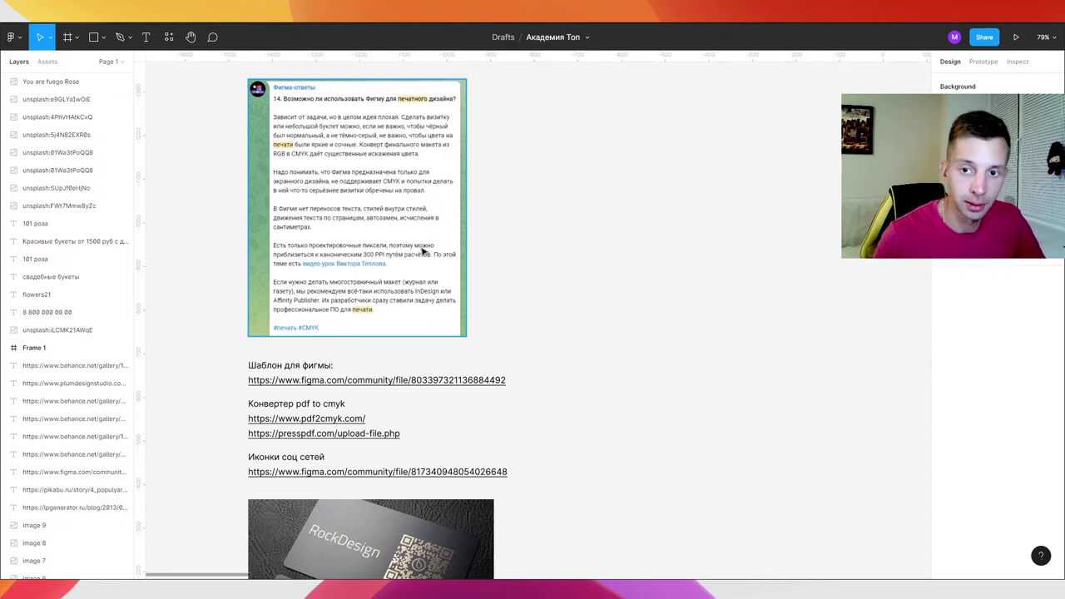
Pan and zoom around the note card and its links
{"action": "mouse_move", "coordinate": [584, 224]}
{"action": "left_mouse_down"}
{"action": "mouse_move", "coordinate": [528, 245]}
{"action": "mouse_move", "coordinate": [504, 228]}
{"action": "left_mouse_up"}
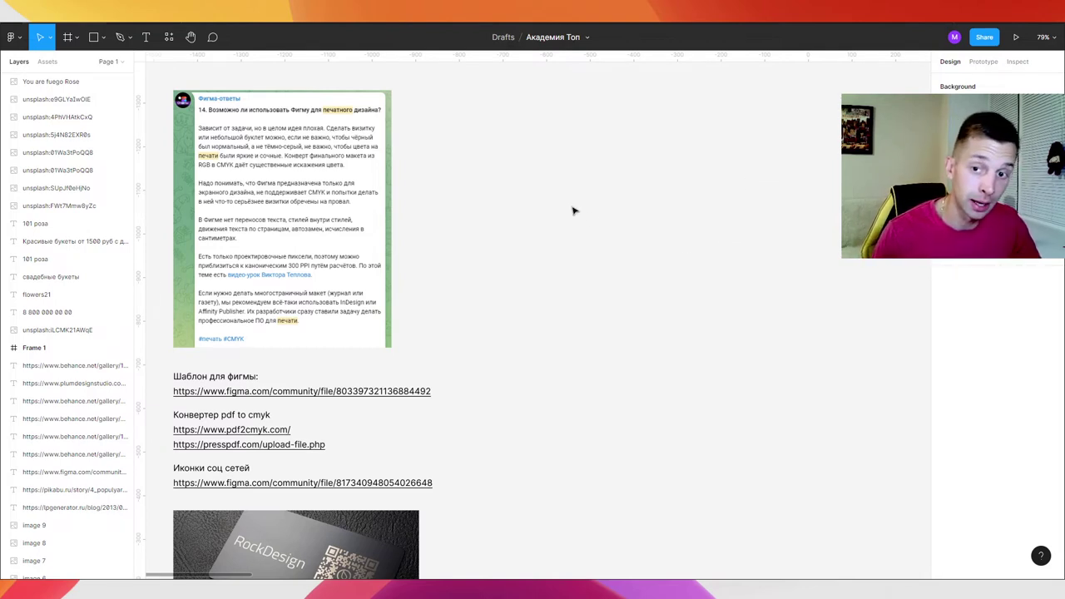
{"action": "left_click_drag", "start_coordinate": [486, 263], "coordinate": [489, 267]}
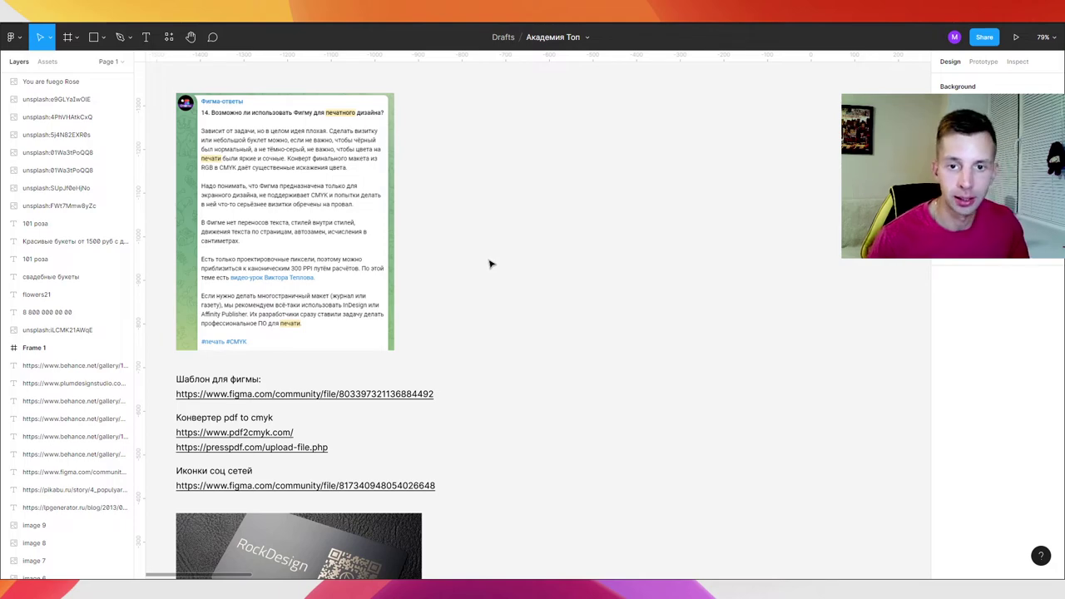
{"action": "scroll", "coordinate": [234, 183], "scroll_direction": "up", "scroll_amount": 3}
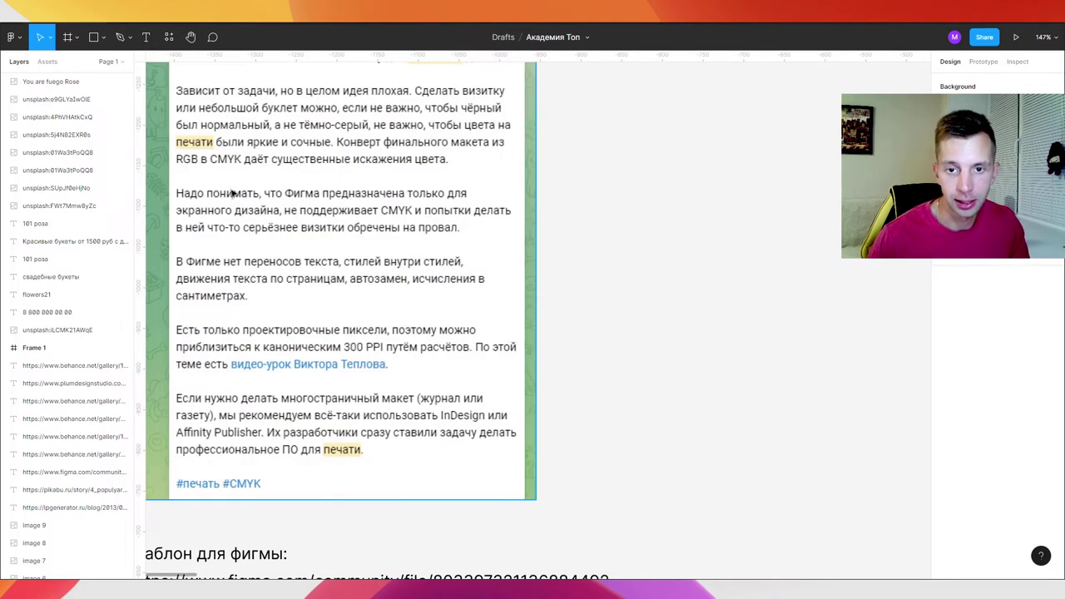
{"action": "scroll", "coordinate": [235, 197], "scroll_direction": "down", "scroll_amount": 3}
{"action": "scroll", "coordinate": [523, 274], "scroll_direction": "up", "scroll_amount": 2}
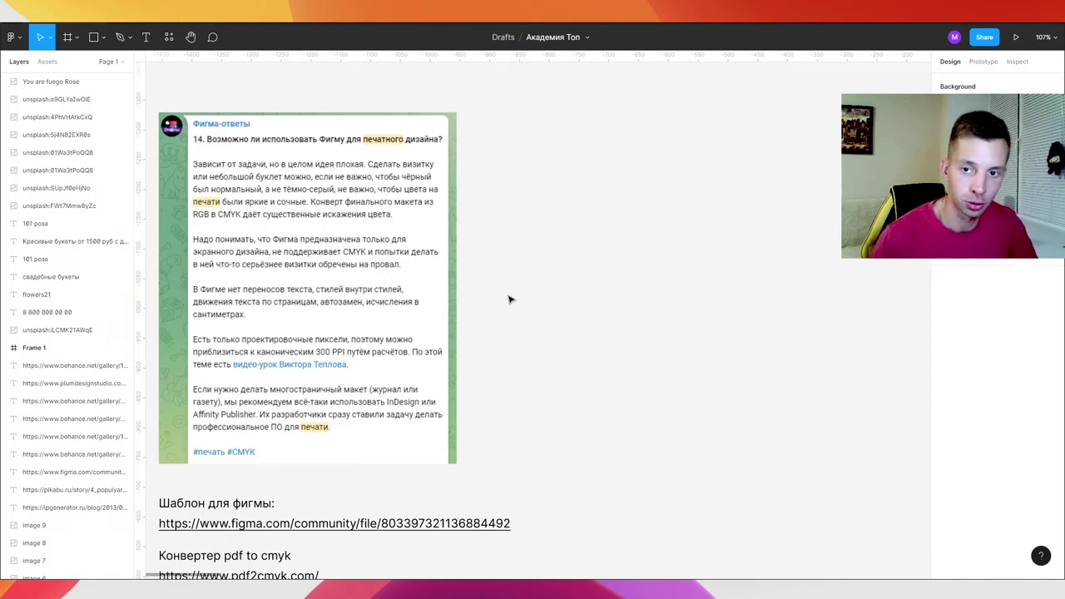
{"action": "scroll", "coordinate": [511, 300], "scroll_direction": "down", "scroll_amount": 2}
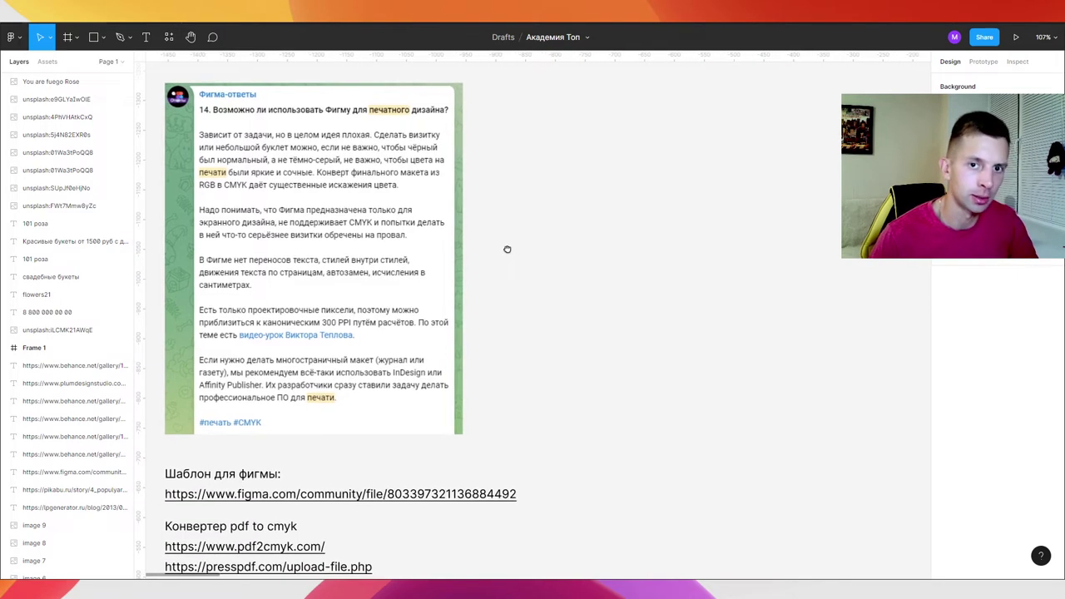
{"action": "scroll", "coordinate": [507, 248], "scroll_direction": "up", "scroll_amount": 2}
{"action": "mouse_move", "coordinate": [547, 313]}
{"action": "left_mouse_down"}
{"action": "mouse_move", "coordinate": [549, 238]}
{"action": "mouse_move", "coordinate": [543, 247]}
{"action": "left_mouse_up"}
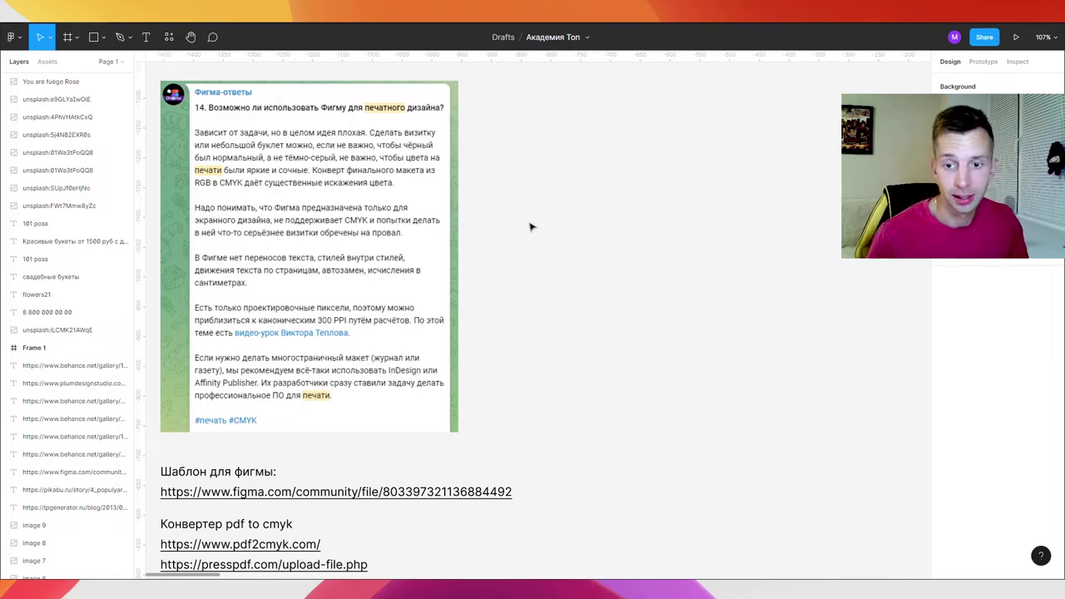
Survey the pink frame and flower photos, then start a new design file
{"action": "scroll", "coordinate": [556, 265], "scroll_direction": "down", "scroll_amount": 5}
{"action": "scroll", "coordinate": [555, 264], "scroll_direction": "down", "scroll_amount": 5}
{"action": "left_click_drag", "start_coordinate": [747, 302], "coordinate": [497, 314]}
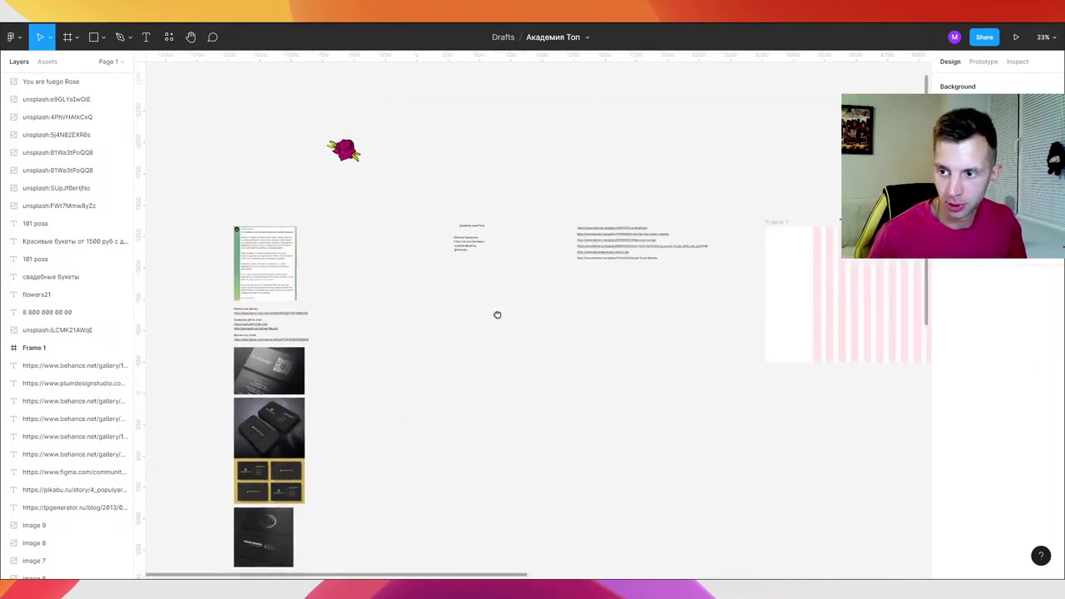
{"action": "scroll", "coordinate": [625, 383], "scroll_direction": "right", "scroll_amount": 5}
{"action": "mouse_move", "coordinate": [624, 383]}
{"action": "left_mouse_down"}
{"action": "mouse_move", "coordinate": [337, 375]}
{"action": "mouse_move", "coordinate": [473, 357]}
{"action": "mouse_move", "coordinate": [561, 291]}
{"action": "mouse_move", "coordinate": [336, 374]}
{"action": "mouse_move", "coordinate": [406, 474]}
{"action": "left_mouse_up"}
{"action": "scroll", "coordinate": [380, 447], "scroll_direction": "down", "scroll_amount": 2}
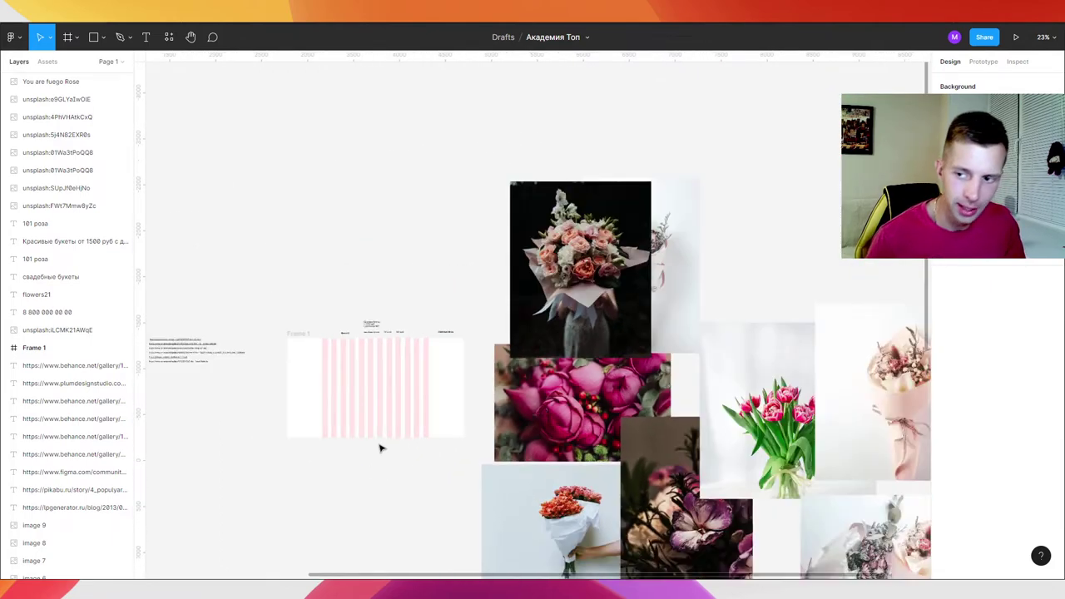
{"action": "scroll", "coordinate": [380, 447], "scroll_direction": "down", "scroll_amount": 5}
{"action": "mouse_move", "coordinate": [790, 445]}
{"action": "left_mouse_down"}
{"action": "mouse_move", "coordinate": [552, 238]}
{"action": "mouse_move", "coordinate": [684, 331]}
{"action": "mouse_move", "coordinate": [706, 330]}
{"action": "mouse_move", "coordinate": [608, 286]}
{"action": "left_mouse_up"}
{"action": "scroll", "coordinate": [562, 367], "scroll_direction": "up", "scroll_amount": 3}
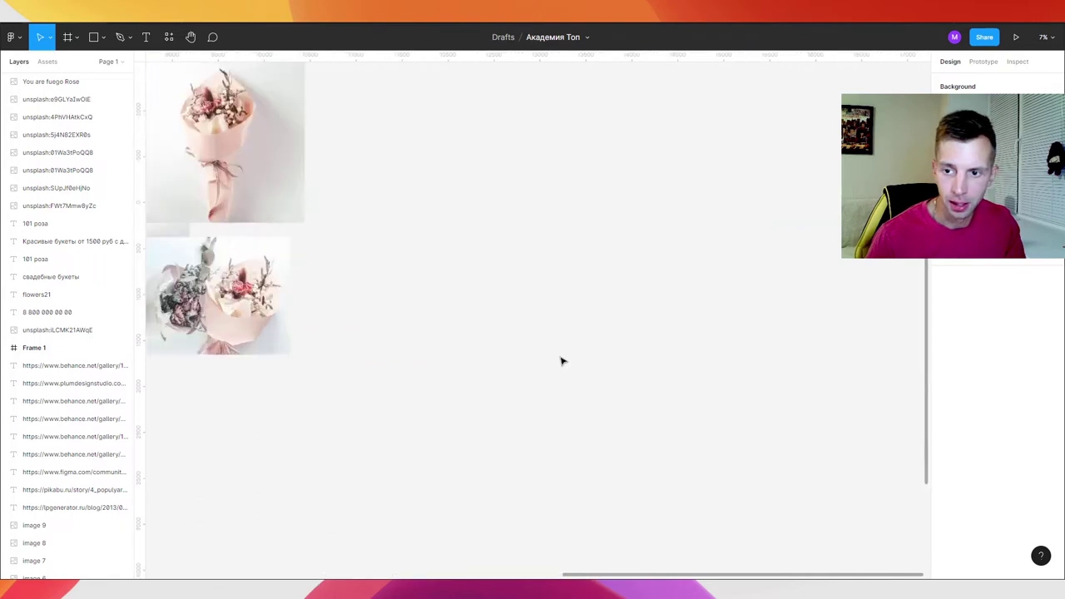
{"action": "scroll", "coordinate": [557, 363], "scroll_direction": "up", "scroll_amount": 2}
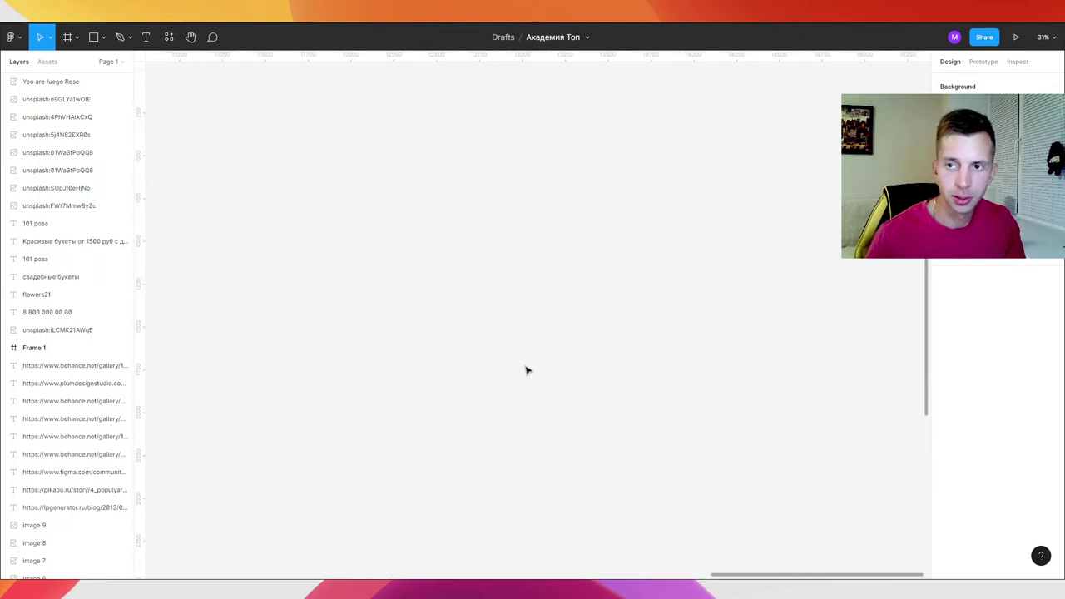
{"action": "left_click", "coordinate": [200, 23]}
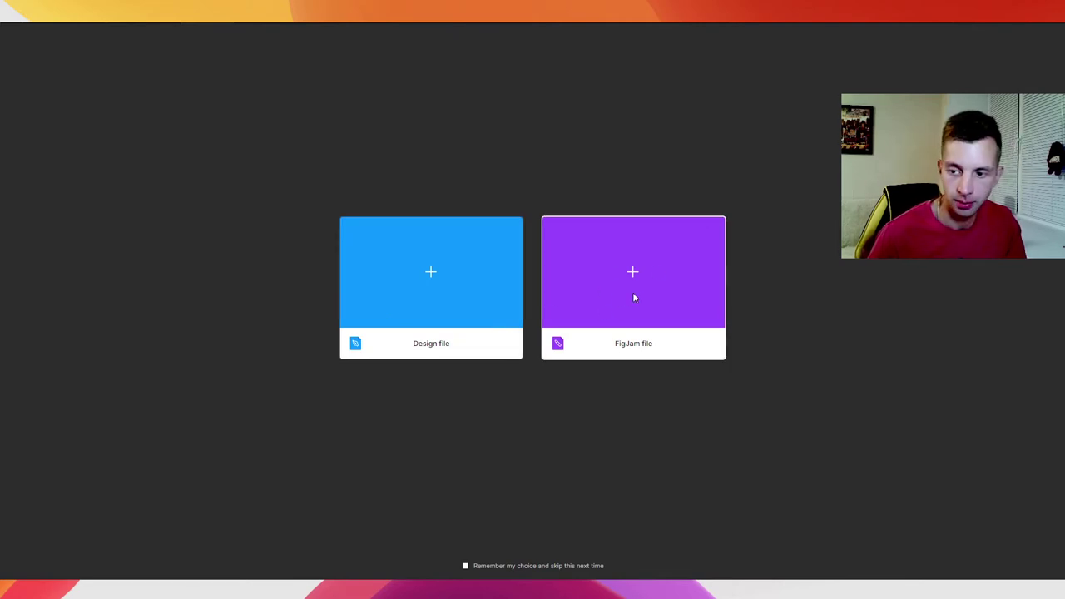
{"action": "left_click", "coordinate": [221, 22]}
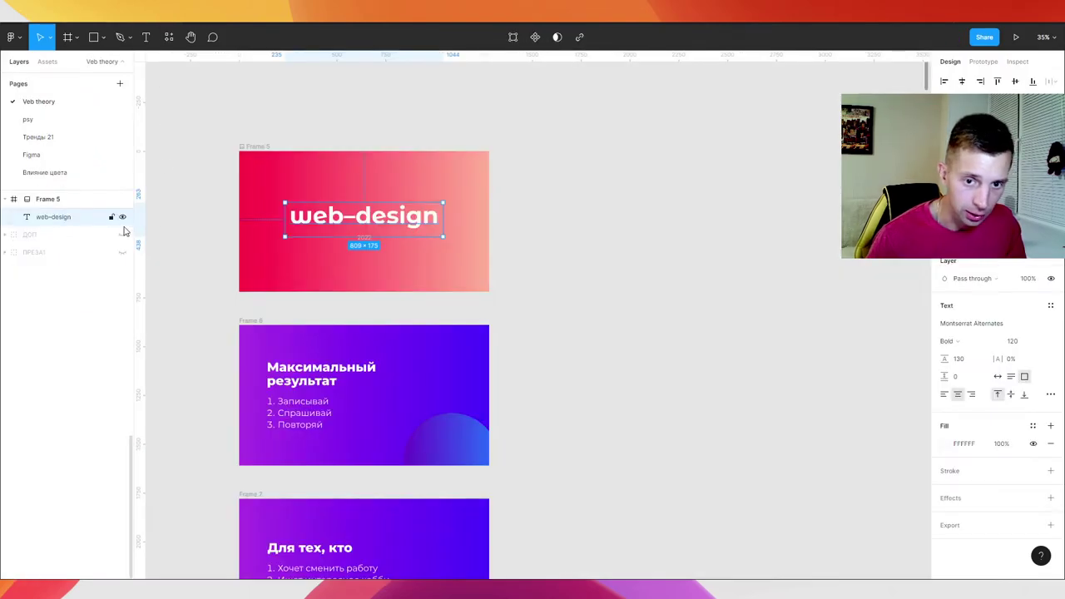
{"action": "scroll", "coordinate": [293, 321], "scroll_direction": "down", "scroll_amount": 5}
{"action": "scroll", "coordinate": [293, 321], "scroll_direction": "down", "scroll_amount": 10}
{"action": "scroll", "coordinate": [268, 328], "scroll_direction": "down", "scroll_amount": 10}
{"action": "scroll", "coordinate": [249, 337], "scroll_direction": "down", "scroll_amount": 10}
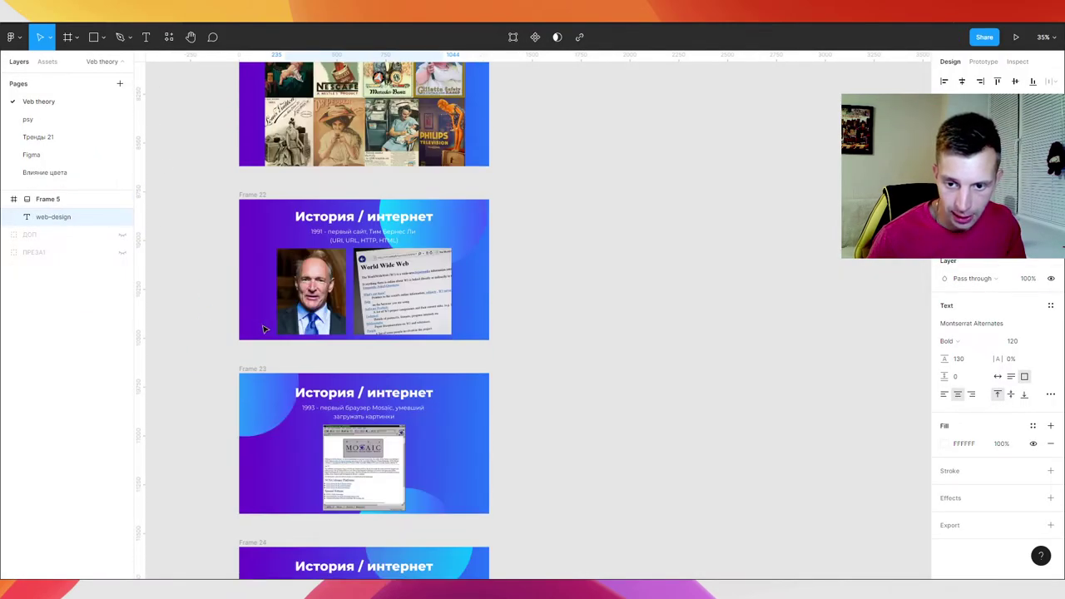
{"action": "scroll", "coordinate": [257, 341], "scroll_direction": "down", "scroll_amount": 5}
{"action": "scroll", "coordinate": [257, 342], "scroll_direction": "down", "scroll_amount": 5}
{"action": "scroll", "coordinate": [248, 358], "scroll_direction": "down", "scroll_amount": 2}
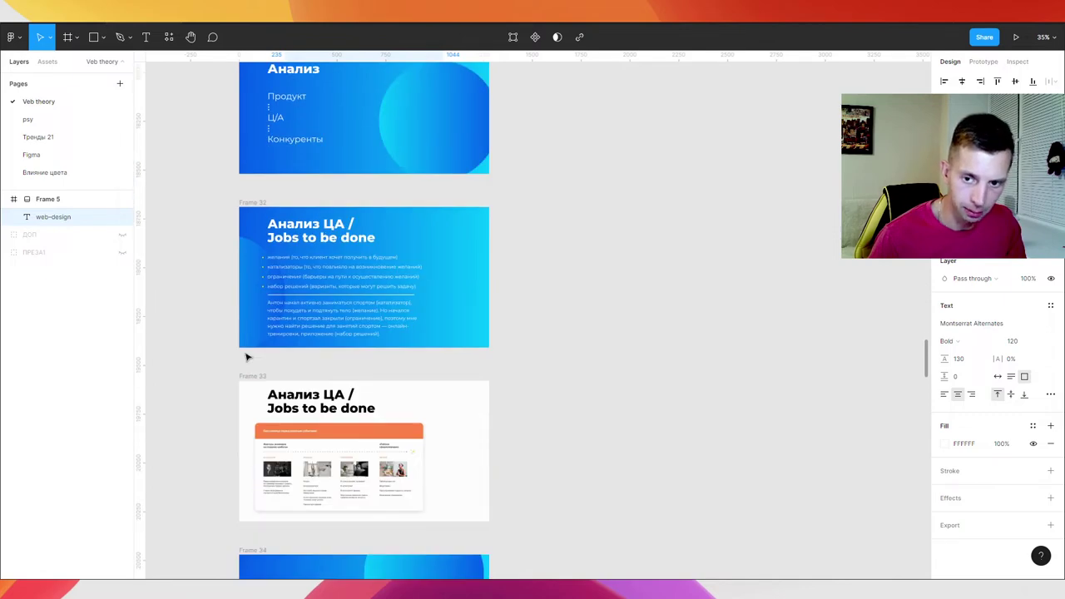
{"action": "scroll", "coordinate": [247, 357], "scroll_direction": "up", "scroll_amount": 3}
{"action": "scroll", "coordinate": [247, 356], "scroll_direction": "up", "scroll_amount": 2}
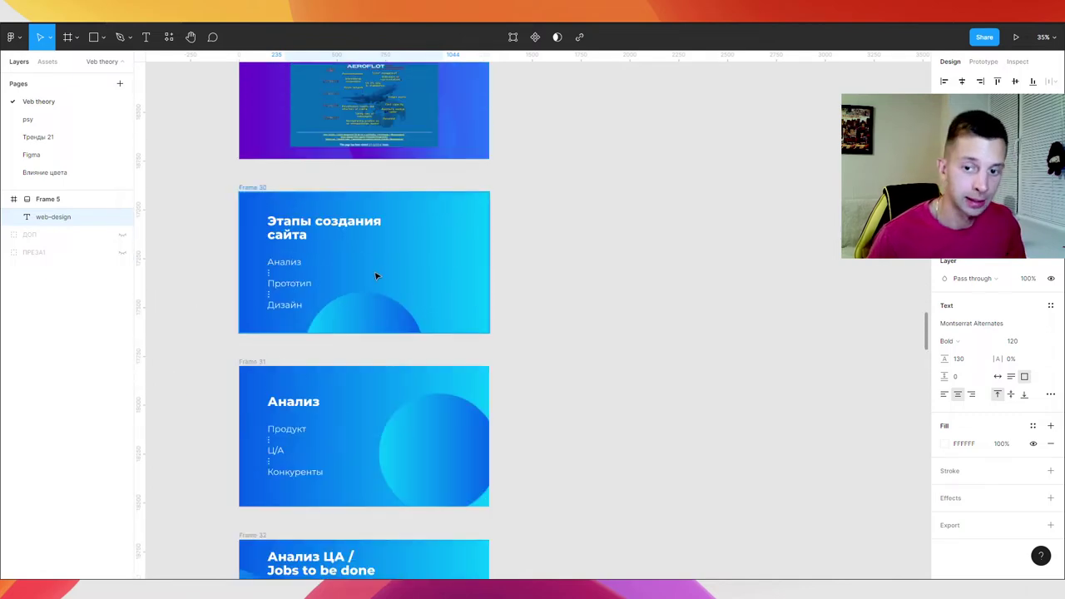
{"action": "scroll", "coordinate": [376, 275], "scroll_direction": "up", "scroll_amount": 3}
{"action": "scroll", "coordinate": [598, 270], "scroll_direction": "left", "scroll_amount": 3}
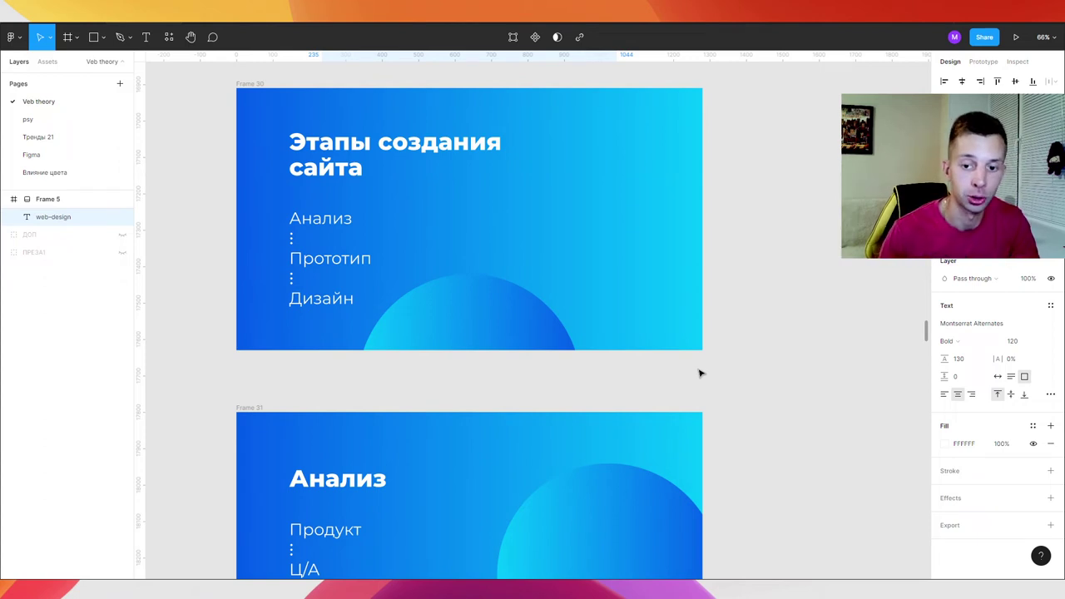
{"action": "scroll", "coordinate": [699, 373], "scroll_direction": "down", "scroll_amount": 2}
{"action": "scroll", "coordinate": [699, 373], "scroll_direction": "up", "scroll_amount": 2}
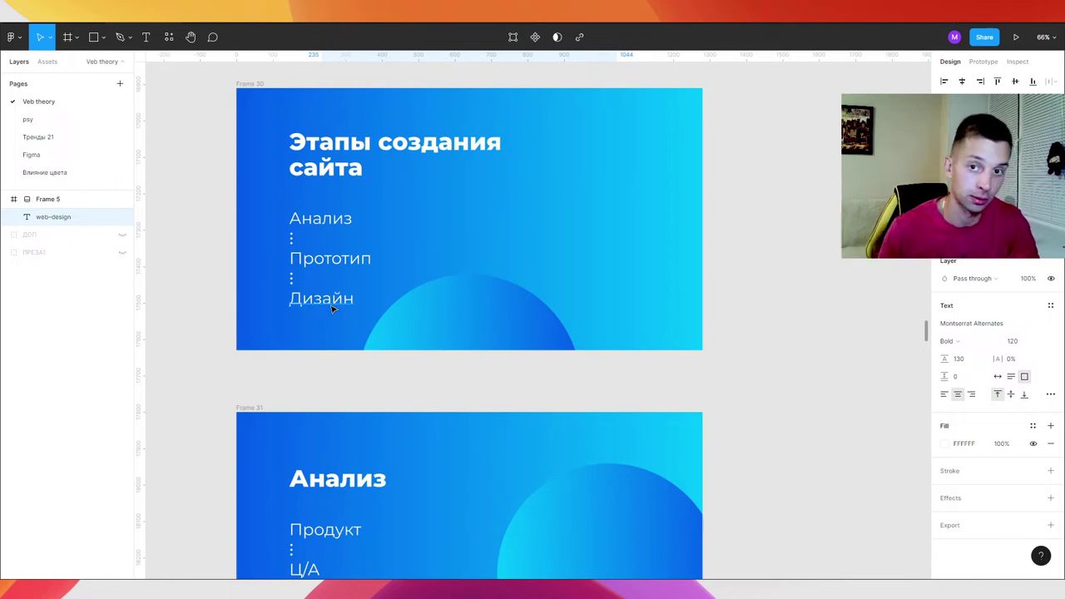
{"action": "scroll", "coordinate": [297, 310], "scroll_direction": "down", "scroll_amount": 3}
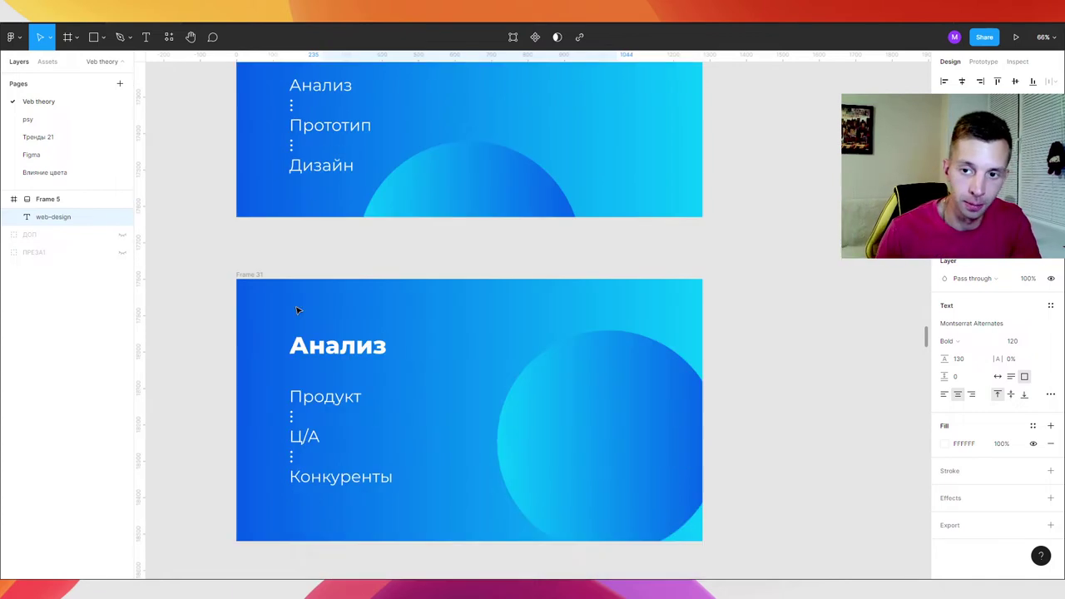
{"action": "scroll", "coordinate": [297, 309], "scroll_direction": "down", "scroll_amount": 2}
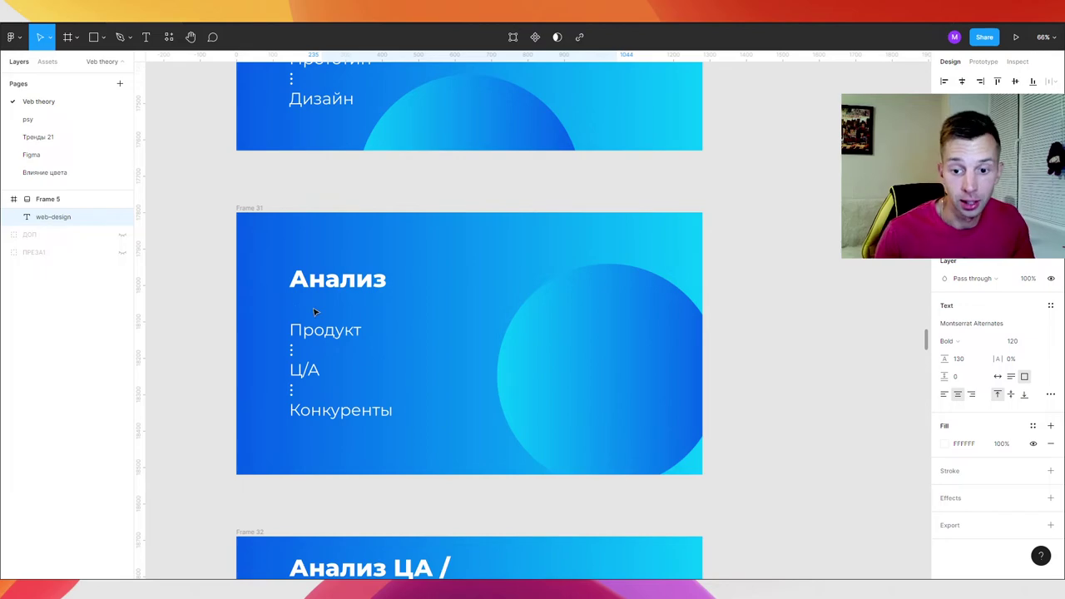
{"action": "scroll", "coordinate": [315, 312], "scroll_direction": "down", "scroll_amount": 3}
{"action": "scroll", "coordinate": [315, 312], "scroll_direction": "up", "scroll_amount": 3}
{"action": "scroll", "coordinate": [314, 309], "scroll_direction": "up", "scroll_amount": 3, "text": "ctrl"}
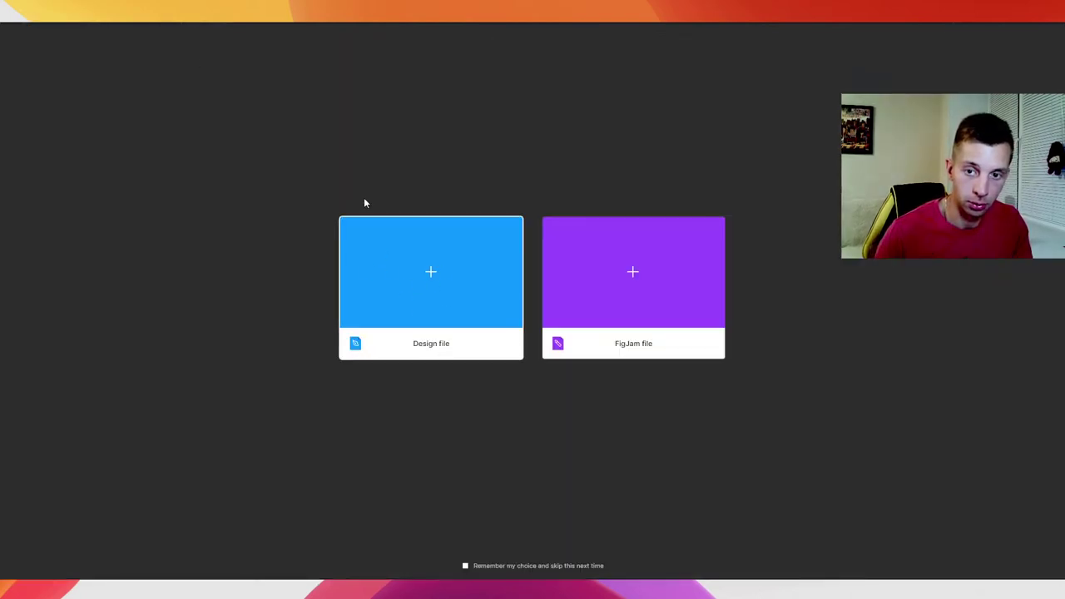
Close the chooser and draw a new frame, Frame 2, on the empty canvas
{"action": "key", "text": "Escape"}
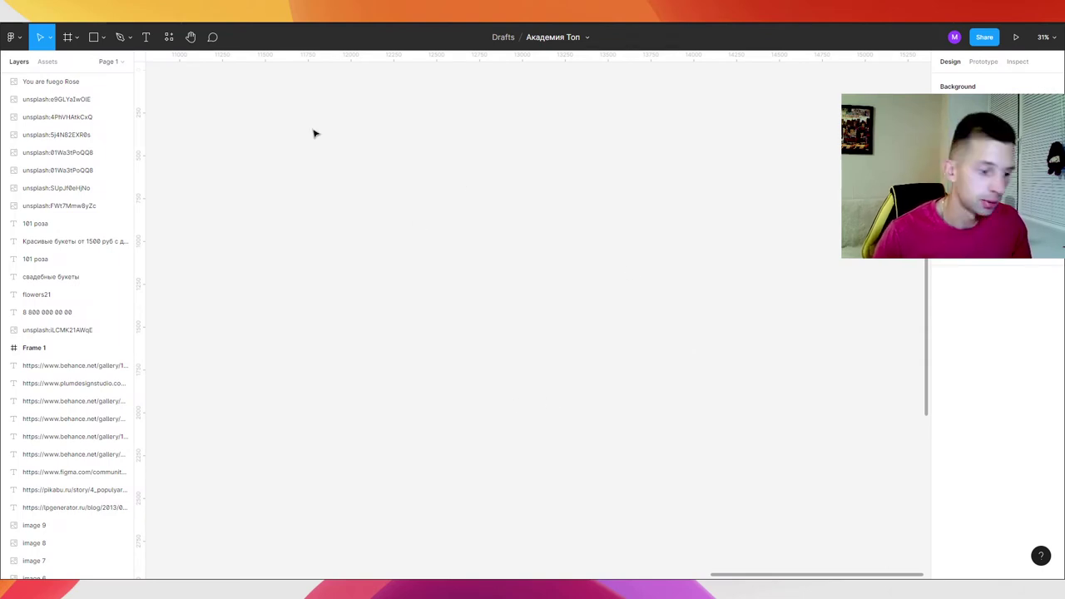
{"action": "key", "text": "f"}
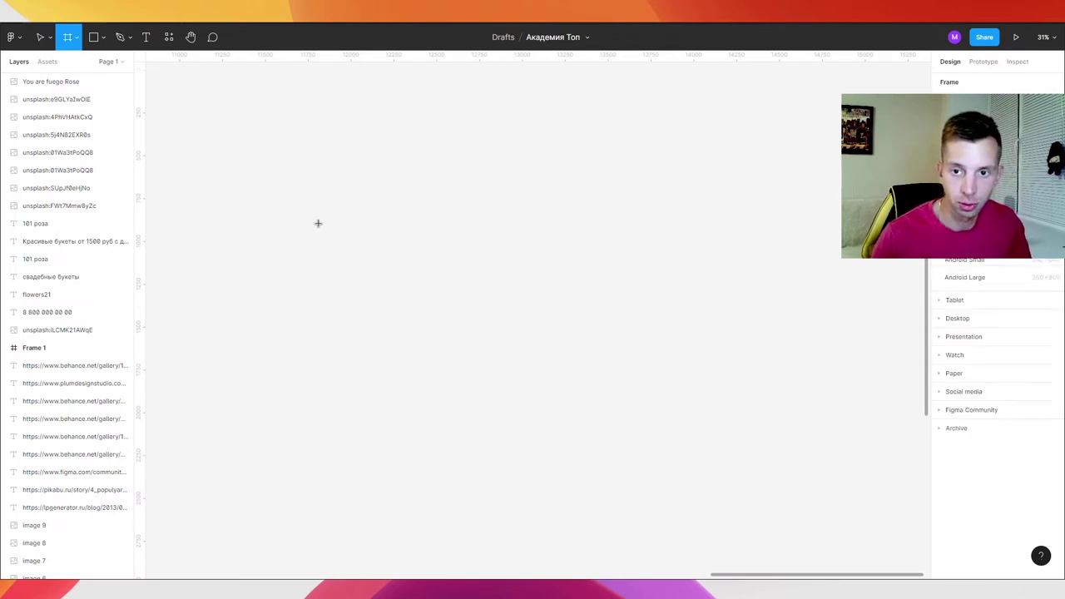
{"action": "left_click", "coordinate": [76, 41]}
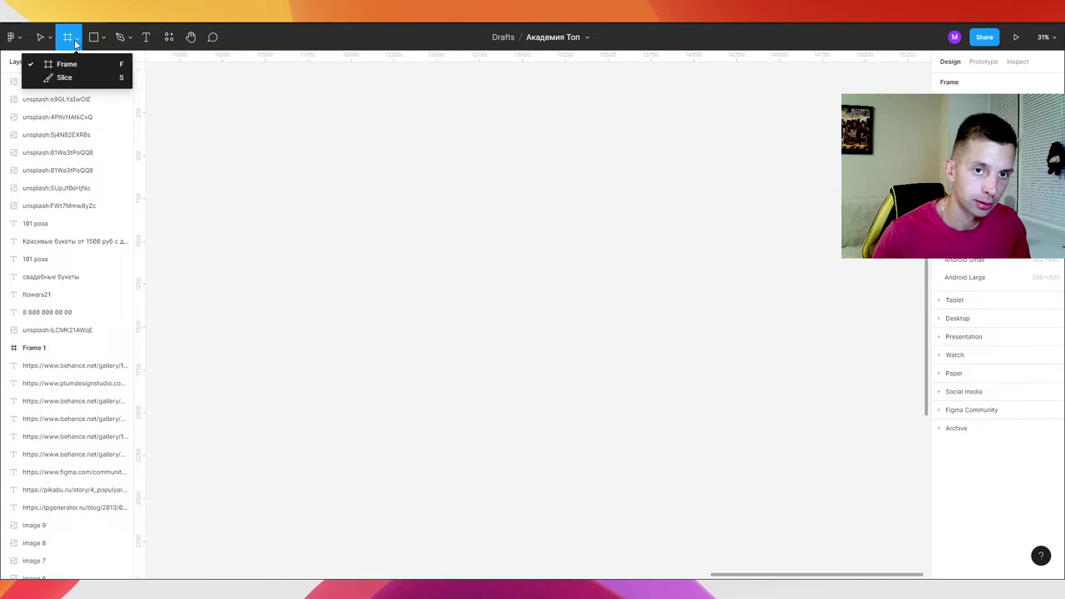
{"action": "left_click", "coordinate": [72, 67]}
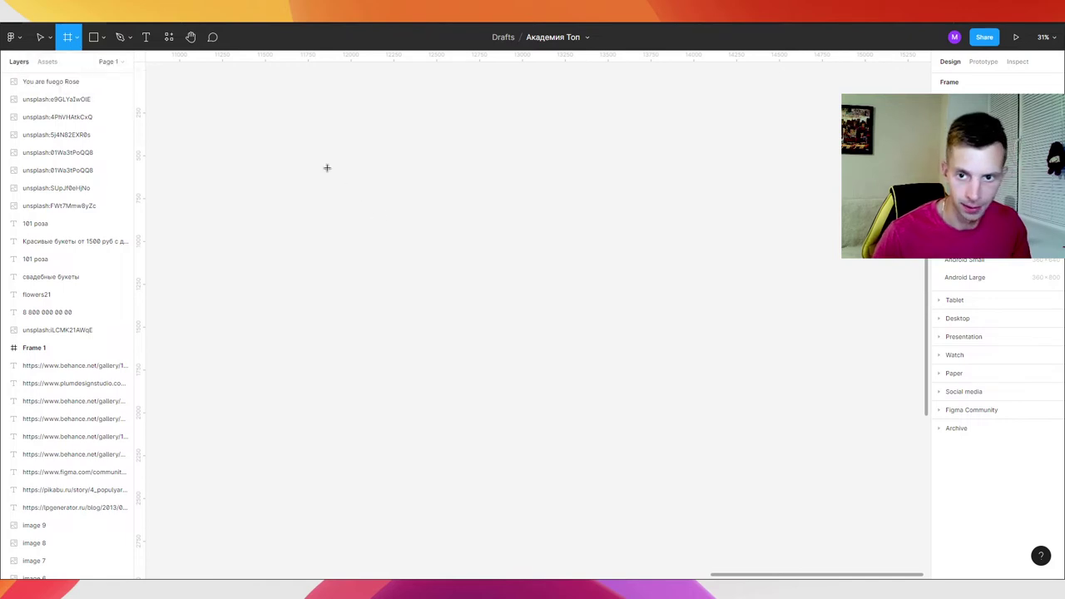
{"action": "left_click_drag", "start_coordinate": [297, 145], "coordinate": [797, 434]}
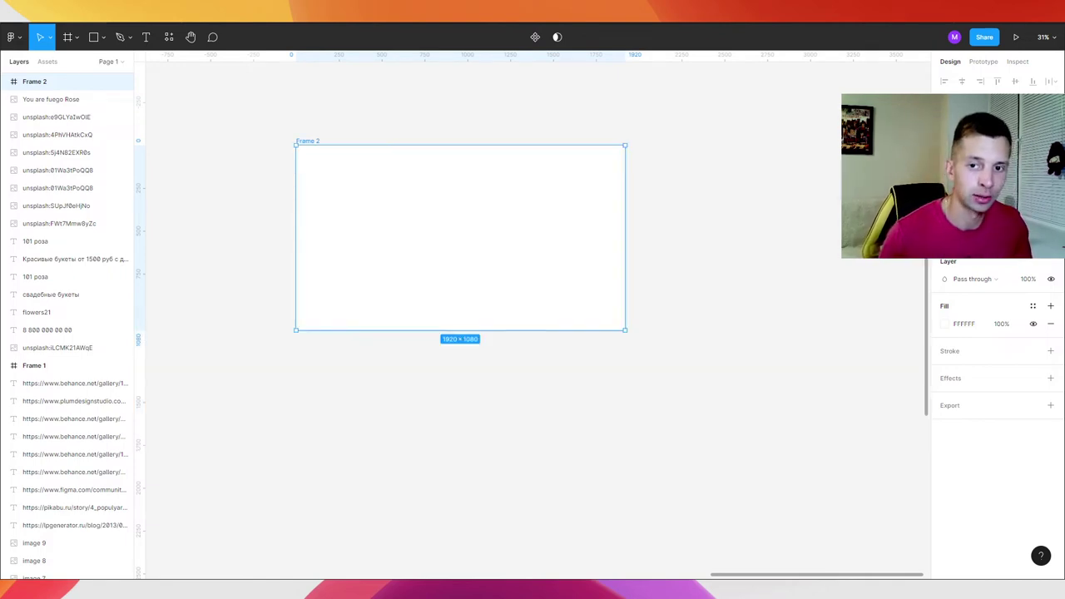
Change Frame 2's width to 1600, then restore it to 1920
{"action": "scroll", "coordinate": [458, 237], "scroll_direction": "up", "scroll_amount": 2}
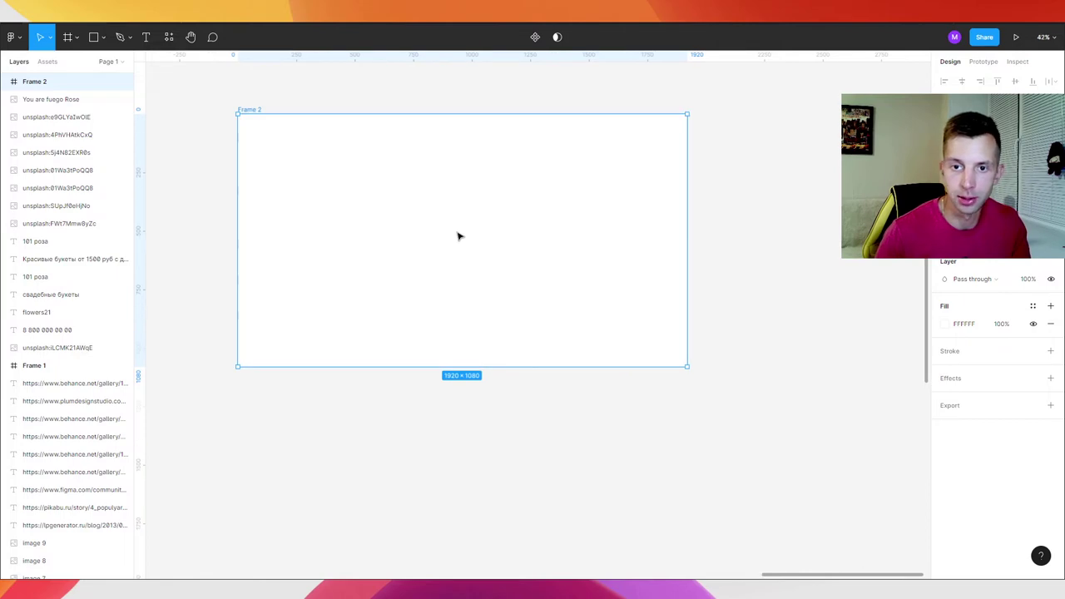
{"action": "scroll", "coordinate": [457, 241], "scroll_direction": "up", "scroll_amount": 3}
{"action": "scroll", "coordinate": [462, 275], "scroll_direction": "down", "scroll_amount": 3}
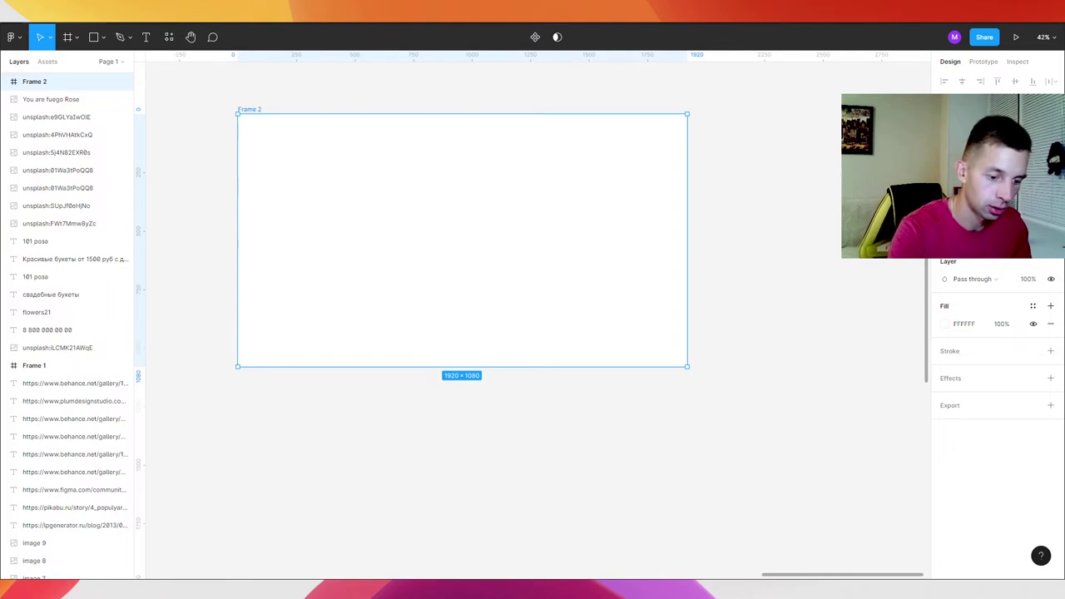
{"action": "type", "text": "1600"}
{"action": "key", "text": "Return"}
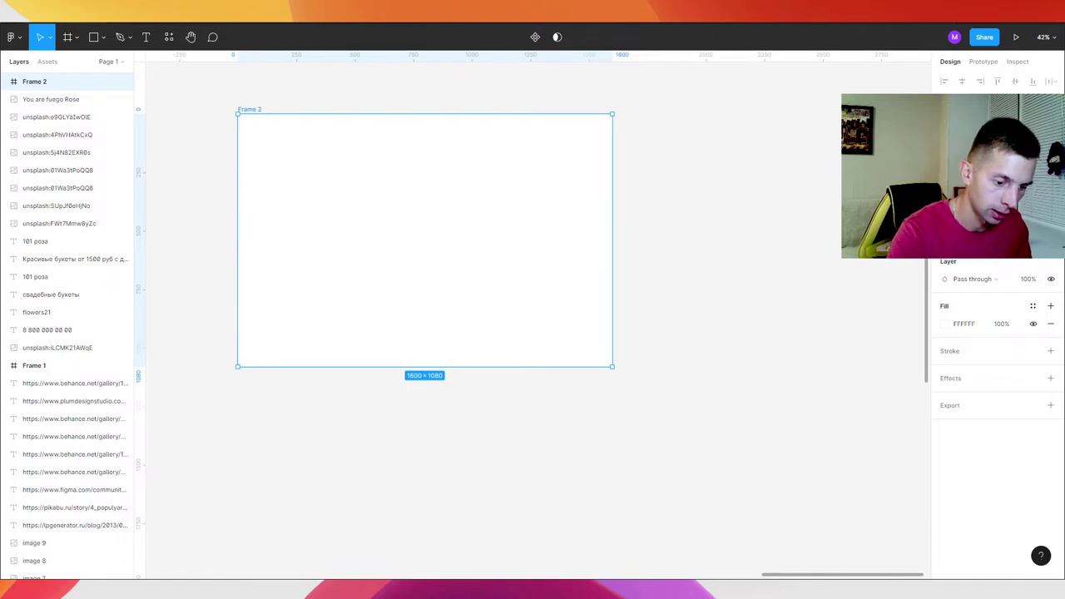
{"action": "key", "text": "Return"}
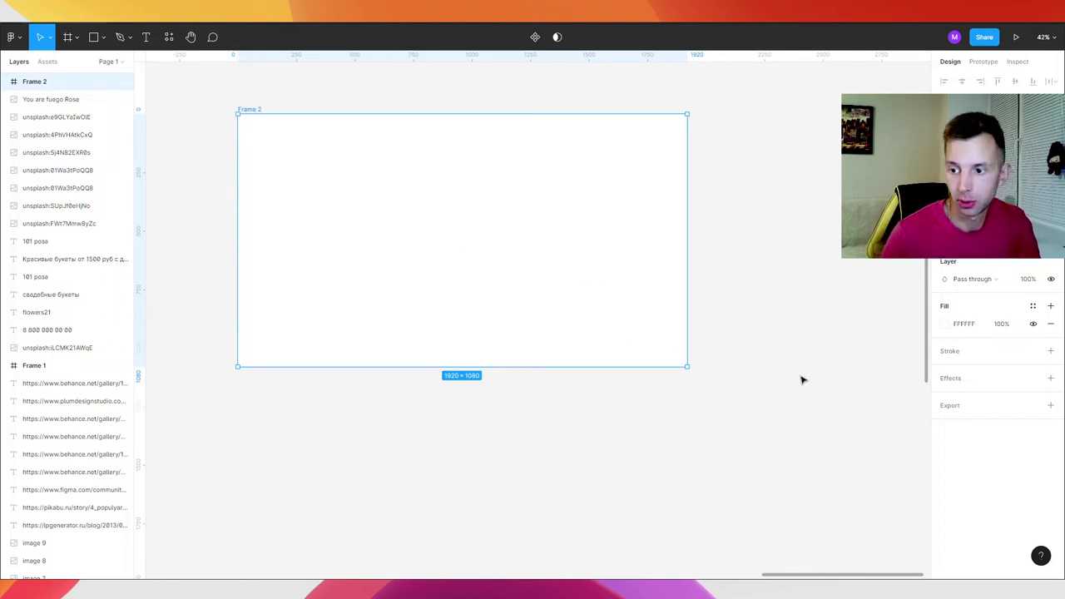
Reselect Frame 2 and bring up the context menu on the empty canvas below it
{"action": "left_click", "coordinate": [749, 353]}
{"action": "left_click", "coordinate": [329, 156]}
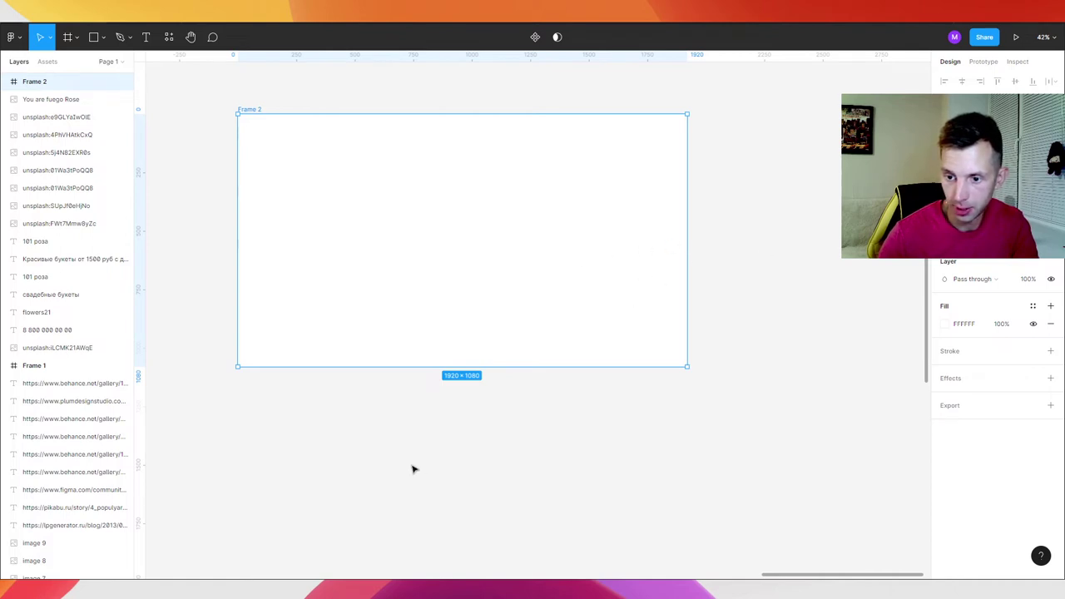
{"action": "right_click", "coordinate": [343, 427]}
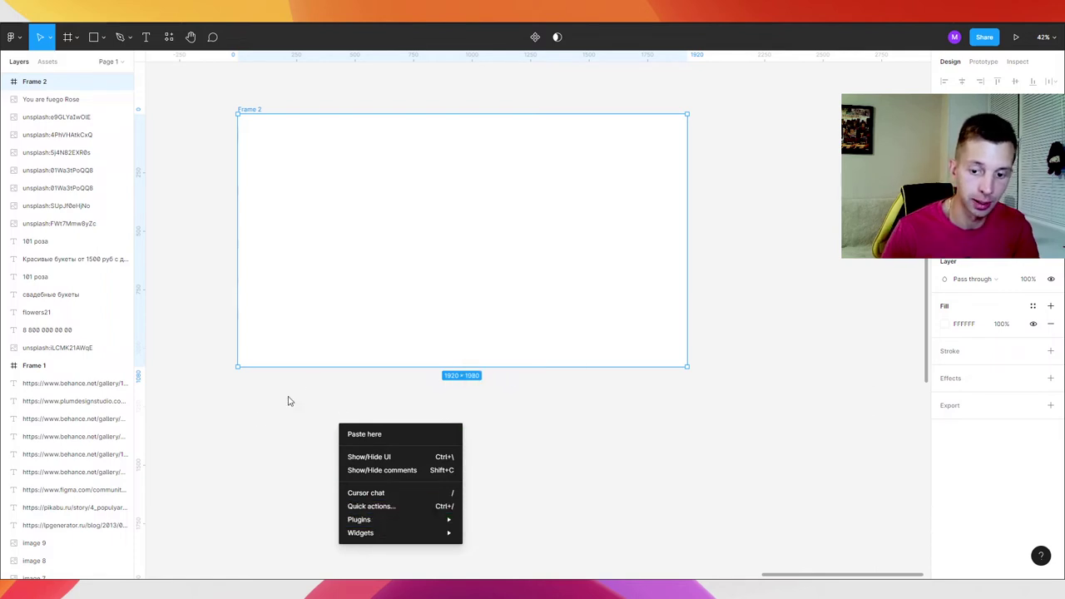
{"action": "left_click", "coordinate": [260, 422]}
{"action": "right_click", "coordinate": [324, 410]}
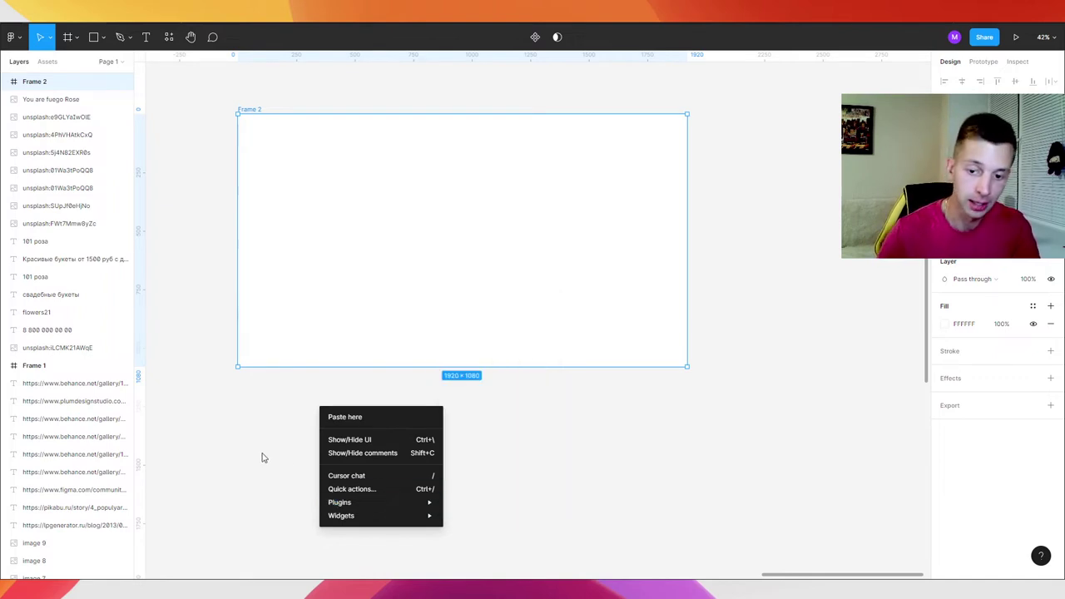
{"action": "left_click", "coordinate": [275, 426]}
{"action": "right_click", "coordinate": [275, 427]}
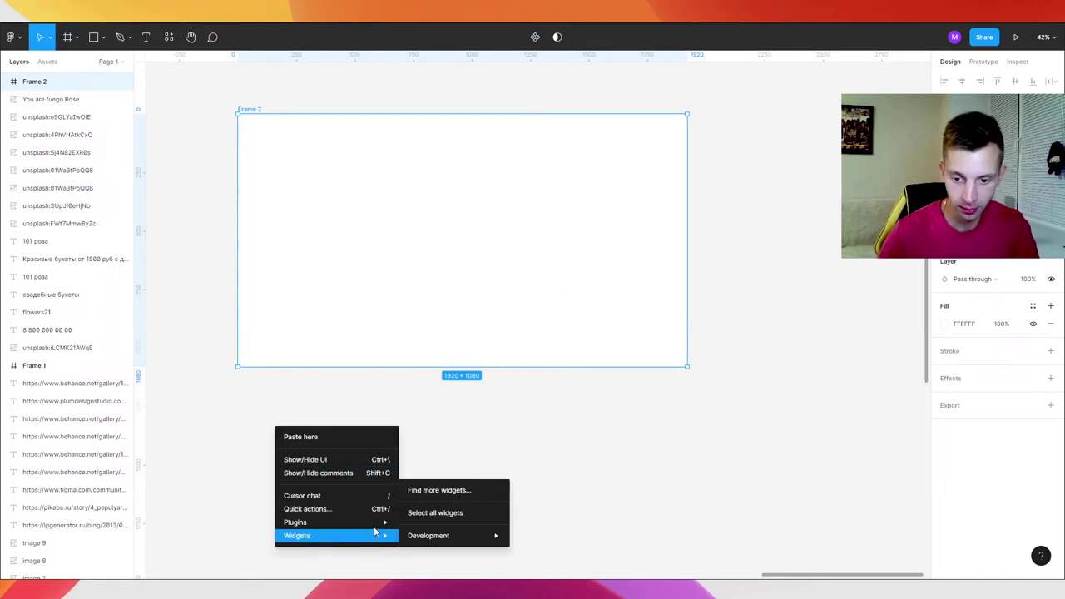
{"action": "mouse_move", "coordinate": [333, 523]}
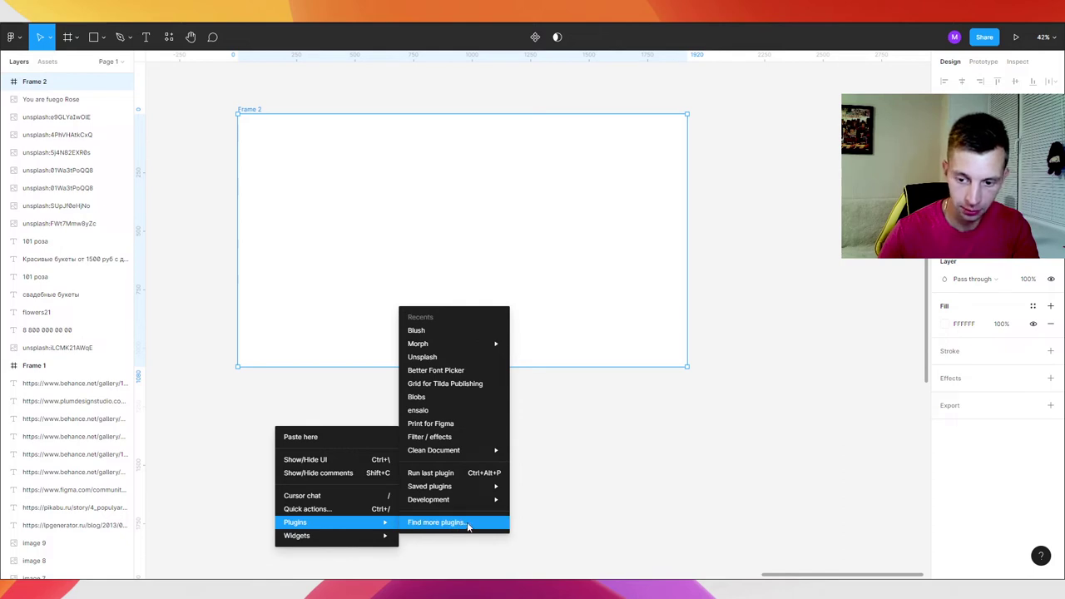
{"action": "left_click", "coordinate": [468, 525]}
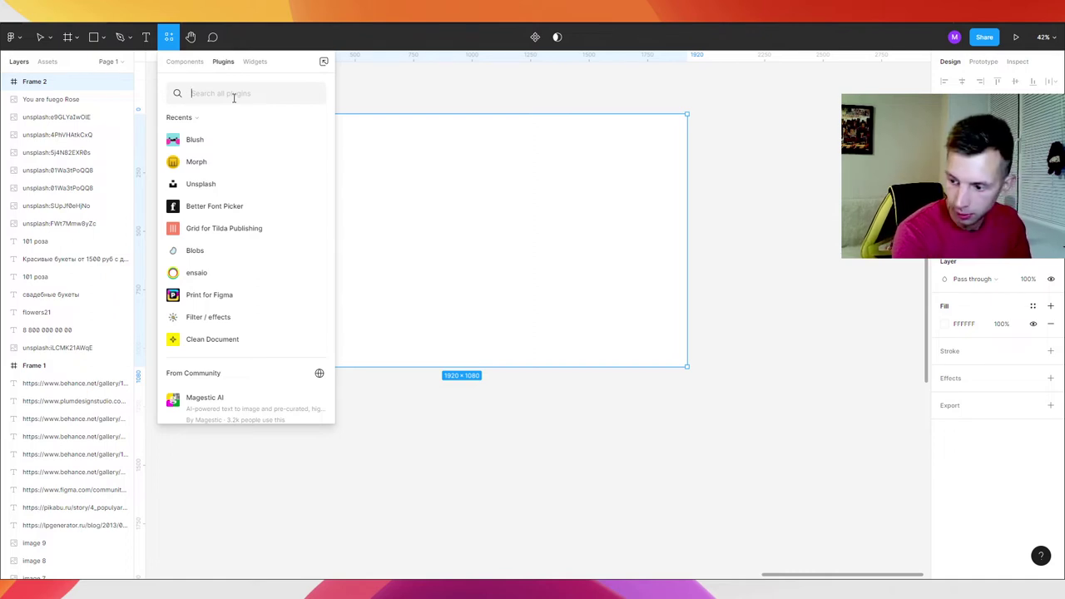
{"action": "type", "text": "gr"}
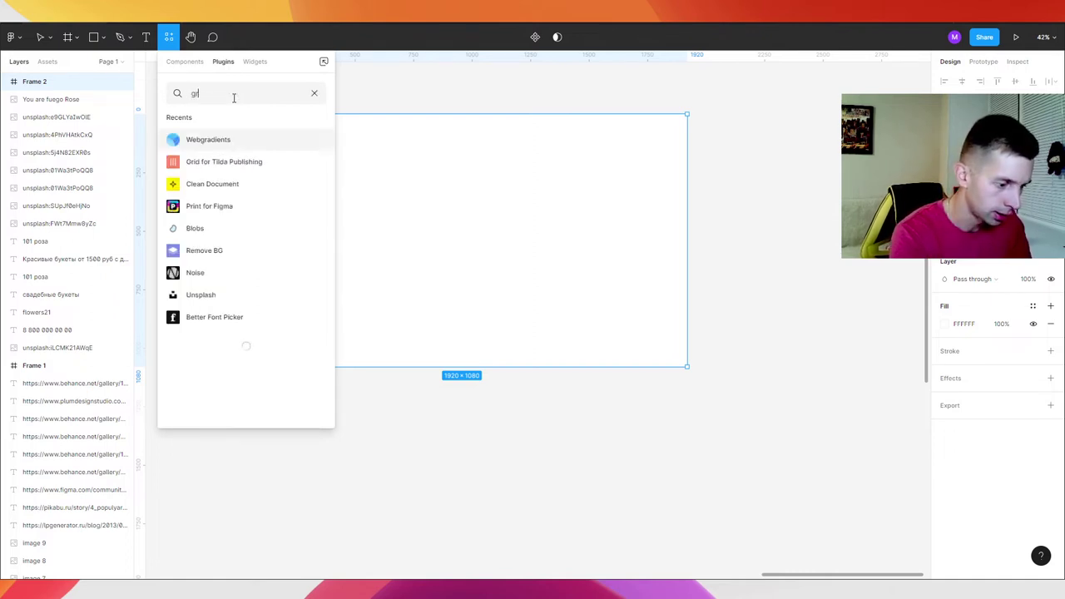
{"action": "type", "text": "id"}
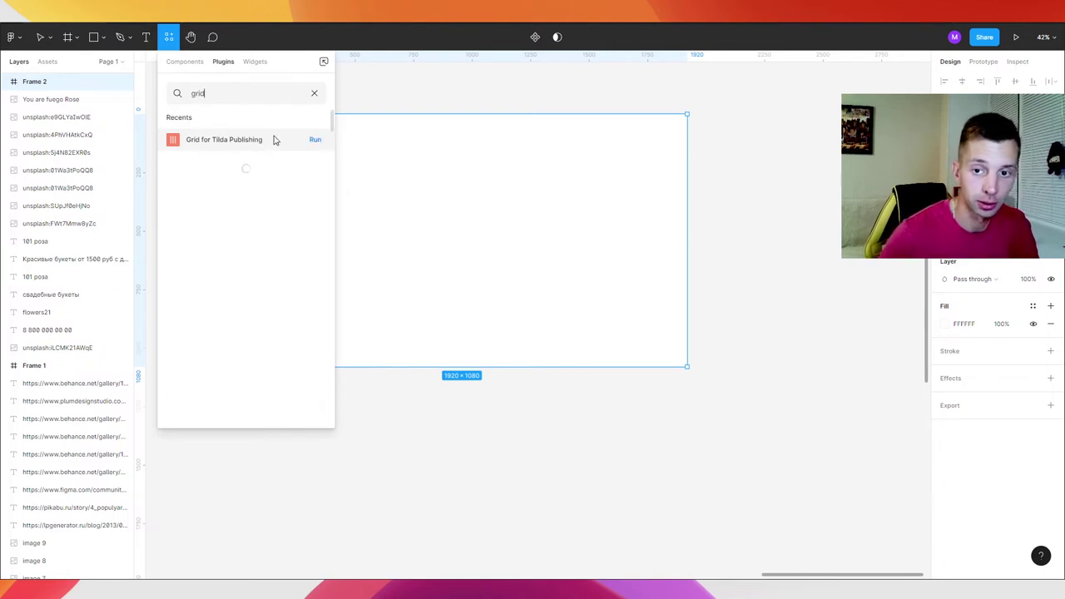
{"action": "left_click", "coordinate": [884, 279]}
{"action": "left_click", "coordinate": [388, 202]}
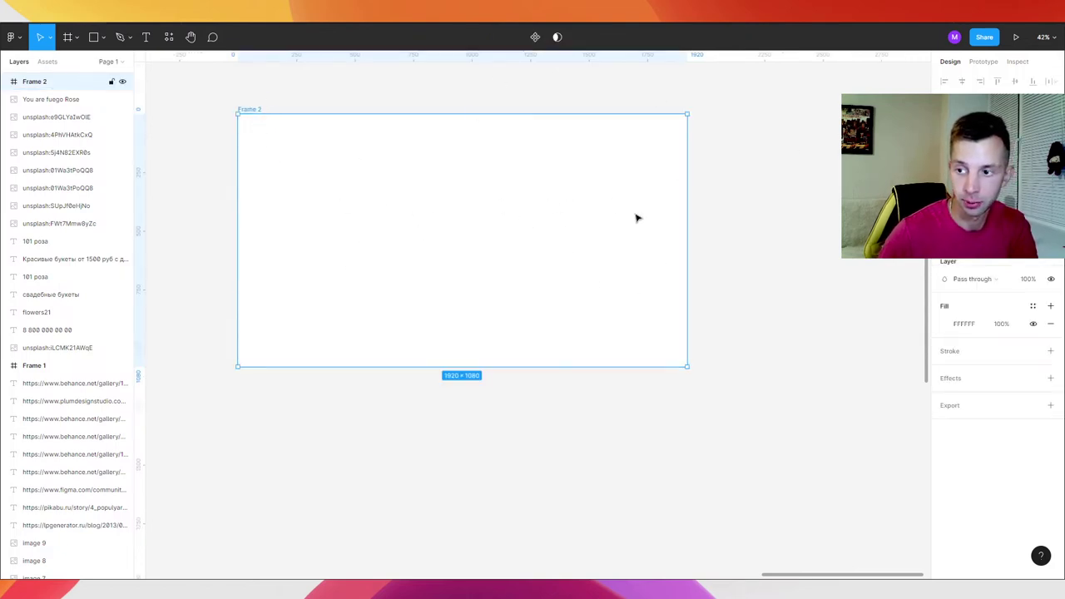
Add a layout grid to Frame 2 and apply the 1200-max column grid style
{"action": "left_click", "coordinate": [1051, 234]}
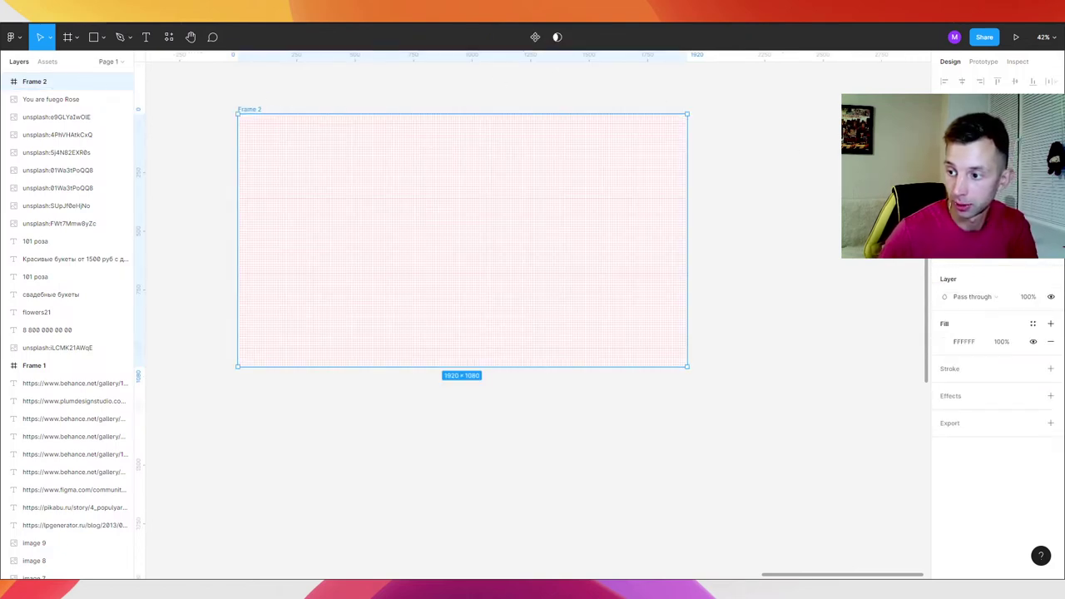
{"action": "left_click", "coordinate": [1033, 233]}
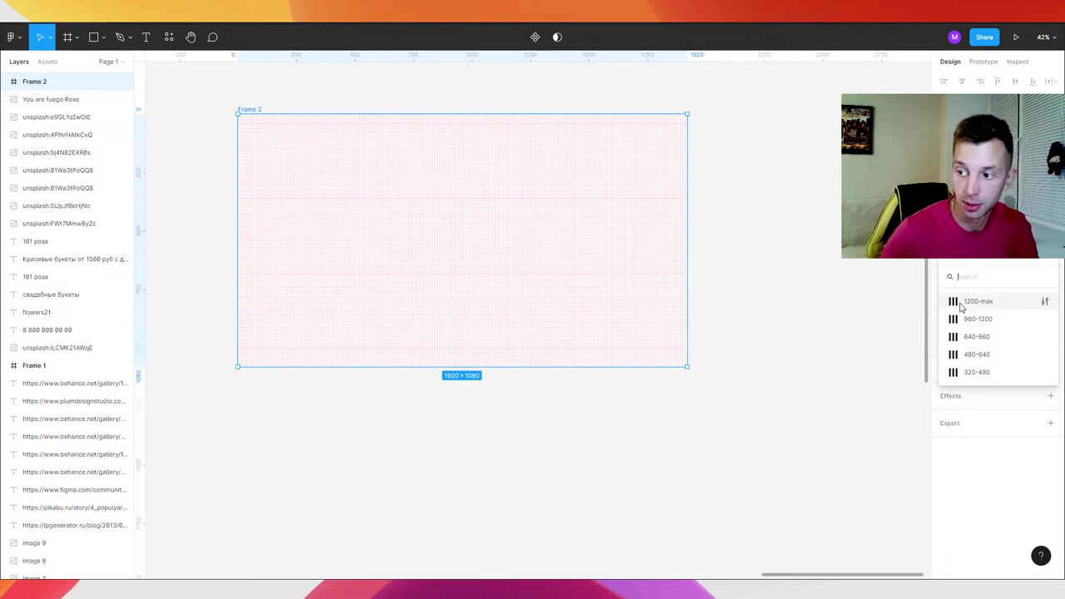
{"action": "left_click", "coordinate": [985, 304]}
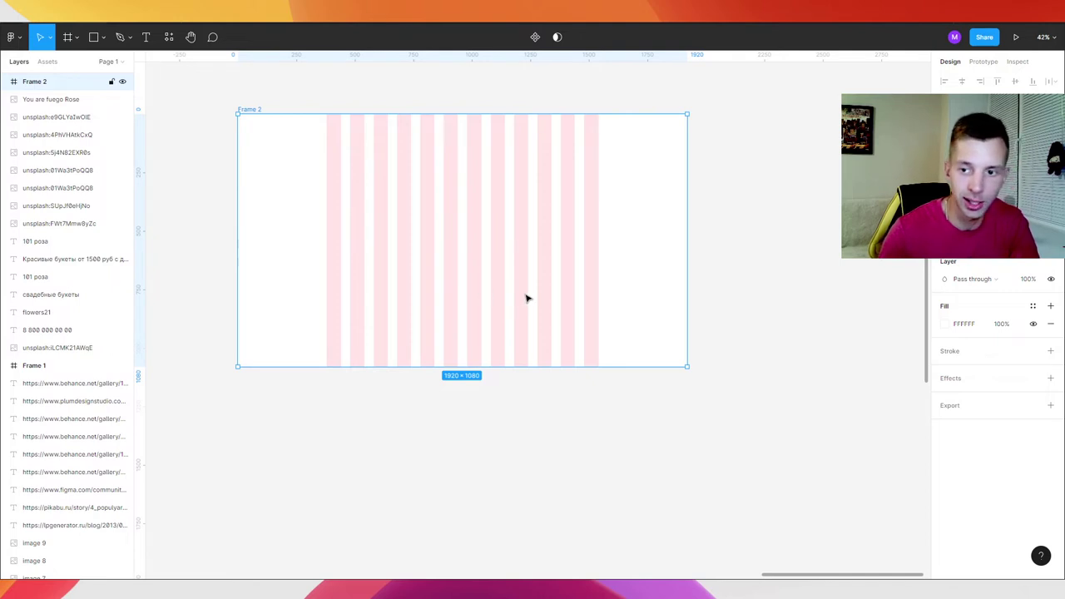
Draw a rectangle over the first grid columns and enlarge Rectangle 1 to 860×605
{"action": "left_click", "coordinate": [106, 35]}
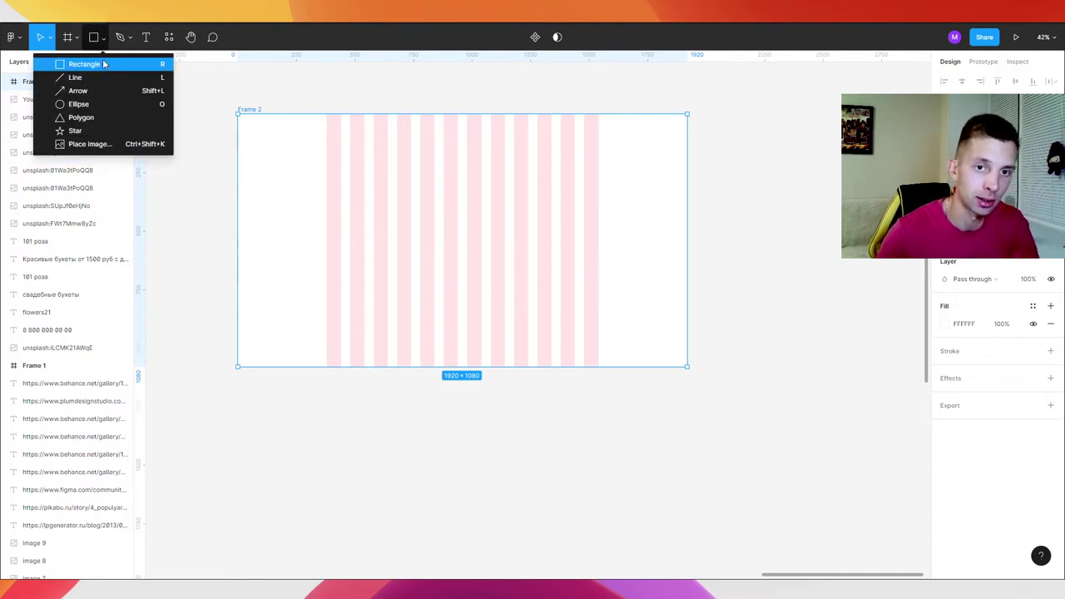
{"action": "left_click", "coordinate": [104, 66]}
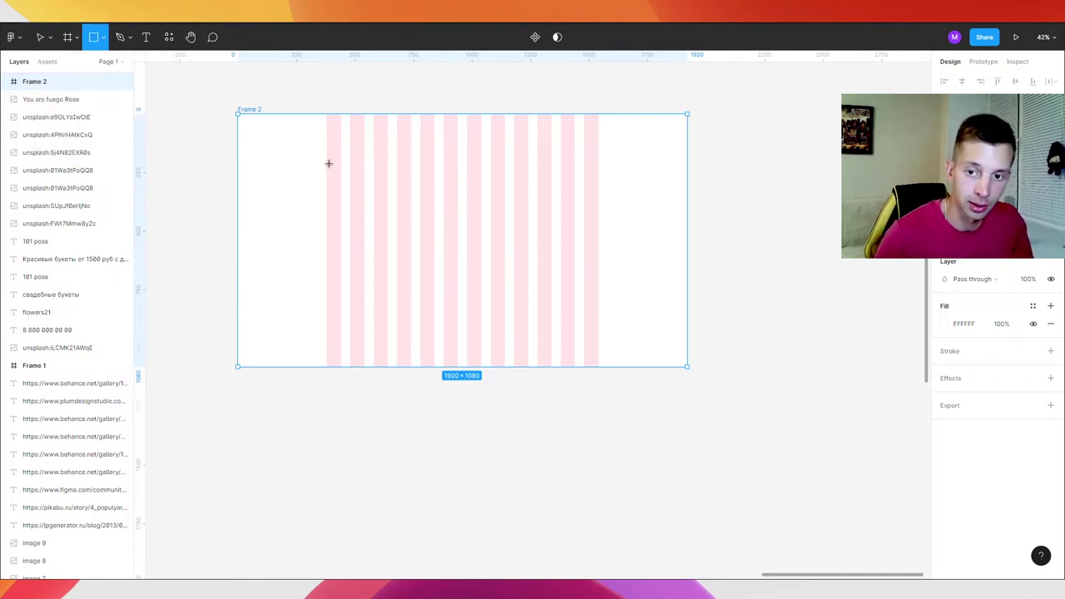
{"action": "mouse_move", "coordinate": [329, 163]}
{"action": "left_mouse_down"}
{"action": "mouse_move", "coordinate": [388, 206]}
{"action": "mouse_move", "coordinate": [563, 194]}
{"action": "left_mouse_up"}
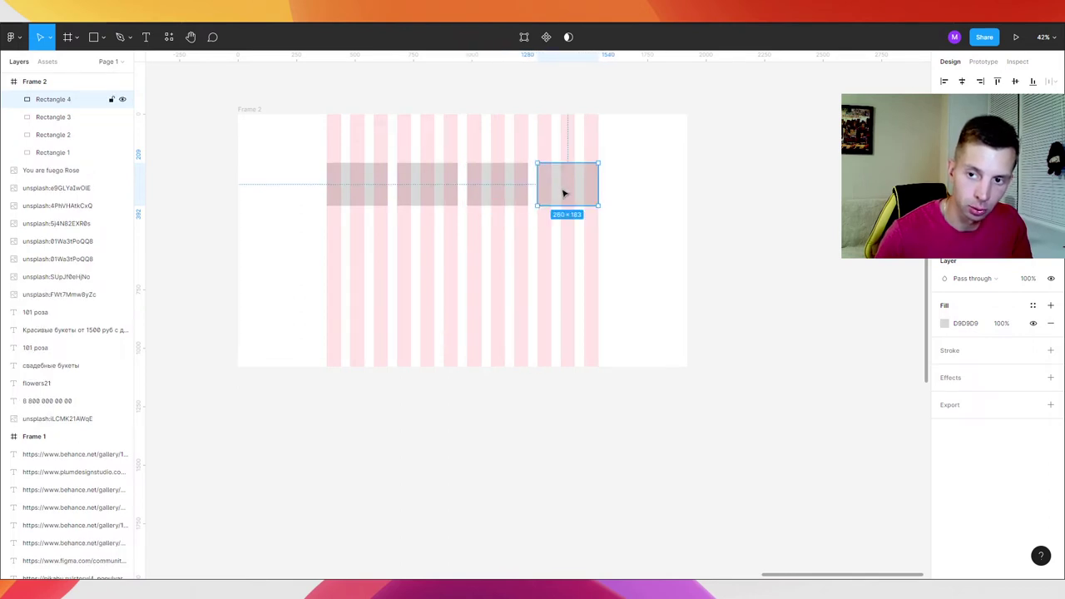
{"action": "left_click", "coordinate": [412, 247]}
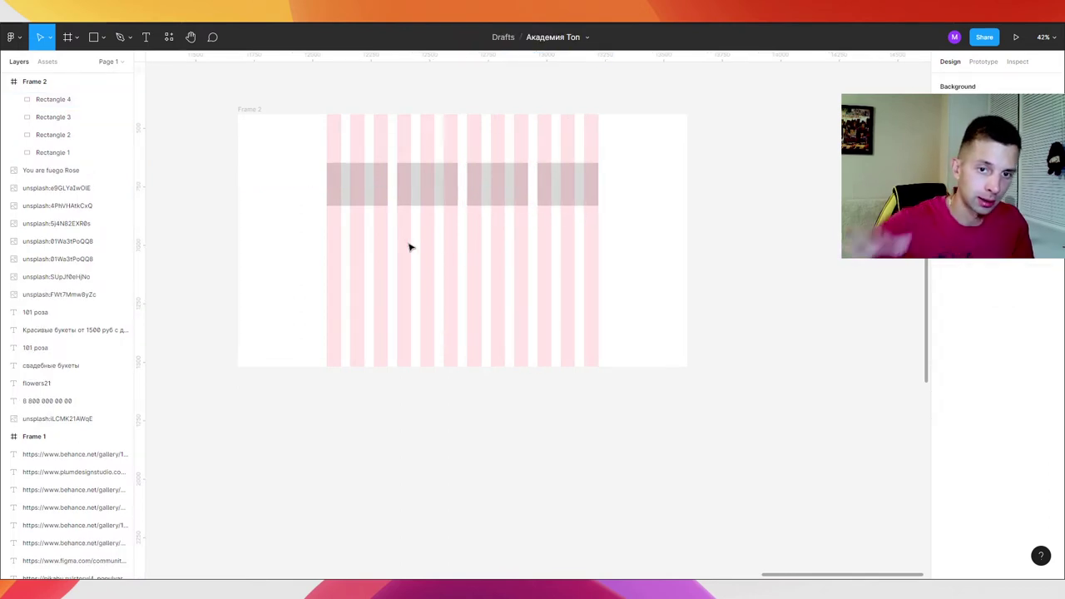
{"action": "left_click", "coordinate": [364, 194]}
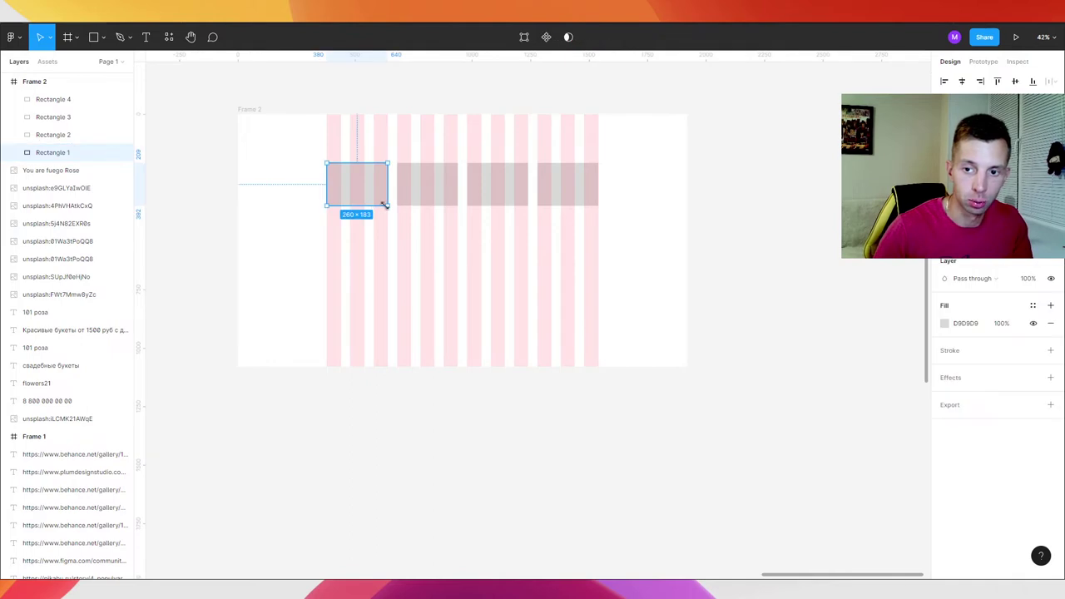
{"action": "left_click_drag", "start_coordinate": [386, 205], "coordinate": [501, 305]}
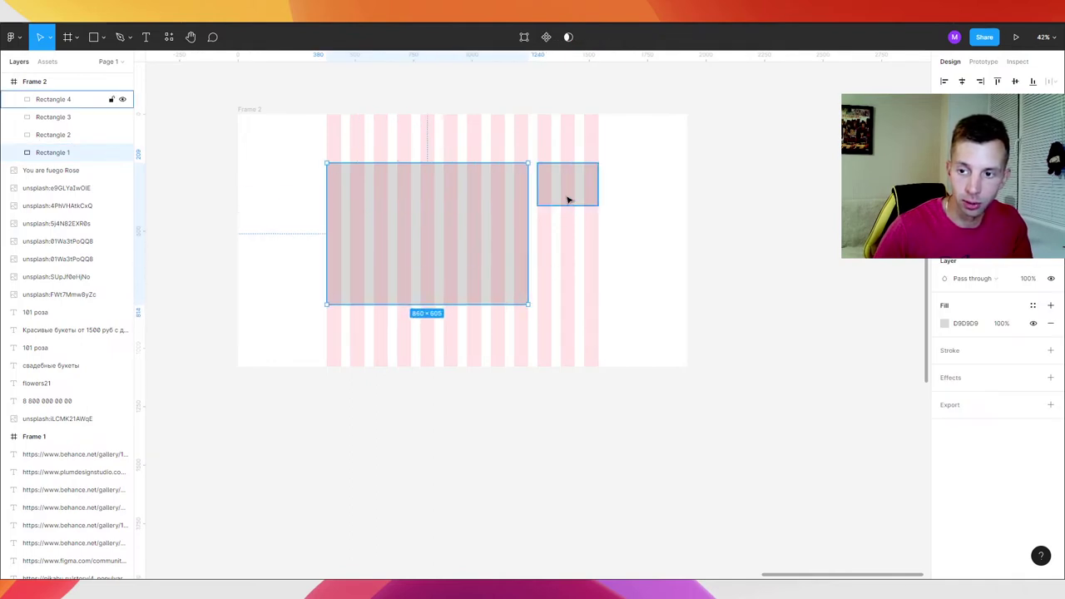
Move Rectangle 4 down, then delete Rectangles 4, 1 and 2, keeping Rectangle 3
{"action": "left_click_drag", "start_coordinate": [569, 200], "coordinate": [569, 351]}
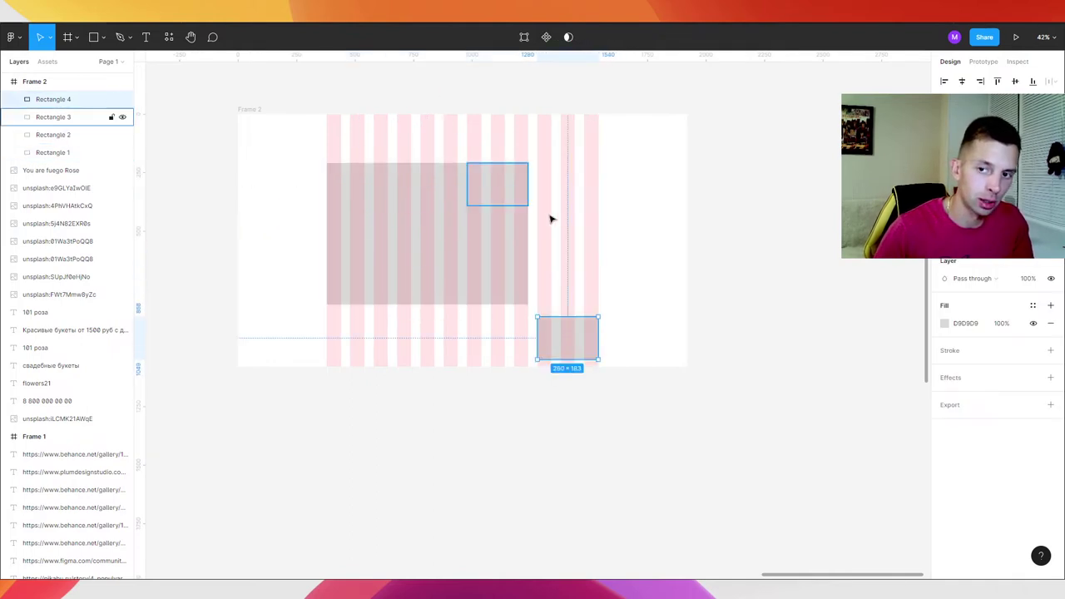
{"action": "left_click", "coordinate": [646, 281]}
{"action": "left_click", "coordinate": [588, 342]}
{"action": "key", "text": "Delete"}
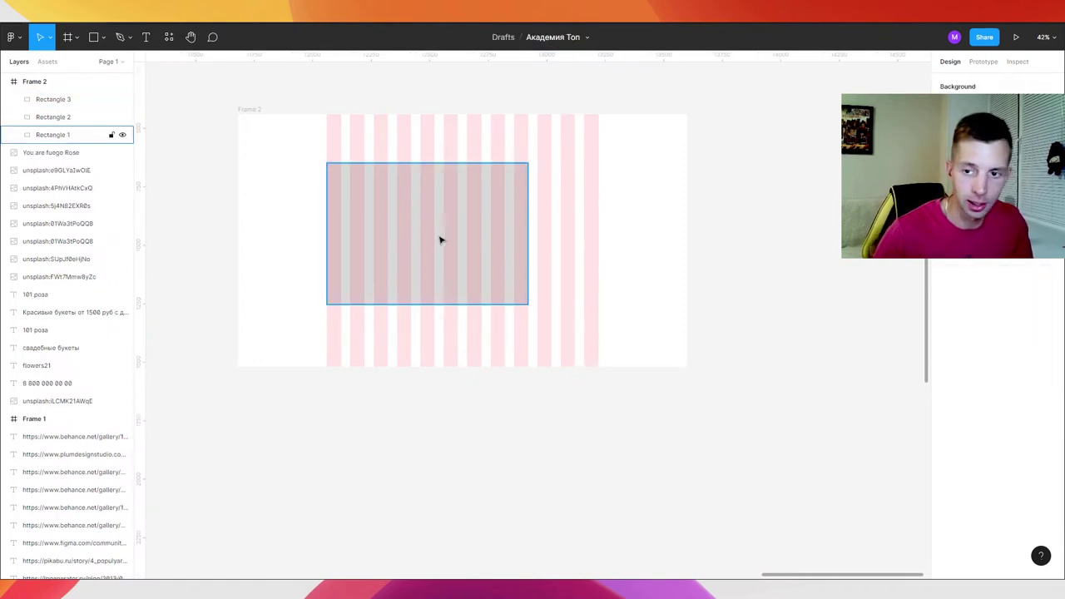
{"action": "left_click", "coordinate": [440, 241]}
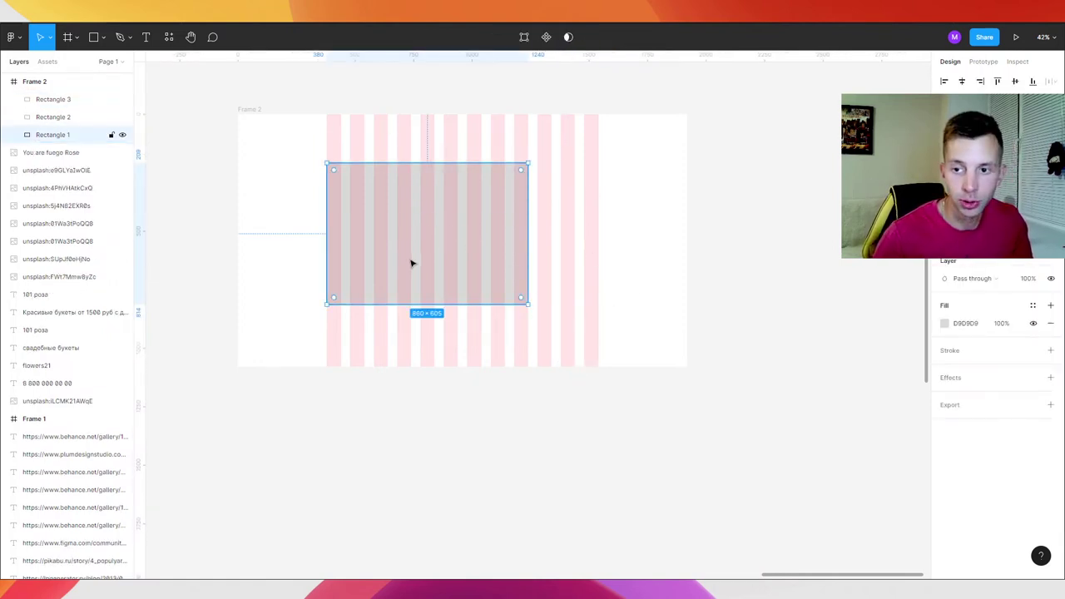
{"action": "key", "text": "Delete"}
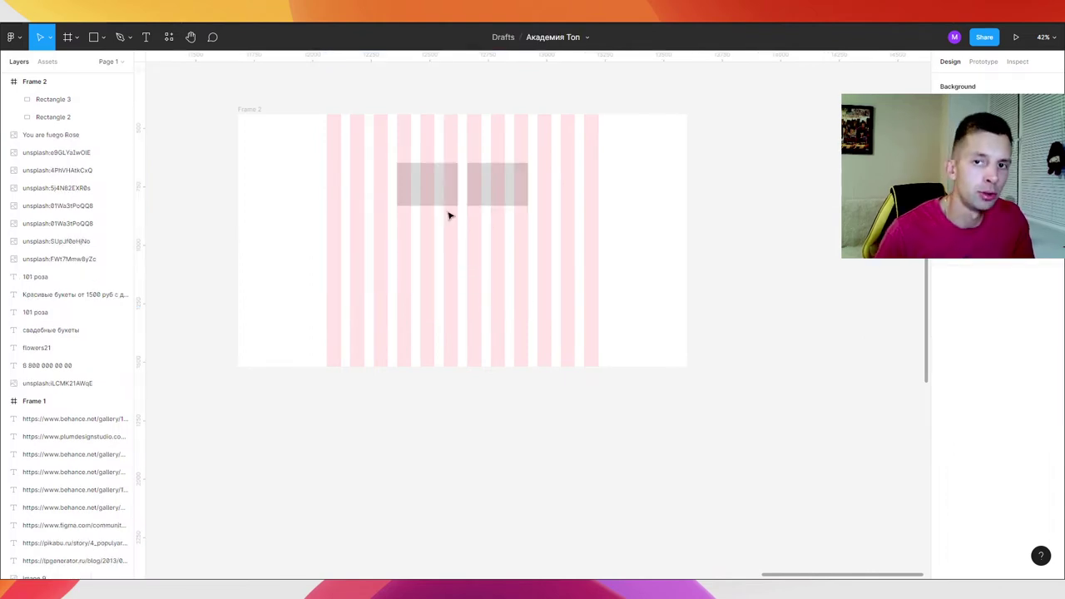
{"action": "left_click", "coordinate": [443, 198]}
{"action": "key", "text": "Delete"}
{"action": "left_click", "coordinate": [483, 198]}
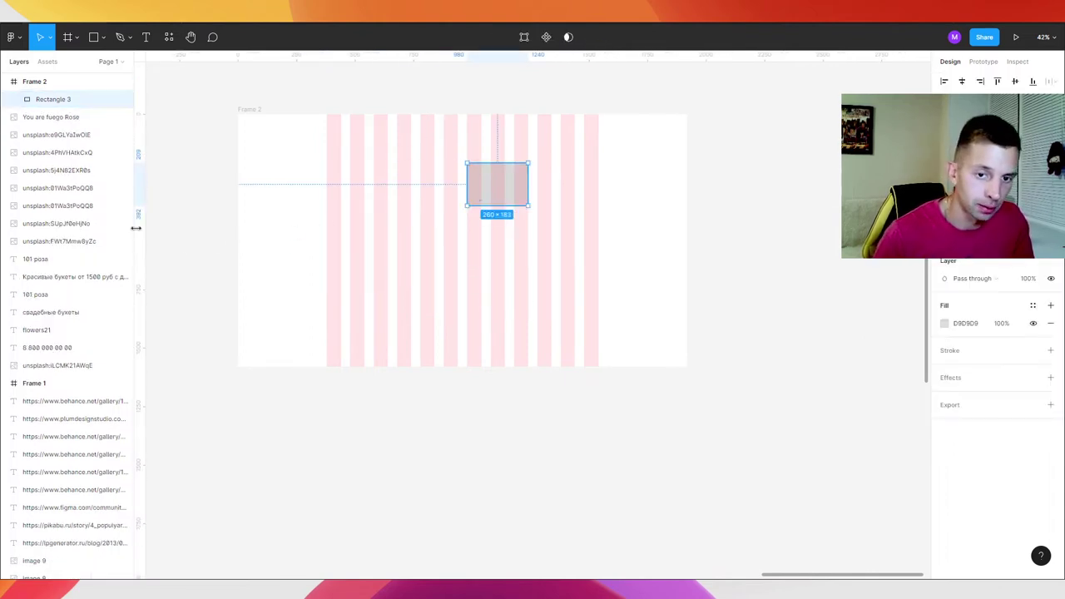
Delete Rectangle 3 and remove the vertical guides dragged from the left ruler
{"action": "left_click_drag", "start_coordinate": [135, 228], "coordinate": [287, 233]}
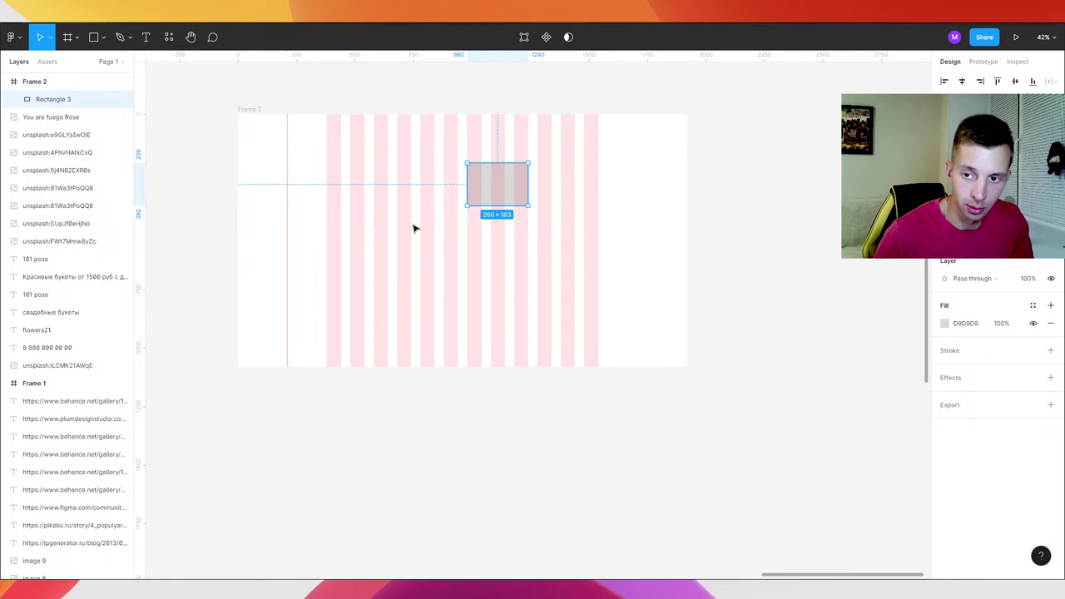
{"action": "key", "text": "Delete"}
{"action": "left_click", "coordinate": [197, 191]}
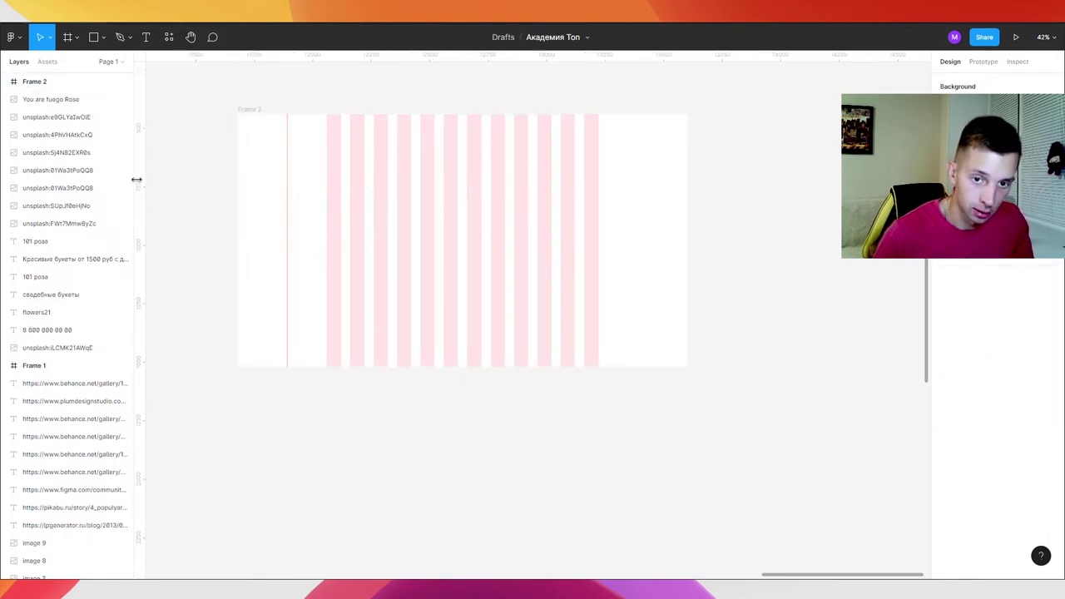
{"action": "mouse_move", "coordinate": [138, 180]}
{"action": "left_mouse_down"}
{"action": "mouse_move", "coordinate": [600, 209]}
{"action": "mouse_move", "coordinate": [487, 204]}
{"action": "mouse_move", "coordinate": [138, 231]}
{"action": "left_mouse_up"}
{"action": "left_click", "coordinate": [271, 232]}
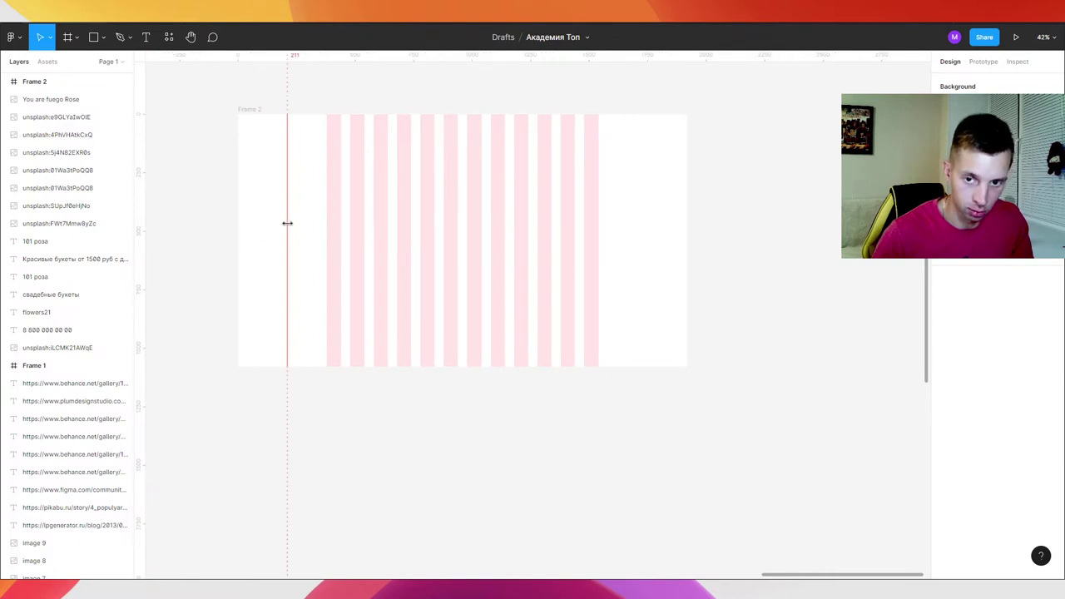
{"action": "left_click_drag", "start_coordinate": [285, 224], "coordinate": [138, 238]}
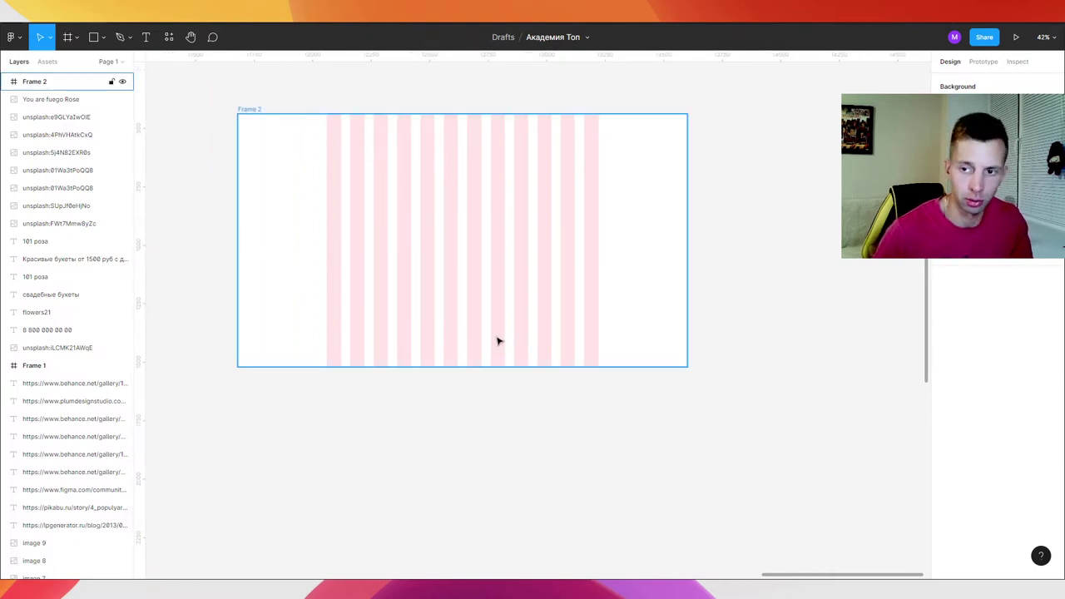
{"action": "left_click", "coordinate": [466, 525]}
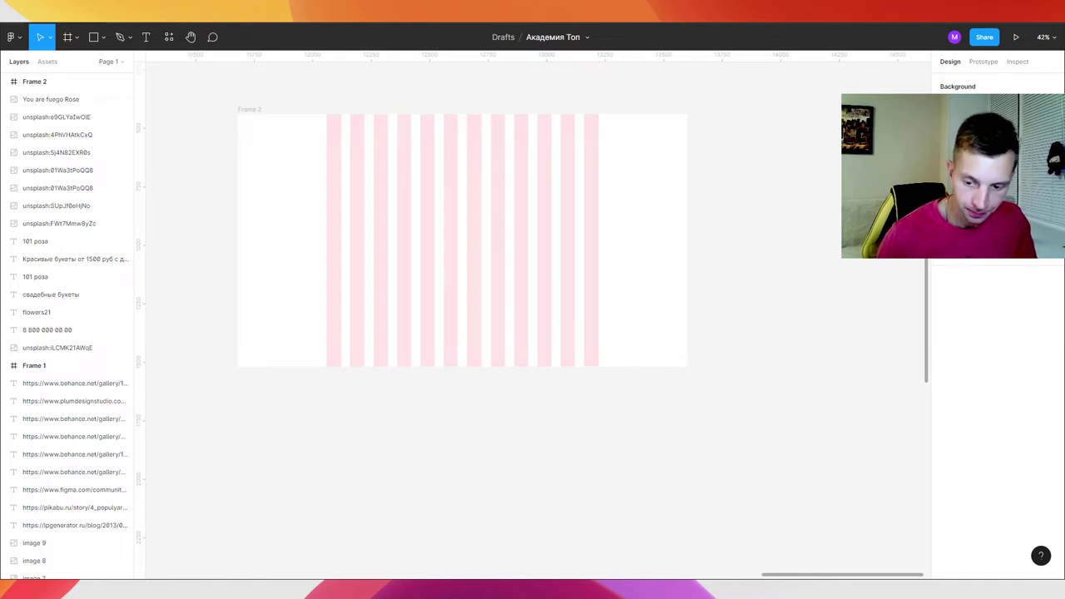
{"action": "left_click", "coordinate": [246, 116]}
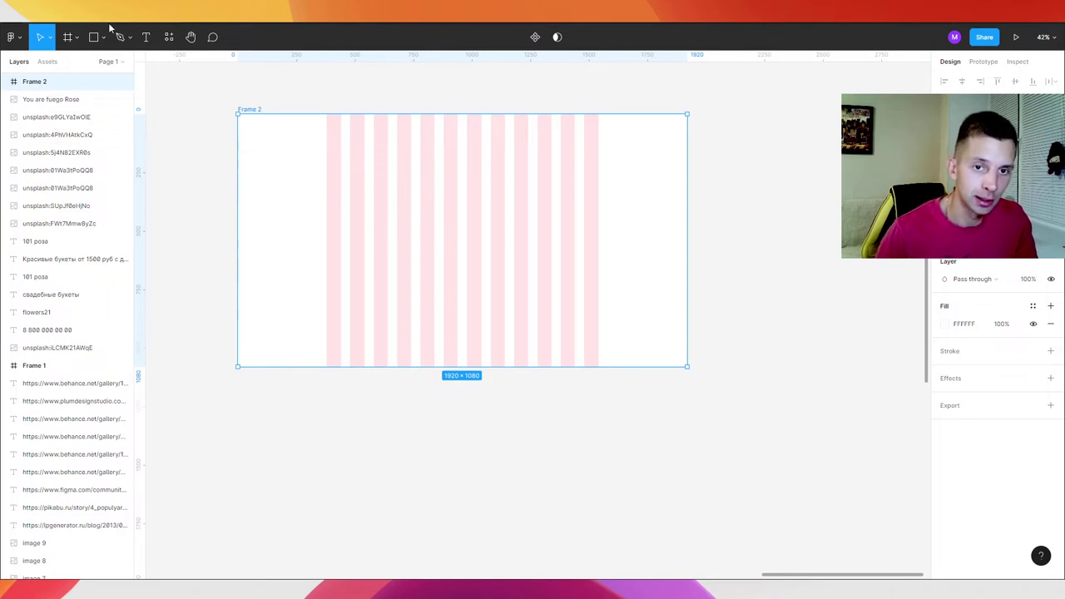
Add a text box on Frame 2 containing 'dzvzvzvzdzvzv'
{"action": "left_click", "coordinate": [146, 38]}
{"action": "left_click_drag", "start_coordinate": [257, 153], "coordinate": [388, 249]}
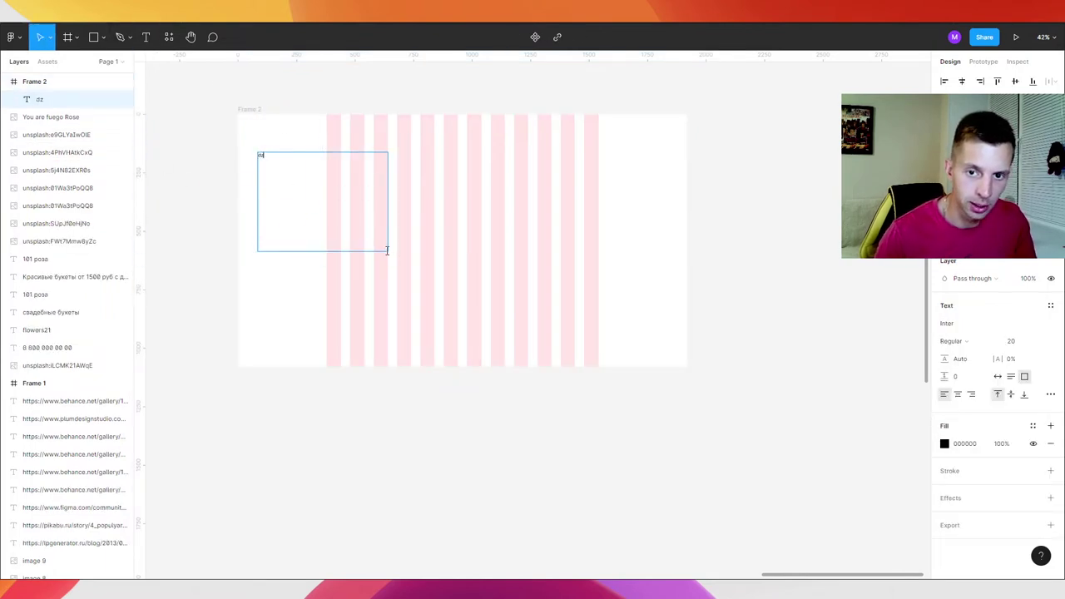
{"action": "type", "text": "dzvzvzvzdzvzv"}
{"action": "key", "text": "Escape"}
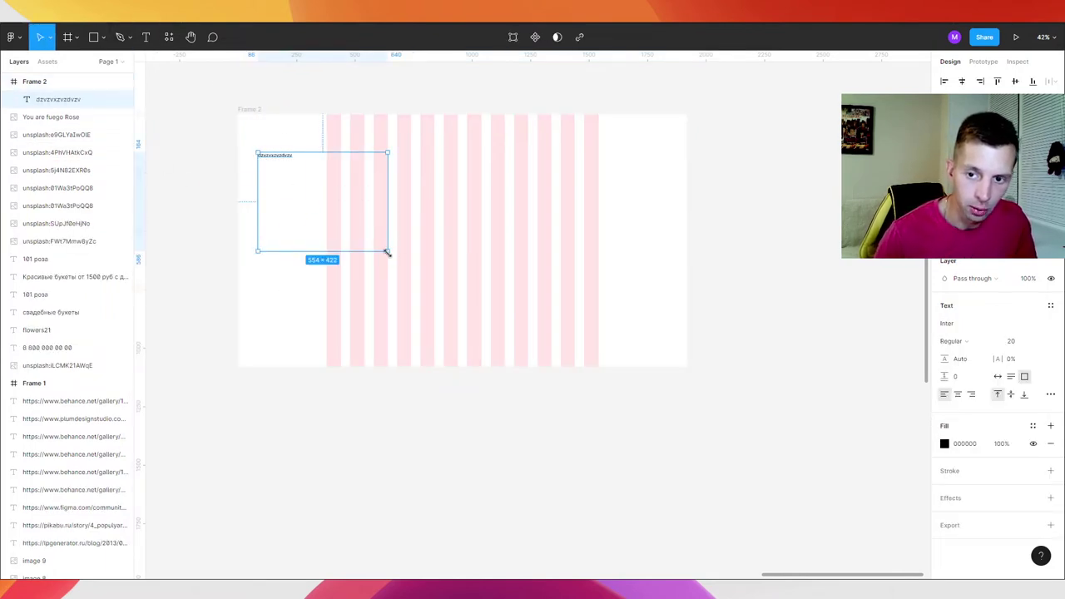
Align the text box with the first pink column, undo the flip, then delete it
{"action": "mouse_move", "coordinate": [387, 252]}
{"action": "left_mouse_down"}
{"action": "mouse_move", "coordinate": [297, 172]}
{"action": "mouse_move", "coordinate": [290, 138]}
{"action": "mouse_move", "coordinate": [290, 150]}
{"action": "left_mouse_up"}
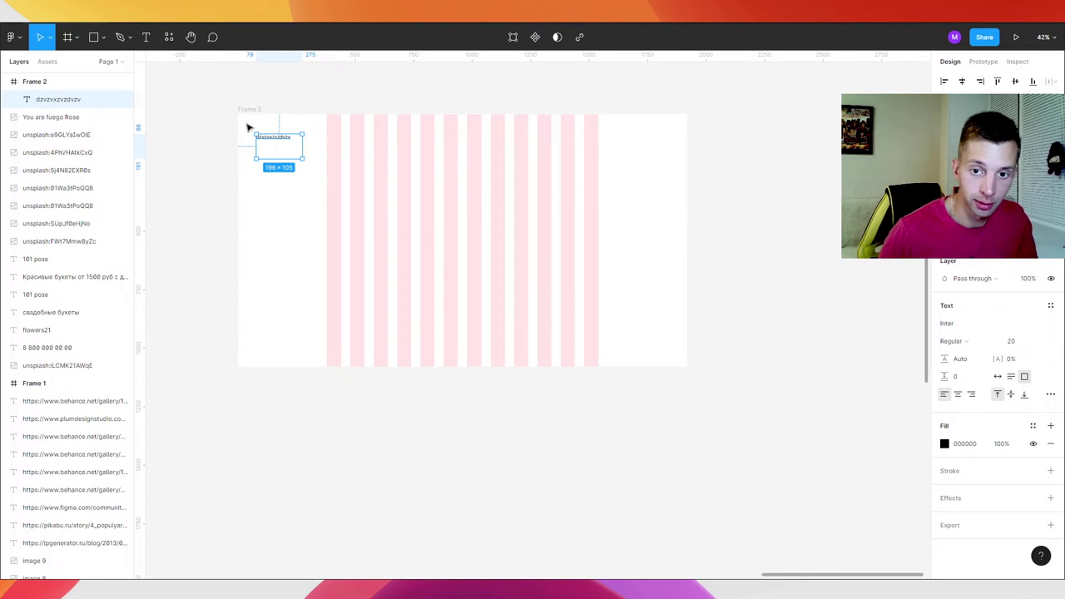
{"action": "scroll", "coordinate": [248, 127], "scroll_direction": "up", "scroll_amount": 5}
{"action": "scroll", "coordinate": [297, 180], "scroll_direction": "down", "scroll_amount": 2}
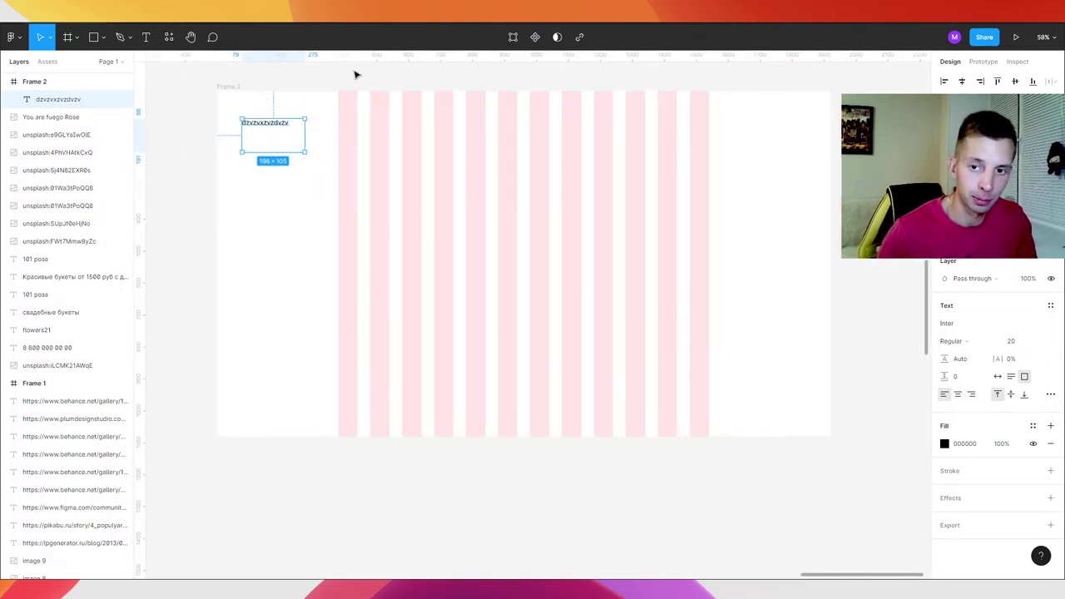
{"action": "left_click_drag", "start_coordinate": [268, 133], "coordinate": [365, 130]}
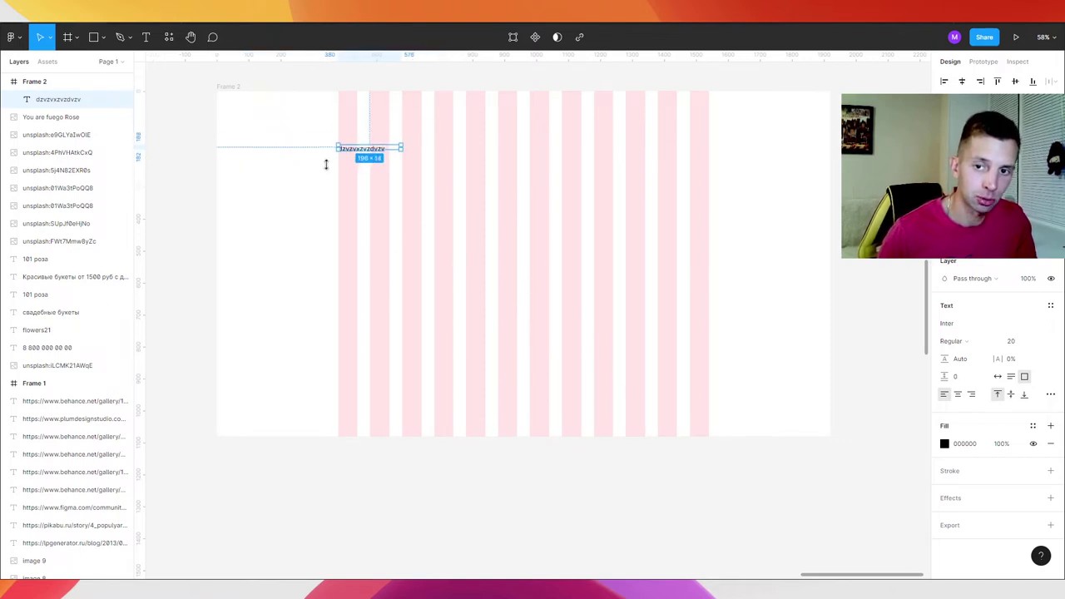
{"action": "left_click_drag", "start_coordinate": [358, 116], "coordinate": [363, 164]}
{"action": "key", "text": "ctrl+z"}
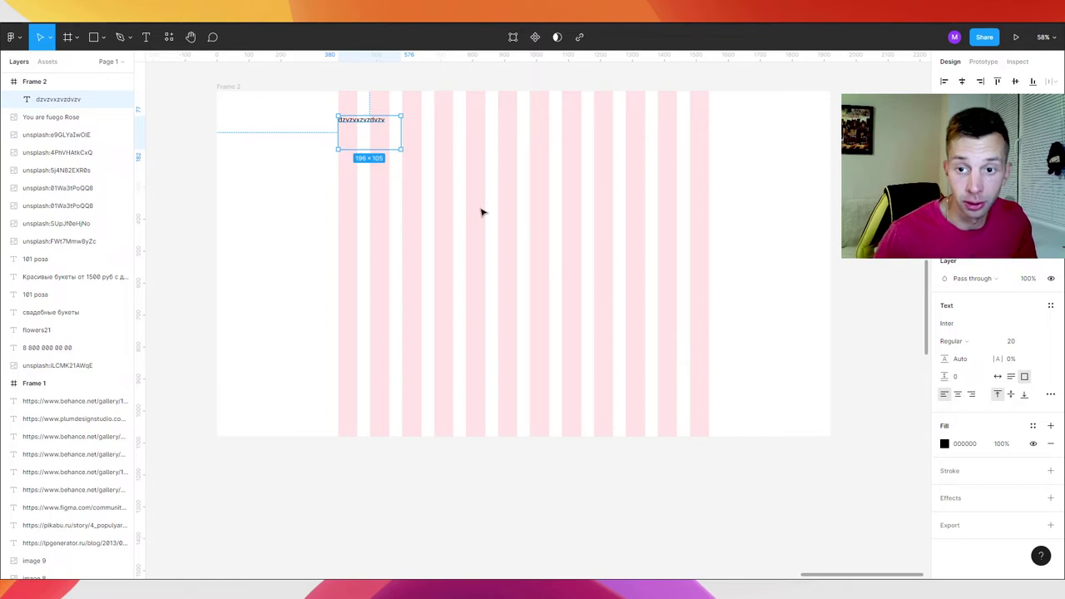
{"action": "key", "text": "Delete"}
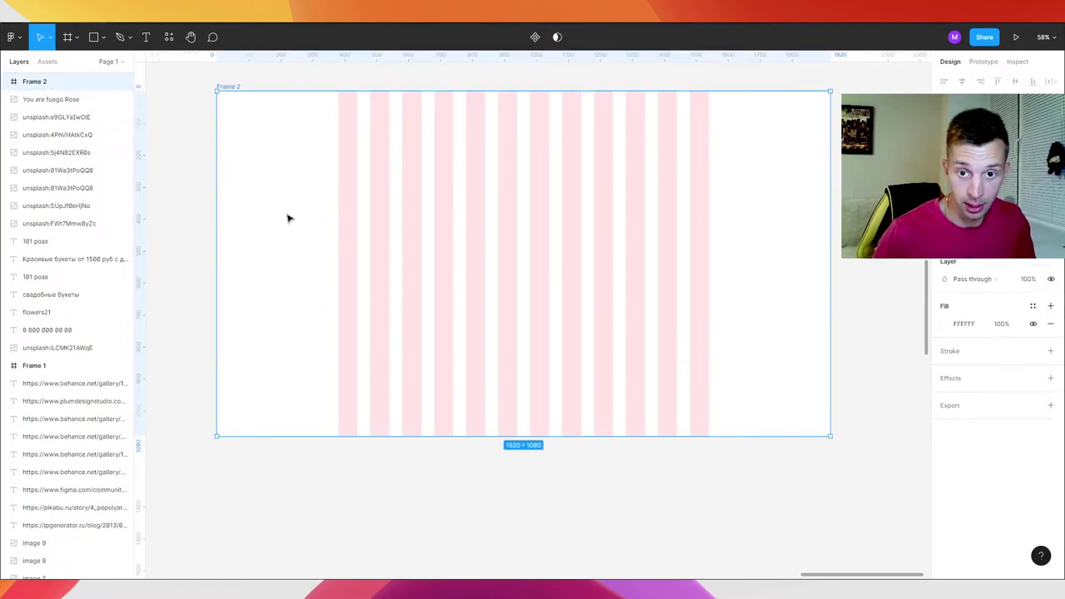
Zoom and pan the view so Frame 2 fills the canvas
{"action": "scroll", "coordinate": [288, 218], "scroll_direction": "down", "scroll_amount": 5, "text": "ctrl"}
{"action": "scroll", "coordinate": [483, 366], "scroll_direction": "down", "scroll_amount": 3}
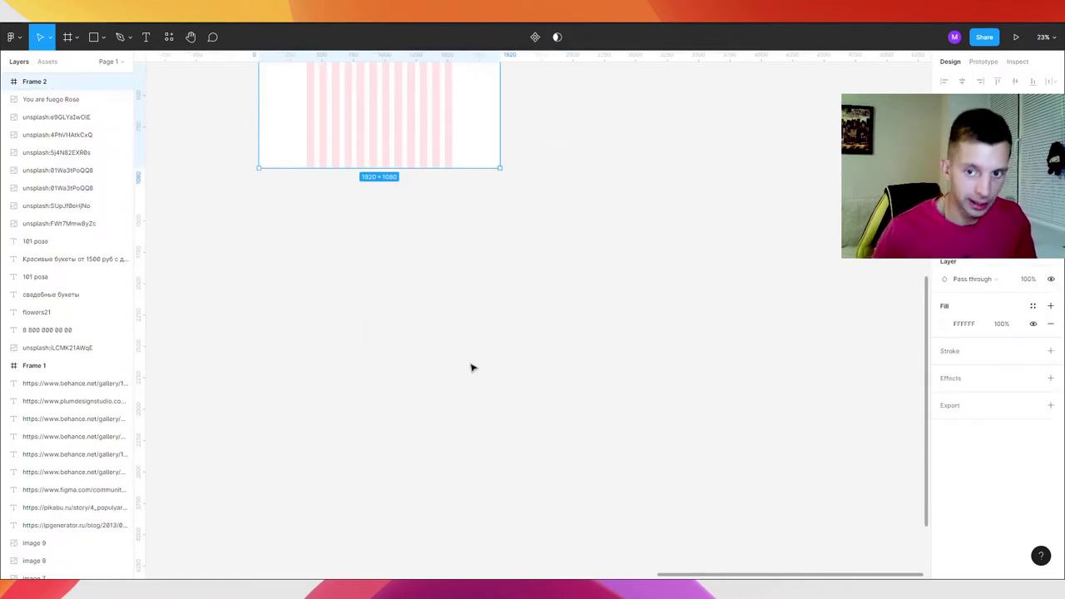
{"action": "scroll", "coordinate": [472, 367], "scroll_direction": "up", "scroll_amount": 3}
{"action": "scroll", "coordinate": [472, 367], "scroll_direction": "up", "scroll_amount": 3}
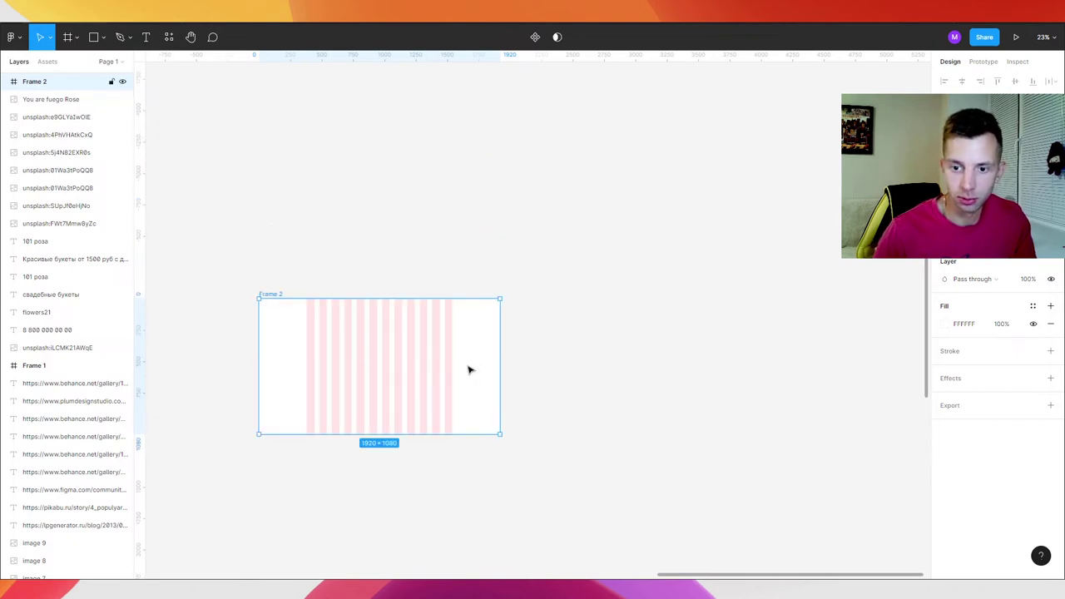
{"action": "scroll", "coordinate": [470, 370], "scroll_direction": "up", "scroll_amount": 3, "text": "ctrl"}
{"action": "scroll", "coordinate": [427, 421], "scroll_direction": "up", "scroll_amount": 1, "text": "ctrl"}
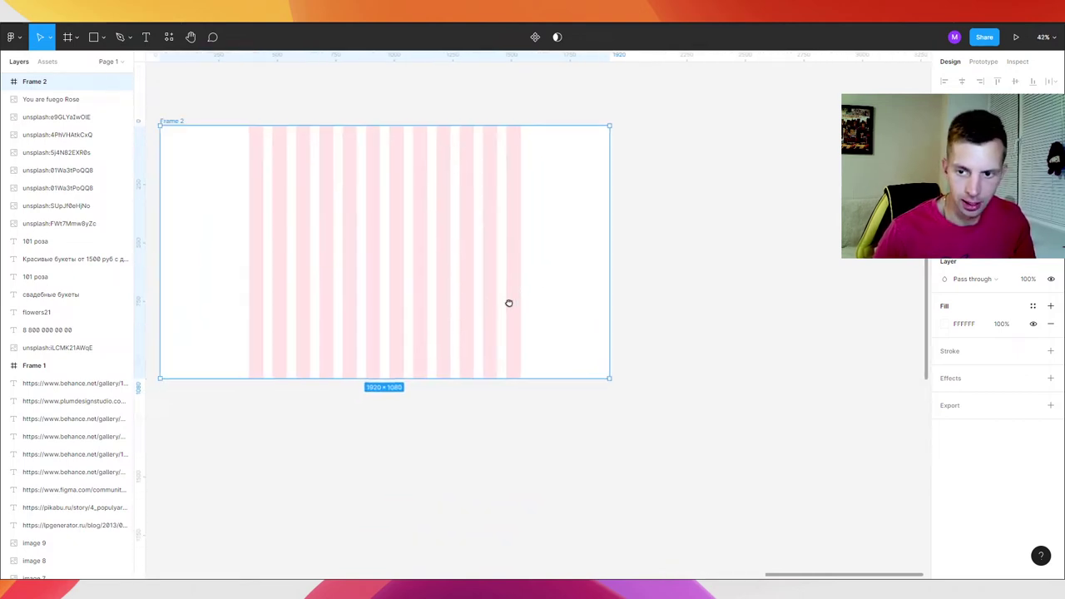
{"action": "left_click_drag", "start_coordinate": [506, 303], "coordinate": [573, 294]}
{"action": "type", "text": "купить цветы"}
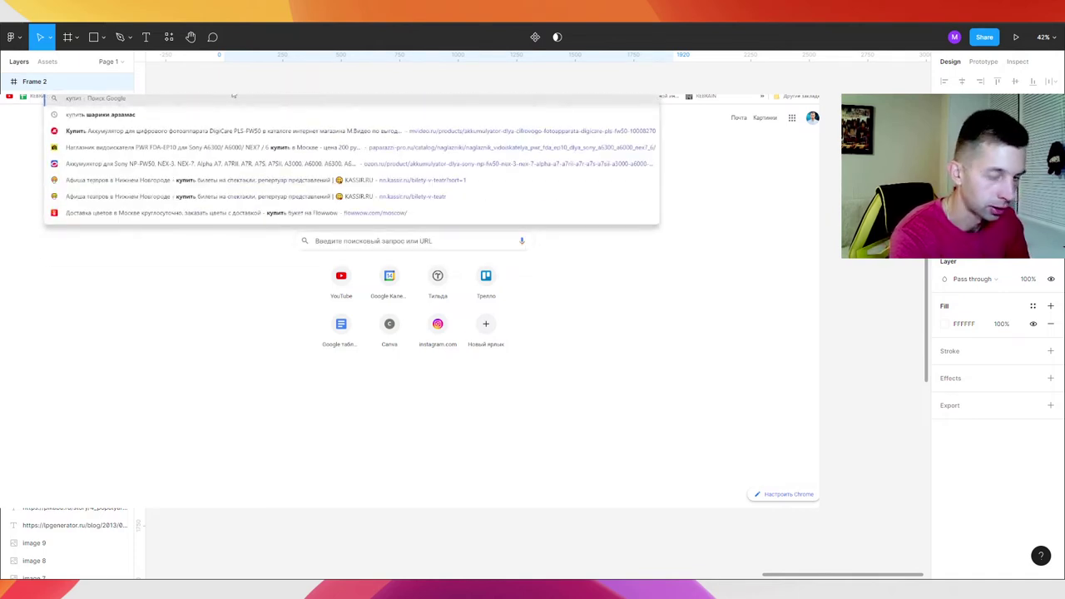
Finish the flower-buying search with 'москва' and open the Flowwow delivery site from the results
{"action": "type", "text": "москва"}
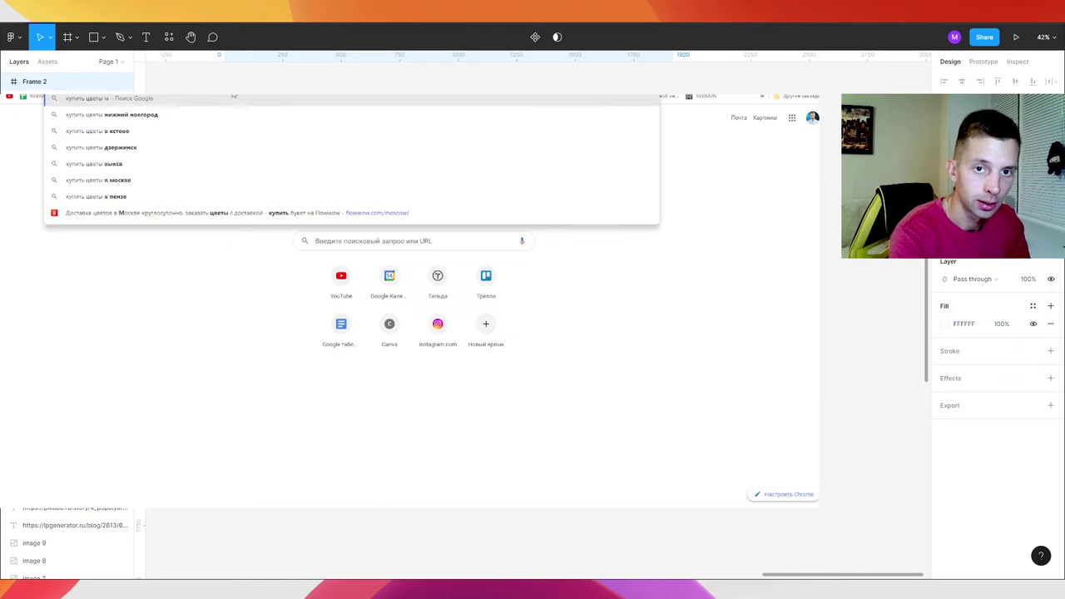
{"action": "key", "text": "Return"}
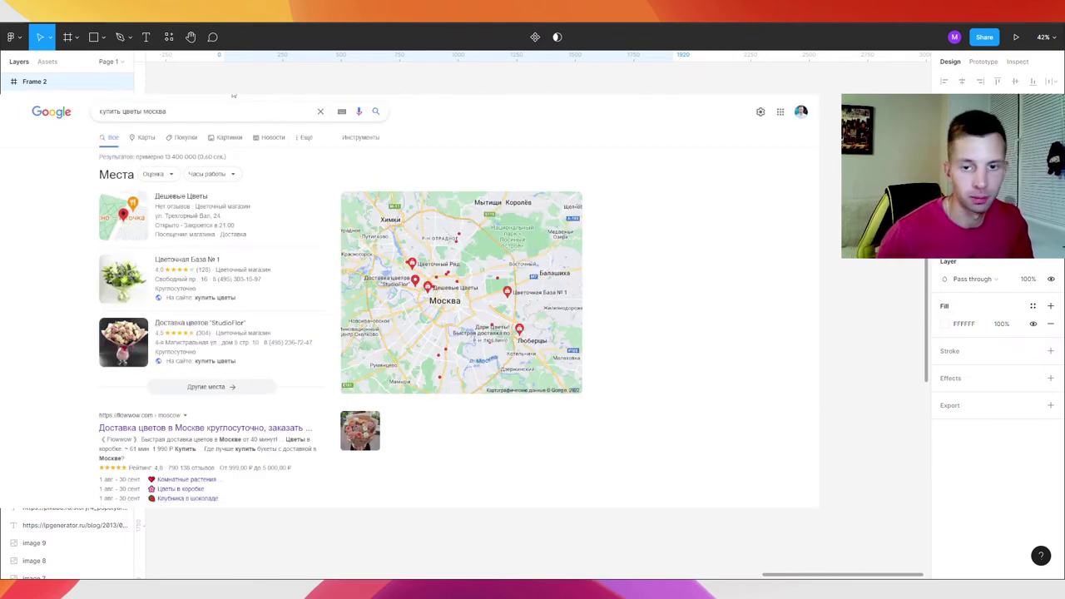
{"action": "scroll", "coordinate": [246, 247], "scroll_direction": "down", "scroll_amount": 3}
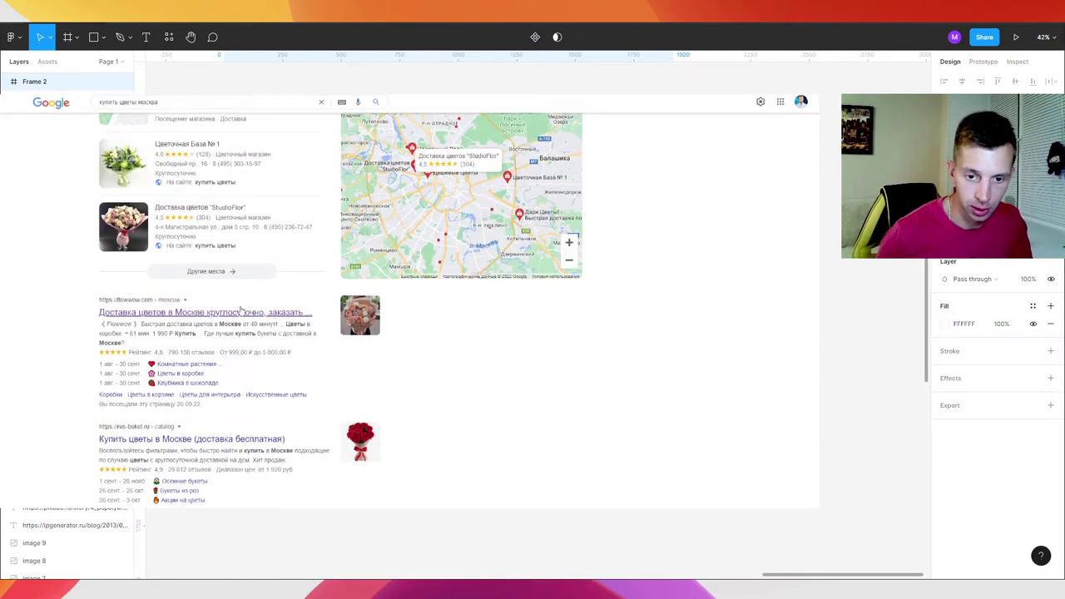
{"action": "scroll", "coordinate": [241, 308], "scroll_direction": "down", "scroll_amount": 5}
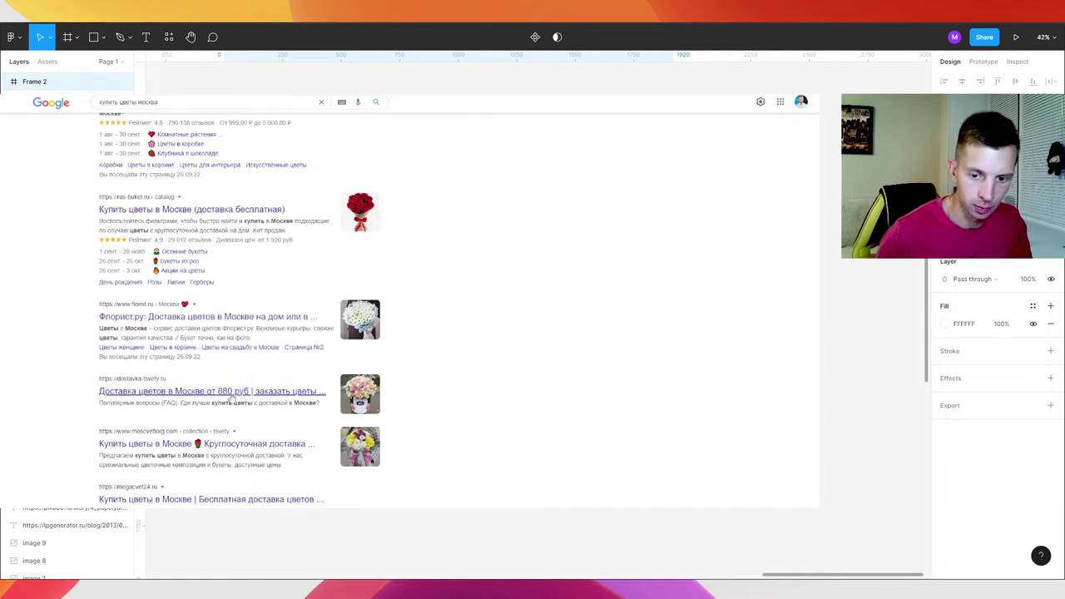
{"action": "left_click", "coordinate": [258, 390]}
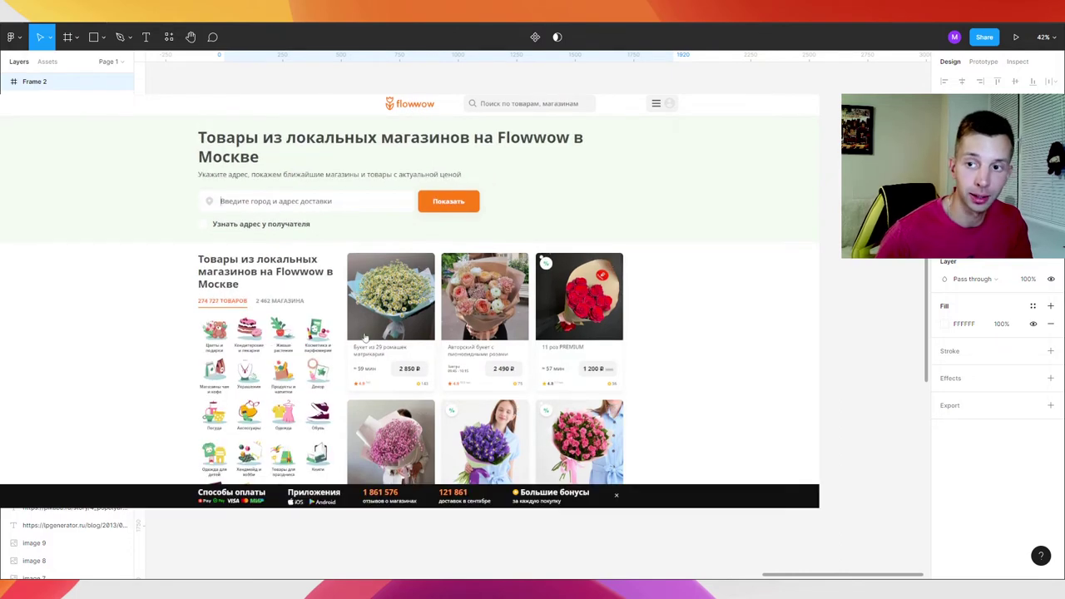
Select the Flowwow page heading and its subtitle line
{"action": "double_click", "coordinate": [260, 160]}
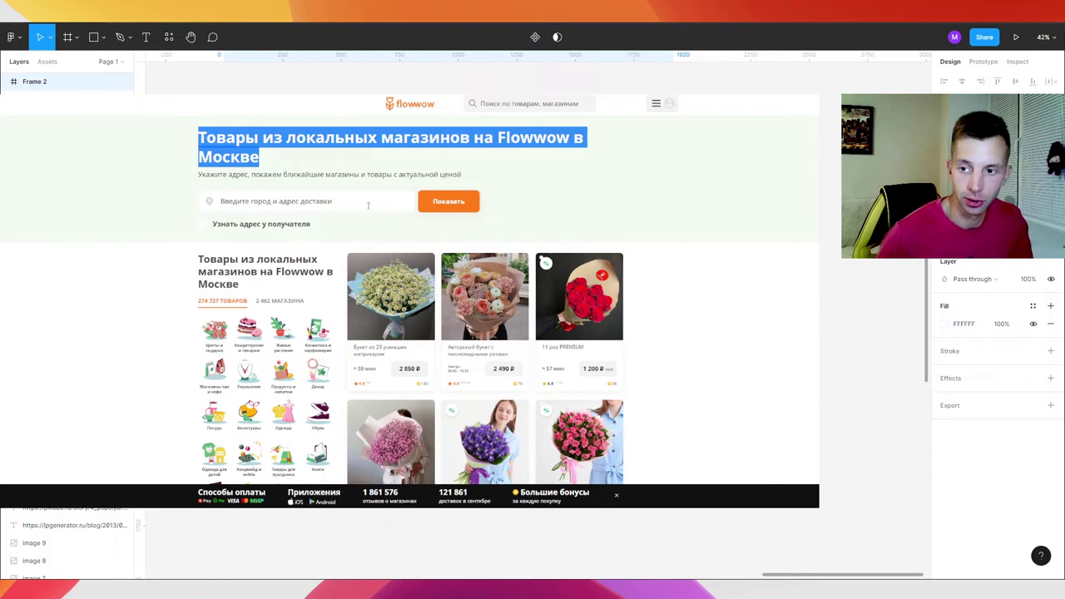
{"action": "left_click_drag", "start_coordinate": [199, 172], "coordinate": [479, 176]}
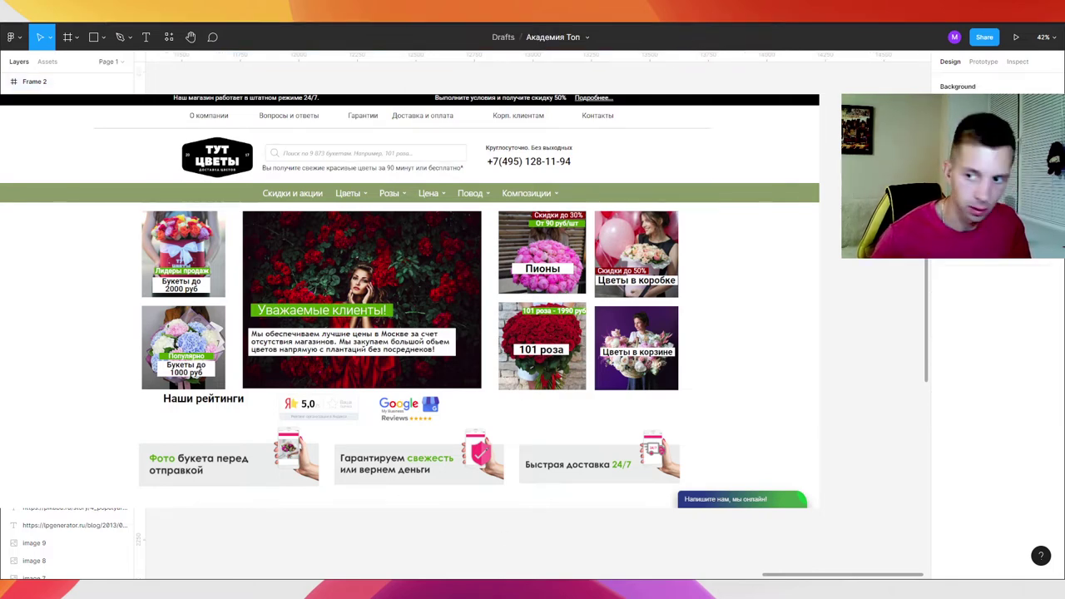
Paste the Тут Цветы homepage screenshot as image 10 and position it beside Frame 2
{"action": "key", "text": "ctrl+v"}
{"action": "left_click_drag", "start_coordinate": [915, 166], "coordinate": [890, 137]}
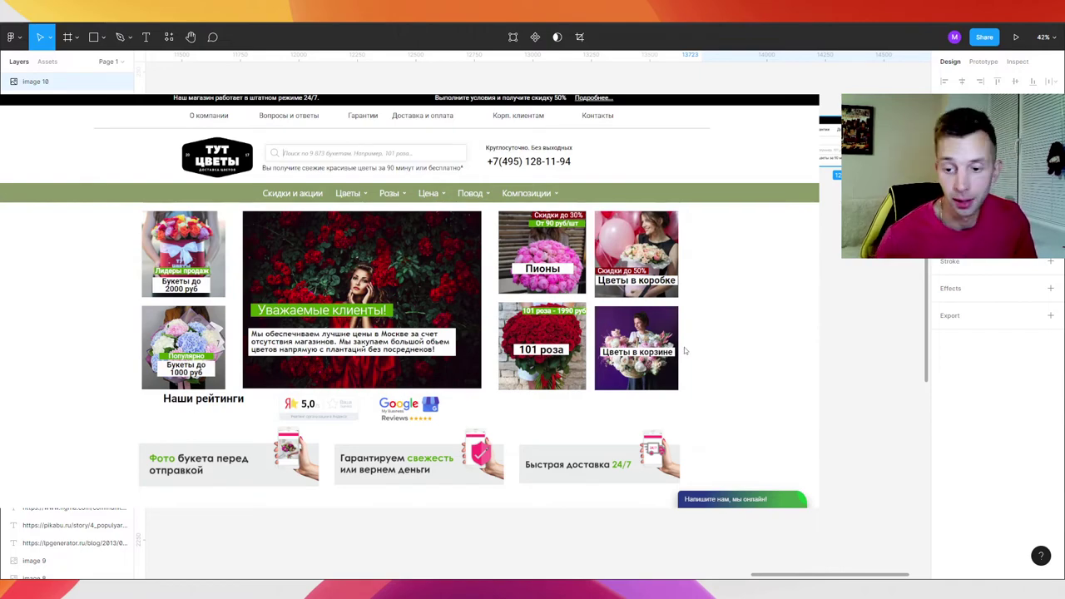
{"action": "scroll", "coordinate": [685, 350], "scroll_direction": "down", "scroll_amount": 1}
{"action": "scroll", "coordinate": [684, 350], "scroll_direction": "down", "scroll_amount": 2}
{"action": "scroll", "coordinate": [684, 350], "scroll_direction": "down", "scroll_amount": 5}
{"action": "scroll", "coordinate": [684, 351], "scroll_direction": "down", "scroll_amount": 5}
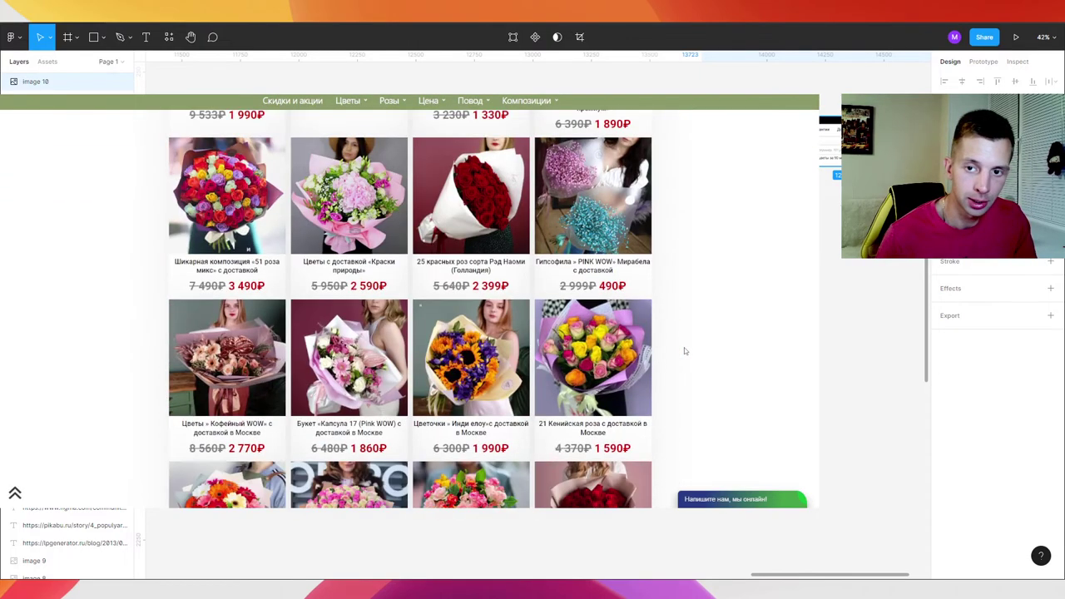
{"action": "scroll", "coordinate": [684, 350], "scroll_direction": "down", "scroll_amount": 3}
{"action": "scroll", "coordinate": [684, 351], "scroll_direction": "down", "scroll_amount": 3}
{"action": "scroll", "coordinate": [684, 350], "scroll_direction": "down", "scroll_amount": 4}
{"action": "scroll", "coordinate": [684, 351], "scroll_direction": "down", "scroll_amount": 6}
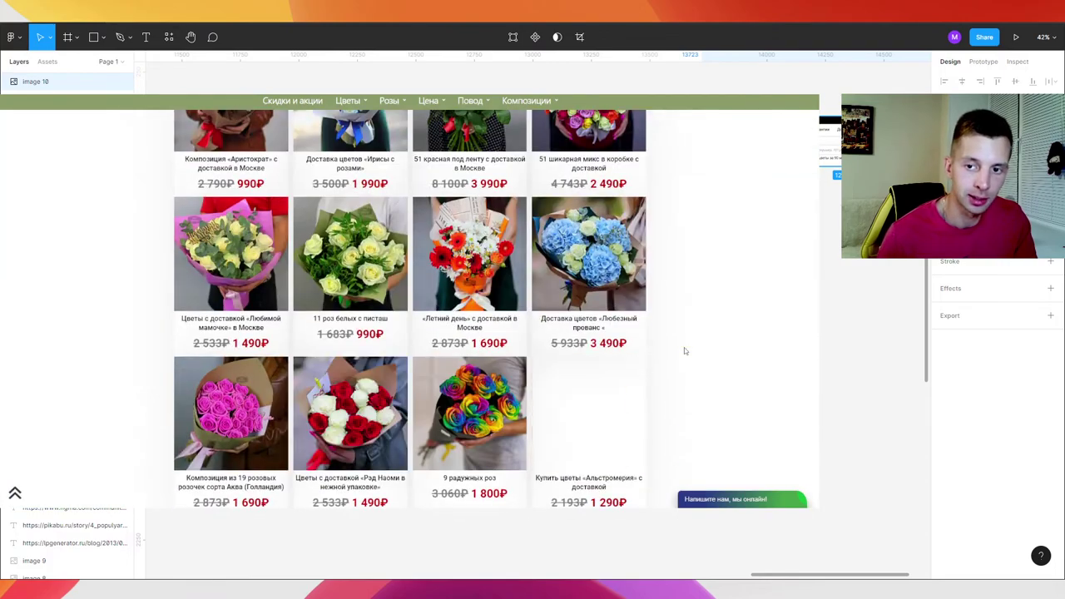
{"action": "scroll", "coordinate": [684, 350], "scroll_direction": "down", "scroll_amount": 3}
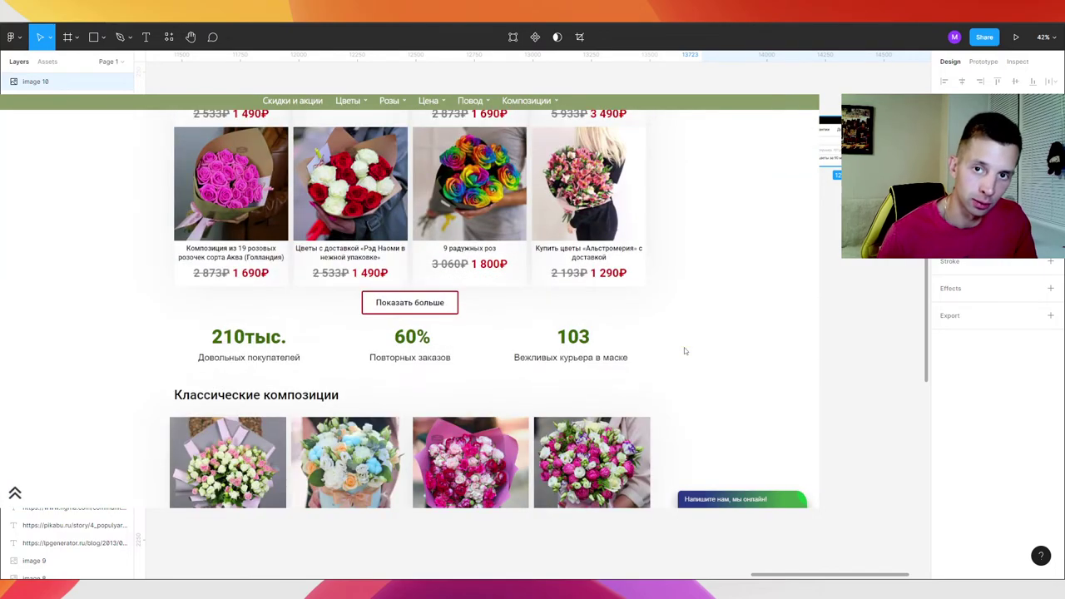
{"action": "scroll", "coordinate": [684, 350], "scroll_direction": "down", "scroll_amount": 5}
{"action": "scroll", "coordinate": [685, 350], "scroll_direction": "down", "scroll_amount": 3}
{"action": "scroll", "coordinate": [684, 350], "scroll_direction": "down", "scroll_amount": 2}
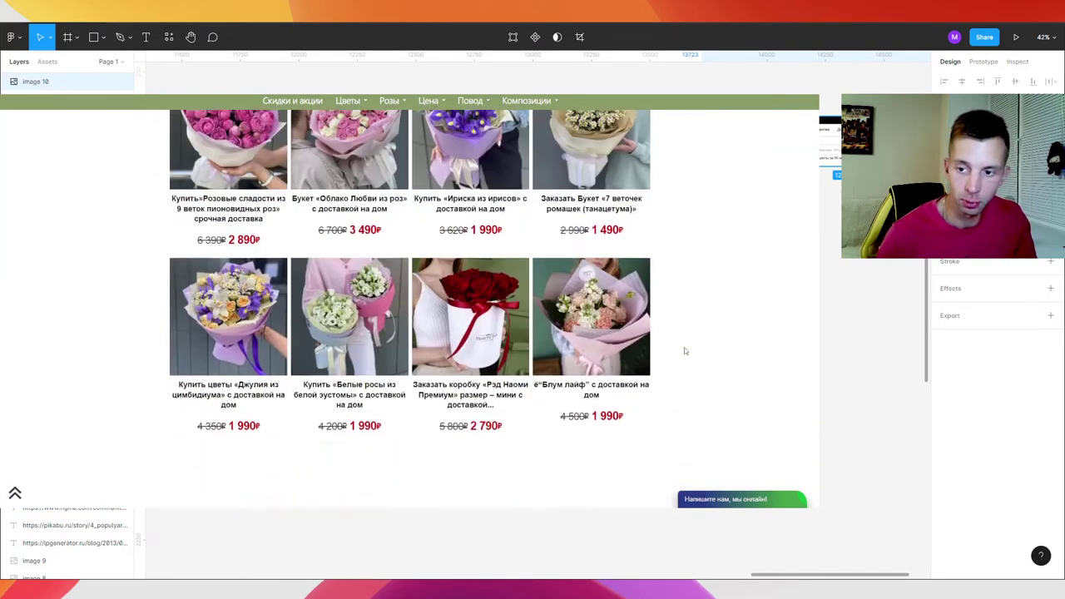
{"action": "scroll", "coordinate": [684, 351], "scroll_direction": "down", "scroll_amount": 4}
{"action": "scroll", "coordinate": [684, 350], "scroll_direction": "down", "scroll_amount": 1}
{"action": "scroll", "coordinate": [684, 351], "scroll_direction": "down", "scroll_amount": 3}
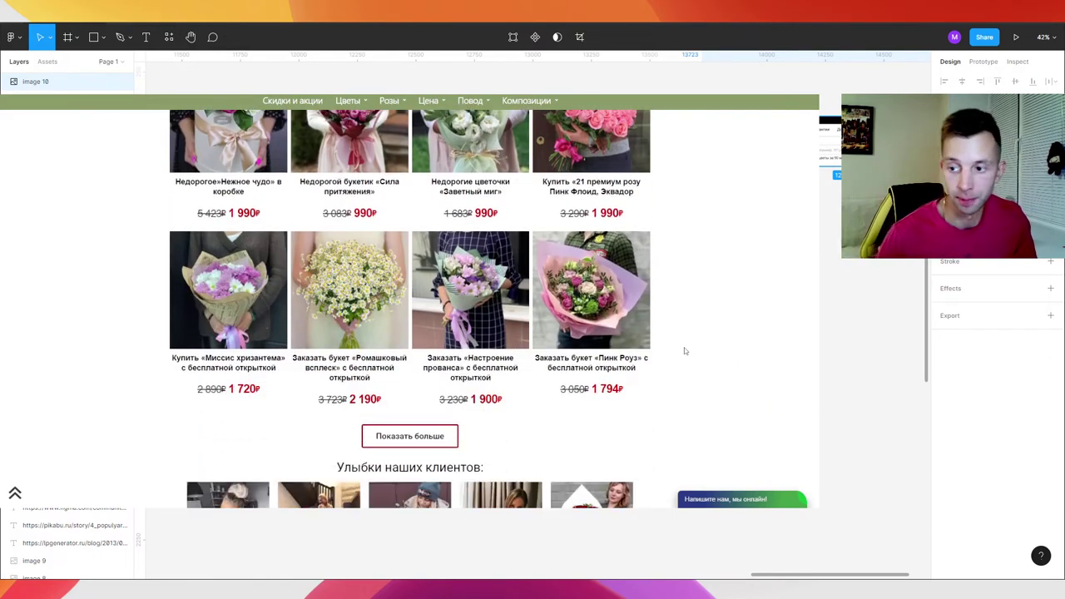
{"action": "scroll", "coordinate": [684, 351], "scroll_direction": "down", "scroll_amount": 4}
{"action": "scroll", "coordinate": [684, 351], "scroll_direction": "down", "scroll_amount": 1}
{"action": "scroll", "coordinate": [684, 351], "scroll_direction": "down", "scroll_amount": 2}
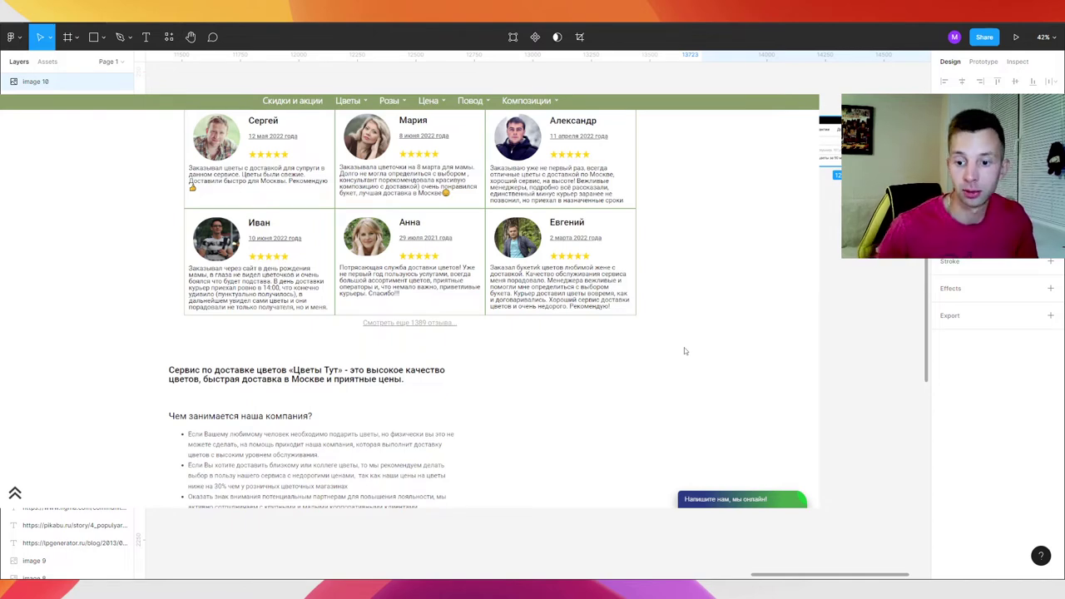
{"action": "scroll", "coordinate": [675, 374], "scroll_direction": "down", "scroll_amount": 10}
{"action": "scroll", "coordinate": [499, 300], "scroll_direction": "up", "scroll_amount": 8}
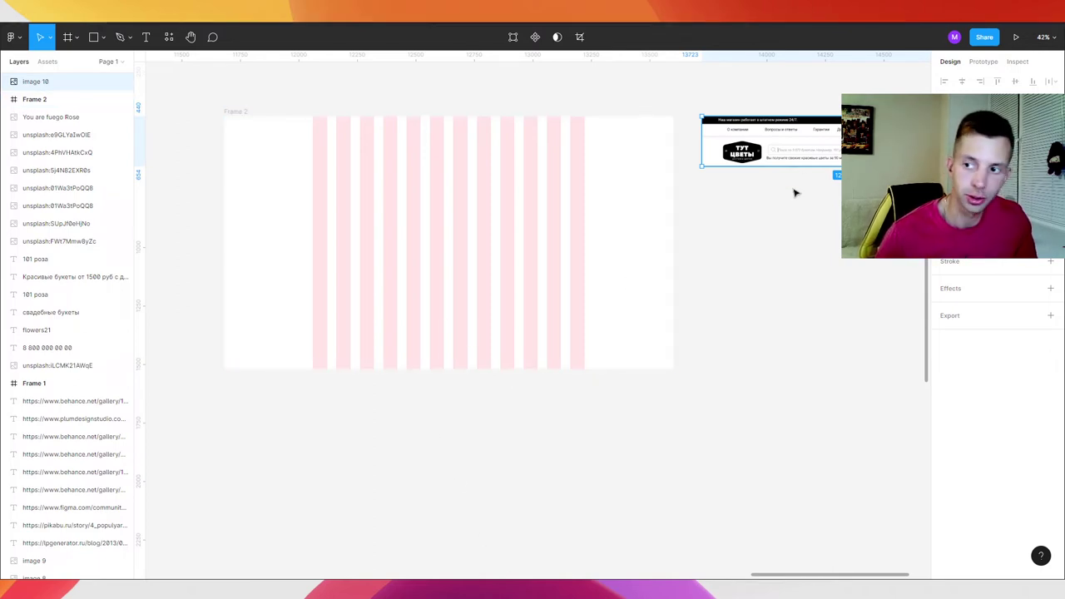
Move the pale pink bouquet photo up and left, above the tulips in the flower cluster
{"action": "scroll", "coordinate": [702, 273], "scroll_direction": "up", "scroll_amount": 3}
{"action": "scroll", "coordinate": [701, 273], "scroll_direction": "down", "scroll_amount": 2}
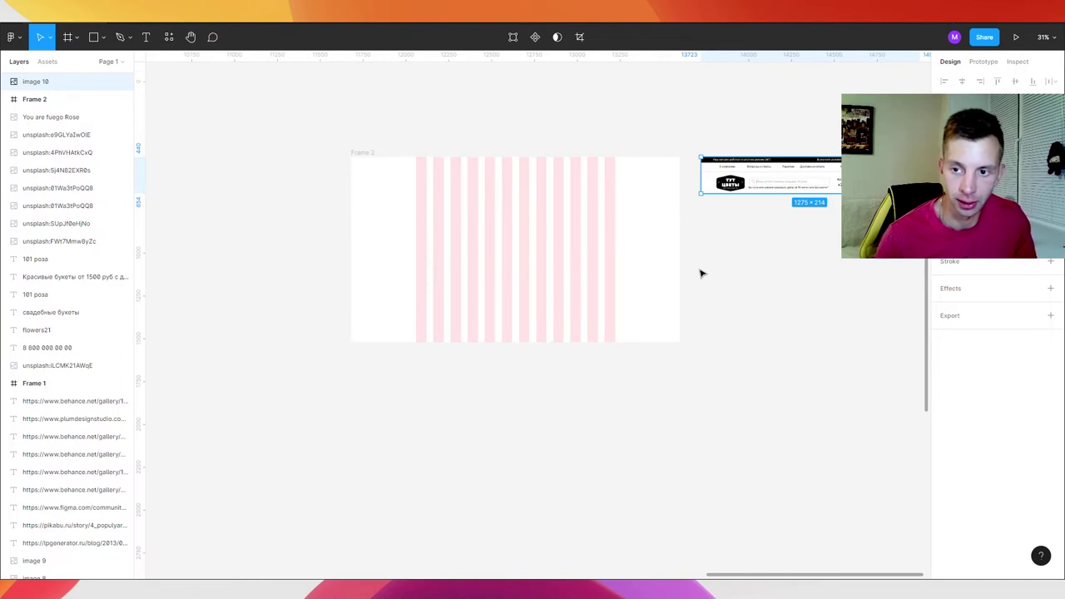
{"action": "scroll", "coordinate": [283, 328], "scroll_direction": "down", "scroll_amount": 2}
{"action": "scroll", "coordinate": [283, 328], "scroll_direction": "down", "scroll_amount": 5}
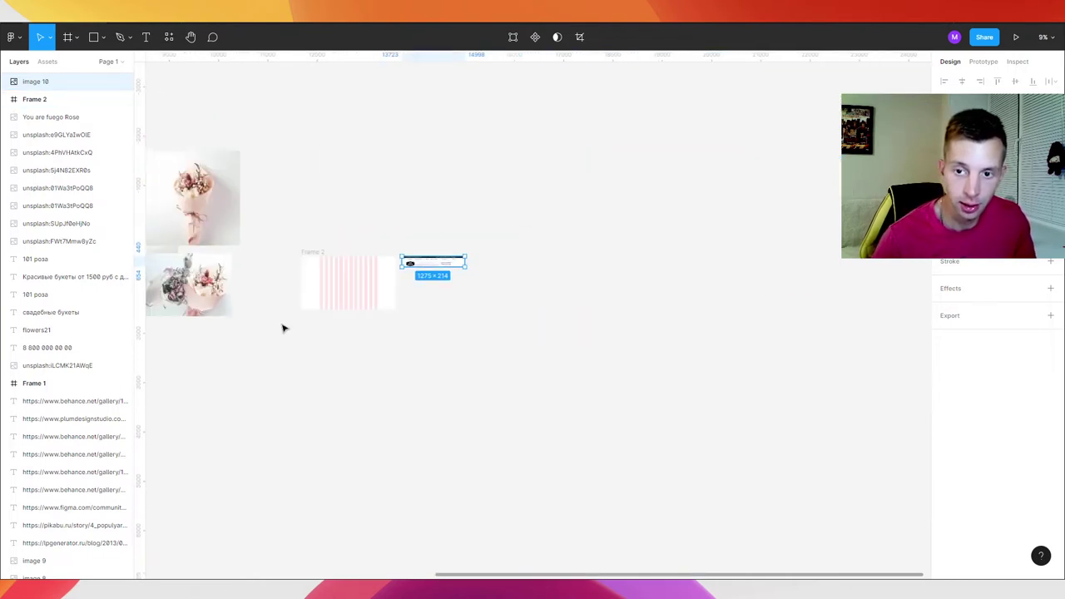
{"action": "scroll", "coordinate": [347, 350], "scroll_direction": "left", "scroll_amount": 2}
{"action": "scroll", "coordinate": [515, 363], "scroll_direction": "left", "scroll_amount": 4}
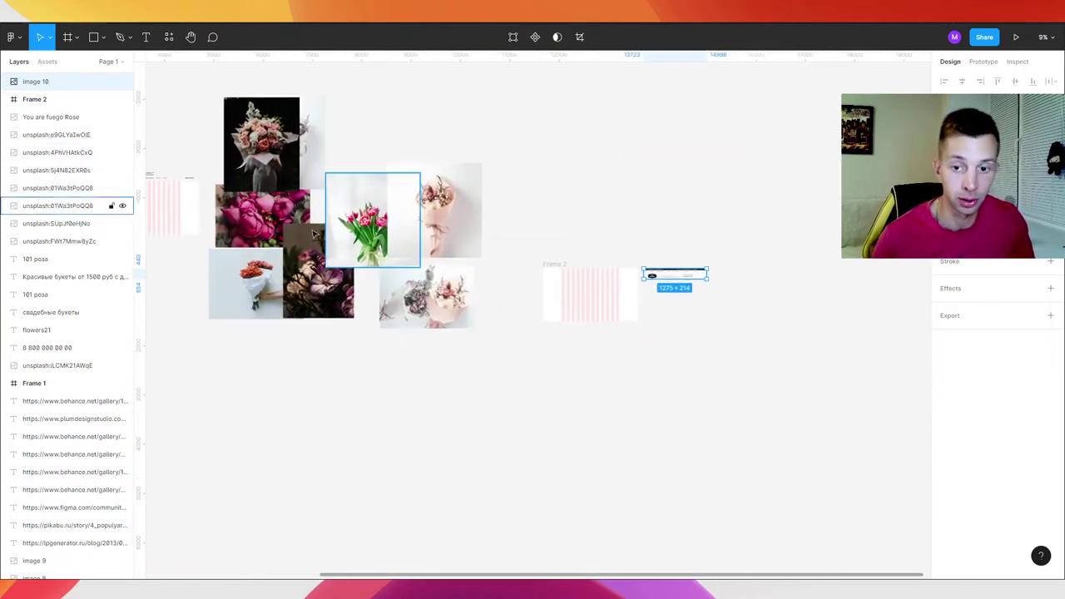
{"action": "mouse_move", "coordinate": [340, 368]}
{"action": "left_mouse_down"}
{"action": "mouse_move", "coordinate": [529, 327]}
{"action": "mouse_move", "coordinate": [438, 430]}
{"action": "mouse_move", "coordinate": [394, 380]}
{"action": "left_mouse_up"}
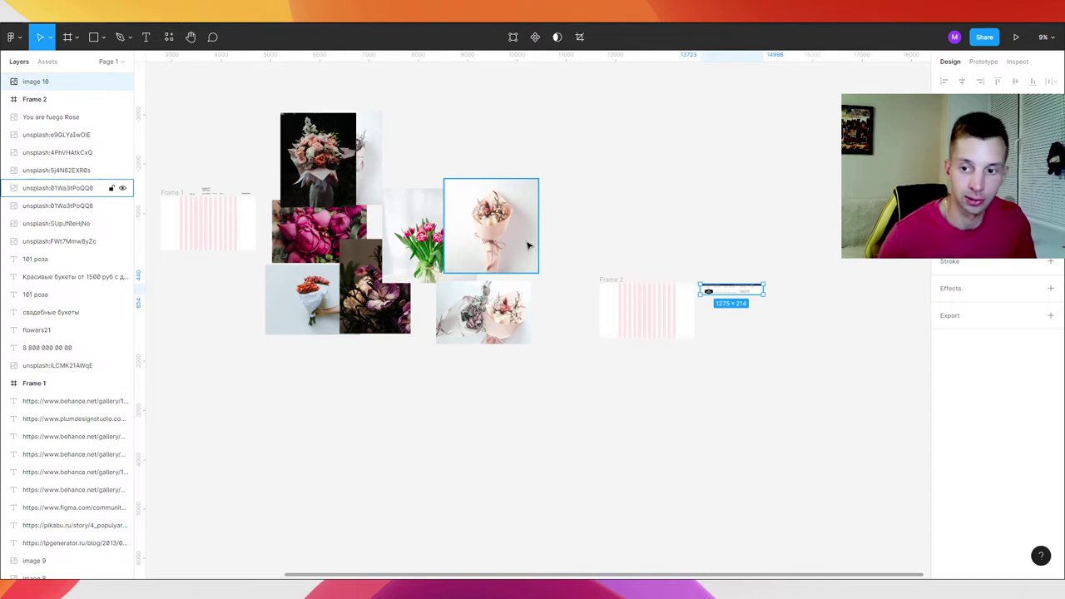
{"action": "left_click_drag", "start_coordinate": [517, 247], "coordinate": [493, 190]}
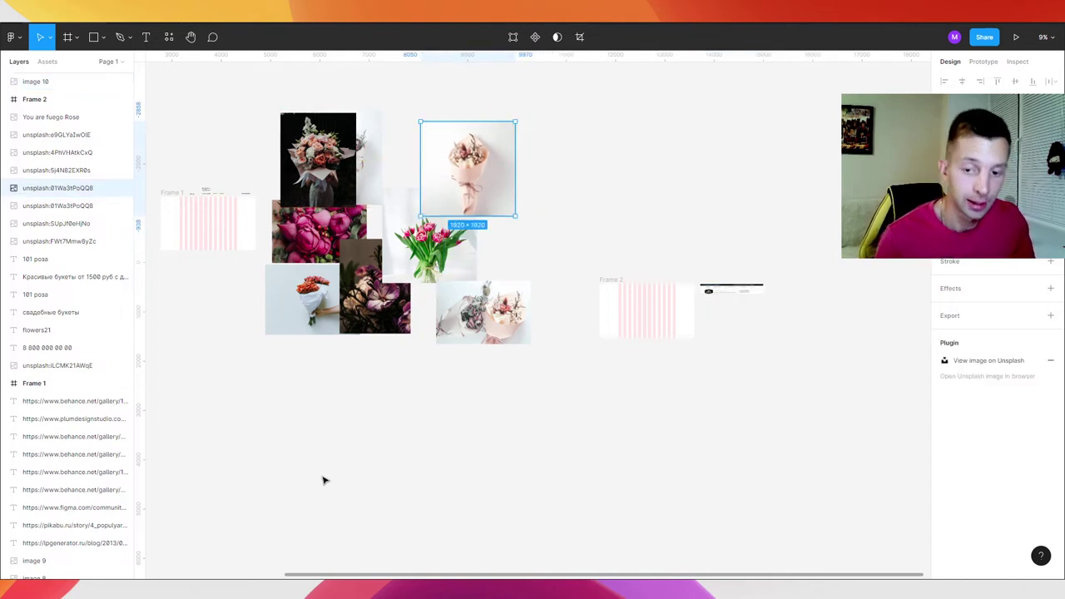
Find 'unspl' in the plugins list, run Unsplash, and place its search window
{"action": "right_click", "coordinate": [254, 368]}
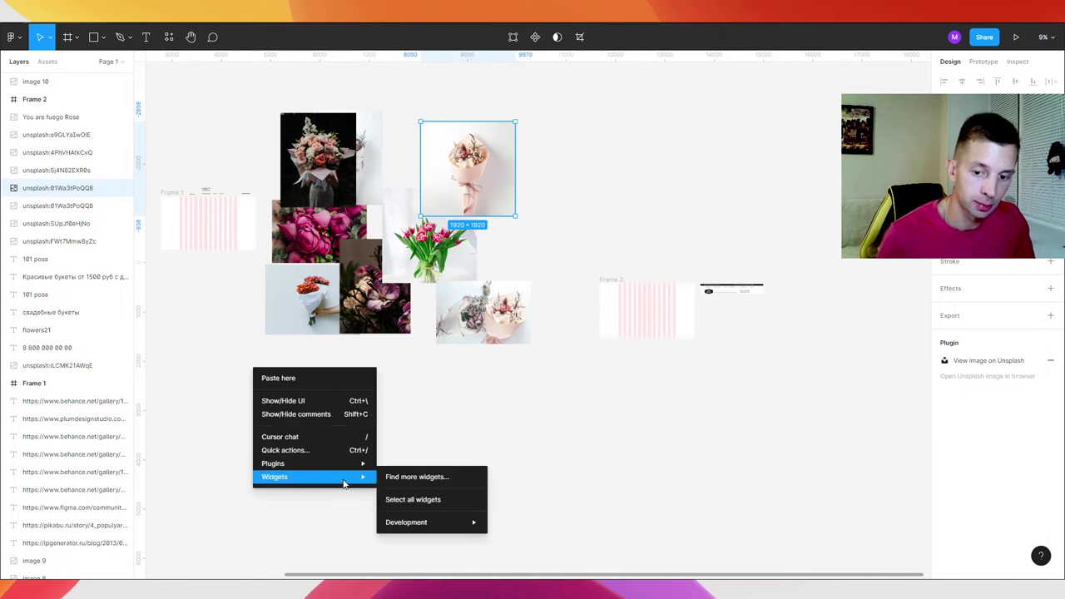
{"action": "mouse_move", "coordinate": [275, 463]}
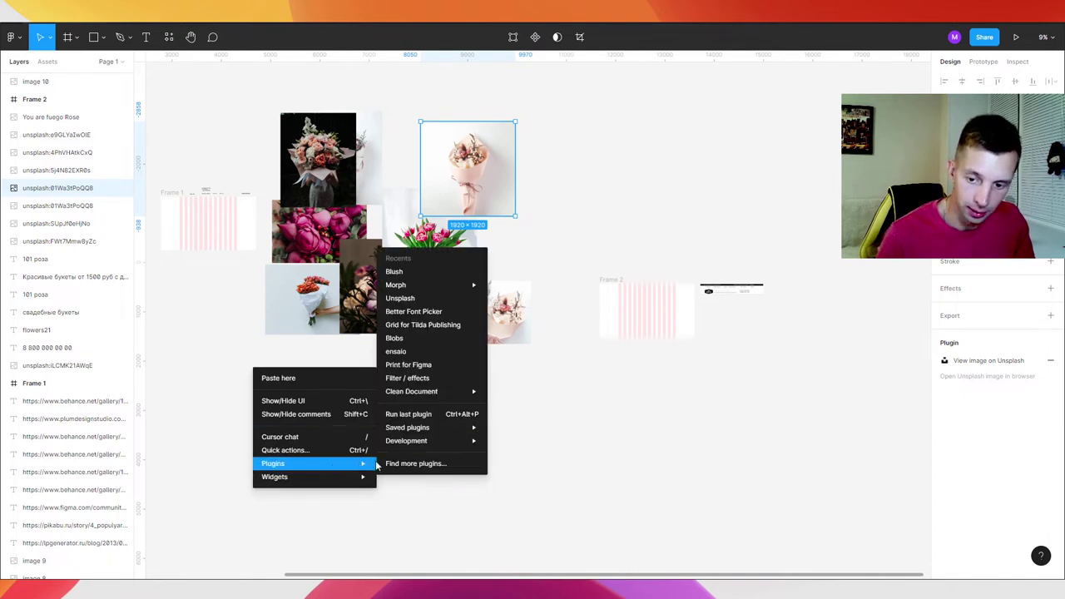
{"action": "left_click", "coordinate": [416, 463]}
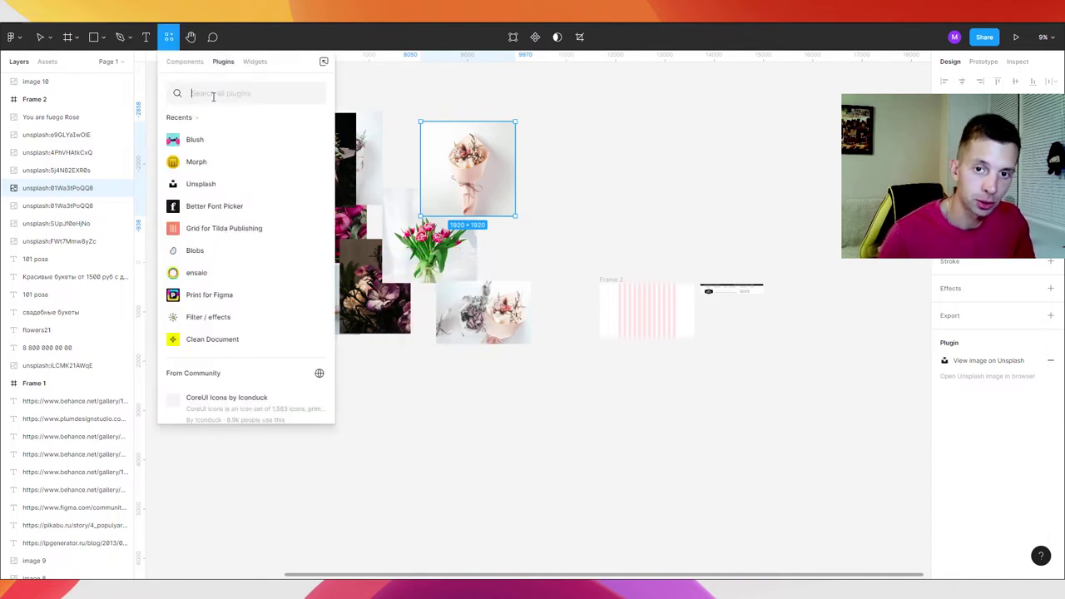
{"action": "type", "text": "u"}
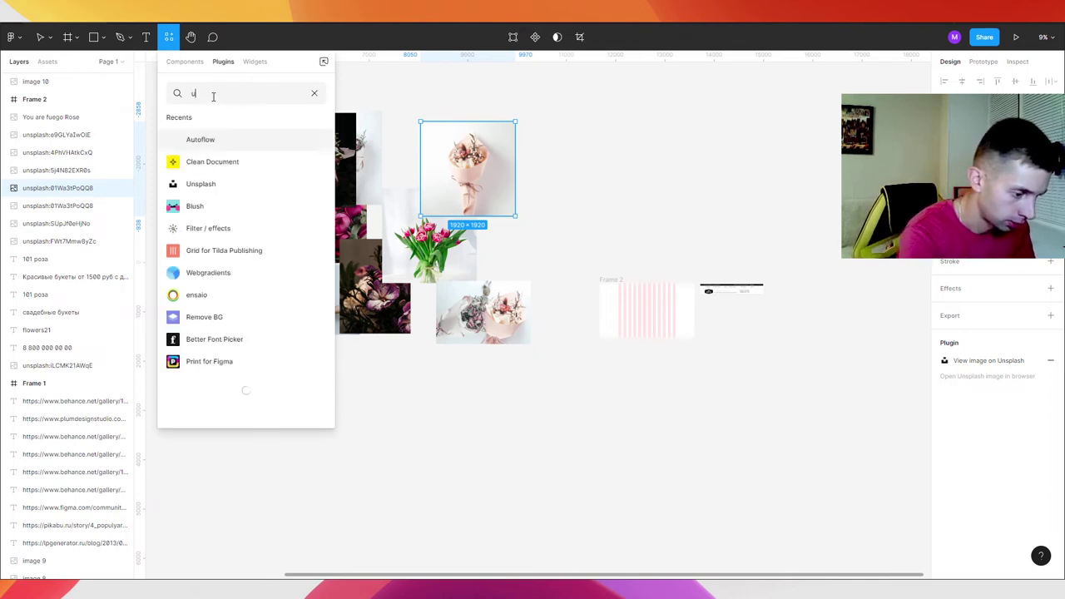
{"action": "type", "text": "nspl"}
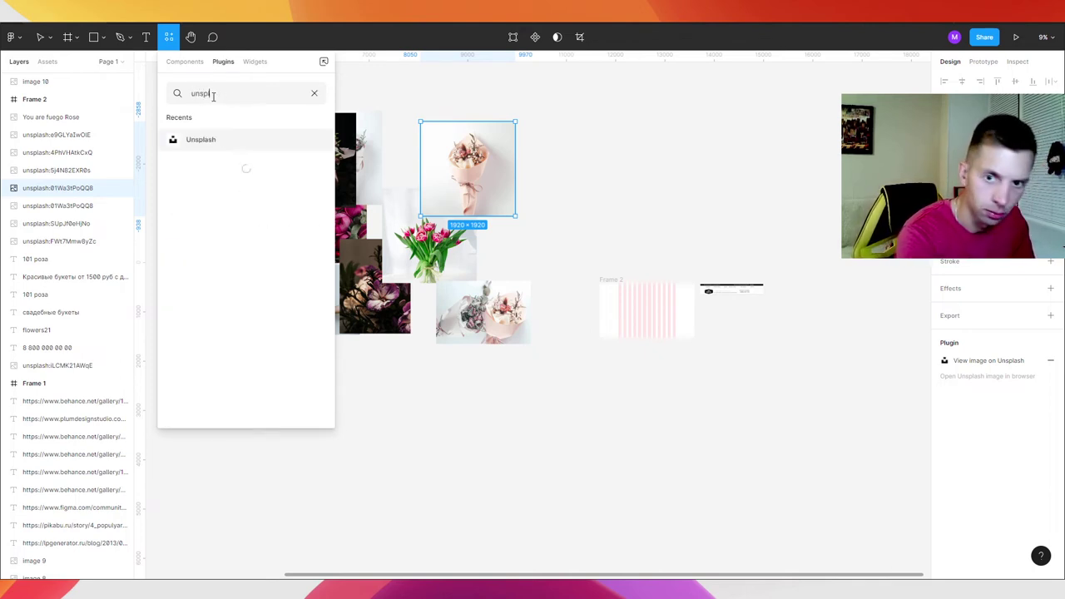
{"action": "left_click", "coordinate": [216, 143]}
{"action": "left_click", "coordinate": [258, 218]}
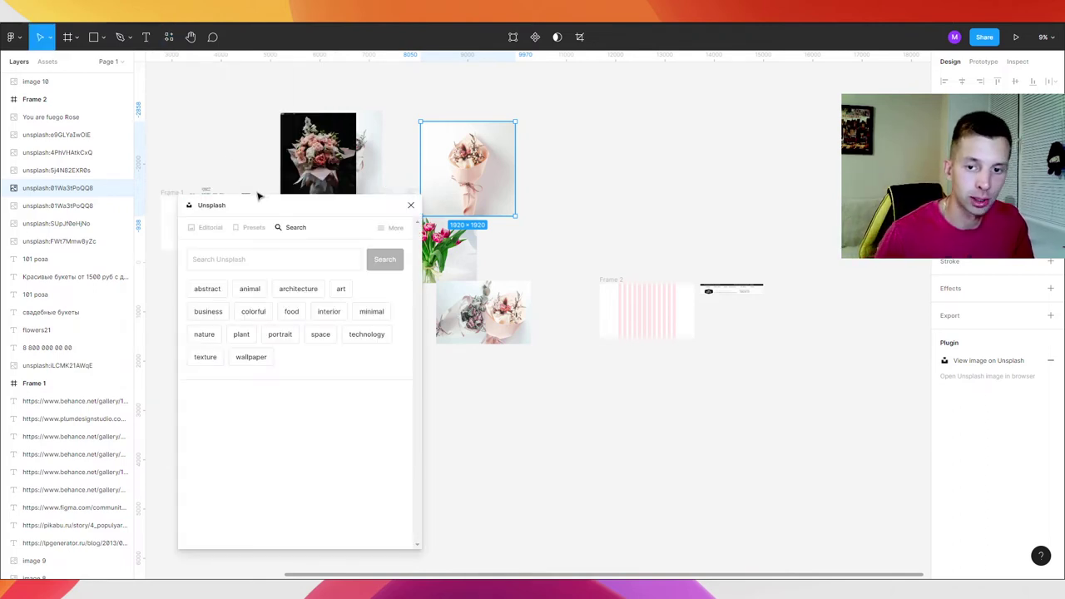
{"action": "mouse_move", "coordinate": [283, 208]}
{"action": "left_mouse_down"}
{"action": "mouse_move", "coordinate": [331, 231]}
{"action": "mouse_move", "coordinate": [280, 177]}
{"action": "left_mouse_up"}
{"action": "left_click", "coordinate": [264, 227]}
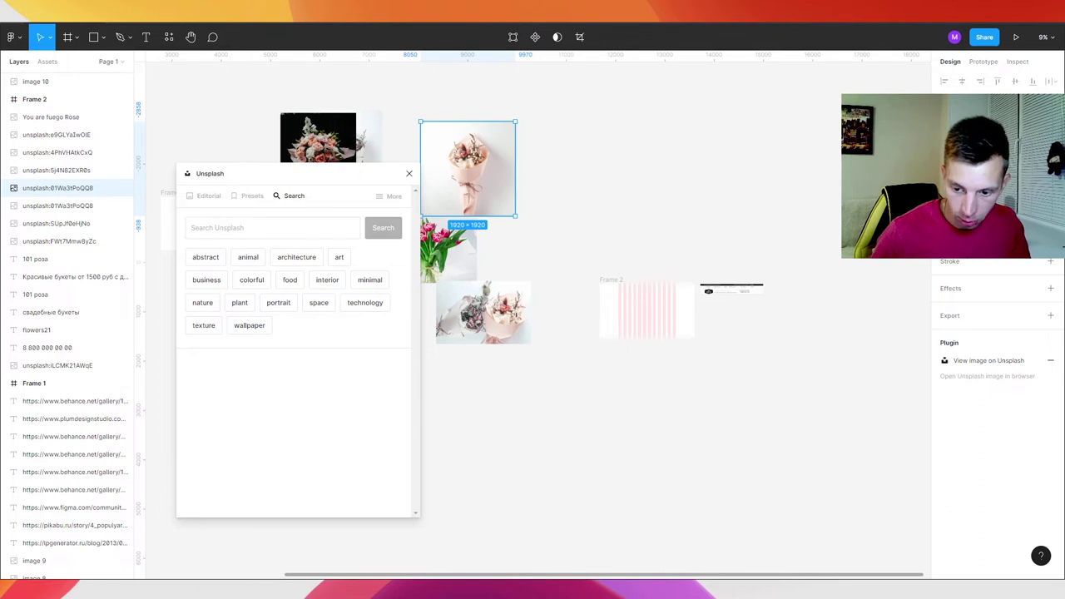
Search Unsplash for 'bouquet' and browse through the photo results
{"action": "left_click", "coordinate": [214, 227]}
{"action": "type", "text": "bouquet"}
{"action": "key", "text": "Return"}
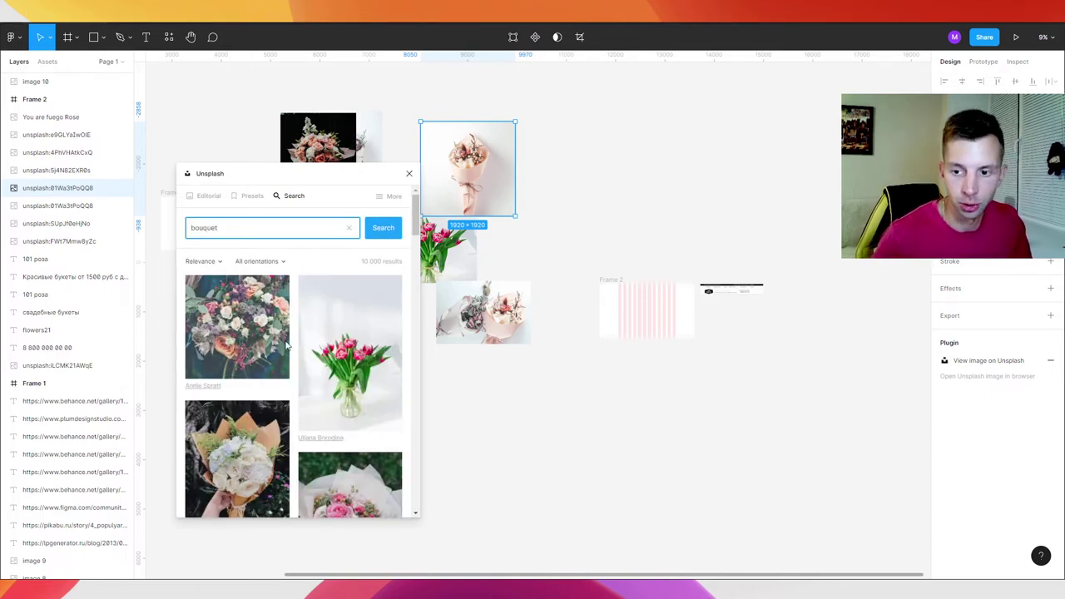
{"action": "scroll", "coordinate": [286, 344], "scroll_direction": "down", "scroll_amount": 5}
{"action": "scroll", "coordinate": [286, 341], "scroll_direction": "down", "scroll_amount": 5}
{"action": "scroll", "coordinate": [286, 333], "scroll_direction": "down", "scroll_amount": 5}
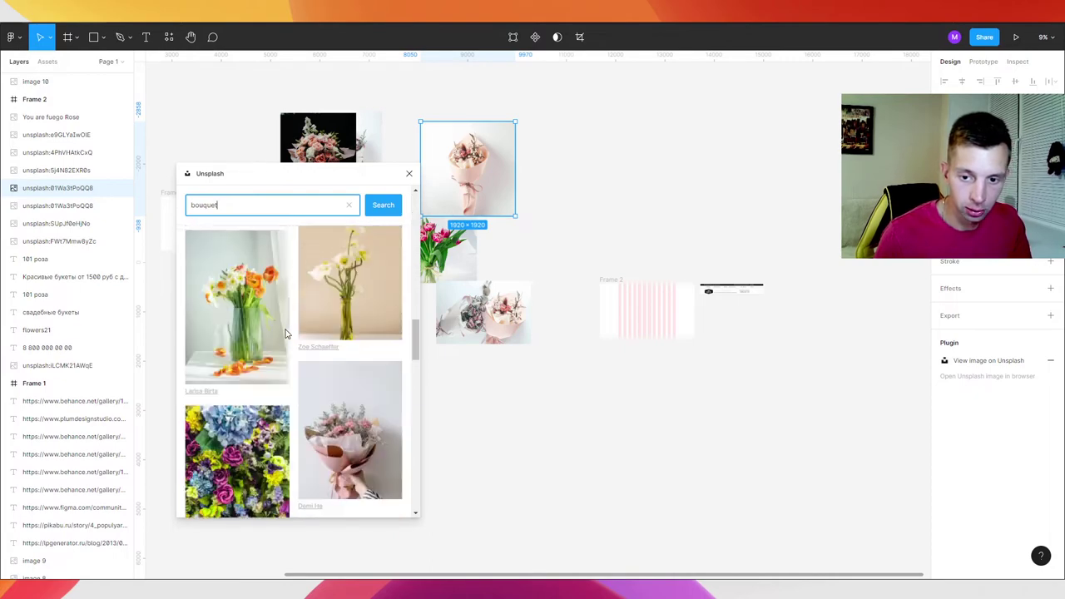
{"action": "scroll", "coordinate": [286, 334], "scroll_direction": "down", "scroll_amount": 5}
{"action": "scroll", "coordinate": [286, 333], "scroll_direction": "down", "scroll_amount": 5}
{"action": "scroll", "coordinate": [285, 334], "scroll_direction": "down", "scroll_amount": 5}
{"action": "scroll", "coordinate": [285, 333], "scroll_direction": "down", "scroll_amount": 5}
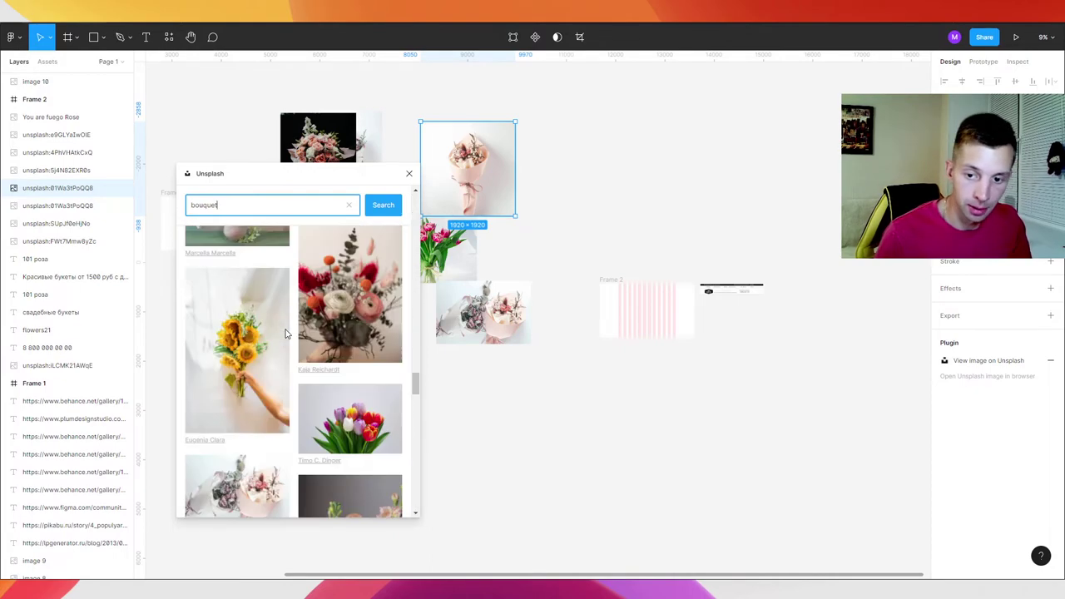
{"action": "scroll", "coordinate": [286, 333], "scroll_direction": "down", "scroll_amount": 5}
{"action": "scroll", "coordinate": [286, 334], "scroll_direction": "down", "scroll_amount": 5}
{"action": "scroll", "coordinate": [286, 333], "scroll_direction": "down", "scroll_amount": 5}
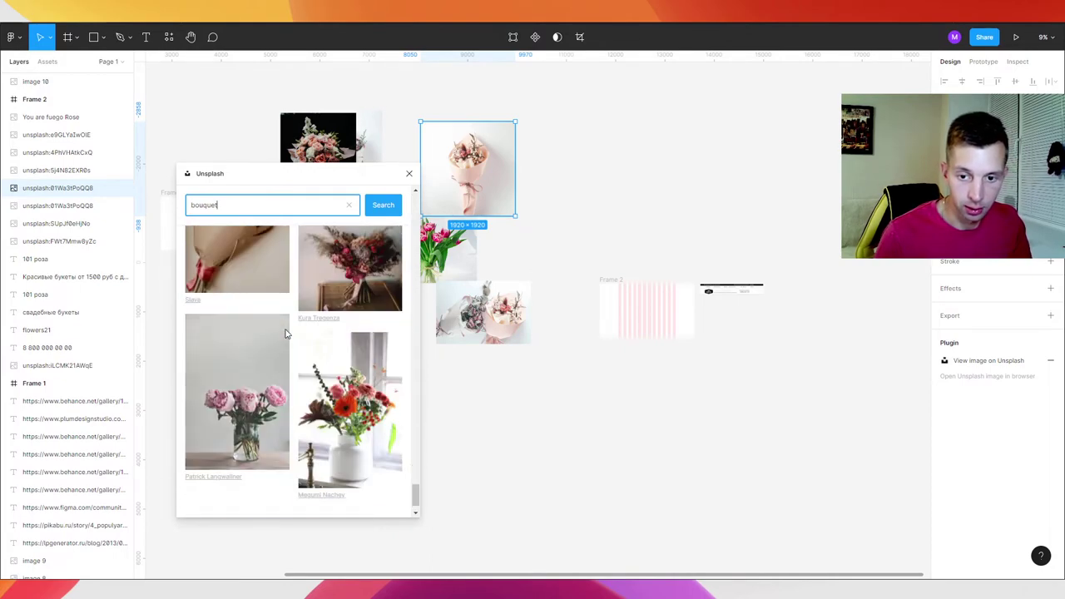
{"action": "scroll", "coordinate": [286, 333], "scroll_direction": "down", "scroll_amount": 5}
{"action": "scroll", "coordinate": [269, 358], "scroll_direction": "down", "scroll_amount": 5}
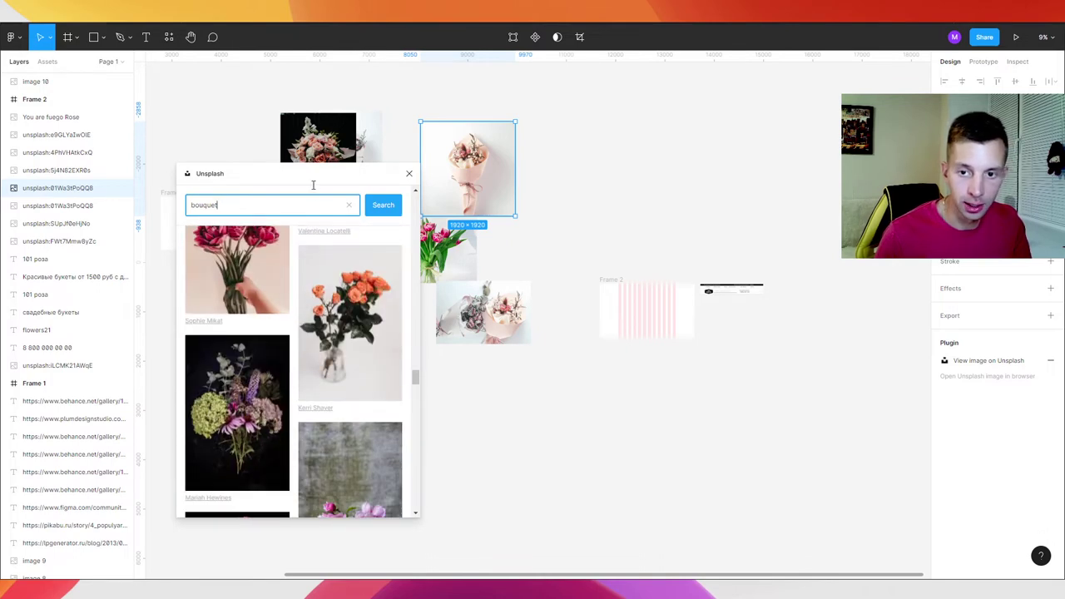
Move the Unsplash window aside and bring the Behance reference links into view
{"action": "left_click_drag", "start_coordinate": [309, 183], "coordinate": [732, 143]}
{"action": "scroll", "coordinate": [190, 222], "scroll_direction": "up", "scroll_amount": 5}
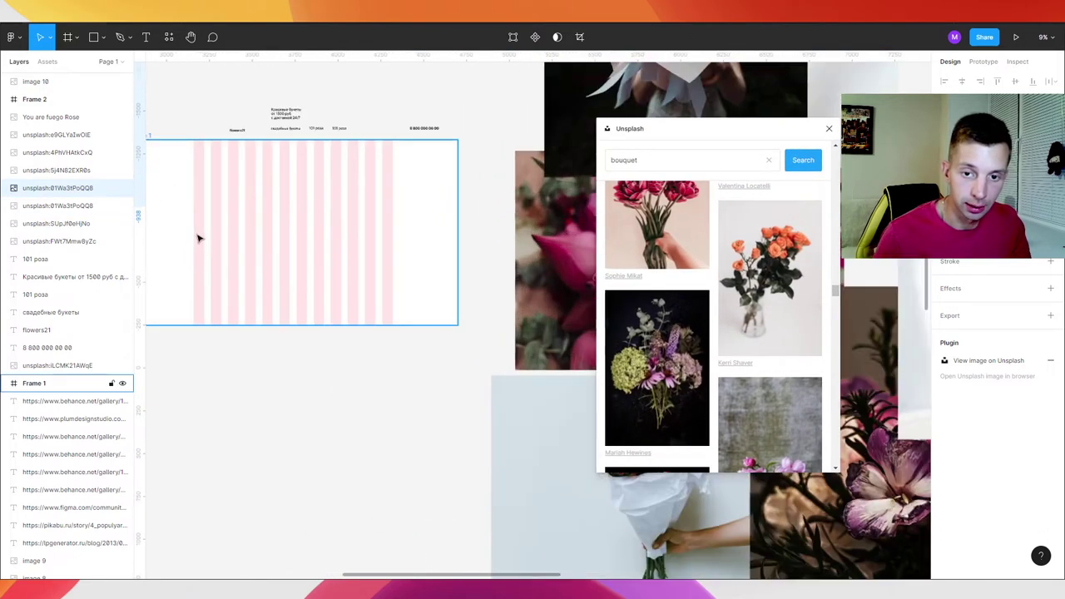
{"action": "scroll", "coordinate": [196, 333], "scroll_direction": "down", "scroll_amount": 5}
{"action": "left_click_drag", "start_coordinate": [203, 369], "coordinate": [457, 307]}
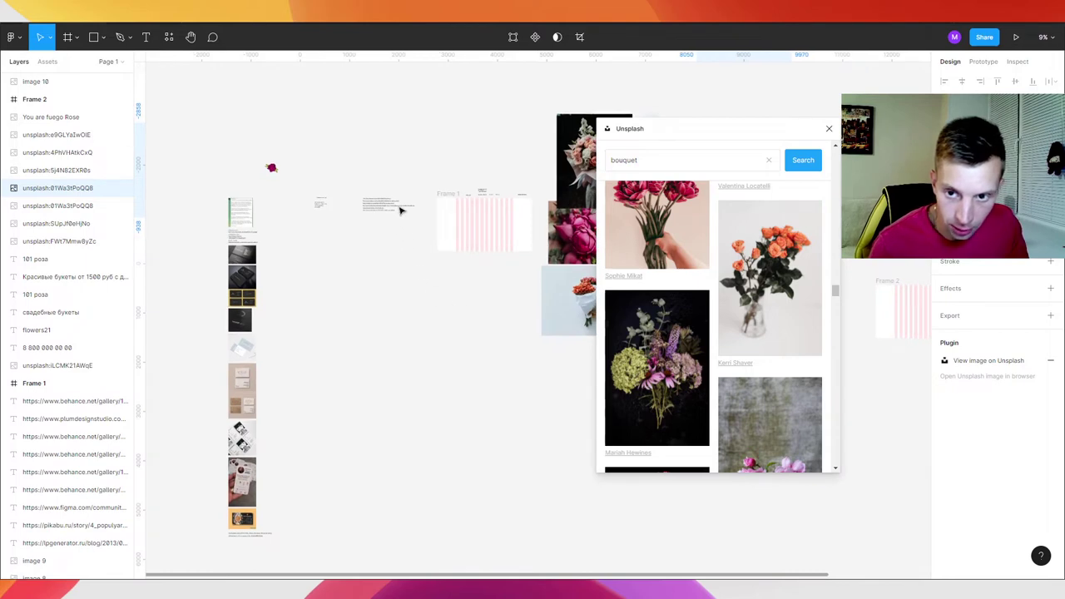
{"action": "scroll", "coordinate": [401, 210], "scroll_direction": "up", "scroll_amount": 5}
{"action": "scroll", "coordinate": [333, 231], "scroll_direction": "up", "scroll_amount": 5}
Open the first Behance reference link from its URL text layer on the canvas
{"action": "scroll", "coordinate": [341, 283], "scroll_direction": "up", "scroll_amount": 2}
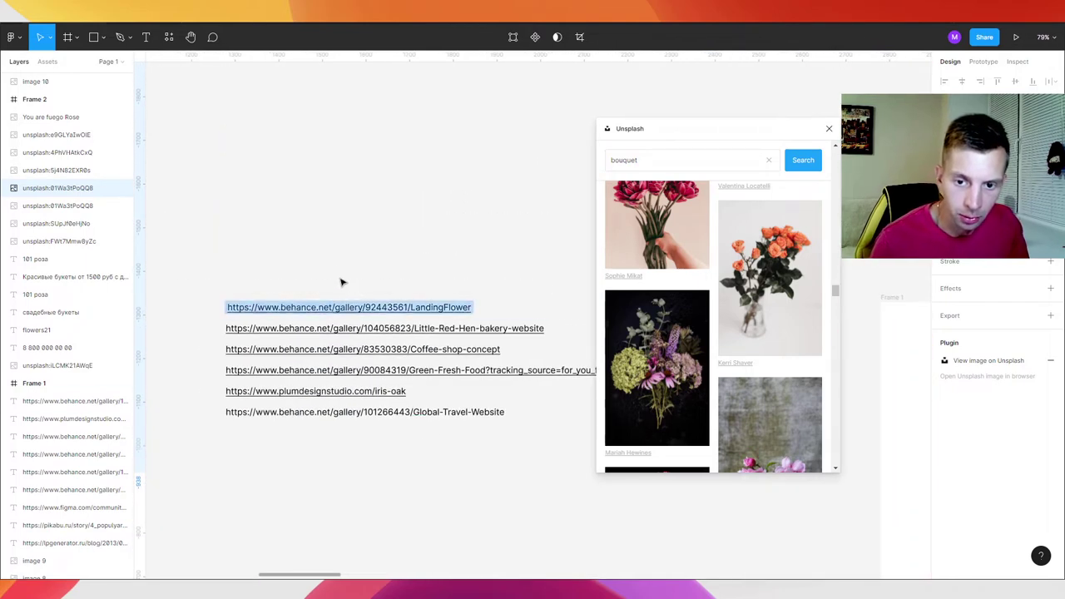
{"action": "left_click", "coordinate": [345, 306]}
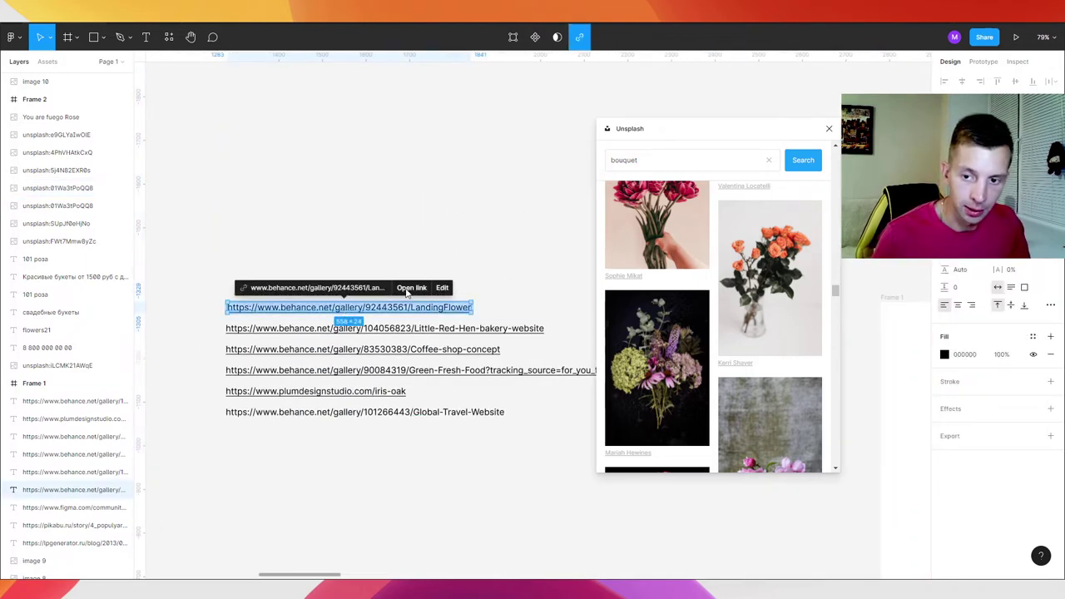
{"action": "left_click", "coordinate": [410, 288]}
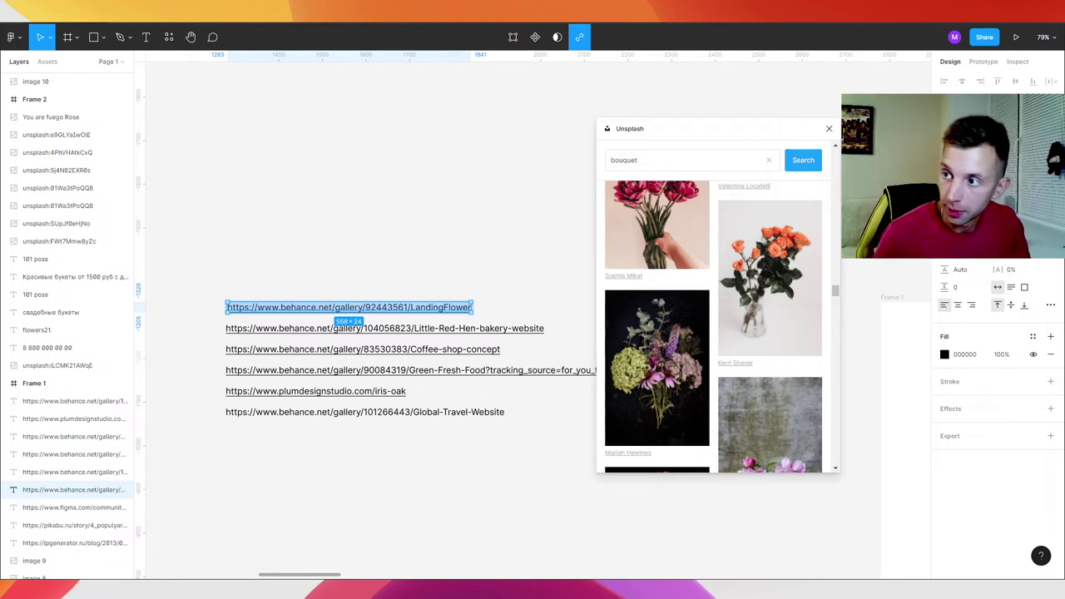
{"action": "key", "text": "Escape"}
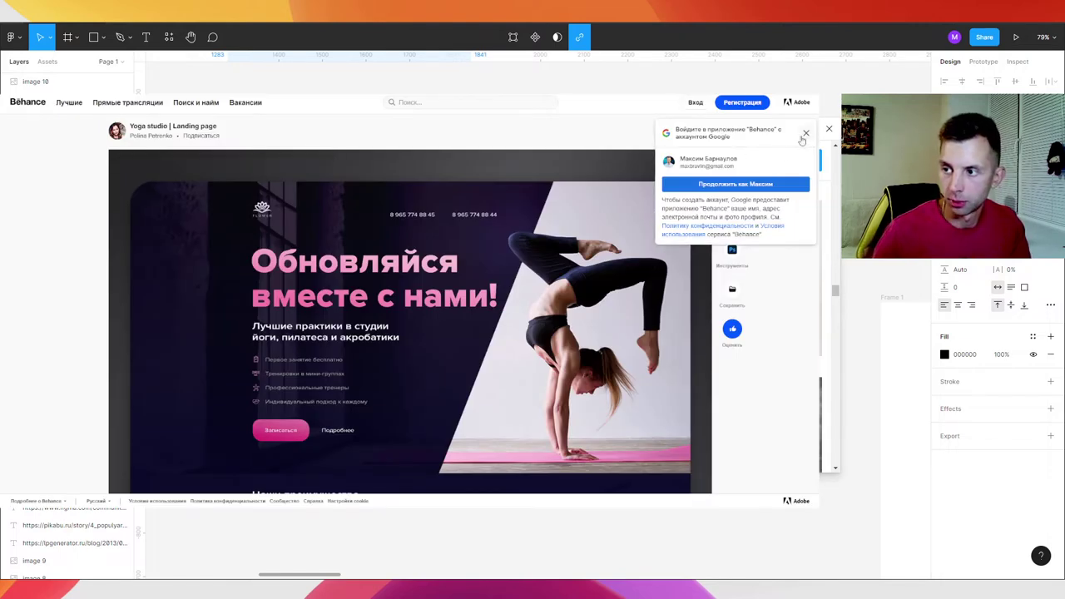
Dismiss the Google sign-in prompt and review the Yoga studio landing page project
{"action": "left_click", "coordinate": [805, 133]}
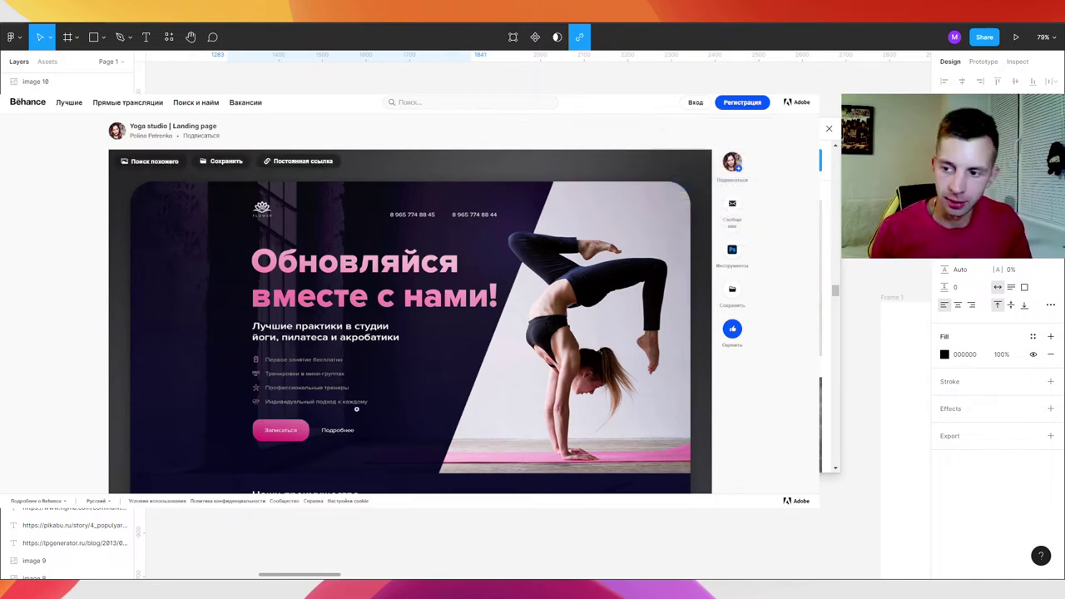
{"action": "scroll", "coordinate": [372, 323], "scroll_direction": "down", "scroll_amount": 2}
{"action": "scroll", "coordinate": [372, 323], "scroll_direction": "down", "scroll_amount": 3}
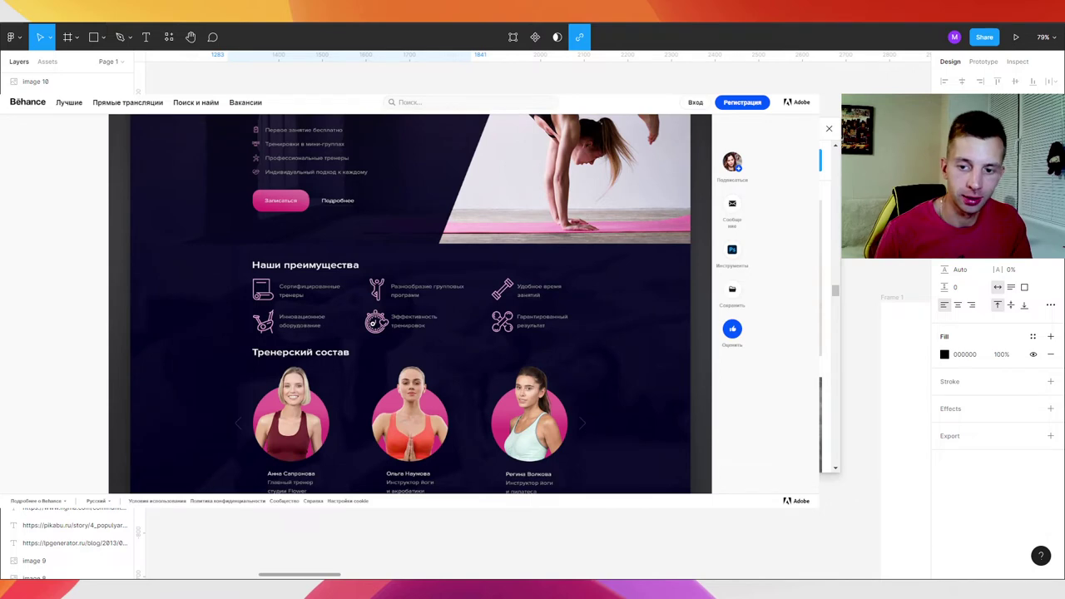
{"action": "scroll", "coordinate": [373, 323], "scroll_direction": "up", "scroll_amount": 2}
{"action": "scroll", "coordinate": [366, 331], "scroll_direction": "up", "scroll_amount": 3}
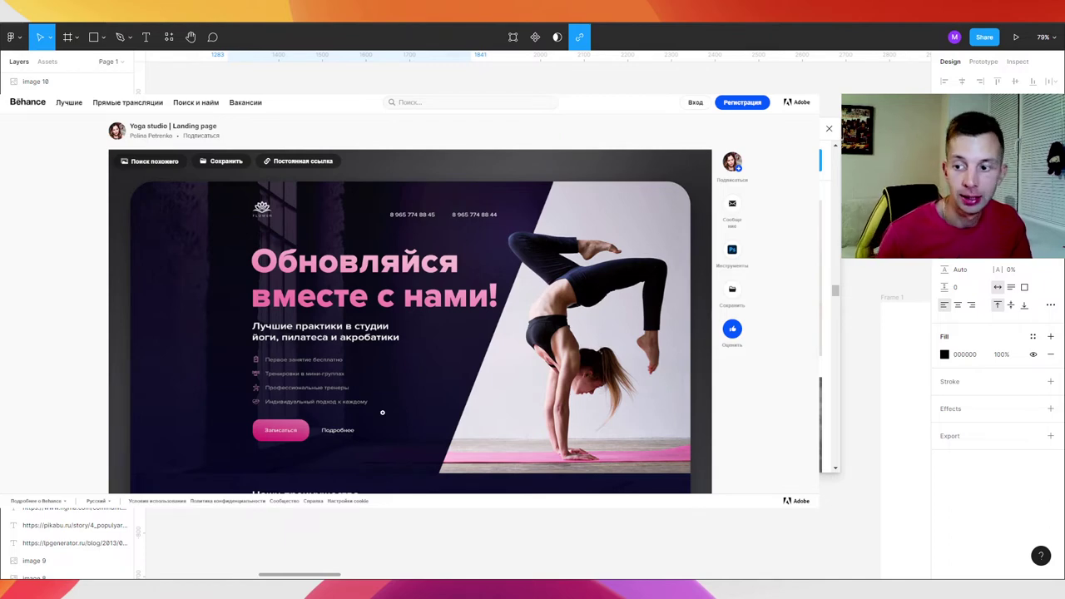
{"action": "scroll", "coordinate": [374, 415], "scroll_direction": "down", "scroll_amount": 2}
{"action": "scroll", "coordinate": [373, 414], "scroll_direction": "down", "scroll_amount": 4}
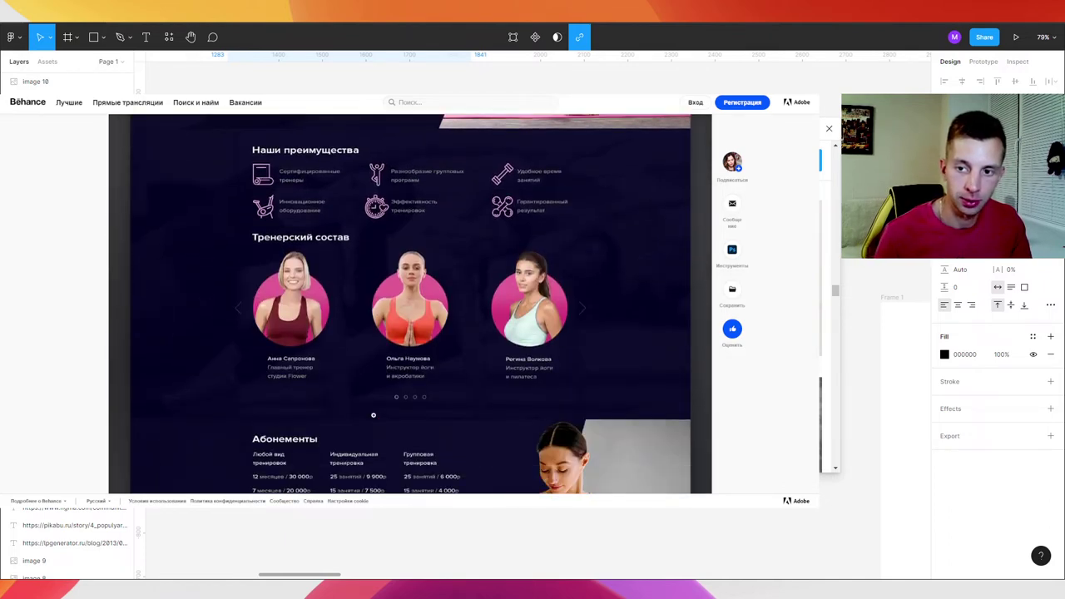
{"action": "scroll", "coordinate": [356, 418], "scroll_direction": "up", "scroll_amount": 5}
{"action": "scroll", "coordinate": [466, 300], "scroll_direction": "up", "scroll_amount": 2}
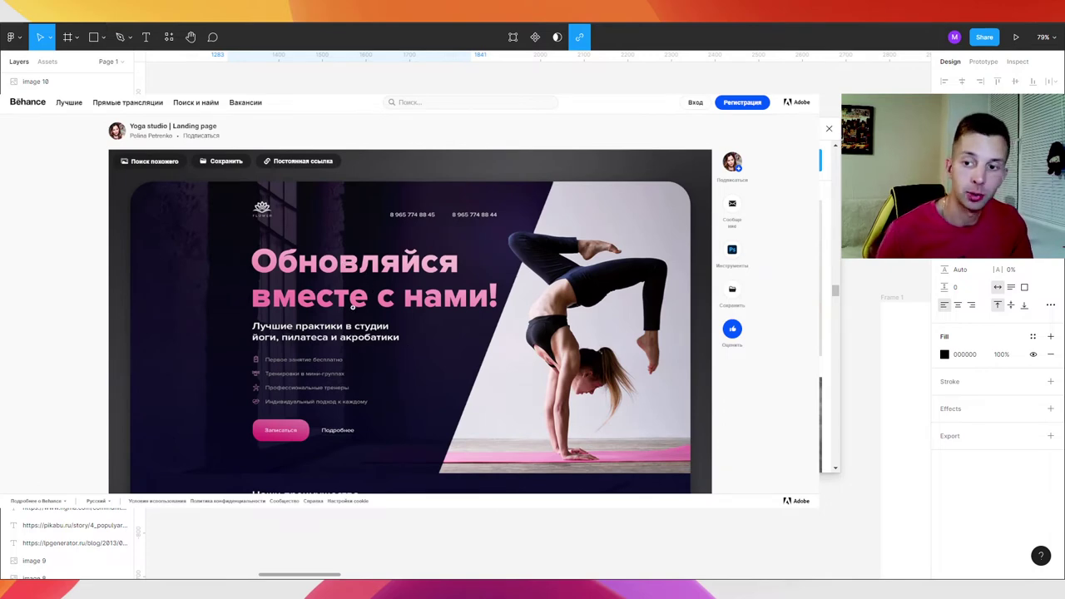
{"action": "scroll", "coordinate": [352, 307], "scroll_direction": "down", "scroll_amount": 2}
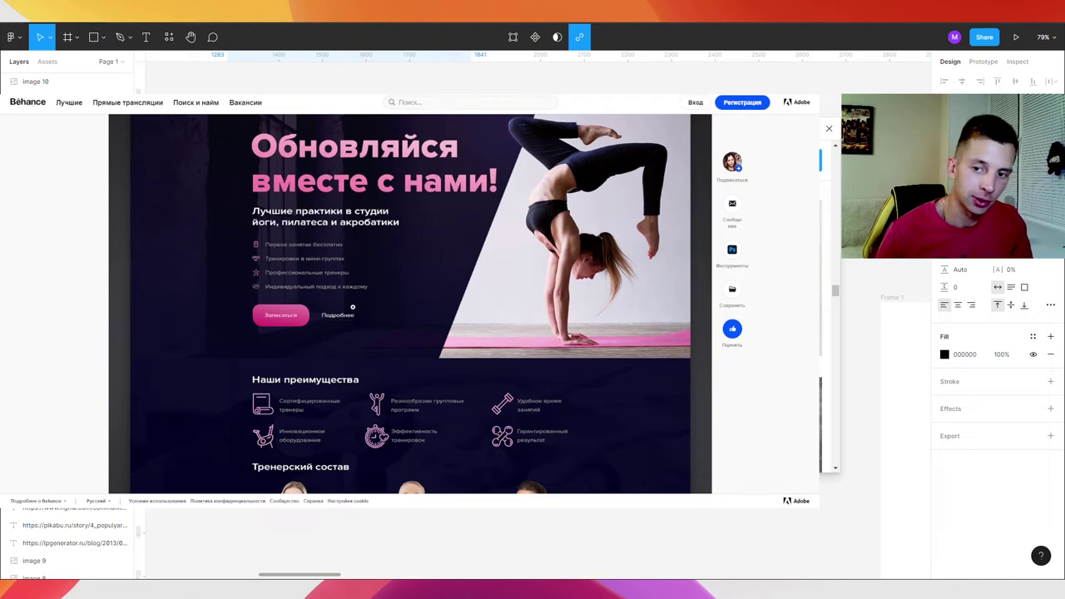
{"action": "scroll", "coordinate": [353, 307], "scroll_direction": "down", "scroll_amount": 4}
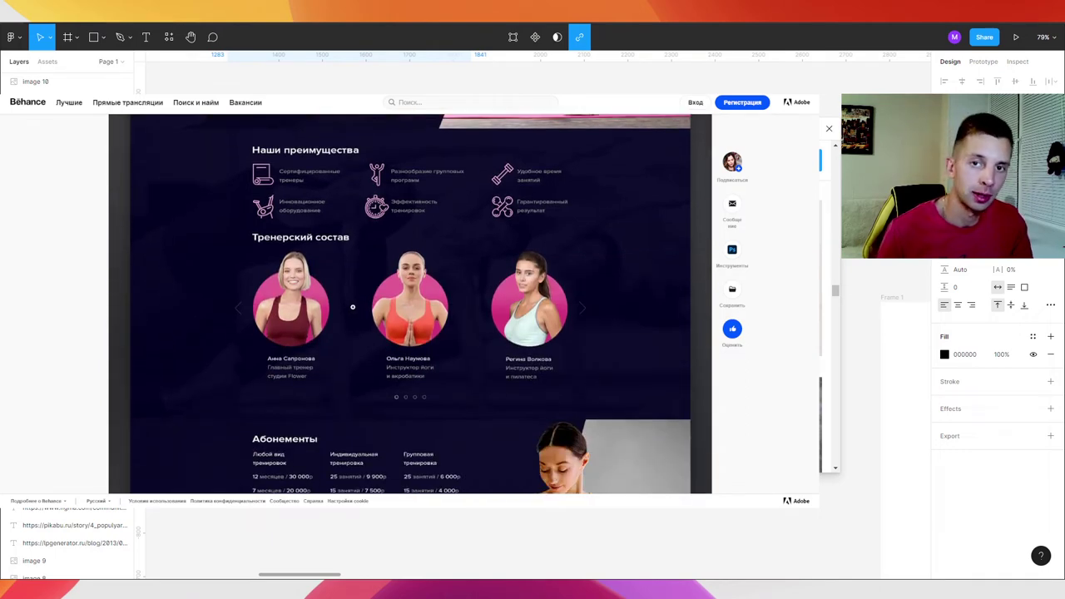
{"action": "scroll", "coordinate": [353, 308], "scroll_direction": "down", "scroll_amount": 4}
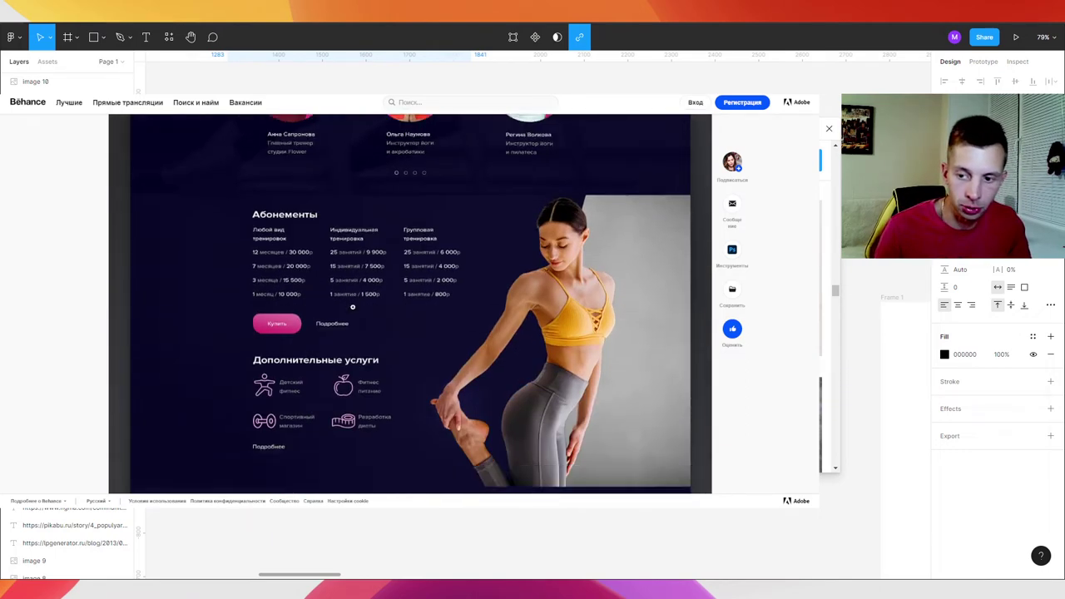
{"action": "scroll", "coordinate": [353, 307], "scroll_direction": "down", "scroll_amount": 2}
{"action": "scroll", "coordinate": [353, 307], "scroll_direction": "up", "scroll_amount": 6}
{"action": "scroll", "coordinate": [353, 307], "scroll_direction": "up", "scroll_amount": 3}
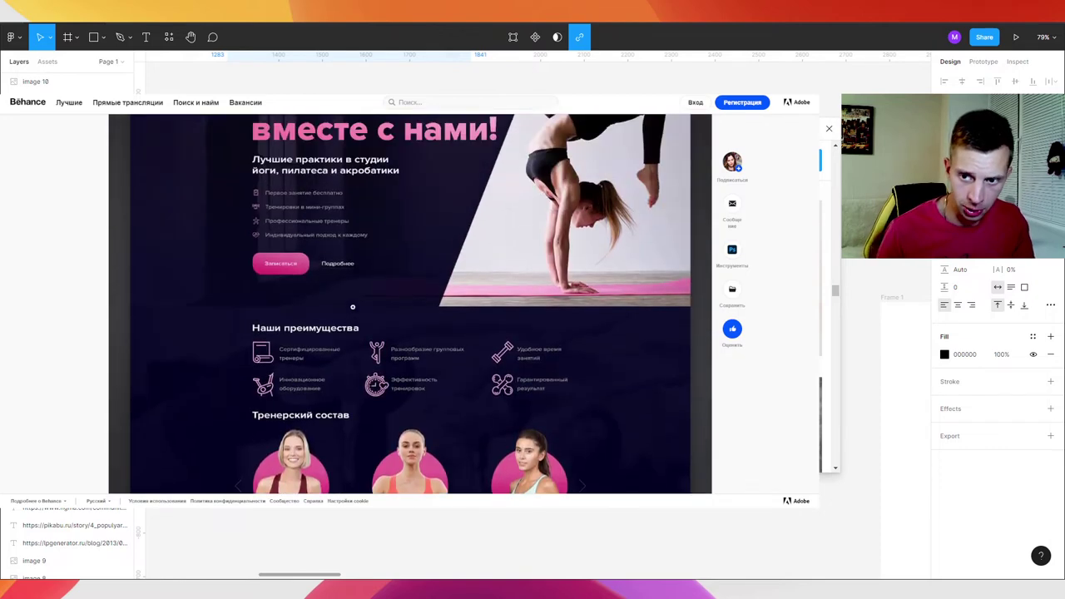
{"action": "scroll", "coordinate": [352, 307], "scroll_direction": "up", "scroll_amount": 2}
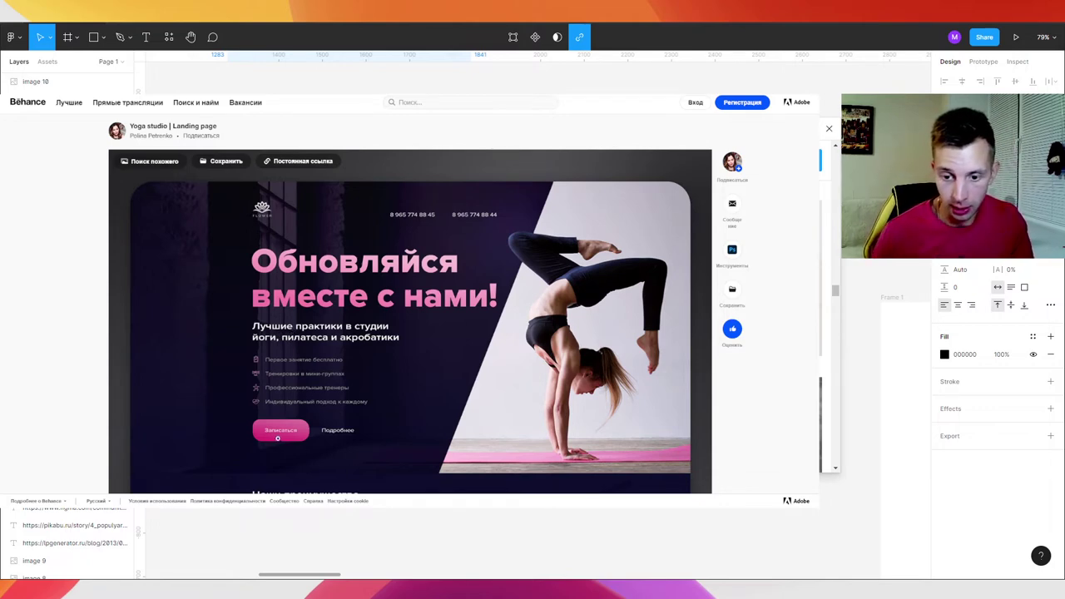
{"action": "scroll", "coordinate": [277, 438], "scroll_direction": "down", "scroll_amount": 3}
{"action": "scroll", "coordinate": [277, 438], "scroll_direction": "down", "scroll_amount": 5}
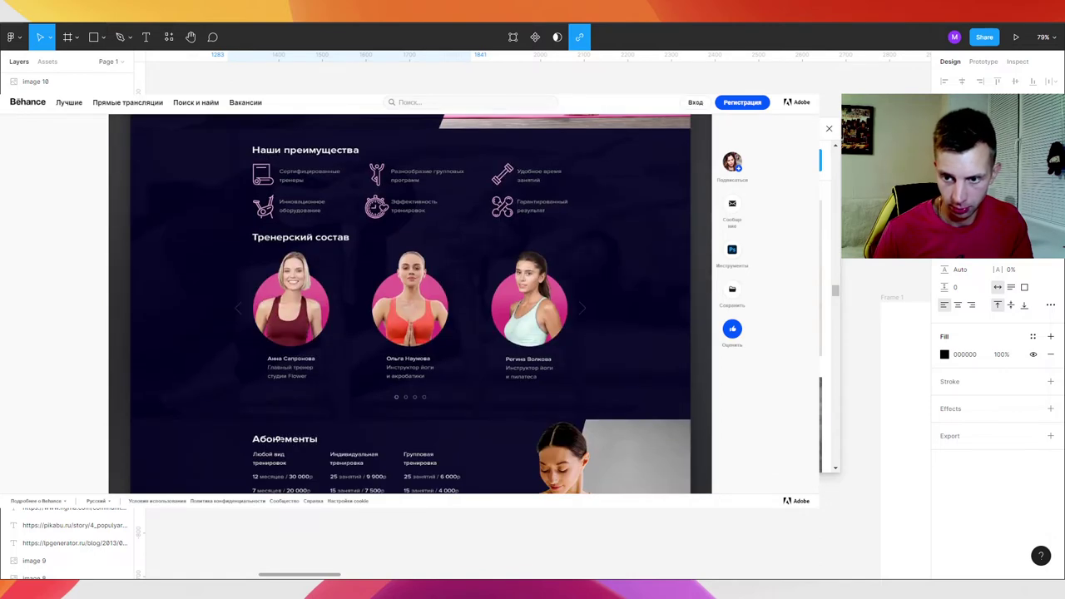
{"action": "scroll", "coordinate": [277, 438], "scroll_direction": "up", "scroll_amount": 5}
{"action": "scroll", "coordinate": [278, 437], "scroll_direction": "up", "scroll_amount": 3}
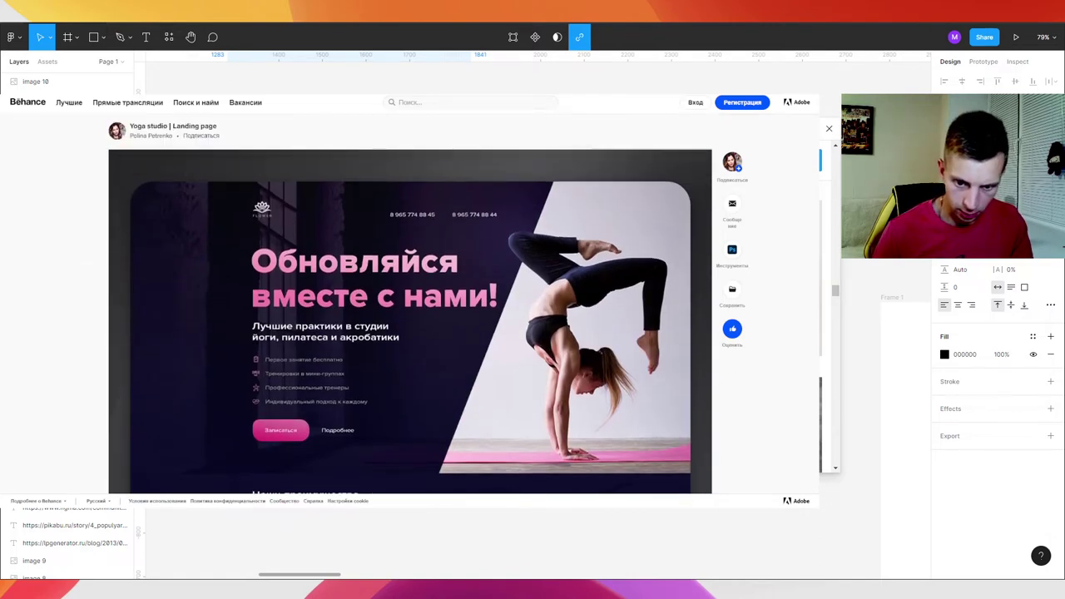
Return to Figma and close the Unsplash plugin window
{"action": "key", "text": "alt+Tab"}
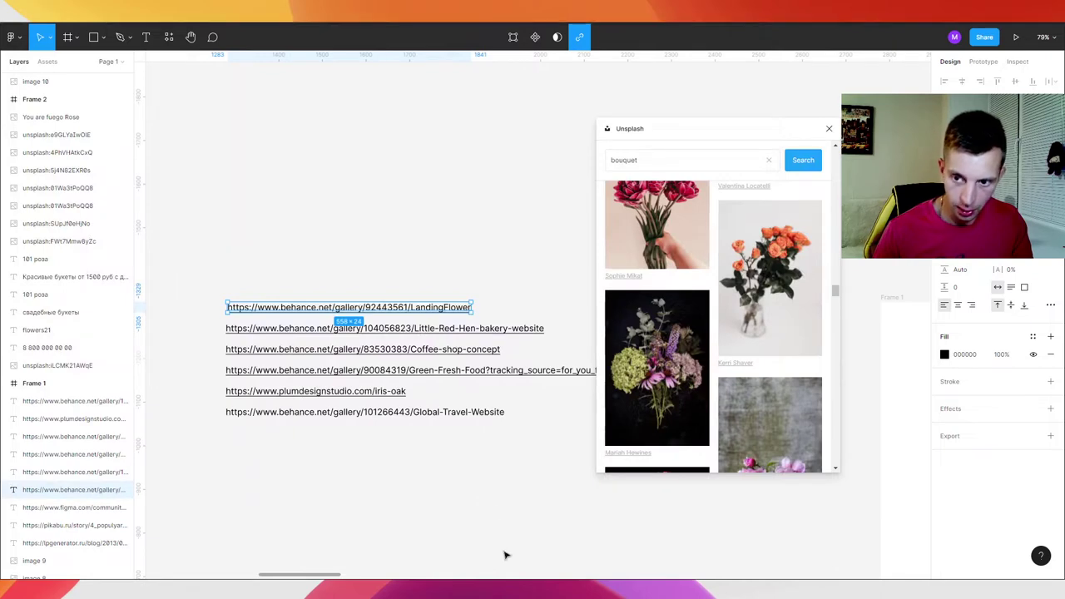
{"action": "key", "text": "Return"}
{"action": "key", "text": "Escape"}
{"action": "scroll", "coordinate": [394, 316], "scroll_direction": "up", "scroll_amount": 3}
{"action": "scroll", "coordinate": [395, 316], "scroll_direction": "down", "scroll_amount": 3}
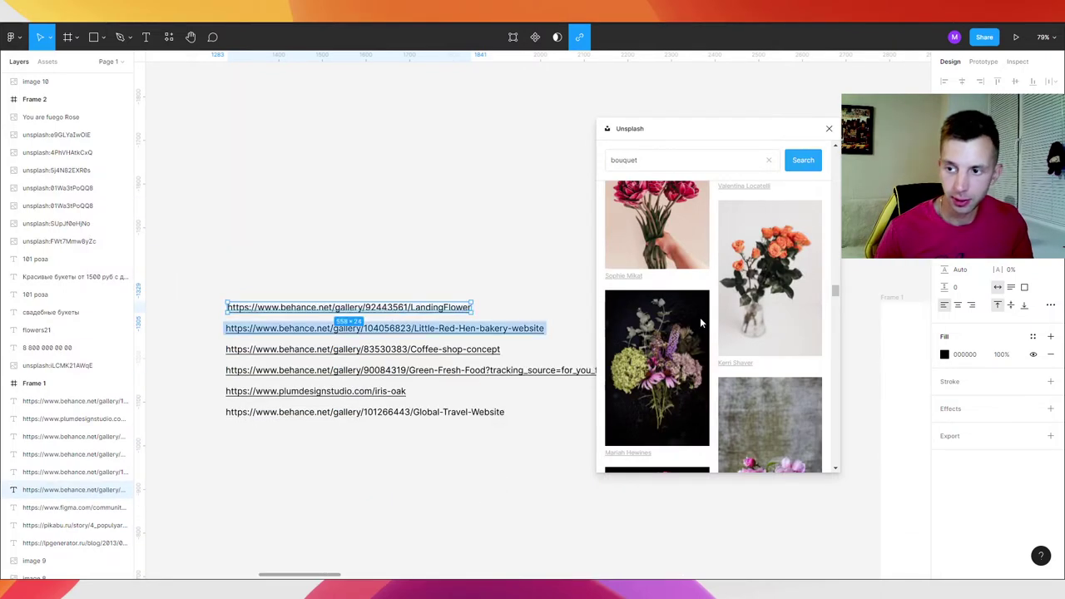
{"action": "left_click", "coordinate": [829, 128]}
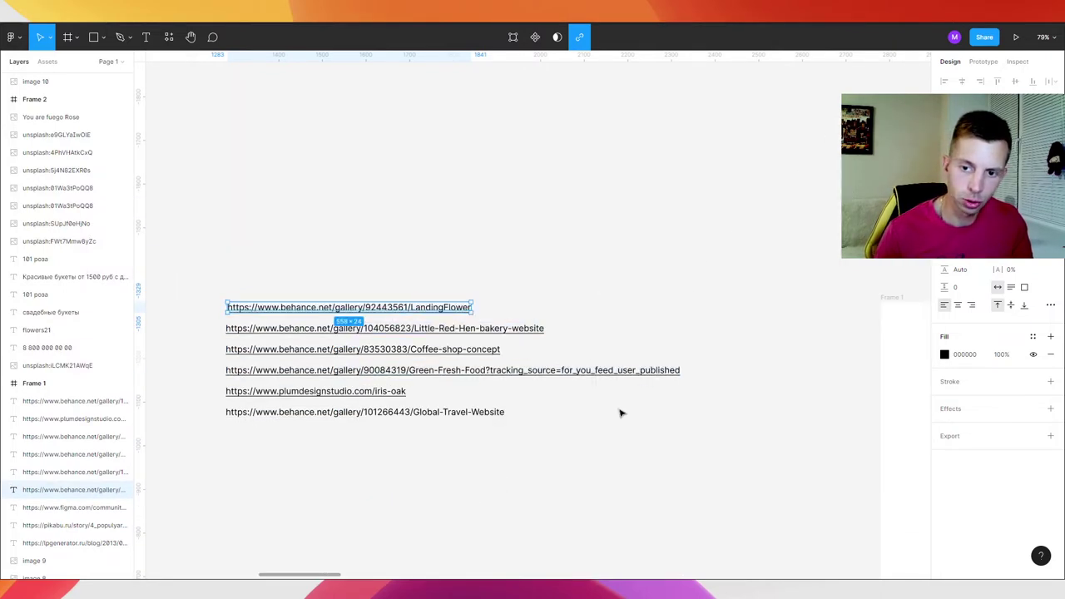
Move the bouquet photo into Frame 1 and shift it down-left within the frame
{"action": "scroll", "coordinate": [621, 411], "scroll_direction": "down", "scroll_amount": 5}
{"action": "mouse_move", "coordinate": [606, 480]}
{"action": "left_mouse_down"}
{"action": "mouse_move", "coordinate": [310, 386]}
{"action": "mouse_move", "coordinate": [259, 386]}
{"action": "left_mouse_up"}
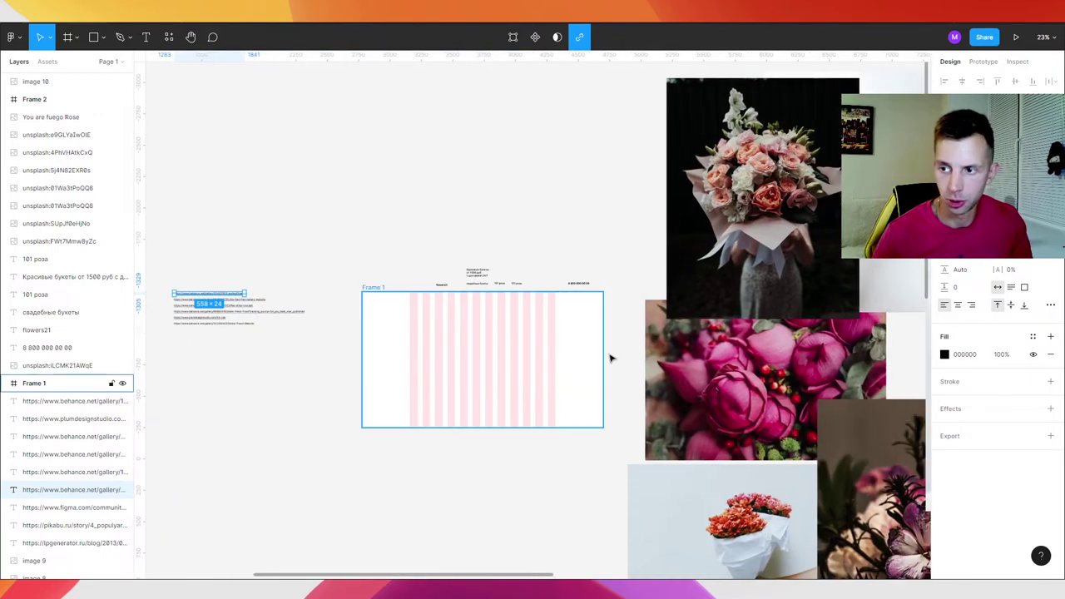
{"action": "left_click_drag", "start_coordinate": [753, 250], "coordinate": [548, 352]}
{"action": "left_click", "coordinate": [549, 352]}
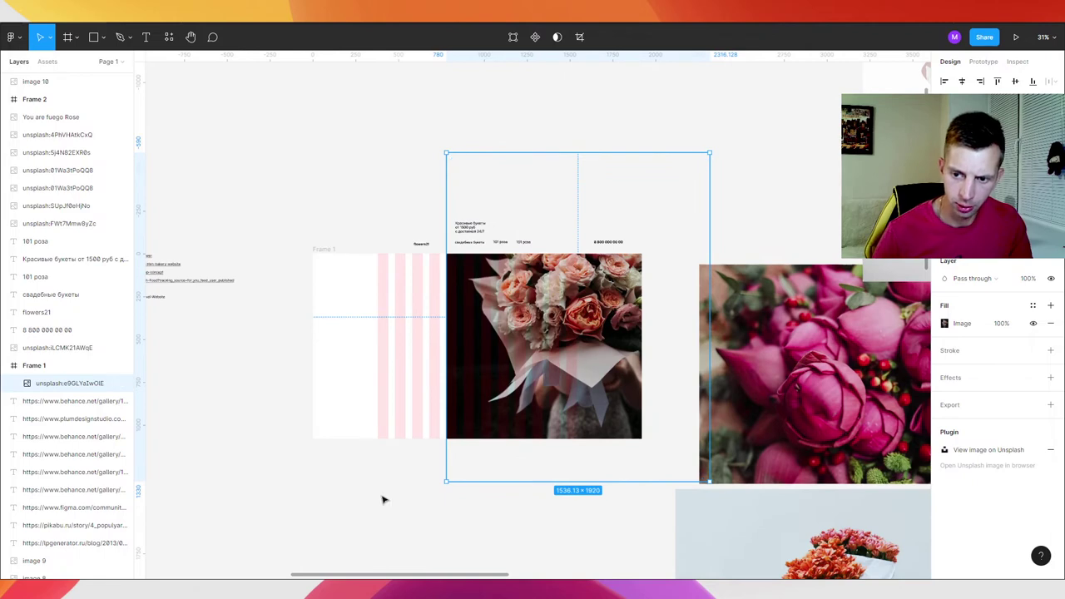
{"action": "left_click_drag", "start_coordinate": [378, 496], "coordinate": [302, 406]}
{"action": "left_click", "coordinate": [528, 323]}
{"action": "left_click_drag", "start_coordinate": [528, 323], "coordinate": [487, 419]}
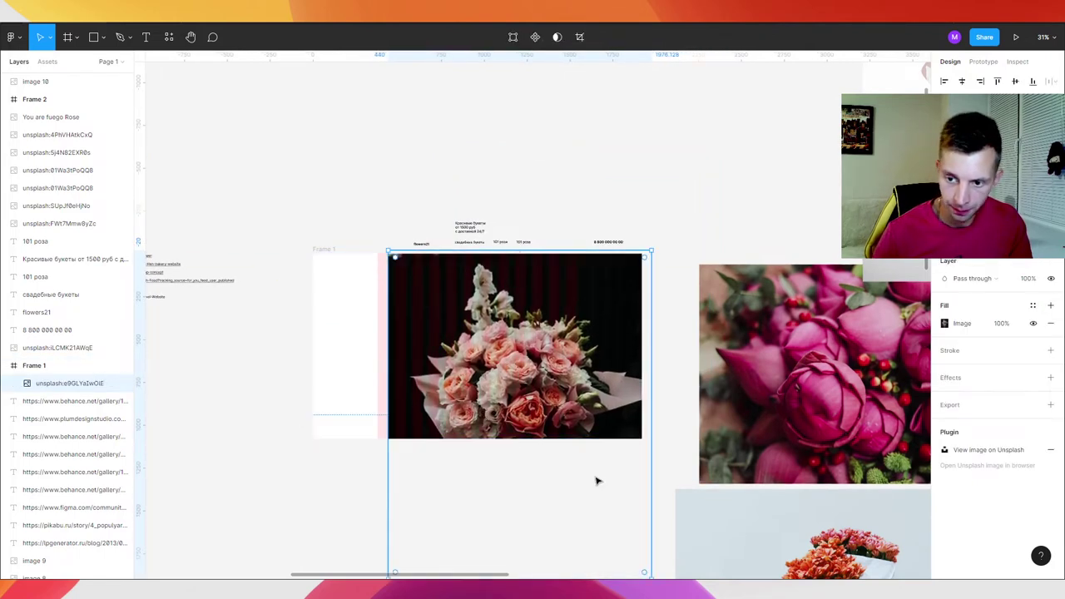
Resize the bouquet photo, enlarging it to roughly 1824 × 2405 over Frame 1
{"action": "scroll", "coordinate": [530, 492], "scroll_direction": "down", "scroll_amount": 3}
{"action": "mouse_move", "coordinate": [390, 447]}
{"action": "left_mouse_down"}
{"action": "mouse_move", "coordinate": [455, 339]}
{"action": "mouse_move", "coordinate": [494, 324]}
{"action": "left_mouse_up"}
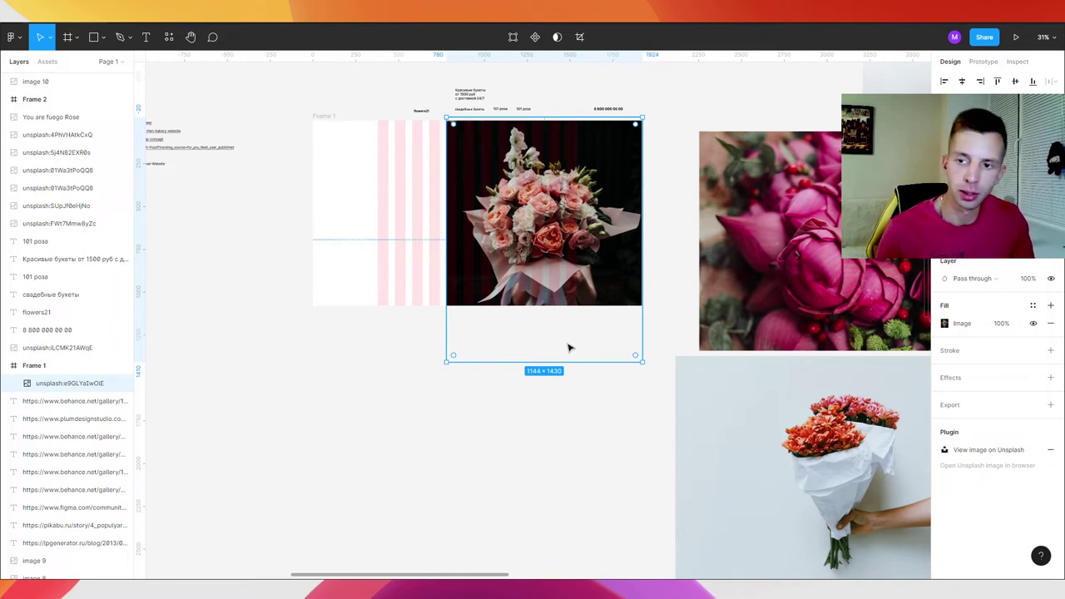
{"action": "mouse_move", "coordinate": [552, 332]}
{"action": "left_mouse_down"}
{"action": "mouse_move", "coordinate": [535, 327]}
{"action": "mouse_move", "coordinate": [553, 334]}
{"action": "left_mouse_up"}
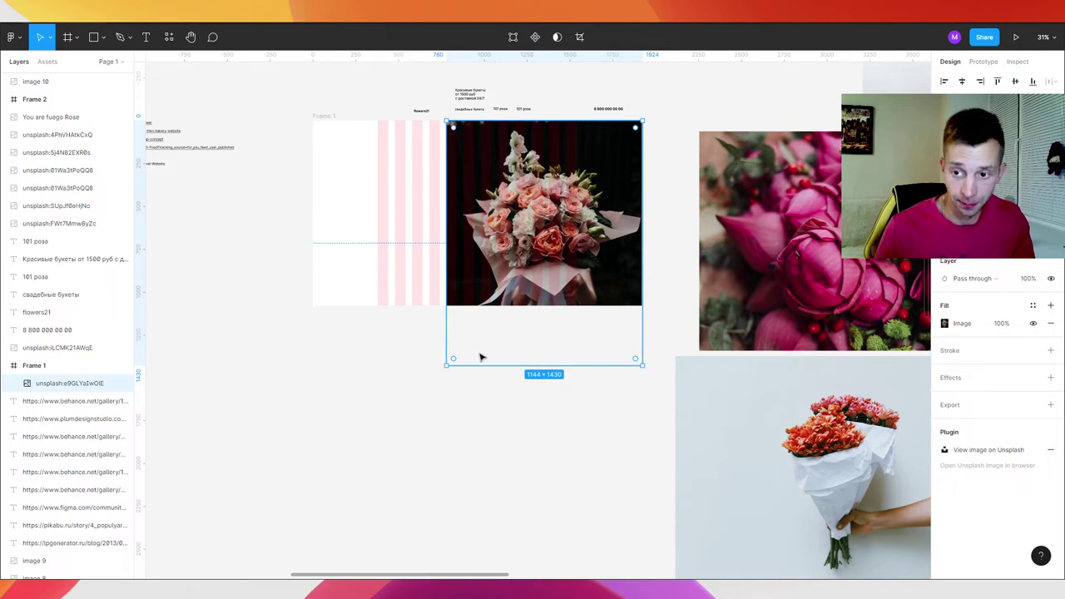
{"action": "mouse_move", "coordinate": [441, 365]}
{"action": "left_mouse_down"}
{"action": "mouse_move", "coordinate": [314, 486]}
{"action": "mouse_move", "coordinate": [394, 352]}
{"action": "mouse_move", "coordinate": [458, 357]}
{"action": "mouse_move", "coordinate": [545, 311]}
{"action": "mouse_move", "coordinate": [544, 331]}
{"action": "mouse_move", "coordinate": [902, 338]}
{"action": "left_mouse_up"}
{"action": "scroll", "coordinate": [657, 488], "scroll_direction": "down", "scroll_amount": 2}
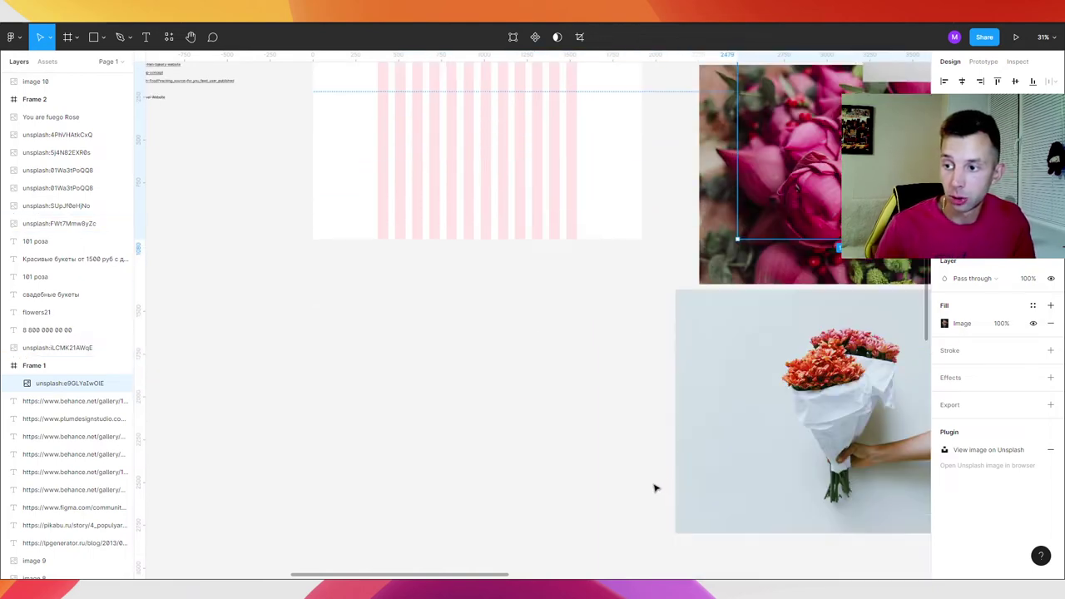
{"action": "scroll", "coordinate": [657, 488], "scroll_direction": "up", "scroll_amount": 4}
Move the pink peony photo into Frame 1 and place the свадебные букеты text on it
{"action": "mouse_move", "coordinate": [706, 400]}
{"action": "left_mouse_down"}
{"action": "mouse_move", "coordinate": [649, 392]}
{"action": "mouse_move", "coordinate": [358, 416]}
{"action": "mouse_move", "coordinate": [337, 399]}
{"action": "mouse_move", "coordinate": [337, 382]}
{"action": "left_mouse_up"}
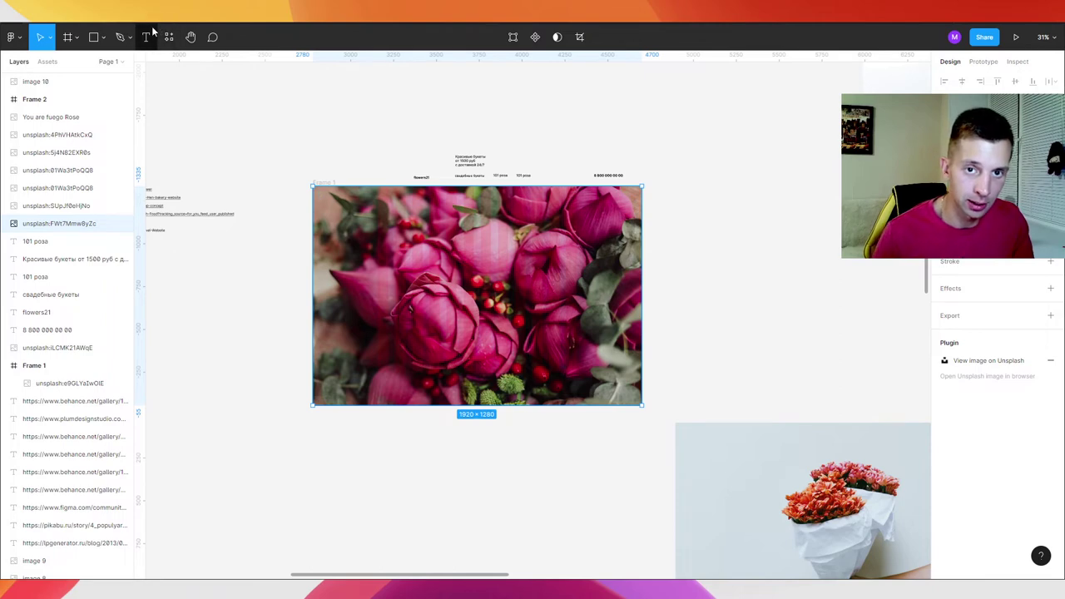
{"action": "scroll", "coordinate": [478, 233], "scroll_direction": "up", "scroll_amount": 5}
{"action": "scroll", "coordinate": [478, 233], "scroll_direction": "down", "scroll_amount": 3}
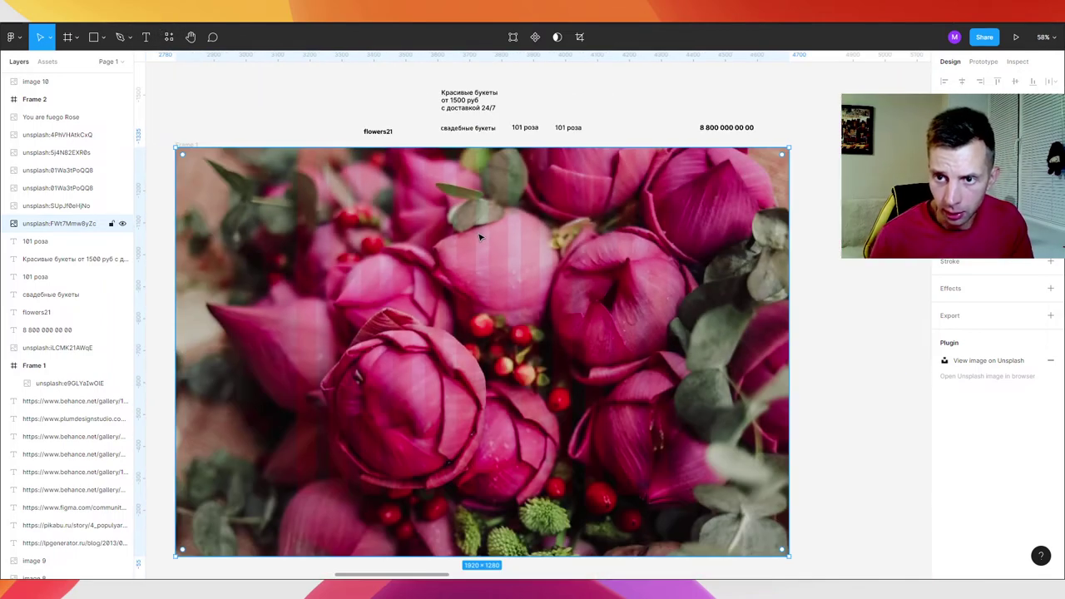
{"action": "left_click_drag", "start_coordinate": [471, 130], "coordinate": [434, 279]}
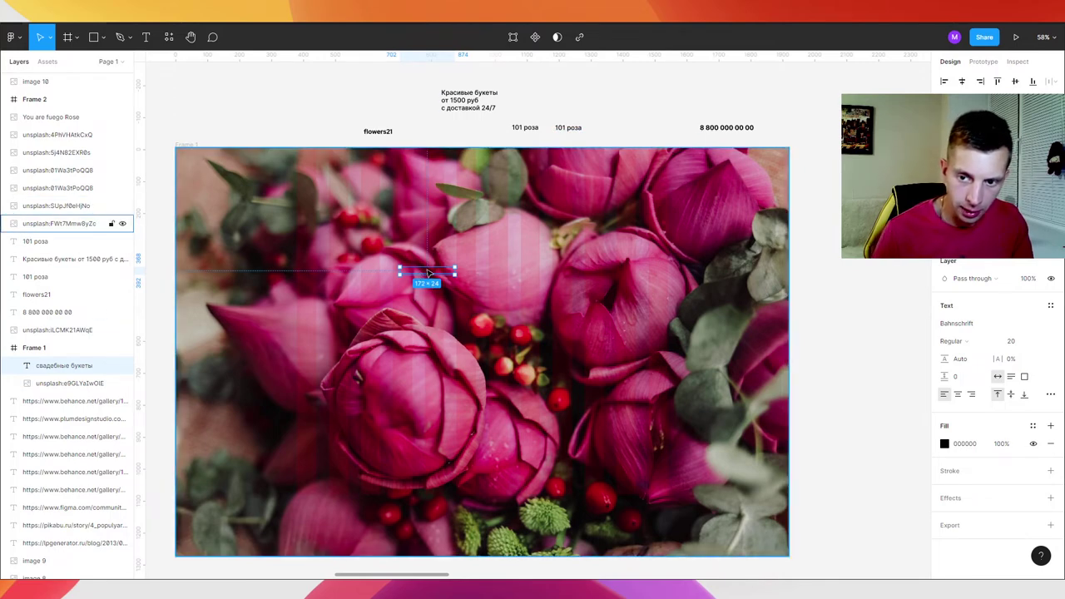
{"action": "left_click_drag", "start_coordinate": [422, 273], "coordinate": [419, 276]}
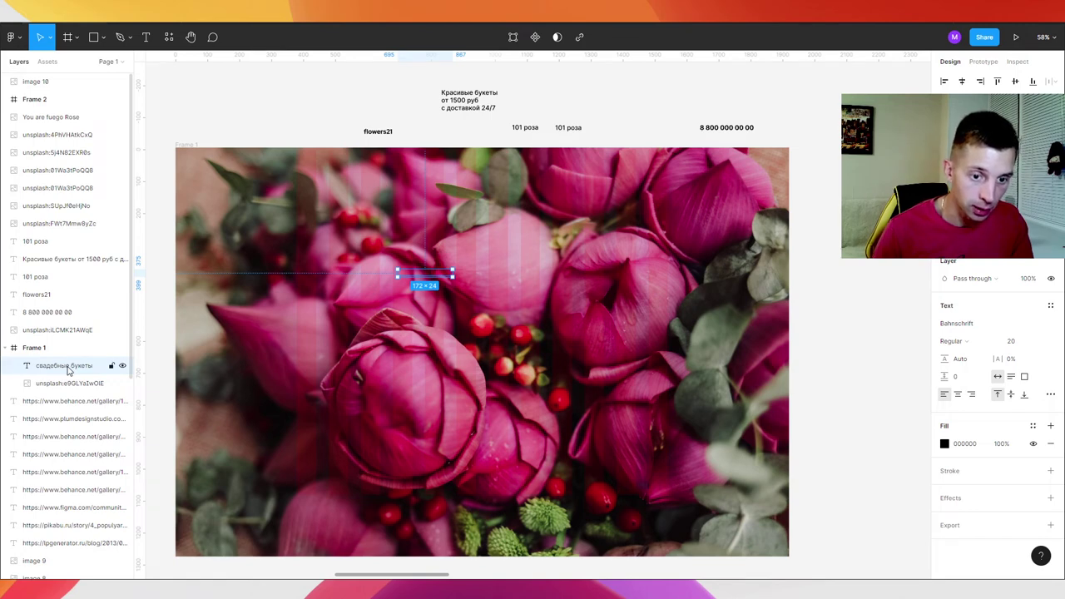
Take the peony photo out of Frame 1 and drop it back inside
{"action": "mouse_move", "coordinate": [69, 370]}
{"action": "left_mouse_down"}
{"action": "mouse_move", "coordinate": [68, 285]}
{"action": "mouse_move", "coordinate": [69, 366]}
{"action": "left_mouse_up"}
{"action": "left_click", "coordinate": [59, 223]}
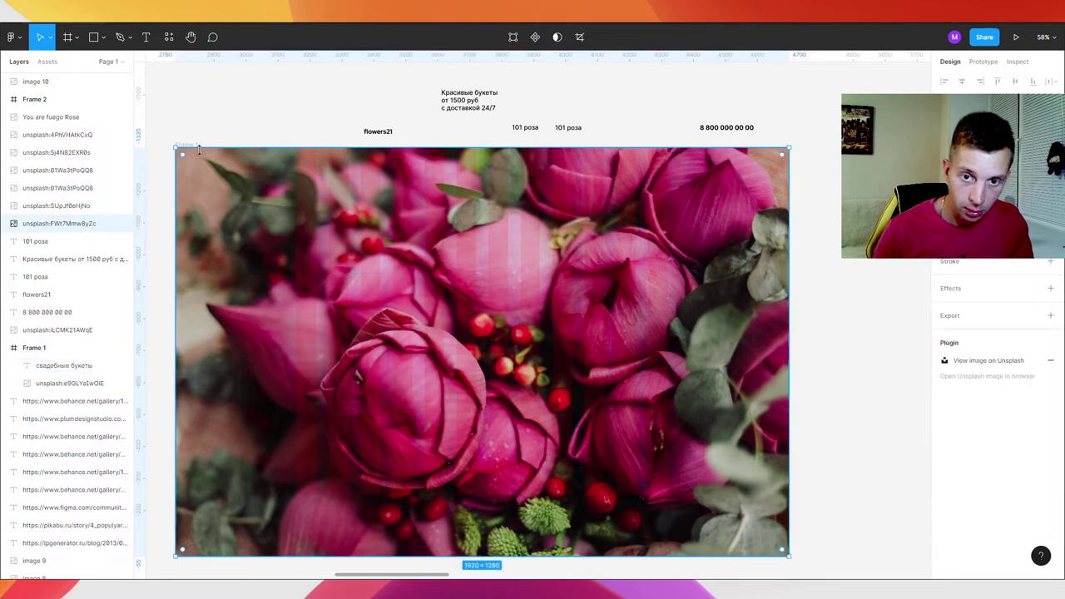
{"action": "left_click_drag", "start_coordinate": [258, 231], "coordinate": [676, 572]}
{"action": "scroll", "coordinate": [509, 379], "scroll_direction": "down", "scroll_amount": 2}
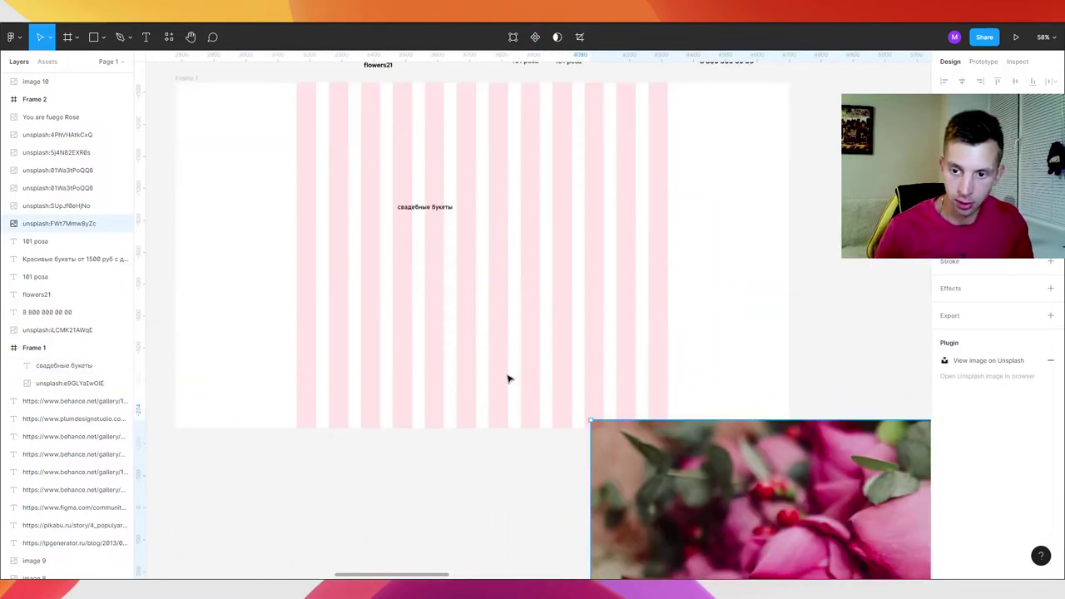
{"action": "mouse_move", "coordinate": [680, 505]}
{"action": "left_mouse_down"}
{"action": "mouse_move", "coordinate": [541, 354]}
{"action": "mouse_move", "coordinate": [702, 498]}
{"action": "left_mouse_up"}
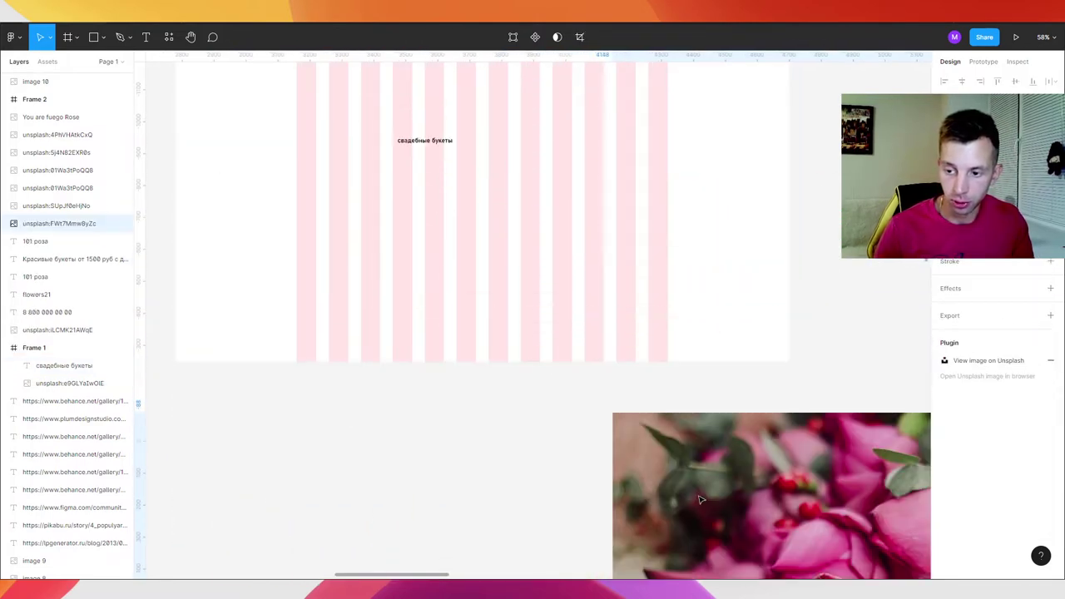
{"action": "scroll", "coordinate": [494, 472], "scroll_direction": "down", "scroll_amount": 2}
{"action": "scroll", "coordinate": [445, 326], "scroll_direction": "down", "scroll_amount": 3}
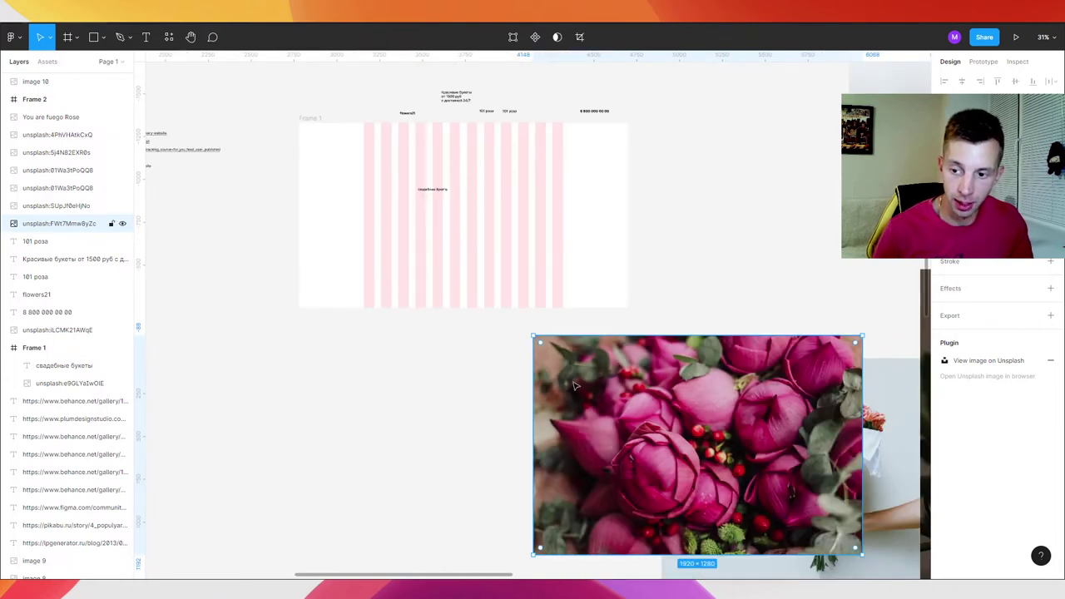
{"action": "left_click_drag", "start_coordinate": [574, 385], "coordinate": [524, 239]}
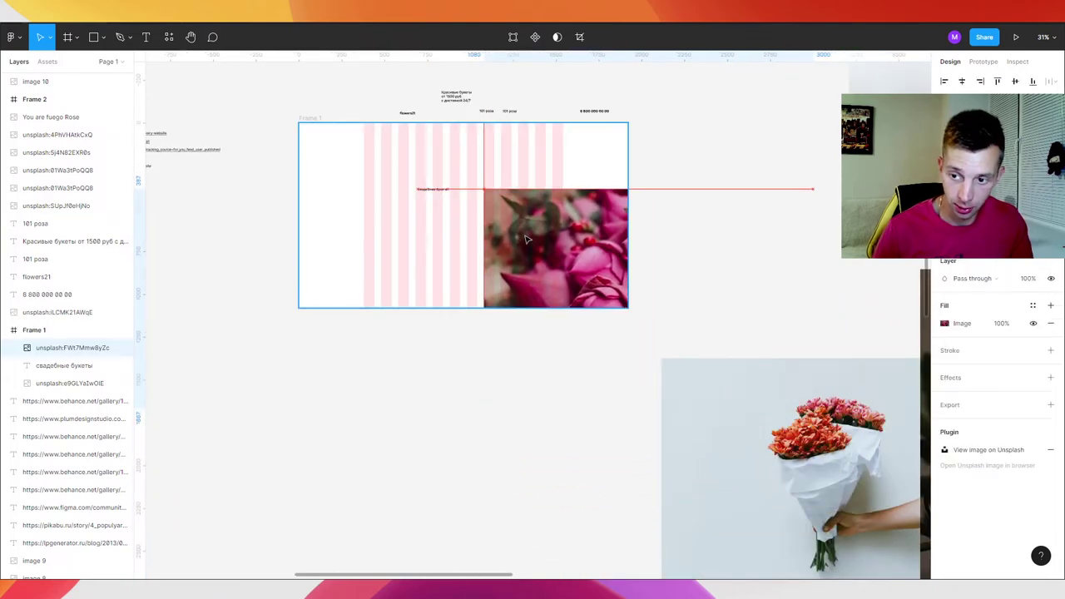
Position the peony photo to fill Frame 1 and layer the свадебные букеты text above it
{"action": "left_click", "coordinate": [40, 330]}
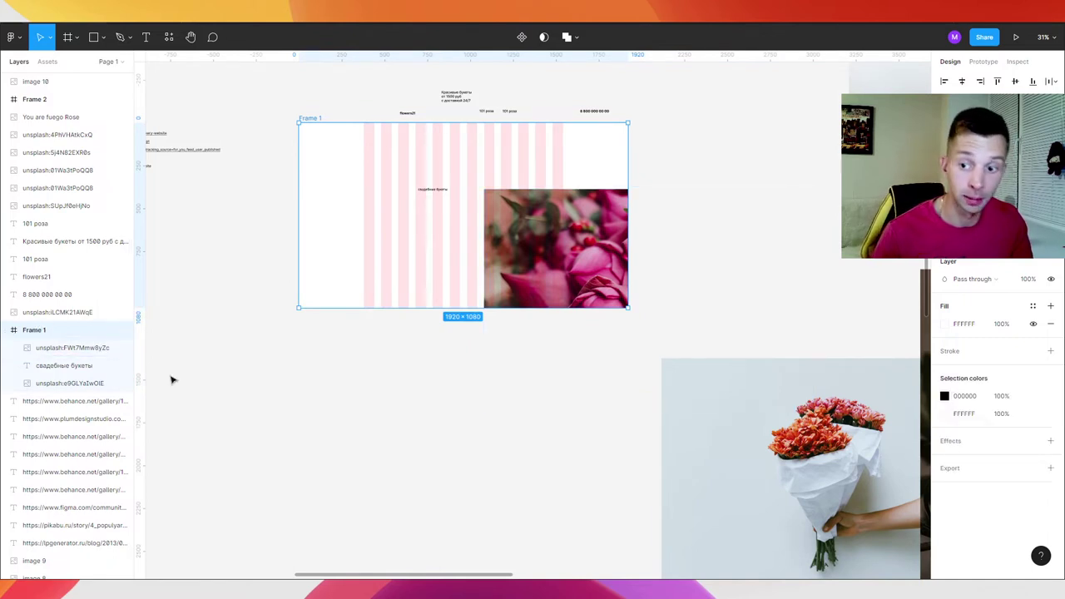
{"action": "left_click", "coordinate": [73, 348]}
{"action": "left_click_drag", "start_coordinate": [651, 315], "coordinate": [528, 266]}
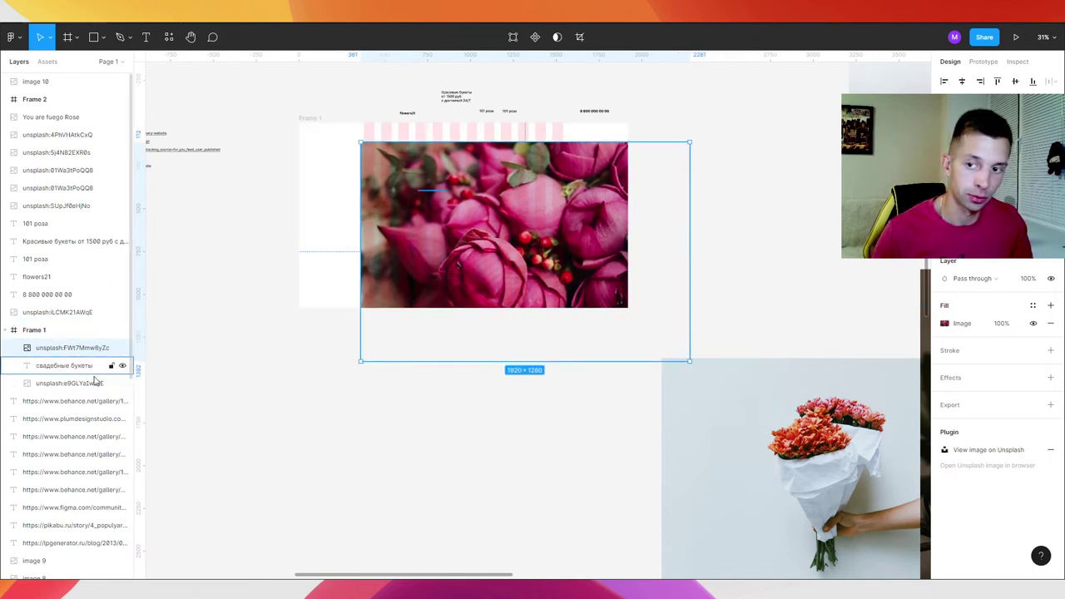
{"action": "mouse_move", "coordinate": [603, 337]}
{"action": "left_mouse_down"}
{"action": "mouse_move", "coordinate": [563, 338]}
{"action": "mouse_move", "coordinate": [537, 312]}
{"action": "left_mouse_up"}
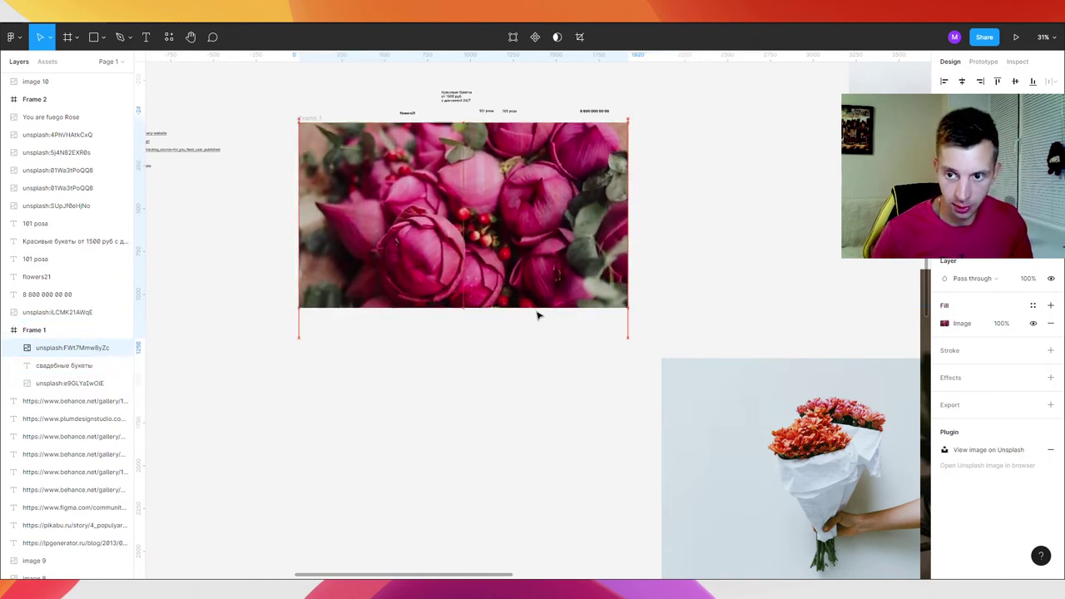
{"action": "left_click", "coordinate": [73, 367]}
{"action": "left_click_drag", "start_coordinate": [74, 367], "coordinate": [79, 348]}
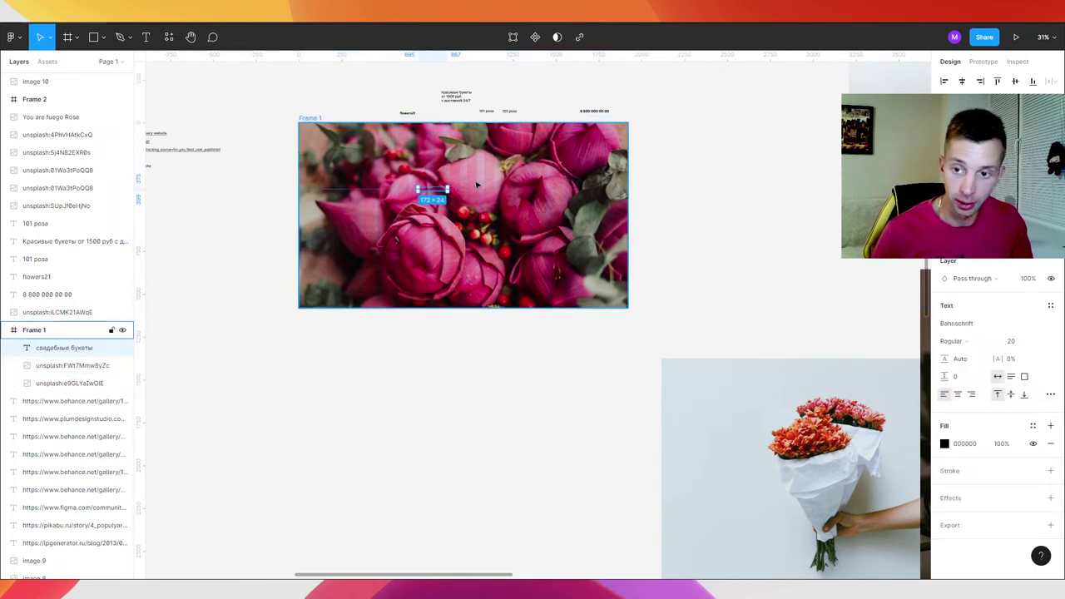
Set the свадебные букеты heading to font size 50 and move it up-left on the photo
{"action": "key", "text": "shift+2"}
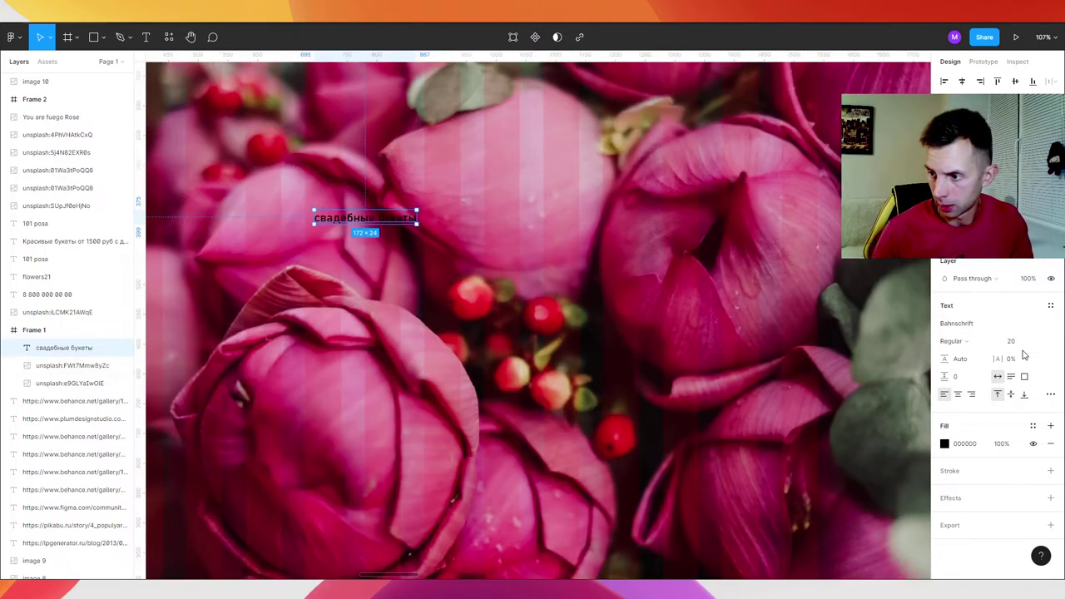
{"action": "left_click", "coordinate": [1017, 343]}
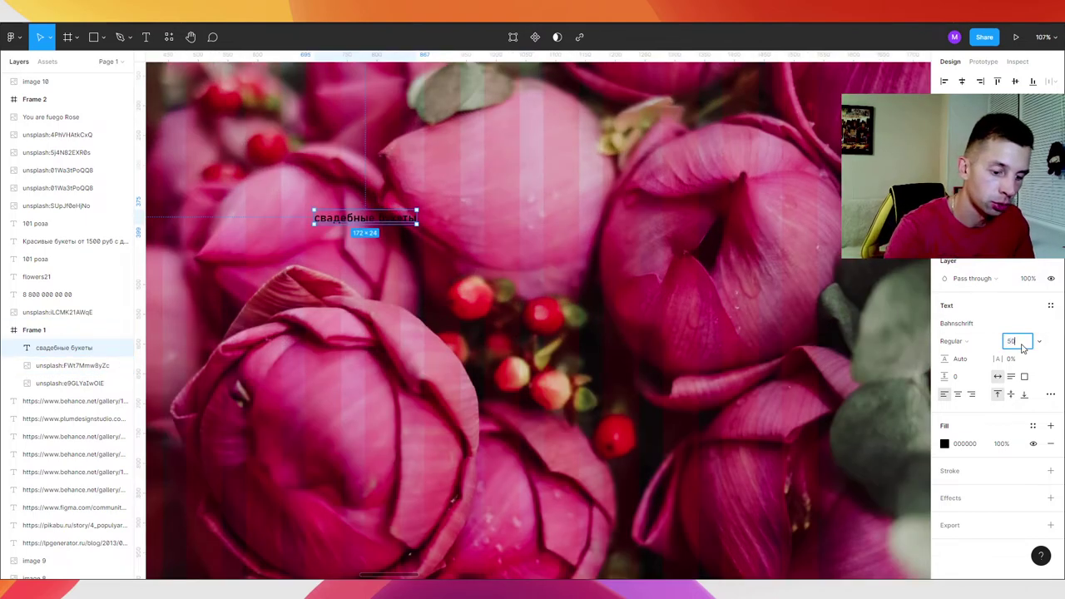
{"action": "type", "text": "50"}
{"action": "key", "text": "Return"}
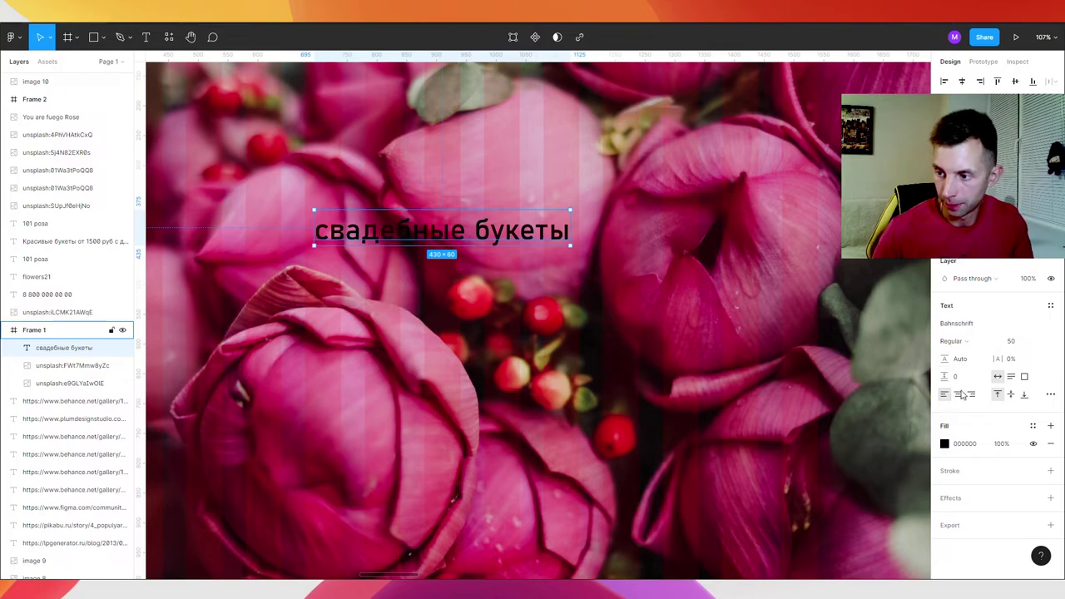
{"action": "scroll", "coordinate": [413, 331], "scroll_direction": "down", "scroll_amount": 5}
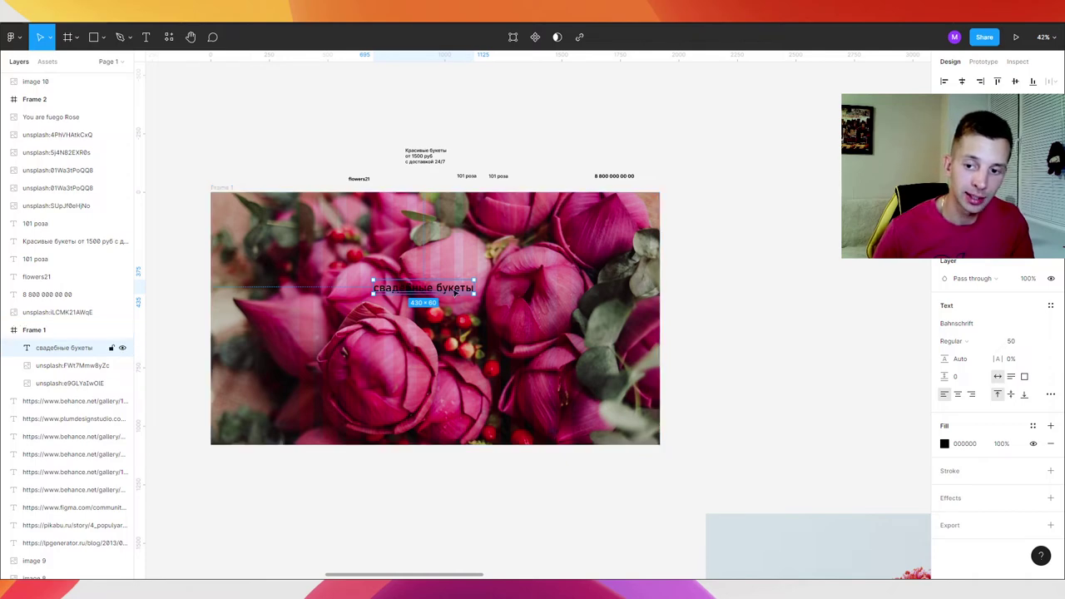
{"action": "left_click_drag", "start_coordinate": [448, 291], "coordinate": [390, 269]}
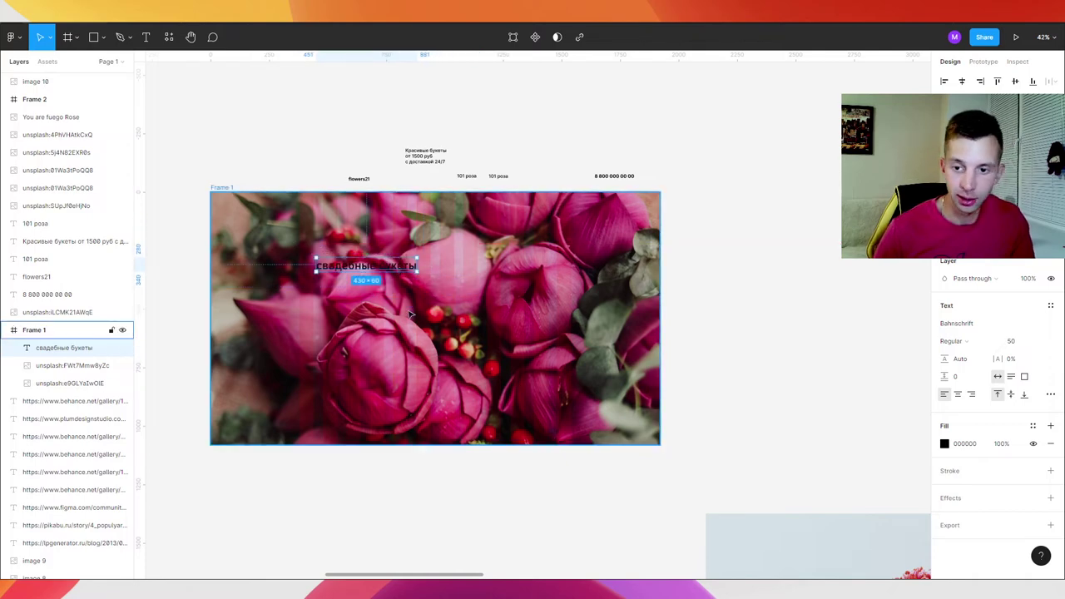
{"action": "left_click", "coordinate": [102, 38]}
{"action": "left_click", "coordinate": [84, 64]}
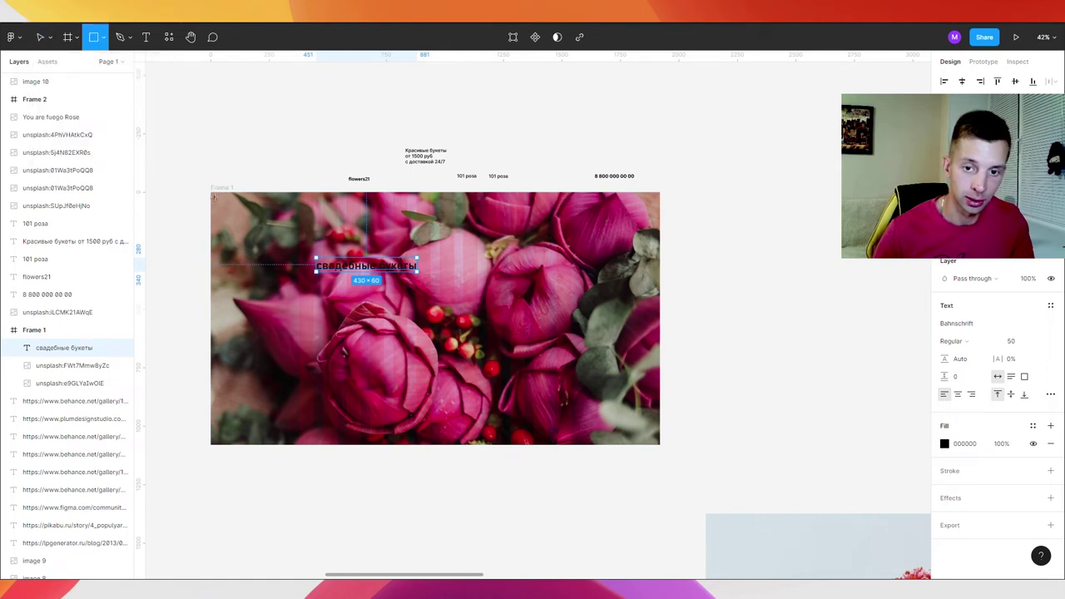
Cover Frame 1 with a black rectangle overlay at about 48% opacity
{"action": "left_click_drag", "start_coordinate": [211, 193], "coordinate": [659, 444]}
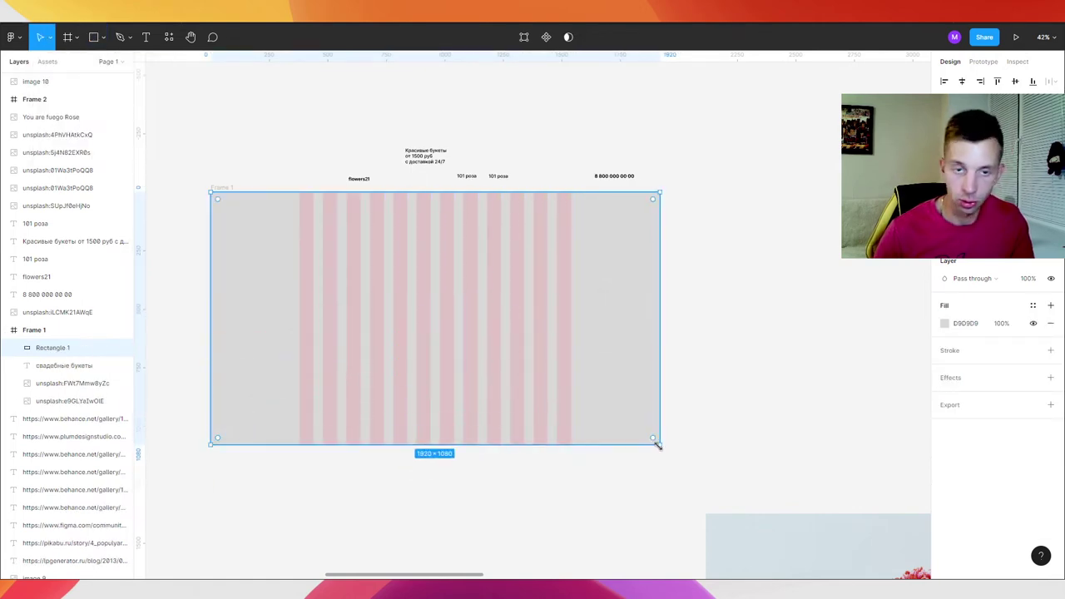
{"action": "left_click", "coordinate": [102, 38]}
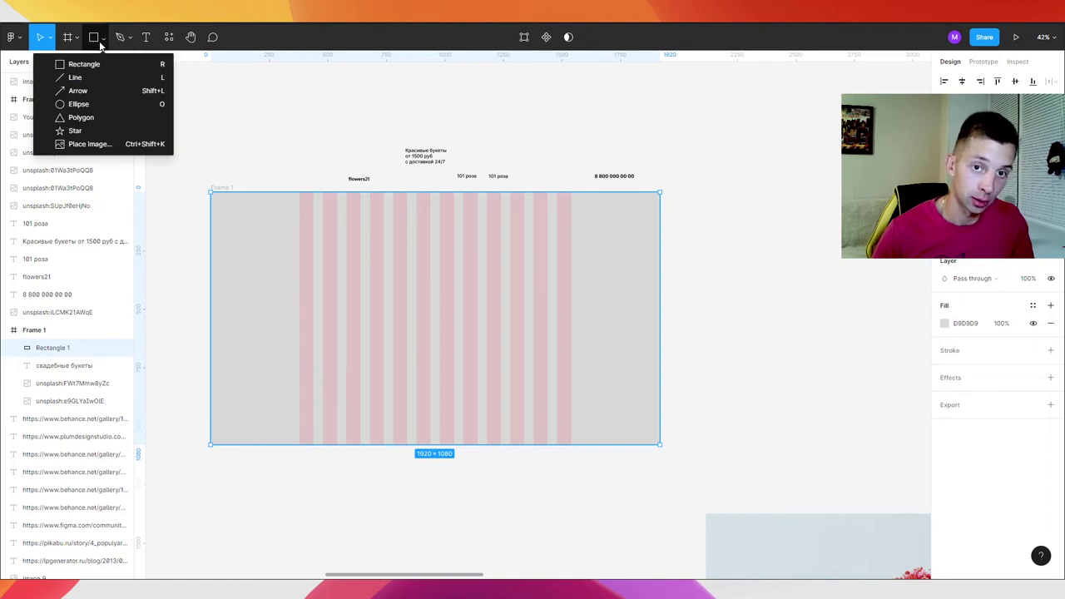
{"action": "left_click", "coordinate": [944, 323]}
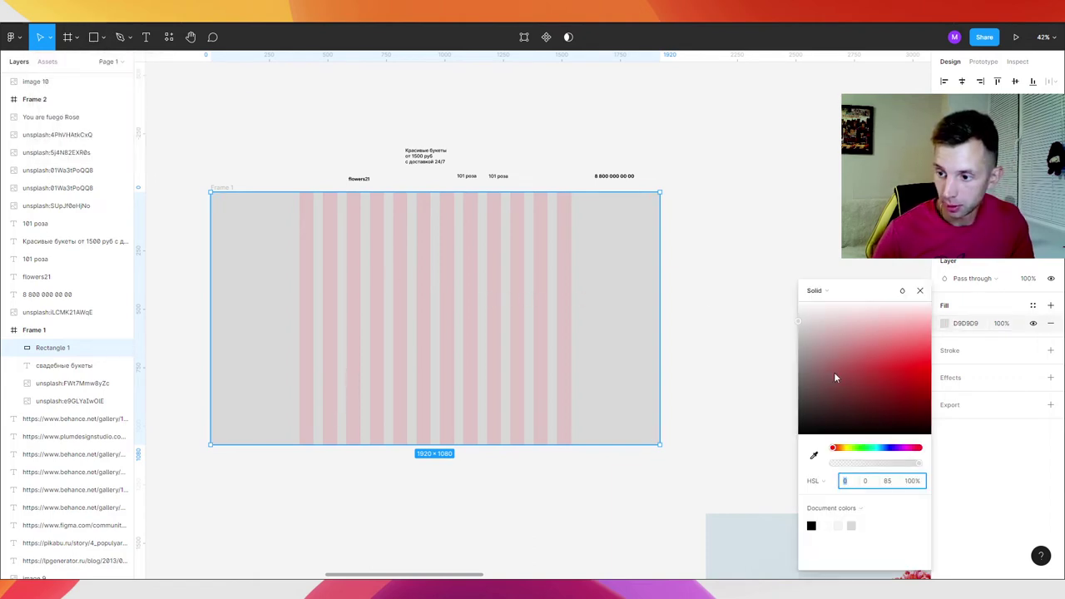
{"action": "left_click_drag", "start_coordinate": [800, 324], "coordinate": [782, 473]}
{"action": "left_click", "coordinate": [921, 290]}
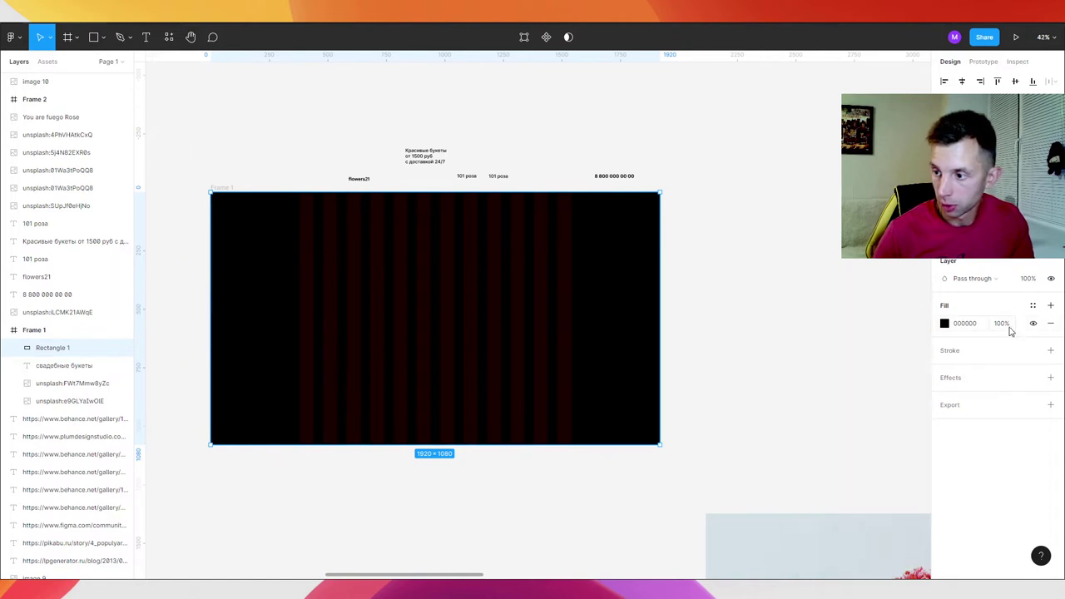
{"action": "left_click_drag", "start_coordinate": [1002, 323], "coordinate": [930, 325]}
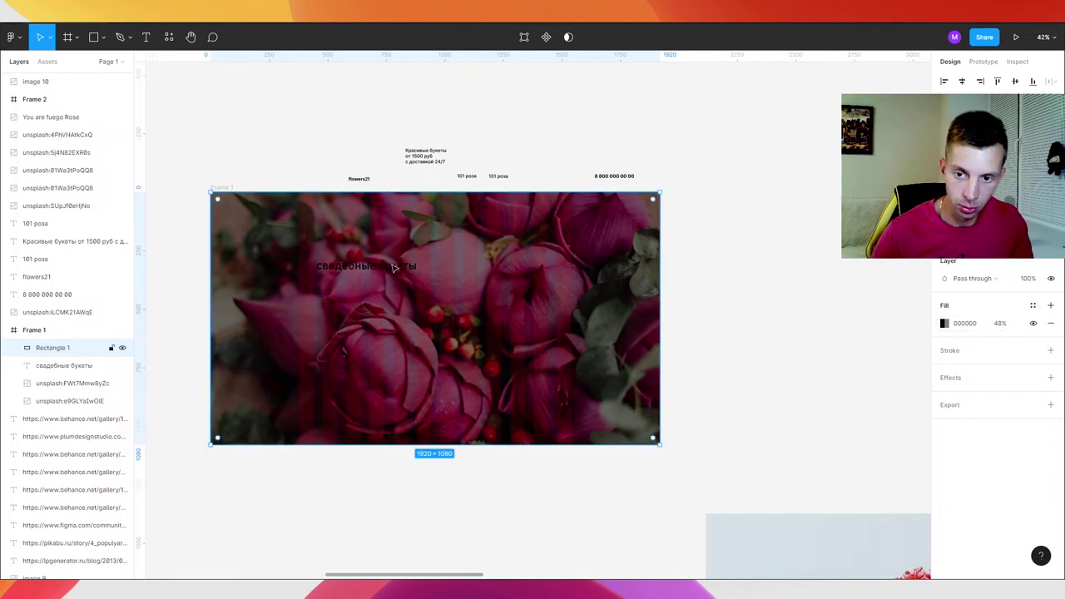
Layer the свадебные букеты heading above the overlay and colour it white (FFFFFF)
{"action": "left_click_drag", "start_coordinate": [46, 365], "coordinate": [46, 344]}
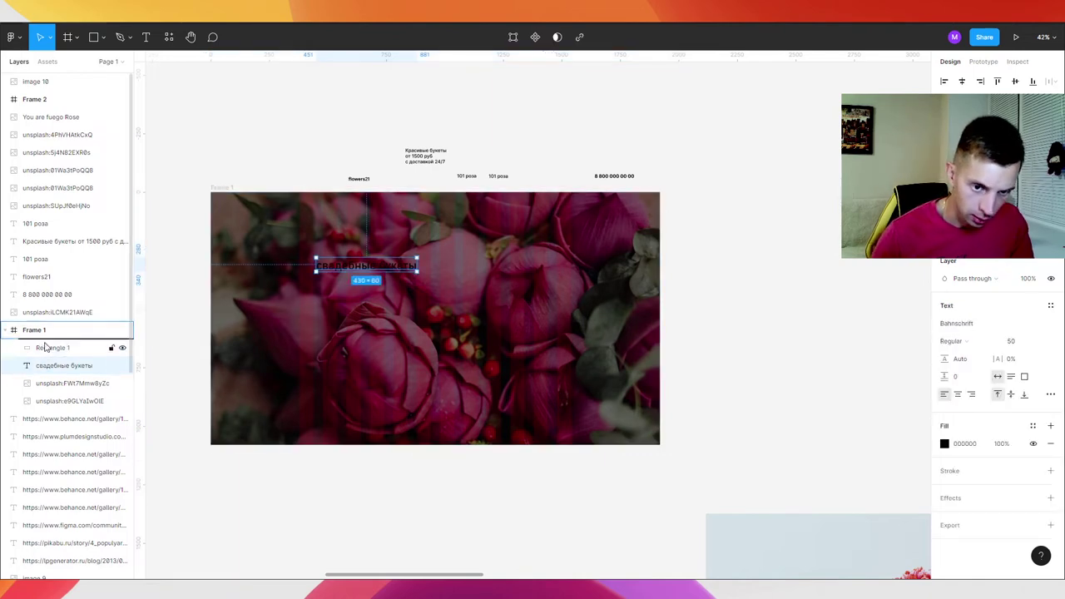
{"action": "left_click", "coordinate": [945, 443]}
{"action": "left_click_drag", "start_coordinate": [809, 337], "coordinate": [792, 309]}
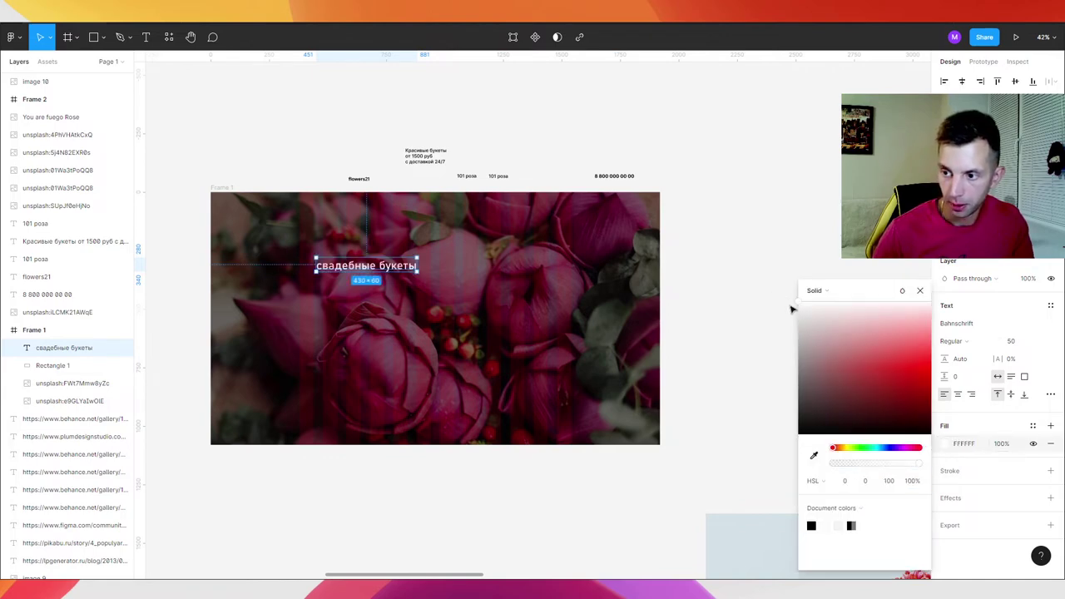
{"action": "left_click", "coordinate": [920, 292]}
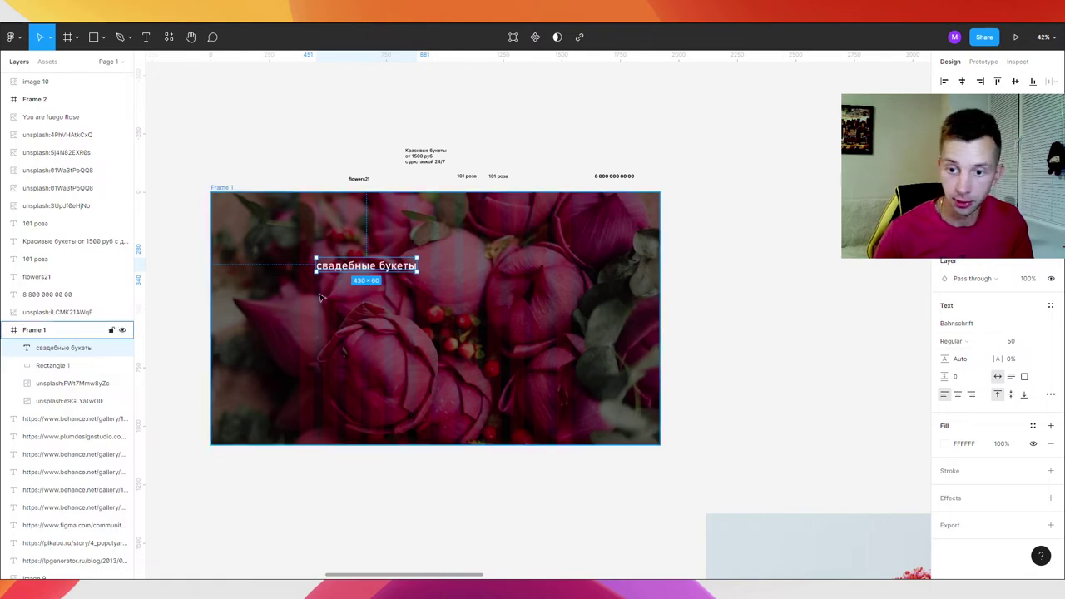
{"action": "left_click_drag", "start_coordinate": [366, 265], "coordinate": [363, 269]}
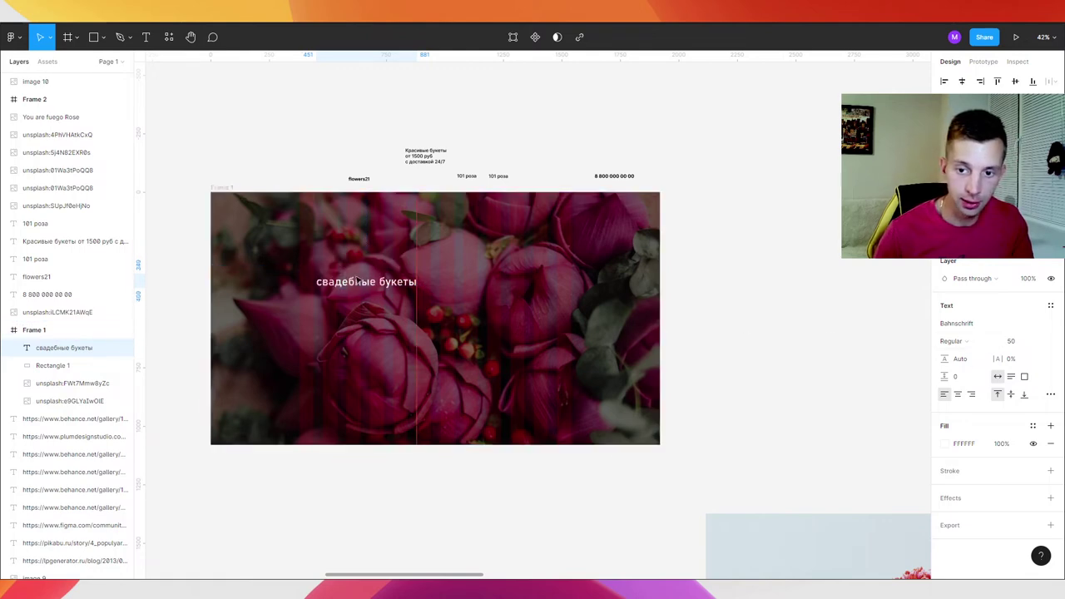
Keep the свадебные букеты heading in Bahnschrift Regular and set its font size to 100
{"action": "left_click", "coordinate": [145, 38]}
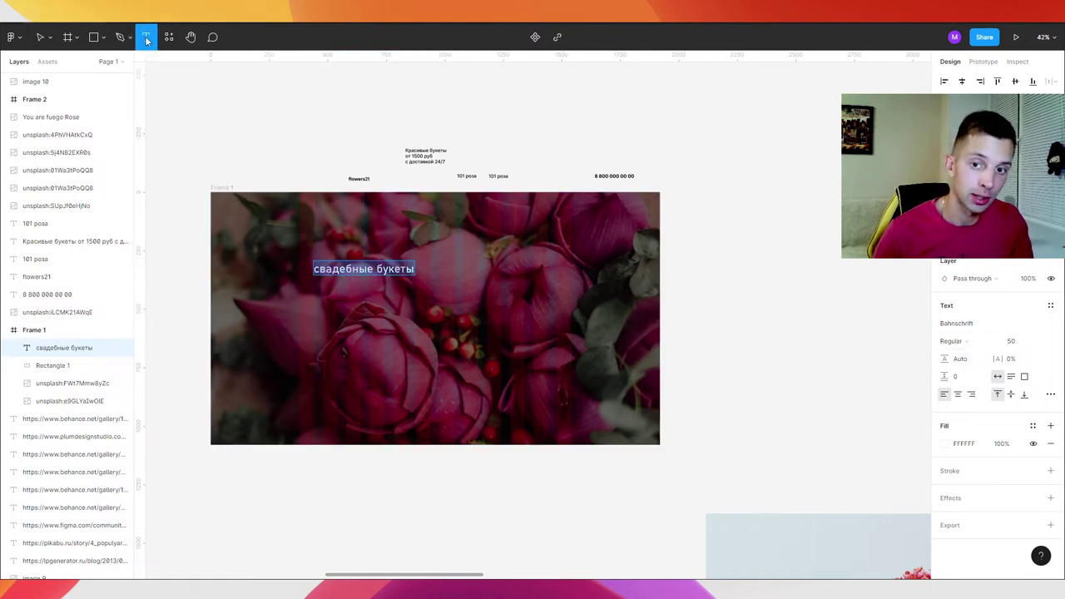
{"action": "mouse_move", "coordinate": [994, 323]}
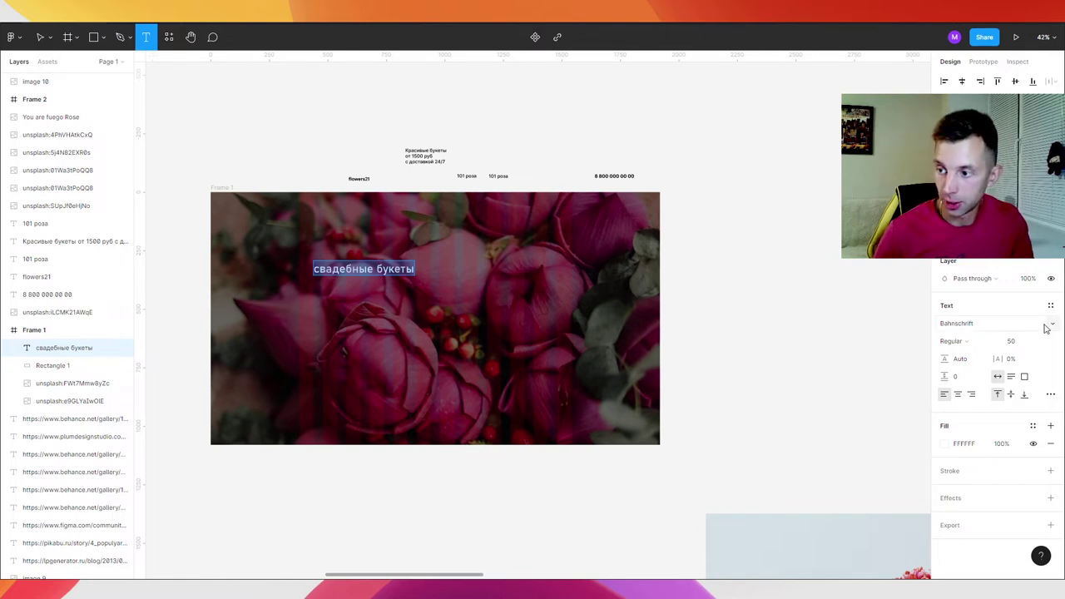
{"action": "left_click", "coordinate": [1046, 328]}
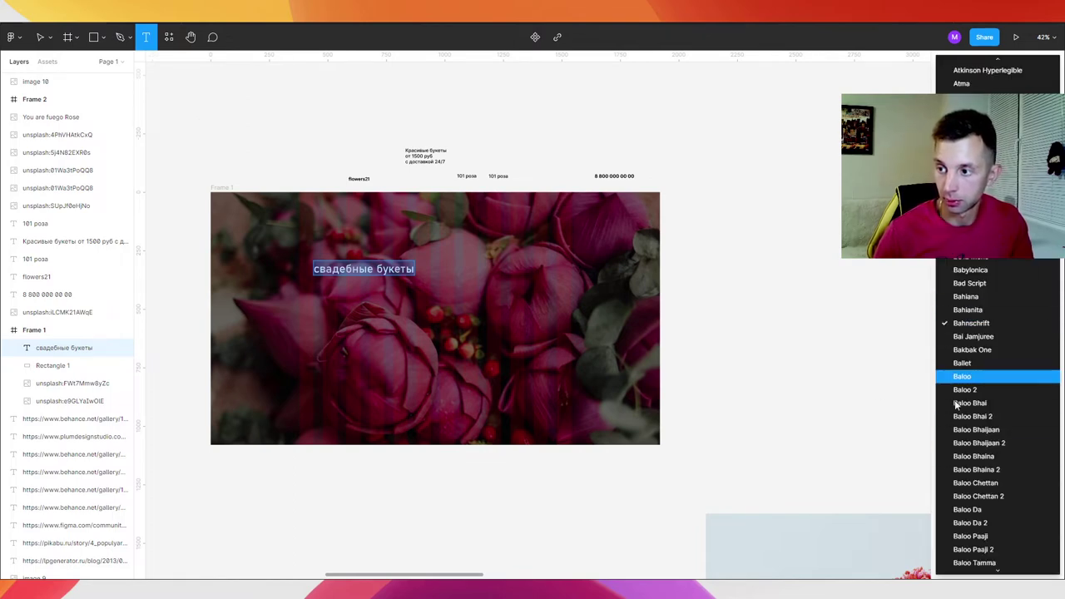
{"action": "left_click", "coordinate": [786, 312]}
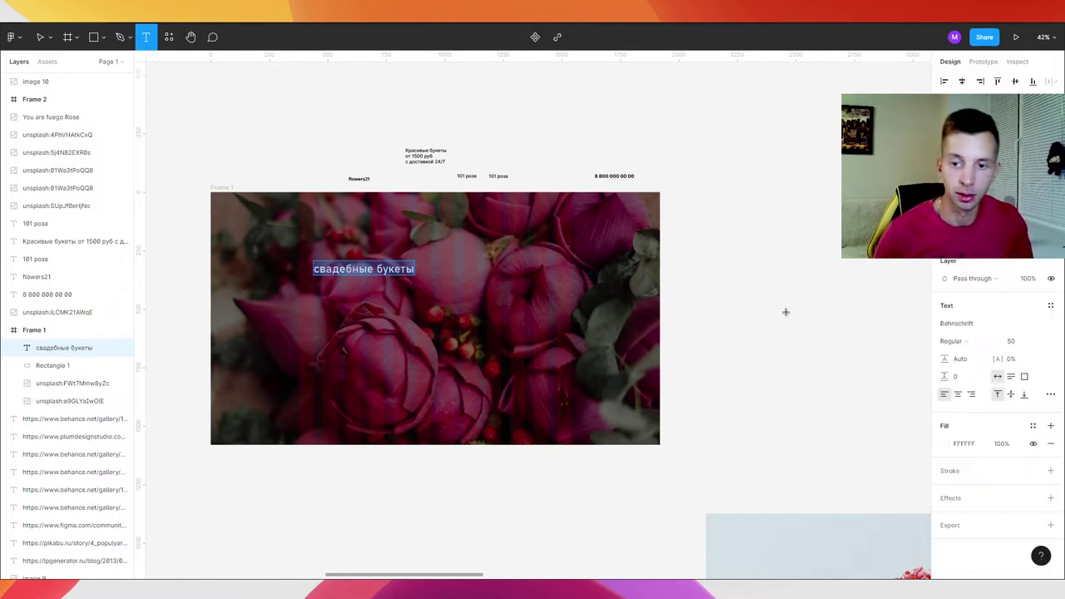
{"action": "left_click", "coordinate": [982, 342]}
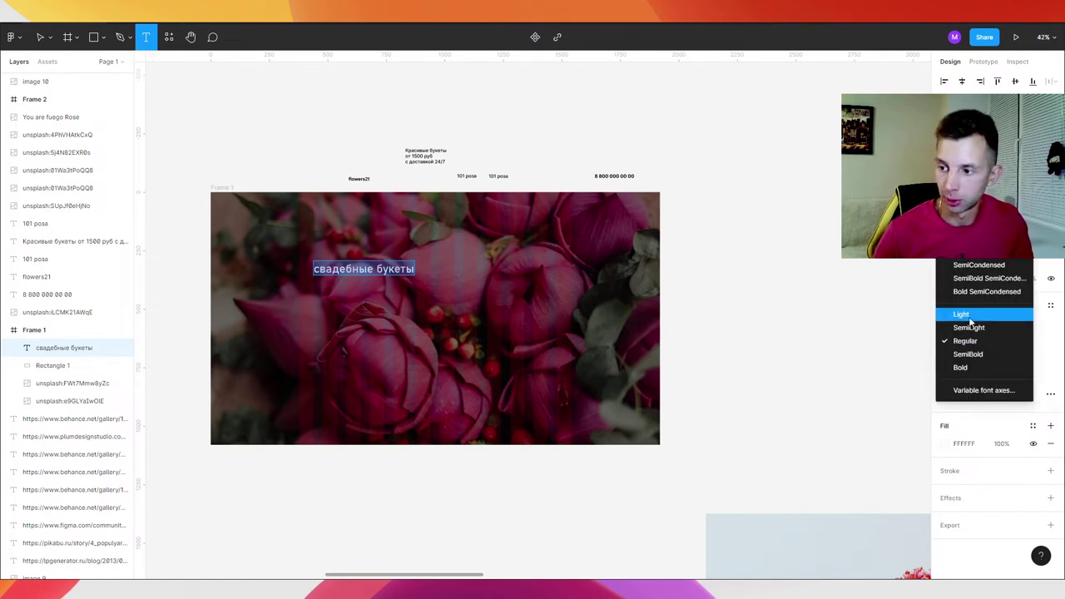
{"action": "left_click", "coordinate": [969, 316]}
{"action": "left_click", "coordinate": [970, 341]}
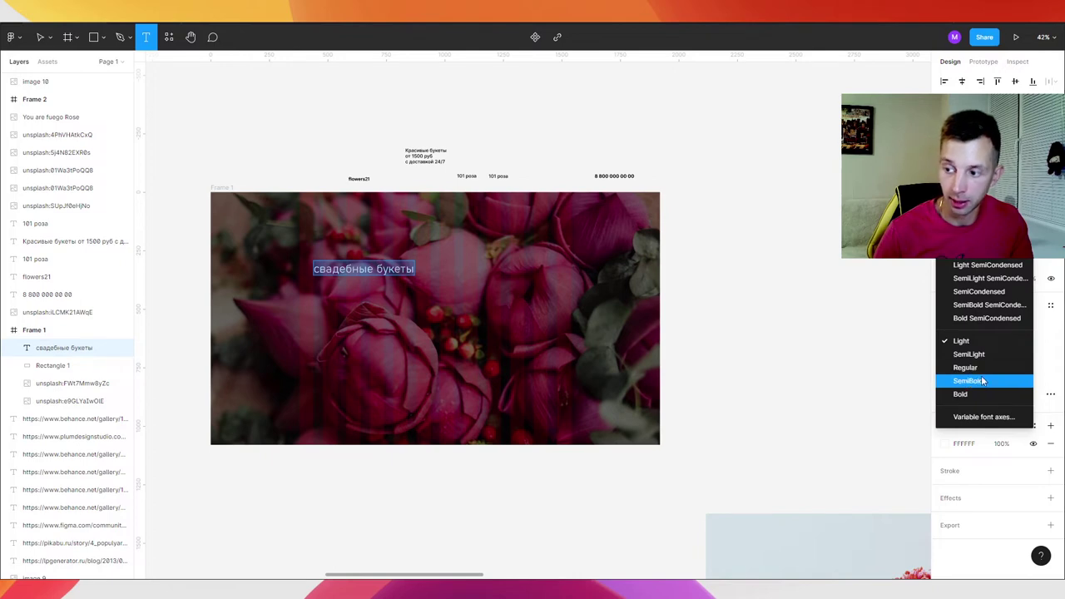
{"action": "left_click", "coordinate": [982, 367]}
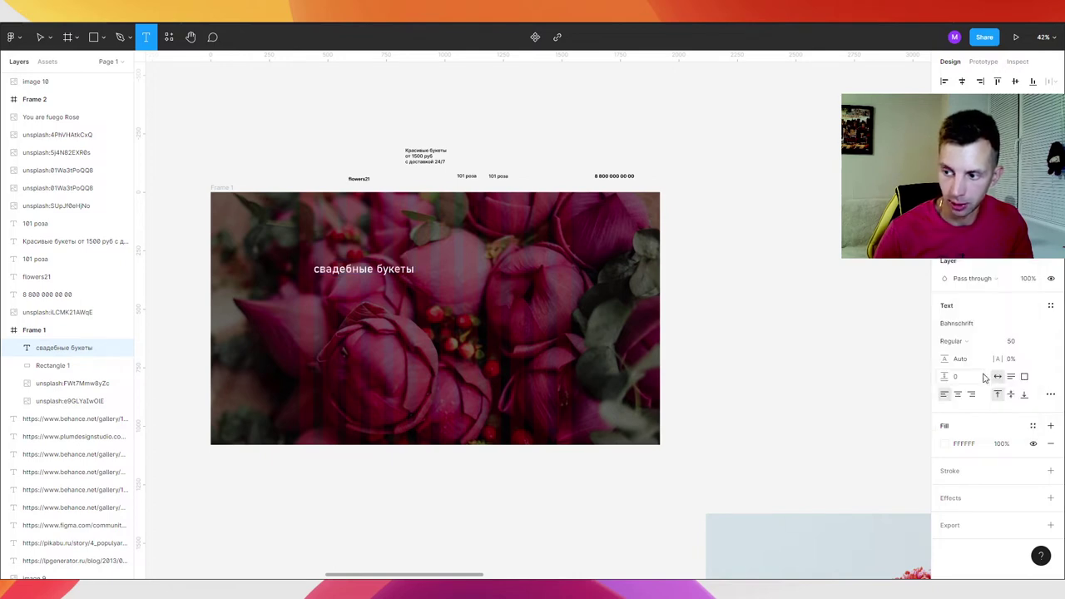
{"action": "left_click", "coordinate": [1021, 342]}
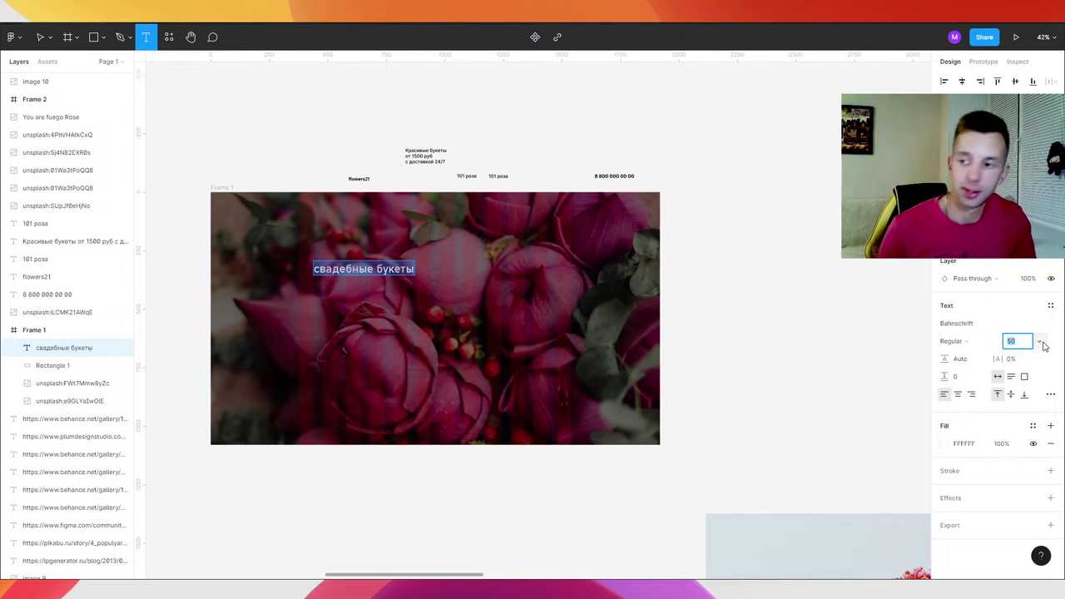
{"action": "type", "text": "100"}
{"action": "key", "text": "Return"}
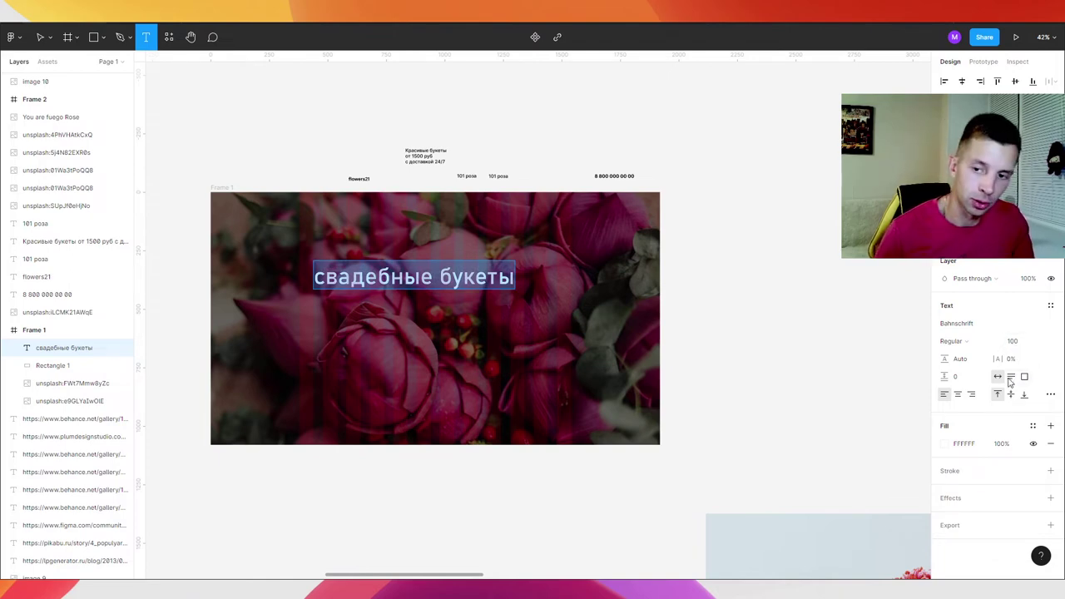
{"action": "left_click", "coordinate": [383, 315]}
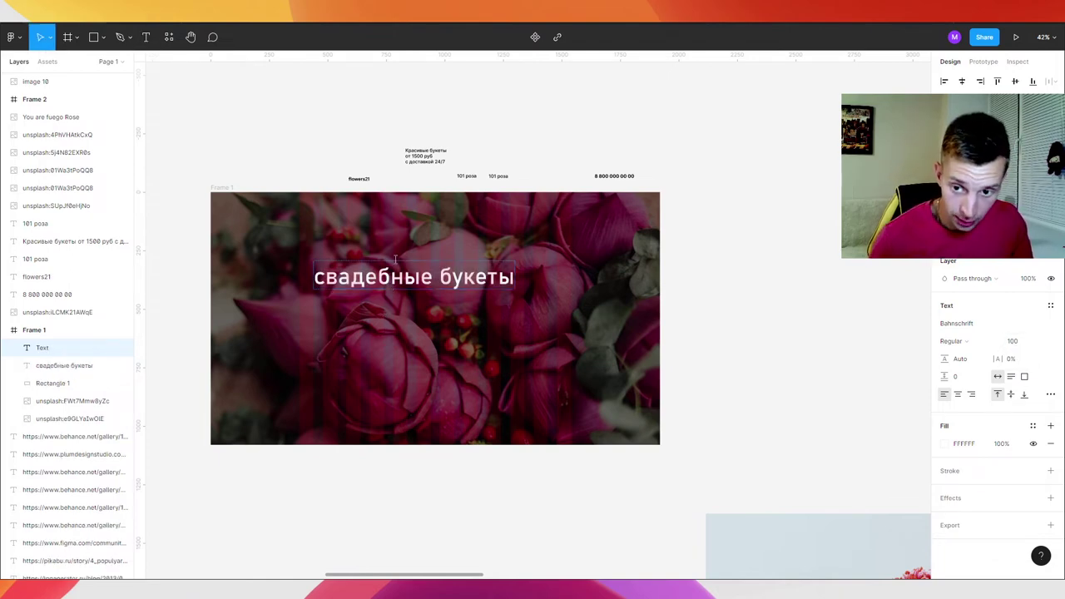
Try Align left and Align horizontal centers on the свадебные букеты heading, then nudge it left
{"action": "left_click", "coordinate": [406, 286]}
{"action": "left_click_drag", "start_coordinate": [406, 285], "coordinate": [392, 273]}
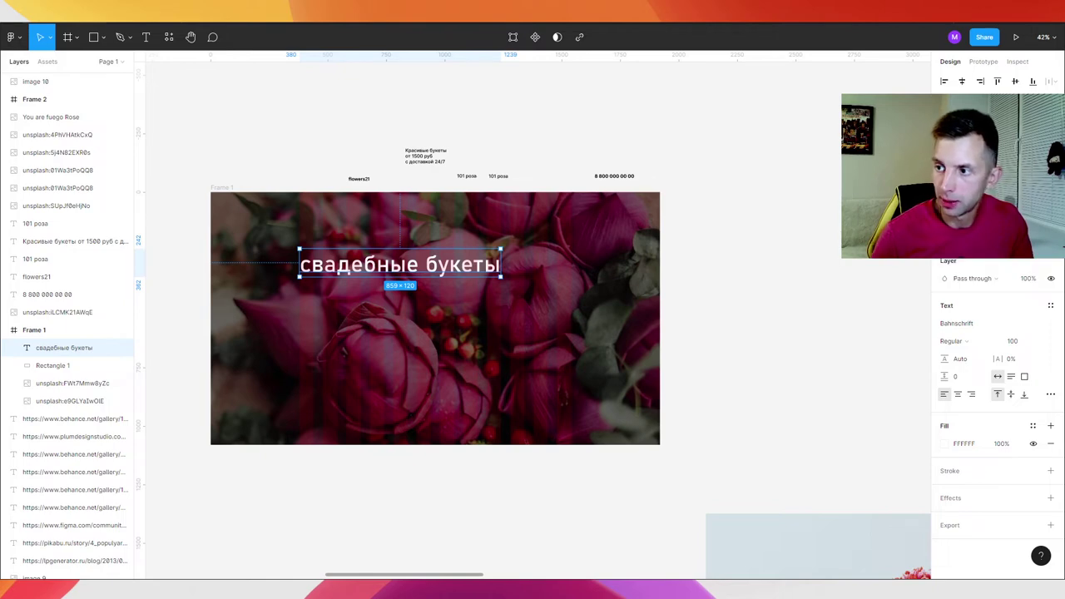
{"action": "left_click", "coordinate": [944, 81]}
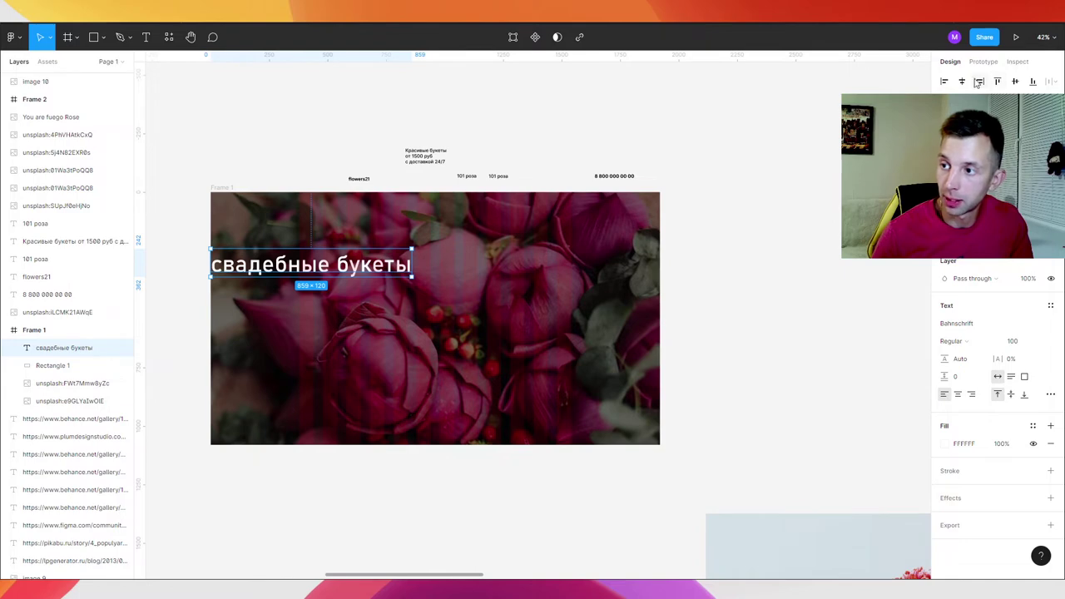
{"action": "left_click", "coordinate": [964, 81]}
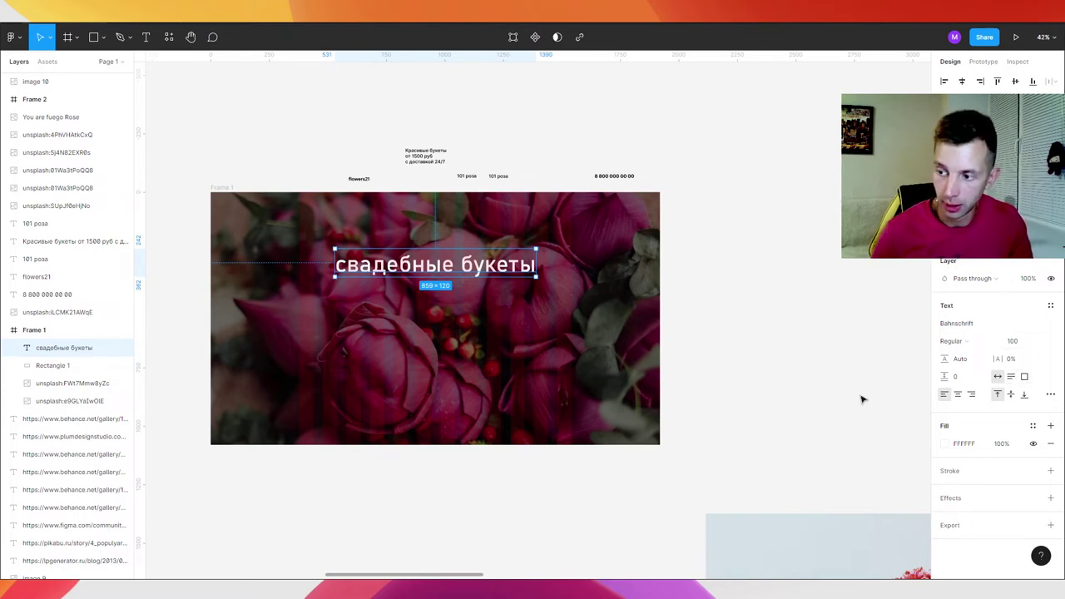
{"action": "left_click_drag", "start_coordinate": [432, 265], "coordinate": [396, 265]}
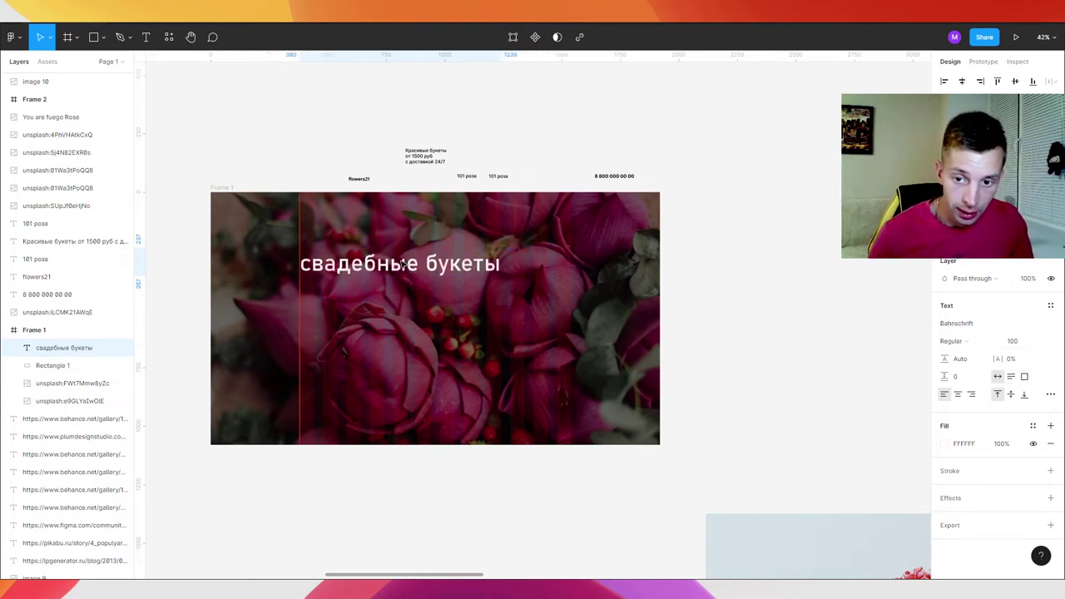
Move the heading to about x=360, left of centre in the flower frame
{"action": "left_click", "coordinate": [517, 383]}
{"action": "left_click", "coordinate": [237, 301]}
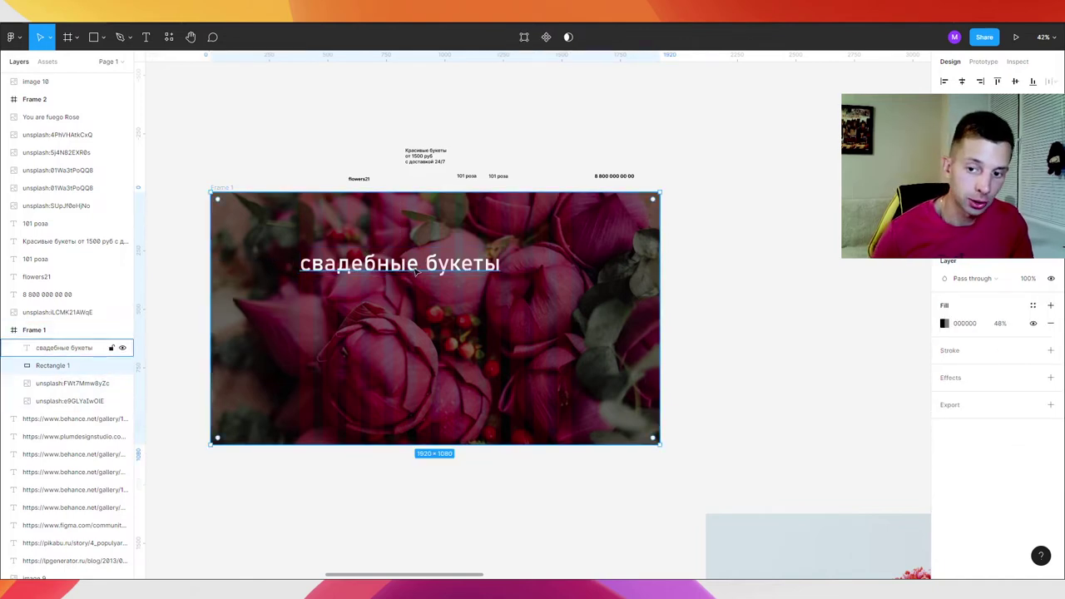
{"action": "left_click_drag", "start_coordinate": [416, 271], "coordinate": [407, 288]}
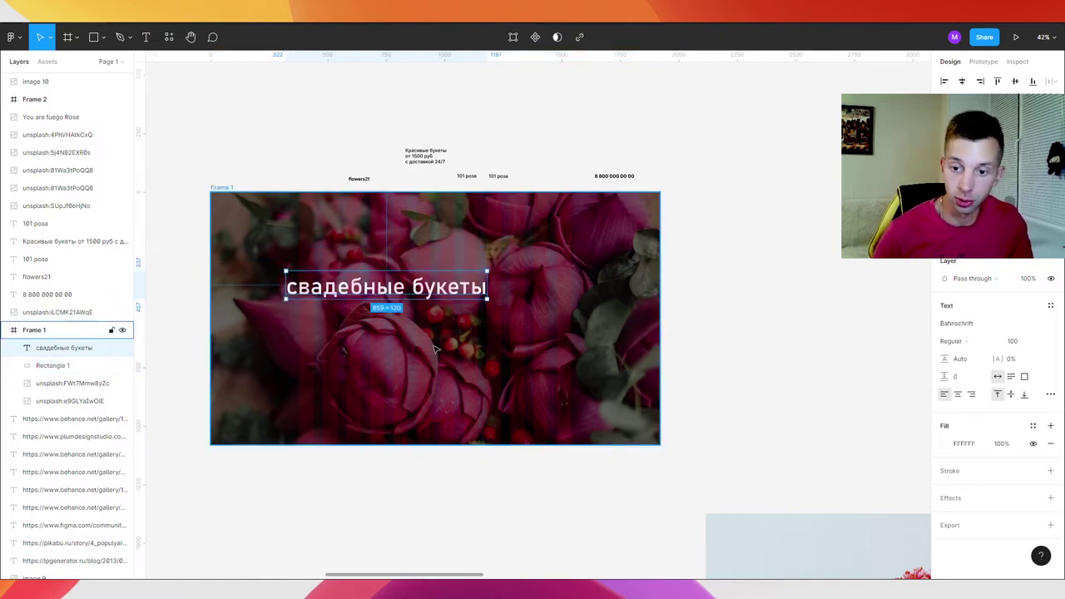
{"action": "left_click", "coordinate": [533, 327]}
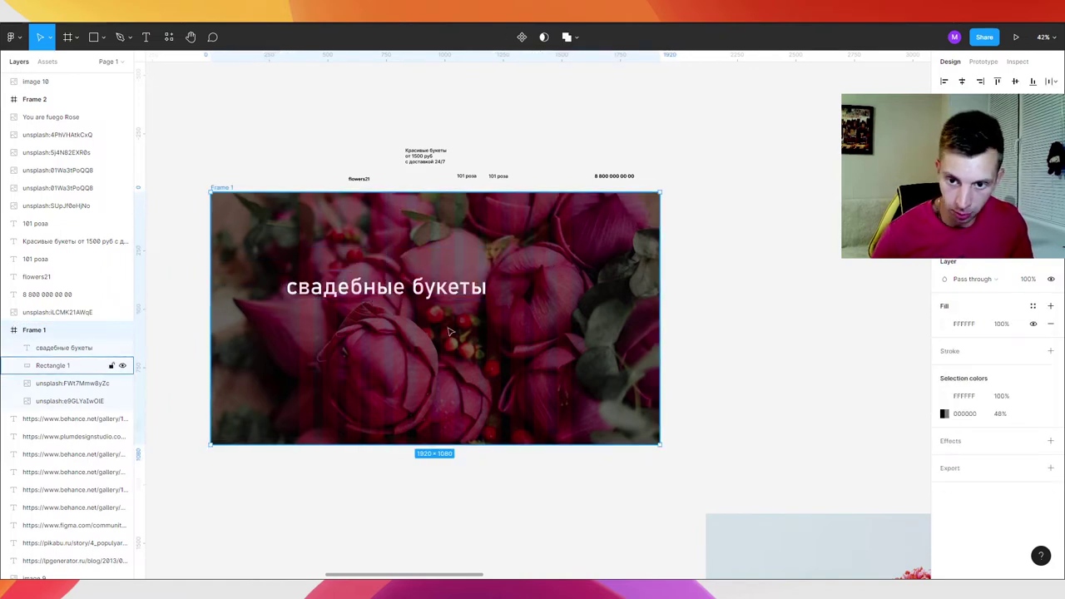
{"action": "left_click_drag", "start_coordinate": [383, 296], "coordinate": [398, 297]}
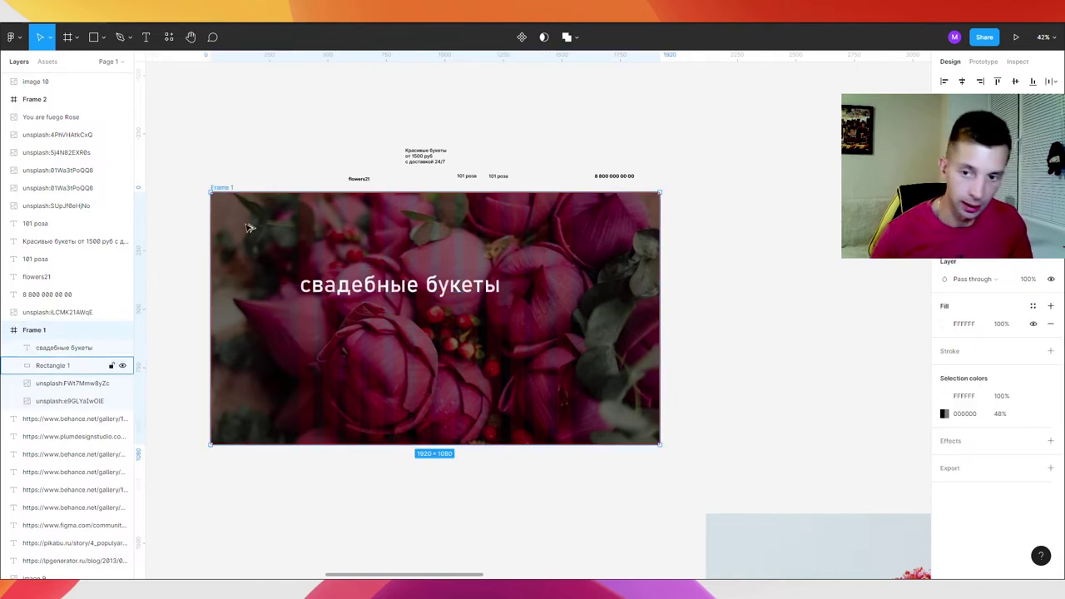
Duplicate Frame 1 as Frame 3, placed to its right
{"action": "left_click_drag", "start_coordinate": [247, 228], "coordinate": [743, 242], "text": "alt"}
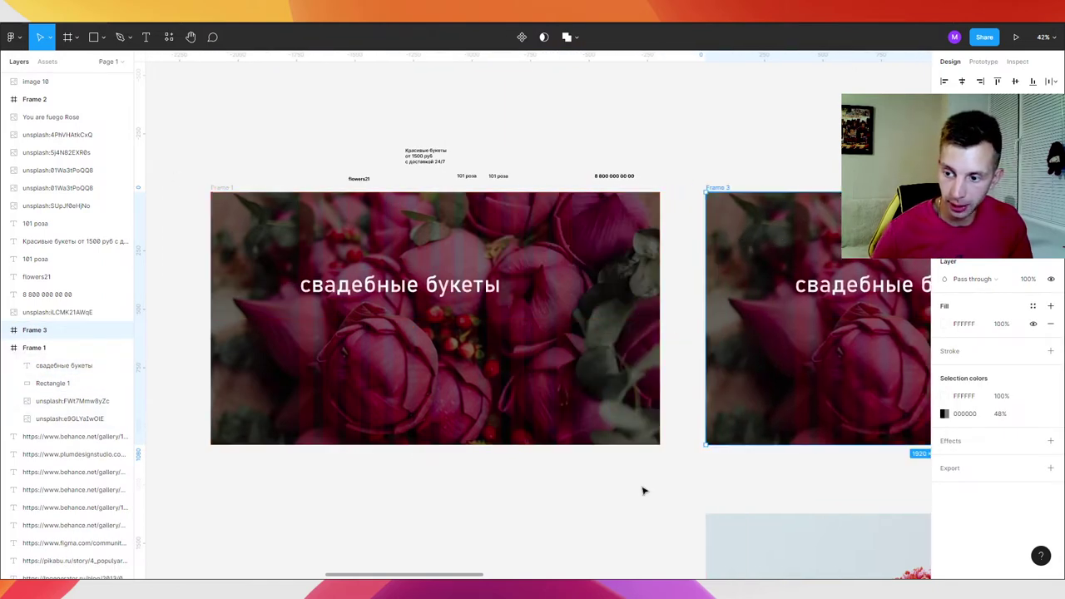
{"action": "mouse_move", "coordinate": [641, 490]}
{"action": "left_mouse_down"}
{"action": "mouse_move", "coordinate": [395, 504]}
{"action": "mouse_move", "coordinate": [531, 497]}
{"action": "left_mouse_up"}
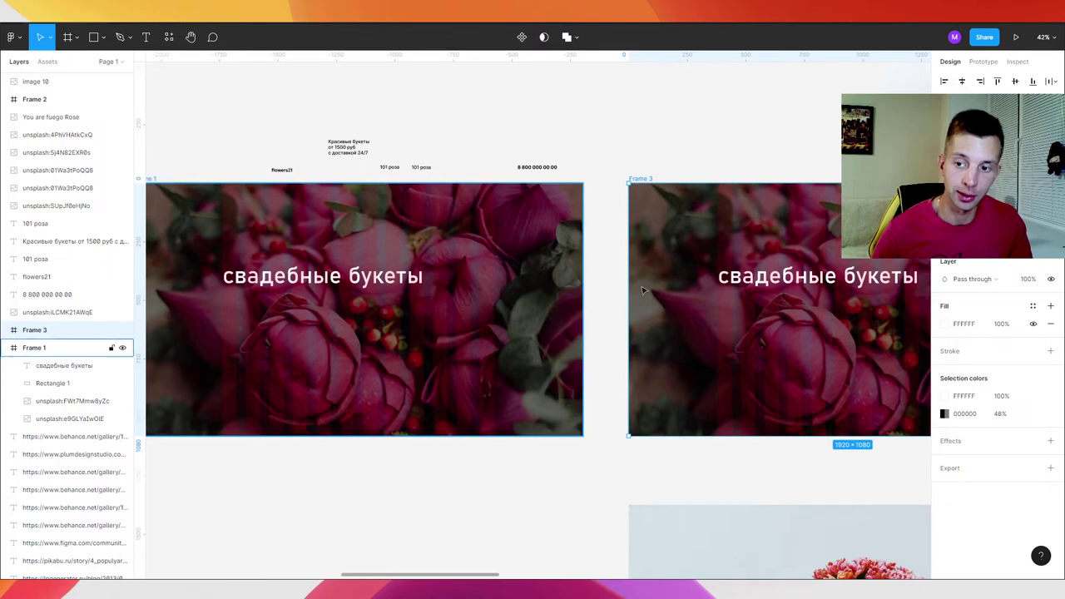
{"action": "scroll", "coordinate": [580, 492], "scroll_direction": "down", "scroll_amount": 3}
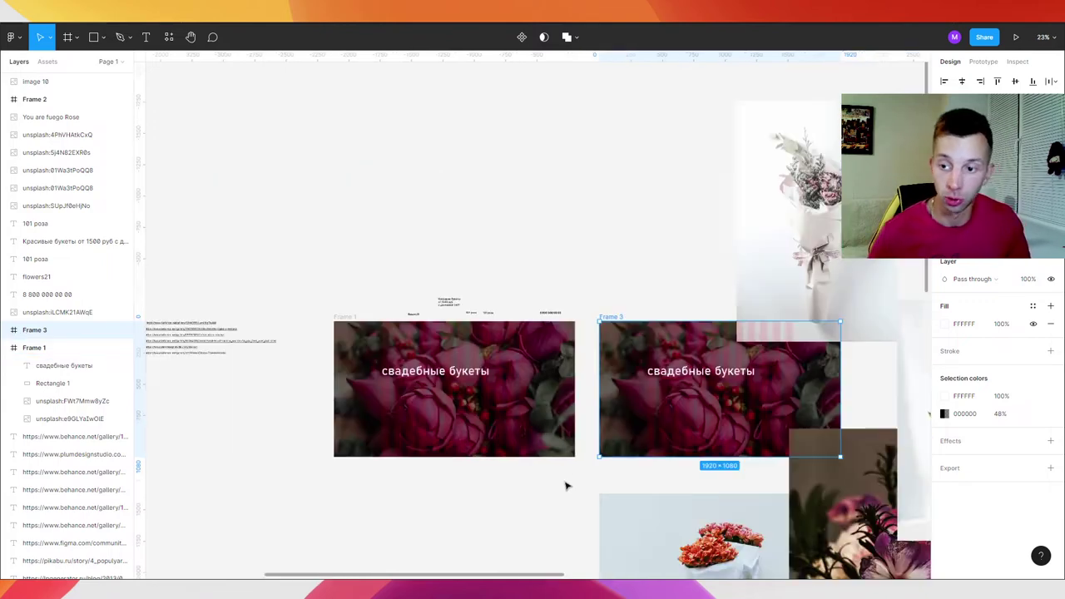
{"action": "scroll", "coordinate": [549, 333], "scroll_direction": "right", "scroll_amount": 5}
{"action": "left_click_drag", "start_coordinate": [563, 176], "coordinate": [753, 132]}
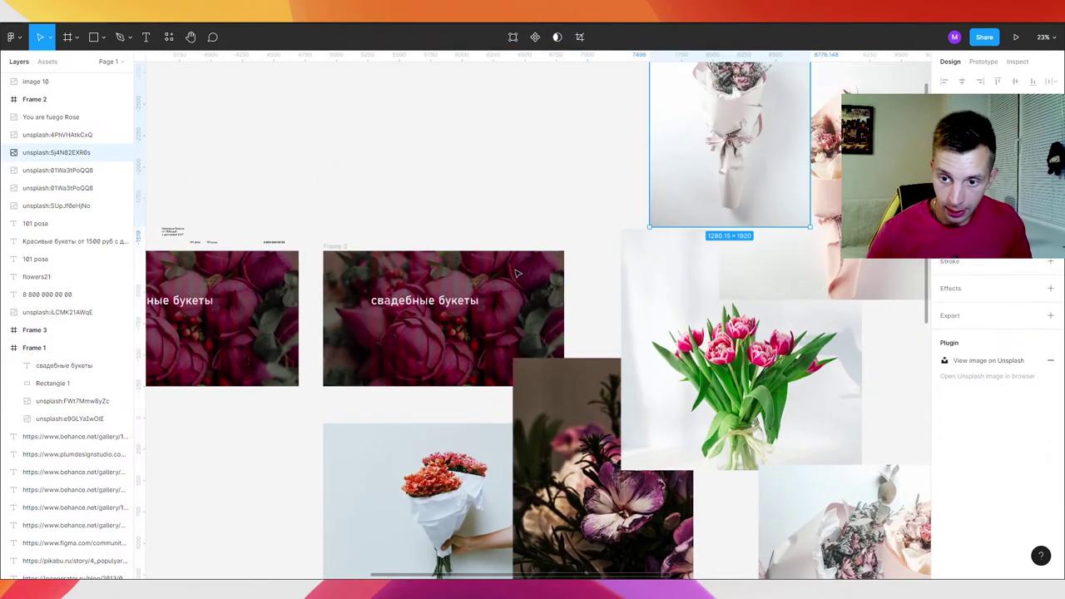
Delete the heading from Frame 3, keeping the dark overlay rectangle
{"action": "left_click", "coordinate": [424, 300]}
{"action": "key", "text": "Delete"}
{"action": "left_click", "coordinate": [423, 304]}
{"action": "key", "text": "Delete"}
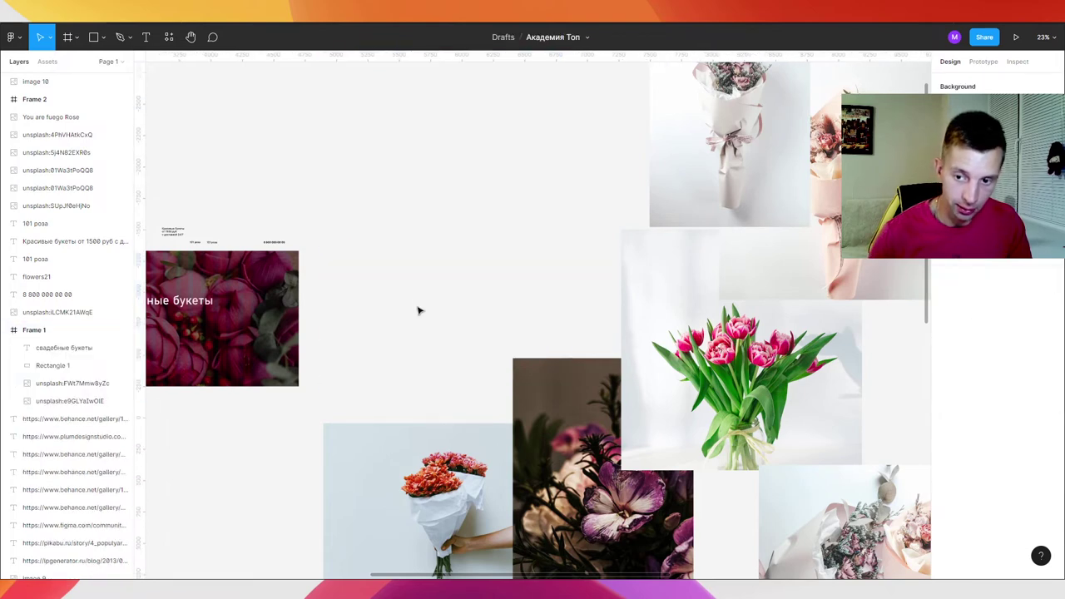
{"action": "key", "text": "ctrl+z"}
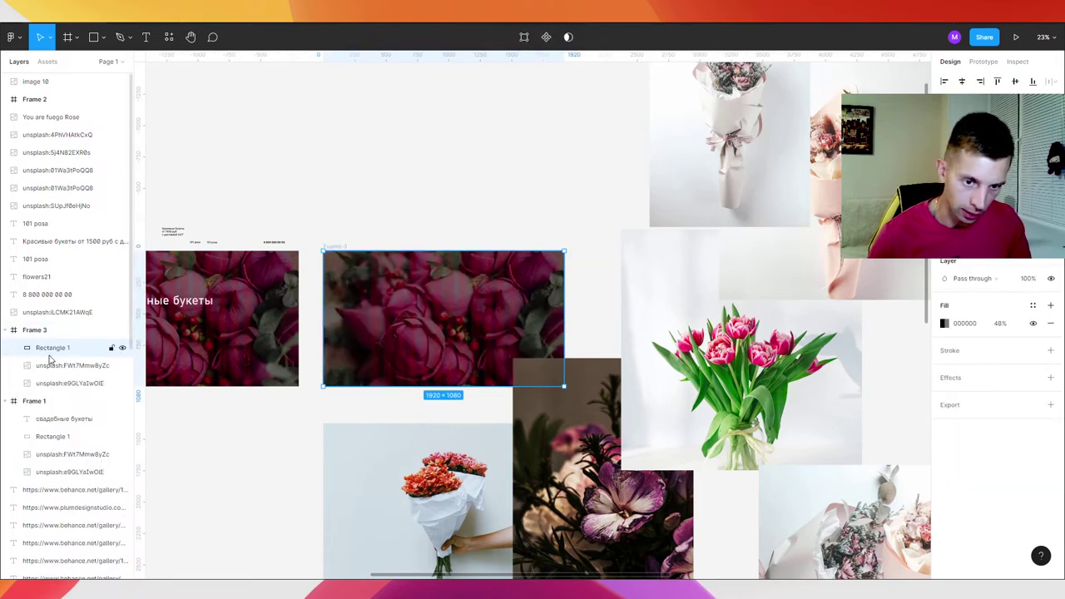
Remove the old flower photo from Frame 3
{"action": "left_click", "coordinate": [58, 366]}
{"action": "key", "text": "Delete"}
{"action": "key", "text": "Delete"}
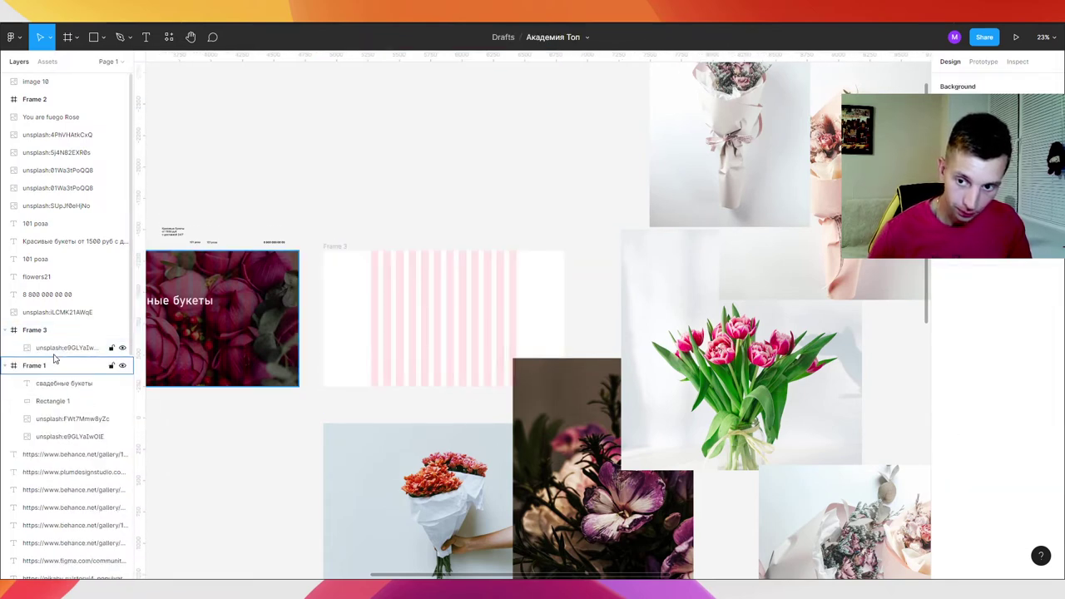
{"action": "left_click", "coordinate": [74, 350]}
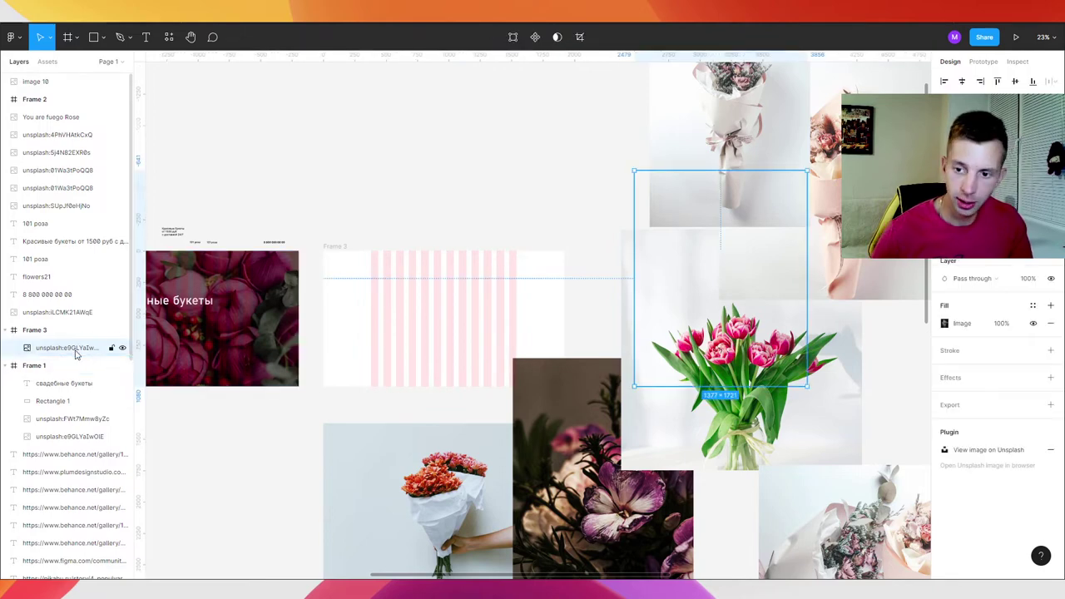
{"action": "scroll", "coordinate": [76, 363], "scroll_direction": "down", "scroll_amount": 3}
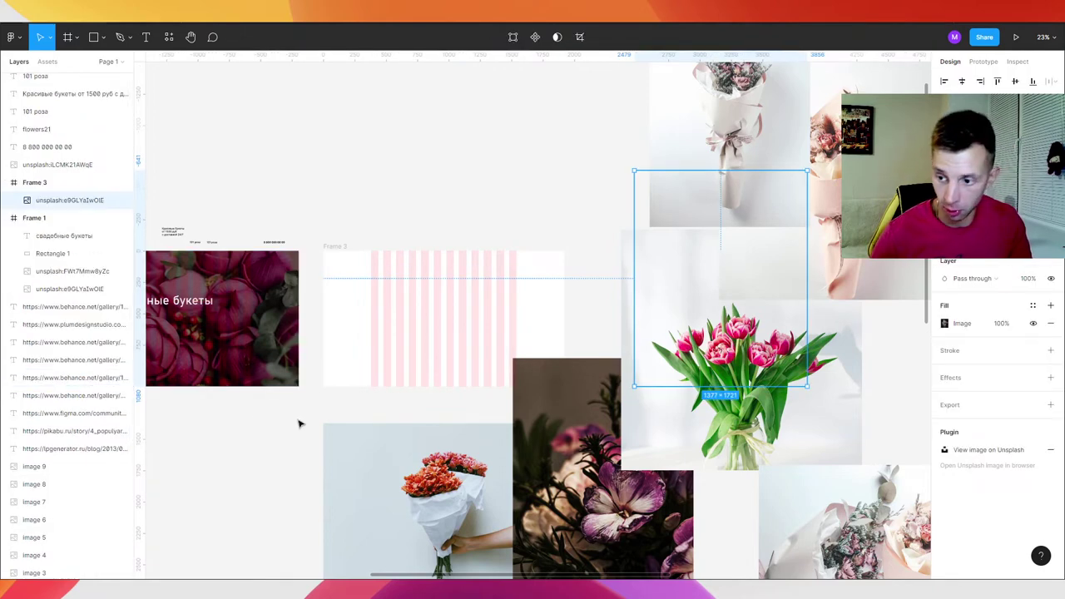
{"action": "scroll", "coordinate": [300, 425], "scroll_direction": "down", "scroll_amount": 3}
{"action": "scroll", "coordinate": [300, 424], "scroll_direction": "up", "scroll_amount": 2}
Move the hand-held bouquet photo into Frame 3 and set the tulip and dark flower photos aside
{"action": "left_click", "coordinate": [381, 491]}
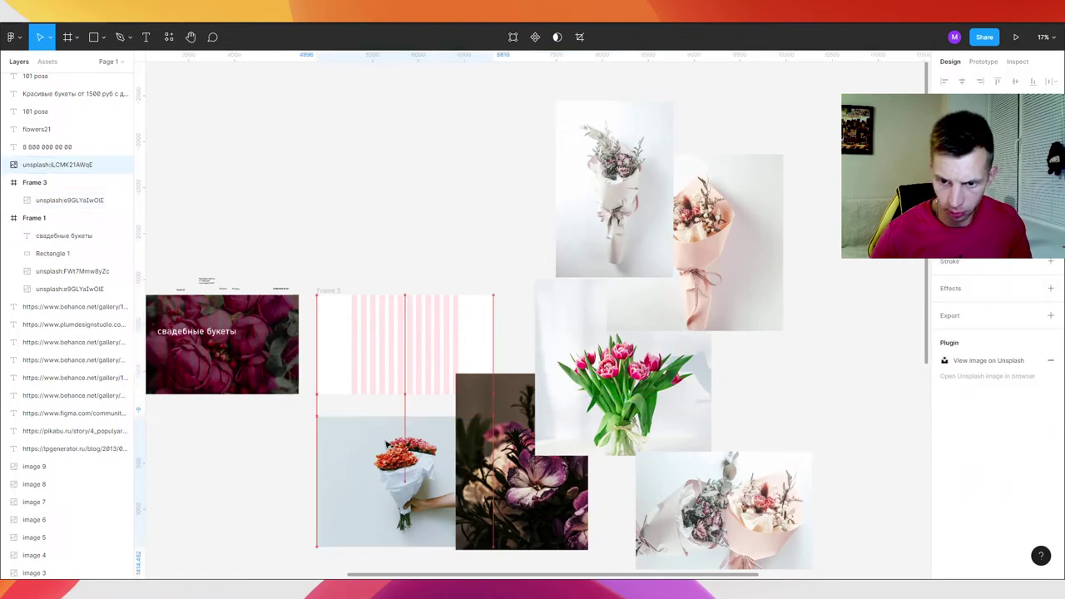
{"action": "left_click_drag", "start_coordinate": [382, 491], "coordinate": [369, 382]}
{"action": "left_click_drag", "start_coordinate": [602, 418], "coordinate": [736, 401]}
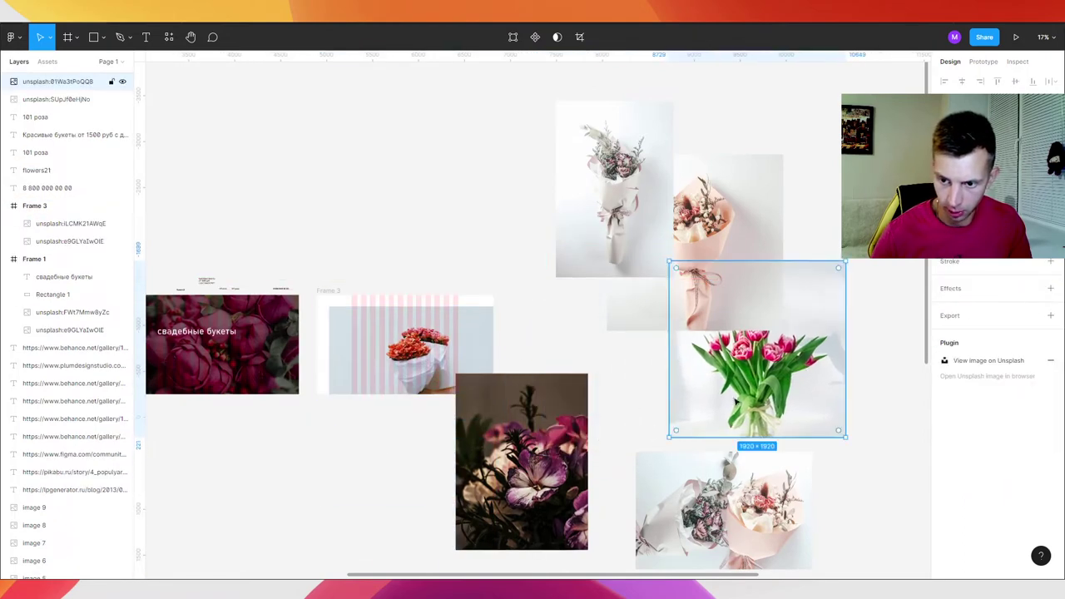
{"action": "left_click_drag", "start_coordinate": [524, 416], "coordinate": [619, 451]}
{"action": "scroll", "coordinate": [414, 357], "scroll_direction": "up", "scroll_amount": 3}
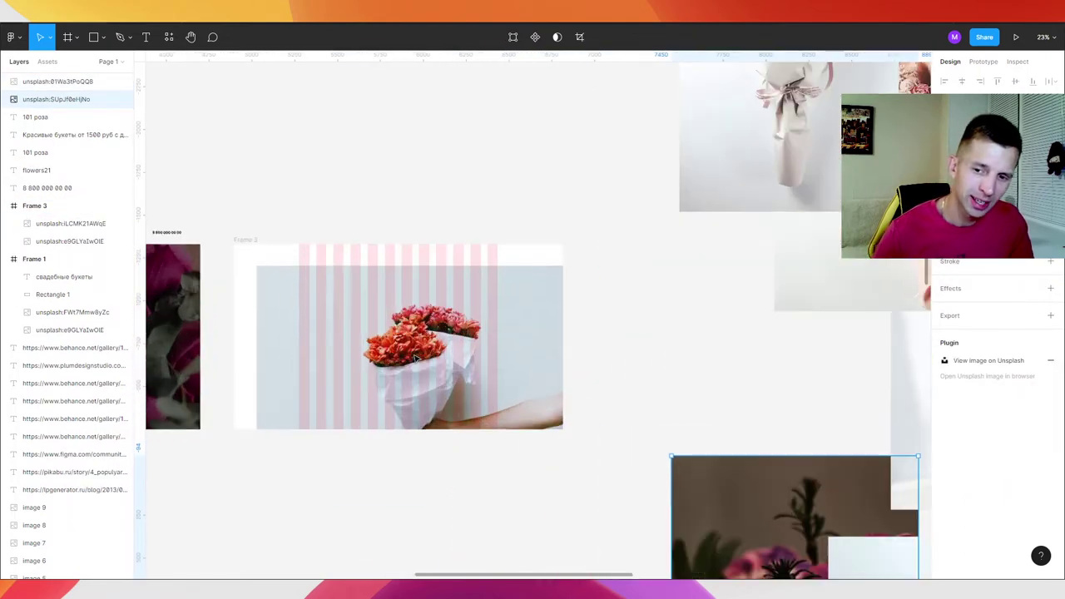
{"action": "left_click_drag", "start_coordinate": [492, 202], "coordinate": [723, 198]}
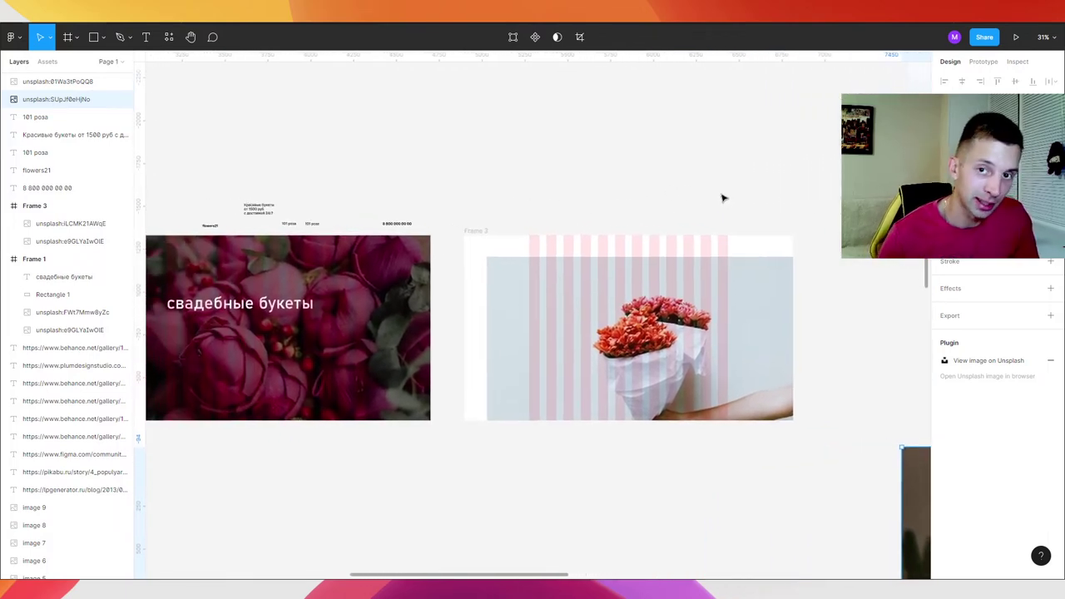
{"action": "left_click", "coordinate": [763, 305]}
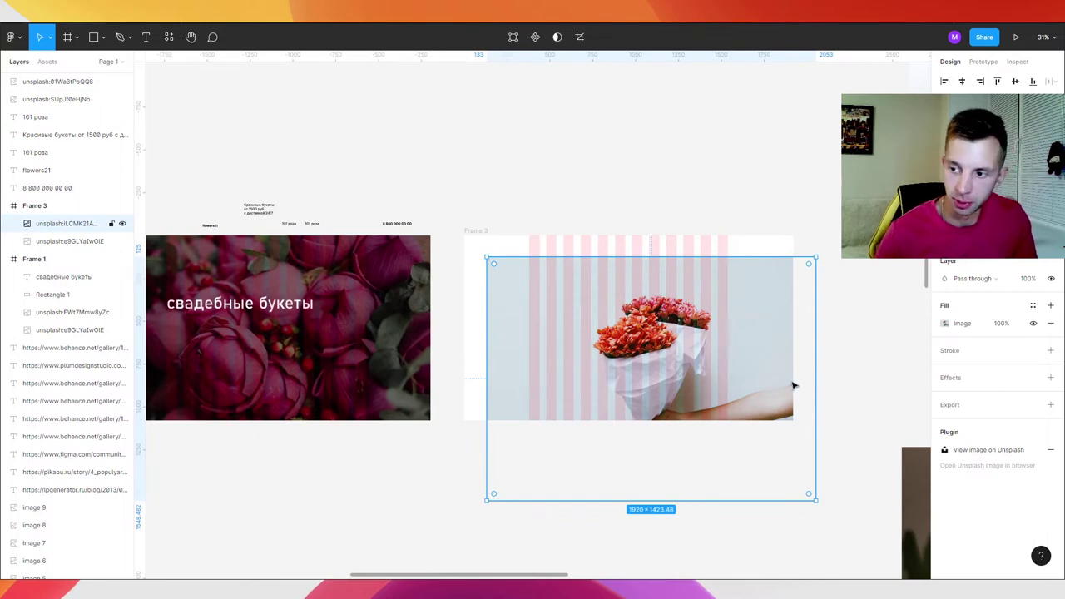
Shift the bouquet photo right within Frame 3, toggling layout grids with Ctrl+G to check placement
{"action": "left_click_drag", "start_coordinate": [775, 458], "coordinate": [753, 421]}
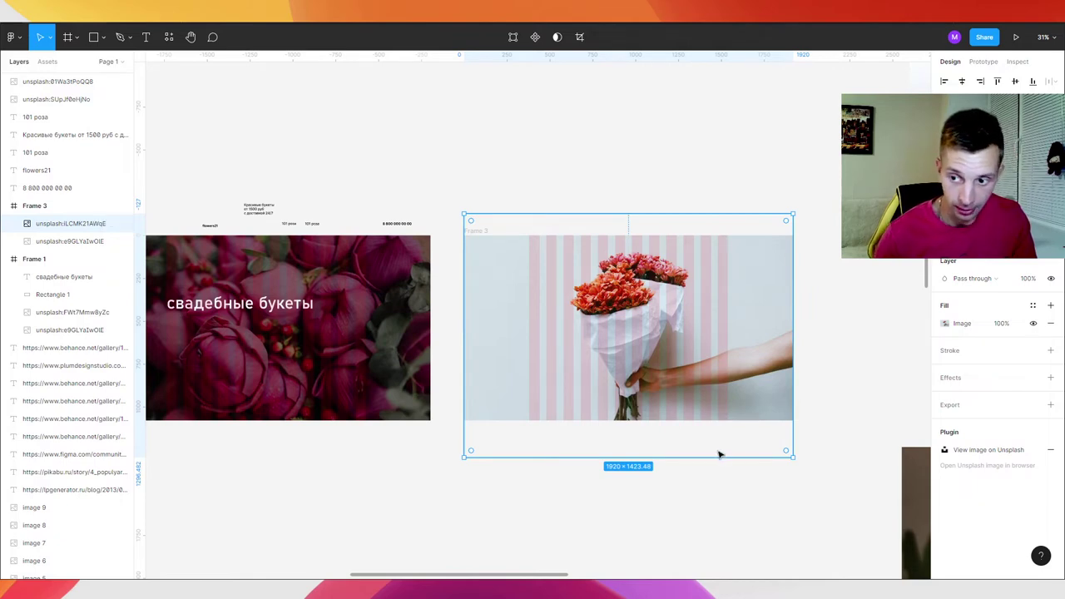
{"action": "left_click_drag", "start_coordinate": [730, 440], "coordinate": [730, 456]}
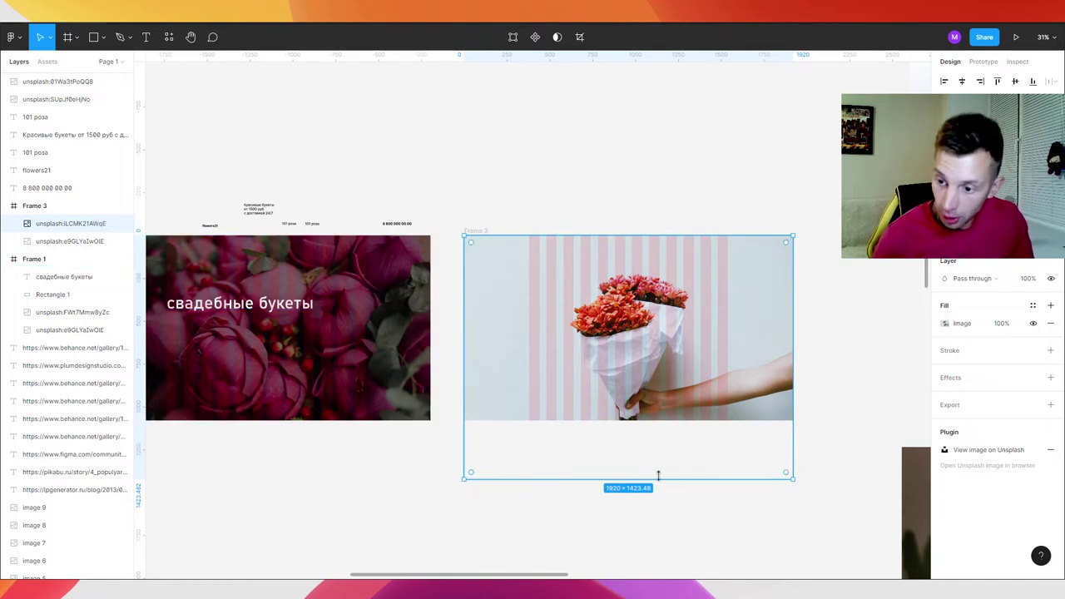
{"action": "left_click_drag", "start_coordinate": [660, 463], "coordinate": [717, 440]}
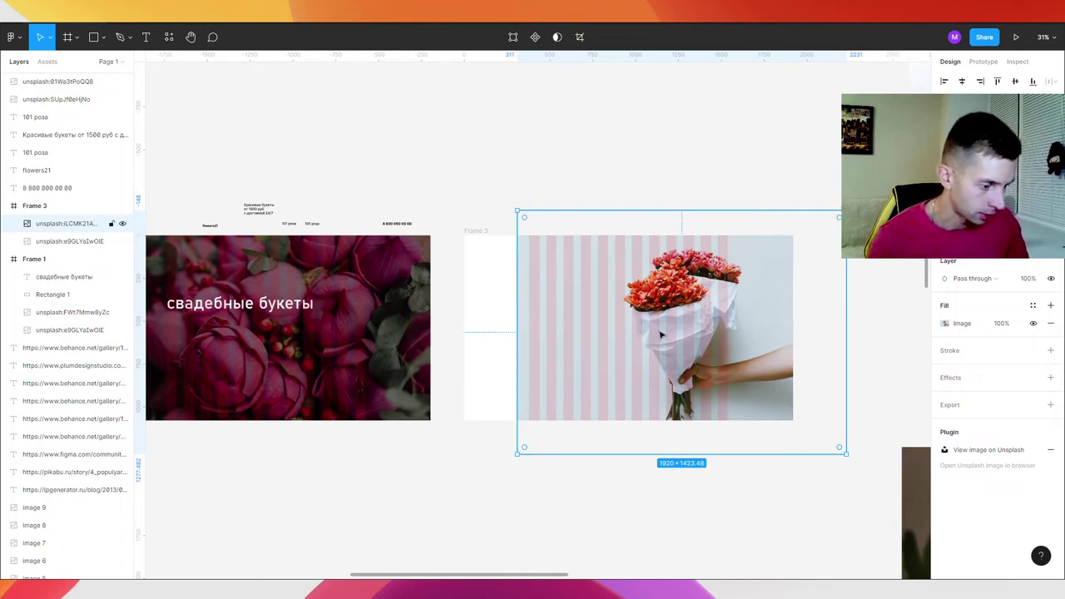
{"action": "key", "text": "ctrl+g"}
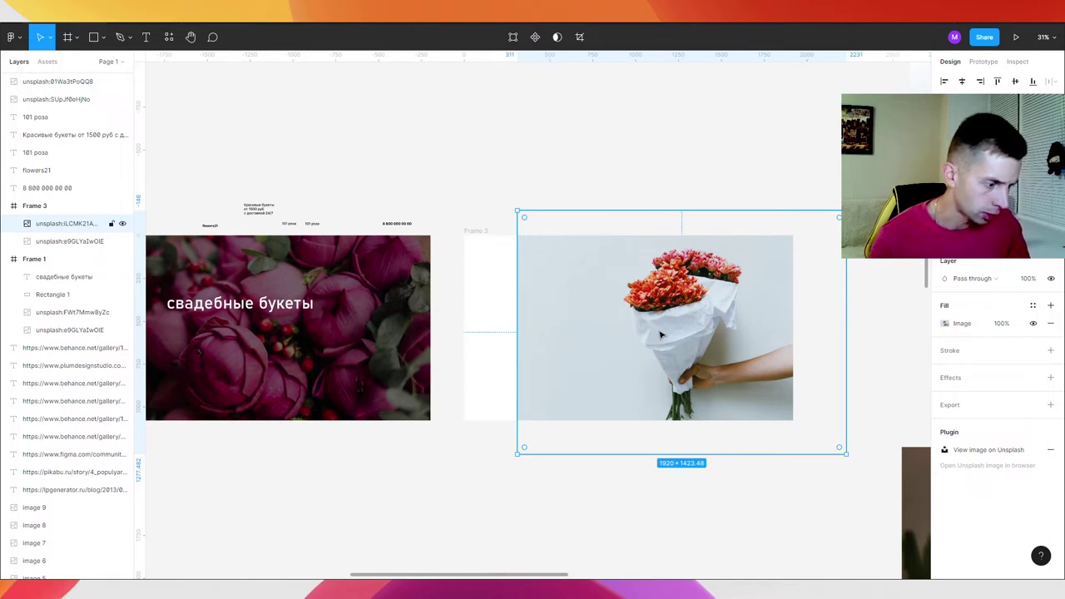
{"action": "key", "text": "ctrl+g"}
{"action": "key", "text": "ctrl+g"}
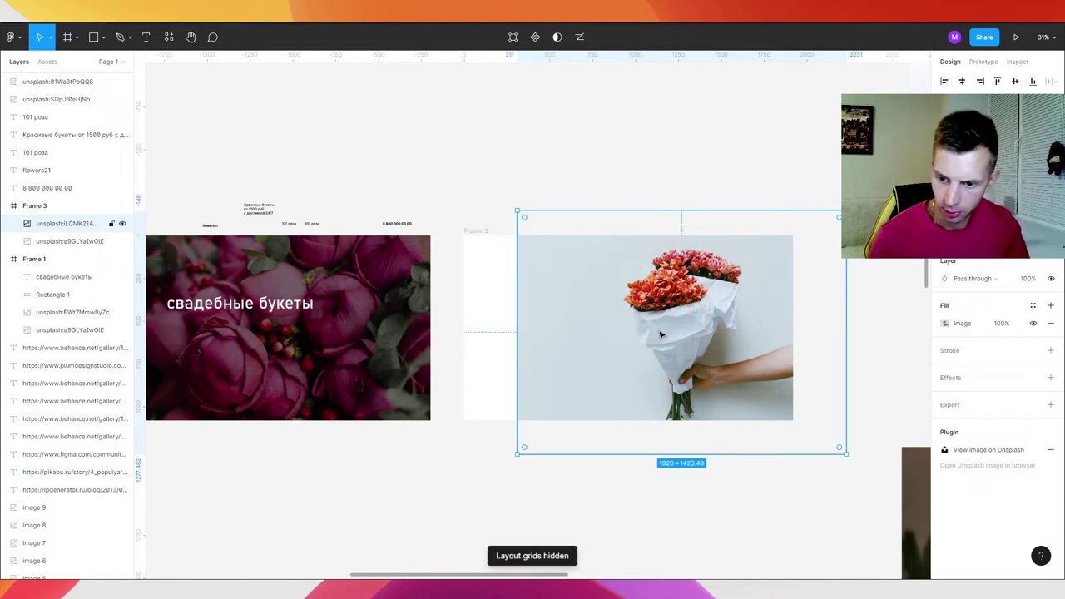
{"action": "key", "text": "ctrl+g"}
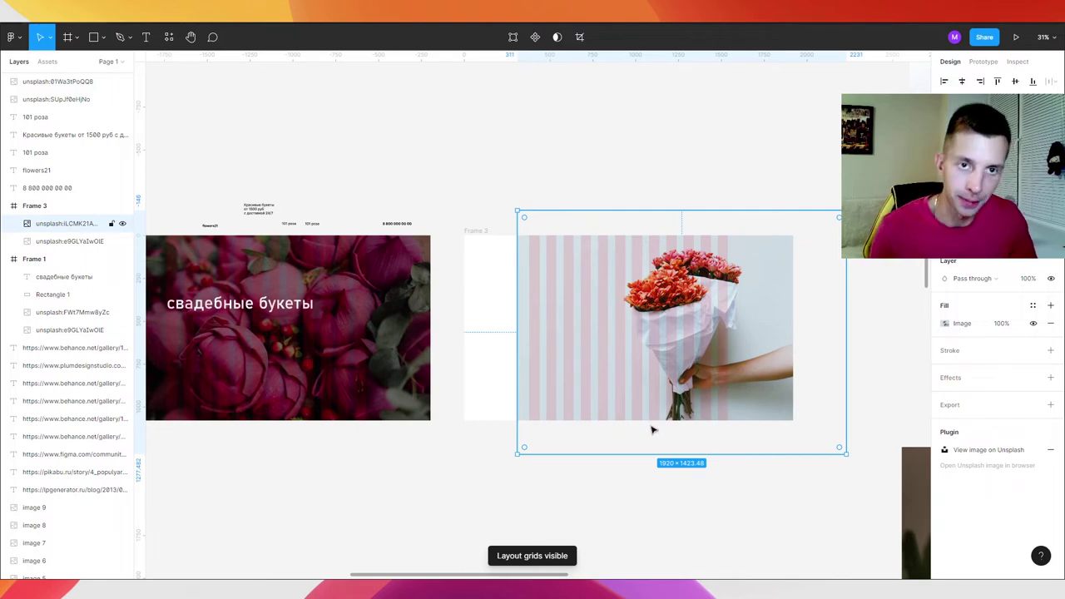
{"action": "scroll", "coordinate": [714, 360], "scroll_direction": "up", "scroll_amount": 5, "text": "ctrl"}
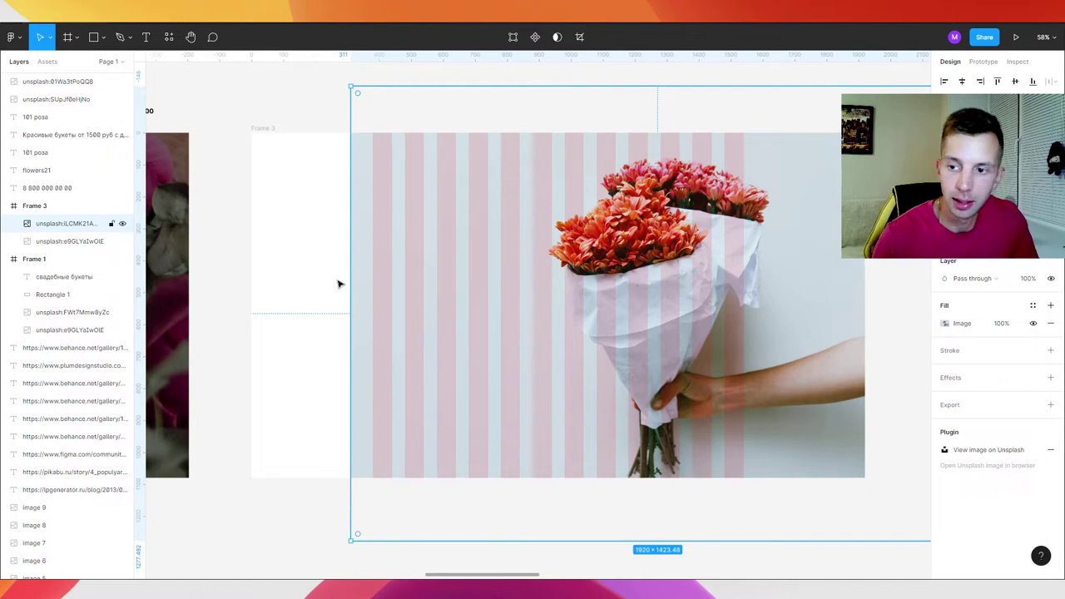
Draw a new frame, Frame 4, sized 1920 × 1080
{"action": "scroll", "coordinate": [331, 283], "scroll_direction": "down", "scroll_amount": 5}
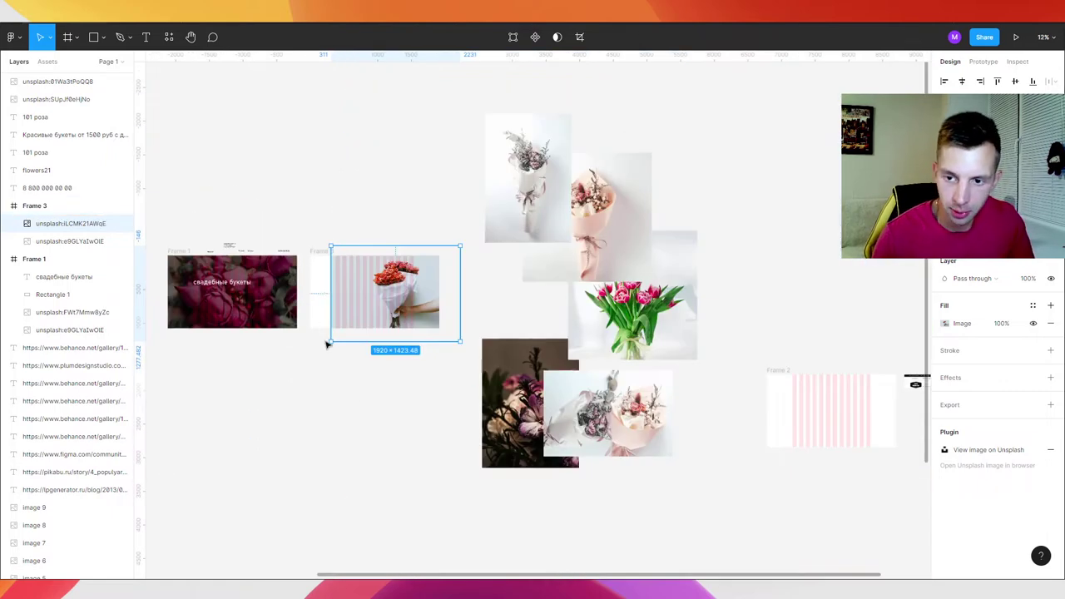
{"action": "left_click", "coordinate": [76, 37]}
{"action": "left_click", "coordinate": [78, 72]}
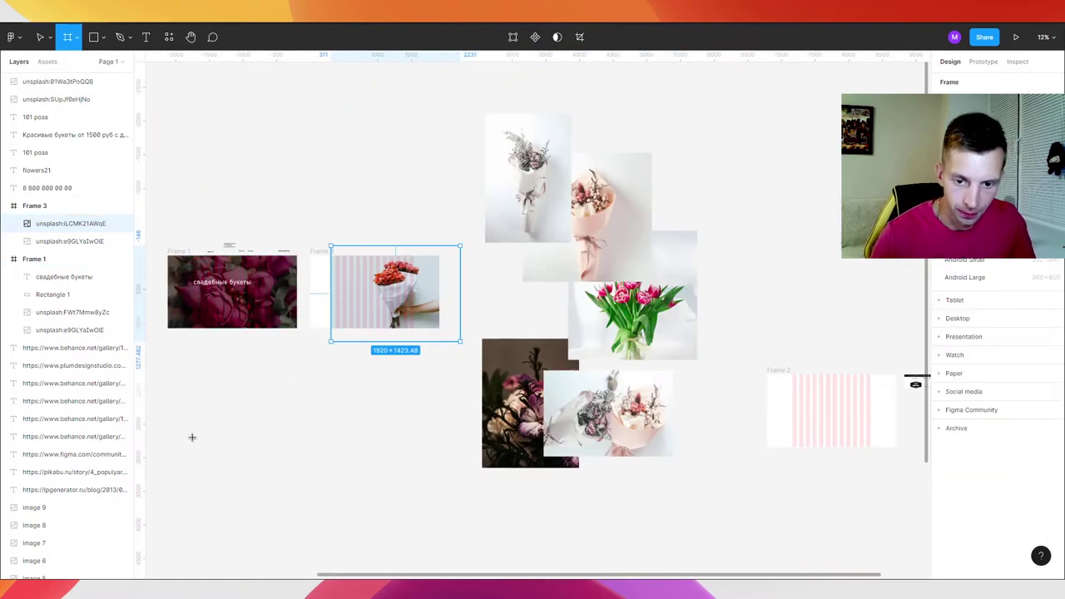
{"action": "left_click_drag", "start_coordinate": [175, 412], "coordinate": [330, 490]}
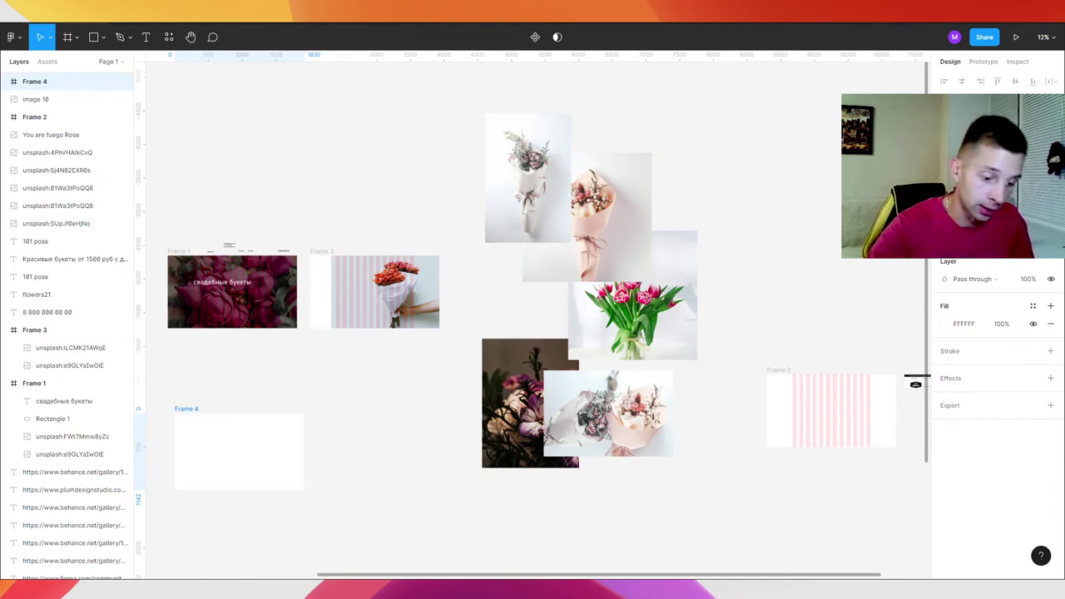
{"action": "type", "text": "1920"}
{"action": "key", "text": "Return"}
{"action": "type", "text": "1080"}
{"action": "key", "text": "Return"}
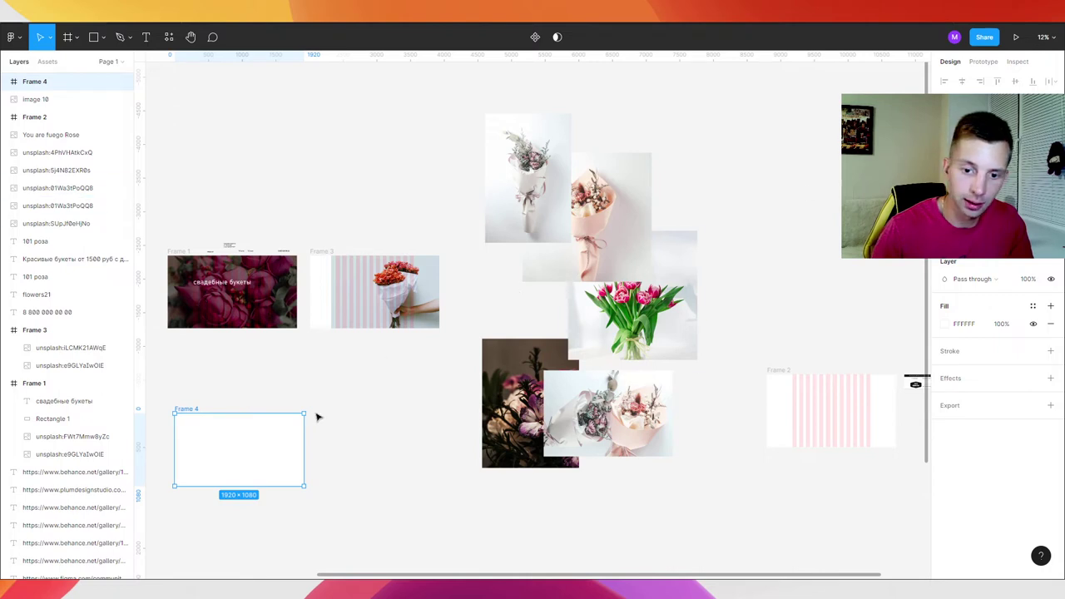
Place Frame 4 beneath Frame 3 and add a layout grid to it
{"action": "left_click_drag", "start_coordinate": [317, 417], "coordinate": [359, 411]}
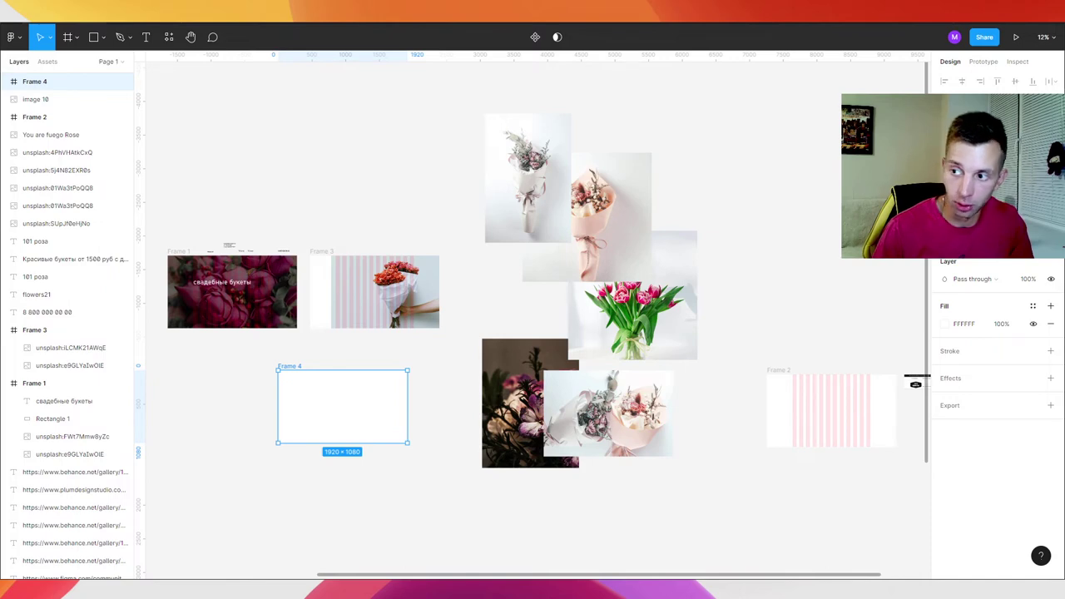
{"action": "left_click", "coordinate": [340, 459]}
{"action": "key", "text": "n"}
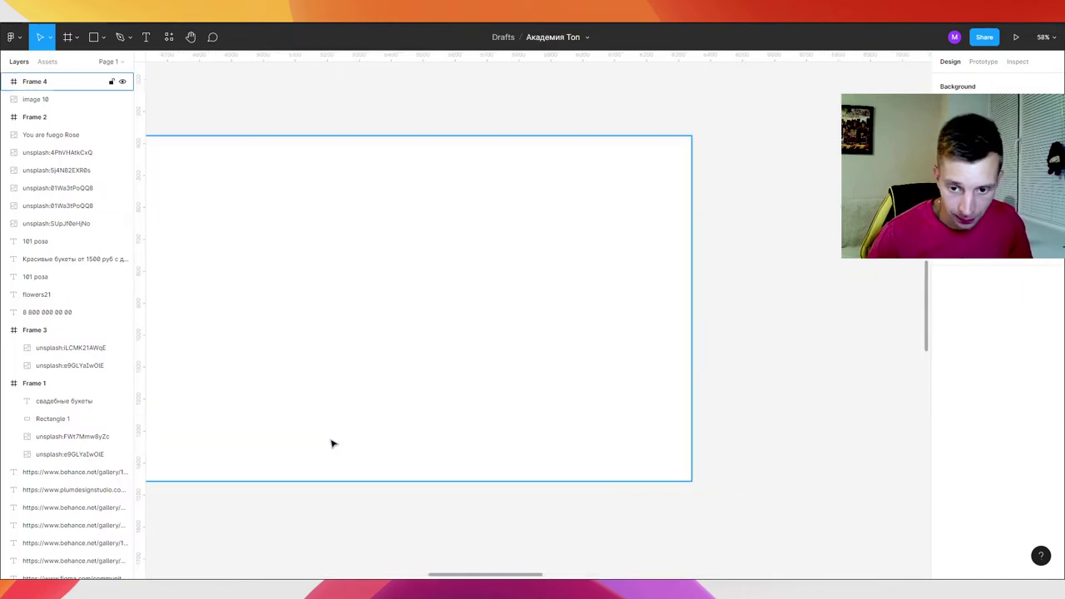
{"action": "scroll", "coordinate": [331, 444], "scroll_direction": "down", "scroll_amount": 2, "text": "ctrl"}
{"action": "scroll", "coordinate": [330, 447], "scroll_direction": "down", "scroll_amount": 1}
{"action": "scroll", "coordinate": [366, 450], "scroll_direction": "left", "scroll_amount": 1}
{"action": "left_click", "coordinate": [409, 326]}
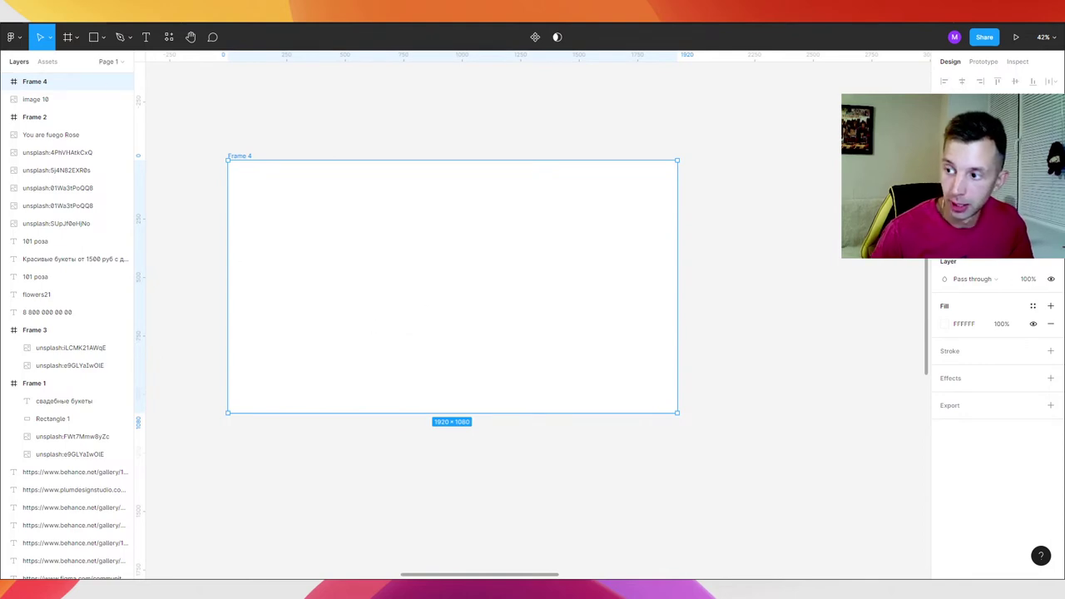
{"action": "left_click", "coordinate": [1050, 243]}
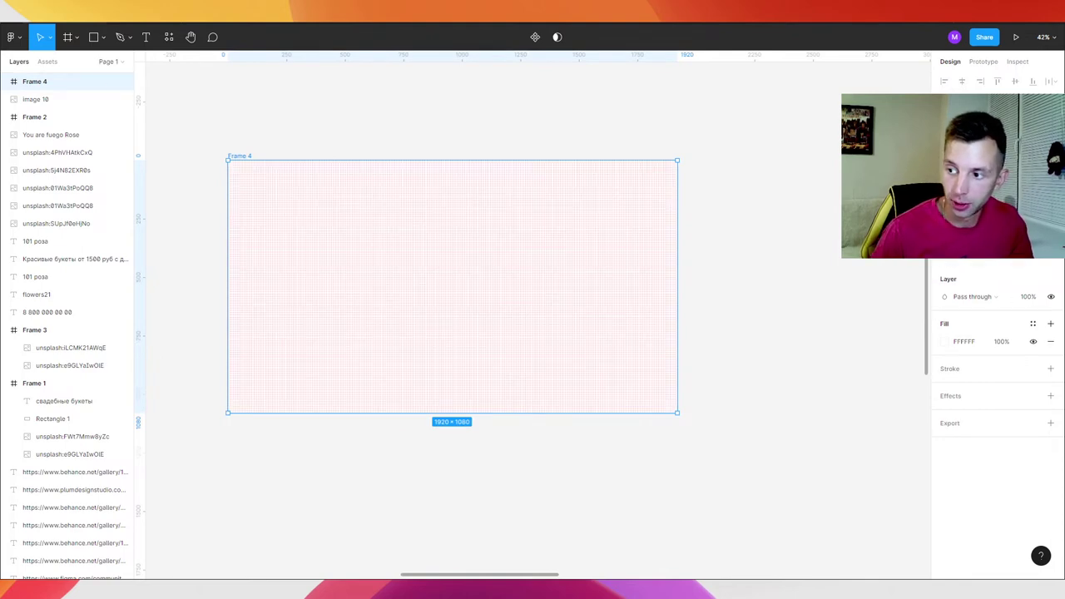
Switch Frame 4's layout grid type to Columns with a count of 6
{"action": "left_click", "coordinate": [945, 261]}
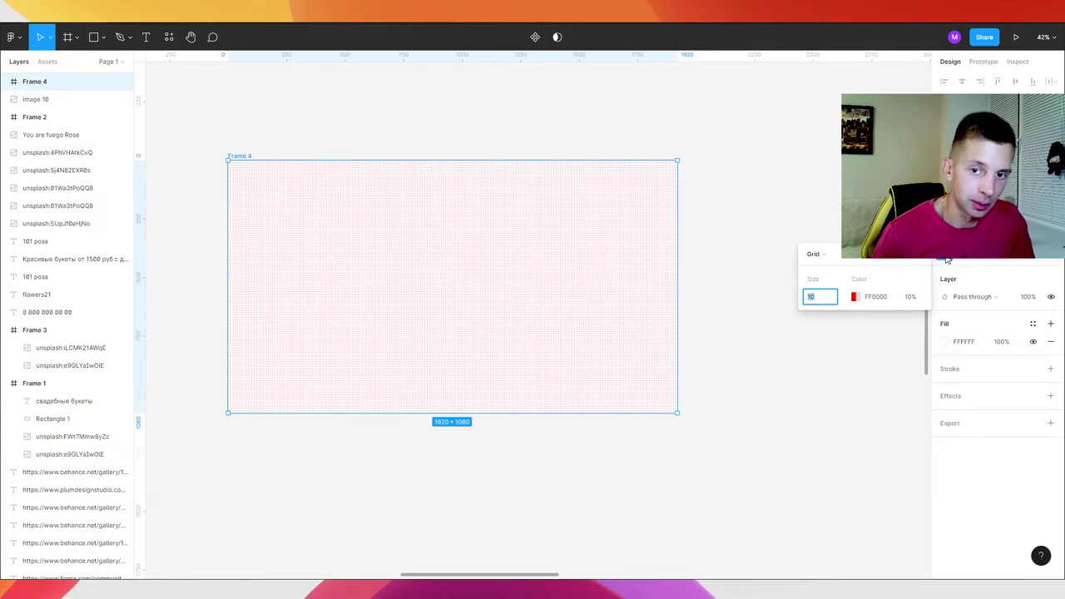
{"action": "left_click", "coordinate": [947, 261]}
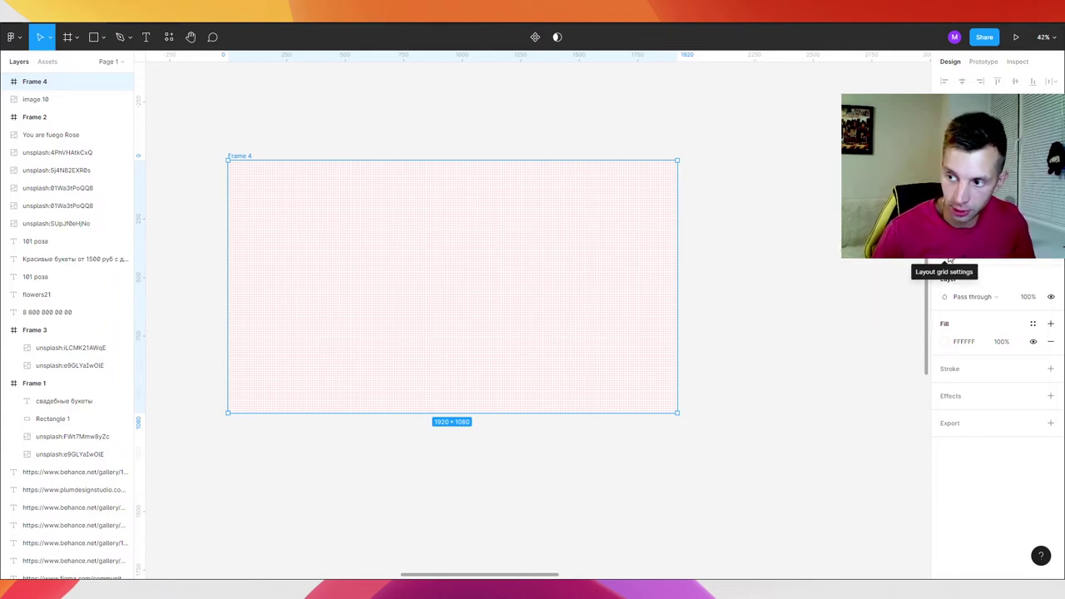
{"action": "left_click", "coordinate": [949, 261]}
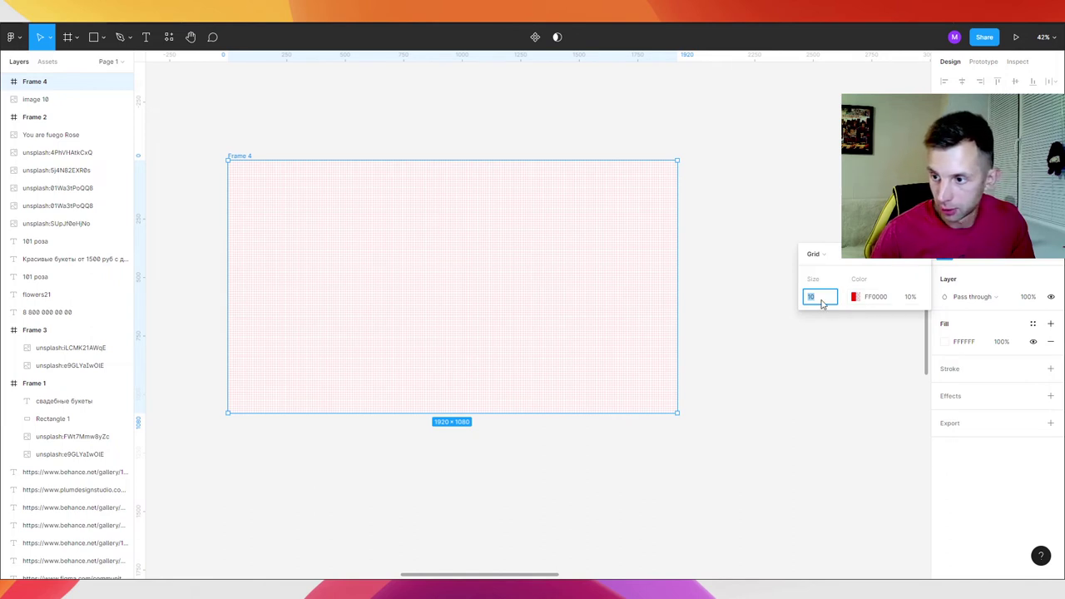
{"action": "key", "text": "Return"}
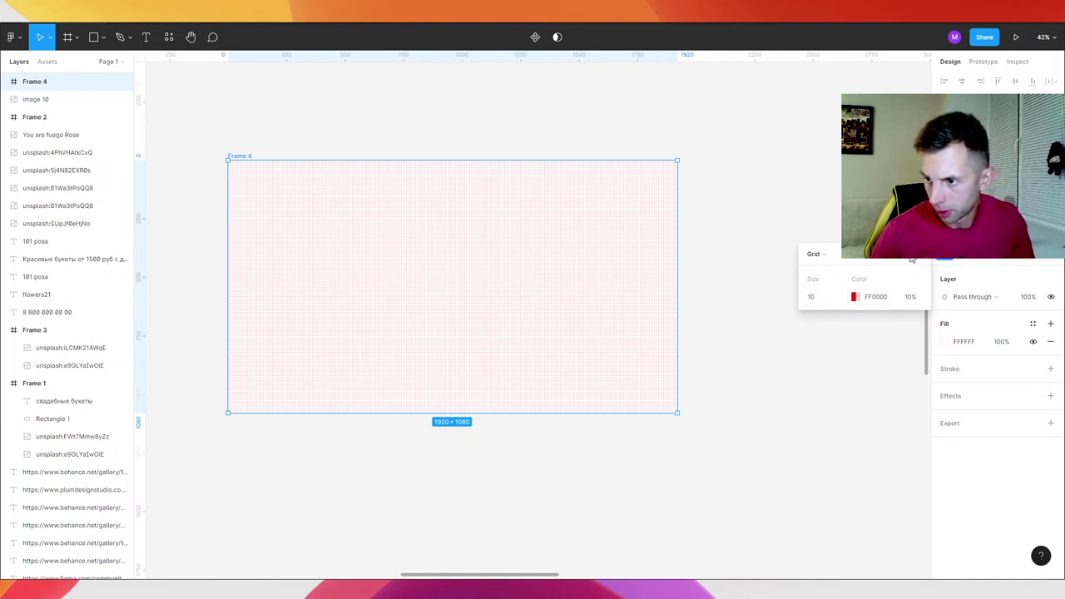
{"action": "left_click", "coordinate": [821, 299]}
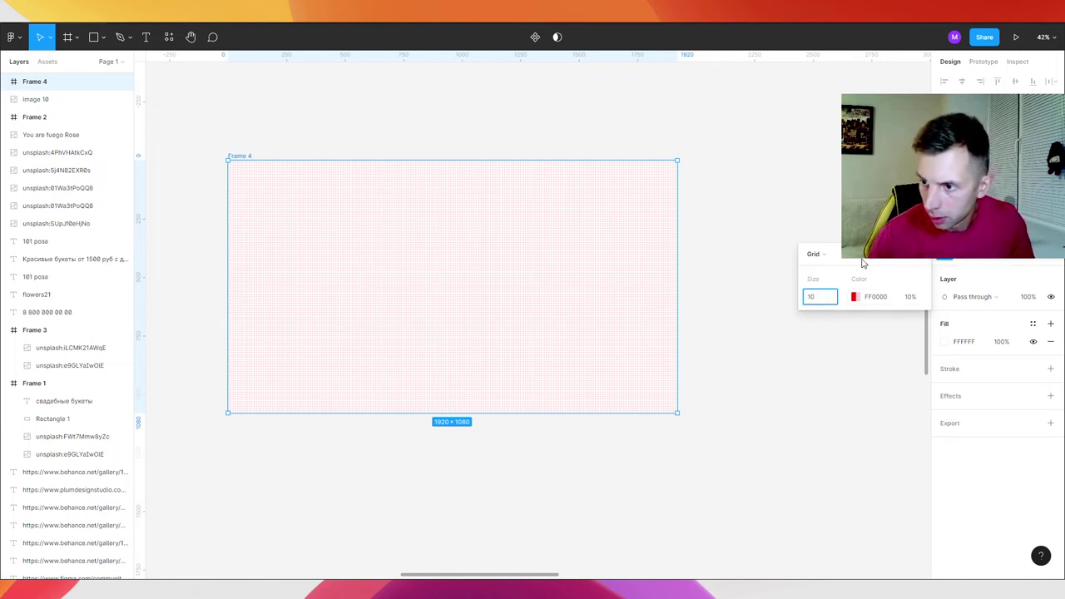
{"action": "left_click", "coordinate": [816, 254]}
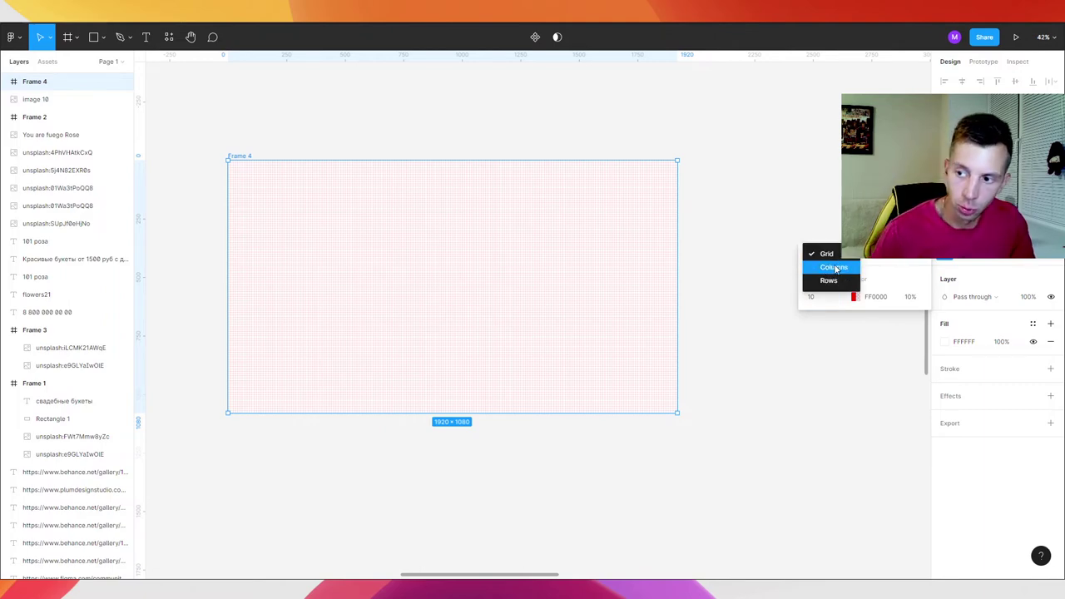
{"action": "left_click", "coordinate": [833, 259]}
{"action": "left_click", "coordinate": [827, 255]}
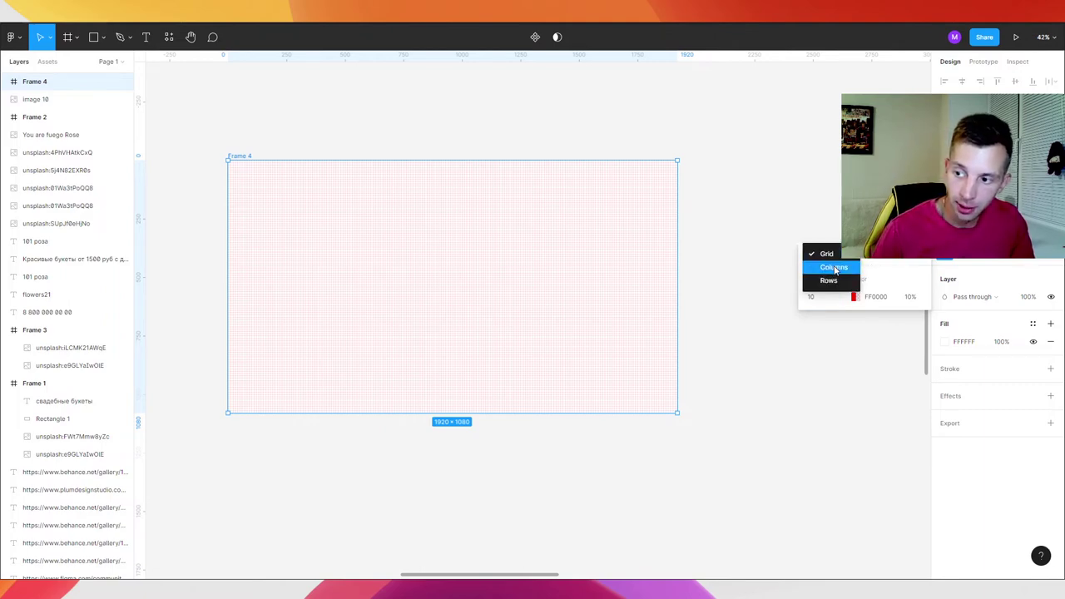
{"action": "left_click", "coordinate": [836, 270]}
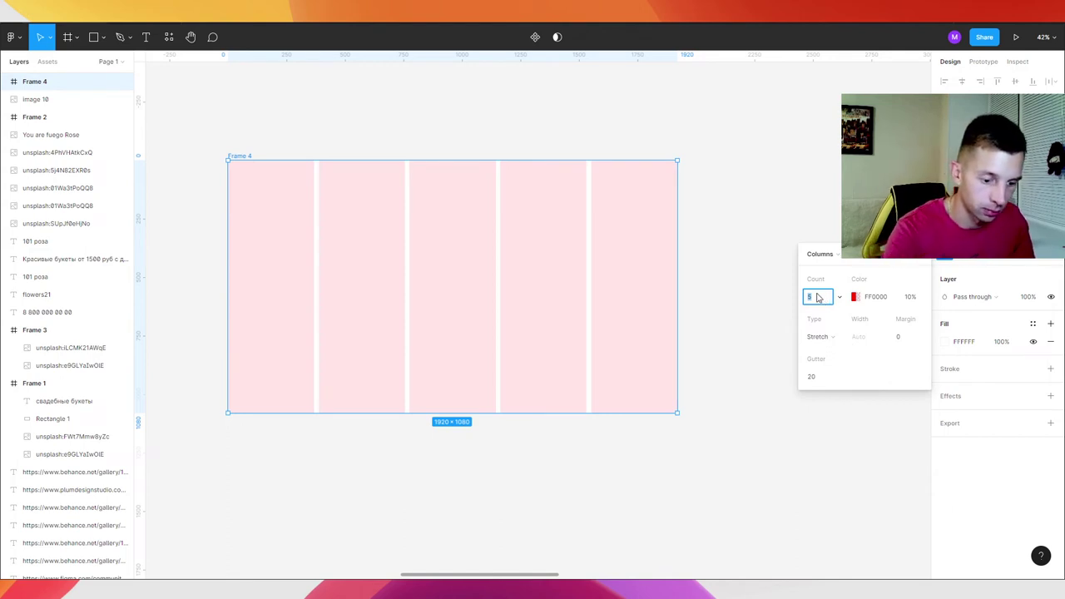
{"action": "type", "text": "6"}
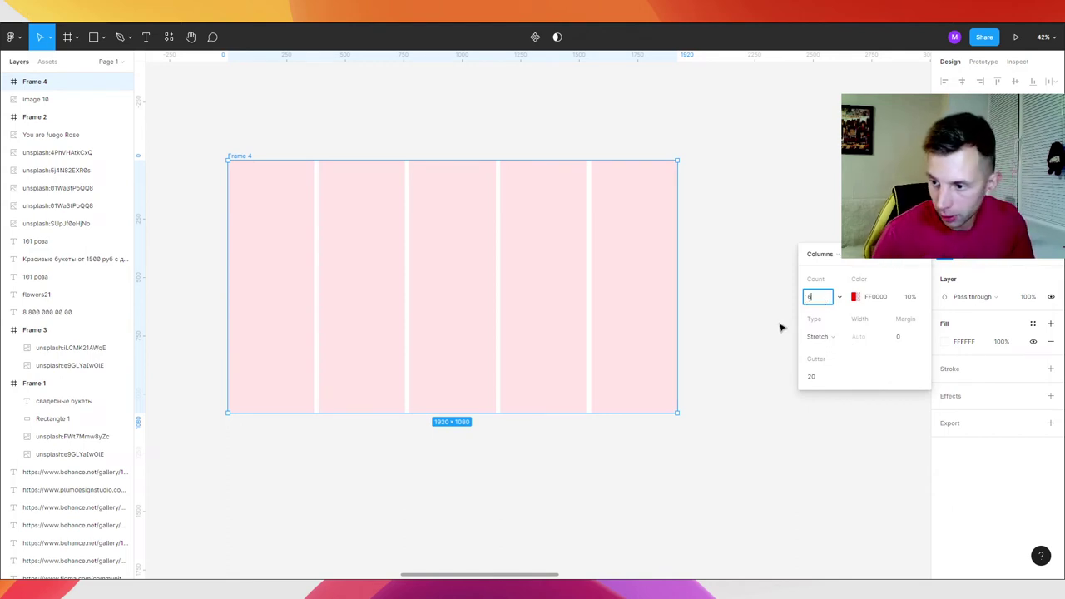
{"action": "left_click", "coordinate": [908, 337]}
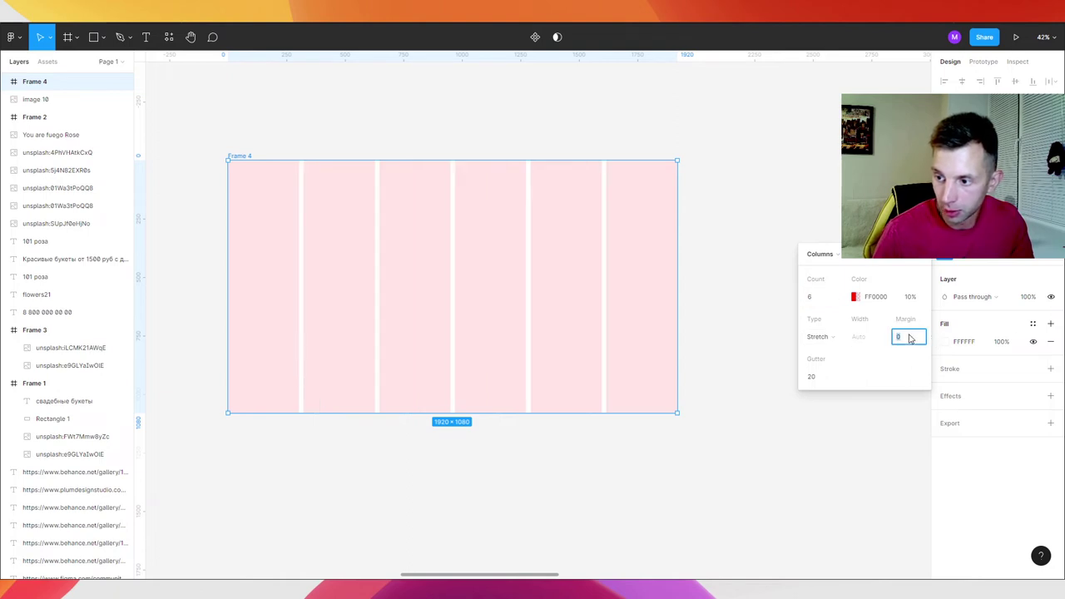
Set the column grid's gutter to 40 and side margin to 120
{"action": "left_click", "coordinate": [822, 378]}
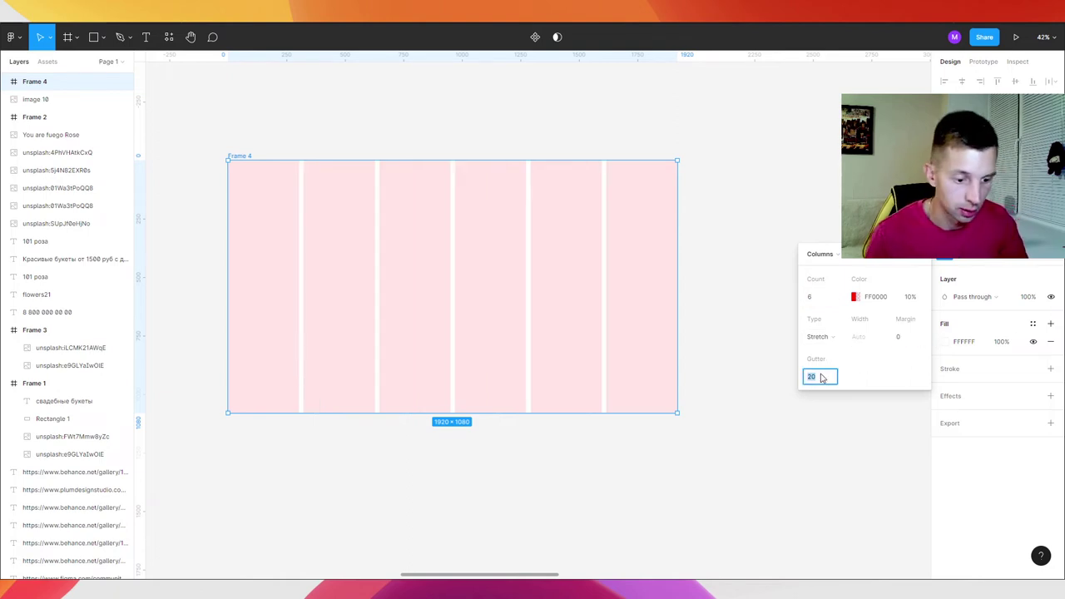
{"action": "type", "text": "40"}
{"action": "key", "text": "Return"}
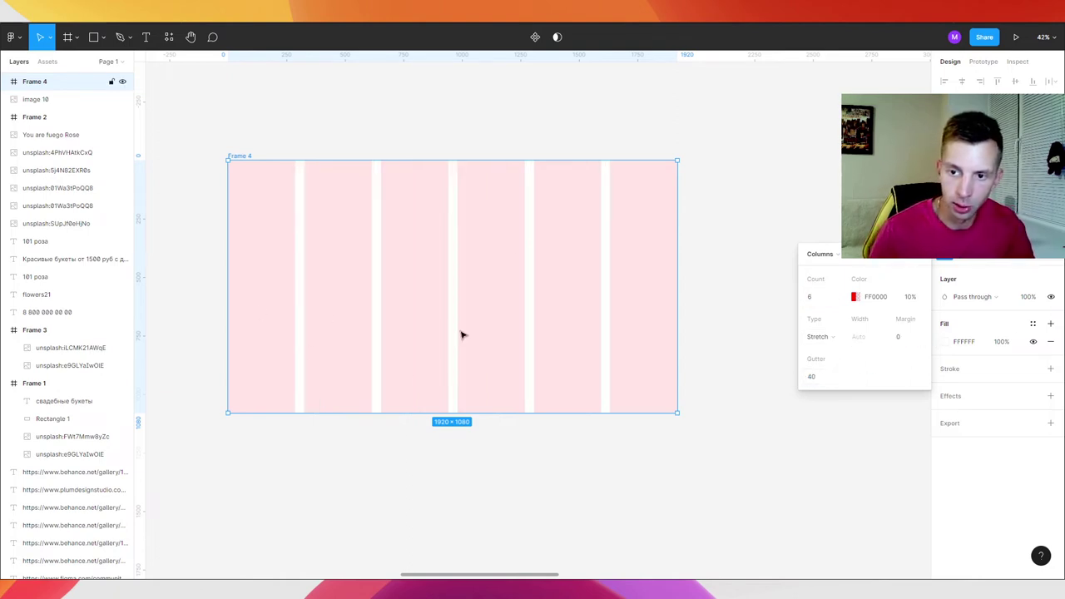
{"action": "left_click", "coordinate": [916, 337]}
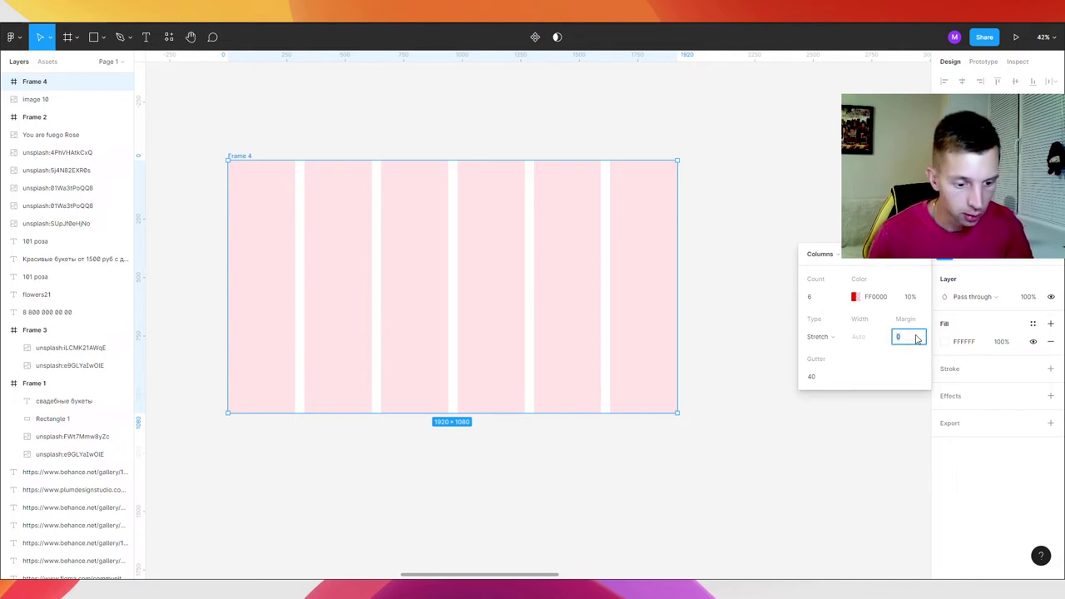
{"action": "type", "text": "100"}
{"action": "key", "text": "Return"}
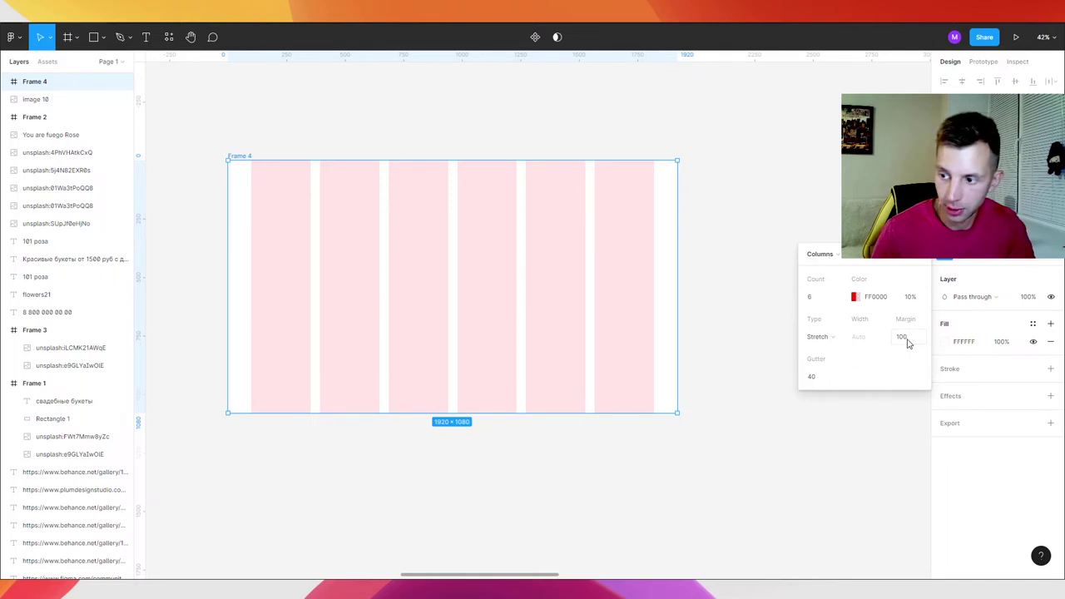
{"action": "left_click", "coordinate": [907, 340]}
{"action": "type", "text": "20"}
{"action": "key", "text": "Return"}
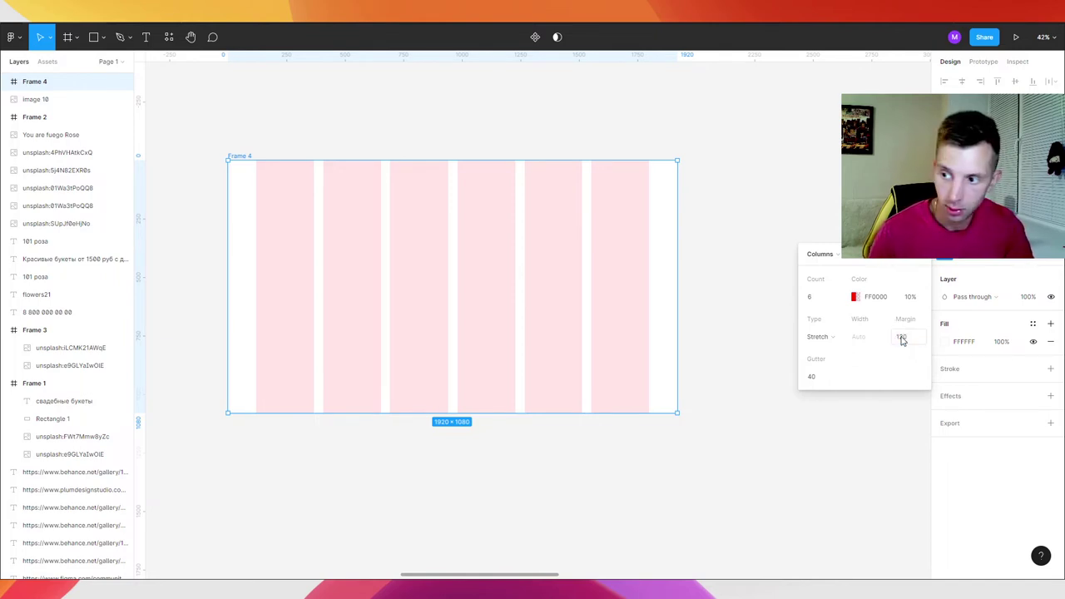
Draw a grey rectangle in Frame 4, make it 1200 wide and centre it horizontally
{"action": "left_click", "coordinate": [102, 37]}
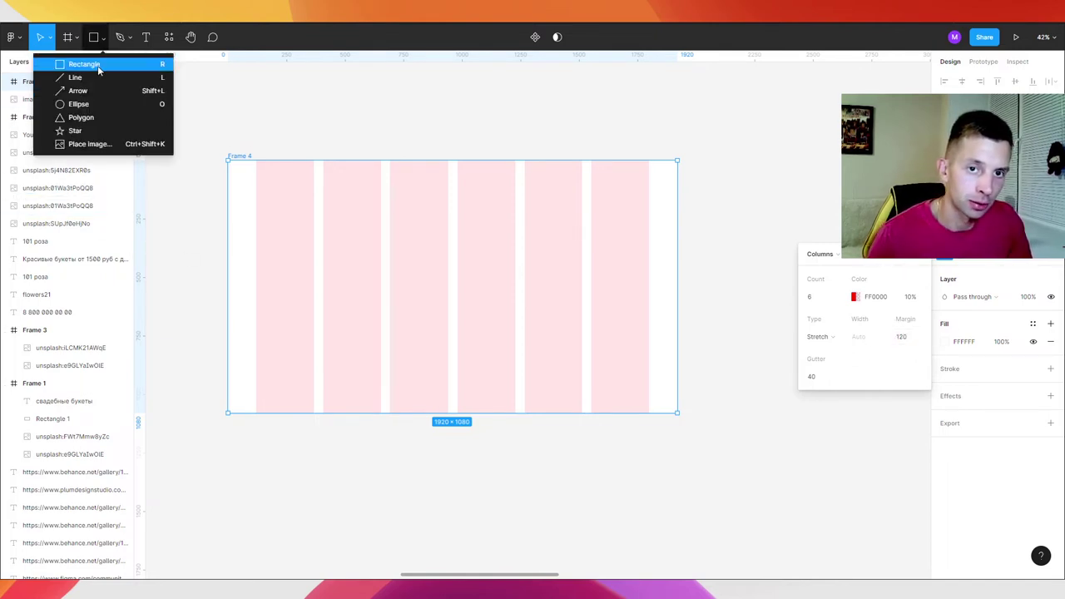
{"action": "left_click", "coordinate": [73, 64]}
{"action": "left_click_drag", "start_coordinate": [264, 221], "coordinate": [650, 333]}
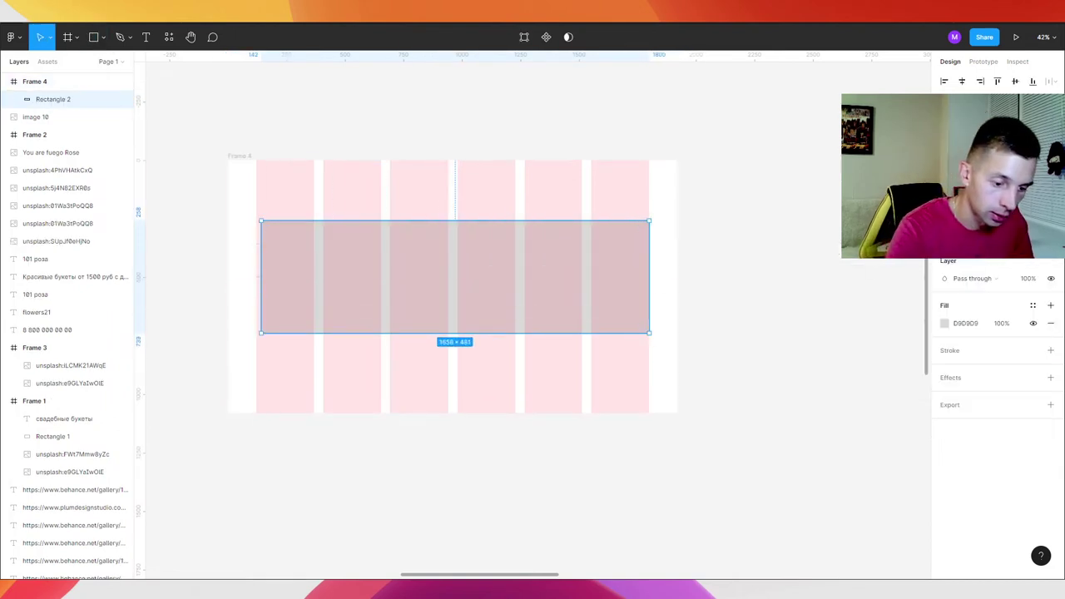
{"action": "type", "text": "1200"}
{"action": "key", "text": "Return"}
{"action": "left_click", "coordinate": [962, 82]}
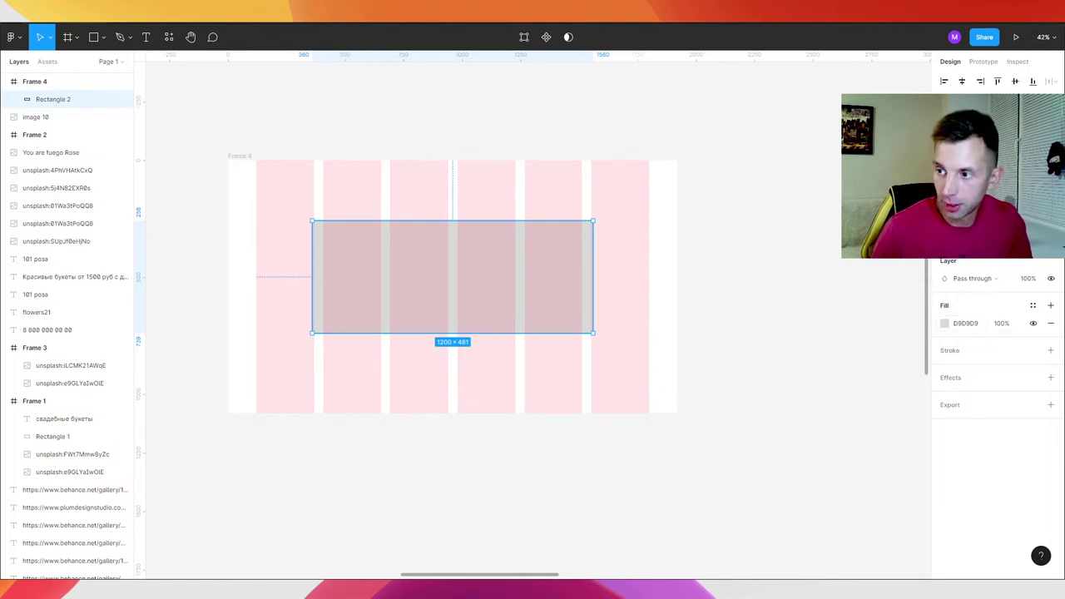
{"action": "left_click", "coordinate": [238, 158]}
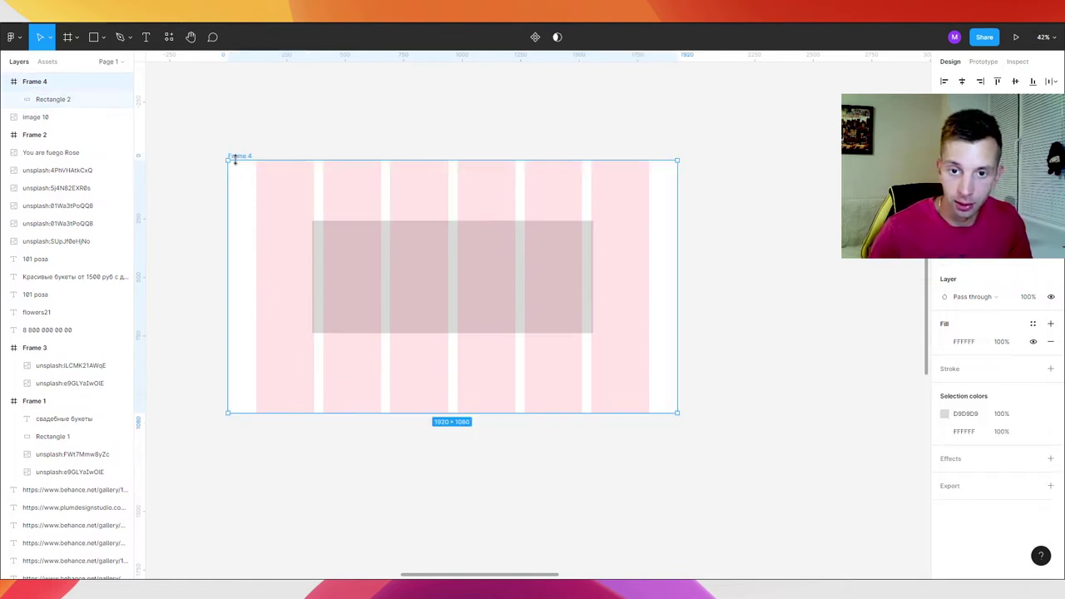
Try Frame 4 grid margins of 150 and 300, settling on 350, with a gutter of 100
{"action": "left_click", "coordinate": [944, 260]}
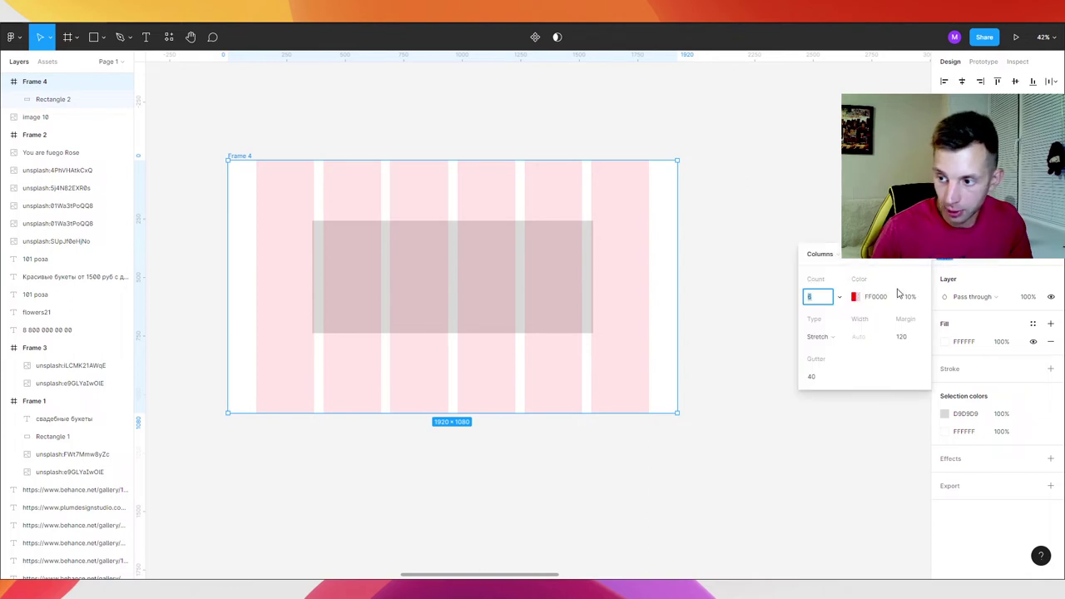
{"action": "left_click", "coordinate": [902, 337]}
{"action": "type", "text": "150"}
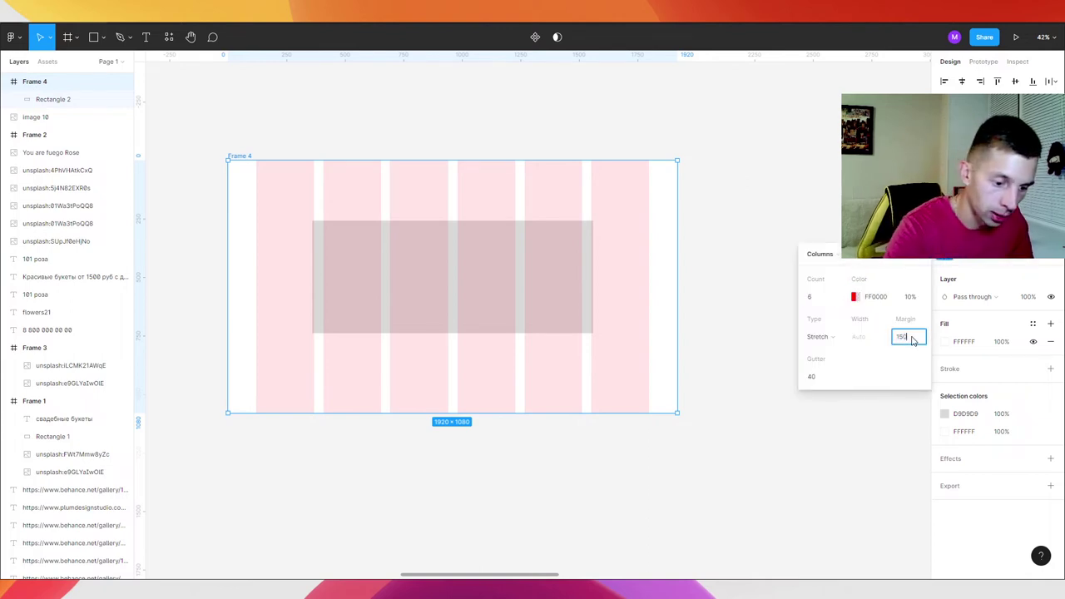
{"action": "key", "text": "Return"}
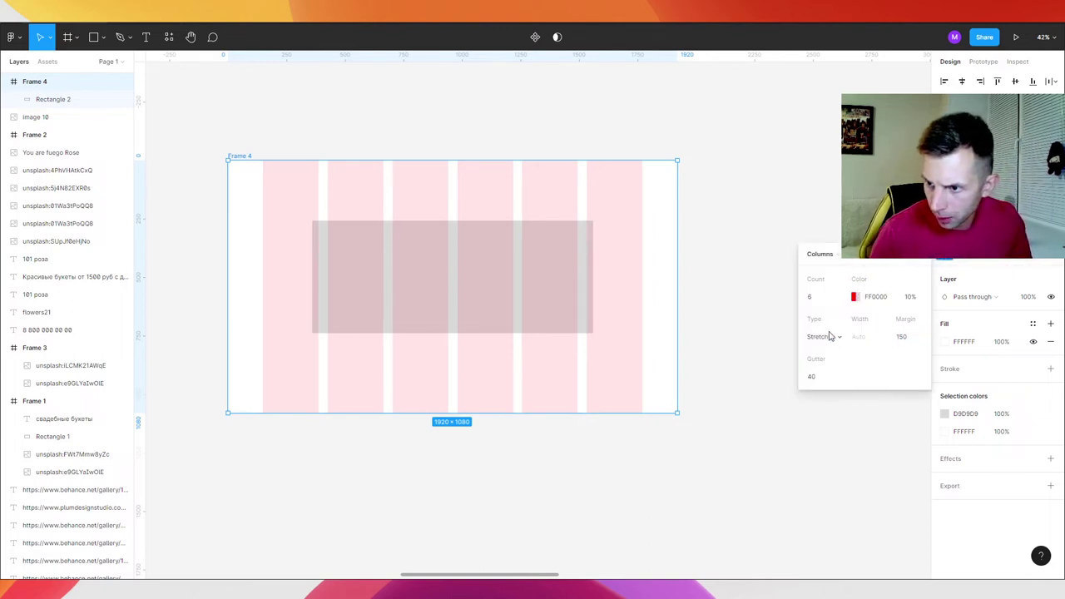
{"action": "left_click", "coordinate": [823, 380]}
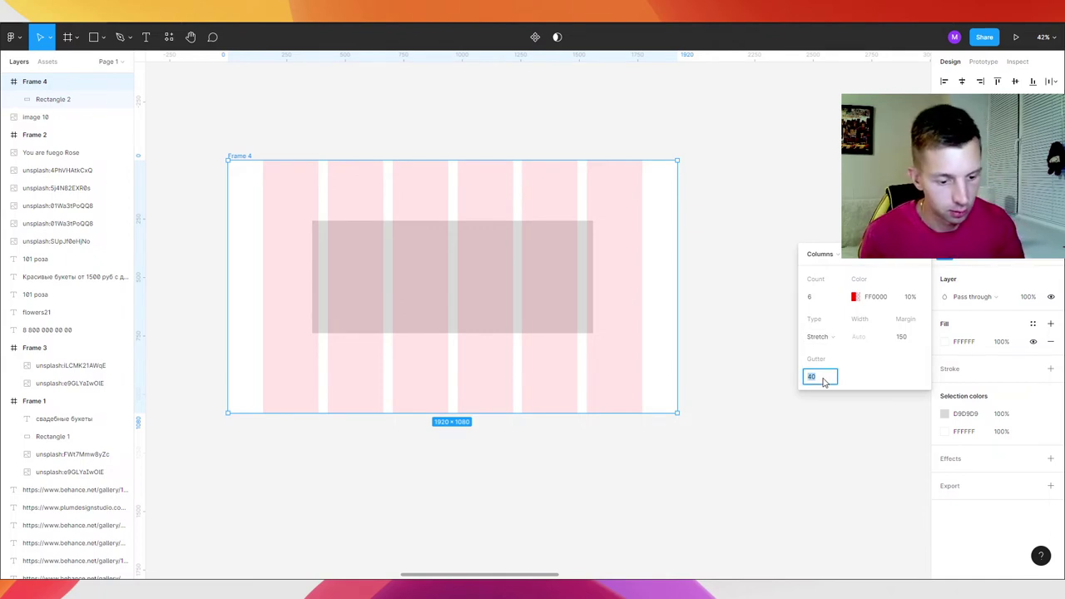
{"action": "key", "text": "Return"}
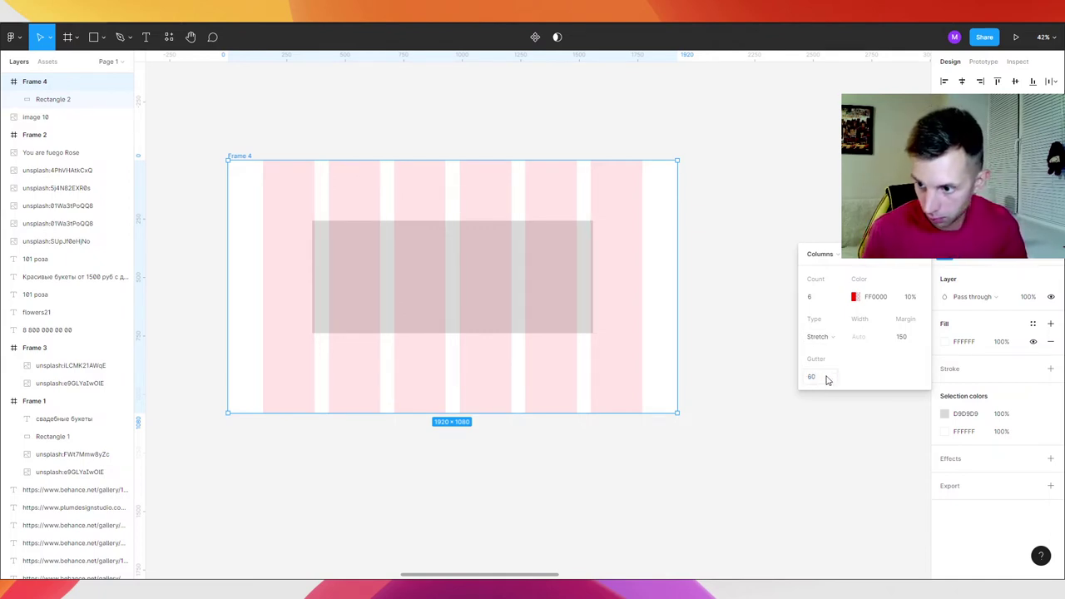
{"action": "left_click", "coordinate": [828, 381]}
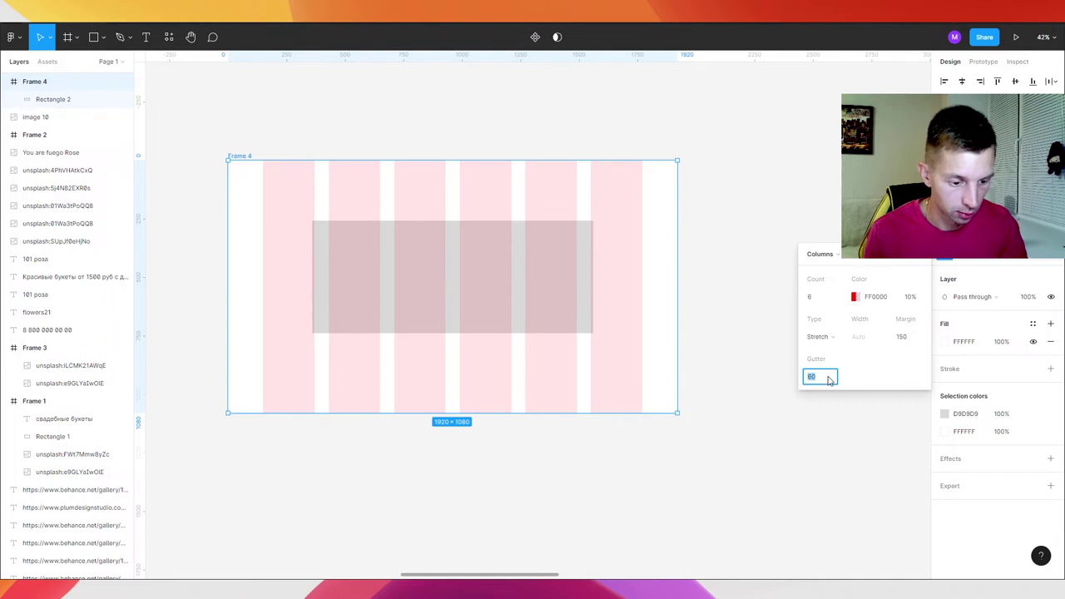
{"action": "type", "text": "100"}
{"action": "key", "text": "Return"}
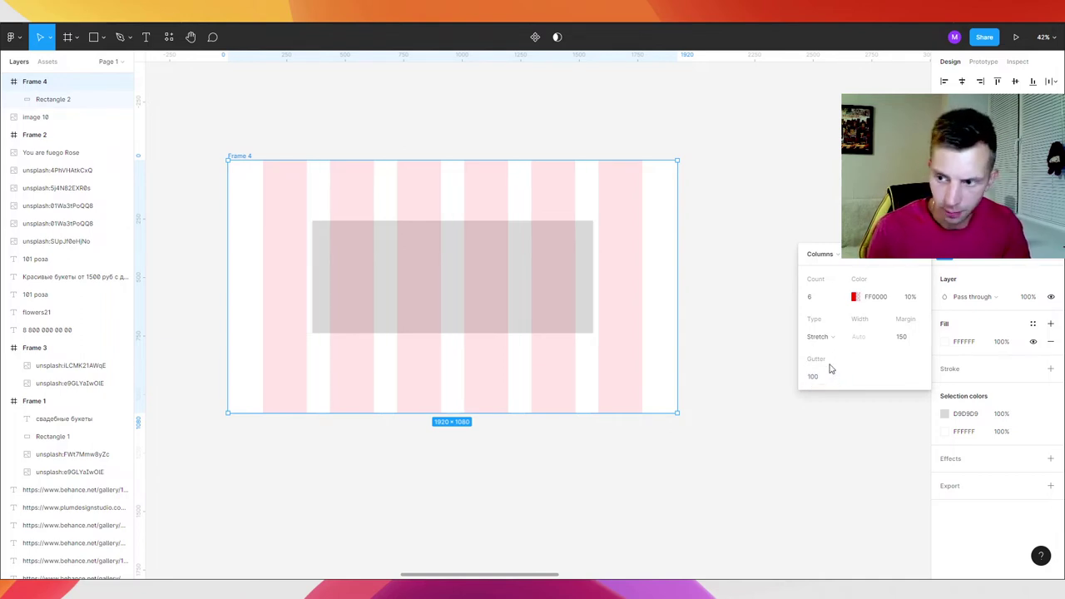
{"action": "left_click", "coordinate": [915, 339]}
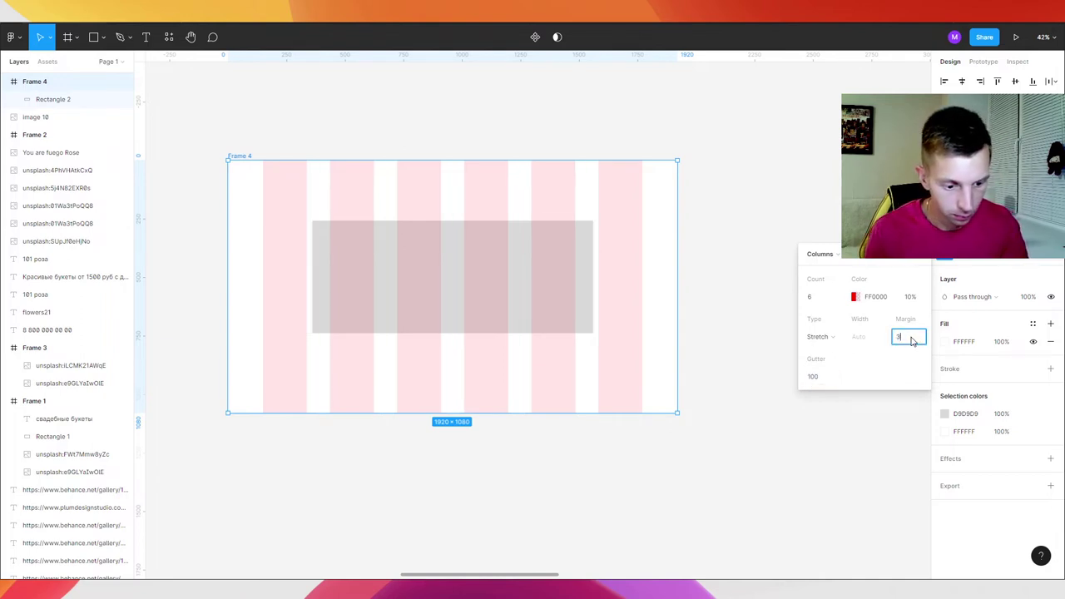
{"action": "type", "text": "00"}
{"action": "key", "text": "Return"}
{"action": "left_click", "coordinate": [915, 343]}
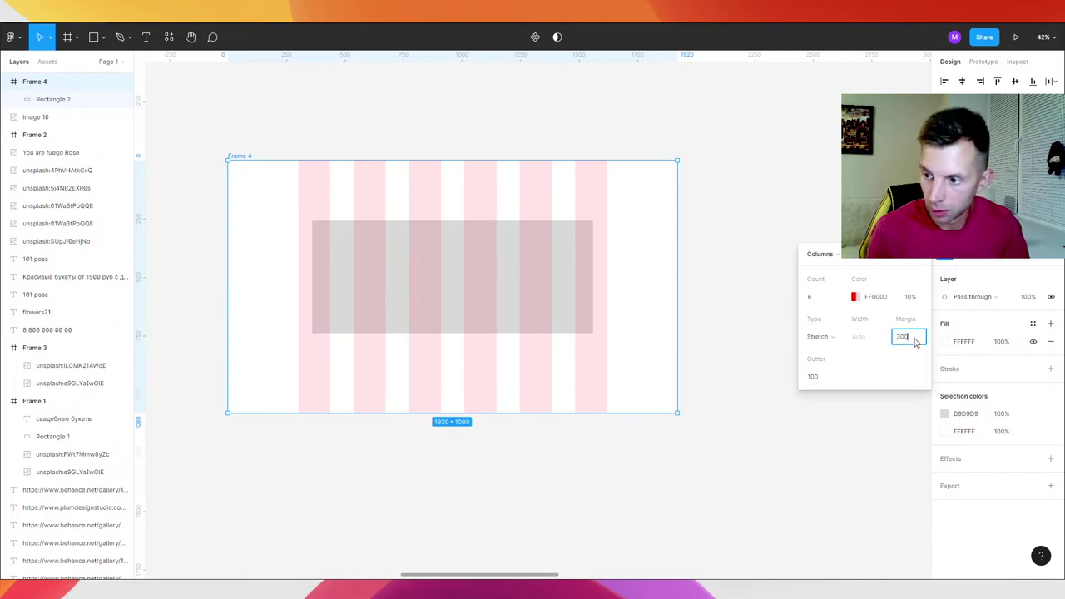
{"action": "key", "text": "Return"}
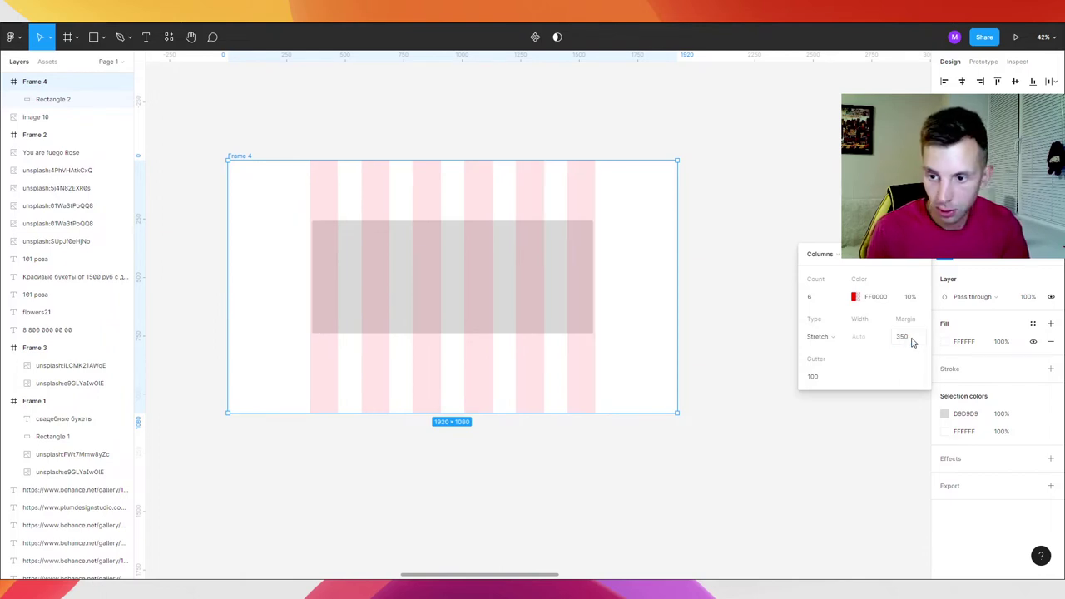
Try gutters of 80, 100 and 60, settle on 50, and check against Rectangle 2
{"action": "left_click", "coordinate": [827, 380]}
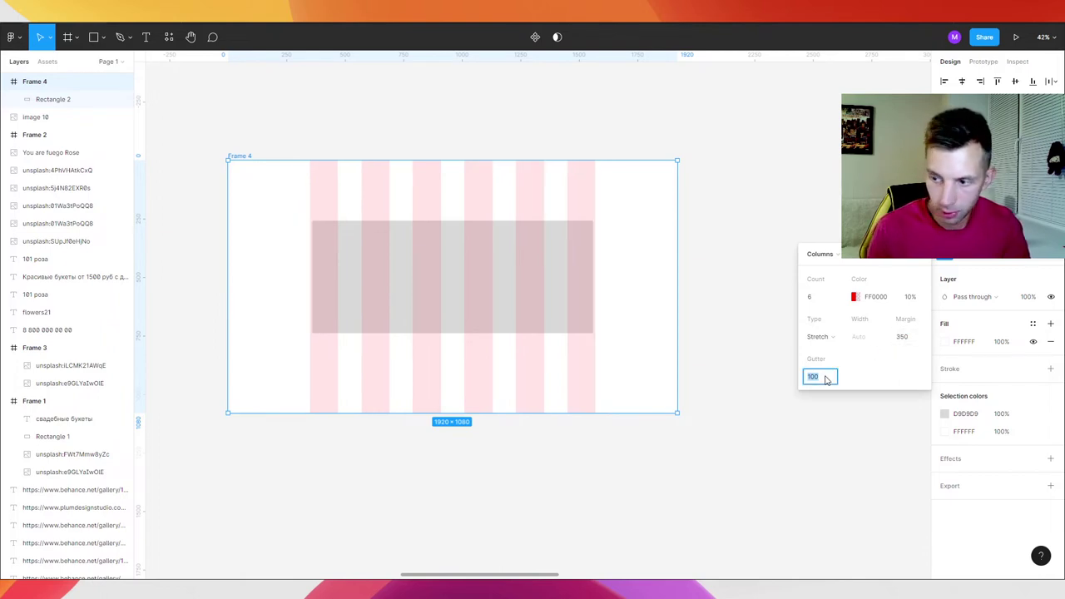
{"action": "type", "text": "80"}
{"action": "key", "text": "Return"}
{"action": "left_click", "coordinate": [826, 377]}
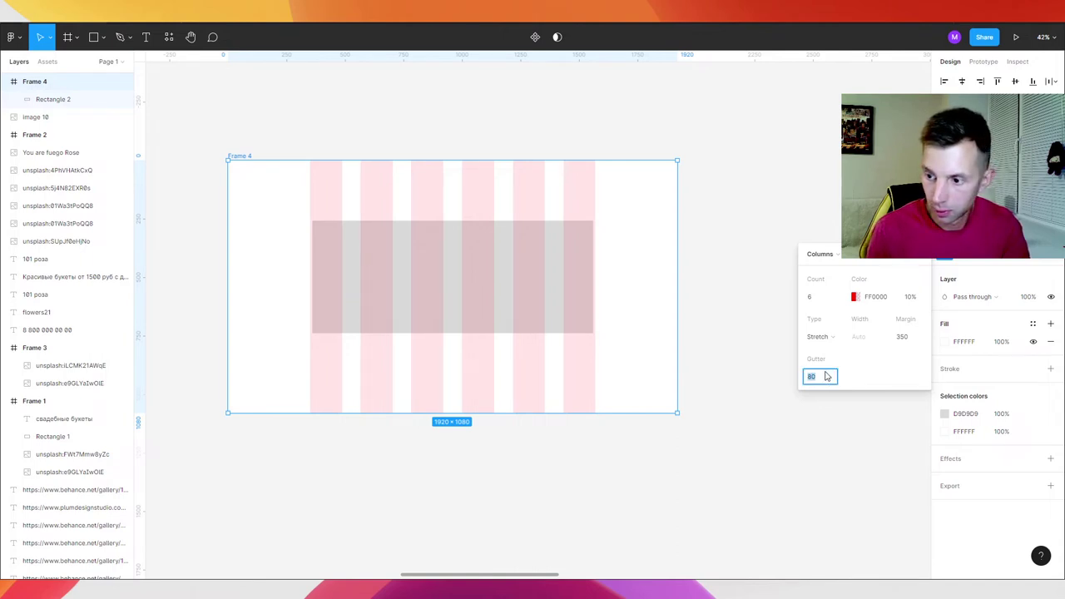
{"action": "key", "text": "Return"}
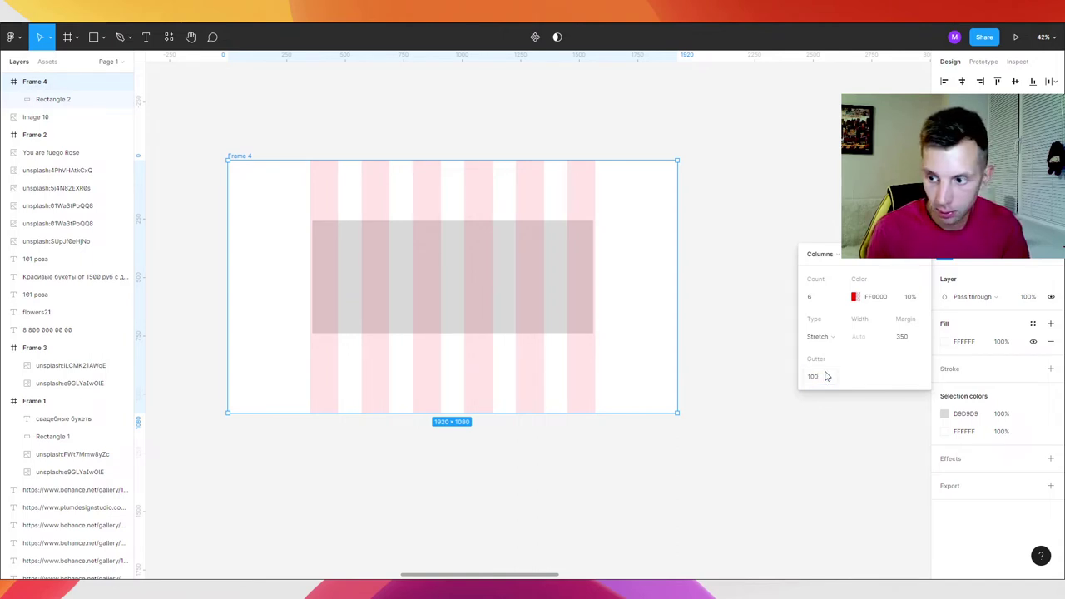
{"action": "left_click", "coordinate": [827, 376]}
{"action": "type", "text": "60"}
{"action": "key", "text": "Return"}
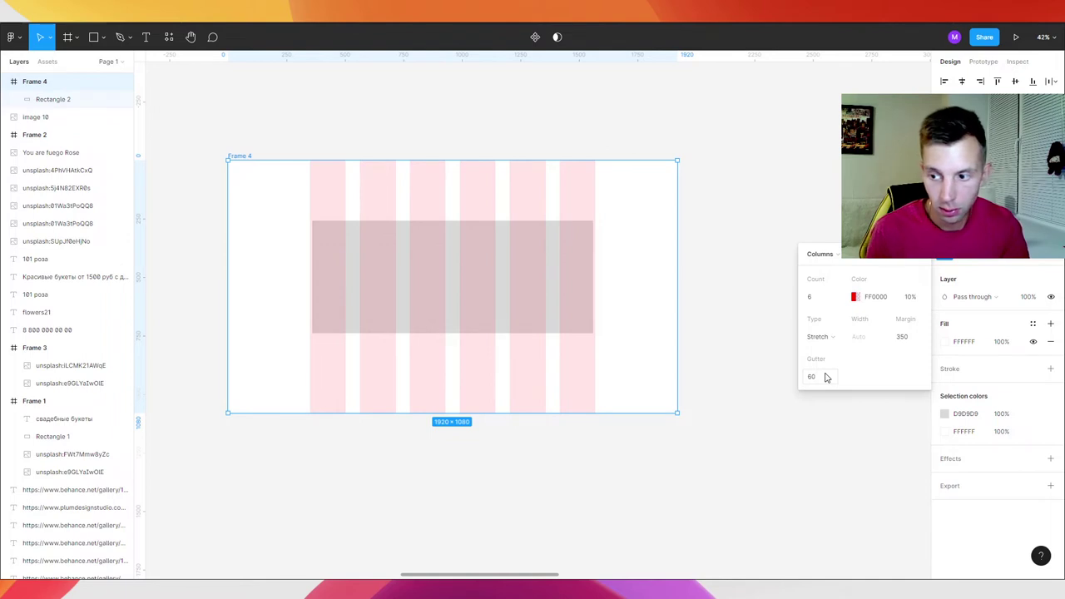
{"action": "left_click", "coordinate": [826, 377]}
{"action": "type", "text": "50"}
{"action": "key", "text": "Return"}
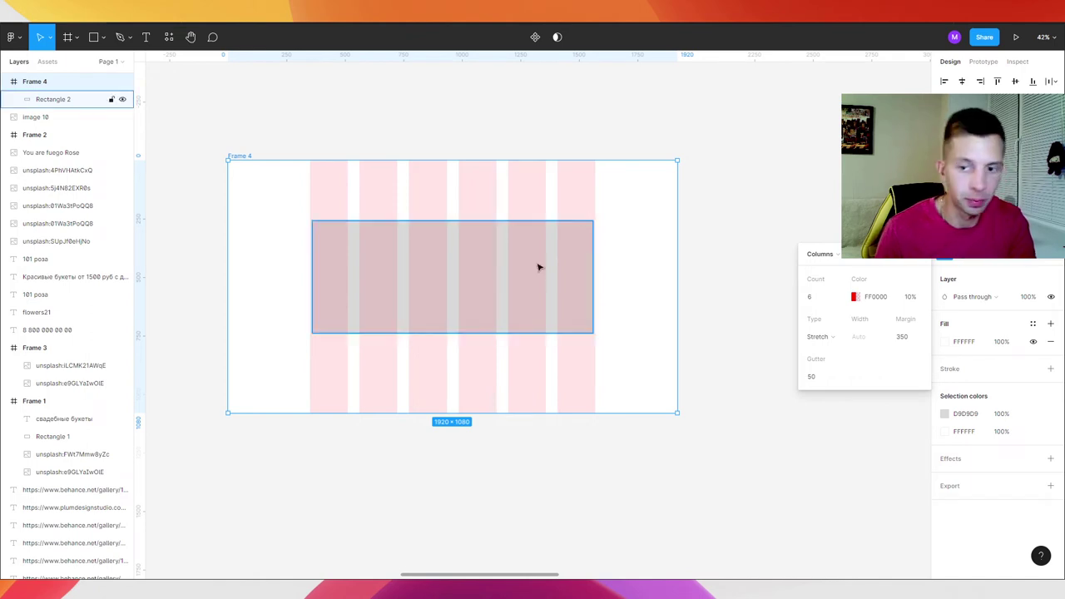
{"action": "left_click", "coordinate": [491, 294]}
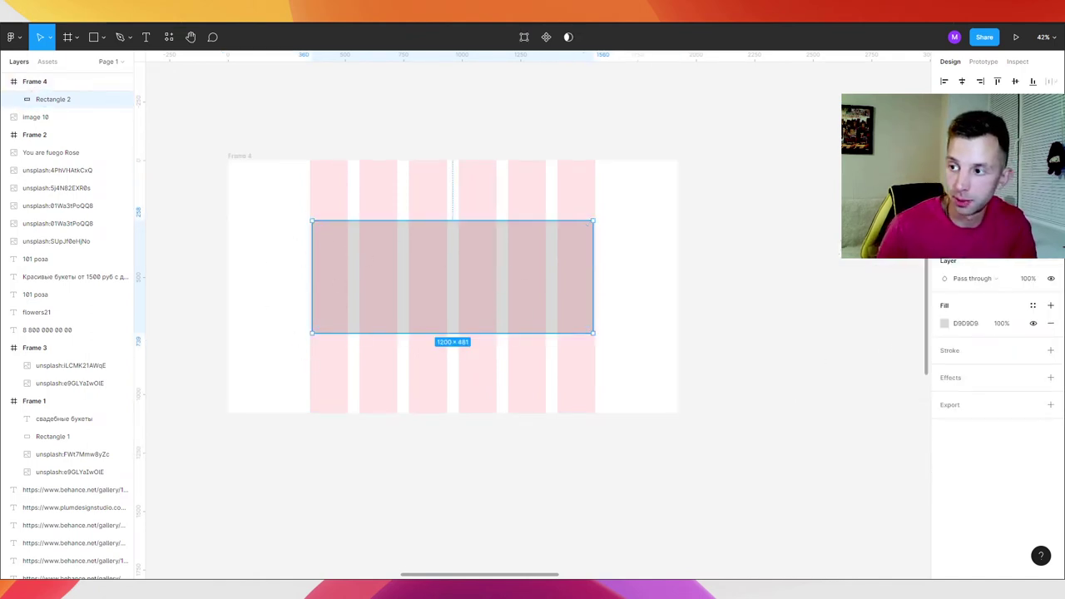
{"action": "left_click", "coordinate": [248, 157]}
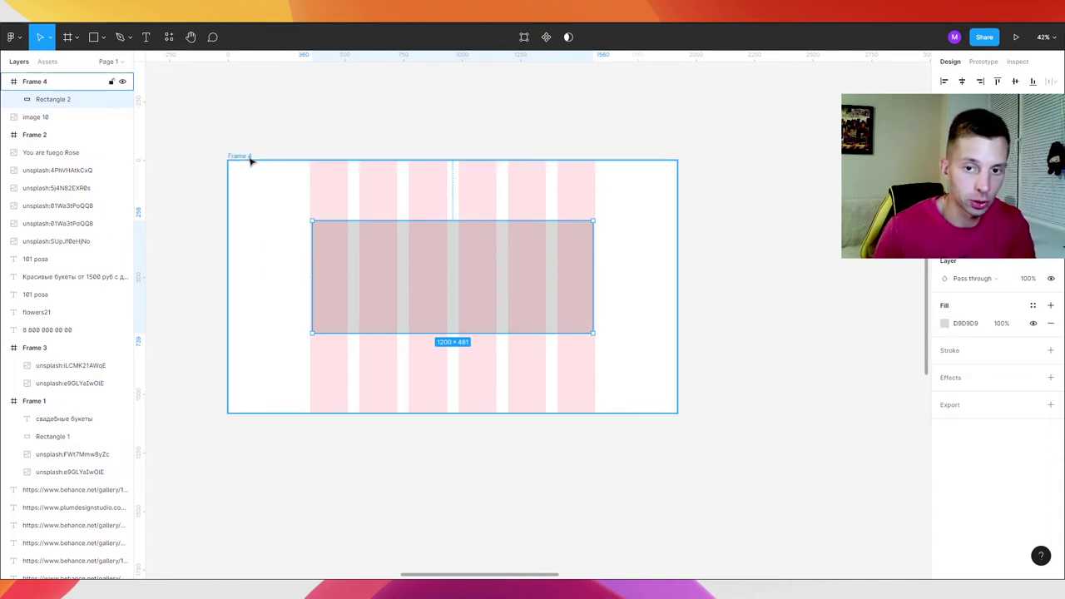
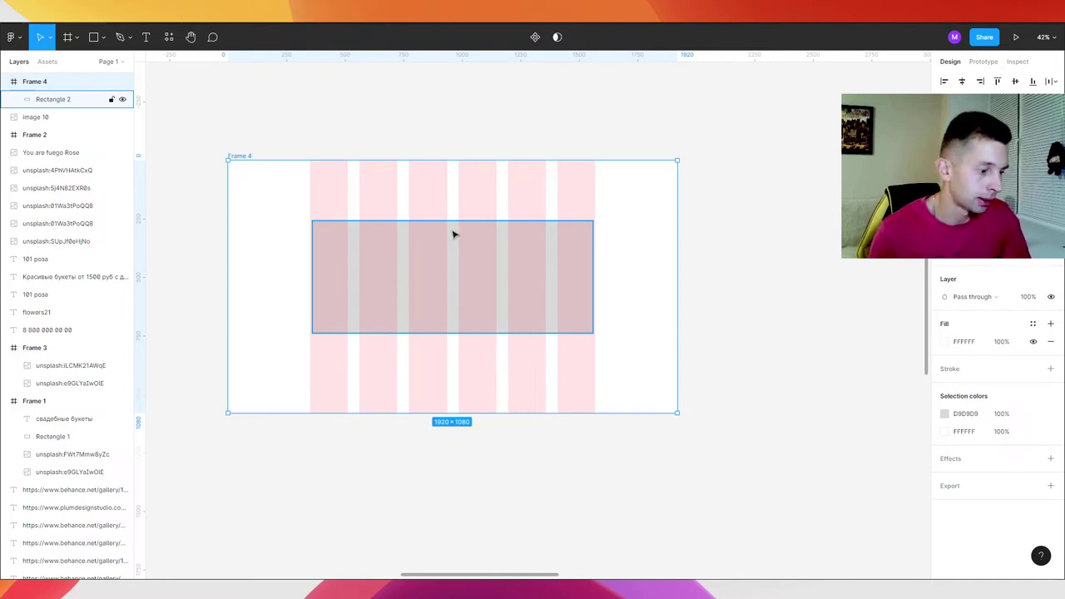
Resize the large grey rectangle to two columns at 373×171 and move it to the top
{"action": "left_click", "coordinate": [531, 284]}
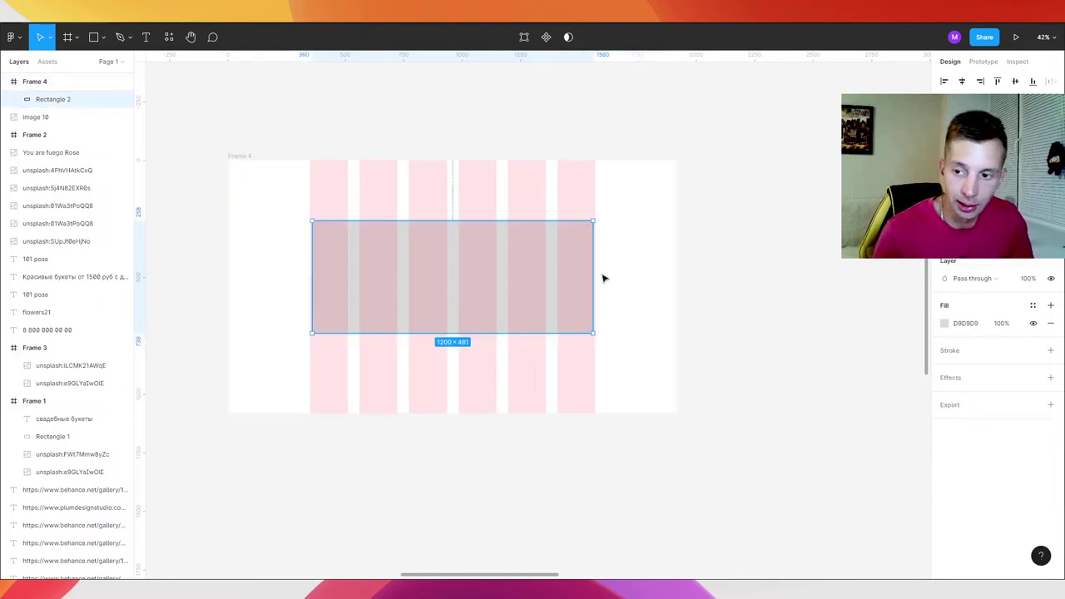
{"action": "left_click_drag", "start_coordinate": [575, 273], "coordinate": [396, 275]}
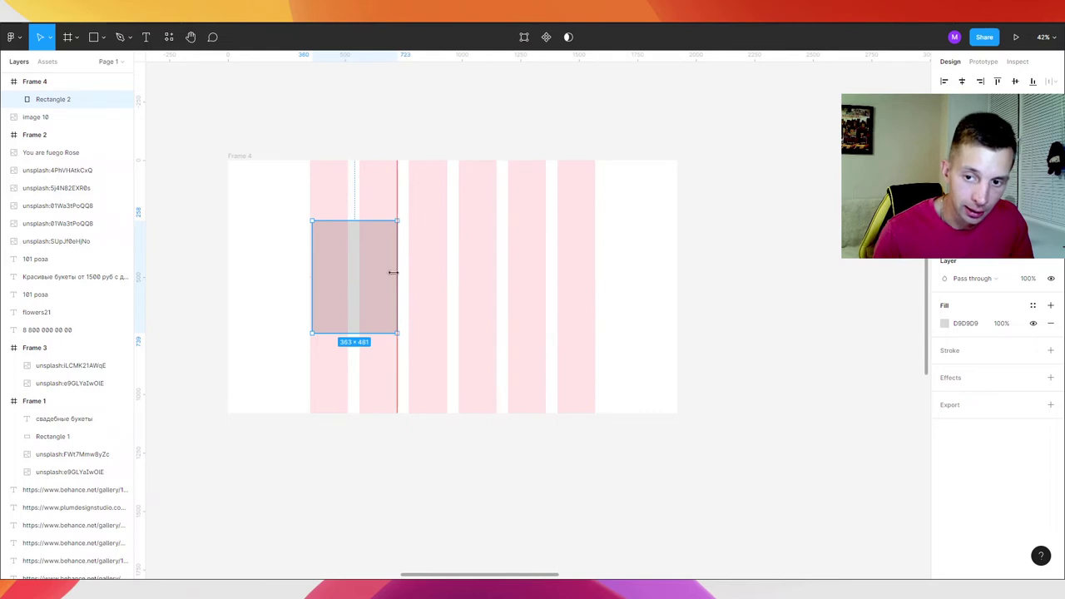
{"action": "left_click_drag", "start_coordinate": [360, 332], "coordinate": [360, 260]}
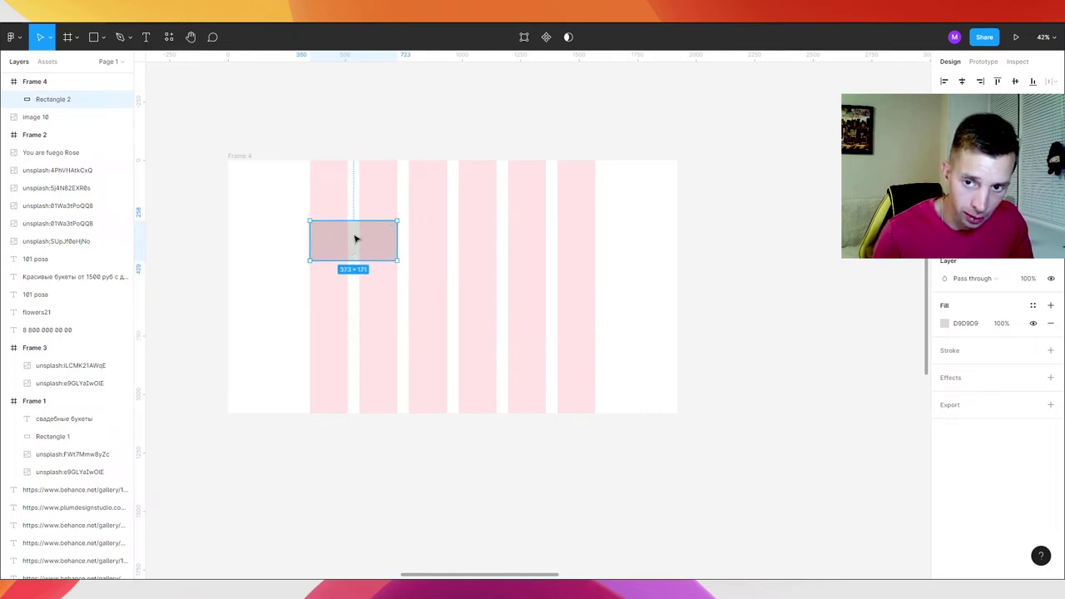
{"action": "mouse_move", "coordinate": [356, 241]}
{"action": "left_mouse_down"}
{"action": "mouse_move", "coordinate": [359, 206]}
{"action": "mouse_move", "coordinate": [374, 380]}
{"action": "left_mouse_up"}
Duplicate the box to the bottom-left, bottom-right and top-right column positions
{"action": "left_click", "coordinate": [358, 207]}
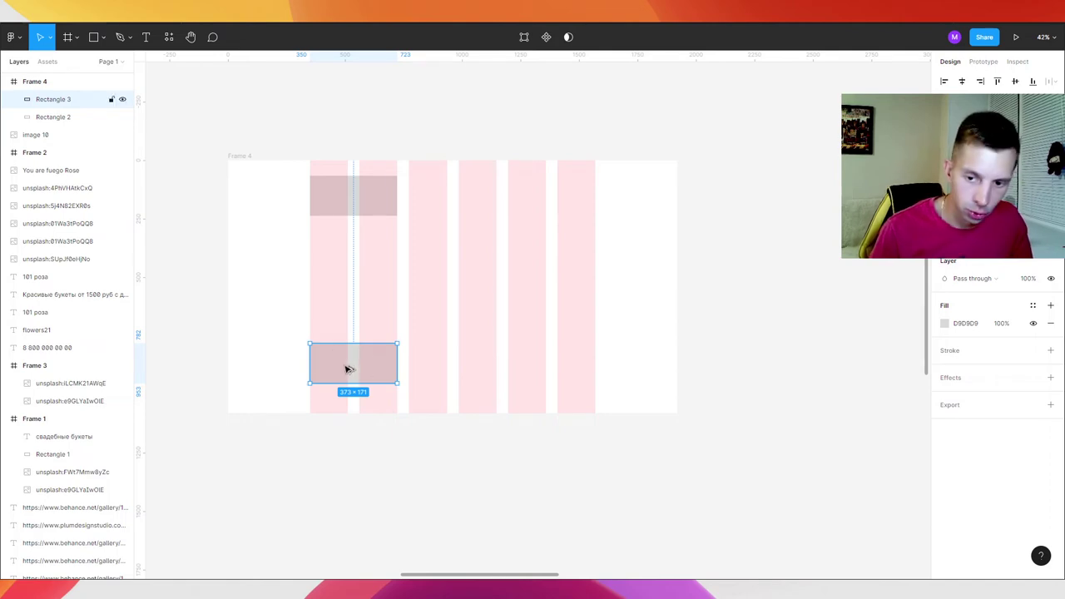
{"action": "left_click_drag", "start_coordinate": [347, 369], "coordinate": [542, 369], "text": "alt"}
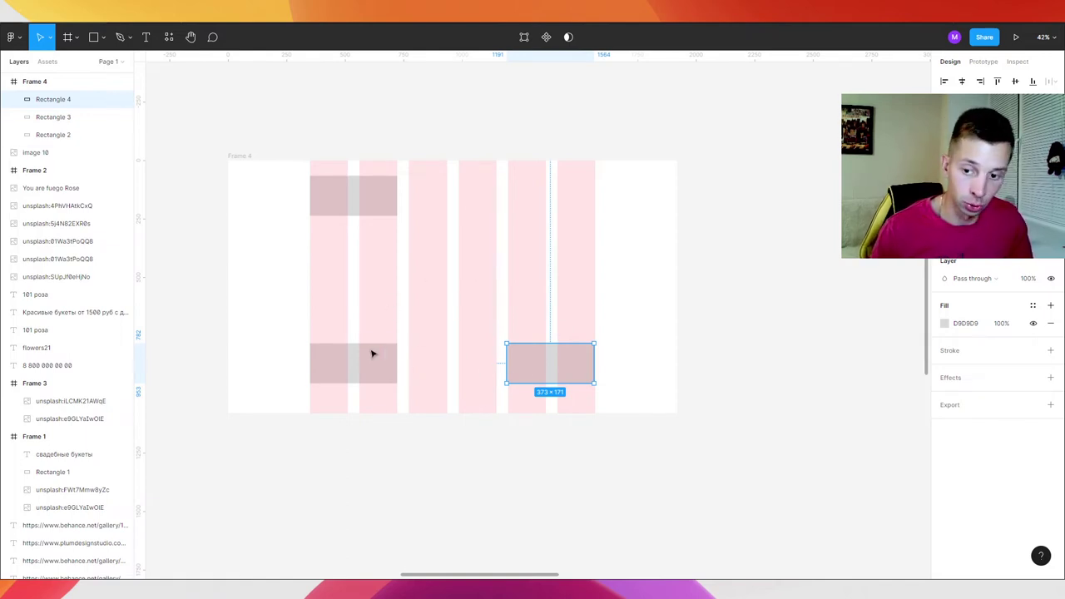
{"action": "left_click", "coordinate": [360, 204]}
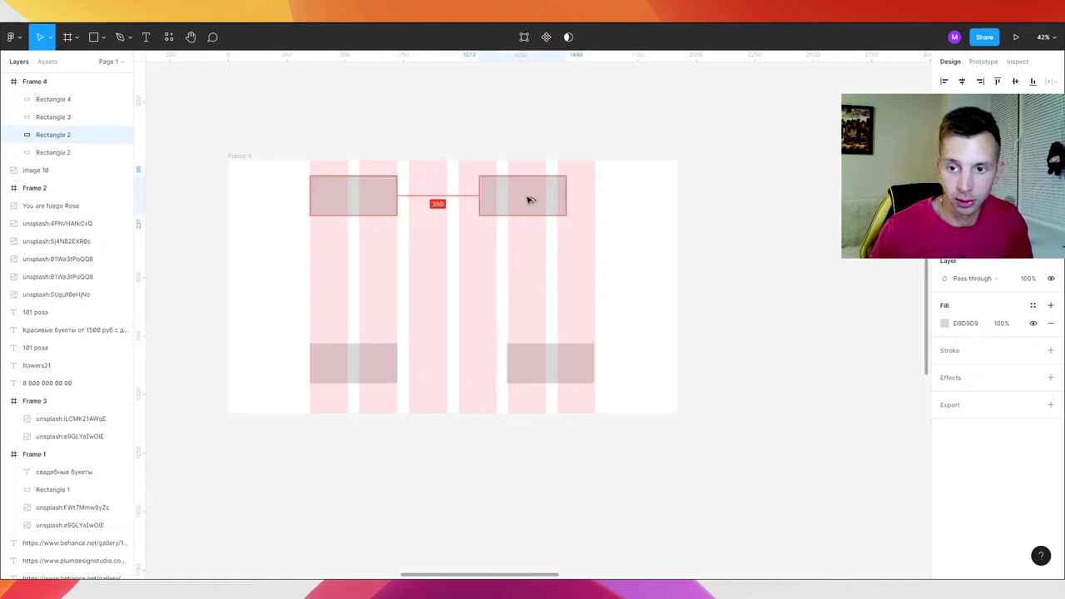
{"action": "left_click_drag", "start_coordinate": [355, 201], "coordinate": [551, 197]}
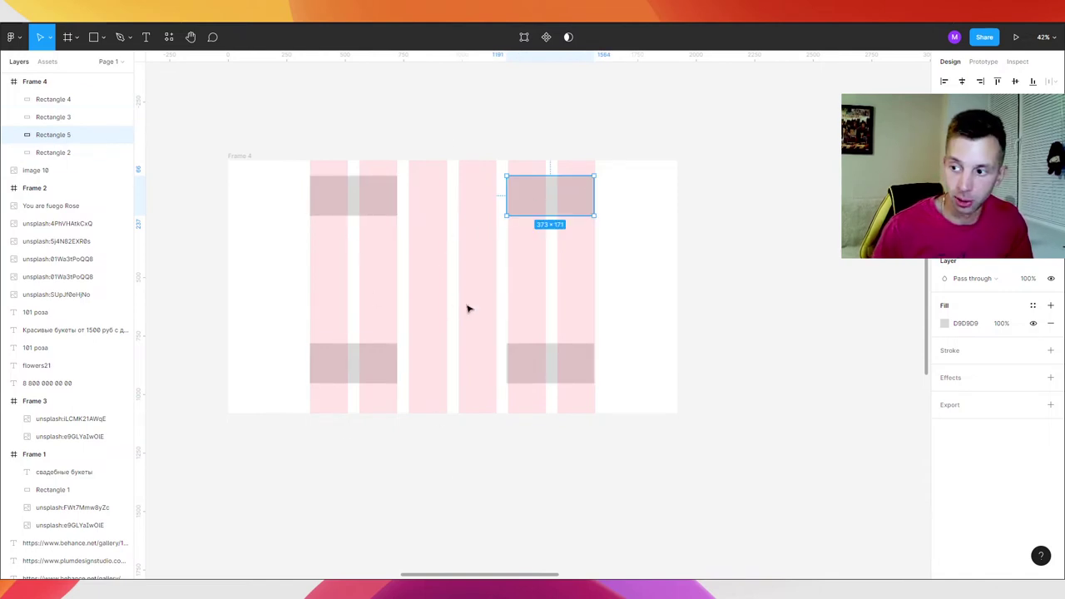
Change Frame 4's six-column grid colour from red to purple (8000FF at 10%)
{"action": "left_click", "coordinate": [658, 257]}
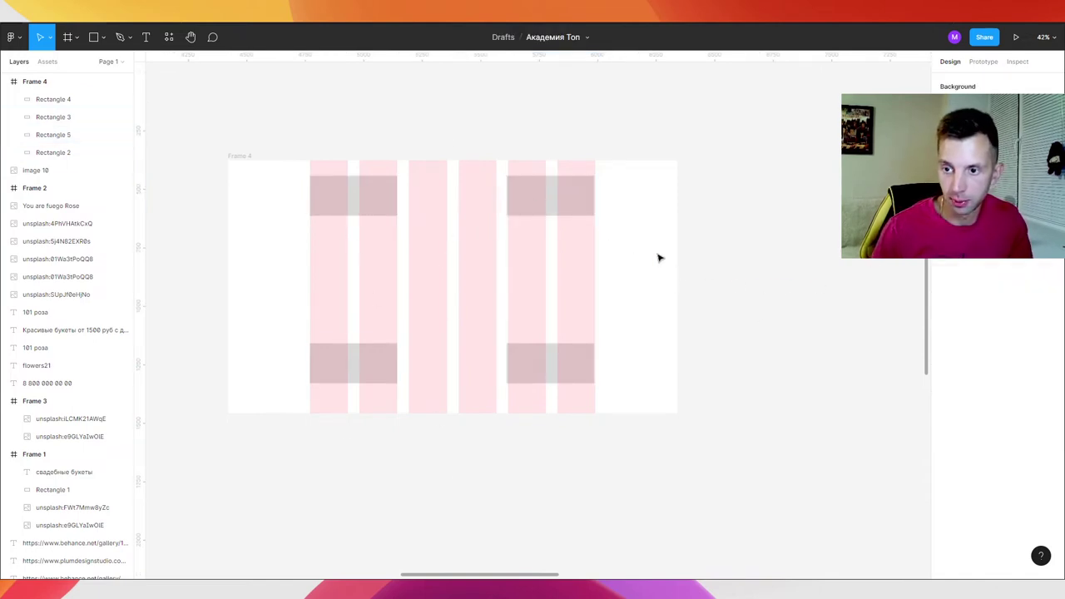
{"action": "left_click", "coordinate": [239, 156]}
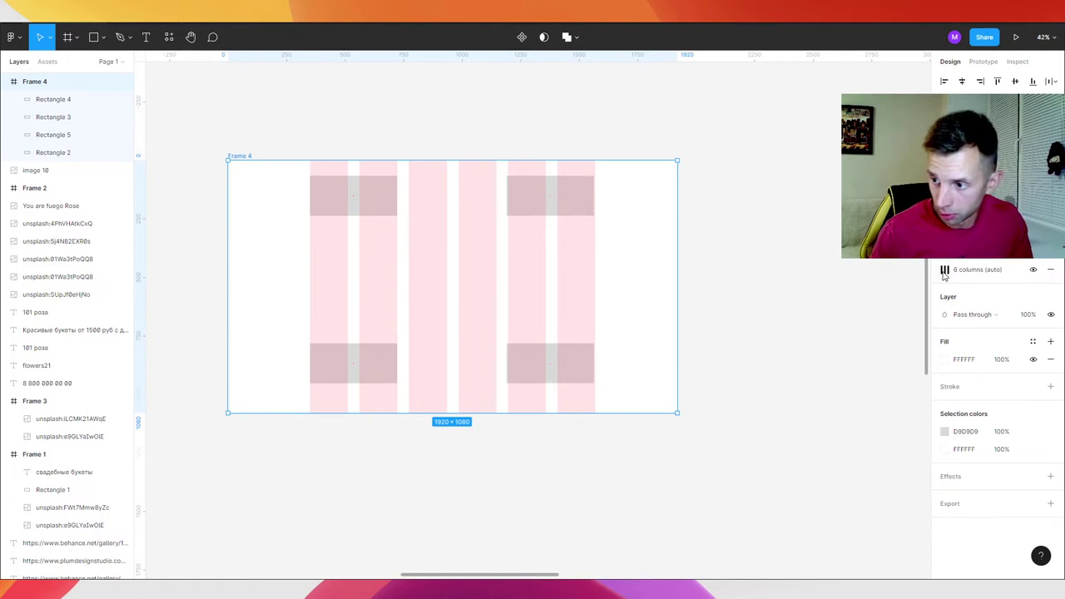
{"action": "left_click", "coordinate": [947, 274]}
{"action": "left_click", "coordinate": [857, 315]}
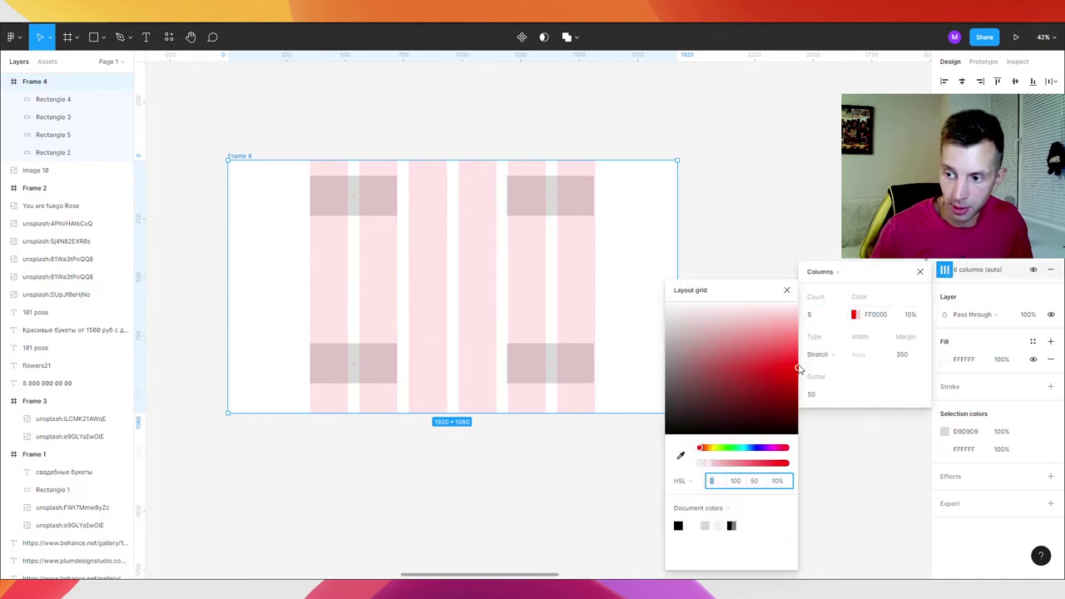
{"action": "left_click_drag", "start_coordinate": [746, 450], "coordinate": [770, 456]}
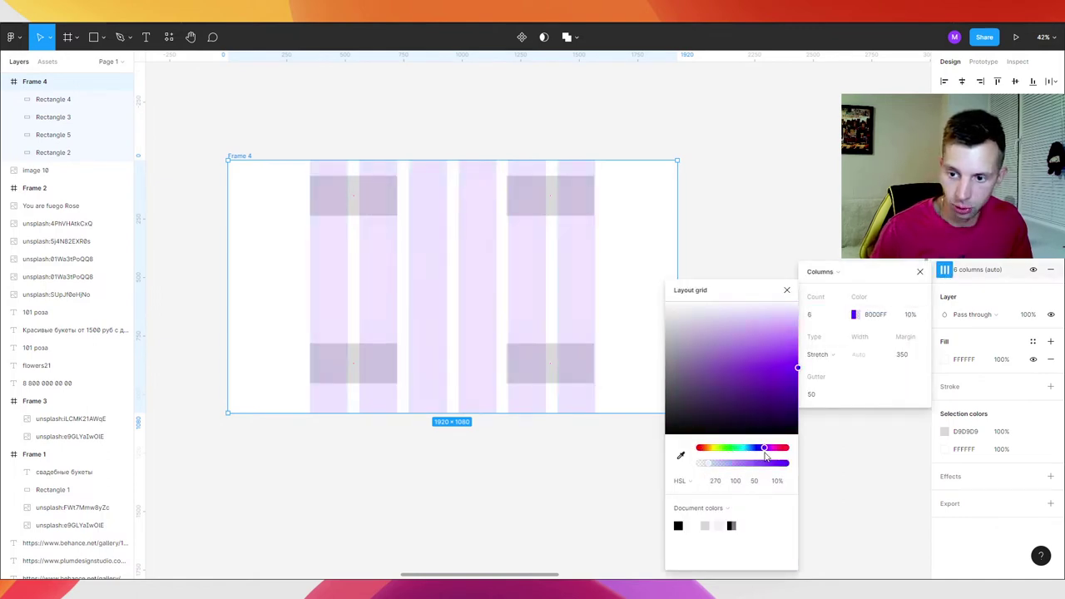
{"action": "left_click", "coordinate": [787, 290]}
{"action": "left_click", "coordinate": [791, 218]}
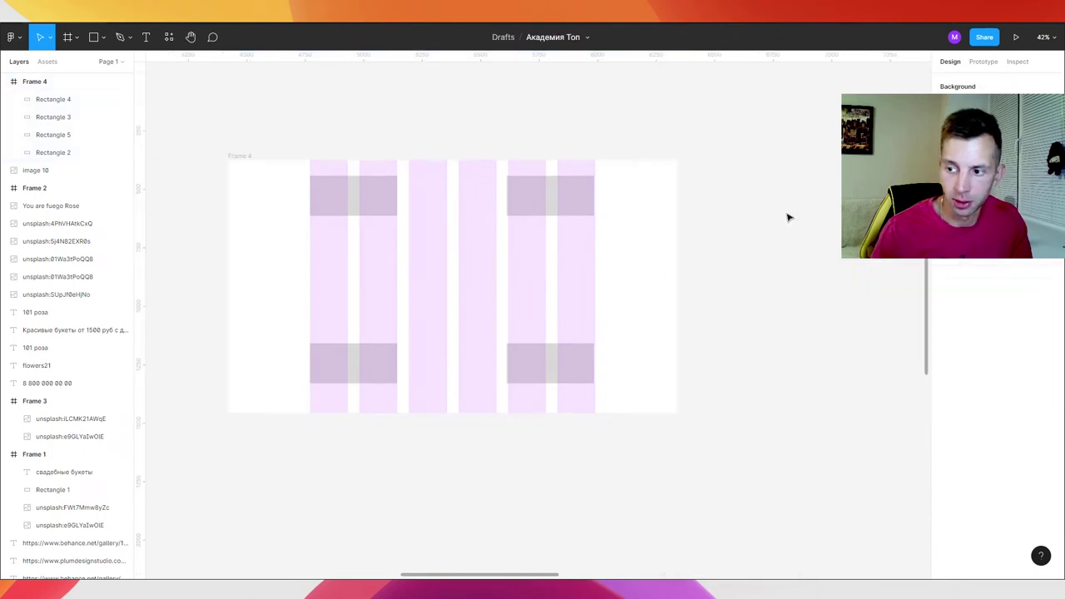
{"action": "left_click", "coordinate": [376, 184]}
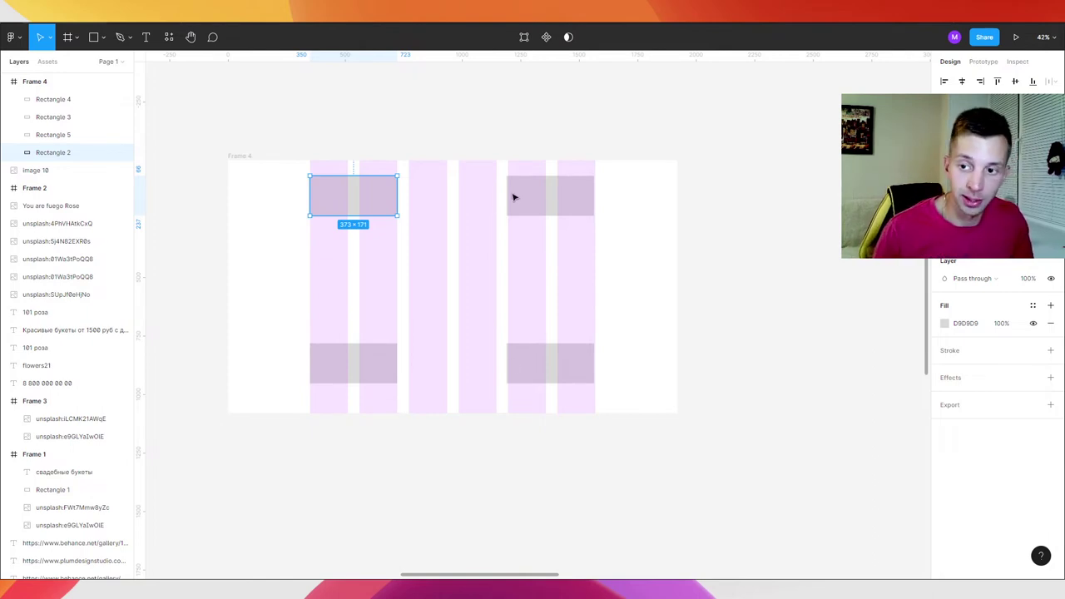
Delete Frame 4 and hide the layout grids with Ctrl+G
{"action": "left_click_drag", "start_coordinate": [193, 131], "coordinate": [758, 485]}
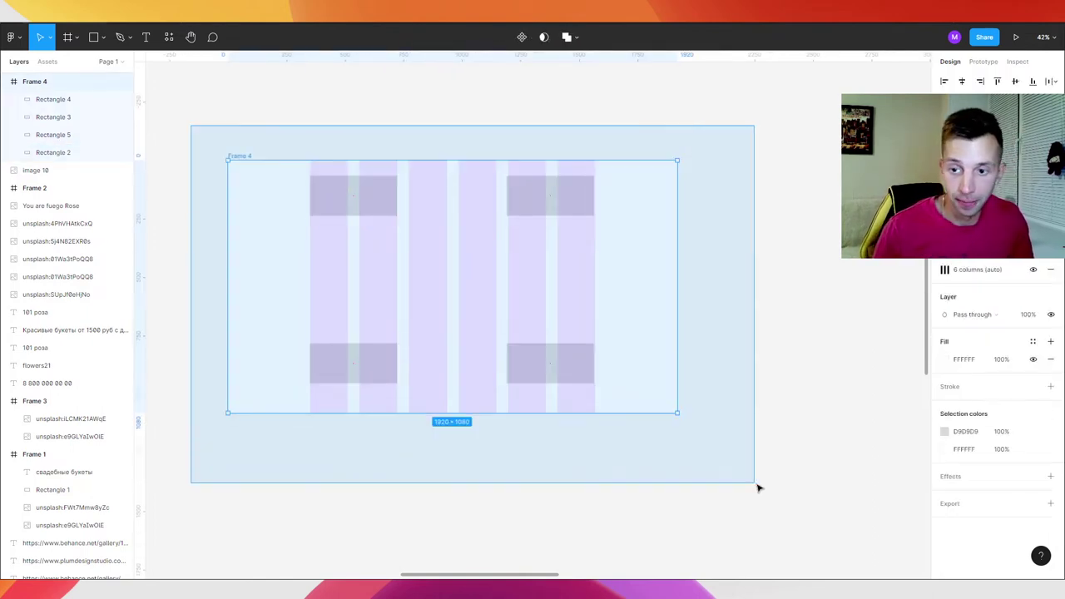
{"action": "key", "text": "Delete"}
{"action": "scroll", "coordinate": [331, 385], "scroll_direction": "down", "scroll_amount": 5}
{"action": "scroll", "coordinate": [332, 395], "scroll_direction": "down", "scroll_amount": 2}
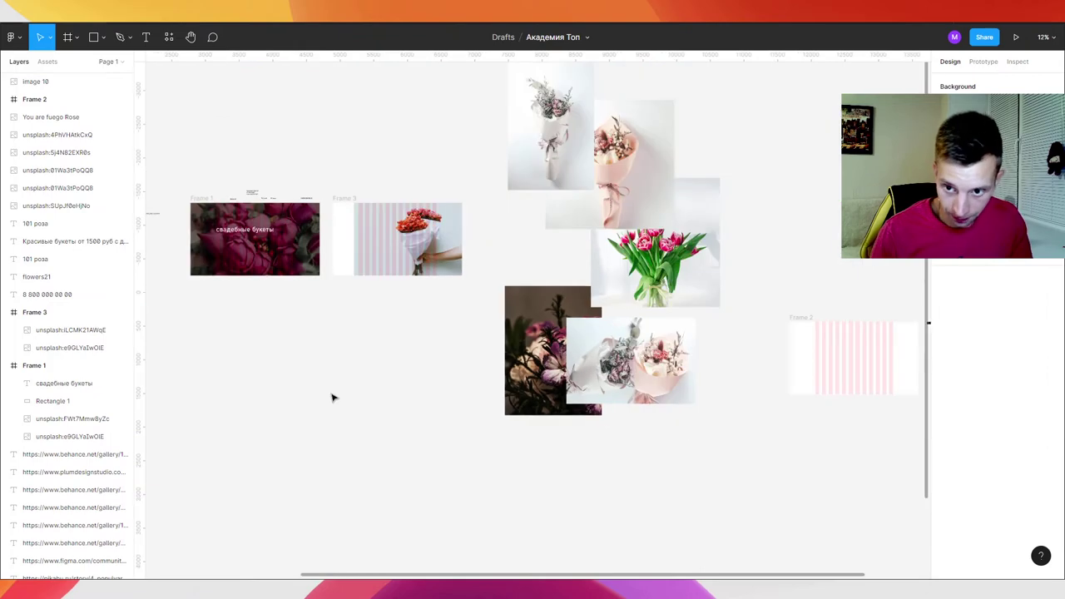
{"action": "scroll", "coordinate": [441, 399], "scroll_direction": "up", "scroll_amount": 1}
{"action": "scroll", "coordinate": [466, 407], "scroll_direction": "up", "scroll_amount": 3}
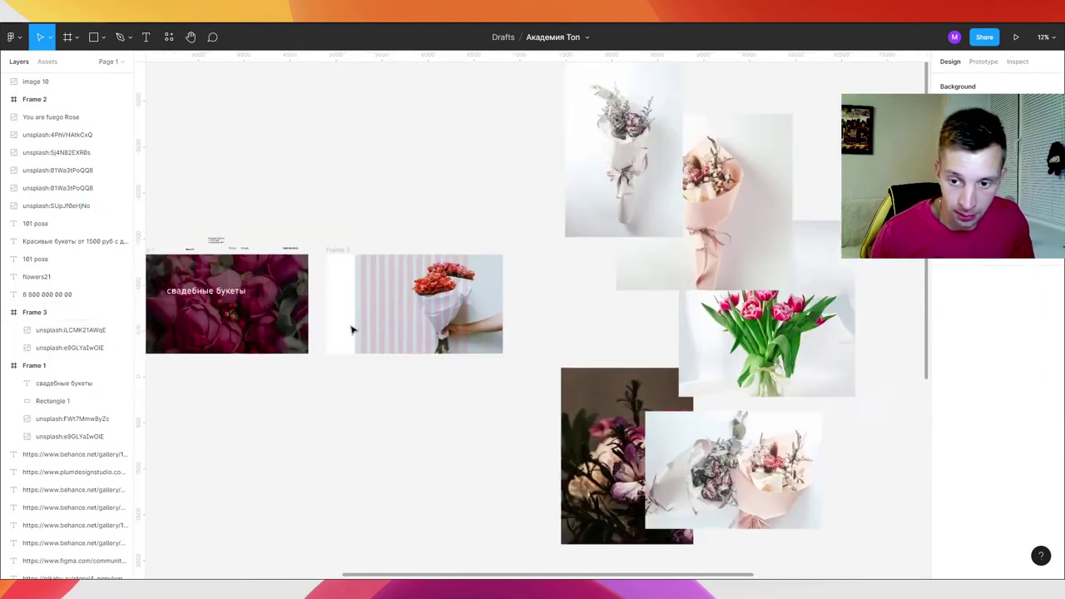
{"action": "scroll", "coordinate": [574, 442], "scroll_direction": "up", "scroll_amount": 3}
{"action": "scroll", "coordinate": [549, 425], "scroll_direction": "up", "scroll_amount": 2}
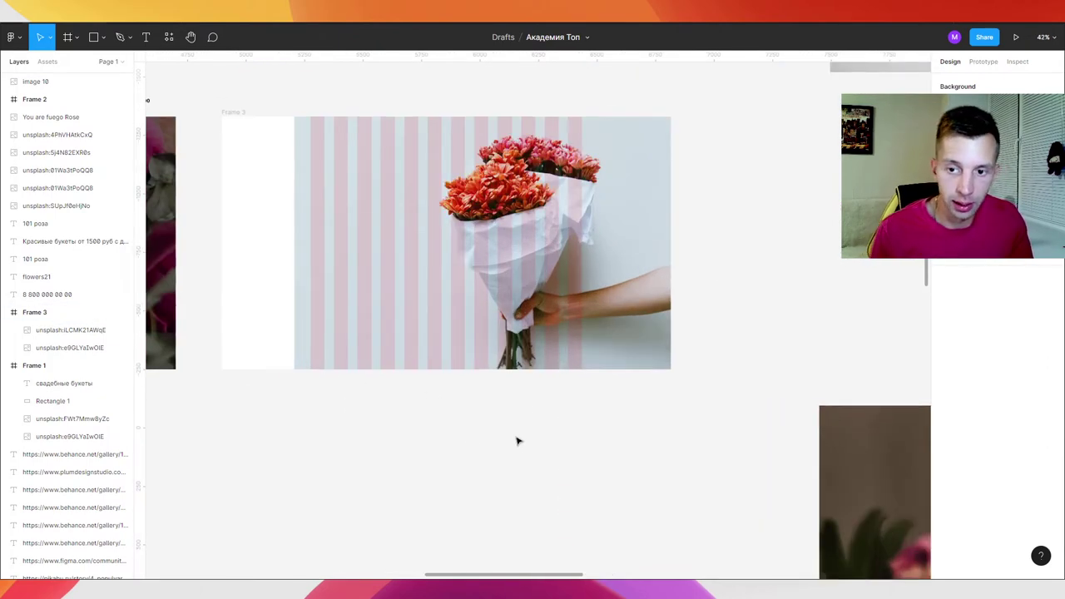
{"action": "key", "text": "ctrl+g"}
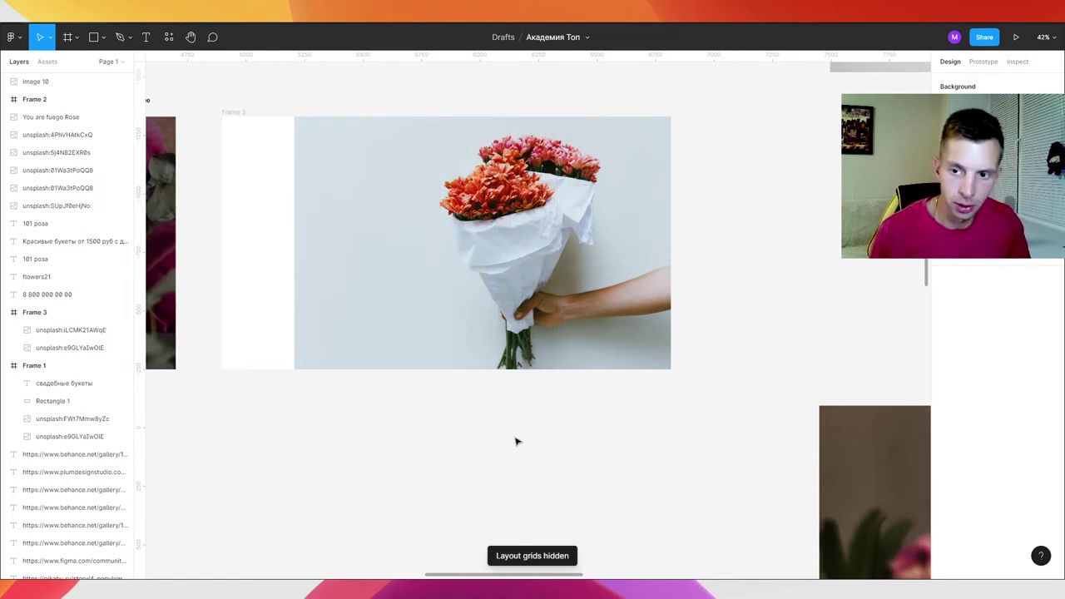
Shrink the bouquet photo and set it against Frame 3's top and right edges
{"action": "left_click", "coordinate": [431, 258]}
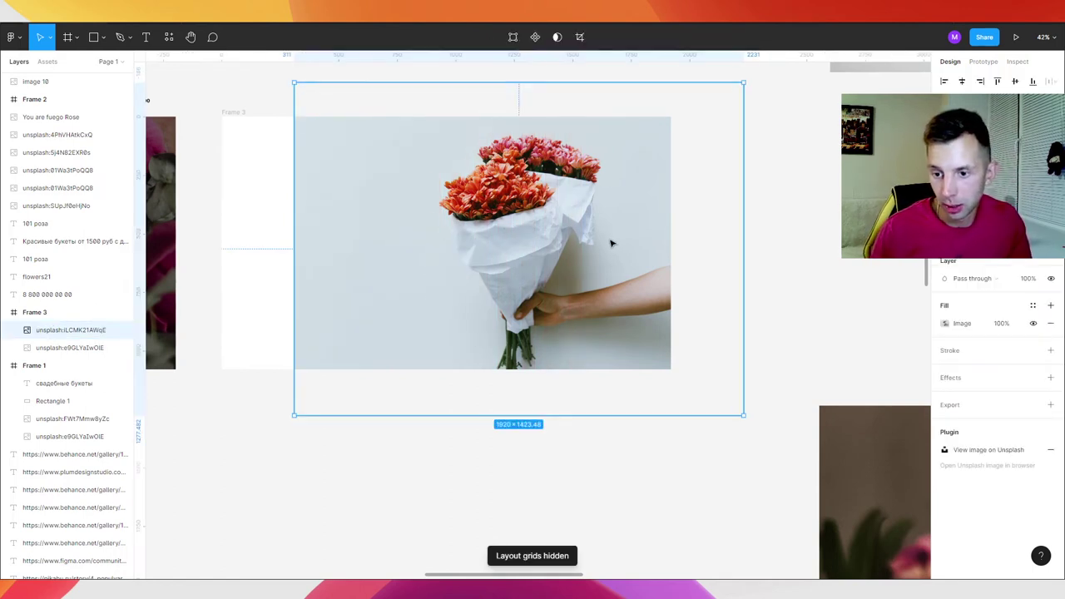
{"action": "left_click_drag", "start_coordinate": [610, 240], "coordinate": [583, 247]}
{"action": "left_click_drag", "start_coordinate": [266, 84], "coordinate": [358, 153]}
{"action": "left_click_drag", "start_coordinate": [511, 301], "coordinate": [499, 261]}
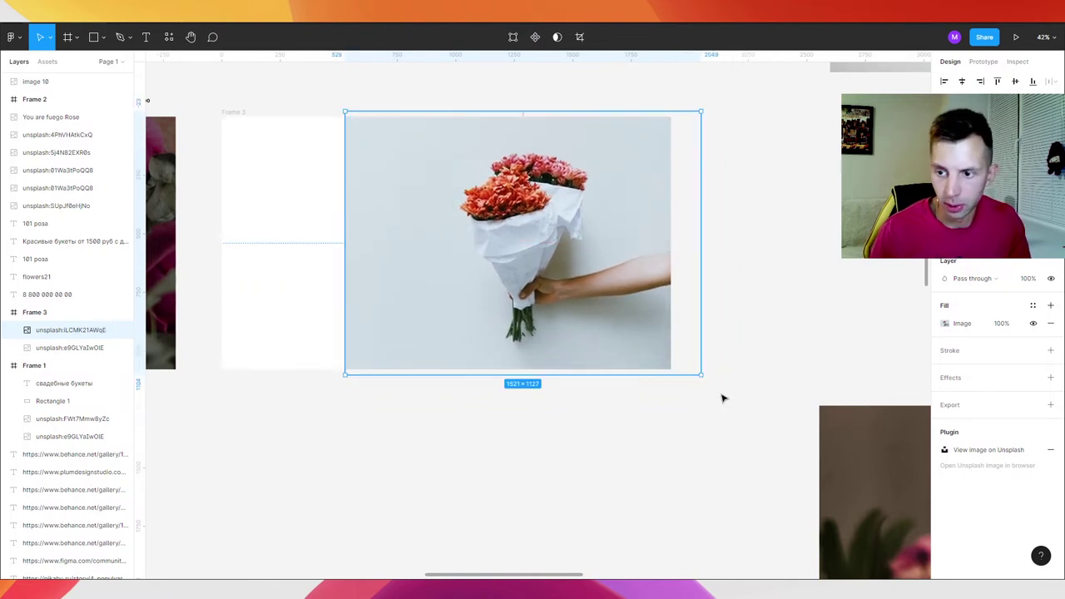
{"action": "left_click_drag", "start_coordinate": [703, 374], "coordinate": [666, 349]}
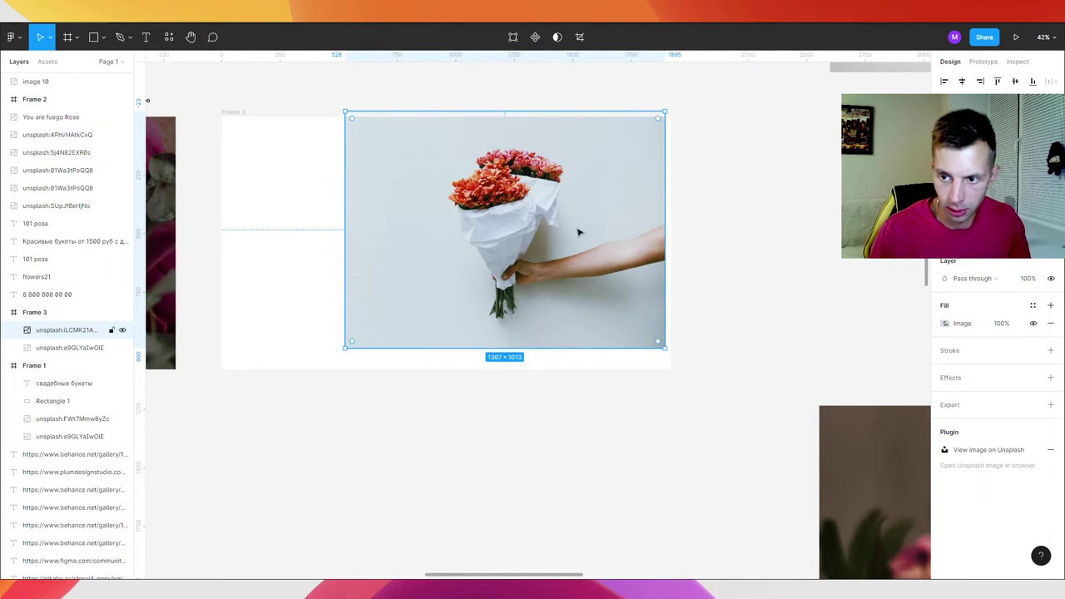
{"action": "mouse_move", "coordinate": [578, 231]}
{"action": "left_mouse_down"}
{"action": "mouse_move", "coordinate": [601, 253]}
{"action": "mouse_move", "coordinate": [589, 245]}
{"action": "left_mouse_up"}
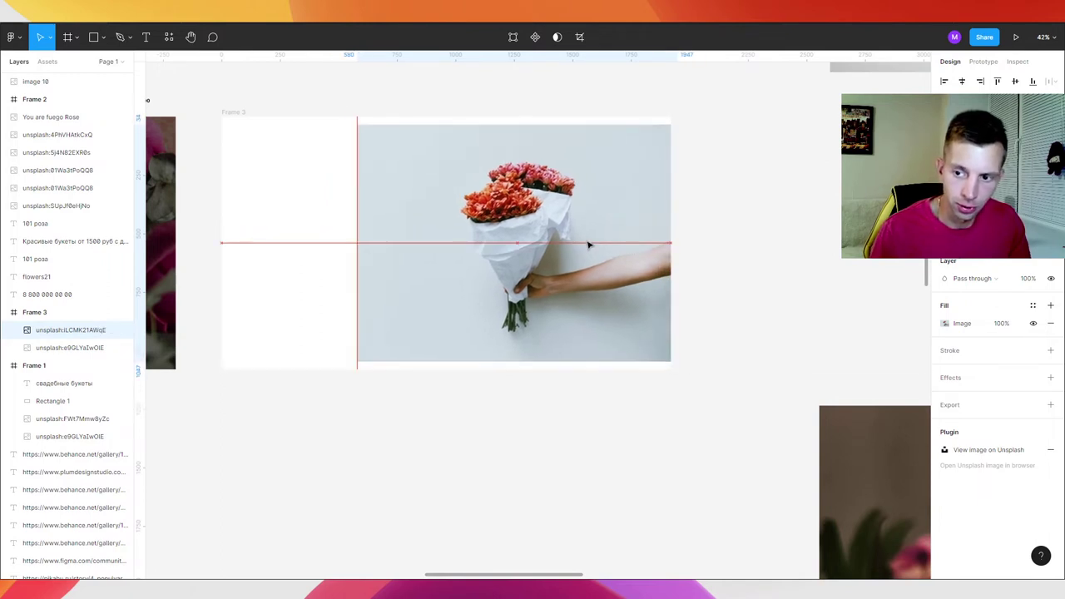
{"action": "left_click", "coordinate": [234, 112]}
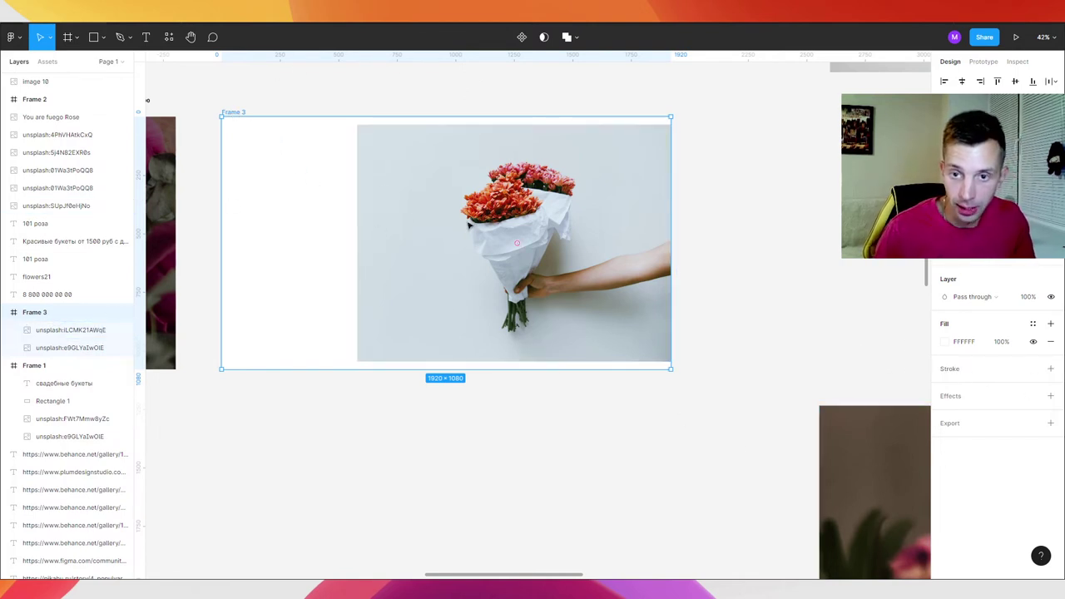
Fill Frame 3 with the photo's blue-grey backdrop colour D2DFE5
{"action": "left_click", "coordinate": [945, 341]}
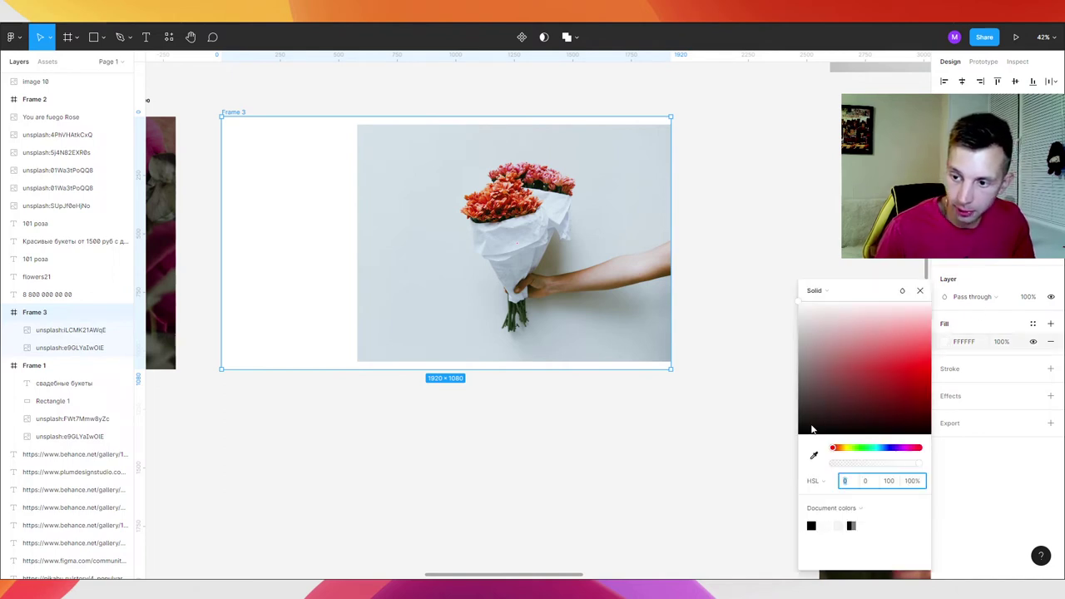
{"action": "left_click", "coordinate": [815, 457]}
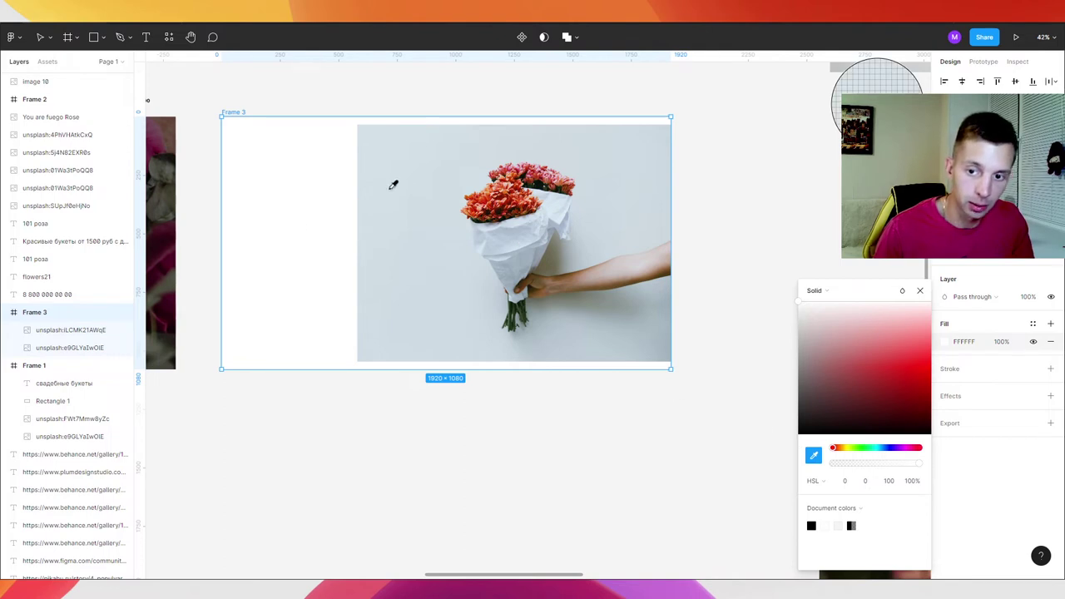
{"action": "left_click", "coordinate": [403, 153]}
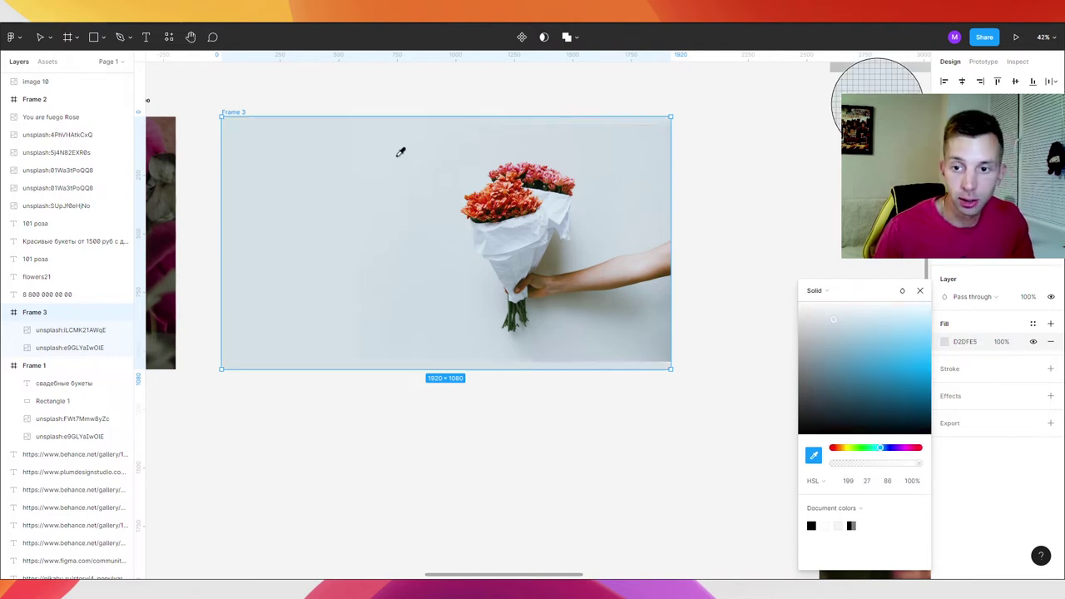
{"action": "left_click", "coordinate": [703, 412]}
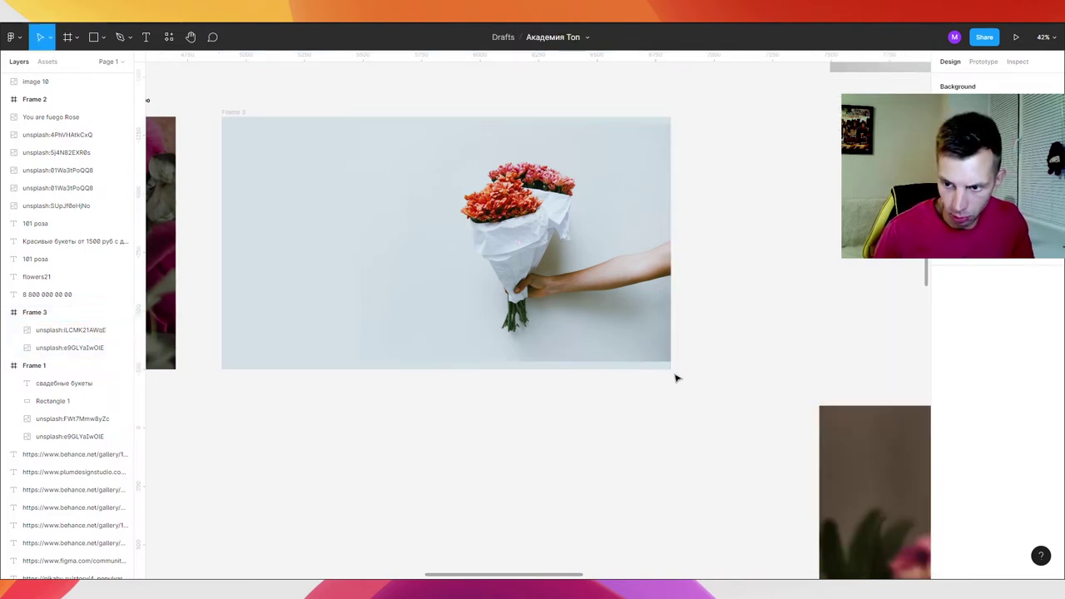
Enlarge the bouquet photo in Frame 3 to 1460×1082
{"action": "left_click", "coordinate": [644, 359]}
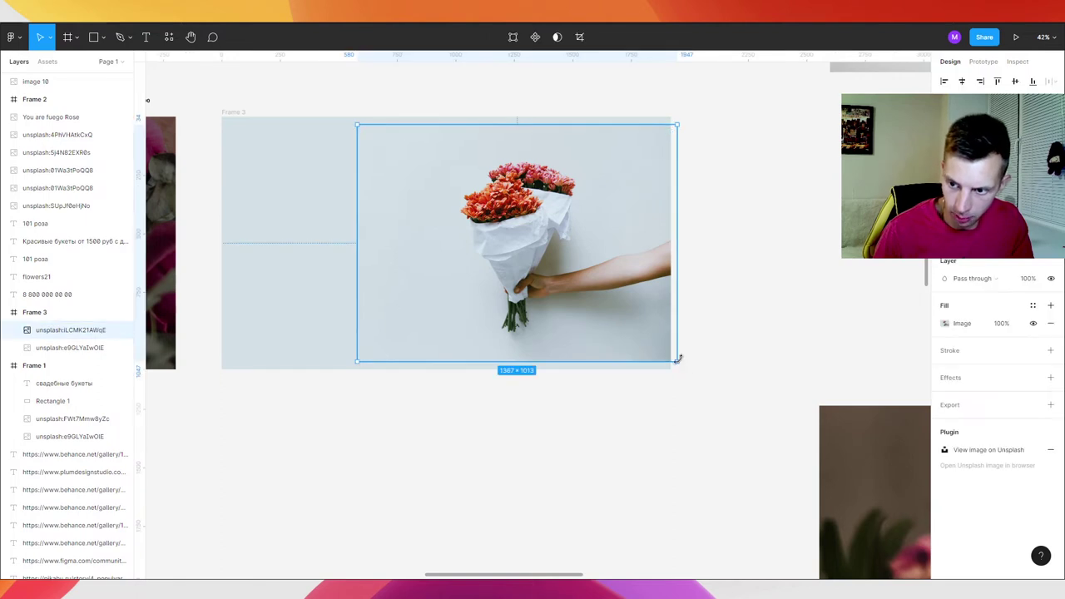
{"action": "left_click_drag", "start_coordinate": [679, 364], "coordinate": [687, 369]}
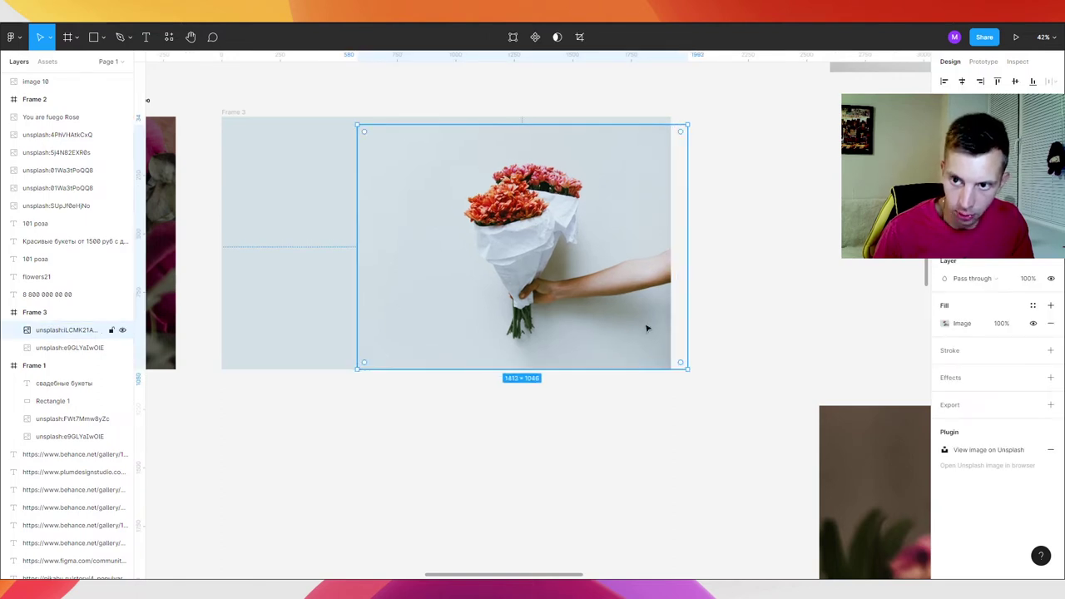
{"action": "left_click", "coordinate": [271, 198]}
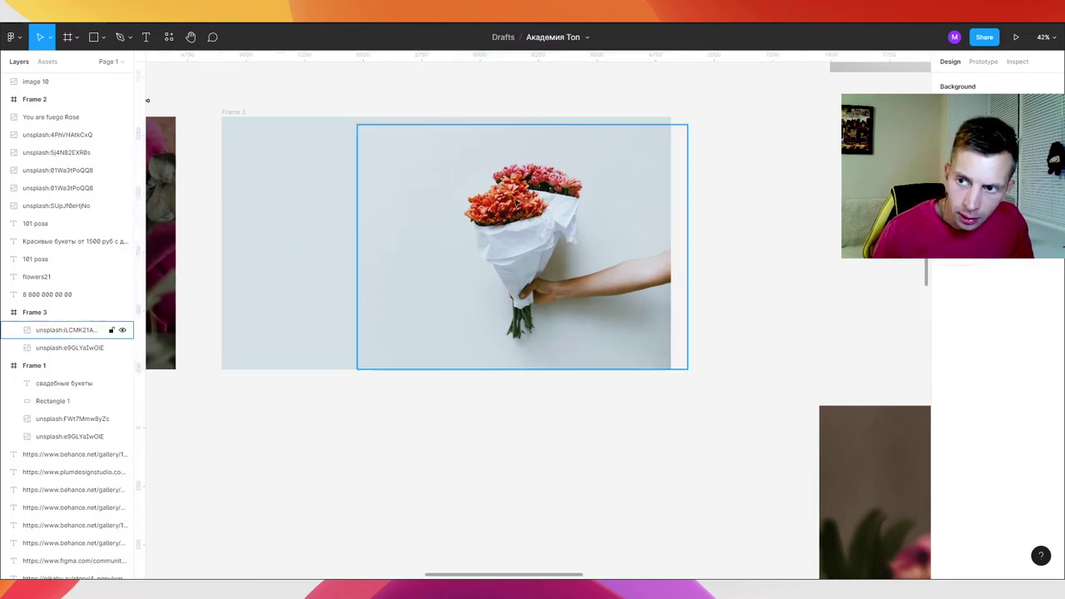
{"action": "left_click", "coordinate": [681, 154]}
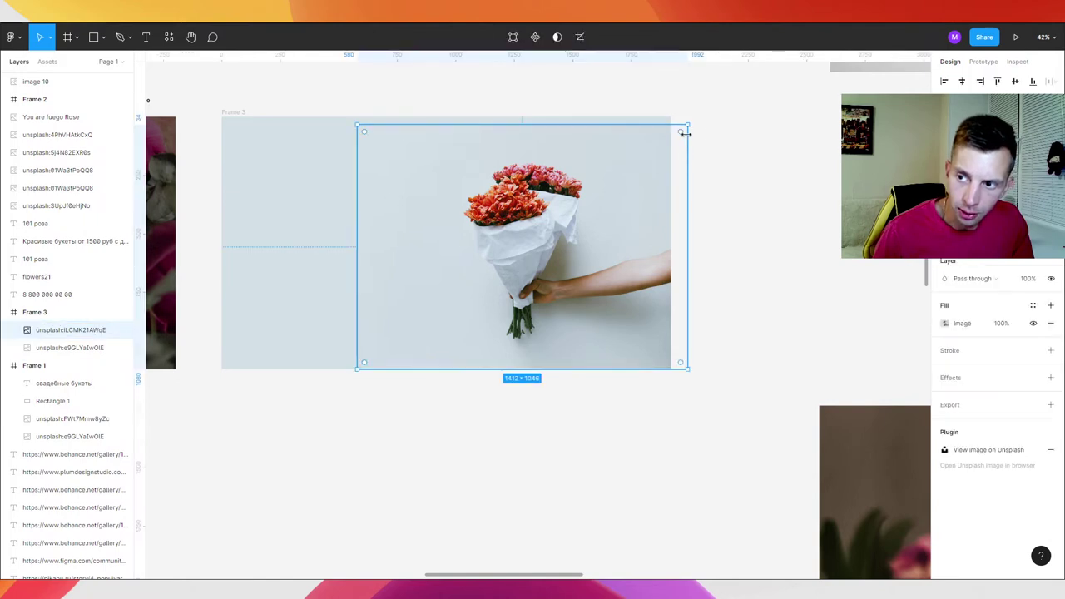
{"action": "left_click_drag", "start_coordinate": [689, 124], "coordinate": [699, 119]}
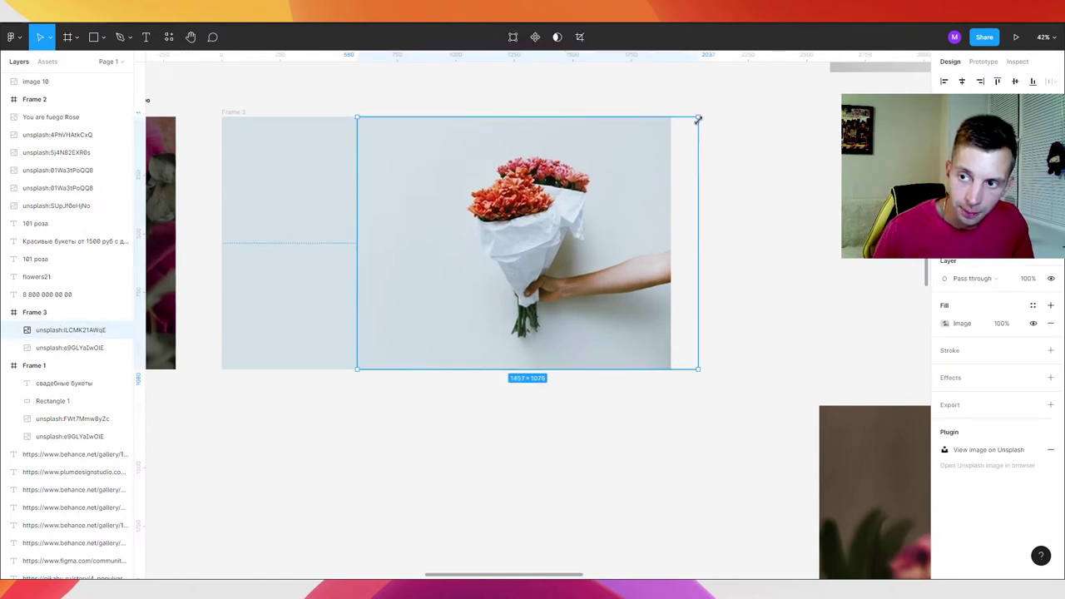
{"action": "left_click", "coordinate": [313, 231]}
{"action": "left_click", "coordinate": [556, 265]}
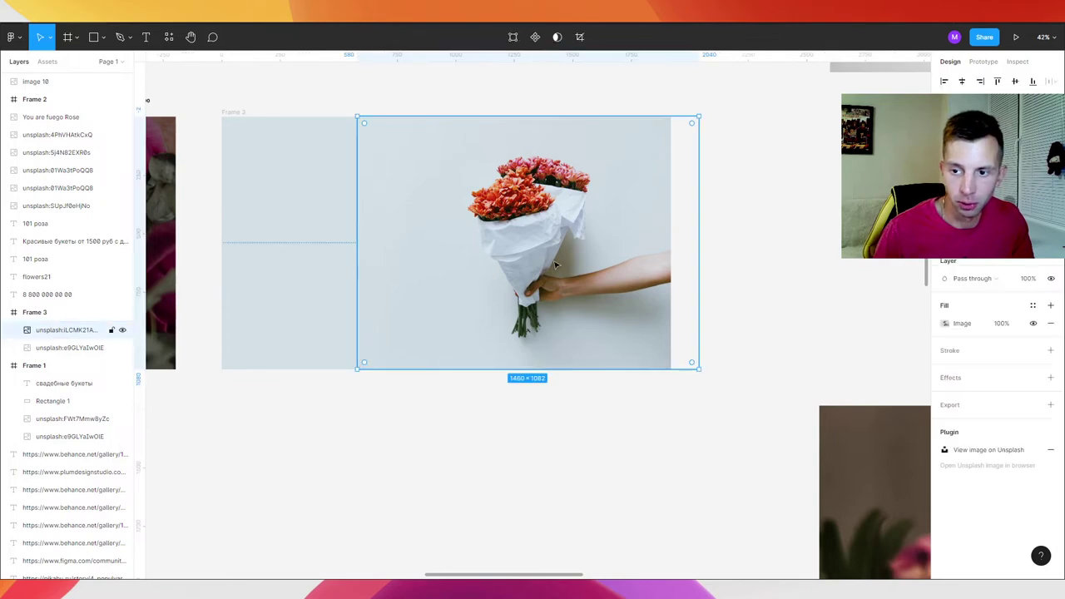
Run the Remove BG plugin on the copied bouquet photo to strip its backdrop
{"action": "left_click_drag", "start_coordinate": [548, 241], "coordinate": [552, 577]}
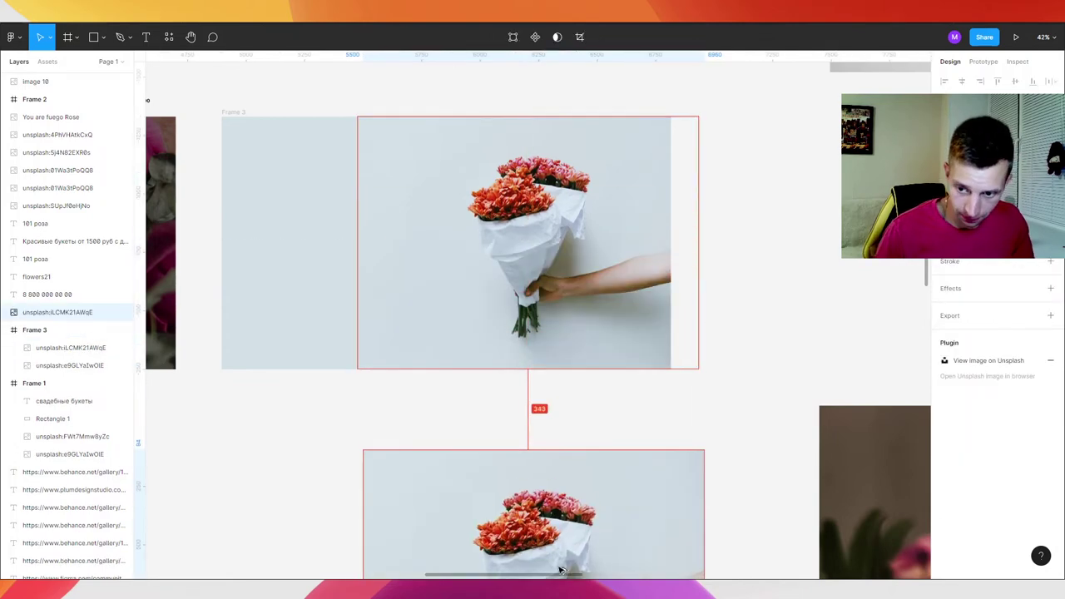
{"action": "scroll", "coordinate": [560, 504], "scroll_direction": "down", "scroll_amount": 3}
{"action": "scroll", "coordinate": [561, 505], "scroll_direction": "down", "scroll_amount": 3}
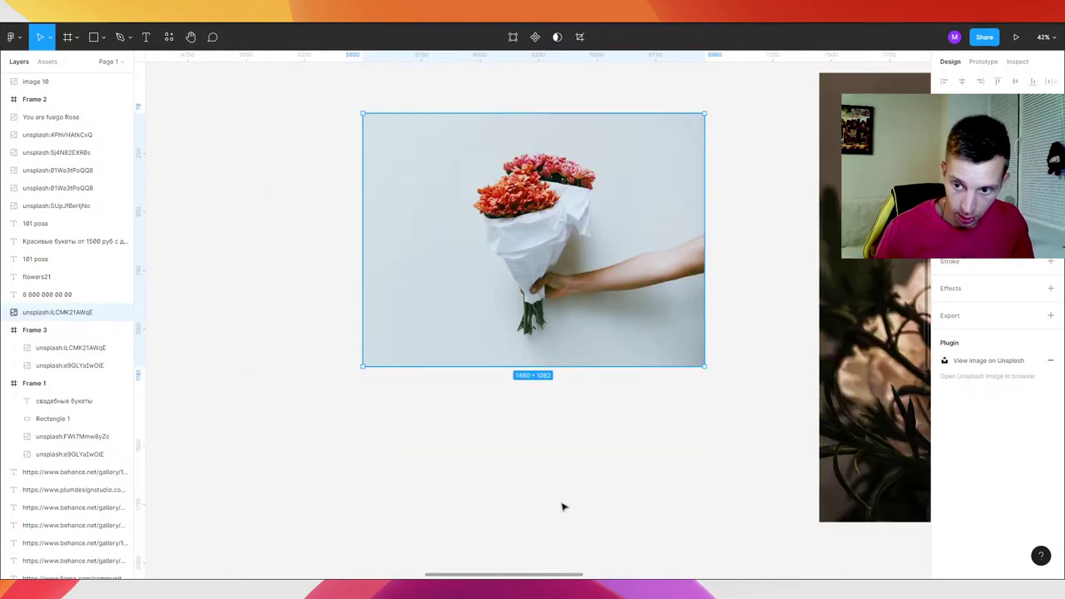
{"action": "right_click", "coordinate": [392, 267]}
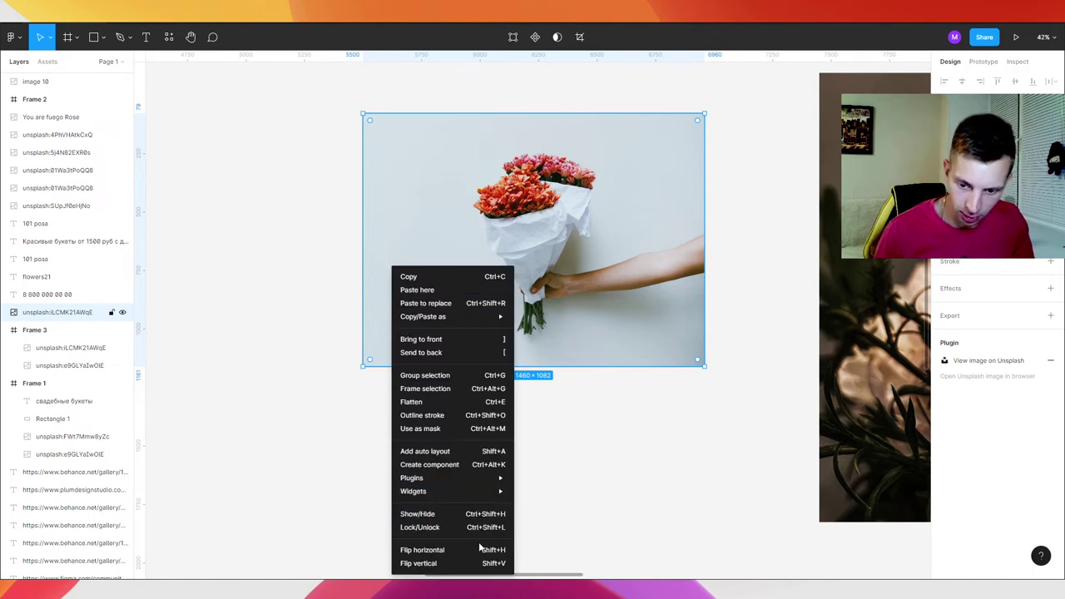
{"action": "mouse_move", "coordinate": [450, 477]}
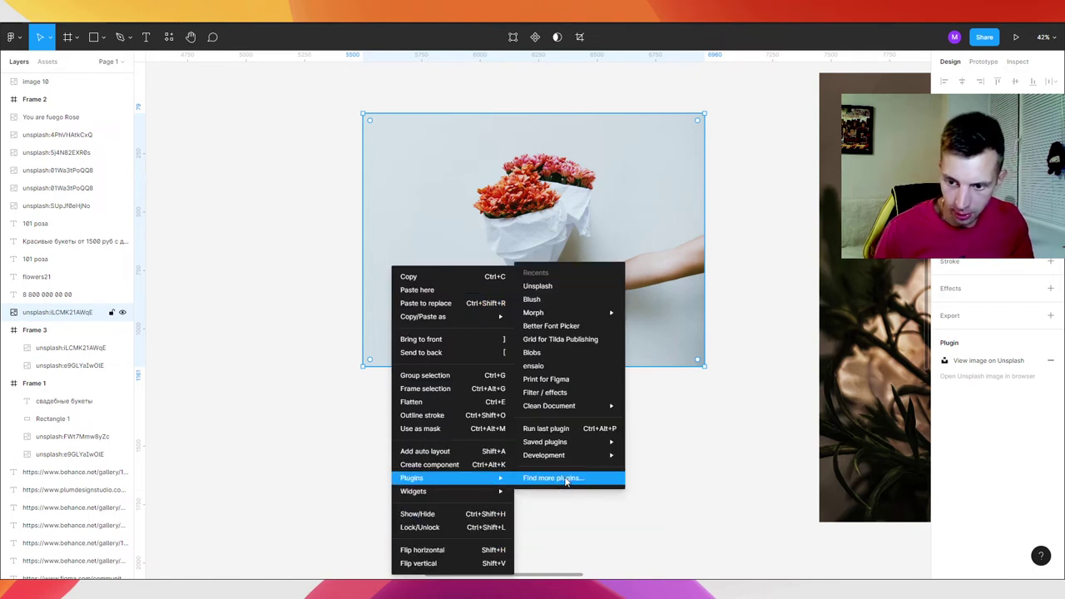
{"action": "mouse_move", "coordinate": [553, 442]}
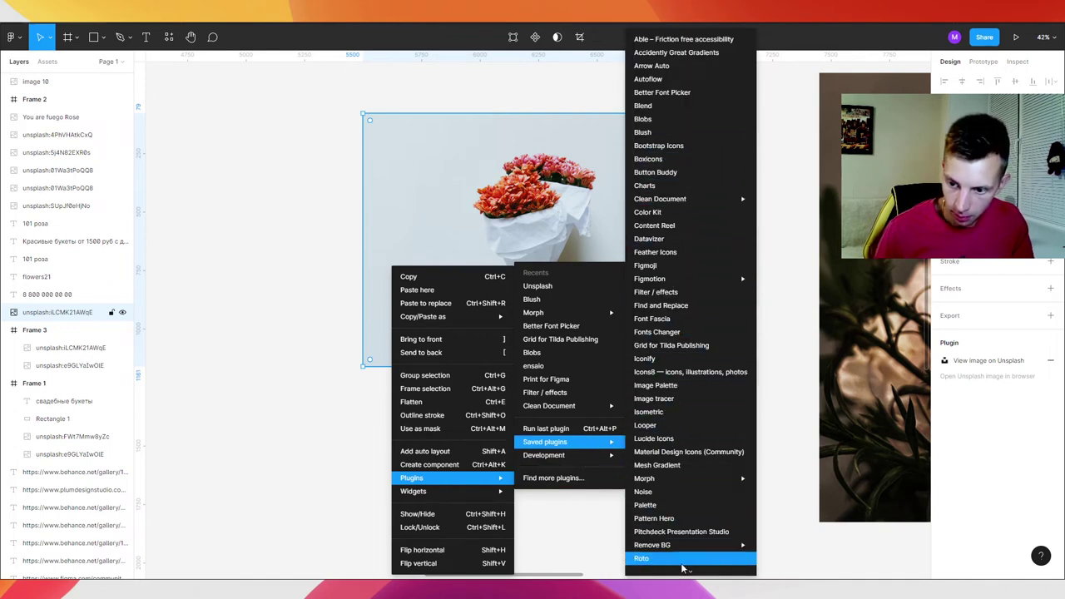
{"action": "mouse_move", "coordinate": [653, 473]}
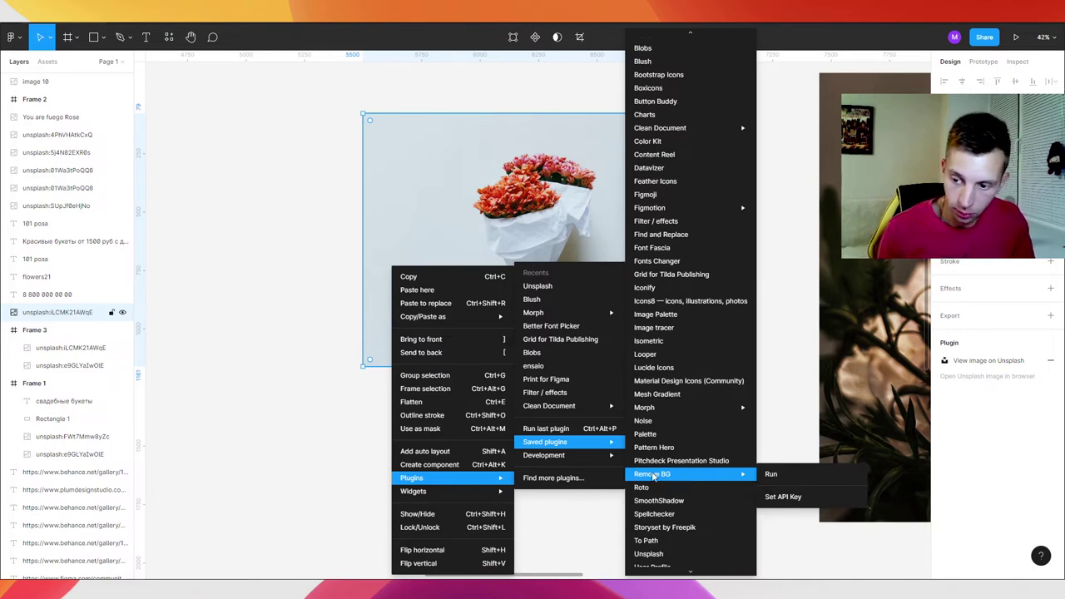
{"action": "left_click", "coordinate": [786, 474]}
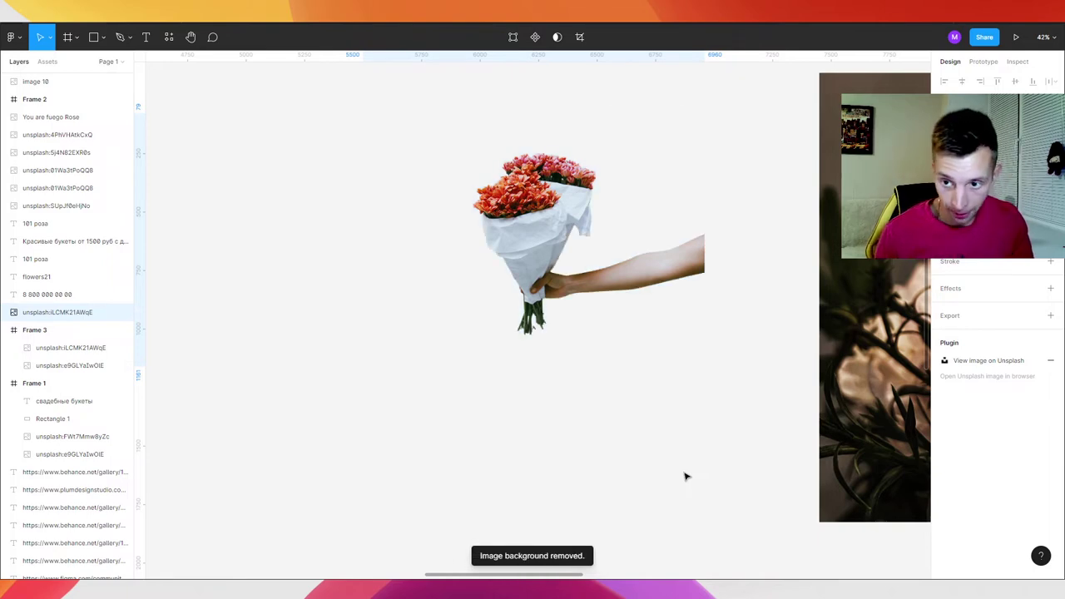
{"action": "scroll", "coordinate": [546, 336], "scroll_direction": "up", "scroll_amount": 3}
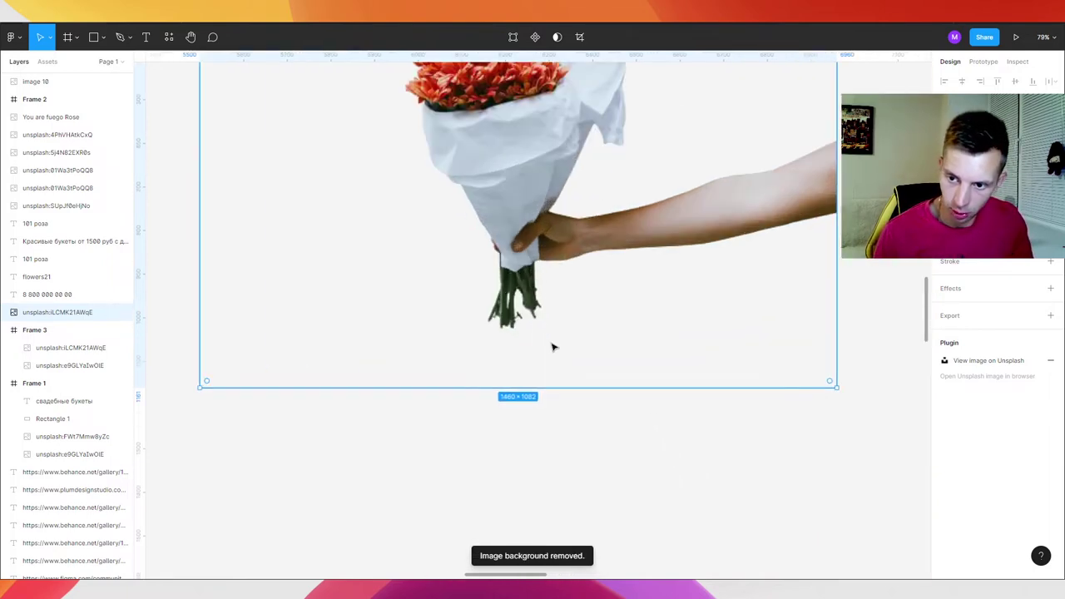
{"action": "scroll", "coordinate": [549, 341], "scroll_direction": "up", "scroll_amount": 5}
{"action": "scroll", "coordinate": [553, 347], "scroll_direction": "down", "scroll_amount": 2}
{"action": "scroll", "coordinate": [553, 347], "scroll_direction": "up", "scroll_amount": 2}
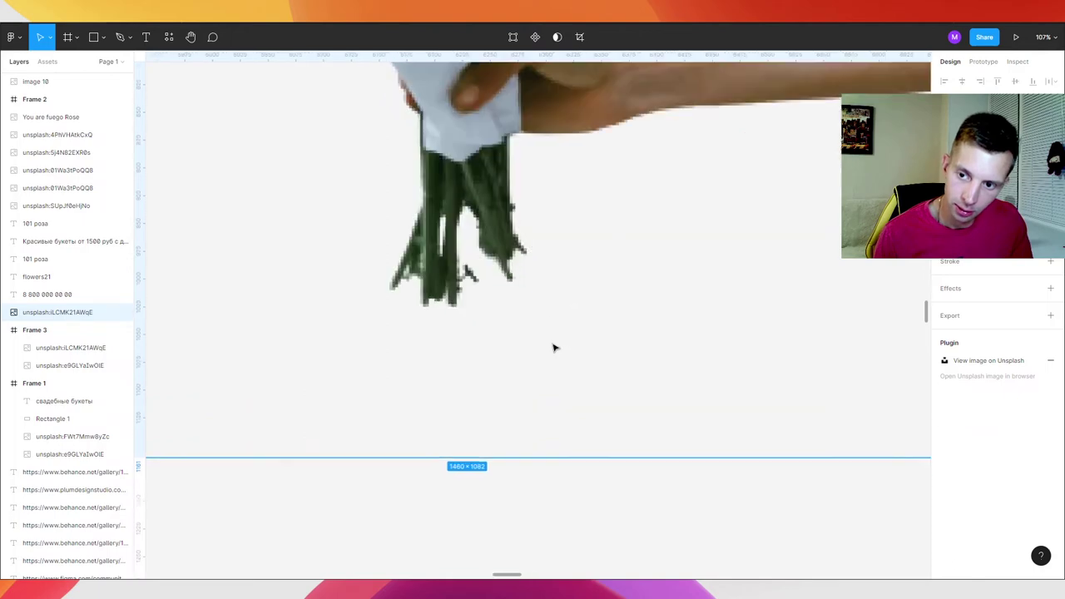
{"action": "scroll", "coordinate": [554, 347], "scroll_direction": "down", "scroll_amount": 3}
{"action": "scroll", "coordinate": [554, 347], "scroll_direction": "down", "scroll_amount": 3}
{"action": "scroll", "coordinate": [553, 347], "scroll_direction": "down", "scroll_amount": 3}
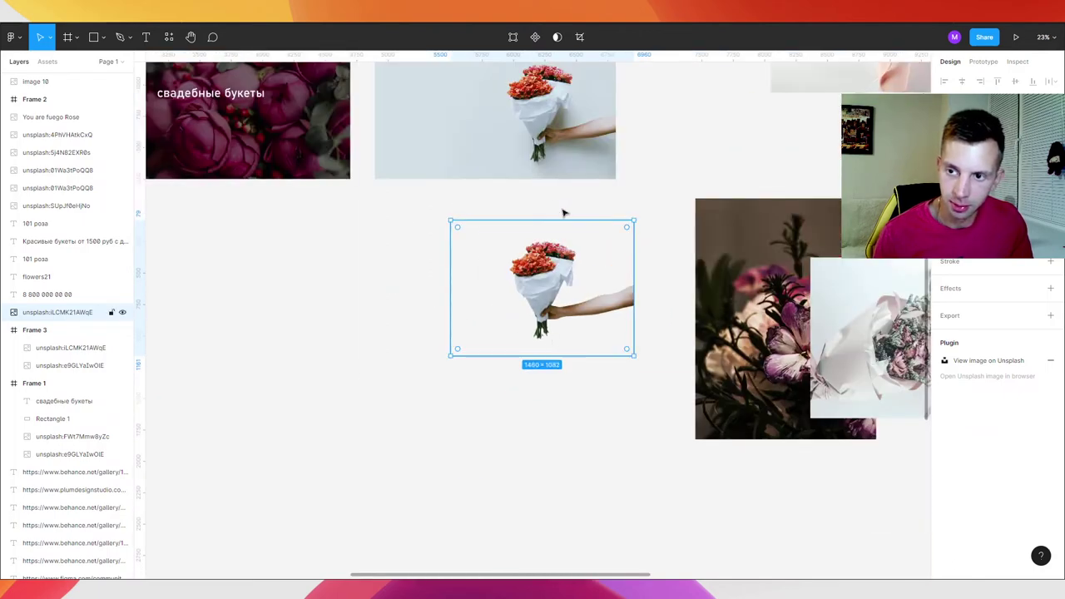
{"action": "scroll", "coordinate": [547, 158], "scroll_direction": "up", "scroll_amount": 3}
{"action": "scroll", "coordinate": [529, 139], "scroll_direction": "up", "scroll_amount": 3}
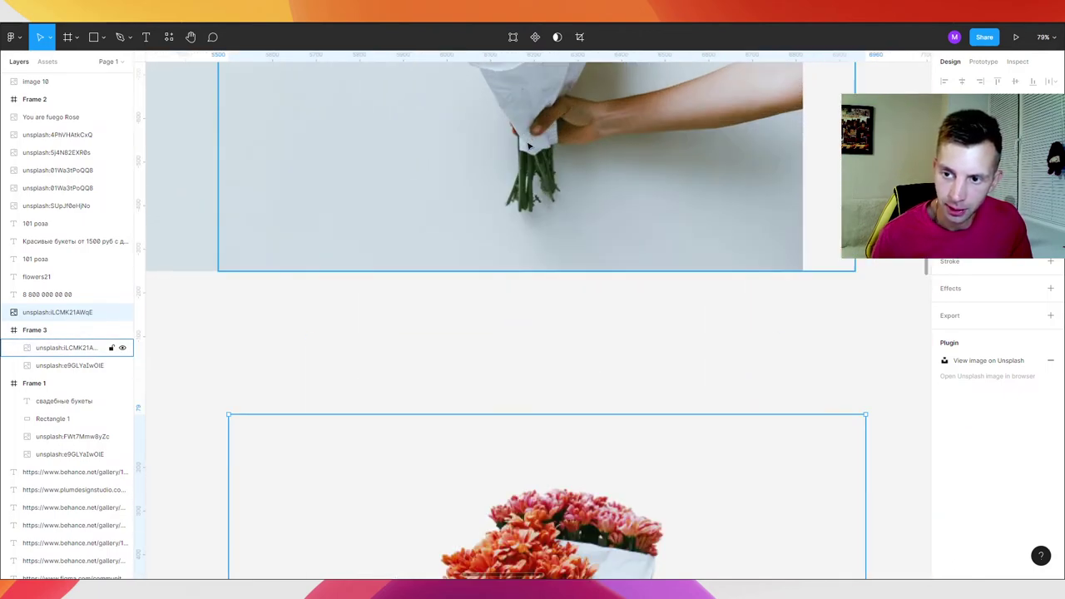
{"action": "scroll", "coordinate": [529, 146], "scroll_direction": "down", "scroll_amount": 4}
{"action": "left_click_drag", "start_coordinate": [542, 307], "coordinate": [508, 345]}
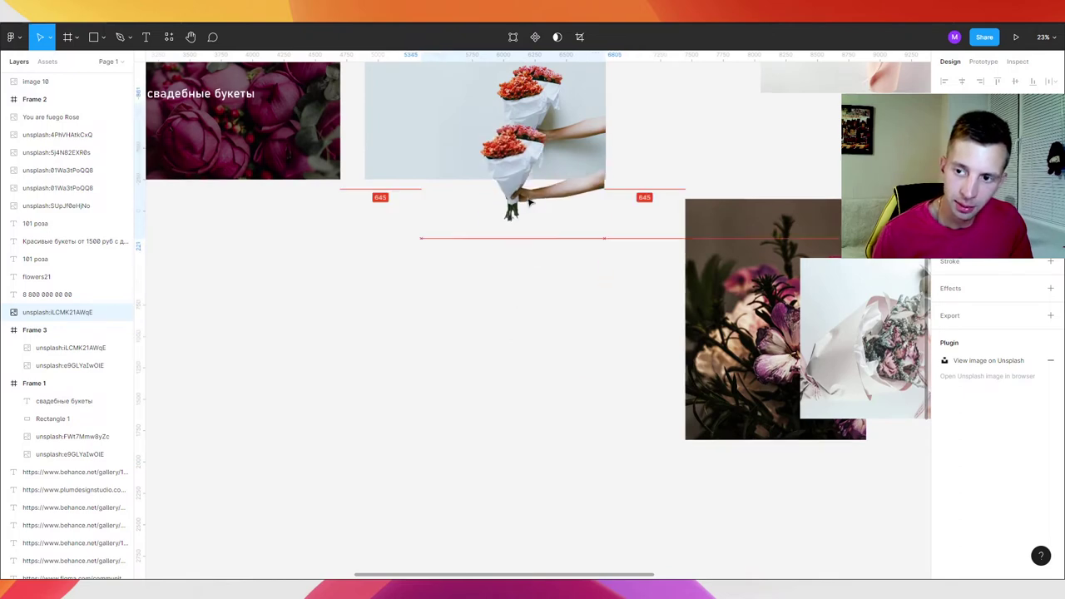
{"action": "scroll", "coordinate": [506, 345], "scroll_direction": "up", "scroll_amount": 3}
{"action": "scroll", "coordinate": [504, 357], "scroll_direction": "up", "scroll_amount": 5}
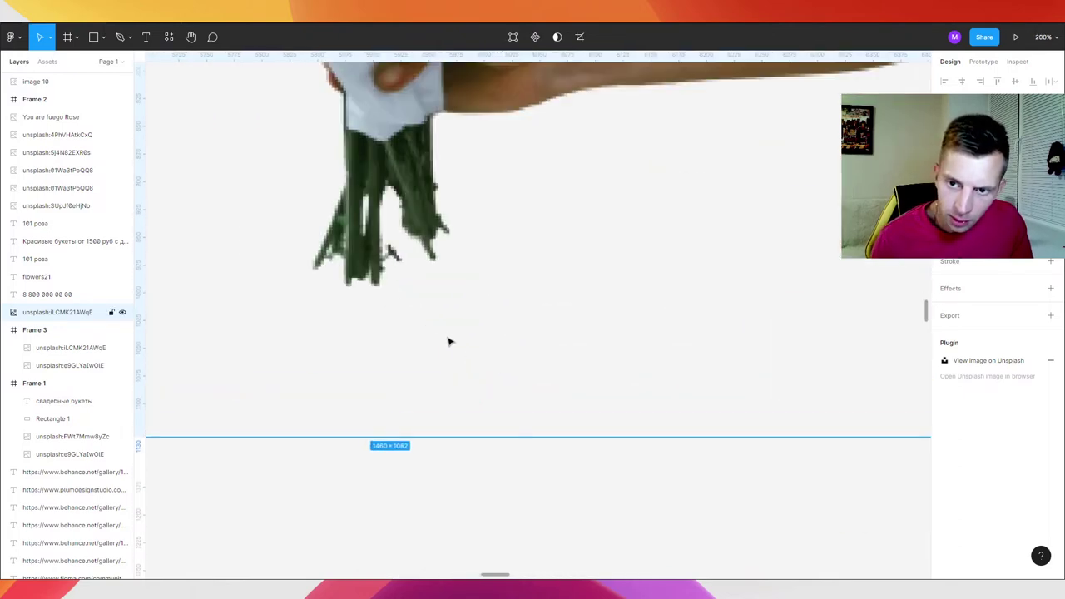
{"action": "scroll", "coordinate": [448, 341], "scroll_direction": "down", "scroll_amount": 4}
{"action": "scroll", "coordinate": [448, 341], "scroll_direction": "down", "scroll_amount": 3}
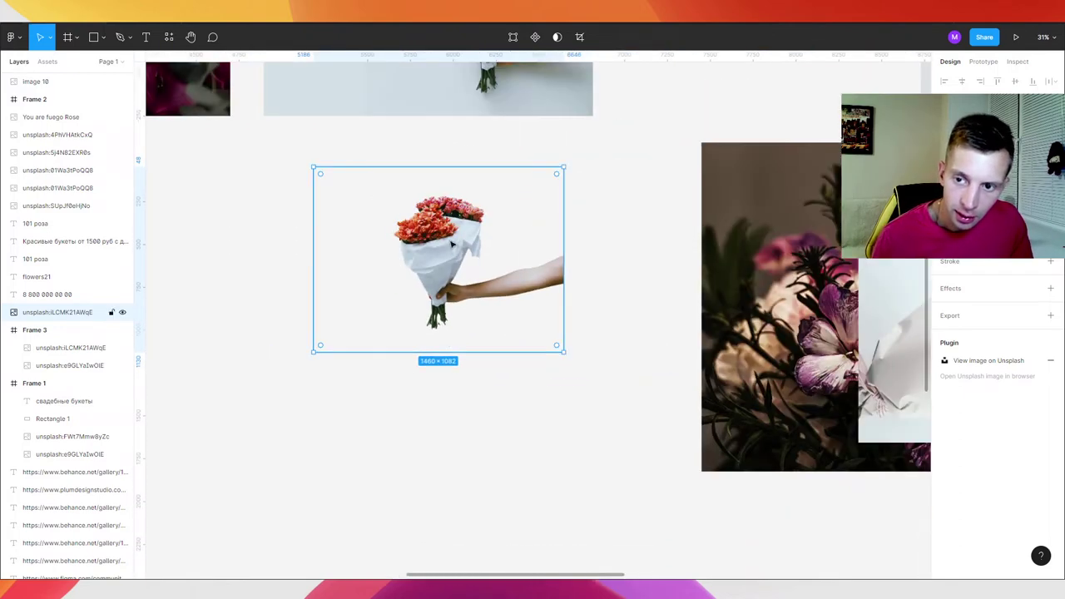
{"action": "scroll", "coordinate": [452, 244], "scroll_direction": "up", "scroll_amount": 4}
{"action": "scroll", "coordinate": [452, 244], "scroll_direction": "down", "scroll_amount": 4}
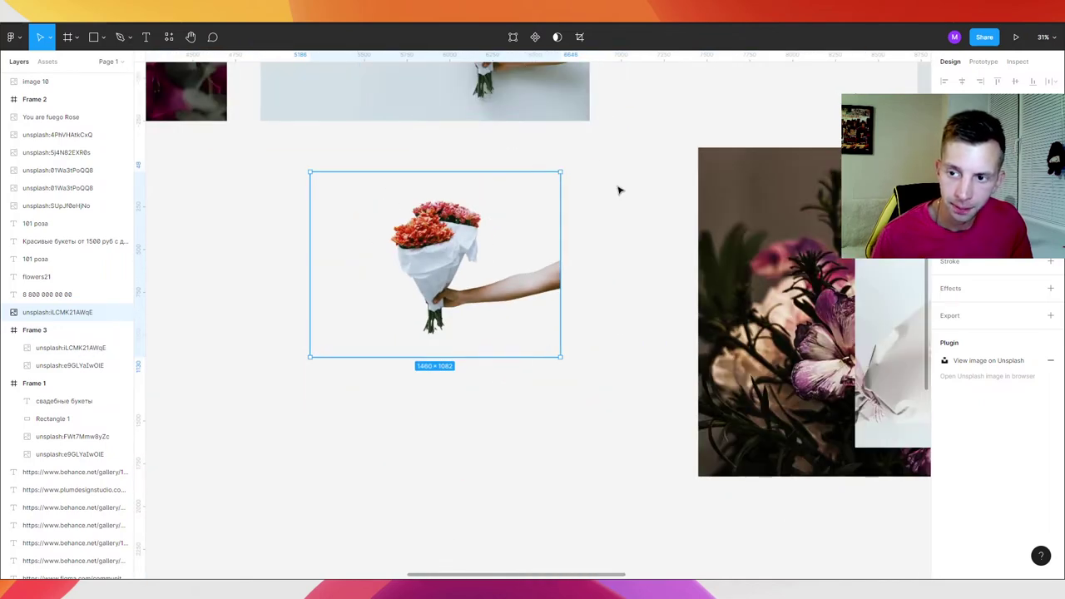
{"action": "scroll", "coordinate": [458, 335], "scroll_direction": "up", "scroll_amount": 2}
{"action": "scroll", "coordinate": [422, 222], "scroll_direction": "up", "scroll_amount": 3}
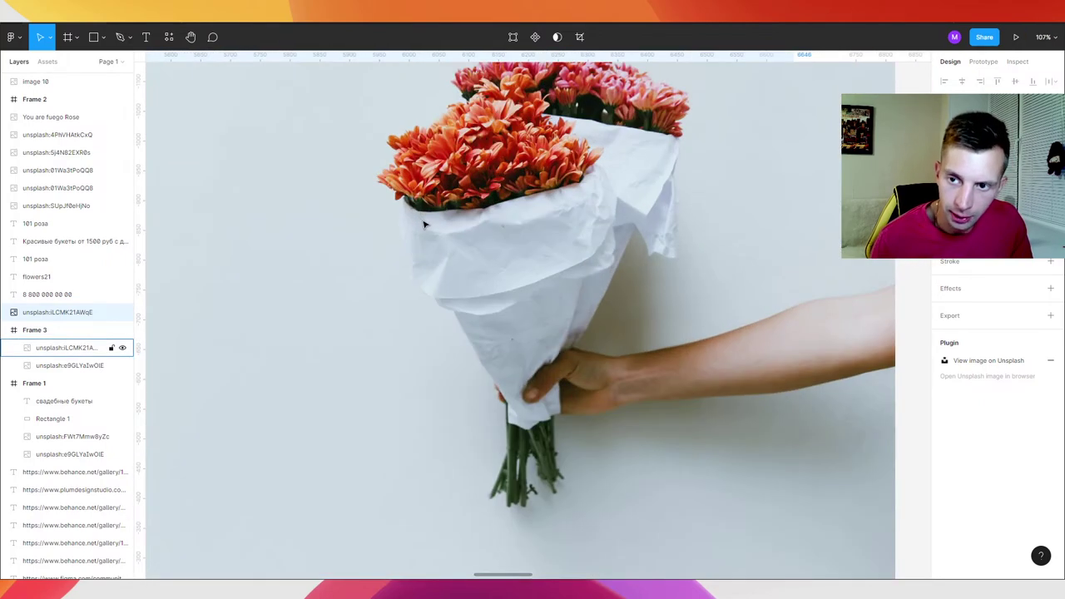
{"action": "scroll", "coordinate": [423, 224], "scroll_direction": "up", "scroll_amount": 3}
{"action": "scroll", "coordinate": [424, 224], "scroll_direction": "down", "scroll_amount": 3}
{"action": "scroll", "coordinate": [483, 212], "scroll_direction": "down", "scroll_amount": 5}
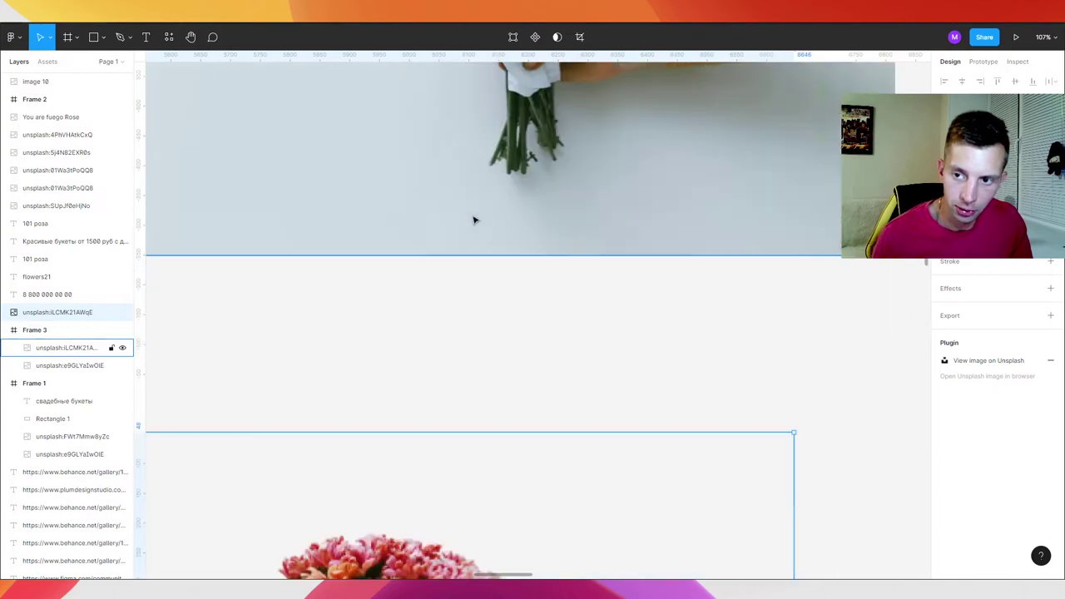
{"action": "scroll", "coordinate": [476, 219], "scroll_direction": "down", "scroll_amount": 4}
{"action": "scroll", "coordinate": [363, 344], "scroll_direction": "down", "scroll_amount": 2}
Move the bouquet cut-out beside Frame 3 and toggle the original photo's visibility to compare
{"action": "scroll", "coordinate": [363, 344], "scroll_direction": "down", "scroll_amount": 3}
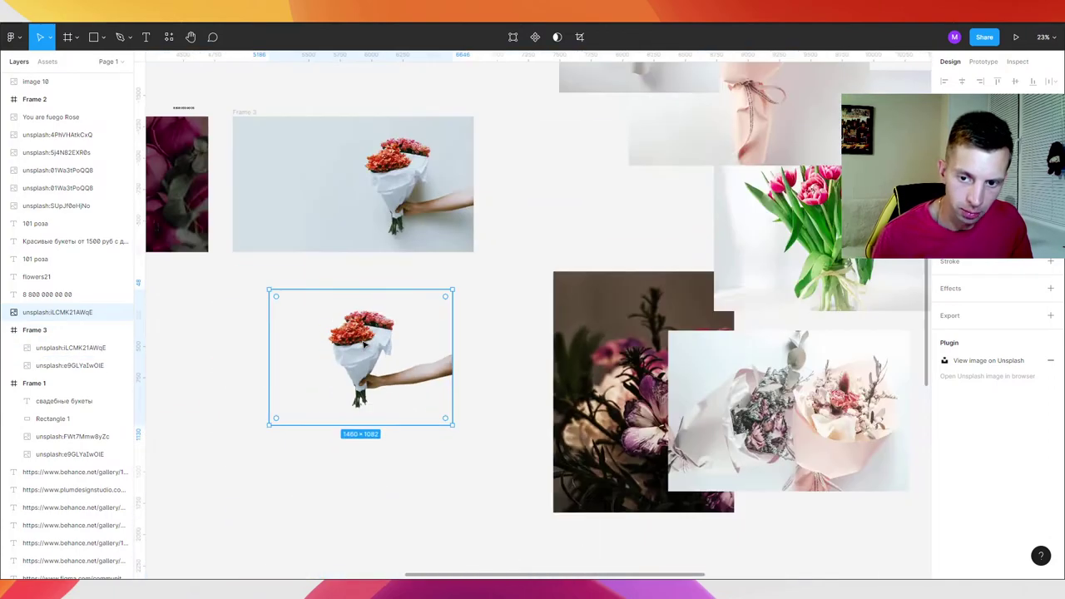
{"action": "scroll", "coordinate": [362, 344], "scroll_direction": "up", "scroll_amount": 3}
{"action": "scroll", "coordinate": [363, 346], "scroll_direction": "up", "scroll_amount": 2}
{"action": "scroll", "coordinate": [363, 346], "scroll_direction": "down", "scroll_amount": 2}
{"action": "scroll", "coordinate": [363, 351], "scroll_direction": "down", "scroll_amount": 3}
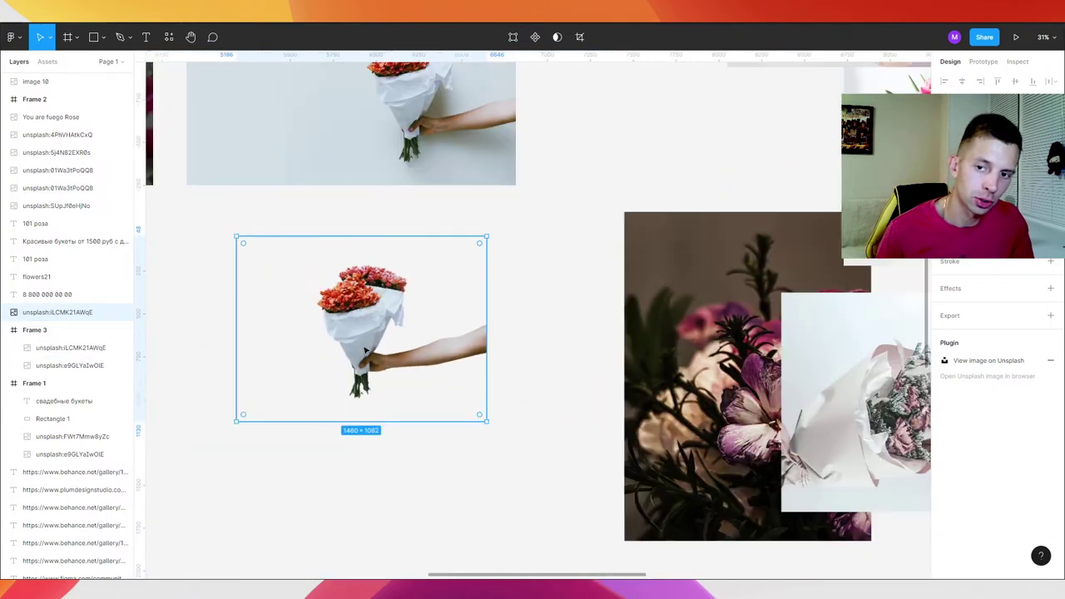
{"action": "left_click_drag", "start_coordinate": [354, 341], "coordinate": [607, 146]}
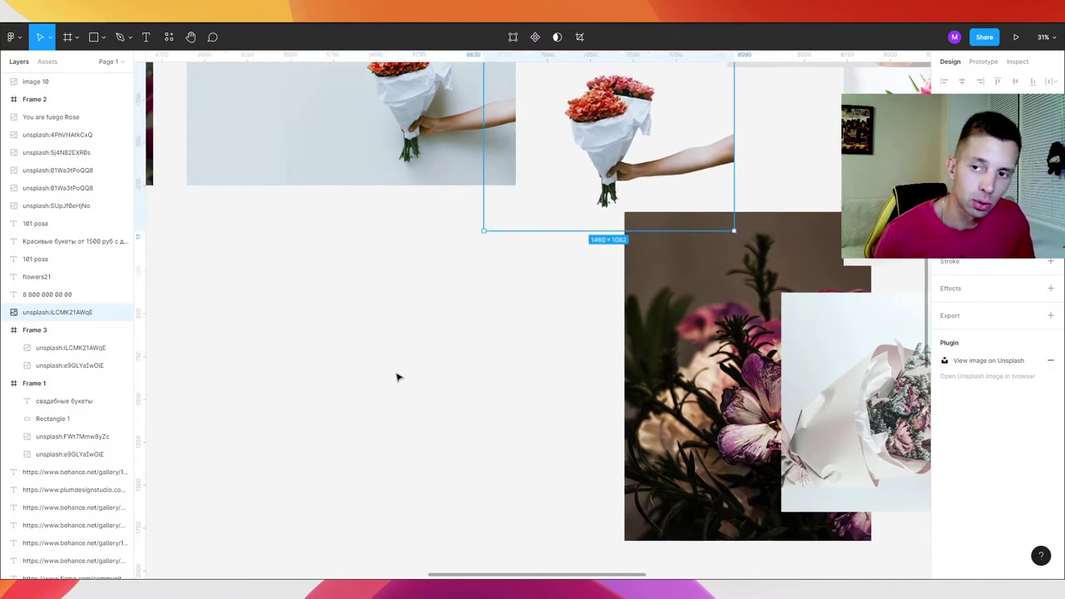
{"action": "scroll", "coordinate": [397, 376], "scroll_direction": "up", "scroll_amount": 3}
{"action": "scroll", "coordinate": [433, 170], "scroll_direction": "down", "scroll_amount": 2}
{"action": "left_click", "coordinate": [434, 171]}
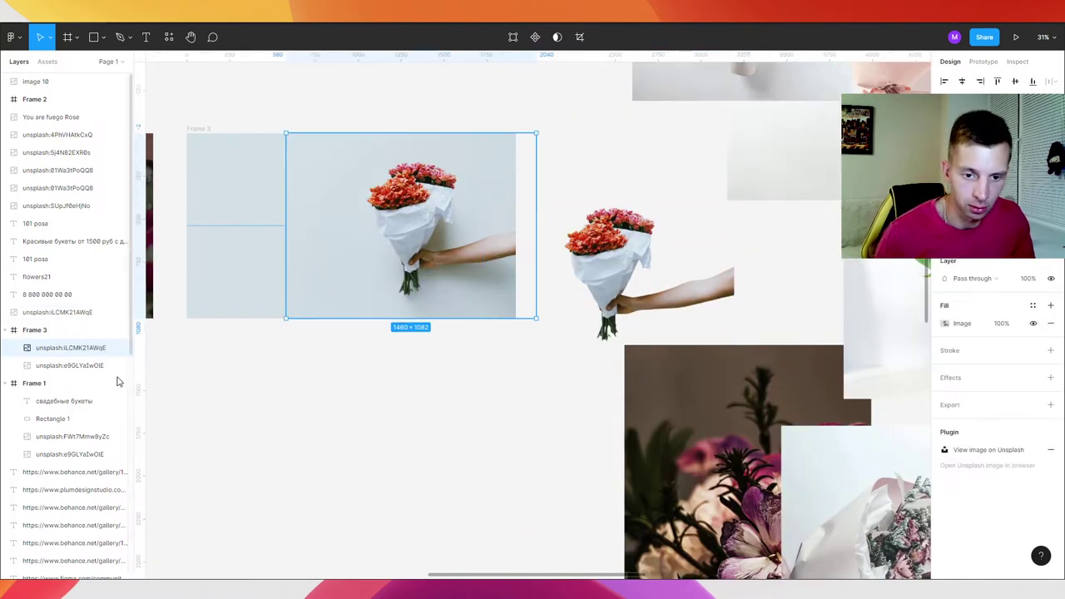
{"action": "left_click", "coordinate": [122, 348]}
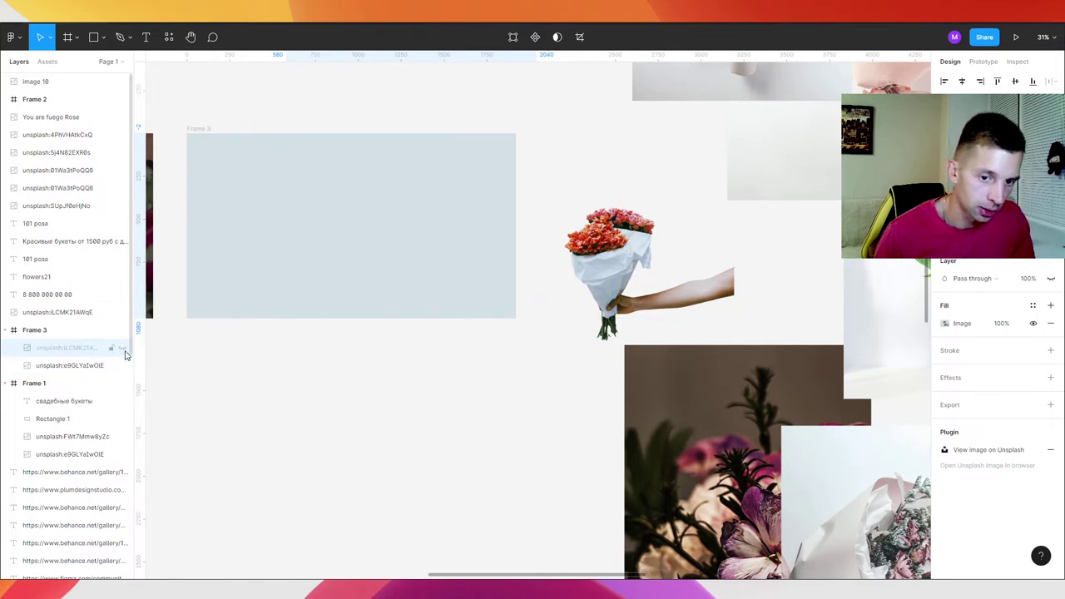
{"action": "left_click", "coordinate": [122, 349]}
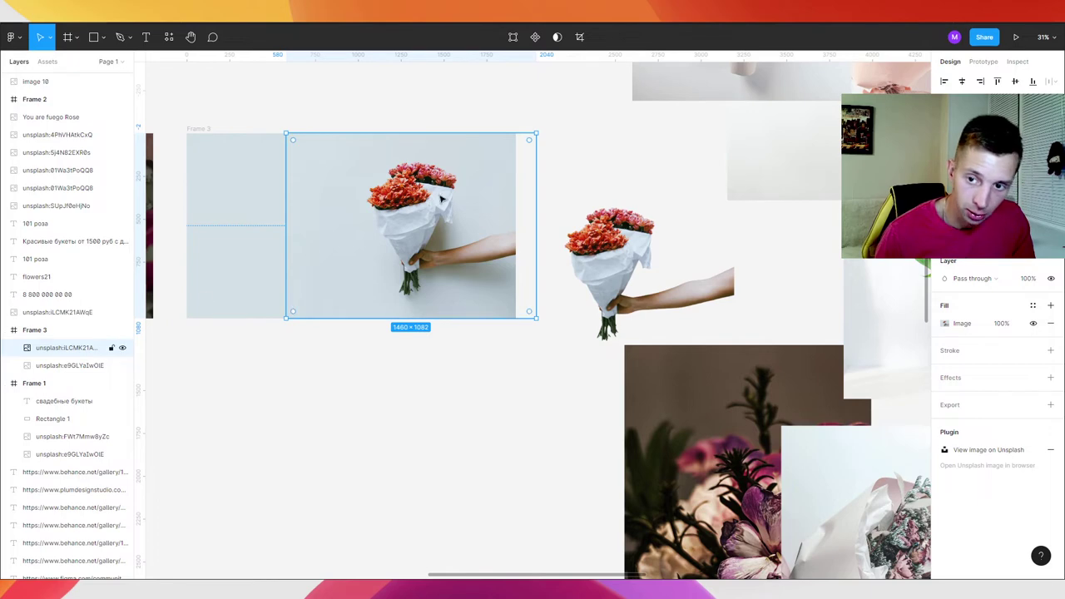
{"action": "left_click", "coordinate": [123, 348]}
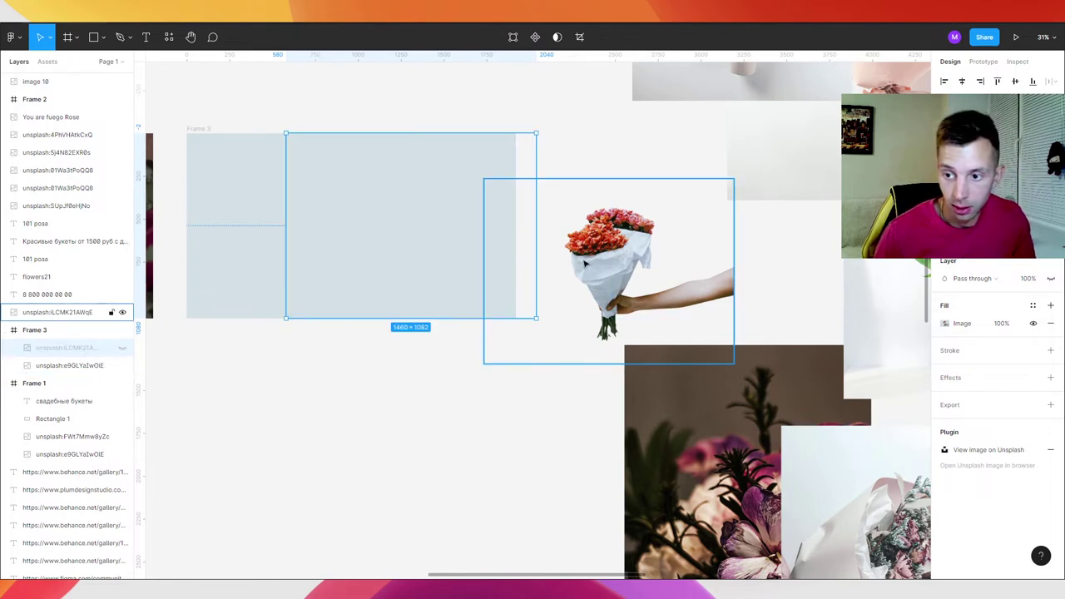
Try the cut-out inside Frame 3, move it back out, unhide and shift the original photo
{"action": "mouse_move", "coordinate": [592, 259]}
{"action": "left_mouse_down"}
{"action": "mouse_move", "coordinate": [403, 212]}
{"action": "mouse_move", "coordinate": [401, 221]}
{"action": "left_mouse_up"}
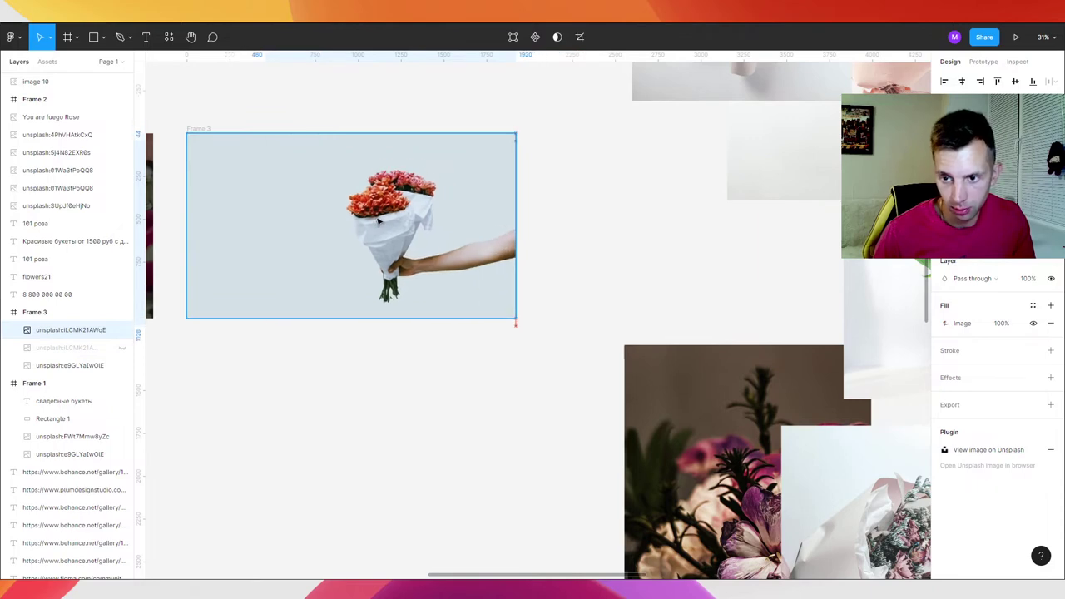
{"action": "scroll", "coordinate": [416, 235], "scroll_direction": "up", "scroll_amount": 5}
{"action": "scroll", "coordinate": [416, 235], "scroll_direction": "down", "scroll_amount": 3}
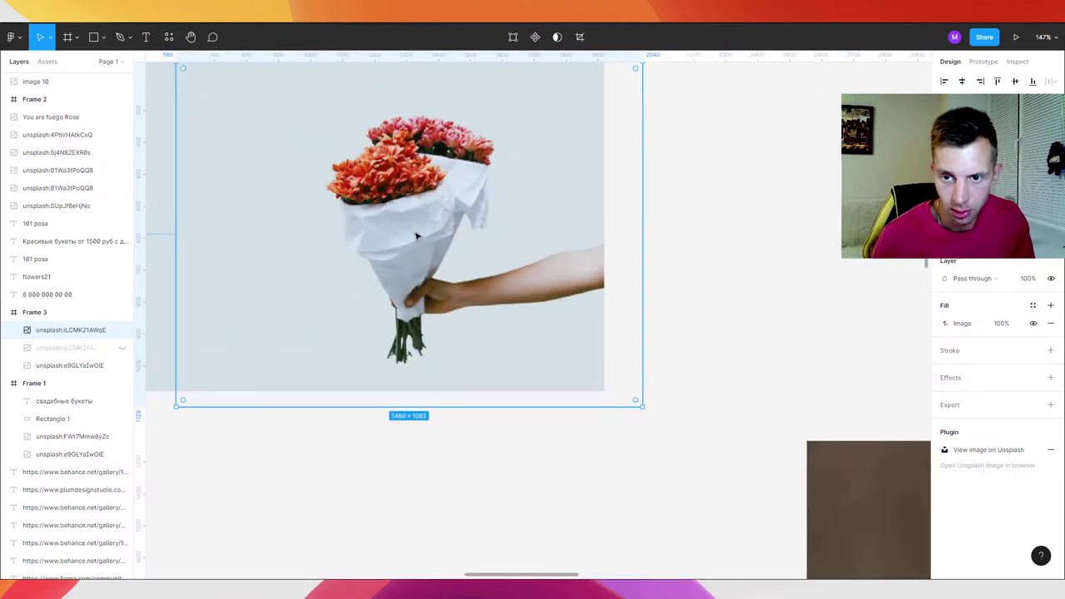
{"action": "scroll", "coordinate": [416, 235], "scroll_direction": "down", "scroll_amount": 3}
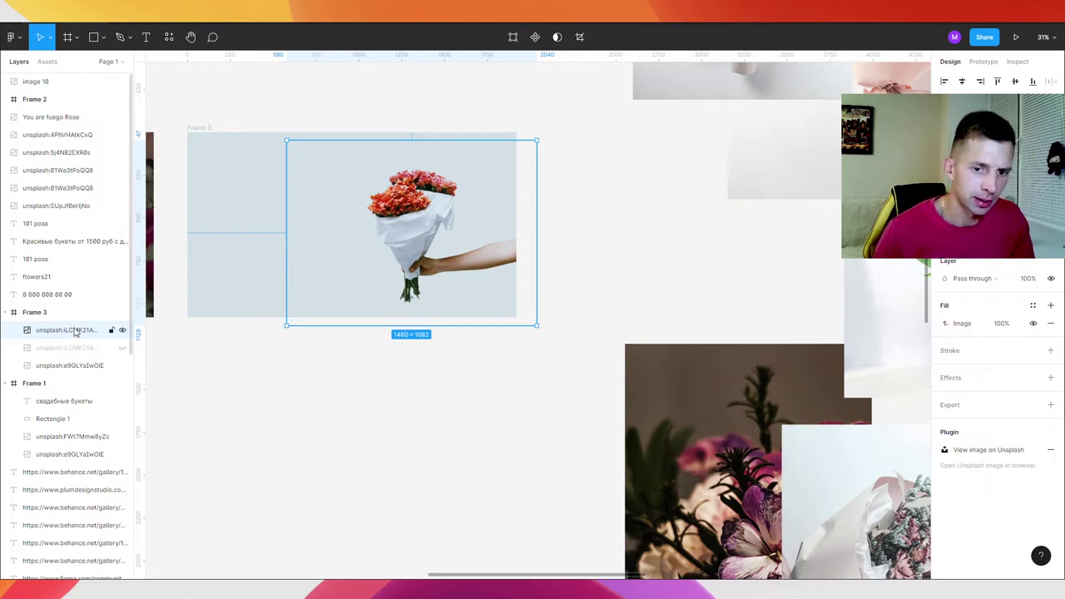
{"action": "left_click_drag", "start_coordinate": [430, 220], "coordinate": [757, 230]}
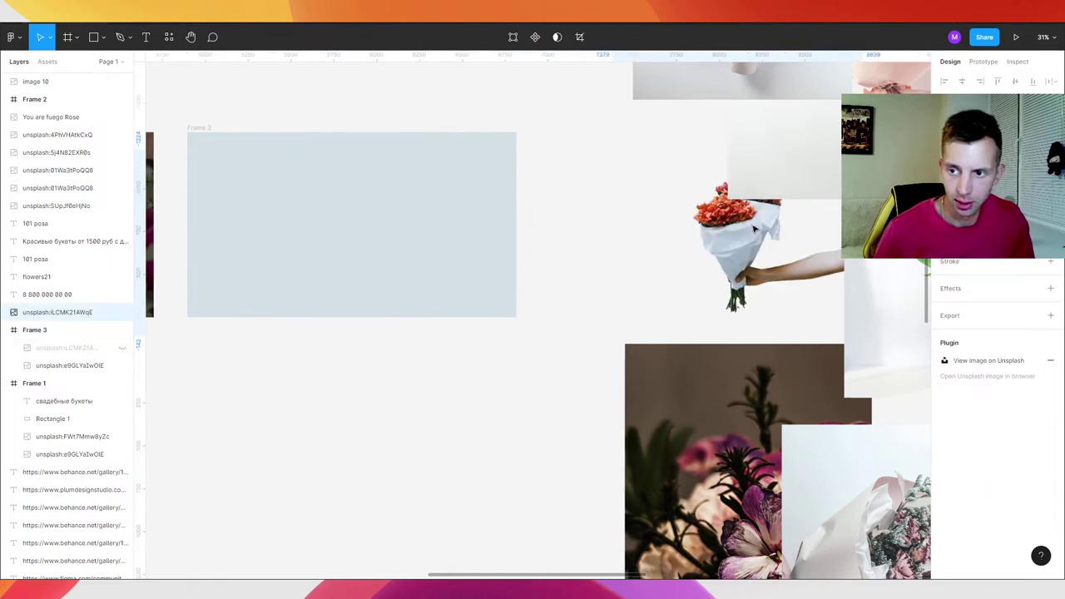
{"action": "left_click", "coordinate": [123, 348]}
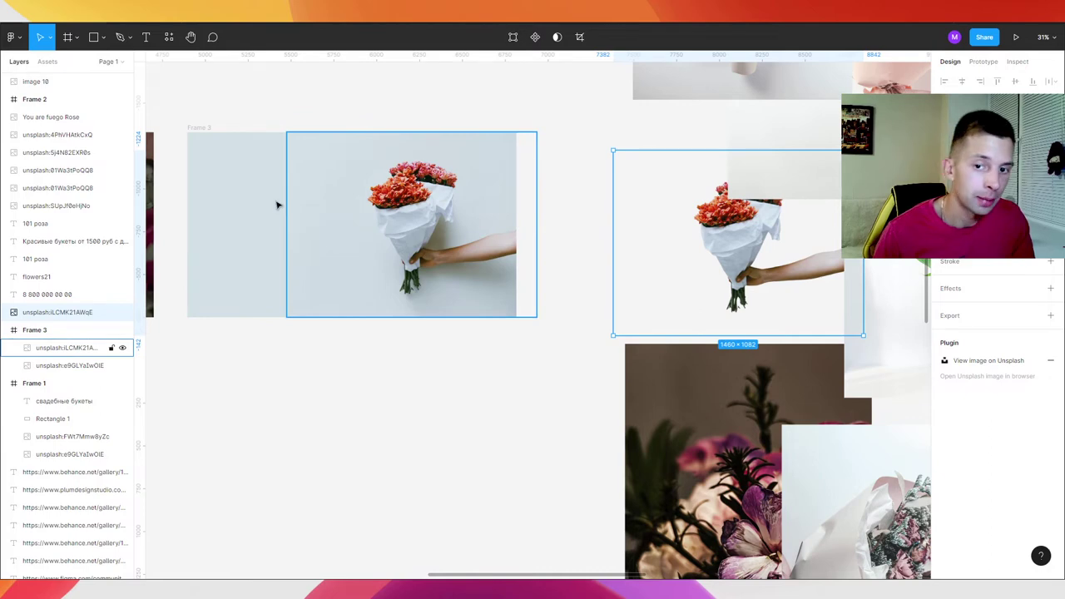
{"action": "scroll", "coordinate": [326, 233], "scroll_direction": "up", "scroll_amount": 3}
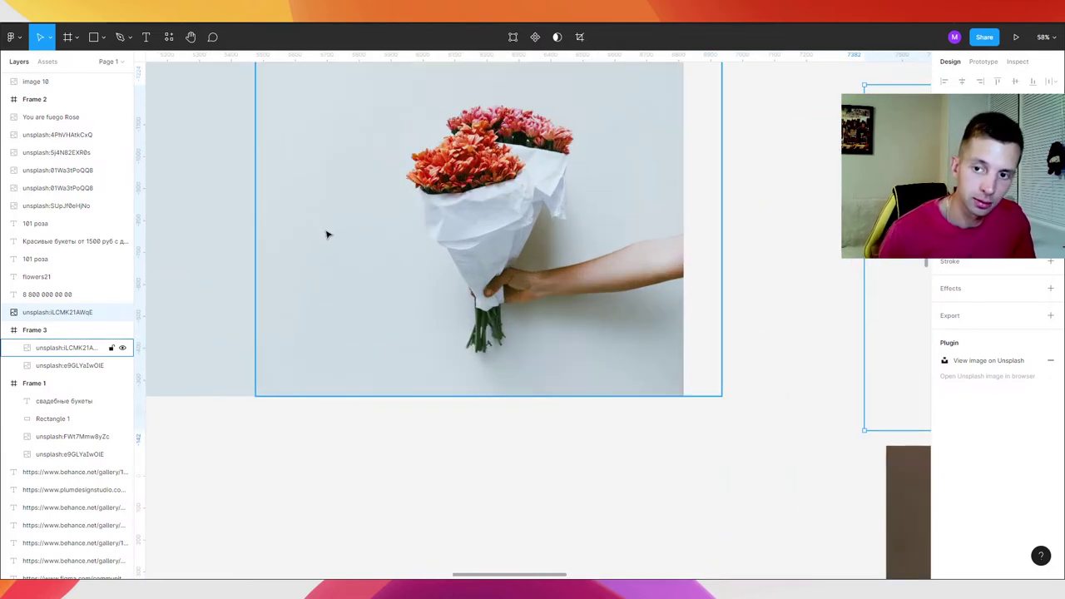
{"action": "scroll", "coordinate": [325, 238], "scroll_direction": "down", "scroll_amount": 3}
{"action": "scroll", "coordinate": [376, 366], "scroll_direction": "up", "scroll_amount": 1}
{"action": "scroll", "coordinate": [376, 366], "scroll_direction": "left", "scroll_amount": 1}
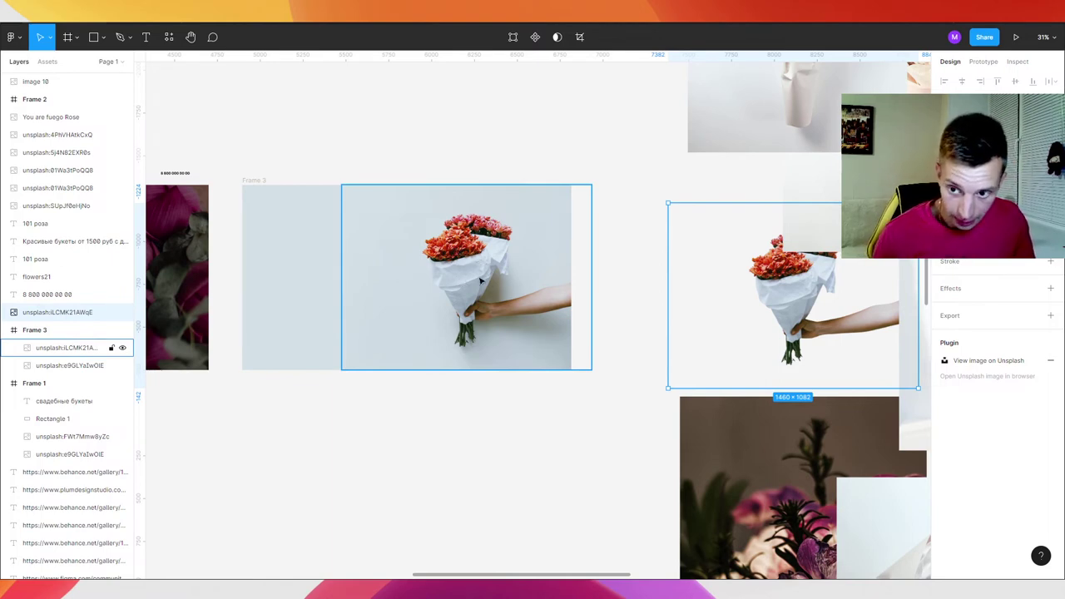
{"action": "left_click_drag", "start_coordinate": [465, 259], "coordinate": [470, 270]}
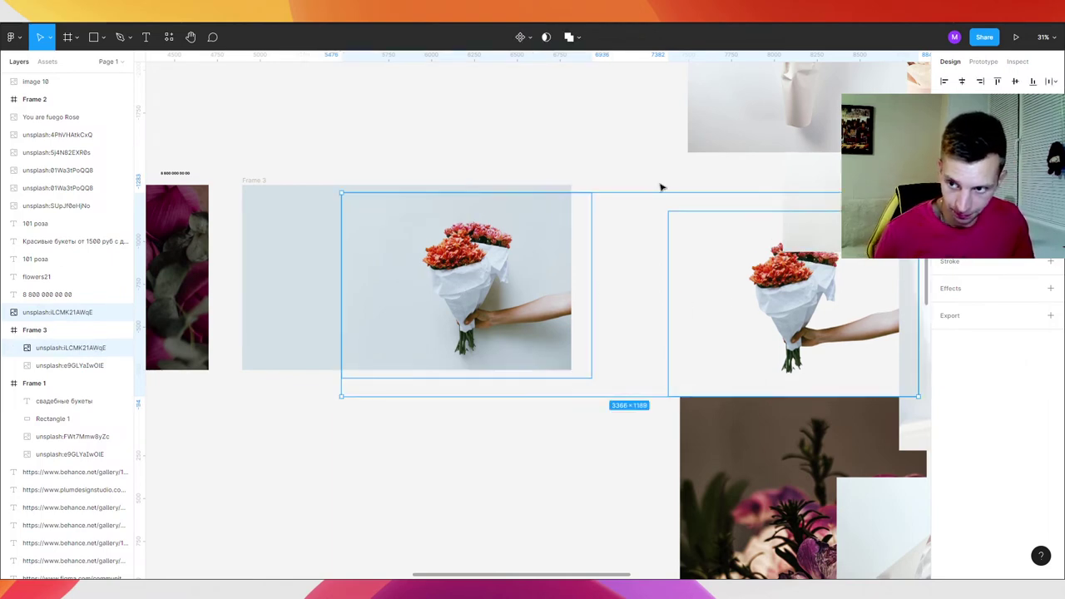
Drag the flowers21 logo text from Frame 1's header into Frame 3's upper-left corner
{"action": "scroll", "coordinate": [313, 411], "scroll_direction": "up", "scroll_amount": 3}
{"action": "scroll", "coordinate": [313, 411], "scroll_direction": "down", "scroll_amount": 5}
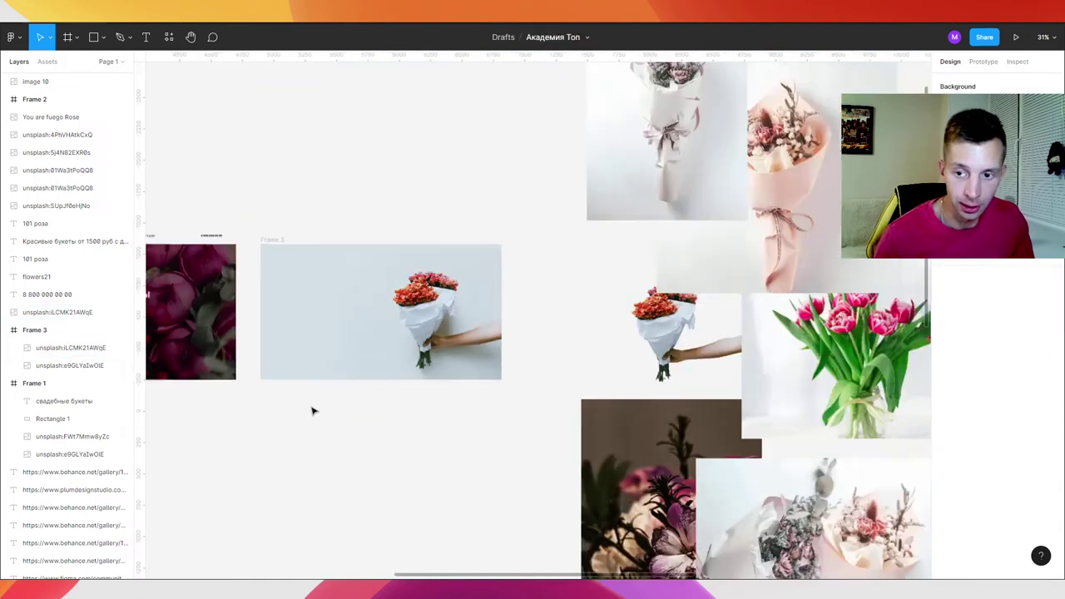
{"action": "scroll", "coordinate": [345, 411], "scroll_direction": "down", "scroll_amount": 2}
{"action": "scroll", "coordinate": [452, 407], "scroll_direction": "up", "scroll_amount": 1}
{"action": "scroll", "coordinate": [243, 269], "scroll_direction": "up", "scroll_amount": 5}
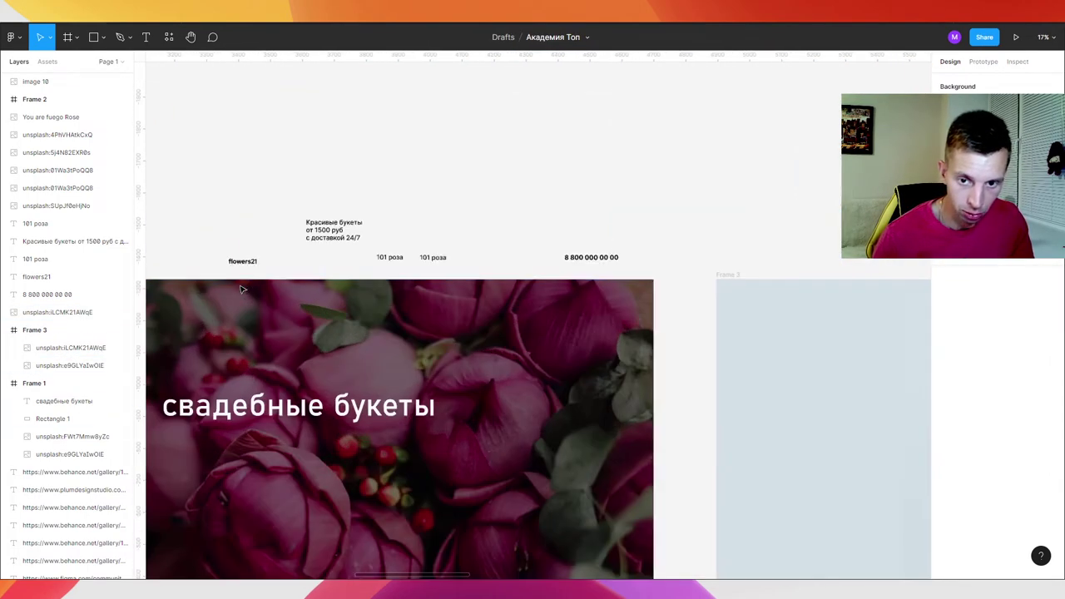
{"action": "scroll", "coordinate": [242, 269], "scroll_direction": "up", "scroll_amount": 4}
{"action": "left_click", "coordinate": [245, 219]}
{"action": "scroll", "coordinate": [525, 220], "scroll_direction": "right", "scroll_amount": 1}
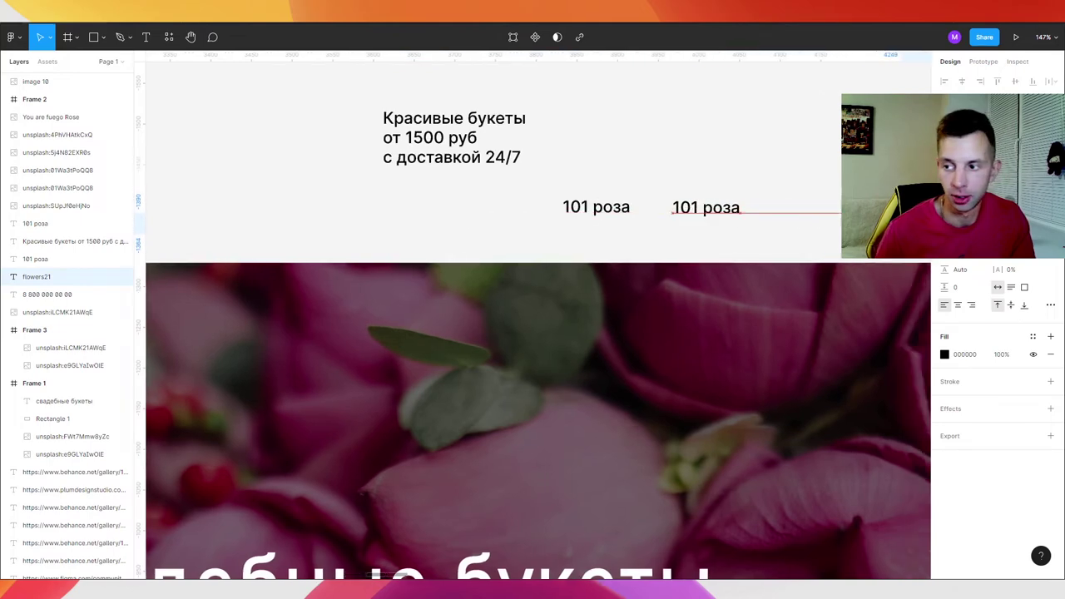
{"action": "scroll", "coordinate": [525, 221], "scroll_direction": "right", "scroll_amount": 4}
{"action": "scroll", "coordinate": [525, 221], "scroll_direction": "right", "scroll_amount": 4}
{"action": "scroll", "coordinate": [524, 221], "scroll_direction": "right", "scroll_amount": 4}
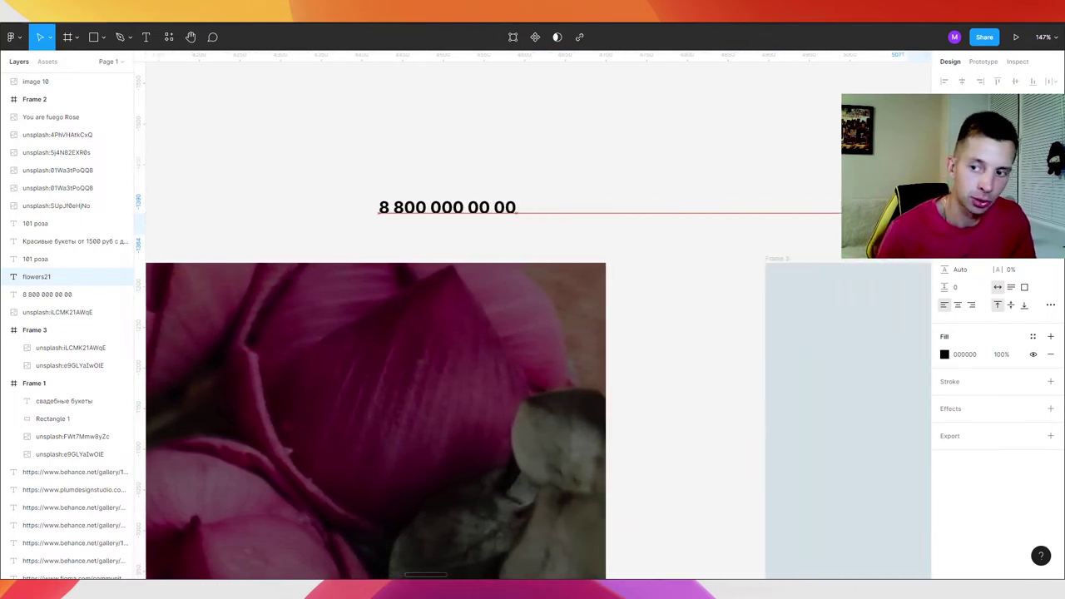
{"action": "left_click_drag", "start_coordinate": [891, 212], "coordinate": [712, 310]}
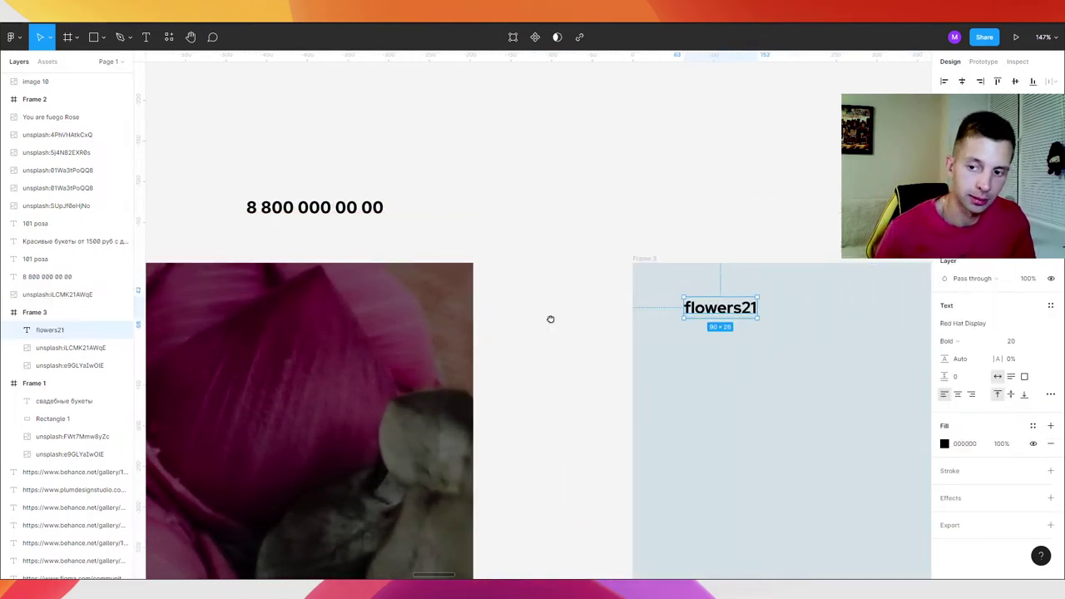
{"action": "scroll", "coordinate": [550, 318], "scroll_direction": "right", "scroll_amount": 7}
{"action": "scroll", "coordinate": [550, 318], "scroll_direction": "down", "scroll_amount": 2}
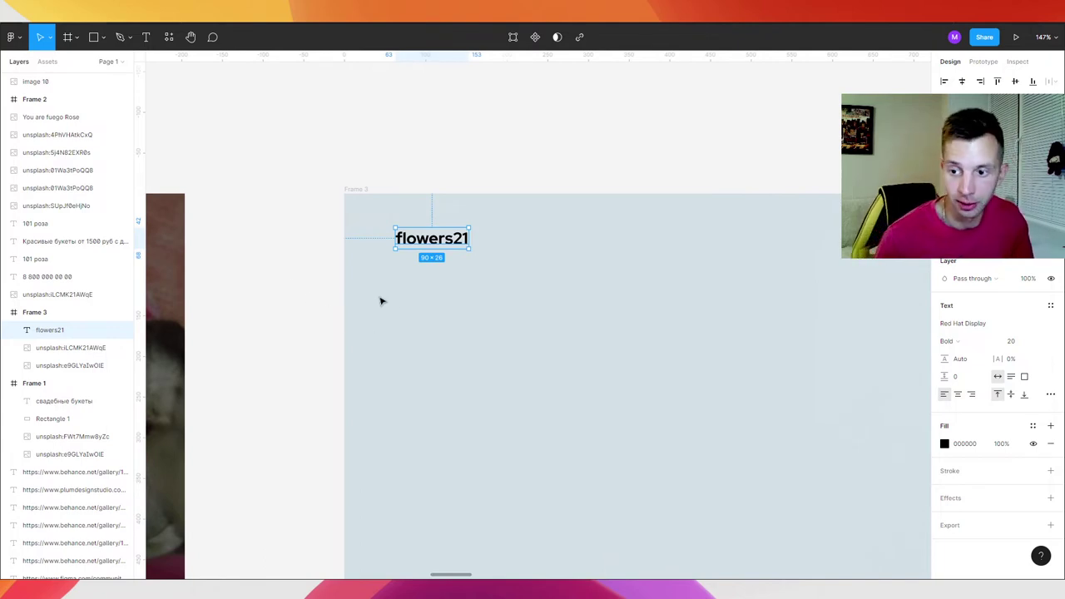
Show Frame 3's column grid and align the logo to the first column
{"action": "key", "text": "ctrl+g"}
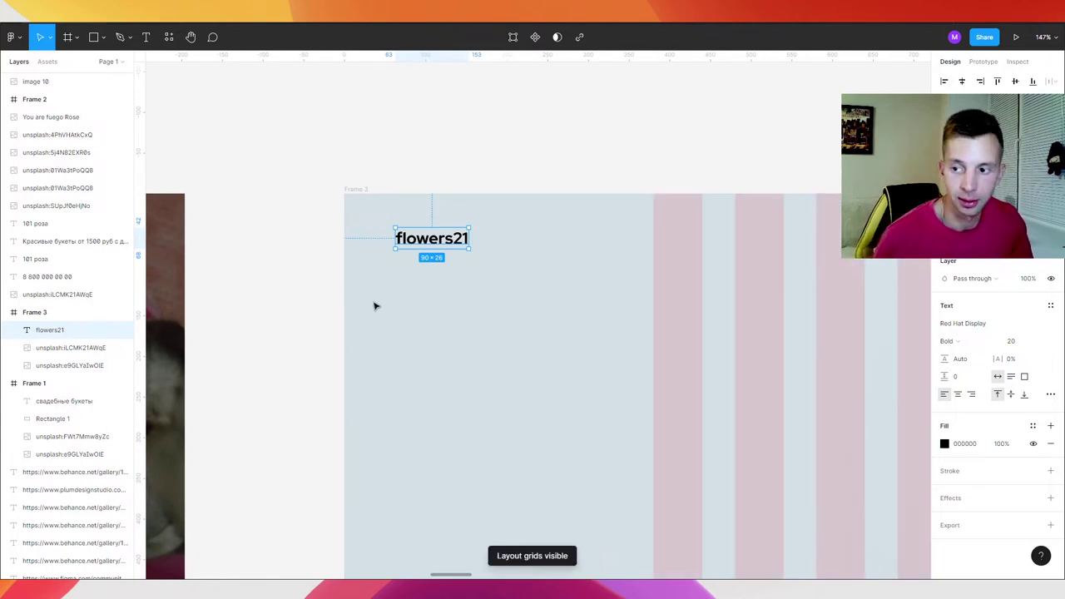
{"action": "scroll", "coordinate": [288, 347], "scroll_direction": "down", "scroll_amount": 5}
{"action": "scroll", "coordinate": [463, 328], "scroll_direction": "down", "scroll_amount": 5}
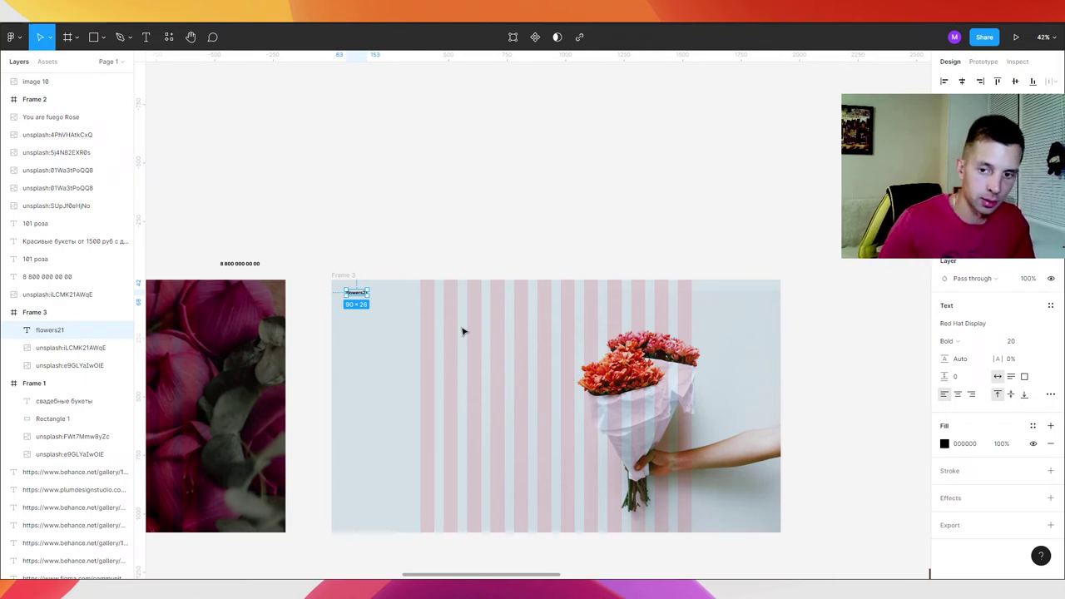
{"action": "scroll", "coordinate": [464, 332], "scroll_direction": "up", "scroll_amount": 2}
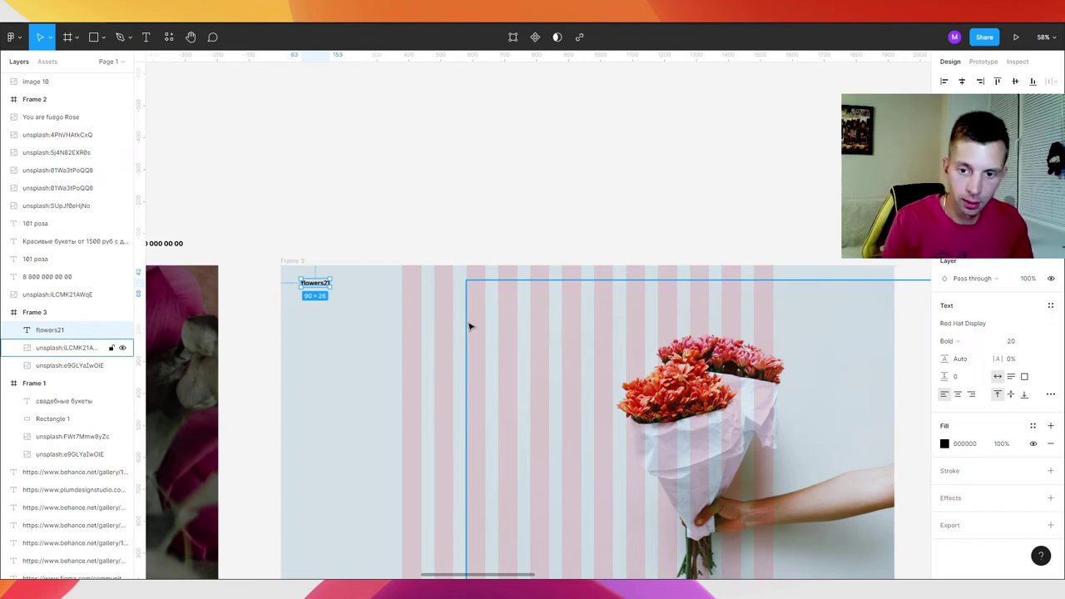
{"action": "left_click_drag", "start_coordinate": [318, 288], "coordinate": [423, 289]}
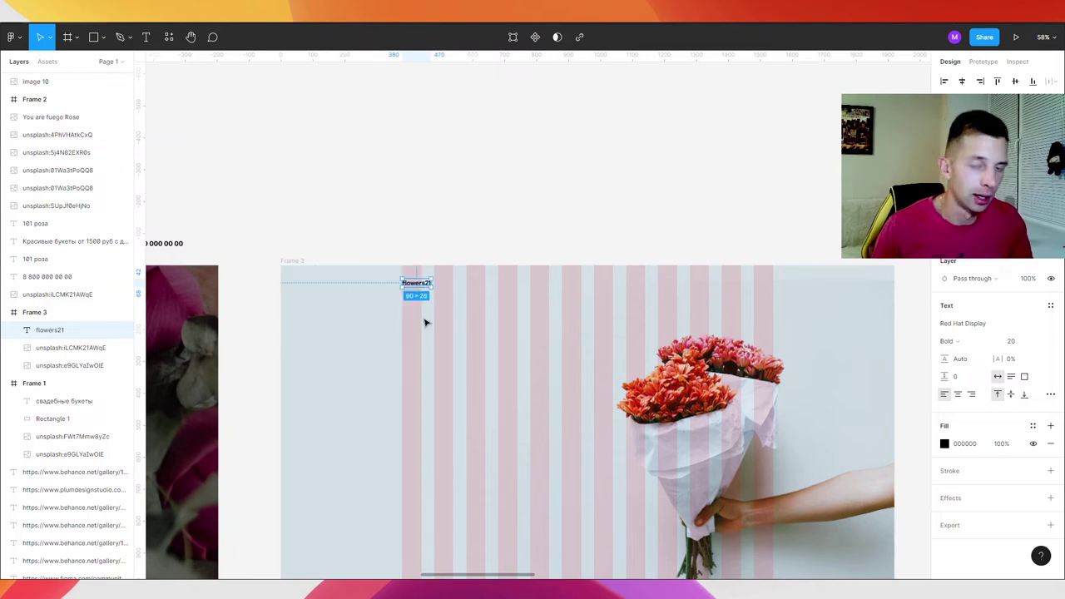
{"action": "scroll", "coordinate": [483, 263], "scroll_direction": "up", "scroll_amount": 3}
{"action": "scroll", "coordinate": [451, 309], "scroll_direction": "up", "scroll_amount": 2}
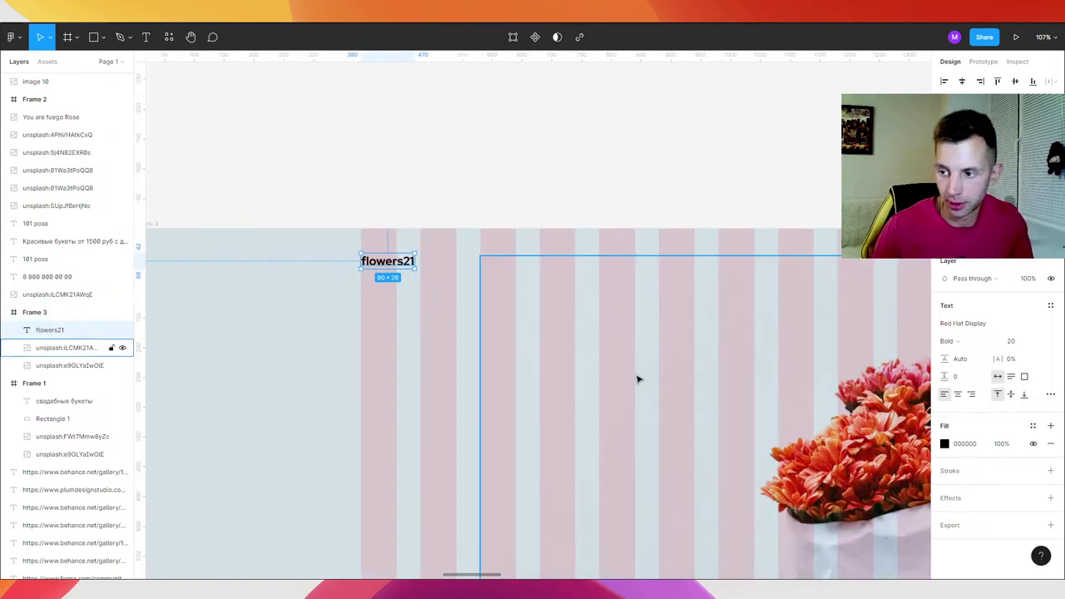
Change the logo text to flowers24 with font size 22
{"action": "double_click", "coordinate": [406, 263]}
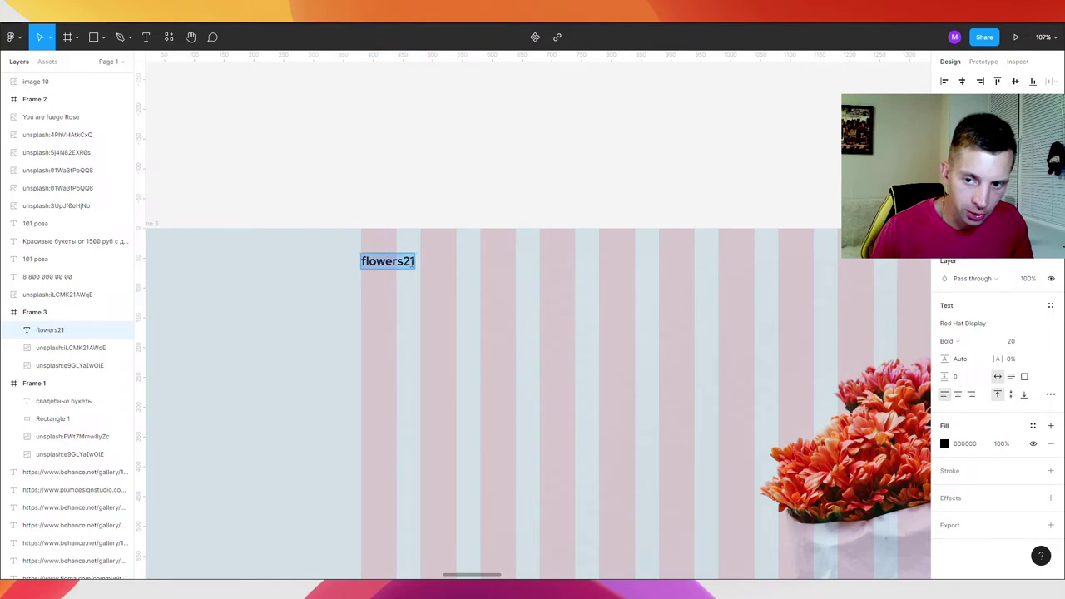
{"action": "key", "text": "BackSpace"}
{"action": "type", "text": "4"}
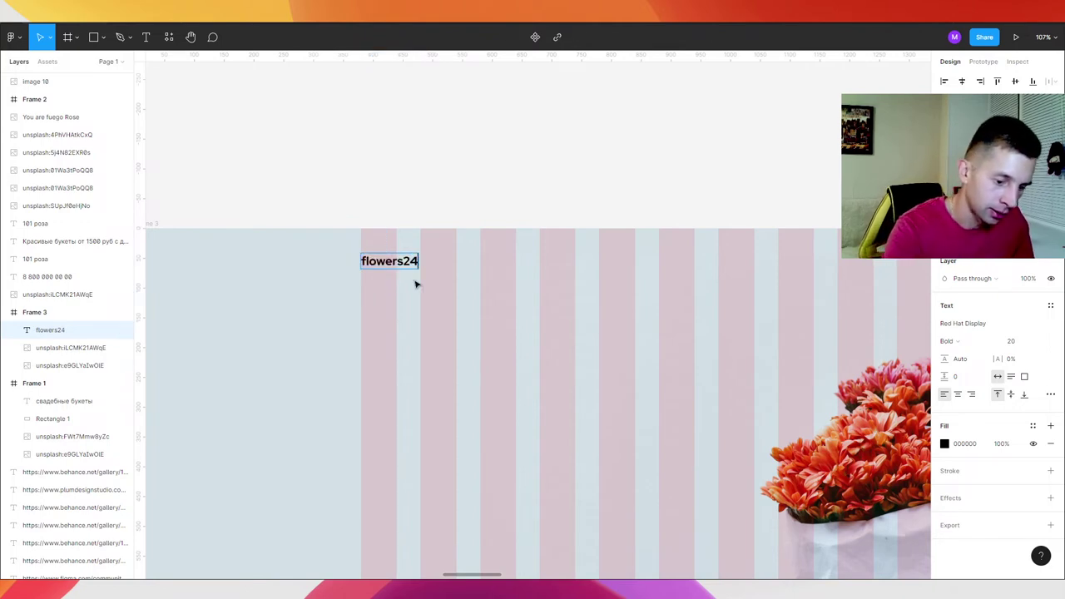
{"action": "key", "text": "Escape"}
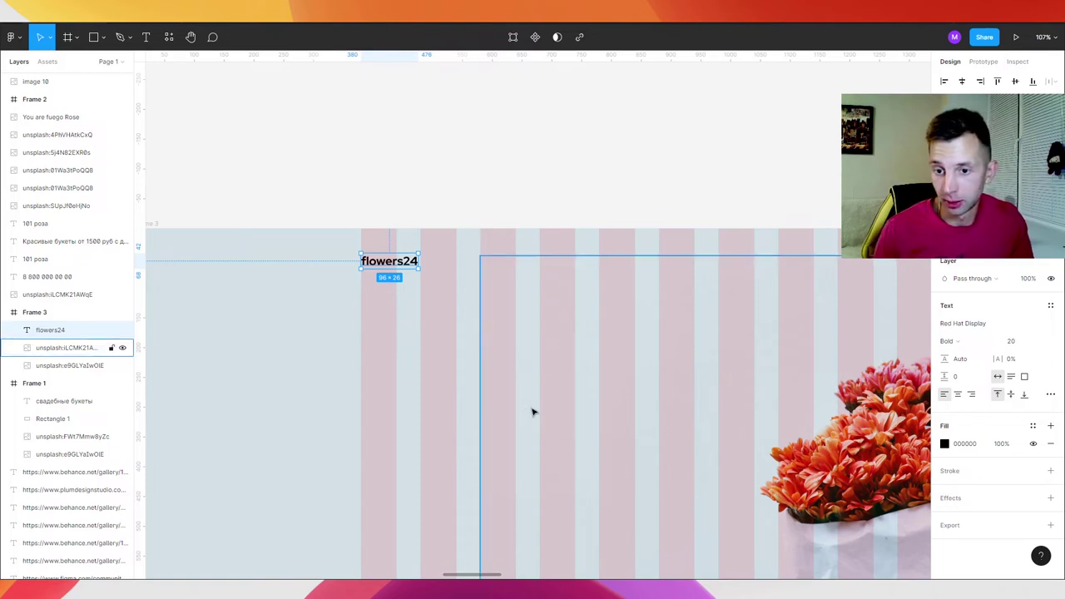
{"action": "mouse_move", "coordinate": [1017, 341]}
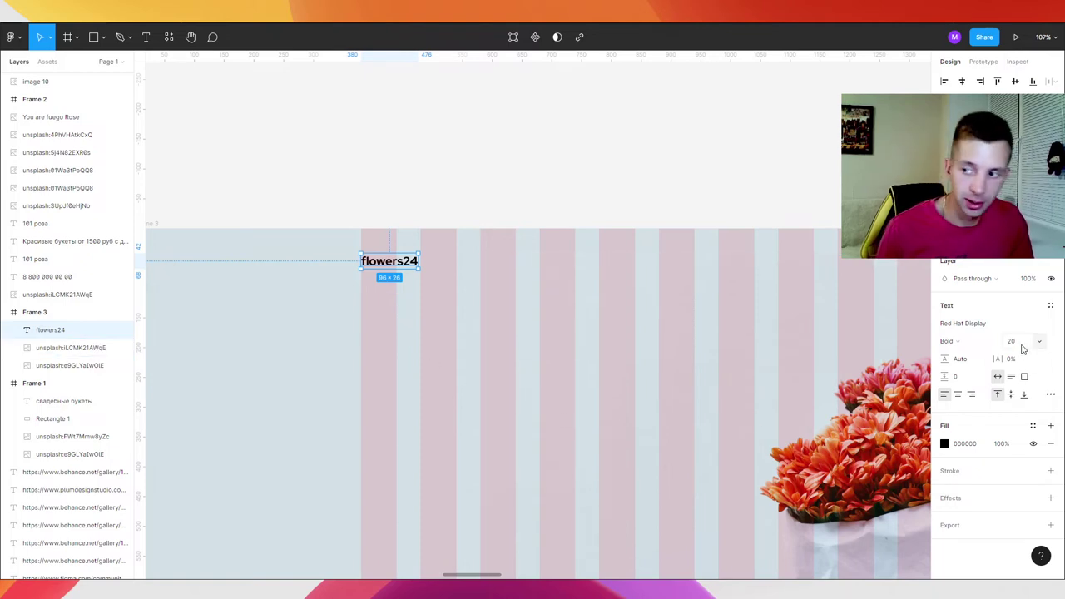
{"action": "type", "text": "22"}
{"action": "key", "text": "Return"}
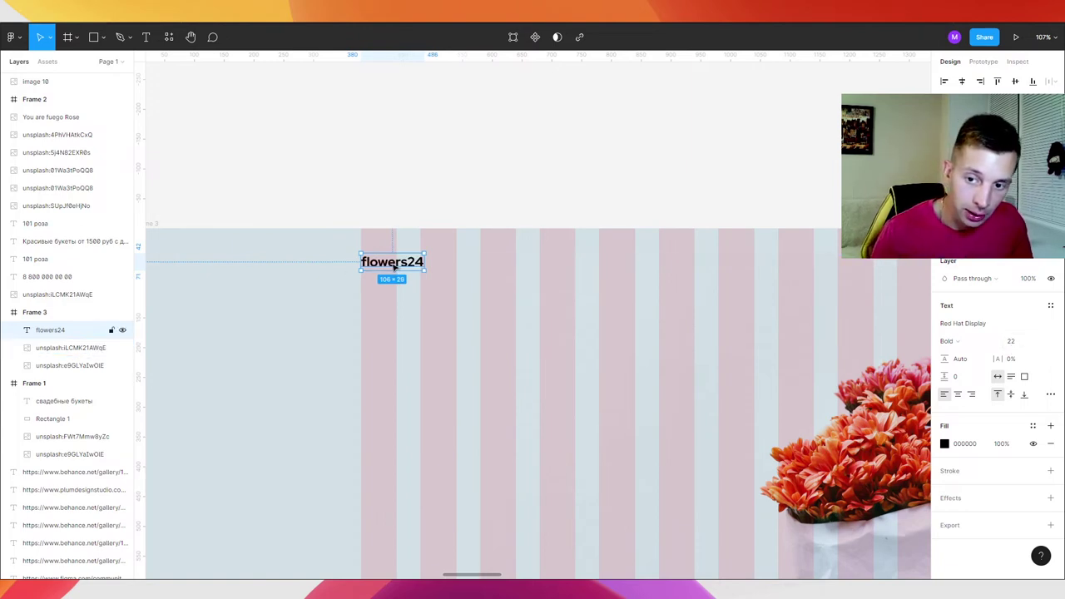
Fine-tune the logo's vertical position and check its distances to the frame edges
{"action": "left_click_drag", "start_coordinate": [395, 267], "coordinate": [397, 273]}
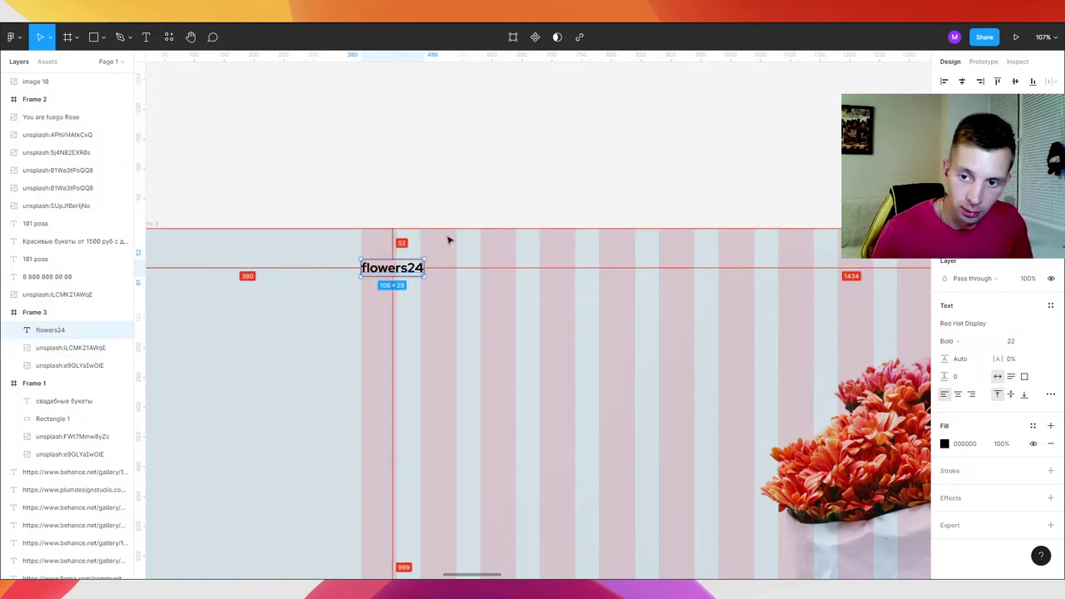
{"action": "key", "text": "Up"}
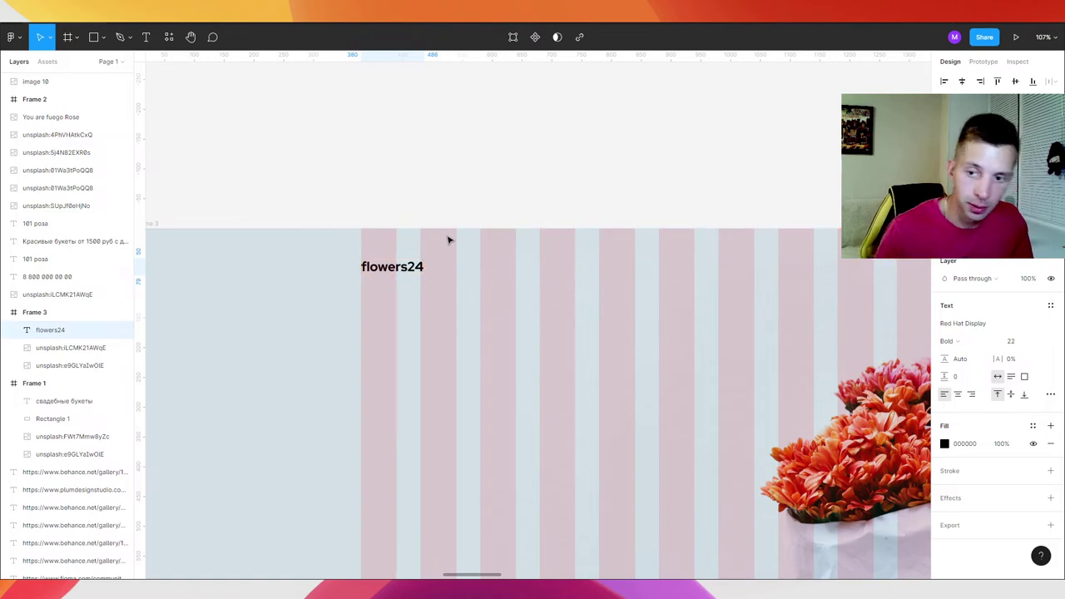
{"action": "scroll", "coordinate": [447, 238], "scroll_direction": "down", "scroll_amount": 5}
{"action": "scroll", "coordinate": [428, 261], "scroll_direction": "up", "scroll_amount": 5}
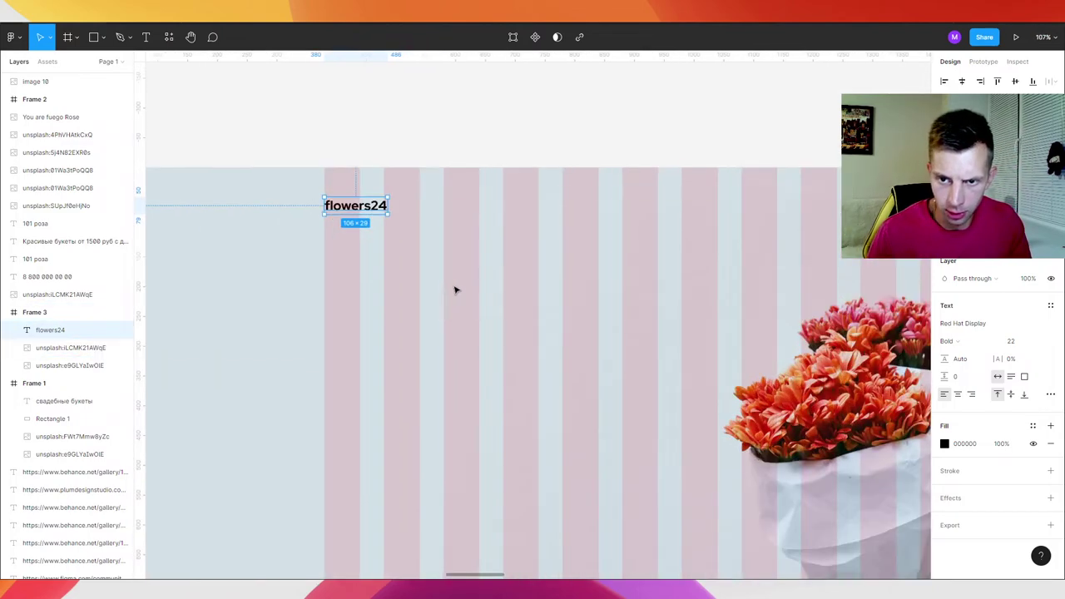
{"action": "key", "text": "alt"}
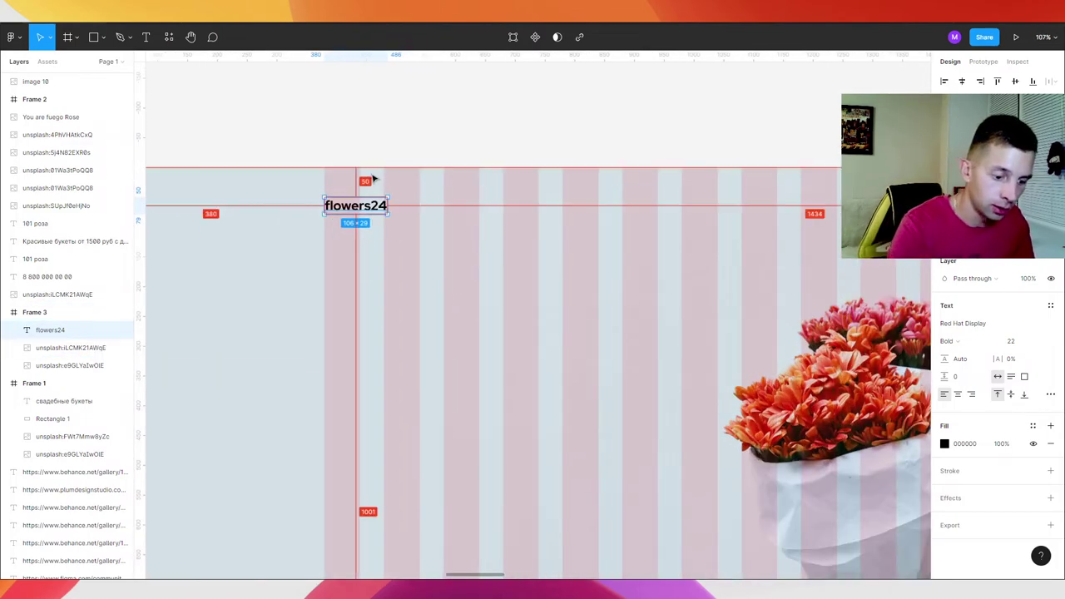
{"action": "scroll", "coordinate": [425, 237], "scroll_direction": "down", "scroll_amount": 3}
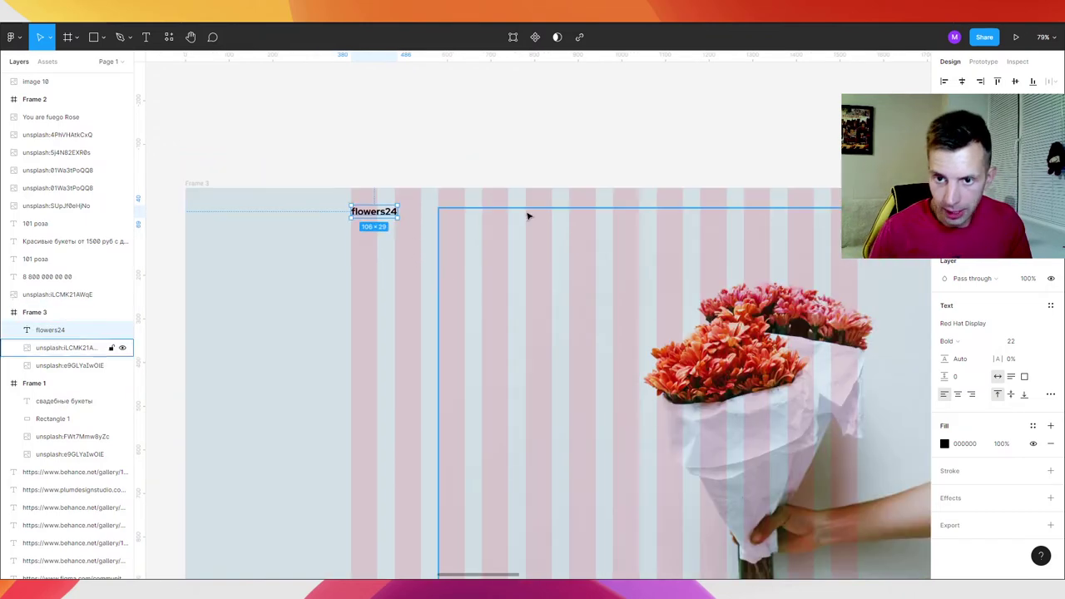
Bring the phone number text into Frame 3's header
{"action": "mouse_move", "coordinate": [400, 290]}
{"action": "left_mouse_down"}
{"action": "mouse_move", "coordinate": [535, 376]}
{"action": "mouse_move", "coordinate": [588, 352]}
{"action": "left_mouse_up"}
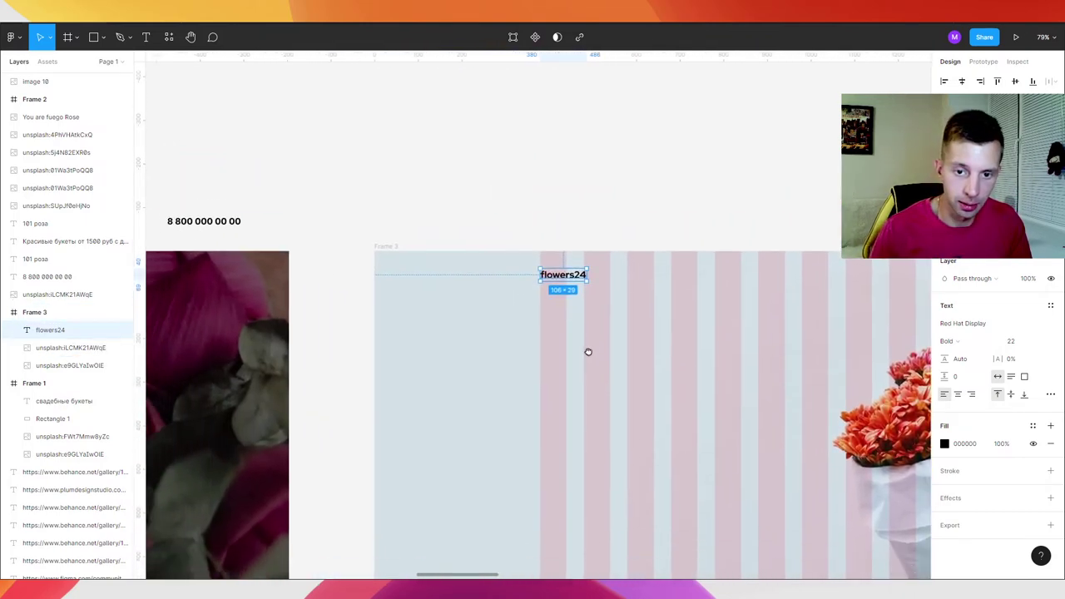
{"action": "scroll", "coordinate": [588, 352], "scroll_direction": "down", "scroll_amount": 2}
{"action": "left_click_drag", "start_coordinate": [314, 255], "coordinate": [710, 312]}
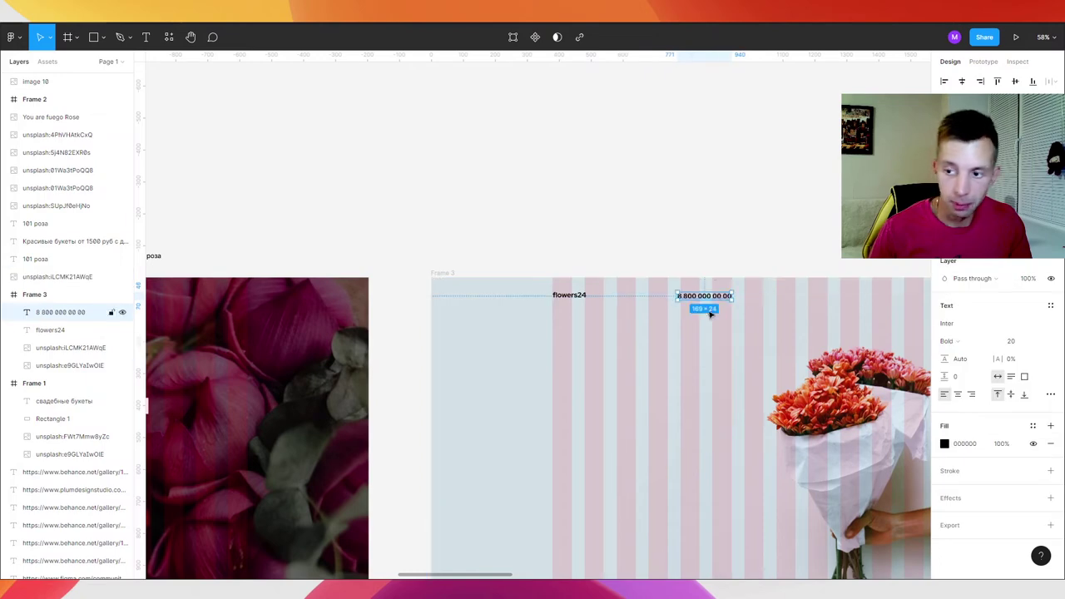
{"action": "scroll", "coordinate": [710, 312], "scroll_direction": "up", "scroll_amount": 3}
{"action": "scroll", "coordinate": [647, 358], "scroll_direction": "up", "scroll_amount": 2}
{"action": "scroll", "coordinate": [672, 347], "scroll_direction": "right", "scroll_amount": 2}
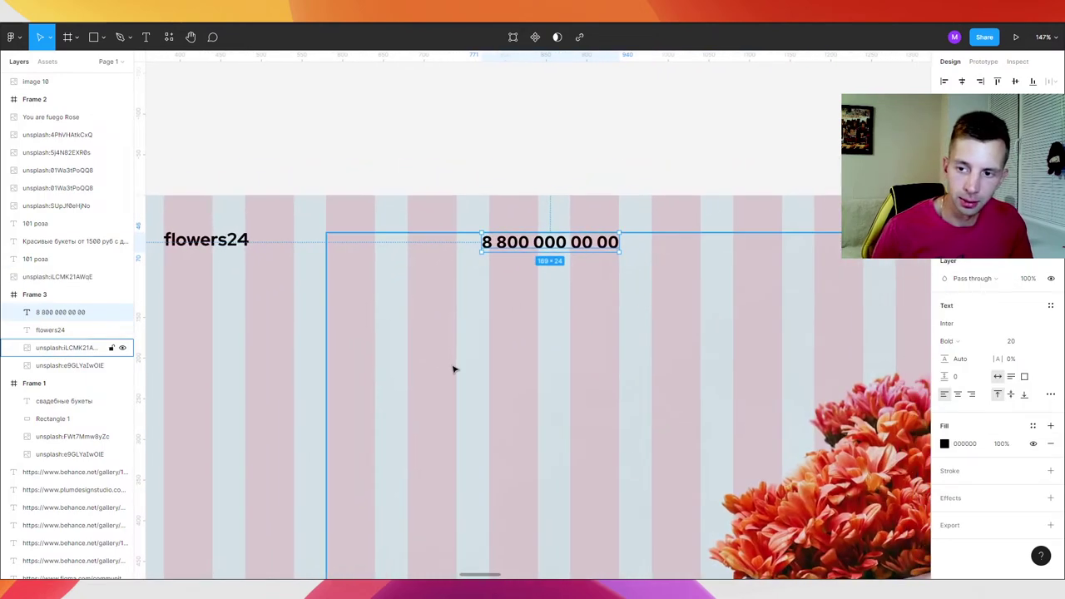
{"action": "scroll", "coordinate": [453, 369], "scroll_direction": "down", "scroll_amount": 2}
{"action": "scroll", "coordinate": [454, 342], "scroll_direction": "down", "scroll_amount": 2}
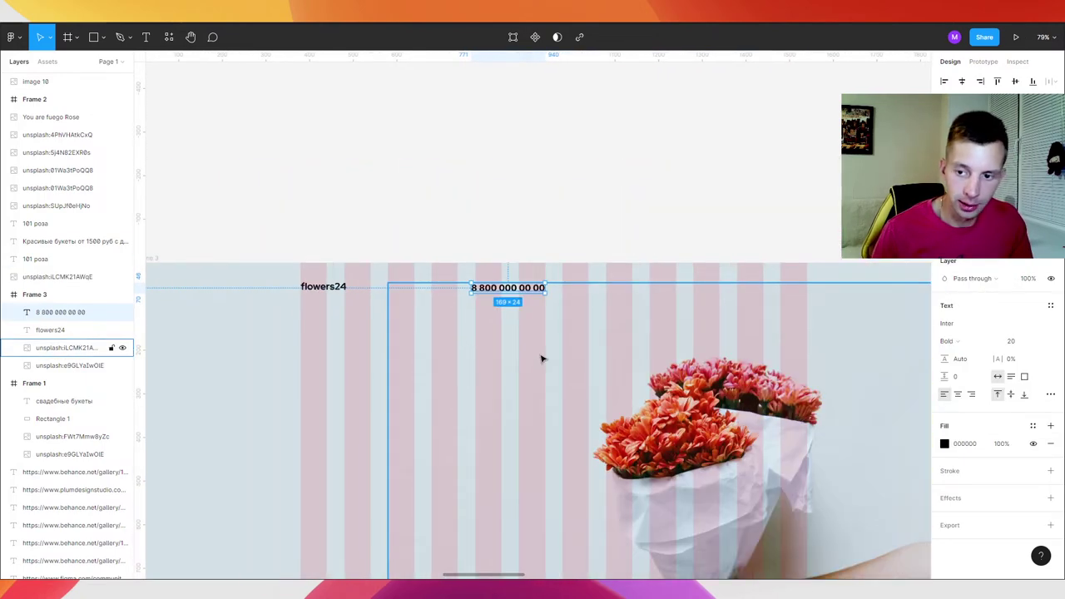
{"action": "scroll", "coordinate": [542, 359], "scroll_direction": "right", "scroll_amount": 3}
{"action": "scroll", "coordinate": [375, 361], "scroll_direction": "left", "scroll_amount": 1}
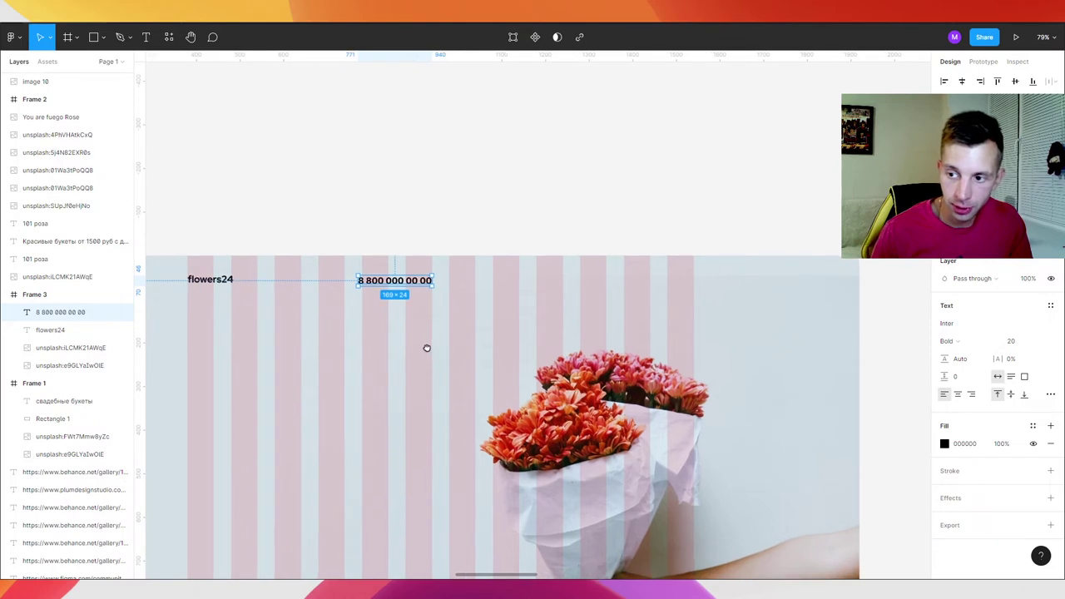
Make the bouquet photo taller, then slide the phone number to the header's right end
{"action": "left_click", "coordinate": [819, 353]}
{"action": "left_click_drag", "start_coordinate": [913, 276], "coordinate": [837, 291]}
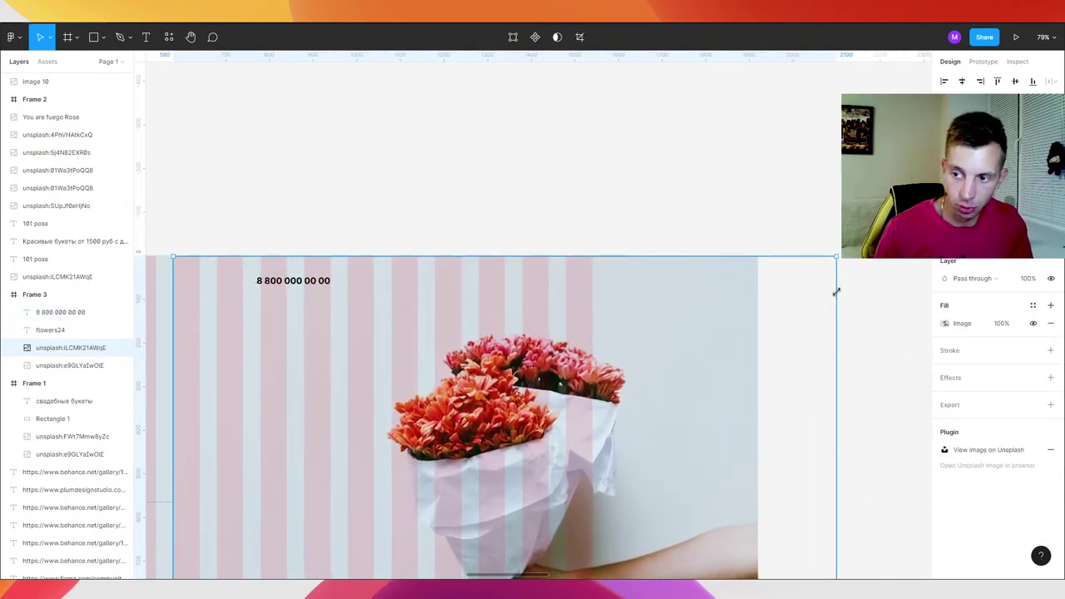
{"action": "left_click", "coordinate": [403, 233]}
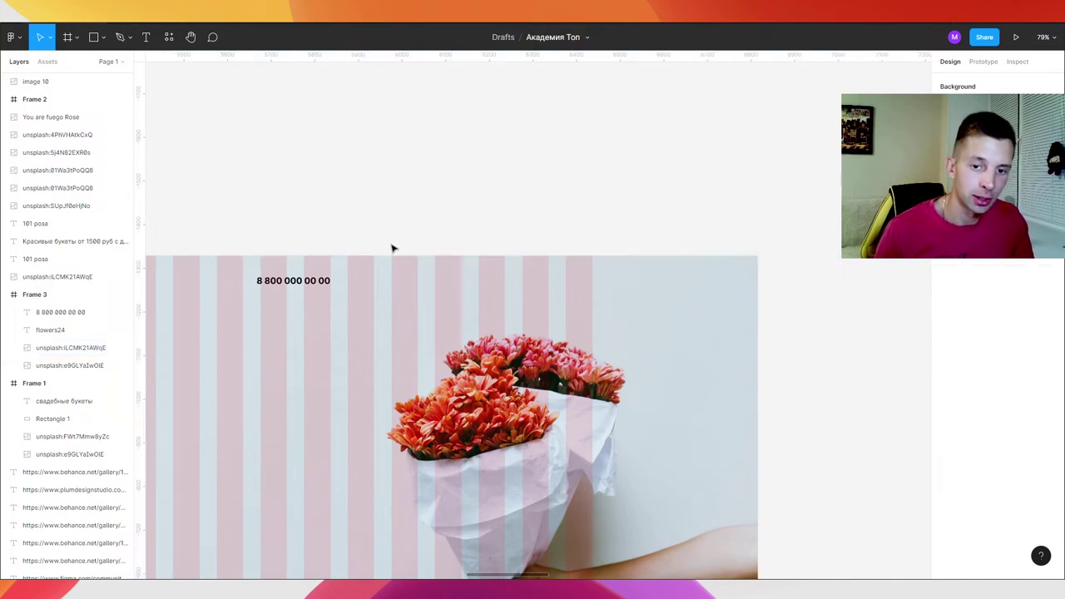
{"action": "scroll", "coordinate": [449, 201], "scroll_direction": "left", "scroll_amount": 5}
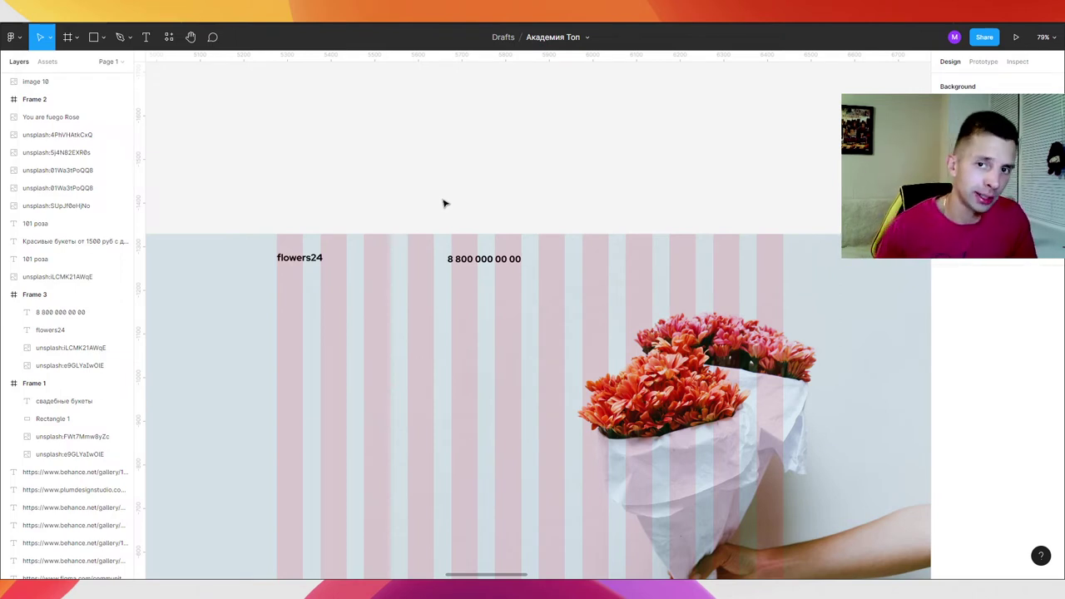
{"action": "left_click", "coordinate": [500, 260]}
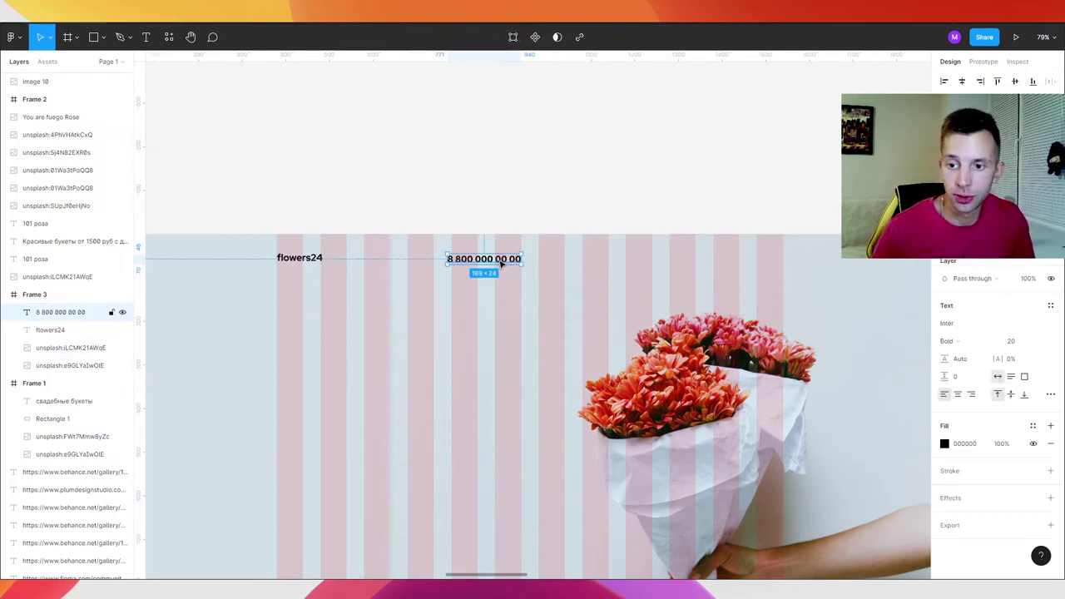
{"action": "left_click_drag", "start_coordinate": [516, 263], "coordinate": [760, 260]}
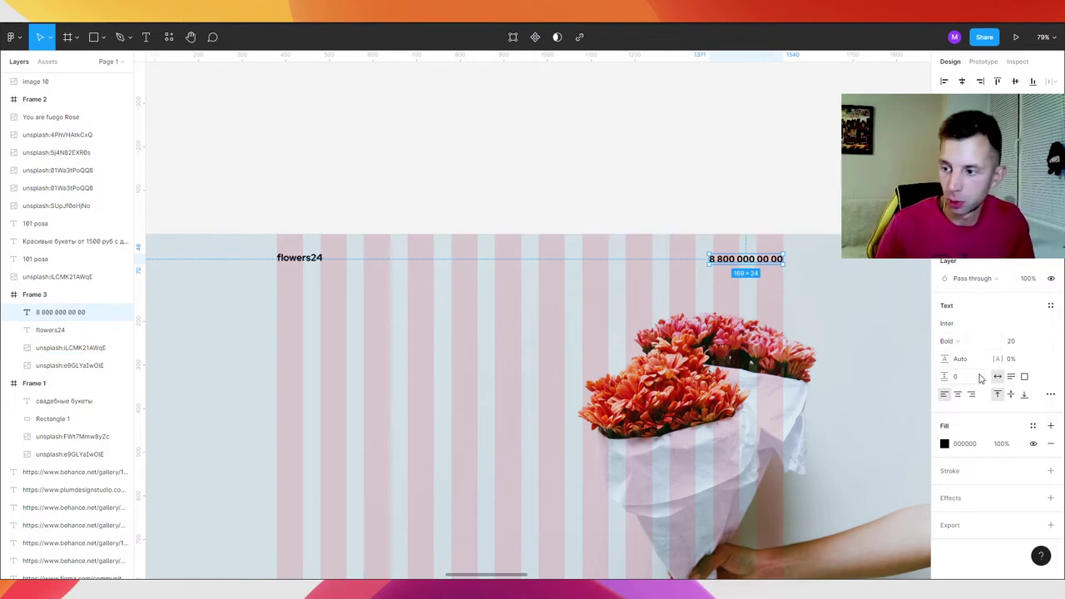
Set the phone number to Semi Bold and place a copy just right of flowers24
{"action": "left_click", "coordinate": [967, 342]}
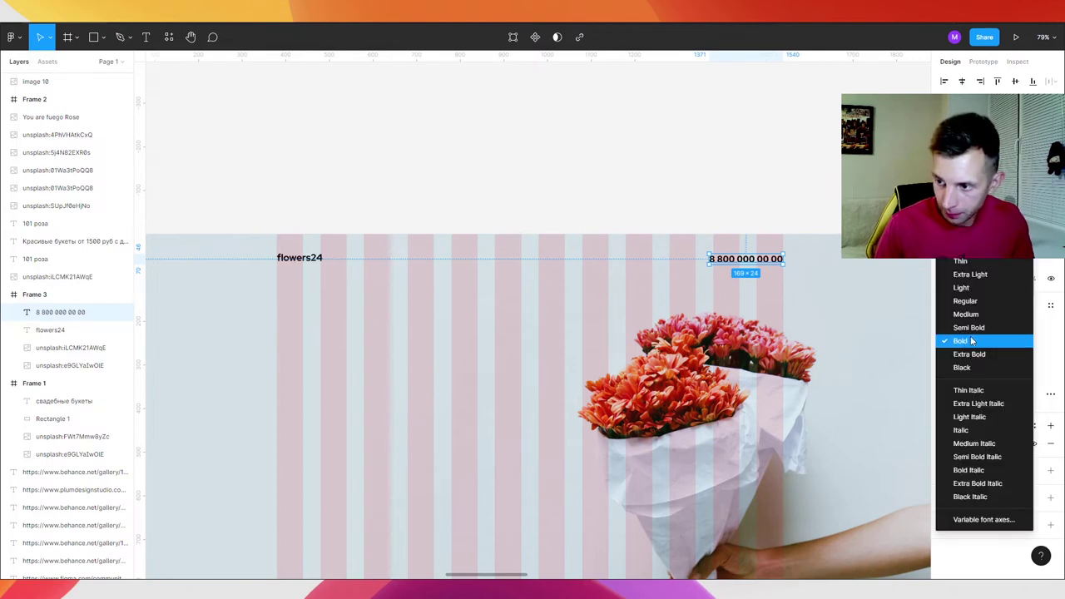
{"action": "left_click", "coordinate": [969, 327]}
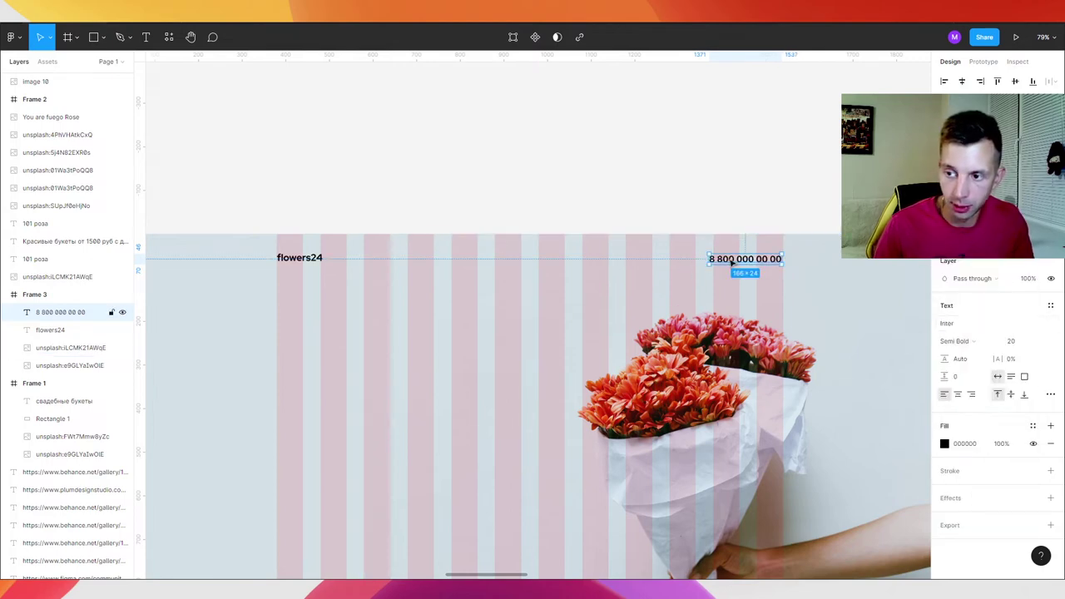
{"action": "left_click_drag", "start_coordinate": [731, 260], "coordinate": [386, 255]}
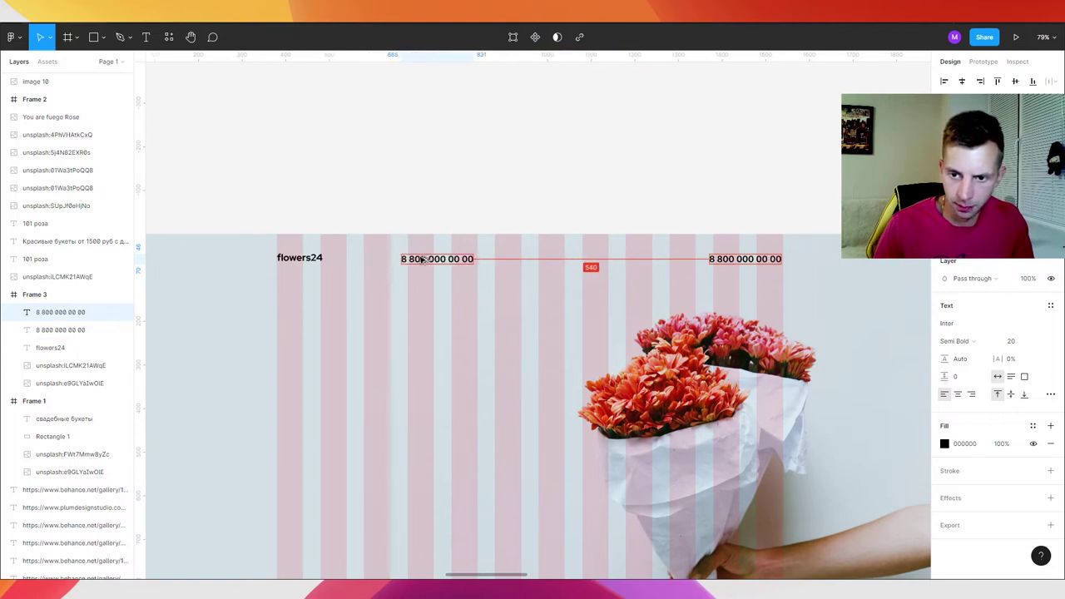
{"action": "left_click_drag", "start_coordinate": [385, 253], "coordinate": [384, 250]}
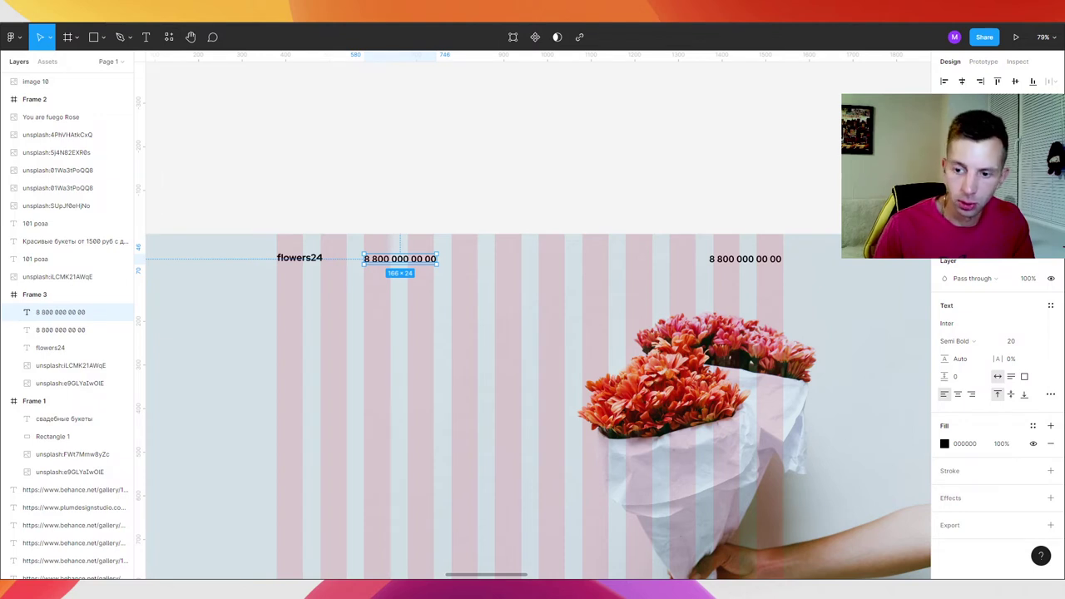
Retype the copied number as доставка and set it to Regular weight
{"action": "double_click", "coordinate": [389, 263]}
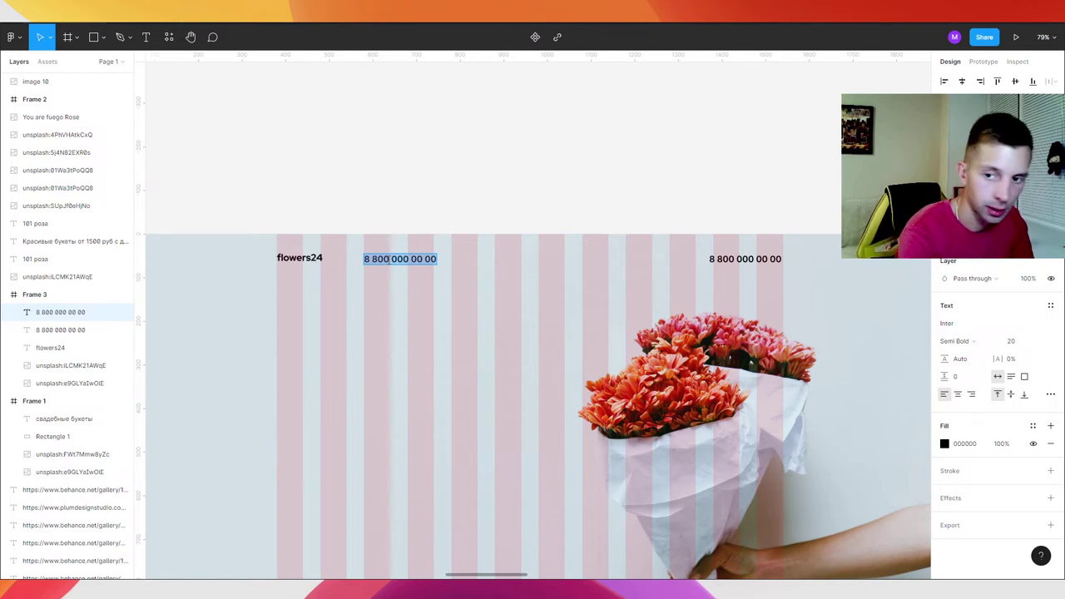
{"action": "type", "text": "доставка"}
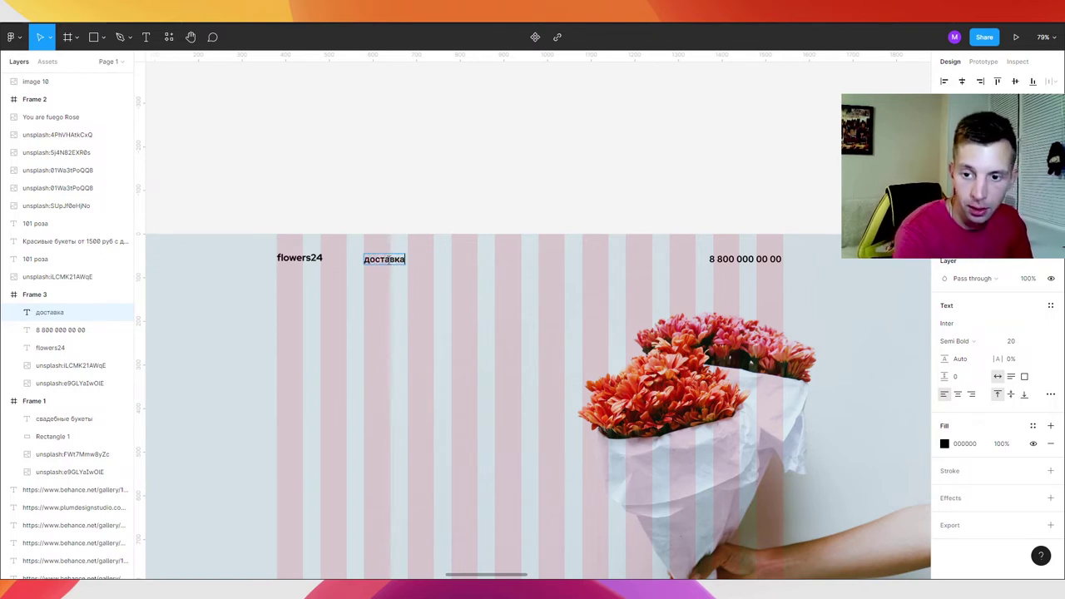
{"action": "key", "text": "Escape"}
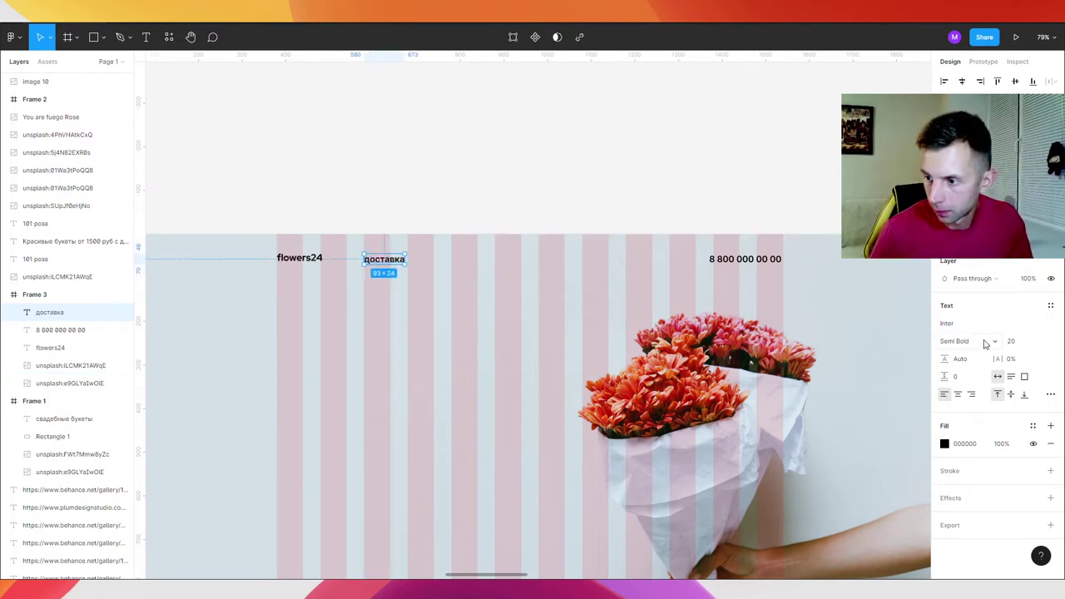
{"action": "left_click", "coordinate": [972, 341]}
{"action": "left_click", "coordinate": [976, 314]}
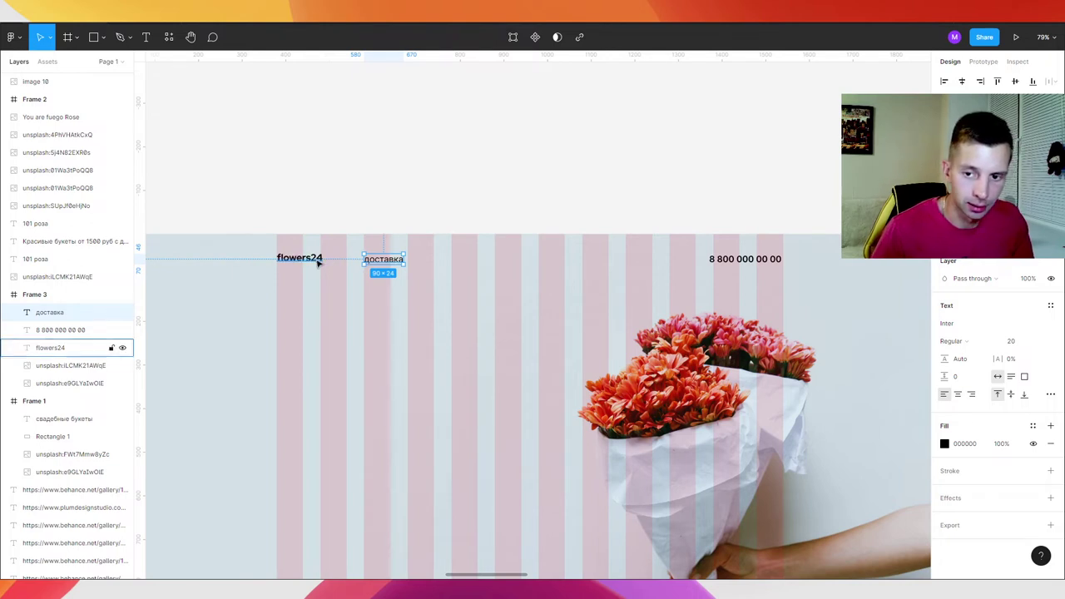
Set the flowers24 logo's font size to 25
{"action": "left_click", "coordinate": [315, 260]}
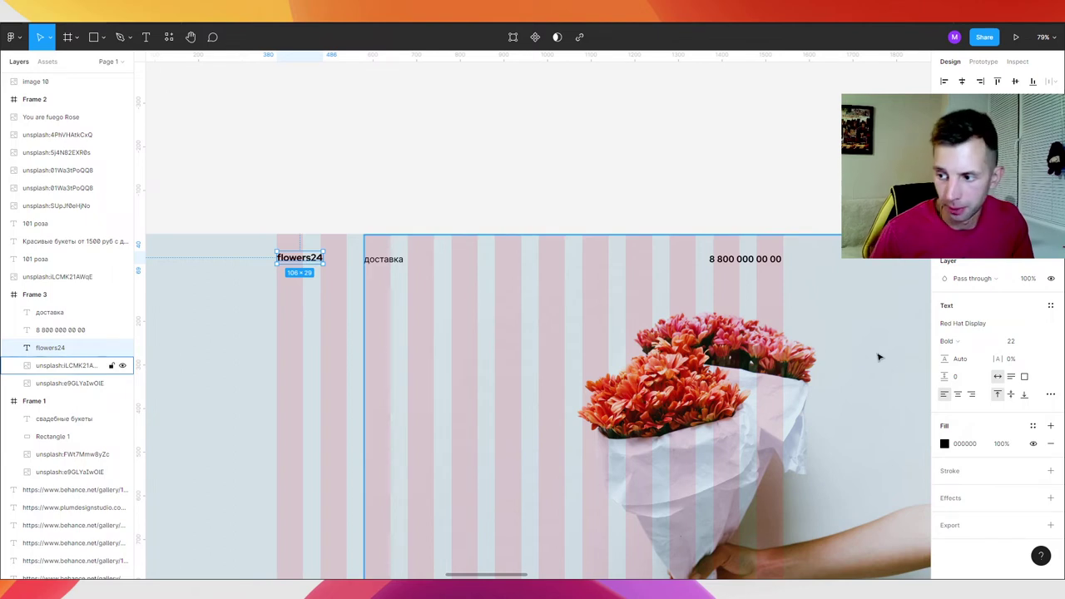
{"action": "left_click", "coordinate": [1016, 341]}
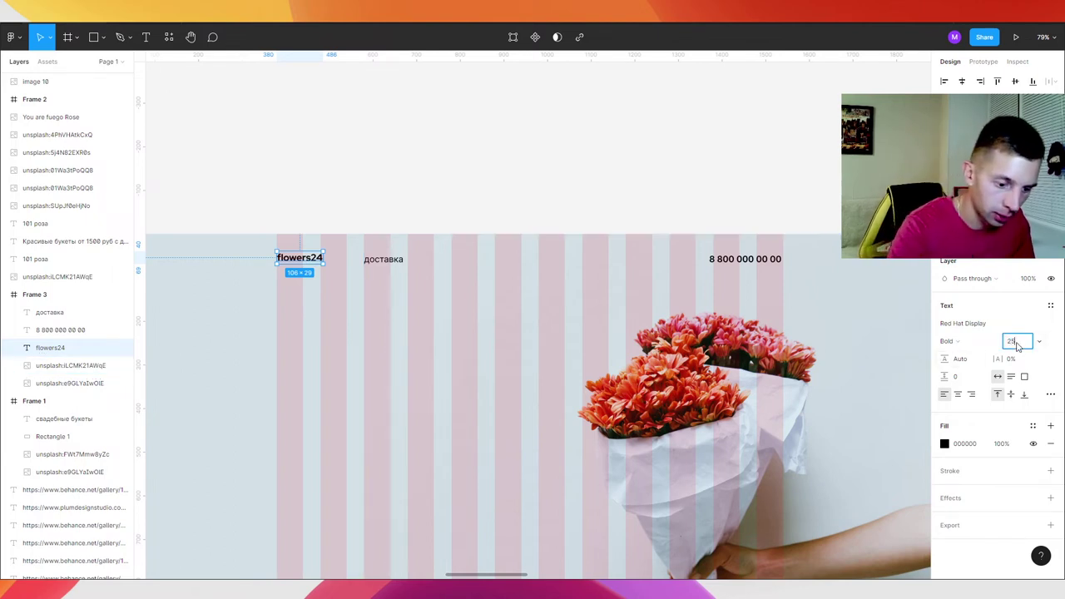
{"action": "type", "text": "25"}
{"action": "key", "text": "Return"}
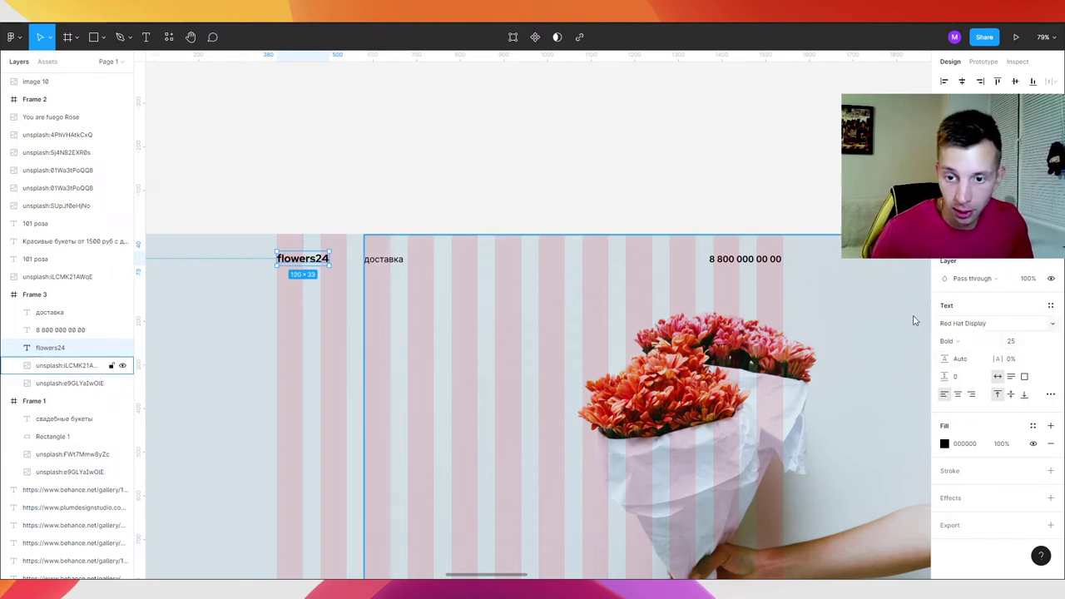
Alt-drag доставка twice to the right, retyping the copies as оптовикам and контакты
{"action": "left_click", "coordinate": [400, 262]}
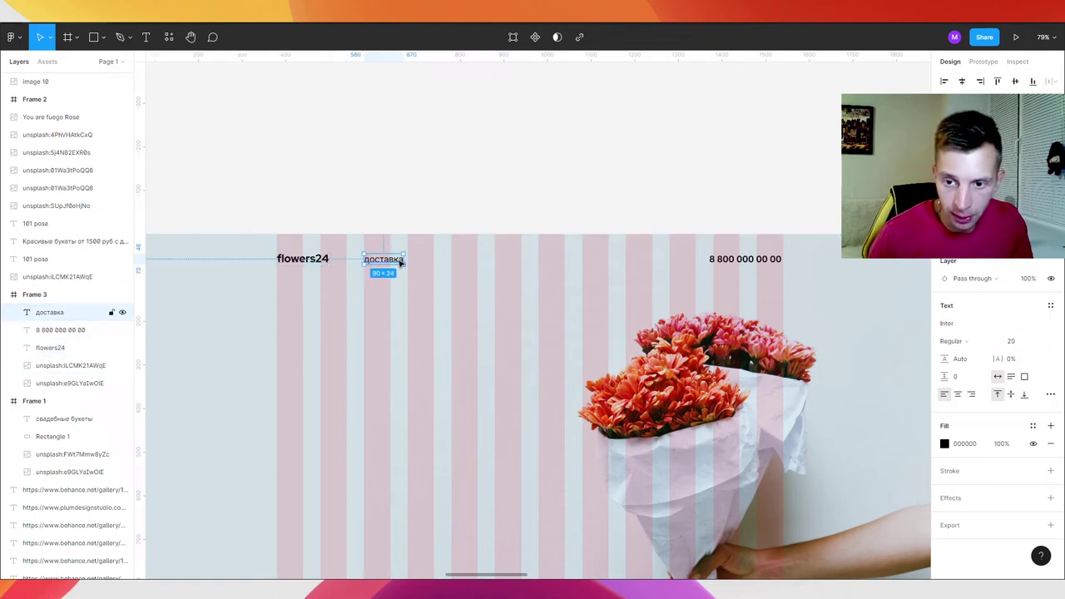
{"action": "left_click_drag", "start_coordinate": [407, 265], "coordinate": [476, 264]}
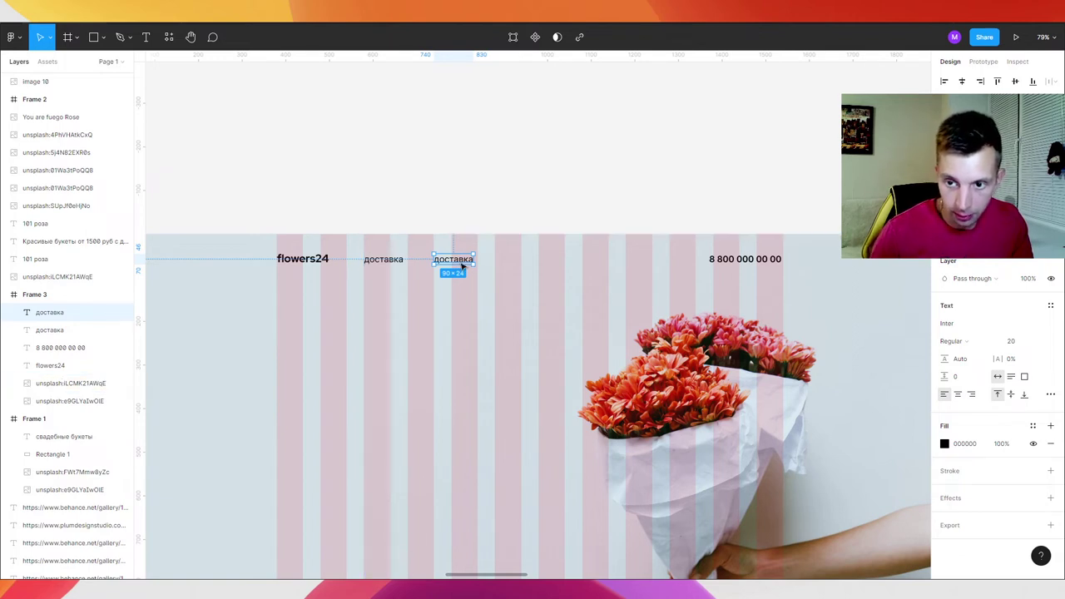
{"action": "double_click", "coordinate": [462, 263]}
{"action": "type", "text": "опто"}
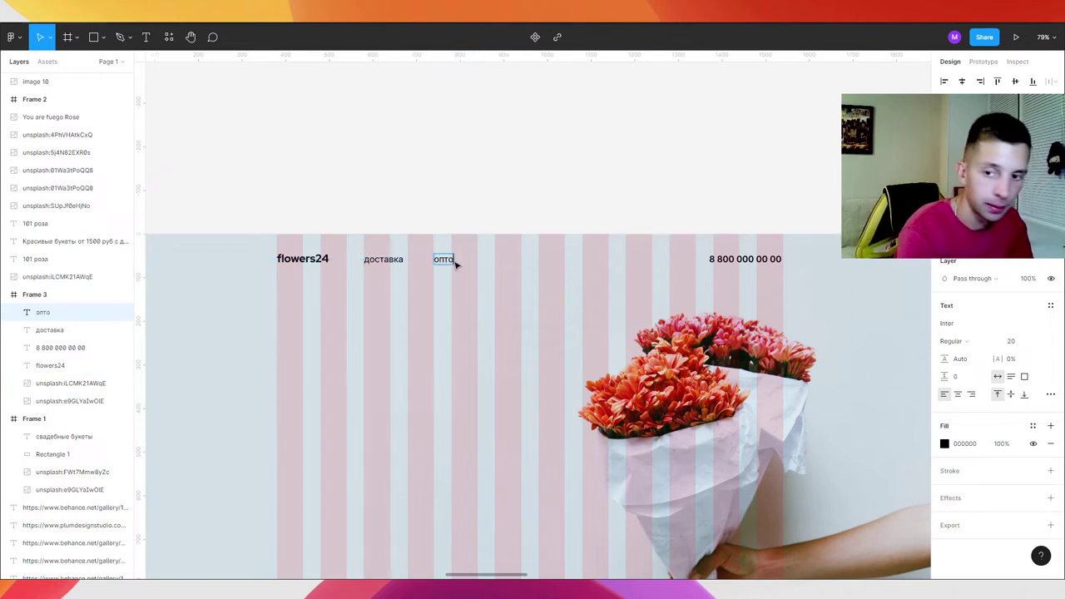
{"action": "type", "text": "викам"}
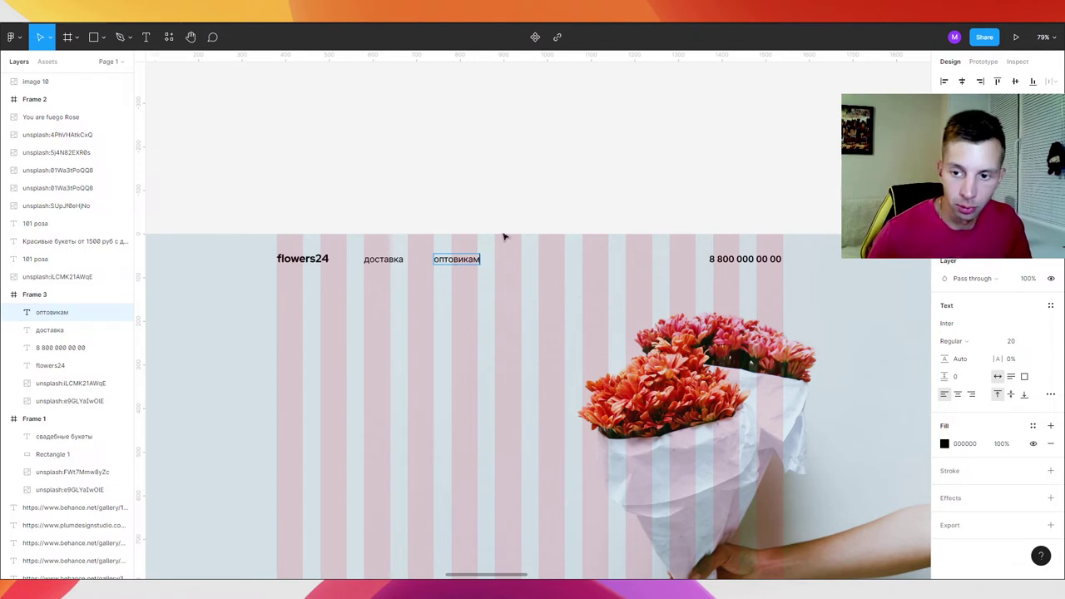
{"action": "key", "text": "Escape"}
{"action": "left_click_drag", "start_coordinate": [471, 260], "coordinate": [537, 260]}
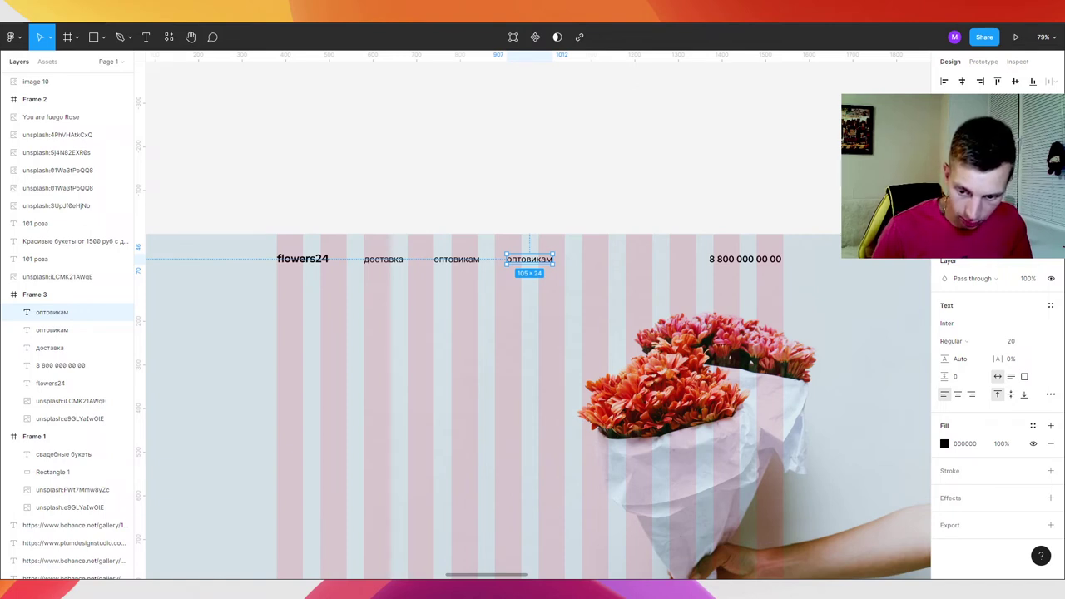
{"action": "double_click", "coordinate": [519, 257]}
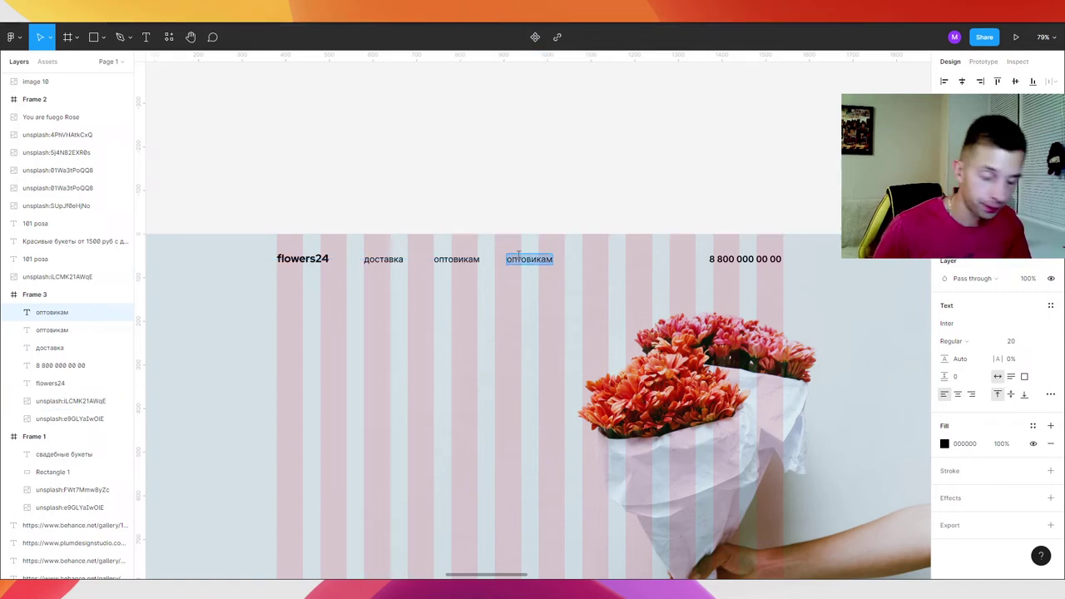
{"action": "type", "text": "контакты"}
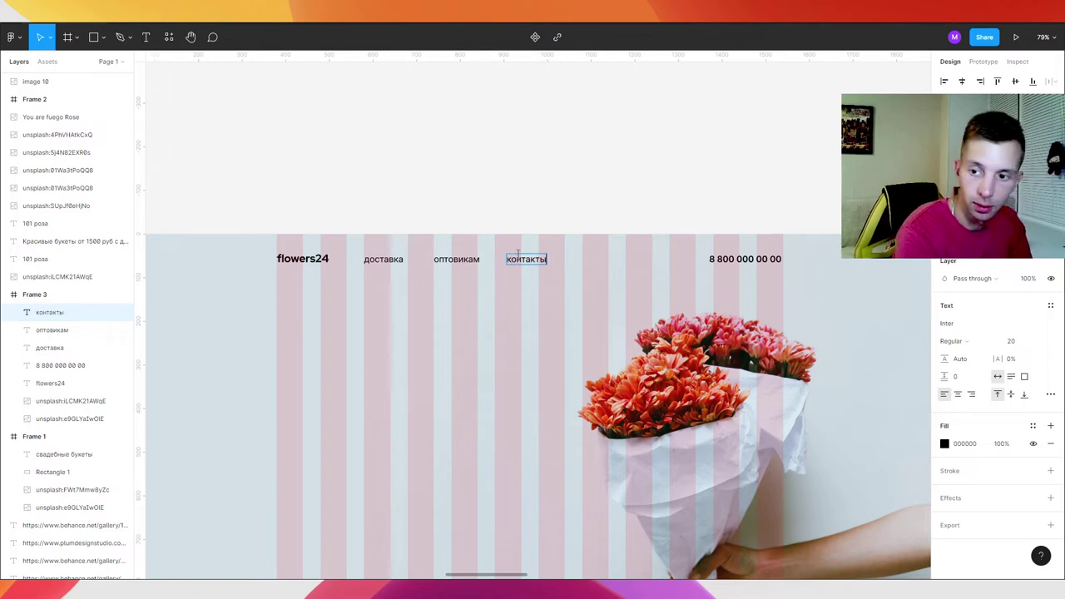
{"action": "key", "text": "Escape"}
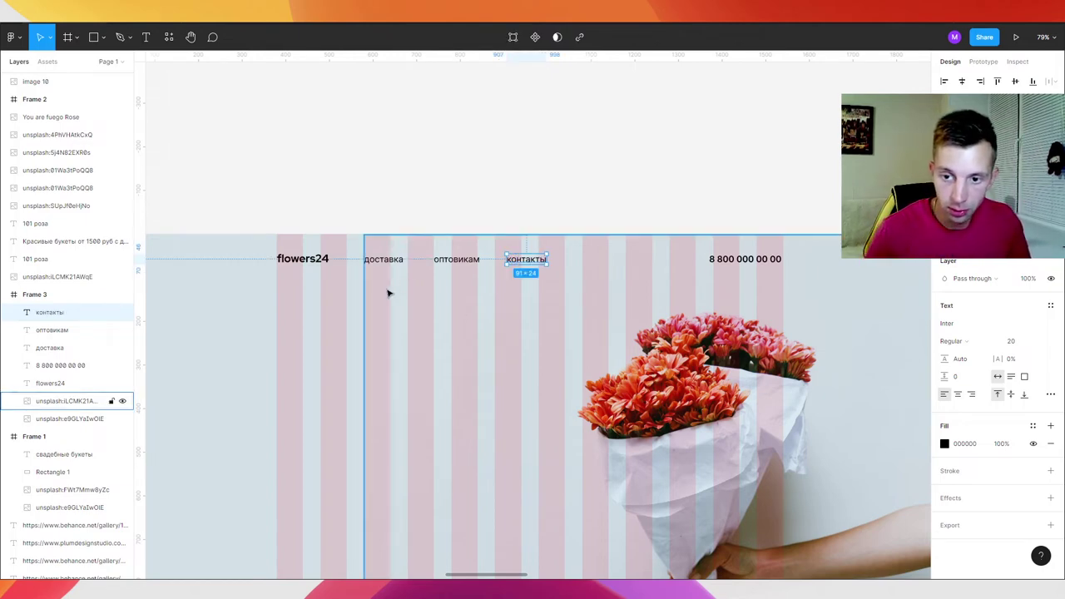
Space the three menu labels evenly and shift them right toward the header centre
{"action": "left_click", "coordinate": [392, 261]}
{"action": "left_click", "coordinate": [444, 264], "text": "shift"}
{"action": "left_click", "coordinate": [523, 261], "text": "shift"}
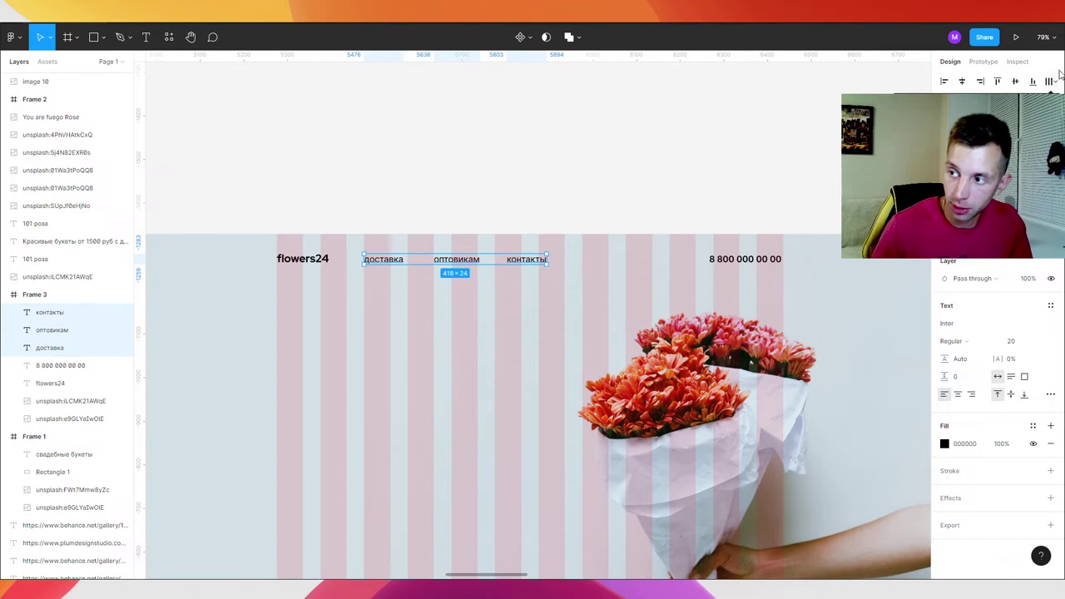
{"action": "scroll", "coordinate": [998, 208], "scroll_direction": "up", "scroll_amount": 1}
{"action": "key", "text": "alt+shift+h"}
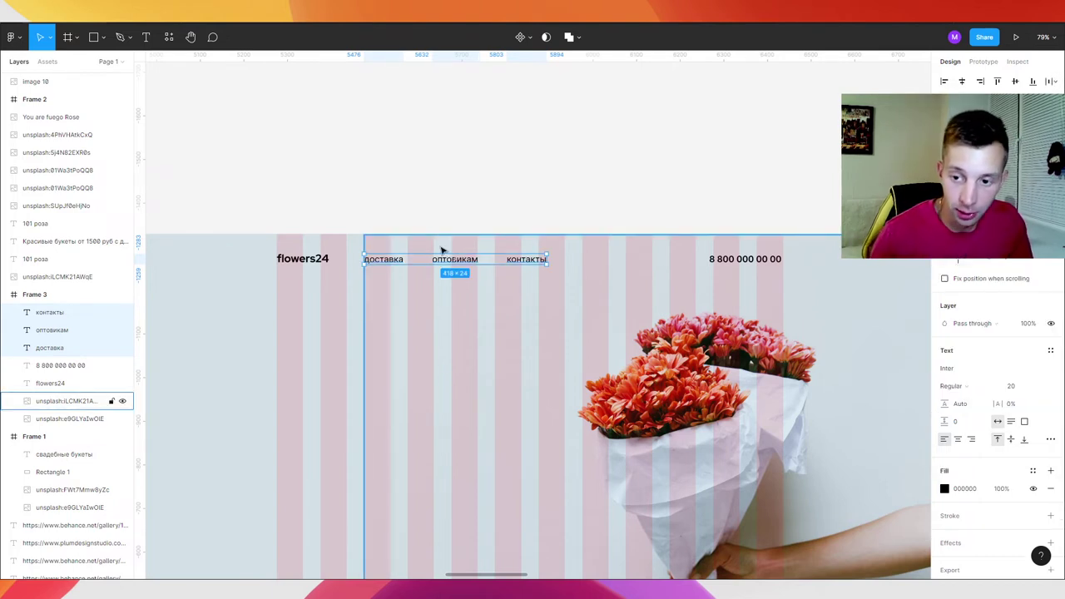
{"action": "left_click_drag", "start_coordinate": [466, 263], "coordinate": [542, 266]}
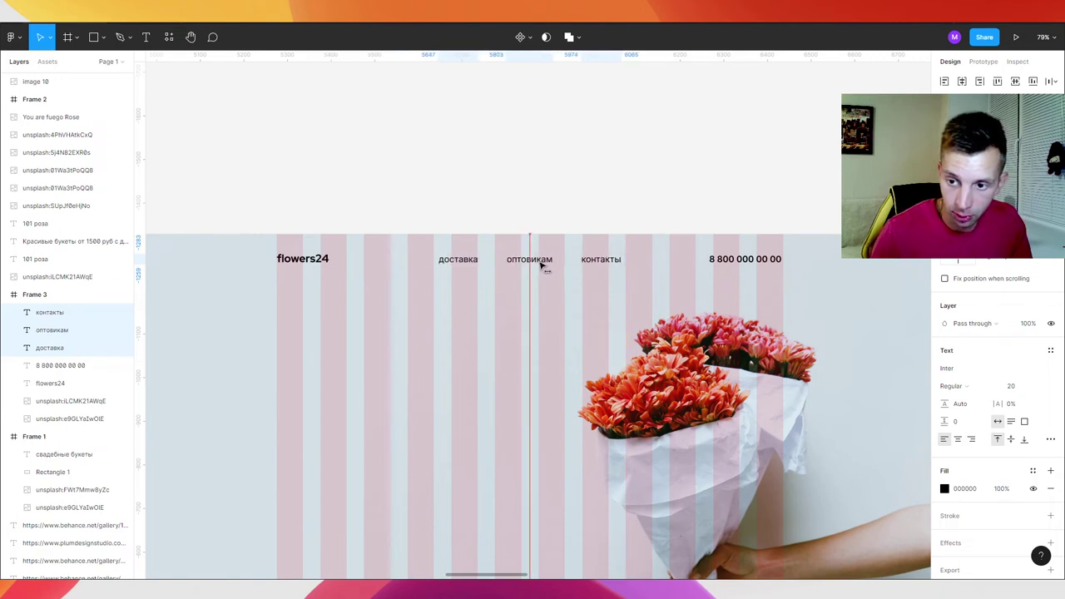
{"action": "left_click", "coordinate": [513, 395]}
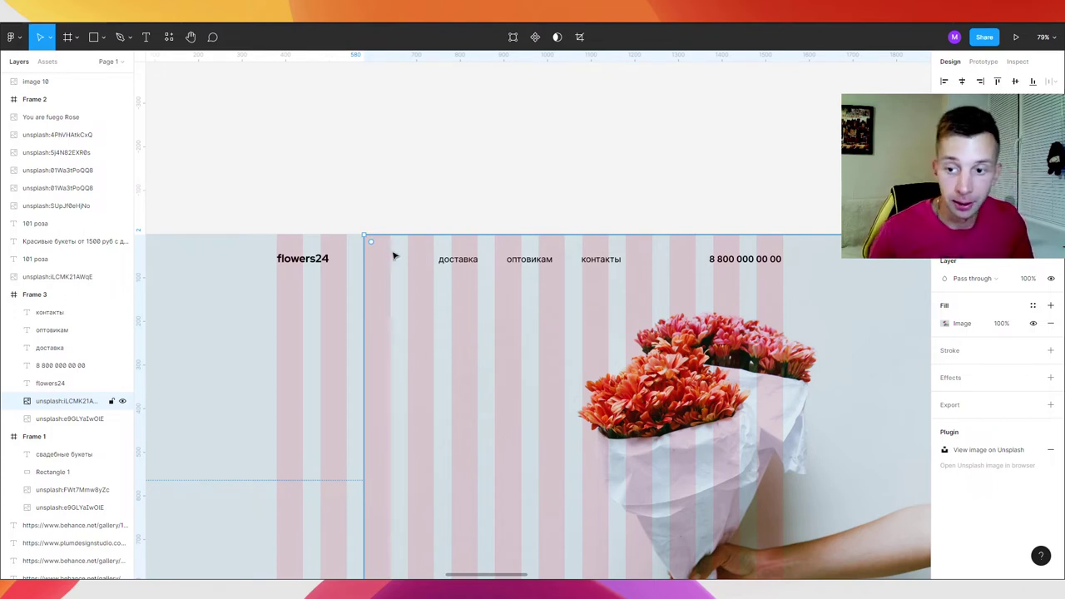
Set доставка, оптовикам and контакты to Light weight
{"action": "left_click", "coordinate": [371, 185]}
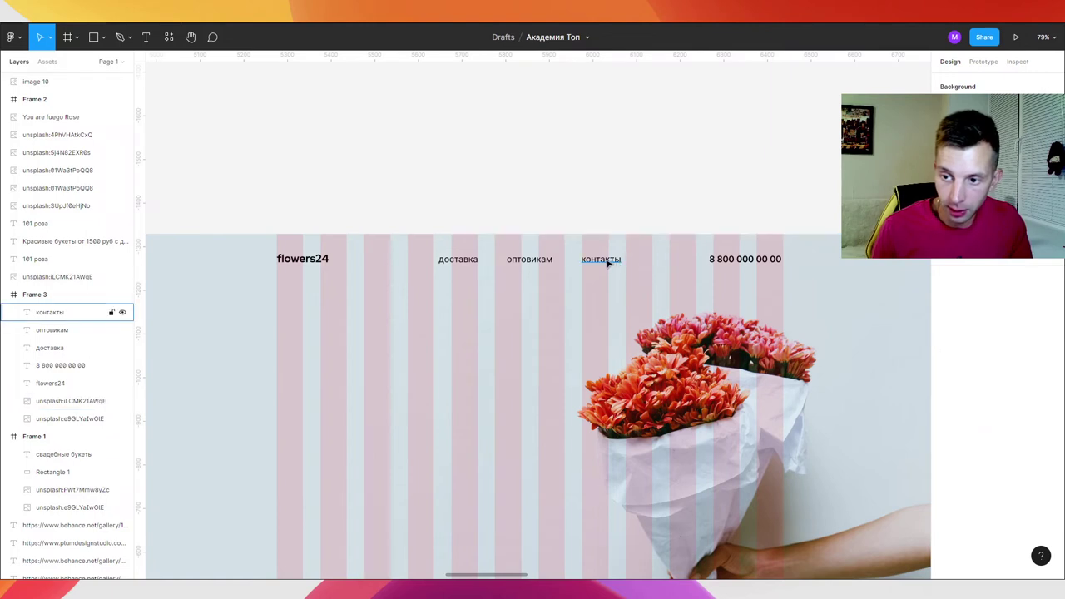
{"action": "left_click", "coordinate": [604, 261]}
{"action": "left_click", "coordinate": [525, 263], "text": "shift"}
{"action": "left_click", "coordinate": [471, 261], "text": "shift"}
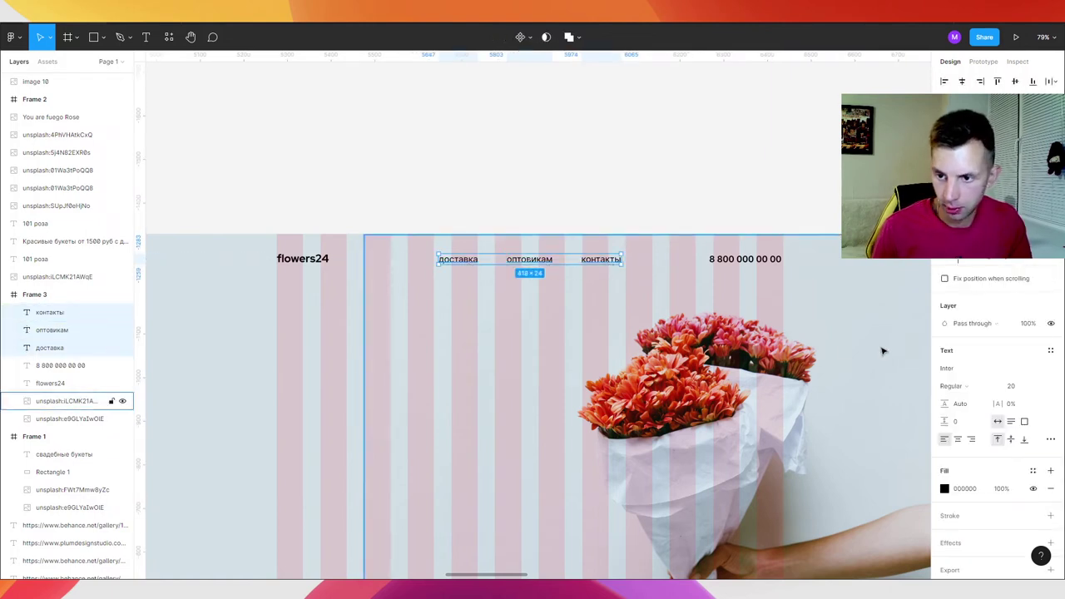
{"action": "left_click", "coordinate": [978, 386]}
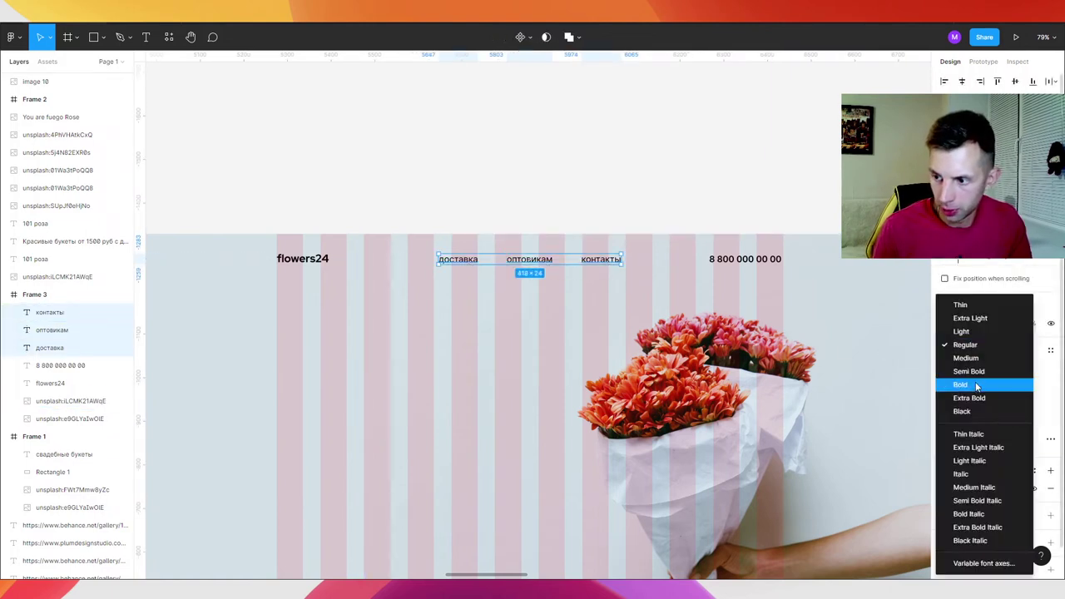
{"action": "left_click", "coordinate": [973, 333]}
{"action": "left_click", "coordinate": [664, 220]}
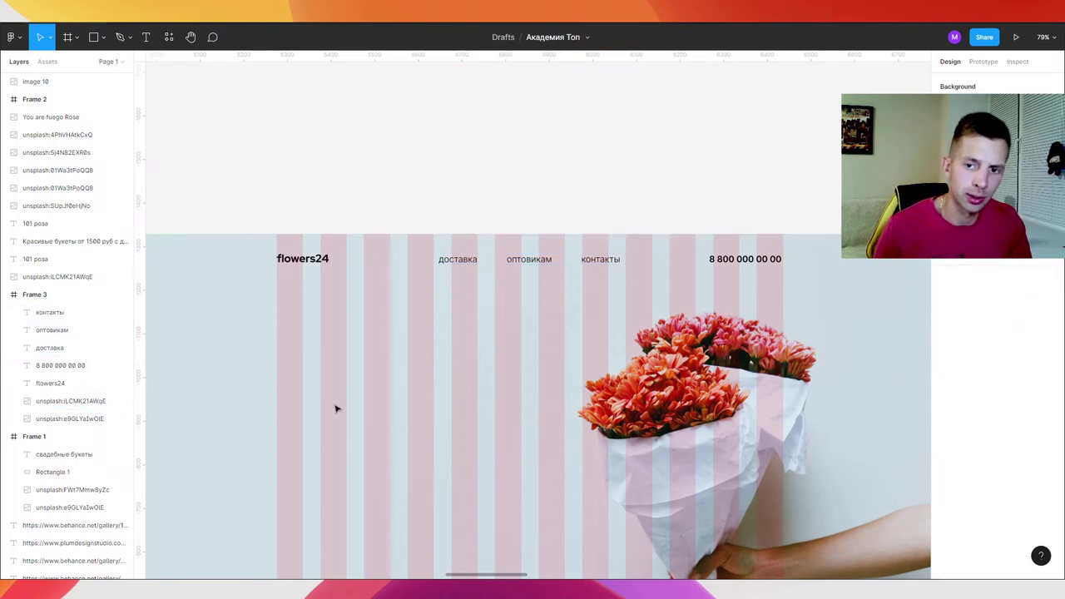
Reselect the three nav links and drag to widen their spacing between logo and phone
{"action": "scroll", "coordinate": [329, 399], "scroll_direction": "down", "scroll_amount": 3}
{"action": "scroll", "coordinate": [324, 413], "scroll_direction": "down", "scroll_amount": 2}
{"action": "scroll", "coordinate": [324, 414], "scroll_direction": "up", "scroll_amount": 5}
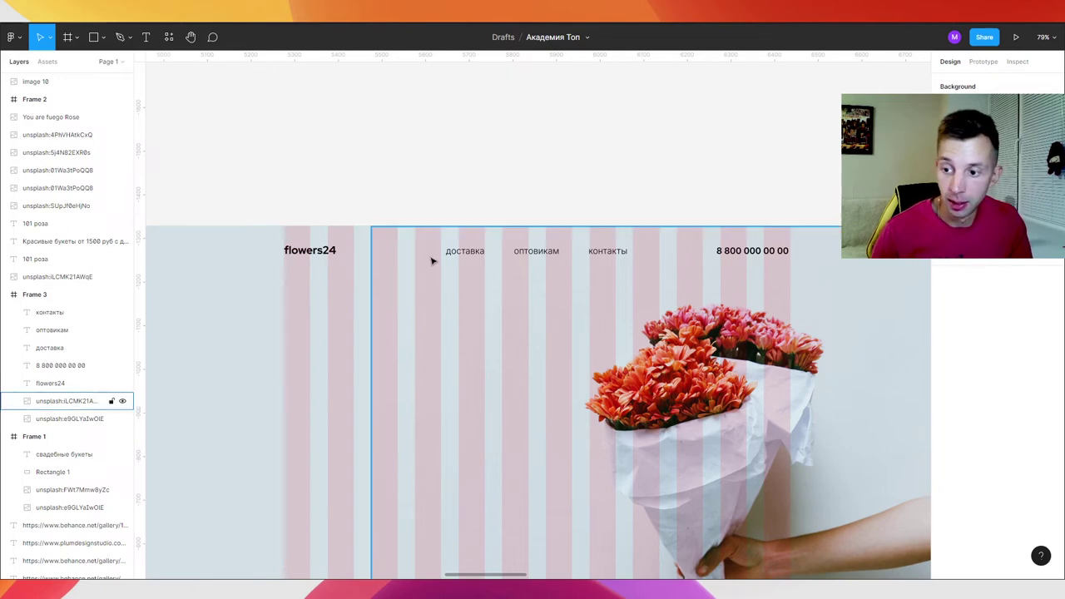
{"action": "left_click", "coordinate": [766, 255]}
{"action": "key", "text": "Escape"}
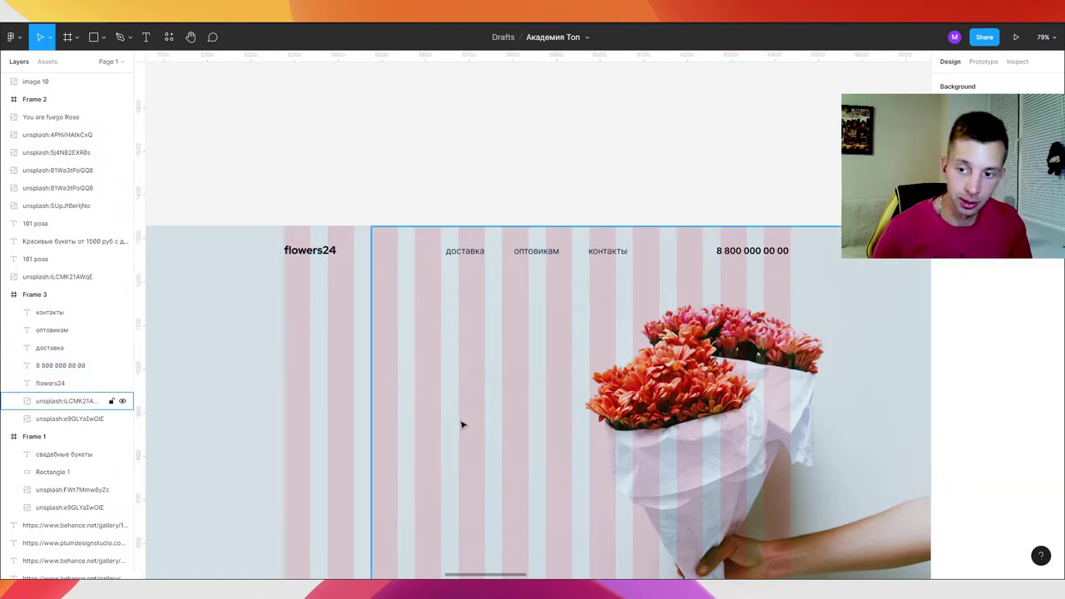
{"action": "left_click", "coordinate": [464, 252]}
{"action": "left_click", "coordinate": [532, 252], "text": "shift"}
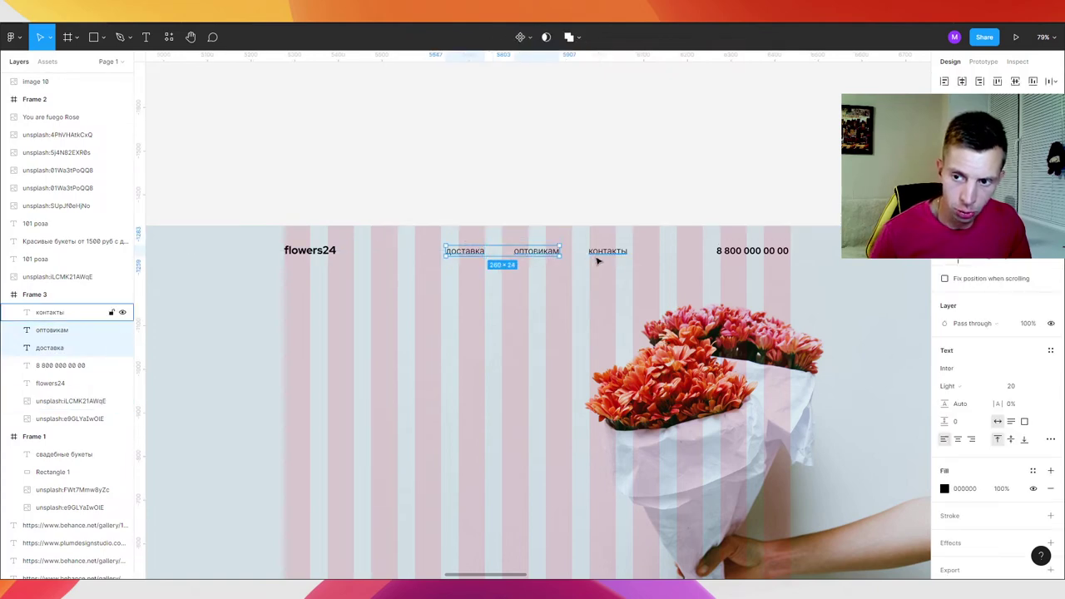
{"action": "left_click", "coordinate": [601, 254], "text": "shift"}
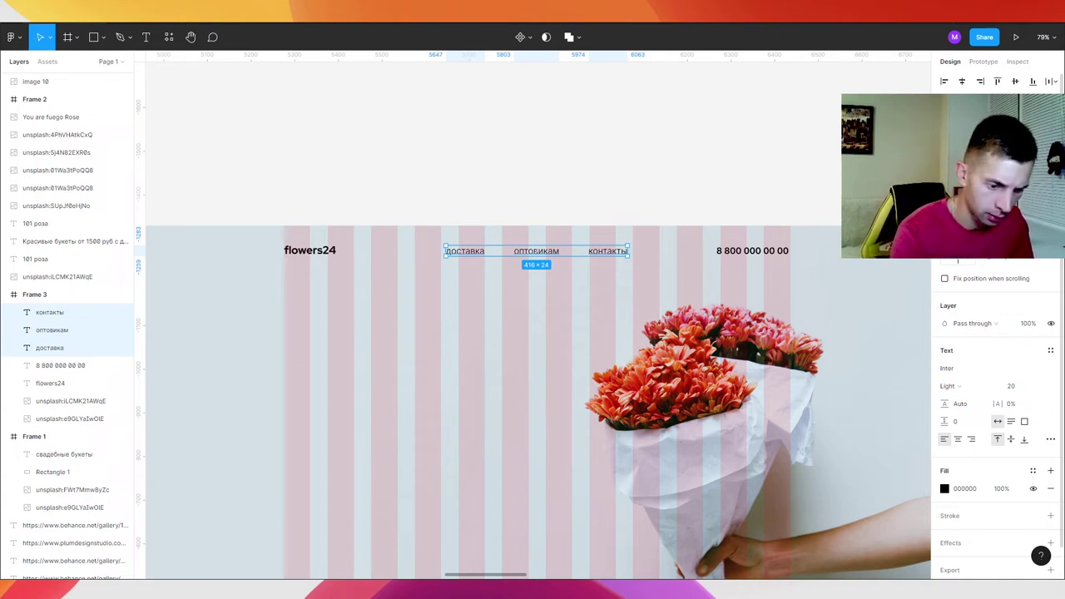
{"action": "mouse_move", "coordinate": [629, 251]}
{"action": "left_mouse_down"}
{"action": "mouse_move", "coordinate": [640, 251]}
{"action": "mouse_move", "coordinate": [593, 255]}
{"action": "left_mouse_up"}
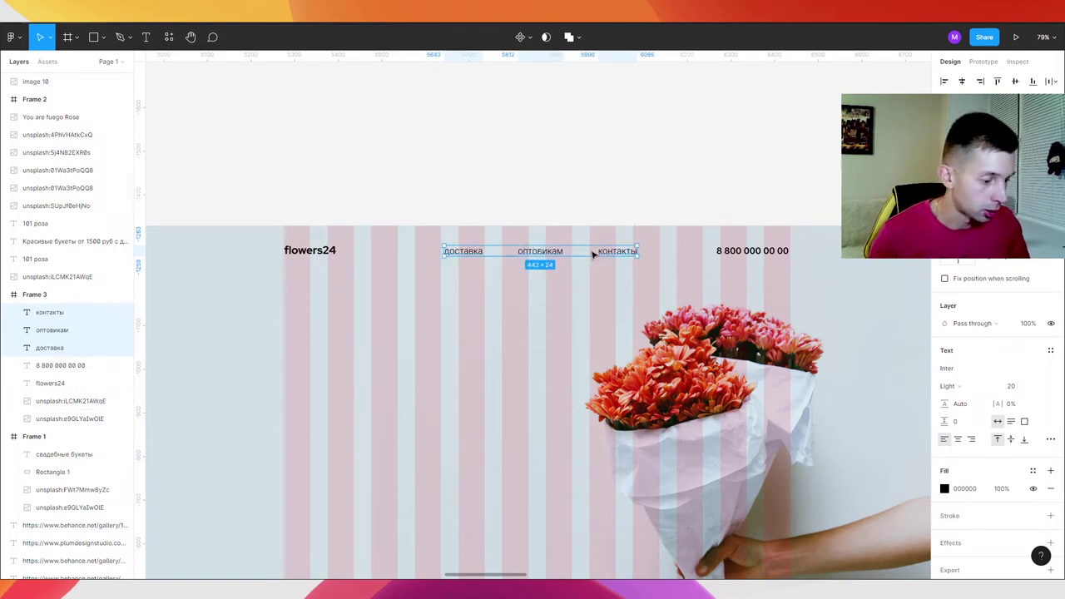
Group the three nav links and centre the group horizontally in the frame
{"action": "key", "text": "ctrl+g"}
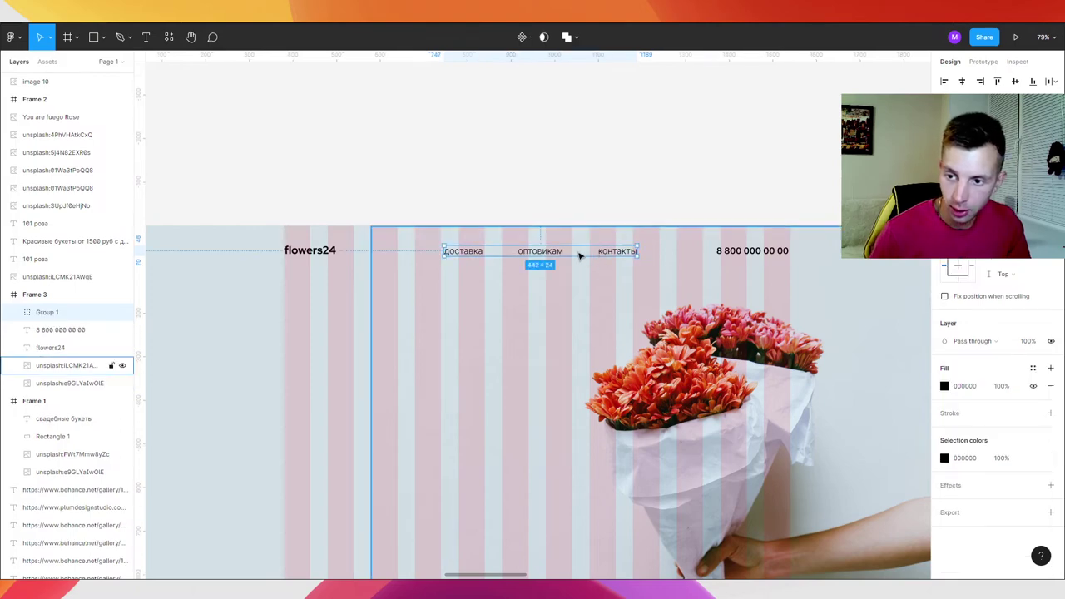
{"action": "left_click", "coordinate": [963, 82]}
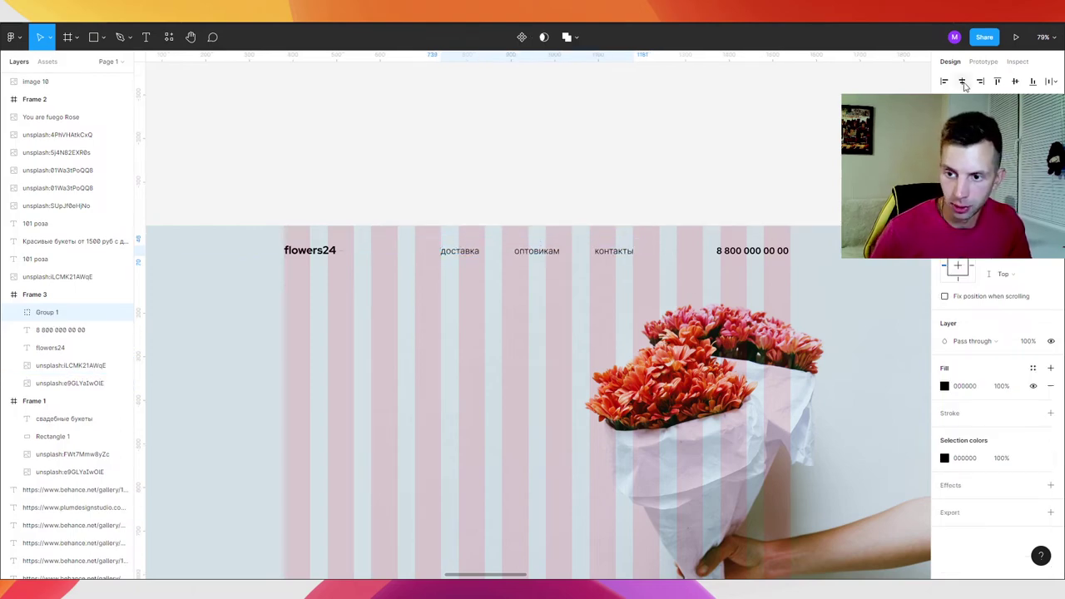
{"action": "left_click", "coordinate": [541, 197]}
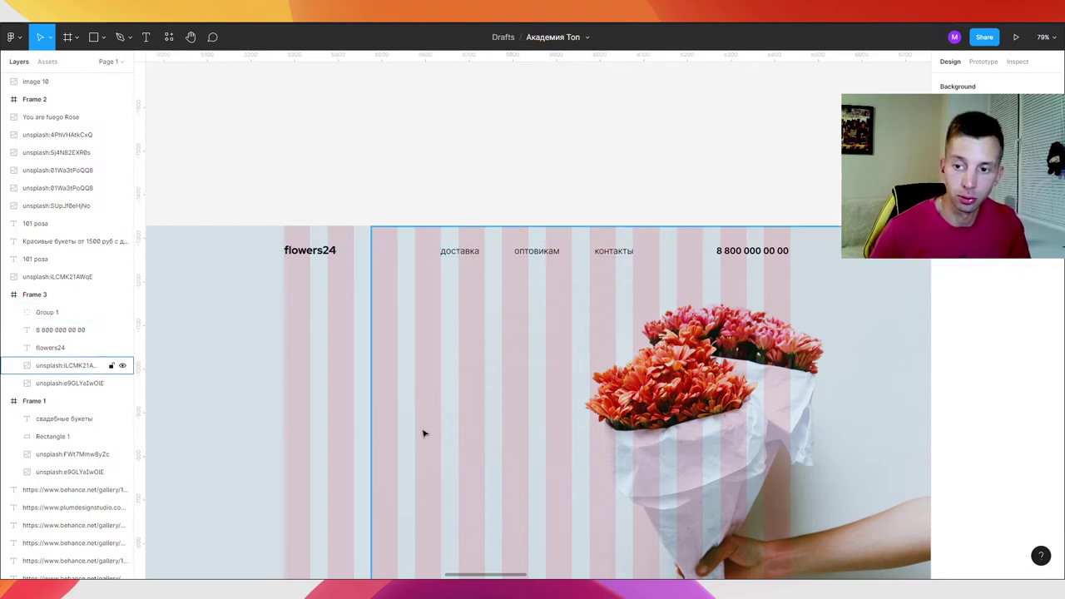
{"action": "scroll", "coordinate": [422, 428], "scroll_direction": "down", "scroll_amount": 2}
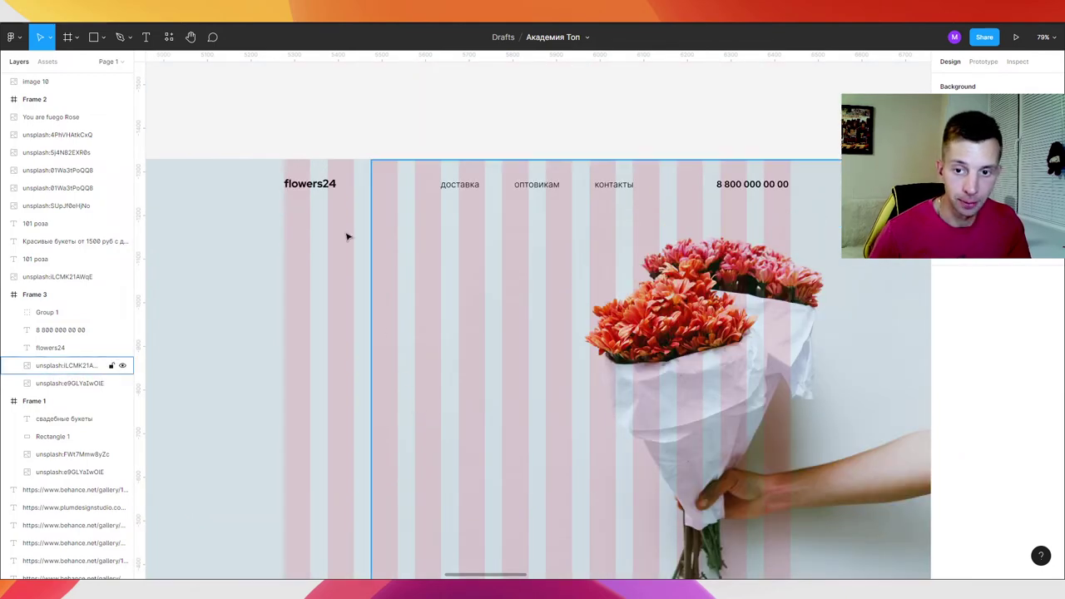
Alt-drag a copy of доставка out of Group 1 to below the header
{"action": "left_click", "coordinate": [325, 187]}
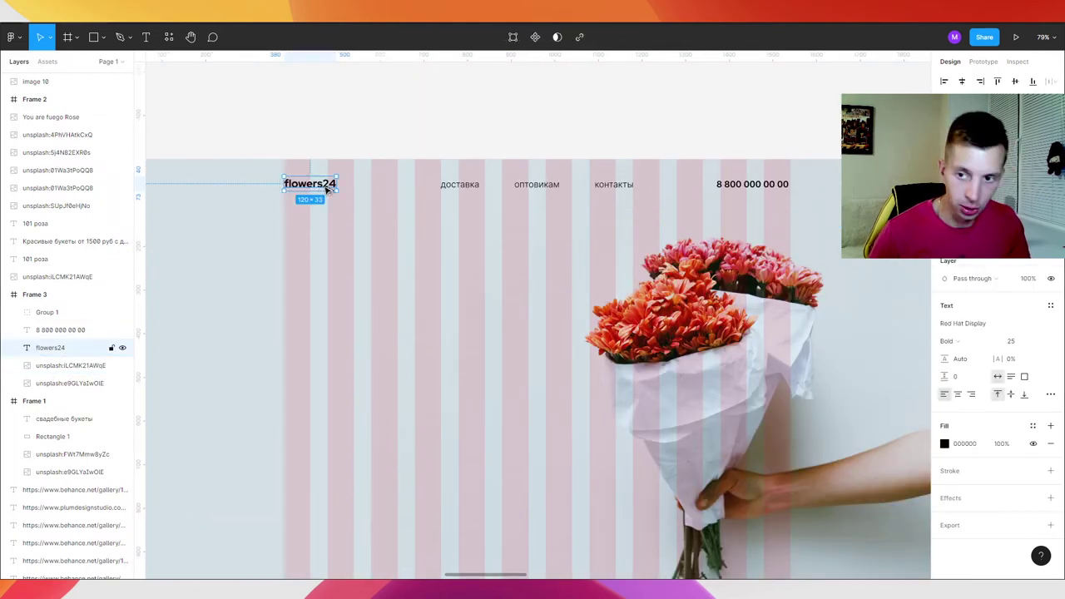
{"action": "left_click", "coordinate": [460, 190]}
{"action": "double_click", "coordinate": [465, 190]}
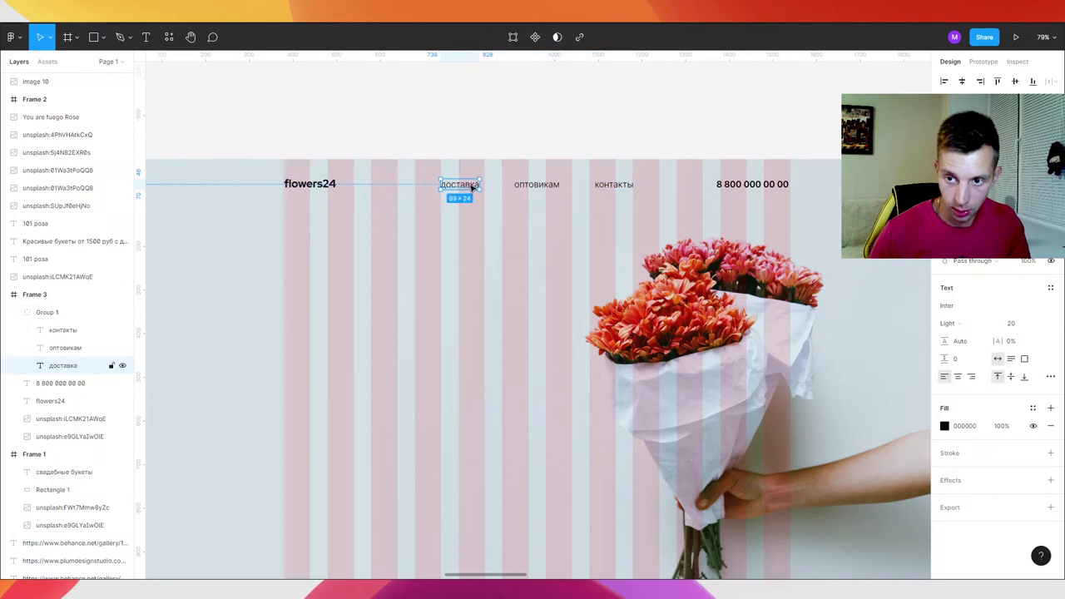
{"action": "left_click_drag", "start_coordinate": [464, 190], "coordinate": [416, 362]}
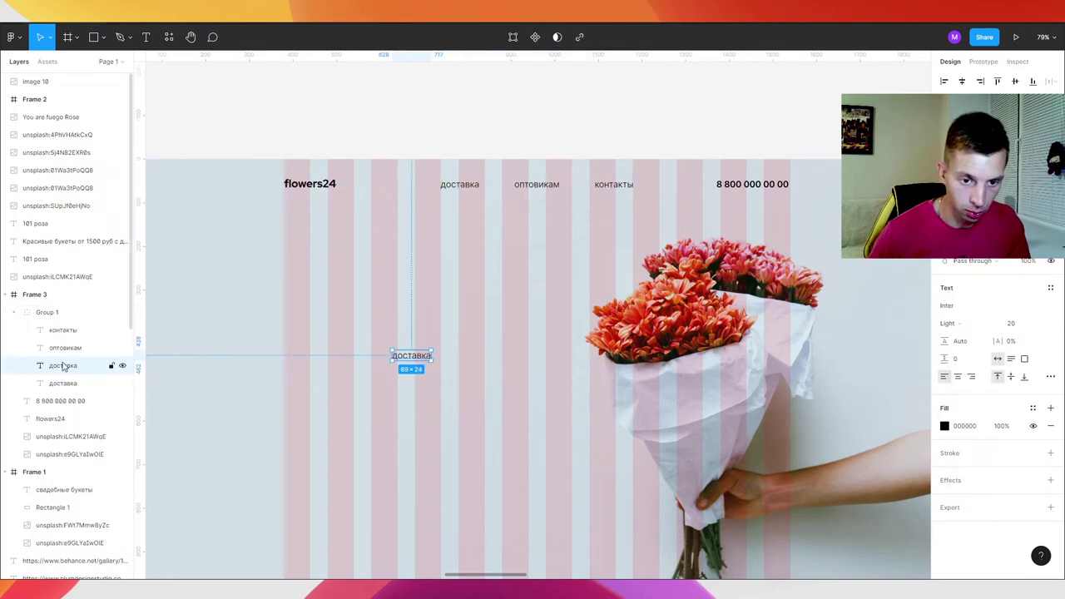
{"action": "left_click_drag", "start_coordinate": [62, 365], "coordinate": [64, 311]}
{"action": "left_click", "coordinate": [64, 311]}
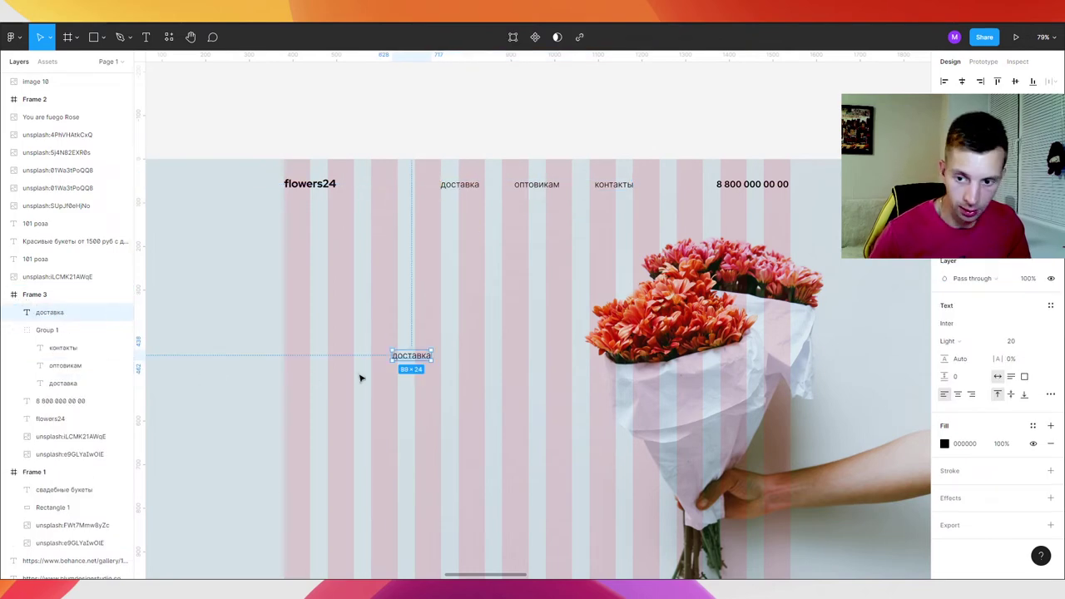
Move the Красивые букеты headline text over toward the hero frame
{"action": "scroll", "coordinate": [411, 369], "scroll_direction": "down", "scroll_amount": 5}
{"action": "scroll", "coordinate": [294, 325], "scroll_direction": "down", "scroll_amount": 5}
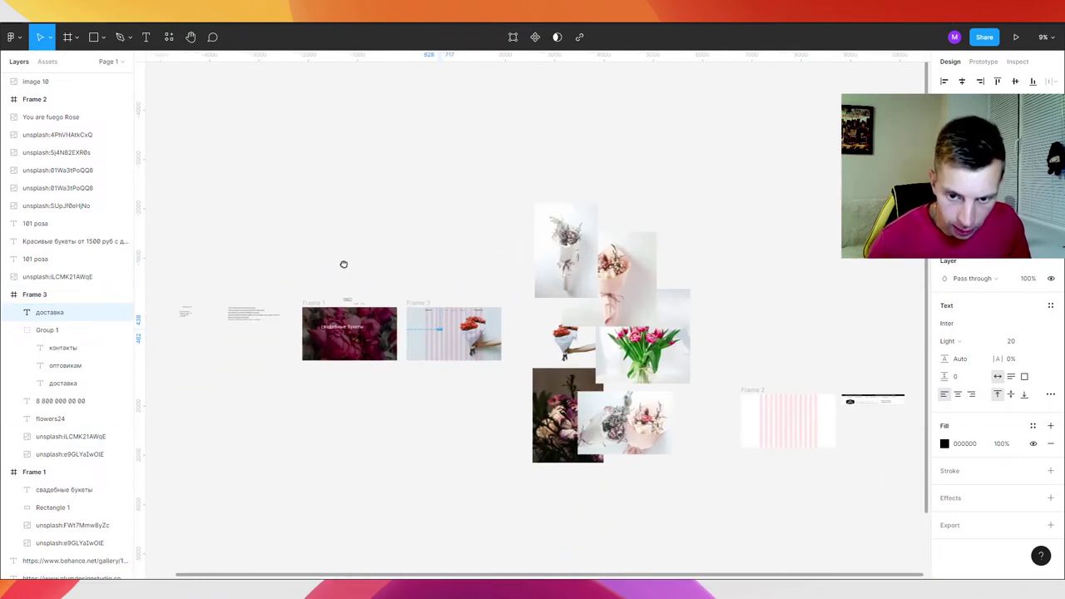
{"action": "scroll", "coordinate": [354, 316], "scroll_direction": "up", "scroll_amount": 4}
{"action": "scroll", "coordinate": [355, 316], "scroll_direction": "up", "scroll_amount": 5}
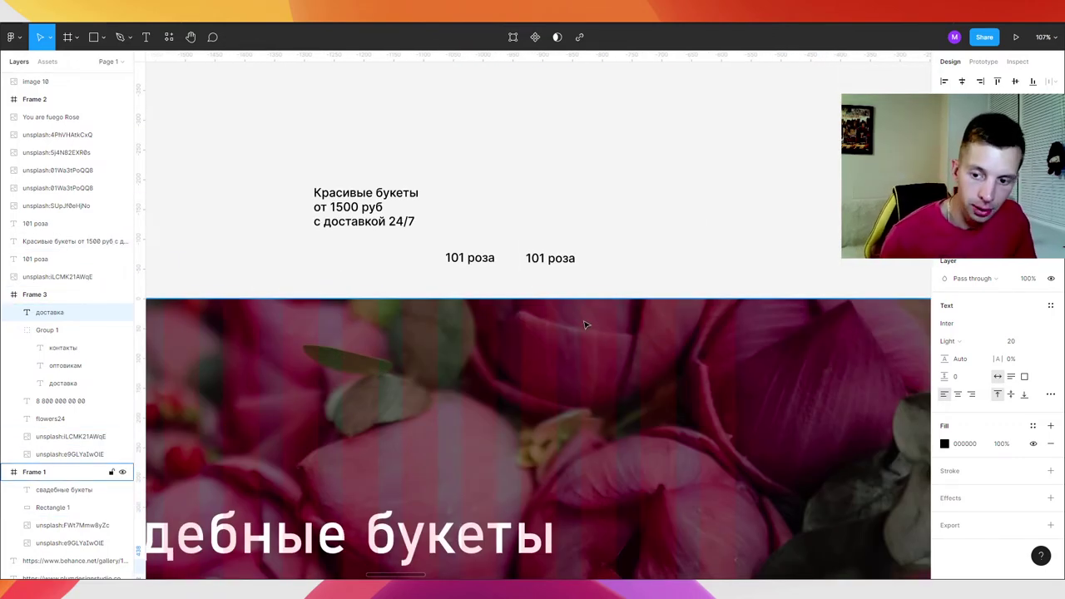
{"action": "scroll", "coordinate": [585, 325], "scroll_direction": "down", "scroll_amount": 3}
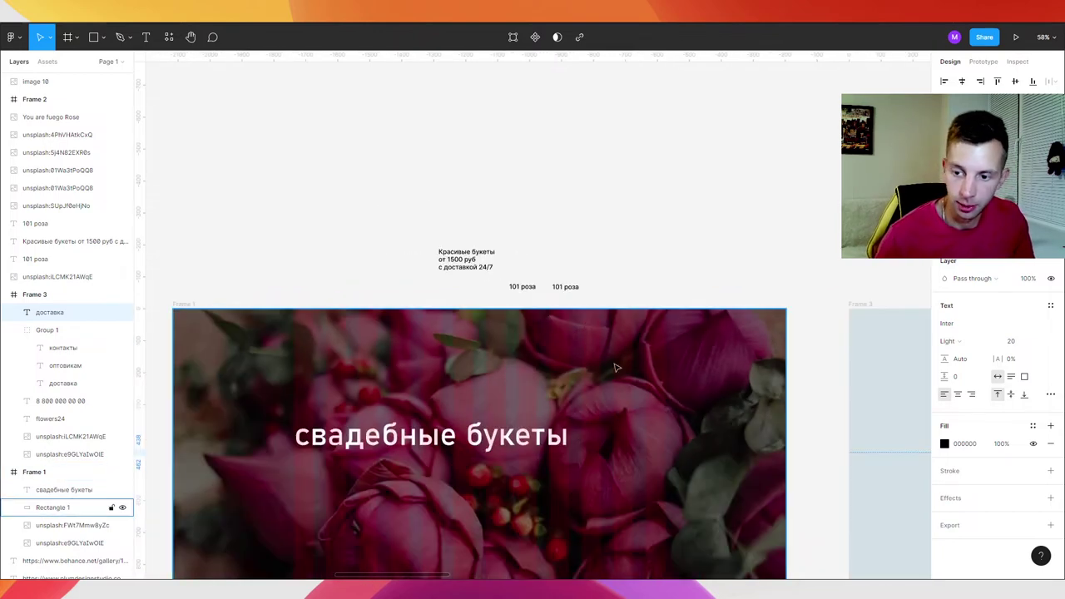
{"action": "left_click_drag", "start_coordinate": [616, 367], "coordinate": [302, 368]}
{"action": "mouse_move", "coordinate": [164, 255]}
{"action": "left_mouse_down"}
{"action": "mouse_move", "coordinate": [652, 239]}
{"action": "mouse_move", "coordinate": [712, 259]}
{"action": "left_mouse_up"}
{"action": "left_click_drag", "start_coordinate": [677, 433], "coordinate": [447, 340]}
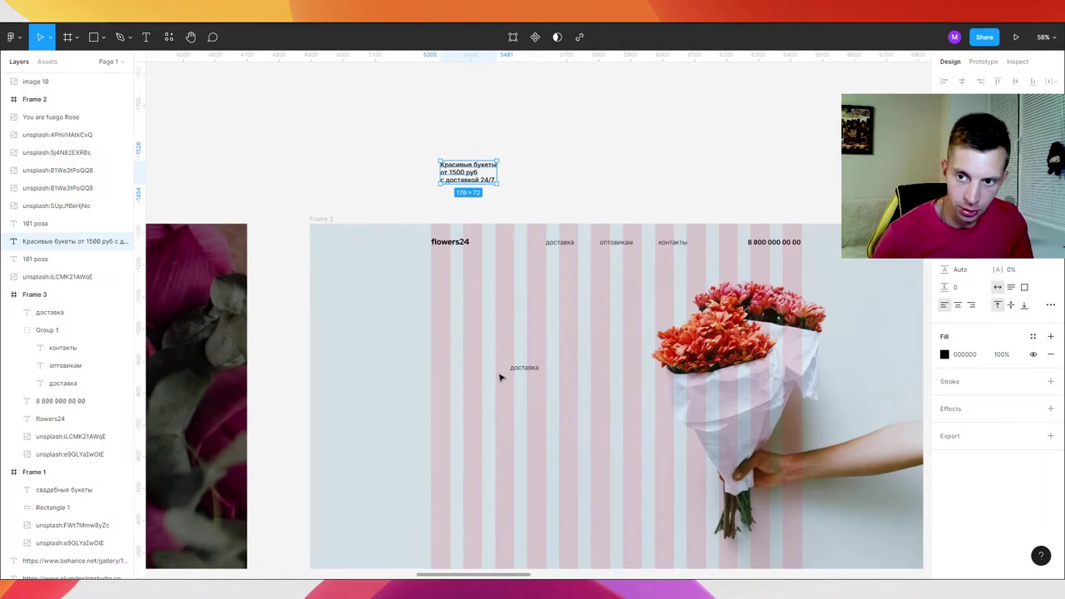
Delete the spare доставка copy and place the headline in the frame's left side
{"action": "left_click", "coordinate": [533, 371]}
{"action": "key", "text": "Delete"}
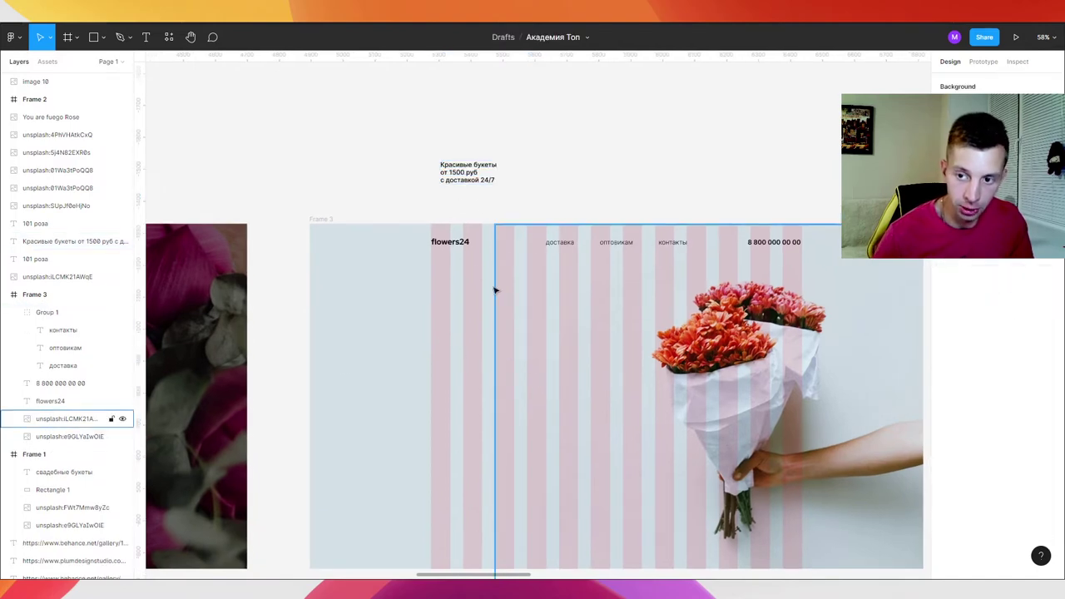
{"action": "left_click_drag", "start_coordinate": [459, 170], "coordinate": [521, 367]}
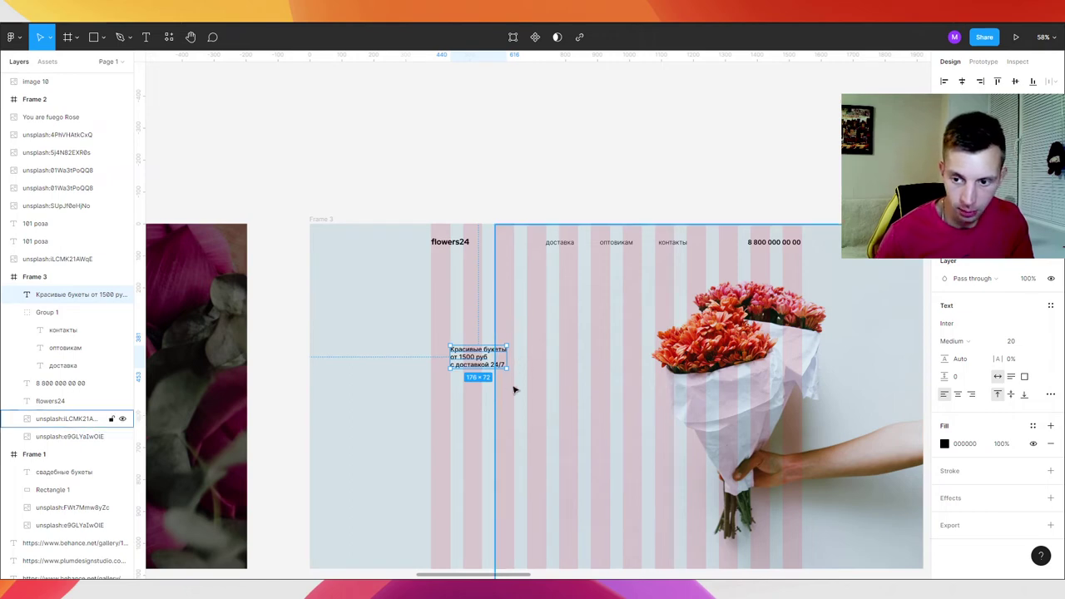
{"action": "scroll", "coordinate": [499, 407], "scroll_direction": "down", "scroll_amount": 3}
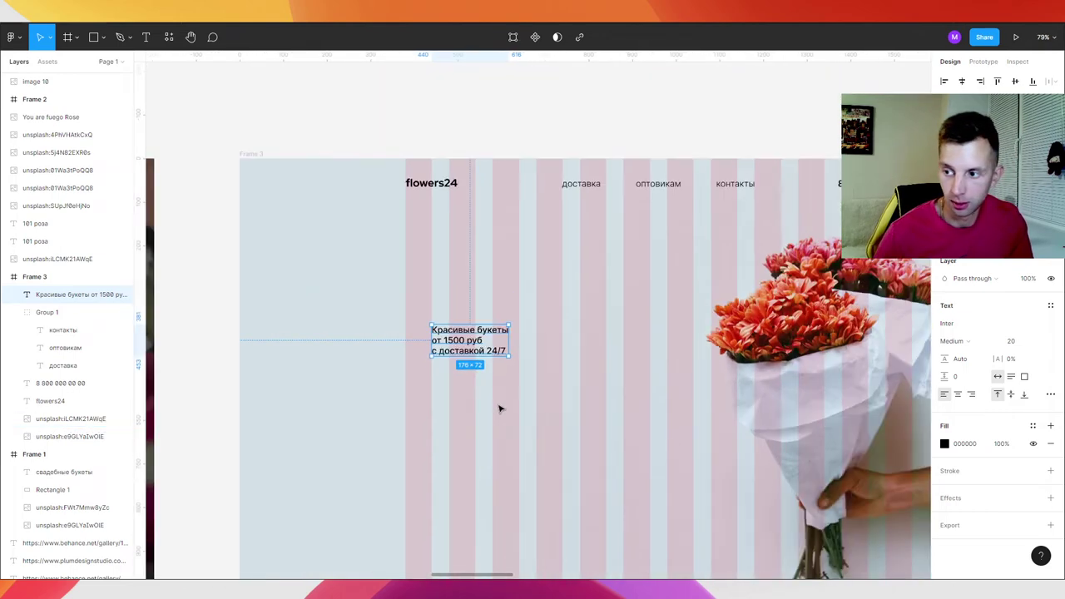
Set the headline font size to 100, then 80, and shift it up-left
{"action": "left_click", "coordinate": [1017, 341]}
{"action": "type", "text": "10"}
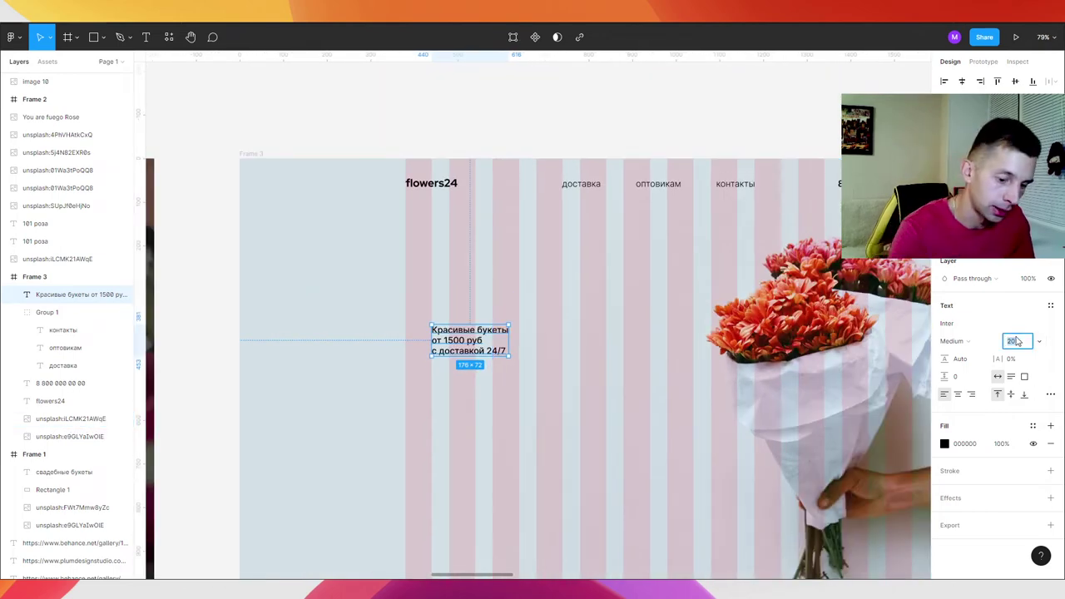
{"action": "key", "text": "Return"}
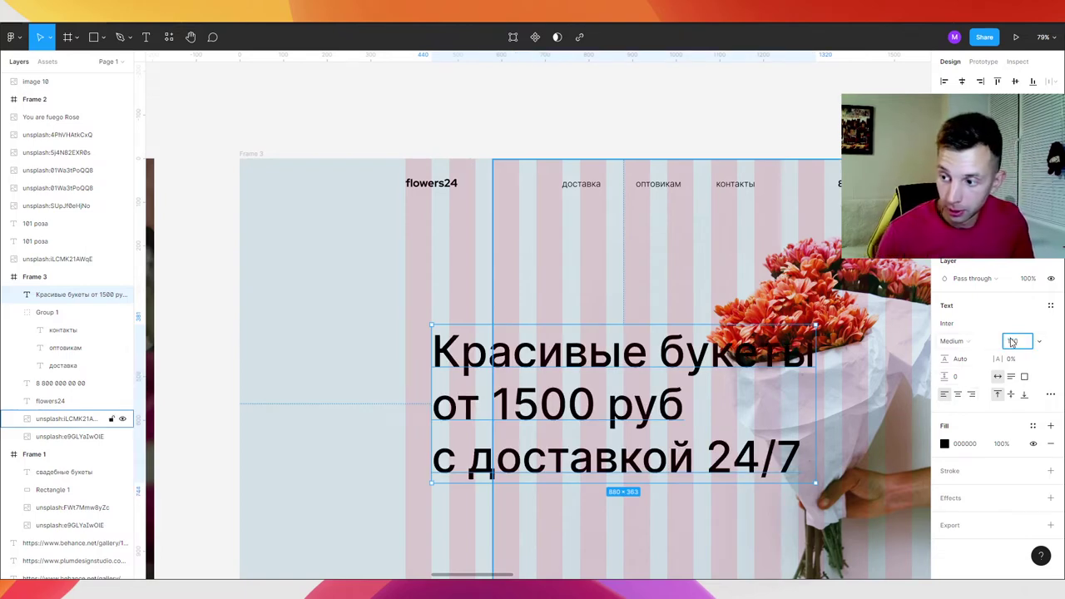
{"action": "type", "text": "80"}
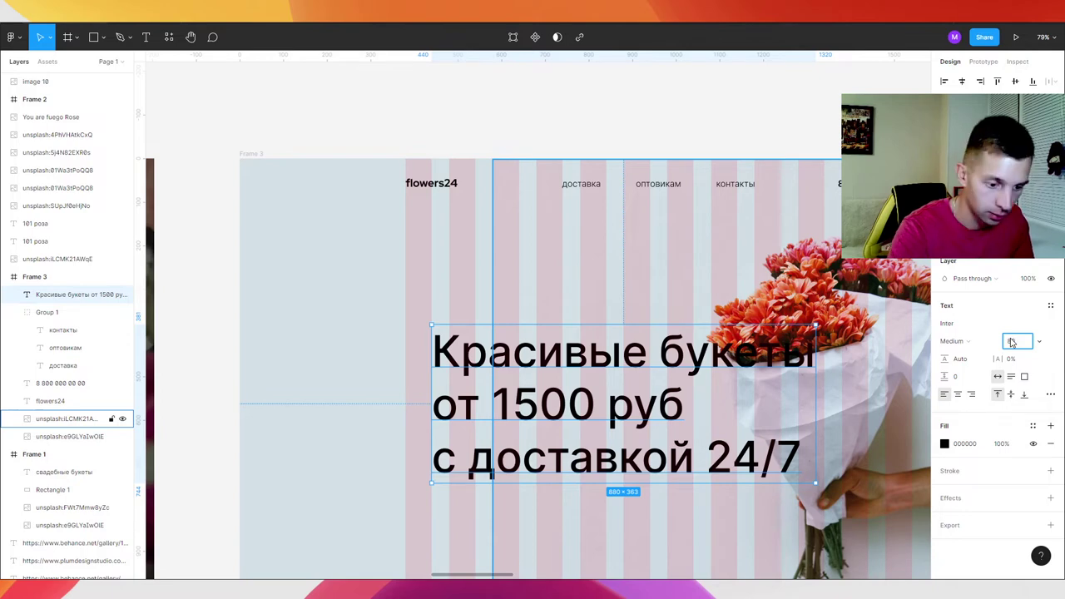
{"action": "key", "text": "Return"}
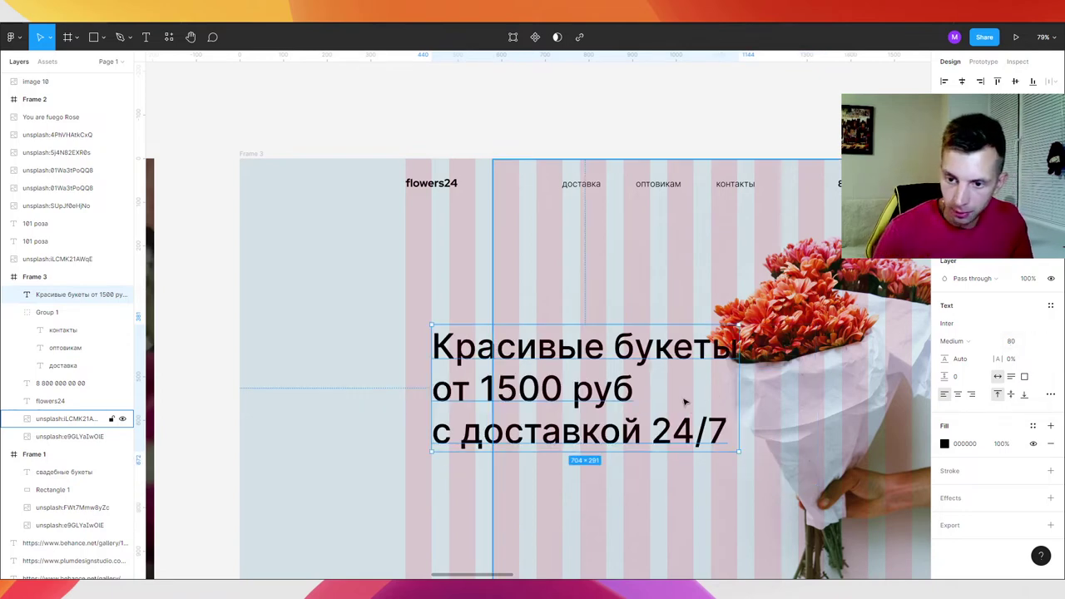
{"action": "left_click_drag", "start_coordinate": [553, 356], "coordinate": [527, 317]}
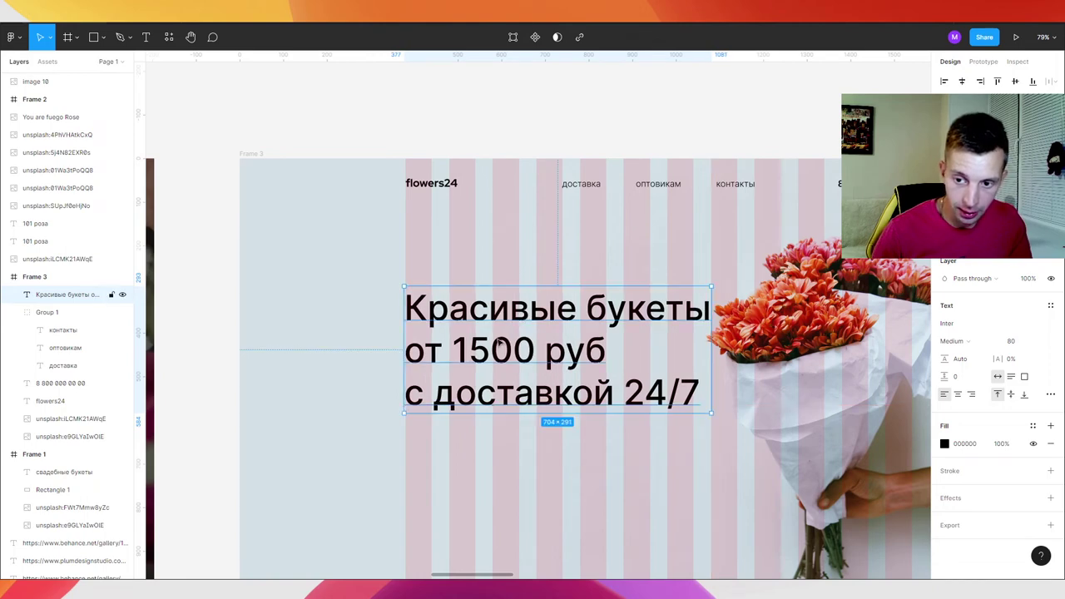
Reduce the headline font size to 70 with the whole hero frame in view
{"action": "scroll", "coordinate": [497, 344], "scroll_direction": "down", "scroll_amount": 3}
{"action": "scroll", "coordinate": [483, 447], "scroll_direction": "down", "scroll_amount": 3}
{"action": "scroll", "coordinate": [497, 458], "scroll_direction": "up", "scroll_amount": 2}
{"action": "mouse_move", "coordinate": [535, 474]}
{"action": "left_mouse_down"}
{"action": "mouse_move", "coordinate": [497, 439]}
{"action": "mouse_move", "coordinate": [434, 409]}
{"action": "left_mouse_up"}
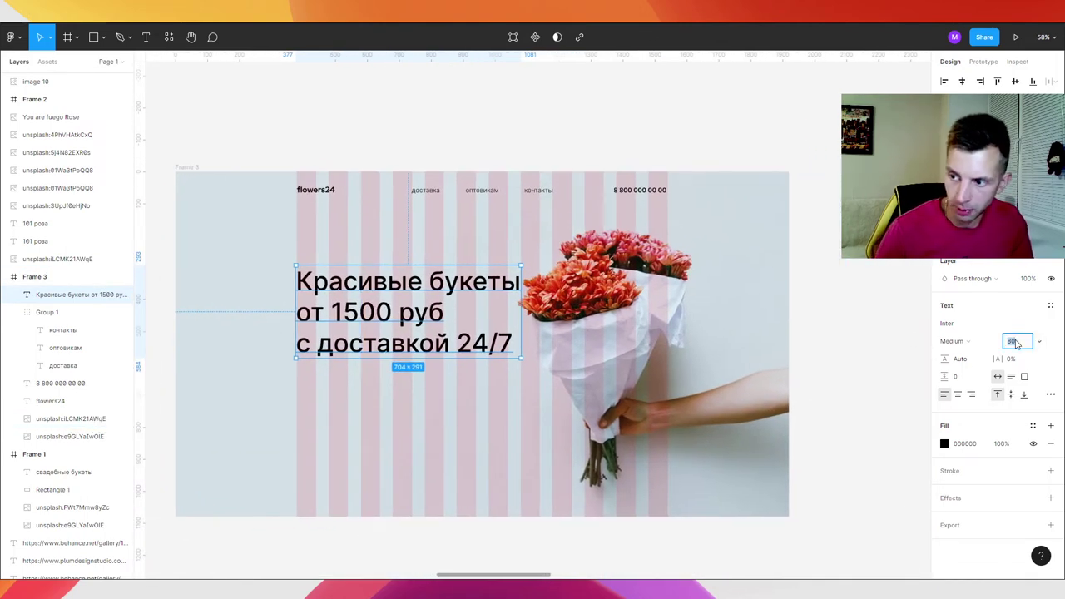
{"action": "type", "text": "70"}
{"action": "key", "text": "Return"}
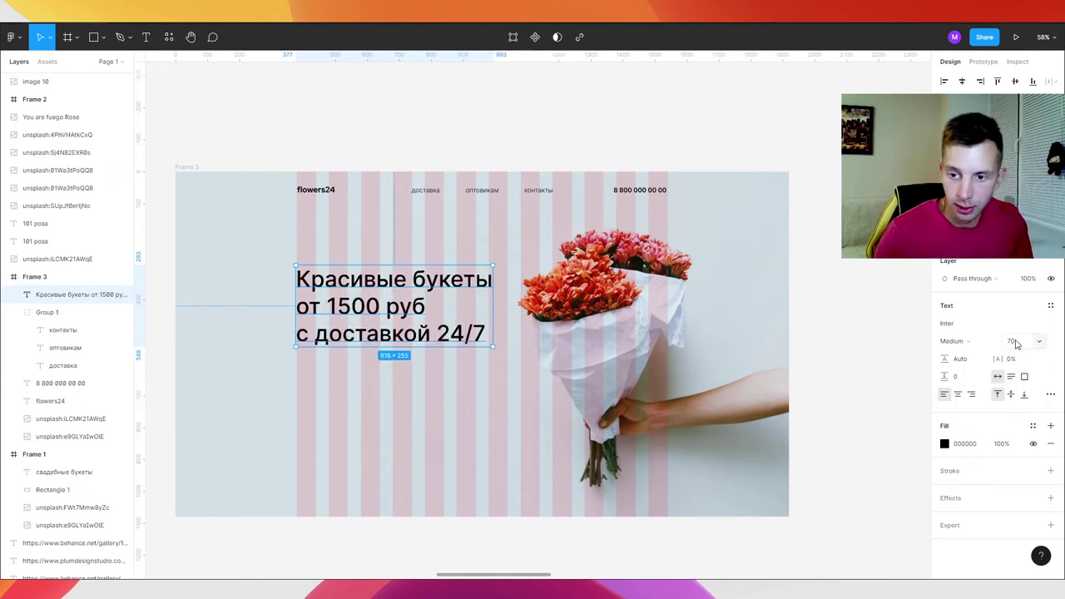
{"action": "scroll", "coordinate": [371, 348], "scroll_direction": "up", "scroll_amount": 5}
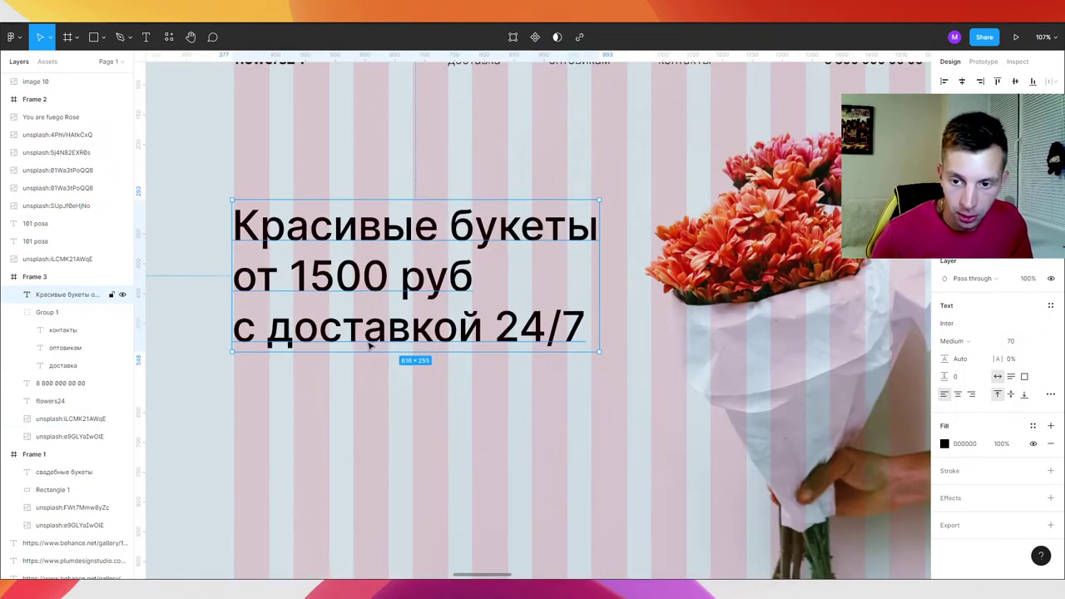
{"action": "key", "text": "Escape"}
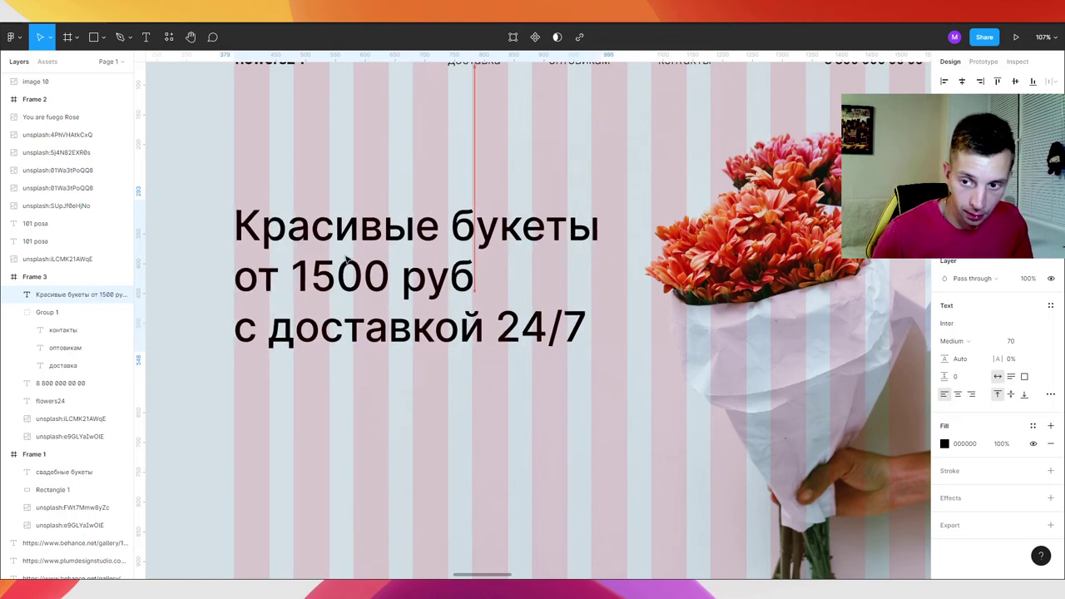
Cut the с доставкой 24/7 line into its own text layer below the headline
{"action": "left_click", "coordinate": [429, 303]}
{"action": "double_click", "coordinate": [423, 296]}
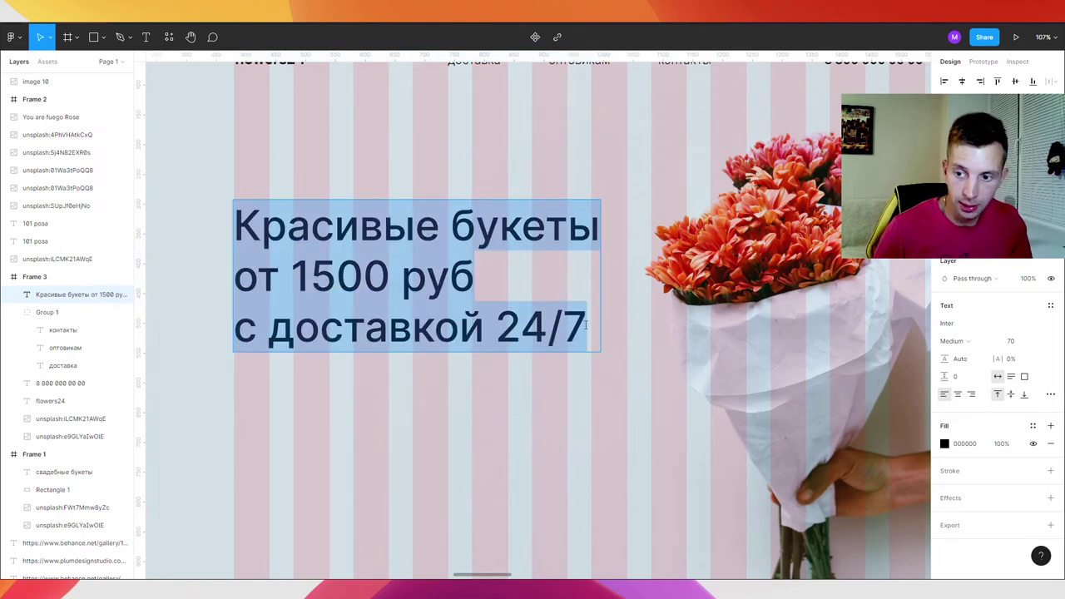
{"action": "left_click_drag", "start_coordinate": [586, 325], "coordinate": [225, 324]}
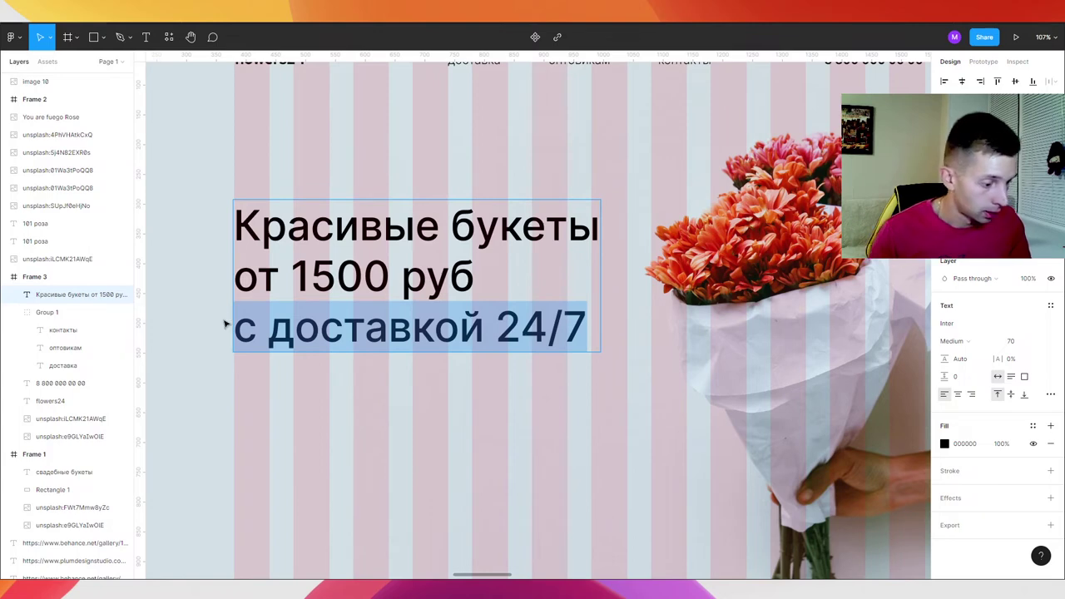
{"action": "key", "text": "ctrl+x"}
{"action": "key", "text": "Escape"}
{"action": "key", "text": "Escape"}
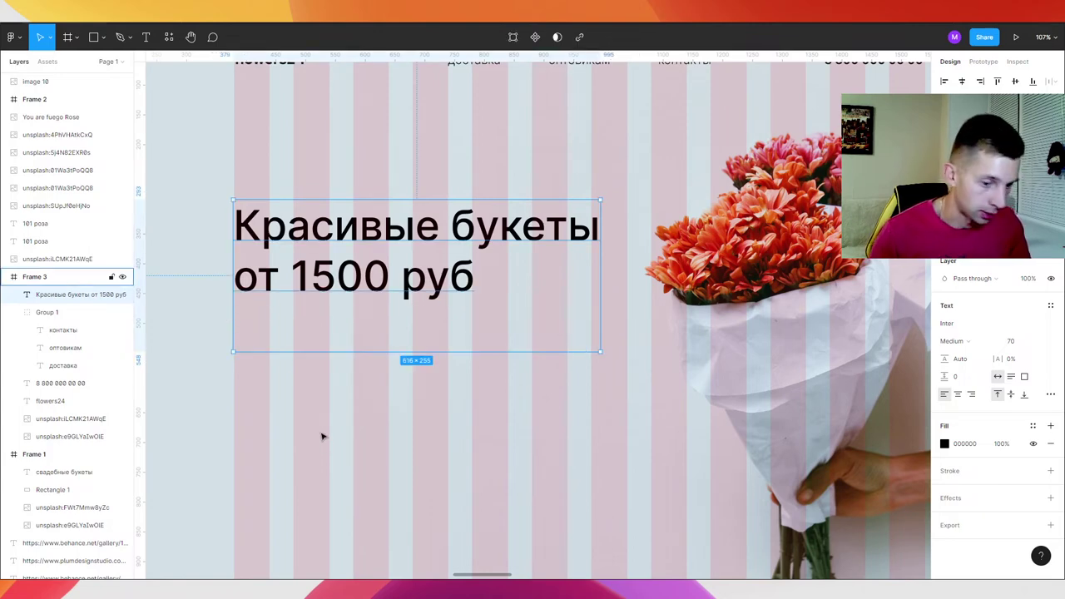
{"action": "key", "text": "ctrl+v"}
{"action": "left_click_drag", "start_coordinate": [405, 253], "coordinate": [405, 426]}
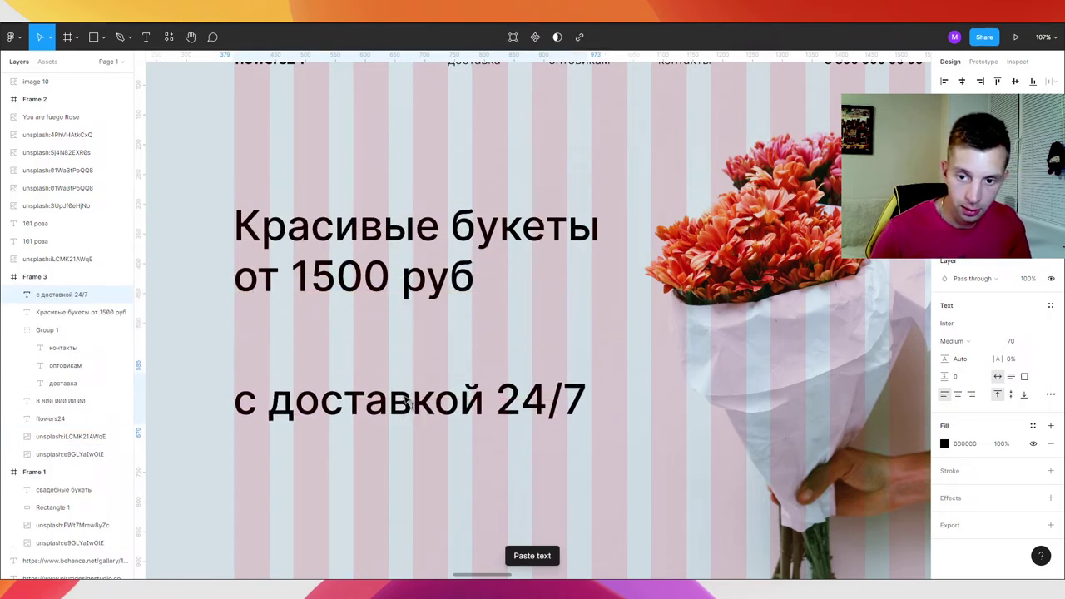
Cut the от 1500 руб line into its own text layer below the headline
{"action": "left_click", "coordinate": [489, 280]}
{"action": "double_click", "coordinate": [489, 280]}
{"action": "left_click", "coordinate": [489, 280]}
{"action": "left_click_drag", "start_coordinate": [489, 280], "coordinate": [232, 283]}
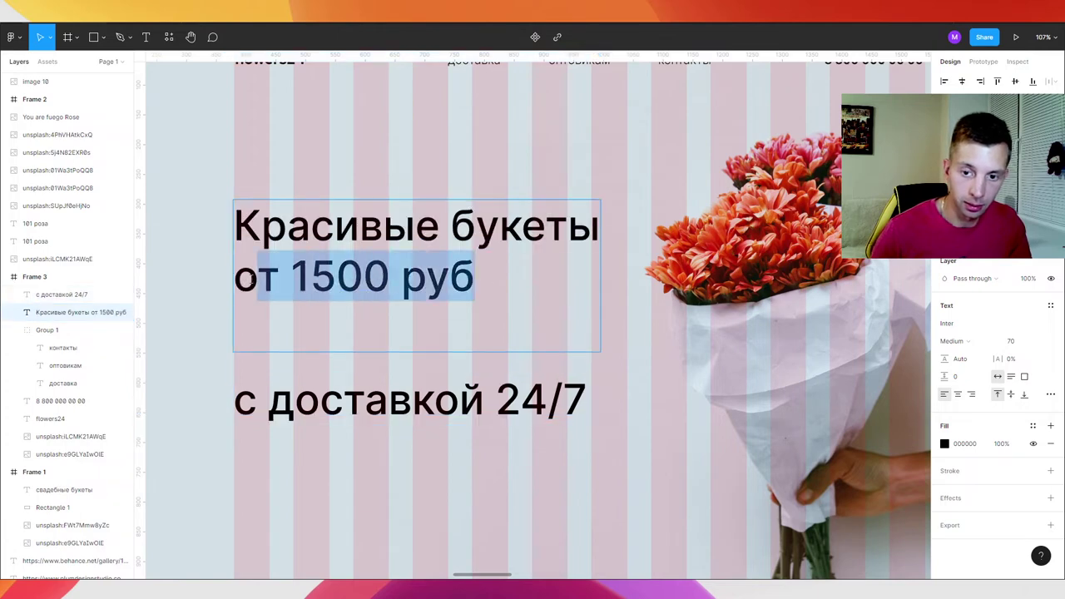
{"action": "key", "text": "ctrl+x"}
{"action": "key", "text": "Escape"}
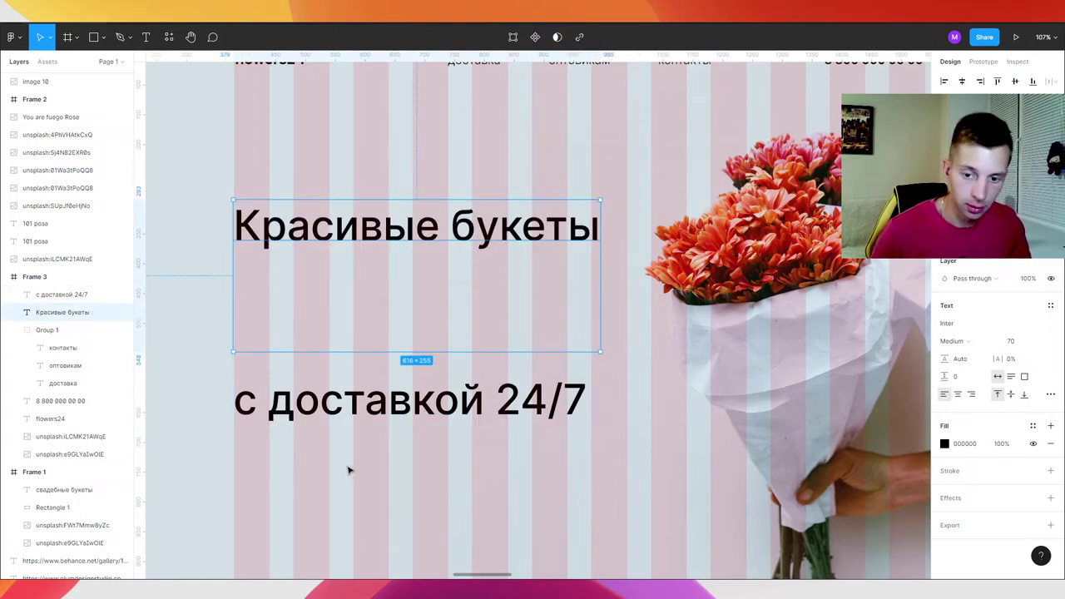
{"action": "left_click", "coordinate": [353, 466]}
{"action": "key", "text": "ctrl+v"}
{"action": "left_click_drag", "start_coordinate": [330, 240], "coordinate": [329, 362]}
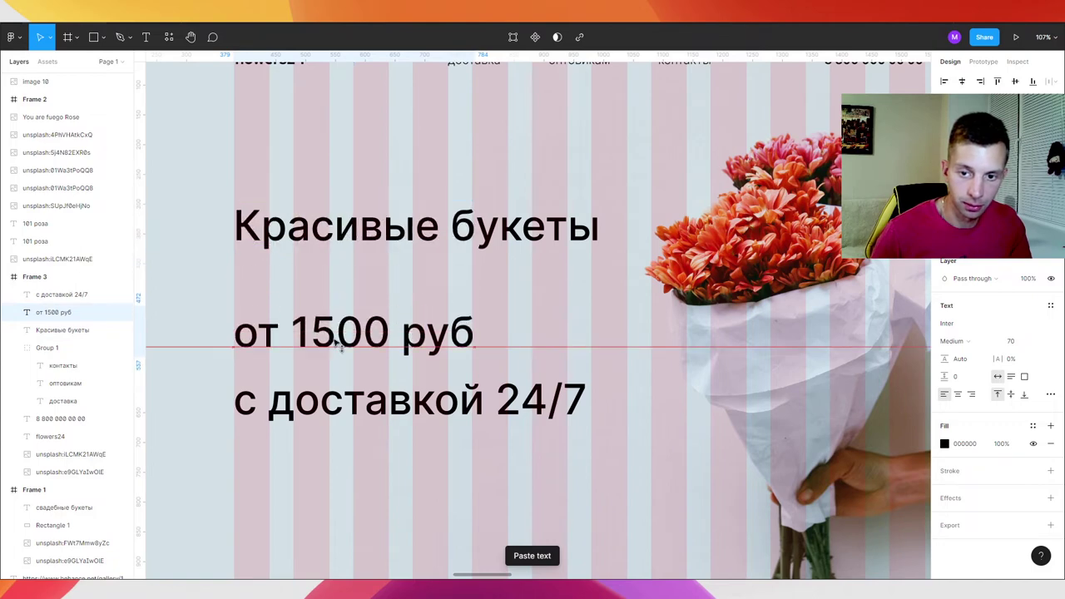
Delete the two empty trailing lines from the Красивые букеты headline
{"action": "left_click", "coordinate": [344, 239]}
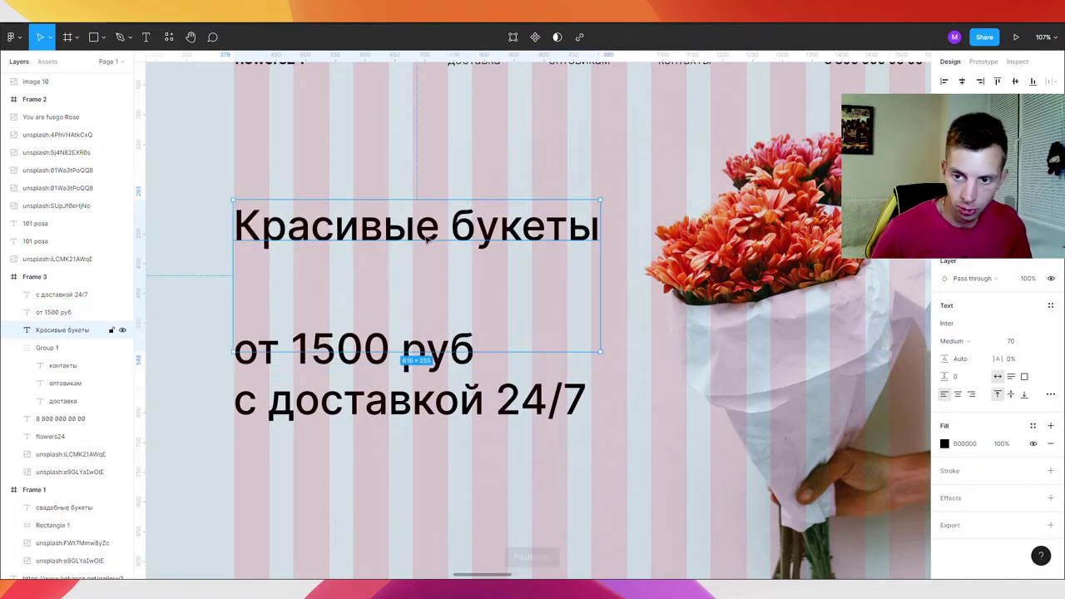
{"action": "double_click", "coordinate": [425, 233]}
{"action": "left_click", "coordinate": [413, 285]}
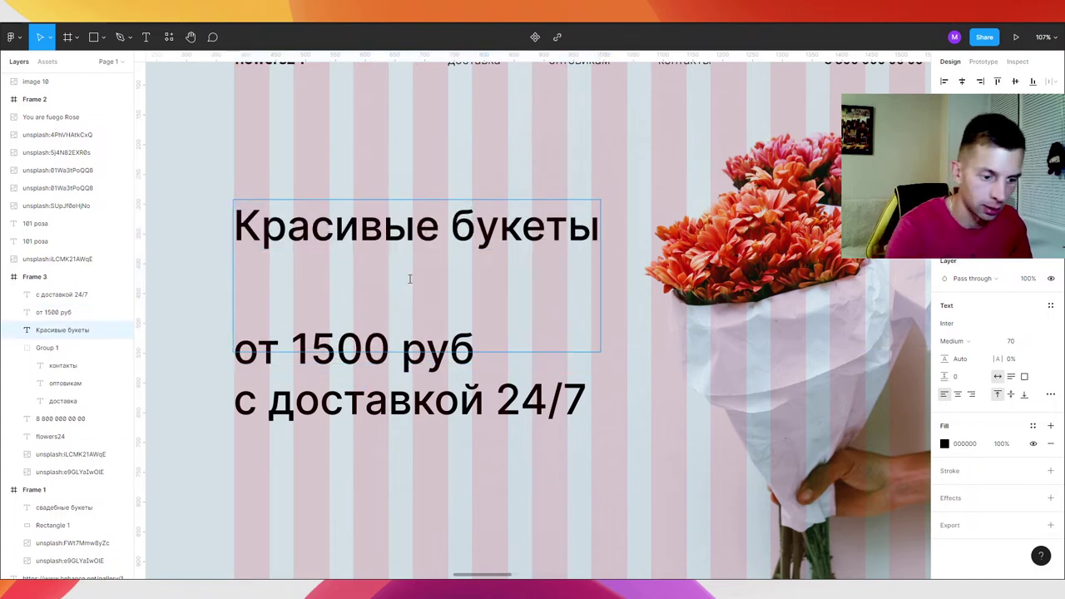
{"action": "key", "text": "BackSpace"}
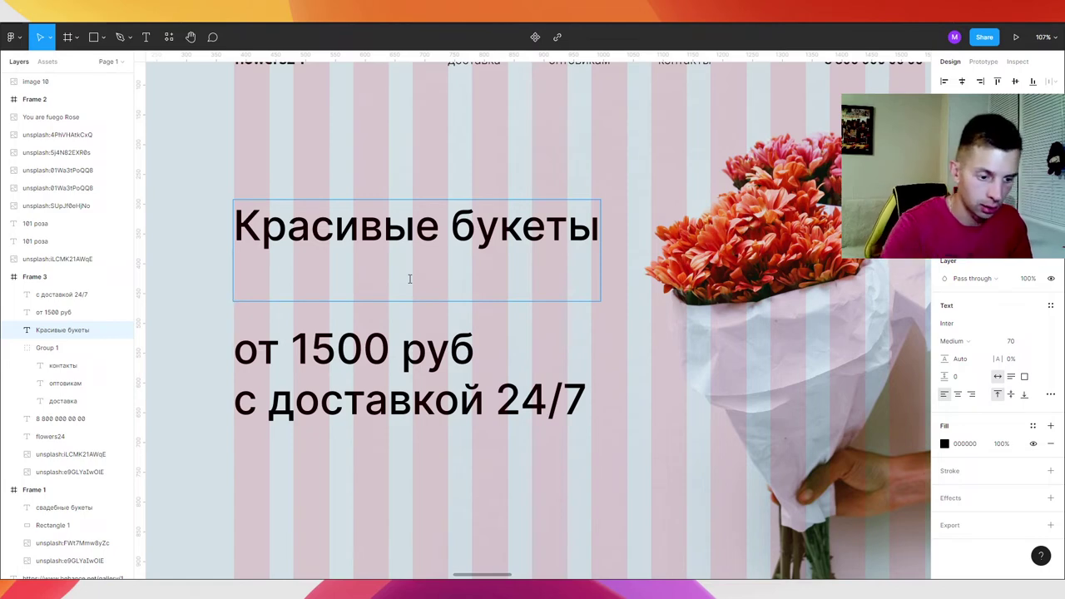
{"action": "key", "text": "BackSpace"}
{"action": "key", "text": "Escape"}
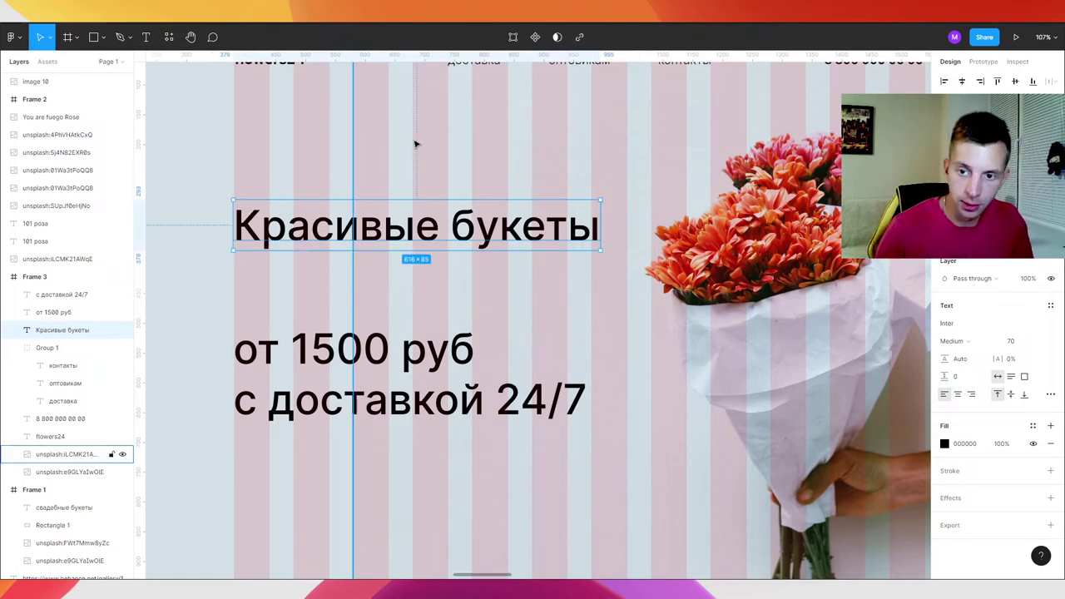
Make the headline Bold and set от 1500 руб to size 50 near it
{"action": "left_click", "coordinate": [963, 341]}
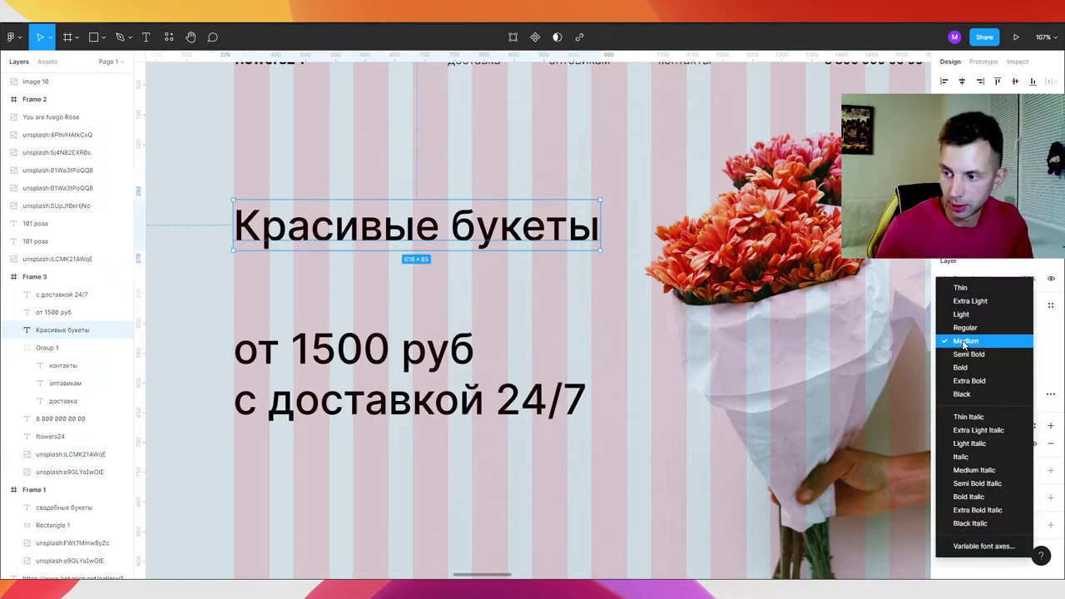
{"action": "left_click", "coordinate": [973, 368]}
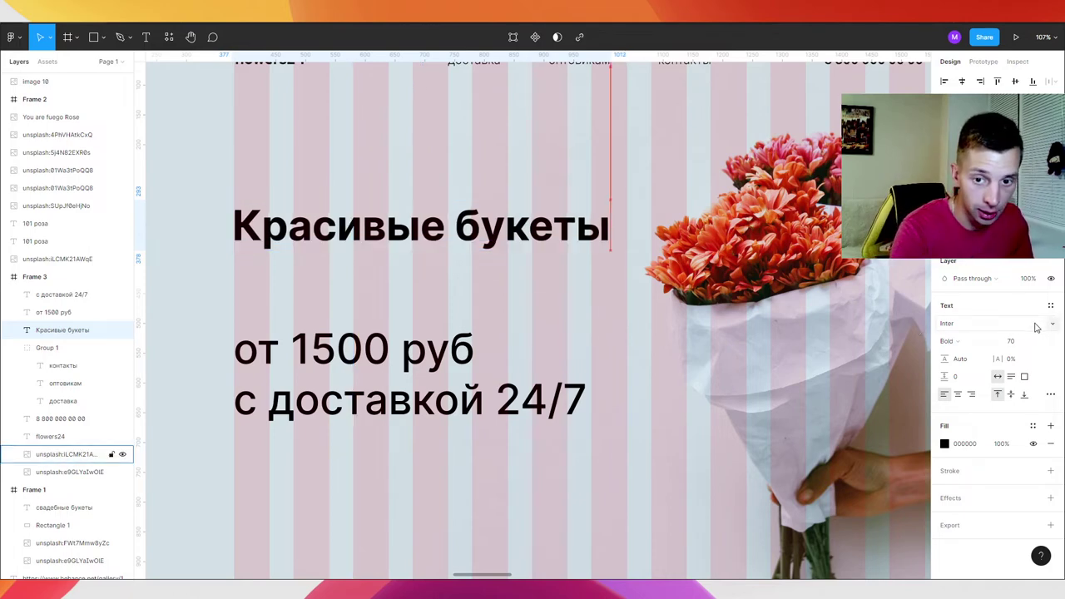
{"action": "mouse_move", "coordinate": [66, 454]}
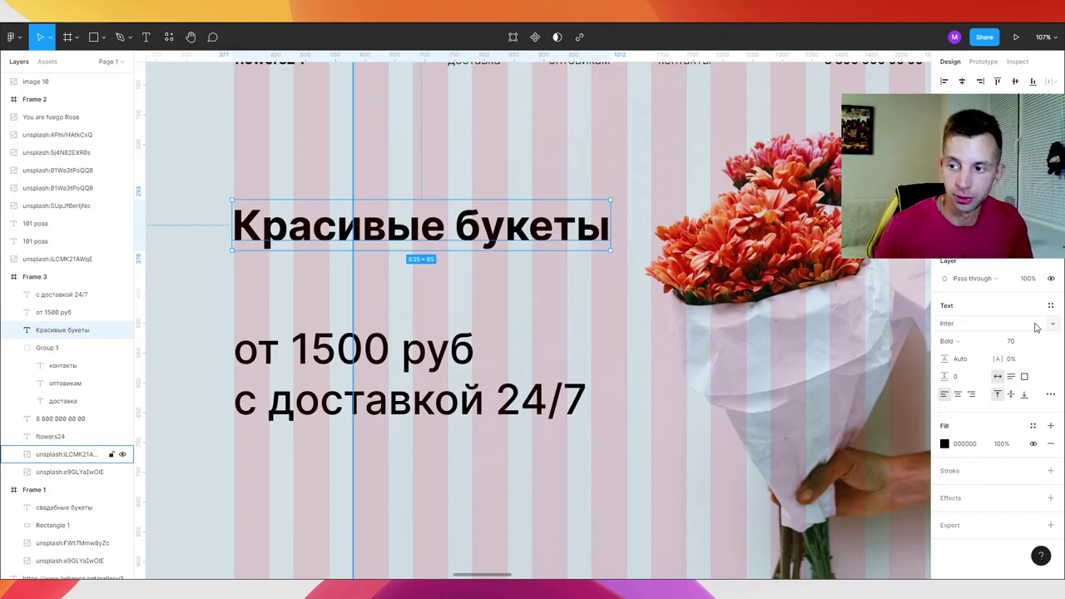
{"action": "left_click", "coordinate": [330, 367]}
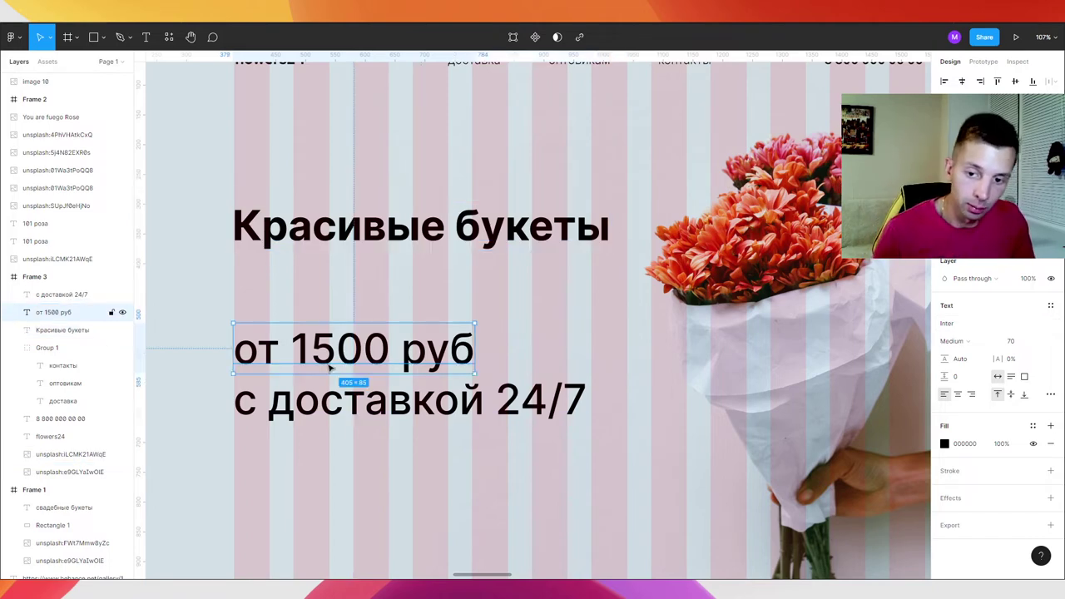
{"action": "left_click_drag", "start_coordinate": [337, 356], "coordinate": [330, 308]}
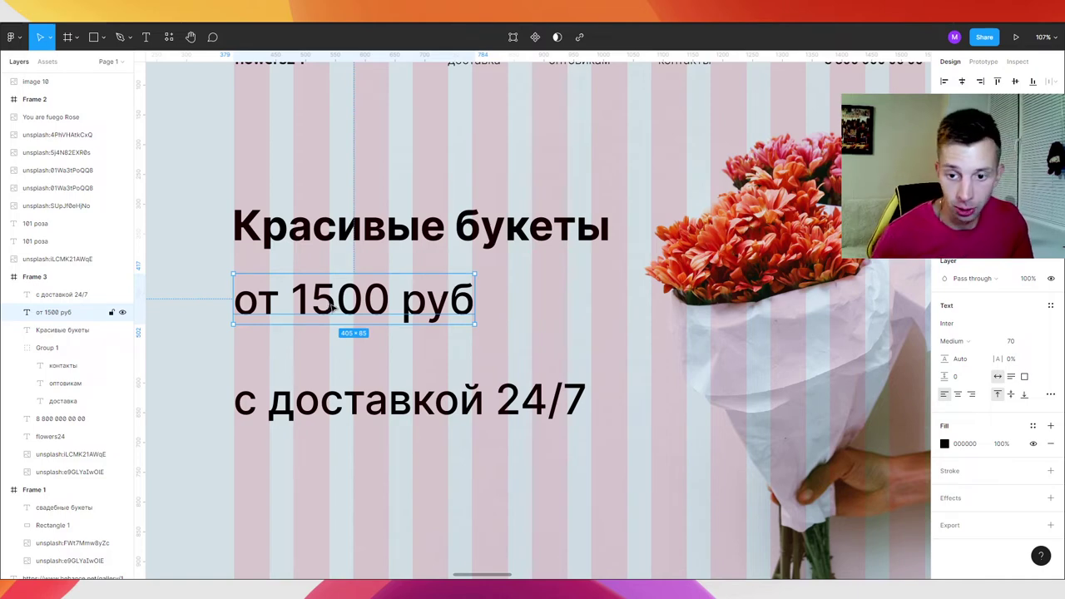
{"action": "left_click", "coordinate": [1015, 343]}
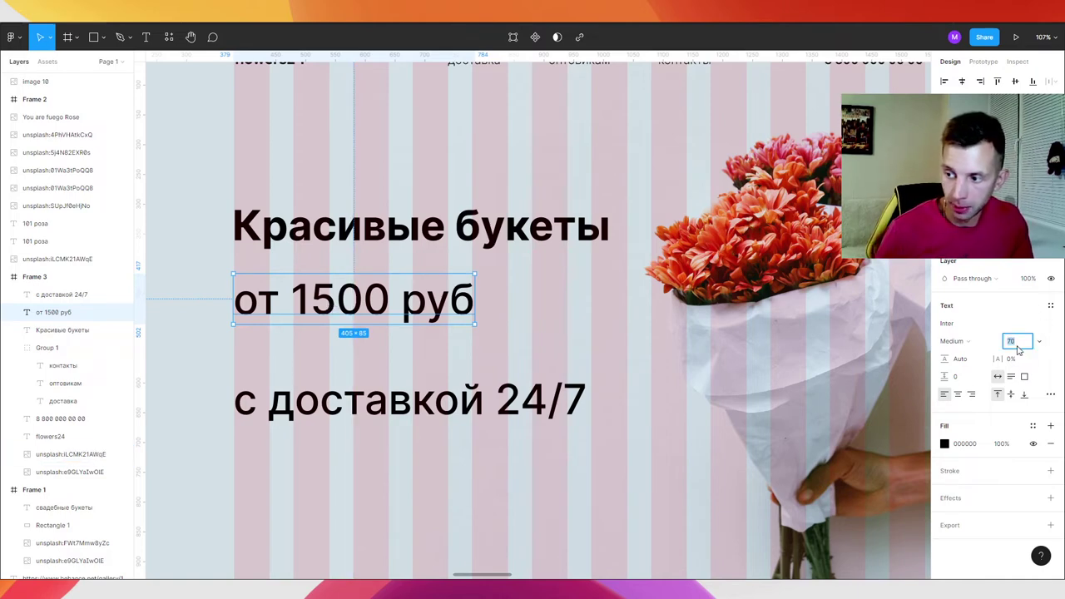
{"action": "type", "text": "50"}
{"action": "key", "text": "Return"}
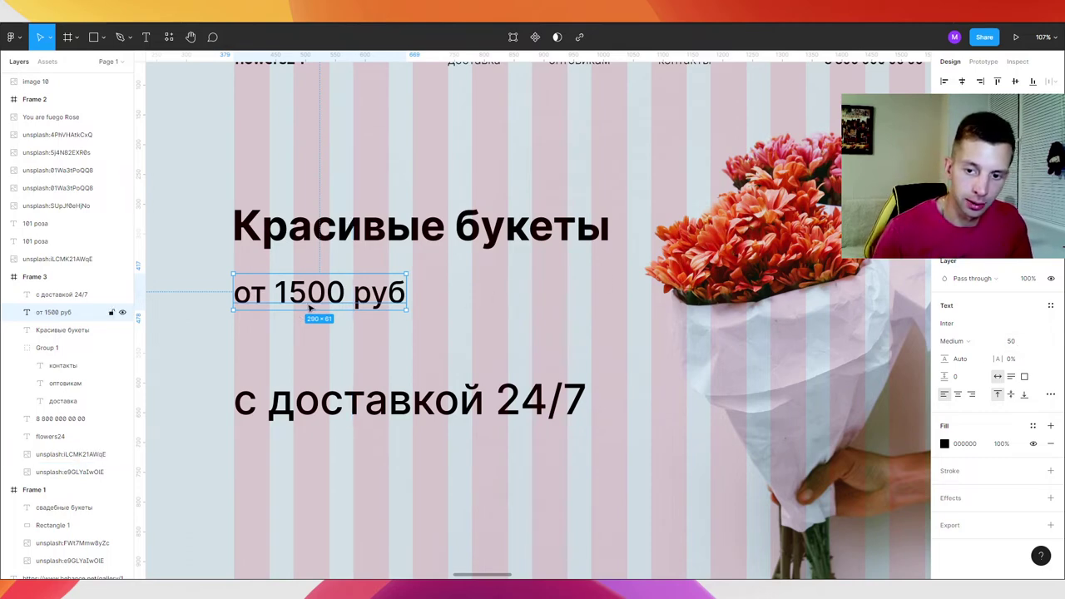
Put с доставкой 24/7 under the headline in Regular size 50, price below it
{"action": "left_click_drag", "start_coordinate": [313, 301], "coordinate": [309, 468]}
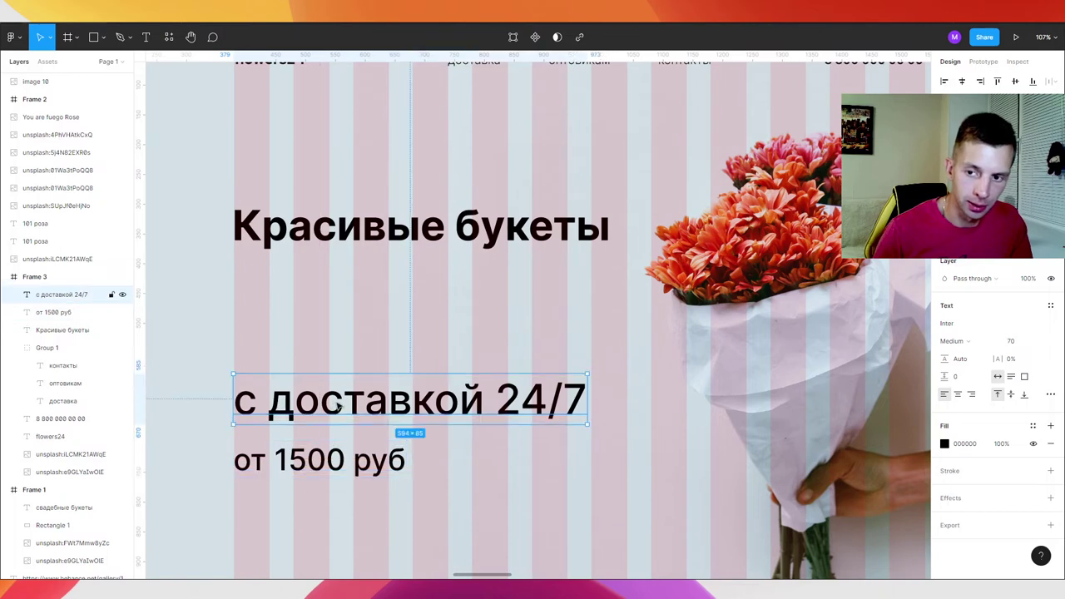
{"action": "left_click_drag", "start_coordinate": [335, 406], "coordinate": [338, 293]}
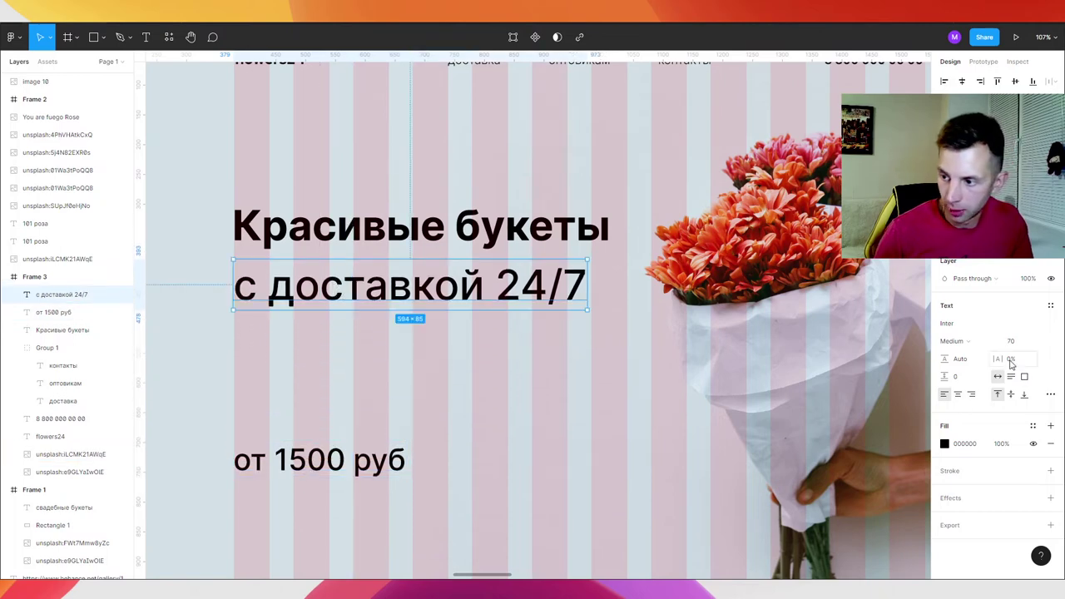
{"action": "left_click", "coordinate": [965, 341]}
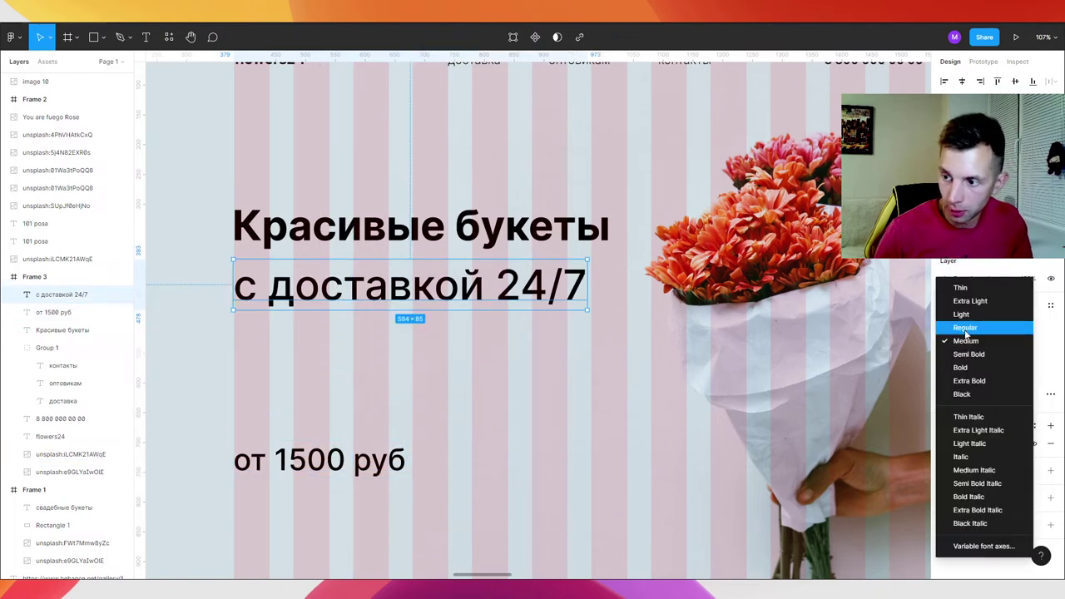
{"action": "left_click", "coordinate": [966, 330]}
{"action": "left_click", "coordinate": [1012, 342]}
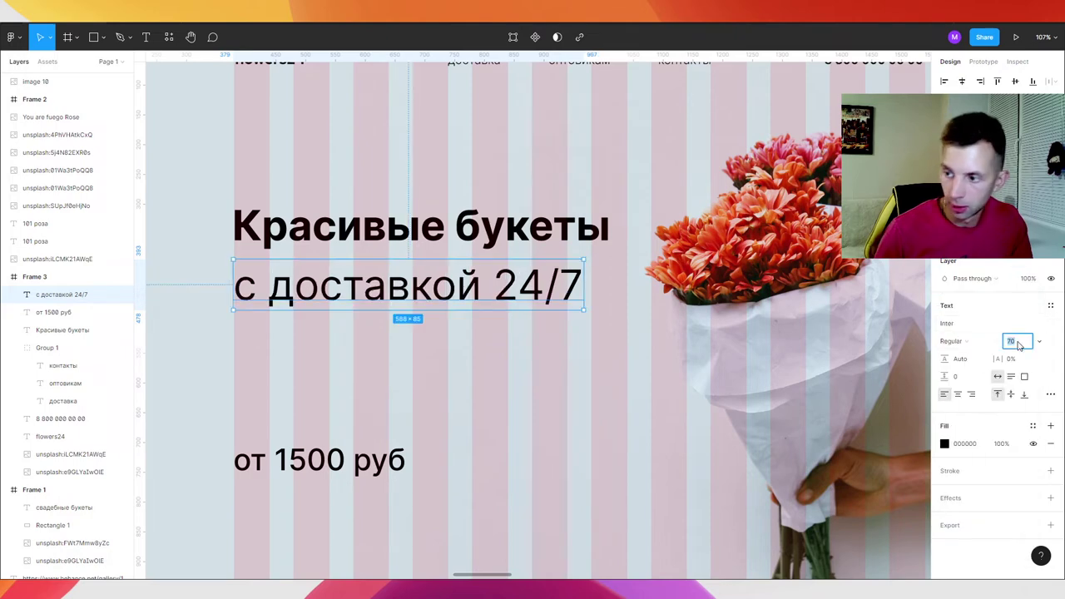
{"action": "type", "text": "50"}
{"action": "key", "text": "Return"}
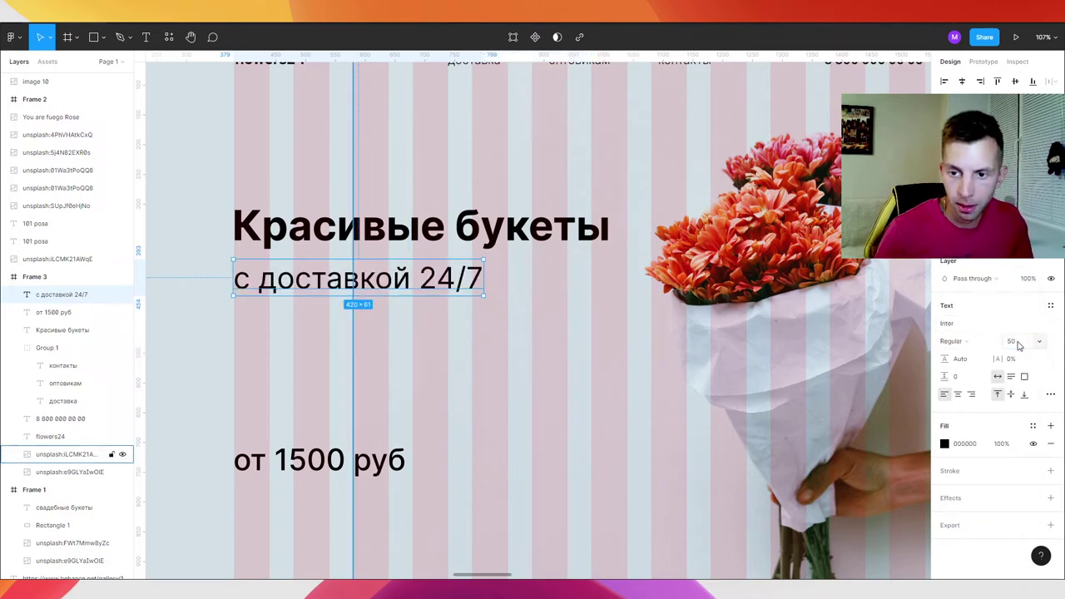
{"action": "left_click_drag", "start_coordinate": [407, 283], "coordinate": [410, 286]}
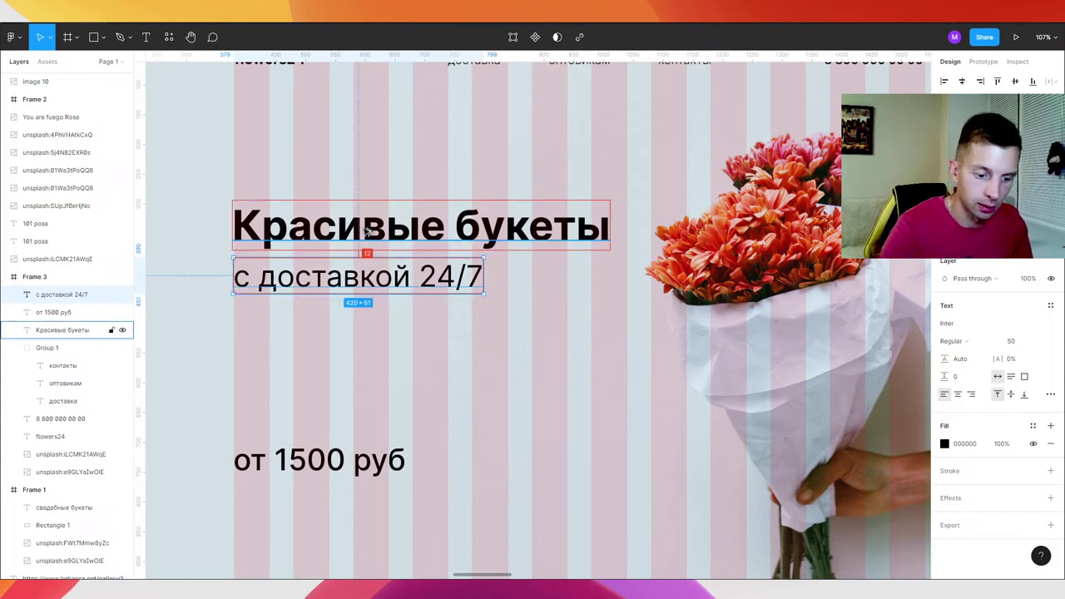
{"action": "key", "text": "ctrl+z"}
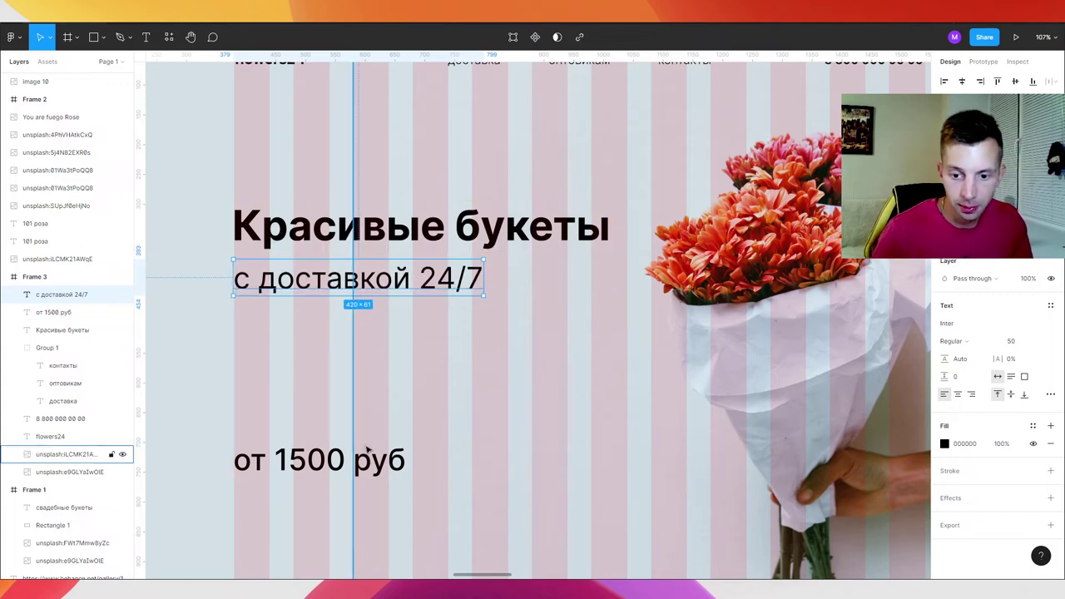
Make от 1500 руб Inter Light 30 and move it up toward the delivery line
{"action": "left_click", "coordinate": [295, 466]}
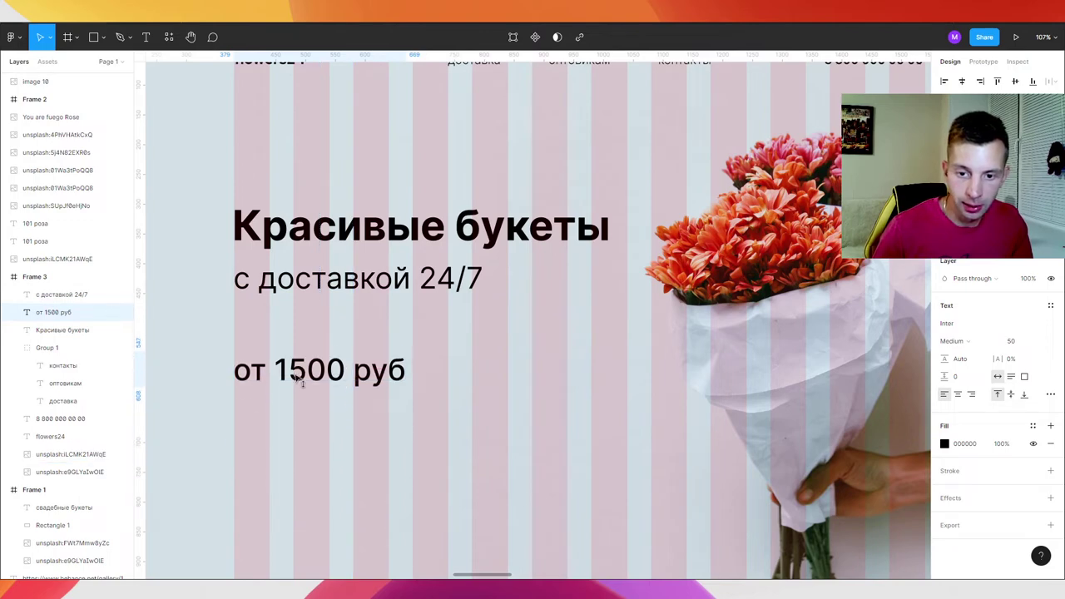
{"action": "left_click_drag", "start_coordinate": [295, 468], "coordinate": [295, 352]}
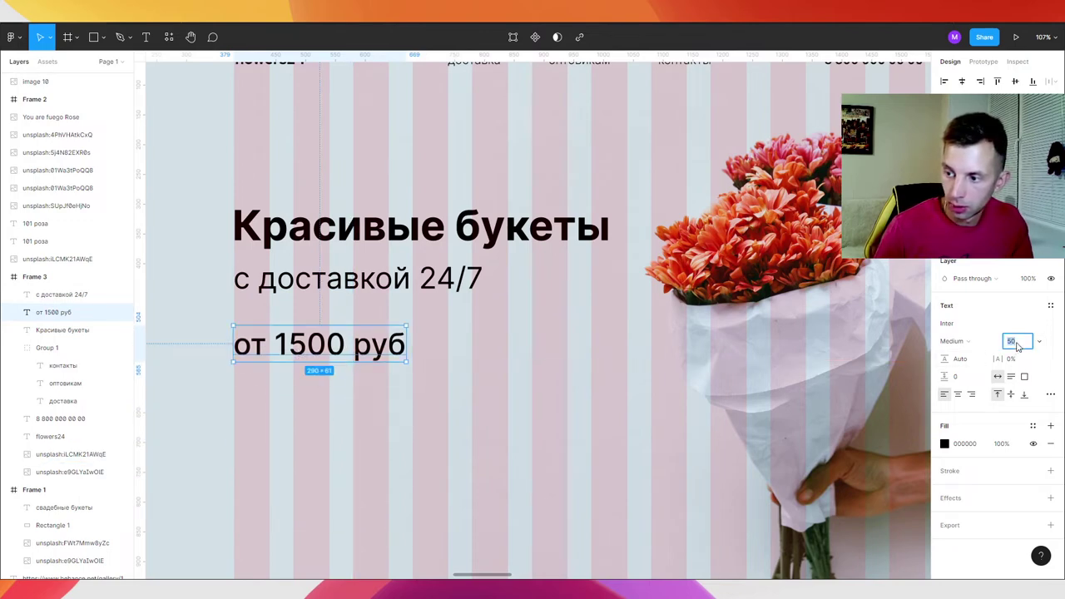
{"action": "type", "text": "30"}
{"action": "key", "text": "Return"}
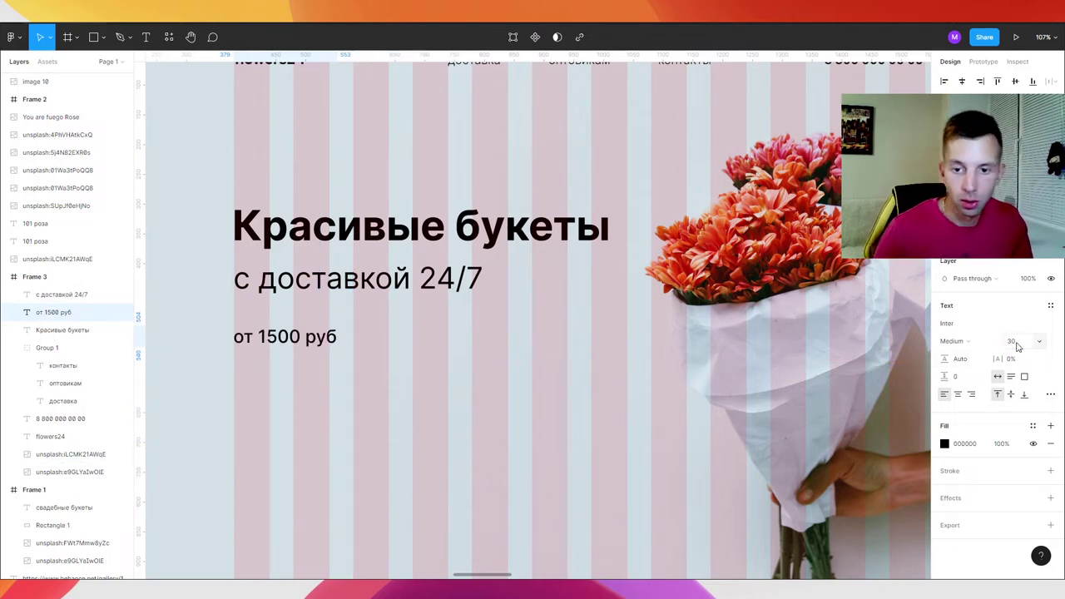
{"action": "left_click", "coordinate": [962, 344]}
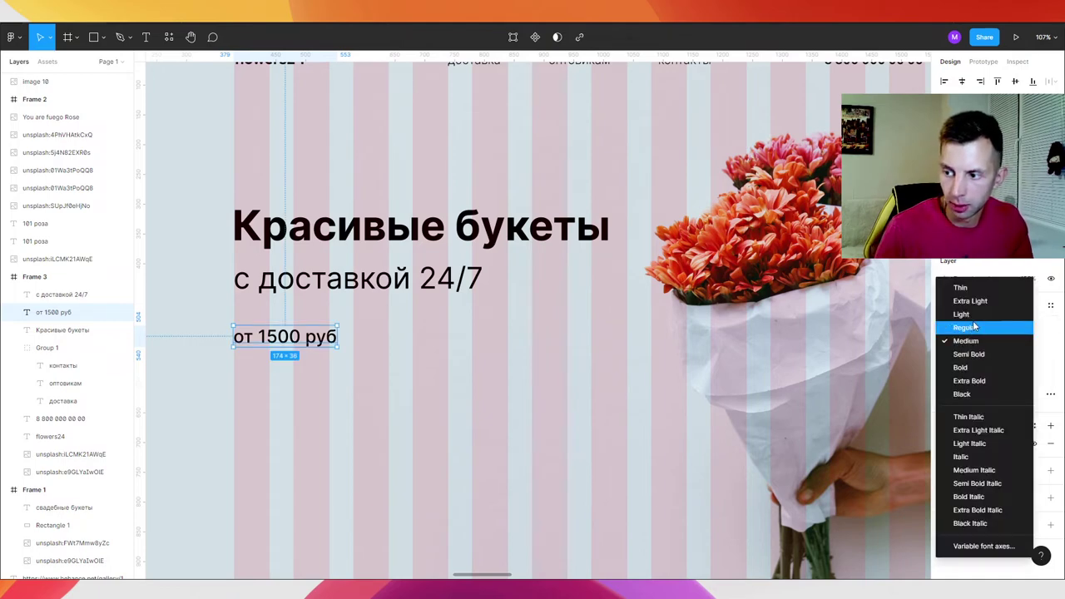
{"action": "left_click", "coordinate": [966, 314]}
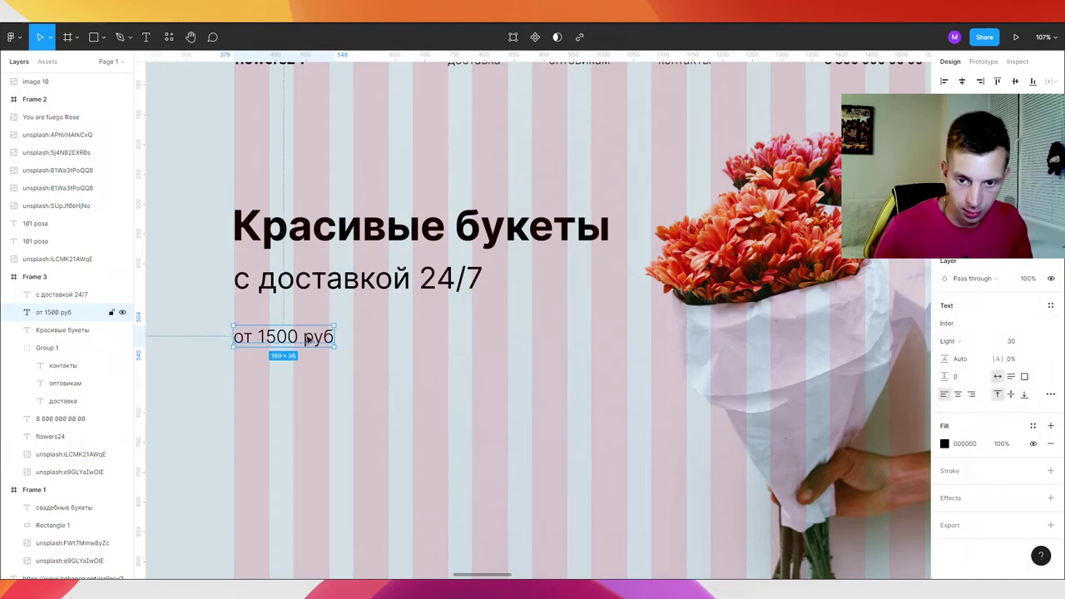
Position the price line 10 px below the subtitle and select both lines
{"action": "left_click_drag", "start_coordinate": [308, 340], "coordinate": [308, 310]}
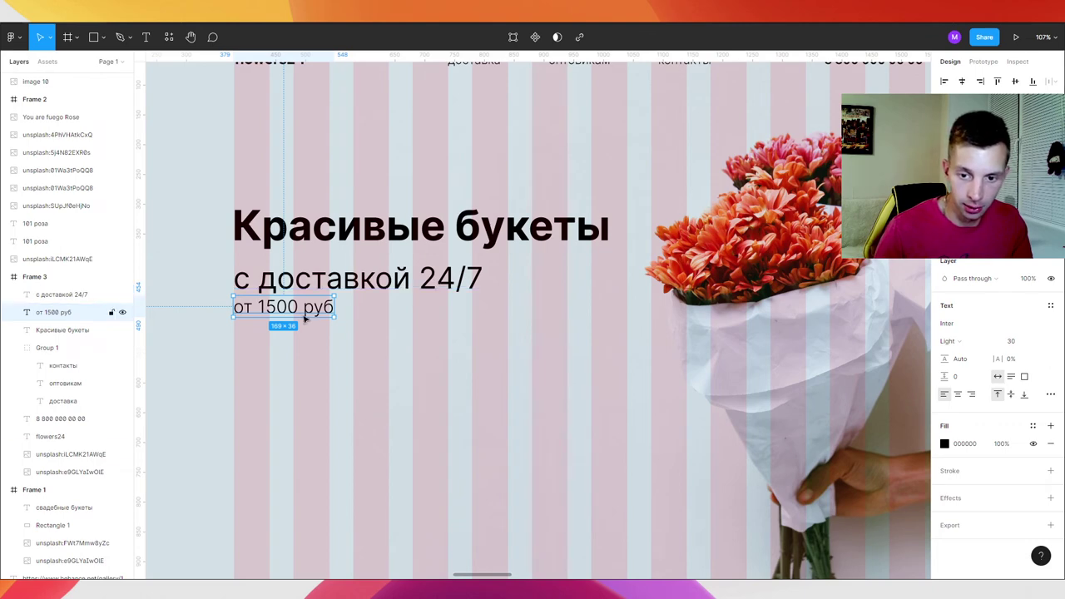
{"action": "key", "text": "Down"}
{"action": "key", "text": "Down"}
{"action": "key", "text": "Down"}
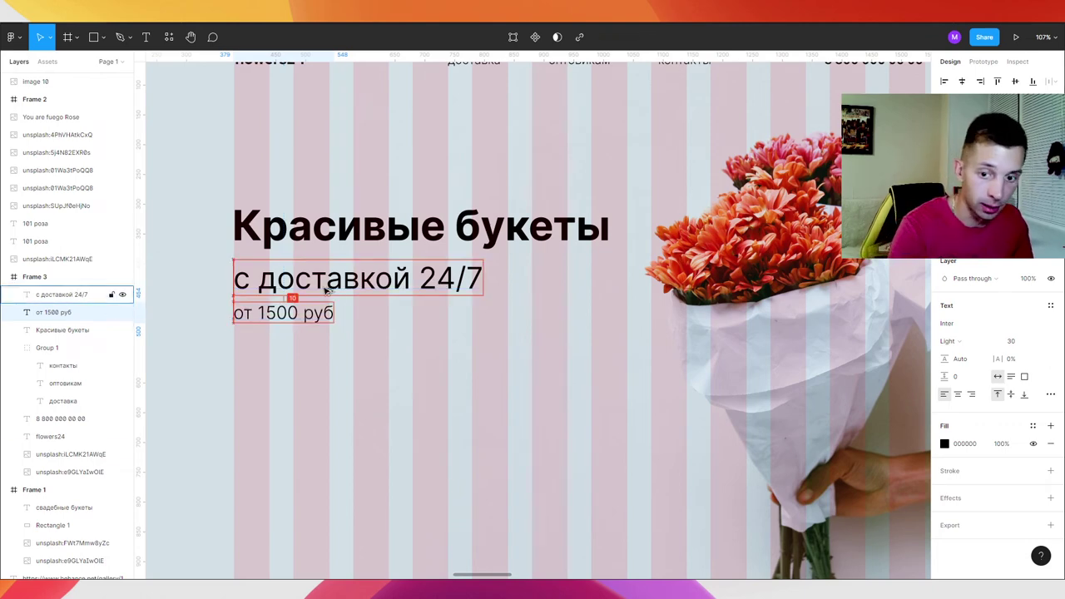
{"action": "key", "text": "Down"}
{"action": "key", "text": "Down"}
{"action": "key", "text": "Down"}
{"action": "key", "text": "Up"}
{"action": "key", "text": "Up"}
{"action": "key", "text": "Up"}
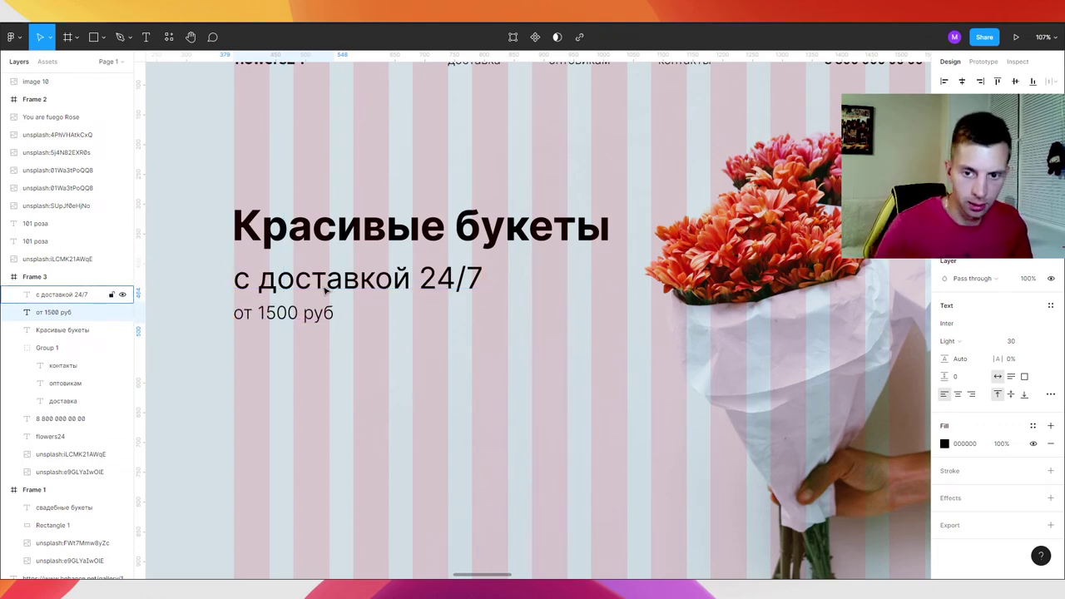
{"action": "left_click", "coordinate": [325, 288]}
{"action": "left_click", "coordinate": [320, 315], "text": "shift"}
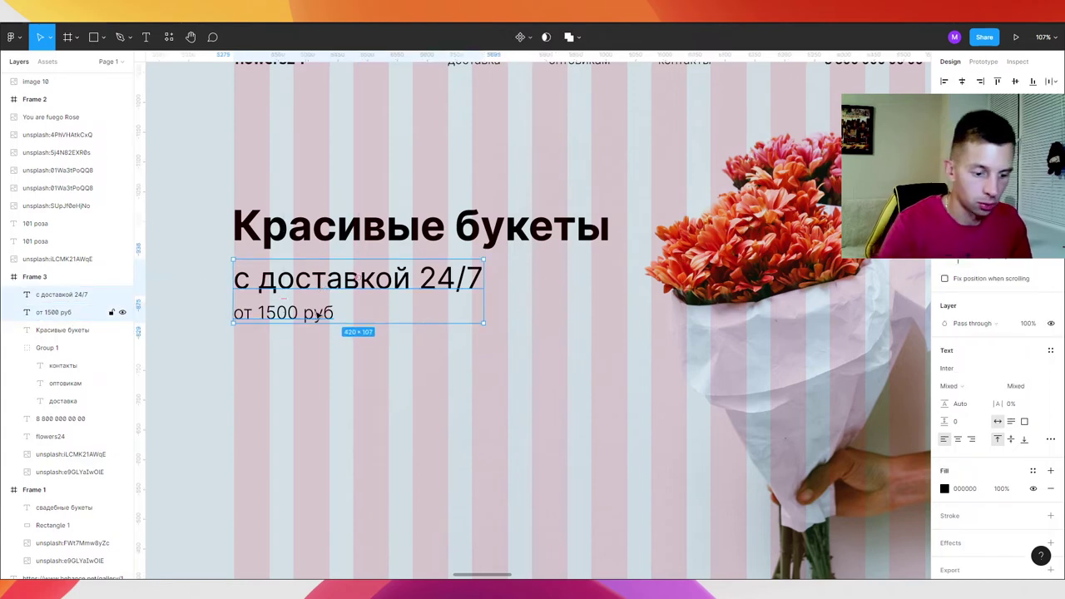
Nudge the delivery and price lines with arrow keys to sit just beneath the headline
{"action": "key", "text": "Down"}
{"action": "key", "text": "Down"}
{"action": "key", "text": "Down"}
{"action": "scroll", "coordinate": [318, 315], "scroll_direction": "down", "scroll_amount": 5}
{"action": "scroll", "coordinate": [318, 317], "scroll_direction": "up", "scroll_amount": 3}
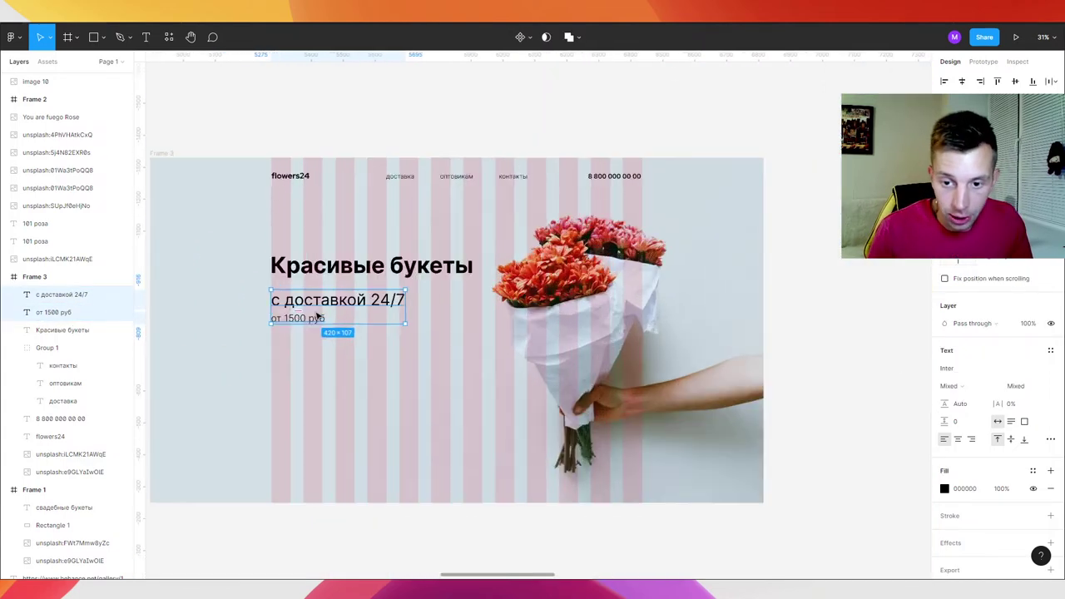
{"action": "scroll", "coordinate": [318, 315], "scroll_direction": "up", "scroll_amount": 2}
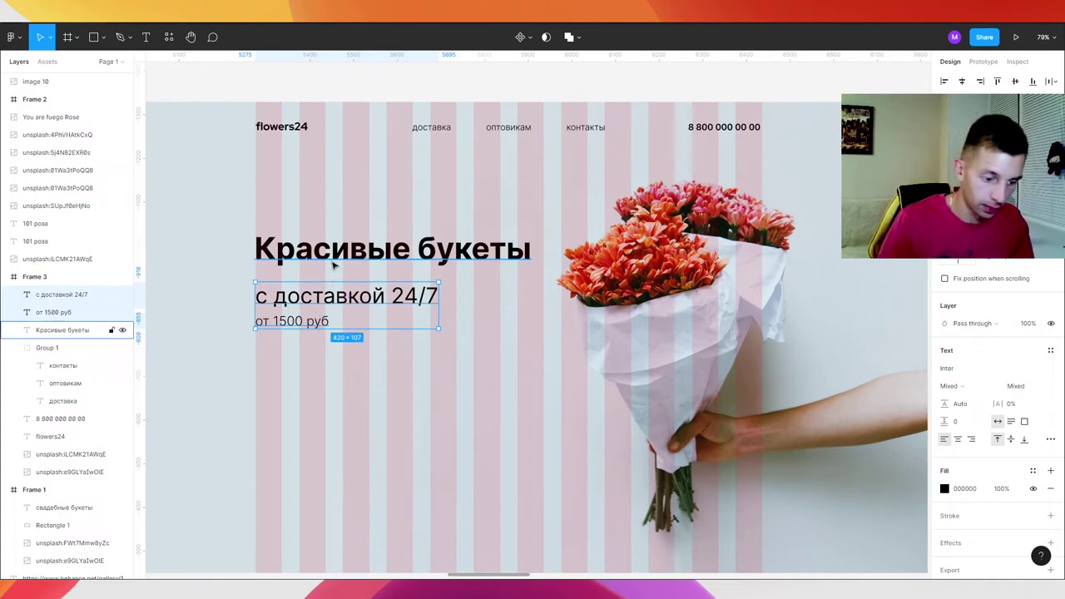
{"action": "key", "text": "Up"}
{"action": "key", "text": "Up"}
{"action": "key", "text": "Up"}
{"action": "key", "text": "Escape"}
{"action": "left_click_drag", "start_coordinate": [333, 268], "coordinate": [321, 323]}
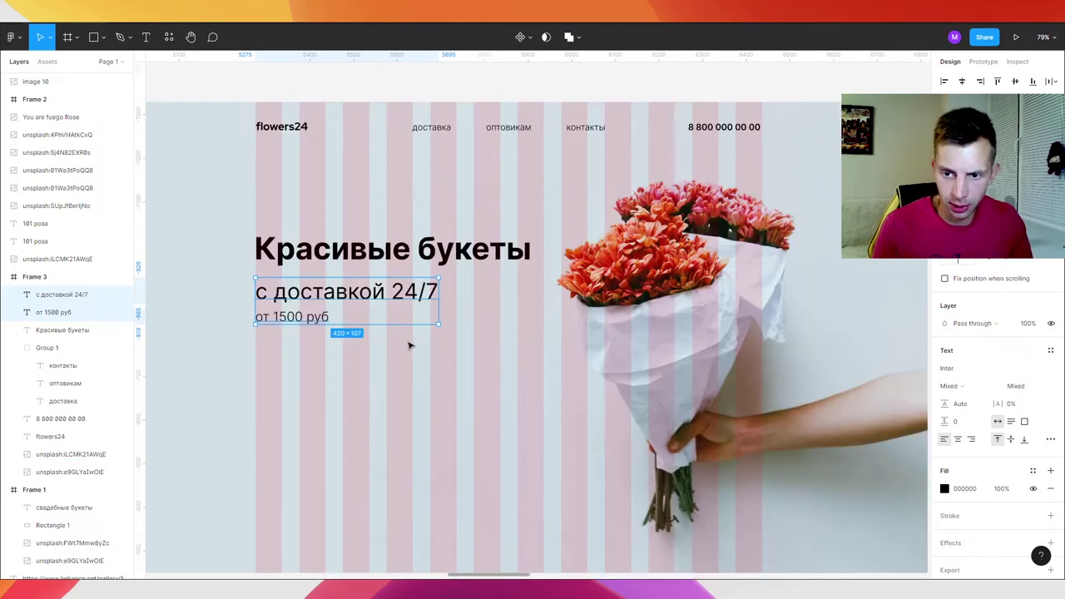
{"action": "left_click", "coordinate": [433, 250]}
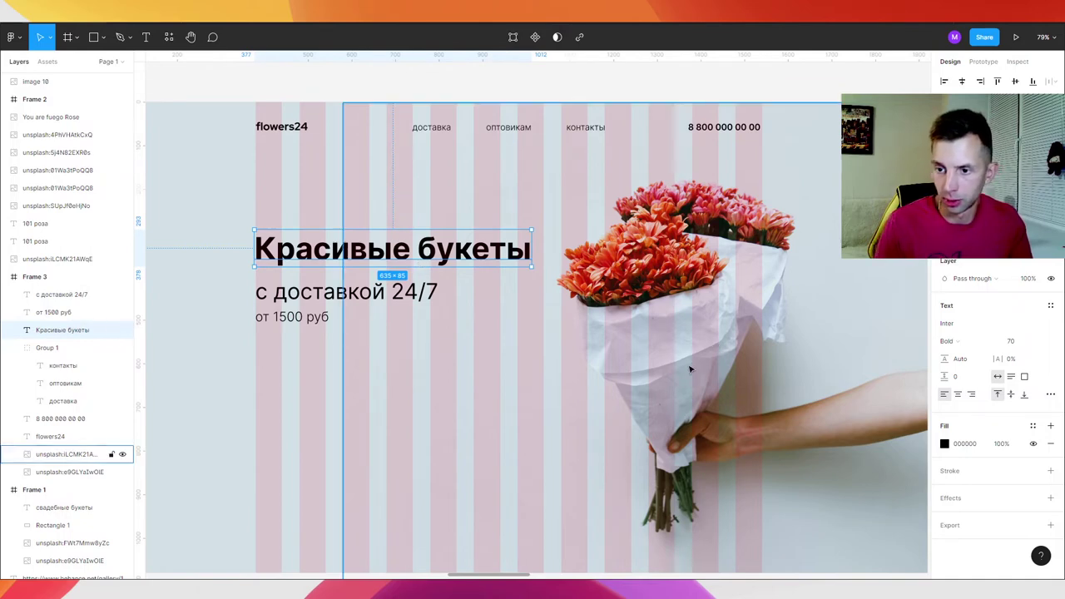
{"action": "scroll", "coordinate": [690, 368], "scroll_direction": "down", "scroll_amount": 3}
{"action": "scroll", "coordinate": [690, 370], "scroll_direction": "up", "scroll_amount": 2}
{"action": "mouse_move", "coordinate": [607, 421]}
{"action": "left_mouse_down"}
{"action": "mouse_move", "coordinate": [521, 419]}
{"action": "mouse_move", "coordinate": [582, 410]}
{"action": "left_mouse_up"}
{"action": "key", "text": "Escape"}
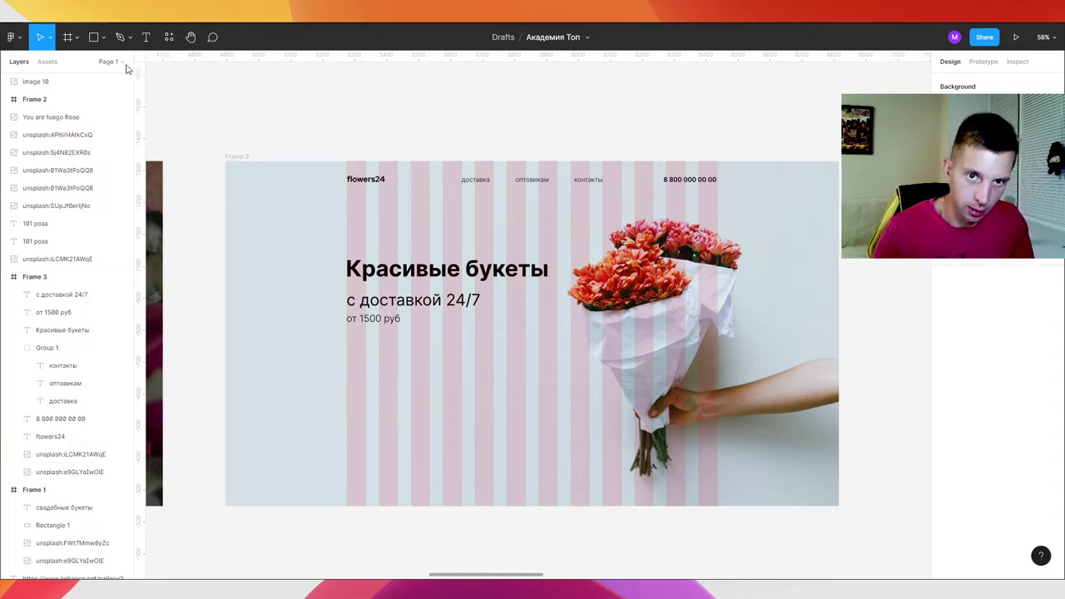
Draw a roughly 359×359 square below the price line
{"action": "left_click", "coordinate": [102, 37]}
{"action": "left_click", "coordinate": [84, 64]}
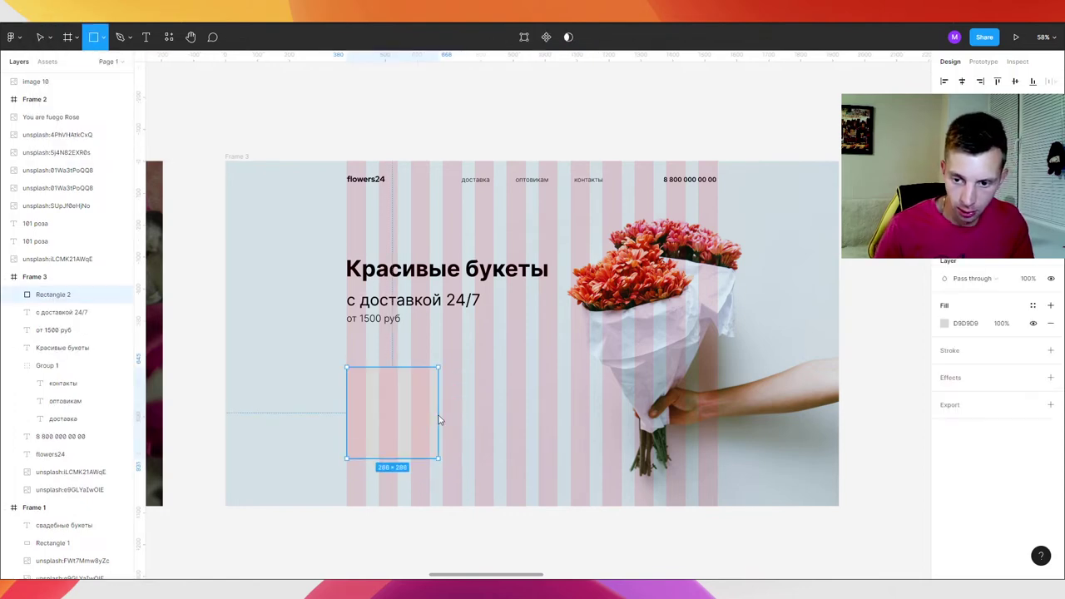
{"action": "left_click_drag", "start_coordinate": [345, 367], "coordinate": [438, 458]}
{"action": "left_click_drag", "start_coordinate": [397, 415], "coordinate": [399, 399]}
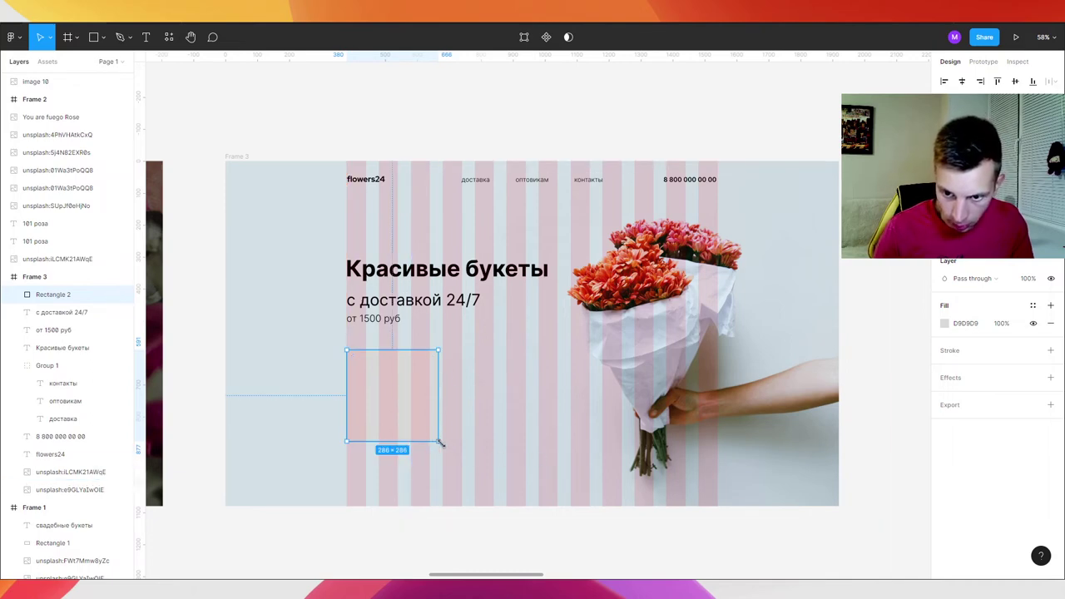
{"action": "left_click_drag", "start_coordinate": [441, 444], "coordinate": [461, 454]}
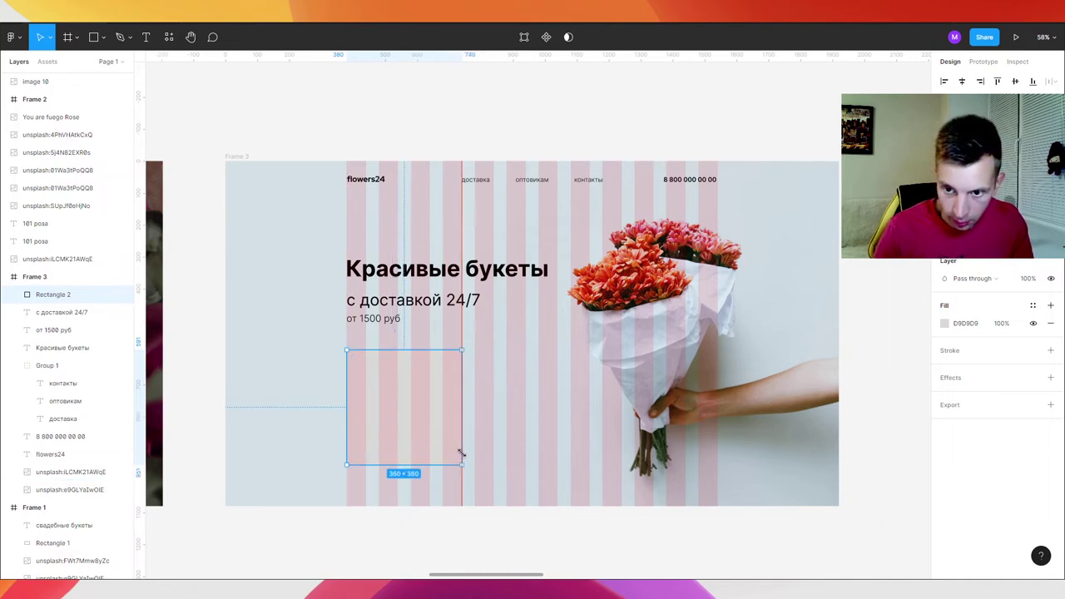
{"action": "left_click_drag", "start_coordinate": [433, 402], "coordinate": [437, 420]}
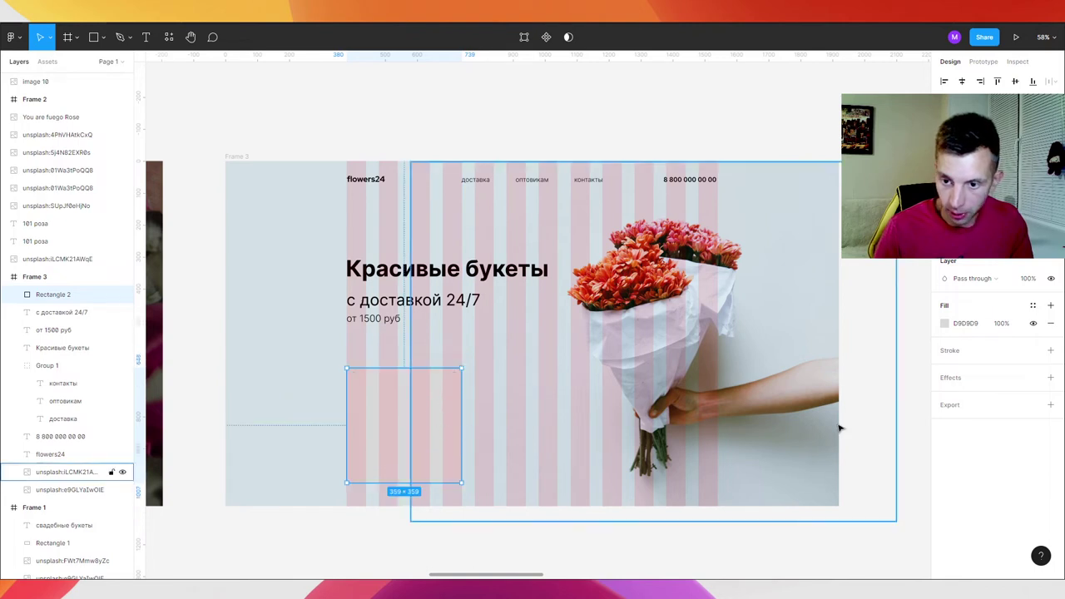
Fill the new square black (000000)
{"action": "left_click", "coordinate": [944, 325]}
{"action": "left_click_drag", "start_coordinate": [828, 348], "coordinate": [799, 435]}
{"action": "left_click", "coordinate": [921, 291]}
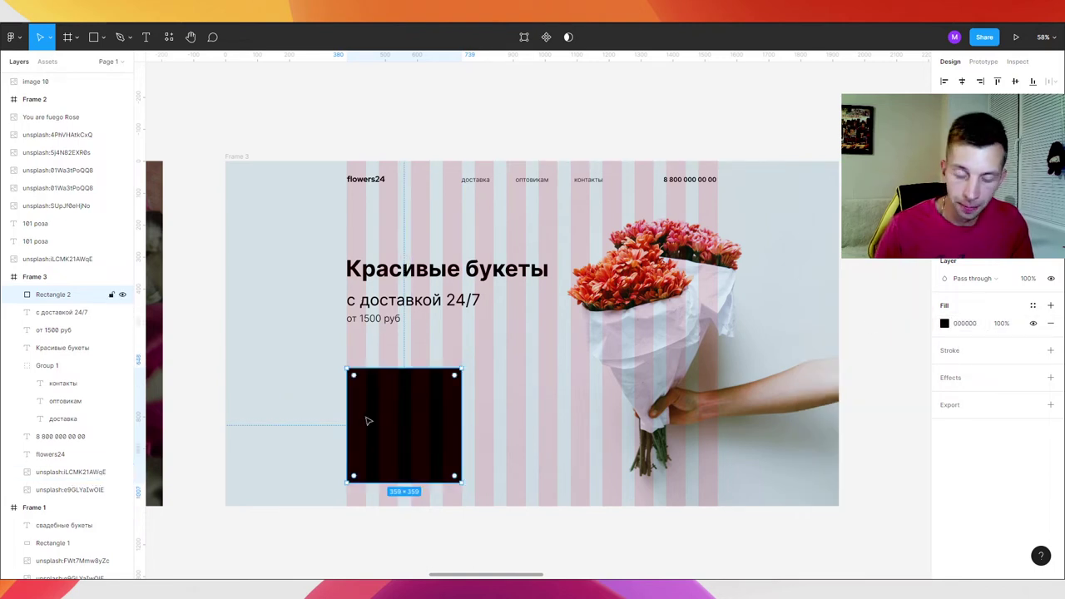
{"action": "scroll", "coordinate": [375, 420], "scroll_direction": "up", "scroll_amount": 2}
{"action": "scroll", "coordinate": [381, 425], "scroll_direction": "down", "scroll_amount": 5}
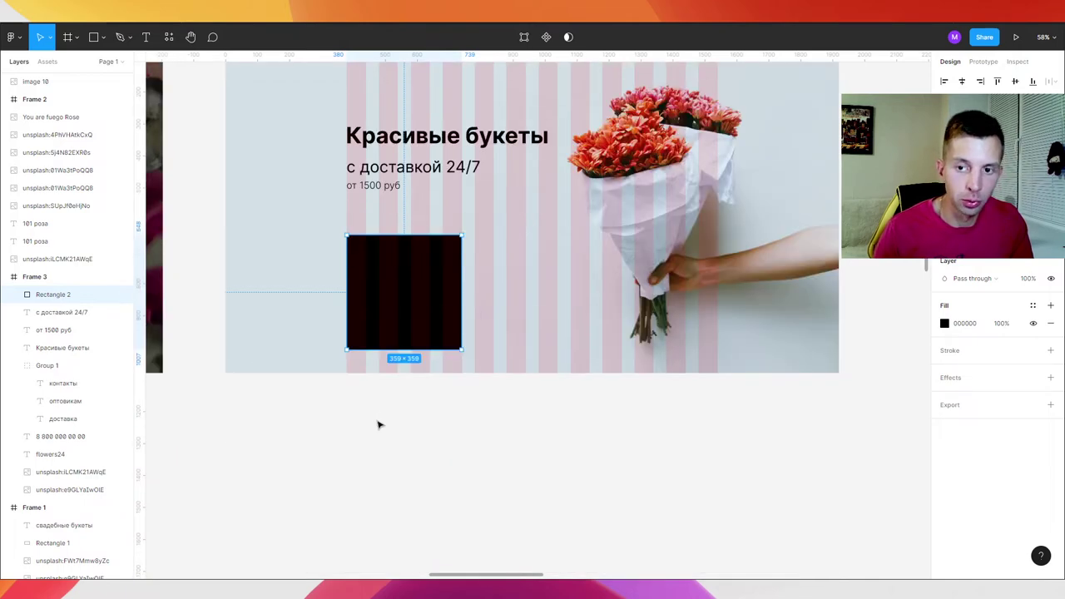
{"action": "scroll", "coordinate": [378, 425], "scroll_direction": "down", "scroll_amount": 3}
{"action": "scroll", "coordinate": [379, 425], "scroll_direction": "up", "scroll_amount": 5}
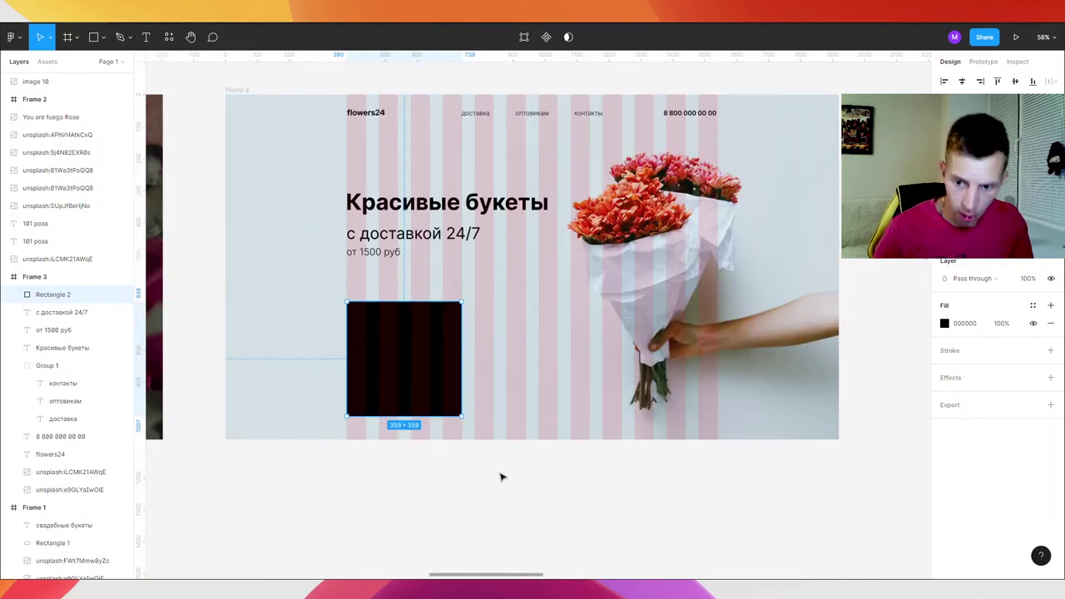
Hide the frame's pink layout grid and select the main bouquet photo
{"action": "key", "text": "ctrl+g"}
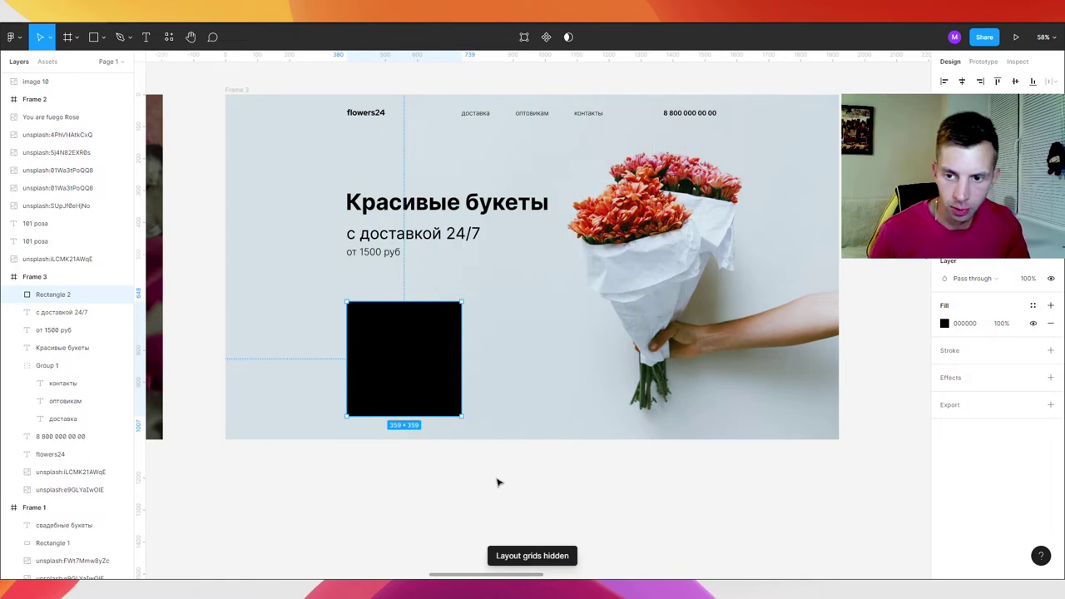
{"action": "left_click", "coordinate": [523, 369]}
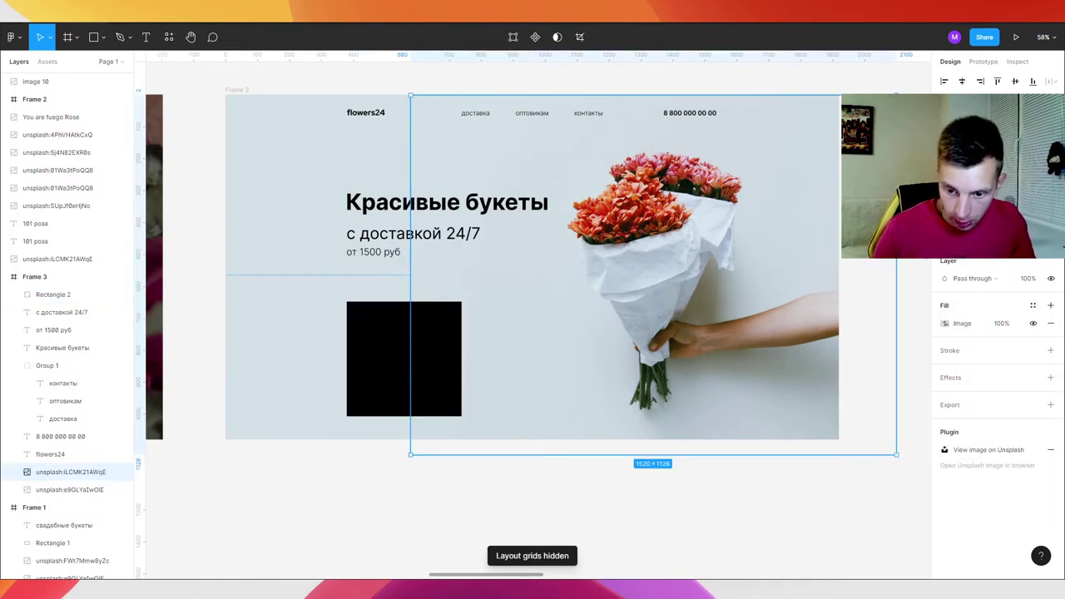
{"action": "scroll", "coordinate": [580, 294], "scroll_direction": "down", "scroll_amount": 3}
{"action": "scroll", "coordinate": [733, 433], "scroll_direction": "down", "scroll_amount": 2}
{"action": "scroll", "coordinate": [534, 488], "scroll_direction": "down", "scroll_amount": 1}
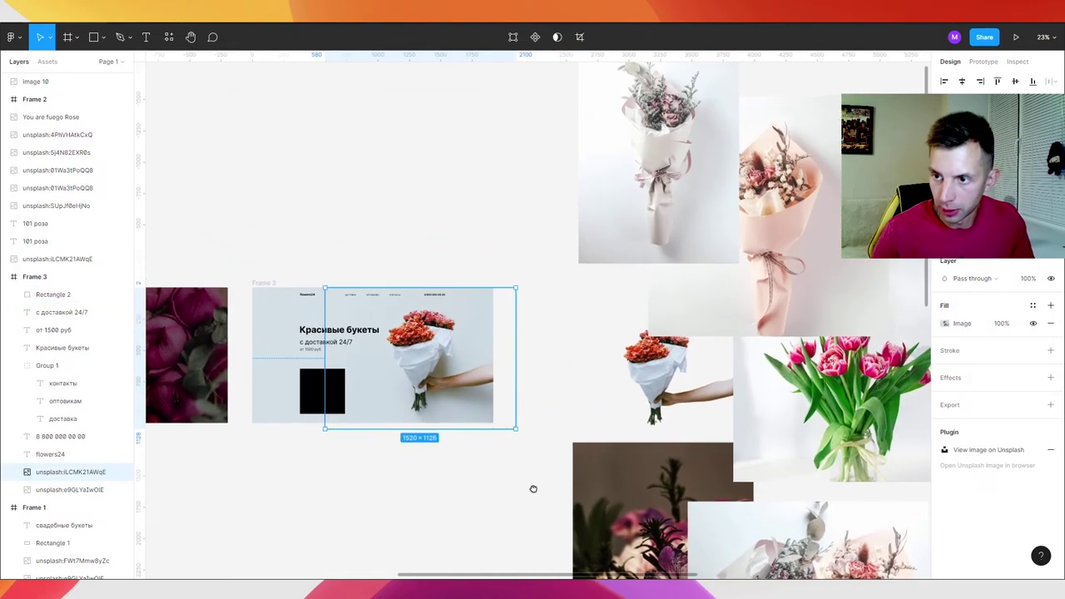
Drag the white bouquet photo into the hero frame
{"action": "left_click", "coordinate": [816, 227]}
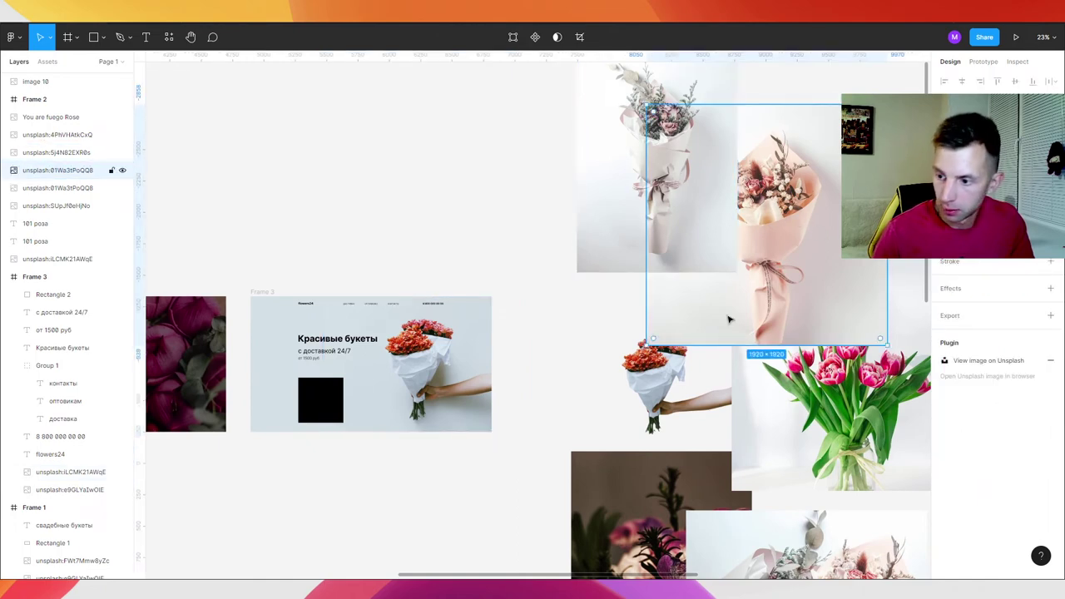
{"action": "scroll", "coordinate": [730, 316], "scroll_direction": "down", "scroll_amount": 3}
{"action": "scroll", "coordinate": [760, 413], "scroll_direction": "up", "scroll_amount": 2}
{"action": "scroll", "coordinate": [761, 414], "scroll_direction": "up", "scroll_amount": 3}
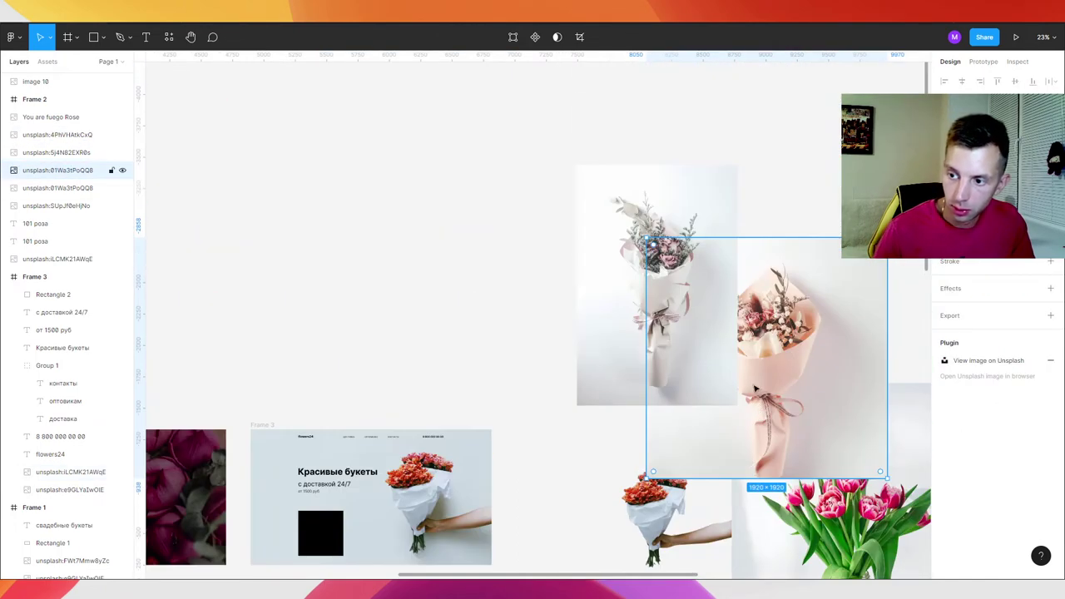
{"action": "scroll", "coordinate": [780, 373], "scroll_direction": "down", "scroll_amount": 2}
{"action": "left_click", "coordinate": [596, 167]}
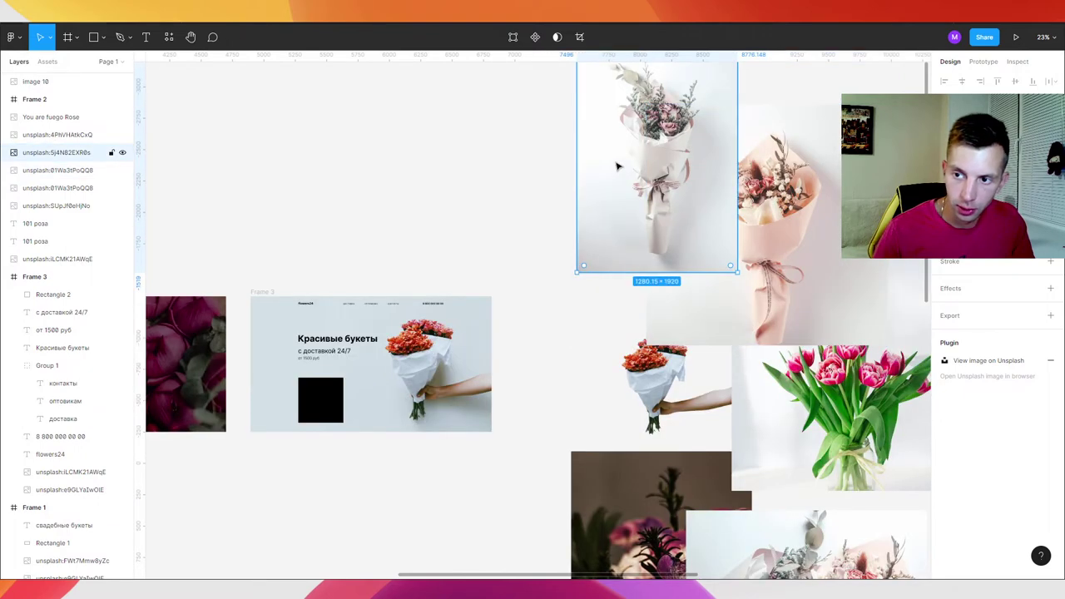
{"action": "mouse_move", "coordinate": [618, 167]}
{"action": "left_mouse_down"}
{"action": "mouse_move", "coordinate": [458, 381]}
{"action": "mouse_move", "coordinate": [344, 408]}
{"action": "left_mouse_up"}
Shrink the white bouquet photo to 433×649 and place it over the black square
{"action": "scroll", "coordinate": [349, 421], "scroll_direction": "down", "scroll_amount": 3}
{"action": "scroll", "coordinate": [352, 423], "scroll_direction": "up", "scroll_amount": 1}
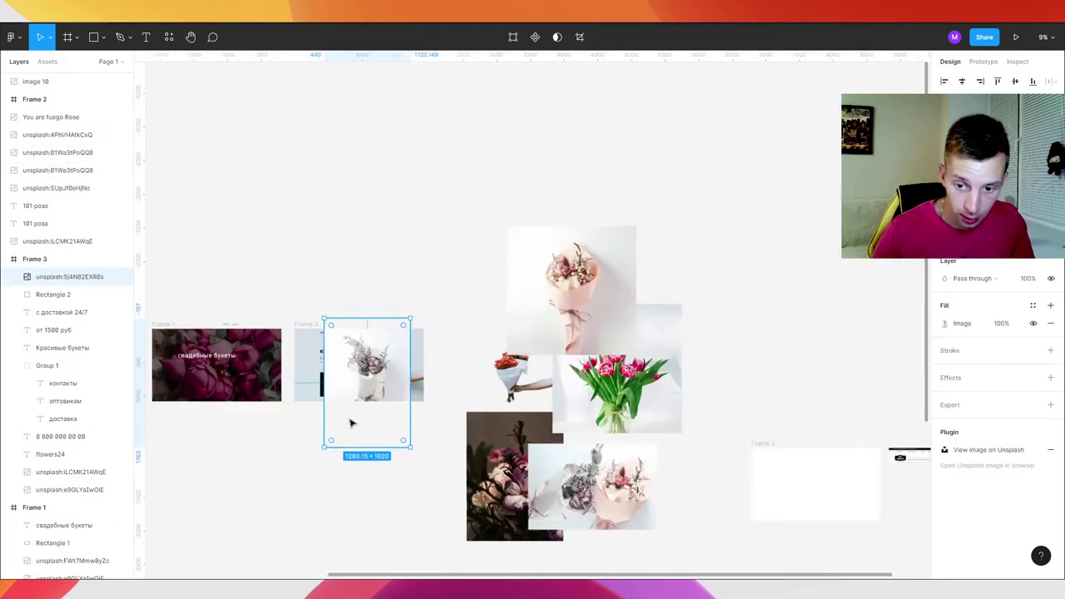
{"action": "scroll", "coordinate": [358, 424], "scroll_direction": "up", "scroll_amount": 2}
{"action": "left_click_drag", "start_coordinate": [463, 470], "coordinate": [330, 314]}
{"action": "scroll", "coordinate": [337, 366], "scroll_direction": "up", "scroll_amount": 2}
{"action": "scroll", "coordinate": [344, 366], "scroll_direction": "up", "scroll_amount": 2}
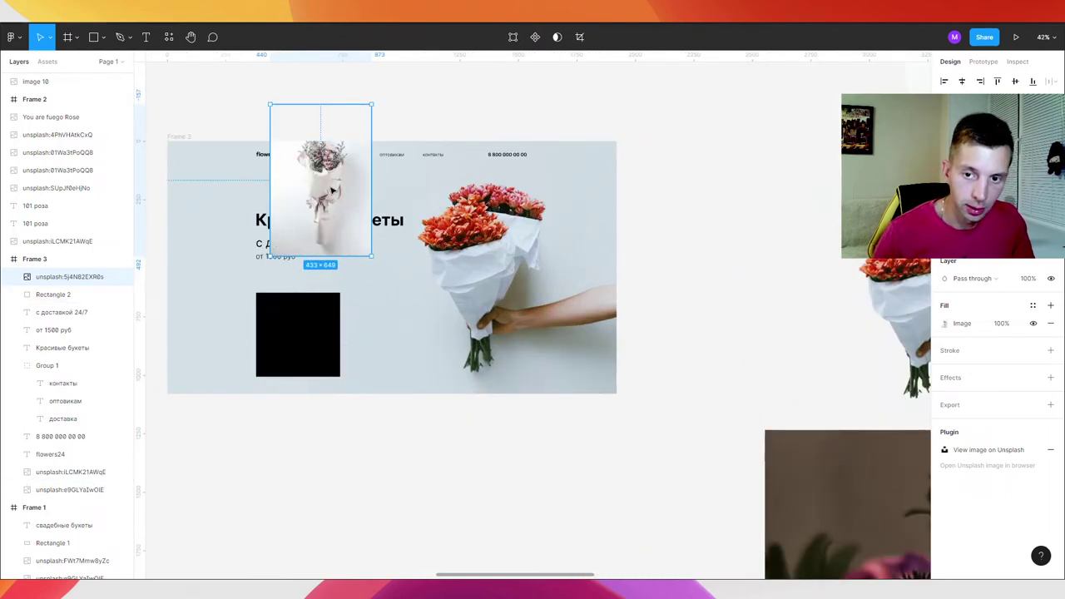
{"action": "left_click_drag", "start_coordinate": [337, 190], "coordinate": [332, 352]}
{"action": "scroll", "coordinate": [274, 341], "scroll_direction": "up", "scroll_amount": 2}
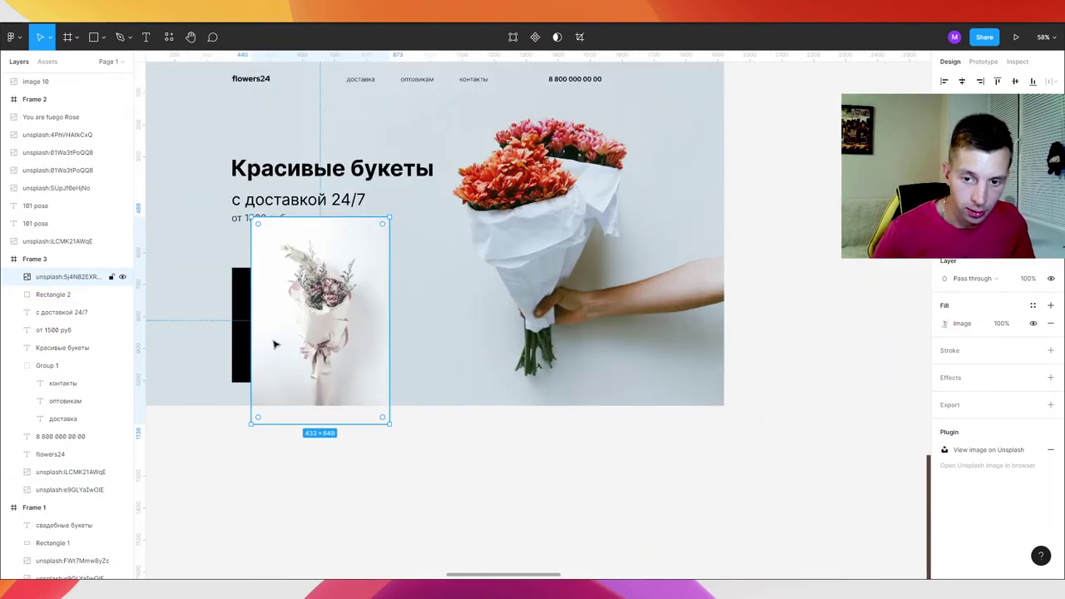
Move the bouquet photo onto the black square and select both the photo and the square
{"action": "left_click", "coordinate": [245, 308]}
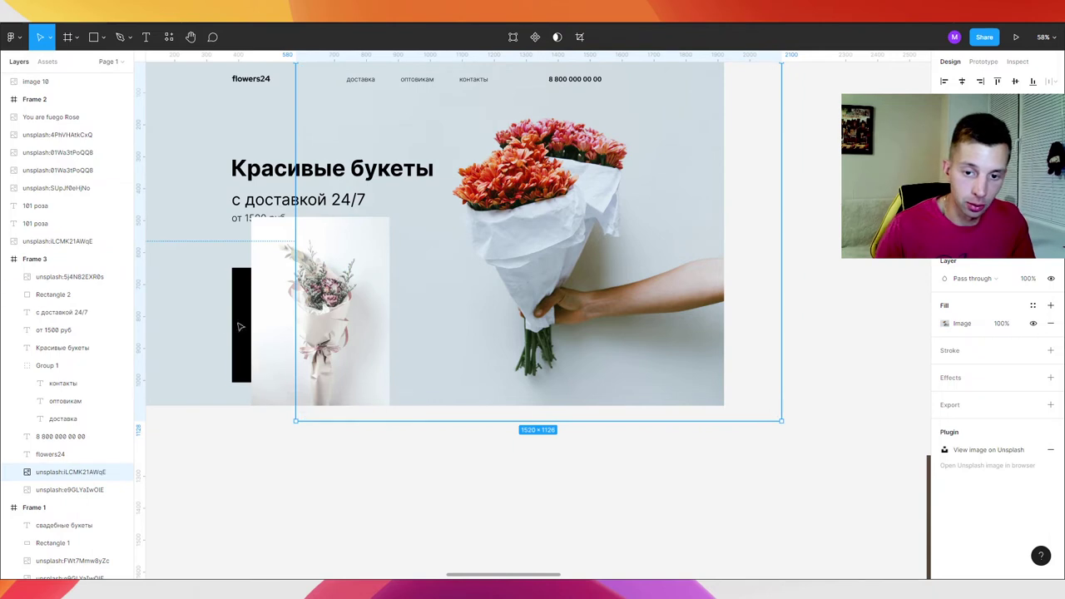
{"action": "left_click", "coordinate": [241, 356]}
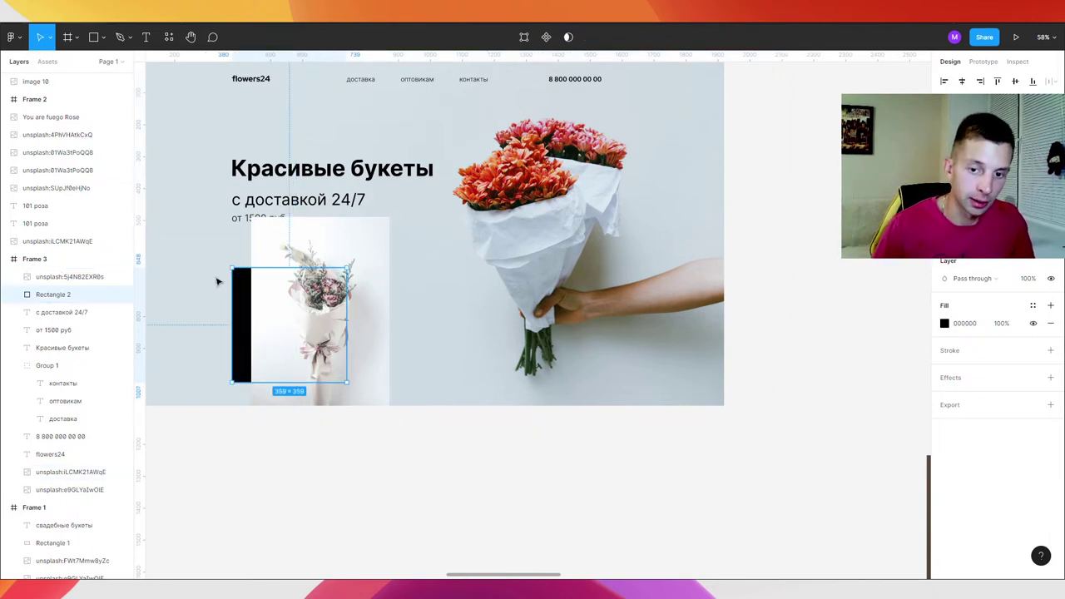
{"action": "left_click_drag", "start_coordinate": [339, 254], "coordinate": [332, 240]}
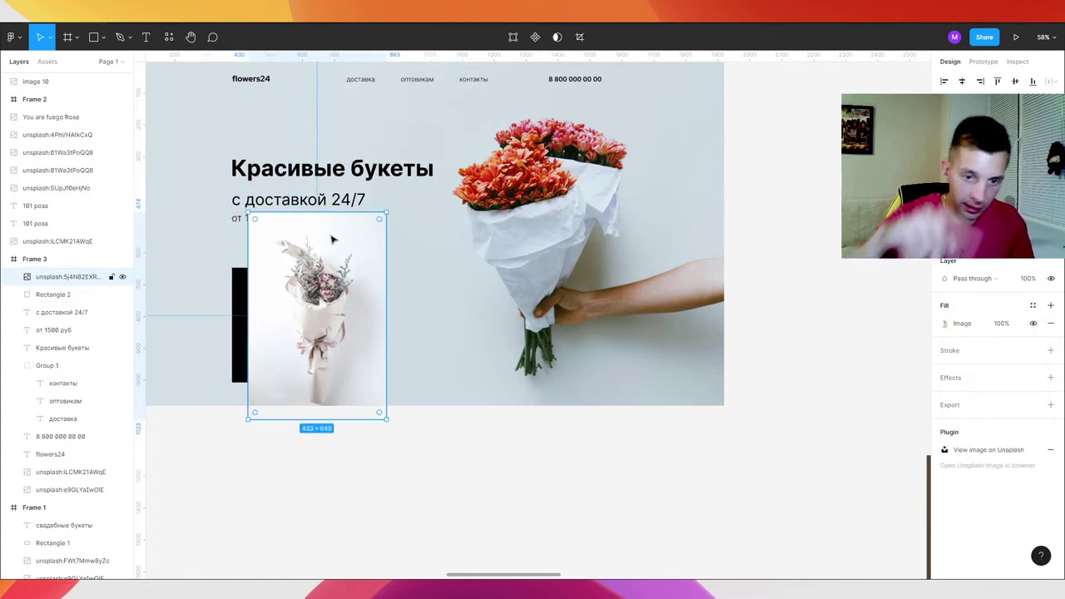
{"action": "left_click", "coordinate": [239, 289], "text": "shift"}
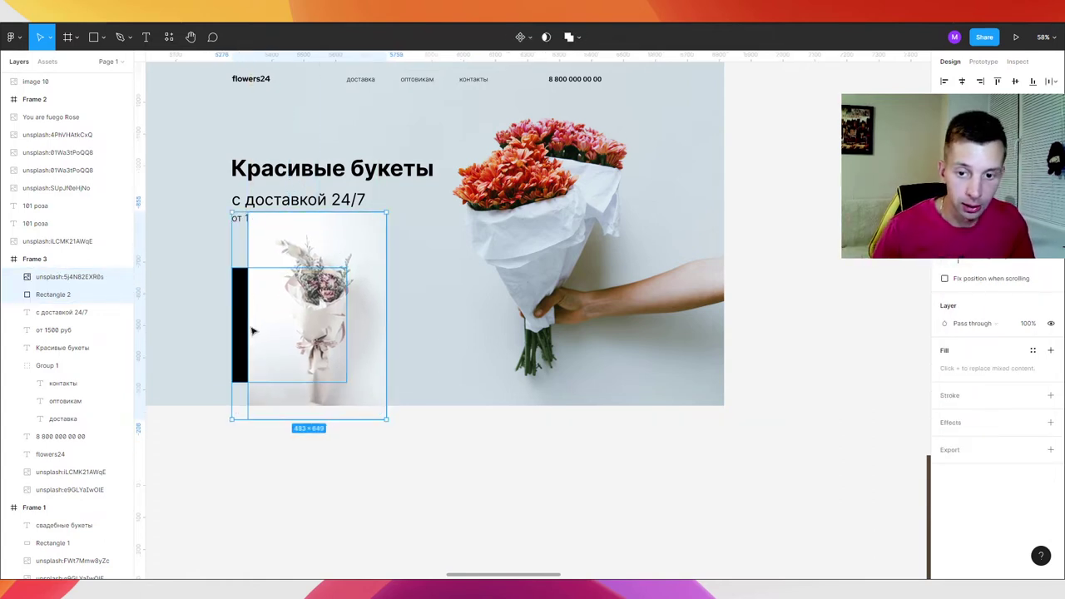
Use the black square as a mask for the bouquet photo, shifting the photo left inside it
{"action": "left_click", "coordinate": [549, 40]}
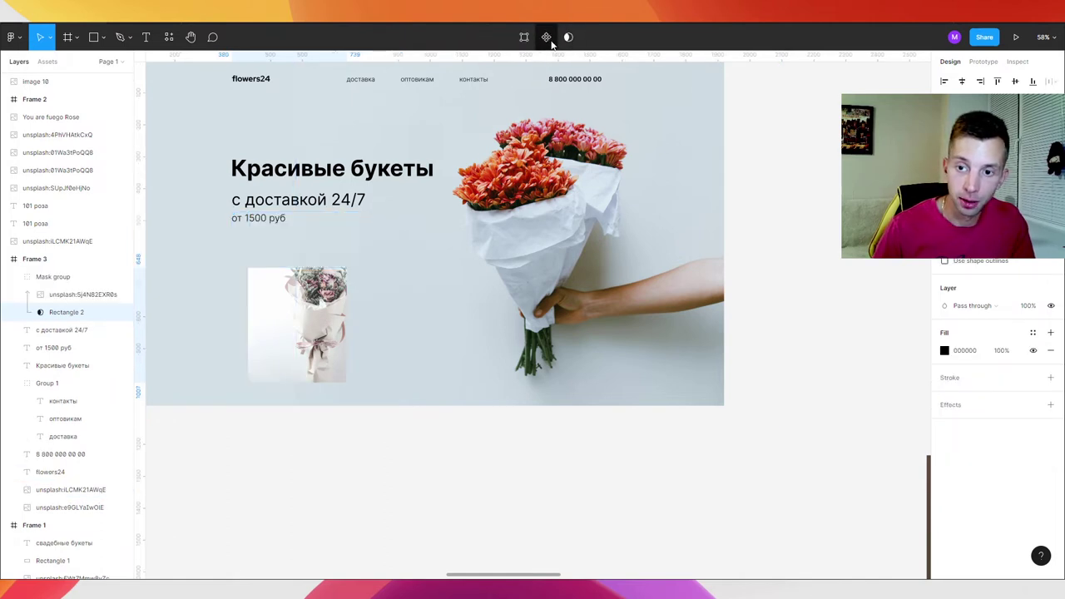
{"action": "double_click", "coordinate": [322, 311]}
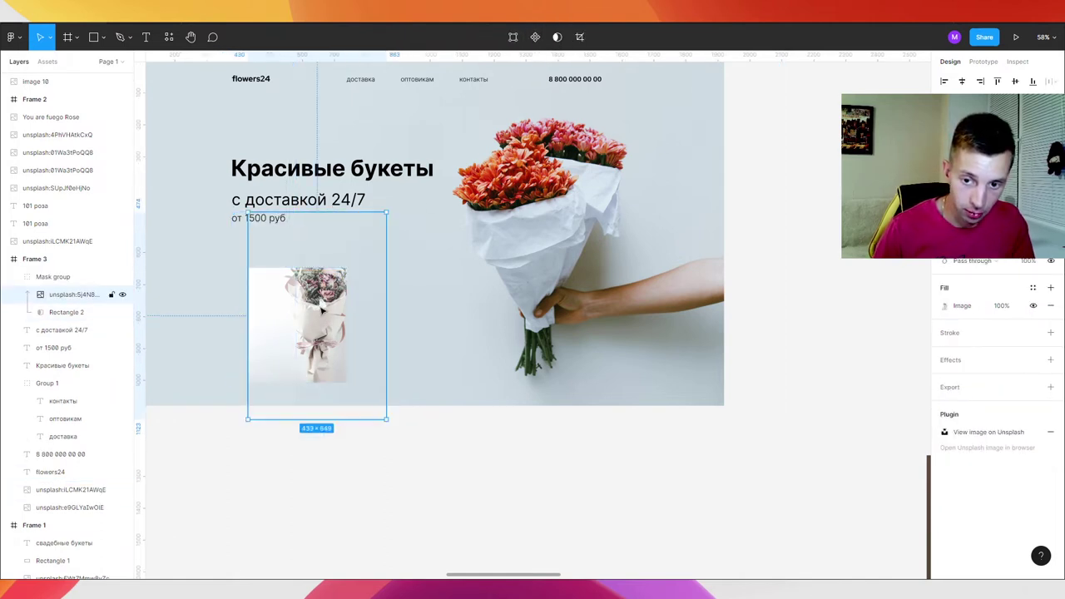
{"action": "left_click_drag", "start_coordinate": [324, 308], "coordinate": [298, 340]}
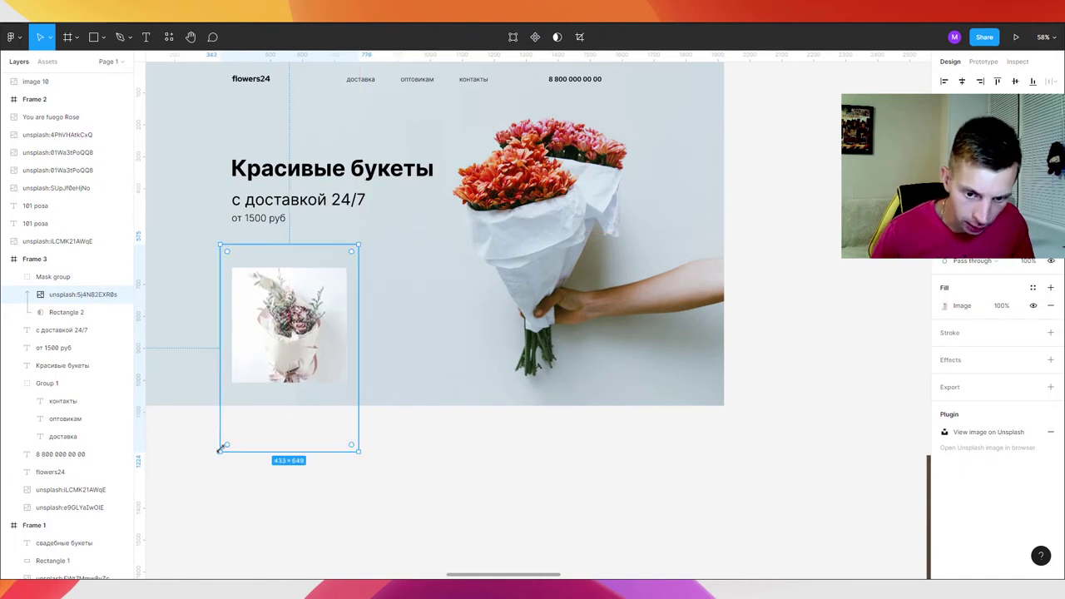
Shrink the masked bouquet photo to 369×553 and shift it down within the square
{"action": "left_click_drag", "start_coordinate": [224, 450], "coordinate": [231, 437]}
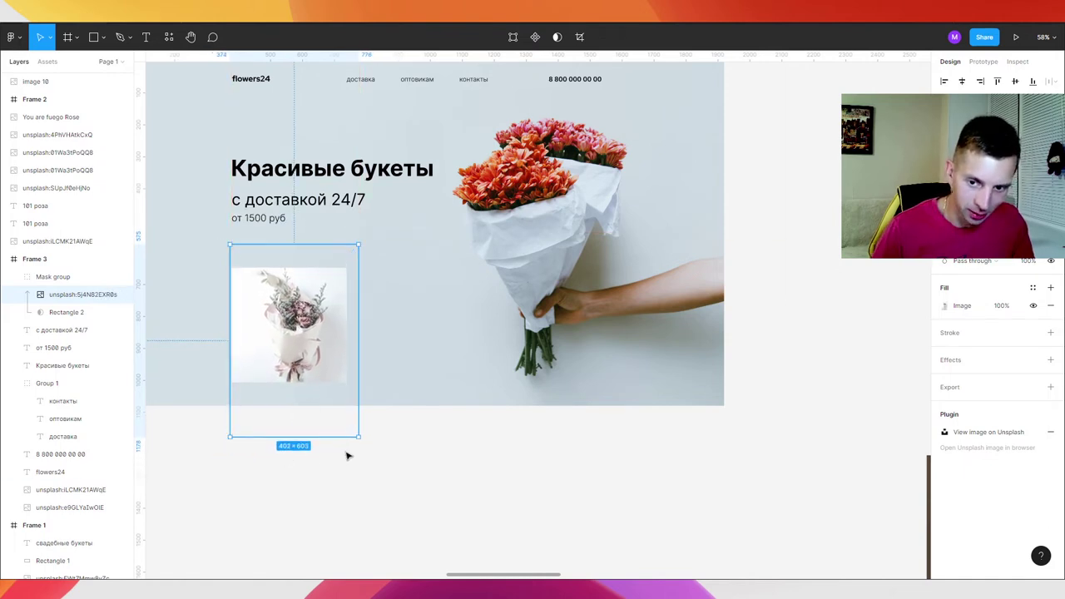
{"action": "left_click_drag", "start_coordinate": [359, 438], "coordinate": [348, 420]}
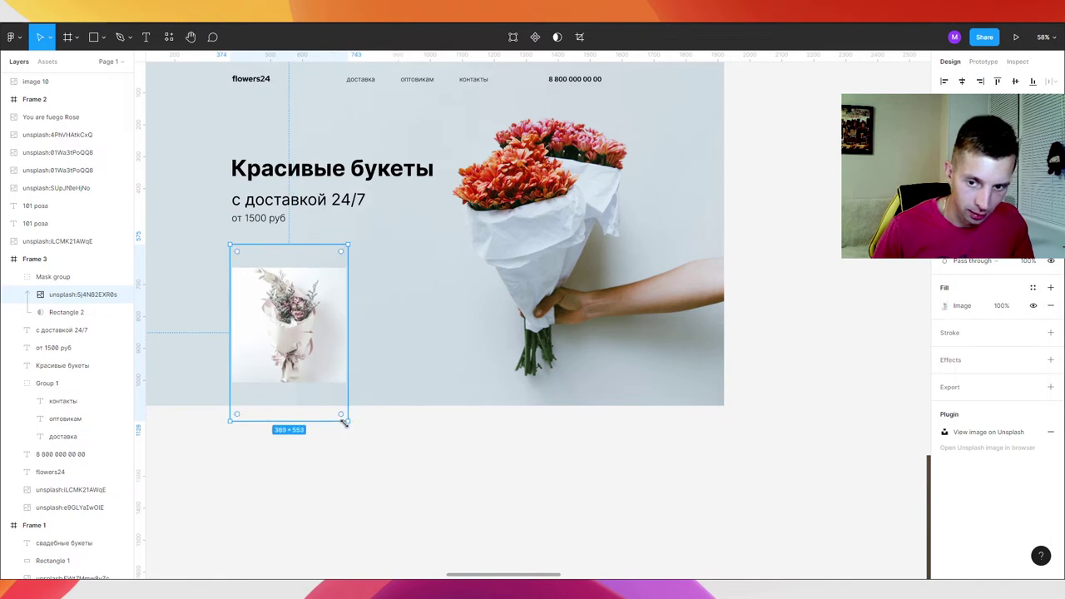
{"action": "mouse_move", "coordinate": [307, 320]}
{"action": "left_mouse_down"}
{"action": "mouse_move", "coordinate": [311, 337]}
{"action": "mouse_move", "coordinate": [307, 330]}
{"action": "left_mouse_up"}
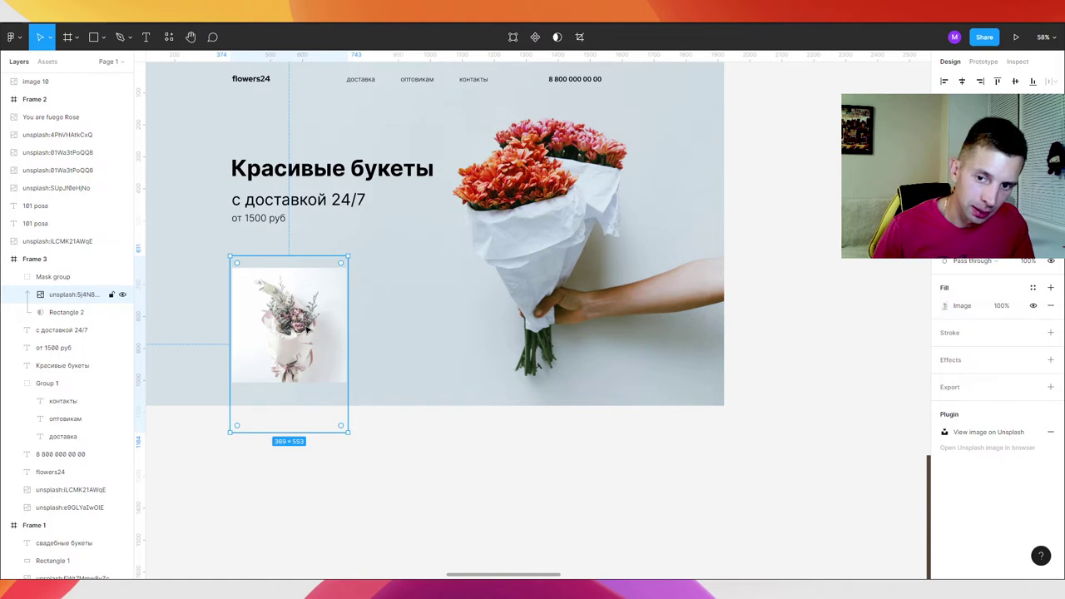
{"action": "left_click", "coordinate": [377, 302]}
{"action": "left_click", "coordinate": [192, 271]}
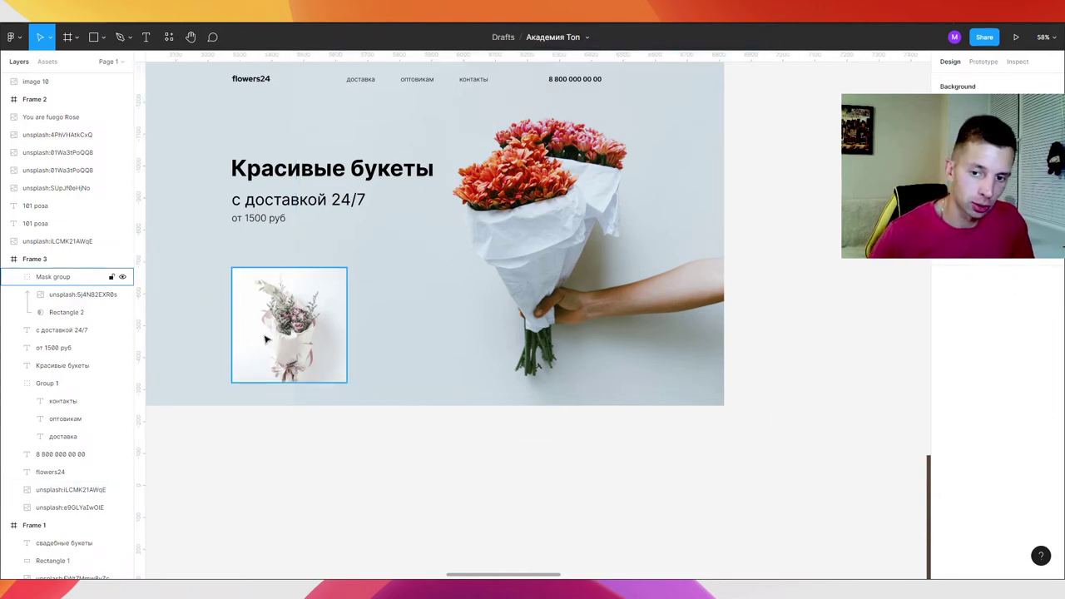
Nudge the masked bouquet thumbnail up toward the price line
{"action": "scroll", "coordinate": [264, 339], "scroll_direction": "down", "scroll_amount": 3}
{"action": "scroll", "coordinate": [263, 337], "scroll_direction": "down", "scroll_amount": 3}
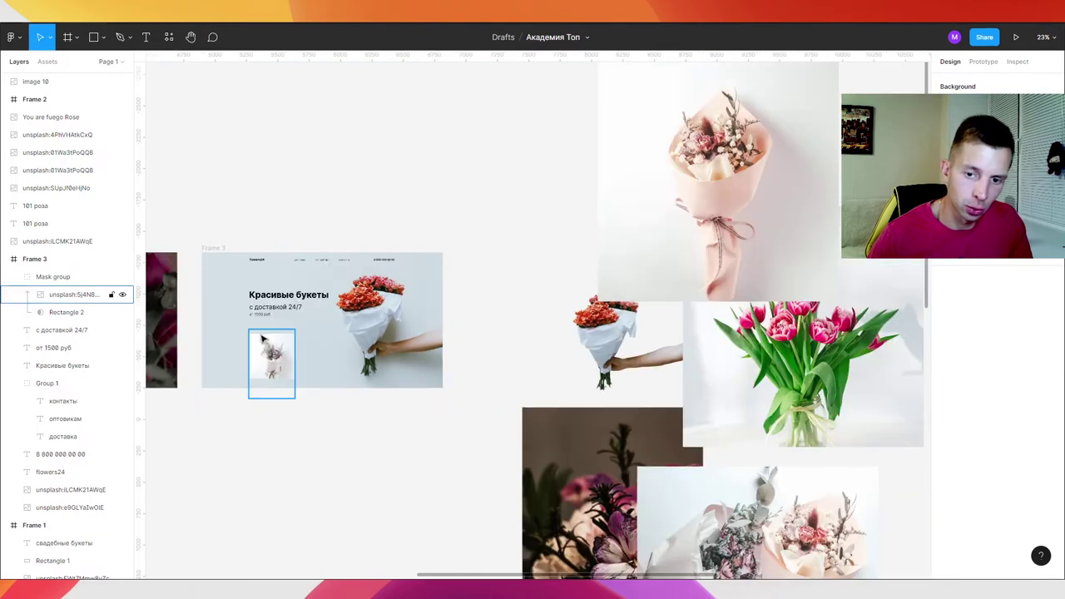
{"action": "scroll", "coordinate": [269, 414], "scroll_direction": "up", "scroll_amount": 3}
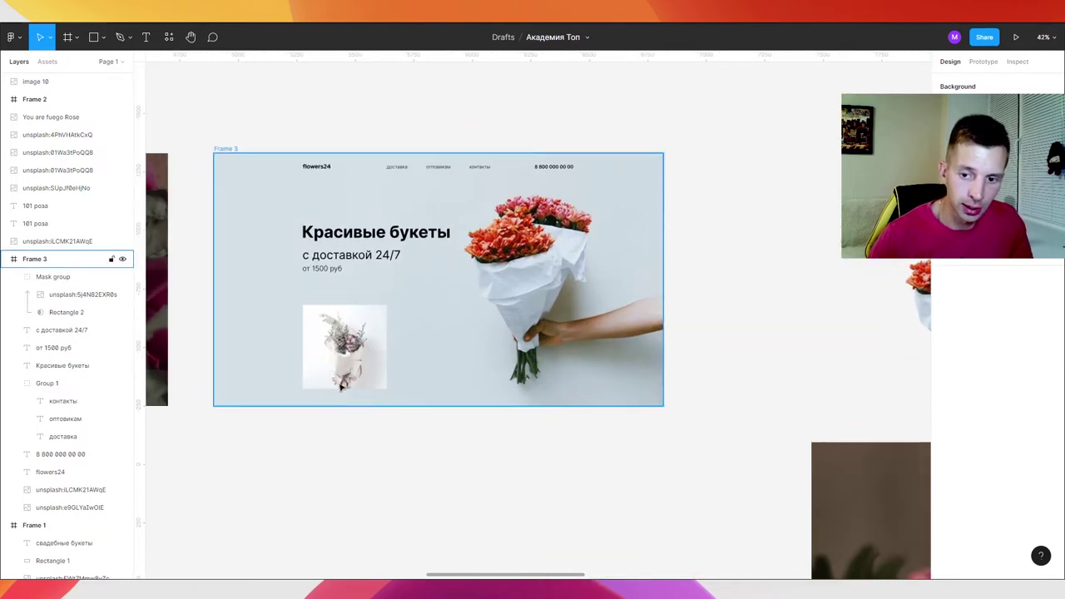
{"action": "scroll", "coordinate": [345, 318], "scroll_direction": "up", "scroll_amount": 2}
{"action": "scroll", "coordinate": [345, 325], "scroll_direction": "down", "scroll_amount": 2}
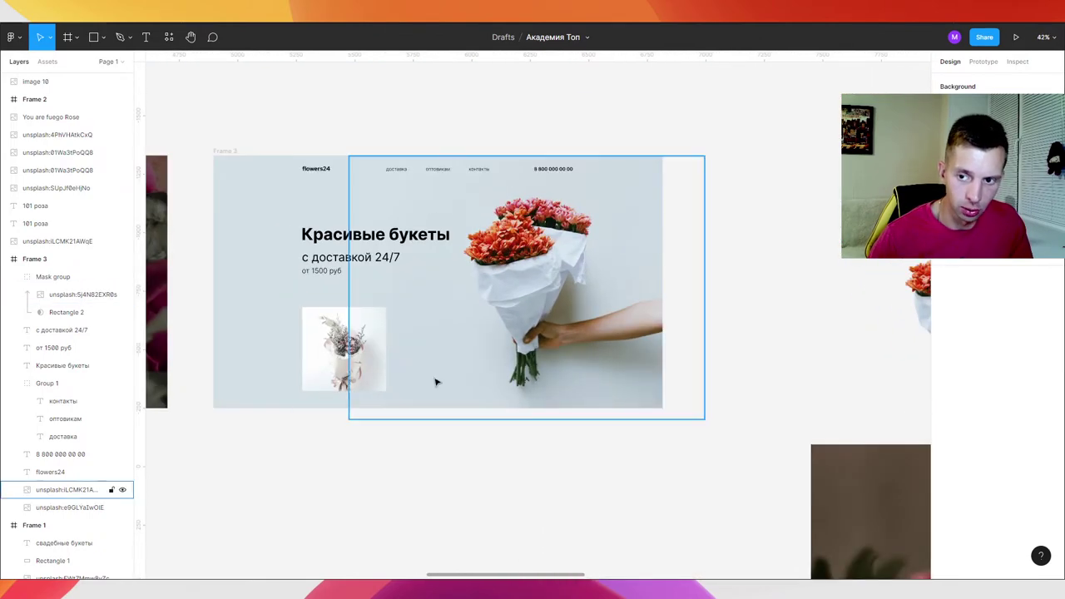
{"action": "scroll", "coordinate": [435, 381], "scroll_direction": "up", "scroll_amount": 2}
{"action": "left_click_drag", "start_coordinate": [410, 450], "coordinate": [438, 488]}
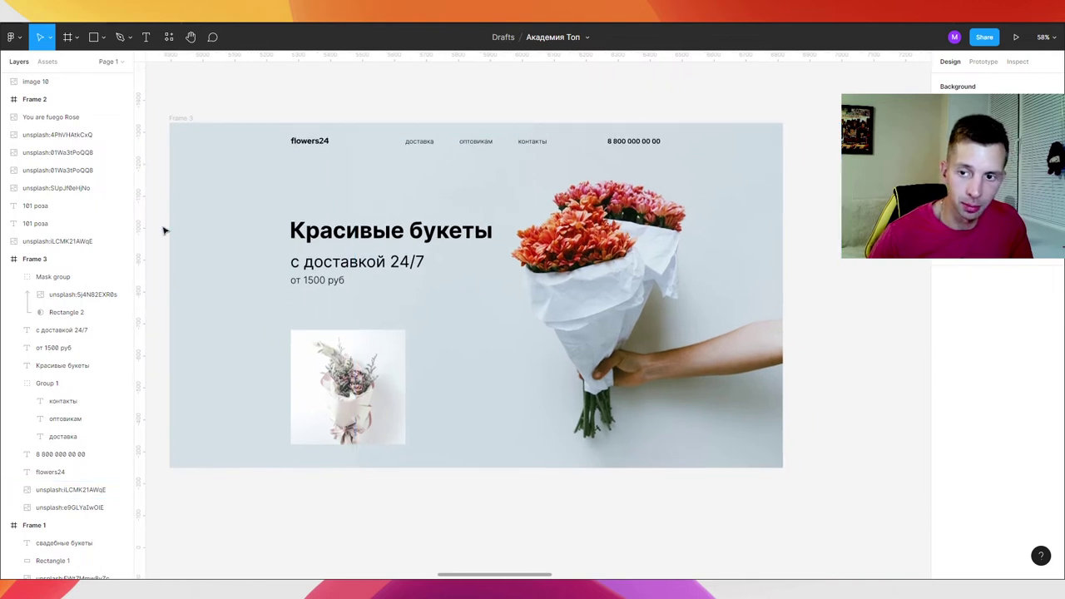
{"action": "left_click", "coordinate": [351, 409]}
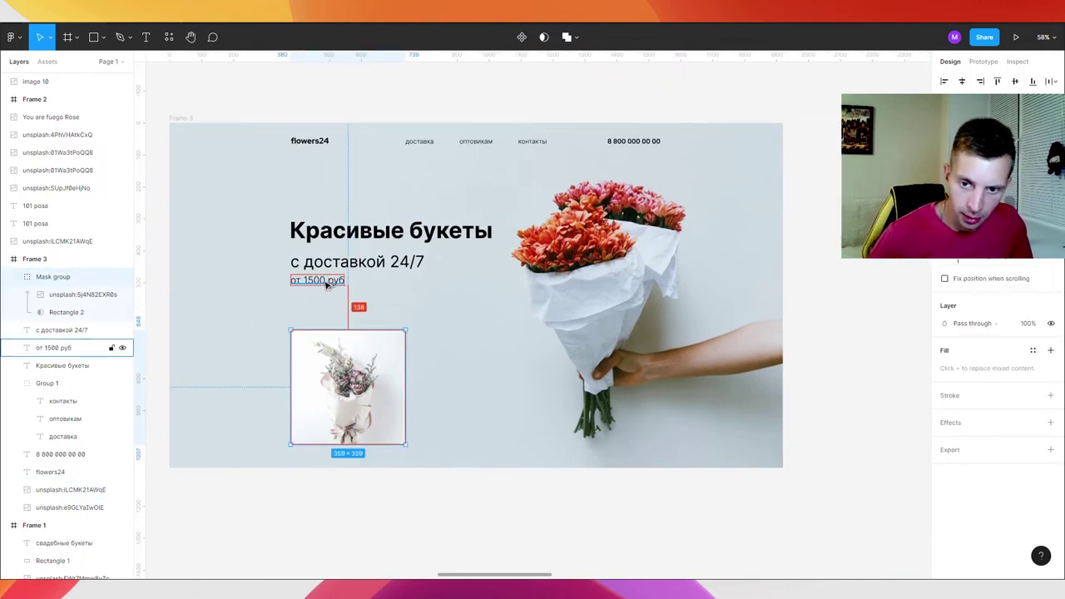
{"action": "key", "text": "Up"}
{"action": "key", "text": "Up"}
{"action": "key", "text": "Up"}
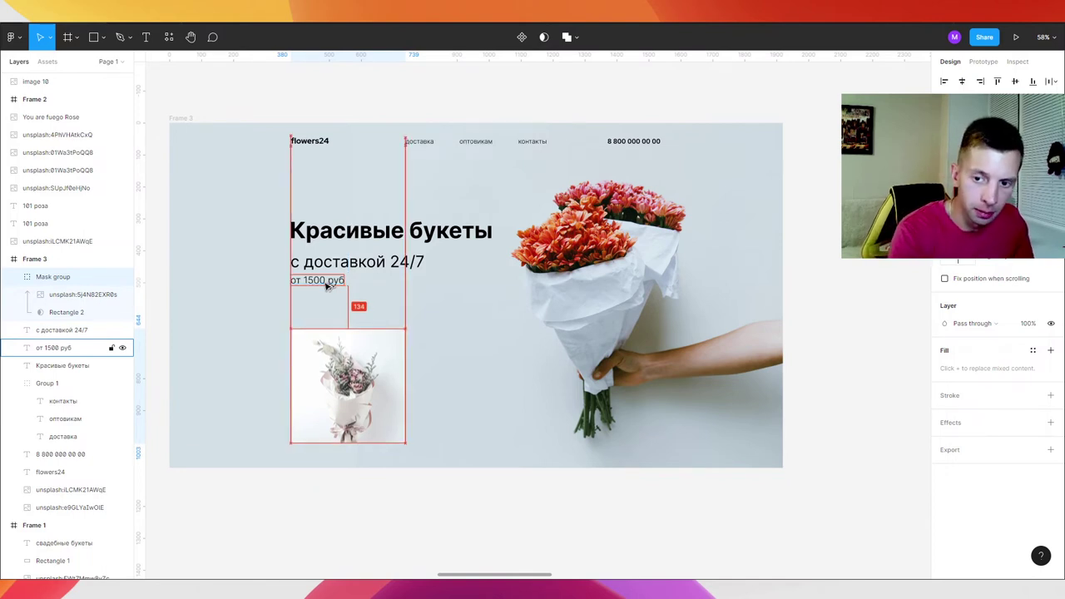
{"action": "key", "text": "Up"}
{"action": "key", "text": "Up"}
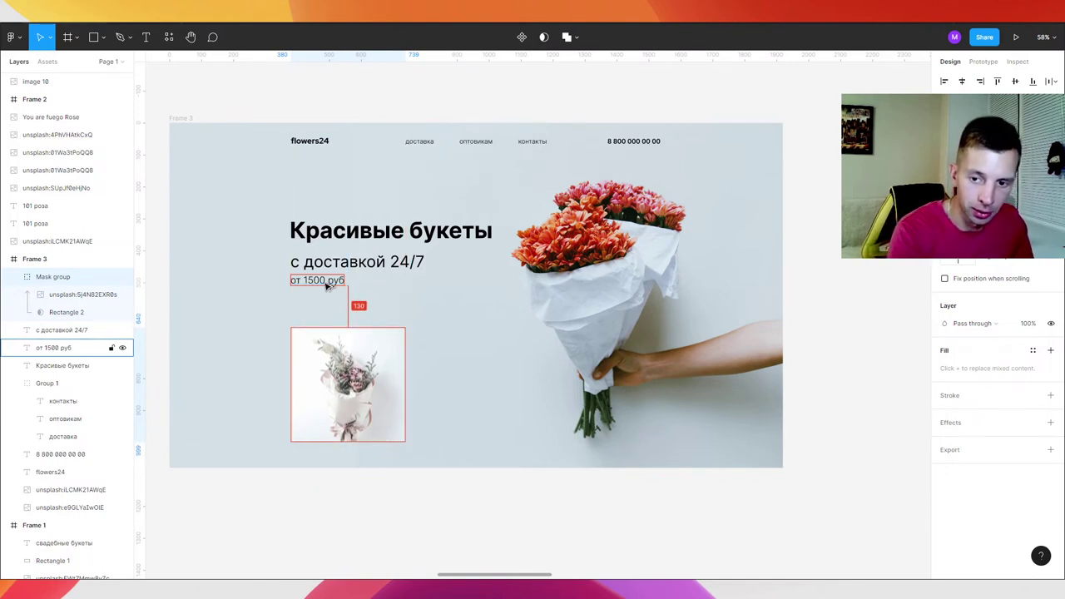
{"action": "key", "text": "Up"}
{"action": "key", "text": "Up"}
{"action": "key", "text": "Up"}
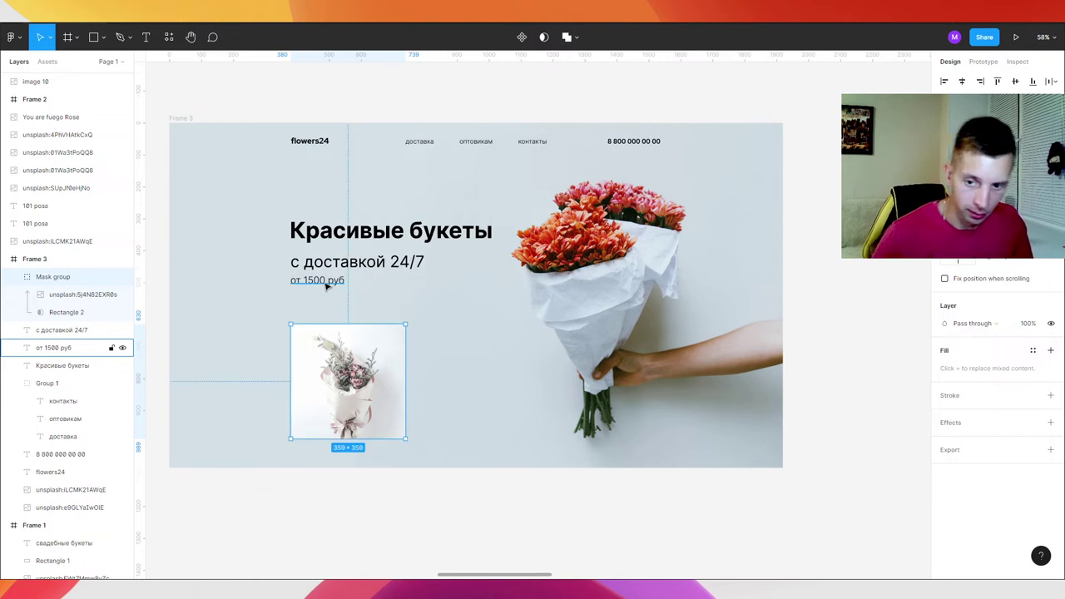
Nudge the thumbnail down until it sits 140 px below the price line
{"action": "left_click", "coordinate": [237, 353]}
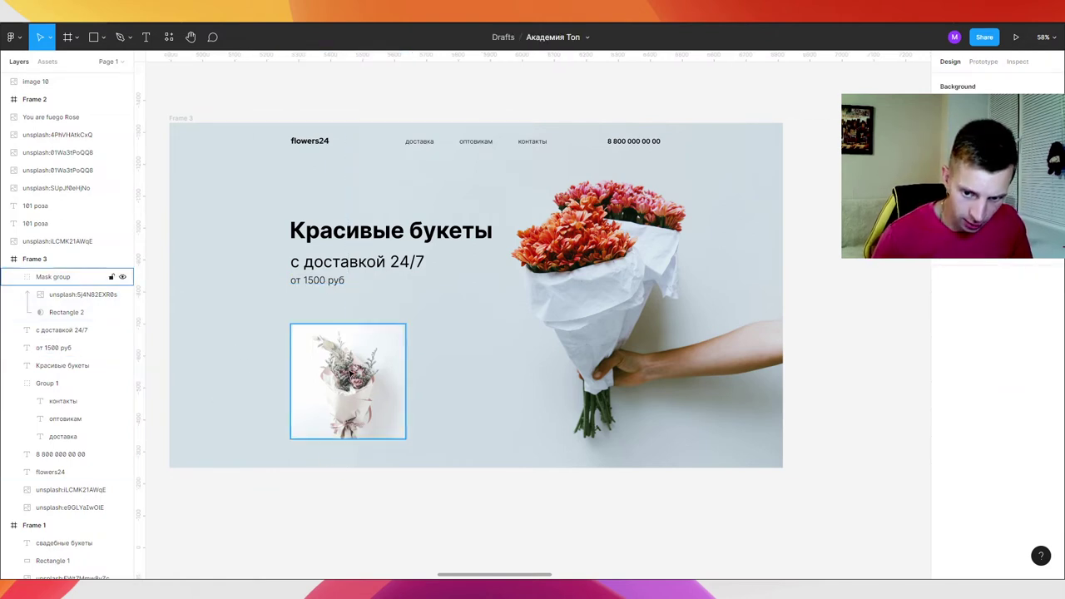
{"action": "left_click", "coordinate": [346, 333]}
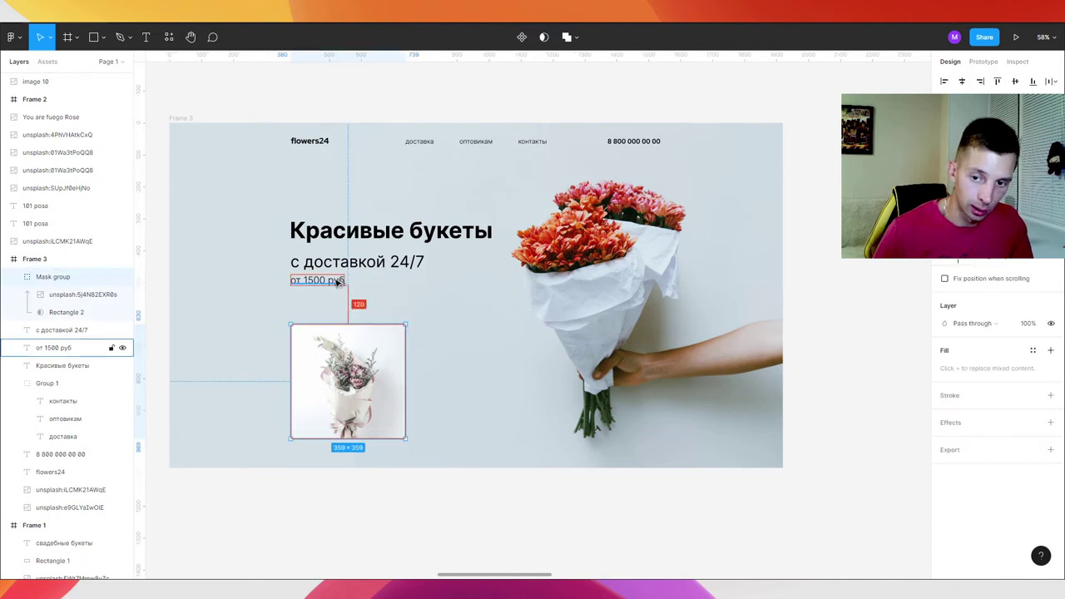
{"action": "key", "text": "shift+Down"}
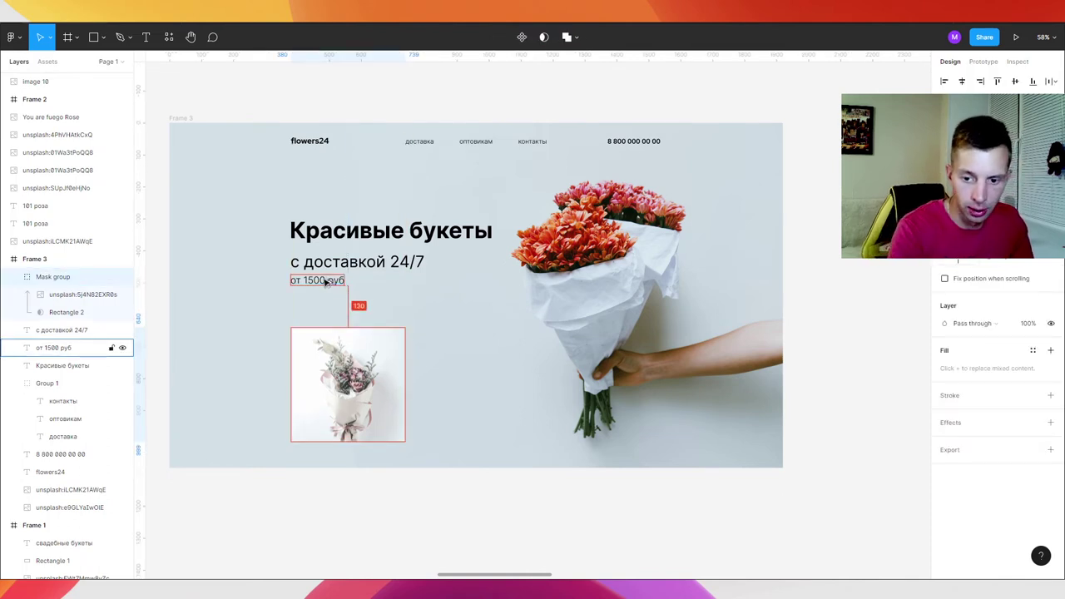
{"action": "key", "text": "shift+Down"}
{"action": "key", "text": "shift+Down"}
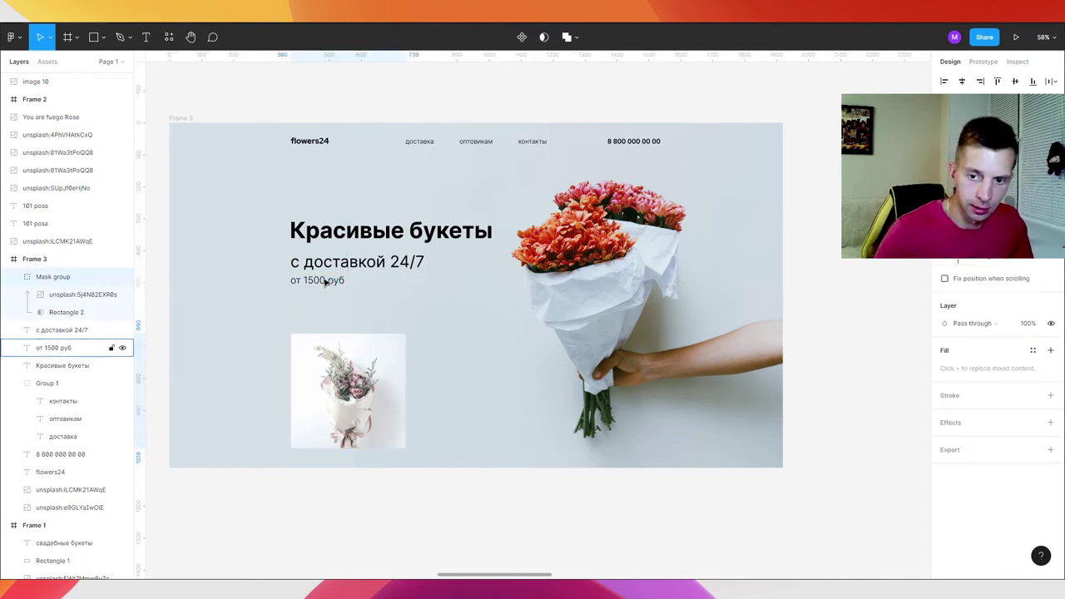
Duplicate the price text above the thumbnail and change it to 'Дикая орхидея'
{"action": "left_click", "coordinate": [335, 282]}
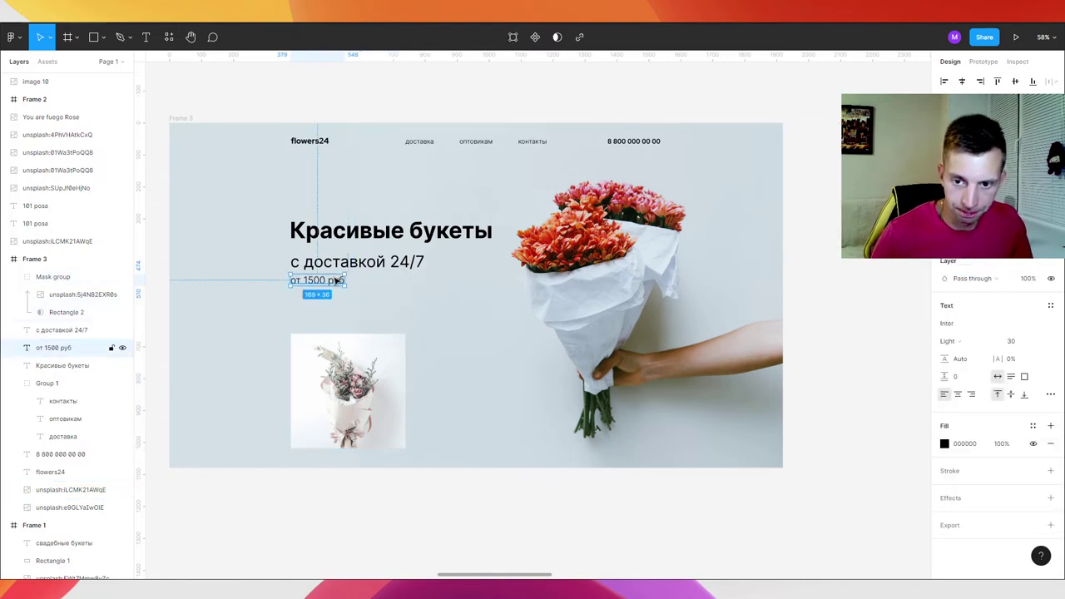
{"action": "mouse_move", "coordinate": [334, 285]}
{"action": "left_mouse_down"}
{"action": "mouse_move", "coordinate": [344, 330]}
{"action": "mouse_move", "coordinate": [334, 325]}
{"action": "left_mouse_up"}
{"action": "double_click", "coordinate": [334, 323]}
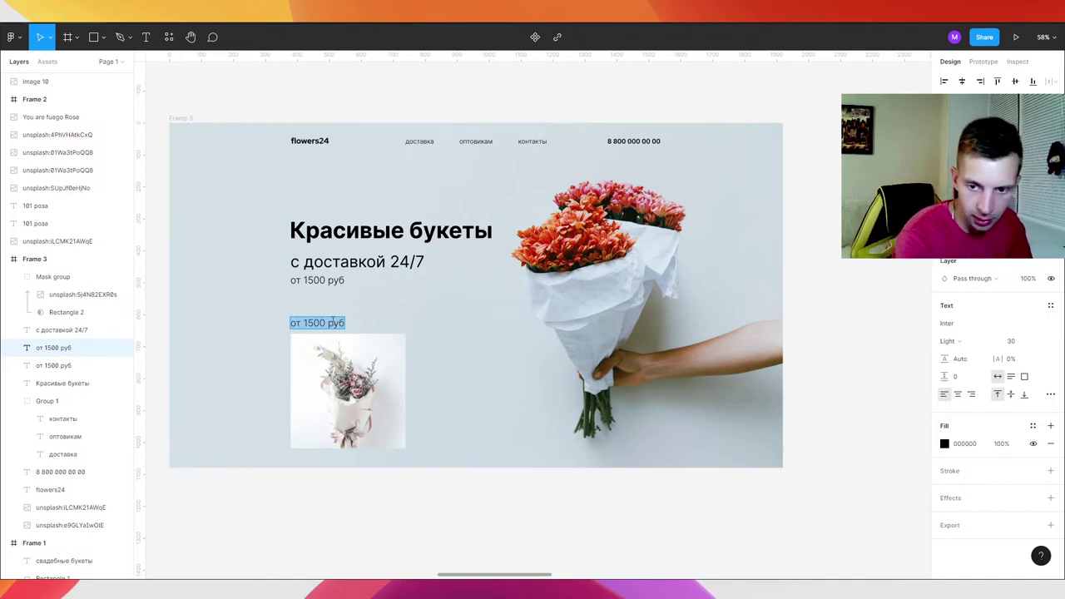
{"action": "type", "text": "Дикая ор"}
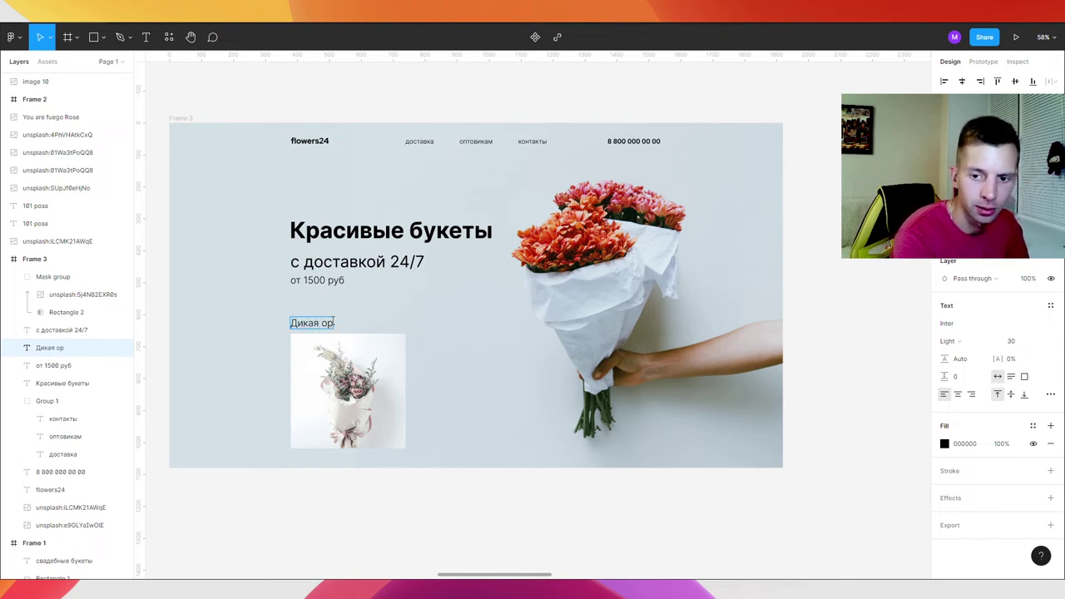
{"action": "type", "text": "хидея"}
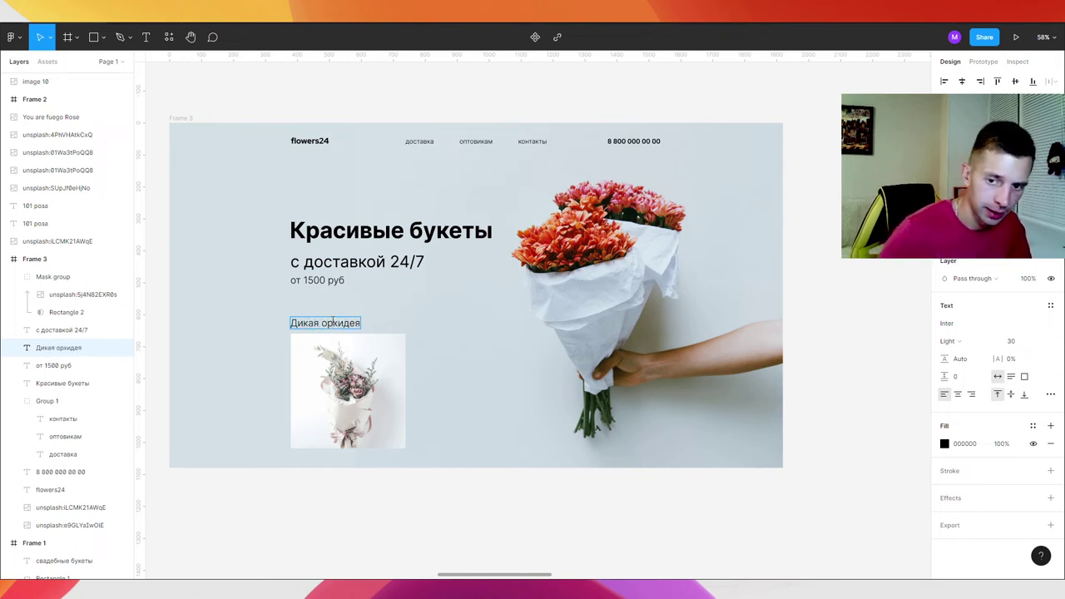
{"action": "key", "text": "Escape"}
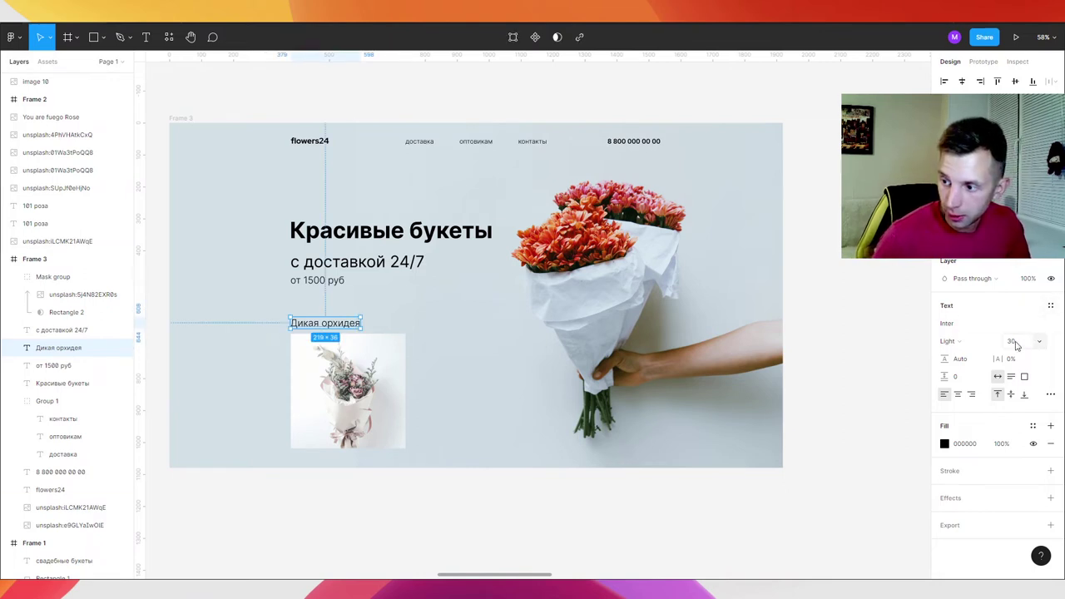
Set the 'Дикая орхидея' caption to font size 22 and move it slightly closer to the thumbnail
{"action": "left_click", "coordinate": [1014, 342]}
{"action": "type", "text": "20"}
{"action": "key", "text": "Return"}
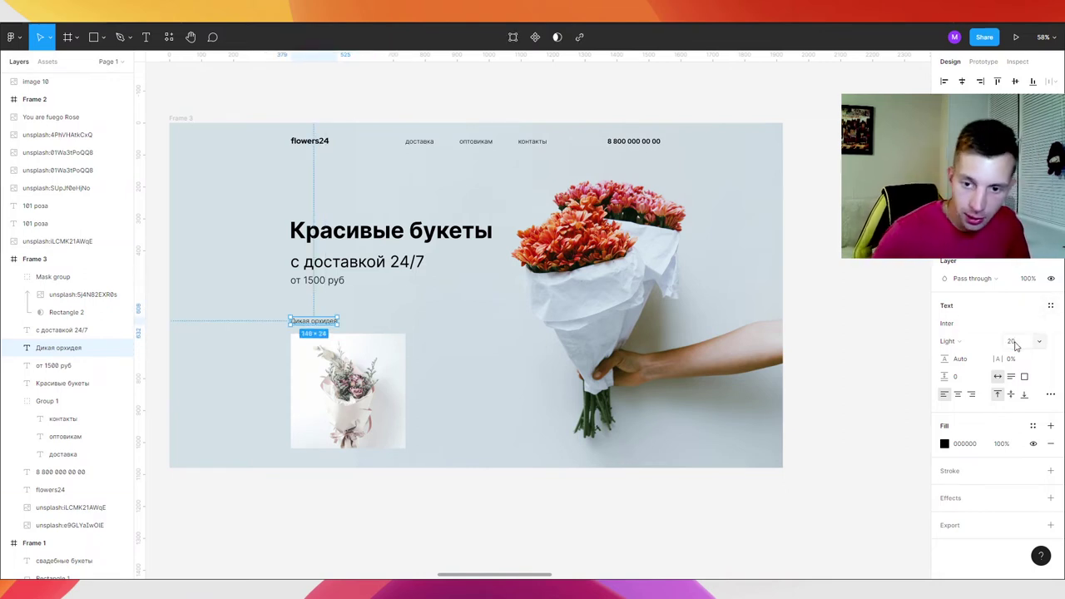
{"action": "left_click", "coordinate": [1014, 341]}
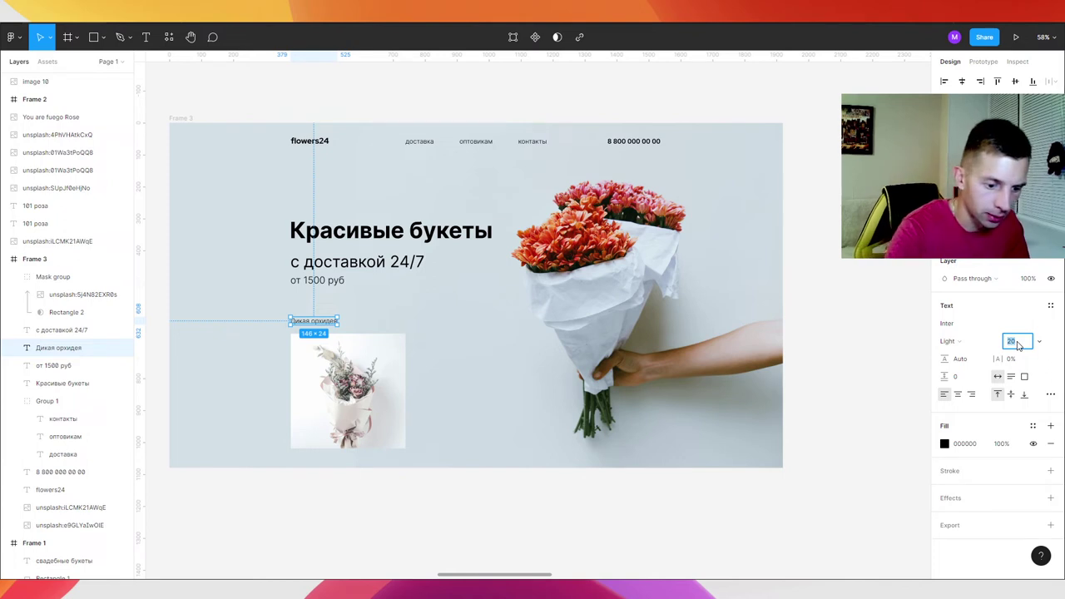
{"action": "type", "text": "22"}
{"action": "key", "text": "Return"}
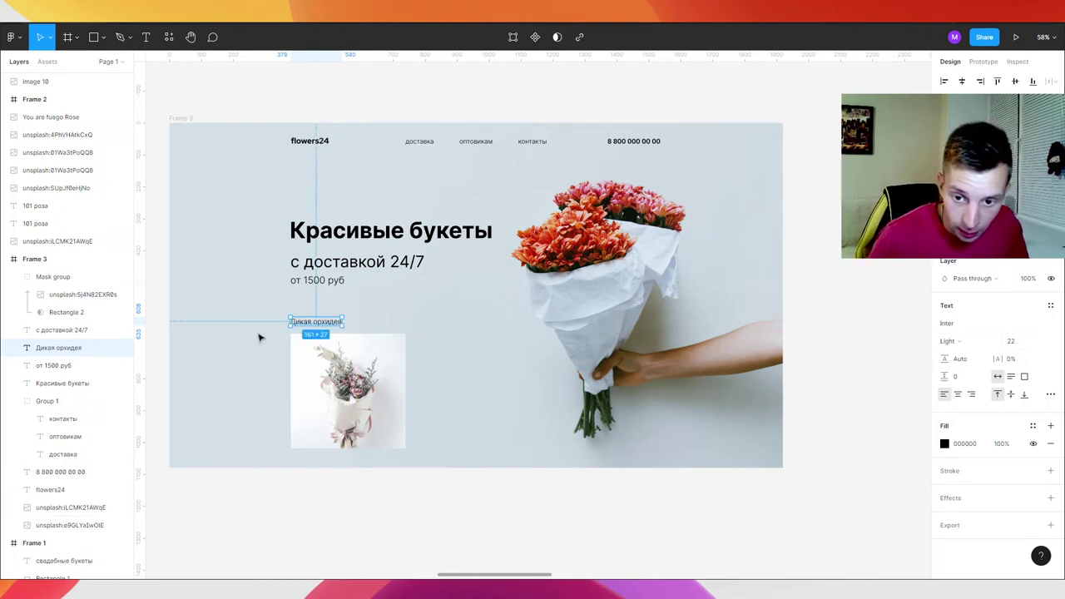
{"action": "left_click_drag", "start_coordinate": [320, 329], "coordinate": [321, 333]}
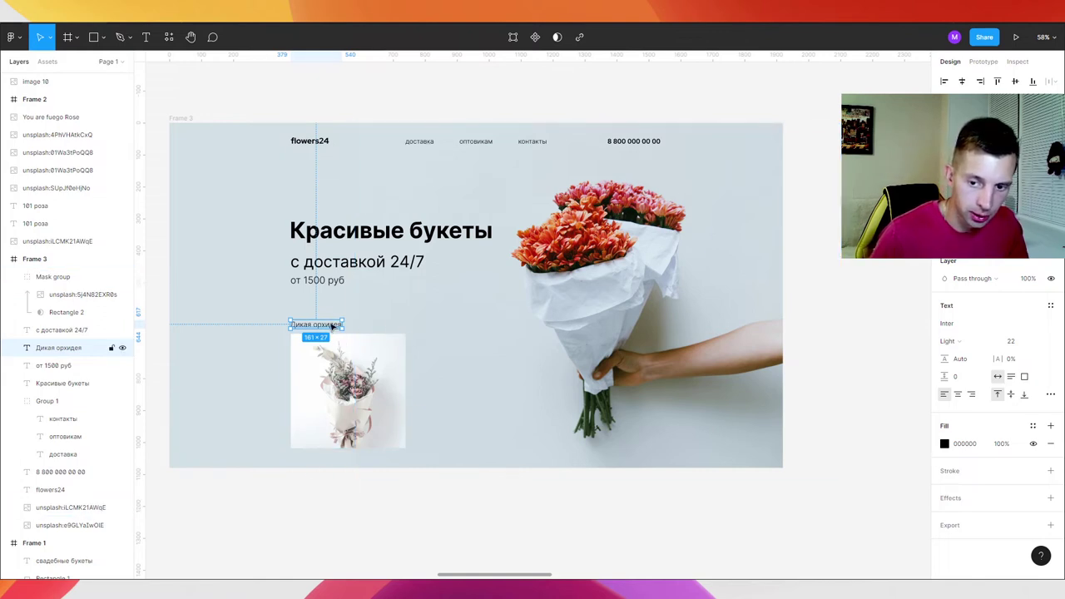
{"action": "double_click", "coordinate": [335, 328]}
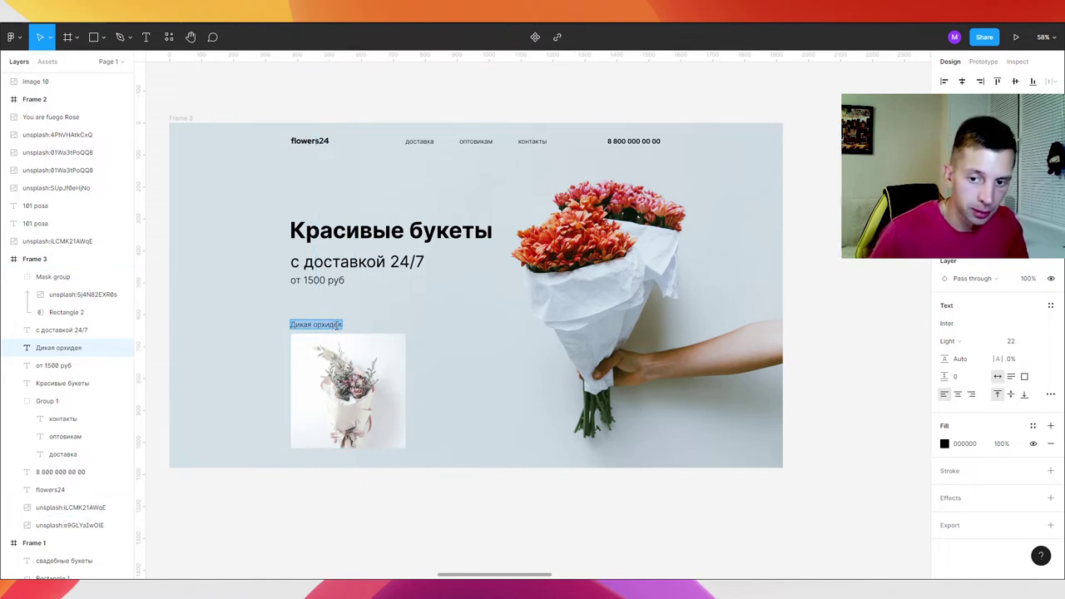
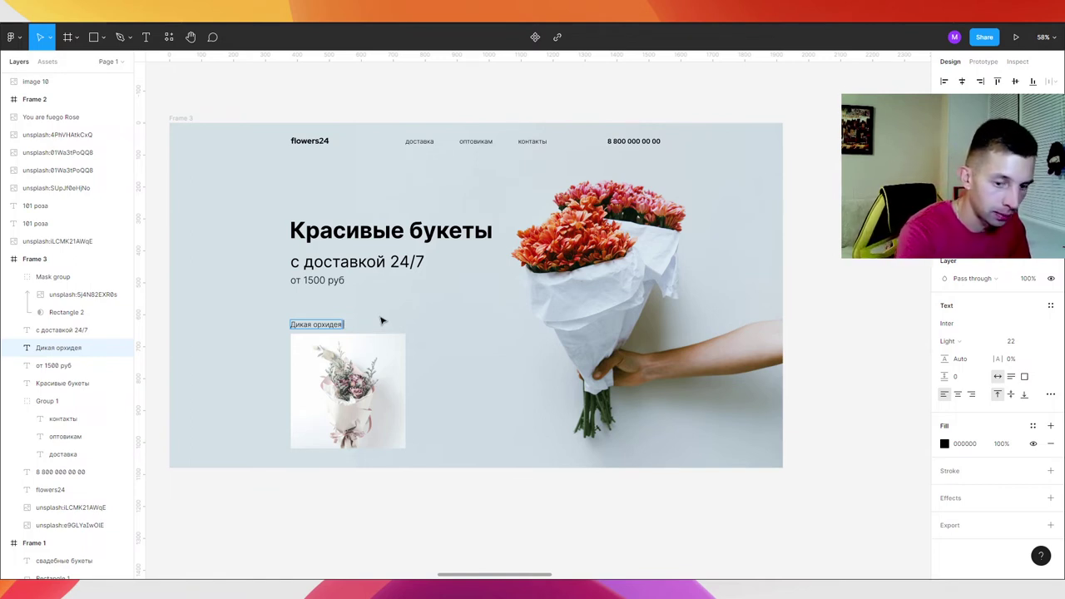
Append ' — 2000₽' to the 'Дикая орхидея' caption, deselect it, and zoom to the card
{"action": "type", "text": "— 2000"}
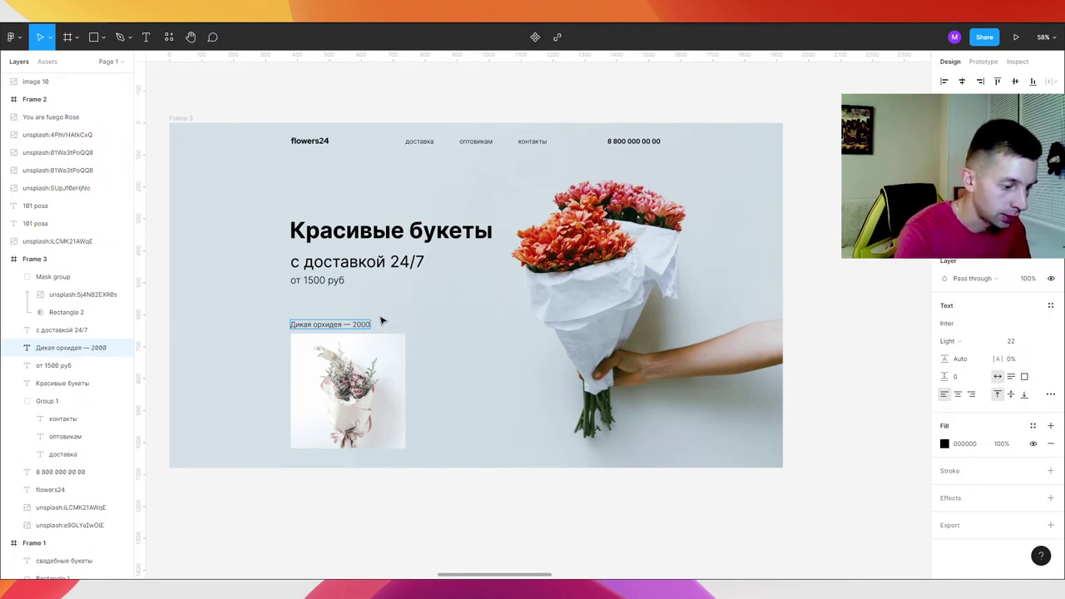
{"action": "type", "text": "₽"}
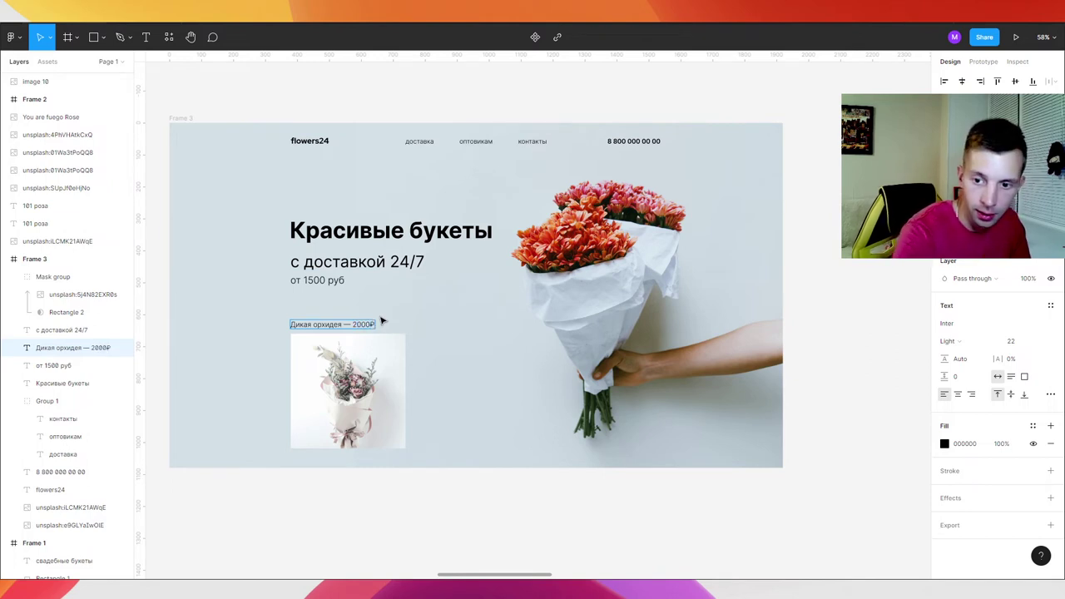
{"action": "key", "text": "Escape"}
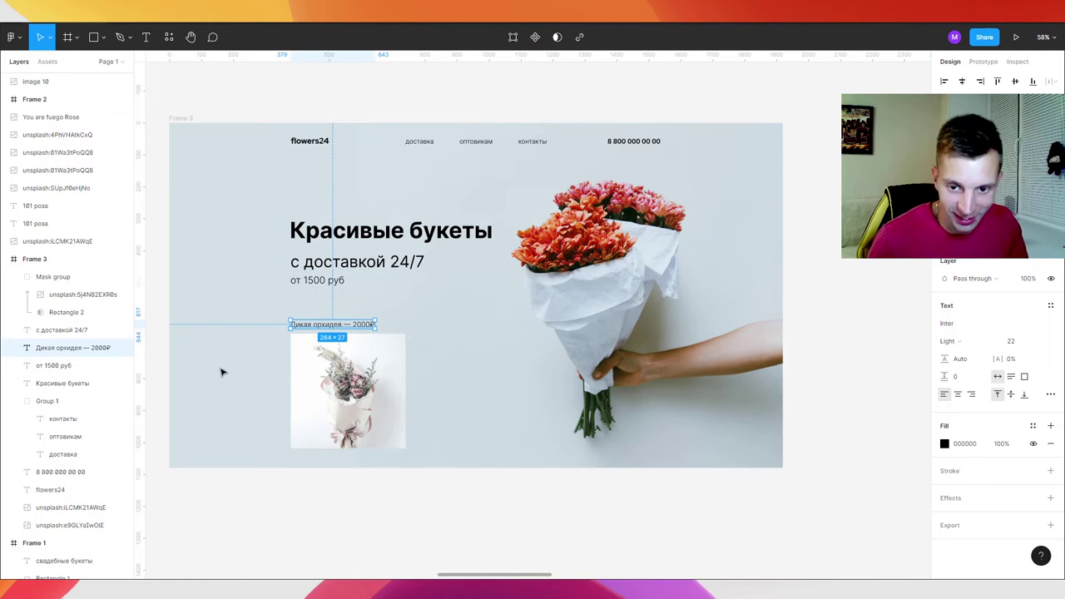
{"action": "left_click", "coordinate": [221, 372]}
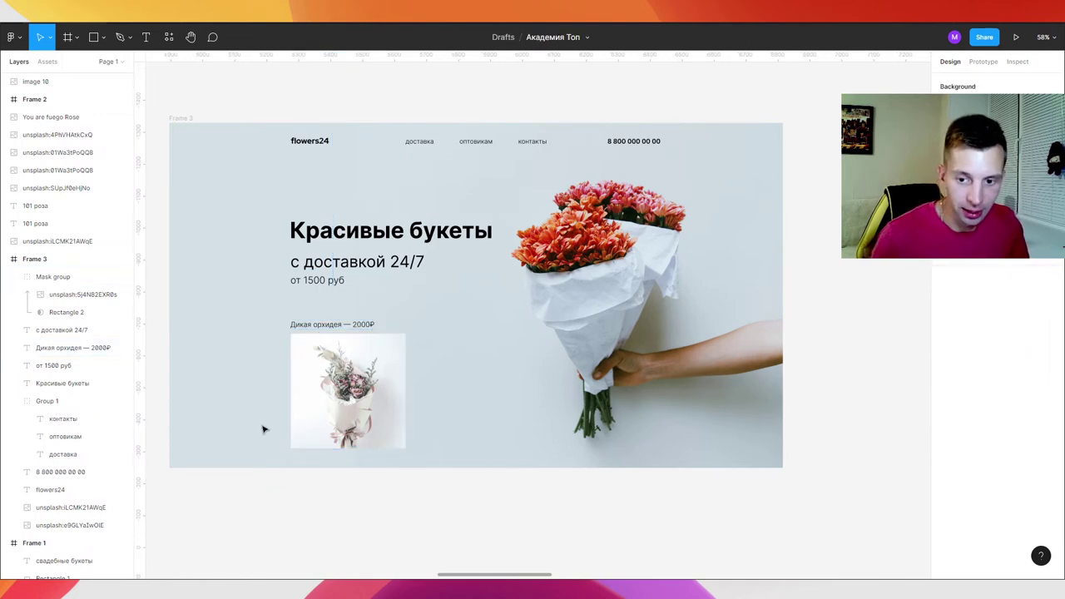
{"action": "scroll", "coordinate": [263, 430], "scroll_direction": "down", "scroll_amount": 2}
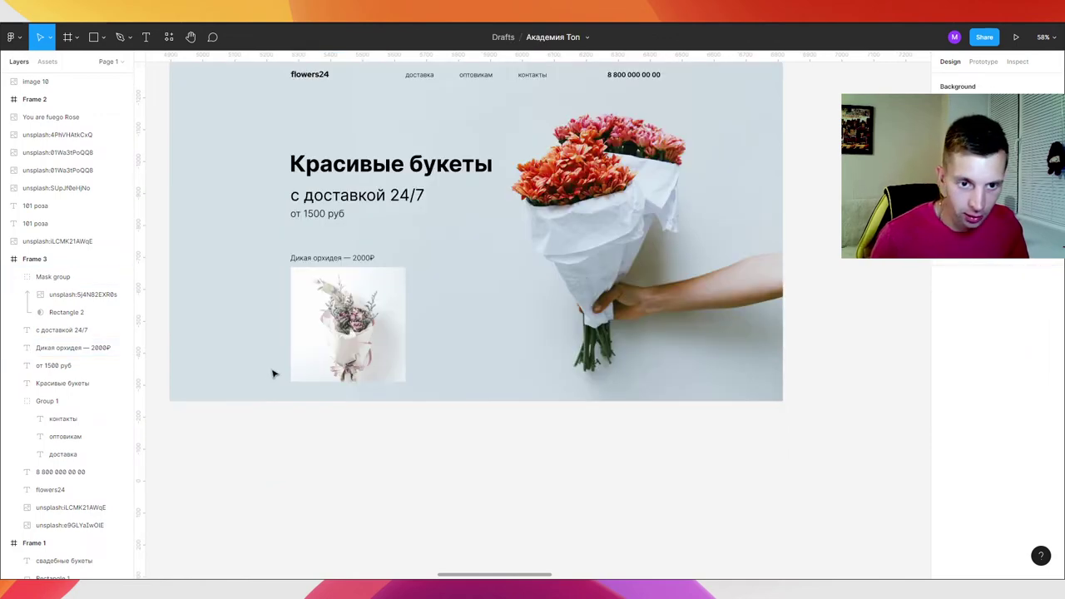
{"action": "scroll", "coordinate": [273, 373], "scroll_direction": "up", "scroll_amount": 5}
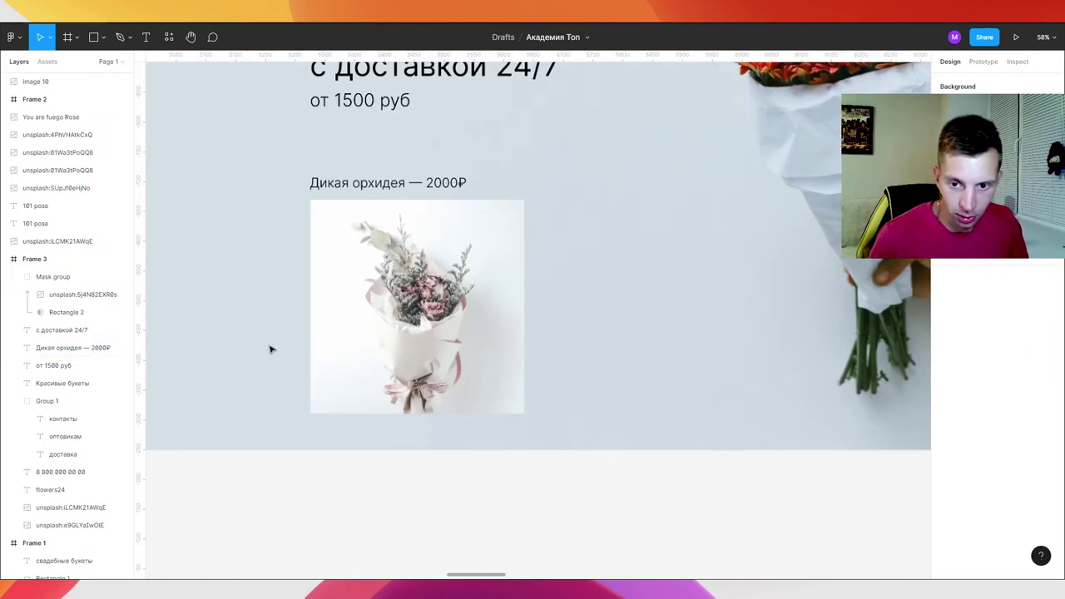
Start a pen path left of the orchid photo, then cancel it unfinished
{"action": "left_click", "coordinate": [77, 40]}
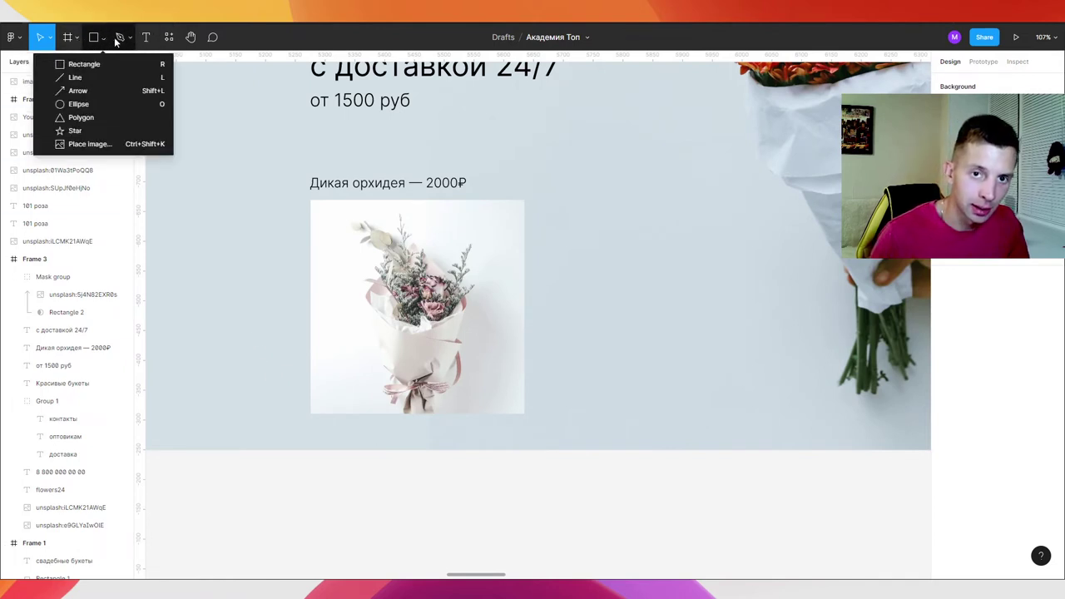
{"action": "left_click", "coordinate": [91, 78]}
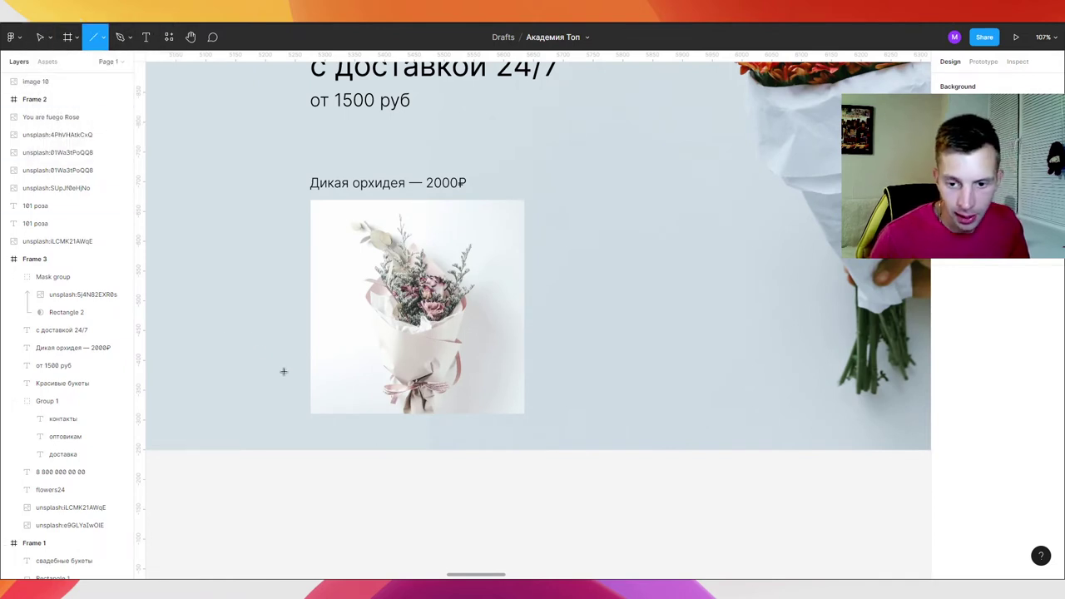
{"action": "left_click", "coordinate": [129, 38]}
{"action": "left_click", "coordinate": [131, 66]}
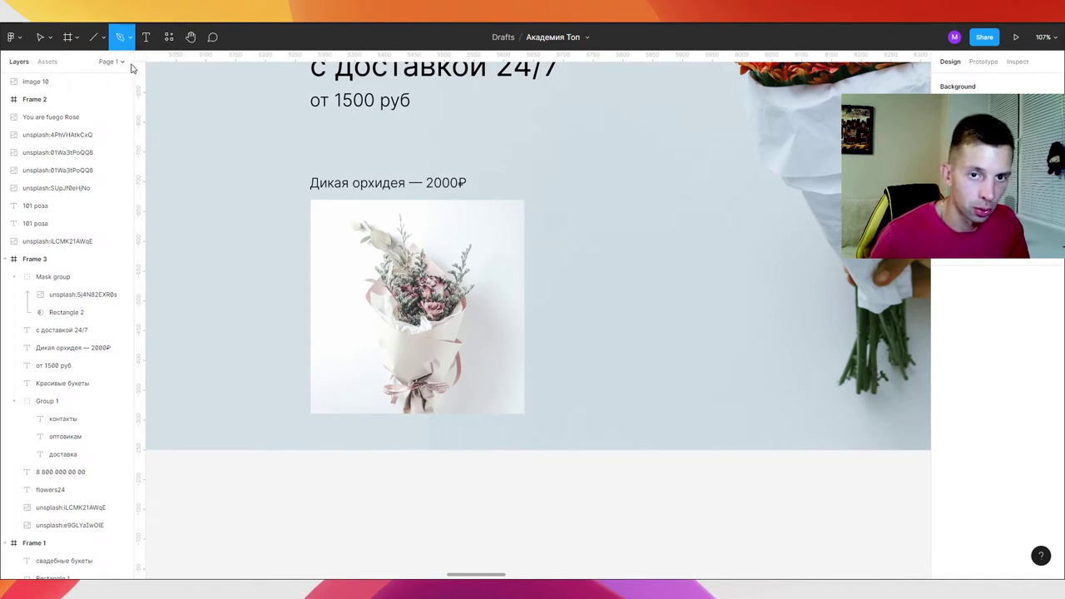
{"action": "left_click", "coordinate": [287, 368]}
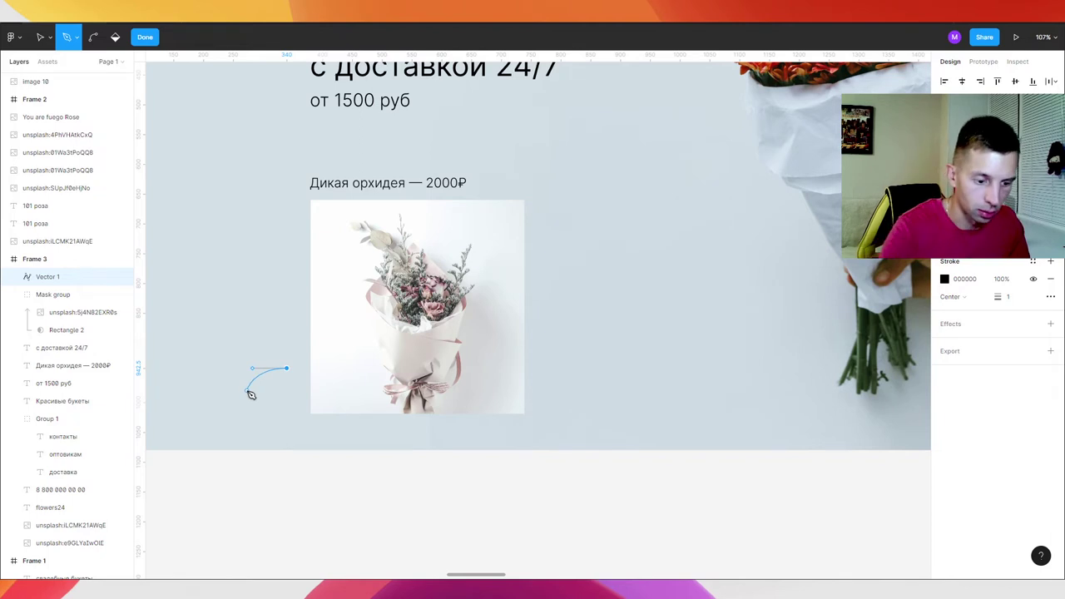
{"action": "key", "text": "Escape"}
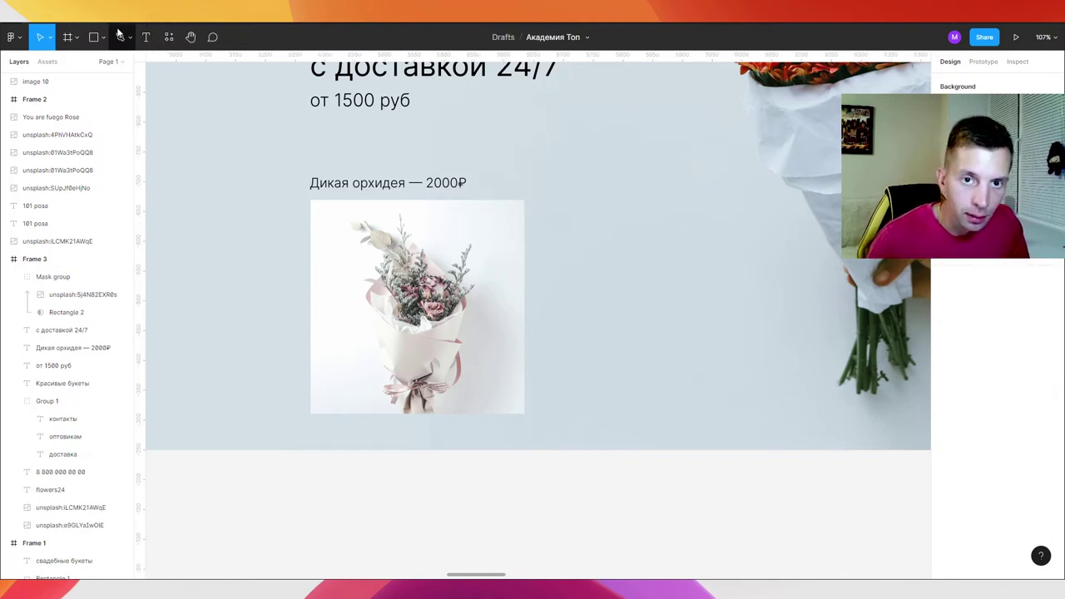
Start and cancel a second pen path, then browse the shape tool options
{"action": "left_click", "coordinate": [129, 37]}
{"action": "left_click", "coordinate": [116, 62]}
{"action": "left_click", "coordinate": [201, 343]}
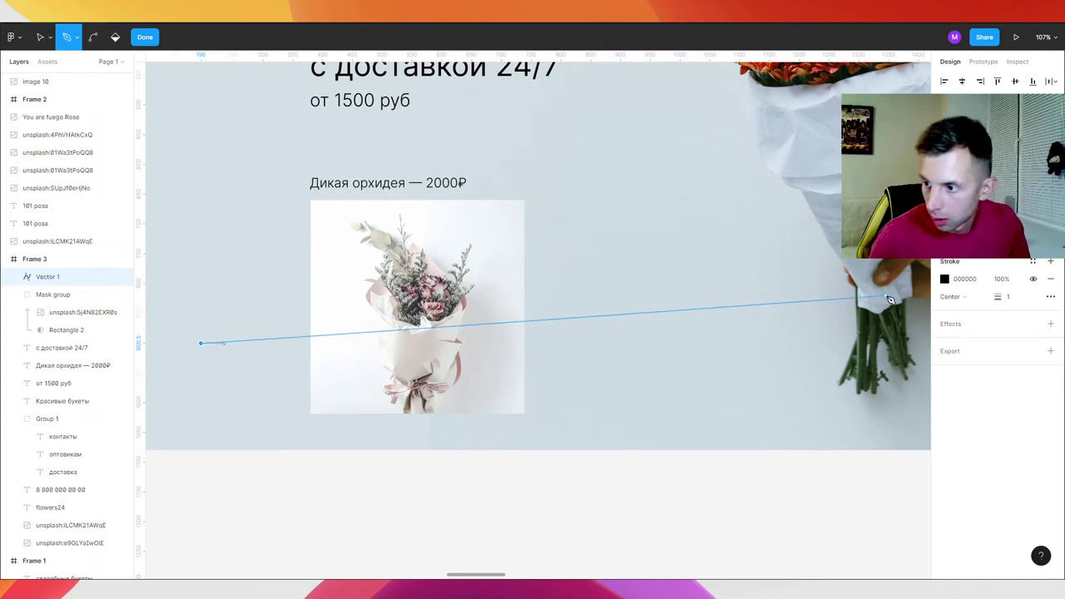
{"action": "key", "text": "Escape"}
{"action": "right_click", "coordinate": [233, 379]}
{"action": "key", "text": "Escape"}
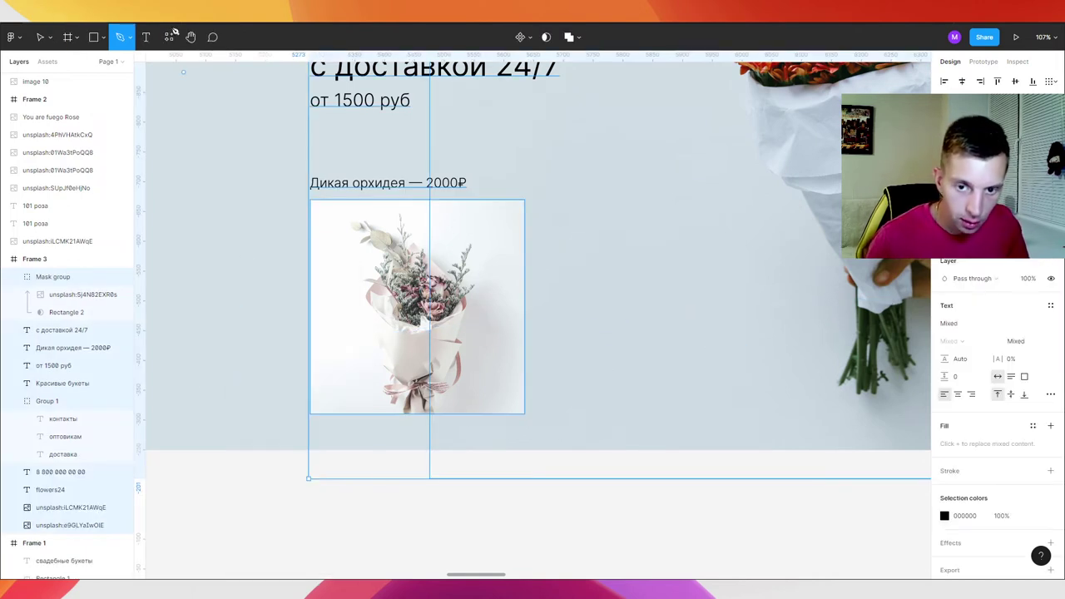
{"action": "left_click", "coordinate": [102, 37]}
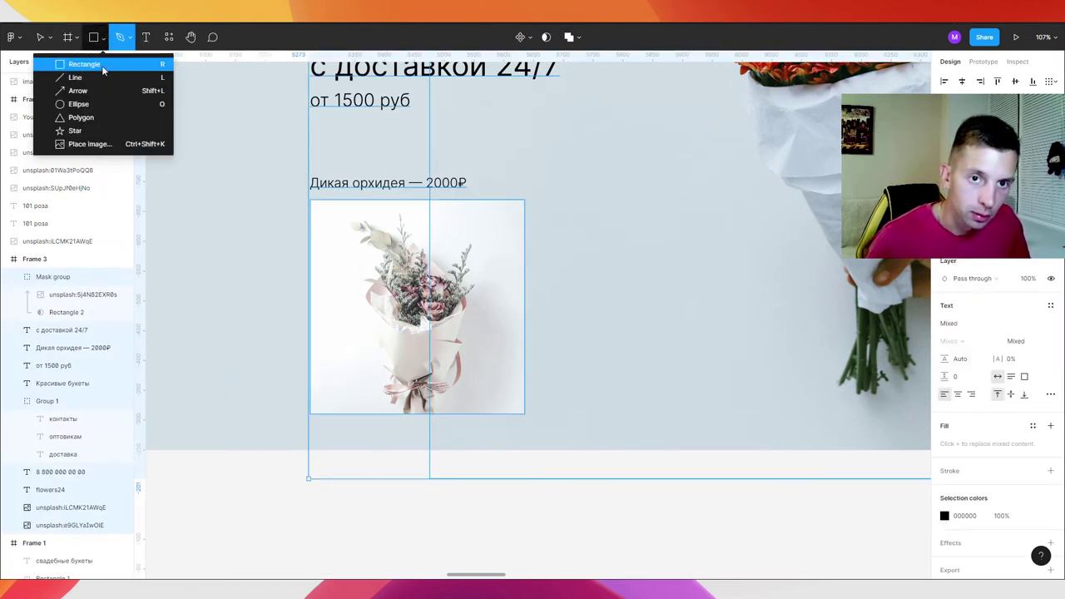
{"action": "left_click", "coordinate": [101, 65]}
{"action": "left_click", "coordinate": [103, 37]}
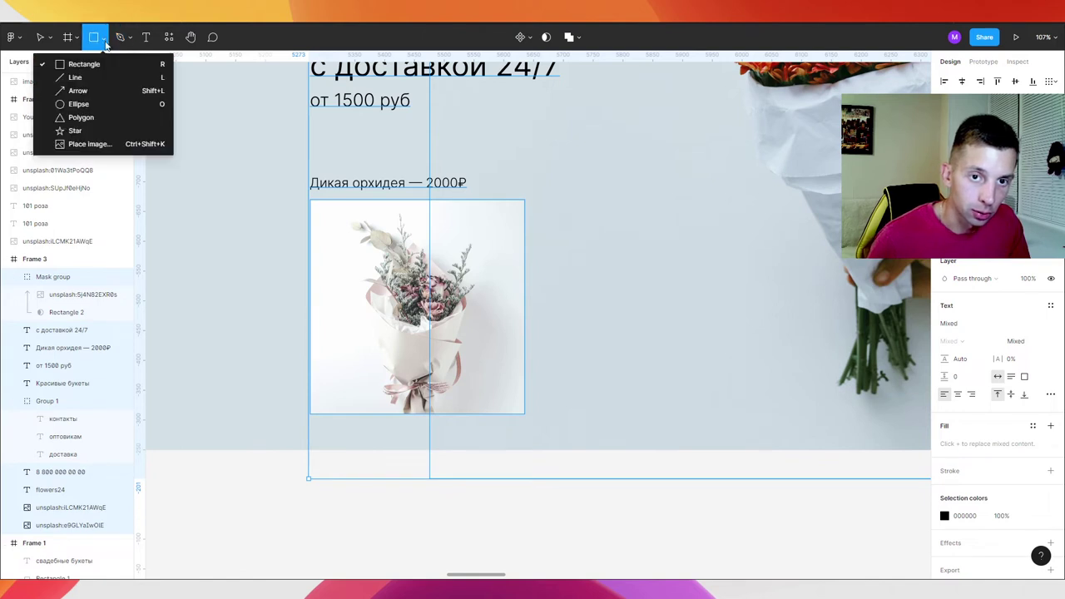
Draw a horizontal line left of the orchid photo, give it stroke weight 2, and shorten it
{"action": "left_click", "coordinate": [111, 79]}
{"action": "left_click_drag", "start_coordinate": [203, 369], "coordinate": [266, 368]}
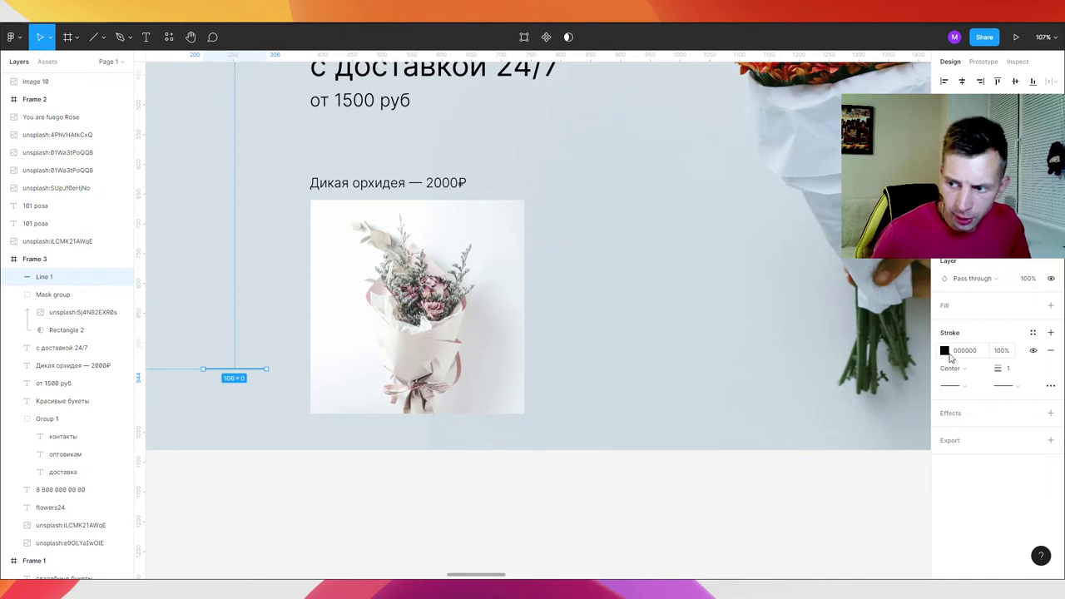
{"action": "left_click_drag", "start_coordinate": [993, 367], "coordinate": [1012, 368]}
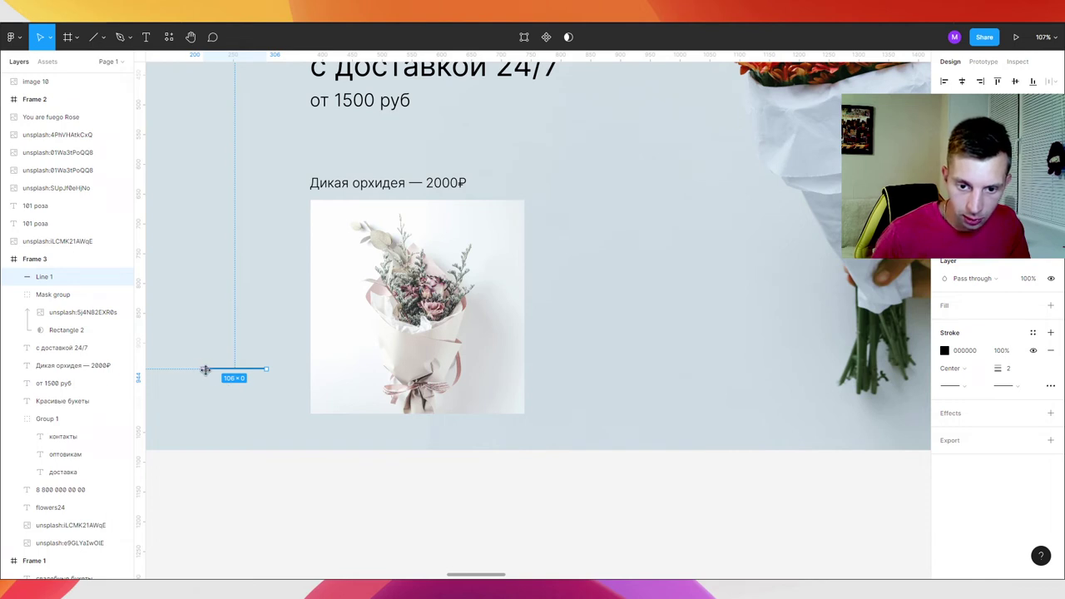
{"action": "left_click_drag", "start_coordinate": [205, 369], "coordinate": [229, 369]}
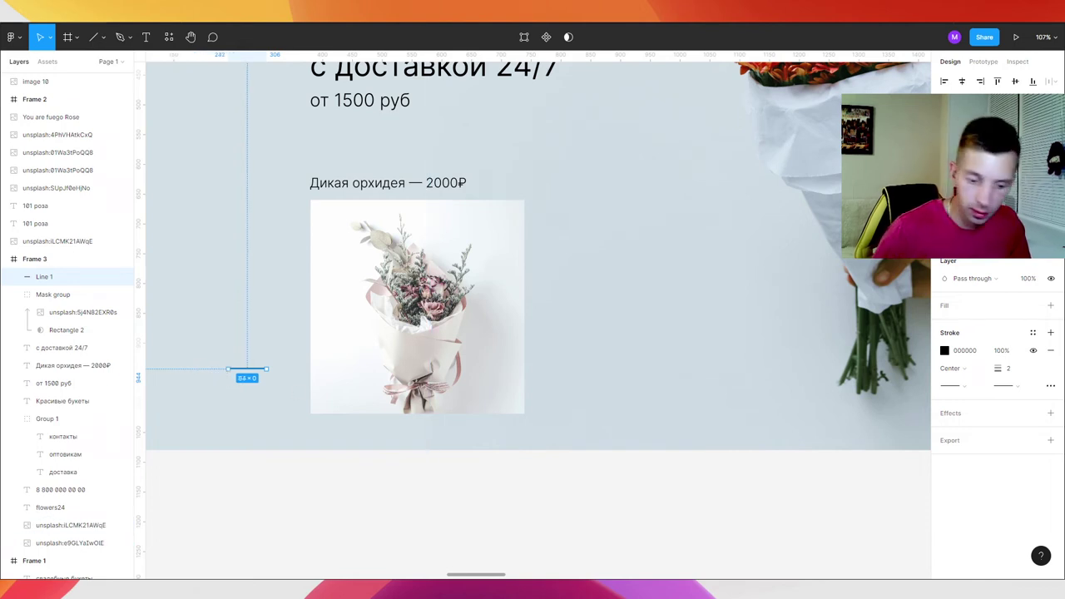
{"action": "left_click_drag", "start_coordinate": [267, 369], "coordinate": [264, 368]}
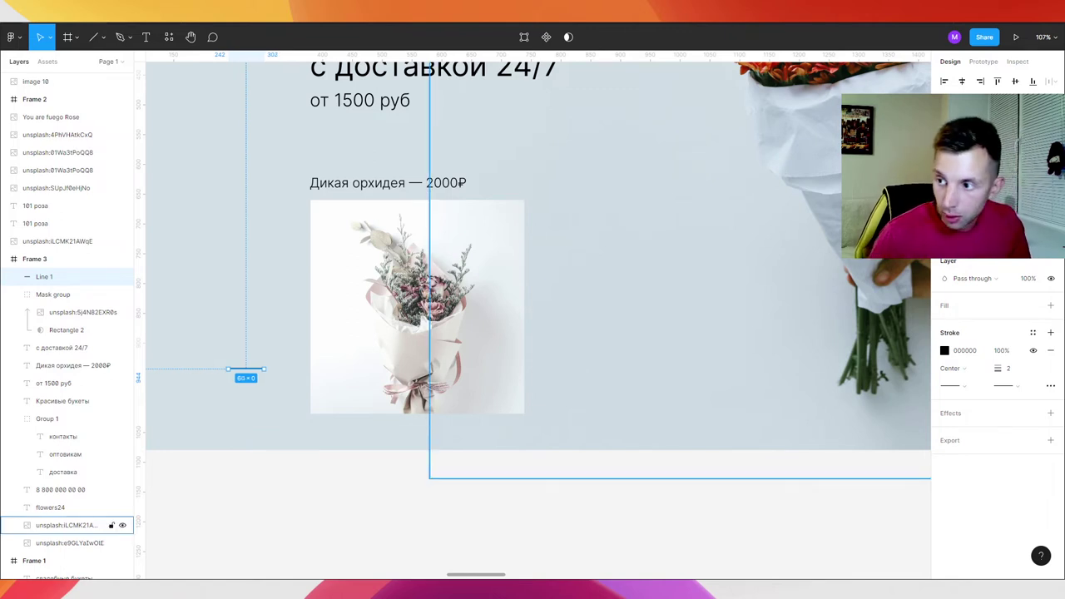
Duplicate and tilt line copies into upper and lower arrowhead strokes at the right end
{"action": "mouse_move", "coordinate": [242, 372]}
{"action": "left_mouse_down"}
{"action": "mouse_move", "coordinate": [261, 354]}
{"action": "mouse_move", "coordinate": [252, 347]}
{"action": "left_mouse_up"}
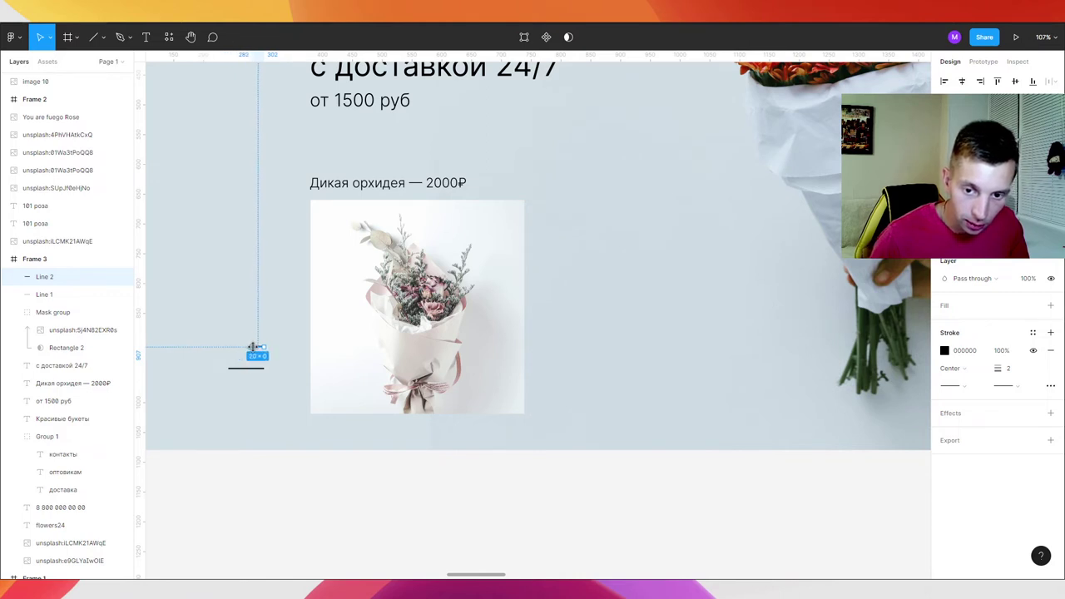
{"action": "left_click_drag", "start_coordinate": [243, 343], "coordinate": [259, 371]}
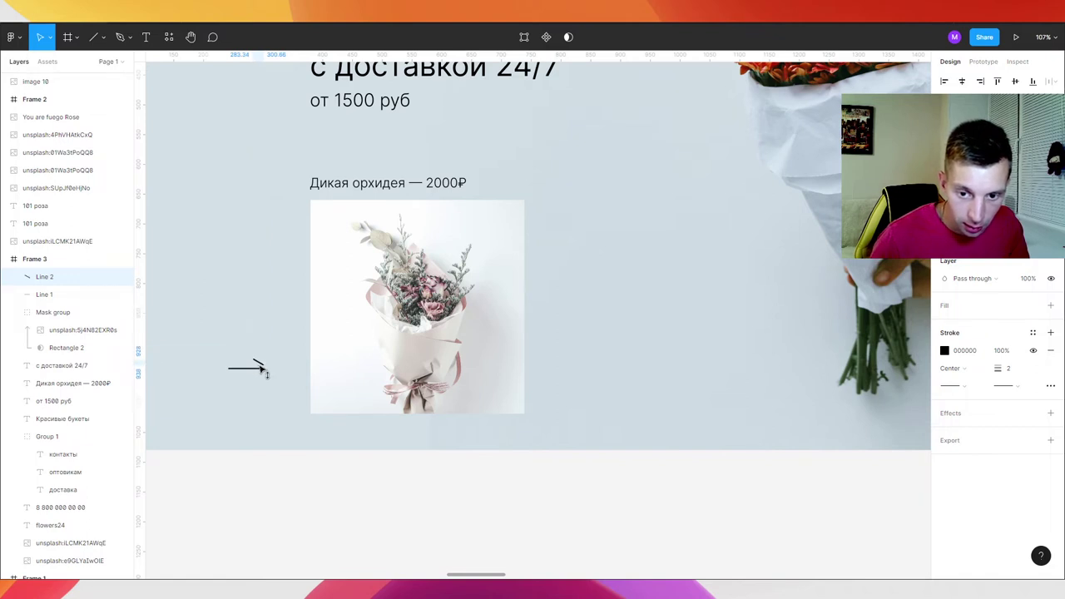
{"action": "left_click", "coordinate": [263, 371]}
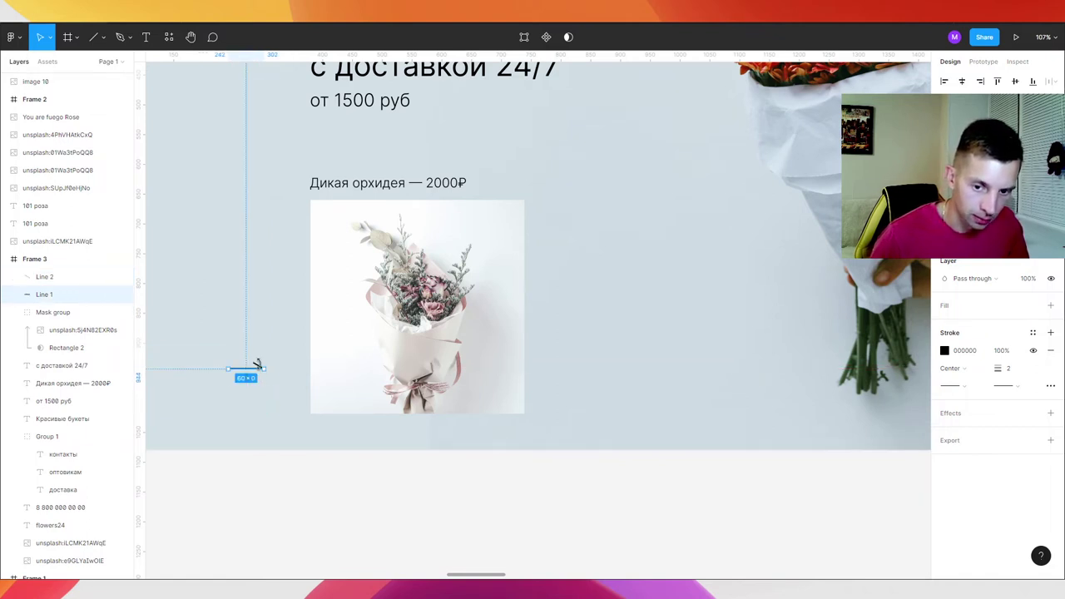
{"action": "scroll", "coordinate": [258, 366], "scroll_direction": "up", "scroll_amount": 5}
{"action": "key", "text": "ctrl+d"}
{"action": "key", "text": "shift+v"}
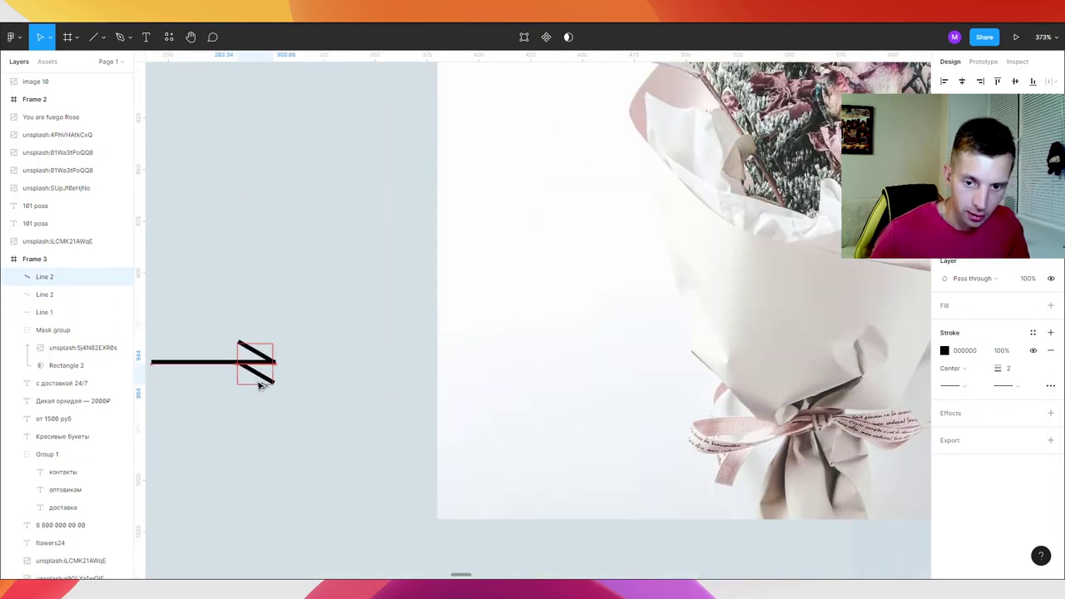
{"action": "mouse_move", "coordinate": [260, 384]}
{"action": "left_mouse_down"}
{"action": "mouse_move", "coordinate": [279, 424]}
{"action": "mouse_move", "coordinate": [296, 385]}
{"action": "mouse_move", "coordinate": [274, 376]}
{"action": "left_mouse_up"}
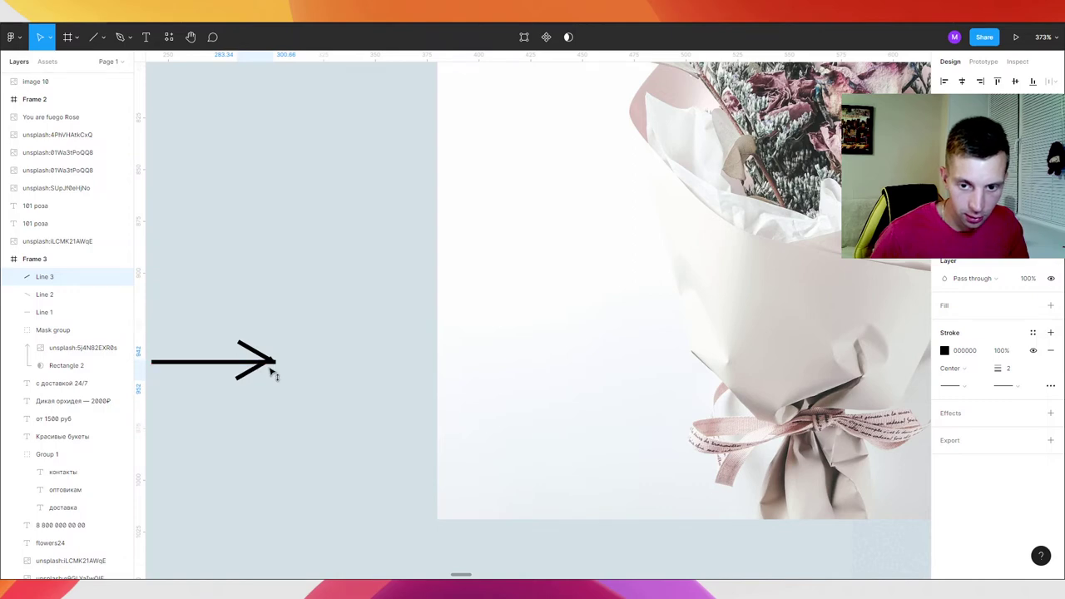
{"action": "scroll", "coordinate": [256, 430], "scroll_direction": "down", "scroll_amount": 5, "text": "ctrl"}
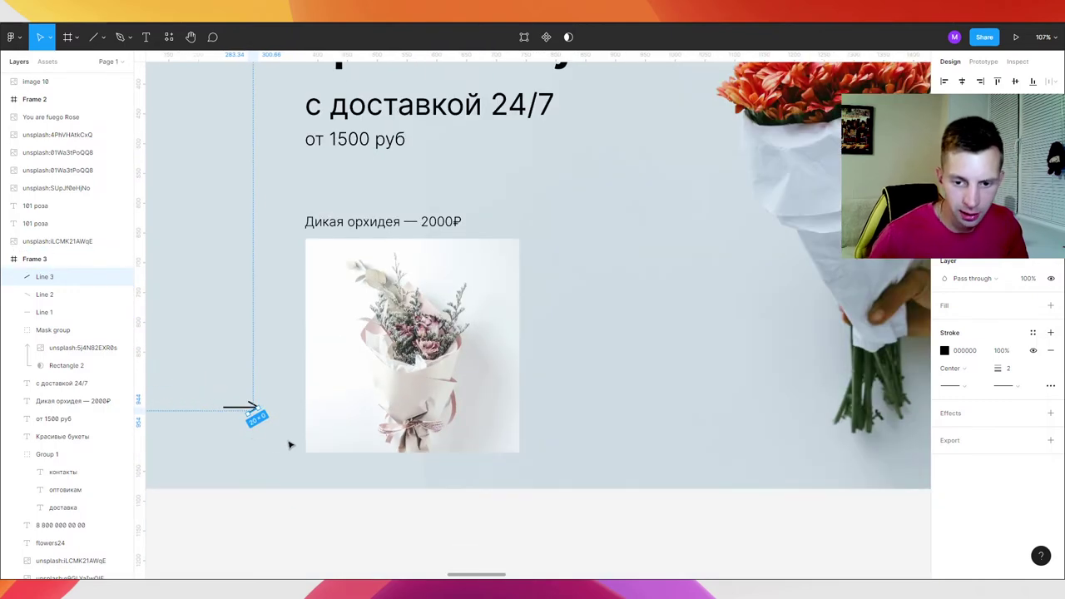
{"action": "left_click_drag", "start_coordinate": [220, 397], "coordinate": [290, 435]}
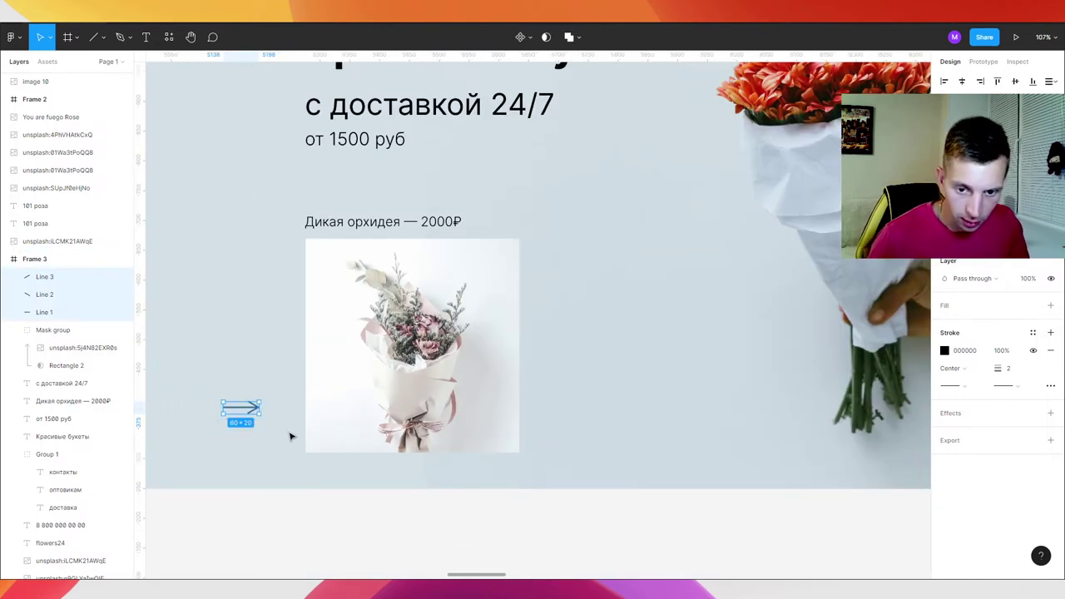
{"action": "scroll", "coordinate": [267, 423], "scroll_direction": "up", "scroll_amount": 4, "text": "ctrl"}
{"action": "scroll", "coordinate": [254, 399], "scroll_direction": "up", "scroll_amount": 3, "text": "ctrl"}
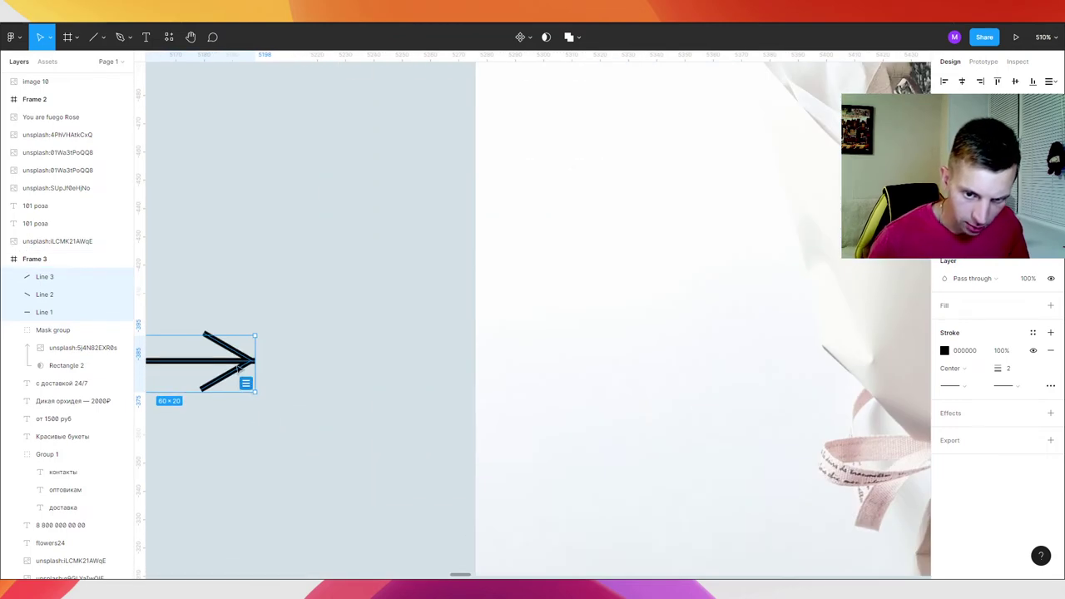
{"action": "left_click", "coordinate": [209, 341]}
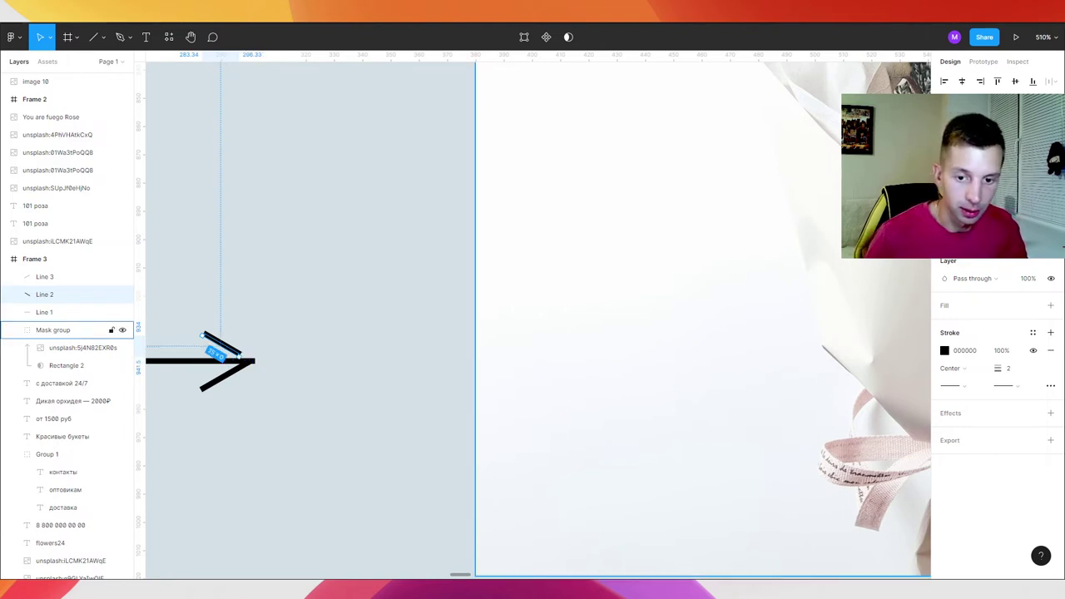
Delete the lower arrowhead stroke and move the diagonal stroke to meet the line's tip
{"action": "left_click", "coordinate": [213, 383]}
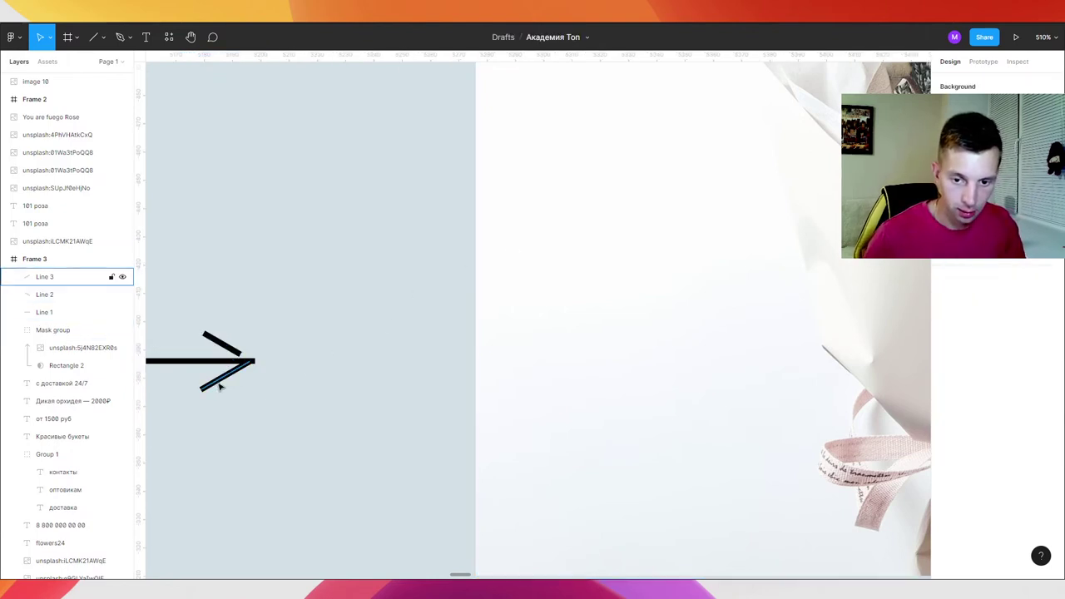
{"action": "key", "text": "Delete"}
{"action": "left_click", "coordinate": [233, 351]}
{"action": "mouse_move", "coordinate": [238, 353]}
{"action": "left_mouse_down"}
{"action": "mouse_move", "coordinate": [250, 359]}
{"action": "mouse_move", "coordinate": [254, 415]}
{"action": "mouse_move", "coordinate": [271, 405]}
{"action": "mouse_move", "coordinate": [275, 391]}
{"action": "mouse_move", "coordinate": [235, 379]}
{"action": "left_mouse_up"}
Recolour the stroke of all three arrow lines to dark grey 464646
{"action": "left_click_drag", "start_coordinate": [269, 333], "coordinate": [197, 435]}
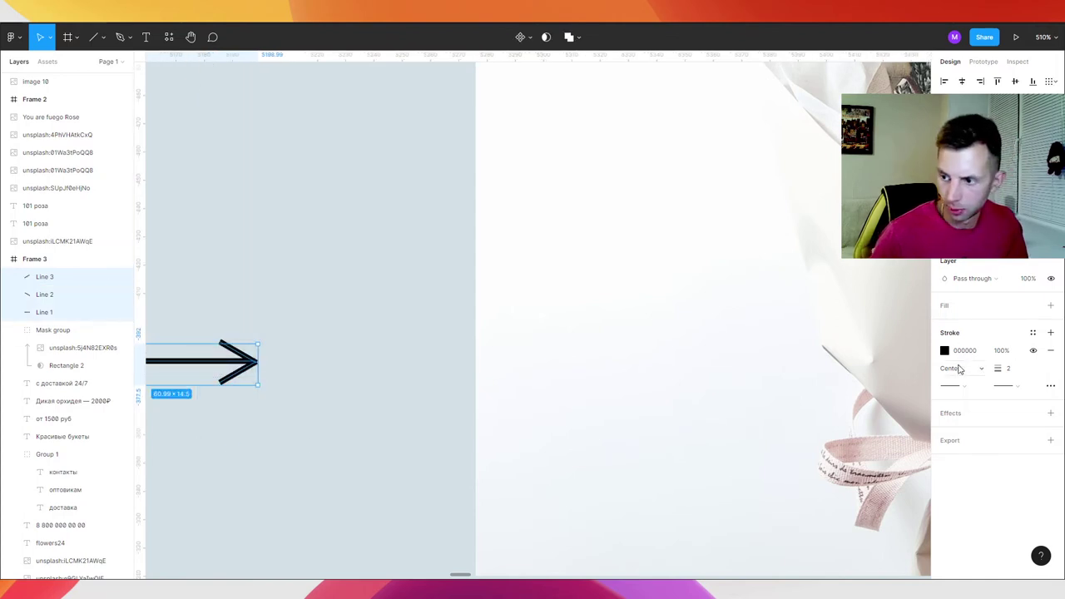
{"action": "left_click", "coordinate": [945, 350]}
{"action": "mouse_move", "coordinate": [881, 356]}
{"action": "left_mouse_down"}
{"action": "mouse_move", "coordinate": [789, 372]}
{"action": "mouse_move", "coordinate": [792, 414]}
{"action": "left_mouse_up"}
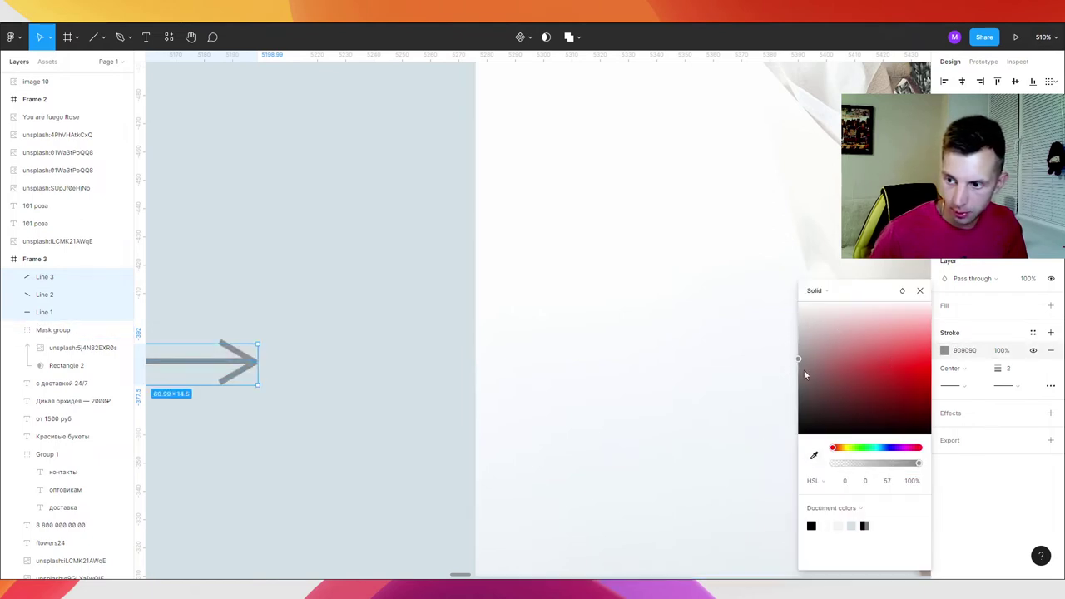
{"action": "left_click_drag", "start_coordinate": [792, 414], "coordinate": [789, 397]}
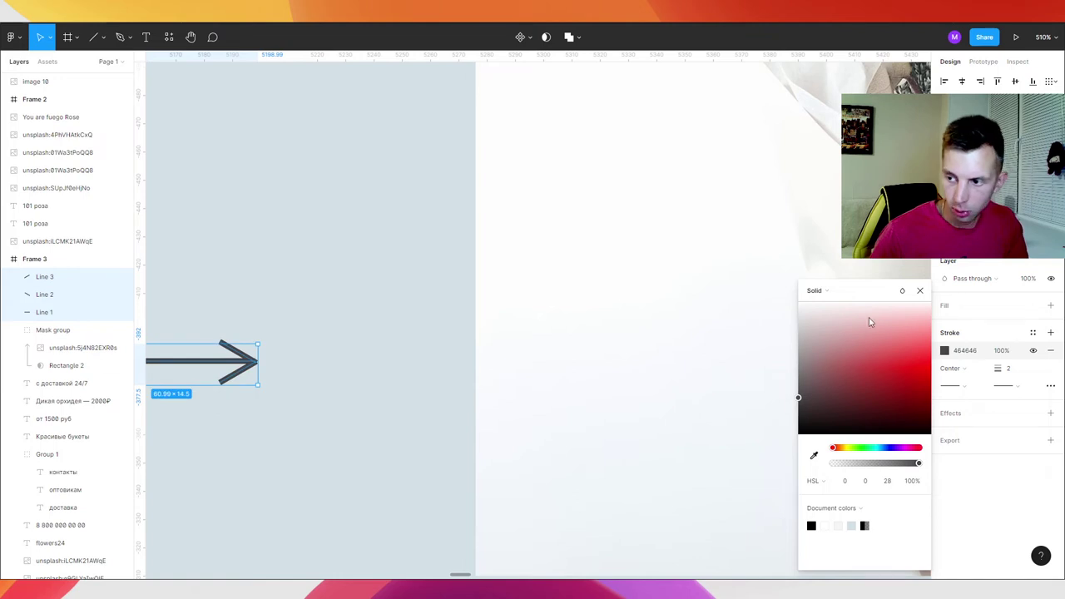
{"action": "left_click", "coordinate": [920, 291]}
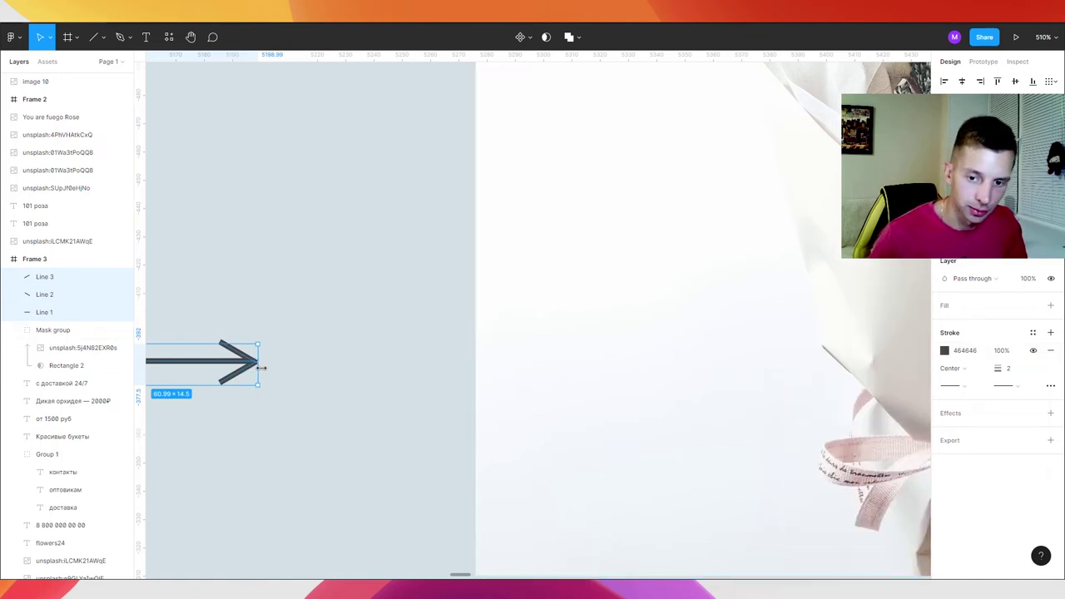
{"action": "scroll", "coordinate": [465, 291], "scroll_direction": "down", "scroll_amount": 5}
{"action": "scroll", "coordinate": [395, 297], "scroll_direction": "down", "scroll_amount": 5}
Launch the Boxicons plugin and search its icons for 'стрелка', then clear the query
{"action": "right_click", "coordinate": [360, 447]}
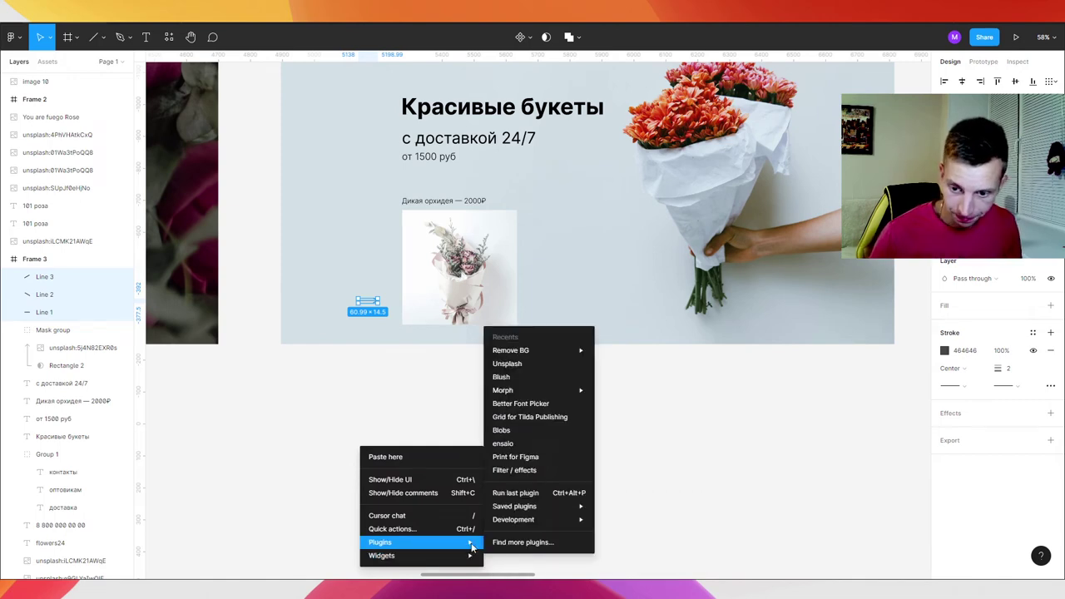
{"action": "mouse_move", "coordinate": [514, 506]}
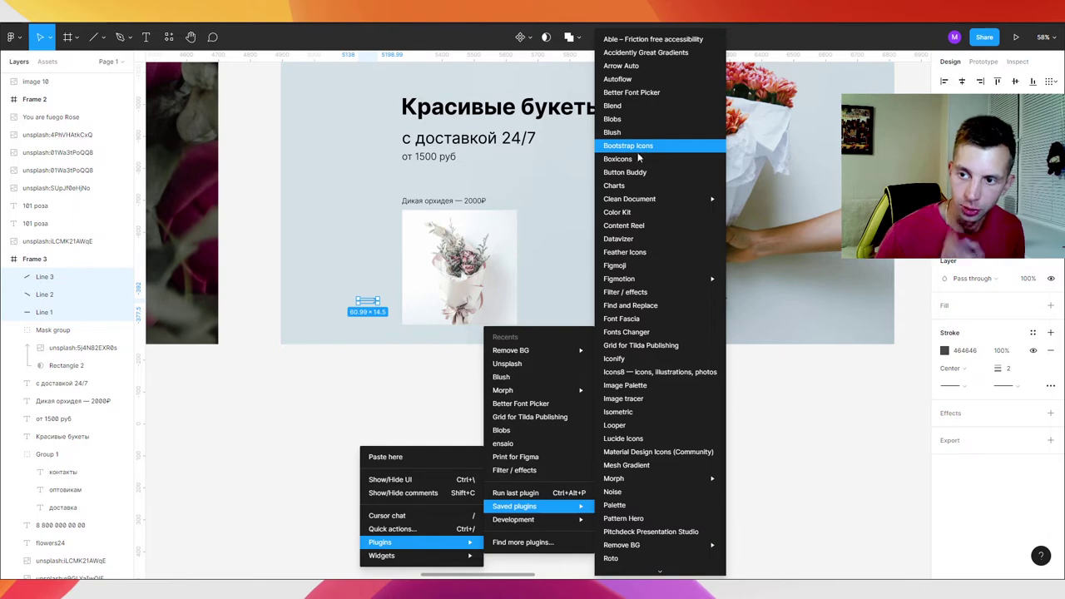
{"action": "left_click", "coordinate": [637, 162]}
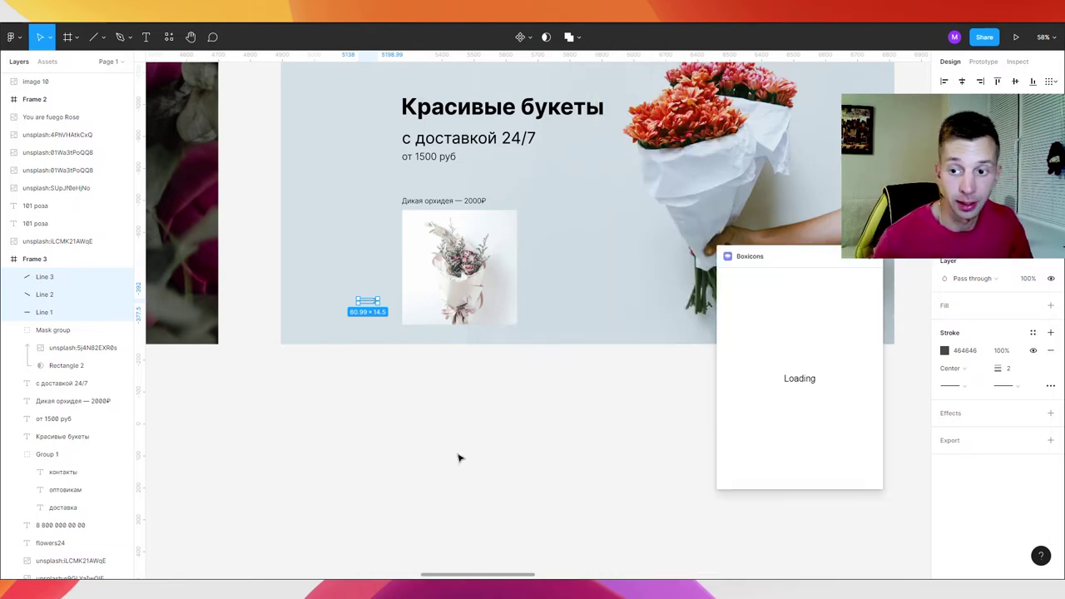
{"action": "mouse_move", "coordinate": [757, 257]}
{"action": "left_mouse_down"}
{"action": "mouse_move", "coordinate": [253, 325]}
{"action": "mouse_move", "coordinate": [236, 312]}
{"action": "left_mouse_up"}
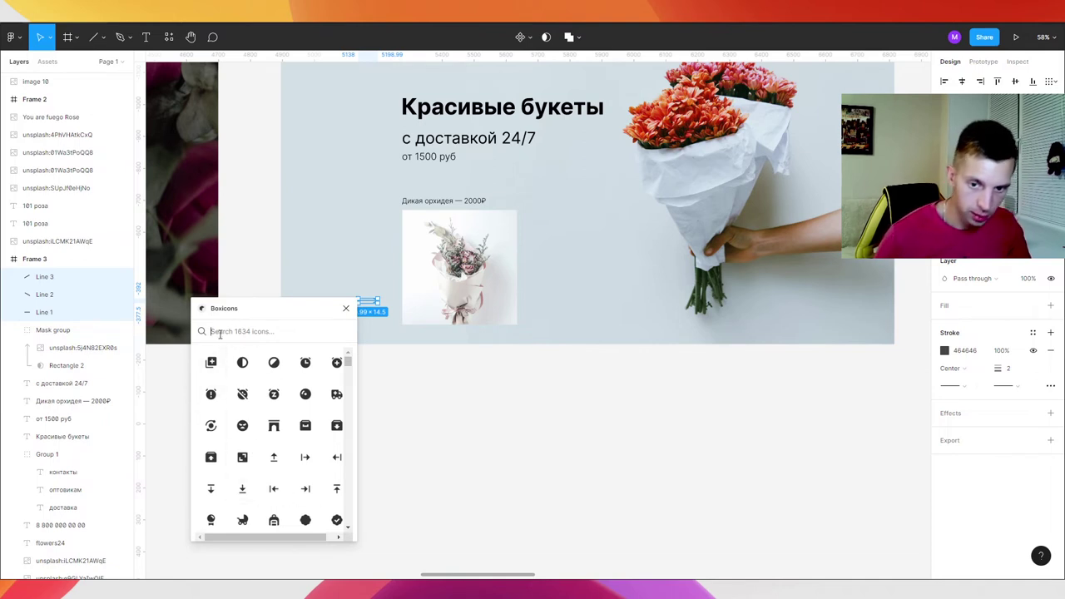
{"action": "left_click", "coordinate": [220, 331]}
{"action": "type", "text": "стрелка"}
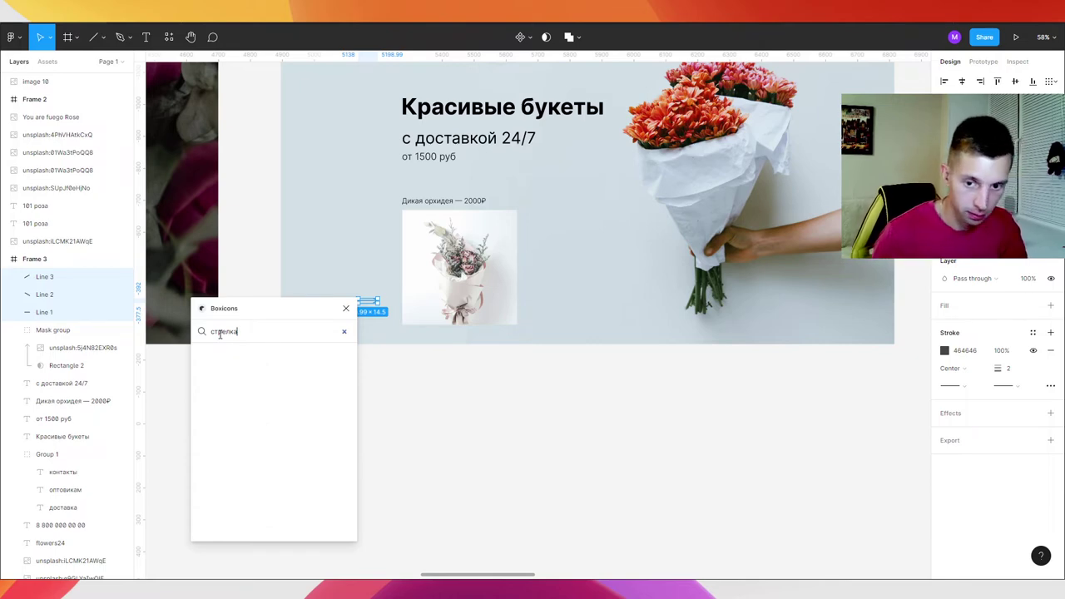
{"action": "double_click", "coordinate": [242, 331]}
{"action": "key", "text": "BackSpace"}
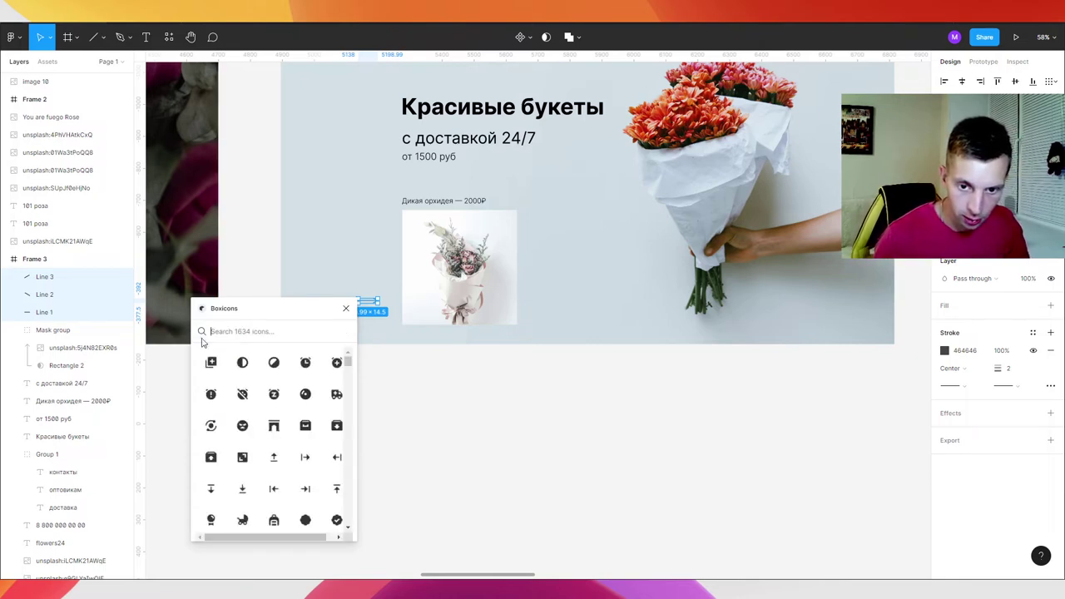
Insert the chevron-right icon from Boxicons onto the canvas and close the plugin
{"action": "scroll", "coordinate": [275, 416], "scroll_direction": "down", "scroll_amount": 2}
{"action": "scroll", "coordinate": [274, 419], "scroll_direction": "down", "scroll_amount": 2}
{"action": "scroll", "coordinate": [275, 417], "scroll_direction": "down", "scroll_amount": 2}
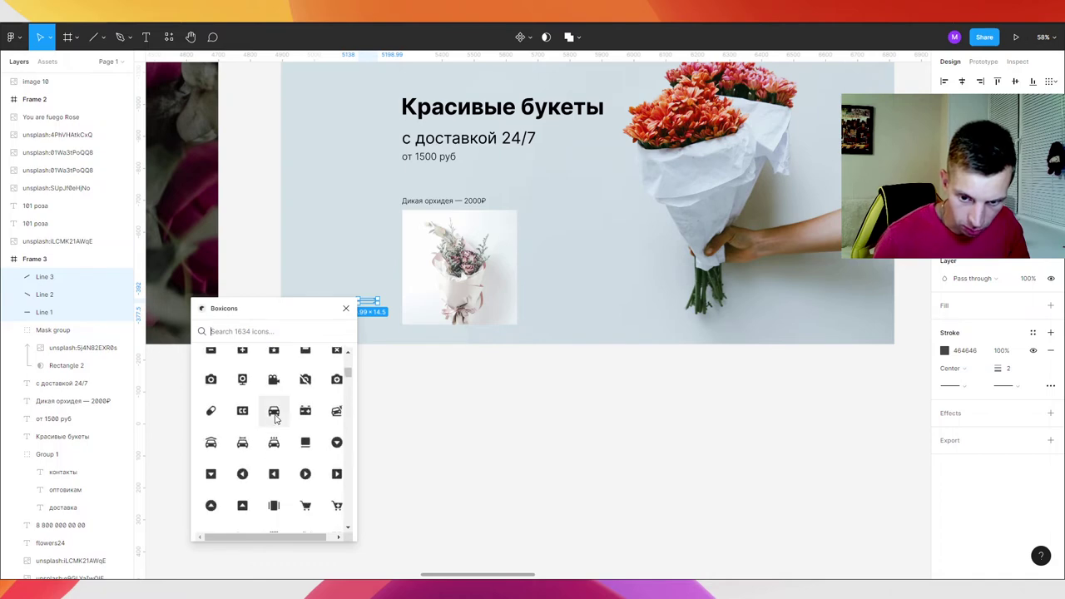
{"action": "scroll", "coordinate": [275, 424], "scroll_direction": "down", "scroll_amount": 2}
{"action": "scroll", "coordinate": [270, 483], "scroll_direction": "down", "scroll_amount": 2}
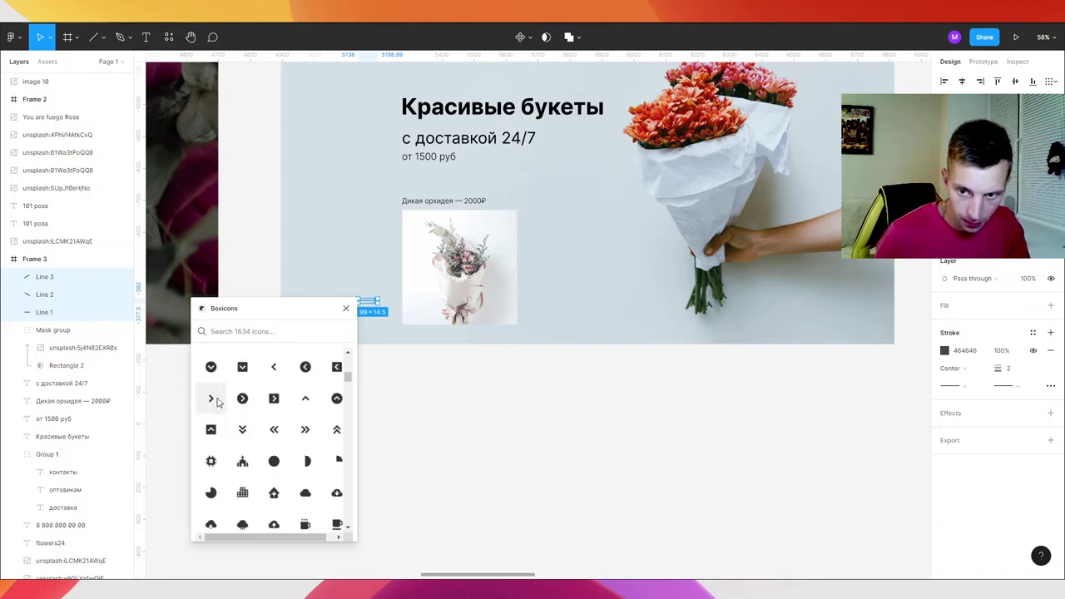
{"action": "left_click", "coordinate": [383, 386]}
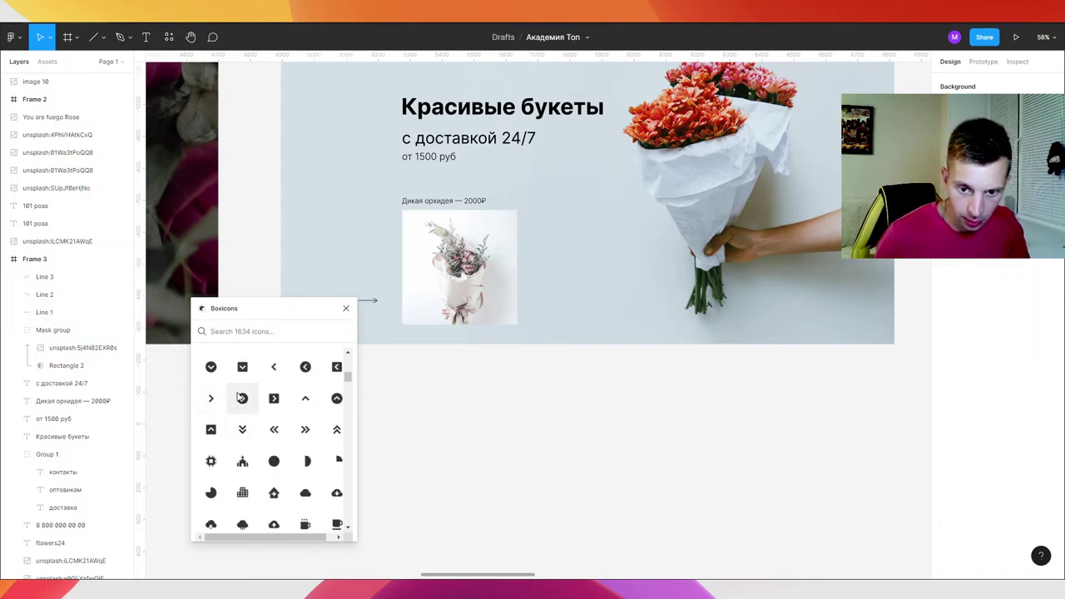
{"action": "left_click", "coordinate": [211, 399]}
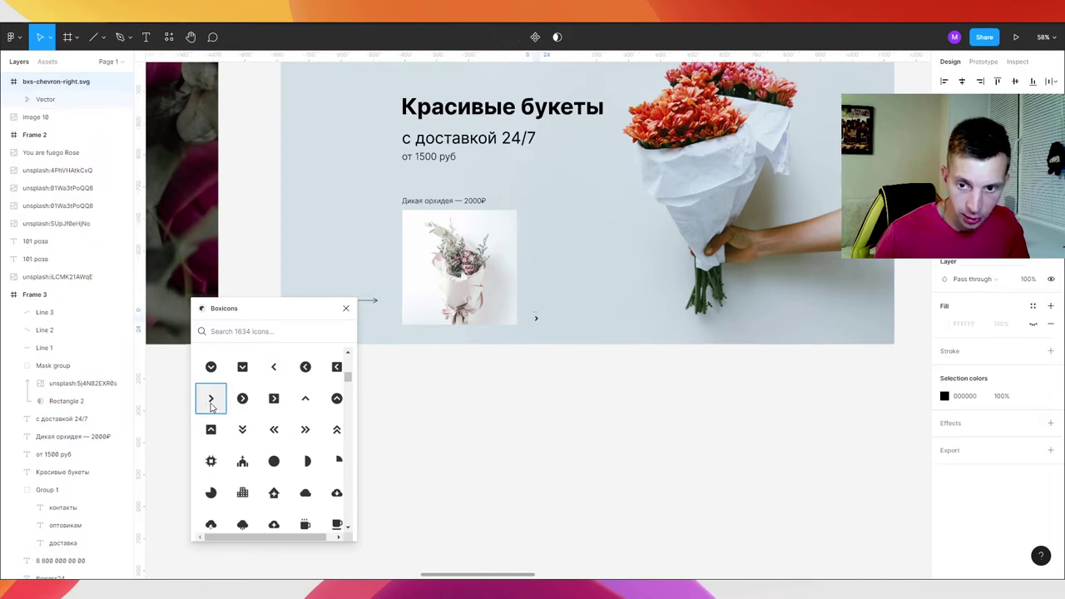
{"action": "scroll", "coordinate": [552, 330], "scroll_direction": "up", "scroll_amount": 5}
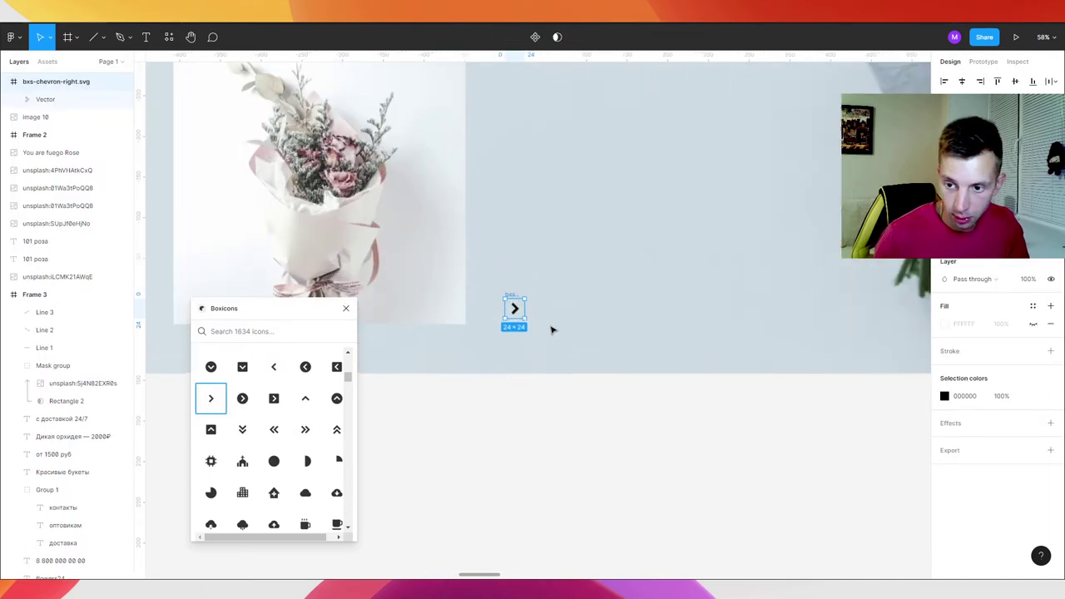
{"action": "left_click", "coordinate": [346, 308]}
Move the chevron up, pull its Vector out of the icon frame, and delete the frame
{"action": "left_click_drag", "start_coordinate": [516, 313], "coordinate": [545, 298]}
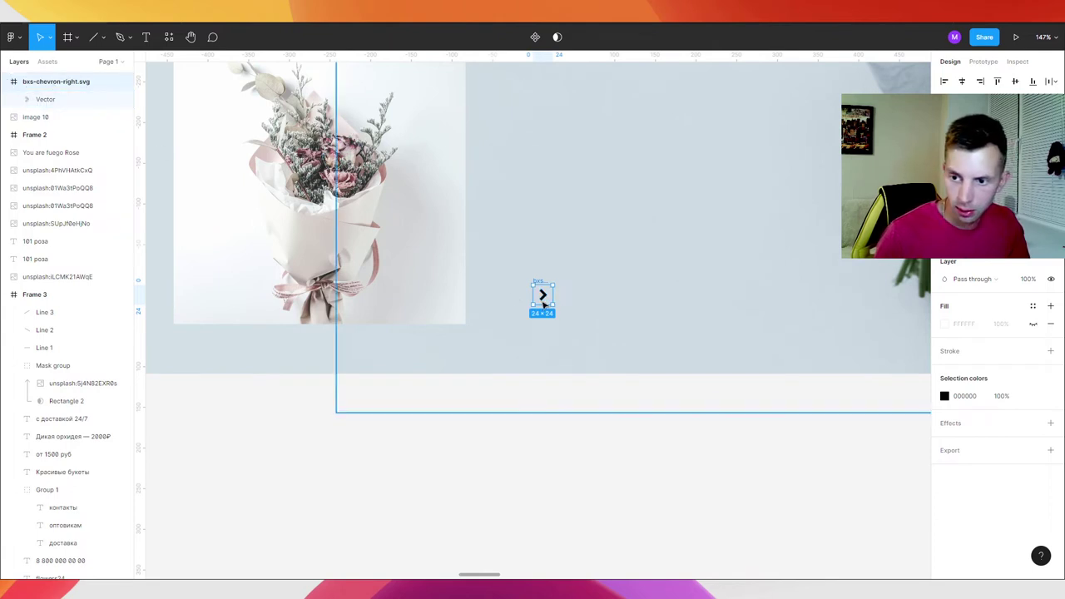
{"action": "mouse_move", "coordinate": [542, 297]}
{"action": "left_mouse_down"}
{"action": "mouse_move", "coordinate": [549, 251]}
{"action": "mouse_move", "coordinate": [551, 290]}
{"action": "left_mouse_up"}
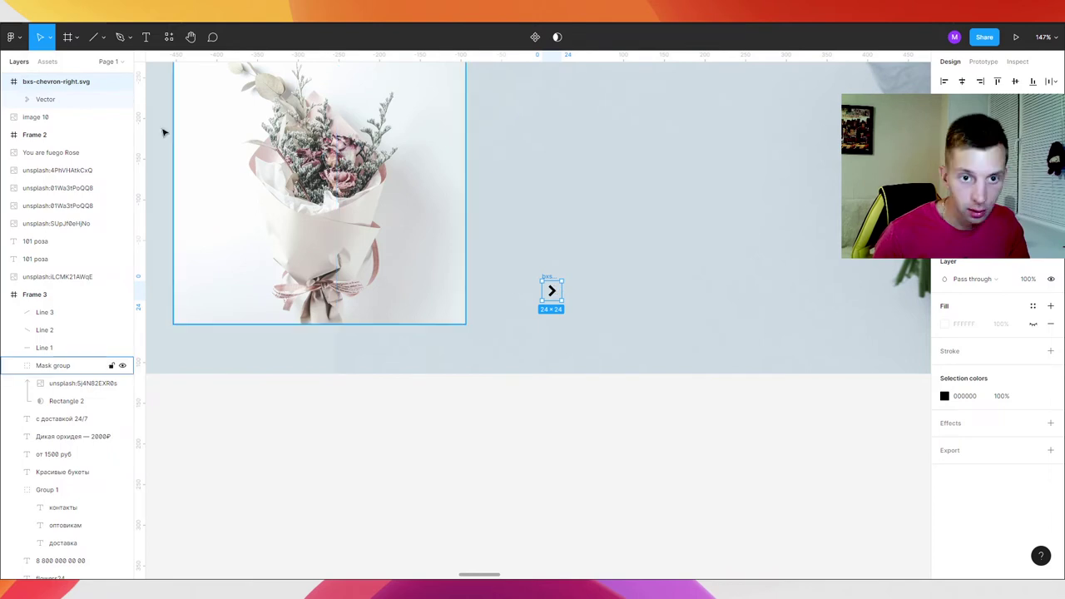
{"action": "left_click", "coordinate": [43, 100]}
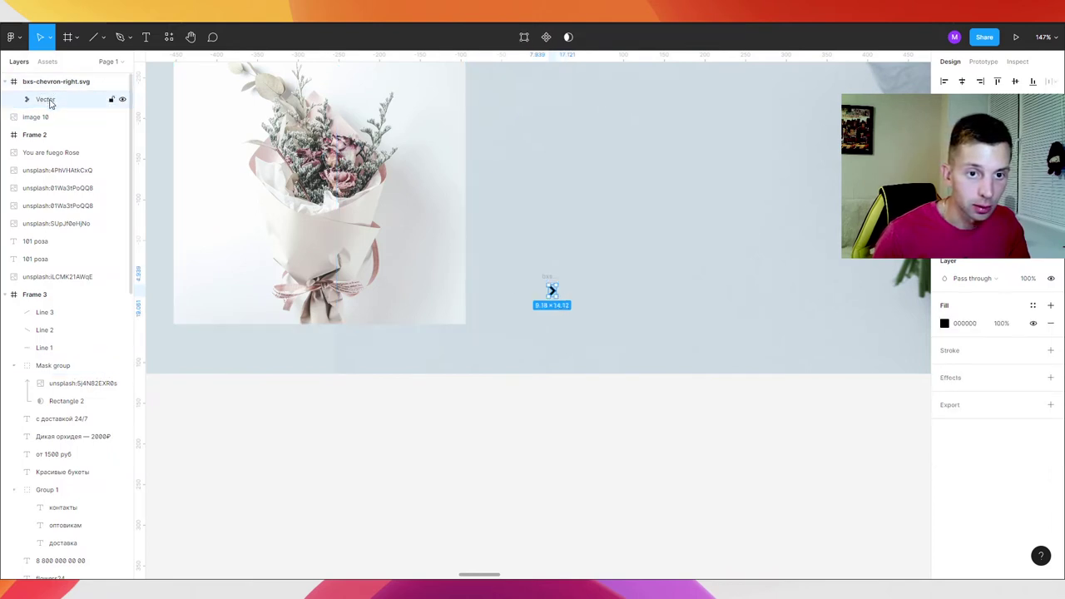
{"action": "left_click_drag", "start_coordinate": [49, 102], "coordinate": [52, 76]}
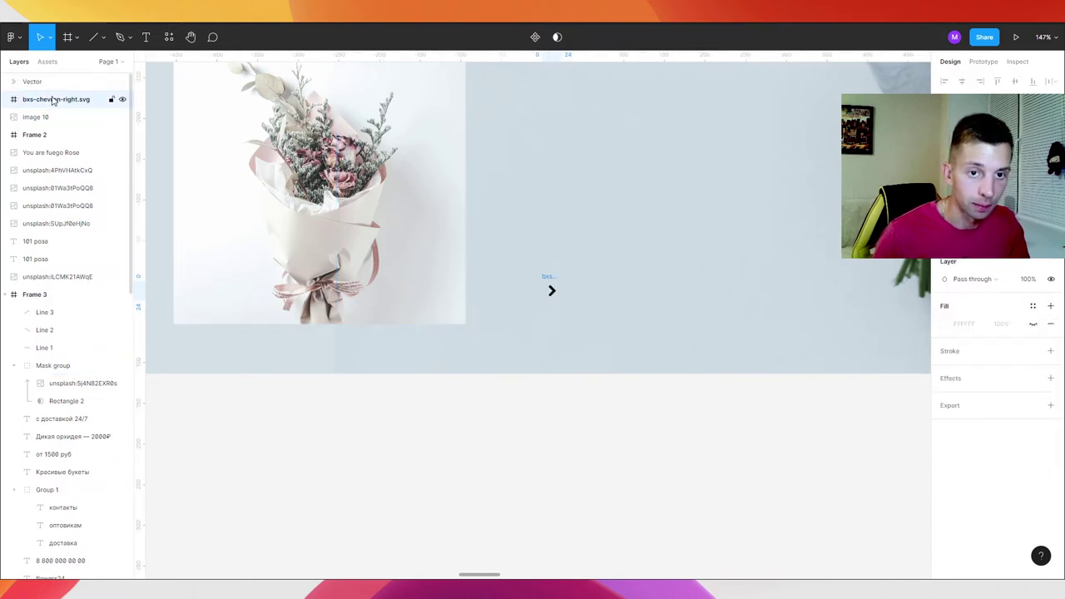
{"action": "key", "text": "Delete"}
Enlarge the chevron to about 28×45, delete the old three-line arrow, and place it by the photo
{"action": "left_click", "coordinate": [552, 291]}
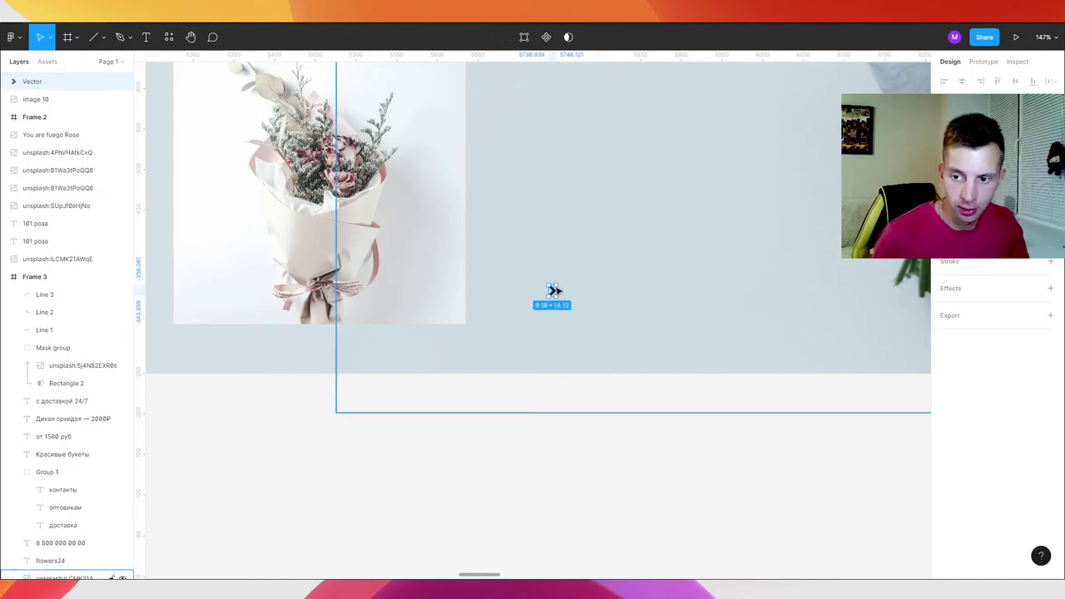
{"action": "left_click_drag", "start_coordinate": [557, 285], "coordinate": [573, 265]}
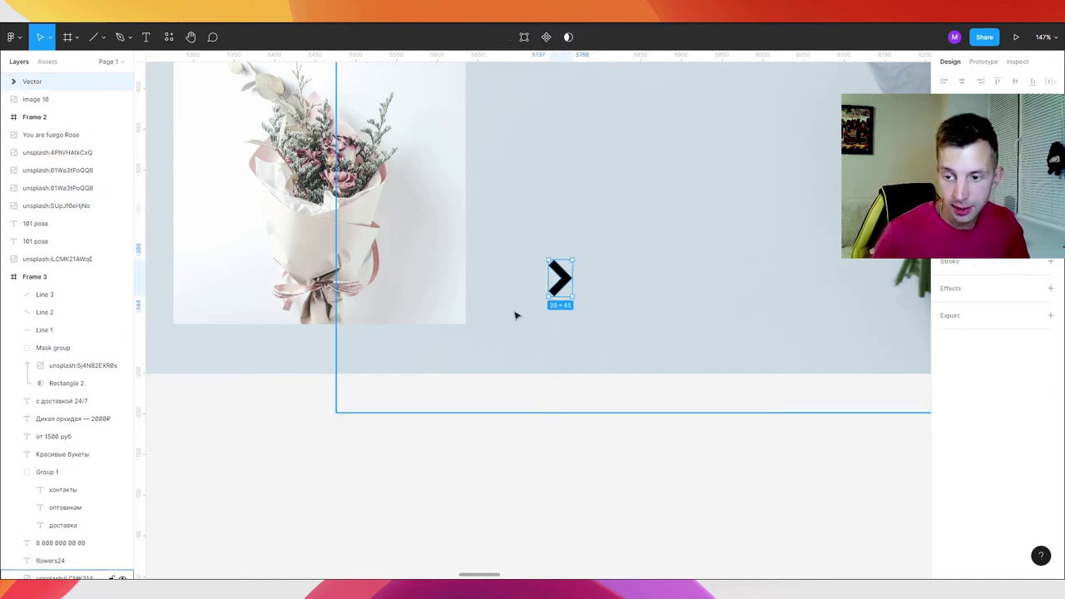
{"action": "scroll", "coordinate": [507, 325], "scroll_direction": "down", "scroll_amount": 5, "text": "ctrl"}
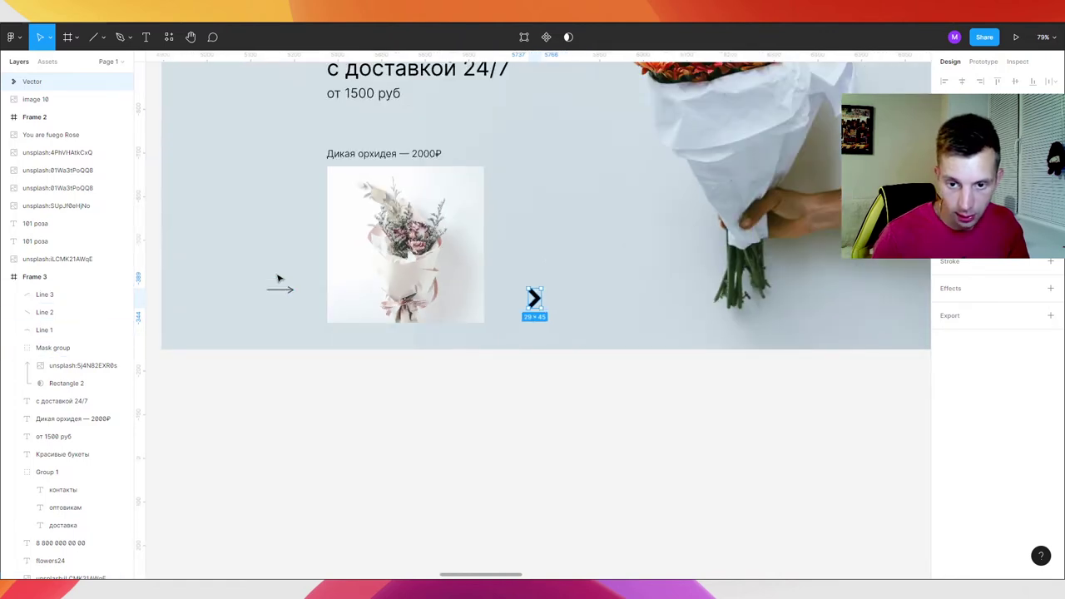
{"action": "left_click_drag", "start_coordinate": [277, 275], "coordinate": [307, 321]}
{"action": "key", "text": "Delete"}
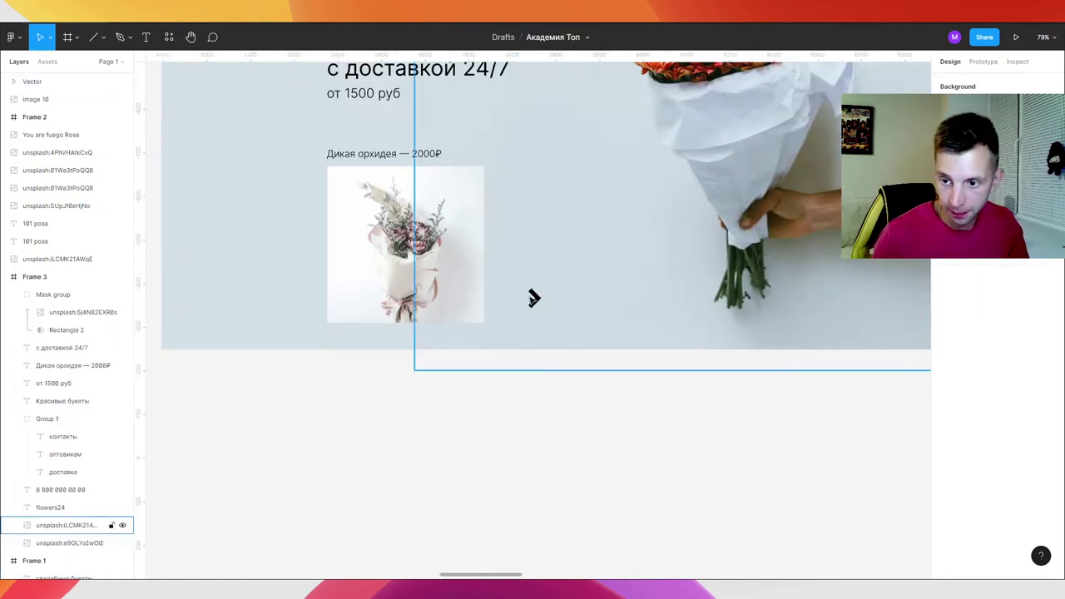
{"action": "left_click_drag", "start_coordinate": [535, 298], "coordinate": [506, 290]}
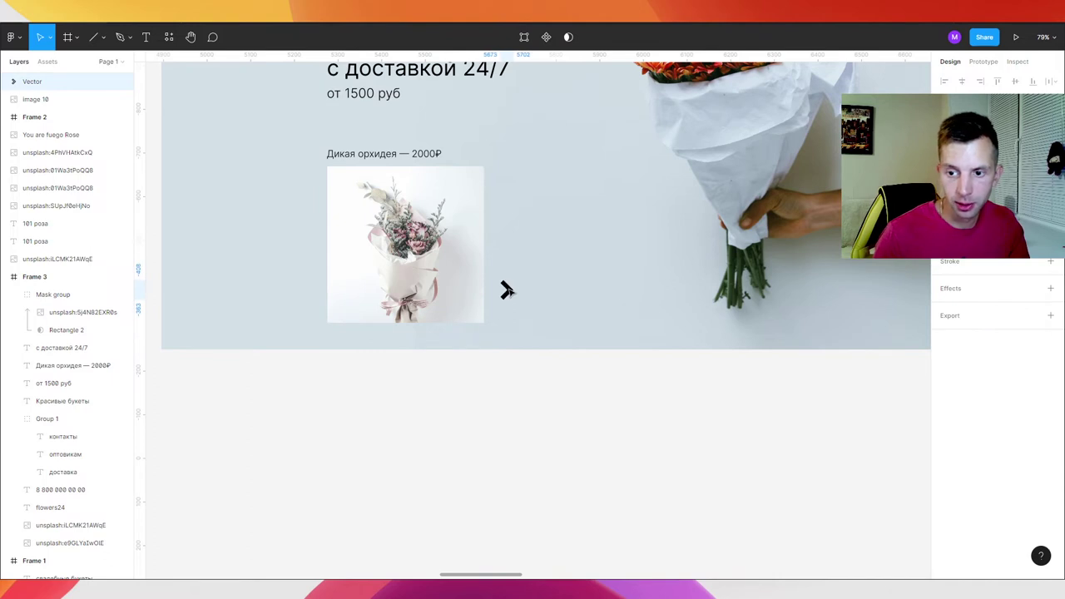
{"action": "left_click", "coordinate": [949, 218]}
Fill the chevron with the banner's sampled blue-grey (HSL 203/20/73) and enlarge it to 39×61
{"action": "mouse_move", "coordinate": [816, 338]}
{"action": "left_mouse_down"}
{"action": "mouse_move", "coordinate": [798, 349]}
{"action": "mouse_move", "coordinate": [787, 314]}
{"action": "left_mouse_up"}
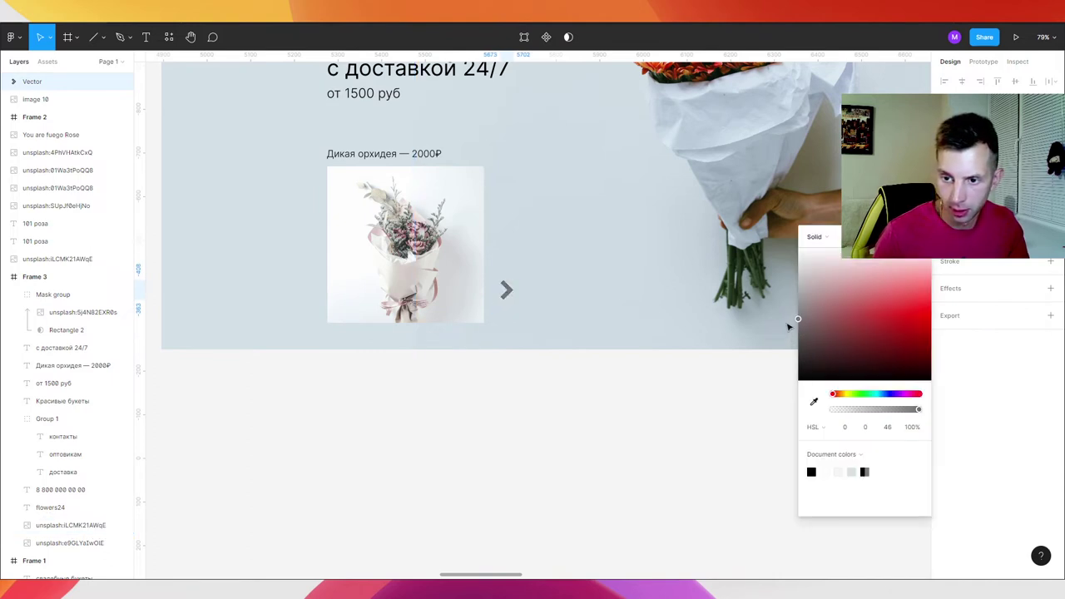
{"action": "left_click_drag", "start_coordinate": [786, 314], "coordinate": [785, 305]}
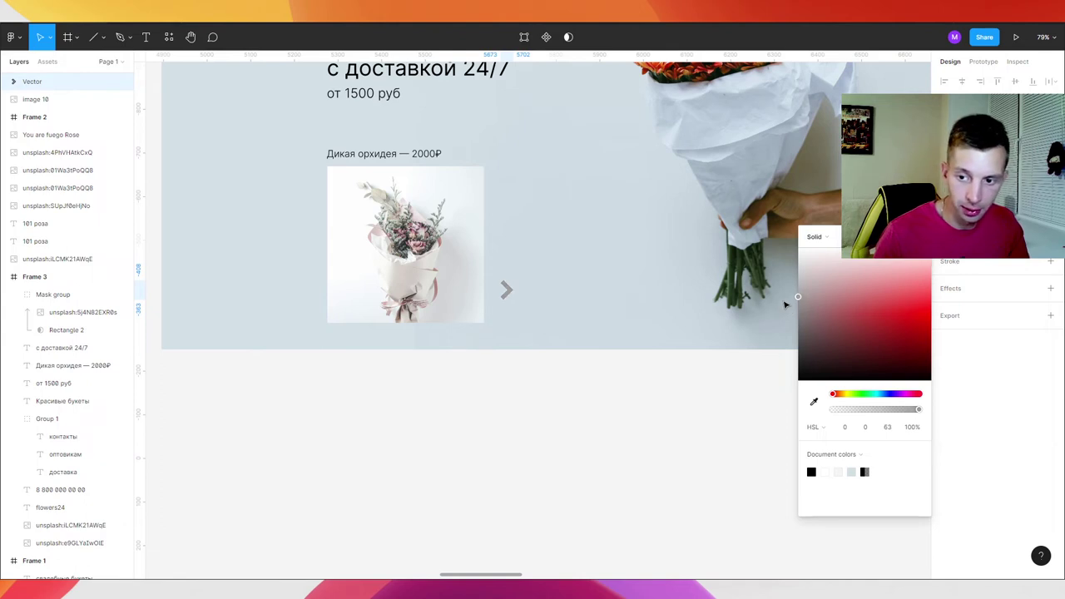
{"action": "left_click", "coordinate": [814, 402]}
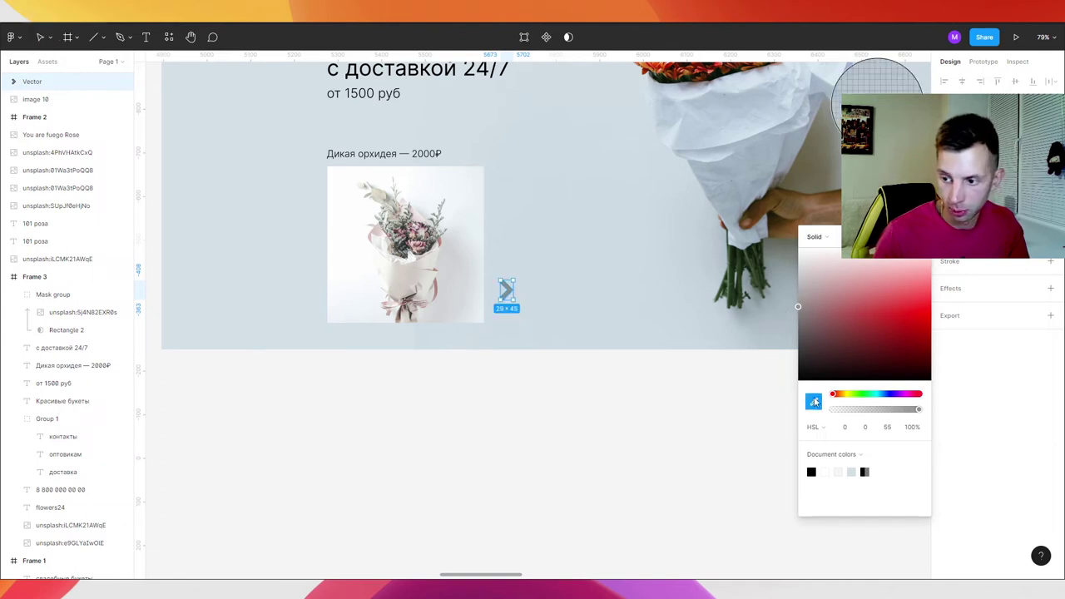
{"action": "left_click", "coordinate": [538, 240]}
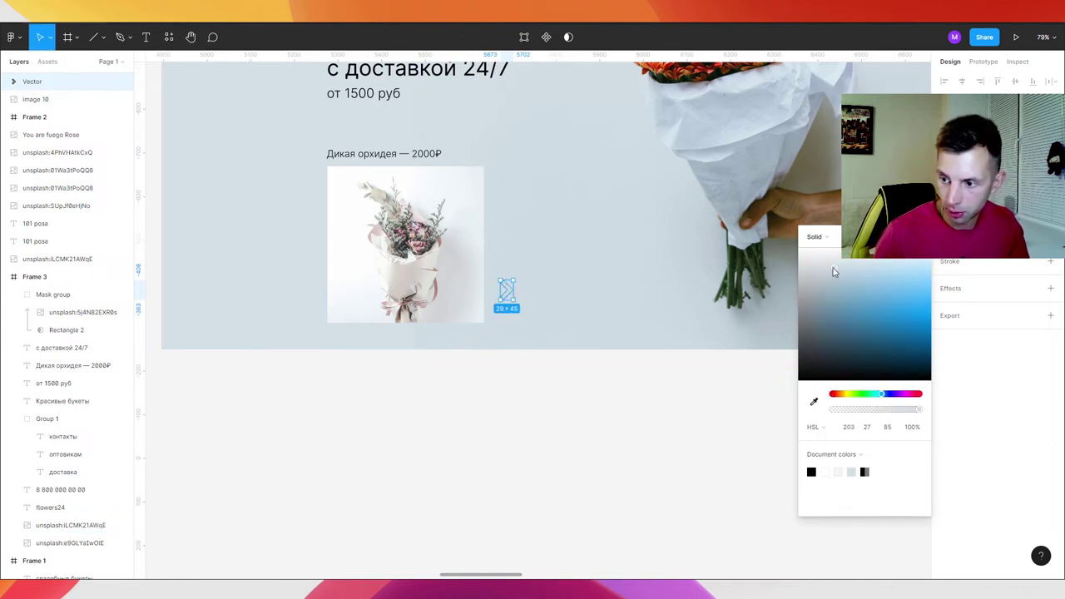
{"action": "left_click", "coordinate": [830, 279]}
{"action": "left_click_drag", "start_coordinate": [843, 283], "coordinate": [827, 286]}
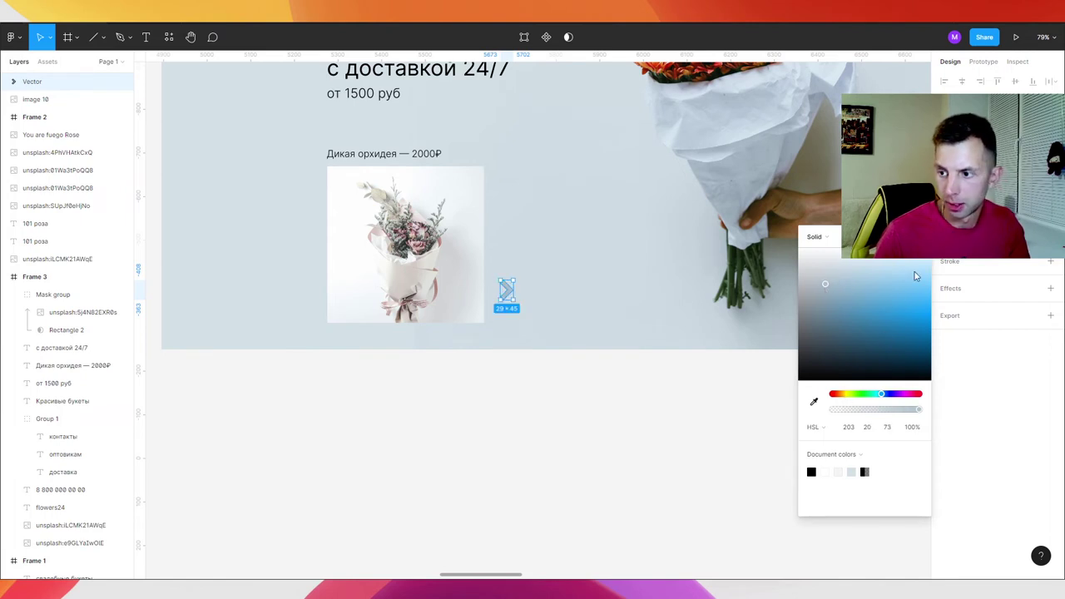
{"action": "key", "text": "Escape"}
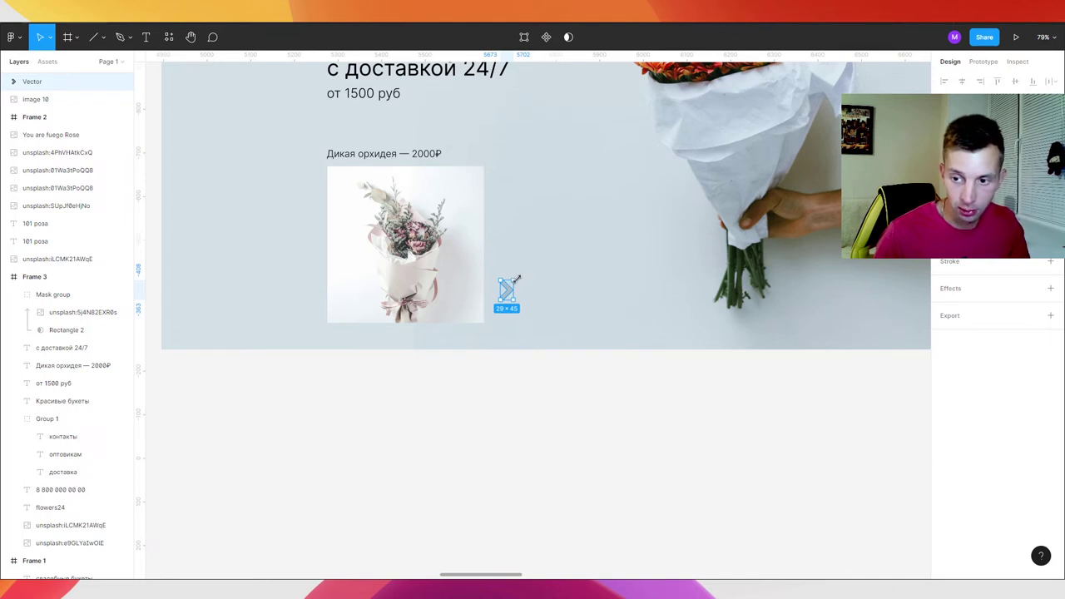
{"action": "left_click_drag", "start_coordinate": [517, 279], "coordinate": [509, 301]}
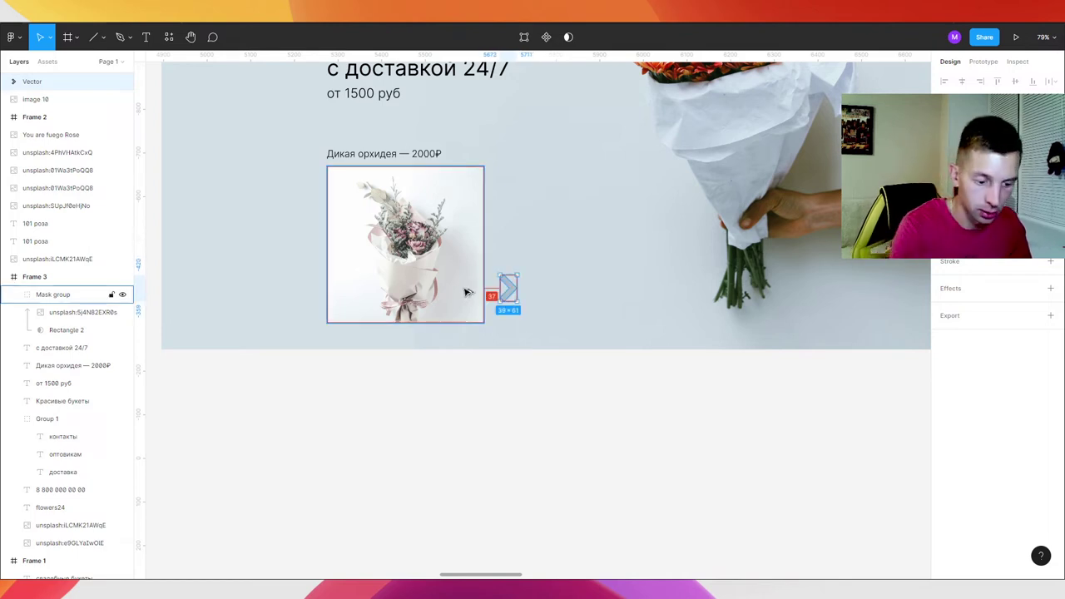
Nudge the right chevron closer to the orchid photo and check its gap
{"action": "key", "text": "Right"}
{"action": "key", "text": "Right"}
{"action": "key", "text": "Right"}
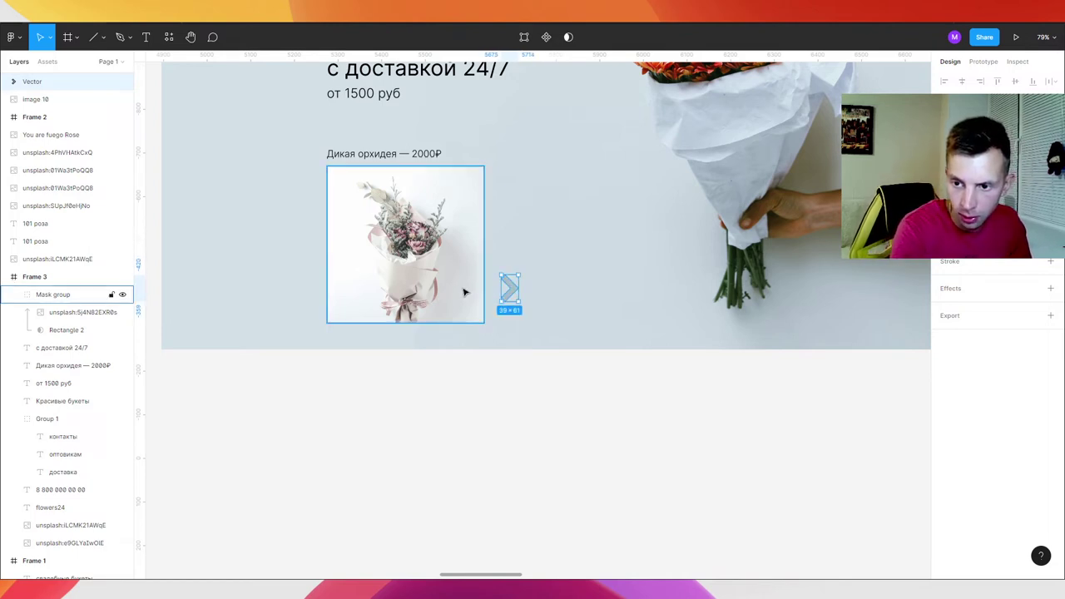
{"action": "key", "text": "shift+Left"}
{"action": "key", "text": "shift+Left"}
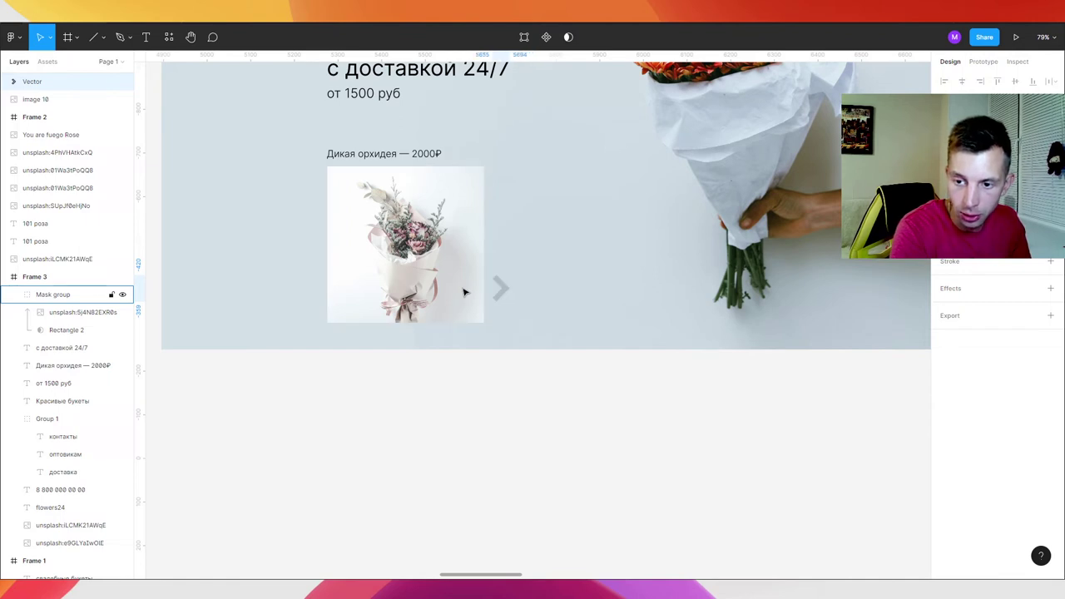
{"action": "key", "text": "alt"}
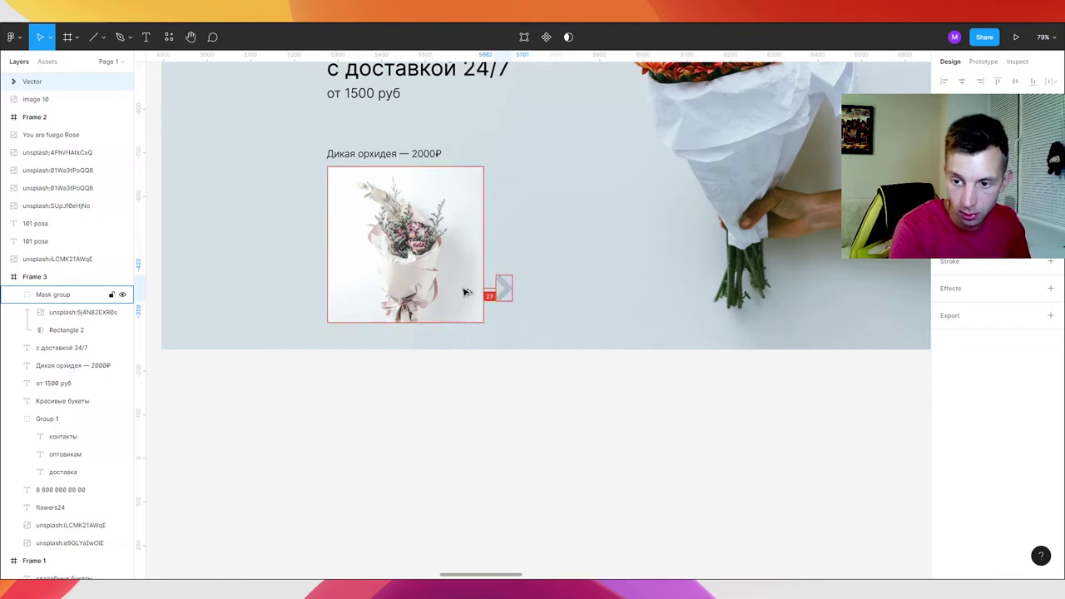
{"action": "key", "text": "alt"}
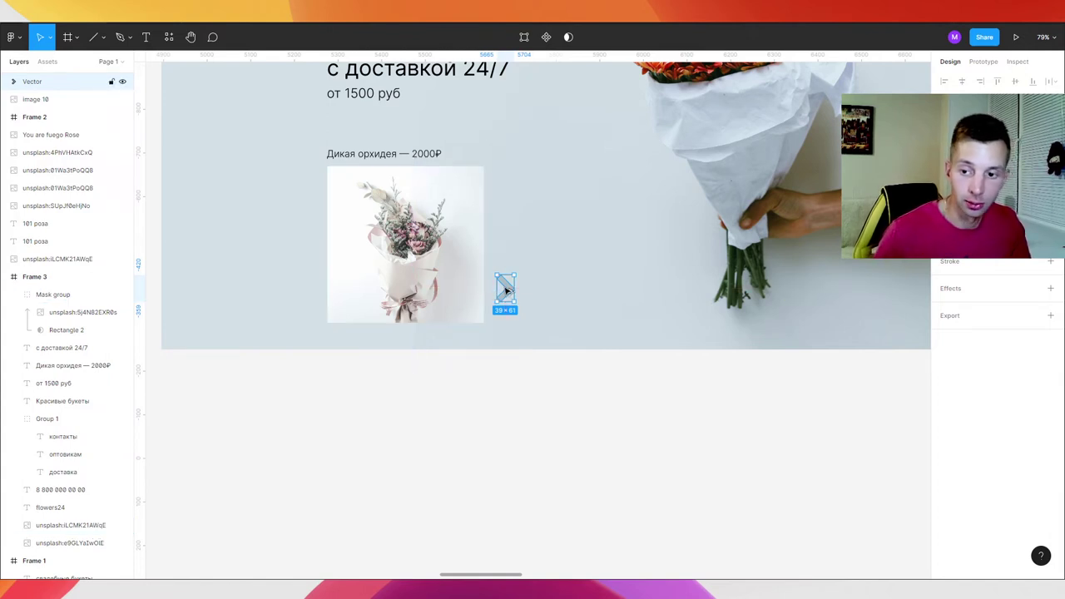
Add a left-pointing chevron copy at equal spacing, then raise both to the photo's mid-height
{"action": "left_click_drag", "start_coordinate": [506, 290], "coordinate": [310, 303]}
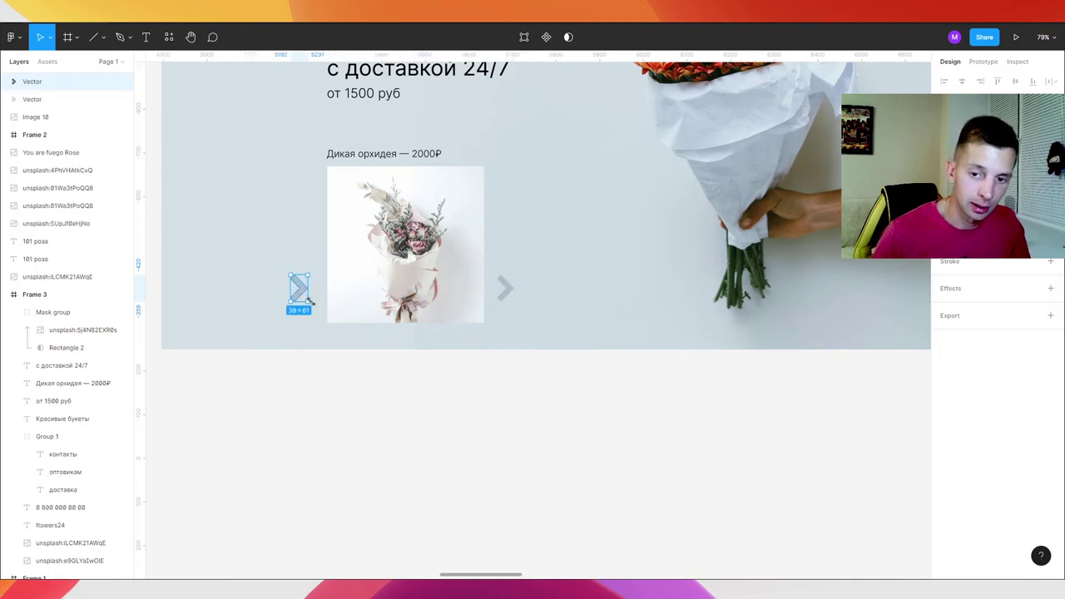
{"action": "left_click_drag", "start_coordinate": [313, 306], "coordinate": [275, 253]}
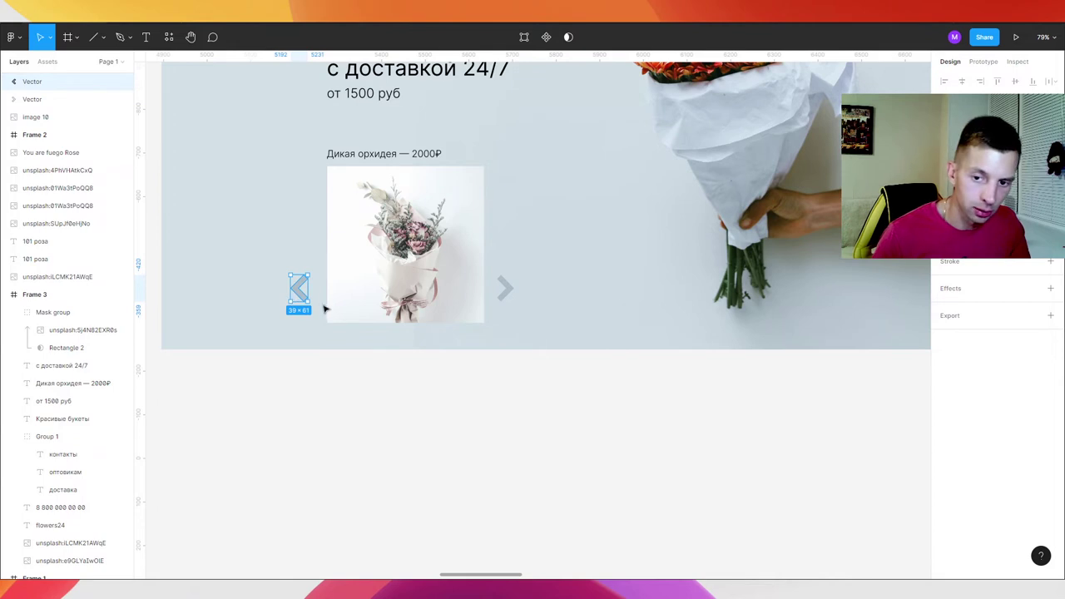
{"action": "key", "text": "alt"}
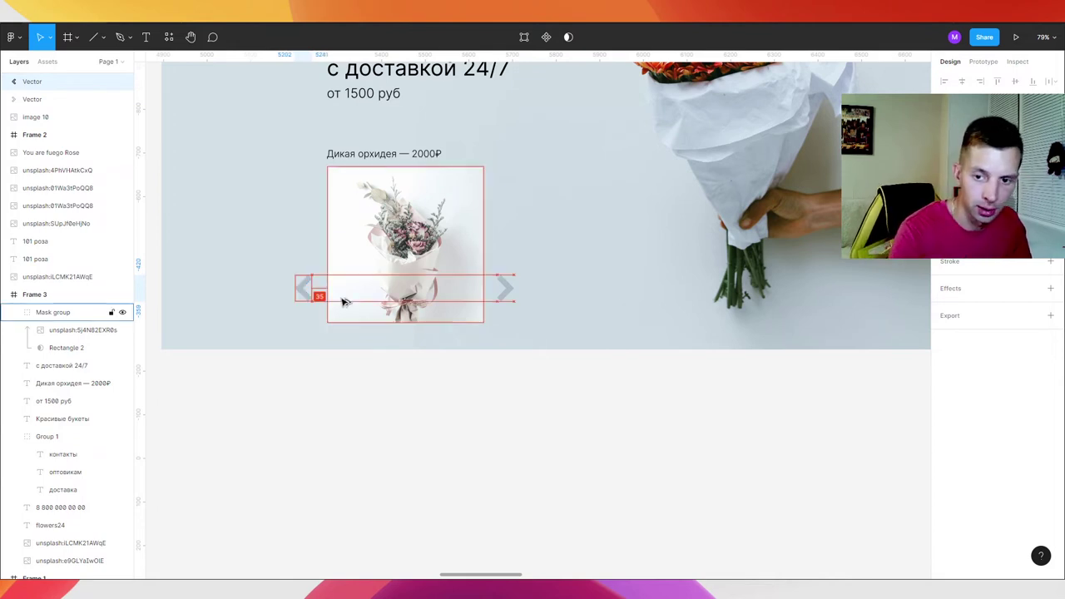
{"action": "key", "text": "Right"}
{"action": "key", "text": "Right"}
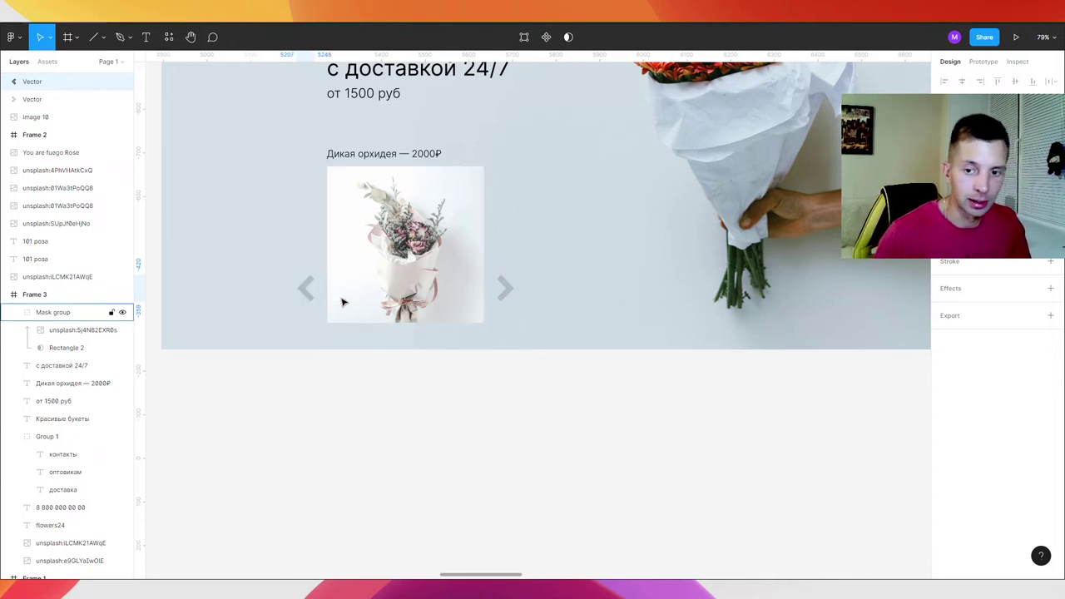
{"action": "left_click", "coordinate": [391, 275], "text": "ctrl+shift"}
{"action": "left_click", "coordinate": [505, 289]}
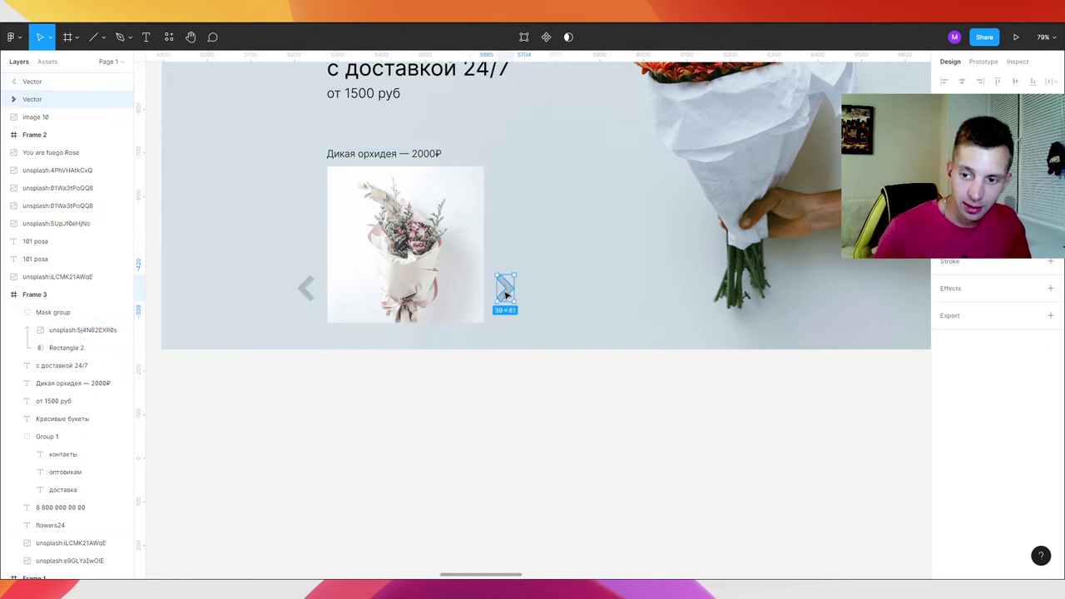
{"action": "left_click", "coordinate": [308, 289], "text": "shift"}
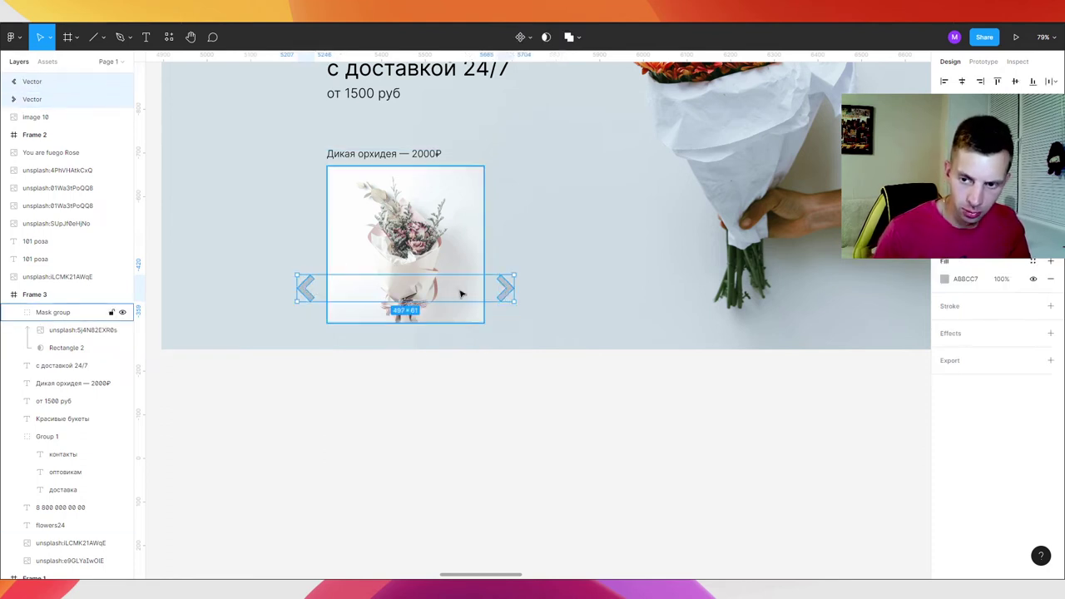
{"action": "left_click_drag", "start_coordinate": [462, 293], "coordinate": [463, 256]}
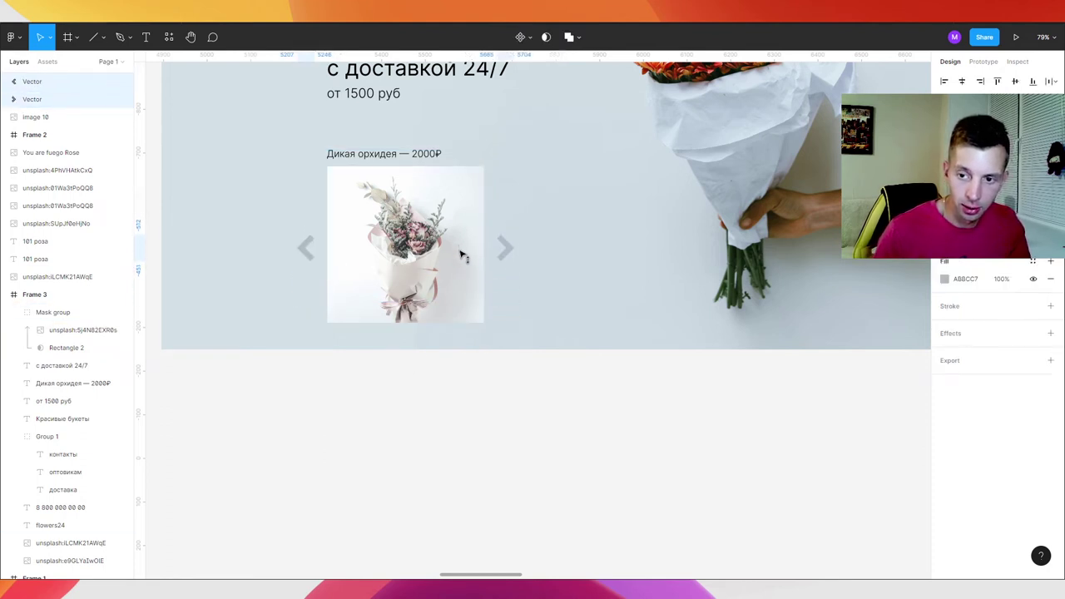
Nudge the three heading texts, including 'Красивые букеты', slightly up in the banner
{"action": "left_click", "coordinate": [510, 273]}
{"action": "scroll", "coordinate": [529, 298], "scroll_direction": "down", "scroll_amount": 2}
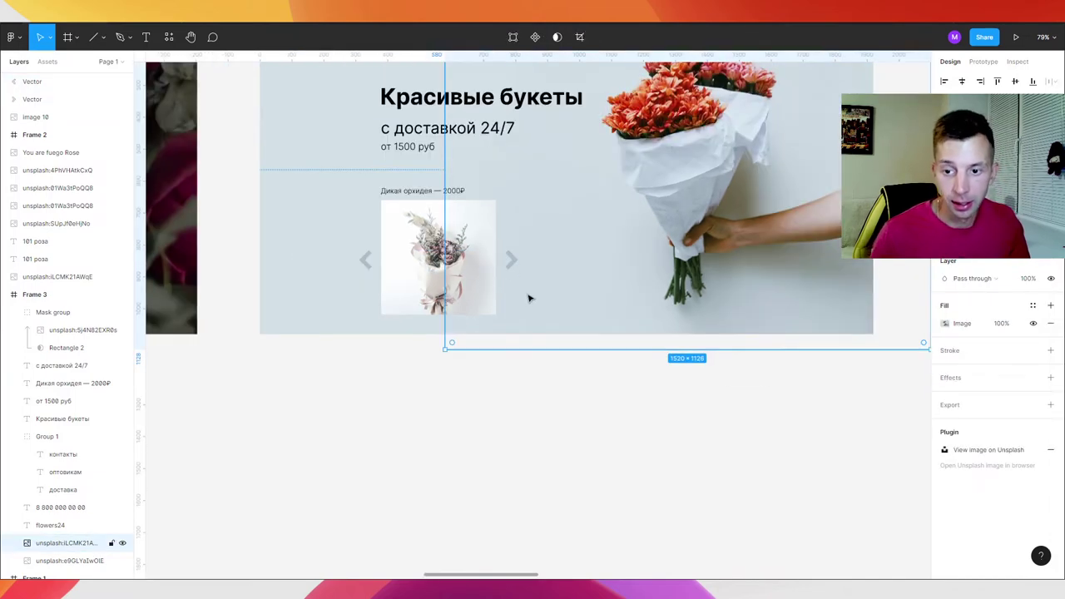
{"action": "scroll", "coordinate": [529, 300], "scroll_direction": "up", "scroll_amount": 2}
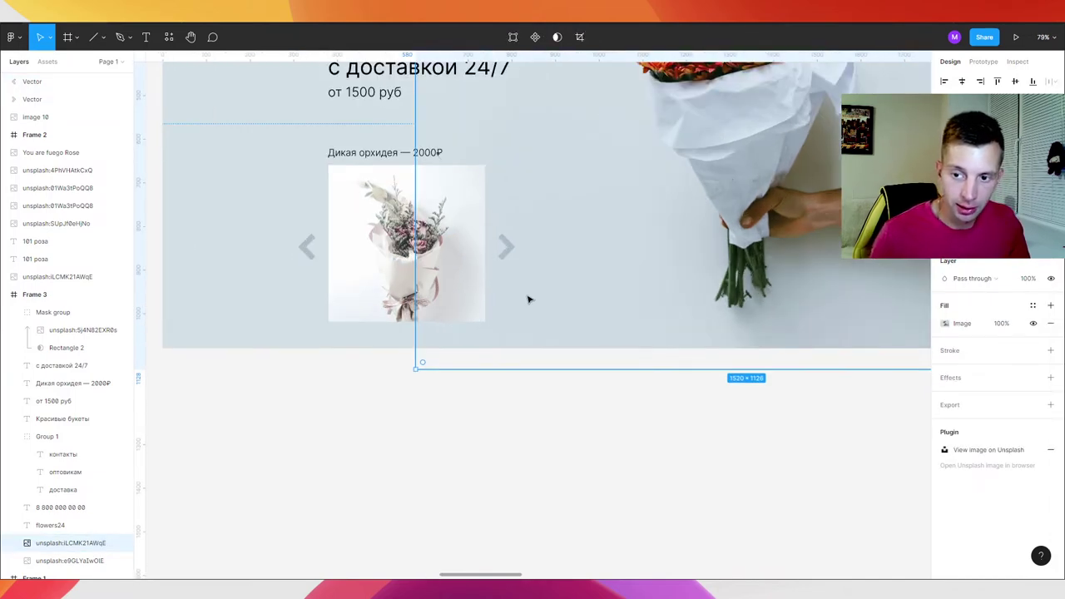
{"action": "scroll", "coordinate": [526, 304], "scroll_direction": "up", "scroll_amount": 3}
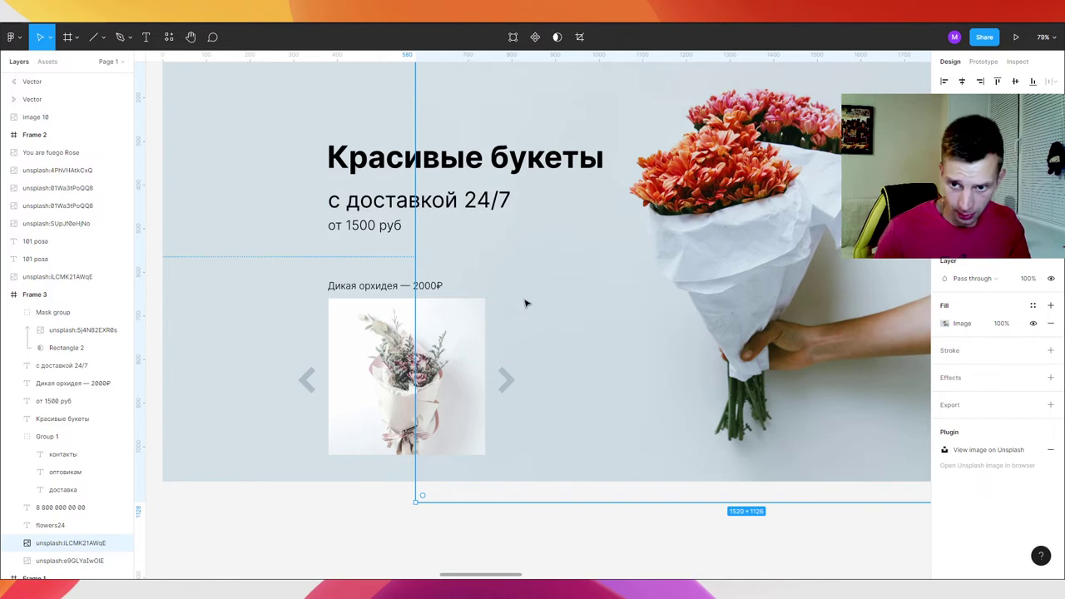
{"action": "scroll", "coordinate": [526, 304], "scroll_direction": "down", "scroll_amount": 2}
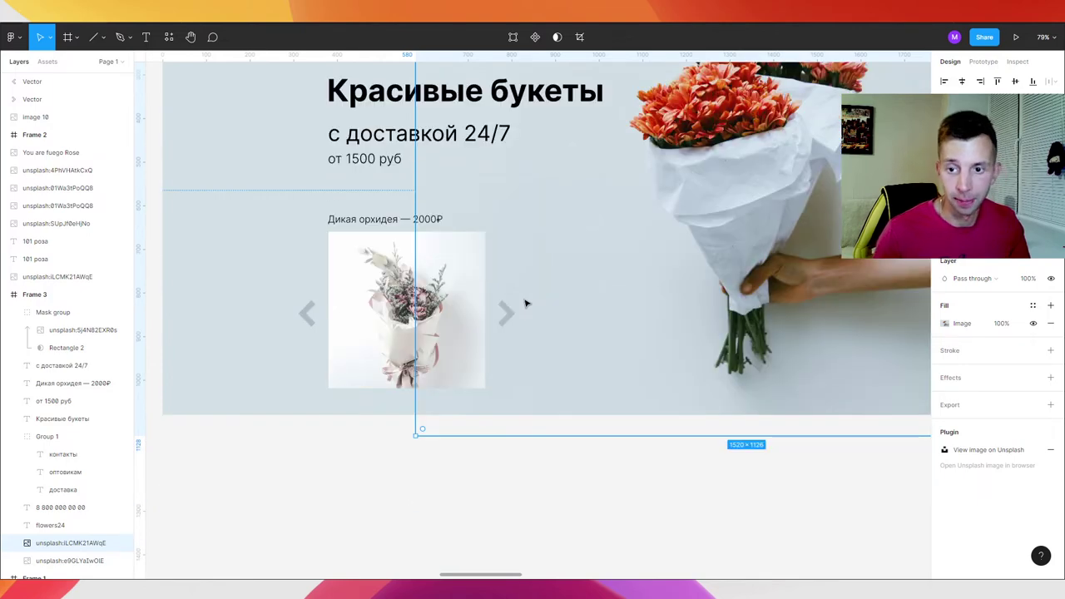
{"action": "scroll", "coordinate": [526, 304], "scroll_direction": "up", "scroll_amount": 2}
{"action": "scroll", "coordinate": [526, 304], "scroll_direction": "down", "scroll_amount": 3, "text": "ctrl"}
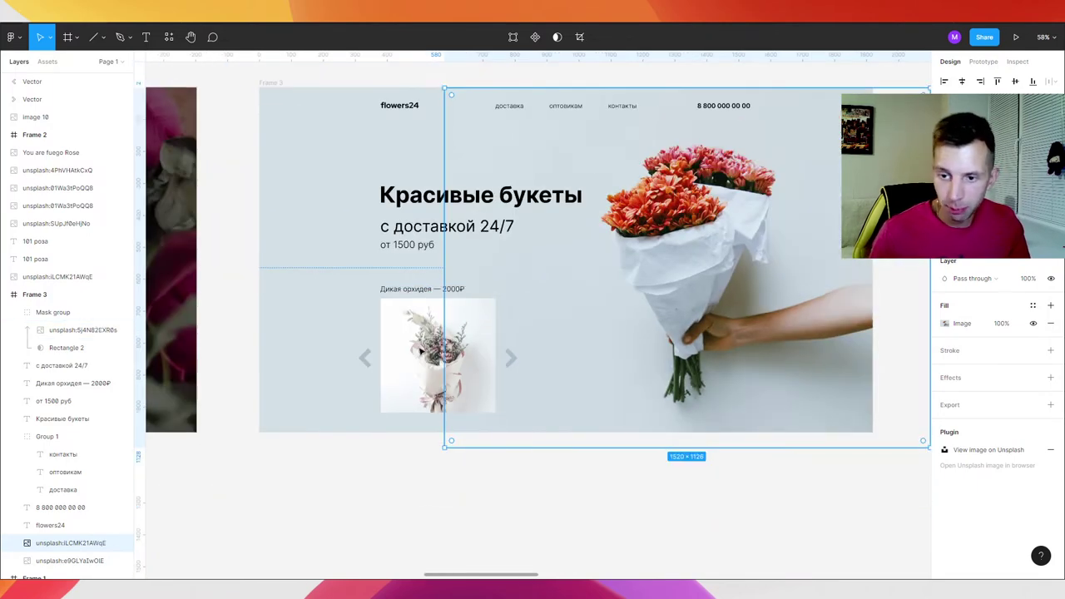
{"action": "left_click", "coordinate": [339, 450]}
{"action": "scroll", "coordinate": [339, 449], "scroll_direction": "down", "scroll_amount": 3, "text": "ctrl"}
{"action": "mouse_move", "coordinate": [594, 469]}
{"action": "left_mouse_down"}
{"action": "mouse_move", "coordinate": [491, 424]}
{"action": "mouse_move", "coordinate": [573, 424]}
{"action": "left_mouse_up"}
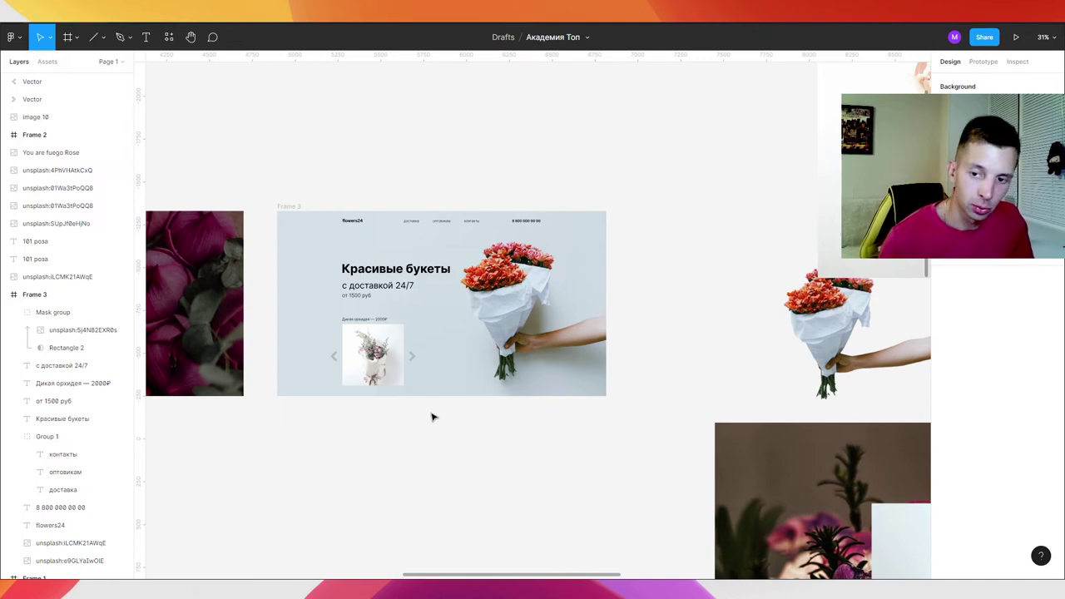
{"action": "scroll", "coordinate": [413, 419], "scroll_direction": "up", "scroll_amount": 2, "text": "ctrl"}
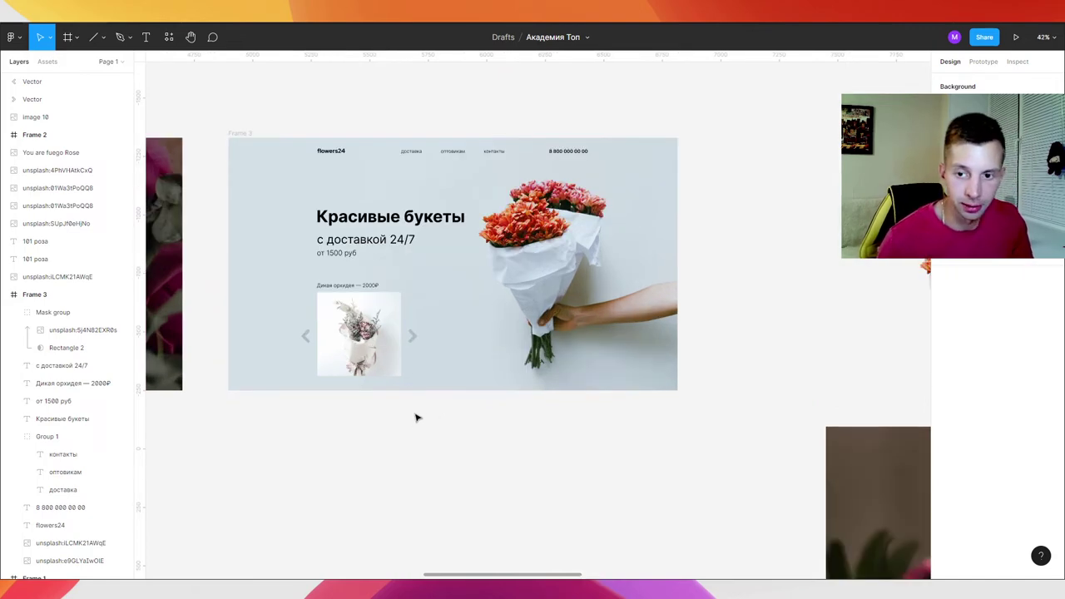
{"action": "left_click", "coordinate": [342, 253]}
{"action": "left_click", "coordinate": [359, 239], "text": "shift"}
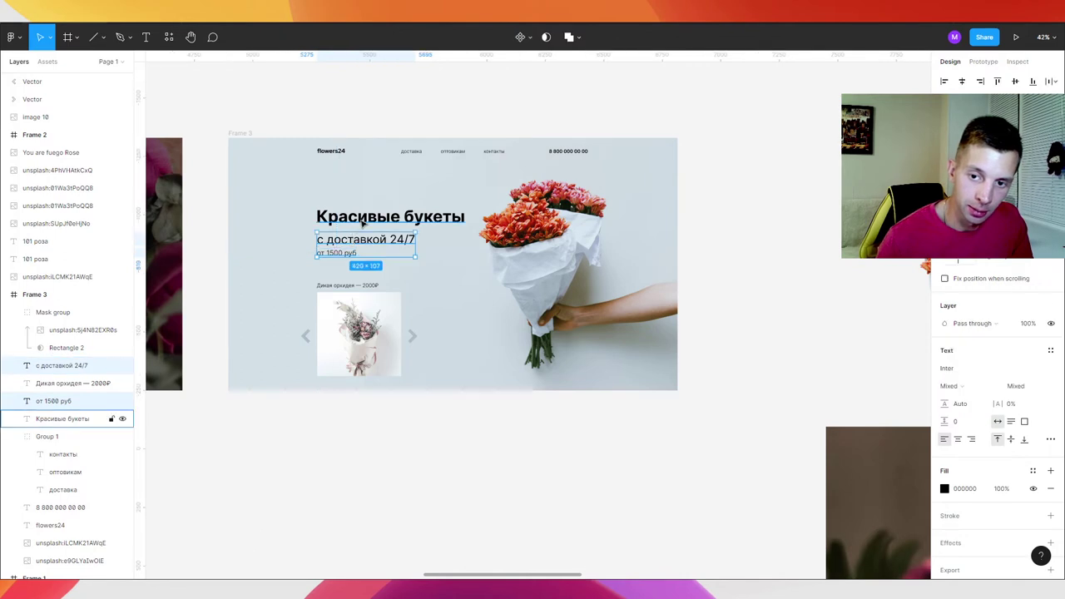
{"action": "left_click", "coordinate": [363, 221], "text": "shift"}
{"action": "key", "text": "shift+a"}
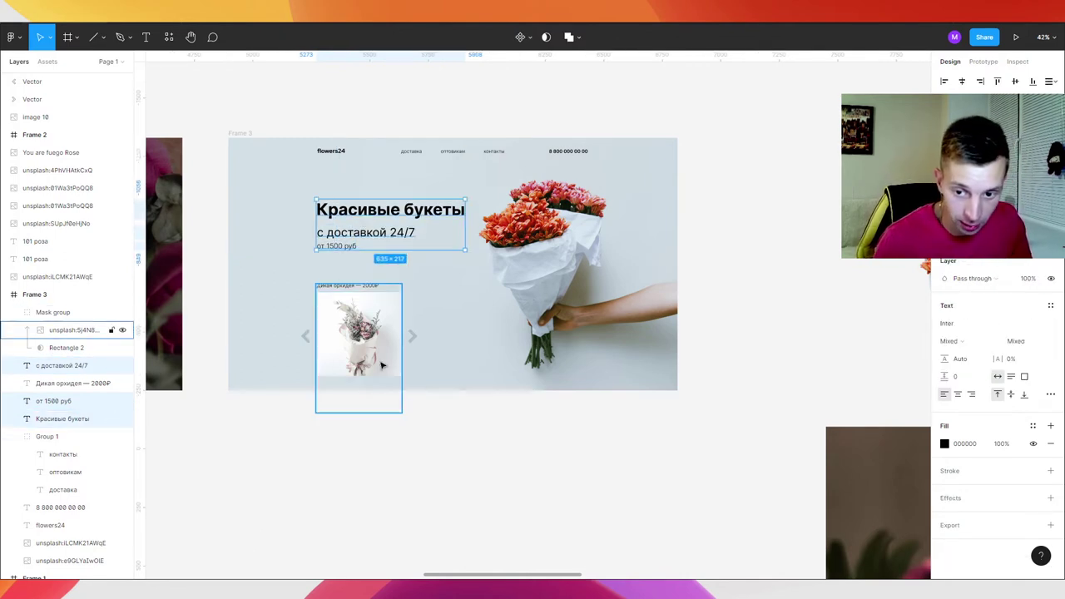
Nudge the orchid caption, product image and both chevrons up together
{"action": "scroll", "coordinate": [382, 364], "scroll_direction": "up", "scroll_amount": 3}
{"action": "left_click", "coordinate": [333, 258]}
{"action": "left_click", "coordinate": [366, 329], "text": "shift"}
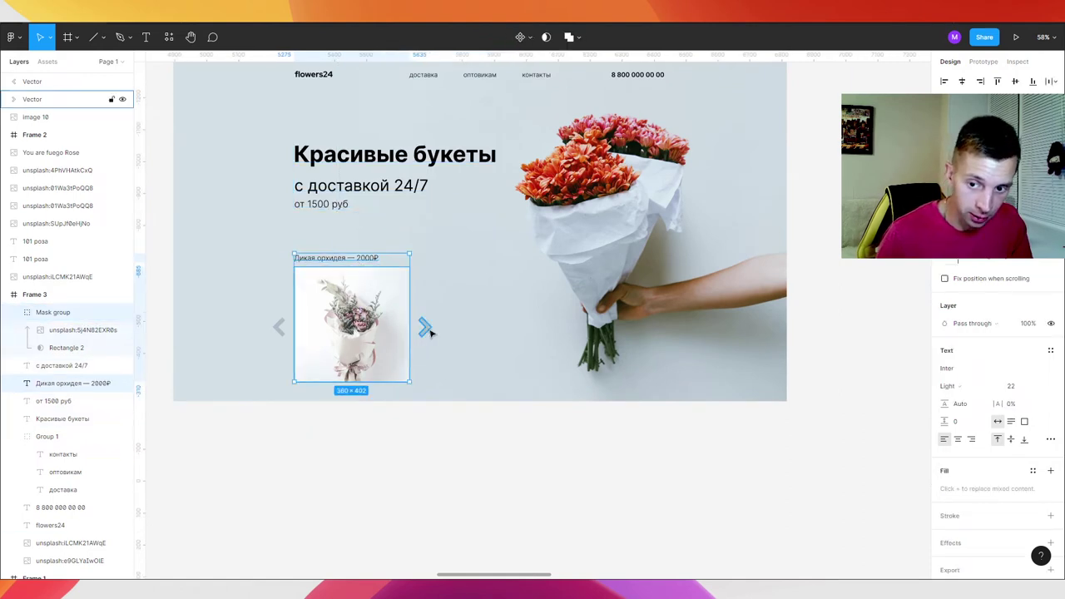
{"action": "left_click", "coordinate": [428, 330], "text": "shift"}
{"action": "left_click", "coordinate": [283, 328], "text": "shift"}
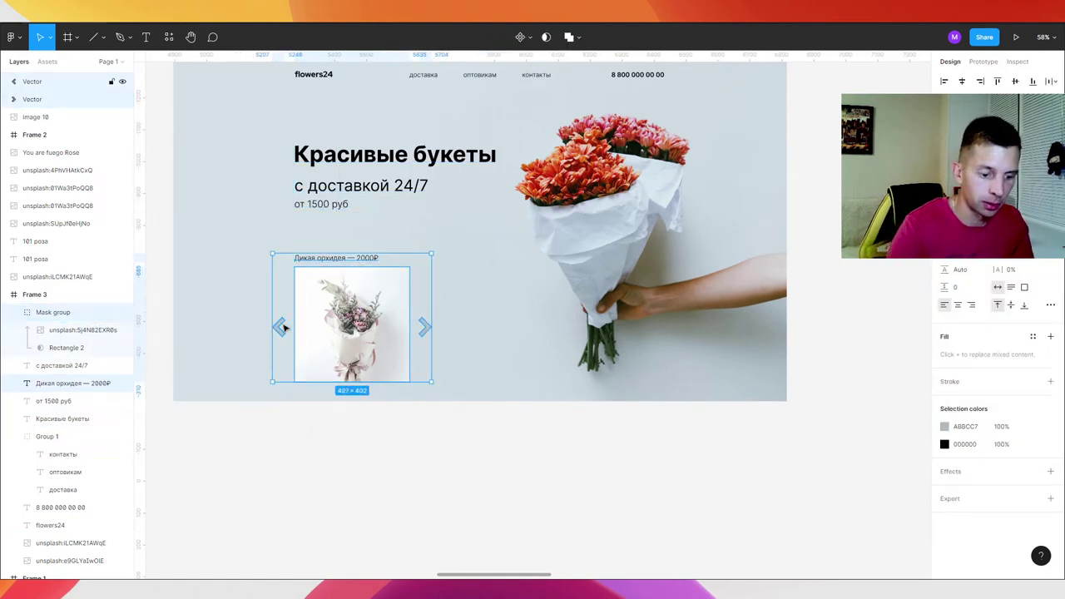
{"action": "key", "text": "shift+Up"}
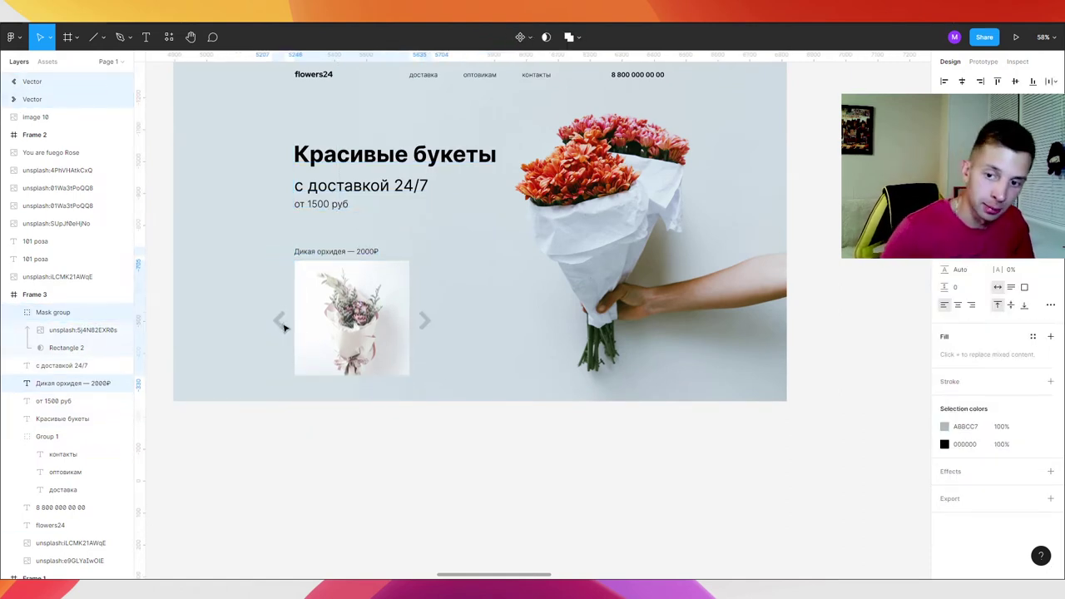
{"action": "left_click", "coordinate": [470, 293]}
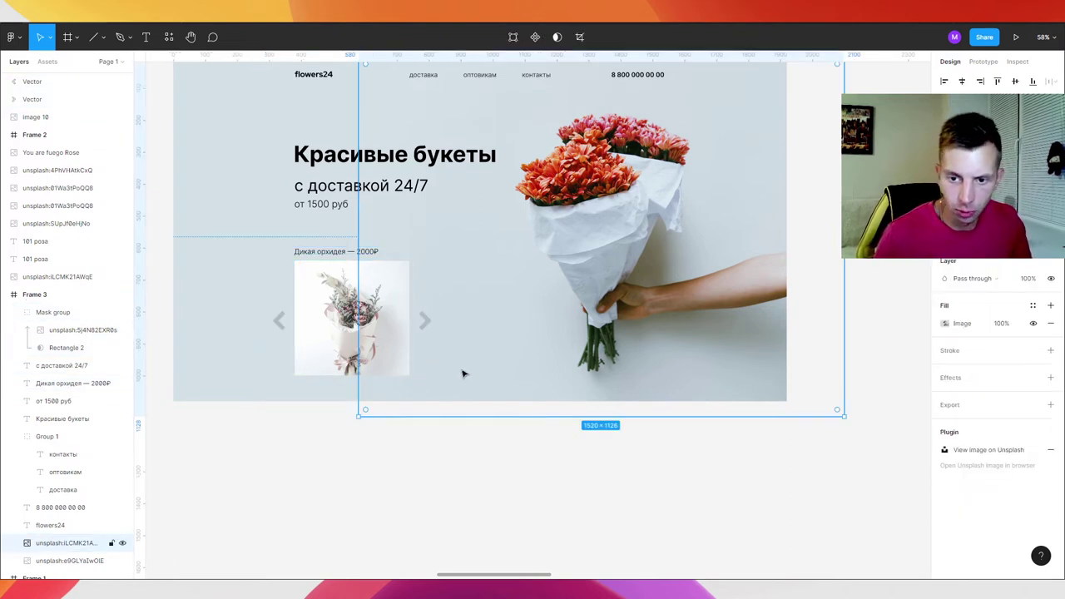
Draw a 240×54 rectangle across the product image's bottom and fill it bright yellow
{"action": "left_click", "coordinate": [103, 37]}
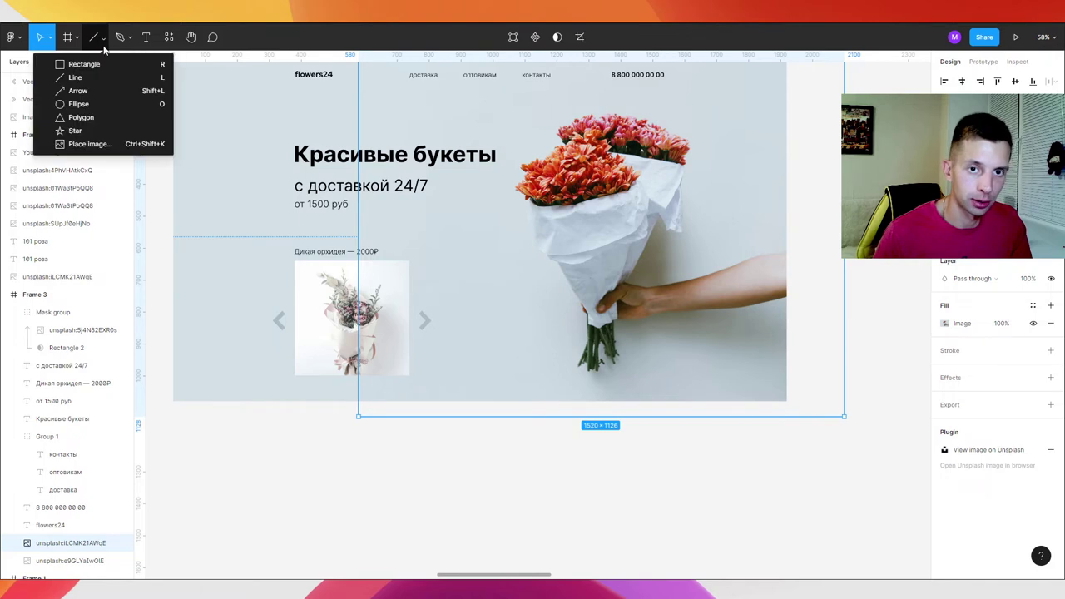
{"action": "left_click", "coordinate": [96, 64]}
{"action": "left_click_drag", "start_coordinate": [312, 354], "coordinate": [391, 371]}
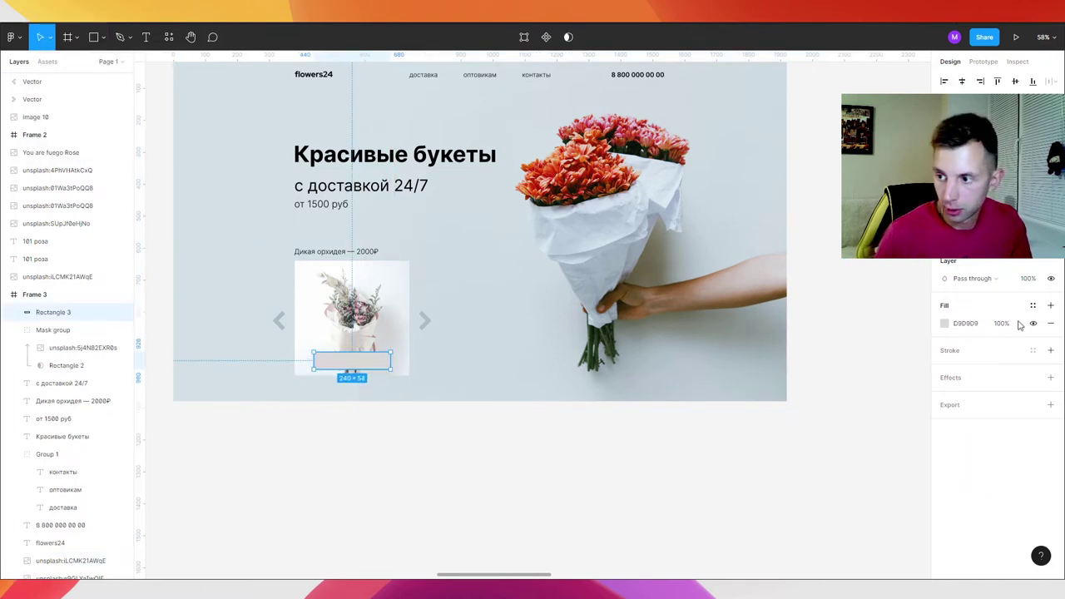
{"action": "left_click", "coordinate": [945, 323]}
{"action": "left_click_drag", "start_coordinate": [921, 349], "coordinate": [932, 375]}
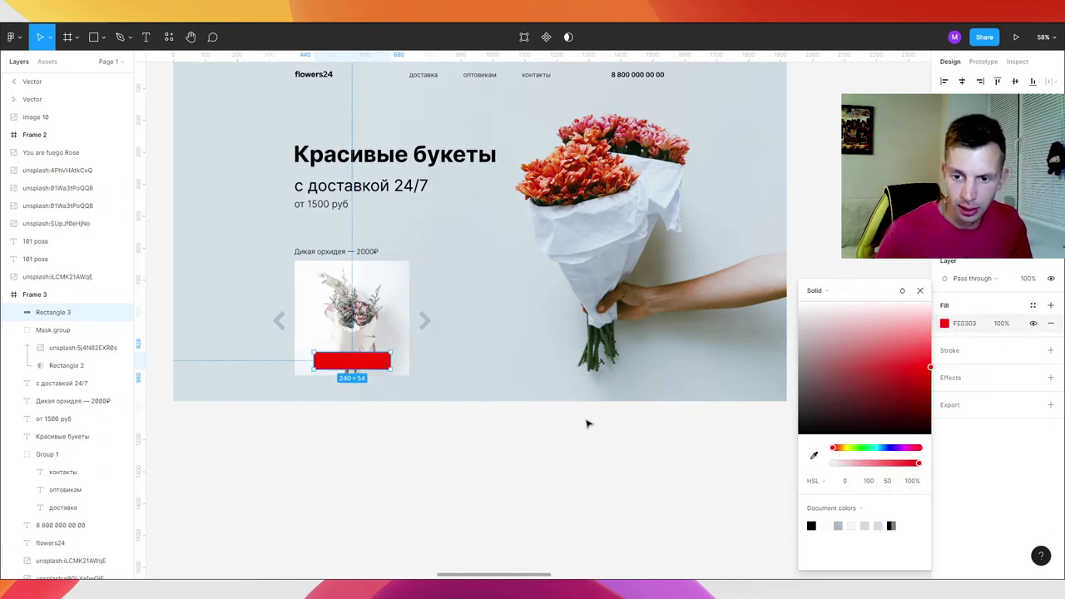
{"action": "left_click", "coordinate": [846, 448]}
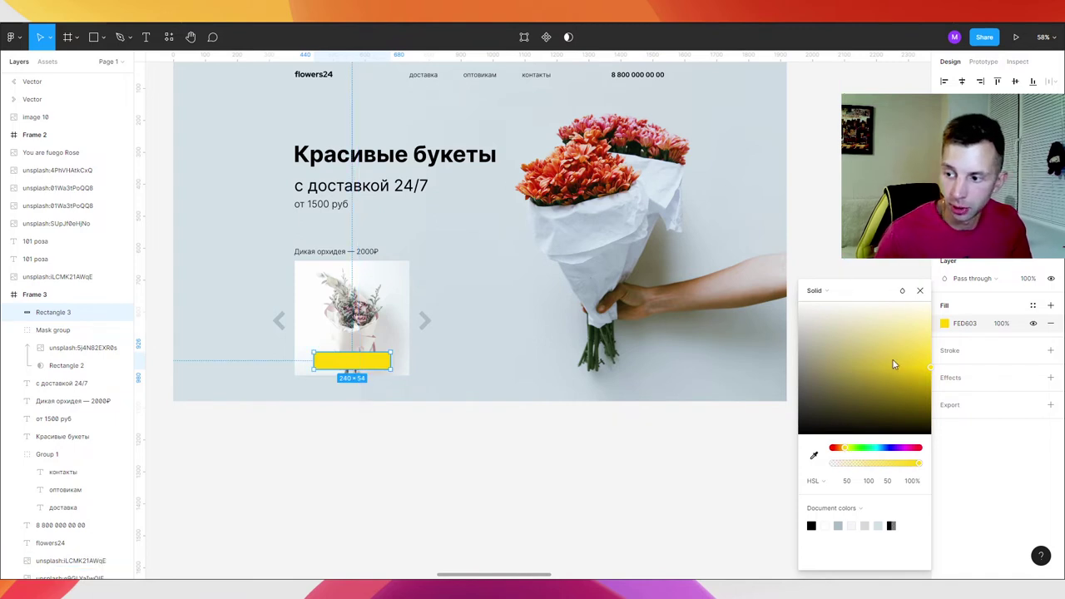
{"action": "left_click", "coordinate": [922, 358]}
{"action": "left_click_drag", "start_coordinate": [932, 358], "coordinate": [931, 377]}
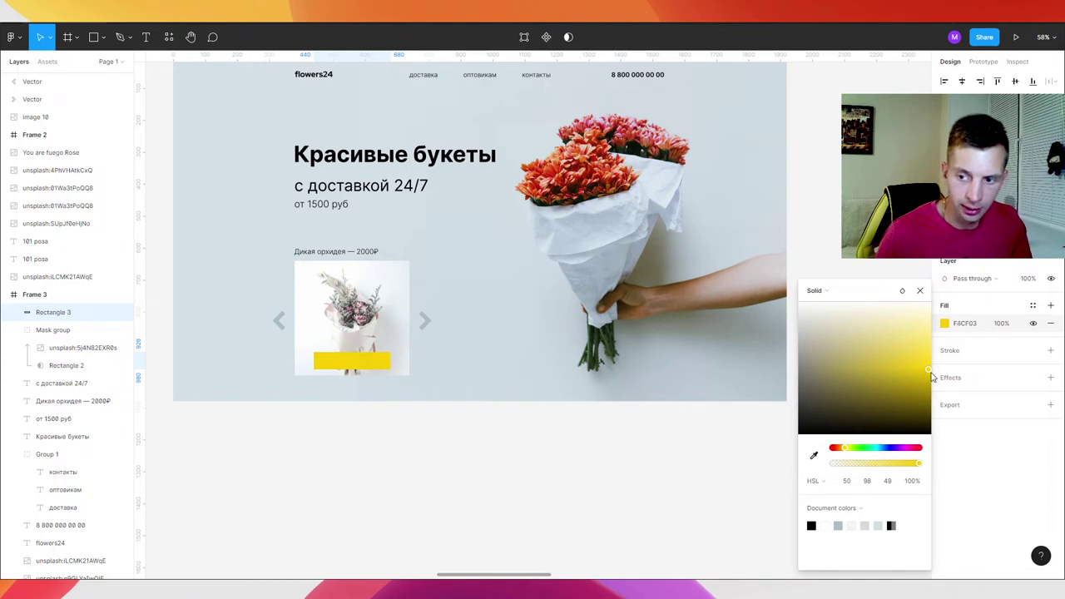
{"action": "left_click", "coordinate": [817, 482]}
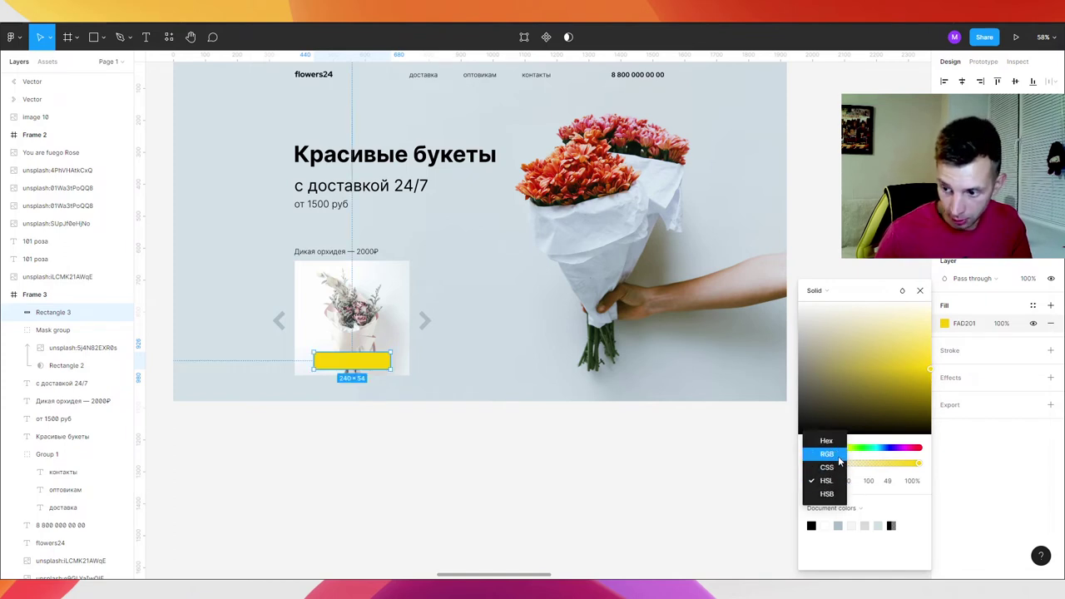
{"action": "left_click", "coordinate": [834, 455]}
{"action": "mouse_move", "coordinate": [931, 311]}
{"action": "left_mouse_down"}
{"action": "mouse_move", "coordinate": [941, 301]}
{"action": "mouse_move", "coordinate": [938, 323]}
{"action": "mouse_move", "coordinate": [929, 313]}
{"action": "left_mouse_up"}
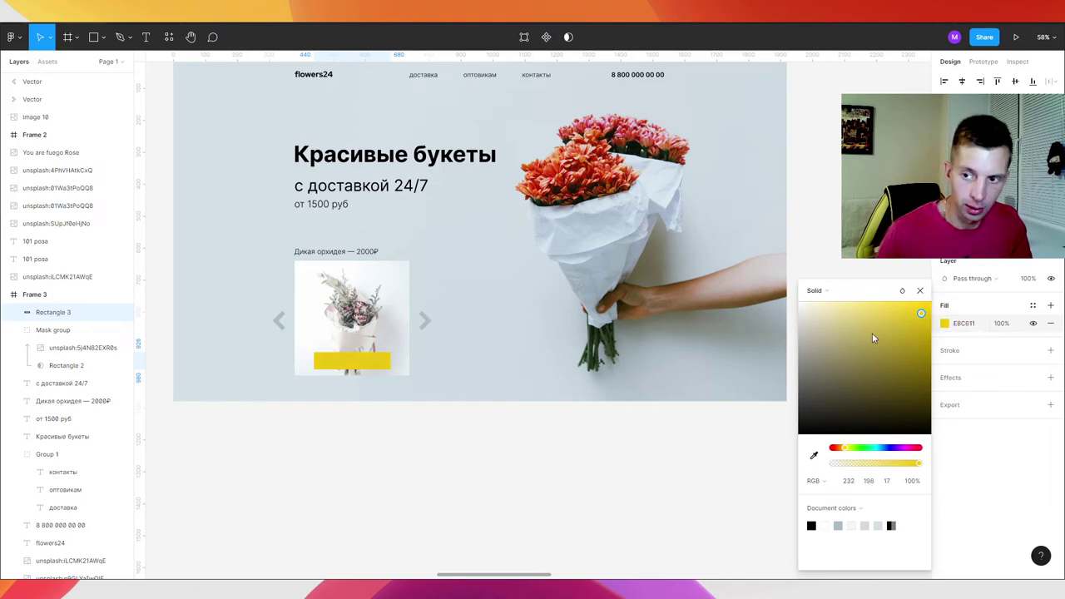
Slide the yellow rectangle to sit centred over the orchid photo's lower edge
{"action": "scroll", "coordinate": [392, 363], "scroll_direction": "up", "scroll_amount": 3, "text": "ctrl"}
{"action": "scroll", "coordinate": [392, 363], "scroll_direction": "up", "scroll_amount": 2, "text": "ctrl"}
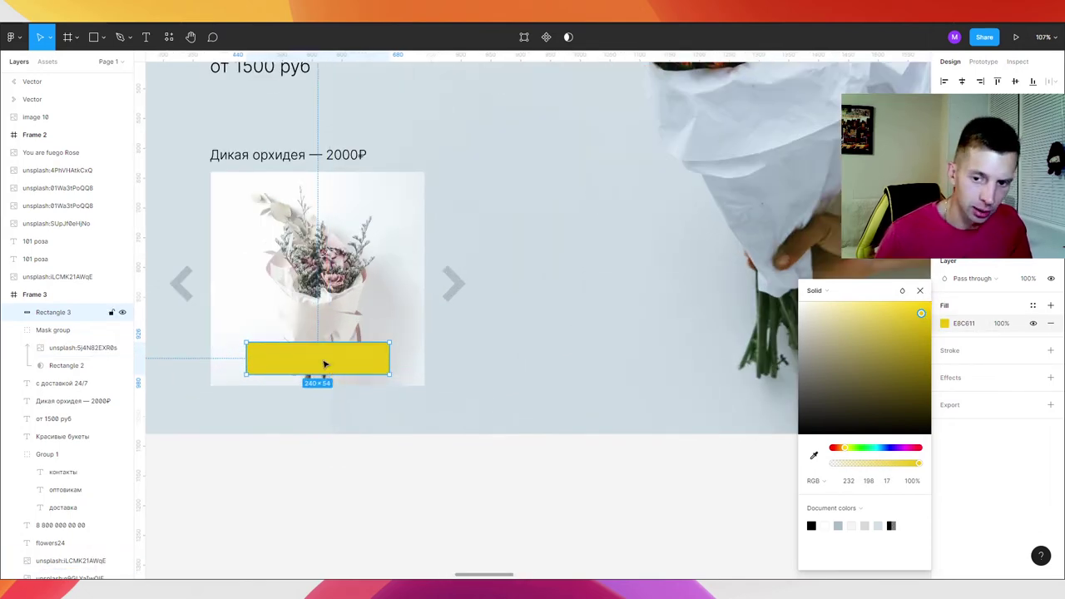
{"action": "left_click_drag", "start_coordinate": [325, 364], "coordinate": [326, 391]}
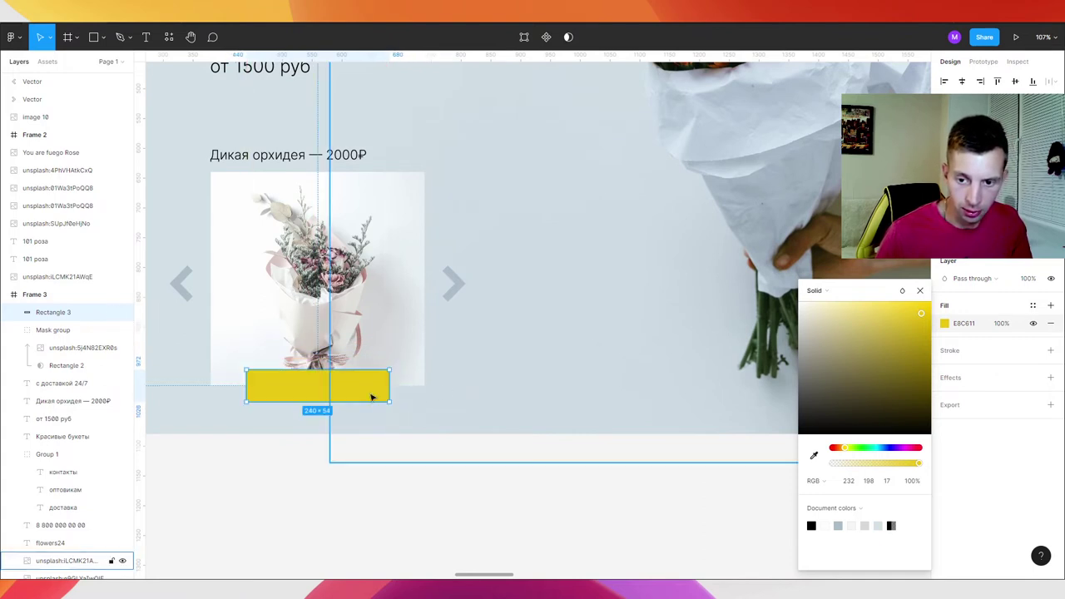
{"action": "scroll", "coordinate": [385, 404], "scroll_direction": "down", "scroll_amount": 2}
{"action": "scroll", "coordinate": [385, 408], "scroll_direction": "down", "scroll_amount": 5}
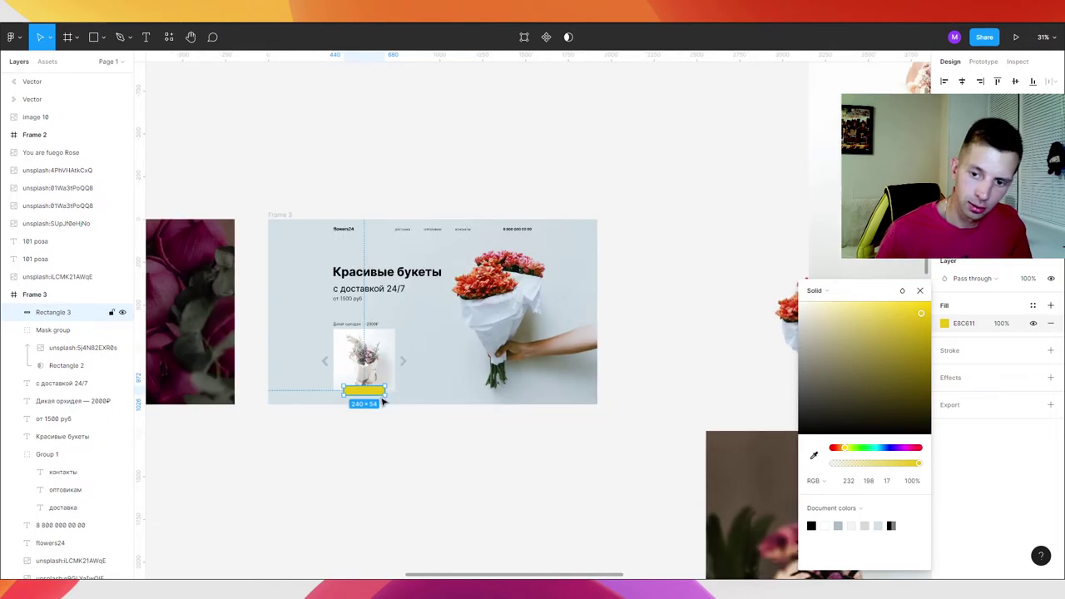
{"action": "scroll", "coordinate": [388, 414], "scroll_direction": "up", "scroll_amount": 3}
{"action": "scroll", "coordinate": [385, 413], "scroll_direction": "up", "scroll_amount": 3}
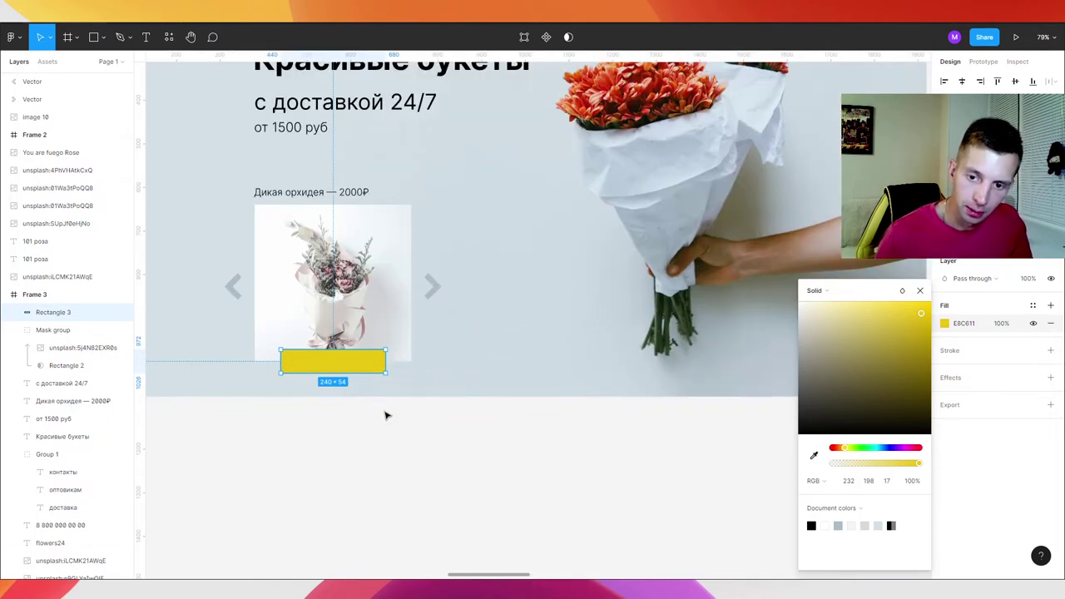
{"action": "mouse_move", "coordinate": [336, 362]}
{"action": "left_mouse_down"}
{"action": "mouse_move", "coordinate": [431, 189]}
{"action": "mouse_move", "coordinate": [328, 390]}
{"action": "mouse_move", "coordinate": [330, 352]}
{"action": "mouse_move", "coordinate": [347, 361]}
{"action": "mouse_move", "coordinate": [337, 341]}
{"action": "left_mouse_up"}
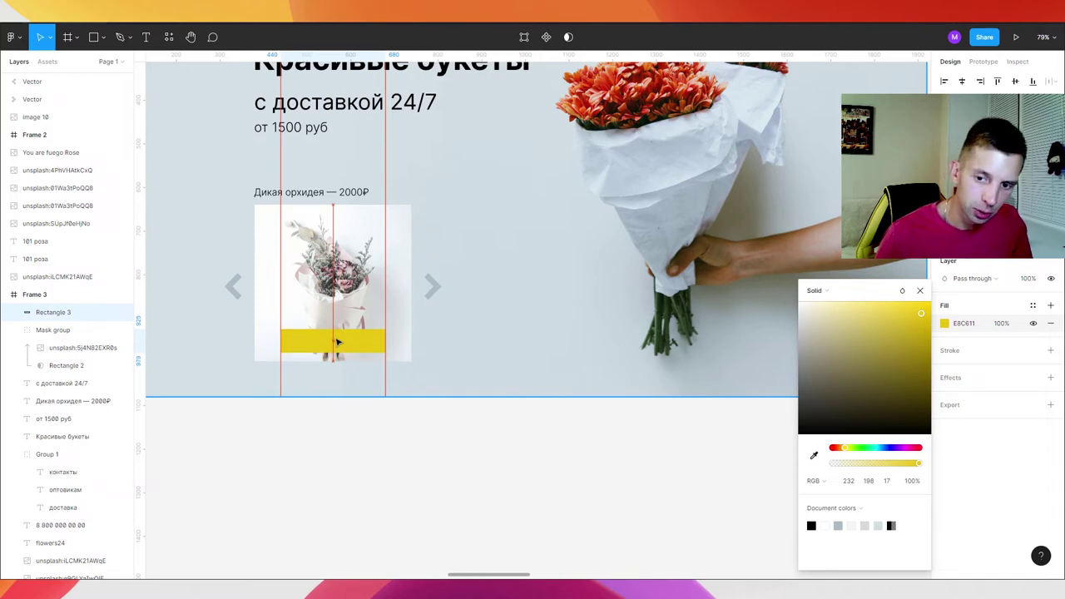
Alt-copy the price text onto the yellow rectangle, retype it as Купить and centre it
{"action": "left_click", "coordinate": [317, 194]}
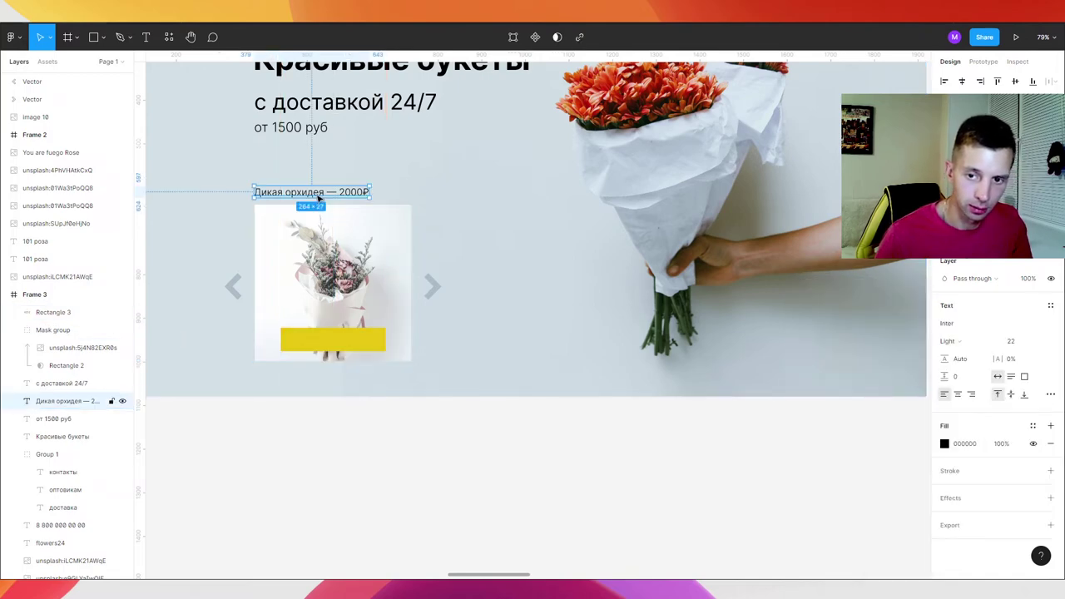
{"action": "left_click_drag", "start_coordinate": [318, 197], "coordinate": [258, 345]}
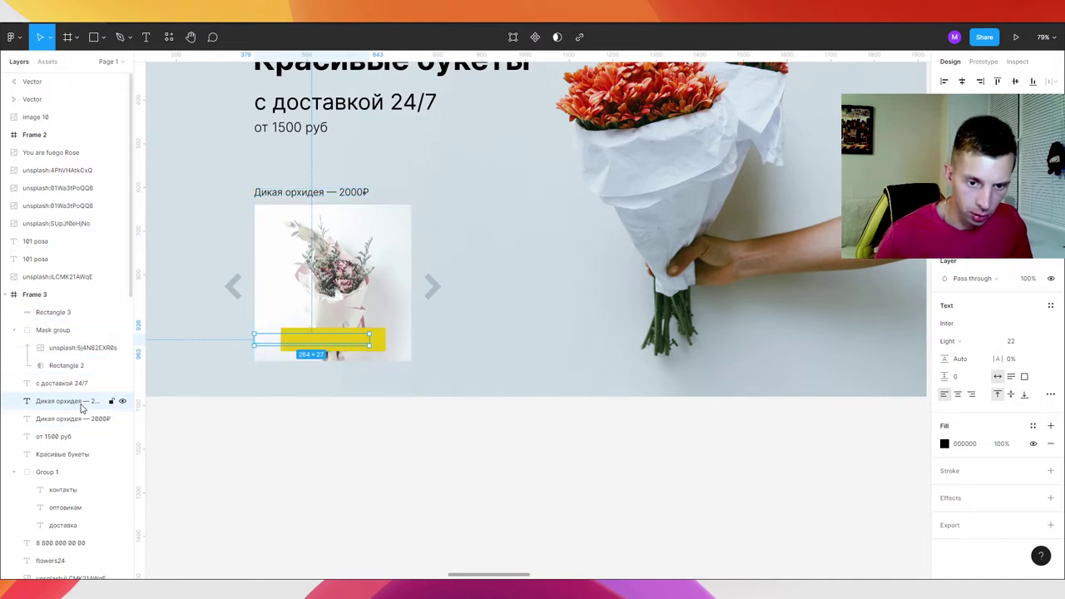
{"action": "mouse_move", "coordinate": [85, 402]}
{"action": "left_mouse_down"}
{"action": "mouse_move", "coordinate": [78, 323]}
{"action": "mouse_move", "coordinate": [88, 305]}
{"action": "left_mouse_up"}
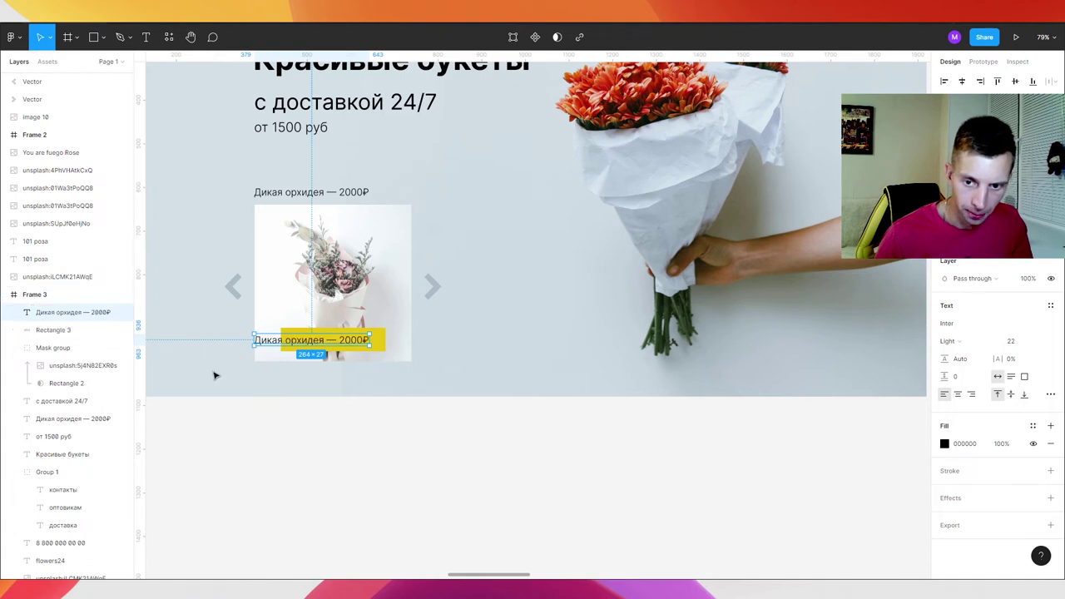
{"action": "double_click", "coordinate": [320, 341]}
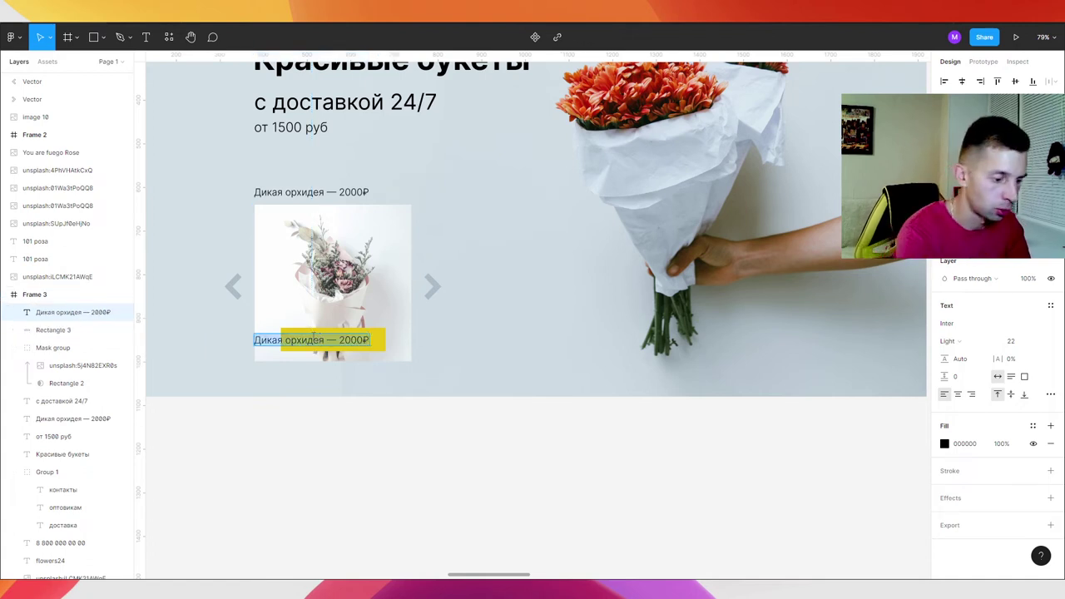
{"action": "type", "text": "Купить"}
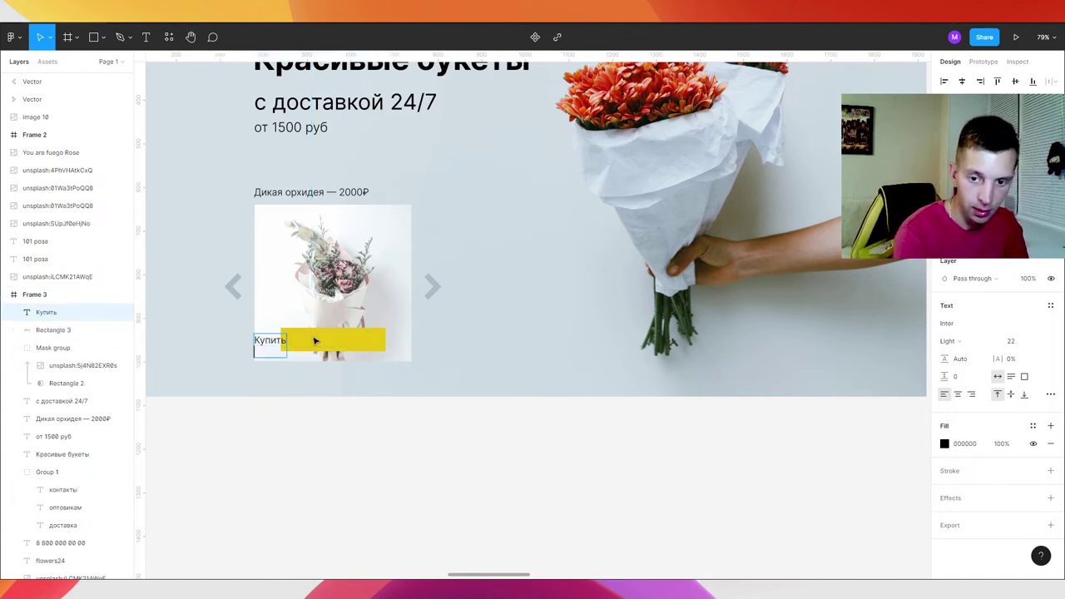
{"action": "key", "text": "Escape"}
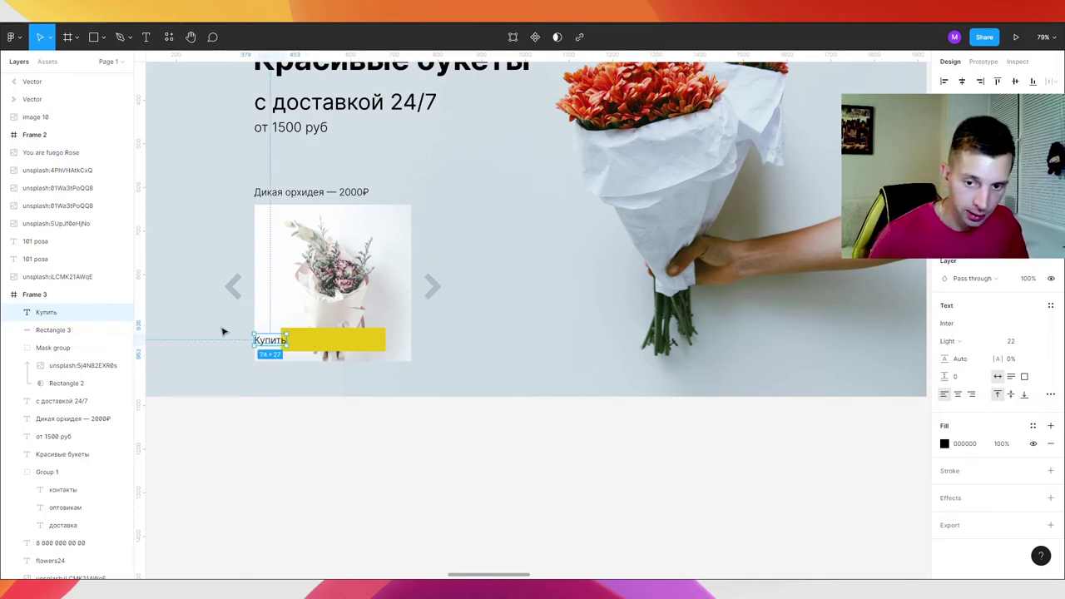
{"action": "left_click_drag", "start_coordinate": [268, 344], "coordinate": [348, 359]}
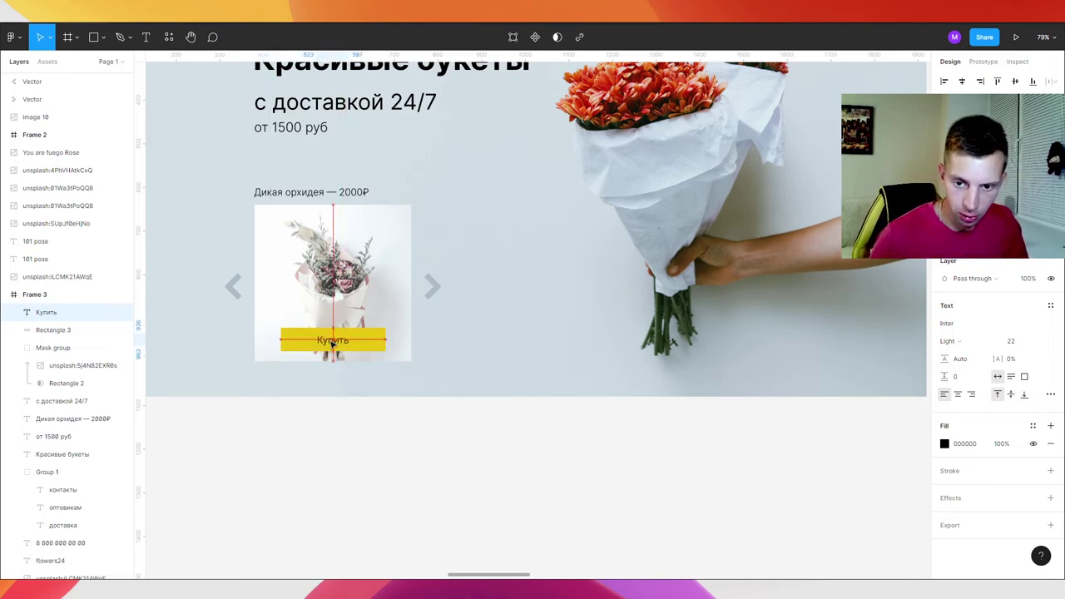
{"action": "left_click", "coordinate": [371, 348]}
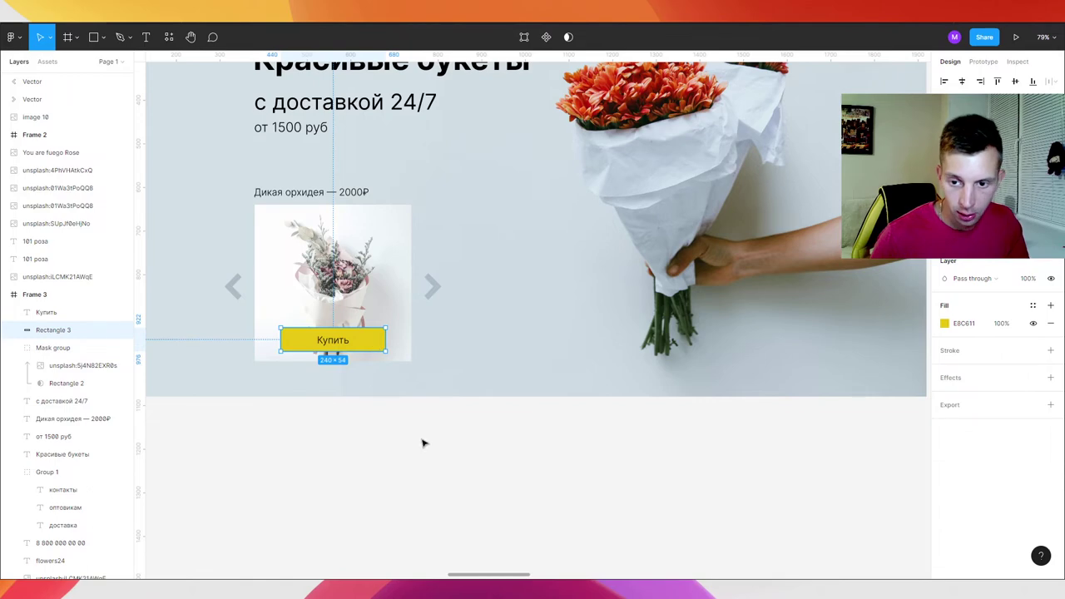
{"action": "left_click", "coordinate": [337, 344]}
{"action": "scroll", "coordinate": [344, 353], "scroll_direction": "up", "scroll_amount": 5}
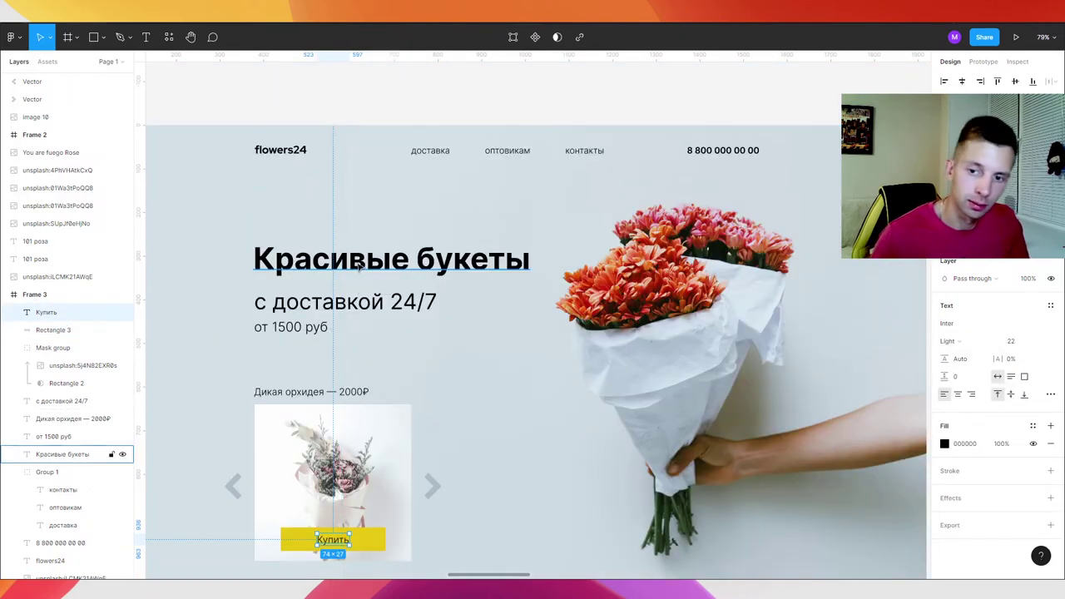
Select all the black text layers: heading, subtitle, price lines, nav links, phone and Купить
{"action": "left_click", "coordinate": [359, 264]}
{"action": "left_click", "coordinate": [360, 303], "text": "shift"}
{"action": "left_click", "coordinate": [301, 327], "text": "shift"}
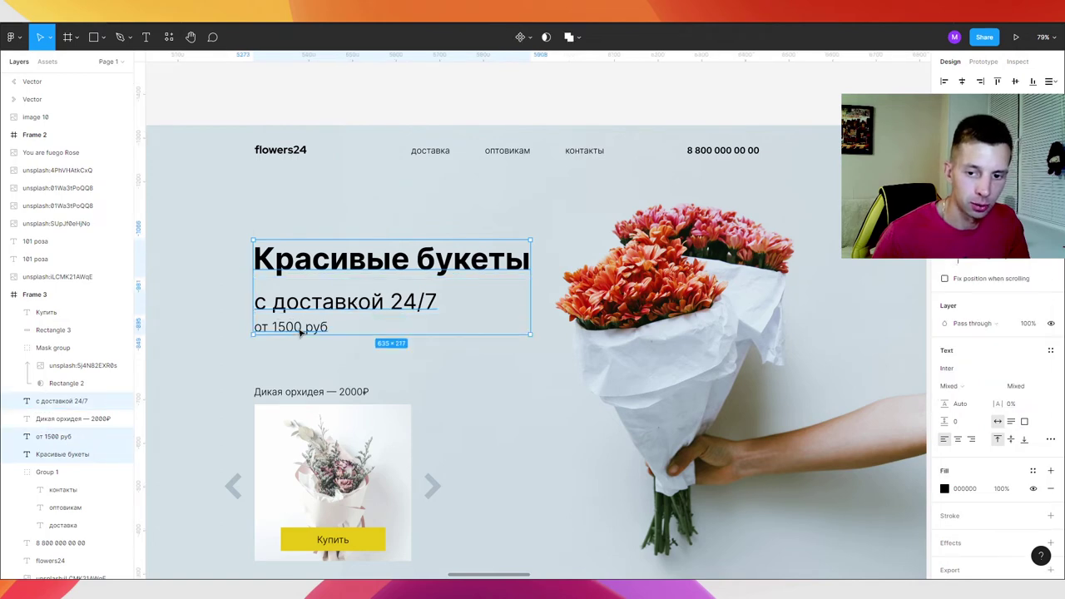
{"action": "left_click", "coordinate": [433, 151], "text": "shift"}
{"action": "left_click", "coordinate": [708, 151], "text": "shift"}
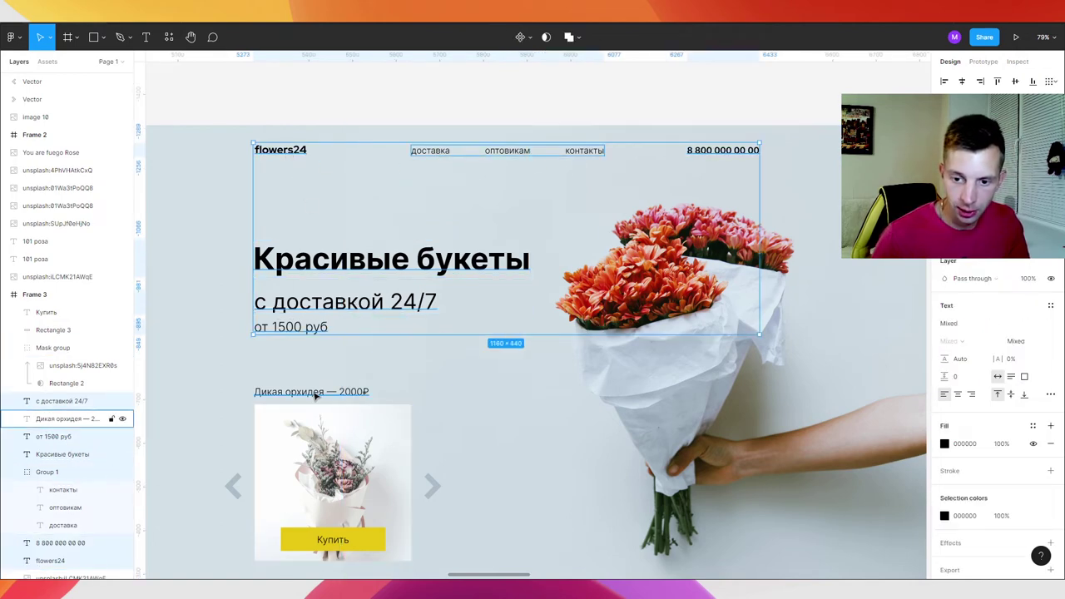
{"action": "left_click", "coordinate": [311, 392], "text": "shift"}
{"action": "left_click", "coordinate": [333, 540], "text": "shift"}
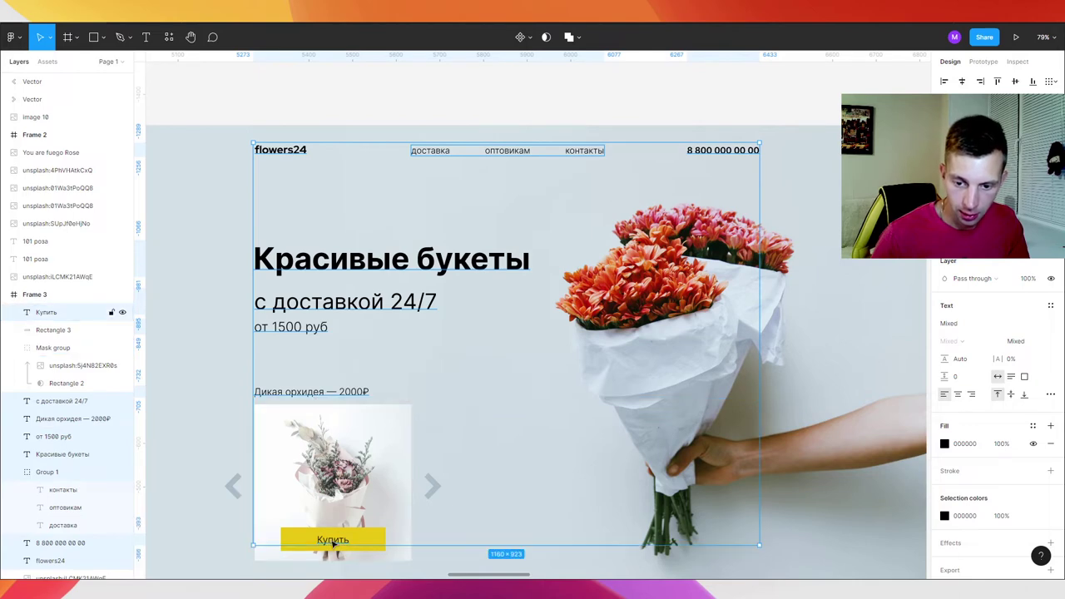
Set their fill to black 000000 at 90% opacity, using HSL values
{"action": "left_click", "coordinate": [944, 443]}
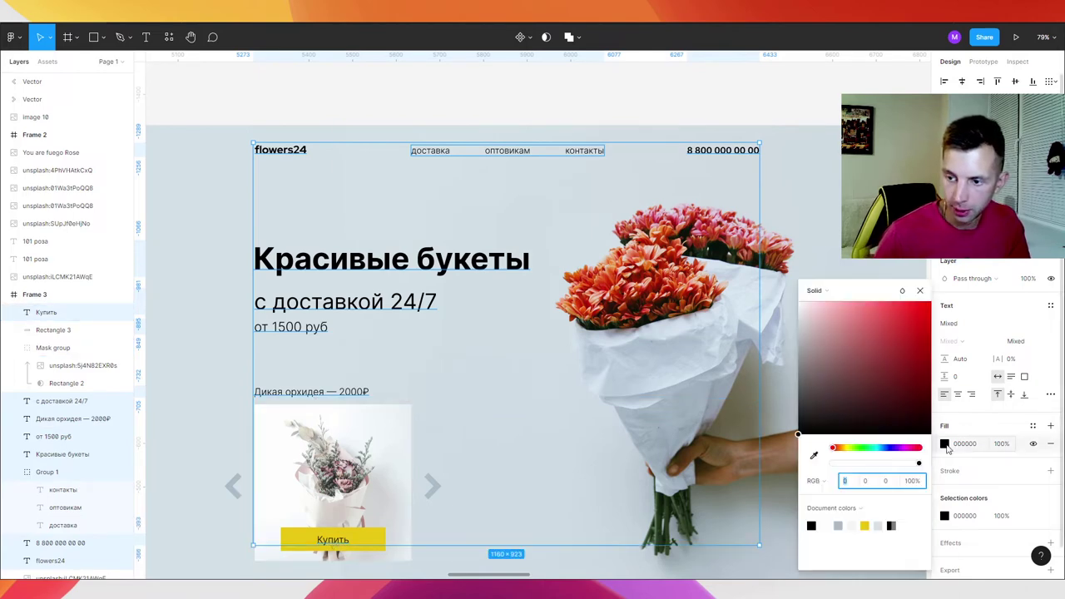
{"action": "left_click", "coordinate": [797, 433]}
{"action": "left_click", "coordinate": [813, 481]}
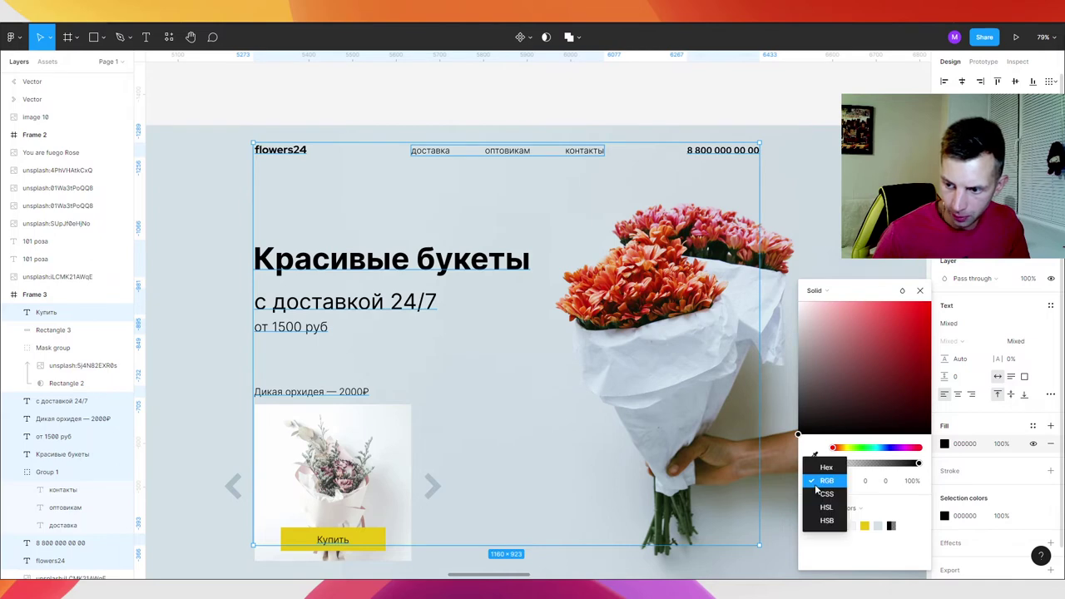
{"action": "left_click", "coordinate": [834, 510]}
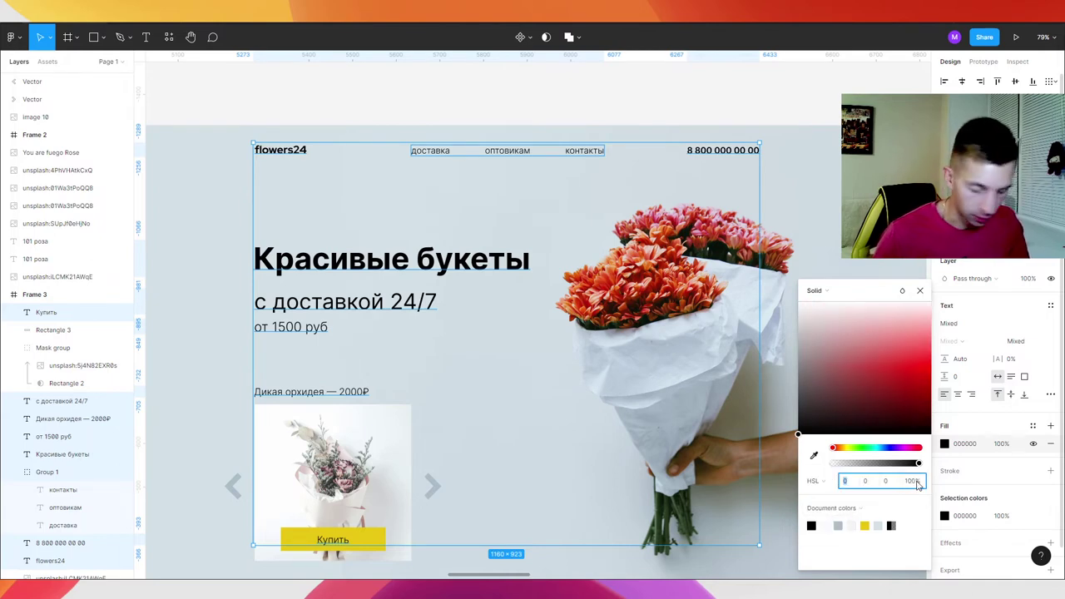
{"action": "left_click_drag", "start_coordinate": [916, 485], "coordinate": [905, 486]}
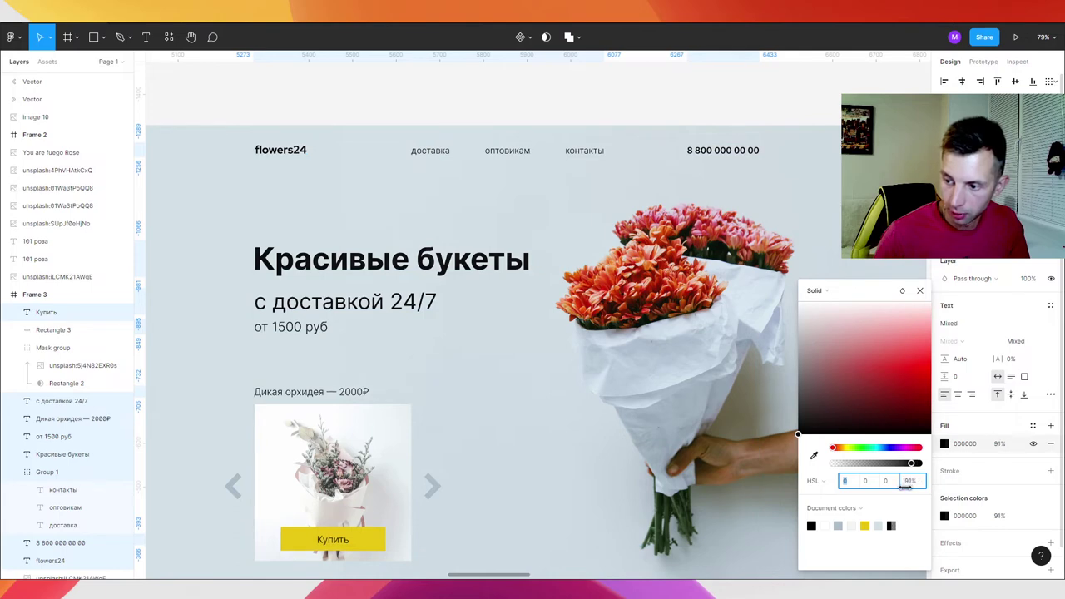
{"action": "left_click_drag", "start_coordinate": [838, 483], "coordinate": [836, 483]}
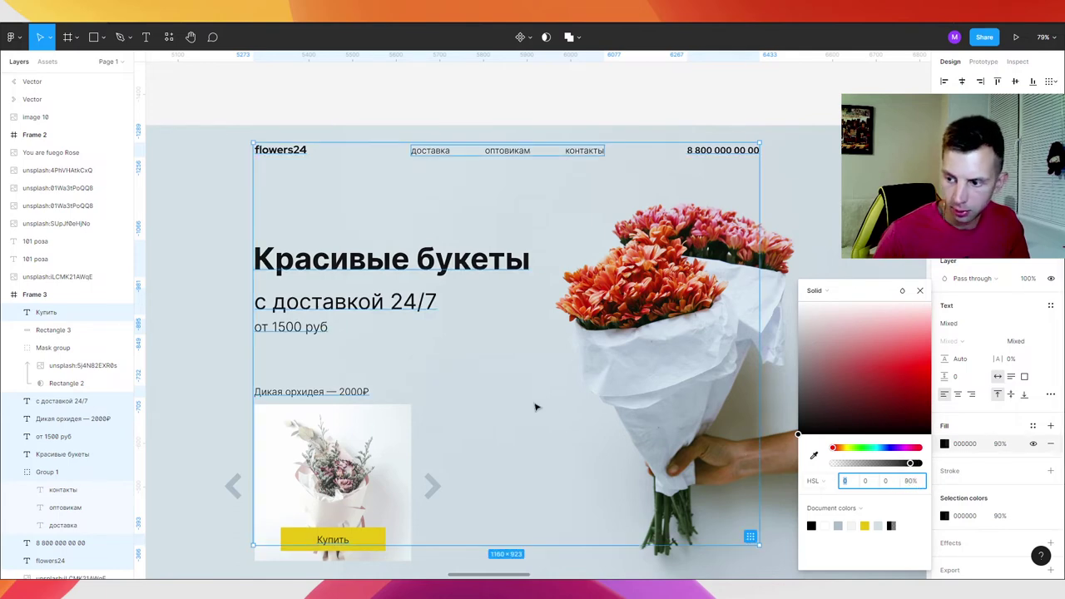
{"action": "left_click", "coordinate": [198, 263]}
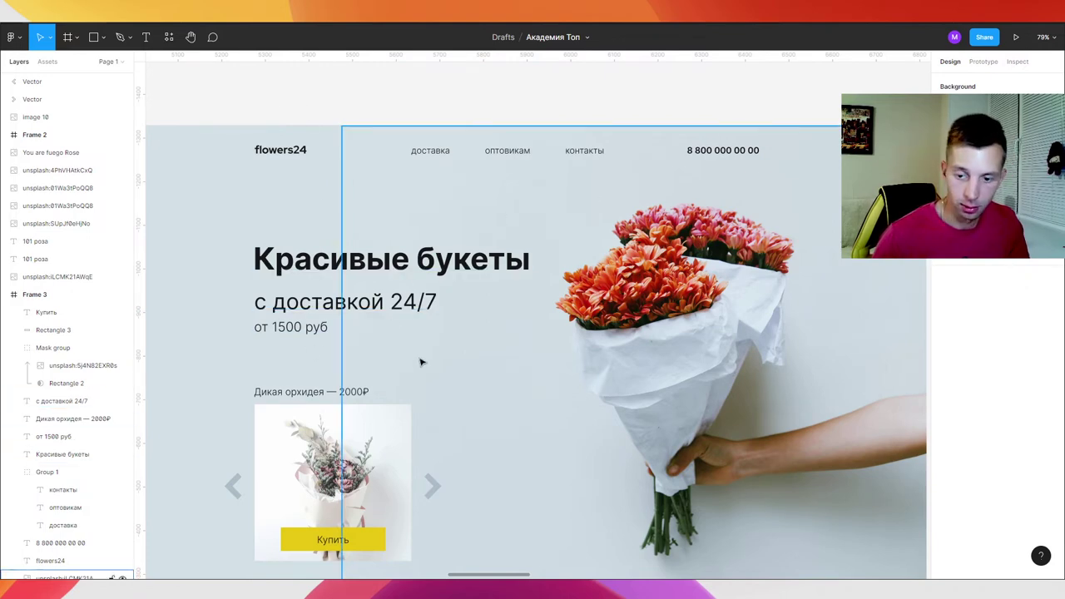
Narrow the yellow button rectangle evenly from both sides
{"action": "scroll", "coordinate": [422, 362], "scroll_direction": "down", "scroll_amount": 3}
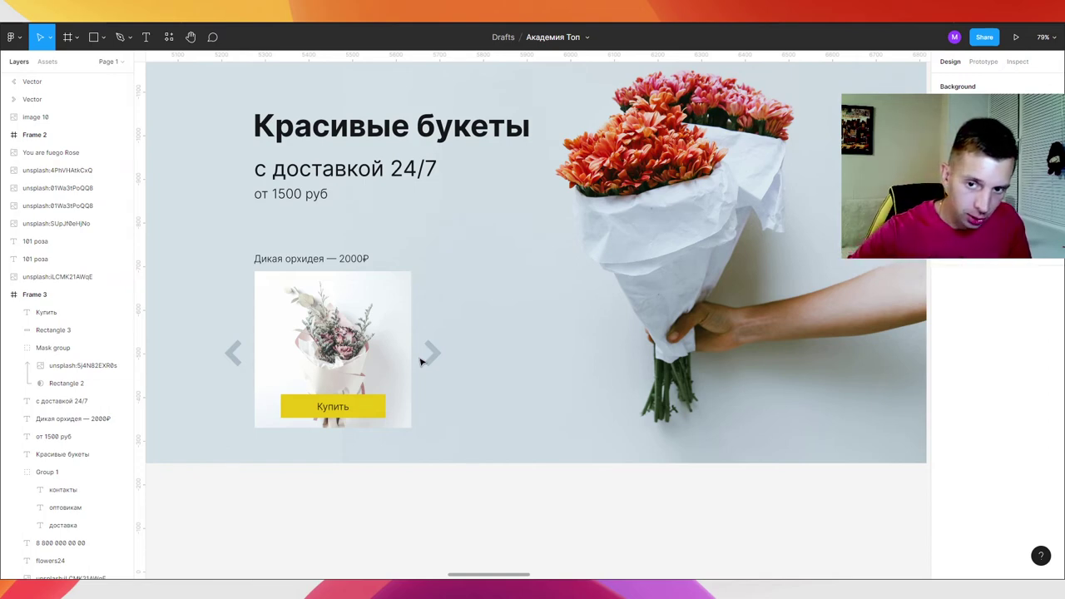
{"action": "left_click", "coordinate": [343, 407]}
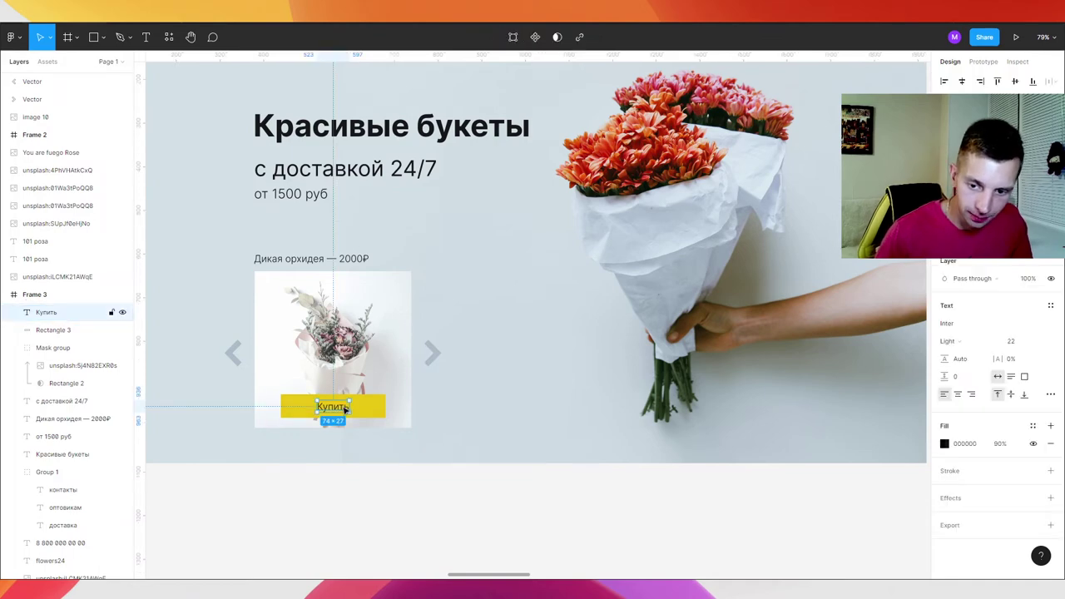
{"action": "left_click", "coordinate": [366, 411]}
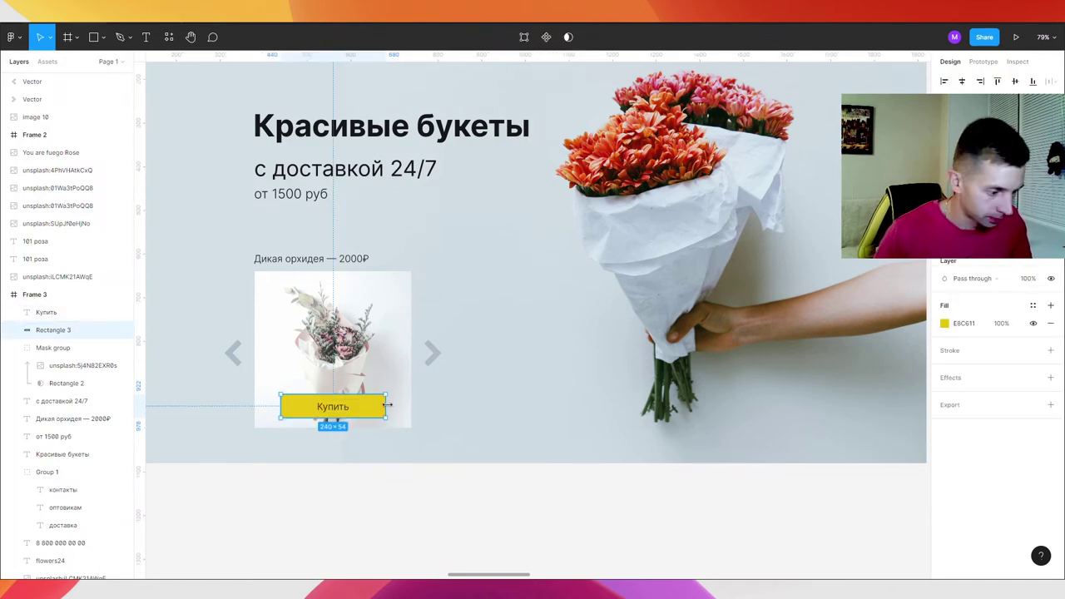
{"action": "left_click_drag", "start_coordinate": [384, 406], "coordinate": [353, 394]}
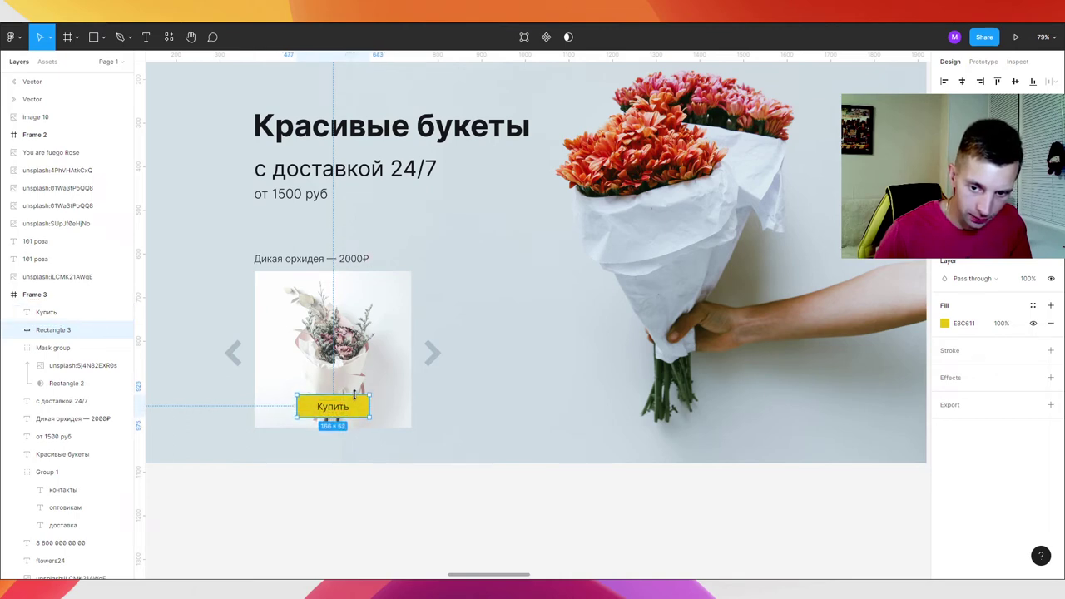
{"action": "left_click", "coordinate": [400, 405]}
{"action": "key", "text": "Escape"}
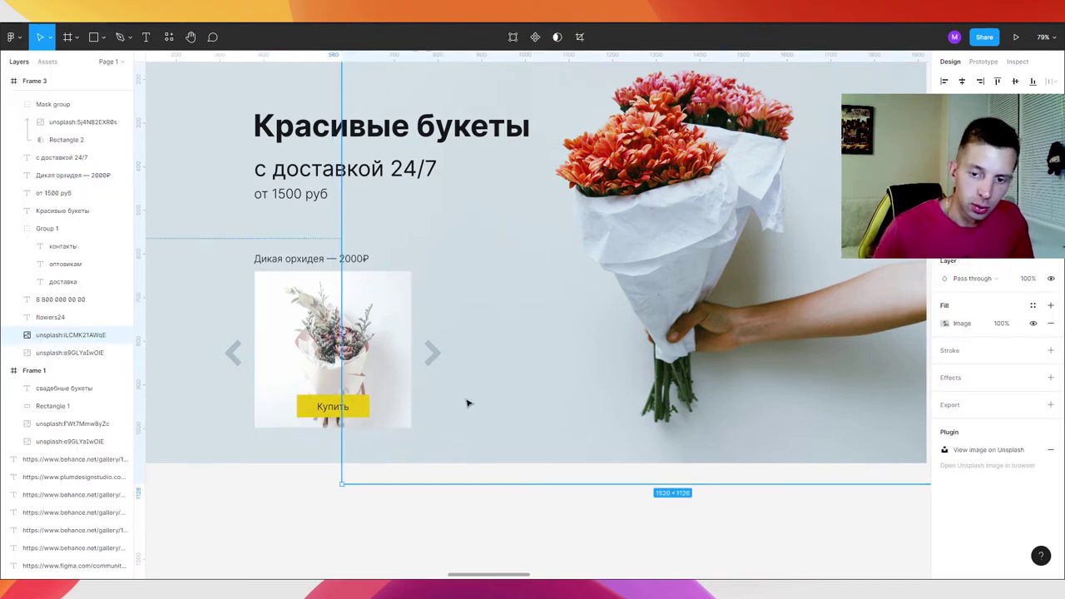
{"action": "key", "text": "Escape"}
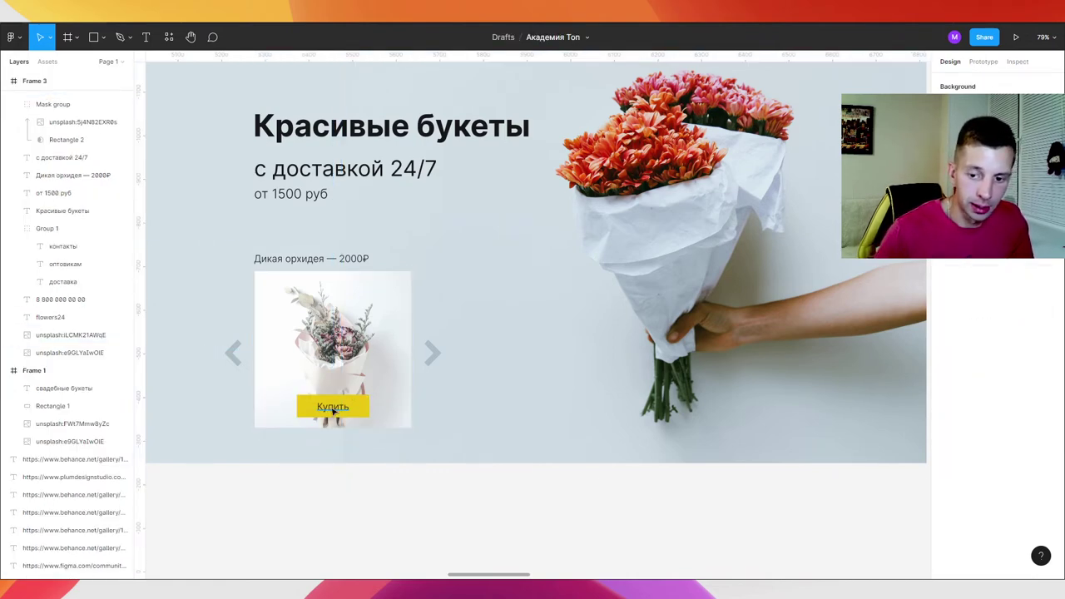
Change the button label text to Заказать
{"action": "left_click", "coordinate": [316, 408]}
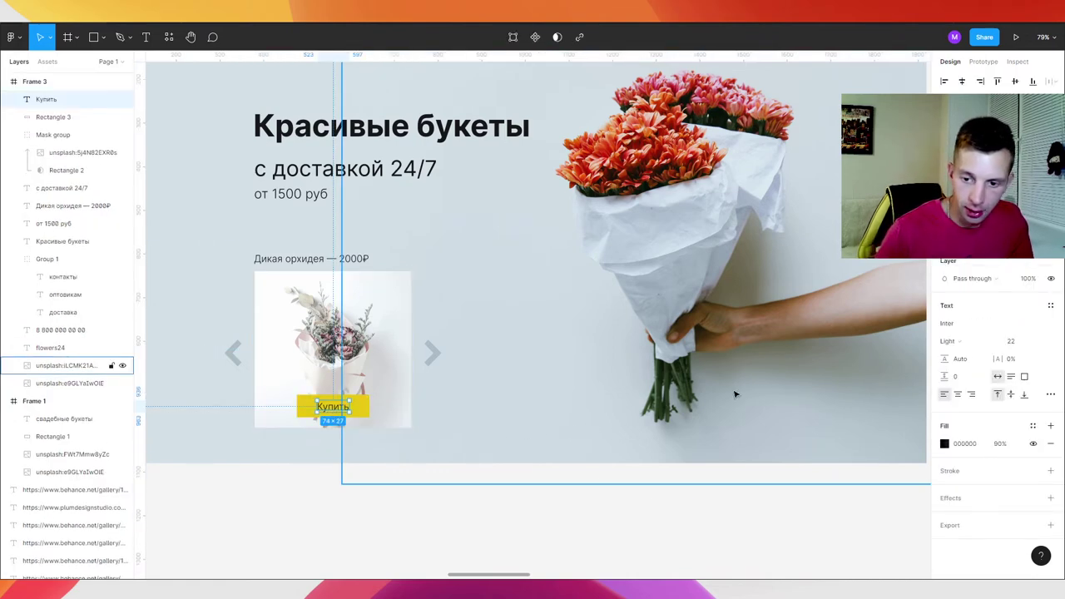
{"action": "double_click", "coordinate": [334, 408]}
{"action": "type", "text": "Заказат"}
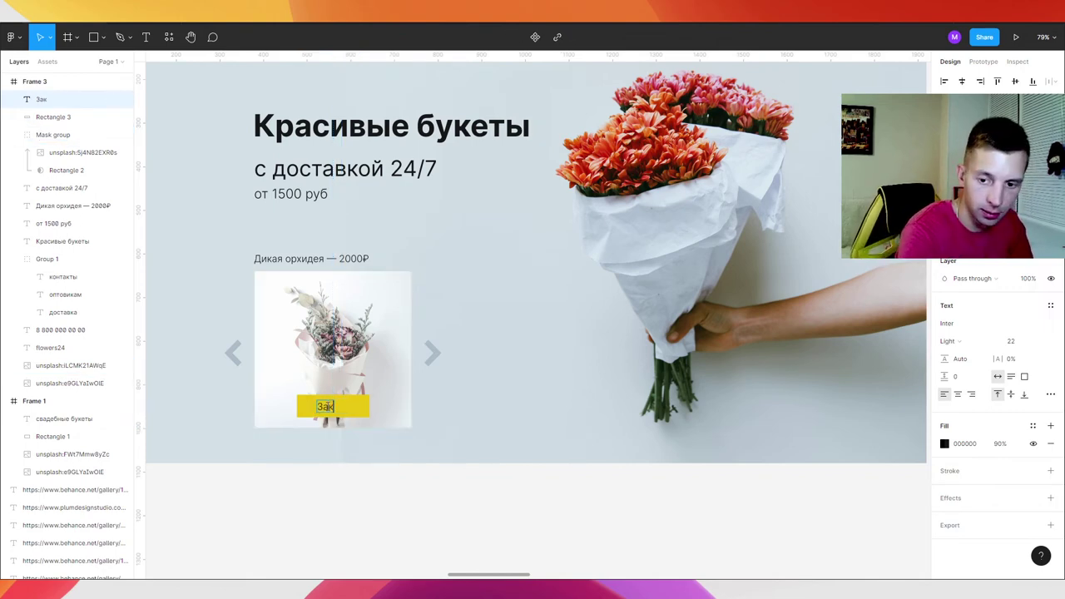
{"action": "type", "text": "ь"}
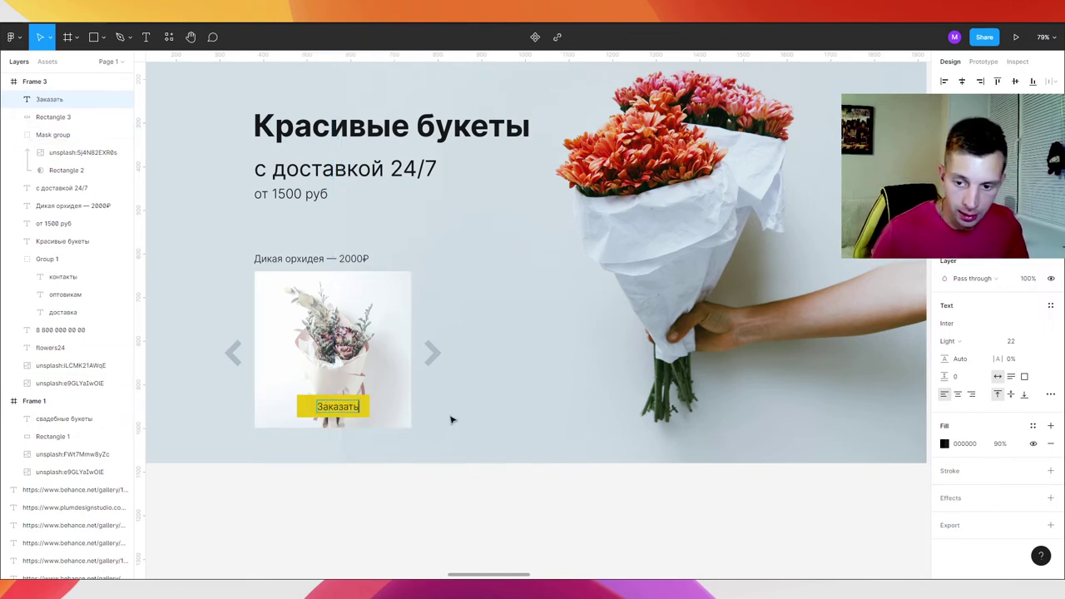
{"action": "key", "text": "Escape"}
{"action": "left_click", "coordinate": [463, 411]}
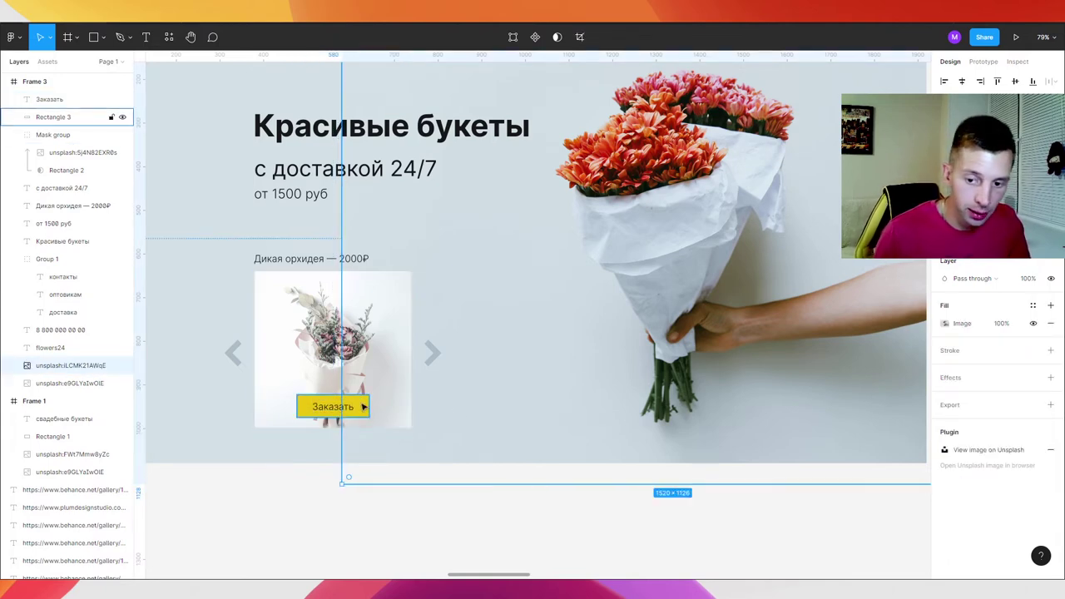
{"action": "left_click", "coordinate": [364, 407]}
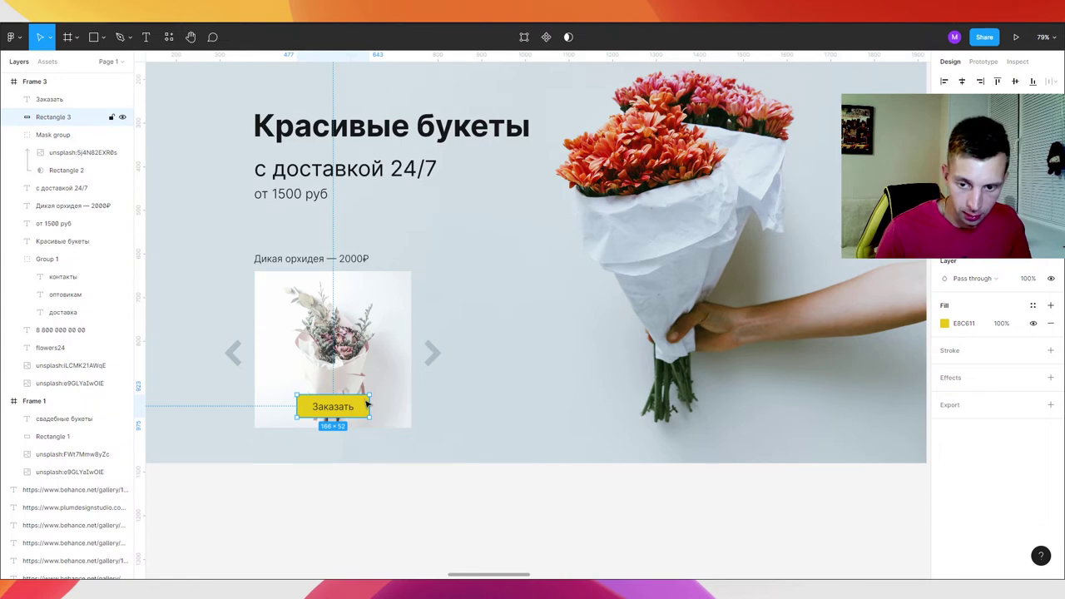
Apply Morph's Skeuo effect with a rounded convex surface, tuned intensity and light direction
{"action": "right_click", "coordinate": [367, 403]}
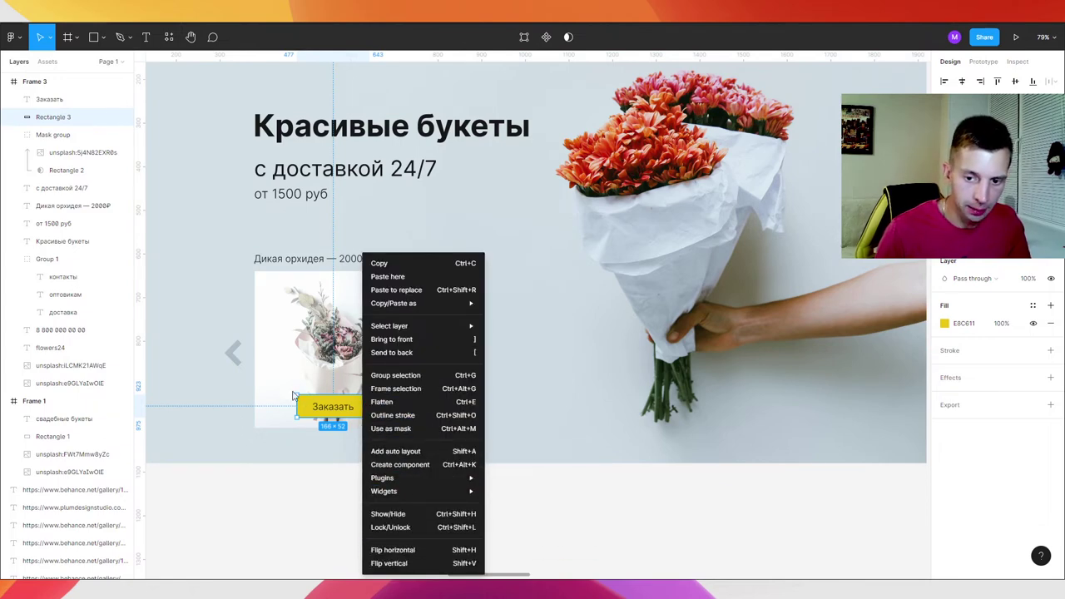
{"action": "mouse_move", "coordinate": [416, 478]}
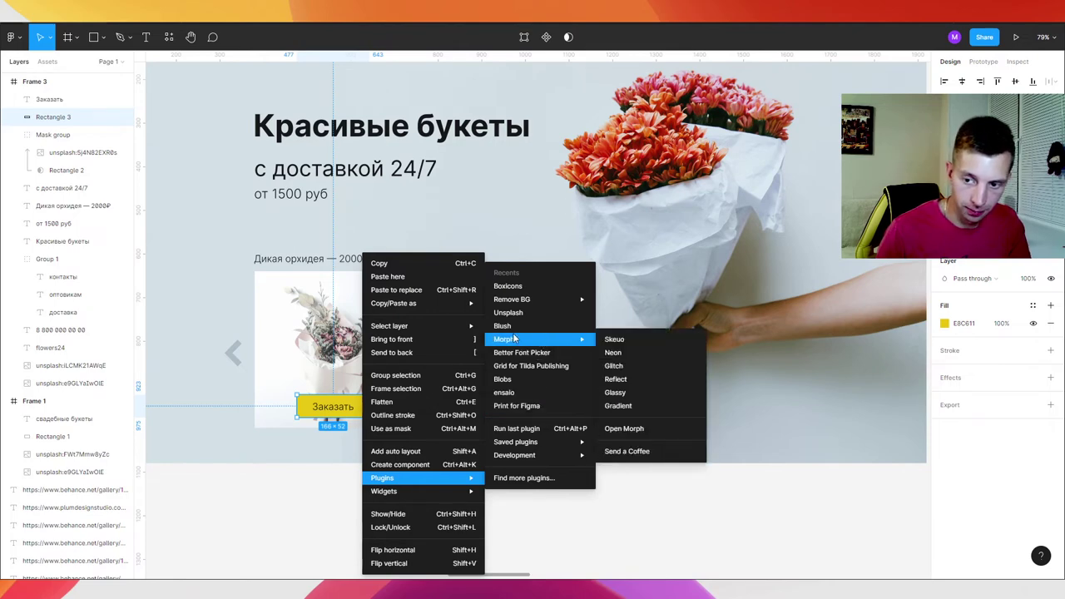
{"action": "mouse_move", "coordinate": [505, 339]}
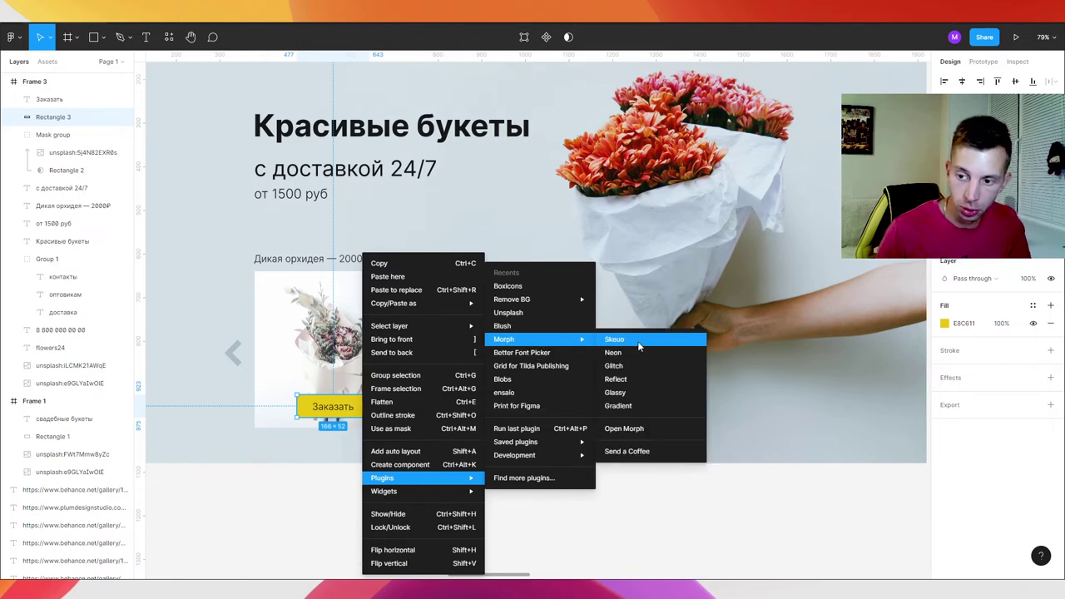
{"action": "left_click", "coordinate": [614, 339]}
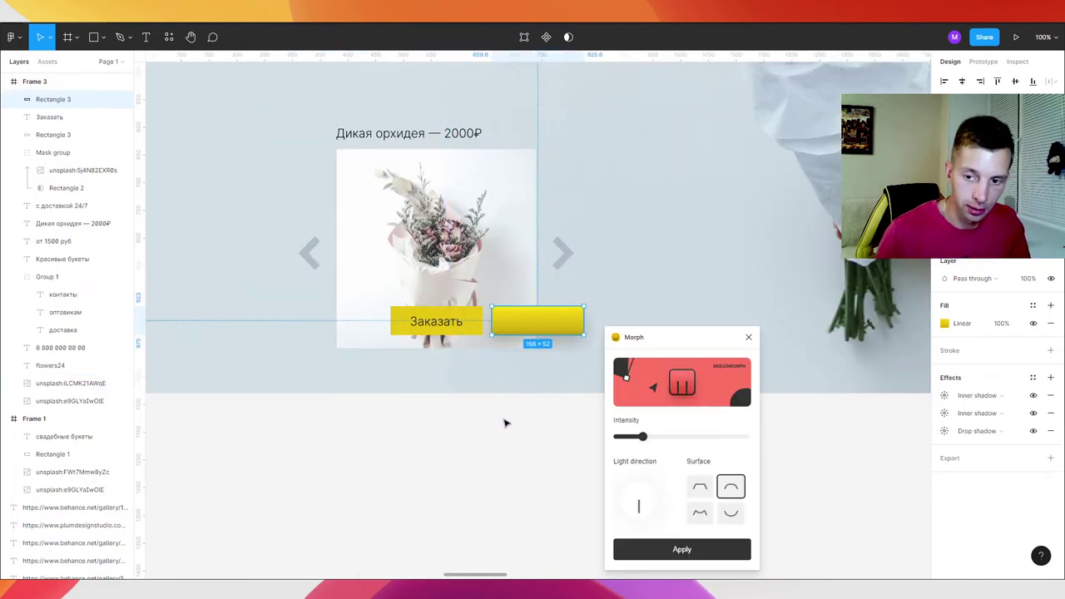
{"action": "scroll", "coordinate": [537, 350], "scroll_direction": "up", "scroll_amount": 3}
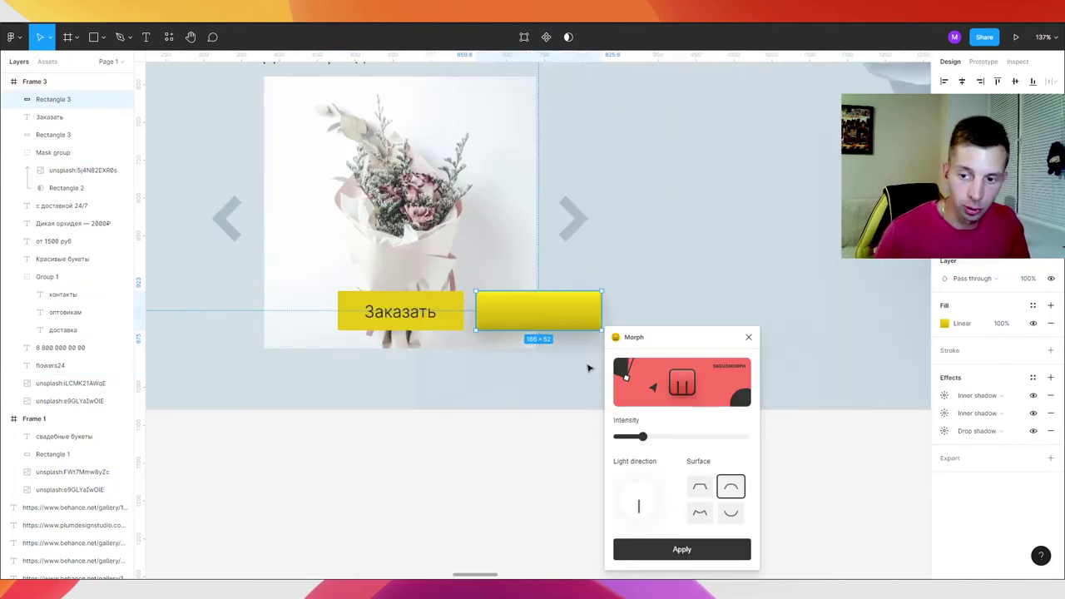
{"action": "left_click", "coordinate": [701, 492]}
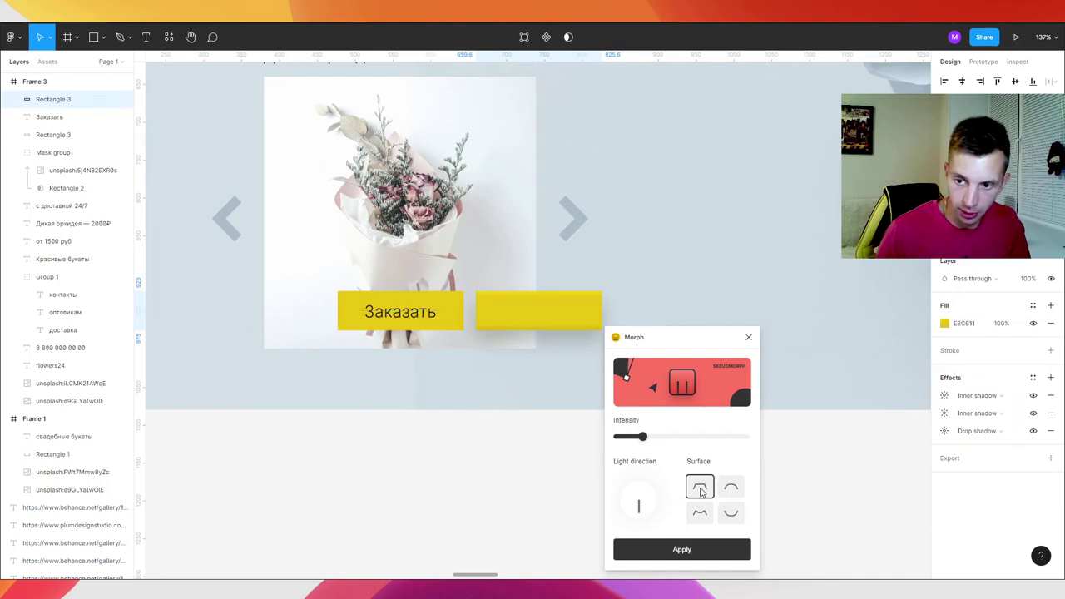
{"action": "left_click", "coordinate": [702, 516]}
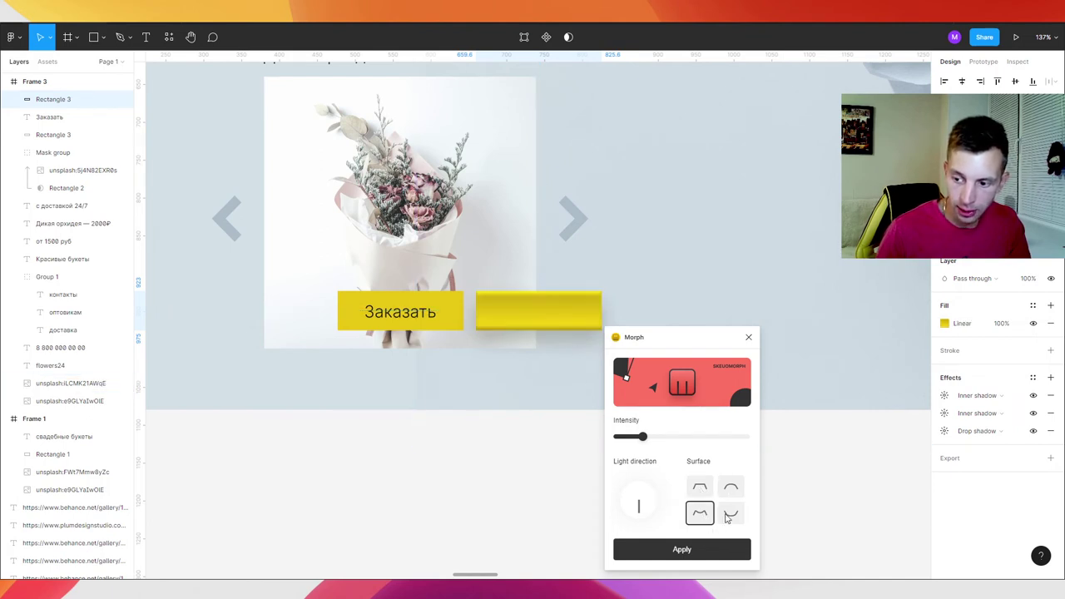
{"action": "left_click", "coordinate": [731, 515]}
{"action": "left_click", "coordinate": [732, 491]}
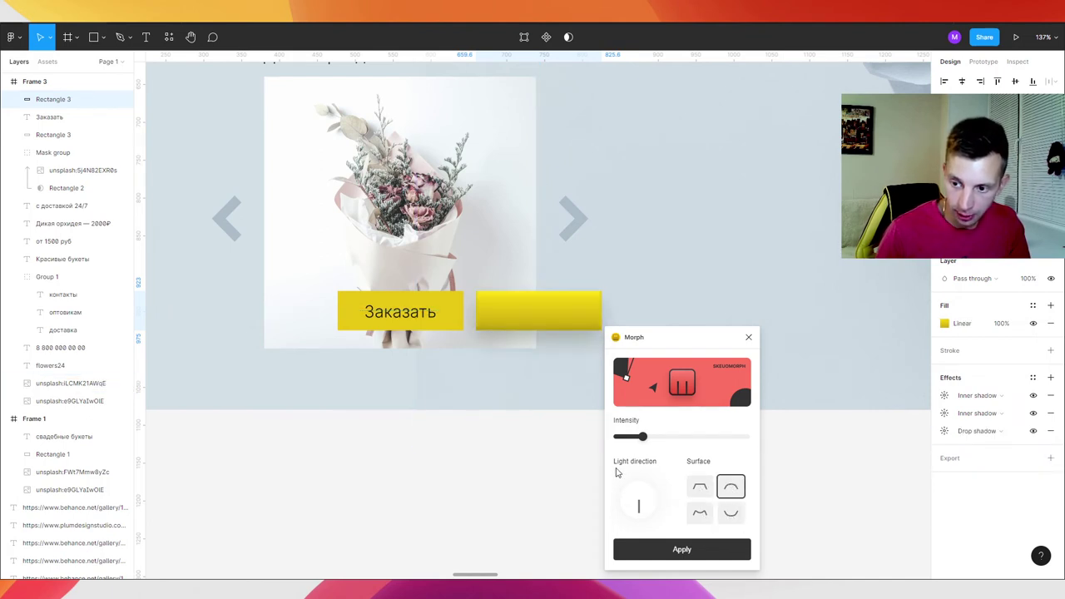
{"action": "mouse_move", "coordinate": [642, 436]}
{"action": "left_mouse_down"}
{"action": "mouse_move", "coordinate": [699, 438]}
{"action": "mouse_move", "coordinate": [663, 437]}
{"action": "left_mouse_up"}
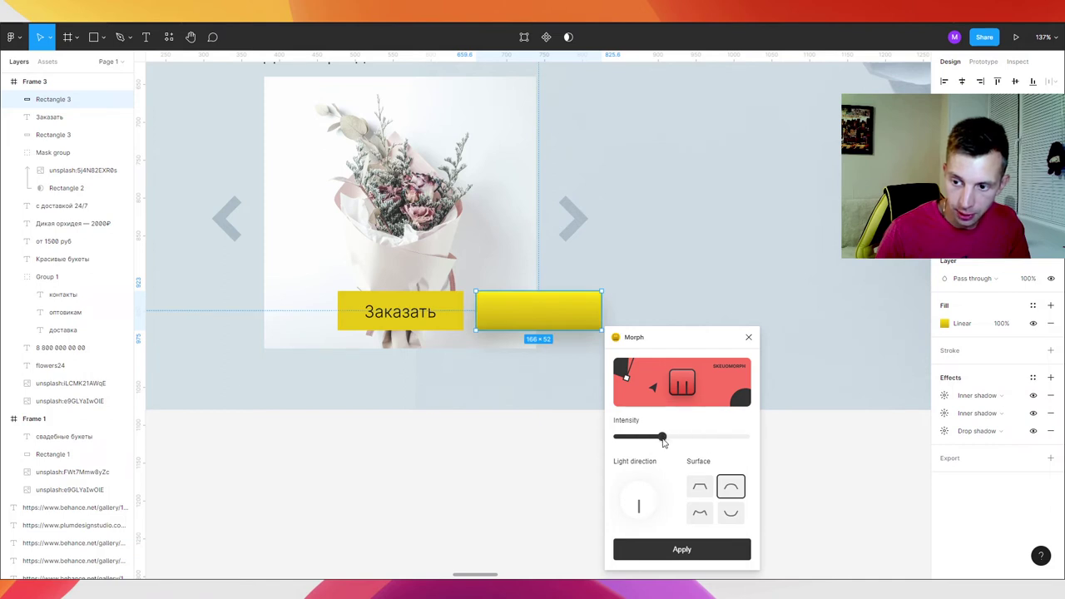
{"action": "mouse_move", "coordinate": [628, 518]}
{"action": "left_mouse_down"}
{"action": "mouse_move", "coordinate": [656, 494]}
{"action": "mouse_move", "coordinate": [653, 470]}
{"action": "mouse_move", "coordinate": [628, 491]}
{"action": "left_mouse_up"}
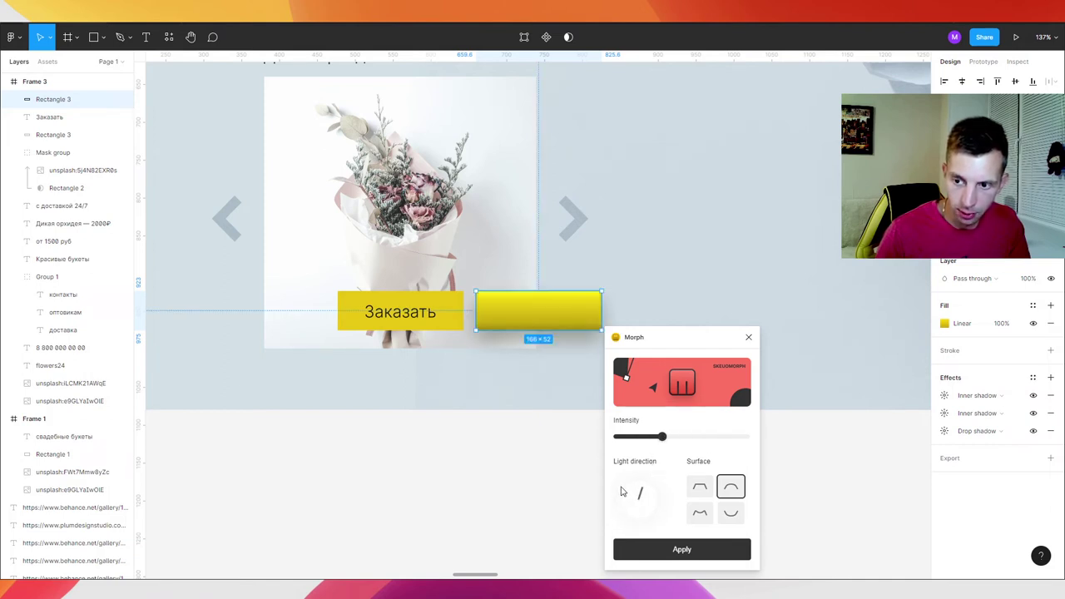
{"action": "left_click_drag", "start_coordinate": [628, 491], "coordinate": [642, 492]}
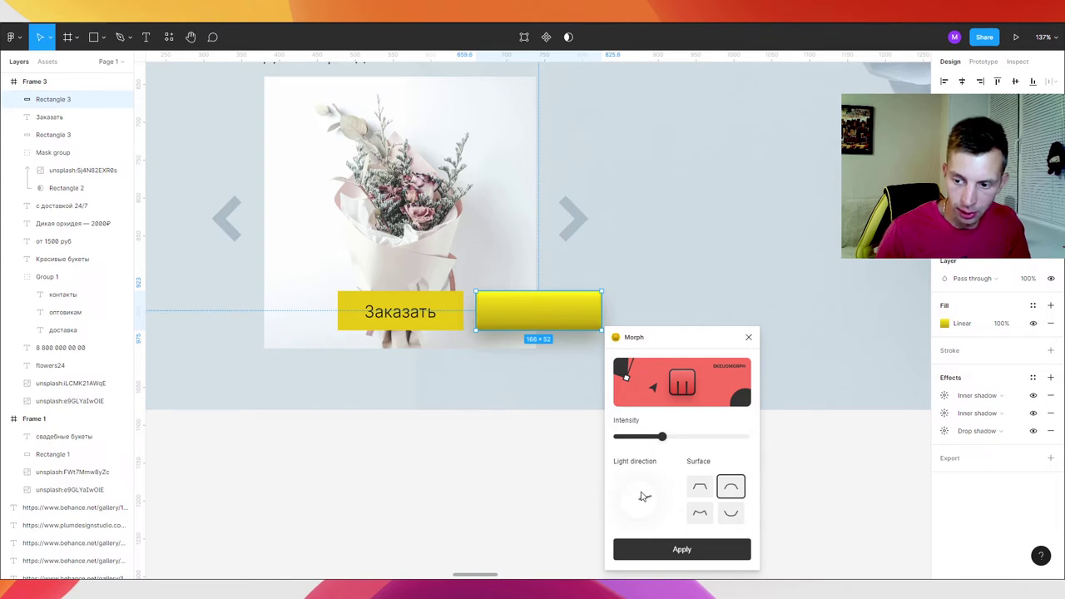
{"action": "left_click", "coordinate": [682, 550]}
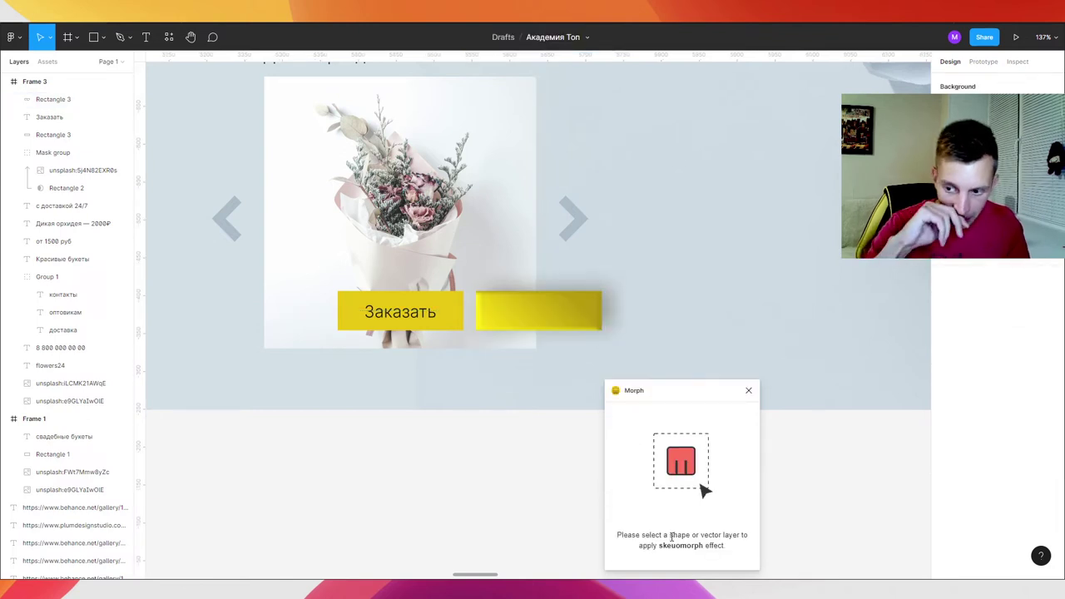
Make another skeuomorphic copy with the light coming from the upper left
{"action": "left_click", "coordinate": [532, 315]}
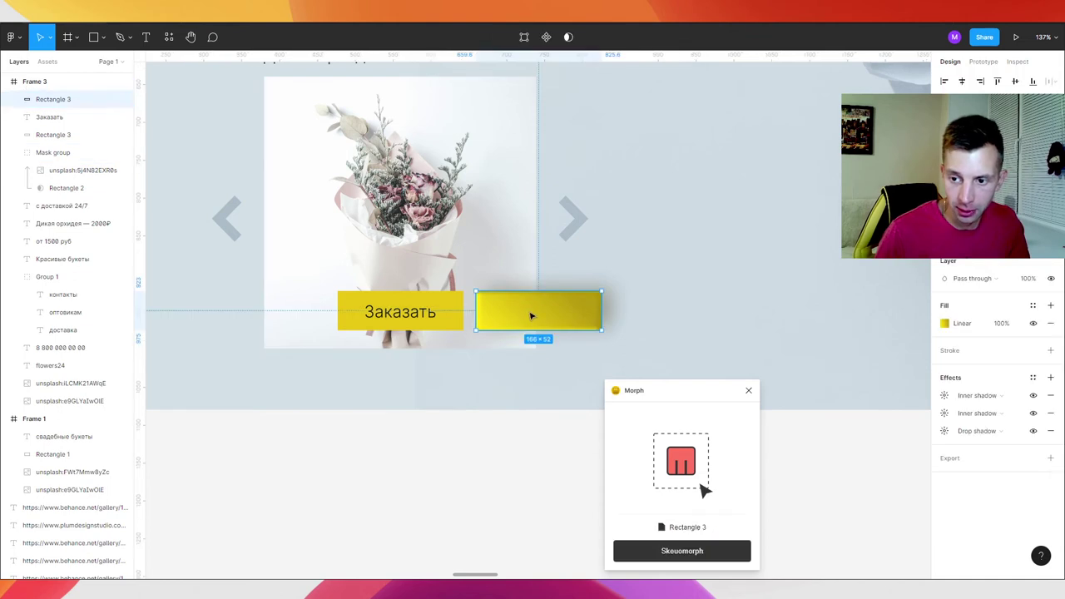
{"action": "left_click", "coordinate": [686, 551]}
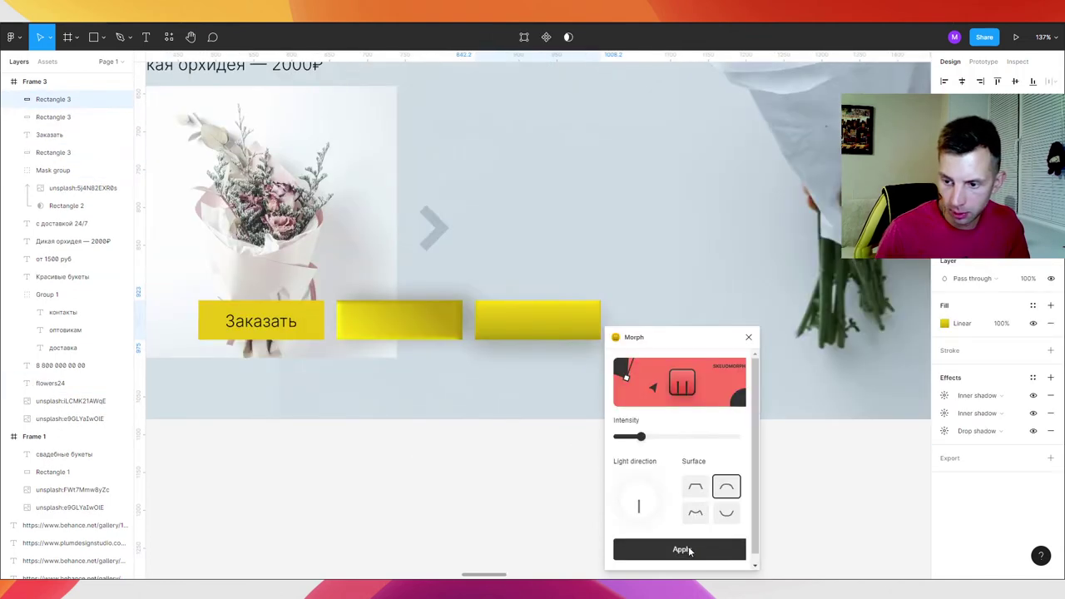
{"action": "left_click", "coordinate": [687, 545]}
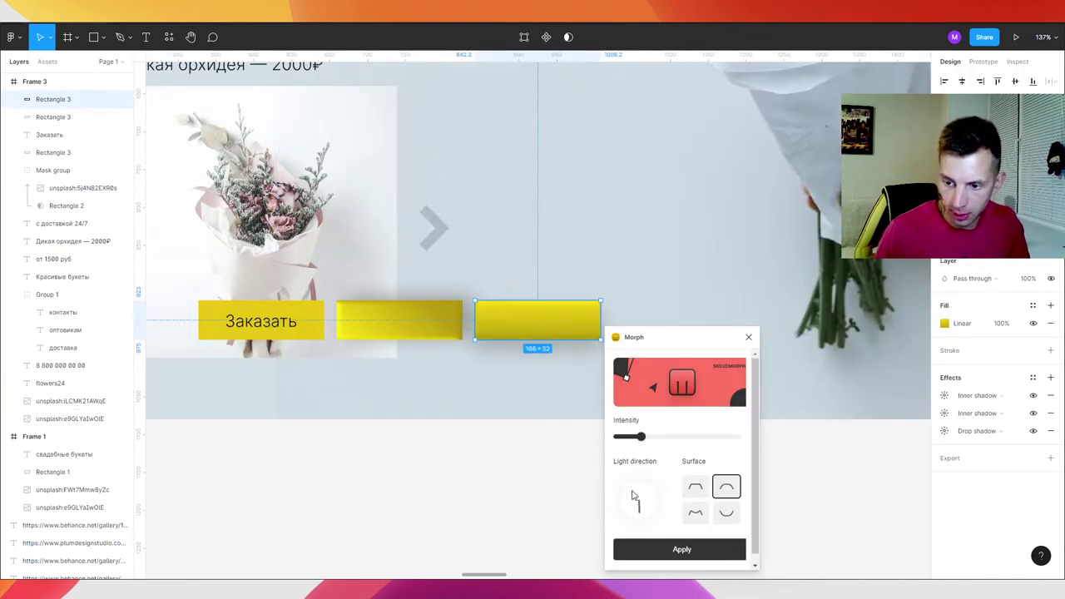
{"action": "left_click_drag", "start_coordinate": [632, 496], "coordinate": [610, 455]}
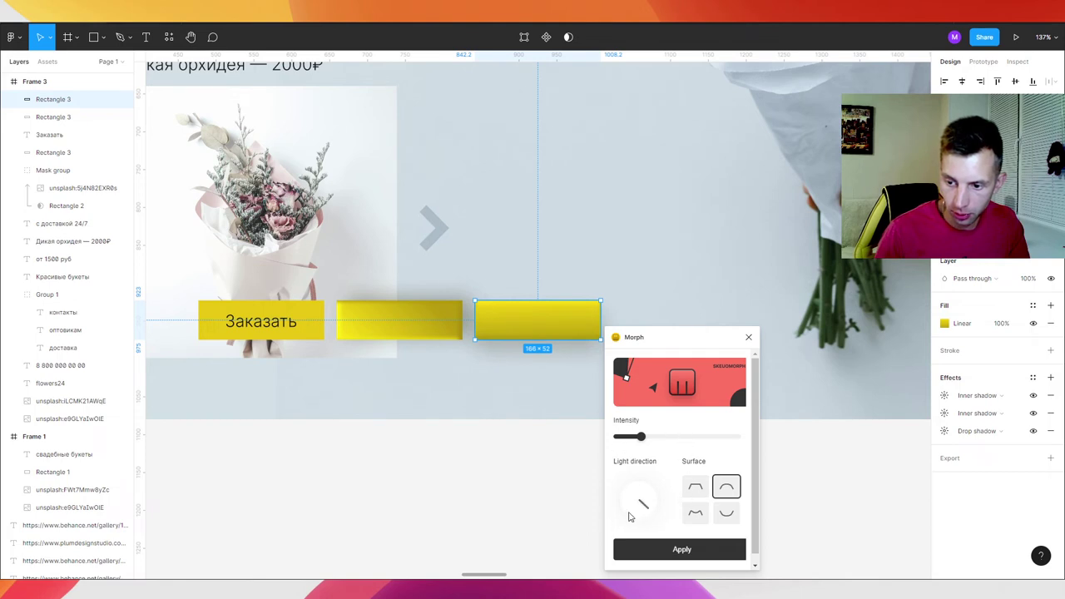
{"action": "left_click_drag", "start_coordinate": [630, 517], "coordinate": [637, 428]}
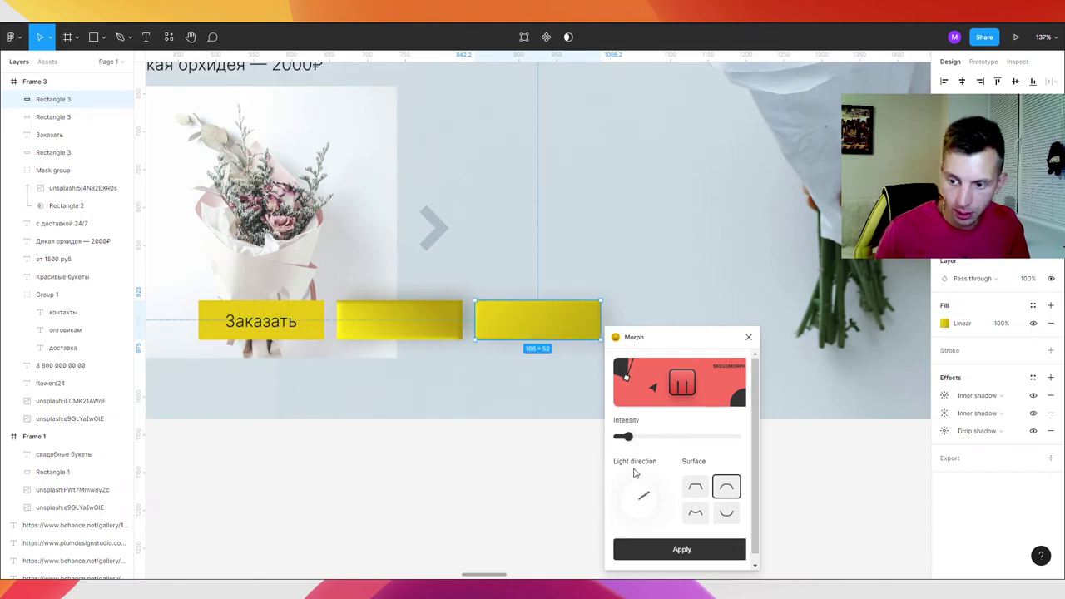
{"action": "left_click", "coordinate": [641, 491]}
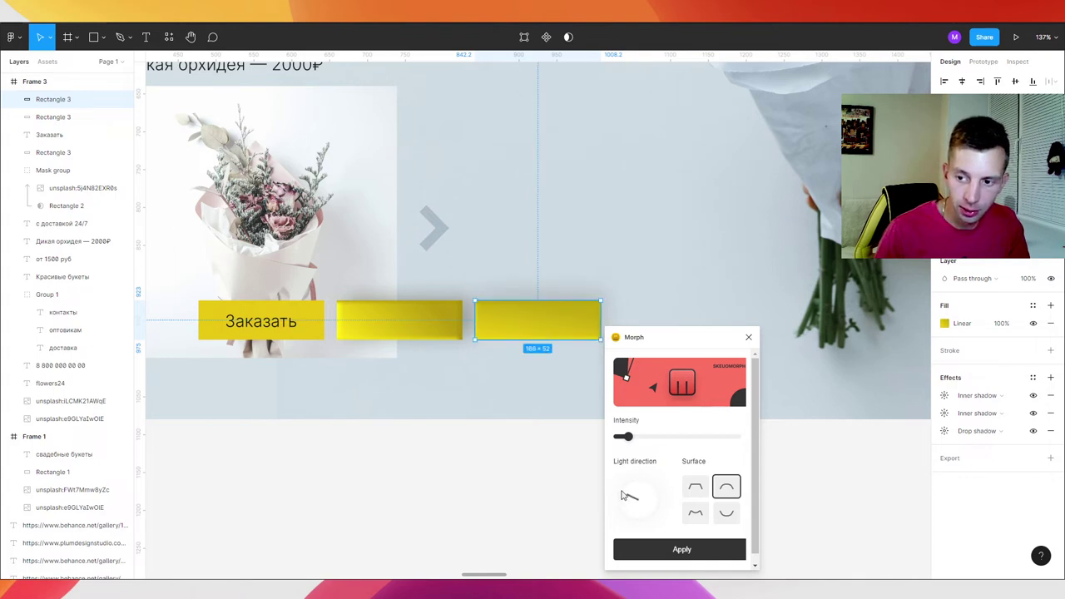
Delete both skeuomorphic rectangle copies, keeping the original Заказать button
{"action": "left_click", "coordinate": [749, 341]}
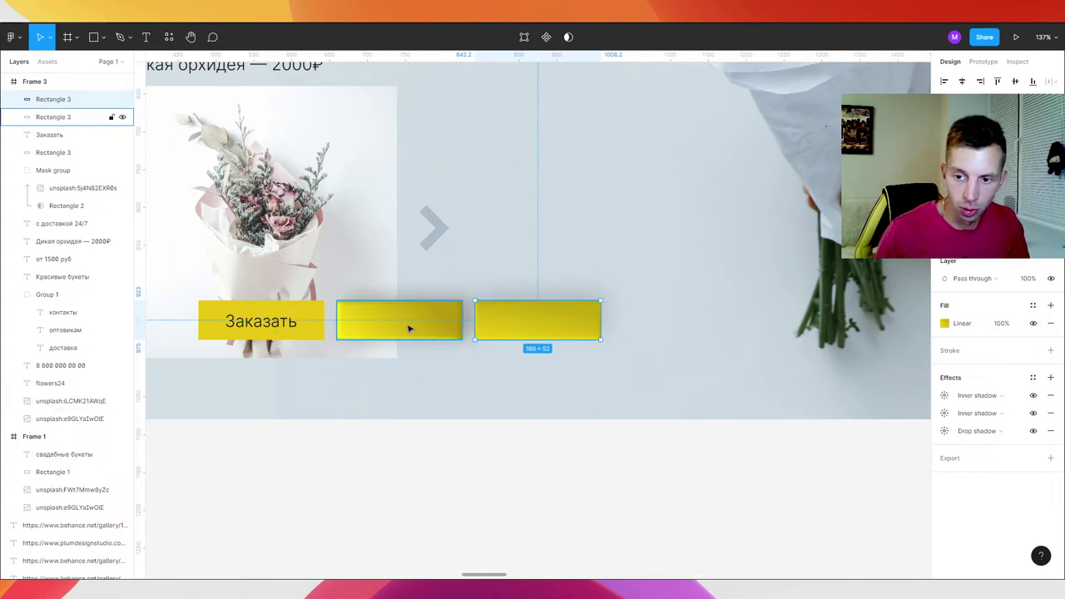
{"action": "left_click", "coordinate": [390, 328]}
{"action": "key", "text": "Delete"}
{"action": "left_click", "coordinate": [529, 331]}
{"action": "left_click", "coordinate": [529, 330]}
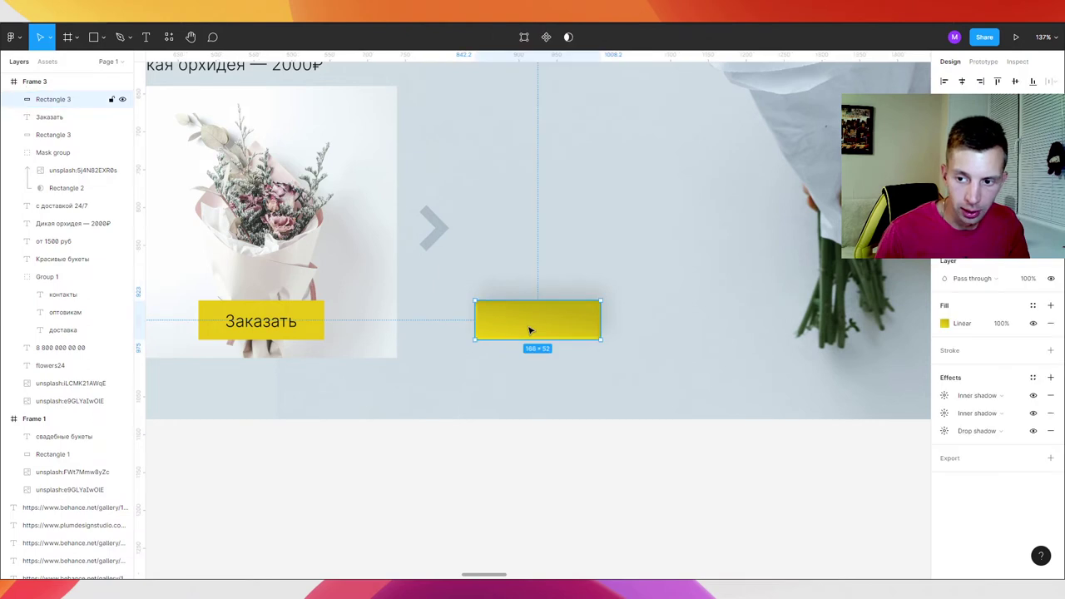
{"action": "mouse_move", "coordinate": [545, 331]}
{"action": "left_mouse_down"}
{"action": "mouse_move", "coordinate": [271, 327]}
{"action": "mouse_move", "coordinate": [543, 327]}
{"action": "left_mouse_up"}
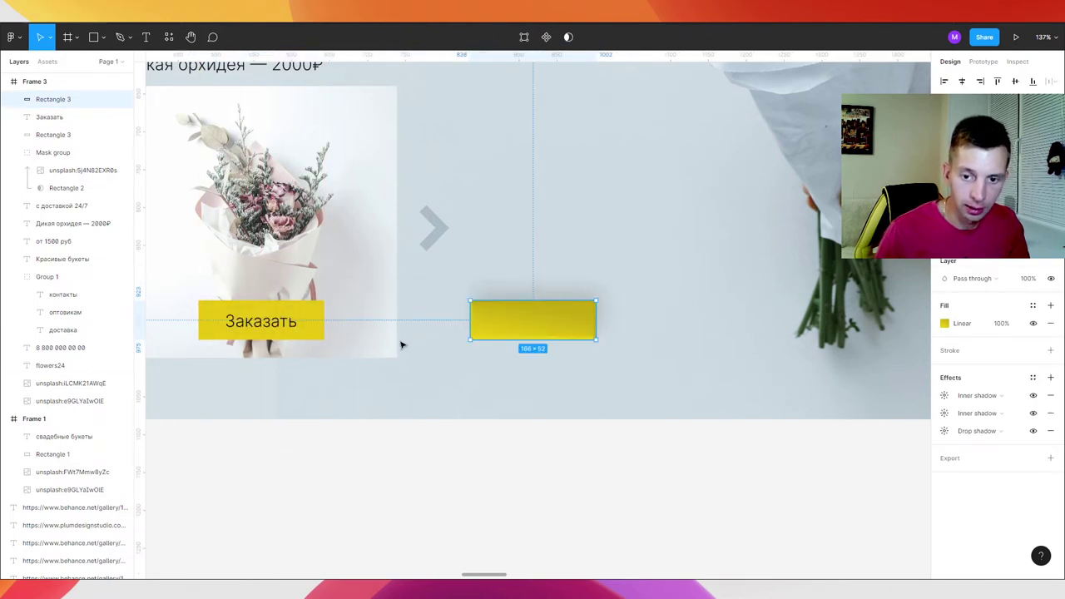
{"action": "left_click", "coordinate": [260, 330]}
{"action": "left_click", "coordinate": [554, 323]}
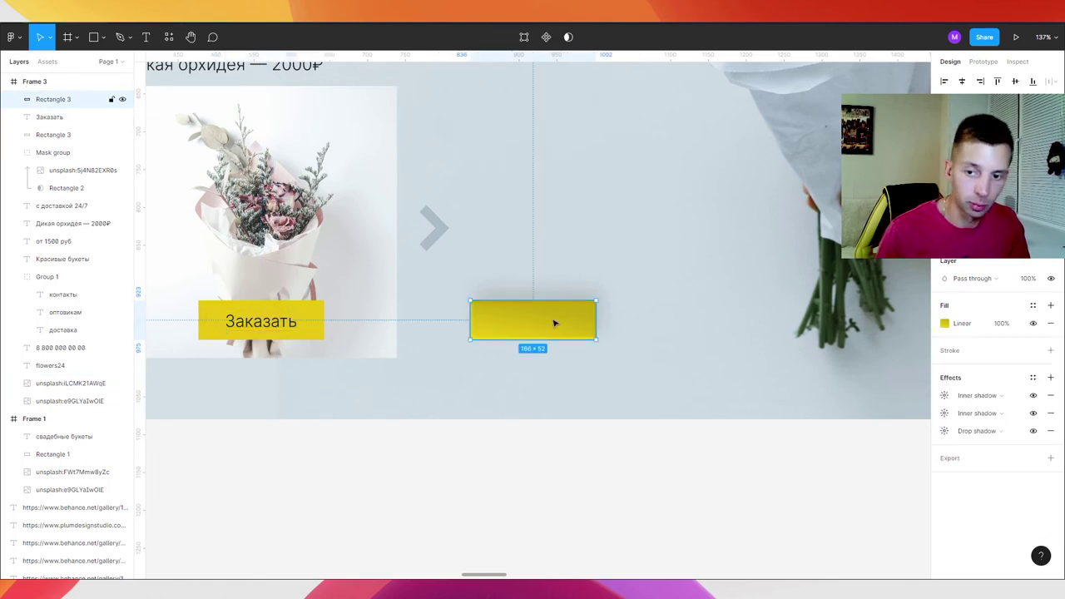
{"action": "key", "text": "Delete"}
Zoom out to view the whole of Frame 3
{"action": "scroll", "coordinate": [478, 383], "scroll_direction": "down", "scroll_amount": 2}
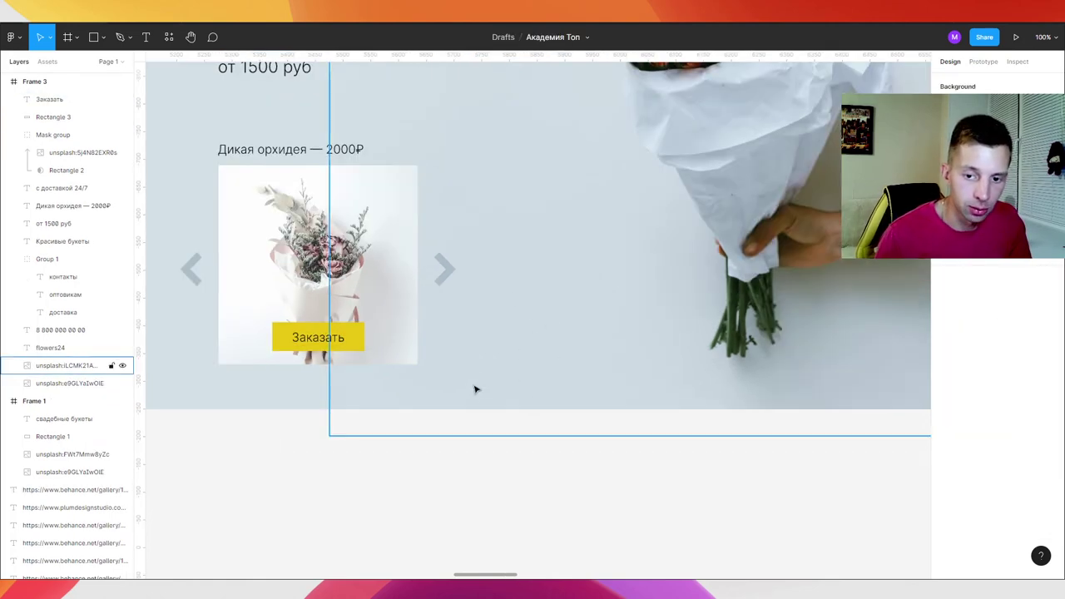
{"action": "scroll", "coordinate": [473, 394], "scroll_direction": "down", "scroll_amount": 2}
{"action": "scroll", "coordinate": [479, 450], "scroll_direction": "down", "scroll_amount": 3}
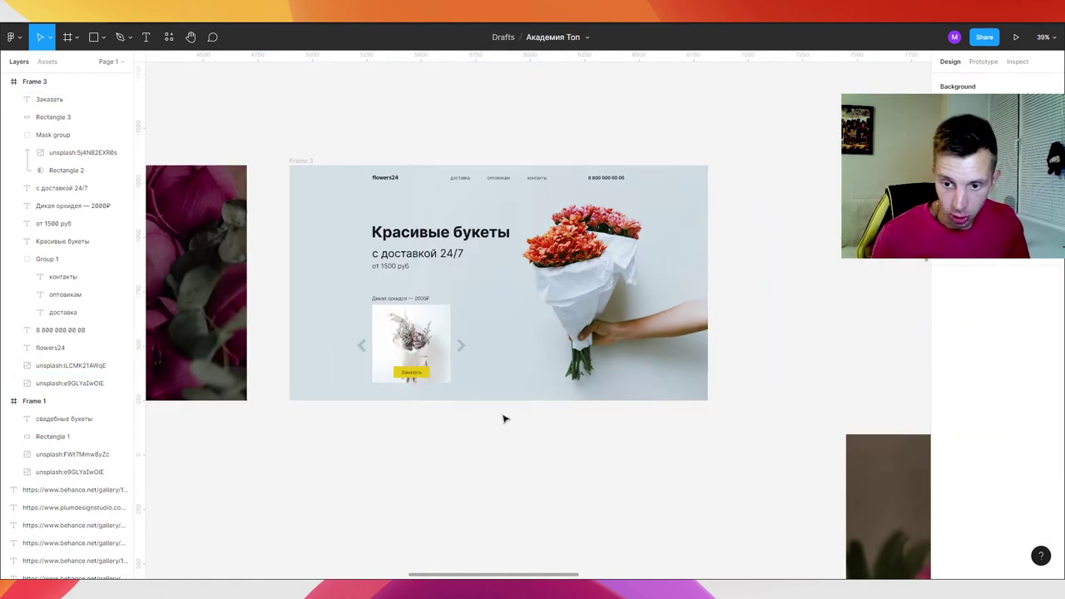
{"action": "scroll", "coordinate": [503, 415], "scroll_direction": "up", "scroll_amount": 2}
{"action": "scroll", "coordinate": [544, 431], "scroll_direction": "up", "scroll_amount": 2}
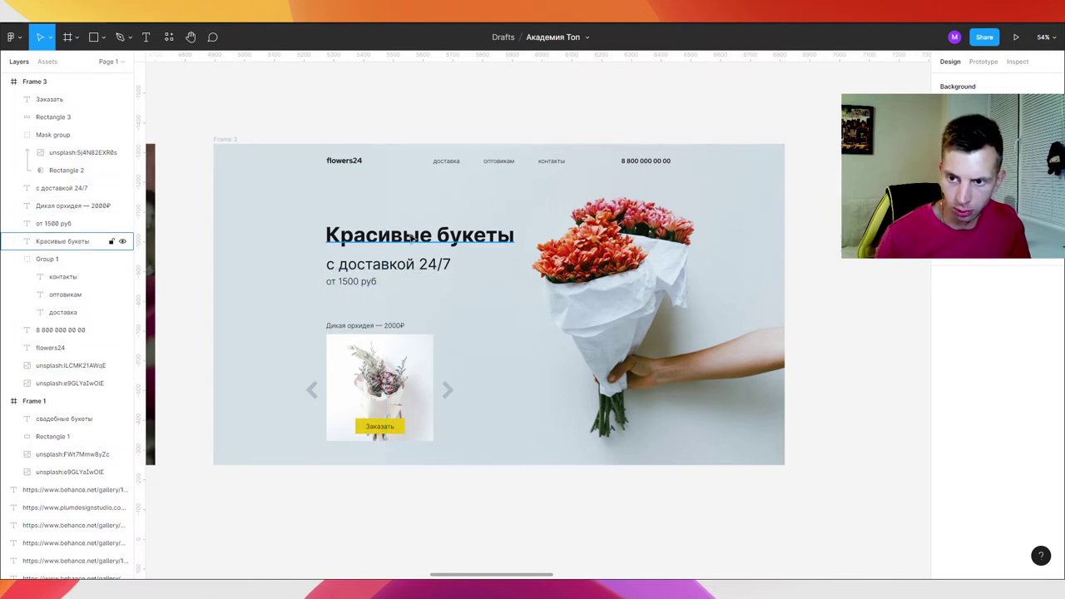
Nudge the bouquet photo slightly and set the Красивые букеты heading to font size 75
{"action": "left_click_drag", "start_coordinate": [572, 295], "coordinate": [593, 298]}
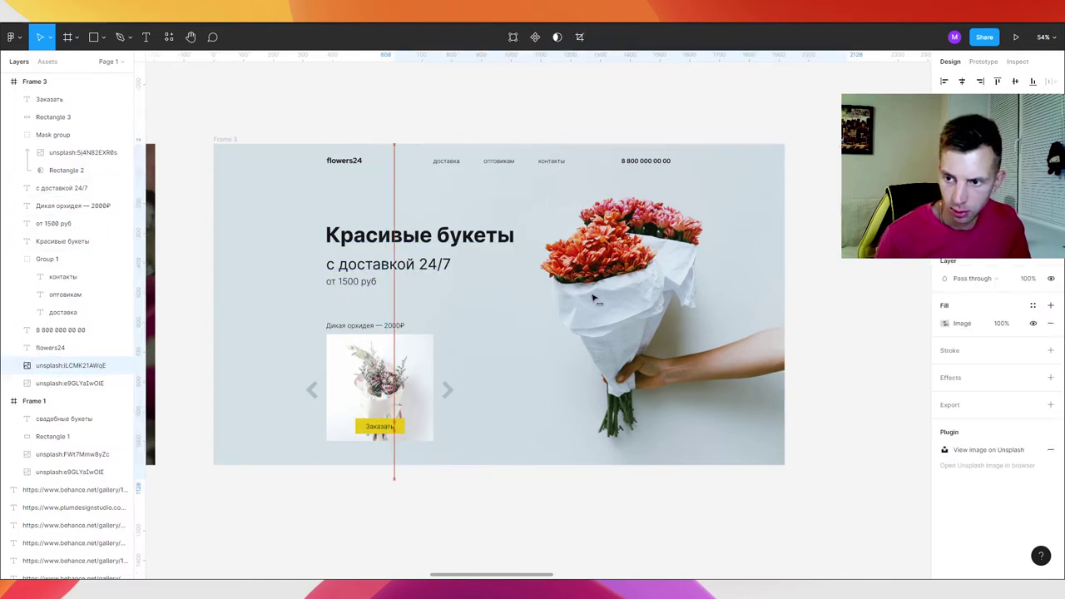
{"action": "left_click", "coordinate": [462, 240]}
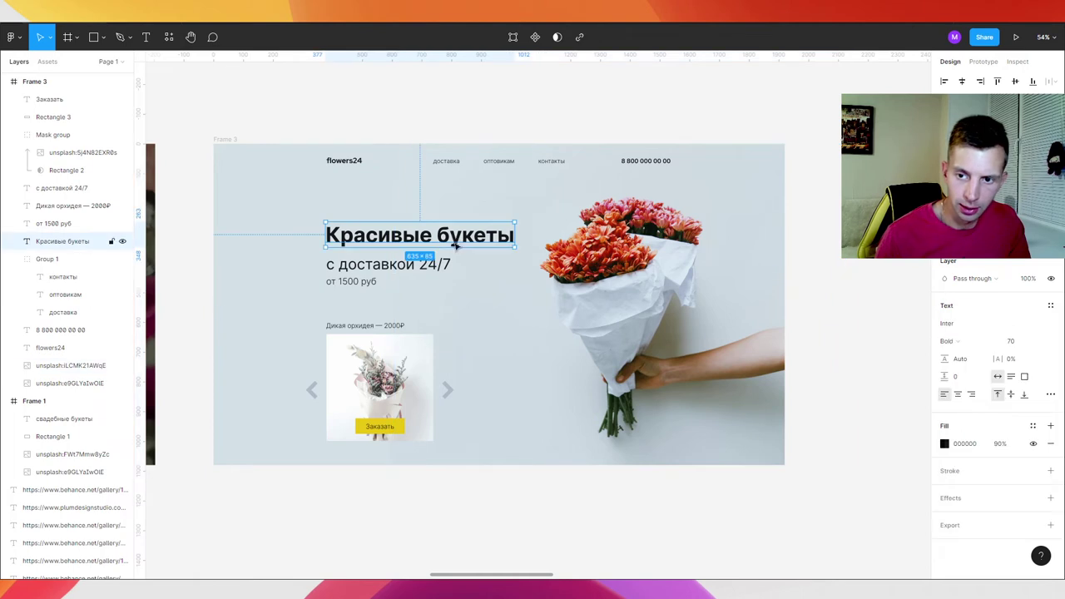
{"action": "left_click", "coordinate": [1019, 350]}
{"action": "type", "text": "75"}
{"action": "key", "text": "Return"}
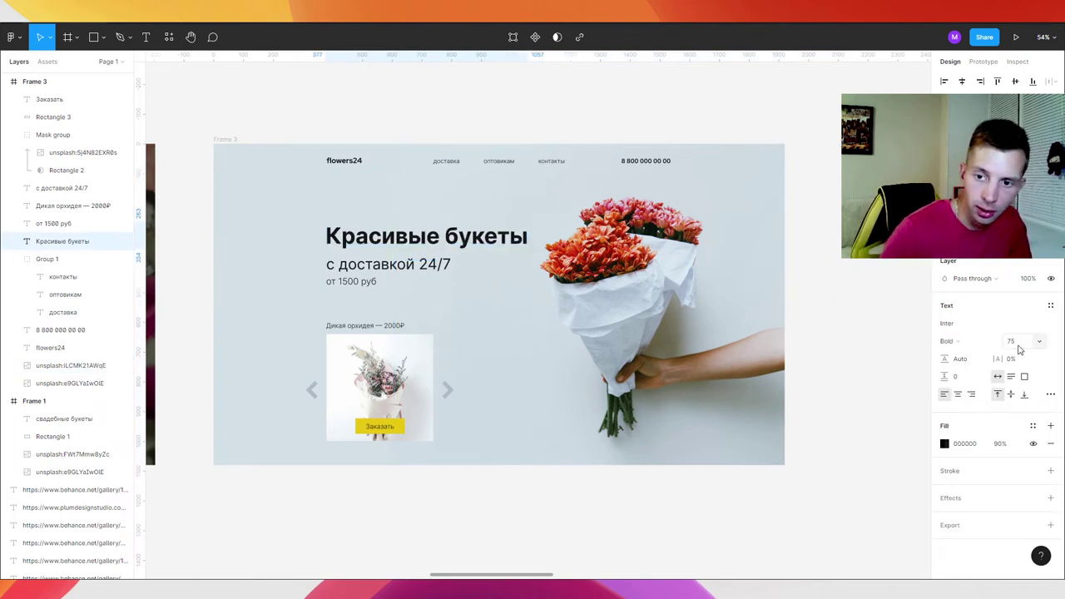
Show layout grids, measure the от 1500 руб text's spacing, then hide the grids
{"action": "key", "text": "ctrl+g"}
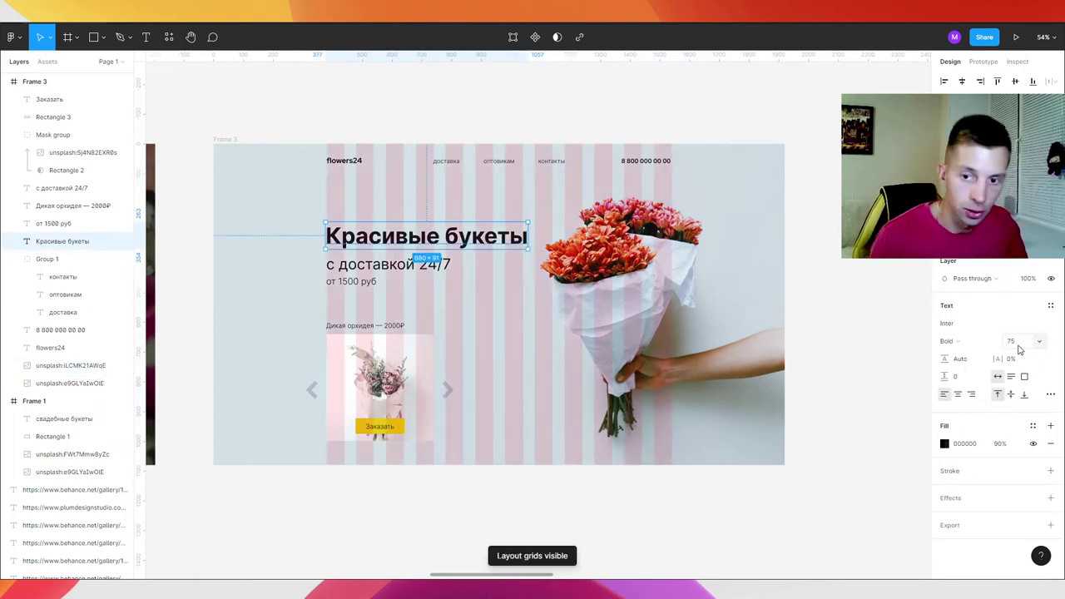
{"action": "left_click", "coordinate": [361, 285]}
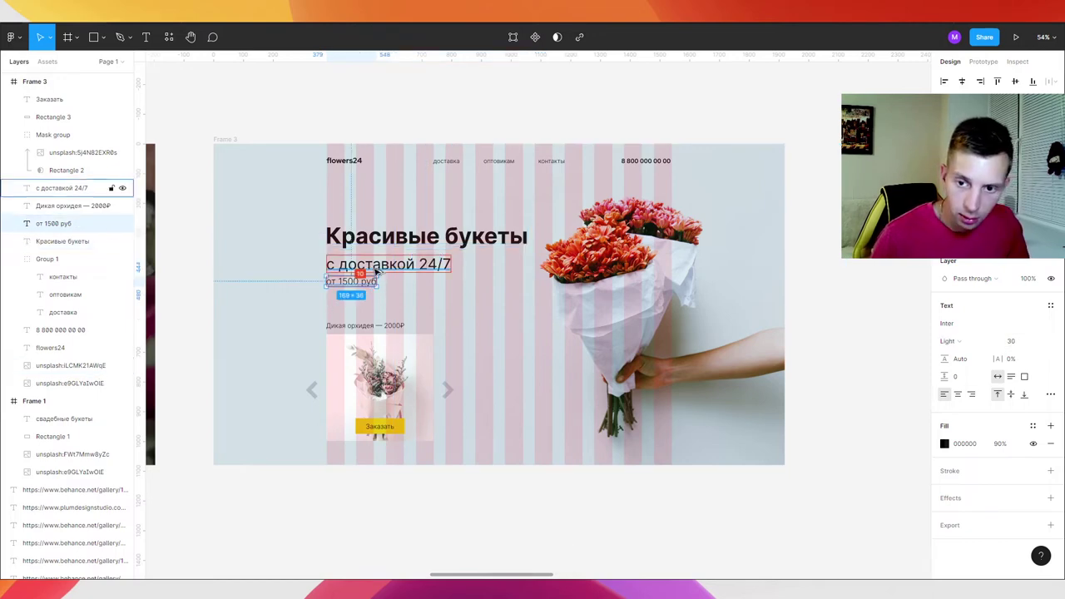
{"action": "key", "text": "alt"}
{"action": "left_click", "coordinate": [281, 288]}
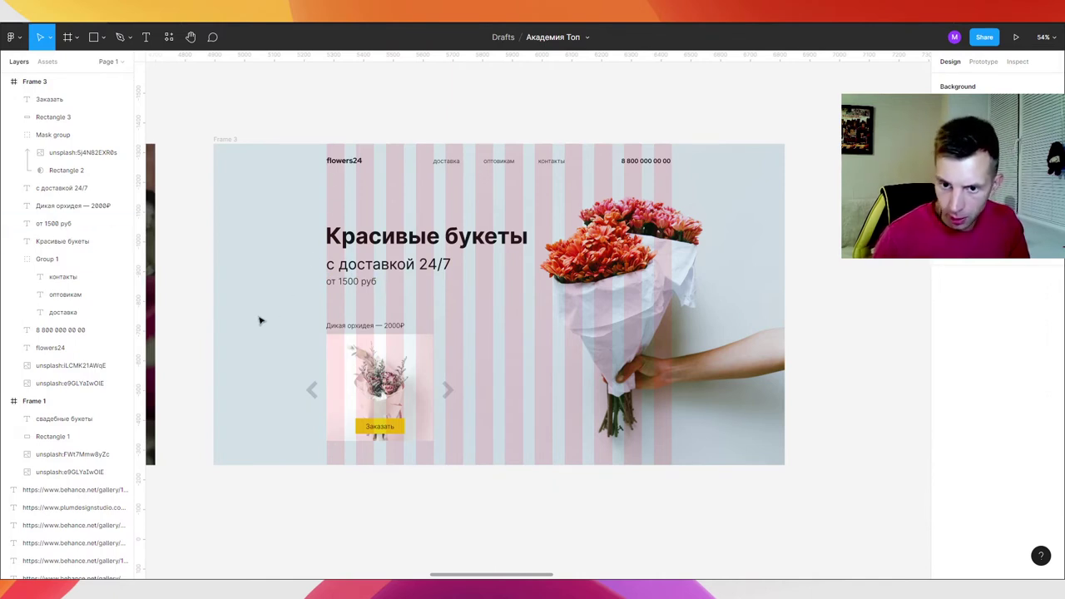
{"action": "key", "text": "ctrl+g"}
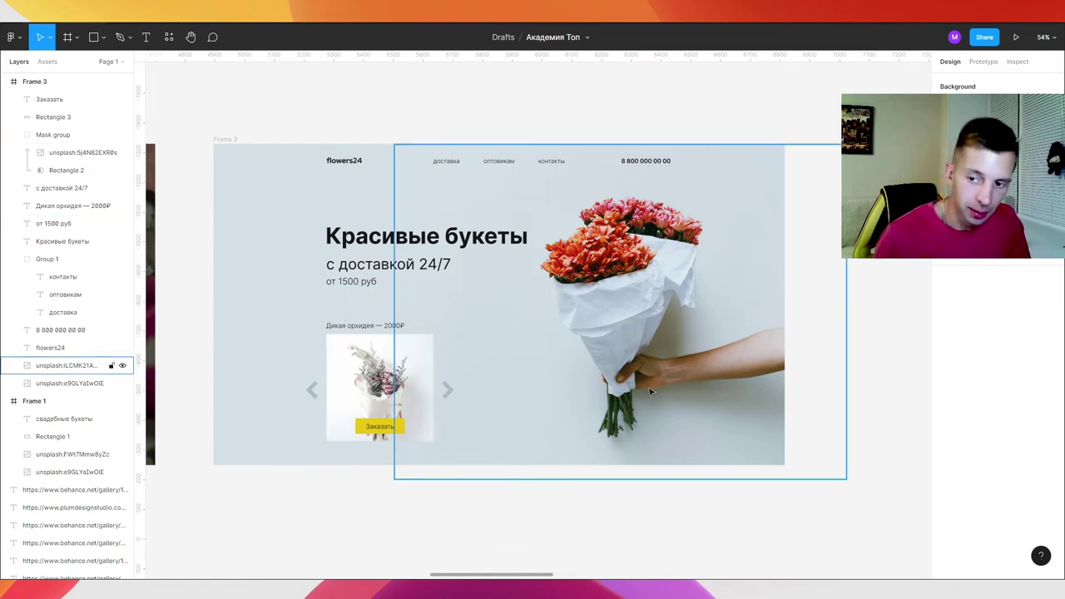
Measure the Заказать button's spacing, then move its text and rectangle up 1 px
{"action": "left_click", "coordinate": [398, 426]}
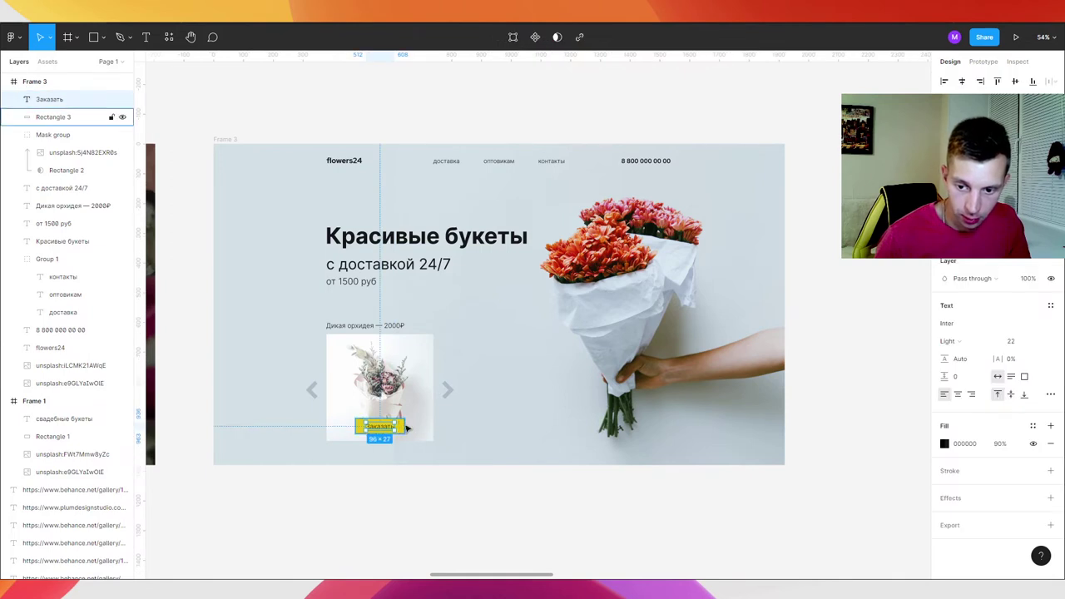
{"action": "left_click", "coordinate": [408, 428], "text": "shift"}
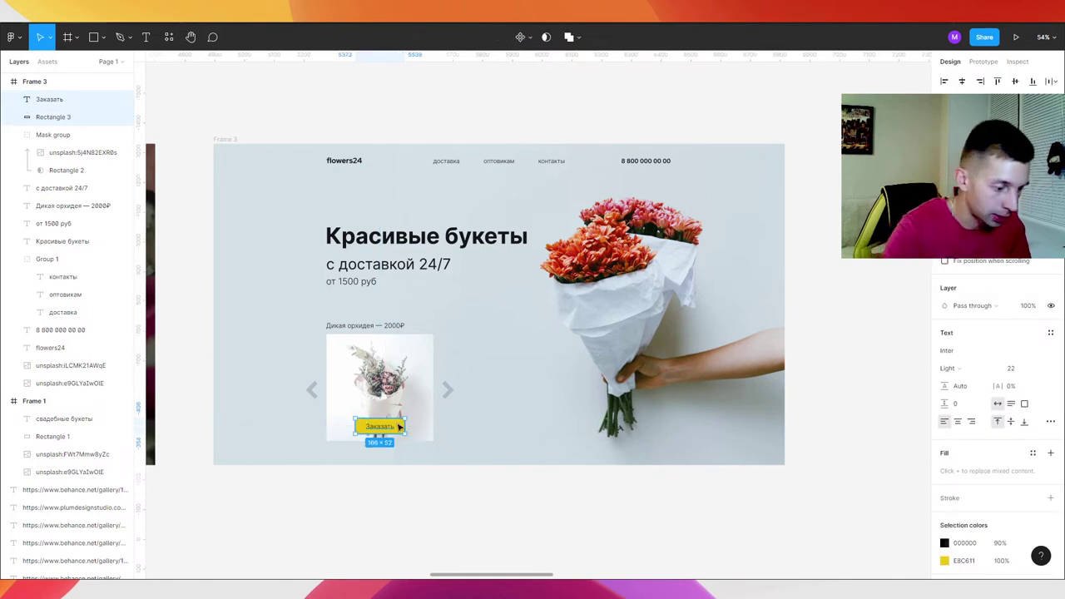
{"action": "key", "text": "alt"}
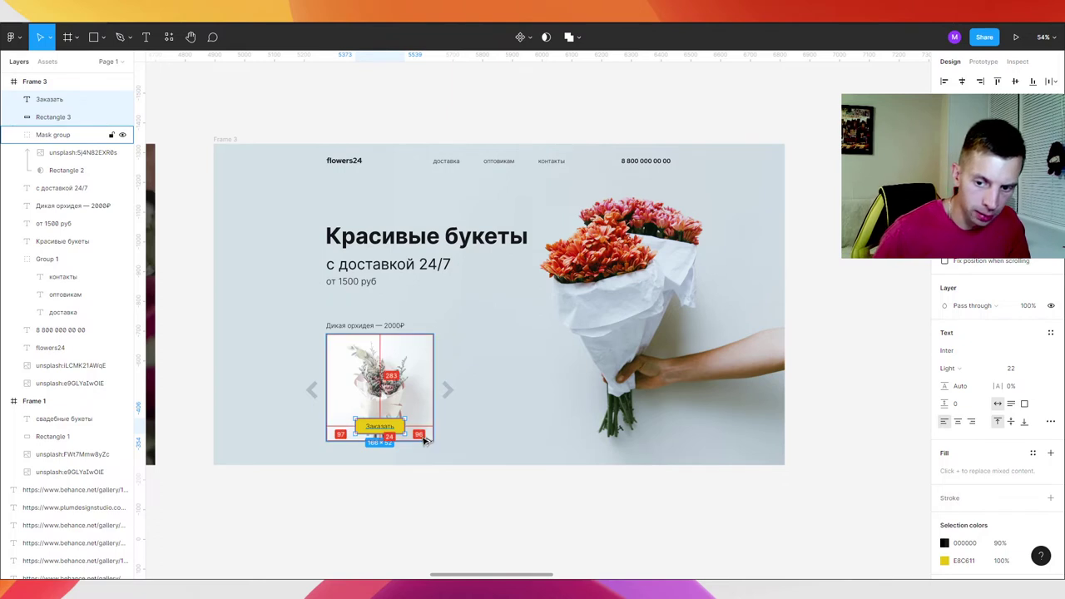
{"action": "key", "text": "Up"}
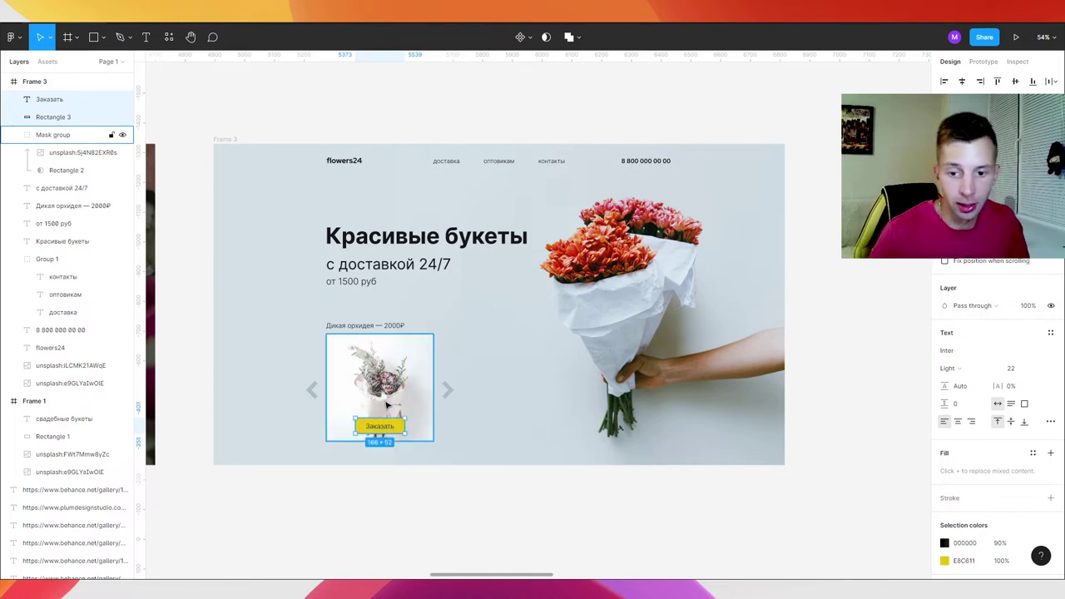
{"action": "left_click", "coordinate": [275, 225]}
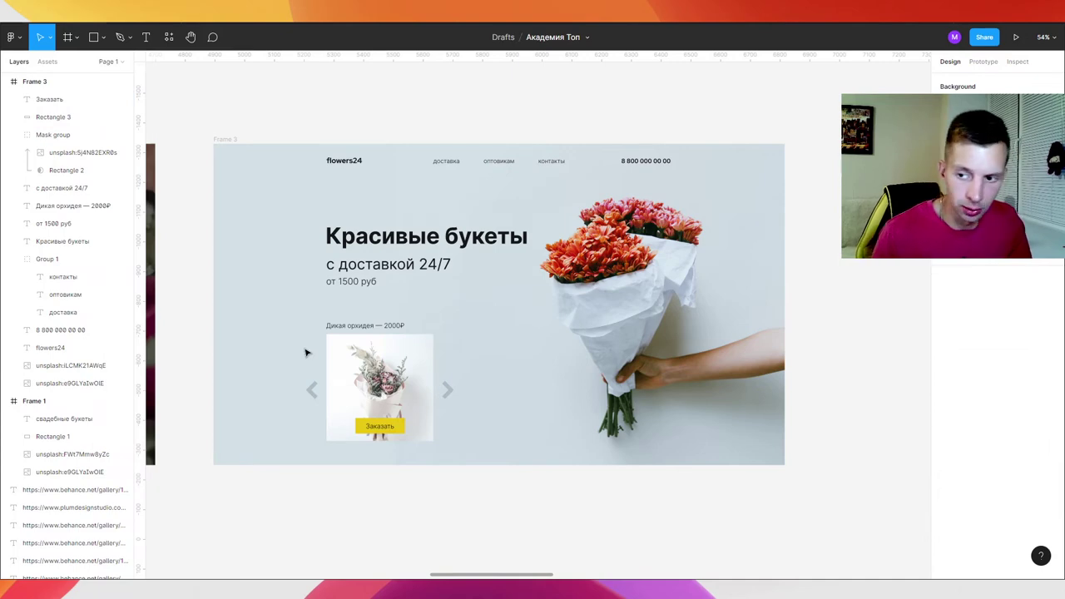
{"action": "scroll", "coordinate": [586, 420], "scroll_direction": "up", "scroll_amount": 3}
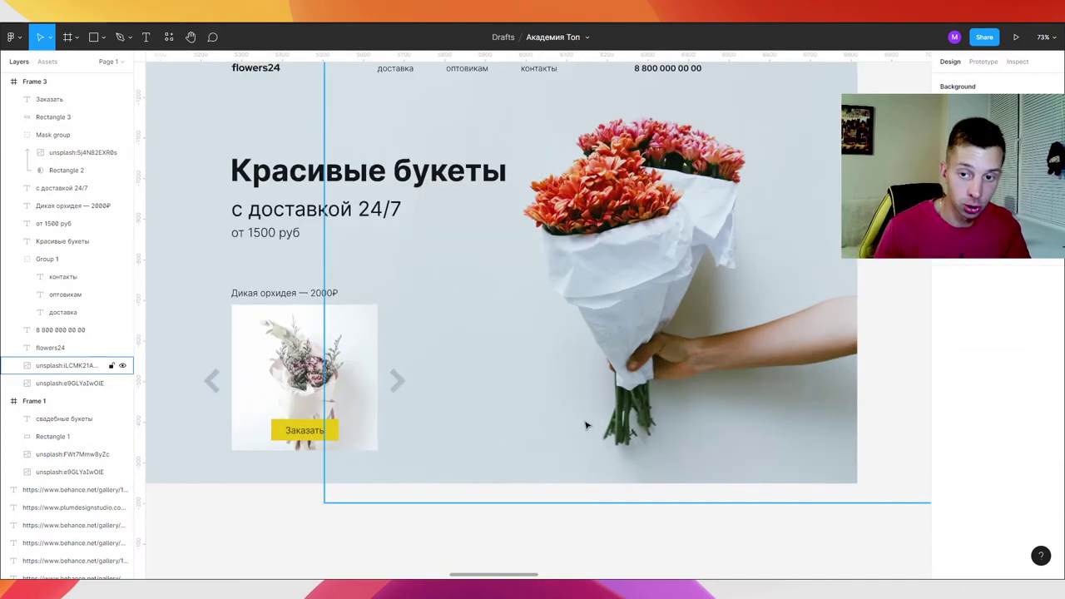
{"action": "scroll", "coordinate": [586, 420], "scroll_direction": "down", "scroll_amount": 3}
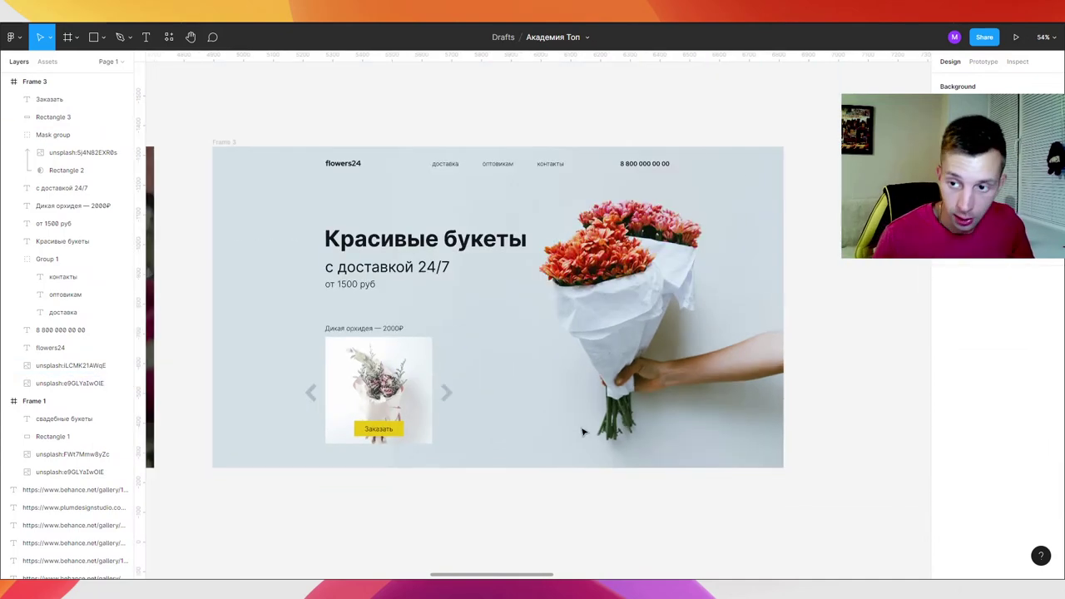
{"action": "left_click", "coordinate": [223, 142]}
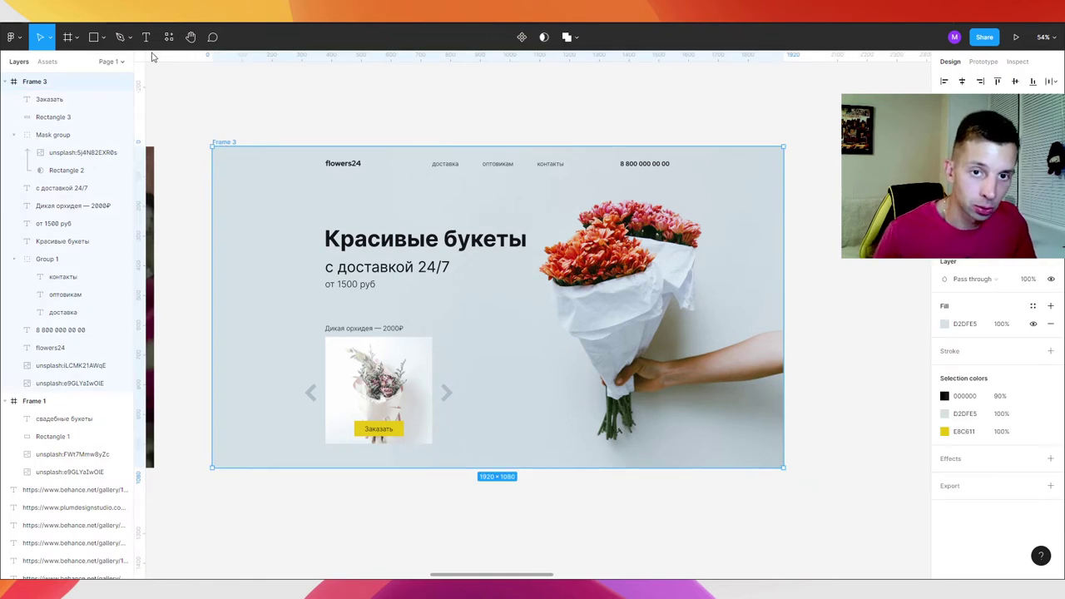
{"action": "left_click", "coordinate": [77, 38]}
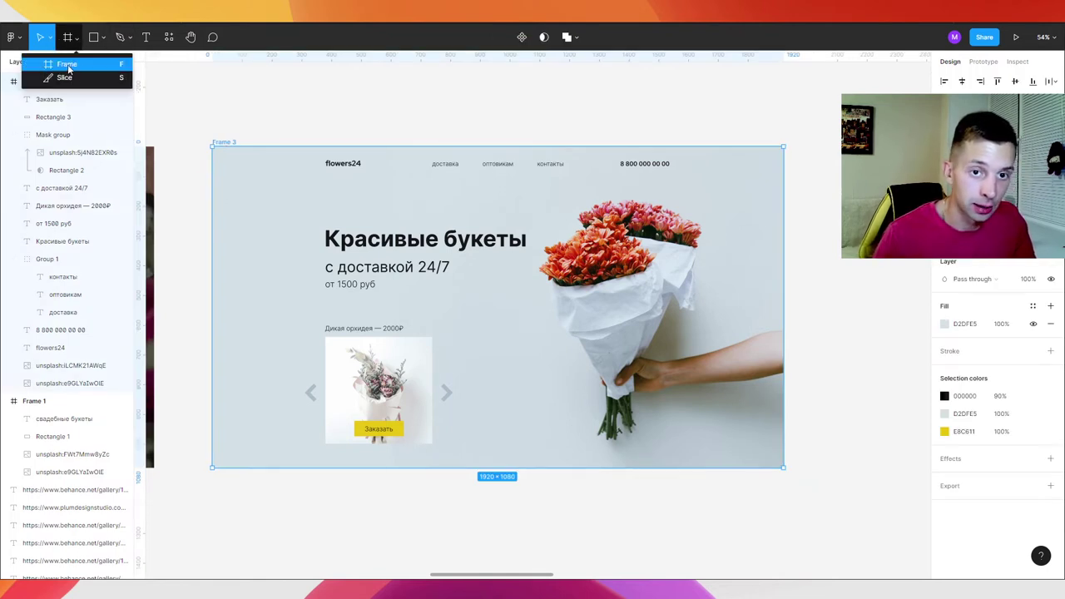
{"action": "left_click", "coordinate": [103, 37]}
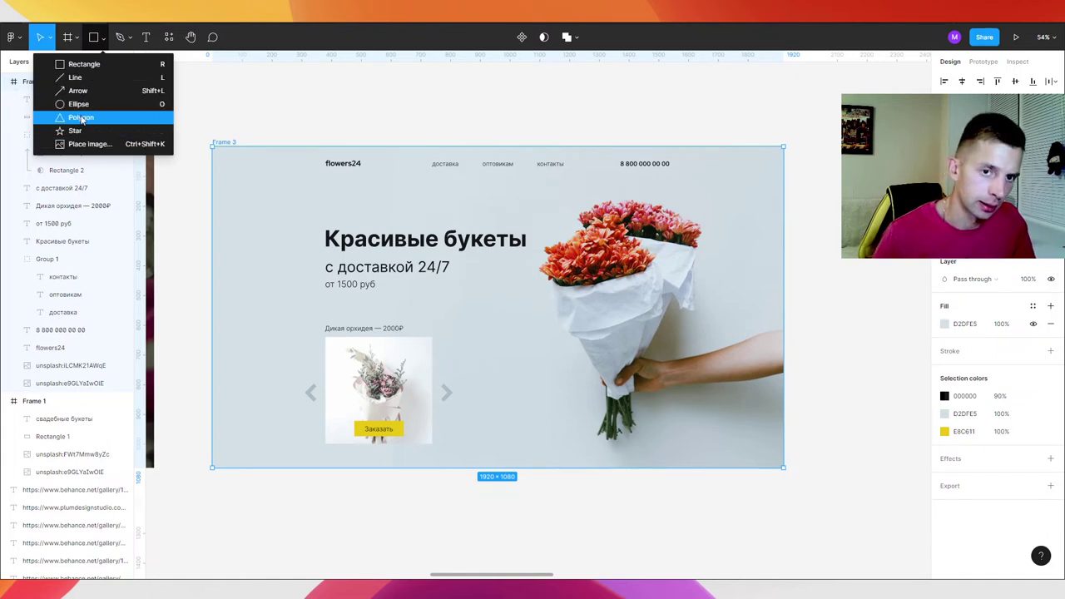
{"action": "left_click", "coordinate": [125, 43]}
{"action": "left_click", "coordinate": [130, 37]}
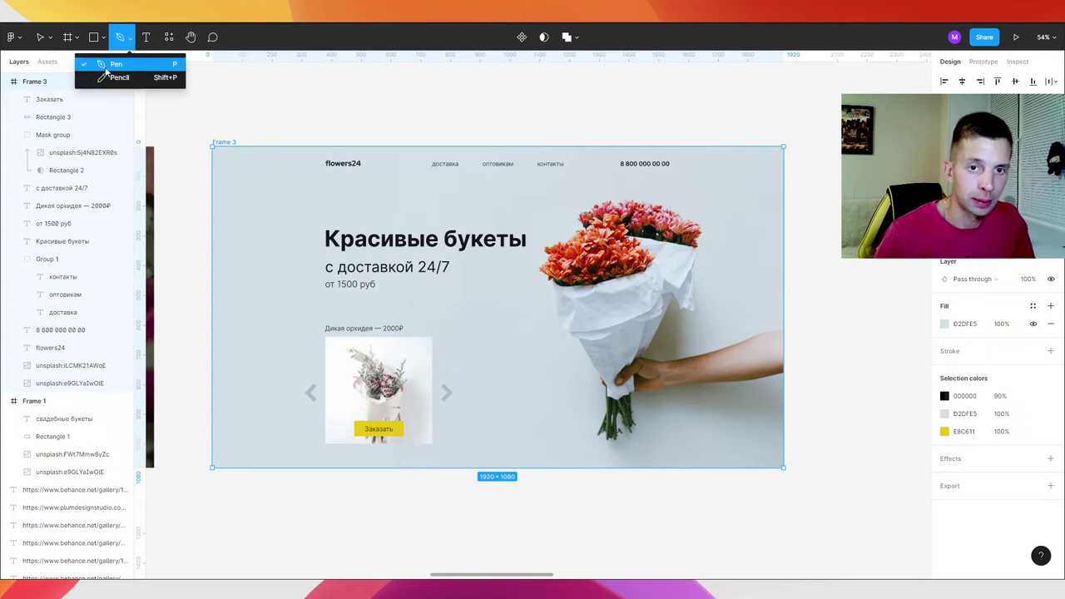
{"action": "left_click", "coordinate": [237, 79]}
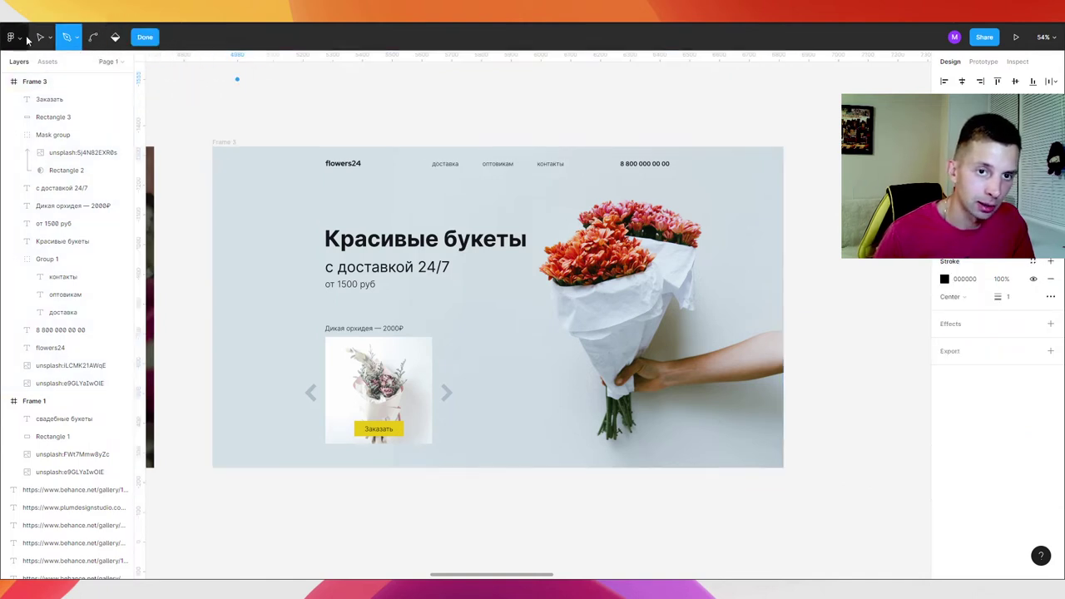
{"action": "left_click", "coordinate": [146, 39]}
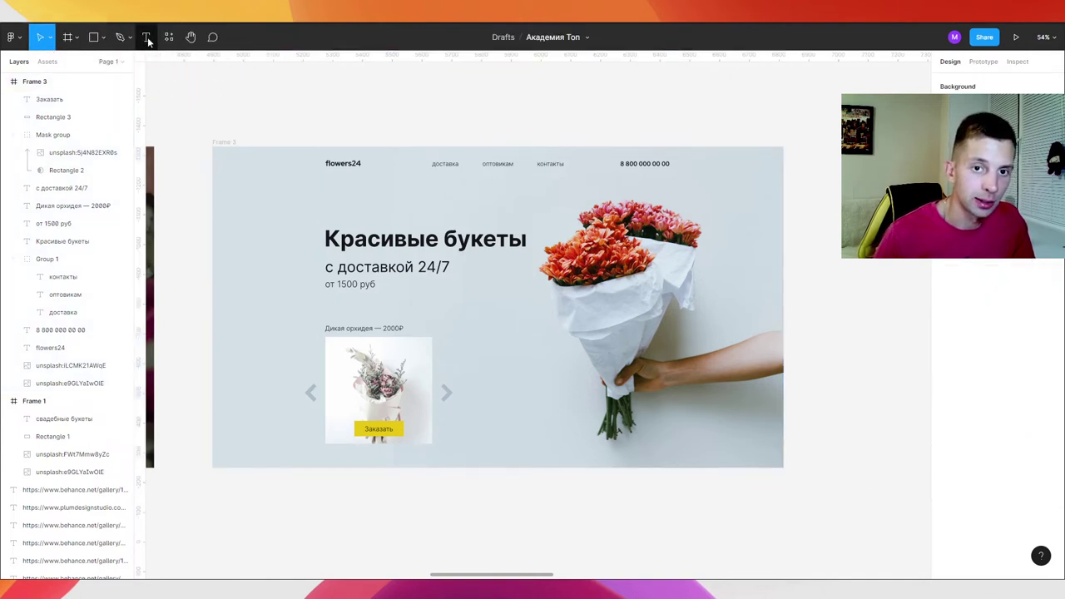
{"action": "left_click", "coordinate": [146, 37]}
{"action": "left_click", "coordinate": [96, 39]}
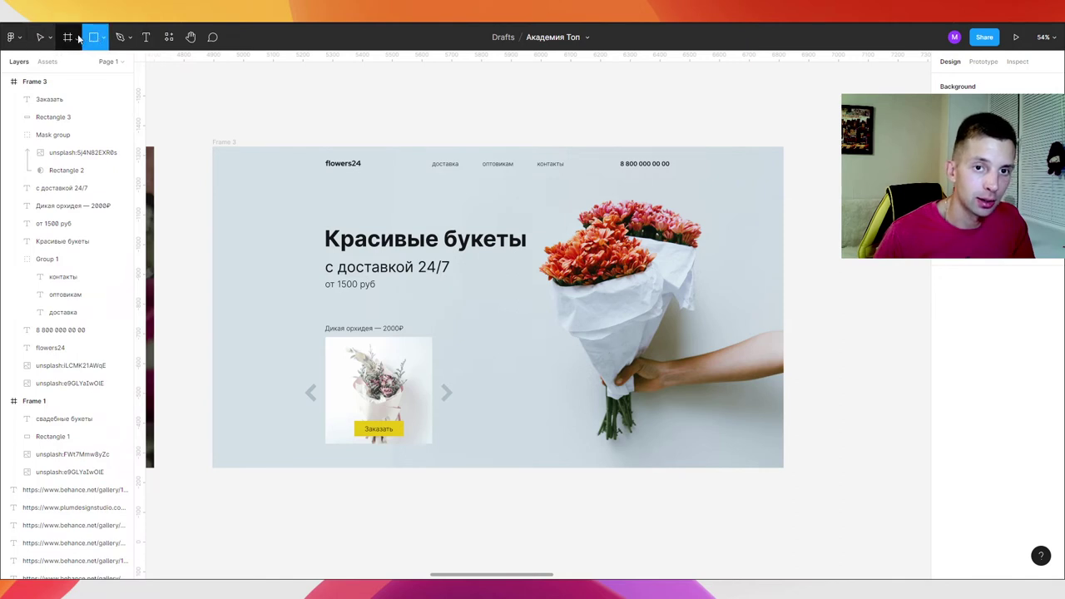
{"action": "left_click", "coordinate": [291, 97]}
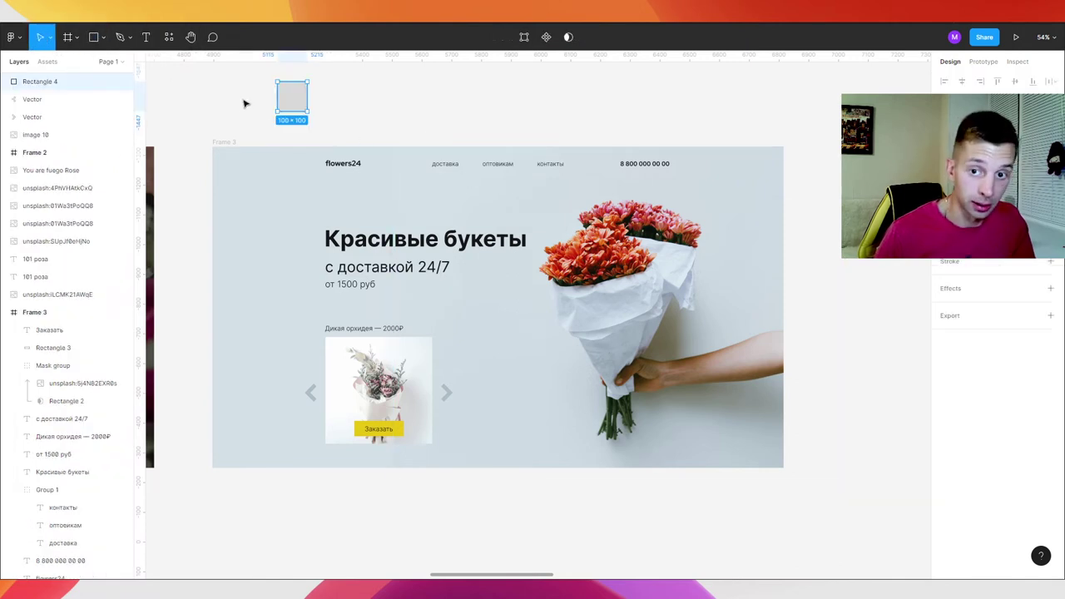
{"action": "key", "text": "Delete"}
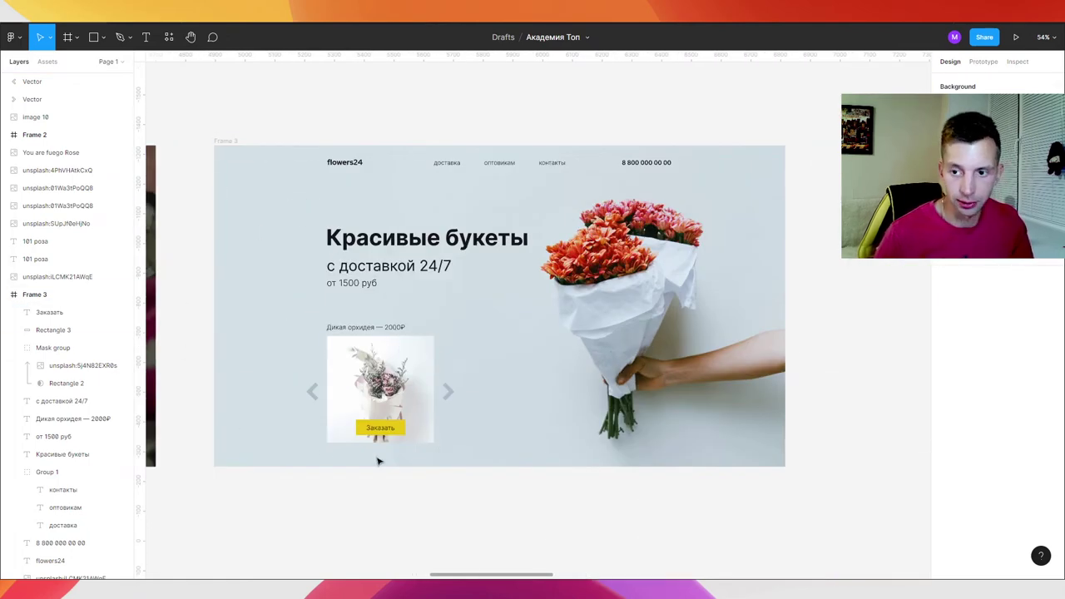
{"action": "scroll", "coordinate": [378, 462], "scroll_direction": "down", "scroll_amount": 3}
{"action": "scroll", "coordinate": [377, 463], "scroll_direction": "up", "scroll_amount": 3}
{"action": "scroll", "coordinate": [377, 463], "scroll_direction": "down", "scroll_amount": 5}
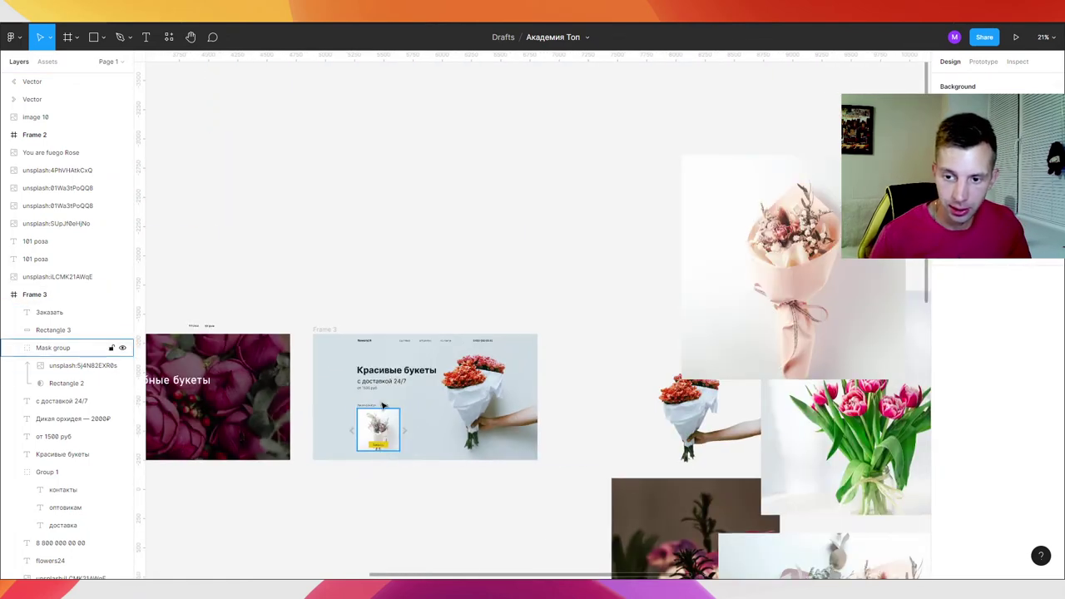
{"action": "left_click_drag", "start_coordinate": [340, 350], "coordinate": [603, 433]}
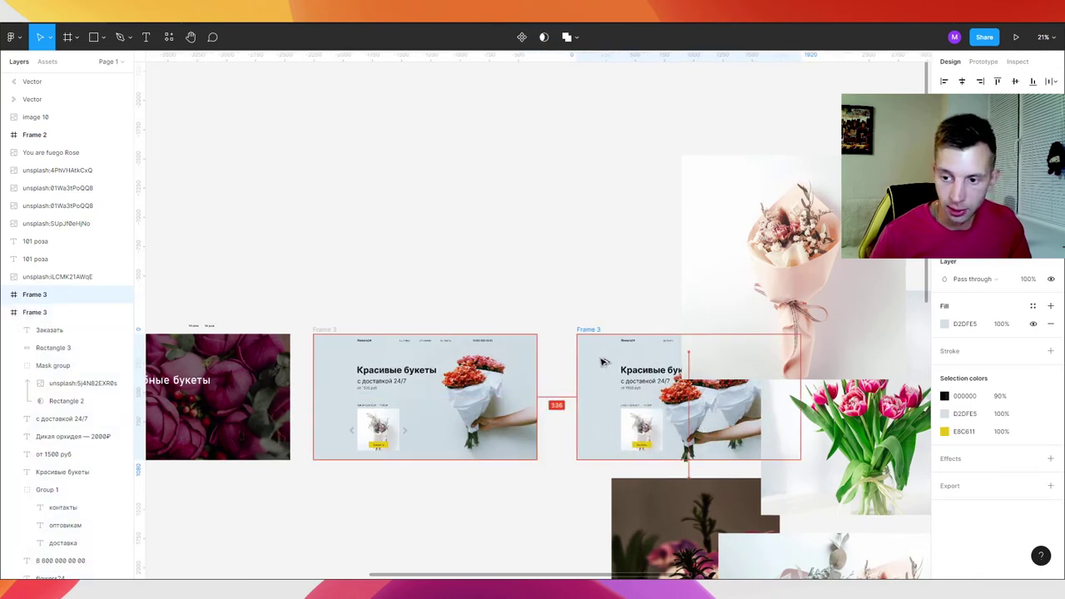
{"action": "left_click_drag", "start_coordinate": [554, 312], "coordinate": [633, 454]}
{"action": "key", "text": "Delete"}
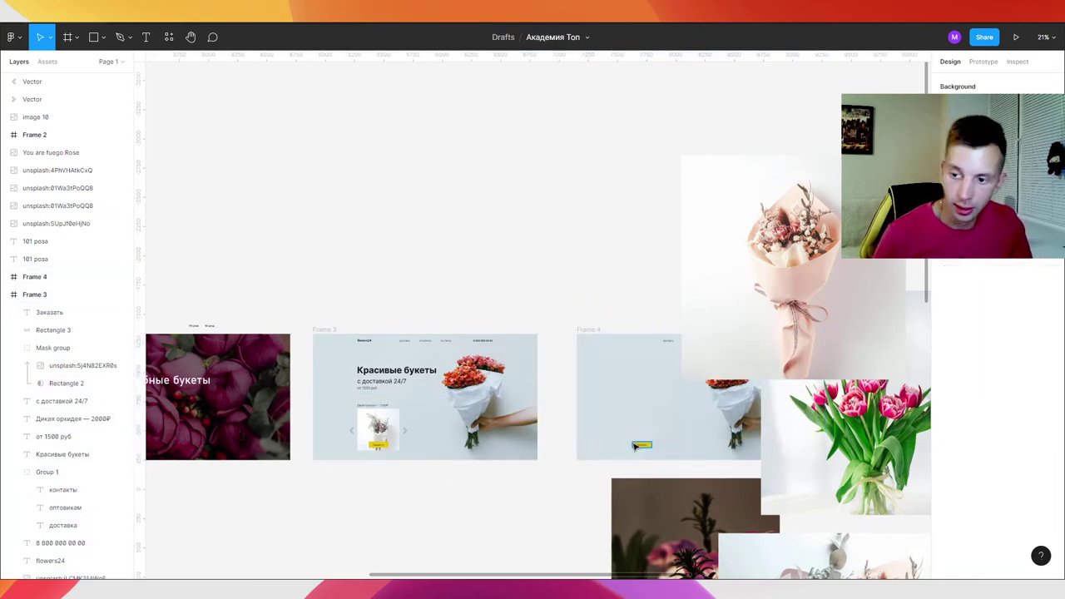
{"action": "left_click", "coordinate": [576, 331]}
{"action": "key", "text": "Delete"}
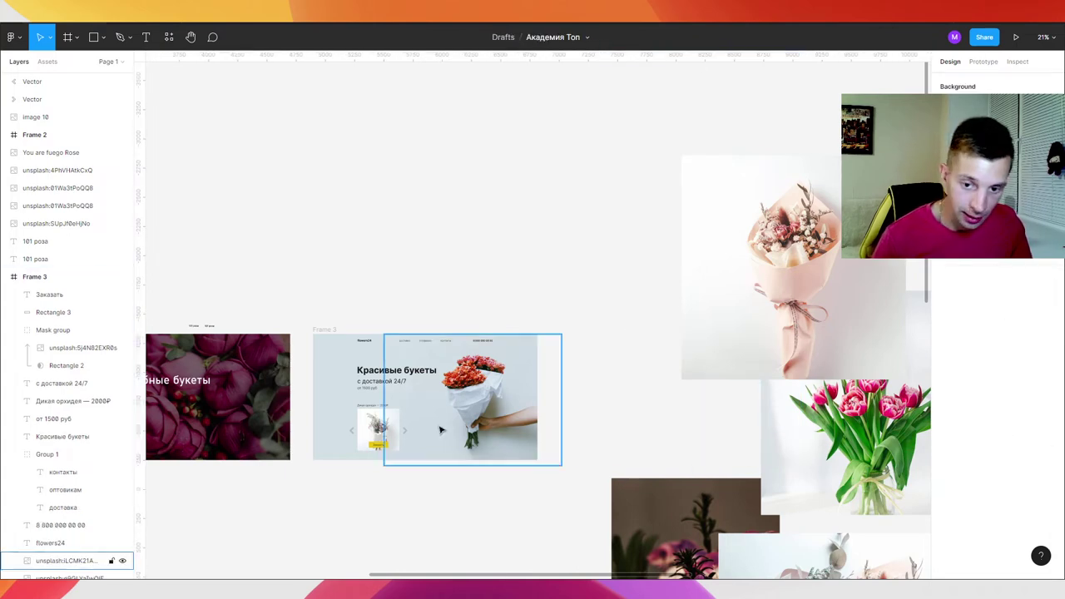
{"action": "scroll", "coordinate": [351, 433], "scroll_direction": "up", "scroll_amount": 3, "text": "ctrl"}
{"action": "scroll", "coordinate": [425, 507], "scroll_direction": "up", "scroll_amount": 2, "text": "ctrl"}
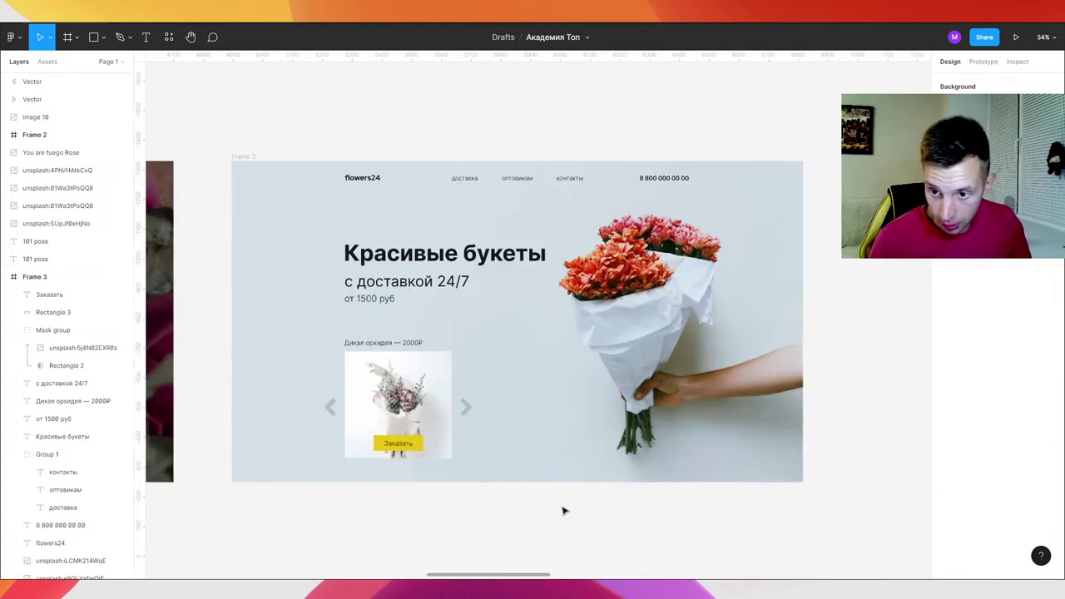
{"action": "scroll", "coordinate": [563, 509], "scroll_direction": "right", "scroll_amount": 1}
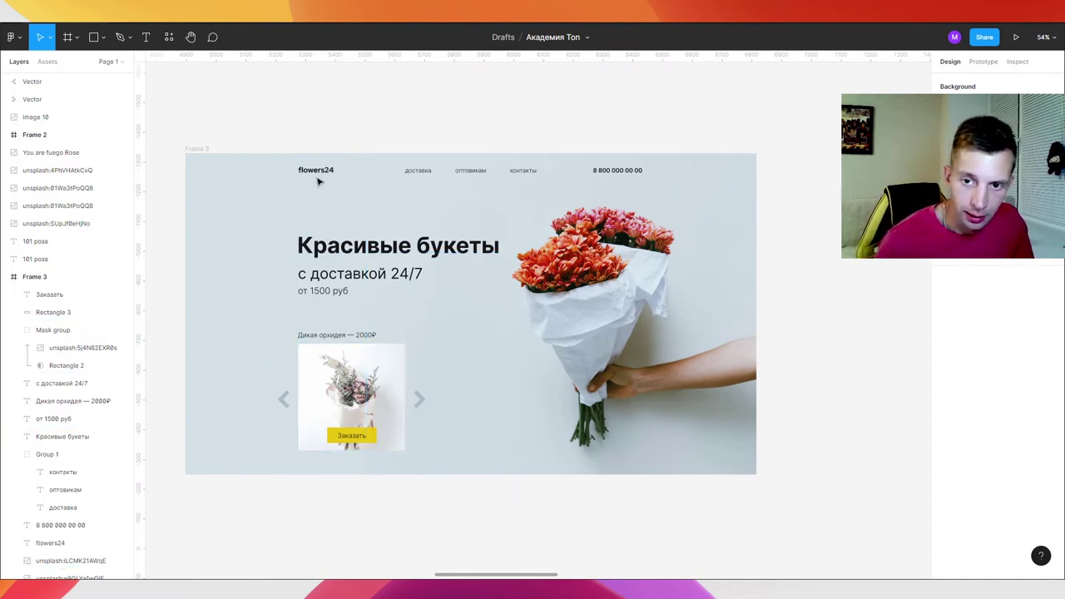
Enter and exit text editing on the Красивые букеты heading without changes
{"action": "left_click", "coordinate": [316, 254]}
{"action": "double_click", "coordinate": [315, 249]}
{"action": "left_click", "coordinate": [300, 246]}
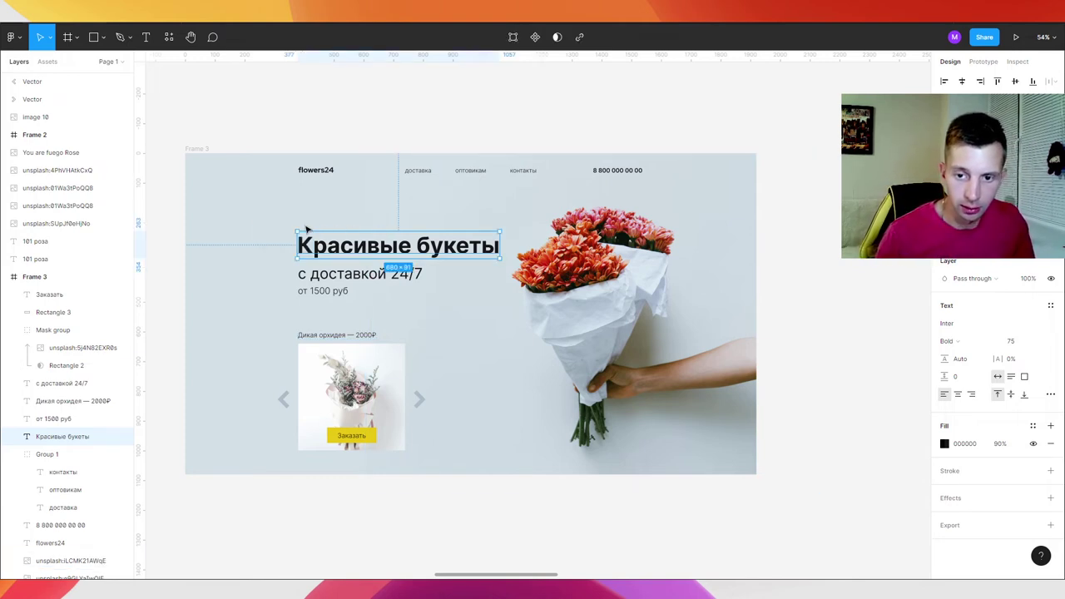
{"action": "key", "text": "Escape"}
{"action": "key", "text": "Escape"}
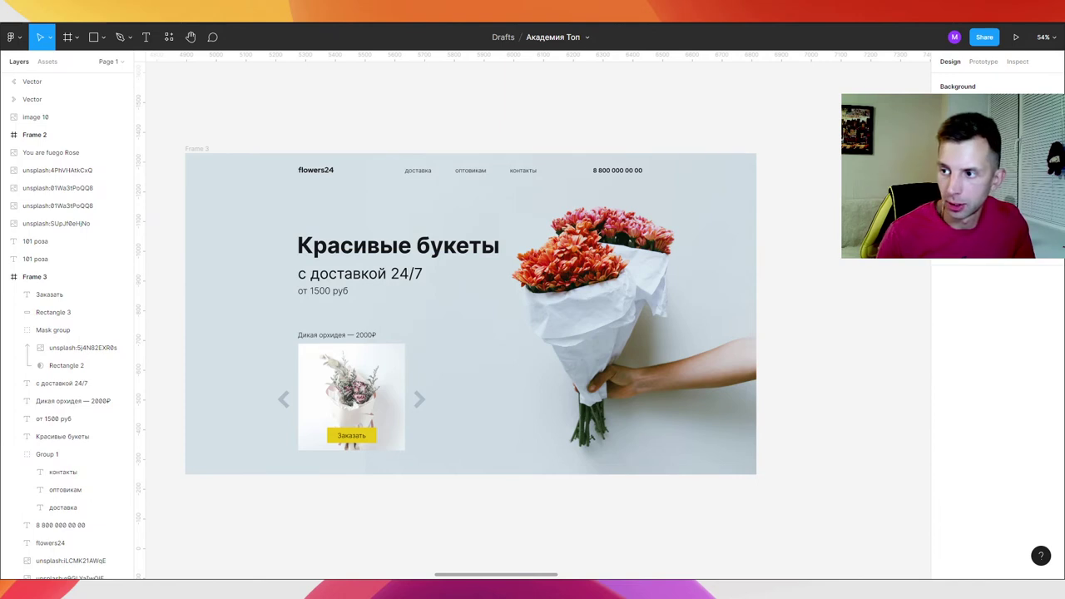
Choose the Line tool from the shape tools dropdown
{"action": "left_click", "coordinate": [77, 39]}
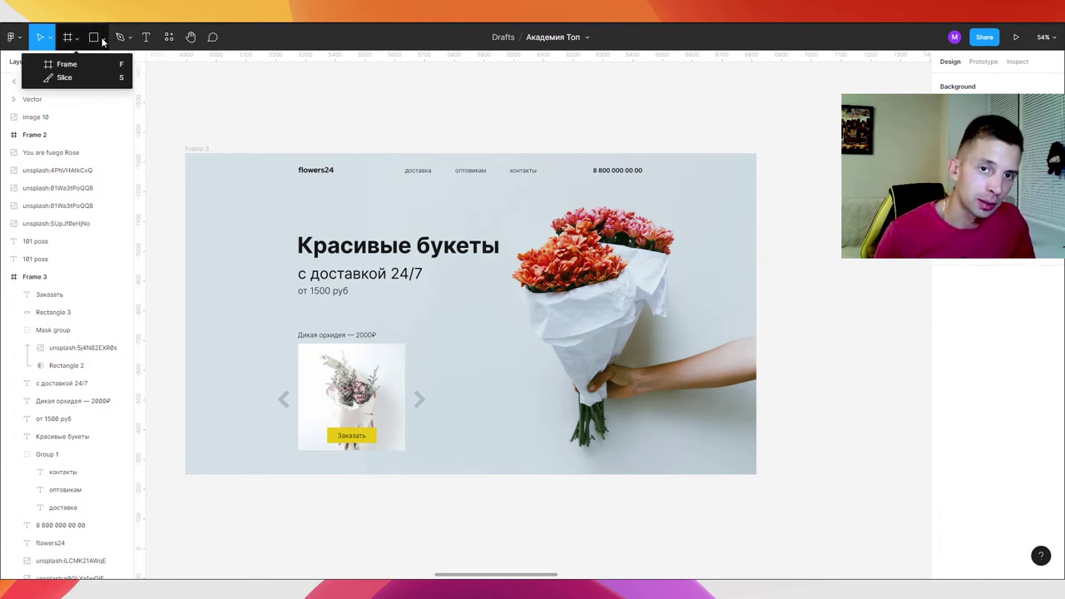
{"action": "left_click", "coordinate": [102, 40]}
{"action": "left_click", "coordinate": [90, 80]}
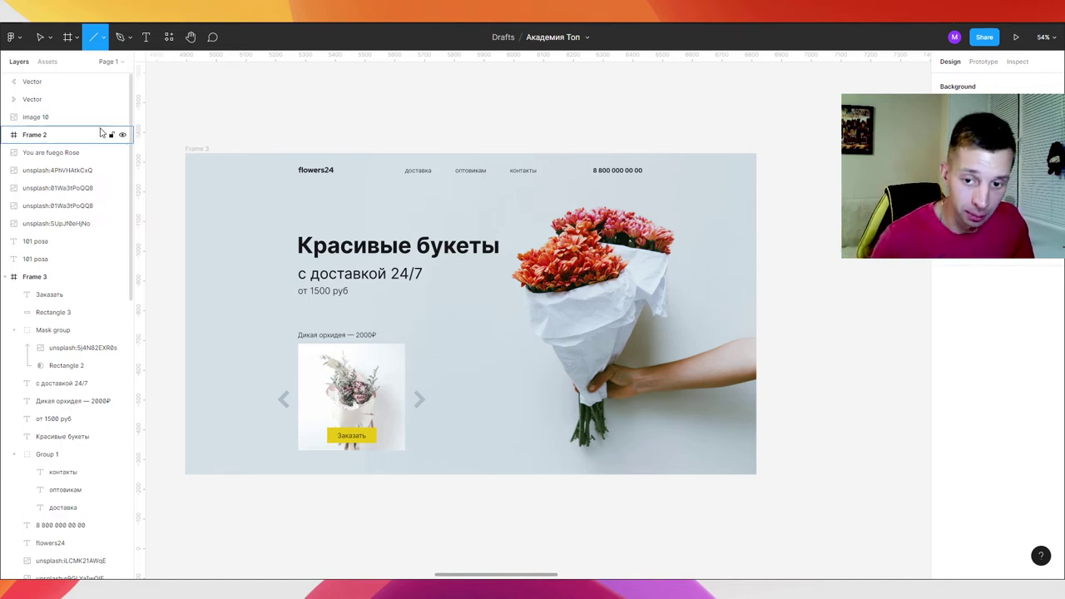
Draw a vertical line left of the heading and eyedrop the bluish-grey ABBCC7 stroke colour
{"action": "left_click_drag", "start_coordinate": [280, 238], "coordinate": [278, 291]}
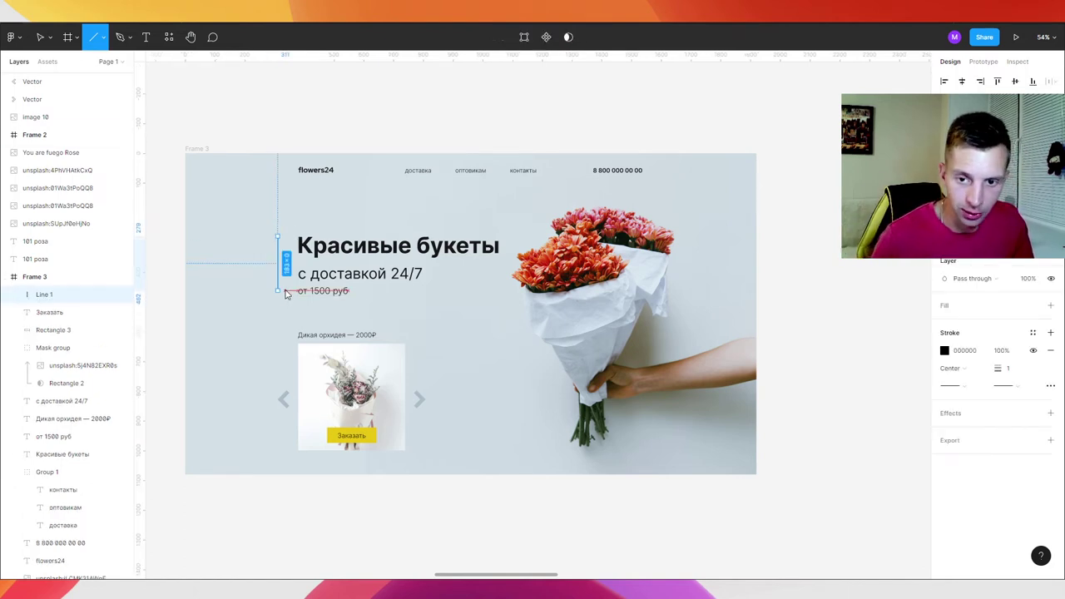
{"action": "left_click", "coordinate": [945, 352]}
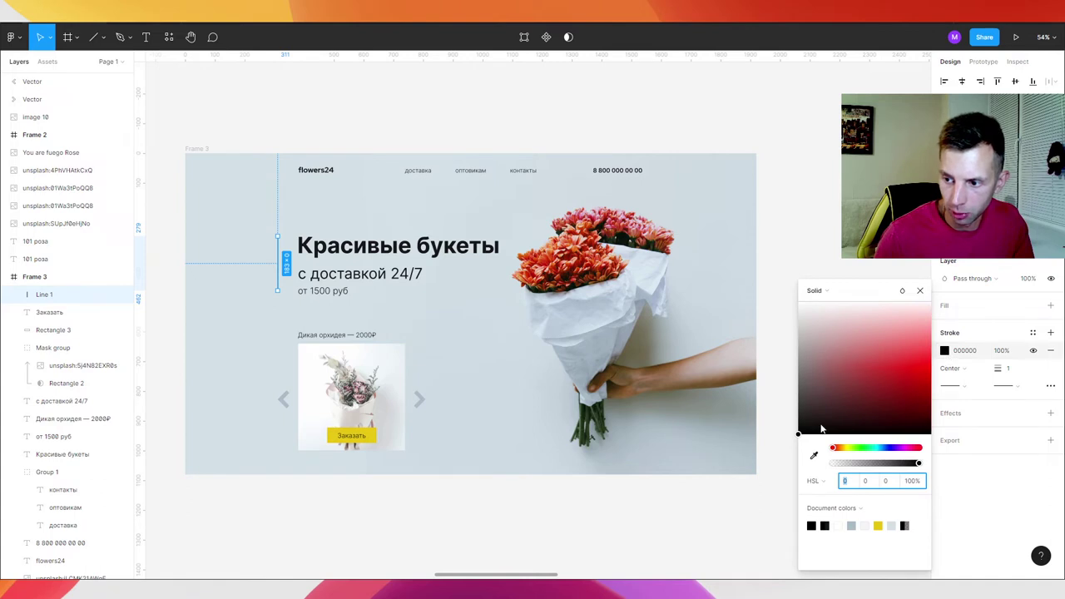
{"action": "left_click", "coordinate": [814, 456]}
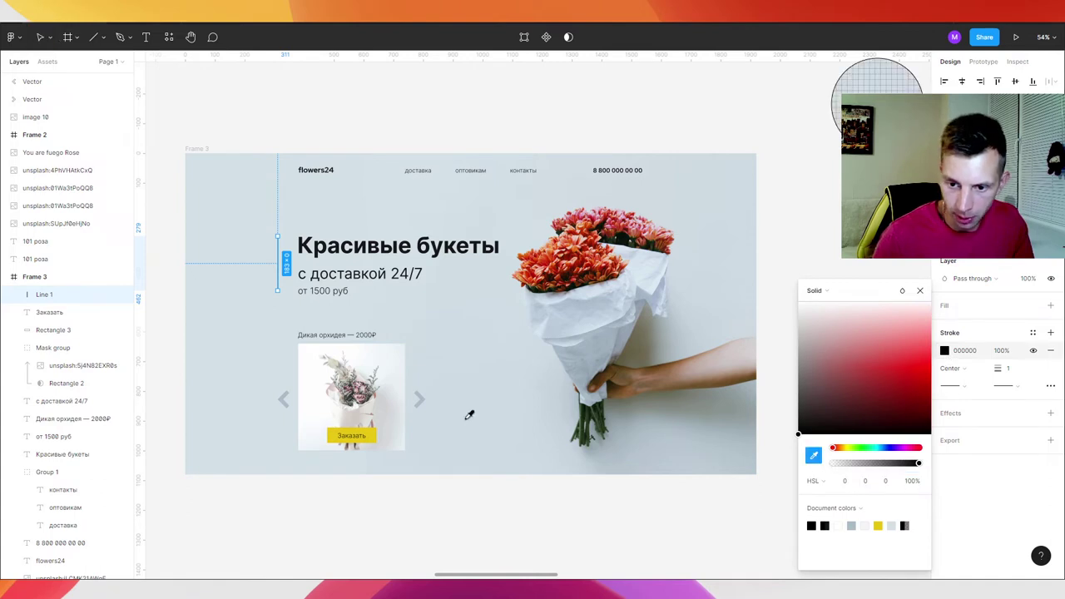
{"action": "left_click", "coordinate": [428, 398]}
{"action": "left_click", "coordinate": [920, 291]}
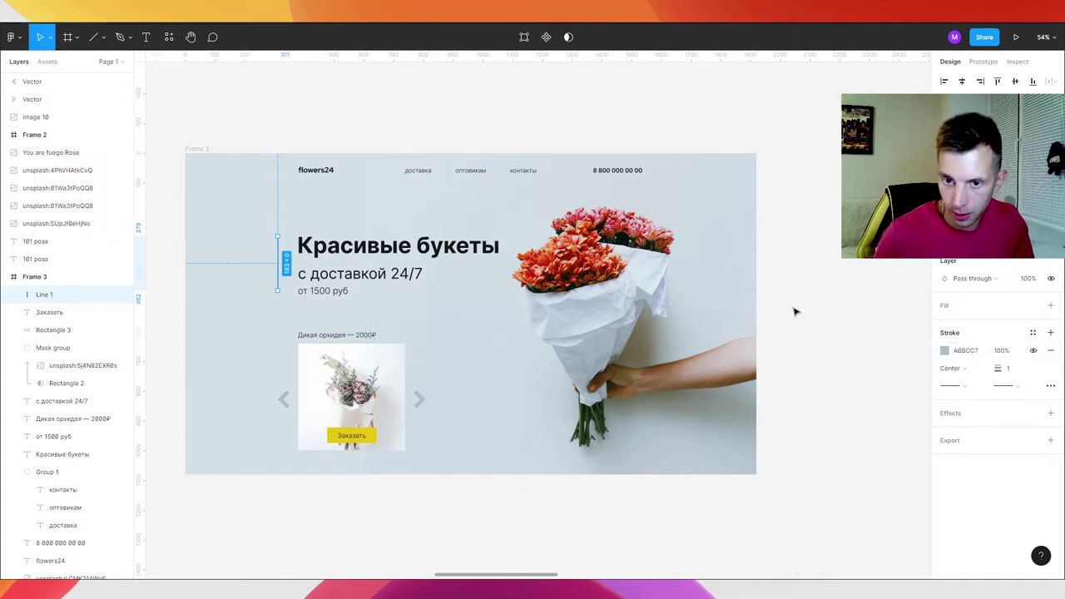
{"action": "left_click", "coordinate": [444, 316]}
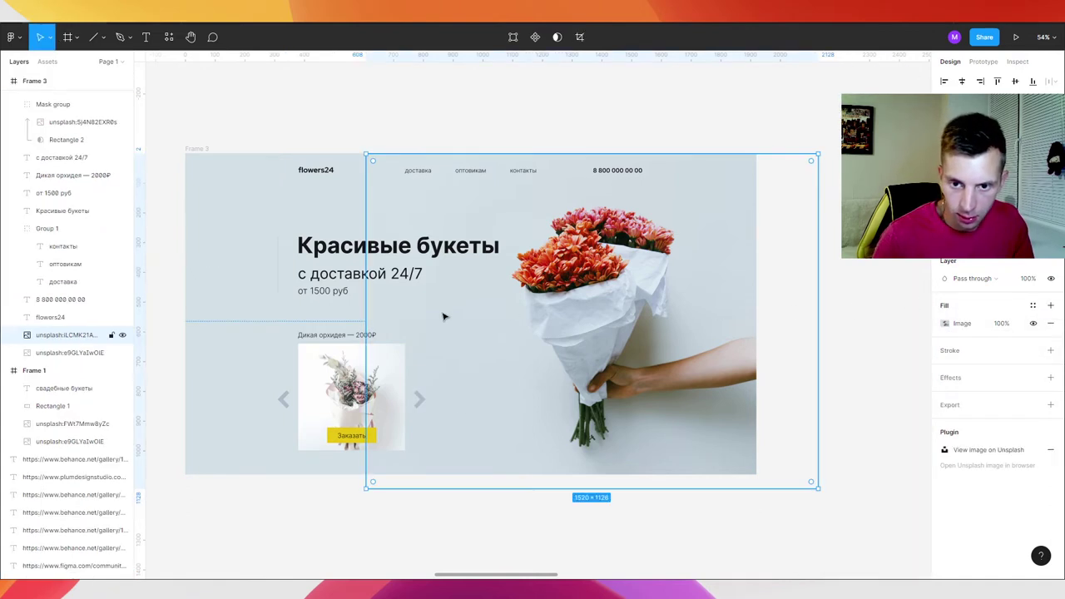
Set the line's stroke weight to 2 and nudge it one pixel right
{"action": "left_click", "coordinate": [280, 268]}
{"action": "left_click", "coordinate": [1011, 370]}
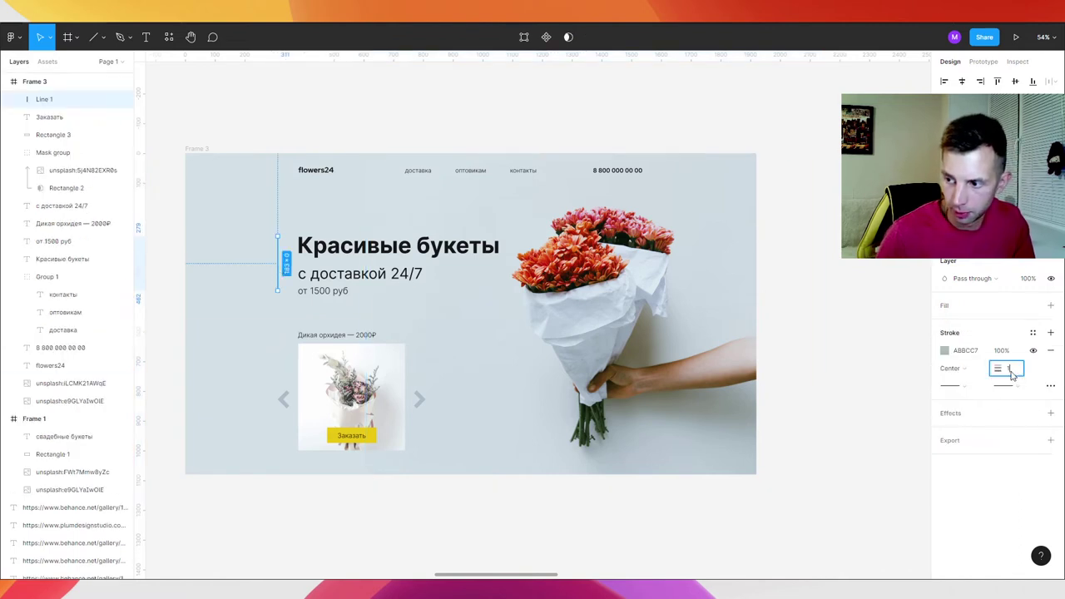
{"action": "type", "text": "2"}
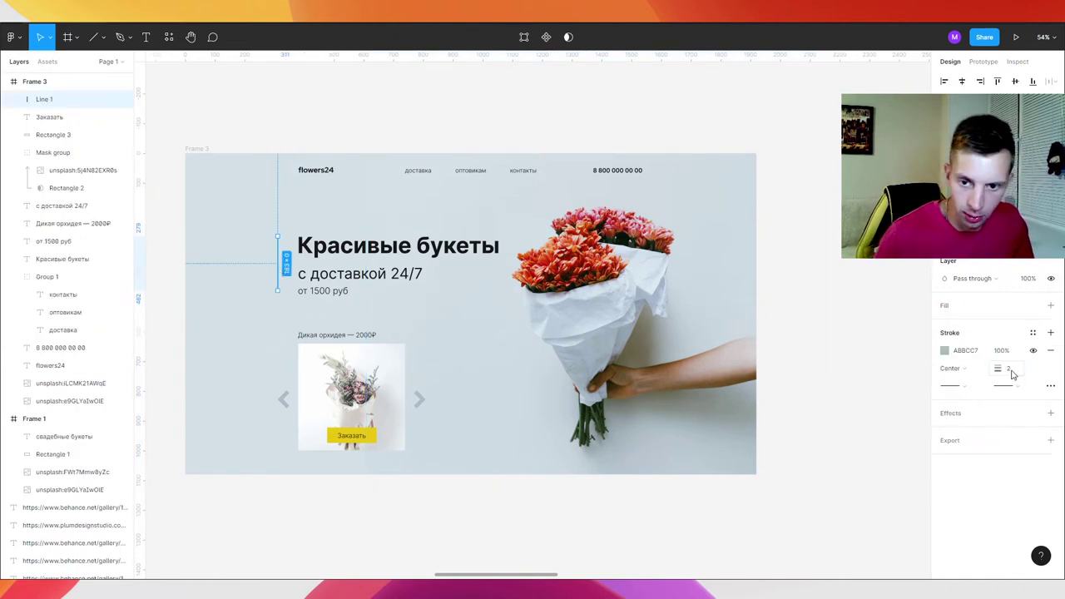
{"action": "key", "text": "Return"}
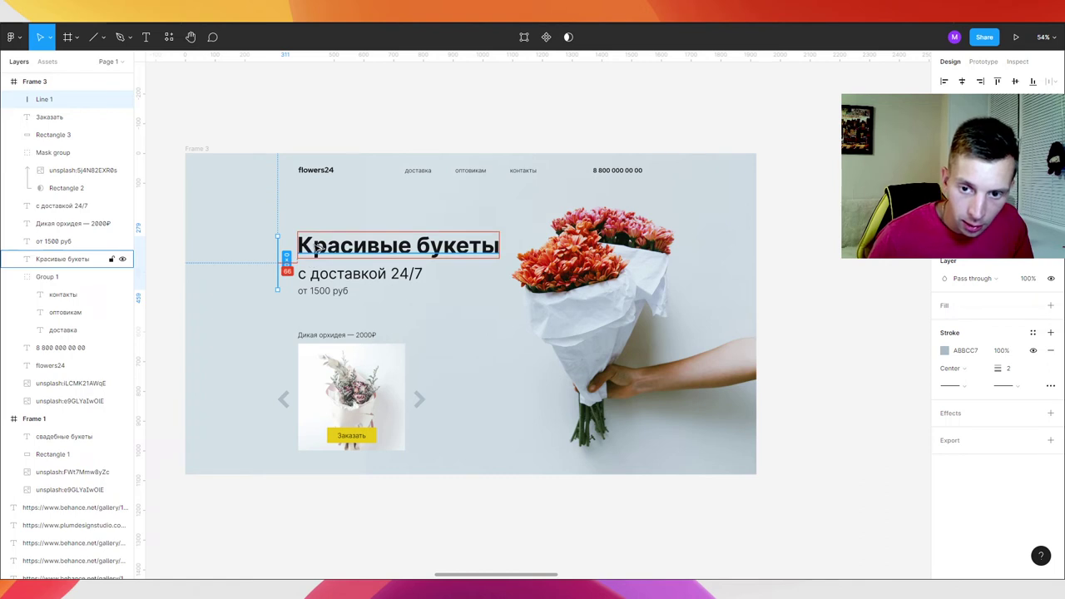
{"action": "key", "text": "Right"}
{"action": "key", "text": "Right"}
{"action": "key", "text": "Right"}
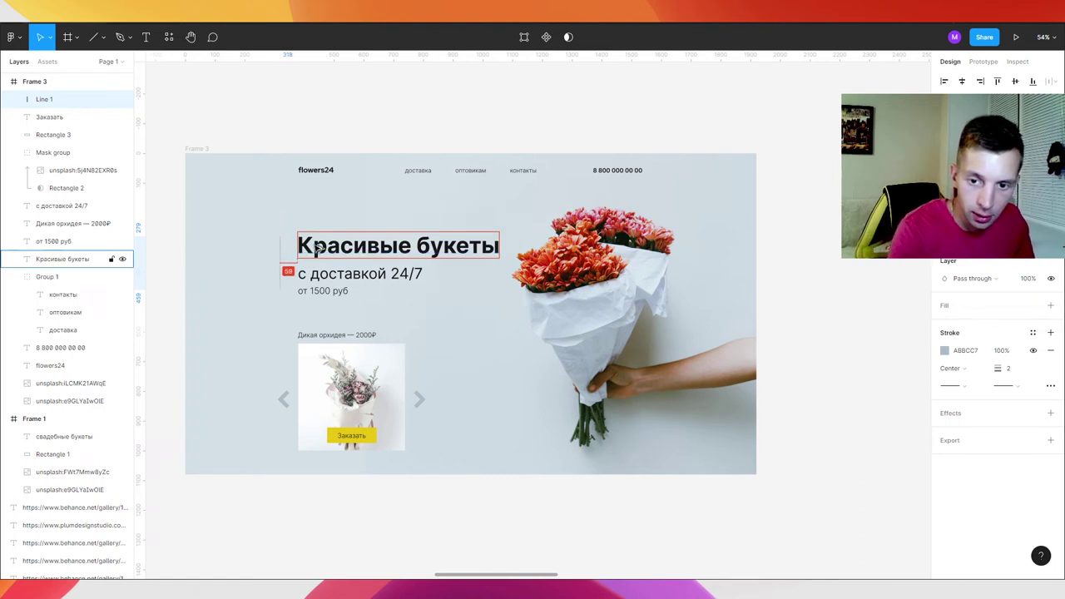
{"action": "left_click", "coordinate": [485, 567]}
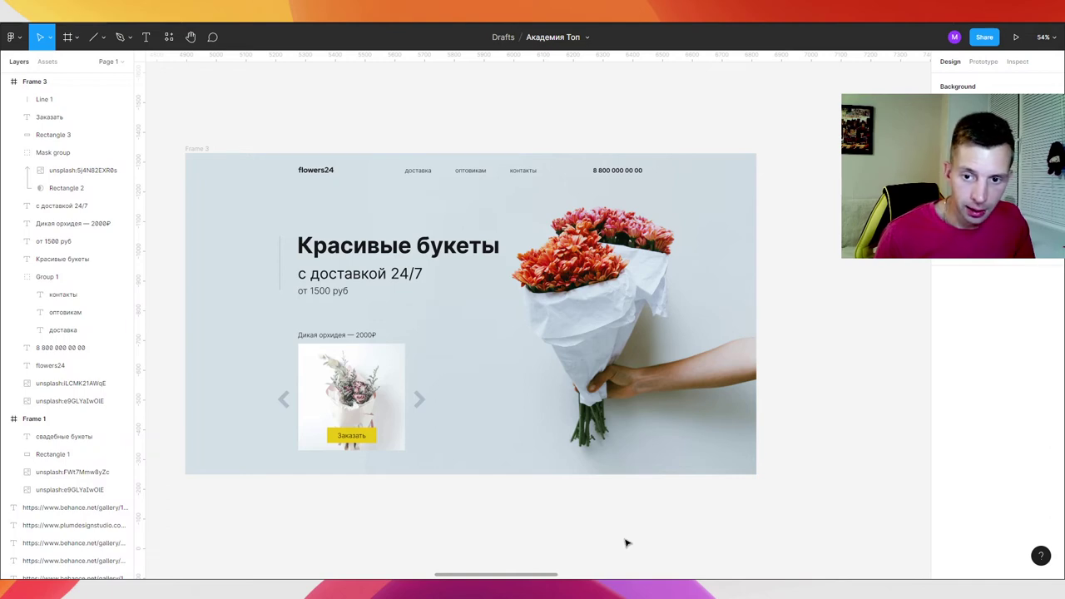
{"action": "scroll", "coordinate": [243, 481], "scroll_direction": "down", "scroll_amount": 5, "text": "ctrl"}
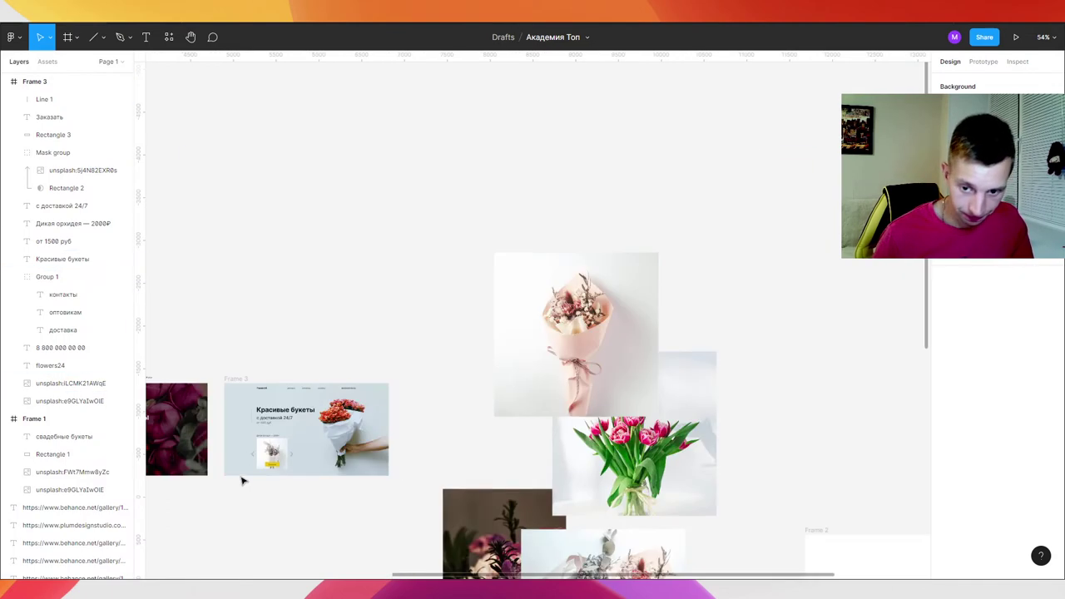
{"action": "scroll", "coordinate": [246, 489], "scroll_direction": "left", "scroll_amount": 5}
{"action": "scroll", "coordinate": [431, 427], "scroll_direction": "down", "scroll_amount": 4}
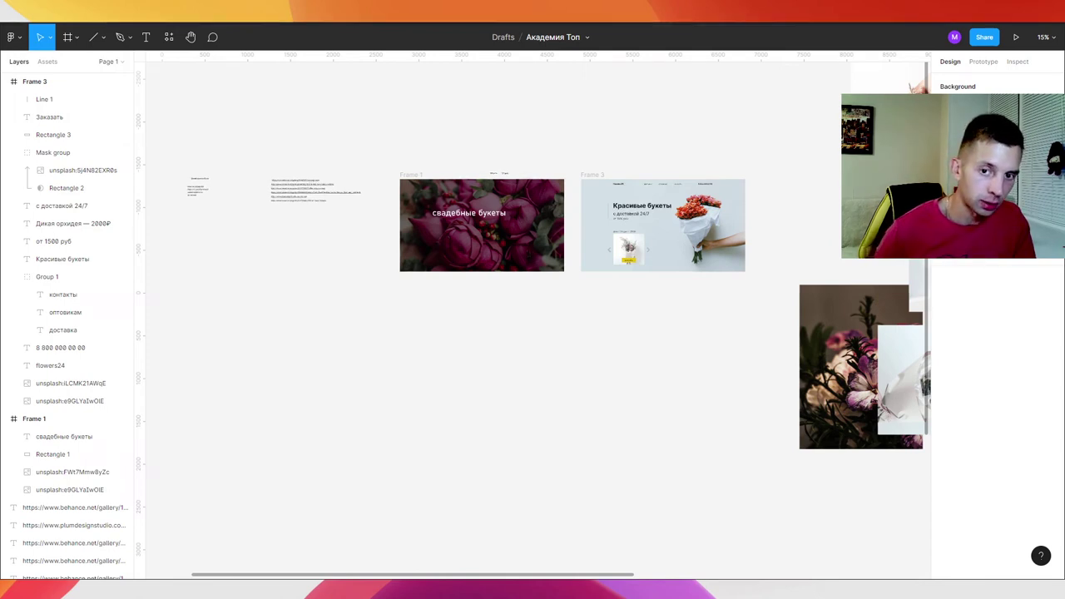
{"action": "mouse_move", "coordinate": [108, 76]}
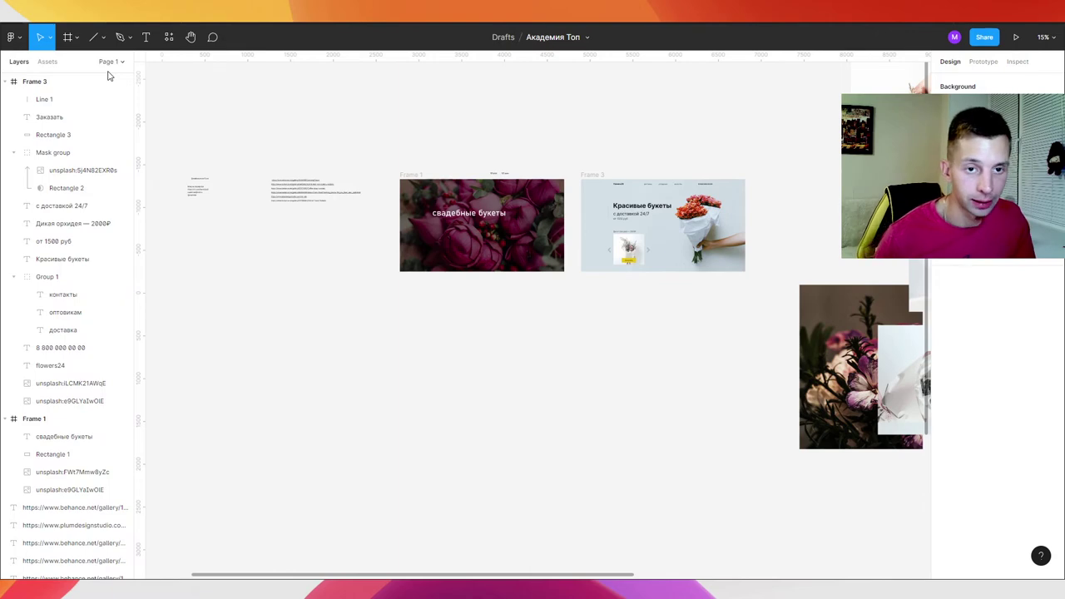
{"action": "scroll", "coordinate": [335, 379], "scroll_direction": "down", "scroll_amount": 5, "text": "ctrl"}
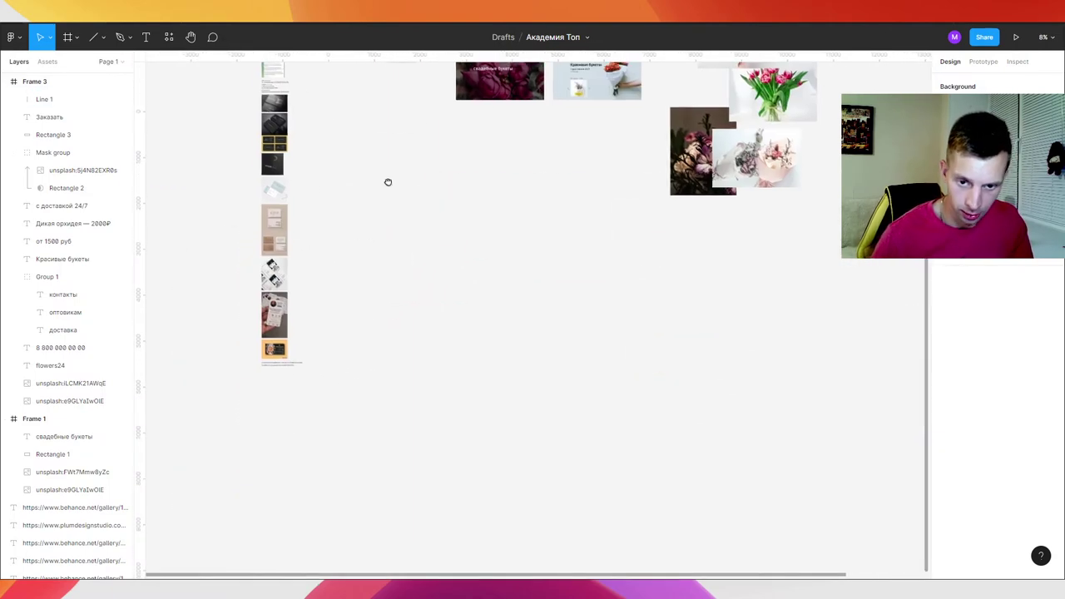
{"action": "scroll", "coordinate": [541, 252], "scroll_direction": "up", "scroll_amount": 5, "text": "ctrl"}
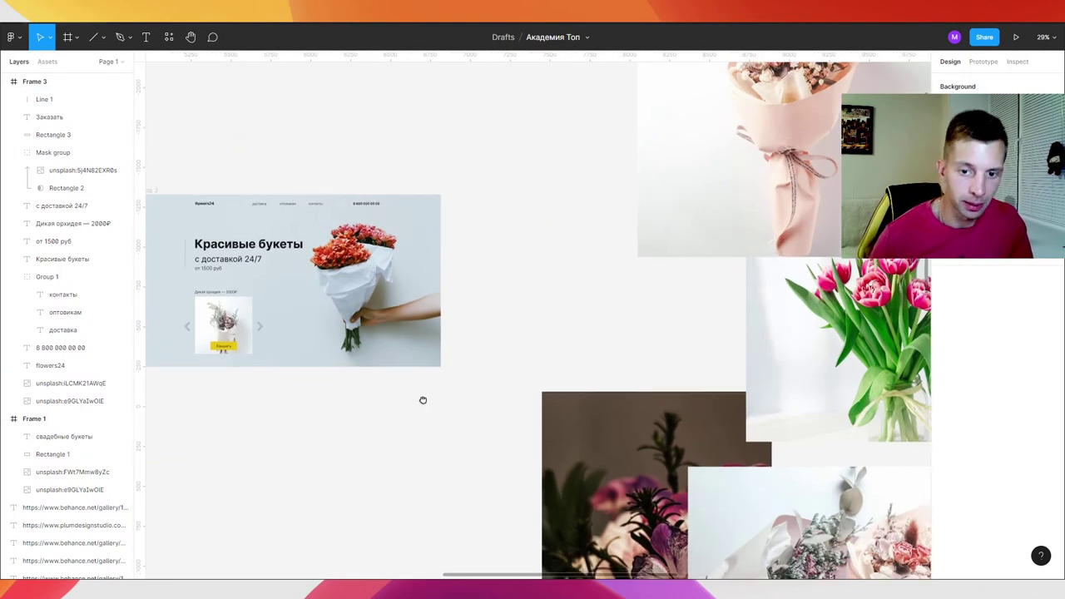
{"action": "scroll", "coordinate": [404, 321], "scroll_direction": "up", "scroll_amount": 3, "text": "ctrl"}
{"action": "scroll", "coordinate": [391, 458], "scroll_direction": "down", "scroll_amount": 1, "text": "ctrl"}
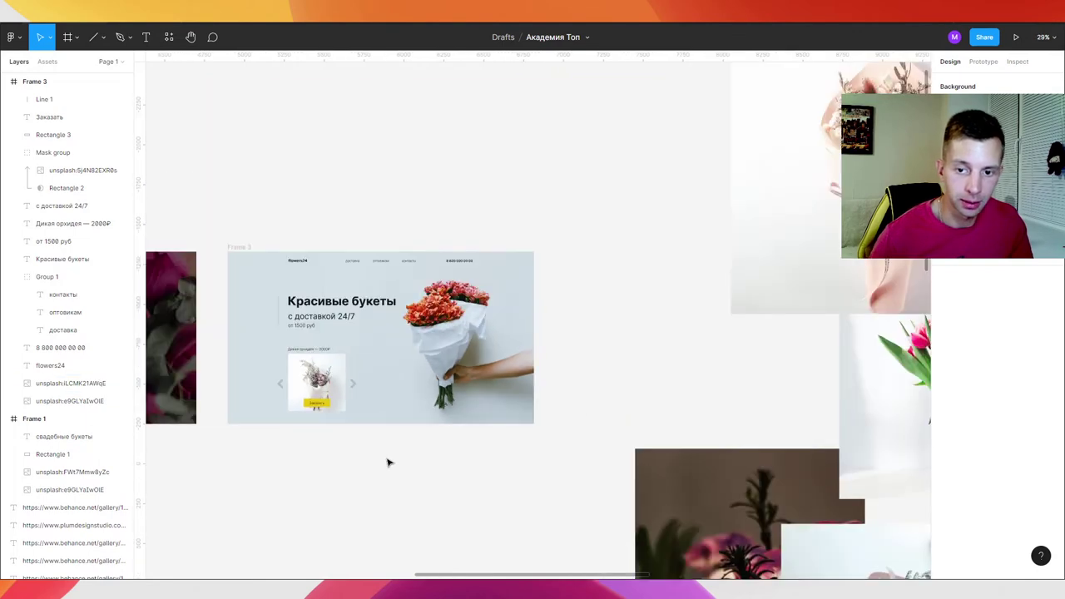
{"action": "scroll", "coordinate": [388, 461], "scroll_direction": "up", "scroll_amount": 3, "text": "ctrl"}
{"action": "scroll", "coordinate": [388, 461], "scroll_direction": "up", "scroll_amount": 1, "text": "ctrl"}
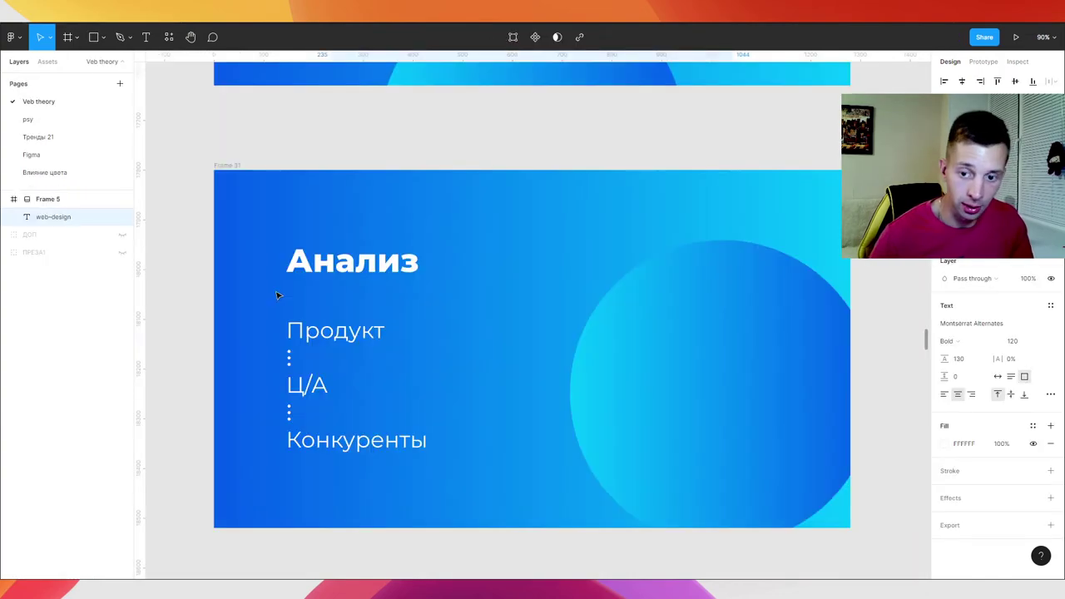
Scroll the Veb theory slides from Контраст по размеру down to the Повтор/ритм example
{"action": "scroll", "coordinate": [449, 376], "scroll_direction": "down", "scroll_amount": 3, "text": "ctrl"}
{"action": "scroll", "coordinate": [449, 375], "scroll_direction": "down", "scroll_amount": 4}
{"action": "scroll", "coordinate": [447, 381], "scroll_direction": "down", "scroll_amount": 4}
{"action": "scroll", "coordinate": [446, 380], "scroll_direction": "down", "scroll_amount": 5}
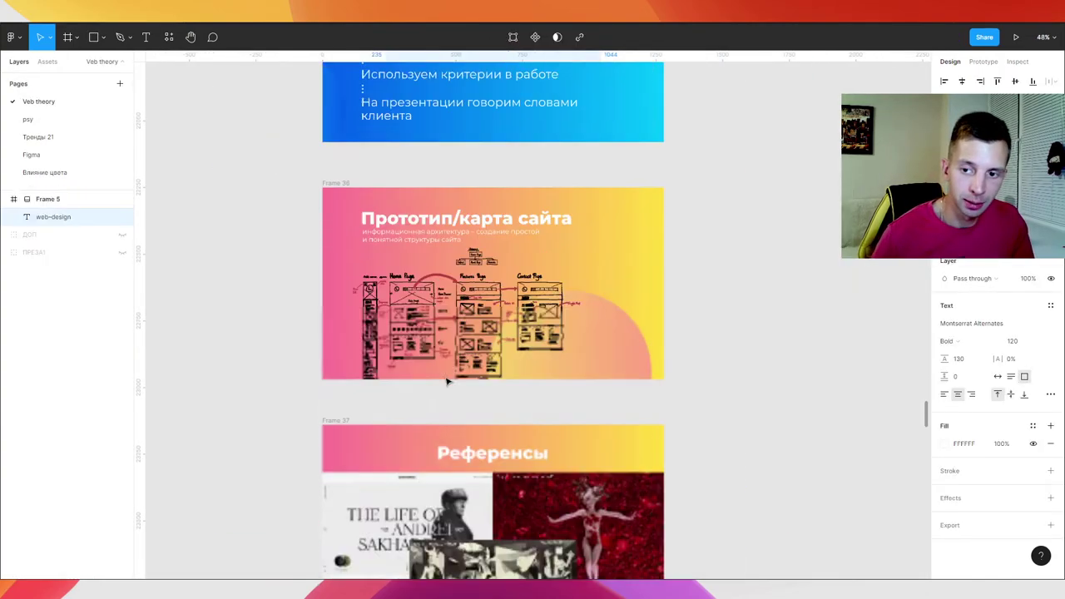
{"action": "scroll", "coordinate": [447, 380], "scroll_direction": "down", "scroll_amount": 4}
{"action": "scroll", "coordinate": [447, 381], "scroll_direction": "down", "scroll_amount": 1}
{"action": "scroll", "coordinate": [446, 380], "scroll_direction": "down", "scroll_amount": 1}
{"action": "scroll", "coordinate": [446, 378], "scroll_direction": "down", "scroll_amount": 3}
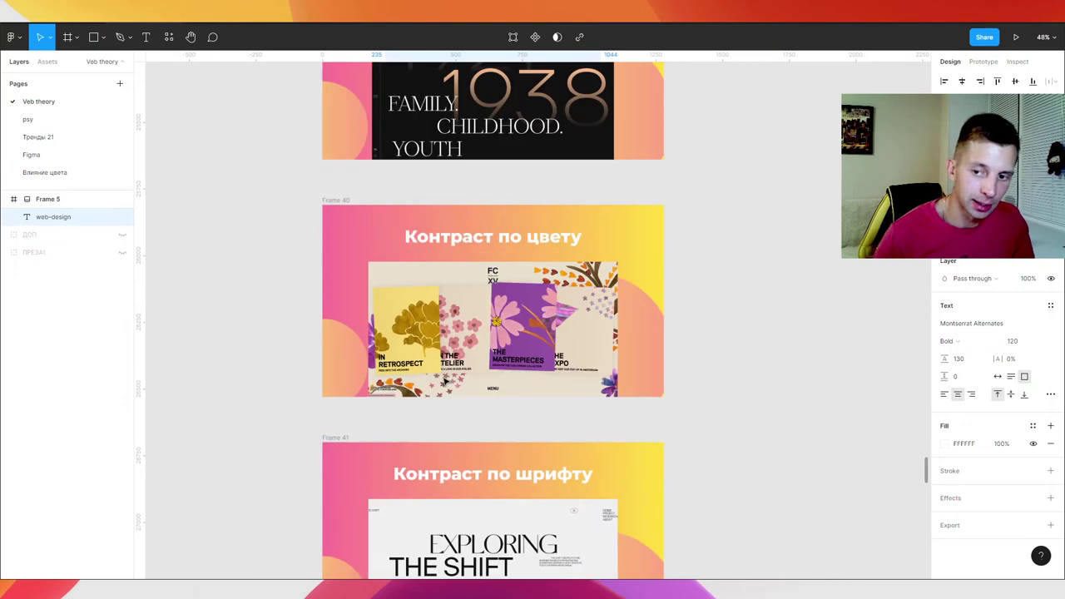
{"action": "scroll", "coordinate": [446, 378], "scroll_direction": "up", "scroll_amount": 4}
{"action": "scroll", "coordinate": [626, 150], "scroll_direction": "up", "scroll_amount": 3, "text": "ctrl"}
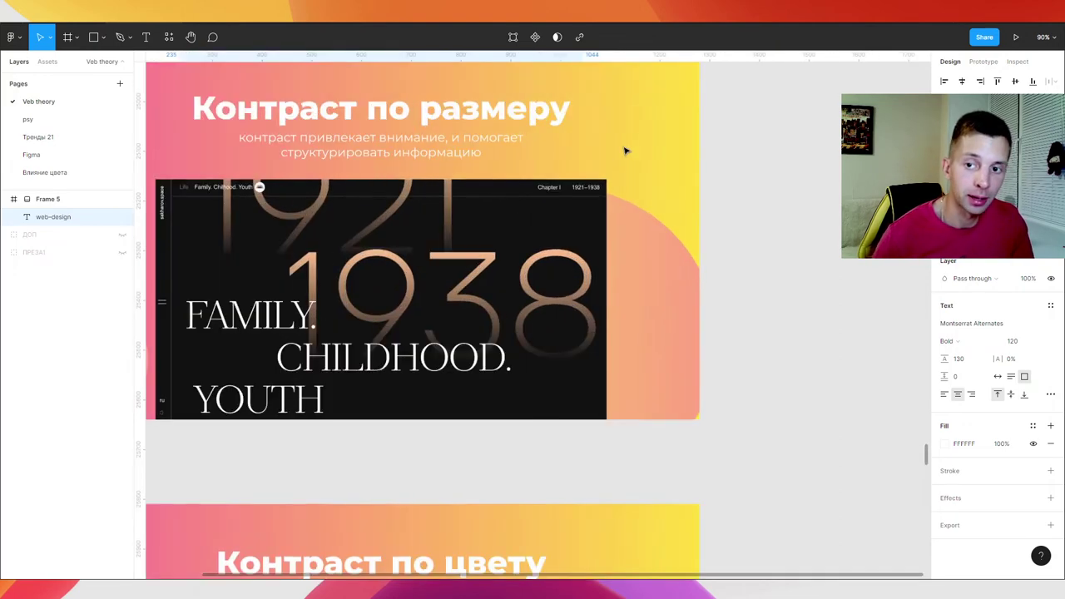
{"action": "scroll", "coordinate": [787, 317], "scroll_direction": "up", "scroll_amount": 1, "text": "ctrl"}
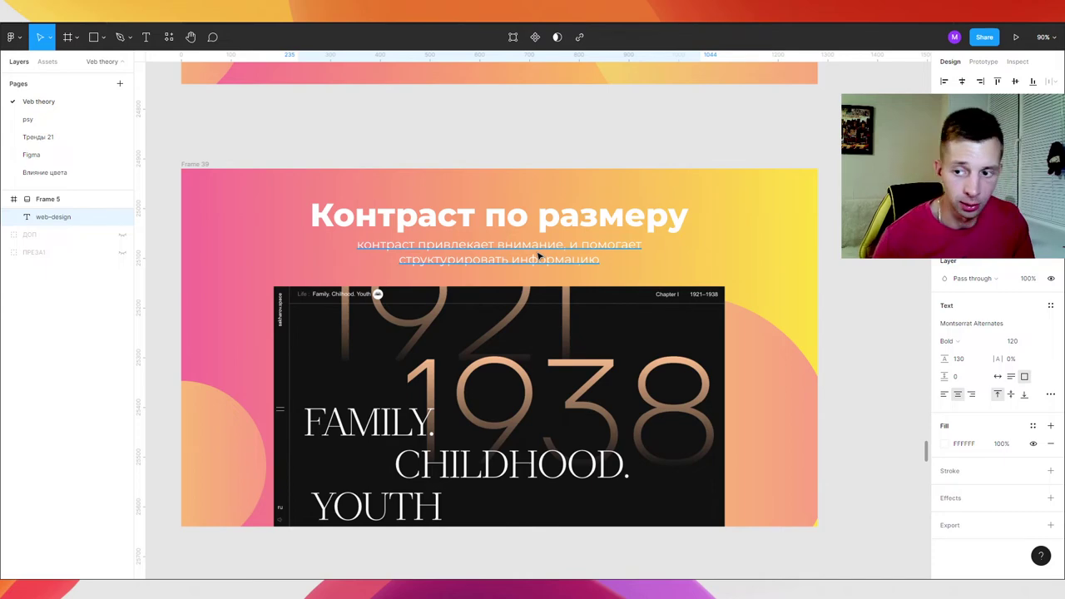
{"action": "scroll", "coordinate": [538, 256], "scroll_direction": "down", "scroll_amount": 2}
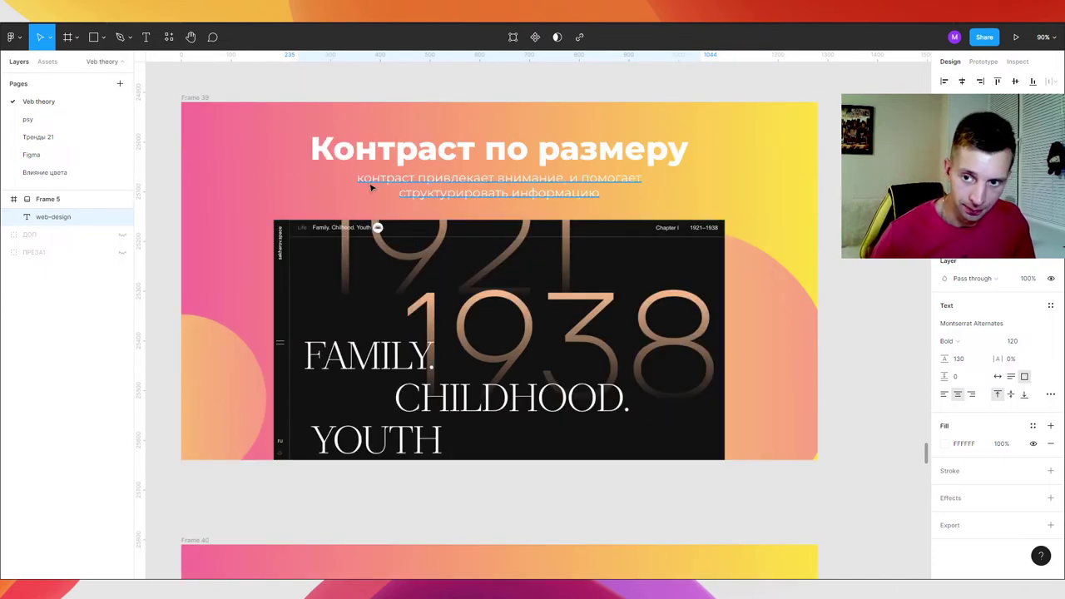
{"action": "scroll", "coordinate": [457, 230], "scroll_direction": "down", "scroll_amount": 5}
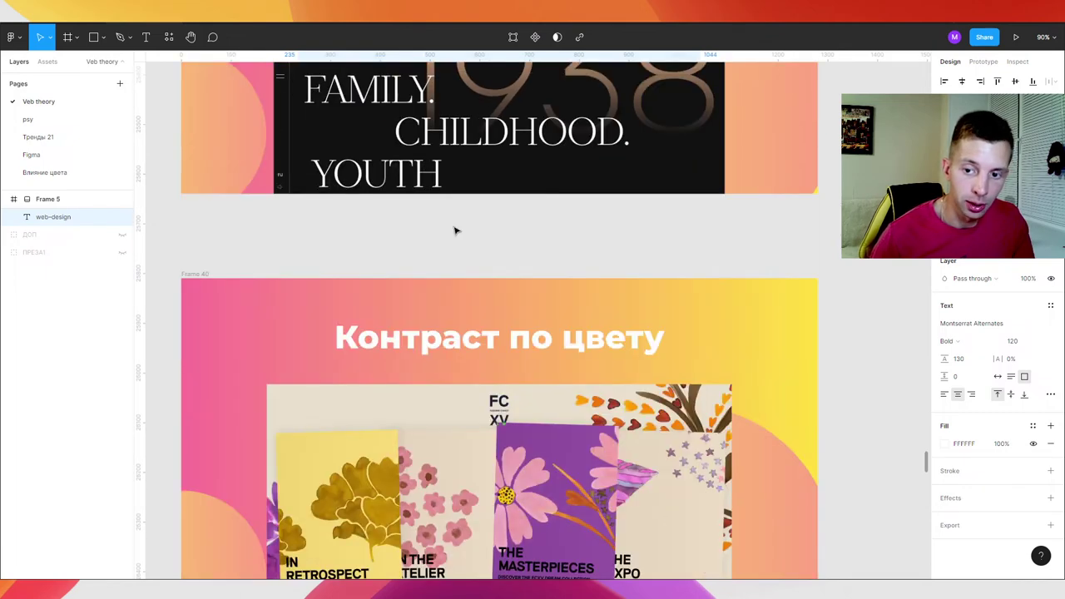
{"action": "scroll", "coordinate": [456, 231], "scroll_direction": "up", "scroll_amount": 5}
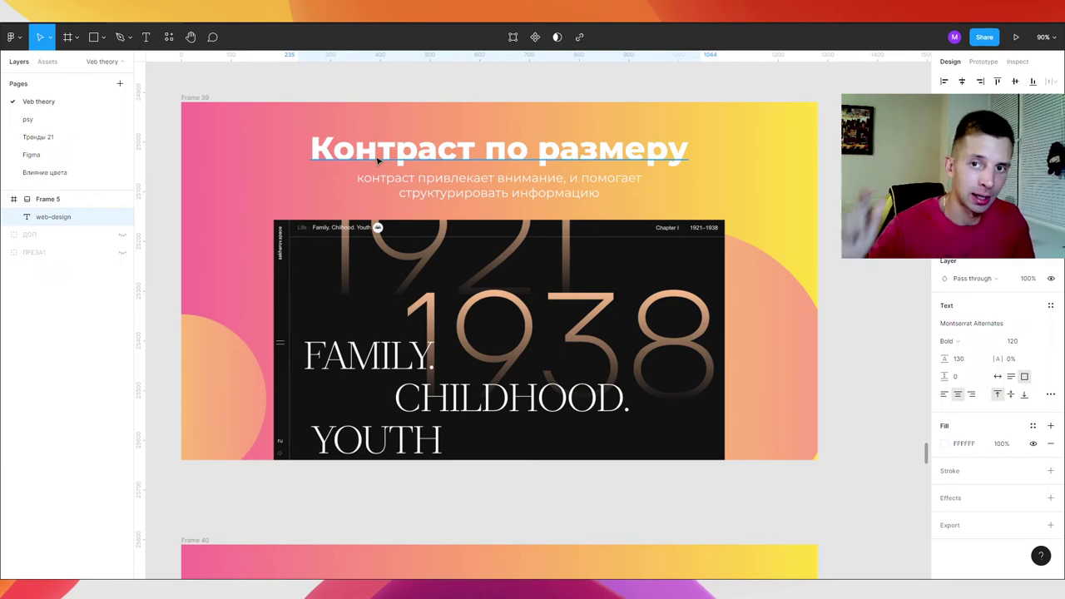
{"action": "scroll", "coordinate": [377, 161], "scroll_direction": "down", "scroll_amount": 5}
{"action": "scroll", "coordinate": [377, 160], "scroll_direction": "down", "scroll_amount": 5}
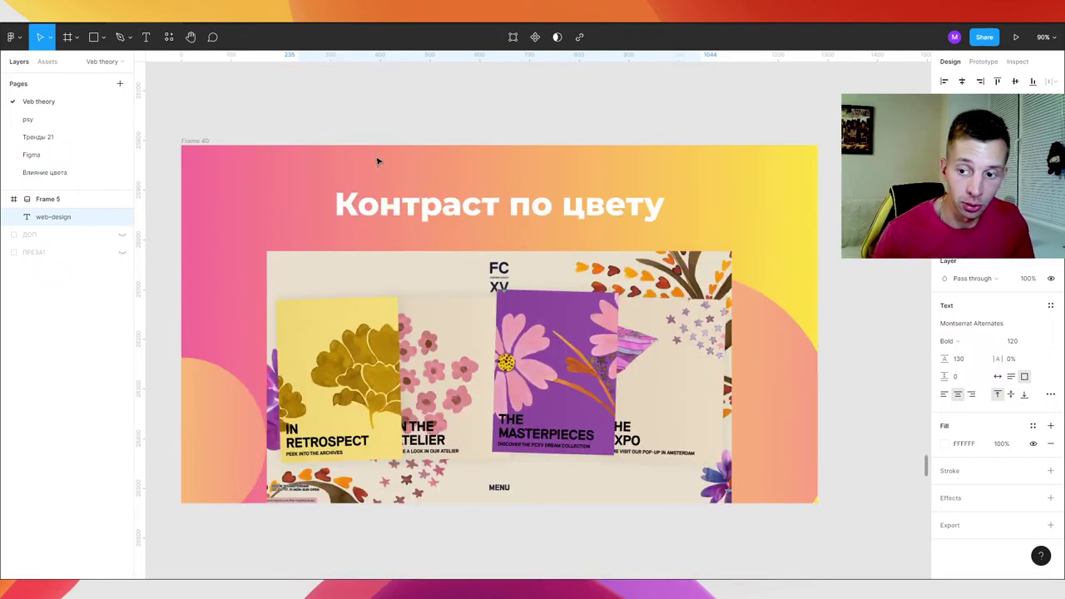
{"action": "scroll", "coordinate": [377, 160], "scroll_direction": "down", "scroll_amount": 2}
{"action": "scroll", "coordinate": [423, 176], "scroll_direction": "down", "scroll_amount": 8}
{"action": "scroll", "coordinate": [376, 375], "scroll_direction": "down", "scroll_amount": 2}
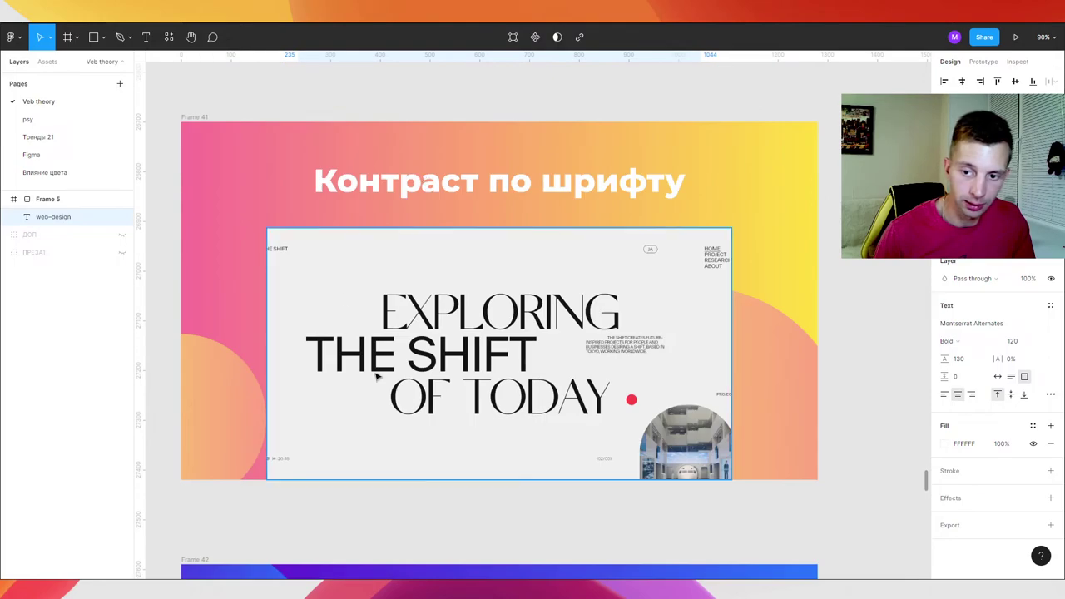
{"action": "scroll", "coordinate": [381, 369], "scroll_direction": "down", "scroll_amount": 8}
{"action": "scroll", "coordinate": [381, 368], "scroll_direction": "down", "scroll_amount": 2}
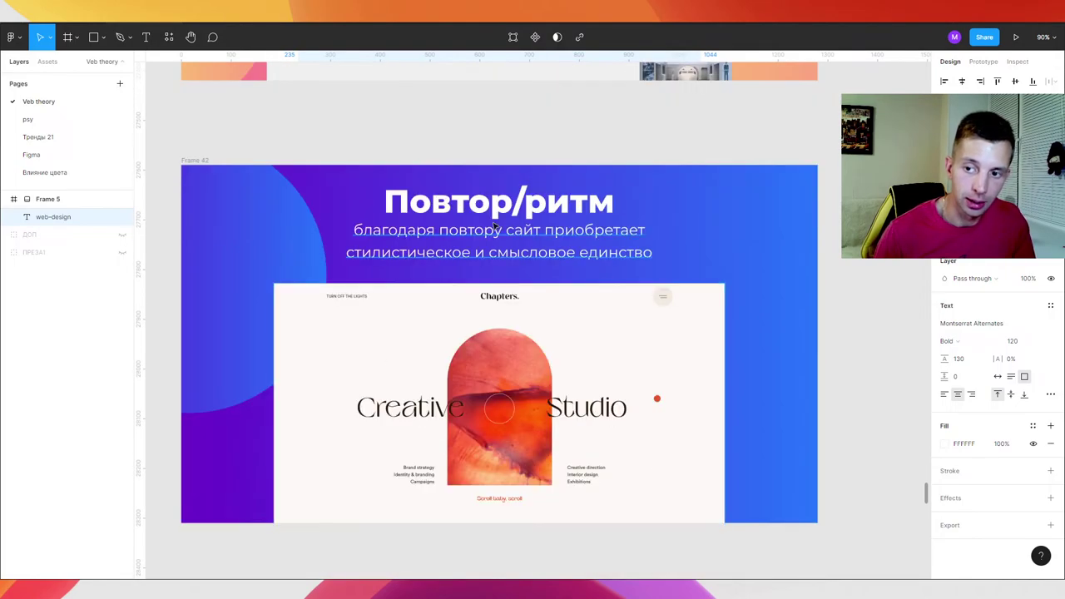
{"action": "scroll", "coordinate": [478, 293], "scroll_direction": "up", "scroll_amount": 5}
{"action": "scroll", "coordinate": [478, 293], "scroll_direction": "up", "scroll_amount": 2}
{"action": "scroll", "coordinate": [476, 288], "scroll_direction": "up", "scroll_amount": 5}
{"action": "scroll", "coordinate": [468, 304], "scroll_direction": "down", "scroll_amount": 3}
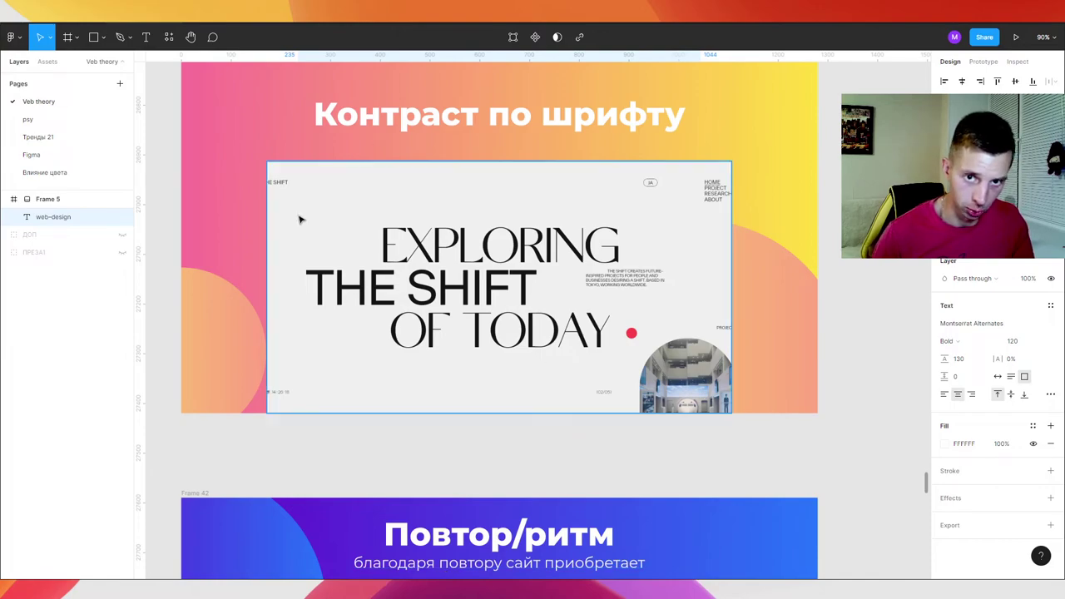
{"action": "scroll", "coordinate": [541, 356], "scroll_direction": "up", "scroll_amount": 3}
{"action": "scroll", "coordinate": [546, 351], "scroll_direction": "up", "scroll_amount": 3}
{"action": "scroll", "coordinate": [546, 350], "scroll_direction": "down", "scroll_amount": 7}
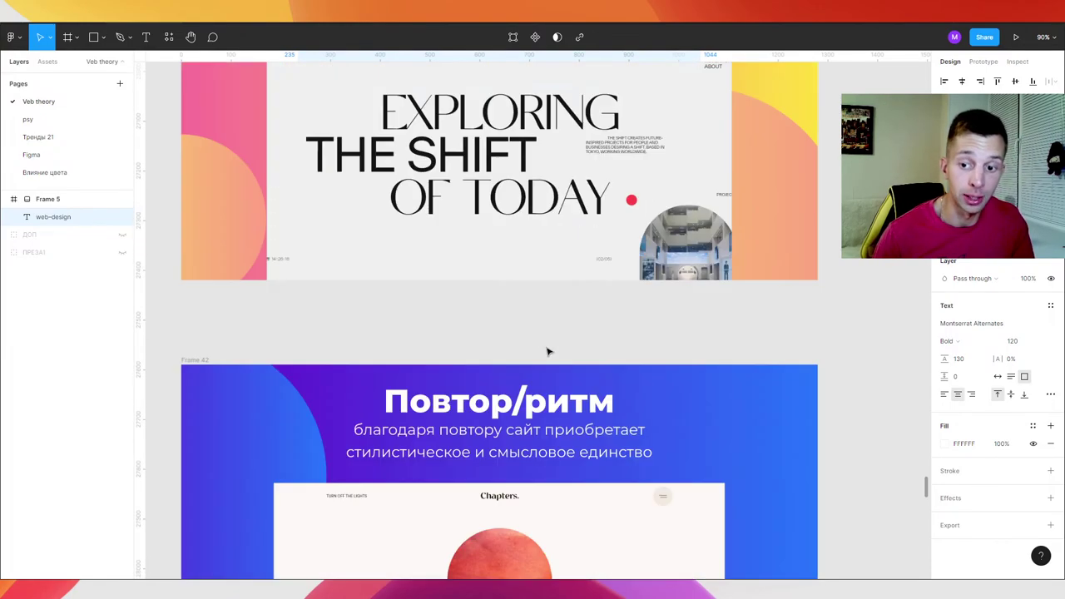
{"action": "scroll", "coordinate": [547, 352], "scroll_direction": "down", "scroll_amount": 3}
Scroll through the web-design theory frames and return to the flowers24 Академия Топ draft
{"action": "scroll", "coordinate": [548, 352], "scroll_direction": "down", "scroll_amount": 2}
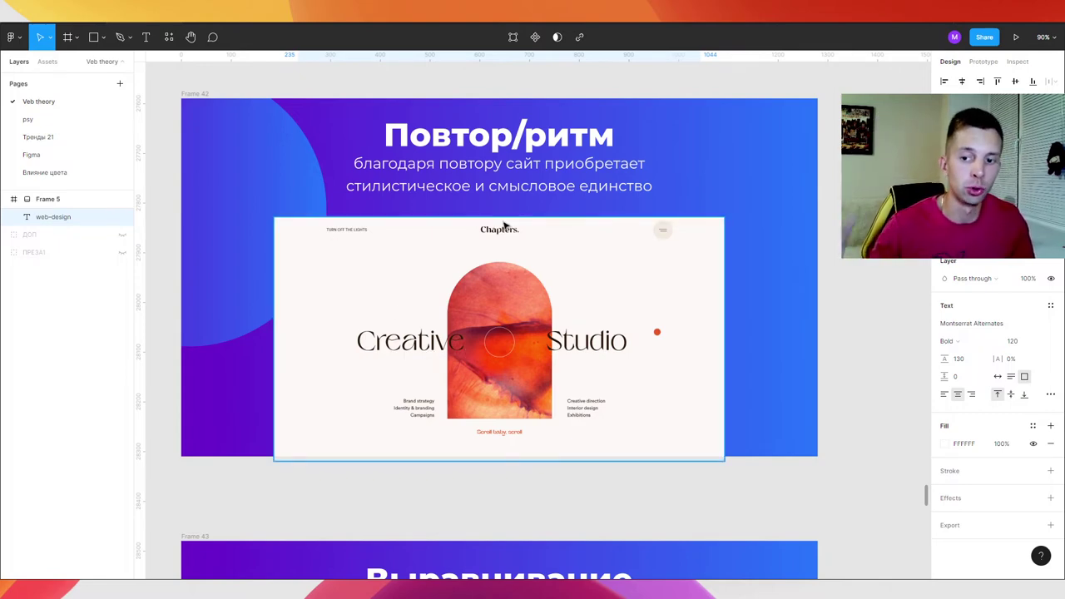
{"action": "scroll", "coordinate": [503, 226], "scroll_direction": "down", "scroll_amount": 5}
{"action": "scroll", "coordinate": [495, 243], "scroll_direction": "down", "scroll_amount": 1}
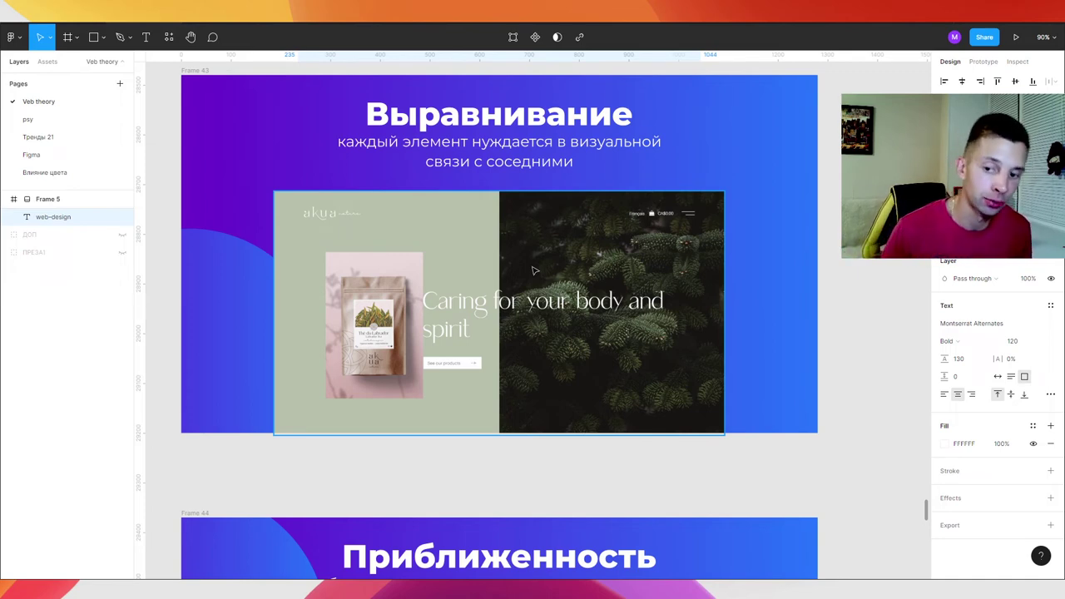
{"action": "scroll", "coordinate": [533, 268], "scroll_direction": "down", "scroll_amount": 3}
{"action": "scroll", "coordinate": [522, 263], "scroll_direction": "down", "scroll_amount": 2}
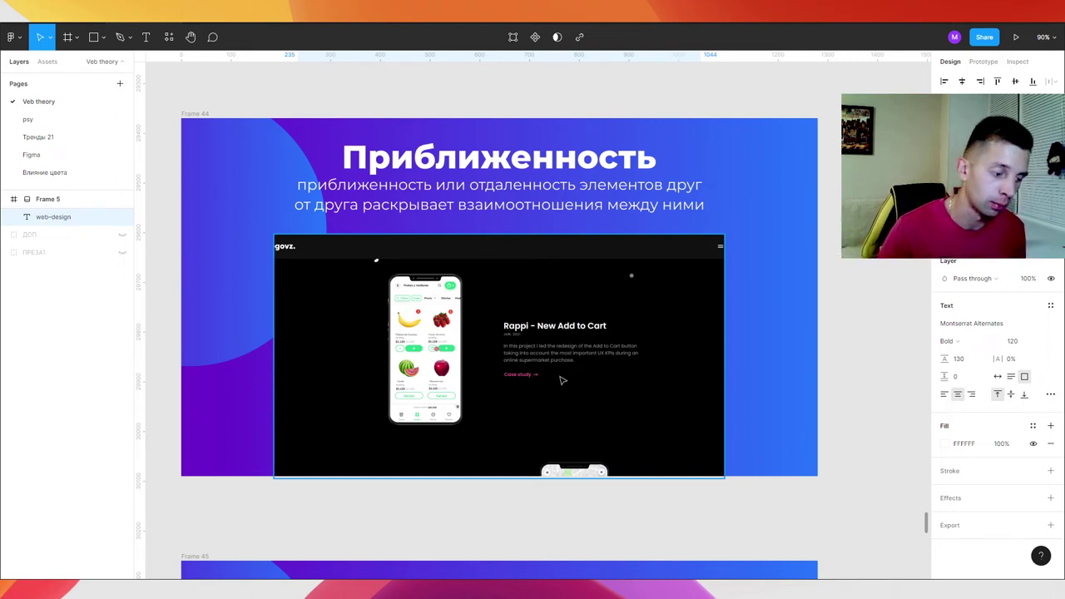
{"action": "scroll", "coordinate": [562, 380], "scroll_direction": "down", "scroll_amount": 2}
{"action": "scroll", "coordinate": [562, 380], "scroll_direction": "down", "scroll_amount": 3}
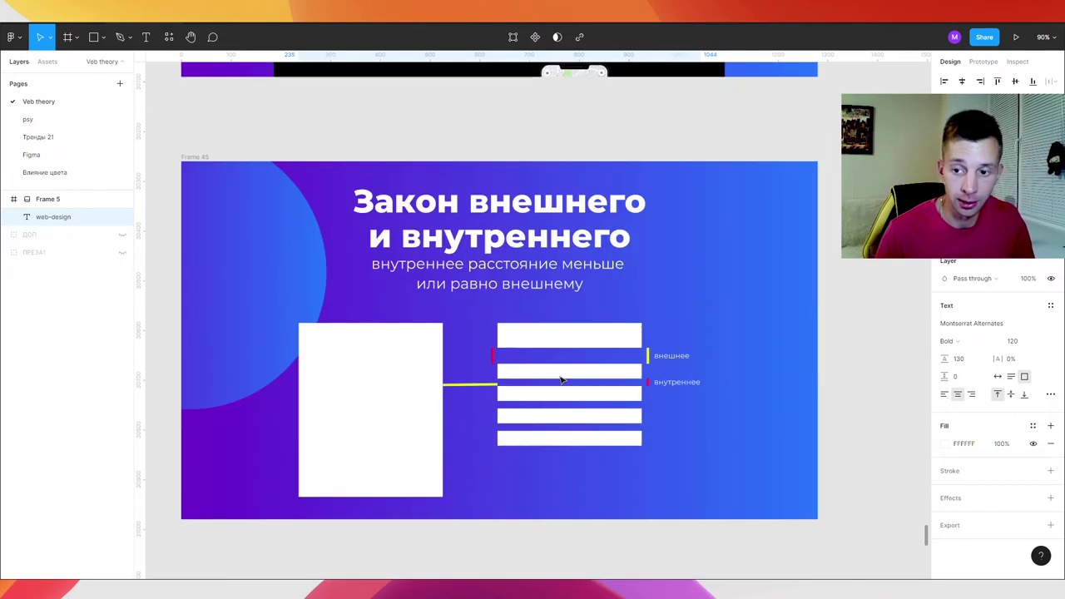
{"action": "scroll", "coordinate": [562, 380], "scroll_direction": "up", "scroll_amount": 2}
{"action": "scroll", "coordinate": [562, 380], "scroll_direction": "down", "scroll_amount": 4}
{"action": "scroll", "coordinate": [562, 381], "scroll_direction": "down", "scroll_amount": 5}
{"action": "scroll", "coordinate": [561, 378], "scroll_direction": "up", "scroll_amount": 1}
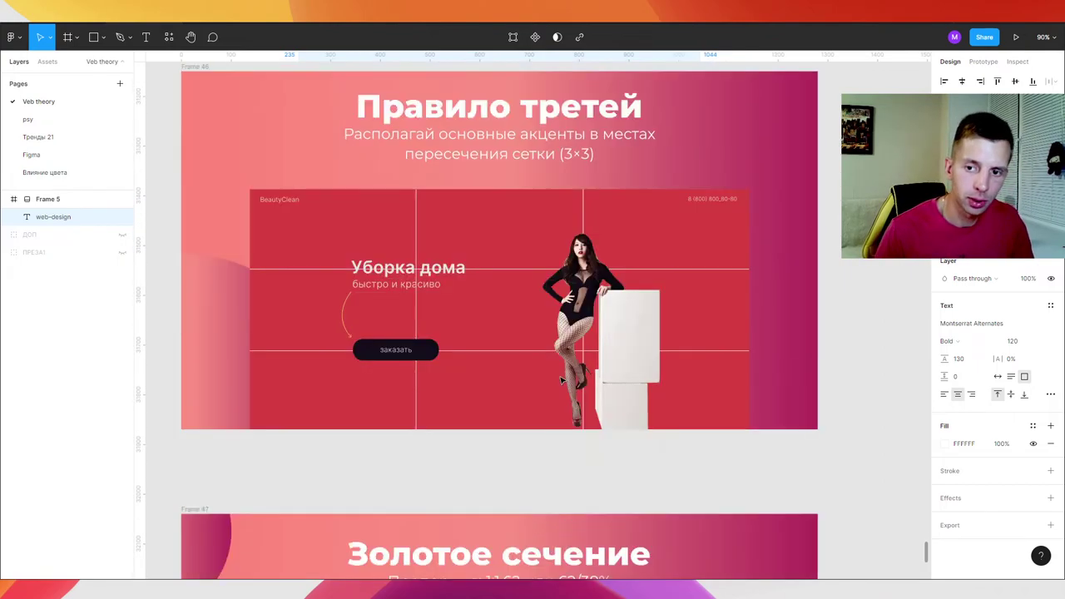
{"action": "scroll", "coordinate": [561, 379], "scroll_direction": "up", "scroll_amount": 3}
{"action": "scroll", "coordinate": [566, 383], "scroll_direction": "up", "scroll_amount": 5}
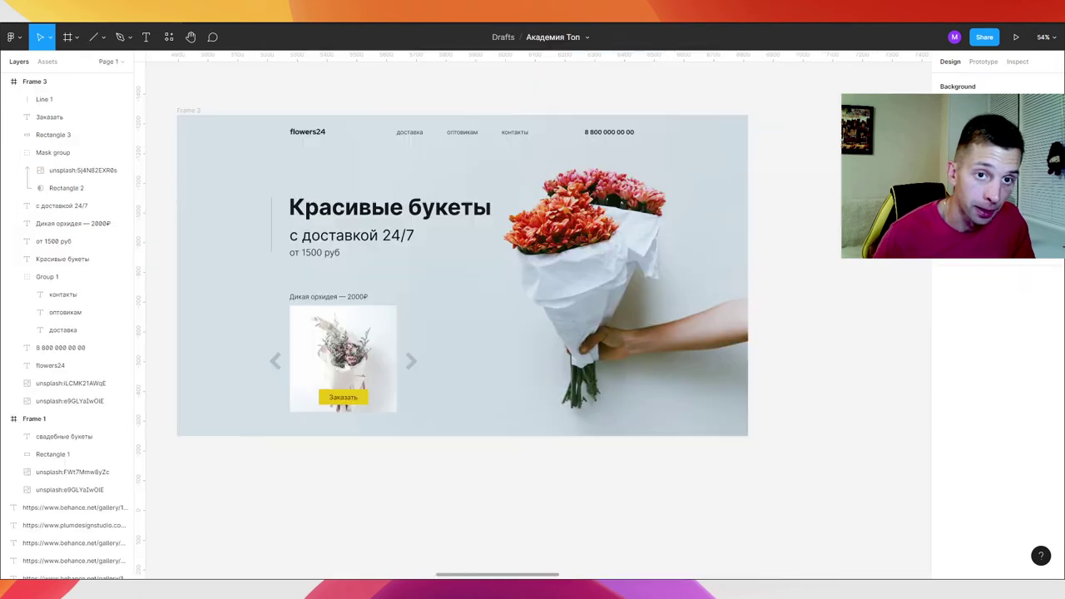
Zoom and pan to the Фигма-ответы print-design note with its template and CMYK converter links
{"action": "scroll", "coordinate": [234, 243], "scroll_direction": "down", "scroll_amount": 5}
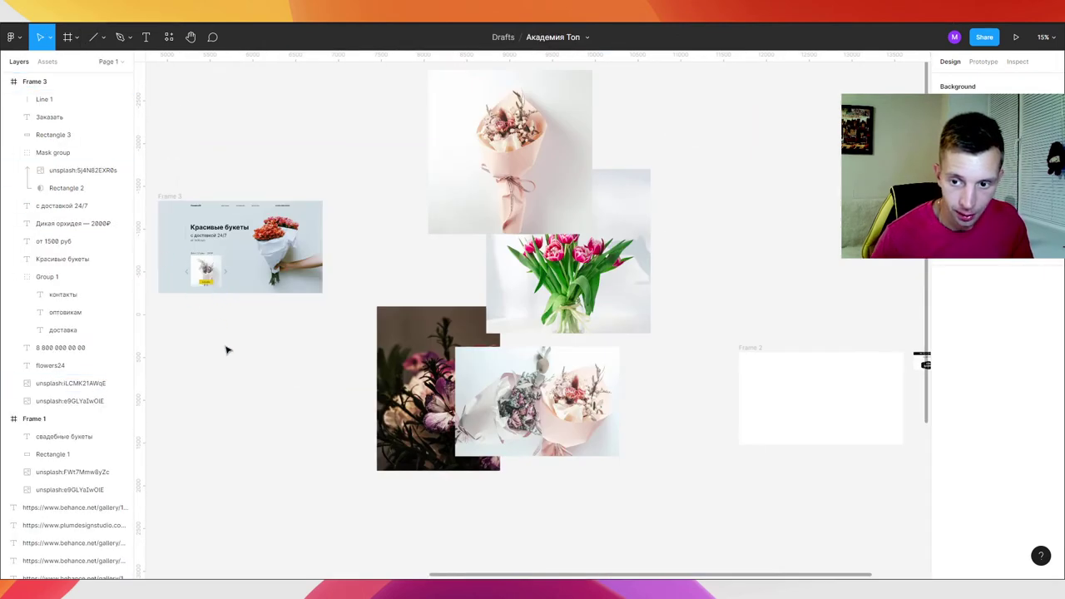
{"action": "scroll", "coordinate": [721, 366], "scroll_direction": "left", "scroll_amount": 5}
{"action": "scroll", "coordinate": [376, 442], "scroll_direction": "up", "scroll_amount": 5}
{"action": "scroll", "coordinate": [464, 540], "scroll_direction": "up", "scroll_amount": 3}
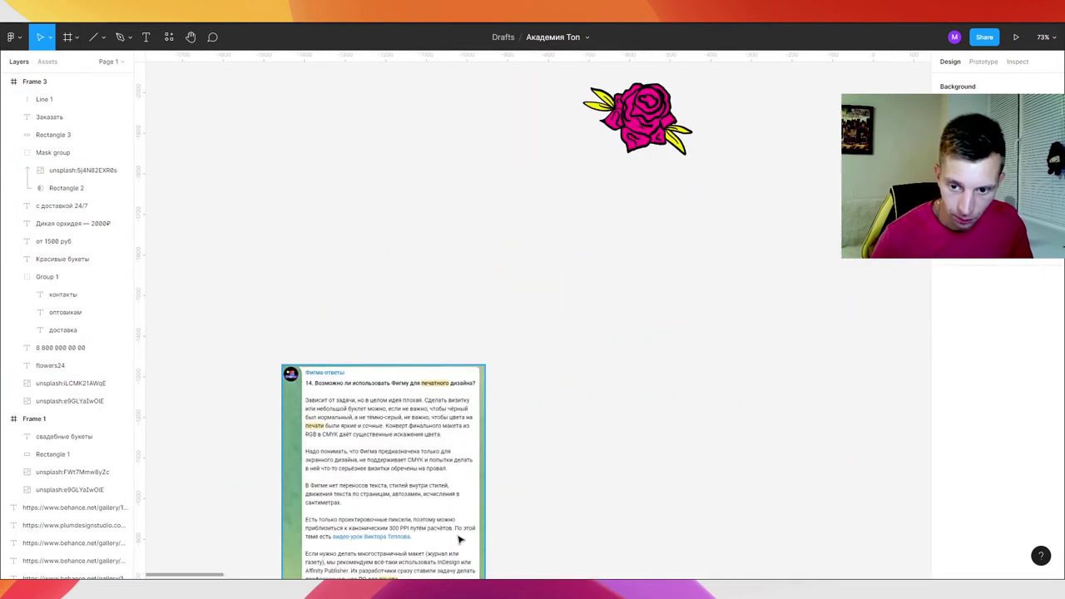
{"action": "scroll", "coordinate": [511, 311], "scroll_direction": "down", "scroll_amount": 4}
{"action": "scroll", "coordinate": [364, 177], "scroll_direction": "up", "scroll_amount": 2}
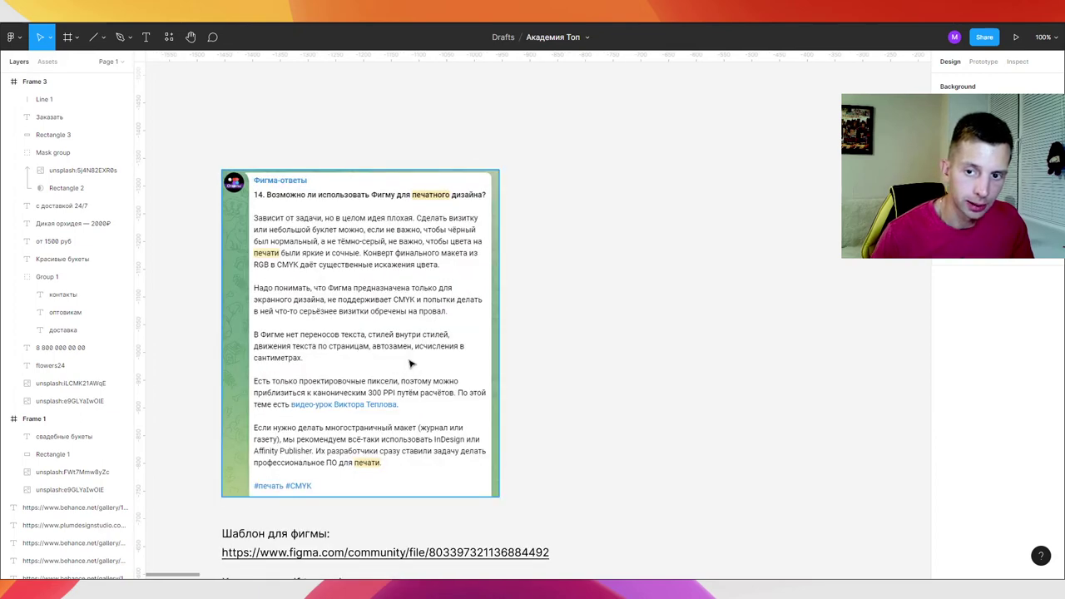
{"action": "scroll", "coordinate": [413, 365], "scroll_direction": "up", "scroll_amount": 2}
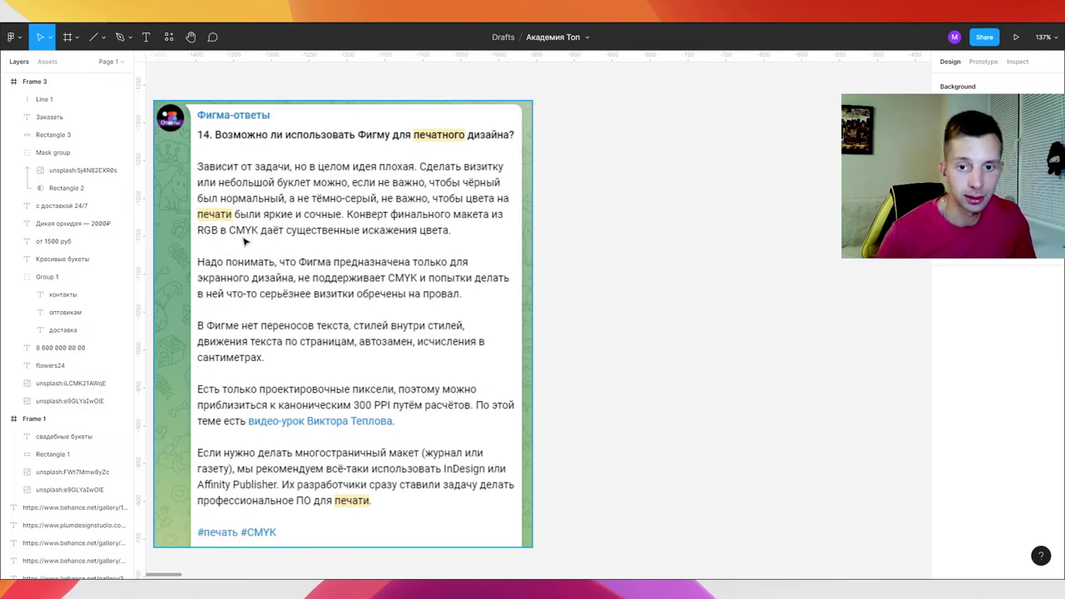
{"action": "scroll", "coordinate": [583, 275], "scroll_direction": "down", "scroll_amount": 5}
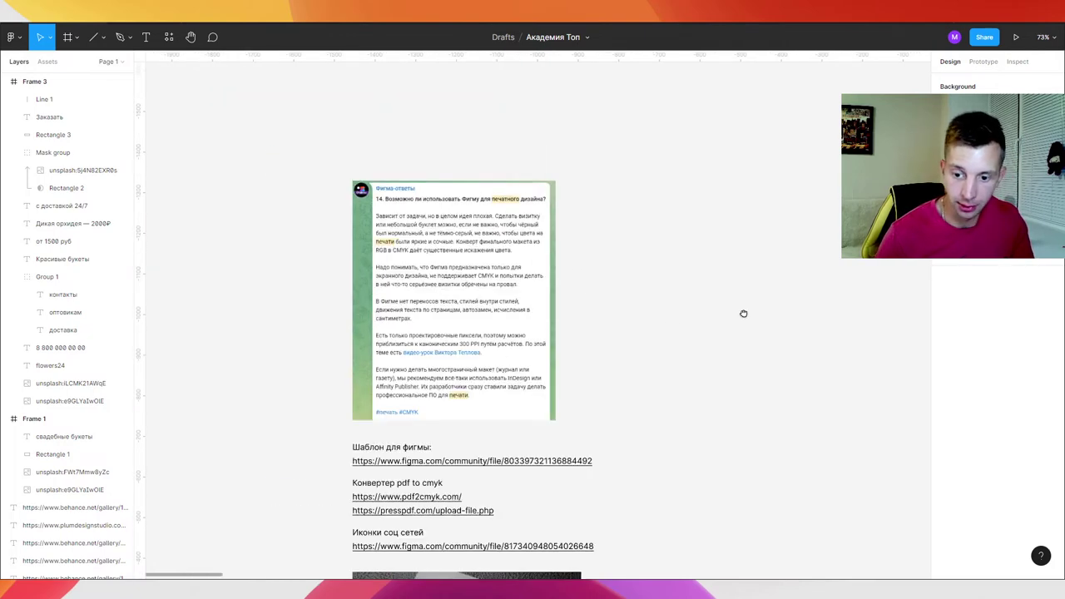
{"action": "mouse_move", "coordinate": [743, 314]}
{"action": "left_mouse_down"}
{"action": "mouse_move", "coordinate": [523, 221]}
{"action": "mouse_move", "coordinate": [535, 280]}
{"action": "mouse_move", "coordinate": [623, 254]}
{"action": "left_mouse_up"}
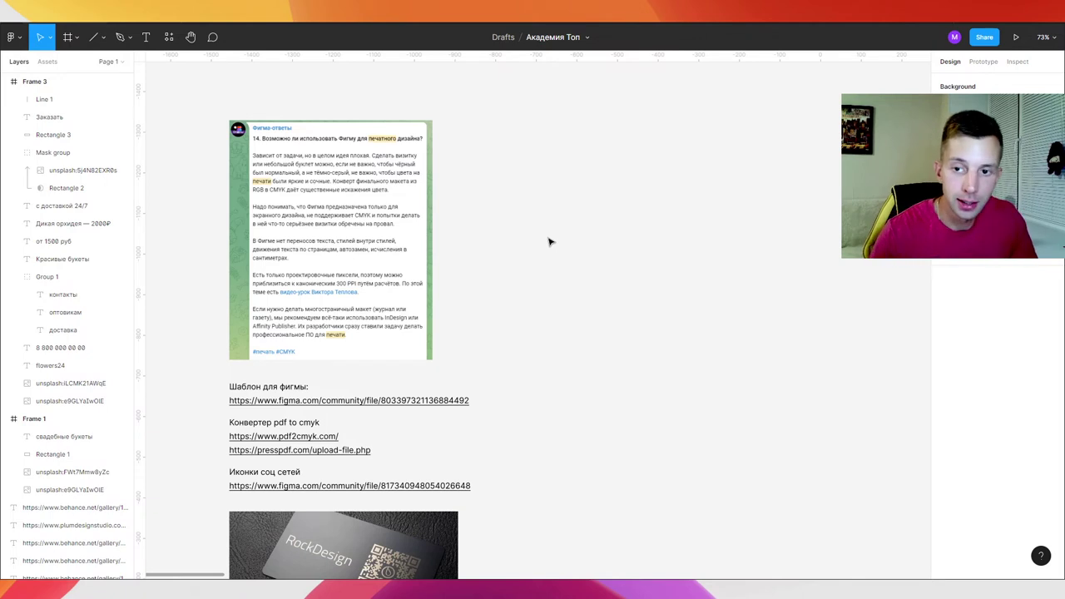
Search the plugin resources for 'print' and open the Print for Figma plugin details
{"action": "right_click", "coordinate": [510, 193]}
{"action": "mouse_move", "coordinate": [564, 285]}
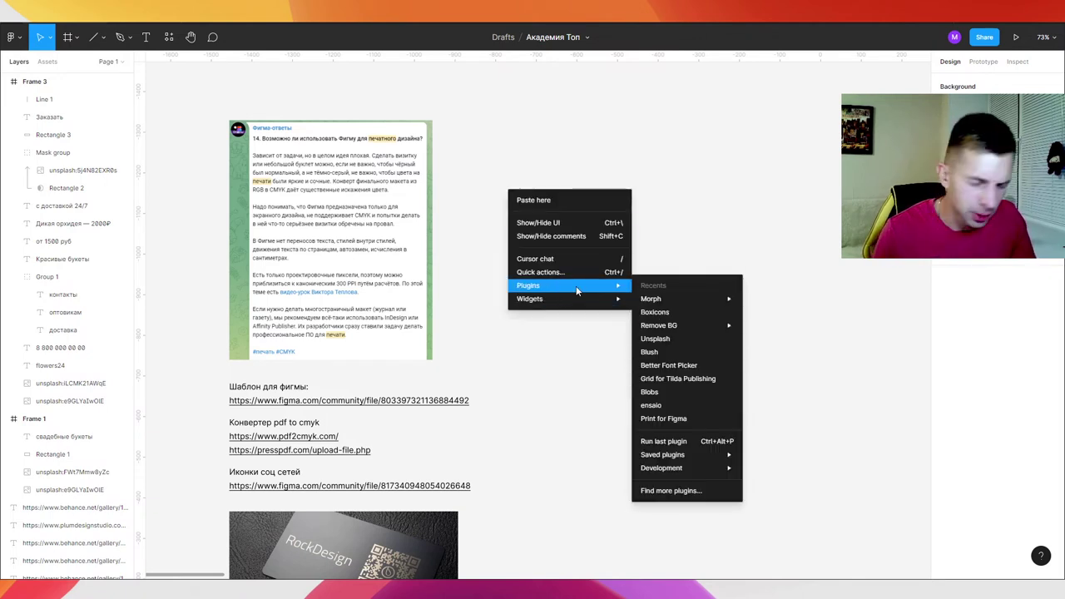
{"action": "left_click", "coordinate": [705, 492]}
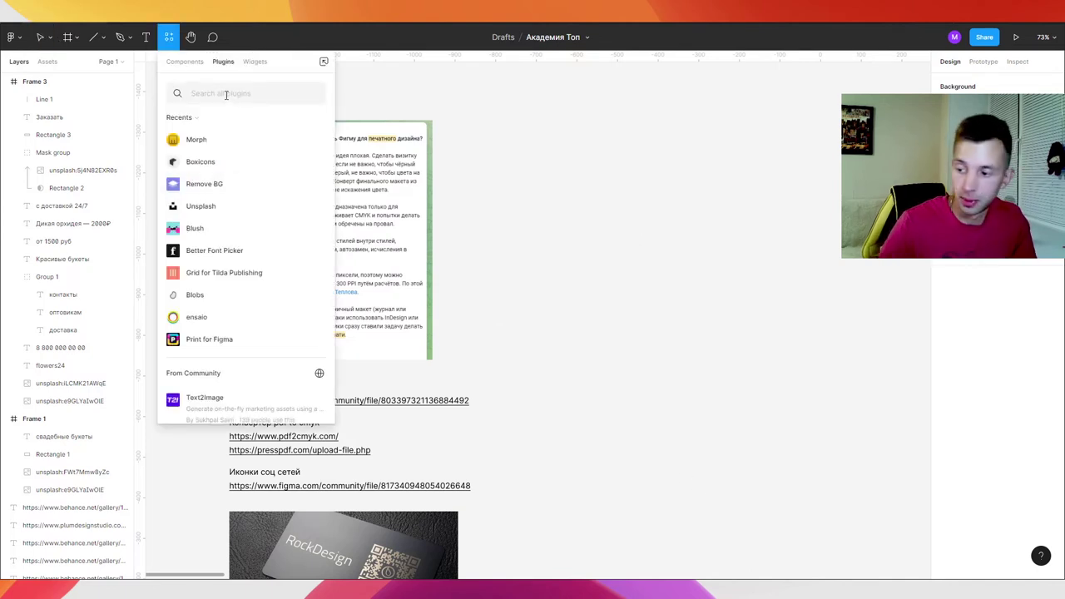
{"action": "type", "text": "p"}
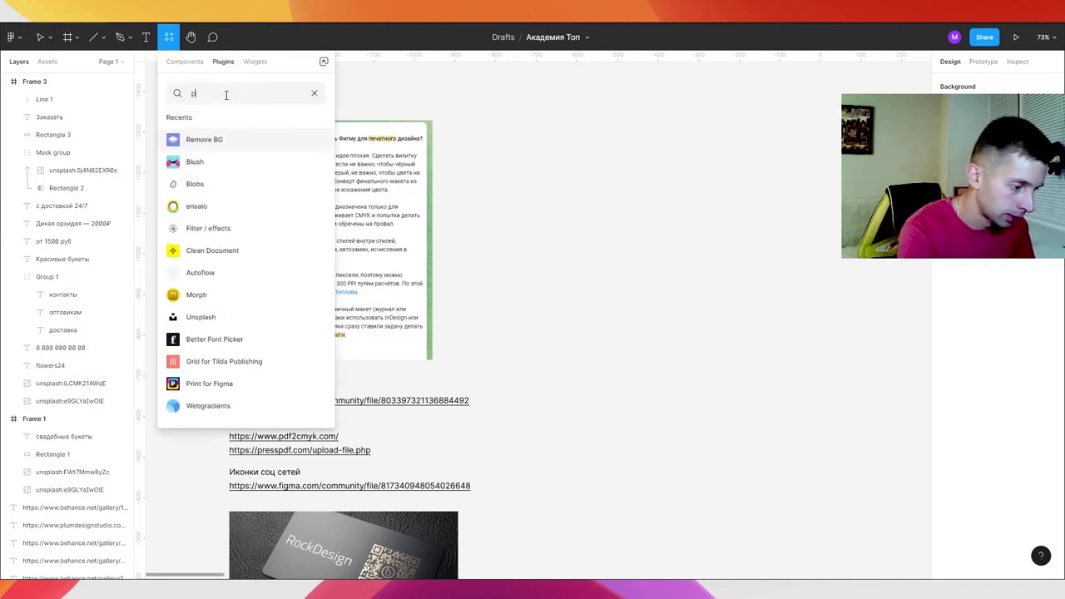
{"action": "type", "text": "rint"}
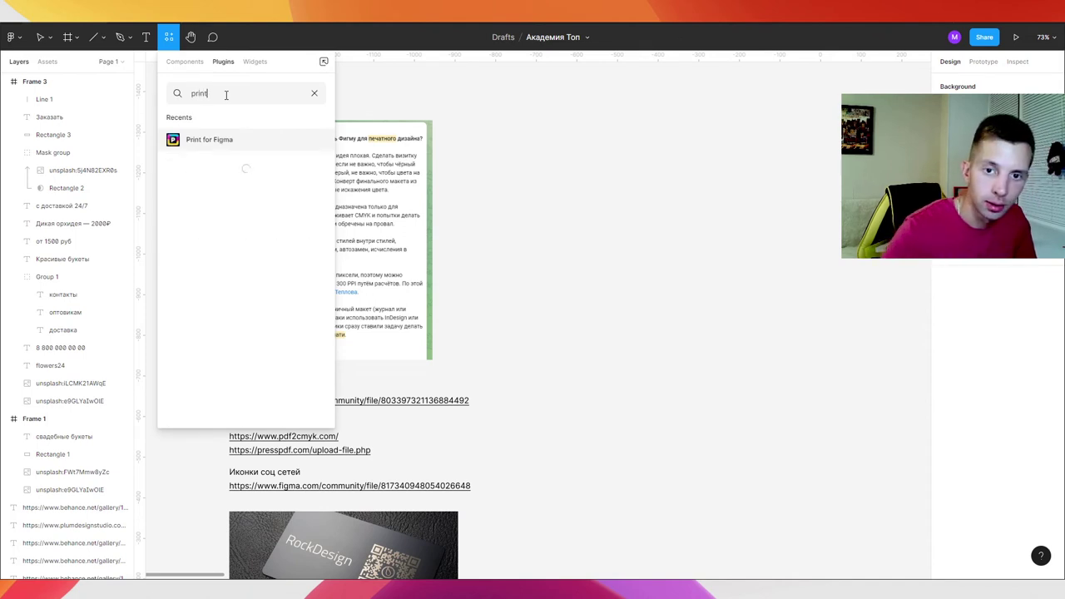
{"action": "left_click", "coordinate": [236, 142]}
Run Print for Figma with mm units, 300 DPI, 2 mm bleed and a 90 × 50 size
{"action": "left_click", "coordinate": [247, 216]}
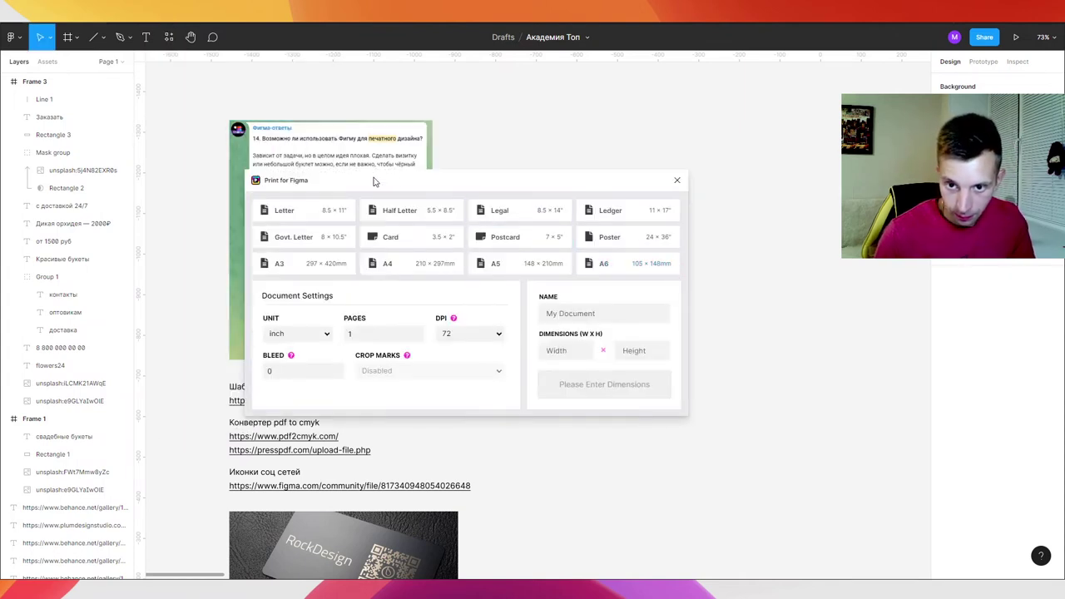
{"action": "left_click_drag", "start_coordinate": [373, 178], "coordinate": [537, 126]}
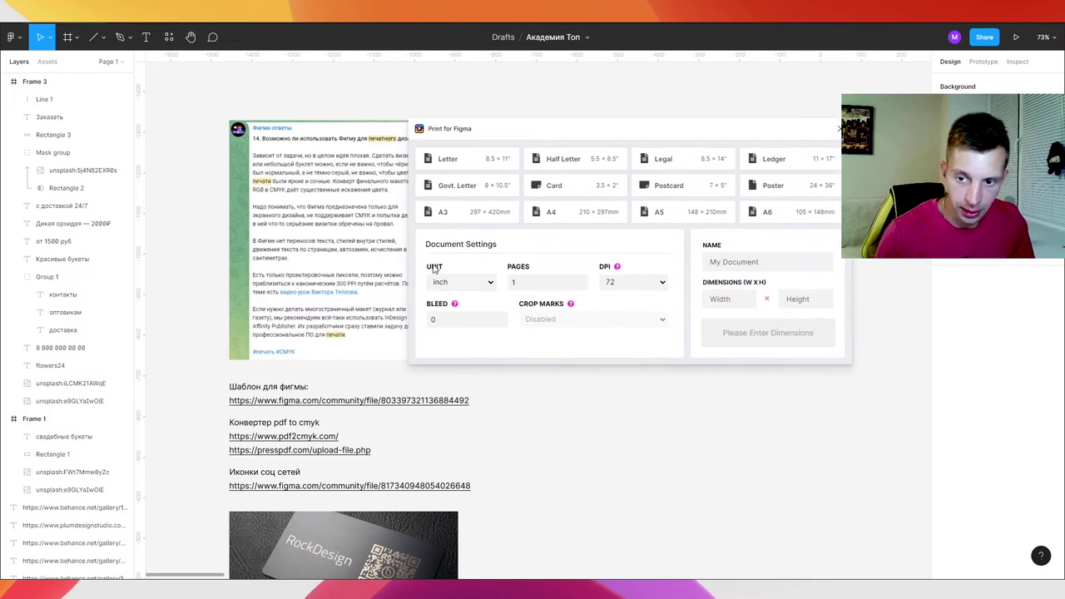
{"action": "key", "text": "Down"}
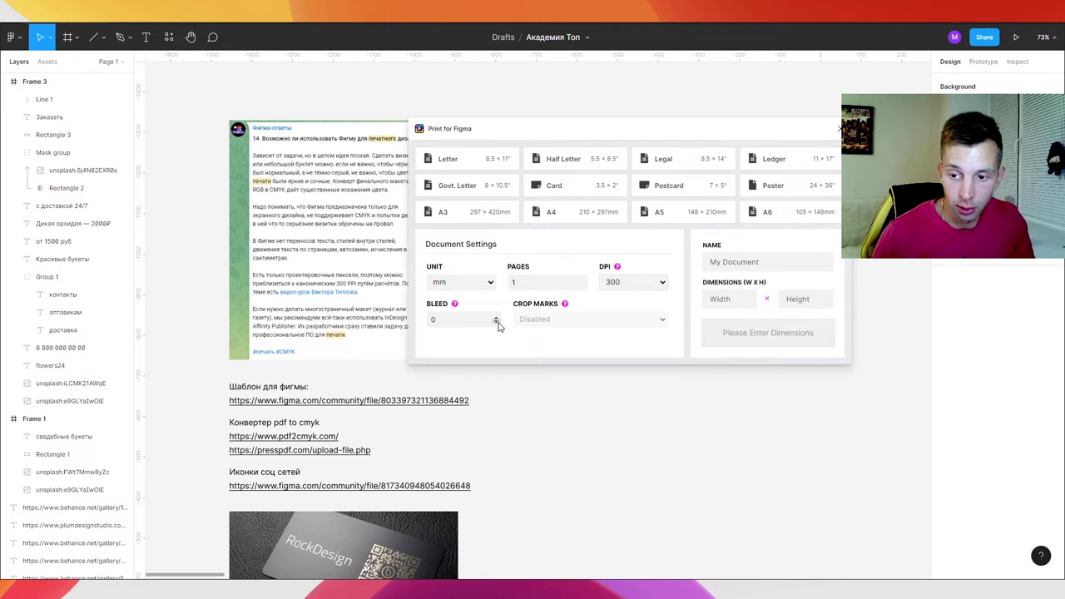
{"action": "type", "text": "2"}
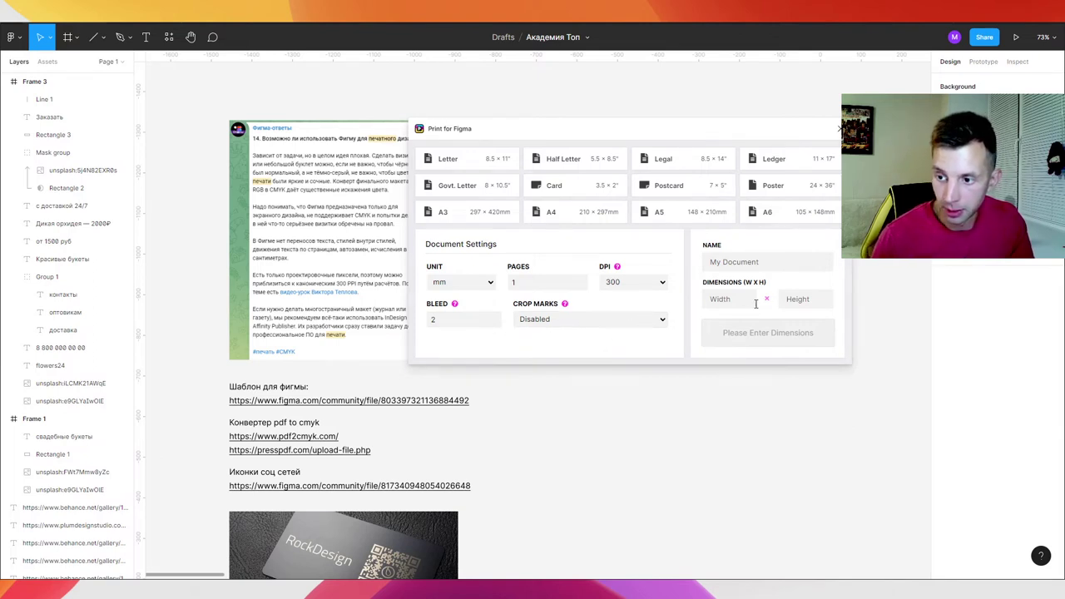
{"action": "type", "text": "90"}
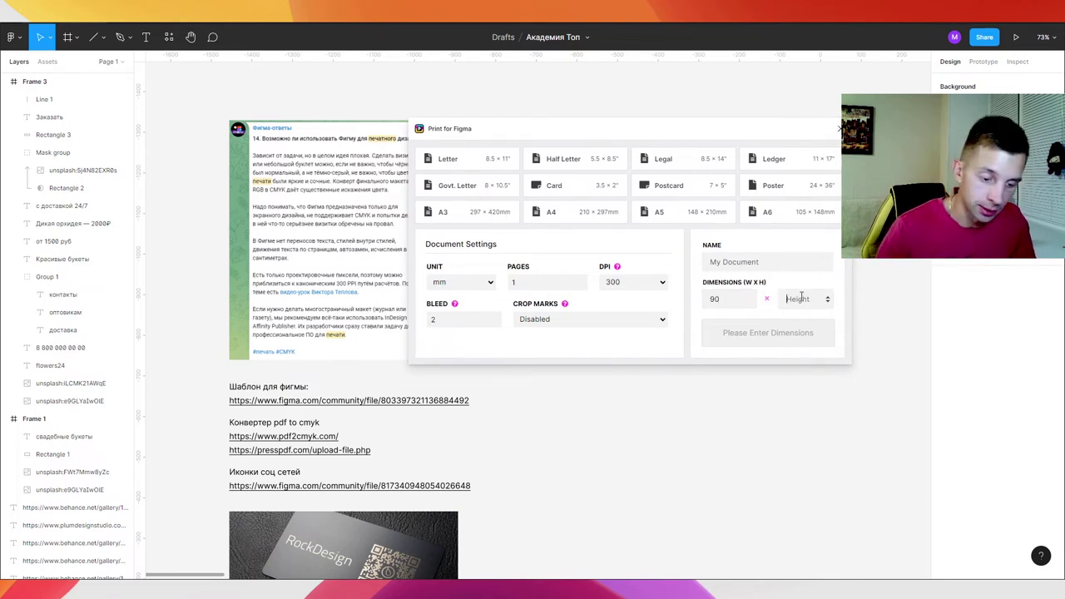
{"action": "type", "text": "50"}
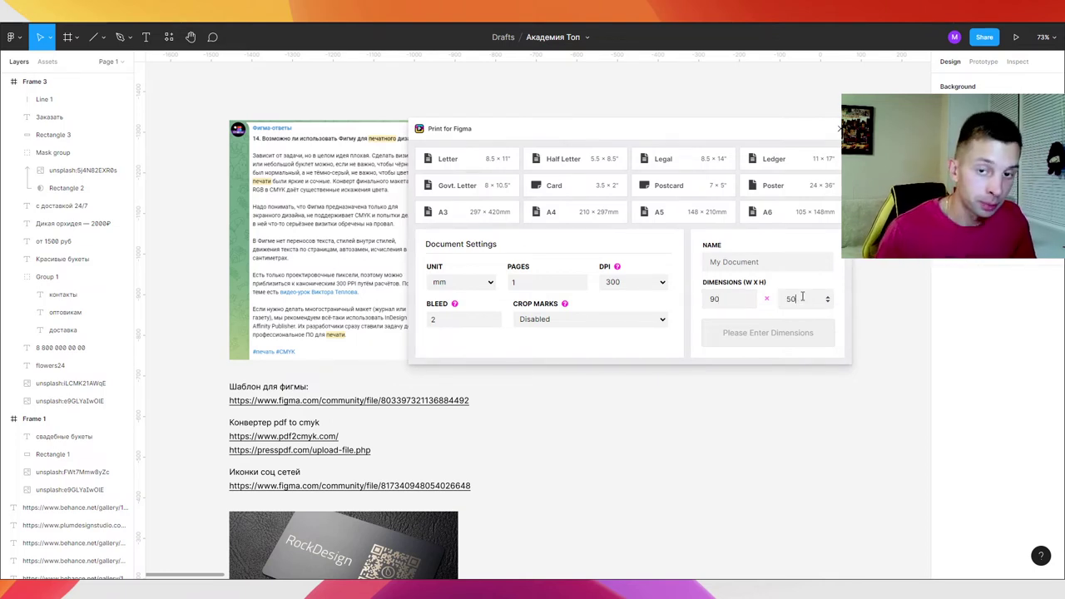
{"action": "key", "text": "Tab"}
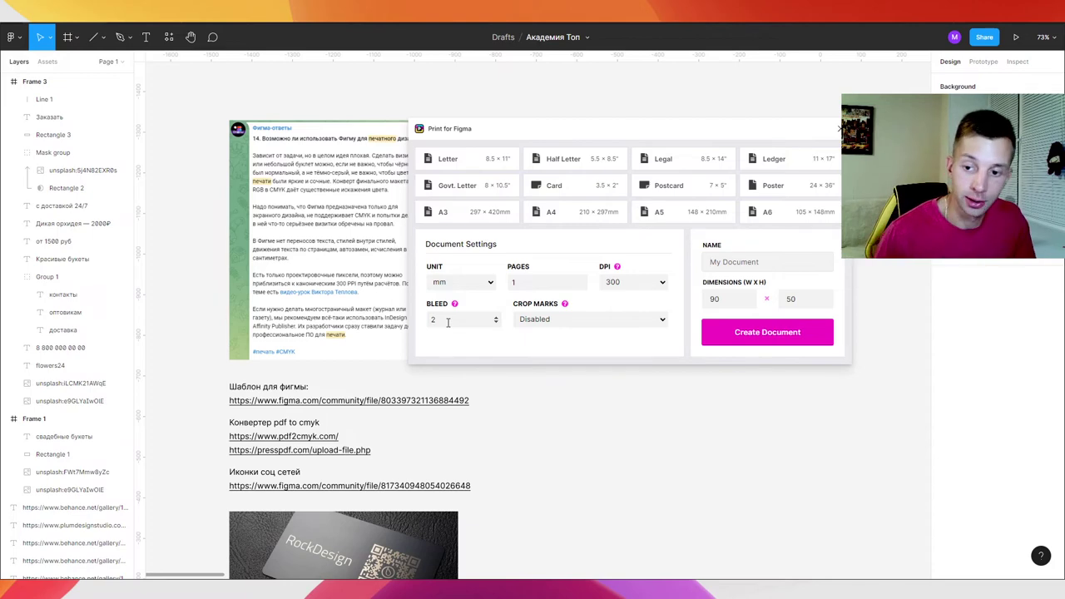
{"action": "left_click", "coordinate": [767, 333]}
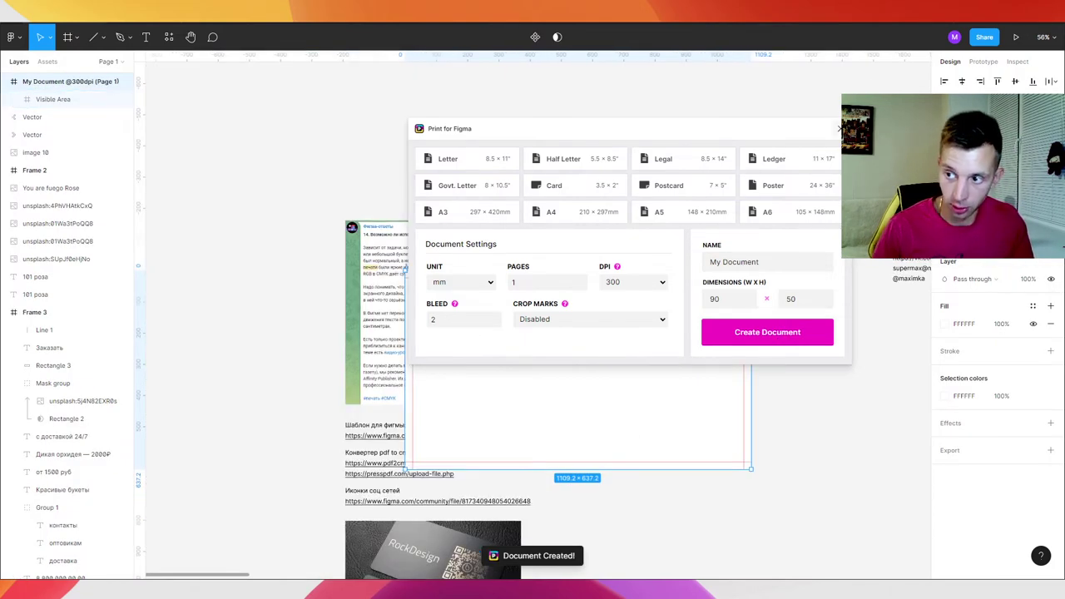
{"action": "left_click_drag", "start_coordinate": [810, 388], "coordinate": [445, 284]}
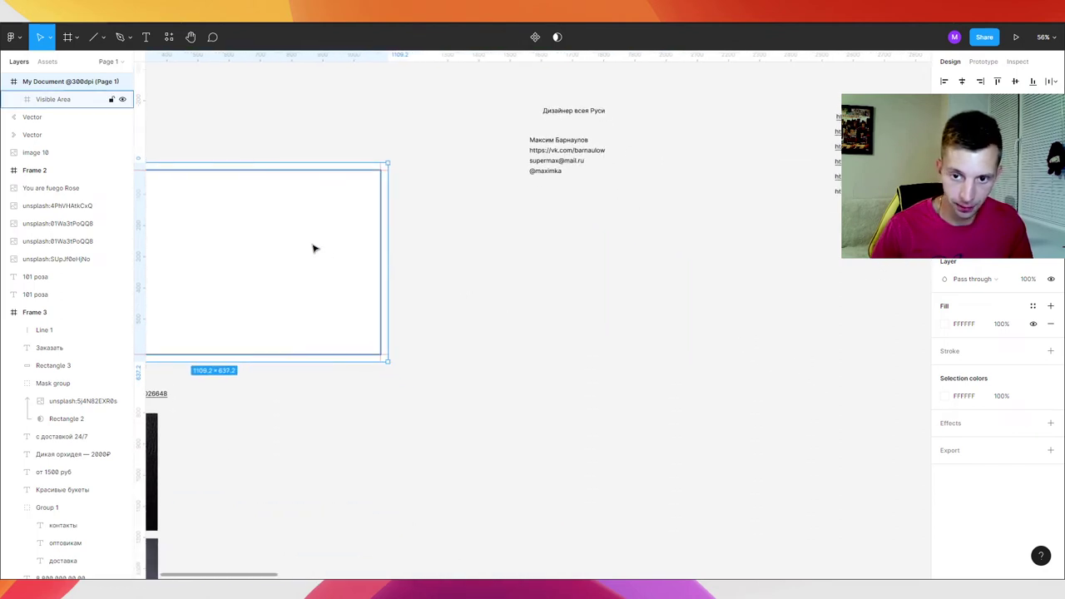
{"action": "left_click_drag", "start_coordinate": [314, 248], "coordinate": [595, 325]}
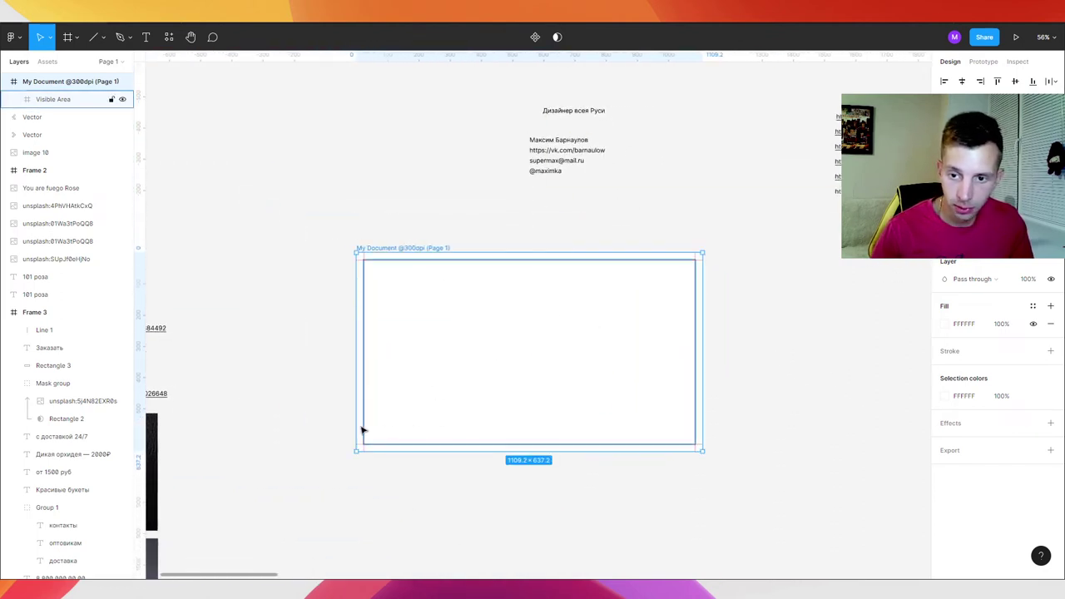
{"action": "scroll", "coordinate": [361, 429], "scroll_direction": "down", "scroll_amount": 2}
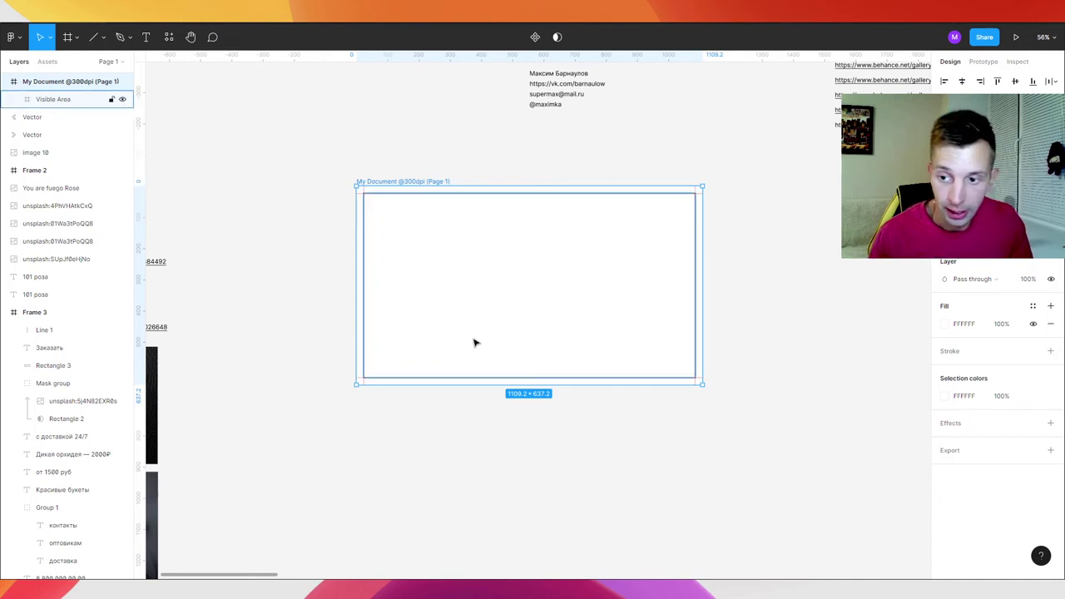
{"action": "scroll", "coordinate": [475, 343], "scroll_direction": "down", "scroll_amount": 3}
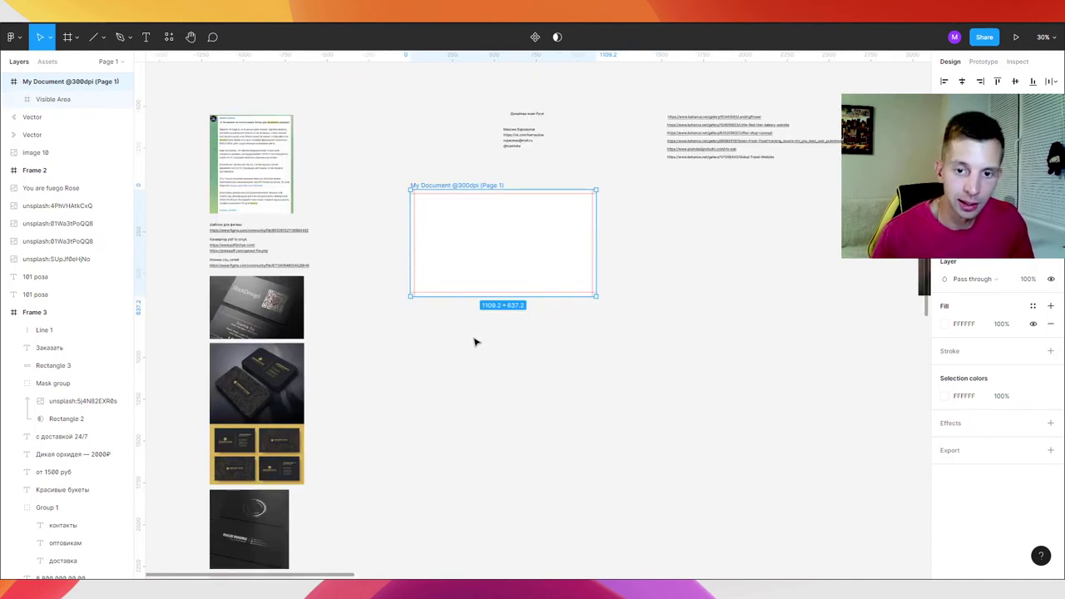
{"action": "scroll", "coordinate": [187, 366], "scroll_direction": "up", "scroll_amount": 2}
{"action": "scroll", "coordinate": [216, 358], "scroll_direction": "up", "scroll_amount": 4}
Scroll through the reference business-card mockup images
{"action": "scroll", "coordinate": [246, 356], "scroll_direction": "up", "scroll_amount": 3}
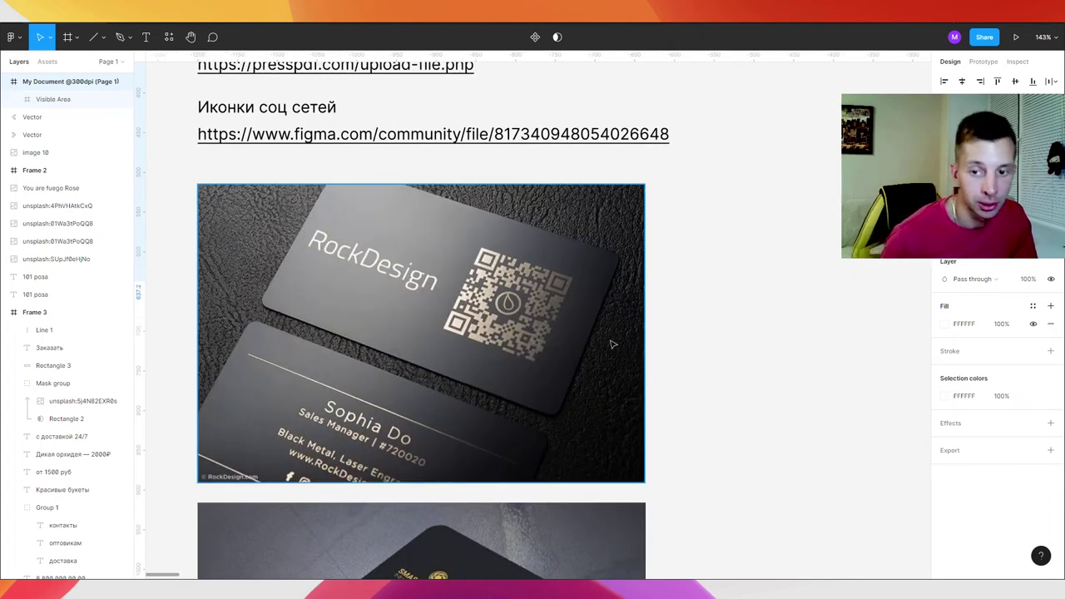
{"action": "scroll", "coordinate": [612, 346], "scroll_direction": "down", "scroll_amount": 2}
{"action": "scroll", "coordinate": [613, 349], "scroll_direction": "up", "scroll_amount": 2}
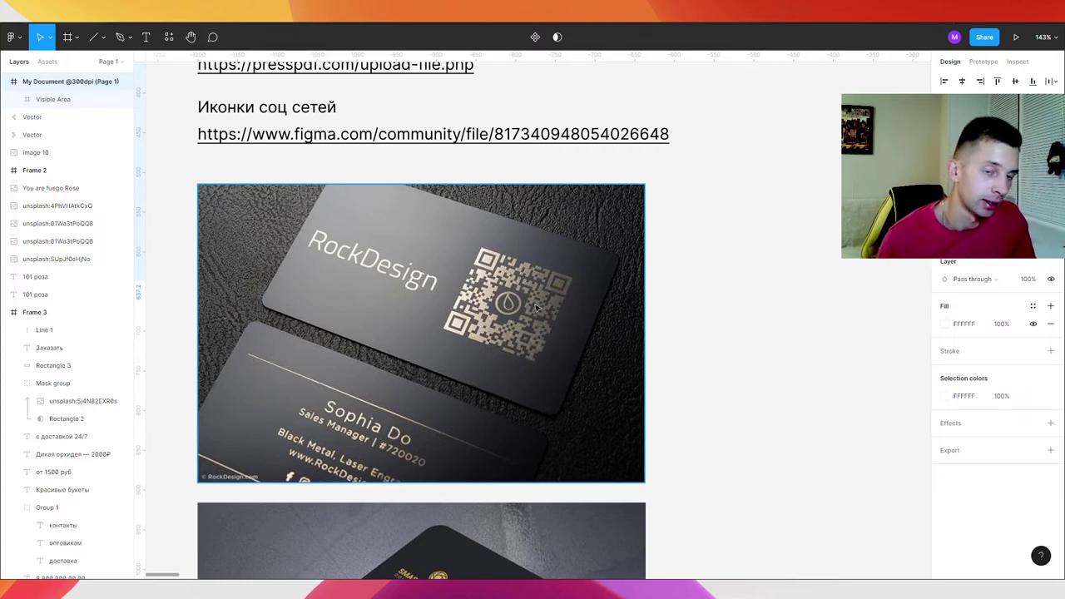
{"action": "scroll", "coordinate": [514, 325], "scroll_direction": "down", "scroll_amount": 2}
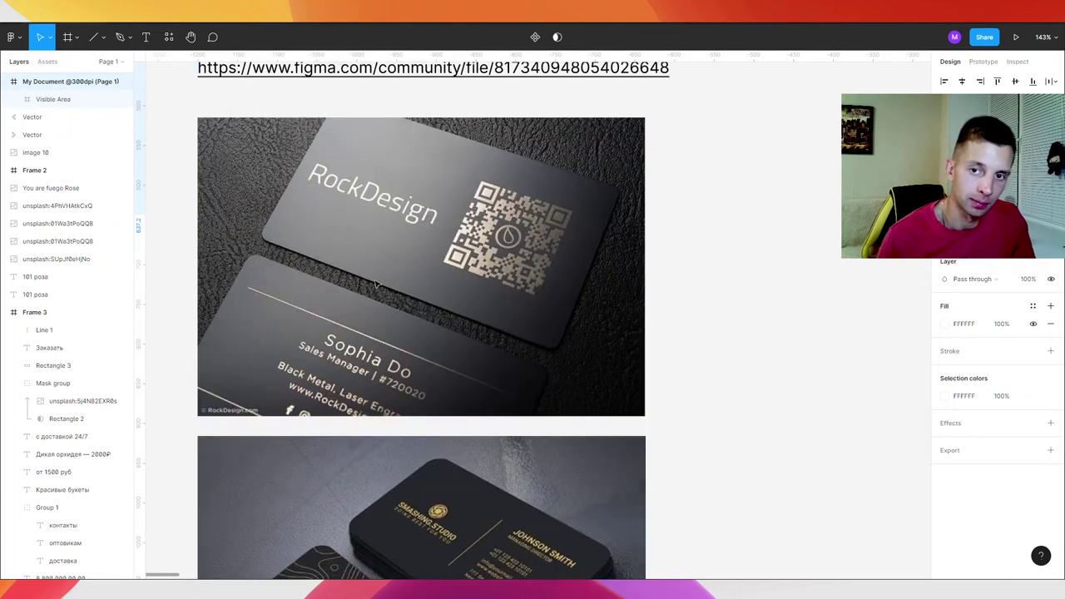
{"action": "scroll", "coordinate": [376, 285], "scroll_direction": "down", "scroll_amount": 2}
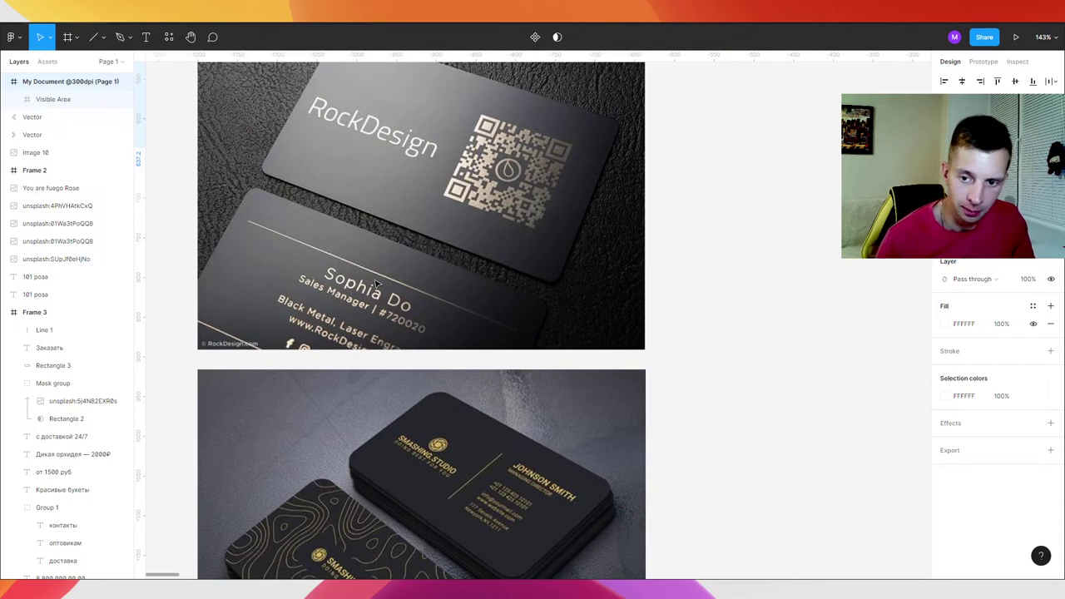
{"action": "scroll", "coordinate": [377, 284], "scroll_direction": "down", "scroll_amount": 4}
{"action": "scroll", "coordinate": [395, 339], "scroll_direction": "down", "scroll_amount": 4}
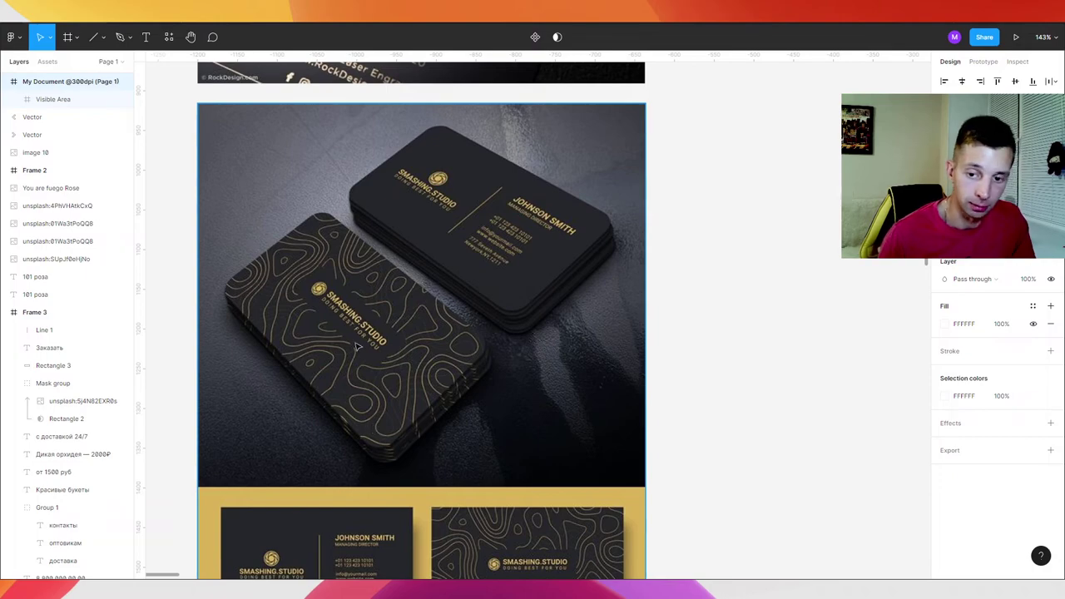
{"action": "scroll", "coordinate": [356, 346], "scroll_direction": "down", "scroll_amount": 3}
{"action": "scroll", "coordinate": [356, 346], "scroll_direction": "down", "scroll_amount": 3}
{"action": "scroll", "coordinate": [356, 346], "scroll_direction": "up", "scroll_amount": 2}
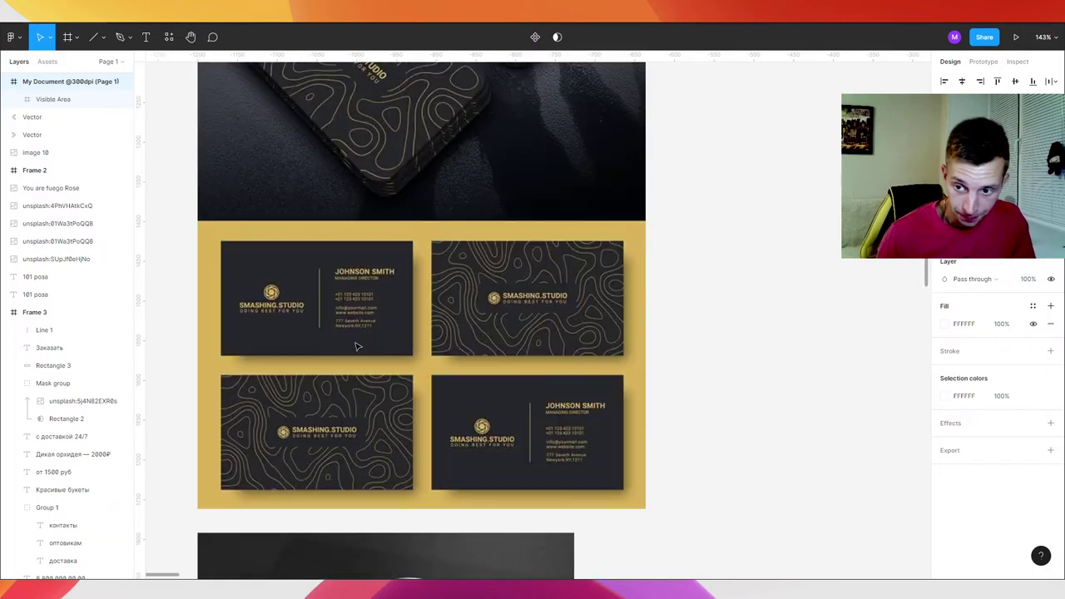
{"action": "scroll", "coordinate": [356, 346], "scroll_direction": "down", "scroll_amount": 1}
{"action": "scroll", "coordinate": [356, 346], "scroll_direction": "down", "scroll_amount": 4}
{"action": "scroll", "coordinate": [356, 347], "scroll_direction": "down", "scroll_amount": 1}
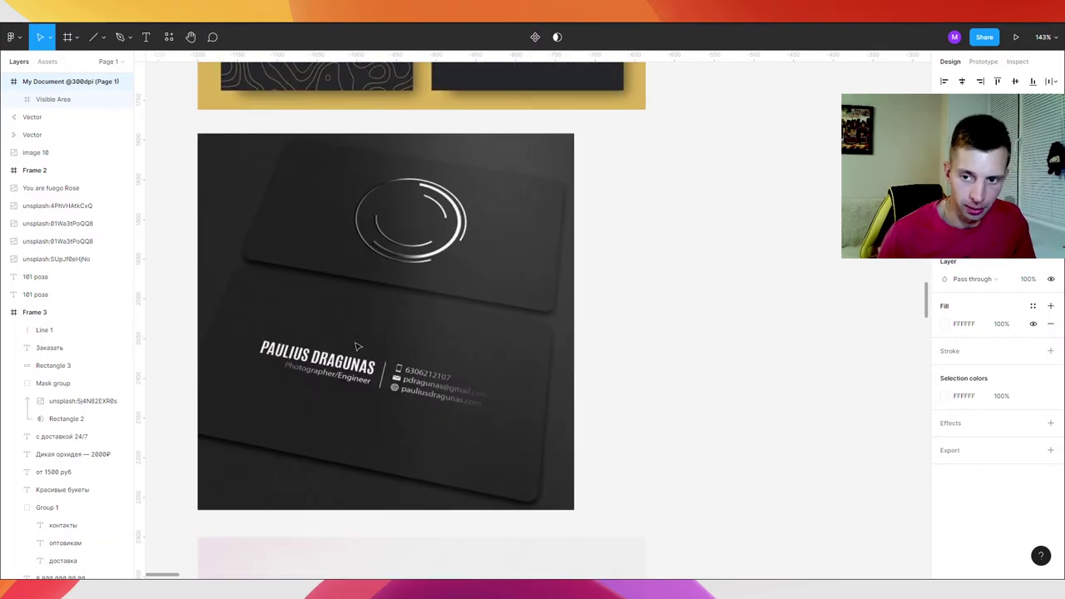
{"action": "scroll", "coordinate": [357, 346], "scroll_direction": "down", "scroll_amount": 1}
{"action": "scroll", "coordinate": [356, 346], "scroll_direction": "up", "scroll_amount": 1}
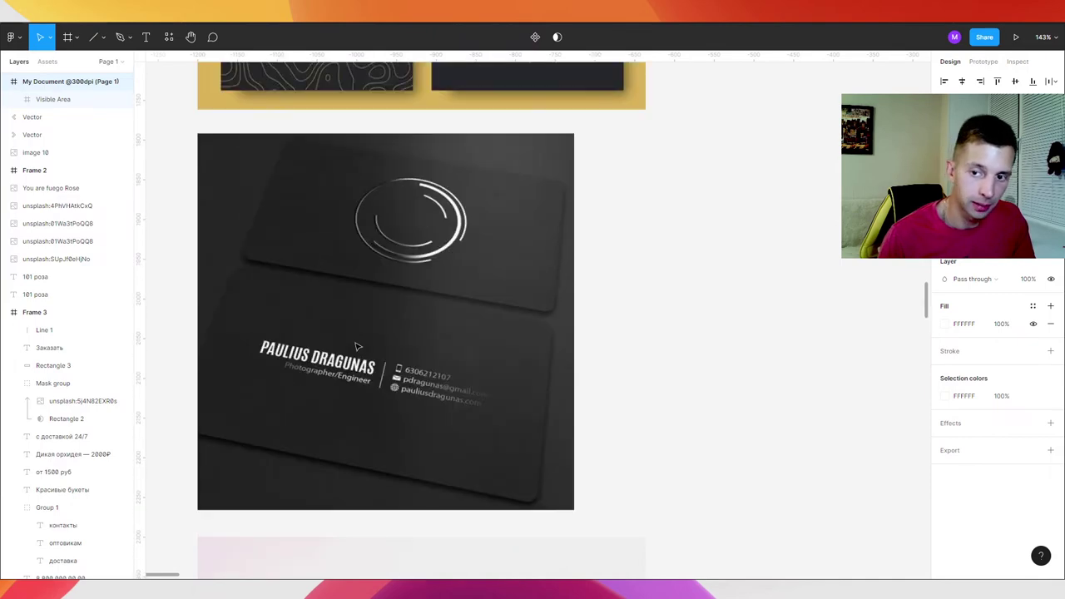
{"action": "scroll", "coordinate": [357, 346], "scroll_direction": "down", "scroll_amount": 2}
{"action": "scroll", "coordinate": [356, 346], "scroll_direction": "up", "scroll_amount": 1}
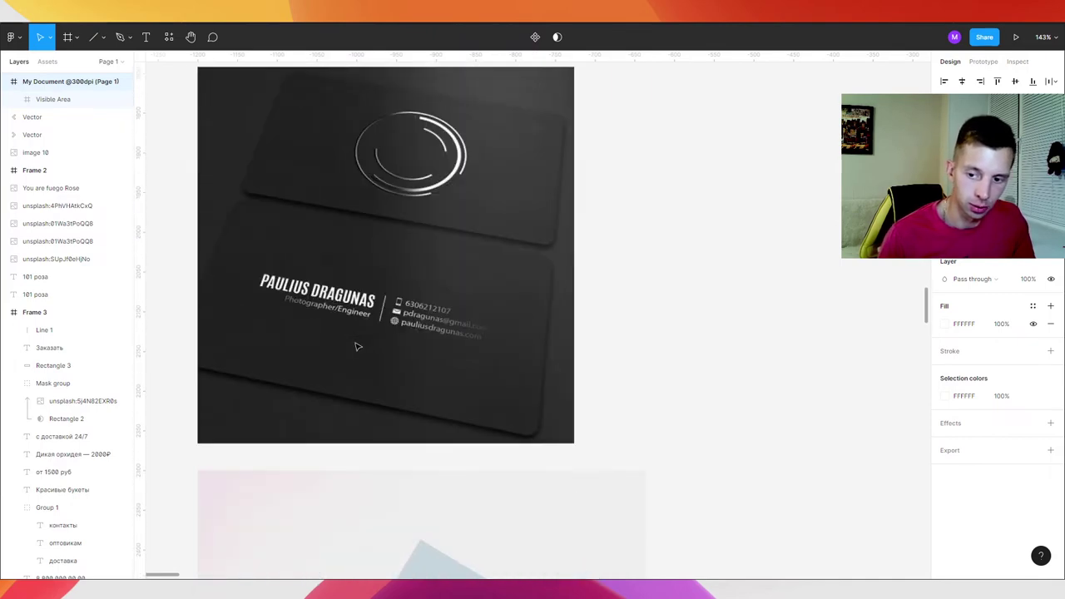
{"action": "scroll", "coordinate": [357, 346], "scroll_direction": "up", "scroll_amount": 3}
{"action": "scroll", "coordinate": [356, 346], "scroll_direction": "down", "scroll_amount": 2}
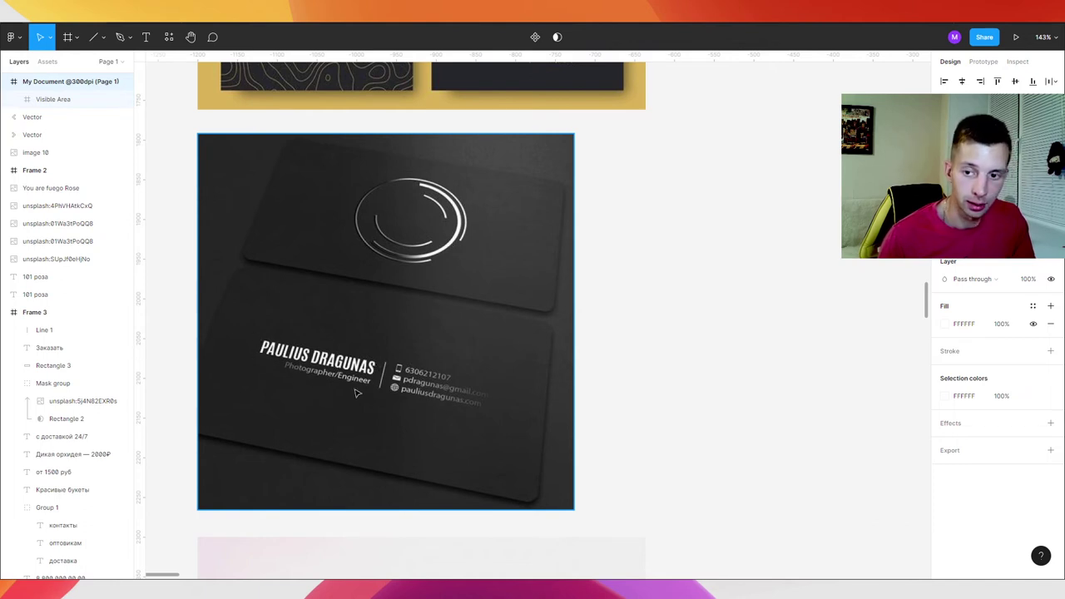
Deselect the reference image and zoom out to see the My Document frame
{"action": "left_click", "coordinate": [639, 354]}
{"action": "scroll", "coordinate": [642, 341], "scroll_direction": "down", "scroll_amount": 3, "text": "ctrl"}
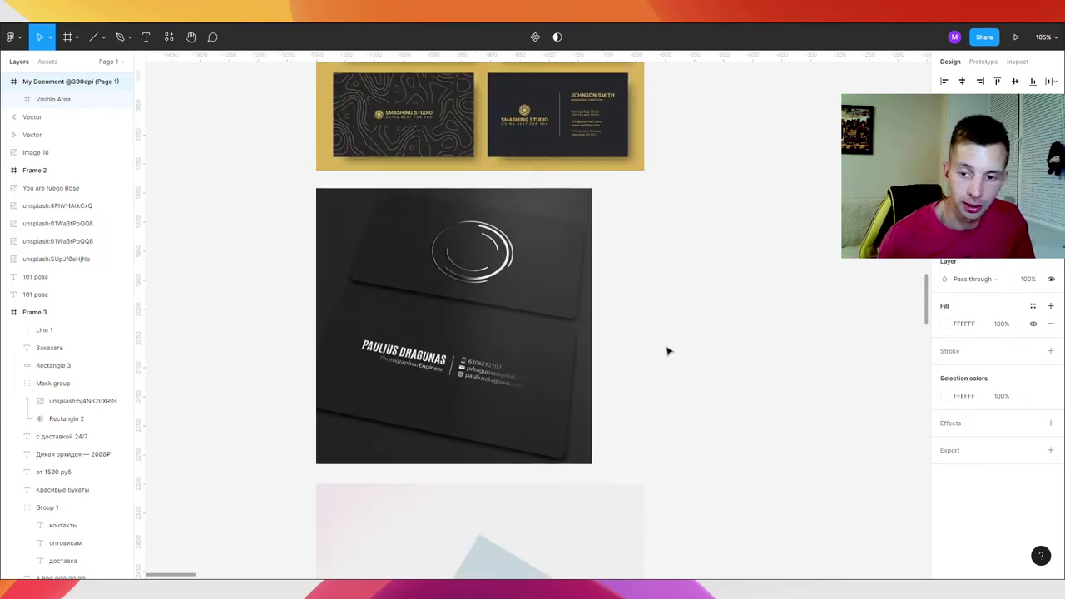
{"action": "scroll", "coordinate": [574, 350], "scroll_direction": "down", "scroll_amount": 2, "text": "ctrl"}
{"action": "scroll", "coordinate": [433, 333], "scroll_direction": "down", "scroll_amount": 2, "text": "ctrl"}
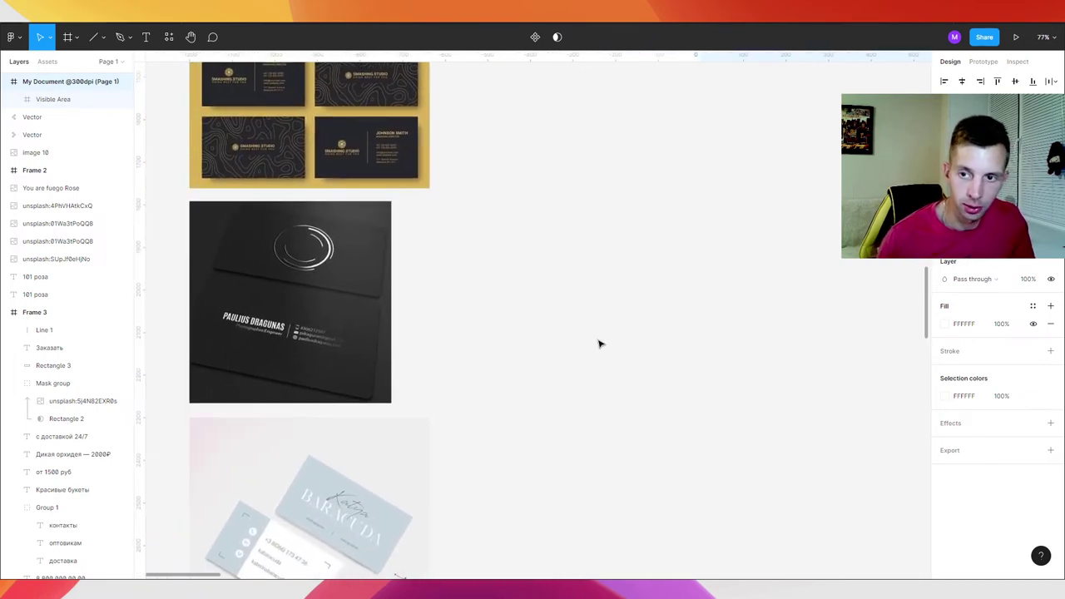
{"action": "scroll", "coordinate": [599, 343], "scroll_direction": "down", "scroll_amount": 2, "text": "ctrl"}
{"action": "scroll", "coordinate": [575, 361], "scroll_direction": "down", "scroll_amount": 3, "text": "ctrl"}
Move the My Document frame beside the reference business cards
{"action": "left_click_drag", "start_coordinate": [658, 121], "coordinate": [623, 333]}
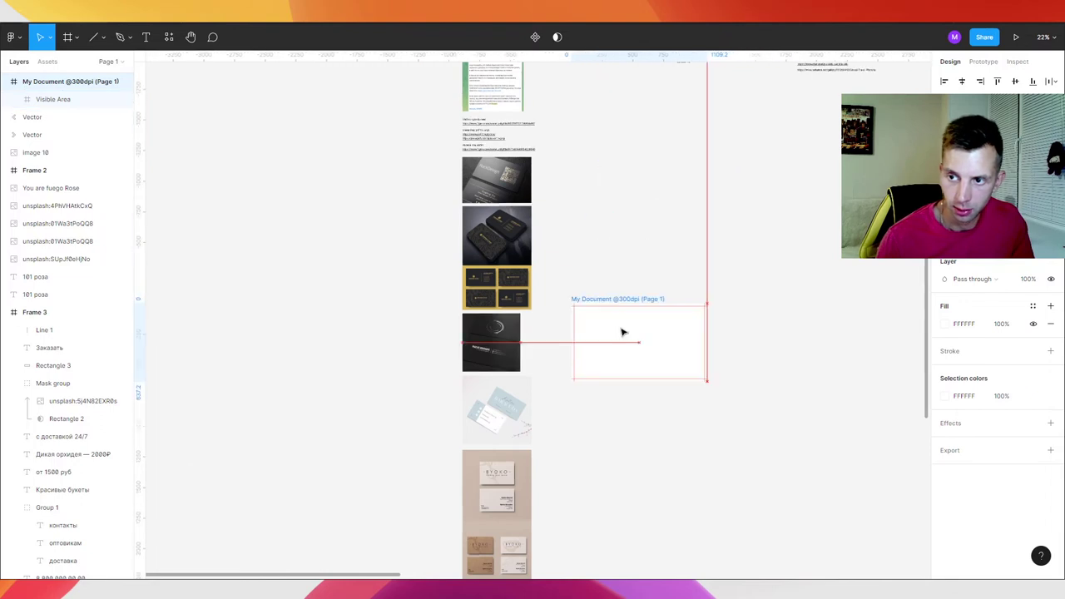
{"action": "scroll", "coordinate": [607, 366], "scroll_direction": "up", "scroll_amount": 3, "text": "ctrl"}
{"action": "scroll", "coordinate": [596, 394], "scroll_direction": "up", "scroll_amount": 2, "text": "ctrl"}
{"action": "left_click_drag", "start_coordinate": [583, 430], "coordinate": [479, 422]}
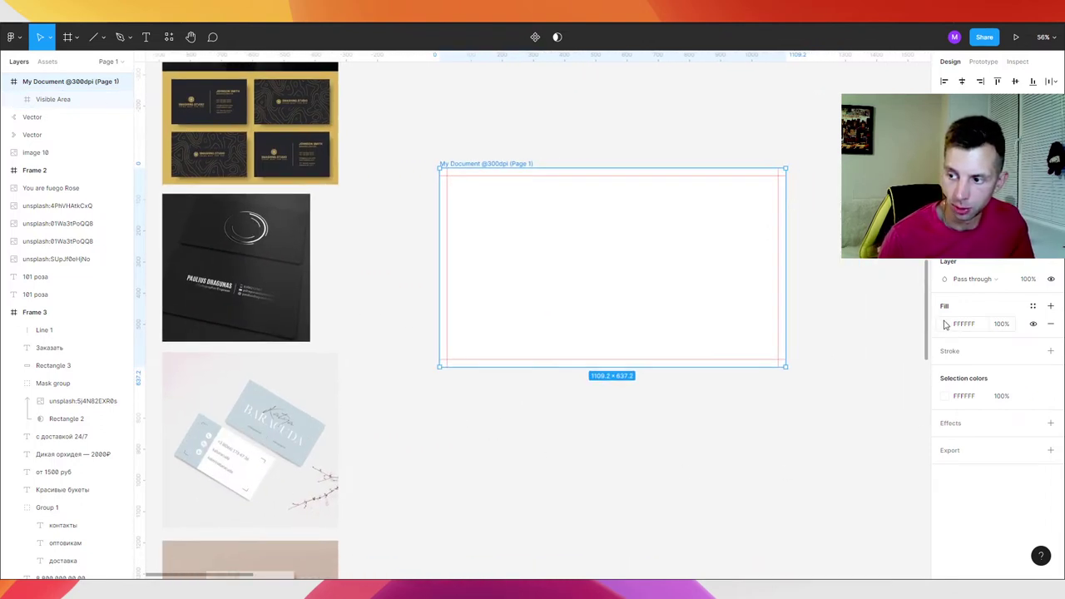
Launch Webgradients from the frame's plugin menu and scroll its list to Blue Velvet
{"action": "right_click", "coordinate": [468, 303]}
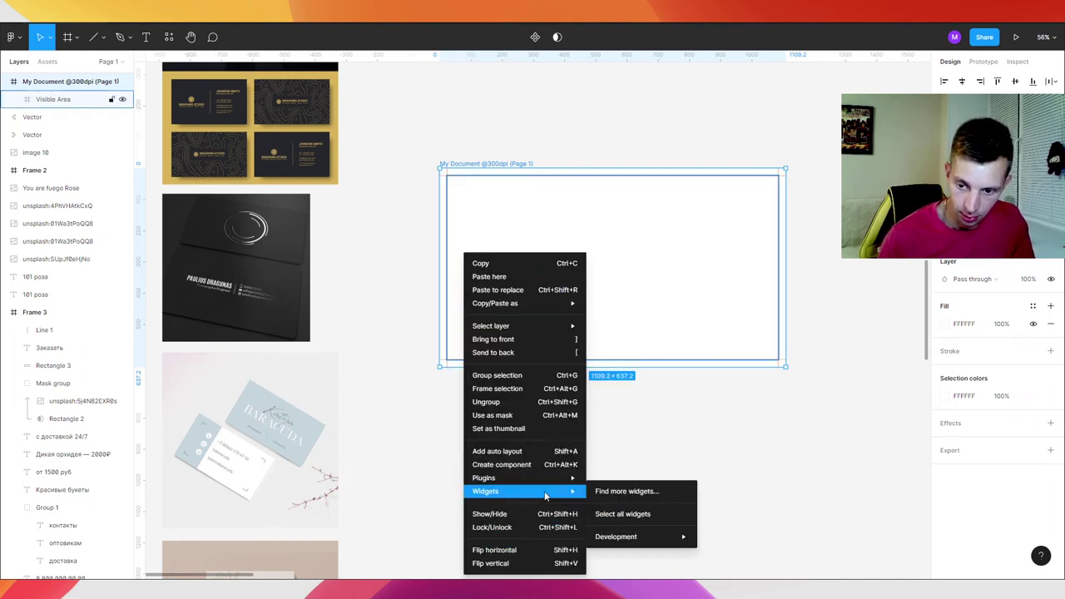
{"action": "mouse_move", "coordinate": [516, 478]}
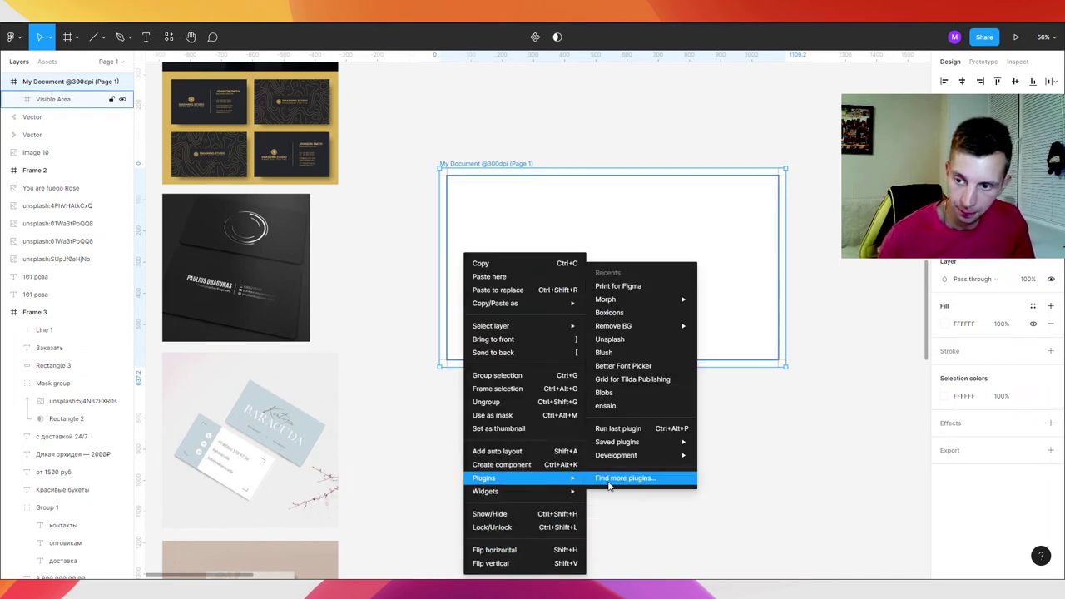
{"action": "mouse_move", "coordinate": [618, 441]}
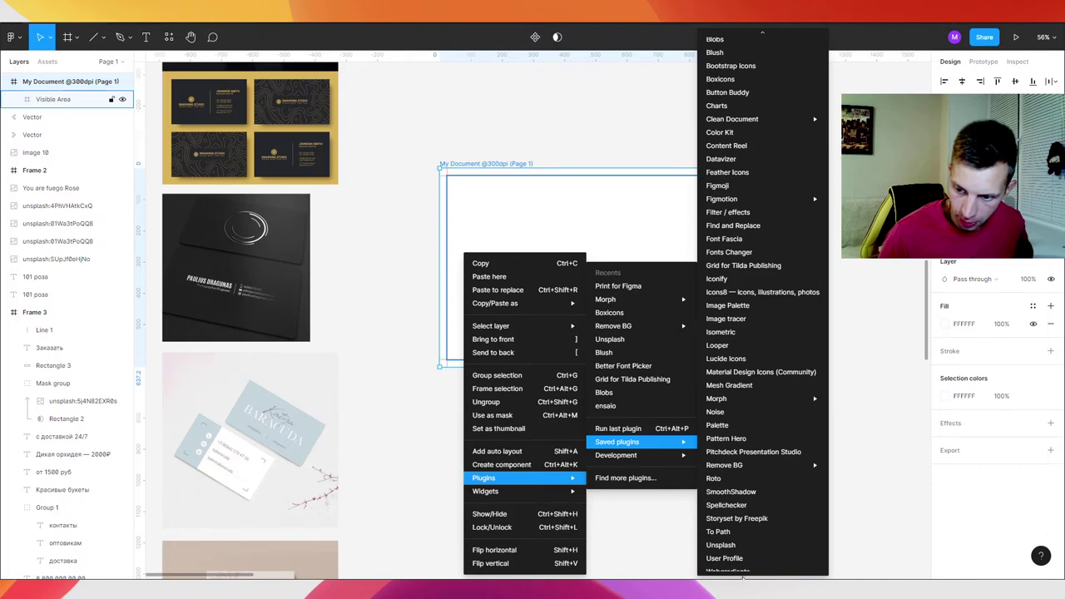
{"action": "left_click", "coordinate": [744, 573]}
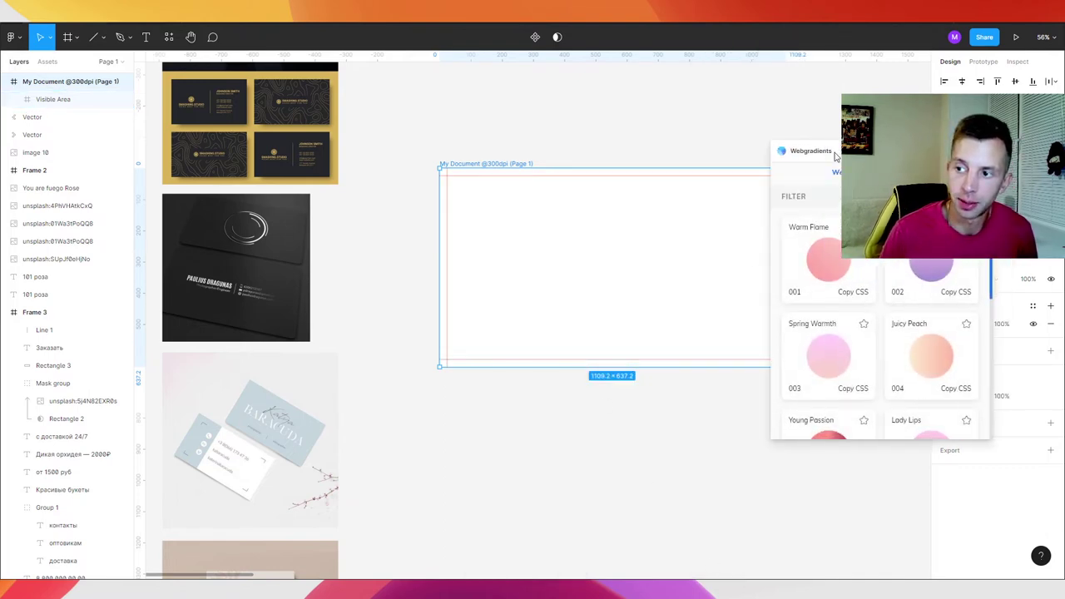
{"action": "mouse_move", "coordinate": [846, 156]}
{"action": "left_mouse_down"}
{"action": "mouse_move", "coordinate": [690, 250]}
{"action": "mouse_move", "coordinate": [747, 227]}
{"action": "left_mouse_up"}
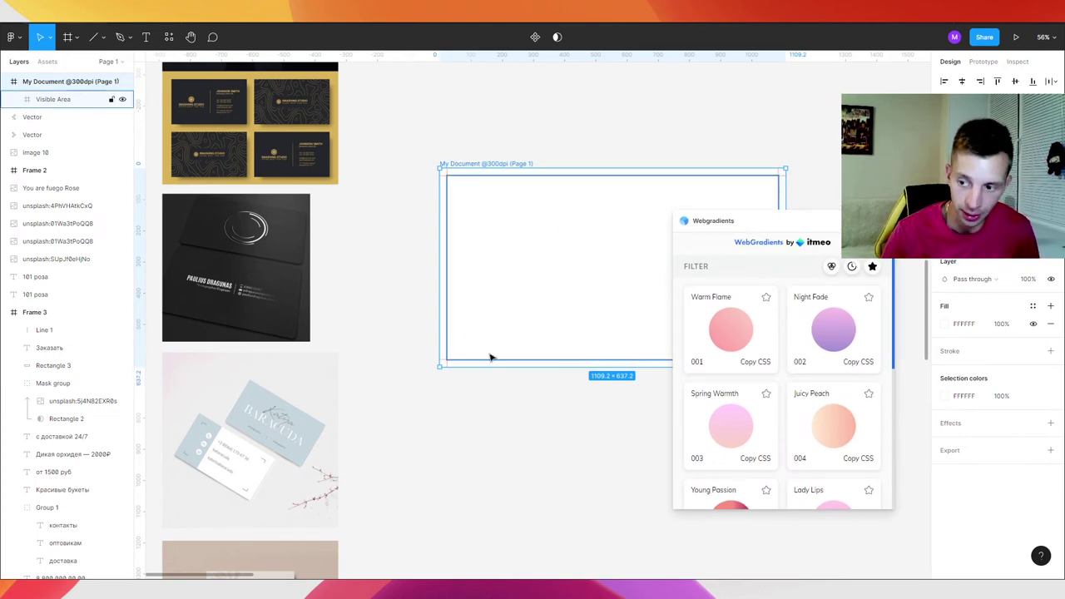
{"action": "scroll", "coordinate": [801, 379], "scroll_direction": "down", "scroll_amount": 3}
{"action": "scroll", "coordinate": [799, 383], "scroll_direction": "down", "scroll_amount": 3}
{"action": "scroll", "coordinate": [799, 383], "scroll_direction": "down", "scroll_amount": 2}
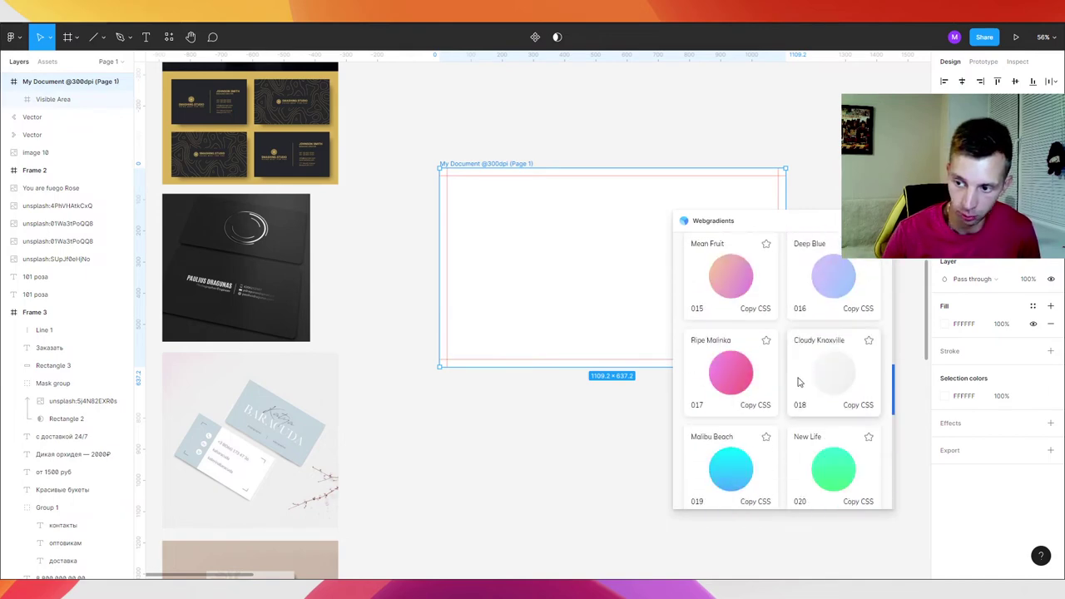
{"action": "scroll", "coordinate": [797, 383], "scroll_direction": "down", "scroll_amount": 2}
{"action": "scroll", "coordinate": [797, 384], "scroll_direction": "down", "scroll_amount": 1}
{"action": "scroll", "coordinate": [797, 384], "scroll_direction": "down", "scroll_amount": 3}
{"action": "scroll", "coordinate": [797, 385], "scroll_direction": "down", "scroll_amount": 1}
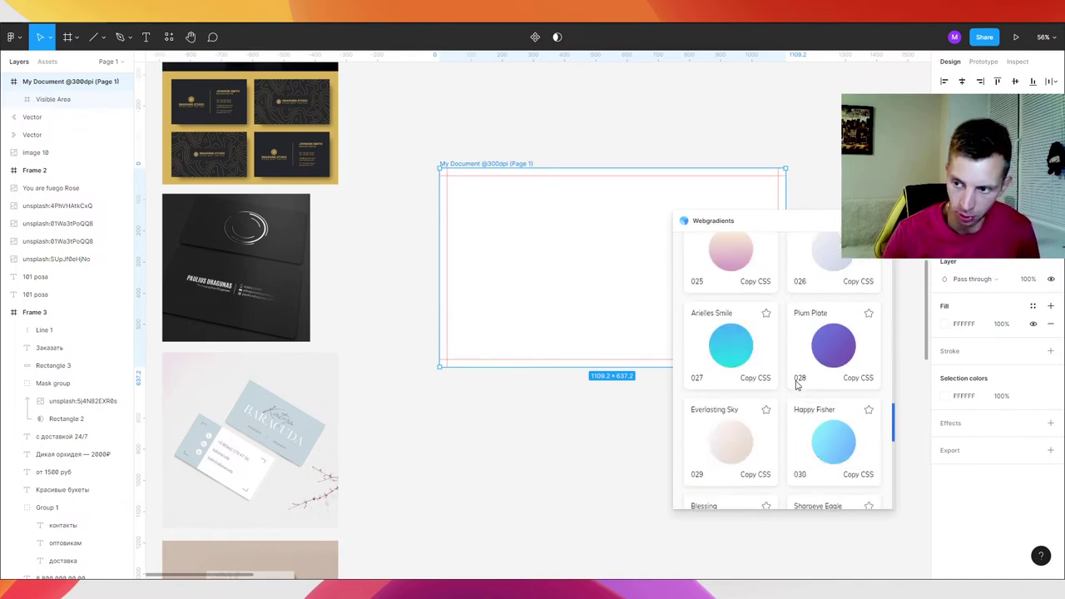
{"action": "scroll", "coordinate": [796, 385], "scroll_direction": "down", "scroll_amount": 2}
{"action": "scroll", "coordinate": [796, 384], "scroll_direction": "down", "scroll_amount": 2}
{"action": "scroll", "coordinate": [796, 384], "scroll_direction": "down", "scroll_amount": 2}
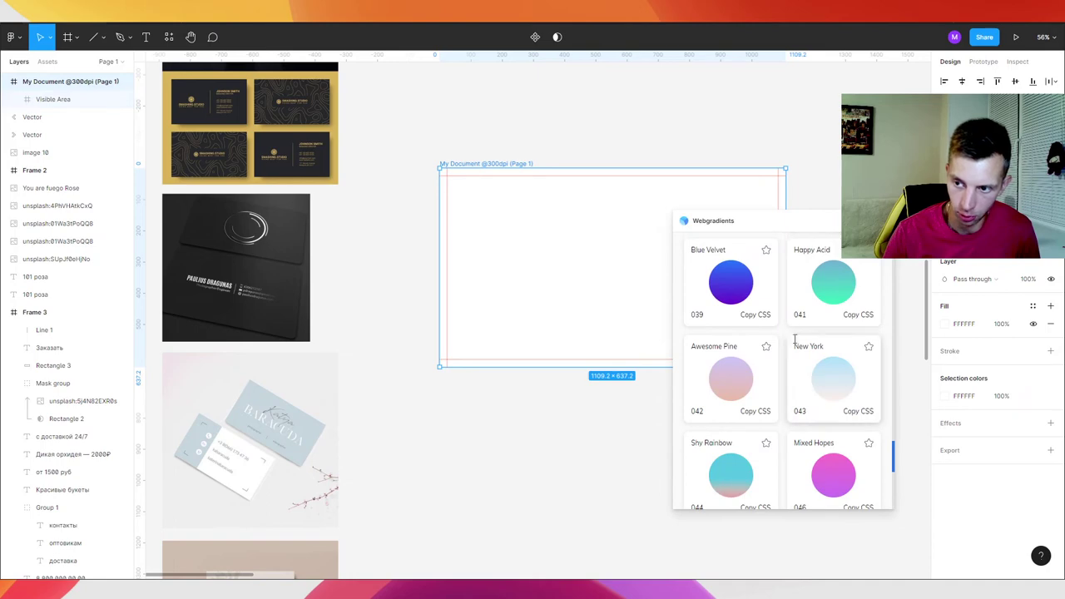
Select the frame's Visible Area layer and give it the Blue Velvet gradient fill
{"action": "left_click", "coordinate": [736, 315]}
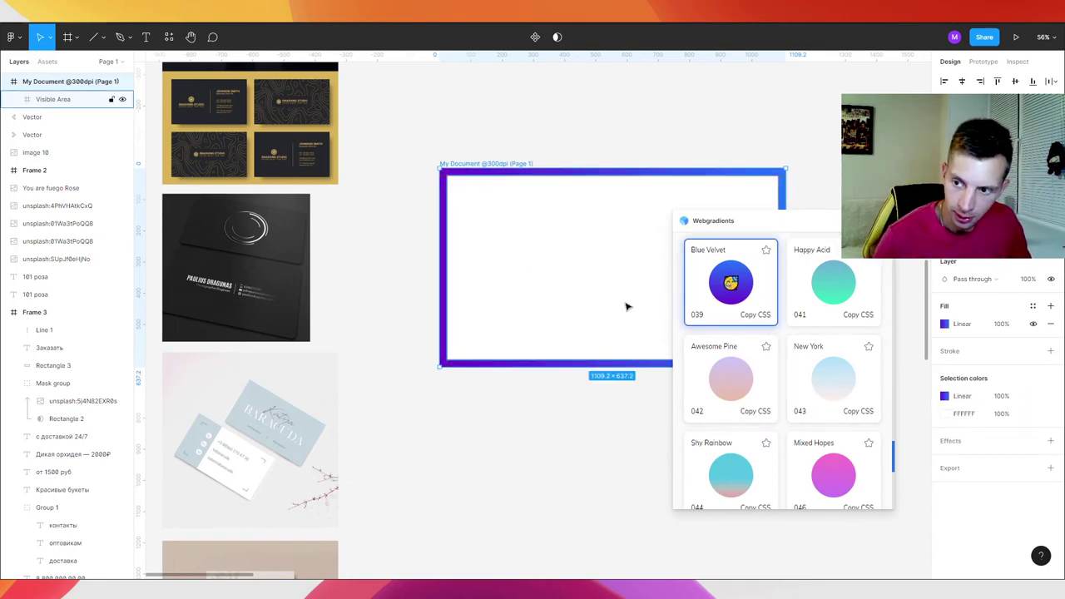
{"action": "left_click", "coordinate": [530, 259]}
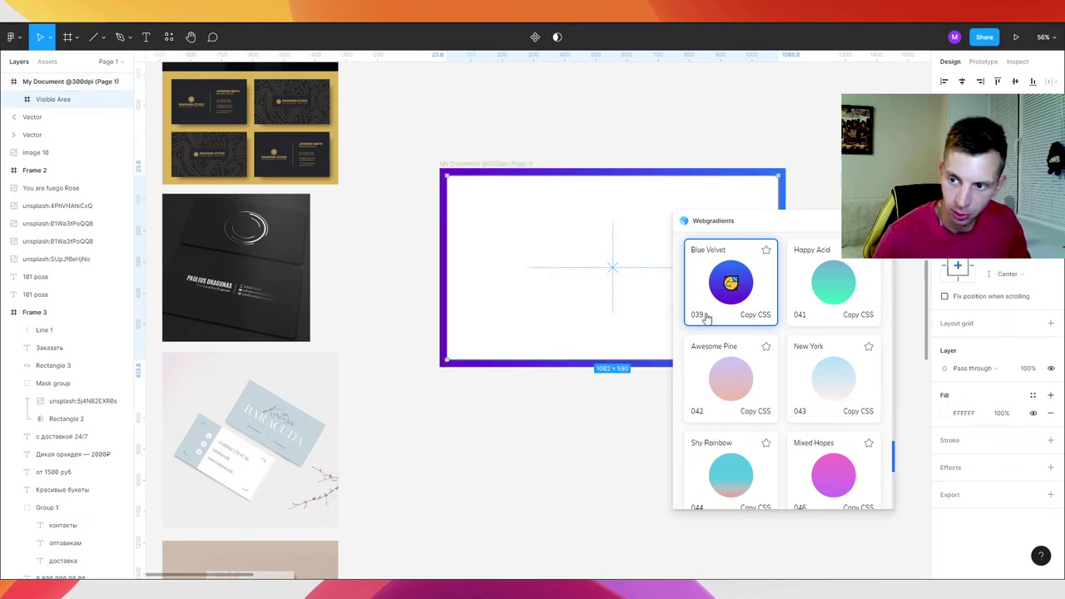
{"action": "left_click", "coordinate": [731, 283]}
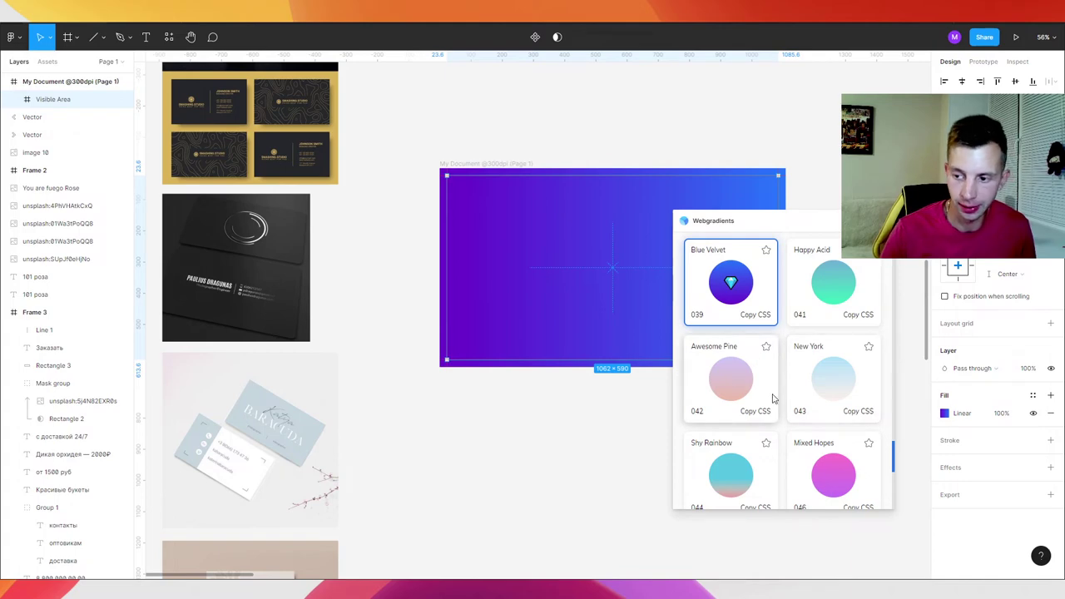
{"action": "scroll", "coordinate": [772, 399], "scroll_direction": "down", "scroll_amount": 3}
{"action": "scroll", "coordinate": [772, 399], "scroll_direction": "down", "scroll_amount": 3}
{"action": "scroll", "coordinate": [772, 398], "scroll_direction": "down", "scroll_amount": 3}
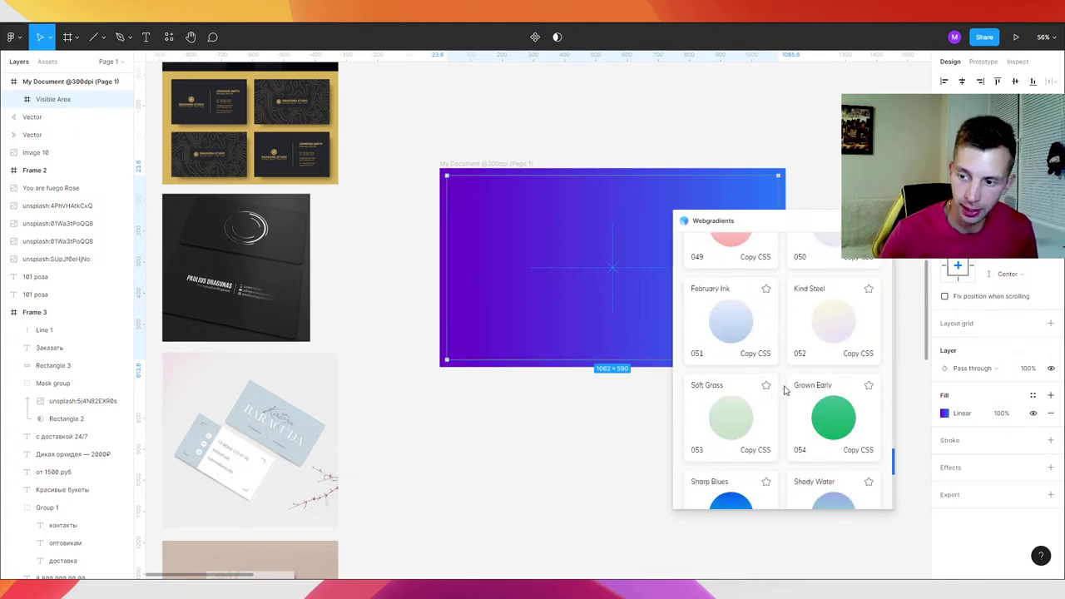
{"action": "scroll", "coordinate": [785, 387], "scroll_direction": "down", "scroll_amount": 3}
{"action": "scroll", "coordinate": [785, 387], "scroll_direction": "down", "scroll_amount": 3}
{"action": "scroll", "coordinate": [785, 387], "scroll_direction": "down", "scroll_amount": 2}
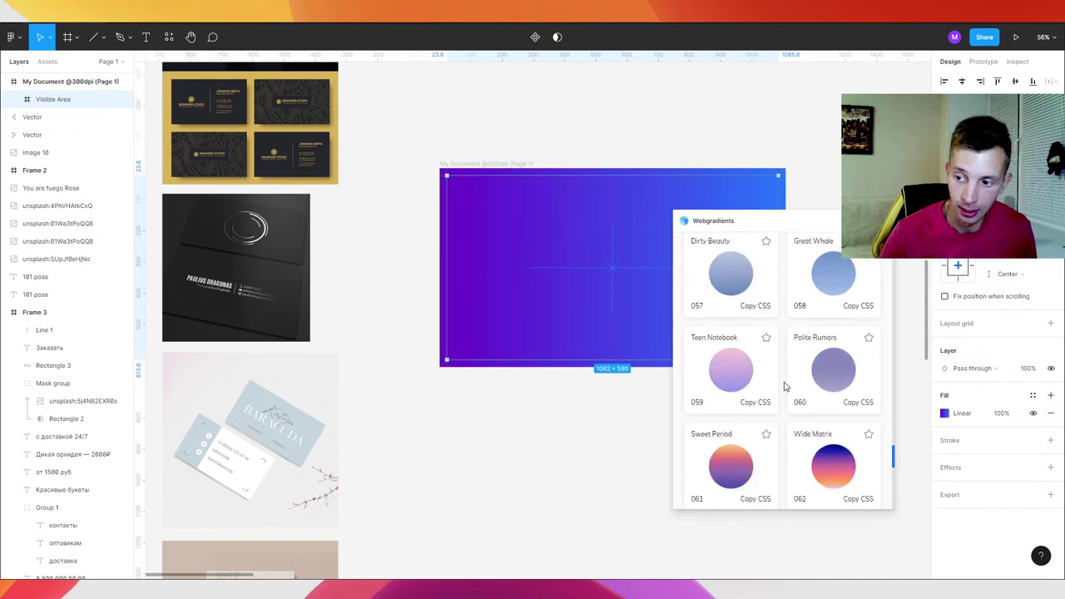
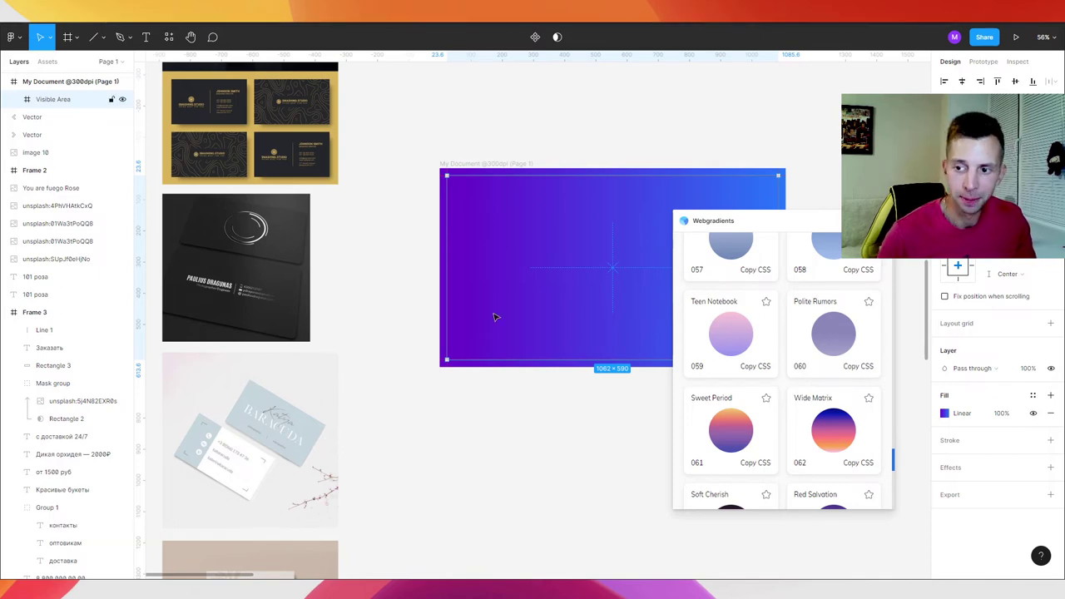
Browse the Webgradients list and try the Amour Amour gradient on the card
{"action": "scroll", "coordinate": [732, 379], "scroll_direction": "down", "scroll_amount": 3}
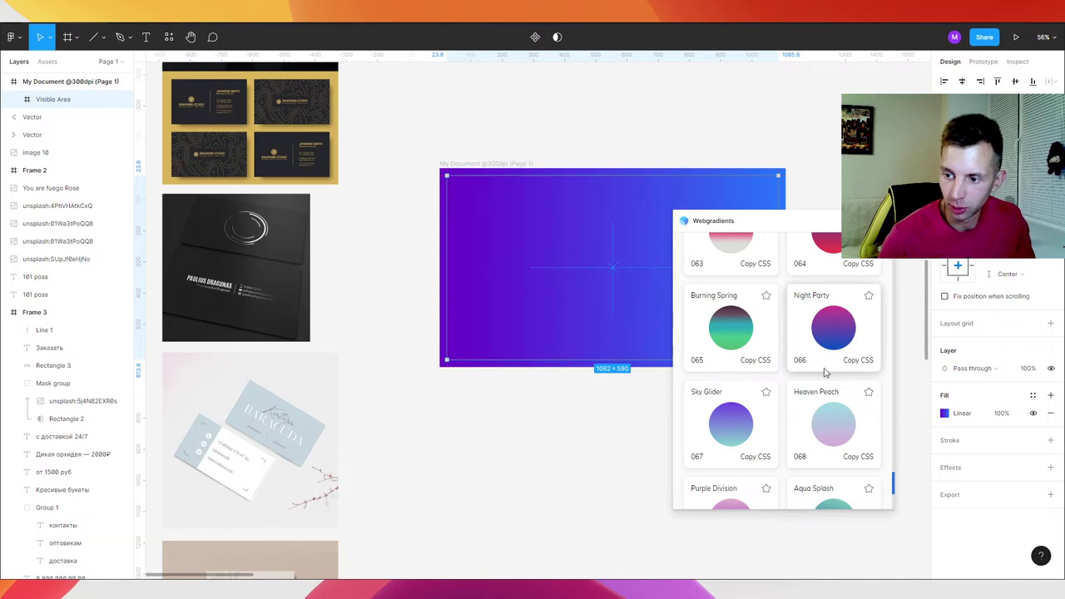
{"action": "scroll", "coordinate": [825, 373], "scroll_direction": "down", "scroll_amount": 2}
{"action": "scroll", "coordinate": [825, 374], "scroll_direction": "down", "scroll_amount": 2}
{"action": "scroll", "coordinate": [825, 373], "scroll_direction": "down", "scroll_amount": 2}
{"action": "scroll", "coordinate": [822, 376], "scroll_direction": "down", "scroll_amount": 3}
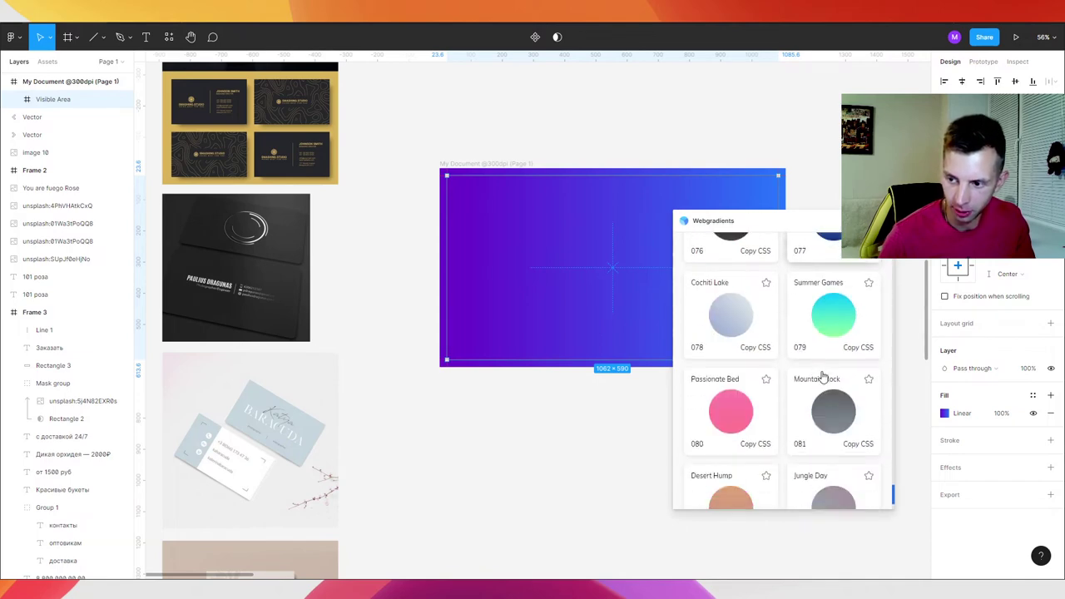
{"action": "scroll", "coordinate": [820, 380], "scroll_direction": "down", "scroll_amount": 2}
{"action": "scroll", "coordinate": [816, 381], "scroll_direction": "down", "scroll_amount": 2}
{"action": "scroll", "coordinate": [814, 381], "scroll_direction": "up", "scroll_amount": 2}
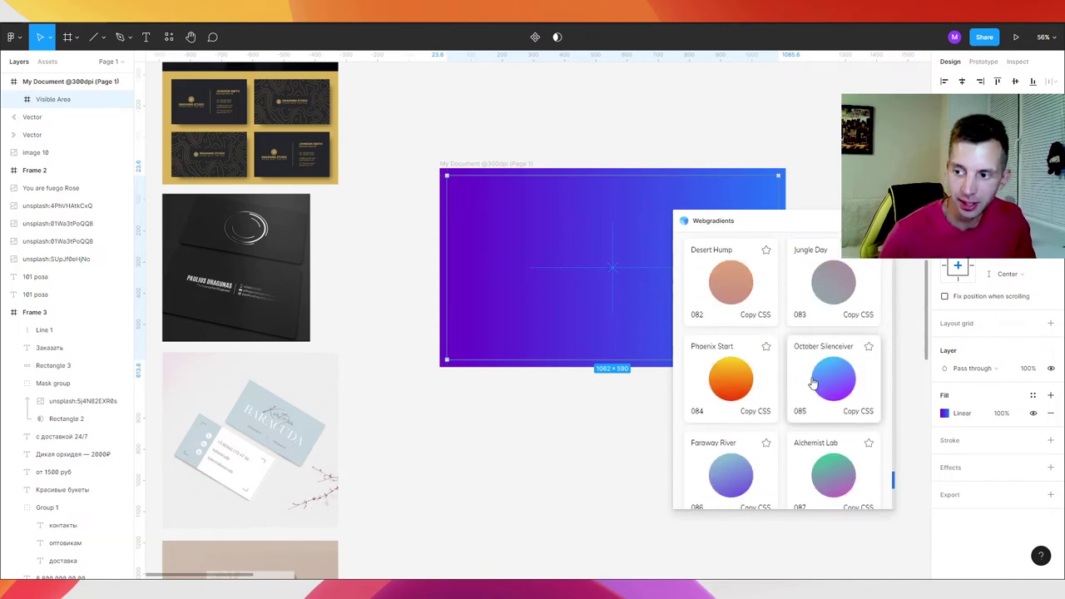
{"action": "scroll", "coordinate": [814, 381], "scroll_direction": "down", "scroll_amount": 2}
{"action": "scroll", "coordinate": [813, 382], "scroll_direction": "down", "scroll_amount": 3}
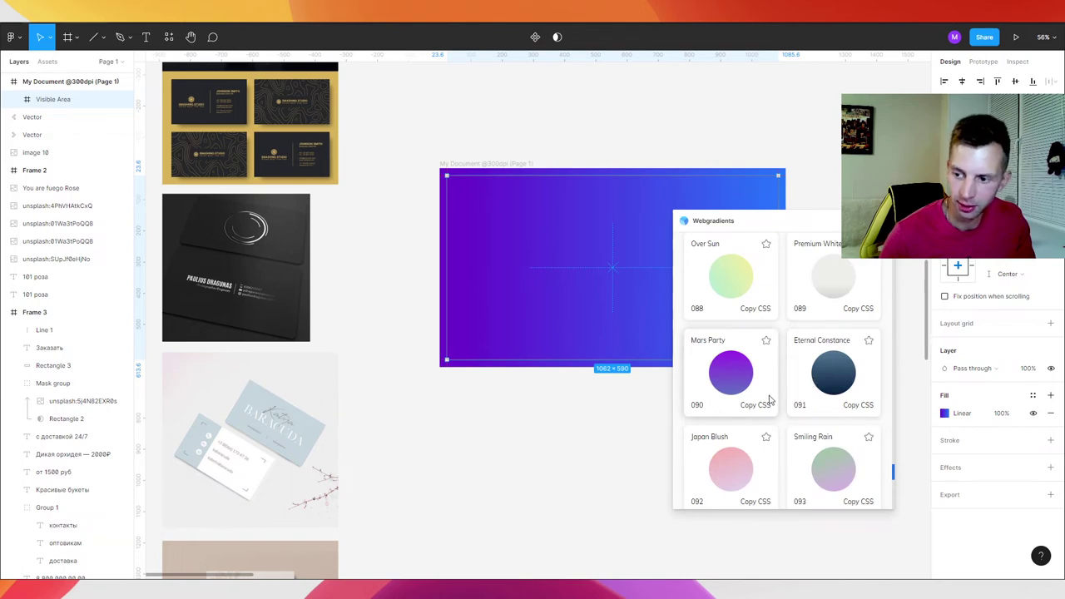
{"action": "scroll", "coordinate": [812, 383], "scroll_direction": "down", "scroll_amount": 1}
{"action": "scroll", "coordinate": [812, 384], "scroll_direction": "down", "scroll_amount": 3}
{"action": "scroll", "coordinate": [812, 387], "scroll_direction": "down", "scroll_amount": 3}
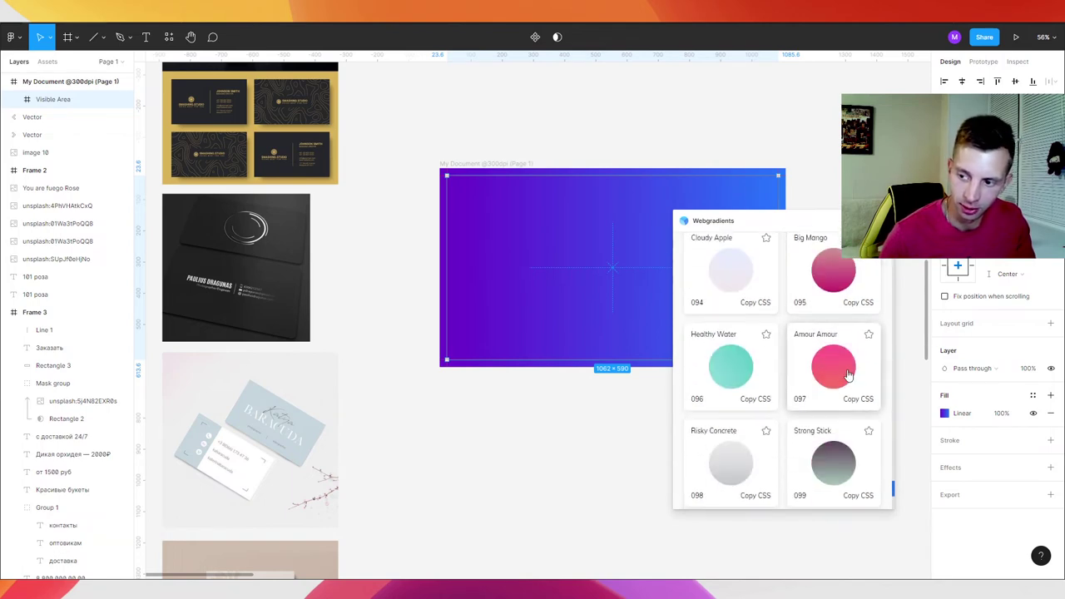
{"action": "left_click", "coordinate": [847, 373]}
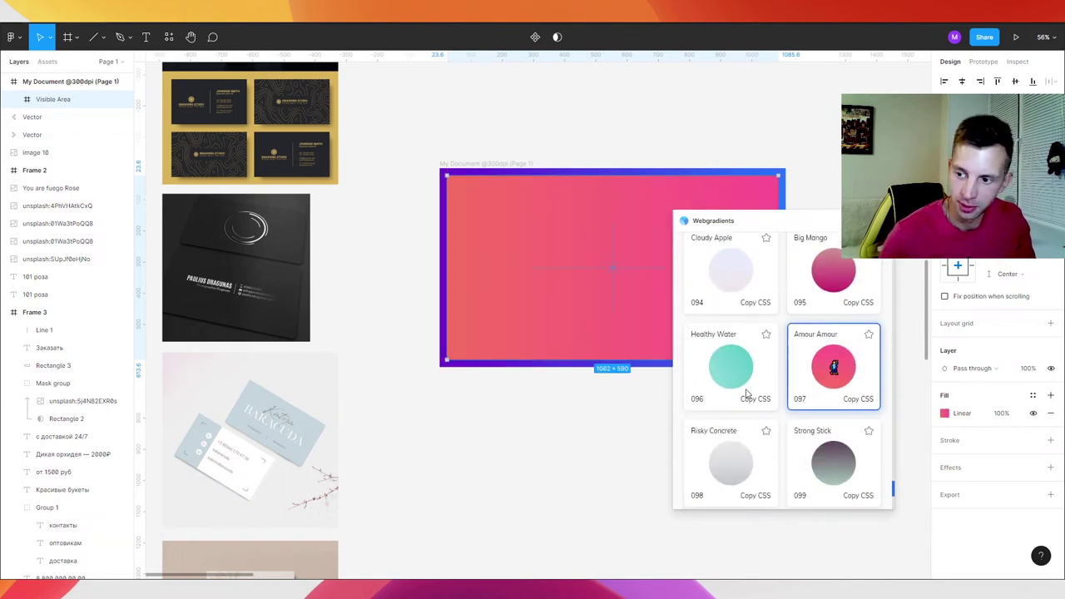
Replace it with the orange-pink Happy Memories gradient as the frame fill
{"action": "scroll", "coordinate": [733, 397], "scroll_direction": "down", "scroll_amount": 3}
{"action": "scroll", "coordinate": [732, 397], "scroll_direction": "down", "scroll_amount": 2}
{"action": "scroll", "coordinate": [732, 397], "scroll_direction": "down", "scroll_amount": 3}
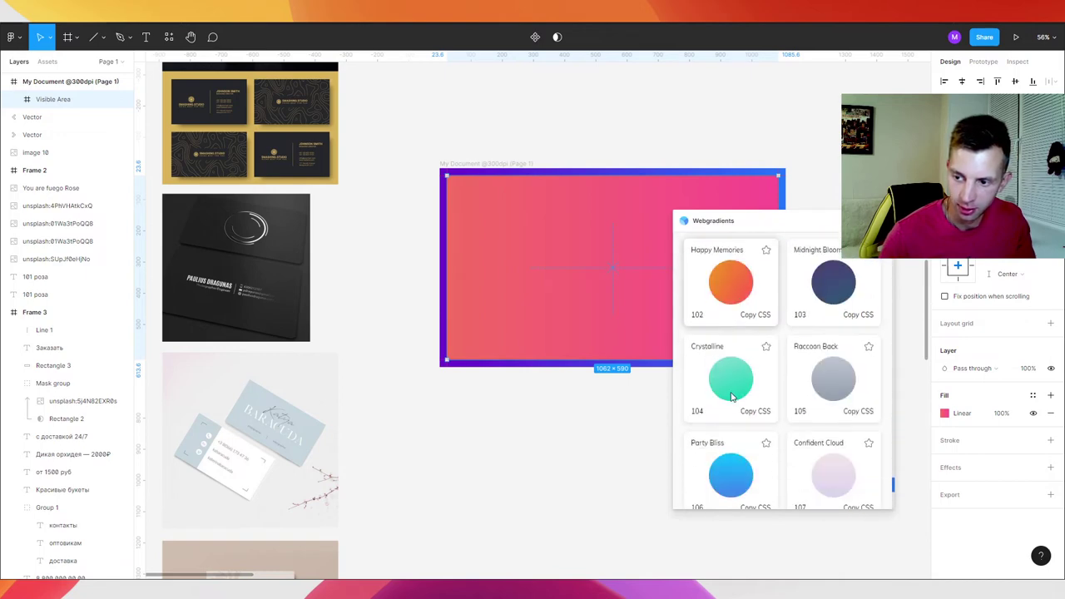
{"action": "left_click", "coordinate": [736, 279]}
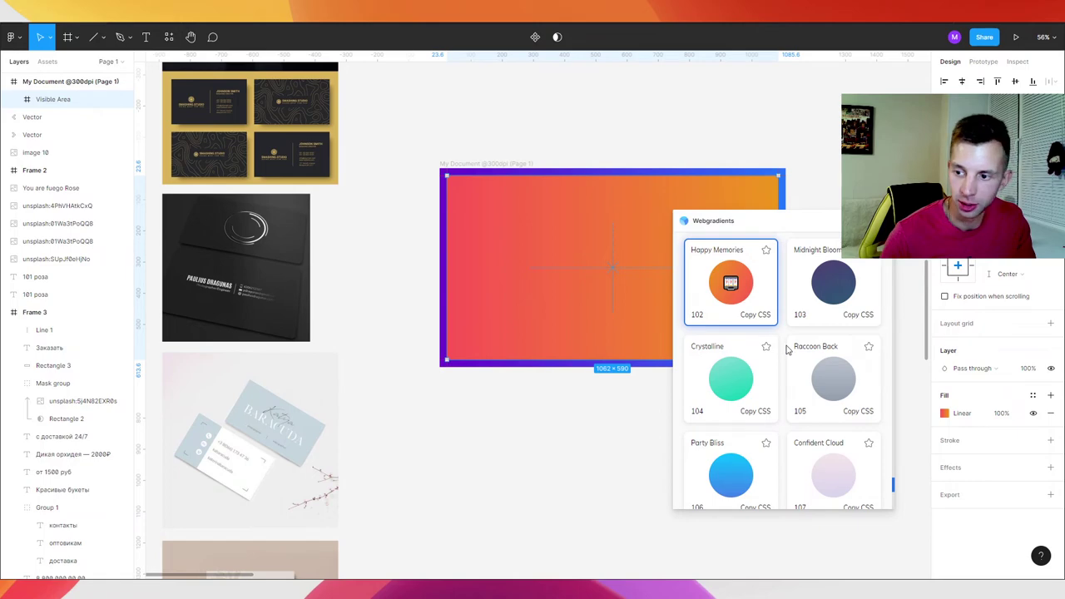
{"action": "scroll", "coordinate": [786, 349], "scroll_direction": "down", "scroll_amount": 2}
{"action": "scroll", "coordinate": [786, 351], "scroll_direction": "down", "scroll_amount": 2}
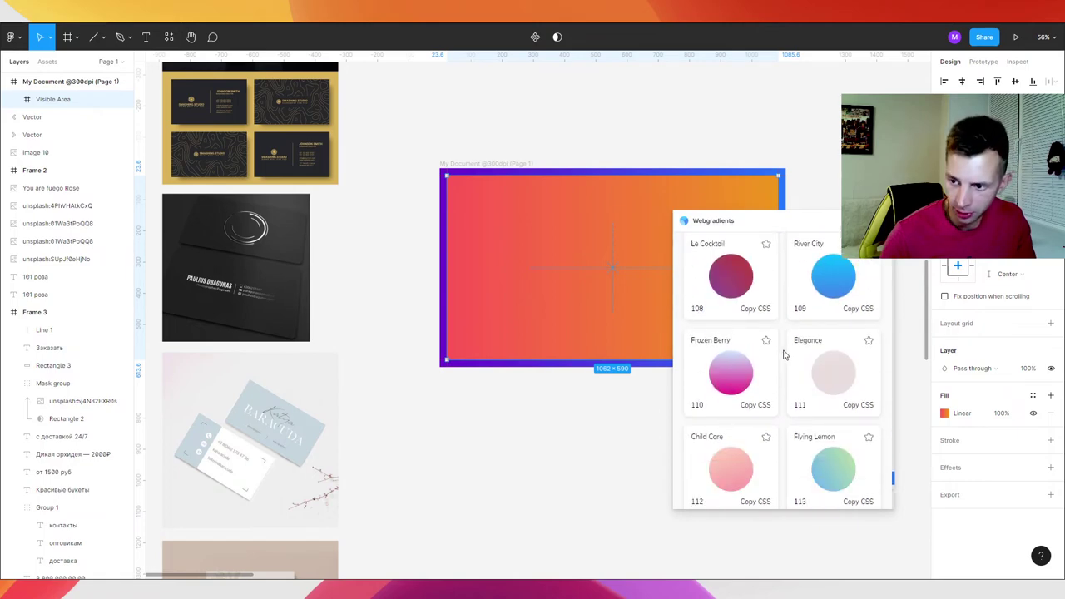
{"action": "scroll", "coordinate": [750, 370], "scroll_direction": "down", "scroll_amount": 4}
{"action": "scroll", "coordinate": [751, 369], "scroll_direction": "down", "scroll_amount": 2}
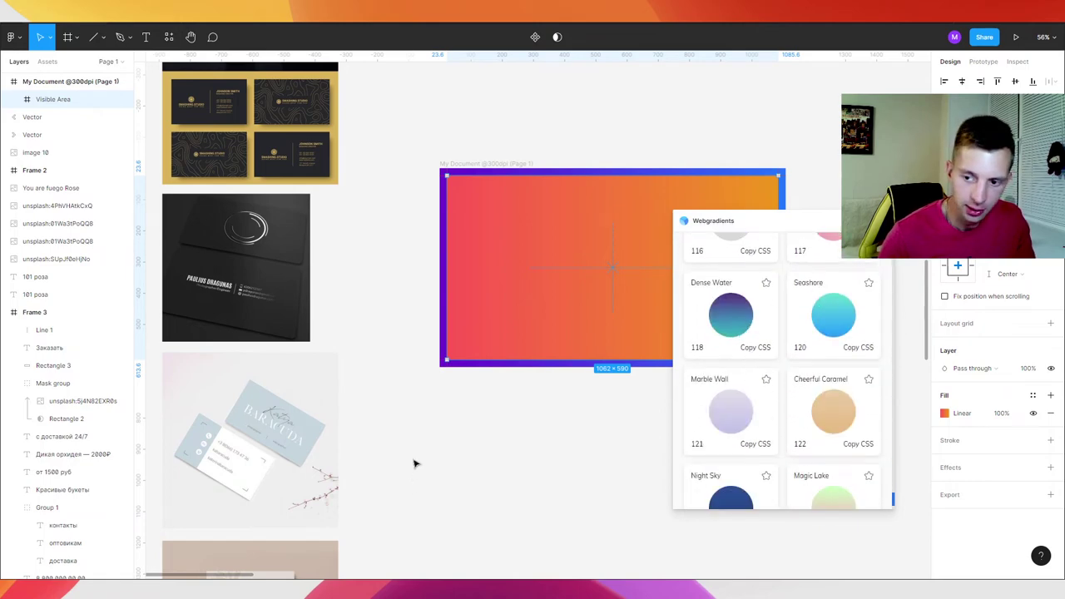
Generate a grey Blobs shape with lower complexity and uniqueness, and insert it beside the card
{"action": "right_click", "coordinate": [420, 422]}
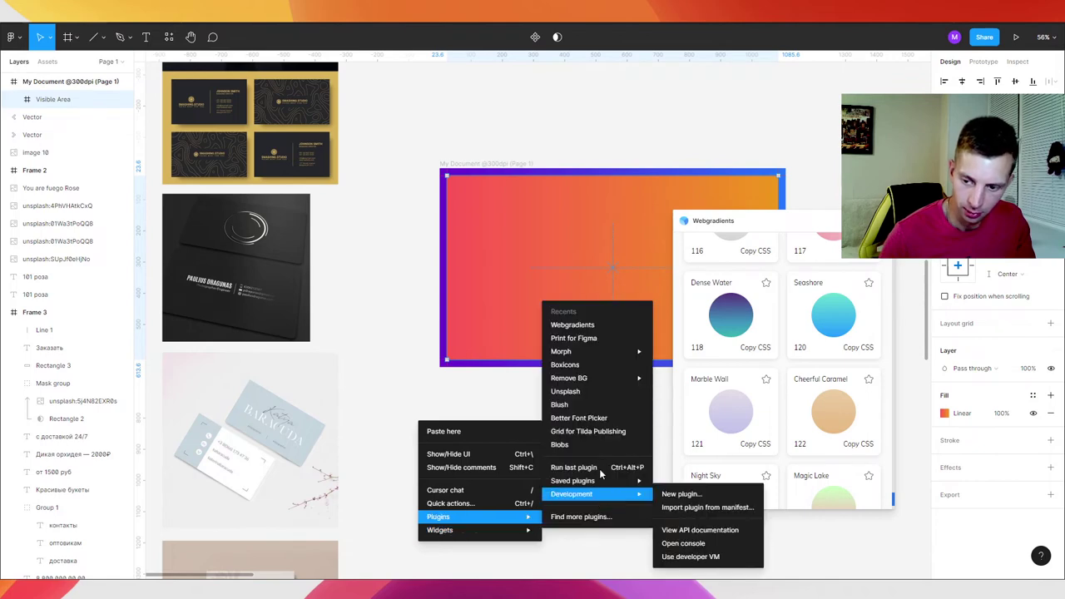
{"action": "mouse_move", "coordinate": [573, 481]}
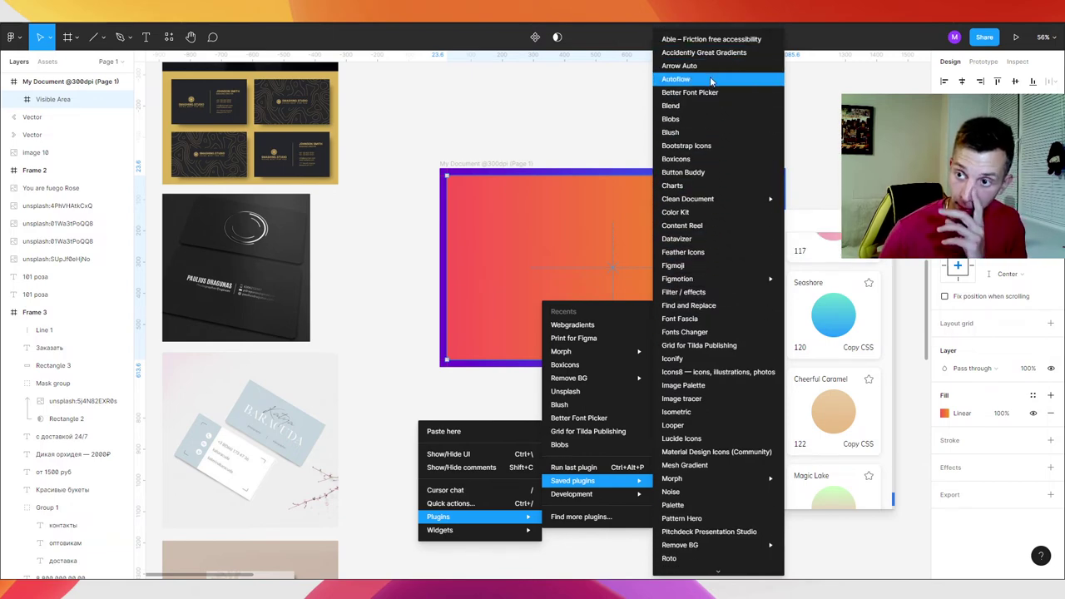
{"action": "left_click", "coordinate": [695, 123]}
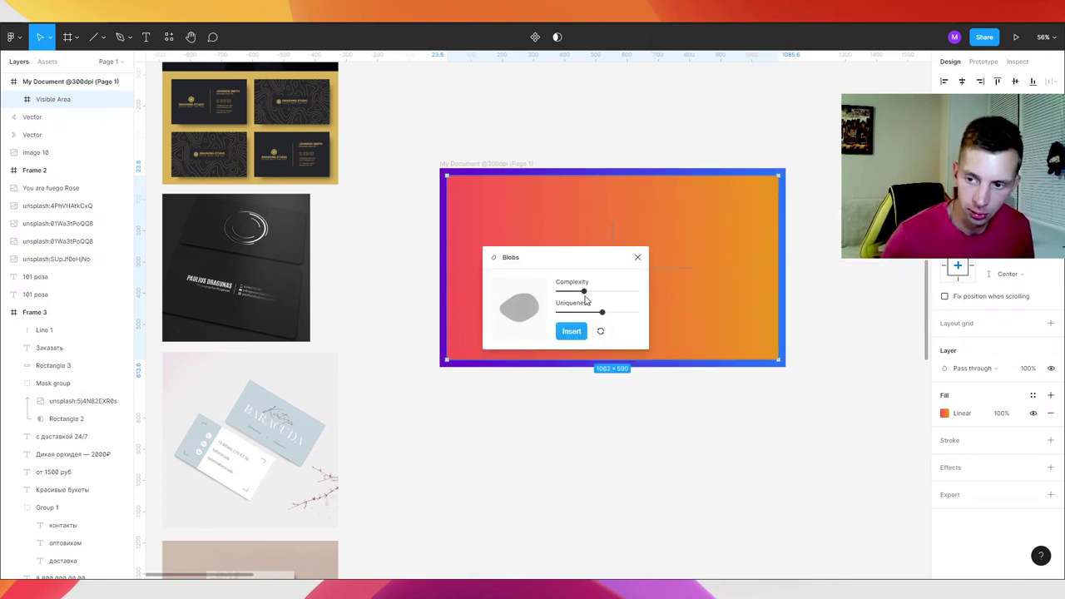
{"action": "mouse_move", "coordinate": [584, 286]}
{"action": "left_mouse_down"}
{"action": "mouse_move", "coordinate": [610, 290]}
{"action": "mouse_move", "coordinate": [602, 313]}
{"action": "left_mouse_up"}
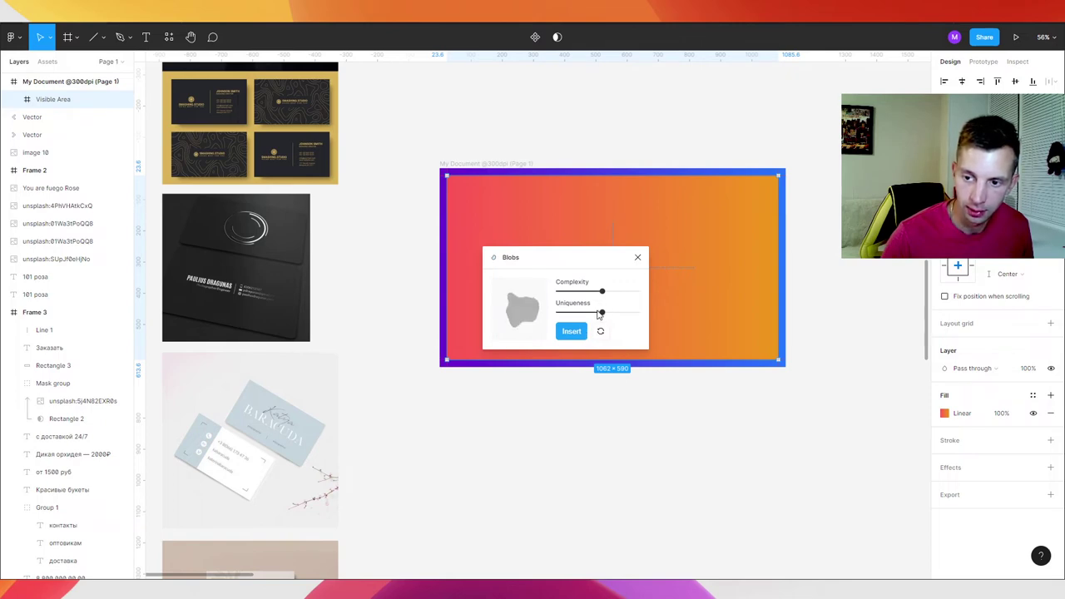
{"action": "left_click_drag", "start_coordinate": [598, 315], "coordinate": [590, 314]}
{"action": "left_click", "coordinate": [572, 332]}
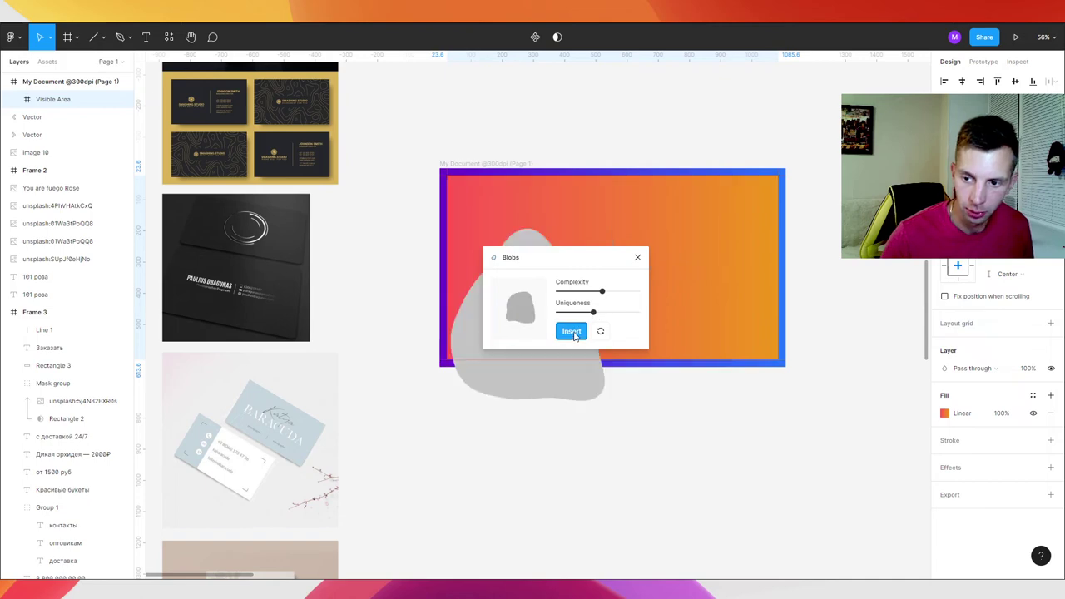
{"action": "left_click_drag", "start_coordinate": [630, 352], "coordinate": [902, 247]}
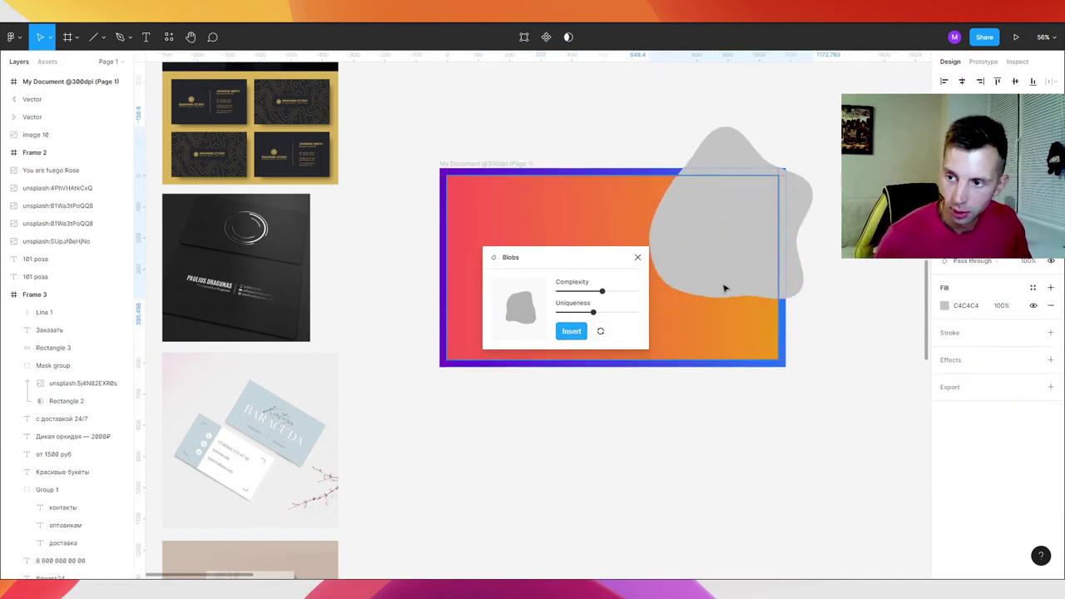
{"action": "left_click", "coordinate": [637, 261]}
Bring the grey blob down toward the card, undoing a stray drag
{"action": "mouse_move", "coordinate": [854, 187]}
{"action": "left_mouse_down"}
{"action": "mouse_move", "coordinate": [741, 214]}
{"action": "mouse_move", "coordinate": [697, 250]}
{"action": "mouse_move", "coordinate": [795, 503]}
{"action": "mouse_move", "coordinate": [723, 344]}
{"action": "mouse_move", "coordinate": [718, 280]}
{"action": "mouse_move", "coordinate": [716, 320]}
{"action": "left_mouse_up"}
{"action": "left_click", "coordinate": [487, 163]}
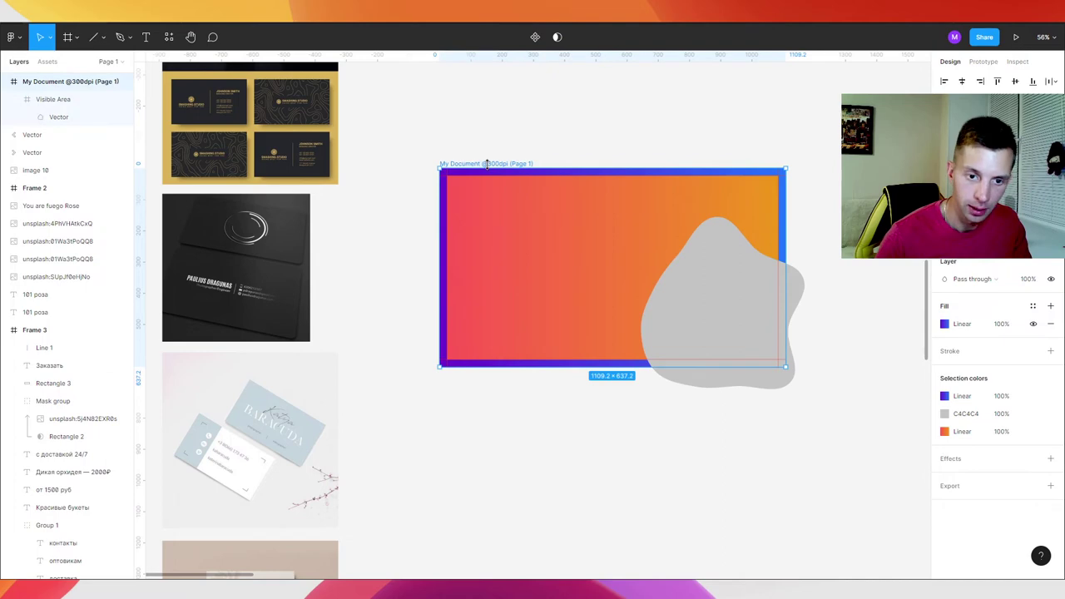
{"action": "left_click", "coordinate": [706, 293]}
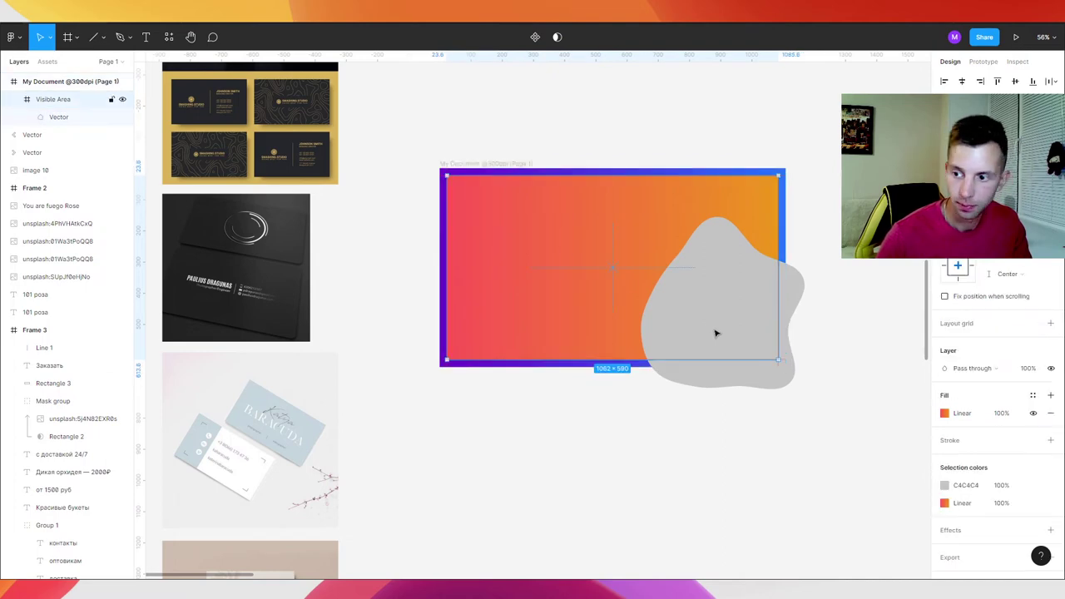
{"action": "mouse_move", "coordinate": [716, 333]}
{"action": "left_mouse_down"}
{"action": "mouse_move", "coordinate": [744, 405]}
{"action": "mouse_move", "coordinate": [782, 440]}
{"action": "left_mouse_up"}
{"action": "key", "text": "ctrl+z"}
{"action": "left_click", "coordinate": [758, 379]}
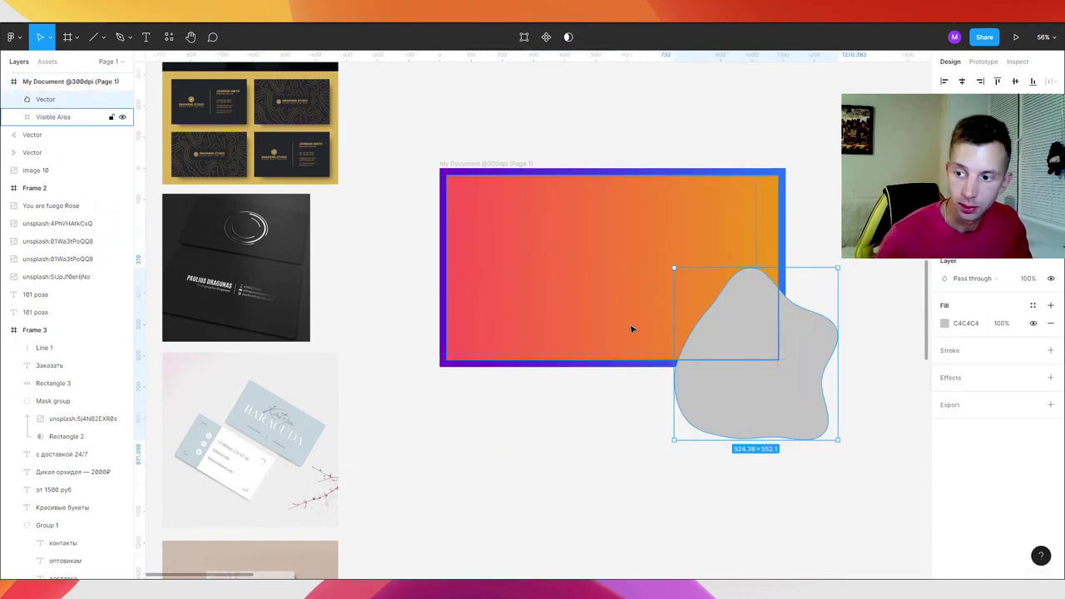
Place the blob inside the Visible Area frame along the card's right edge
{"action": "mouse_move", "coordinate": [740, 400]}
{"action": "left_mouse_down"}
{"action": "mouse_move", "coordinate": [585, 211]}
{"action": "mouse_move", "coordinate": [473, 300]}
{"action": "left_mouse_up"}
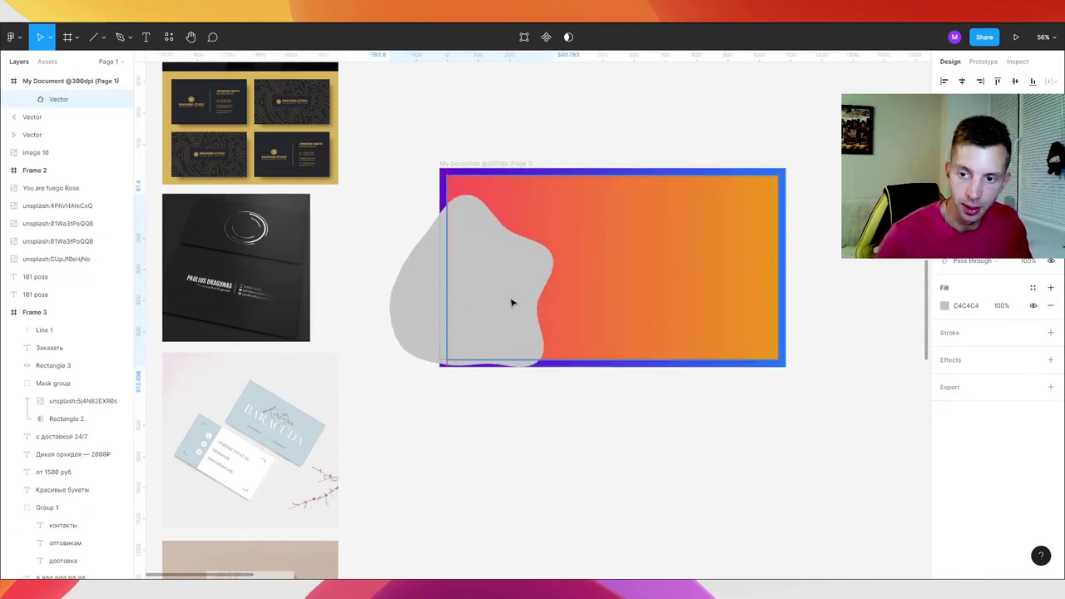
{"action": "mouse_move", "coordinate": [472, 301]}
{"action": "left_mouse_down"}
{"action": "mouse_move", "coordinate": [750, 332]}
{"action": "mouse_move", "coordinate": [714, 278]}
{"action": "left_mouse_up"}
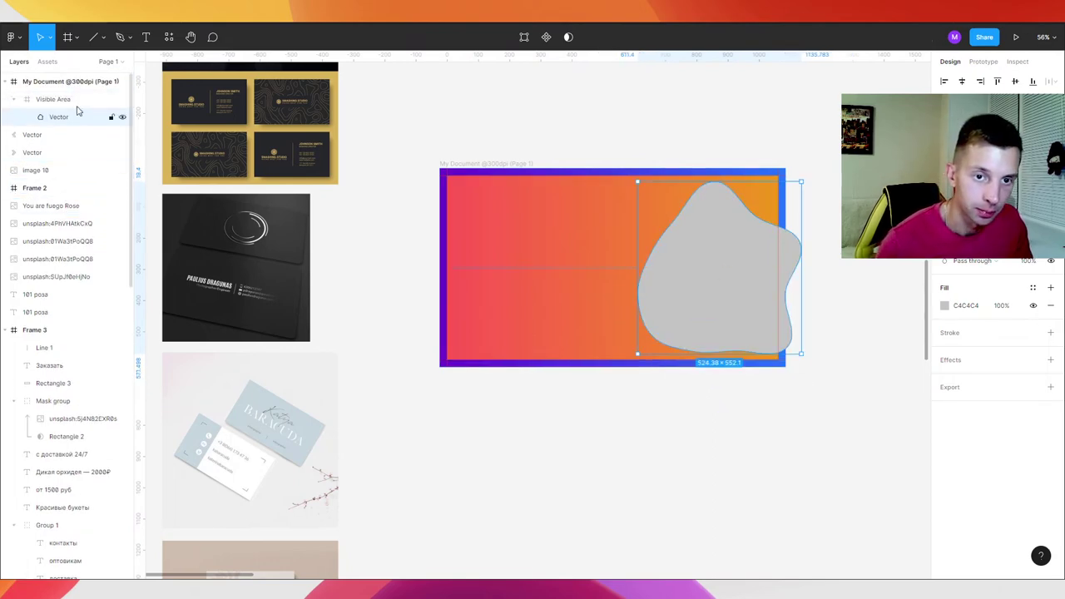
{"action": "left_click", "coordinate": [61, 99]}
{"action": "left_click", "coordinate": [55, 117]}
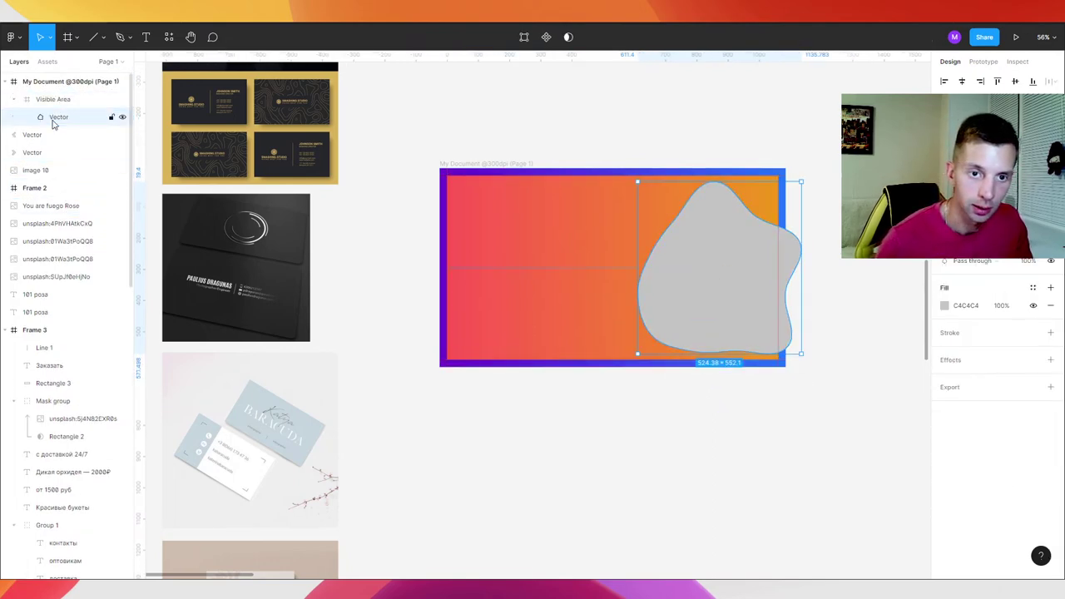
{"action": "left_click_drag", "start_coordinate": [704, 283], "coordinate": [713, 296]}
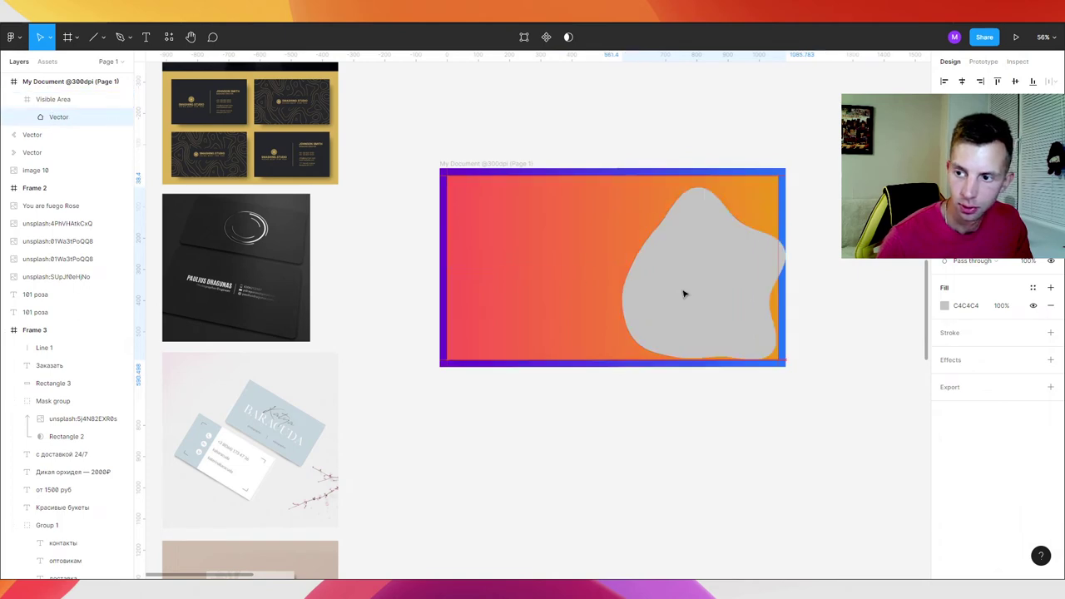
{"action": "left_click", "coordinate": [945, 306]}
Sample the card's orange-red as the blob fill and tweak it to EB6D48 coral
{"action": "left_click", "coordinate": [814, 455]}
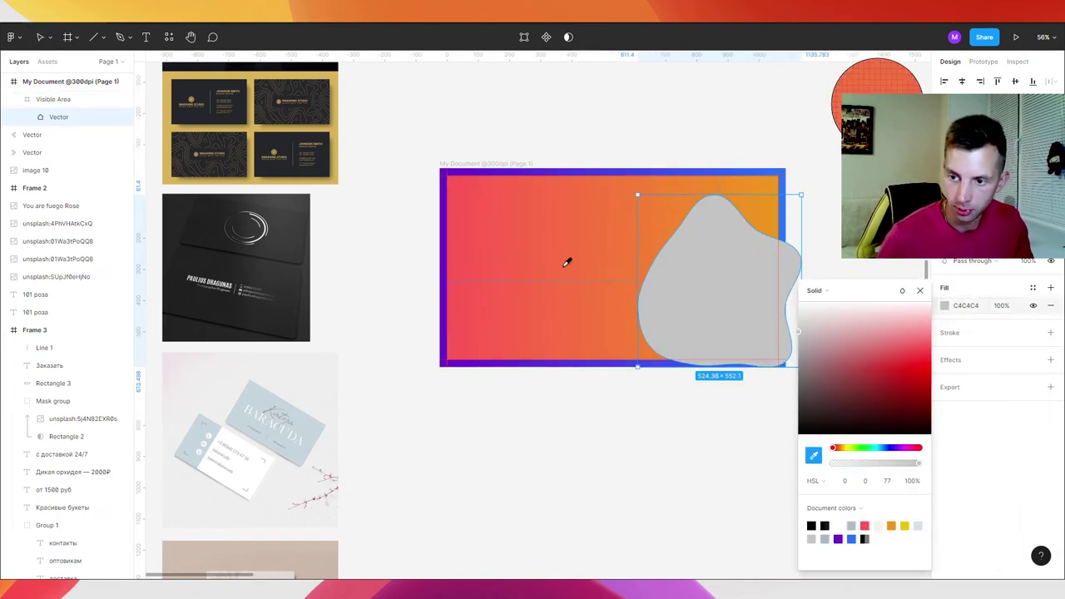
{"action": "left_click", "coordinate": [553, 256]}
{"action": "left_click_drag", "start_coordinate": [923, 348], "coordinate": [905, 353]}
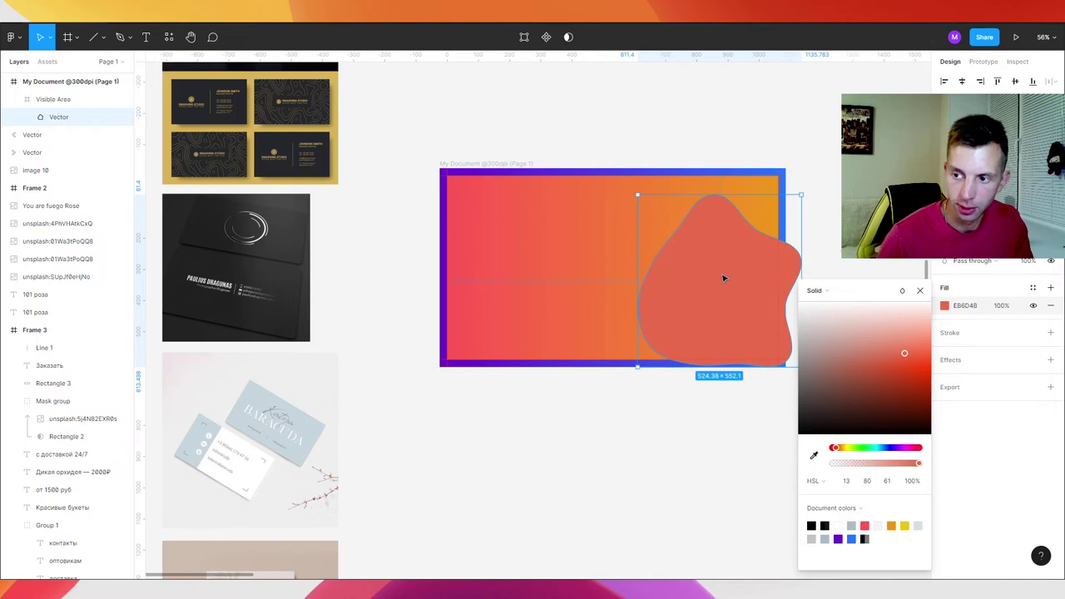
{"action": "mouse_move", "coordinate": [716, 278]}
{"action": "left_mouse_down"}
{"action": "mouse_move", "coordinate": [730, 278]}
{"action": "mouse_move", "coordinate": [699, 300]}
{"action": "left_mouse_up"}
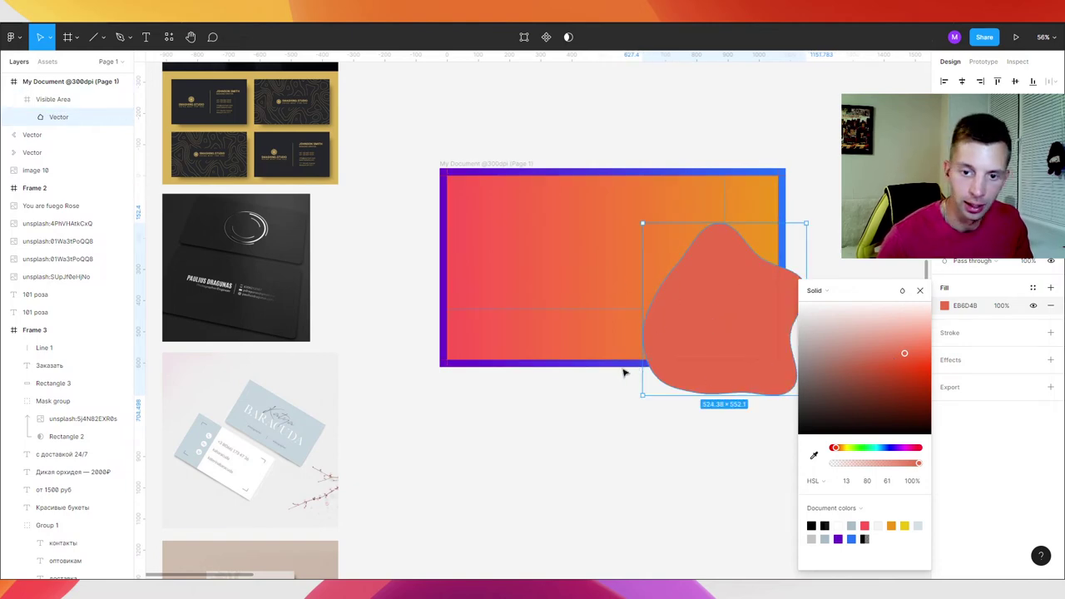
Remove the blob's coral fill so it no longer shows over the gradient
{"action": "scroll", "coordinate": [263, 254], "scroll_direction": "up", "scroll_amount": 3}
{"action": "scroll", "coordinate": [379, 215], "scroll_direction": "up", "scroll_amount": 5, "text": "ctrl"}
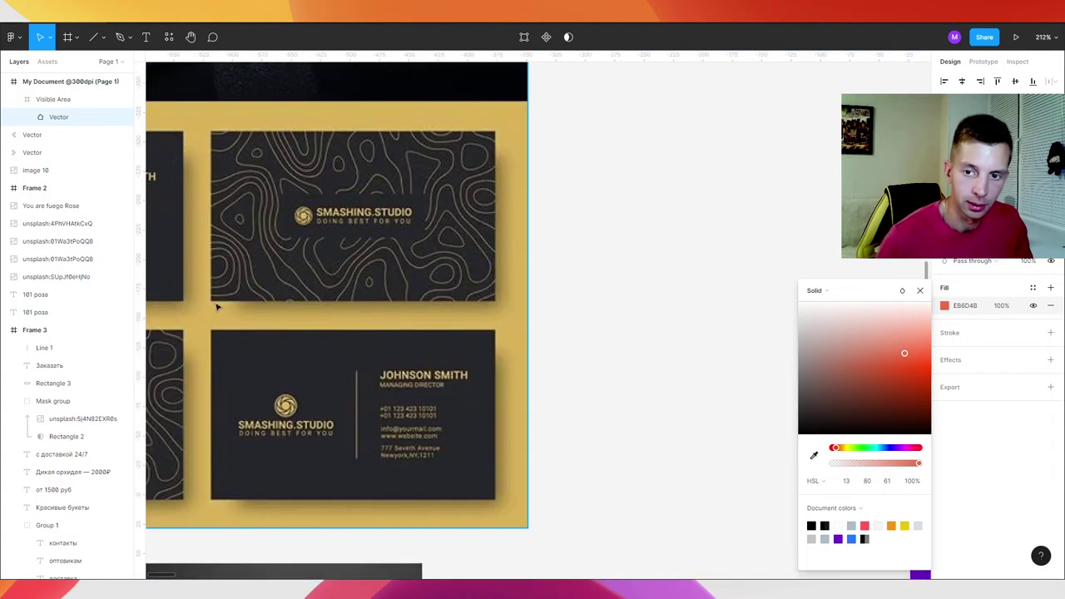
{"action": "scroll", "coordinate": [217, 307], "scroll_direction": "down", "scroll_amount": 5, "text": "ctrl"}
{"action": "scroll", "coordinate": [482, 353], "scroll_direction": "up", "scroll_amount": 1, "text": "ctrl"}
{"action": "scroll", "coordinate": [576, 425], "scroll_direction": "up", "scroll_amount": 1, "text": "ctrl"}
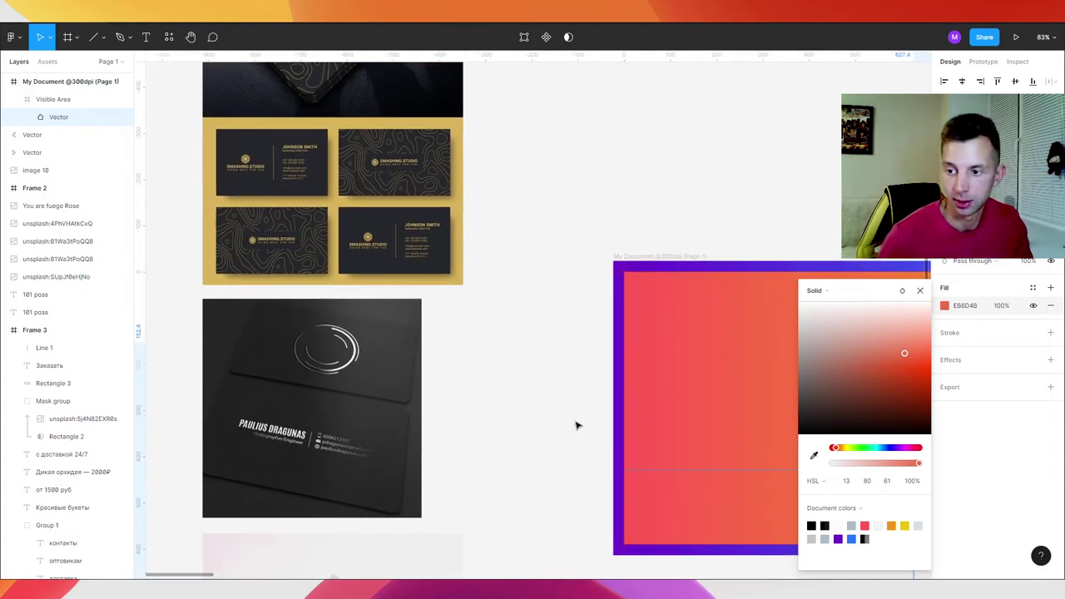
{"action": "scroll", "coordinate": [541, 392], "scroll_direction": "down", "scroll_amount": 1, "text": "ctrl"}
{"action": "scroll", "coordinate": [524, 398], "scroll_direction": "up", "scroll_amount": 1, "text": "ctrl"}
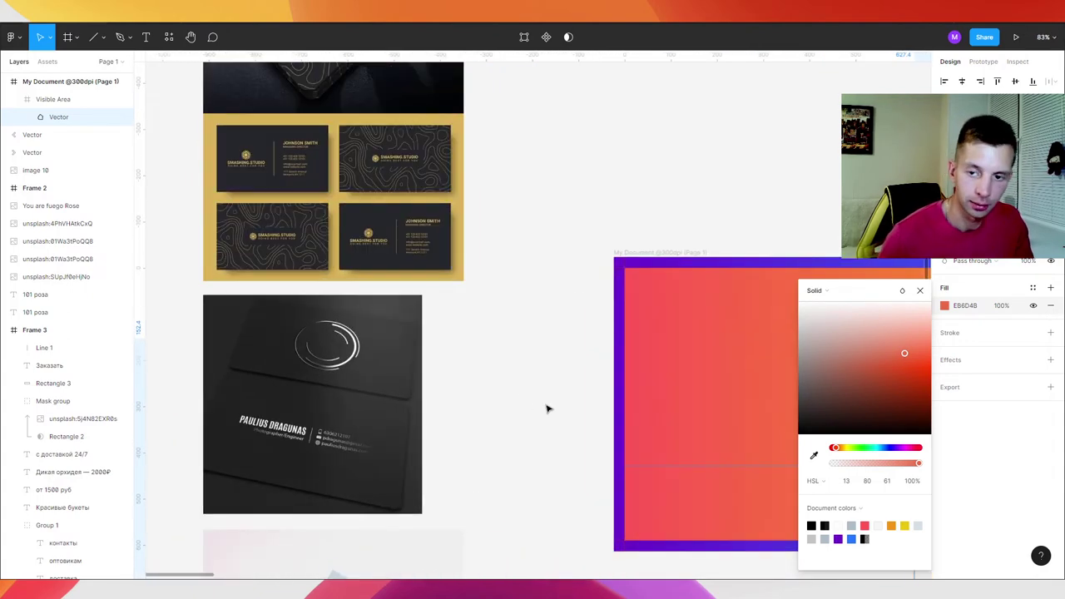
{"action": "scroll", "coordinate": [349, 331], "scroll_direction": "down", "scroll_amount": 1, "text": "ctrl"}
{"action": "scroll", "coordinate": [592, 338], "scroll_direction": "down", "scroll_amount": 1, "text": "ctrl"}
{"action": "scroll", "coordinate": [669, 420], "scroll_direction": "down", "scroll_amount": 2, "text": "ctrl"}
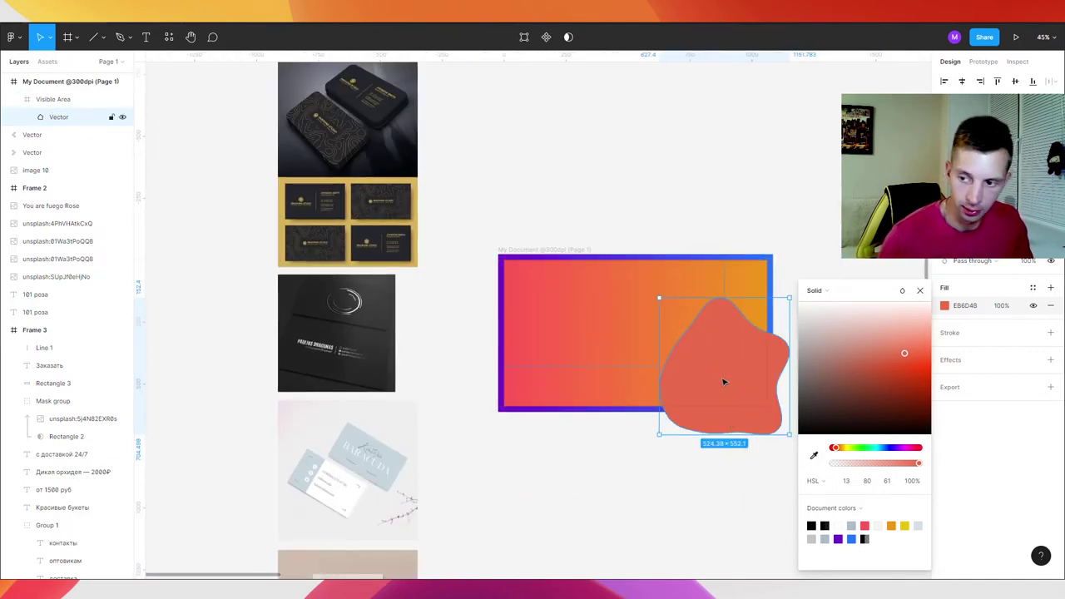
{"action": "left_click_drag", "start_coordinate": [724, 382], "coordinate": [713, 357]}
{"action": "key", "text": "ctrl+z"}
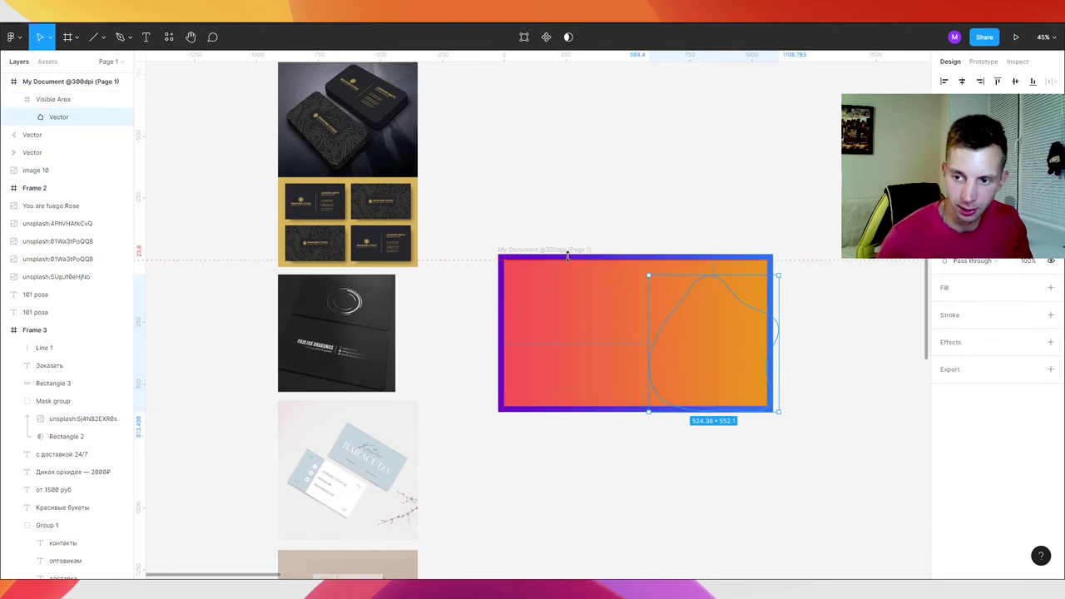
Apply the Webgradients Happy Memories gradient to the selected card frame
{"action": "left_click", "coordinate": [565, 259]}
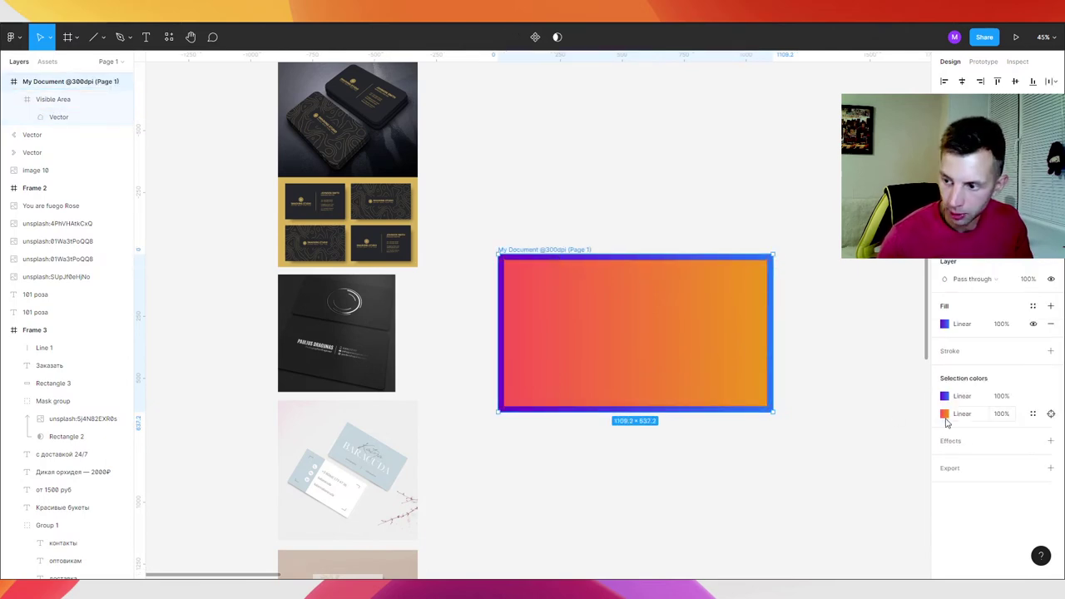
{"action": "right_click", "coordinate": [575, 505]}
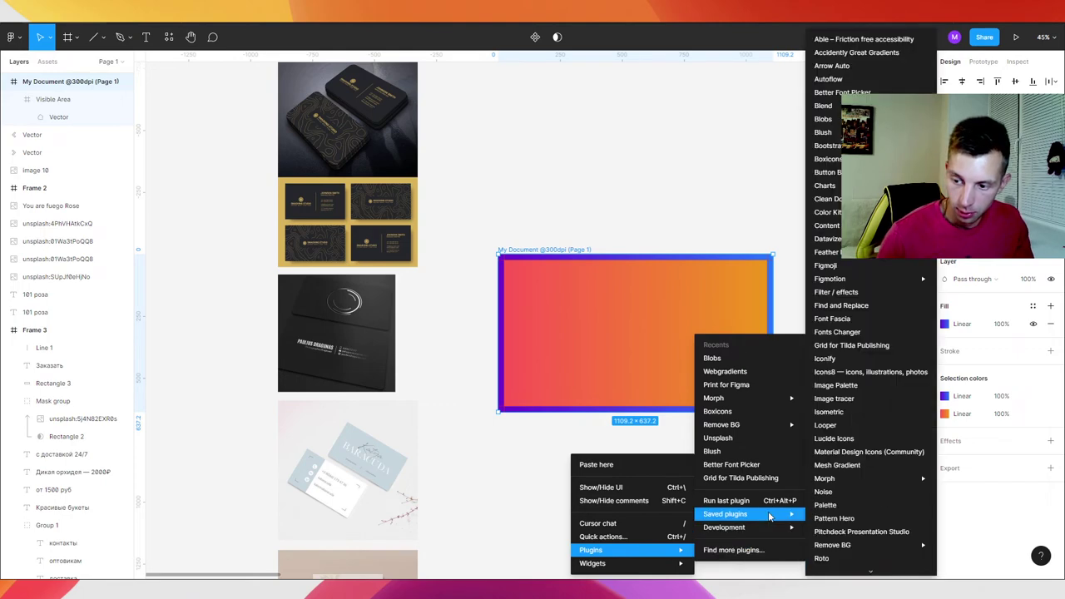
{"action": "mouse_move", "coordinate": [726, 514]}
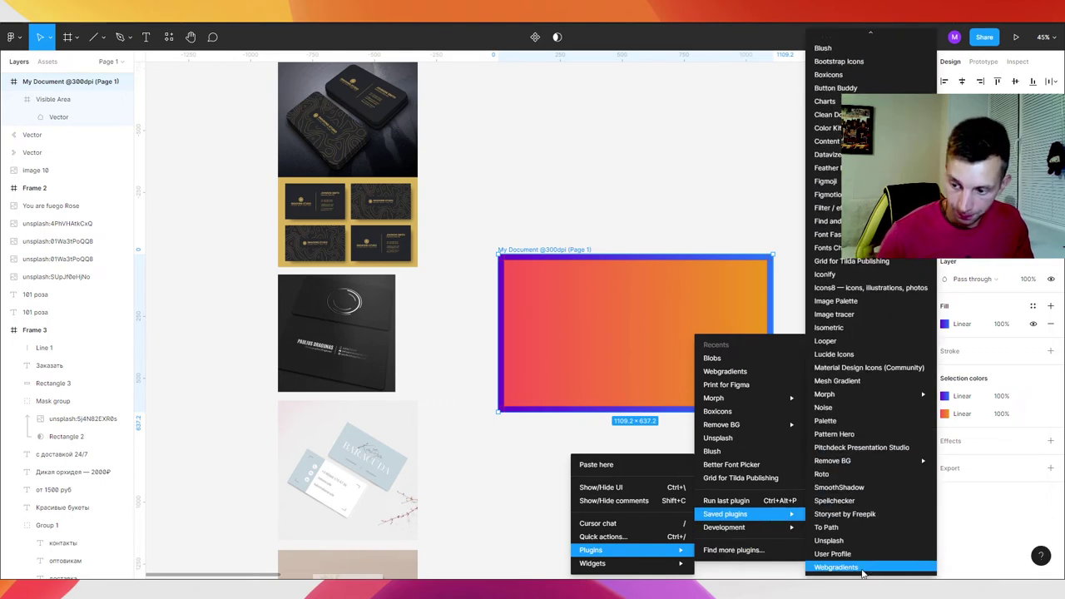
{"action": "left_click", "coordinate": [864, 568]}
{"action": "scroll", "coordinate": [712, 393], "scroll_direction": "down", "scroll_amount": 1}
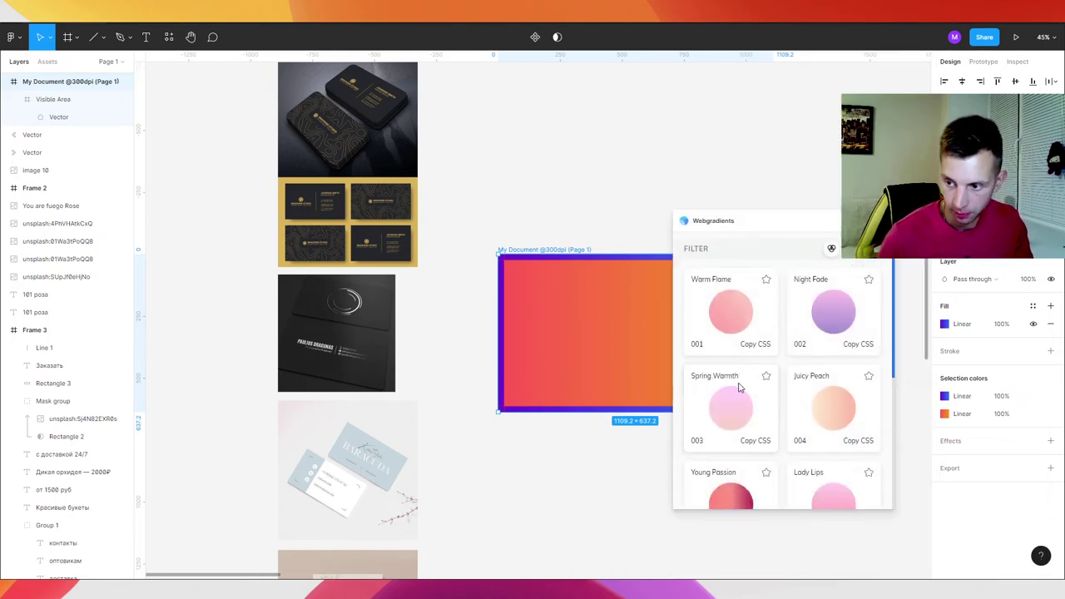
{"action": "scroll", "coordinate": [732, 397], "scroll_direction": "down", "scroll_amount": 5}
{"action": "scroll", "coordinate": [743, 404], "scroll_direction": "down", "scroll_amount": 5}
{"action": "scroll", "coordinate": [749, 403], "scroll_direction": "down", "scroll_amount": 5}
{"action": "scroll", "coordinate": [751, 402], "scroll_direction": "down", "scroll_amount": 5}
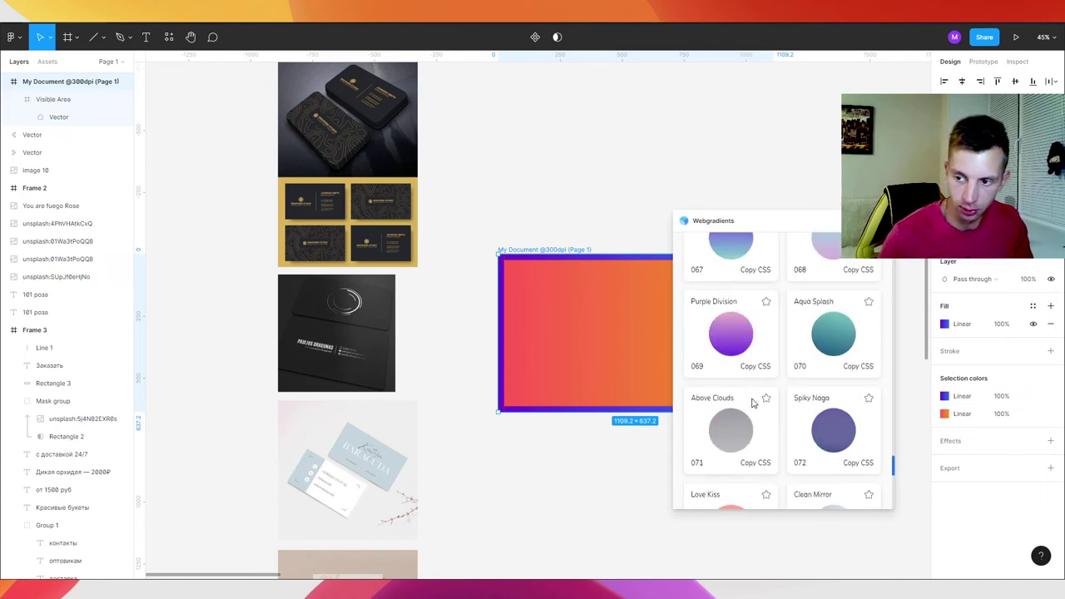
{"action": "scroll", "coordinate": [752, 403], "scroll_direction": "down", "scroll_amount": 5}
{"action": "scroll", "coordinate": [753, 401], "scroll_direction": "down", "scroll_amount": 5}
{"action": "scroll", "coordinate": [755, 400], "scroll_direction": "down", "scroll_amount": 5}
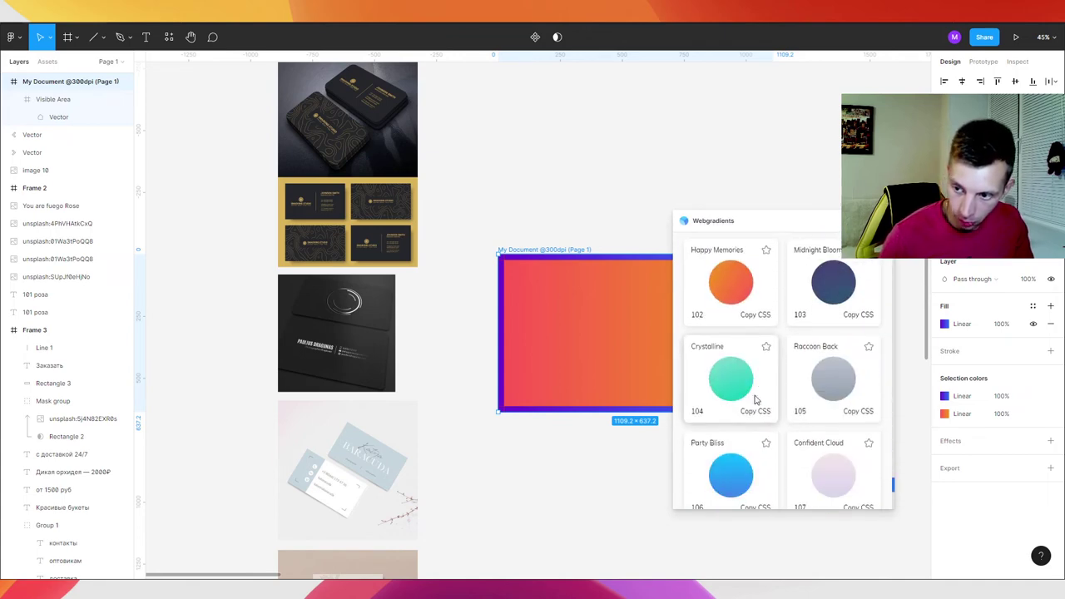
{"action": "left_click", "coordinate": [730, 282]}
Browse the remaining Webgradients presets, keeping Happy Memories on the card
{"action": "scroll", "coordinate": [764, 402], "scroll_direction": "down", "scroll_amount": 1}
{"action": "scroll", "coordinate": [764, 401], "scroll_direction": "down", "scroll_amount": 5}
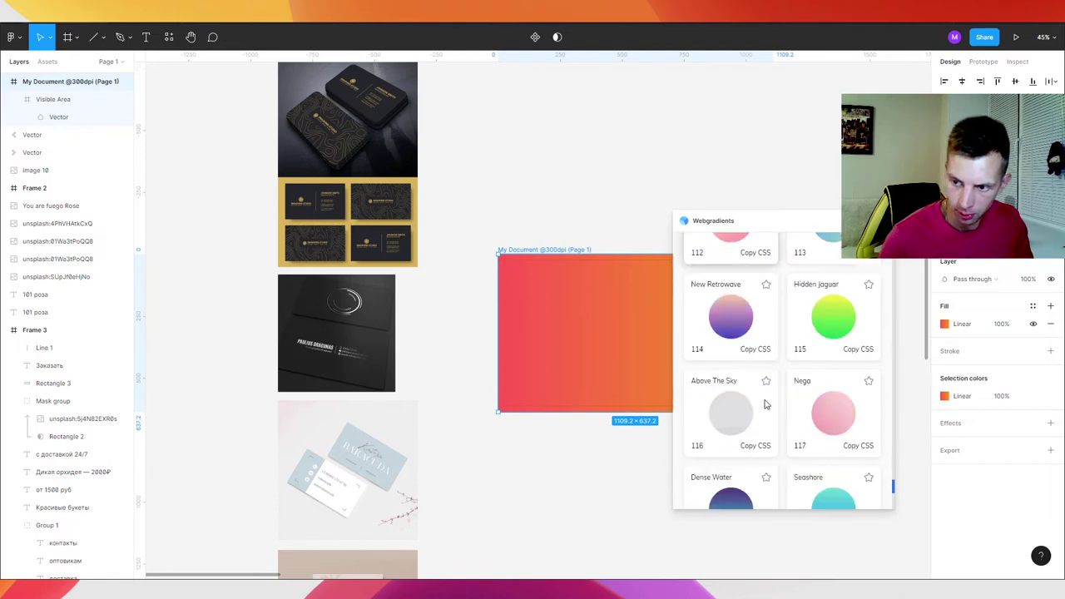
{"action": "scroll", "coordinate": [765, 402], "scroll_direction": "down", "scroll_amount": 5}
{"action": "scroll", "coordinate": [766, 403], "scroll_direction": "down", "scroll_amount": 5}
{"action": "scroll", "coordinate": [767, 404], "scroll_direction": "down", "scroll_amount": 4}
{"action": "scroll", "coordinate": [766, 405], "scroll_direction": "down", "scroll_amount": 2}
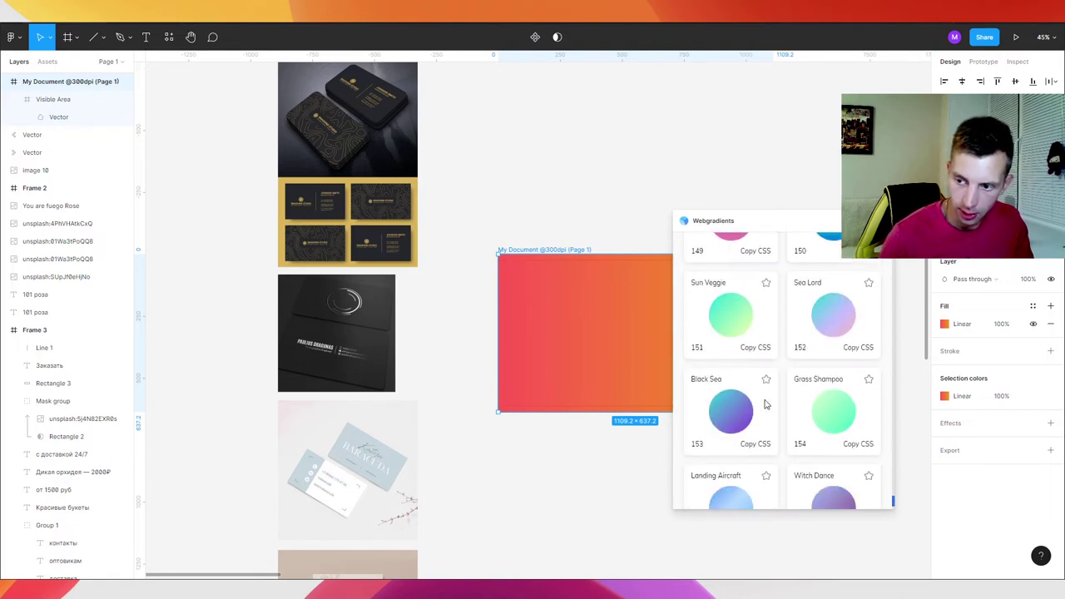
{"action": "scroll", "coordinate": [767, 404], "scroll_direction": "down", "scroll_amount": 1}
{"action": "scroll", "coordinate": [767, 404], "scroll_direction": "down", "scroll_amount": 3}
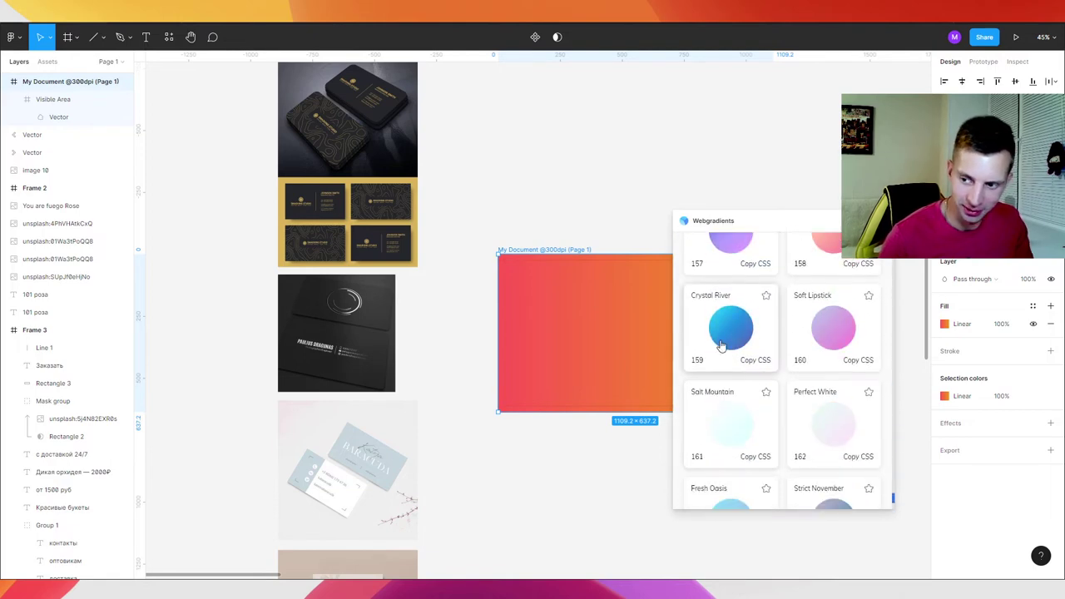
{"action": "scroll", "coordinate": [729, 385], "scroll_direction": "down", "scroll_amount": 2}
{"action": "scroll", "coordinate": [729, 383], "scroll_direction": "down", "scroll_amount": 2}
{"action": "scroll", "coordinate": [730, 382], "scroll_direction": "down", "scroll_amount": 3}
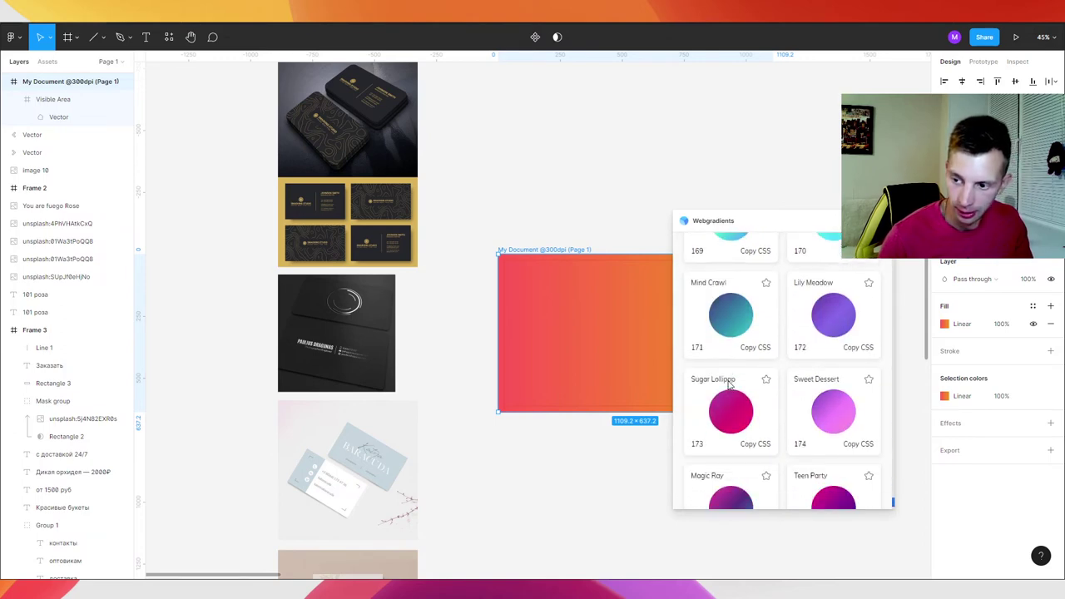
{"action": "scroll", "coordinate": [729, 381], "scroll_direction": "down", "scroll_amount": 3}
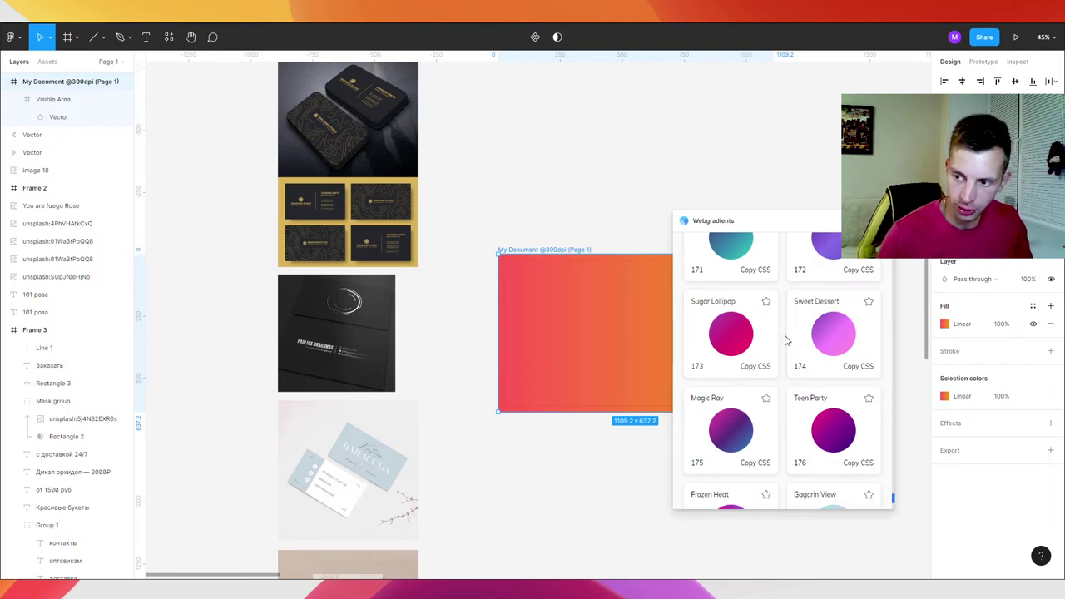
{"action": "scroll", "coordinate": [786, 340], "scroll_direction": "down", "scroll_amount": 5}
{"action": "scroll", "coordinate": [779, 351], "scroll_direction": "down", "scroll_amount": 2}
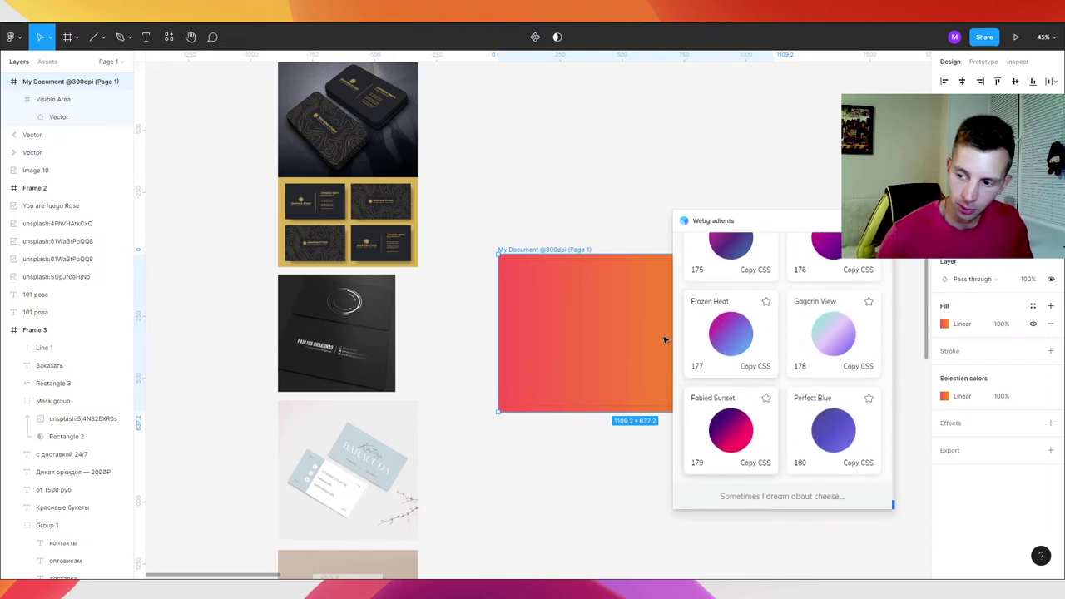
{"action": "scroll", "coordinate": [571, 330], "scroll_direction": "up", "scroll_amount": 3}
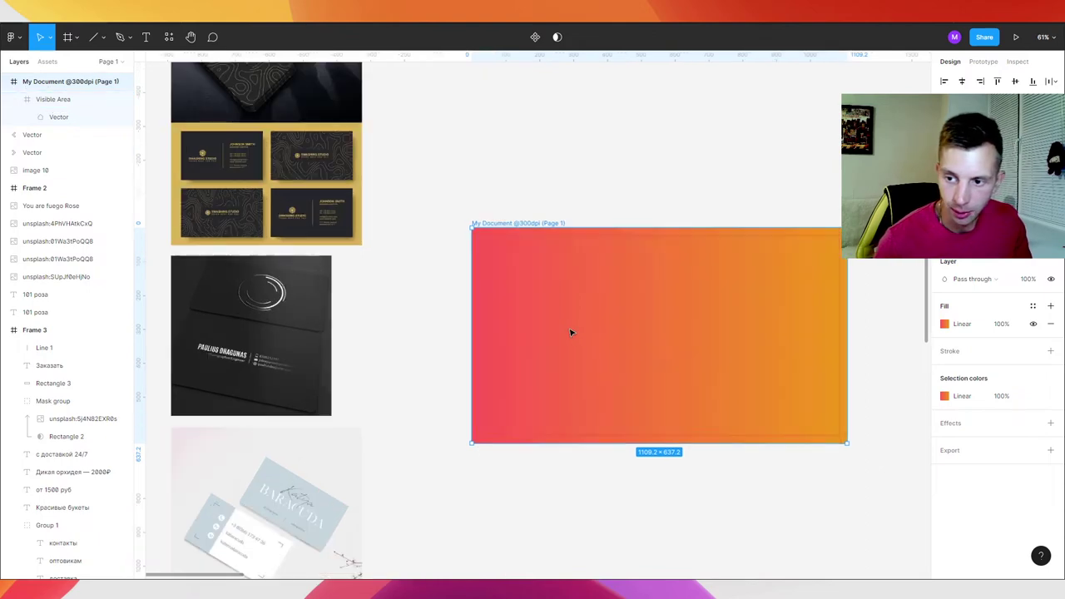
{"action": "scroll", "coordinate": [490, 442], "scroll_direction": "down", "scroll_amount": 5}
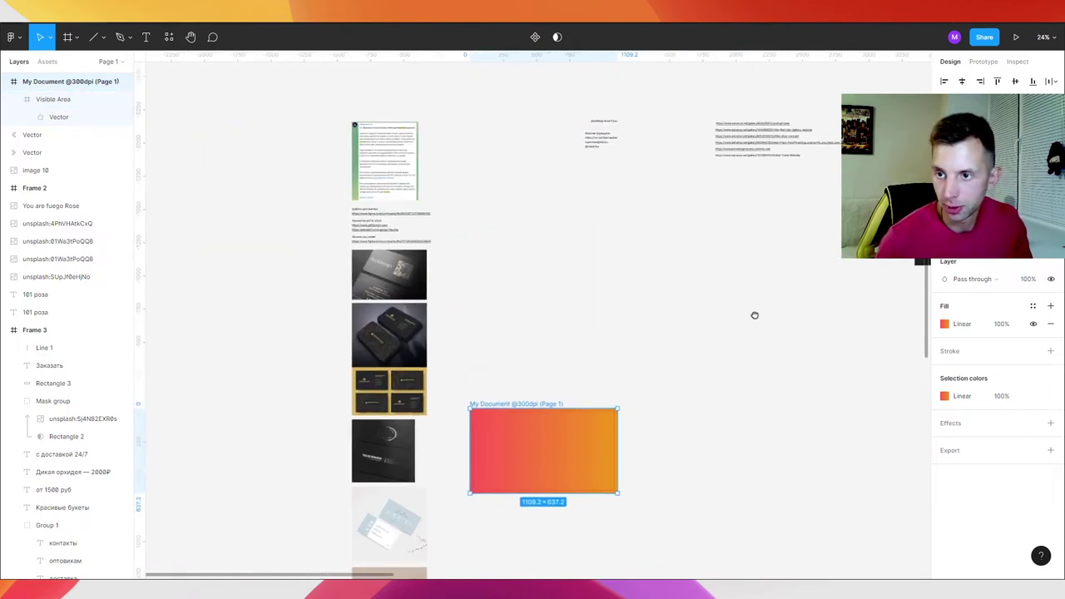
Duplicate the 'Дизайнер всея Руси' text and move the text block toward the card
{"action": "scroll", "coordinate": [739, 419], "scroll_direction": "up", "scroll_amount": 5}
{"action": "left_click", "coordinate": [576, 295]}
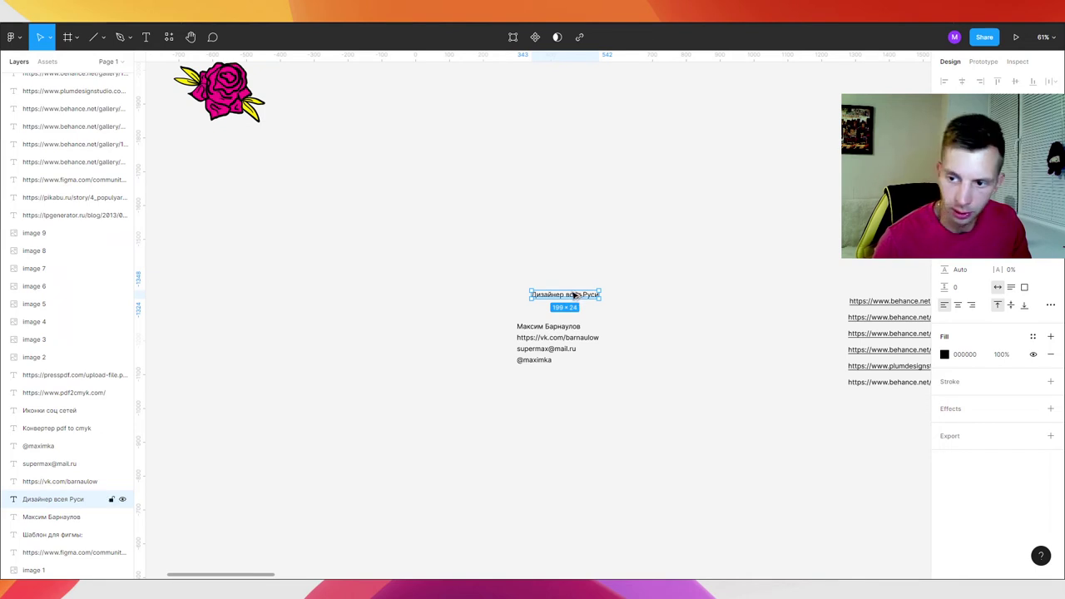
{"action": "left_click_drag", "start_coordinate": [575, 296], "coordinate": [423, 133]}
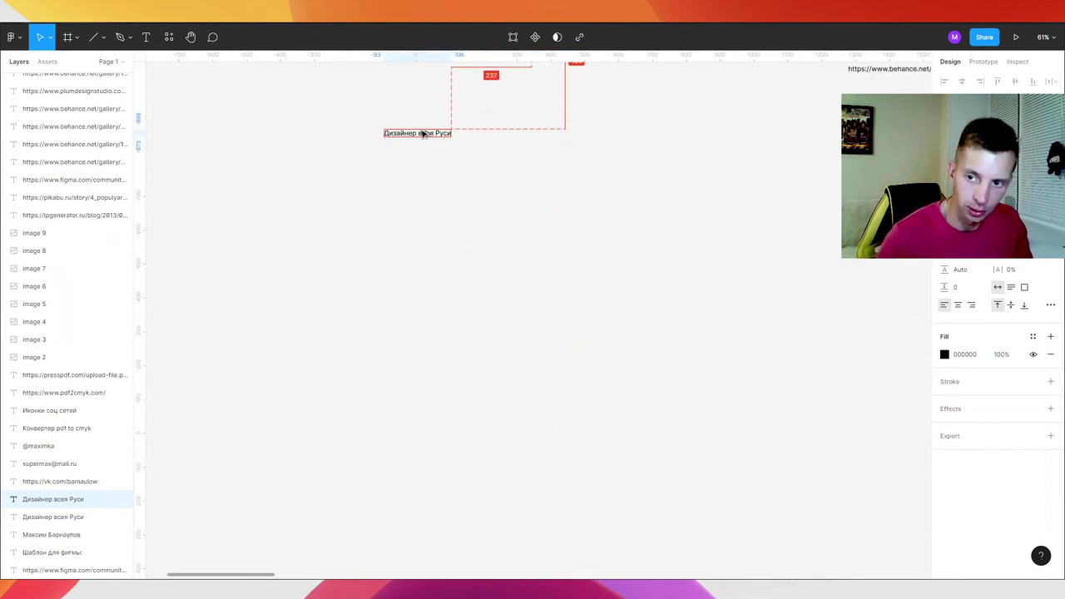
{"action": "scroll", "coordinate": [499, 281], "scroll_direction": "down", "scroll_amount": 5}
{"action": "left_click_drag", "start_coordinate": [411, 135], "coordinate": [561, 302]}
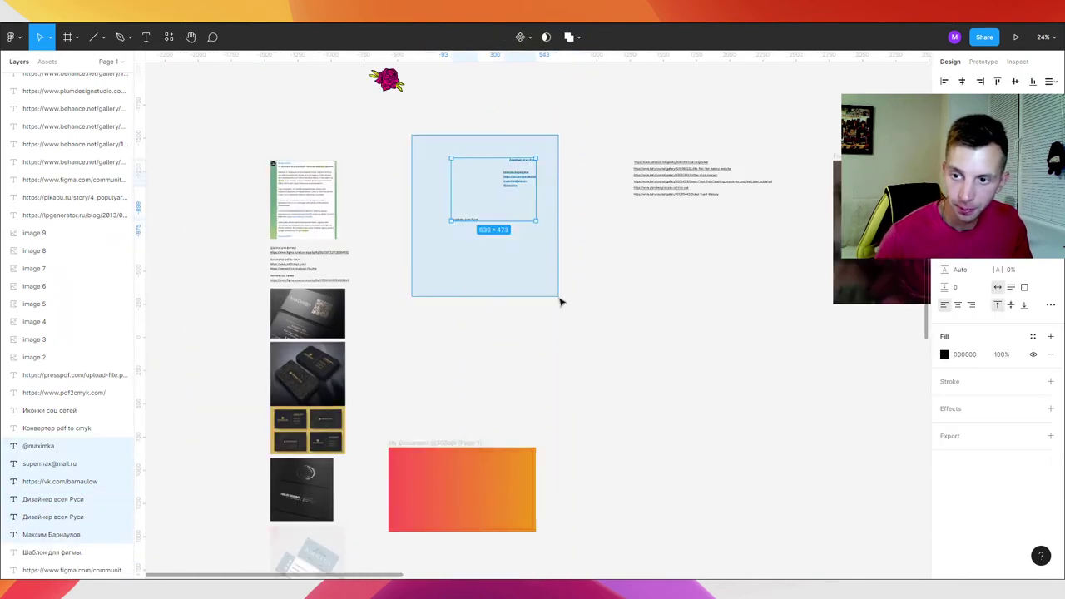
{"action": "left_click_drag", "start_coordinate": [506, 173], "coordinate": [433, 344]}
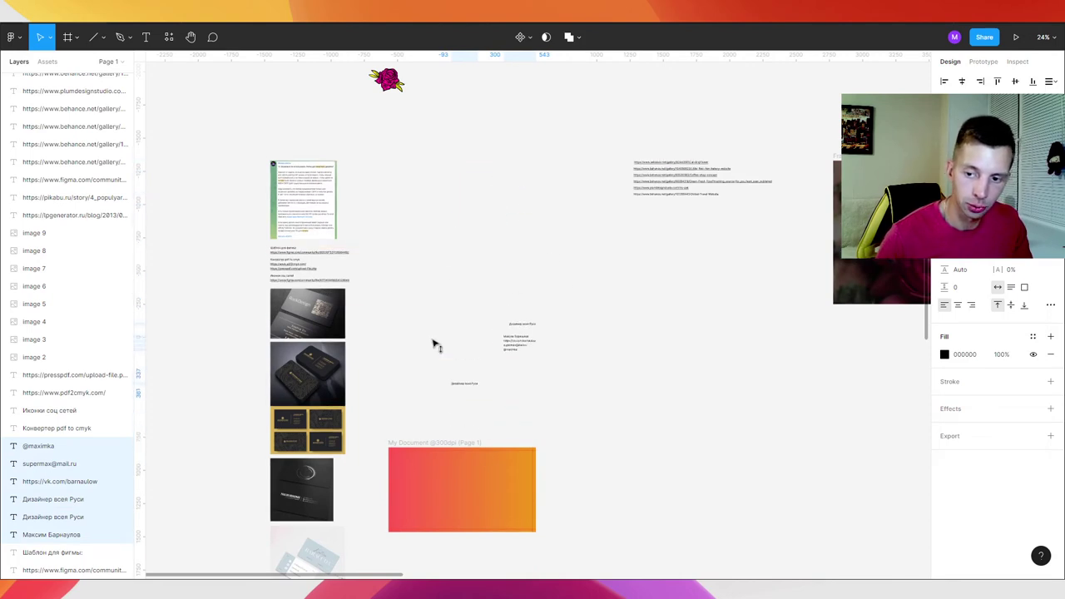
Bring the card into view and select just the 'Дизайнер всея Руси' copy
{"action": "scroll", "coordinate": [650, 233], "scroll_direction": "down", "scroll_amount": 2}
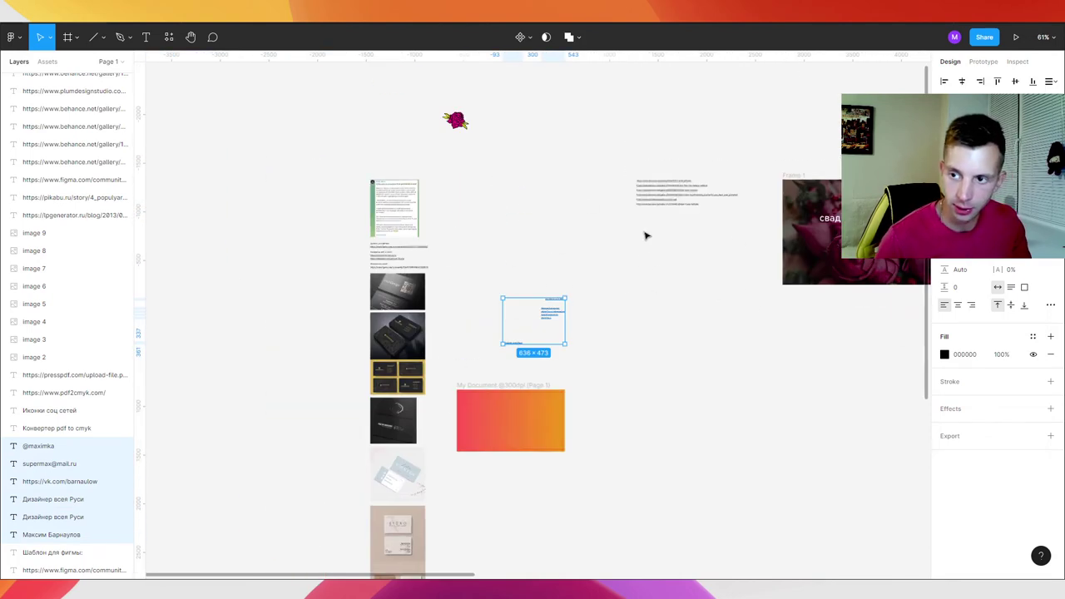
{"action": "scroll", "coordinate": [392, 274], "scroll_direction": "up", "scroll_amount": 5}
{"action": "scroll", "coordinate": [380, 275], "scroll_direction": "up", "scroll_amount": 5}
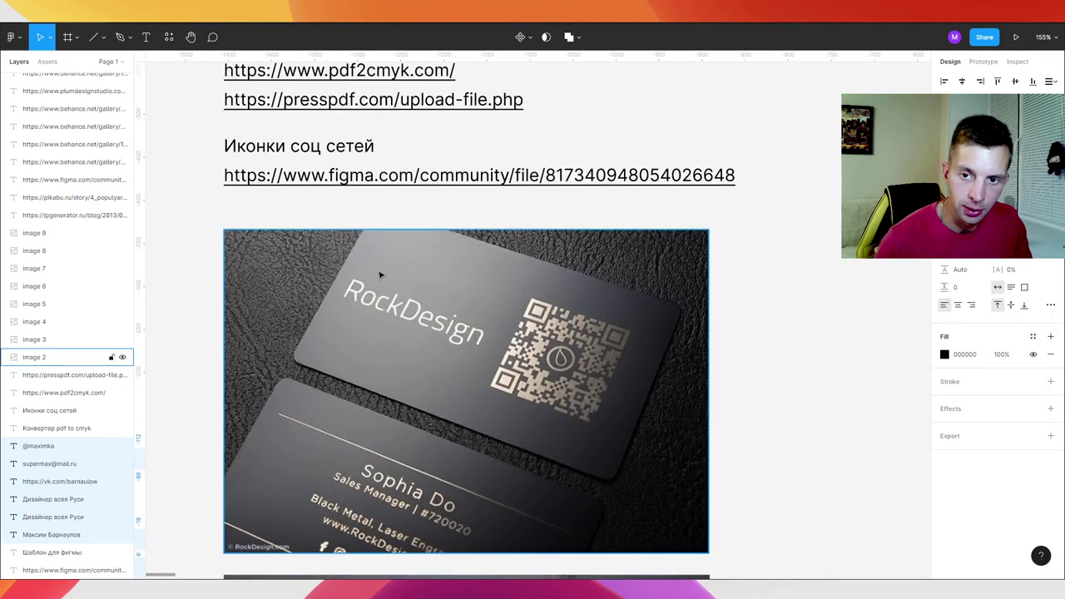
{"action": "scroll", "coordinate": [379, 283], "scroll_direction": "up", "scroll_amount": 3}
{"action": "scroll", "coordinate": [352, 301], "scroll_direction": "down", "scroll_amount": 3}
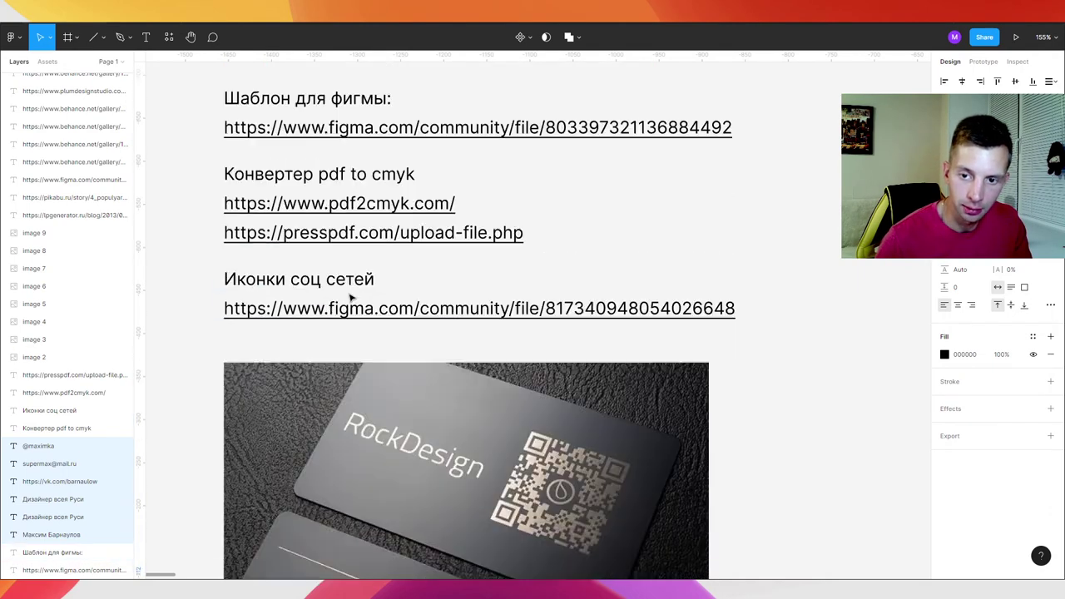
{"action": "scroll", "coordinate": [351, 298], "scroll_direction": "down", "scroll_amount": 2}
{"action": "scroll", "coordinate": [351, 298], "scroll_direction": "down", "scroll_amount": 3}
{"action": "scroll", "coordinate": [350, 297], "scroll_direction": "down", "scroll_amount": 5}
{"action": "scroll", "coordinate": [771, 459], "scroll_direction": "down", "scroll_amount": 5}
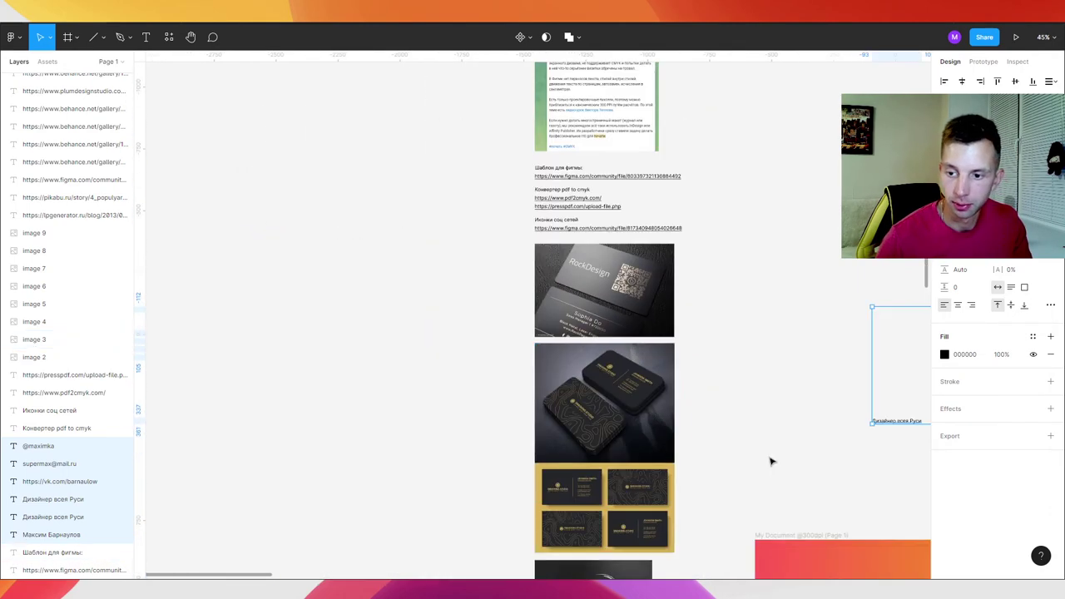
{"action": "left_click_drag", "start_coordinate": [771, 458], "coordinate": [426, 328]}
{"action": "scroll", "coordinate": [426, 328], "scroll_direction": "down", "scroll_amount": 3}
{"action": "scroll", "coordinate": [433, 300], "scroll_direction": "right", "scroll_amount": 4}
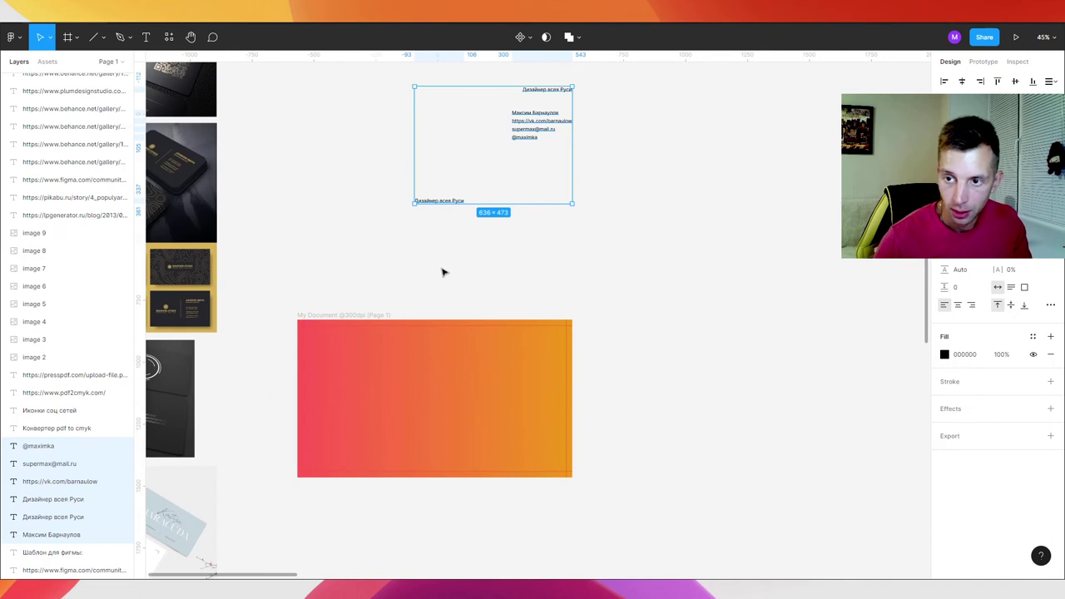
{"action": "left_click", "coordinate": [453, 202]}
Move the 'Дизайнер всея Руси' copy onto the card and select its text layer
{"action": "left_click_drag", "start_coordinate": [446, 204], "coordinate": [394, 387]}
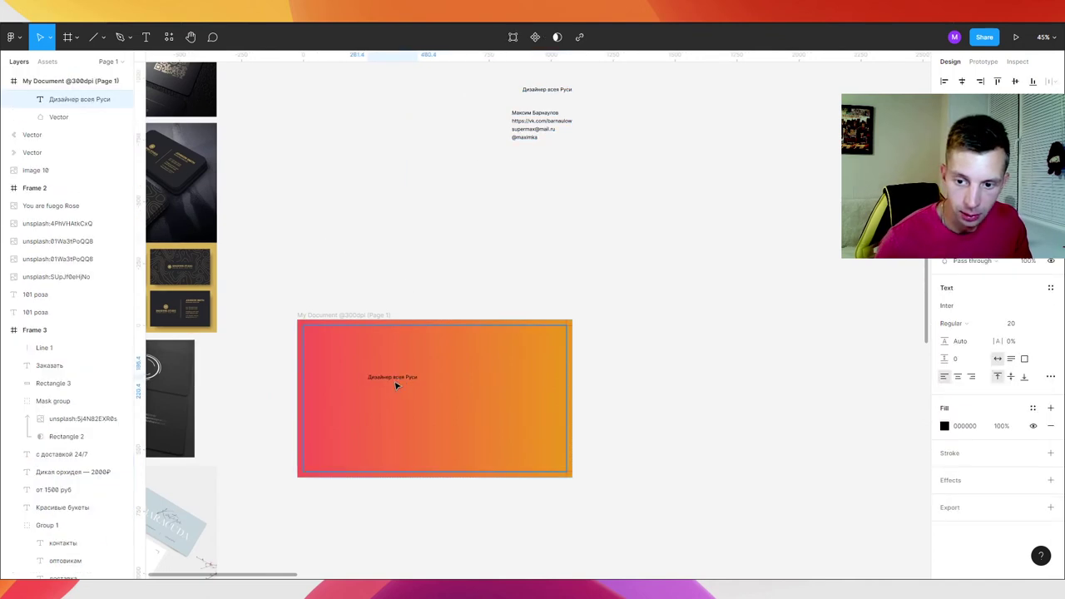
{"action": "scroll", "coordinate": [453, 411], "scroll_direction": "up", "scroll_amount": 2}
{"action": "scroll", "coordinate": [450, 400], "scroll_direction": "down", "scroll_amount": 2}
{"action": "scroll", "coordinate": [449, 400], "scroll_direction": "left", "scroll_amount": 1}
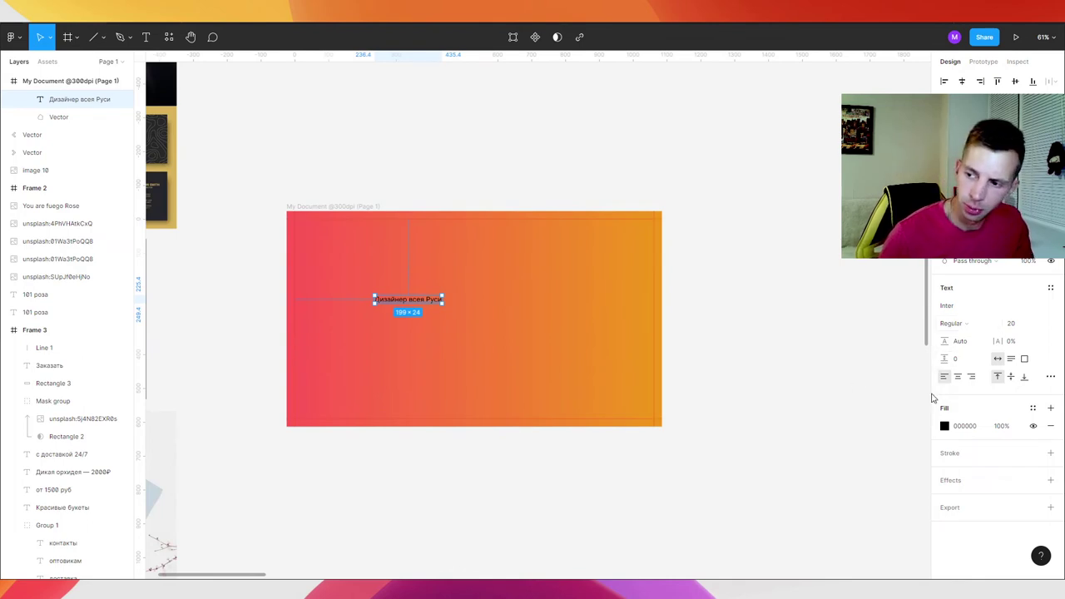
{"action": "left_click", "coordinate": [945, 426]}
{"action": "left_click", "coordinate": [788, 317]}
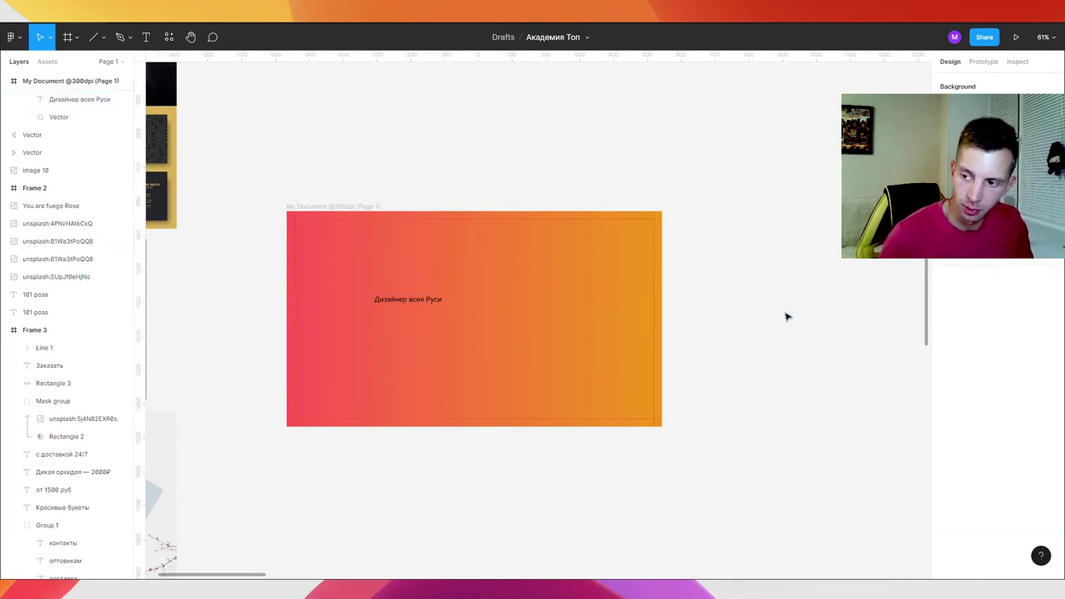
{"action": "left_click", "coordinate": [429, 306]}
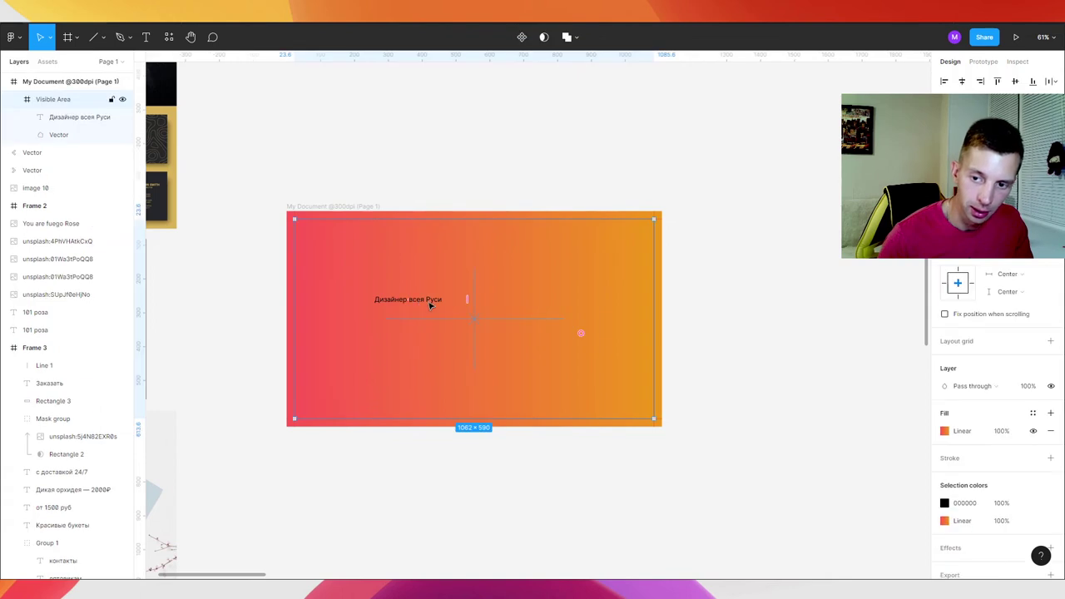
{"action": "key", "text": "Escape"}
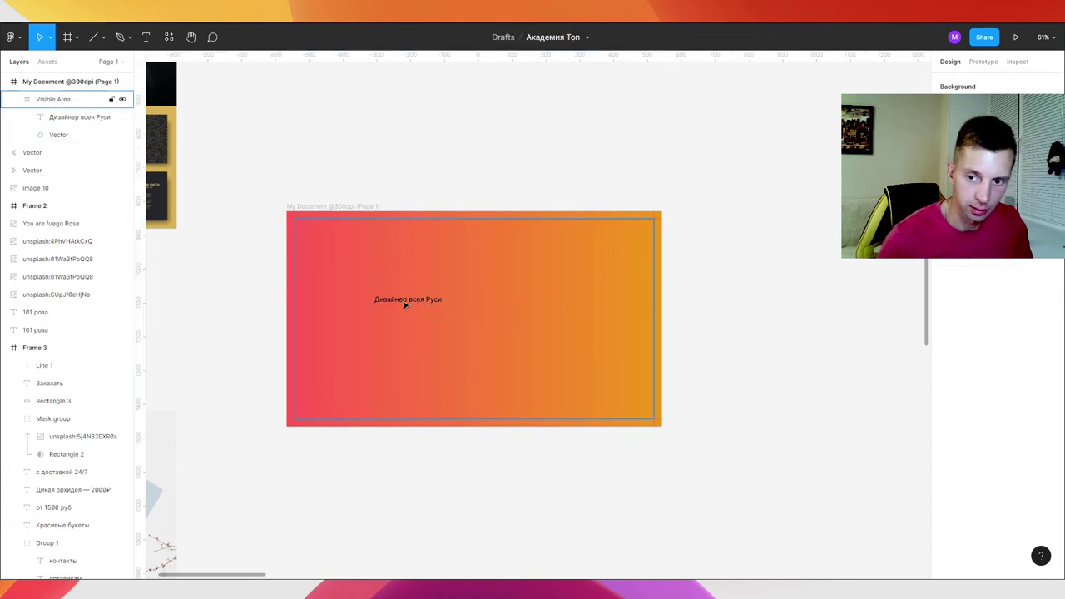
{"action": "left_click", "coordinate": [405, 302]}
{"action": "left_click", "coordinate": [76, 118]}
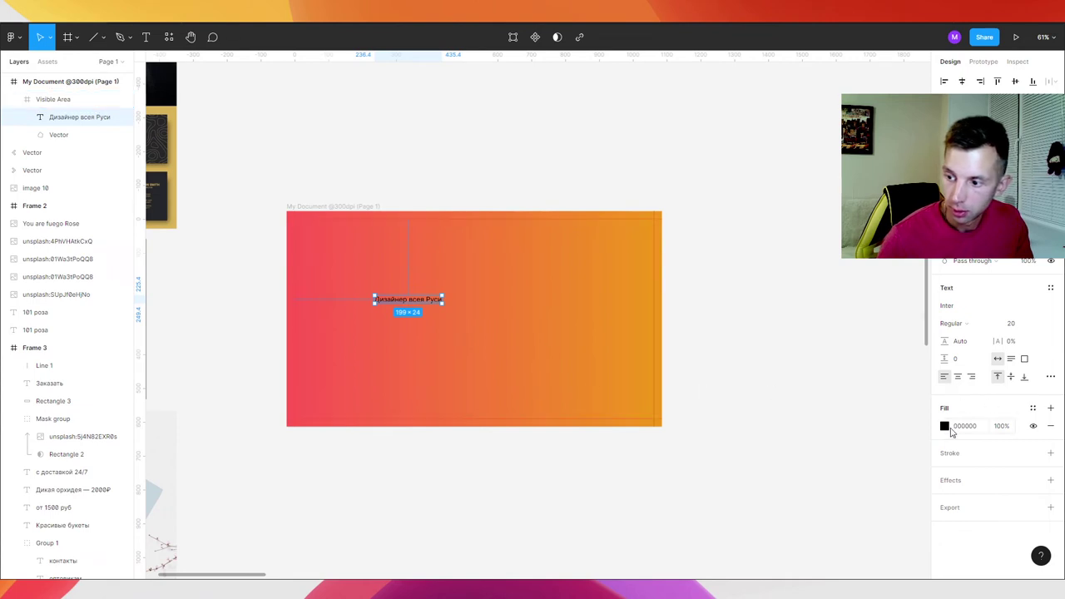
Make the text fill white (FFFFFF) and the font weight Semi Bold
{"action": "left_click", "coordinate": [954, 427]}
{"action": "left_click", "coordinate": [944, 426]}
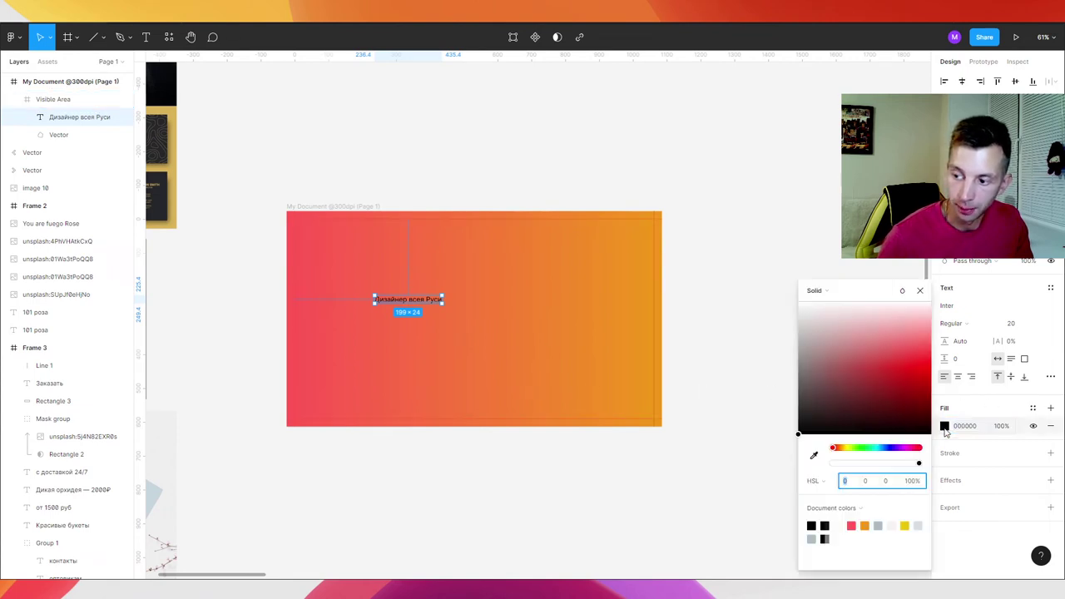
{"action": "left_click_drag", "start_coordinate": [810, 340], "coordinate": [749, 281]}
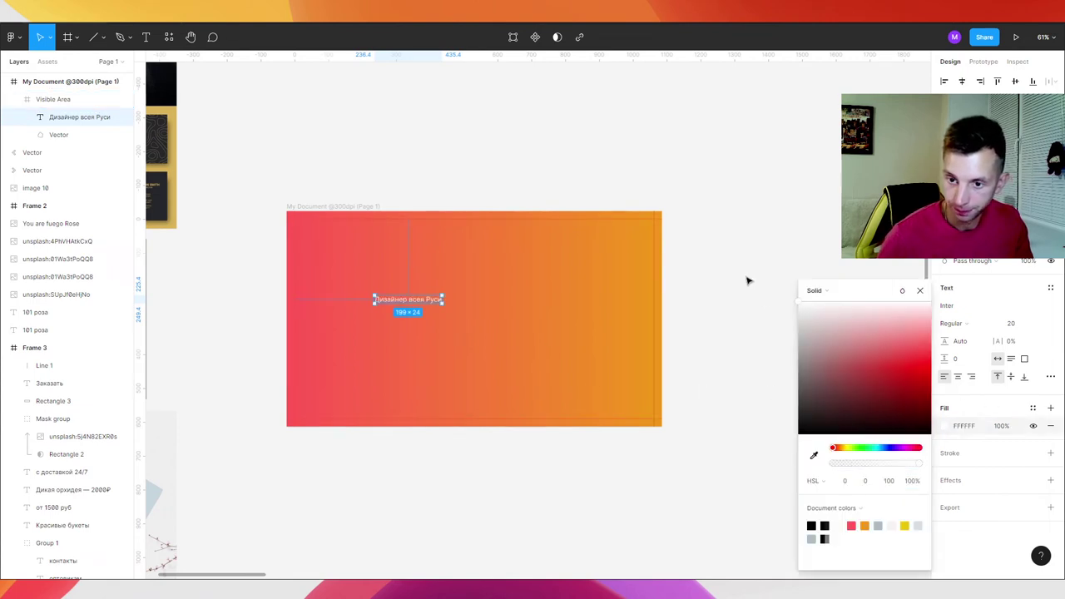
{"action": "left_click", "coordinate": [920, 291]}
{"action": "left_click", "coordinate": [957, 324]}
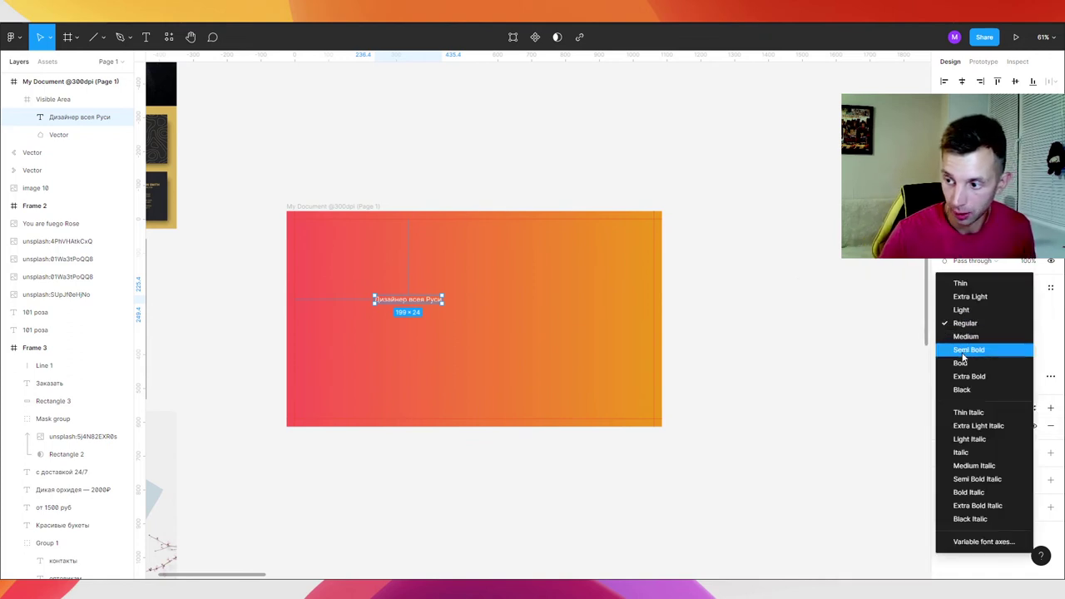
{"action": "left_click", "coordinate": [967, 350]}
Set the heading's font size to 40
{"action": "left_click", "coordinate": [1019, 328]}
{"action": "type", "text": "30"}
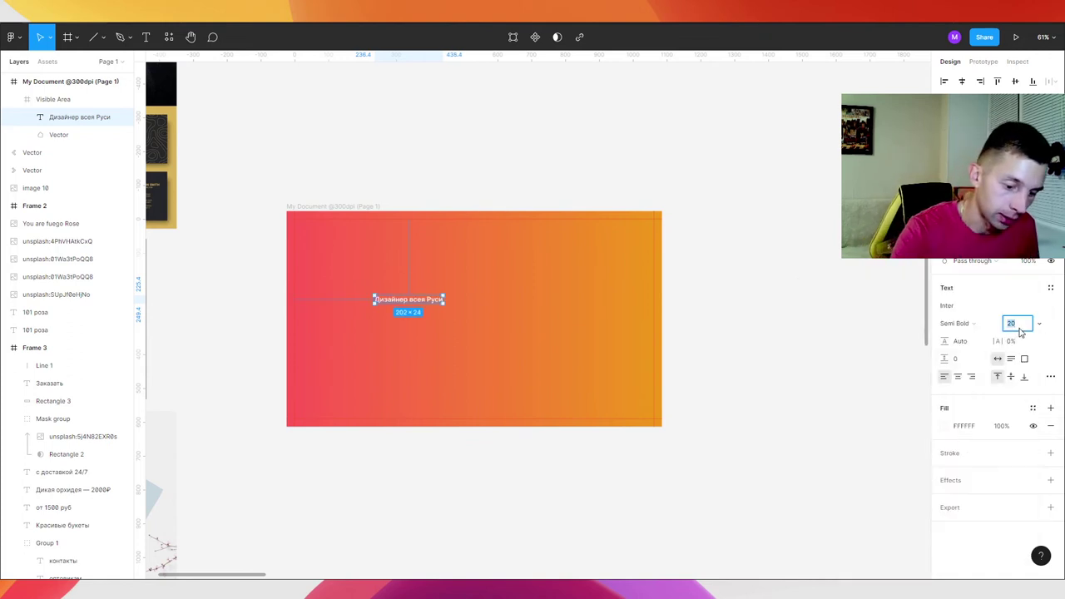
{"action": "key", "text": "Return"}
{"action": "left_click", "coordinate": [1019, 324]}
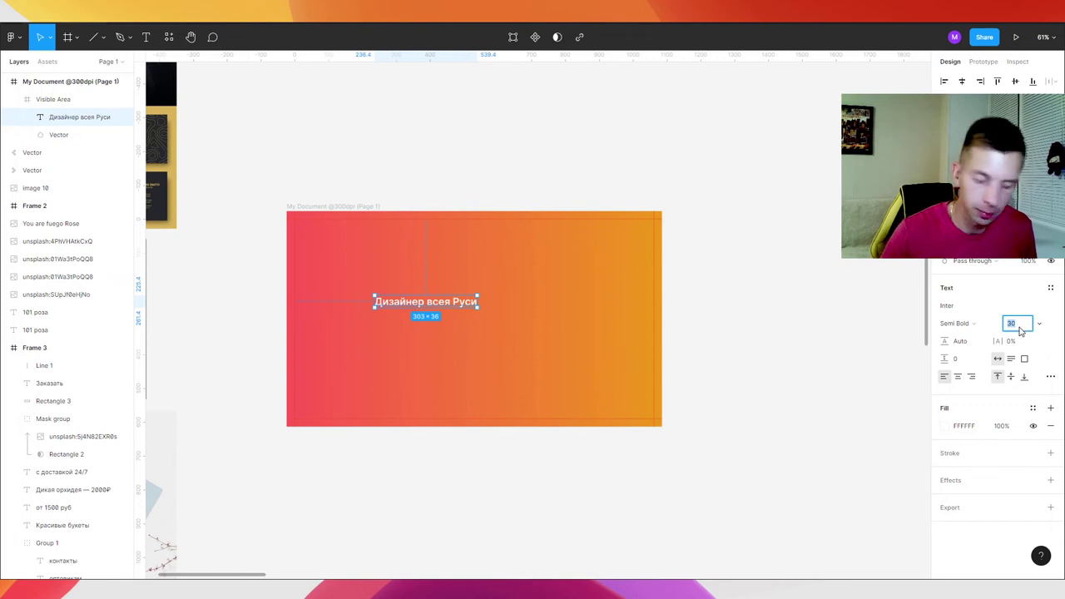
{"action": "type", "text": "40"}
{"action": "key", "text": "Return"}
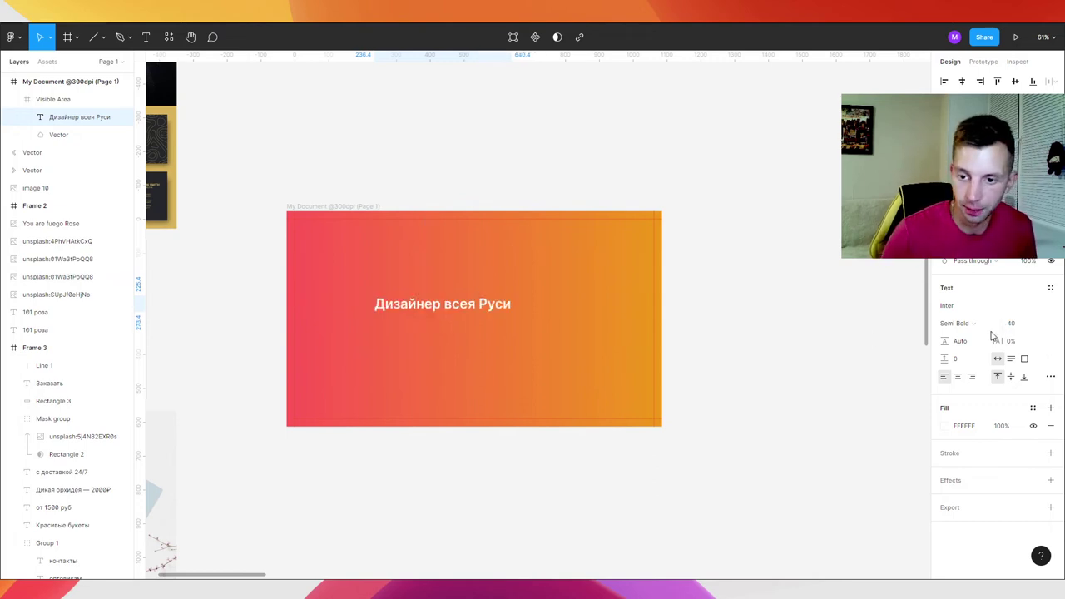
{"action": "left_click", "coordinate": [434, 309]}
{"action": "double_click", "coordinate": [476, 306]}
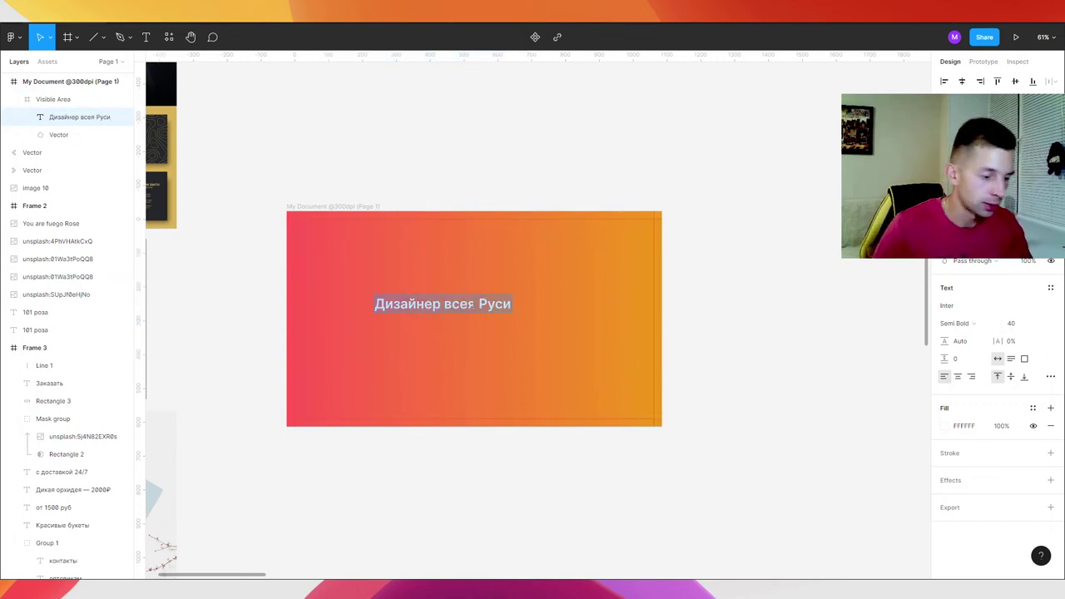
Replace the heading text with the card owner's full name
{"action": "type", "text": "Gf"}
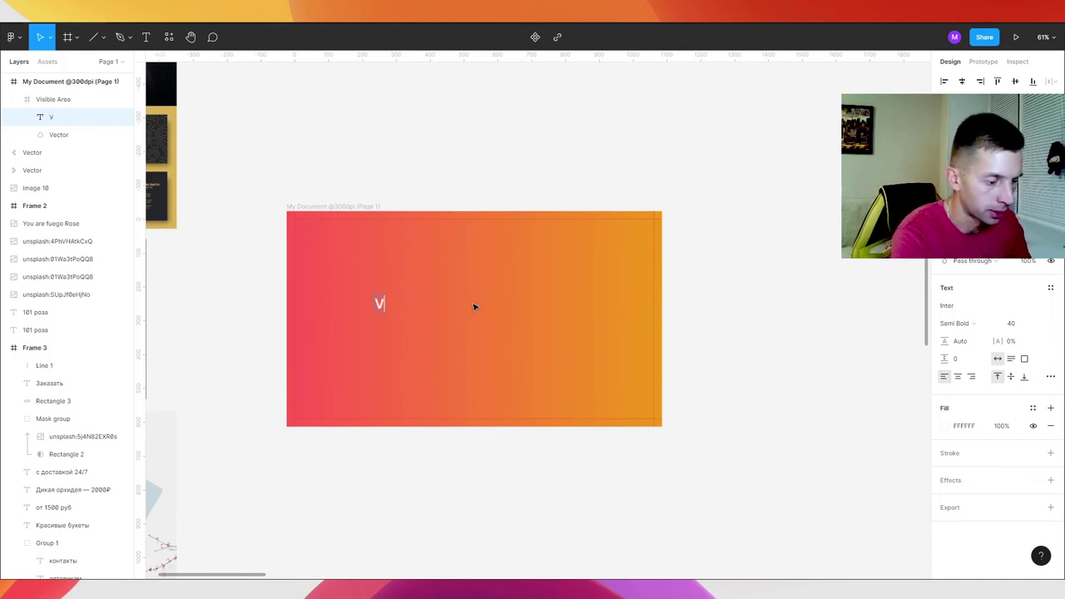
{"action": "key", "text": "BackSpace"}
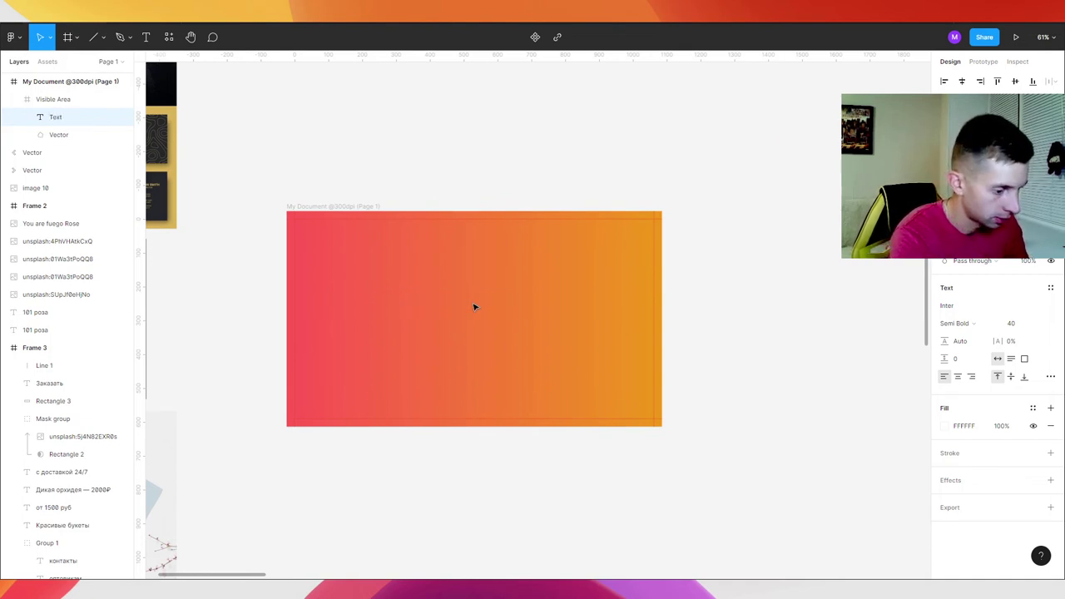
{"action": "type", "text": "Максим Макс"}
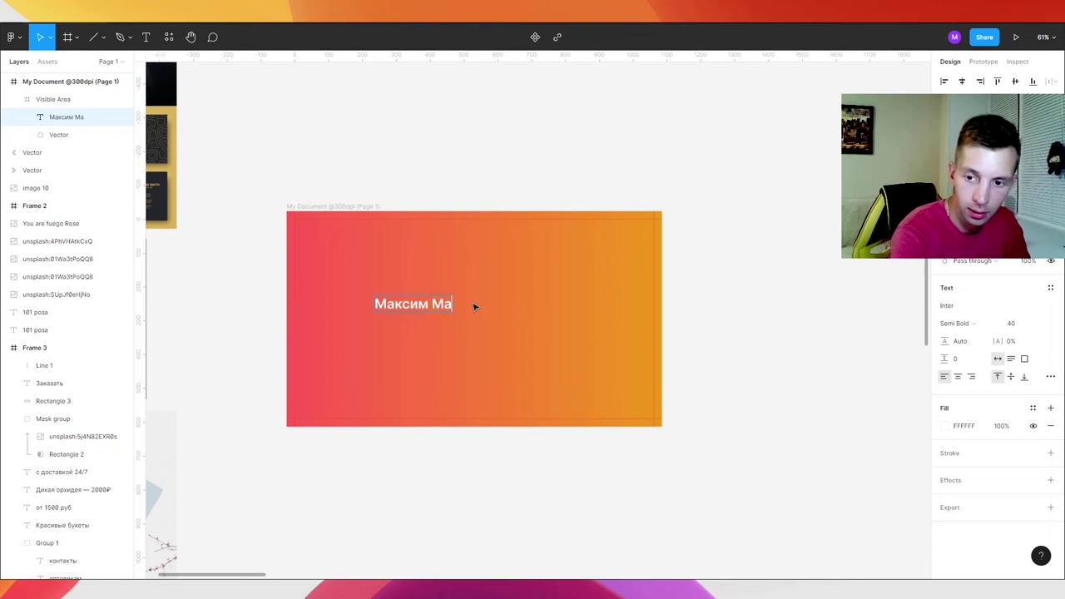
{"action": "type", "text": "имович"}
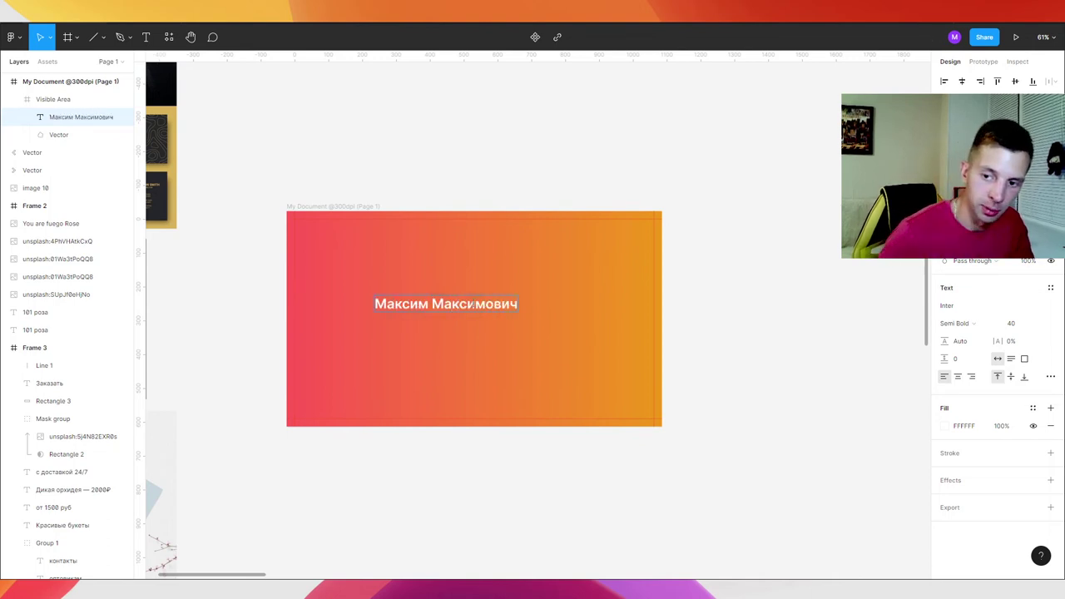
{"action": "key", "text": "Escape"}
Add a copy of the name line below and retype it as 'парикмахер'
{"action": "mouse_move", "coordinate": [445, 308]}
{"action": "left_mouse_down"}
{"action": "mouse_move", "coordinate": [416, 290]}
{"action": "mouse_move", "coordinate": [428, 314]}
{"action": "left_mouse_up"}
{"action": "double_click", "coordinate": [428, 314]}
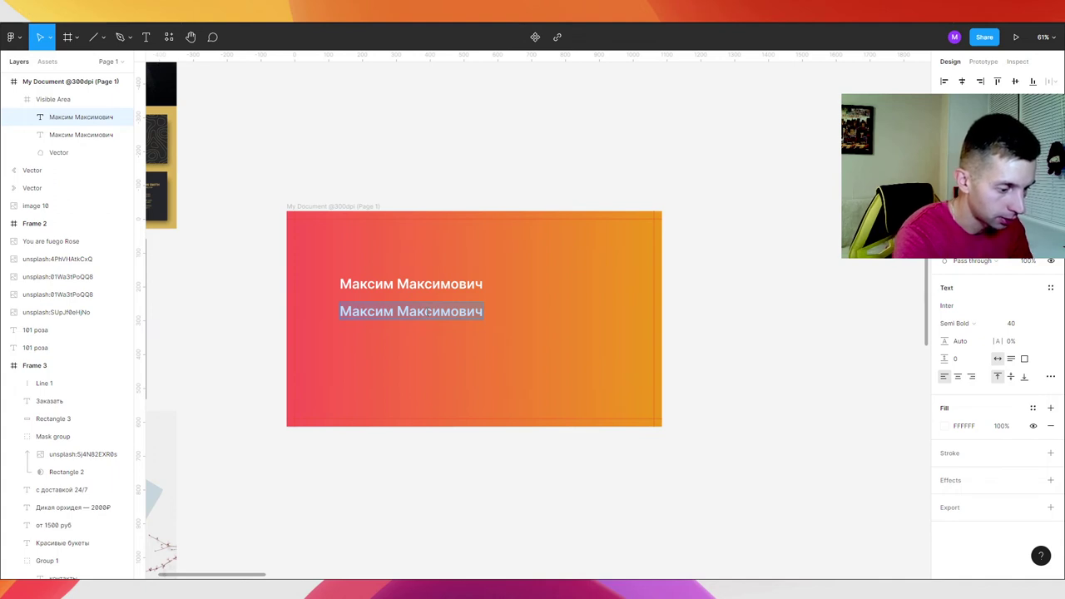
{"action": "type", "text": "парикмахер"}
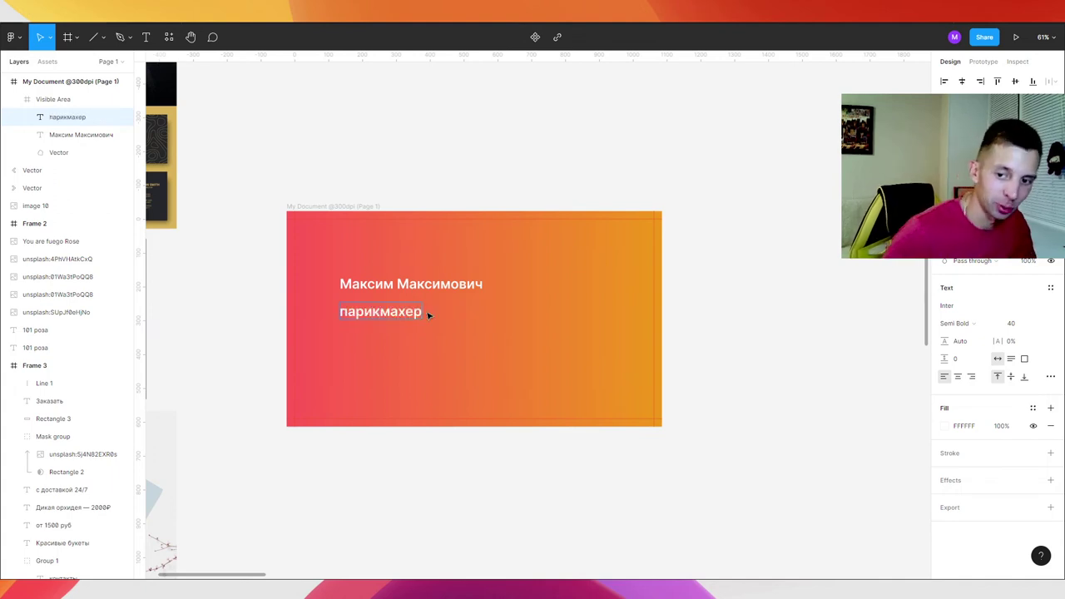
{"action": "key", "text": "Escape"}
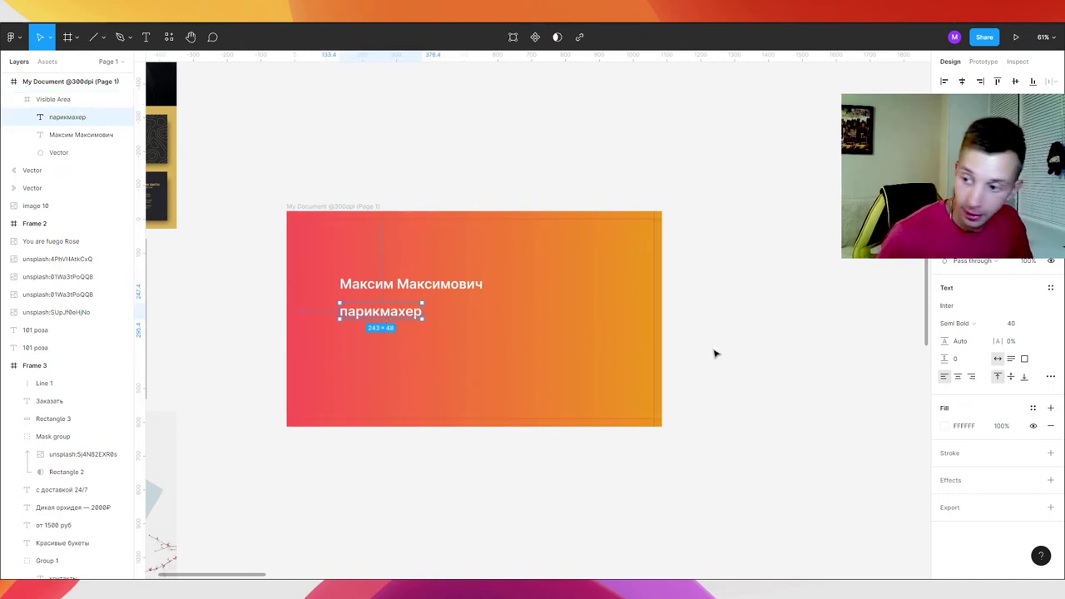
Set парикмахер to font size 30 and move it and the name down on the card
{"action": "left_click", "coordinate": [1014, 324]}
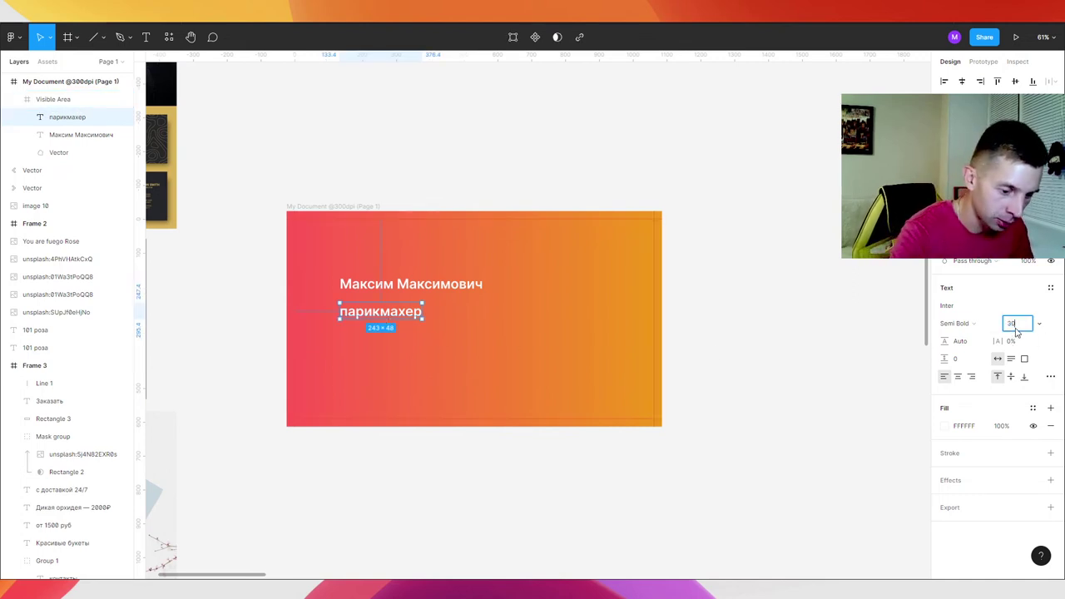
{"action": "type", "text": "30"}
{"action": "key", "text": "Return"}
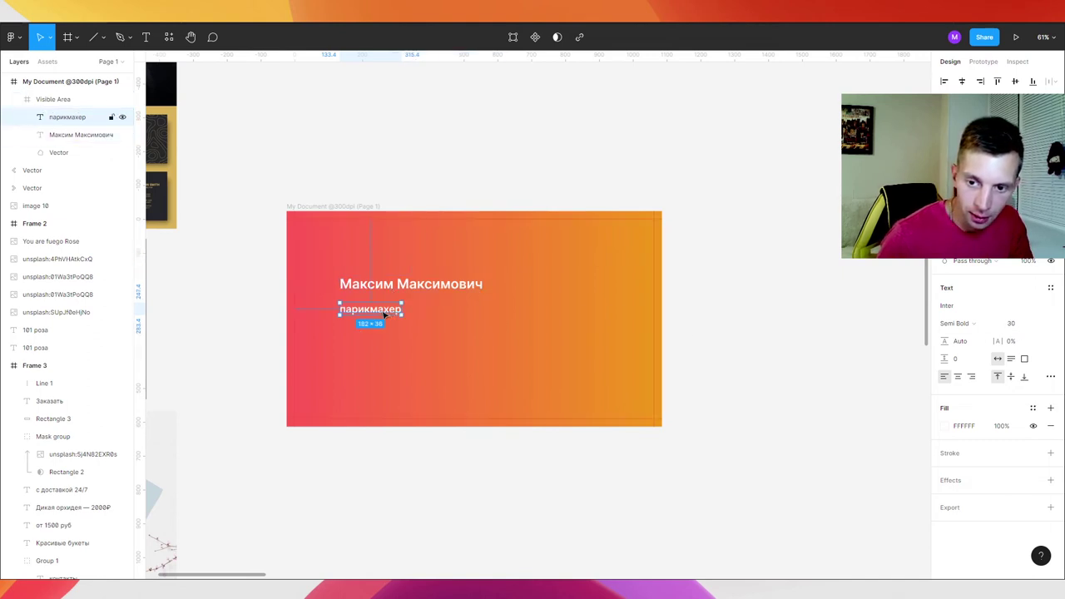
{"action": "left_click_drag", "start_coordinate": [385, 314], "coordinate": [387, 333]}
{"action": "left_click", "coordinate": [398, 289], "text": "shift"}
{"action": "left_click_drag", "start_coordinate": [398, 290], "coordinate": [400, 308]}
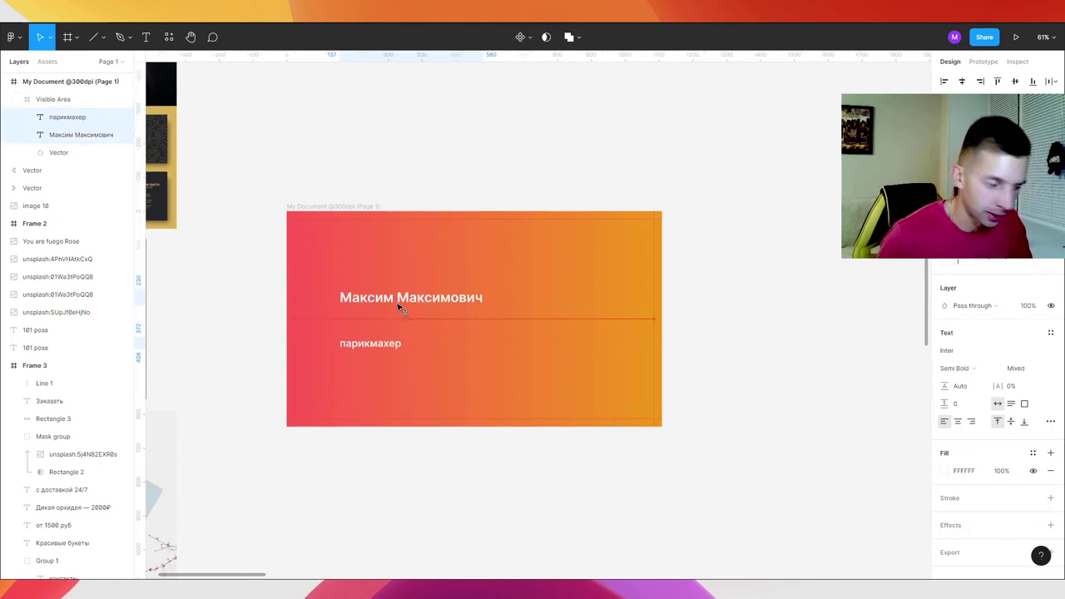
{"action": "key", "text": "Escape"}
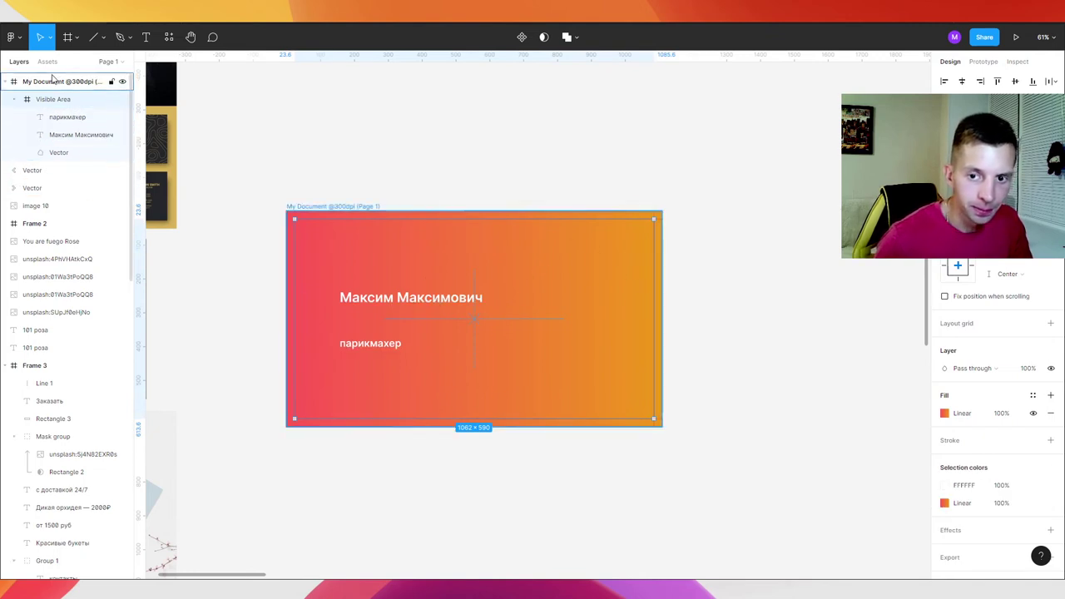
Select the name and парикмахер layers and place парикмахер directly under the name
{"action": "left_click", "coordinate": [88, 85]}
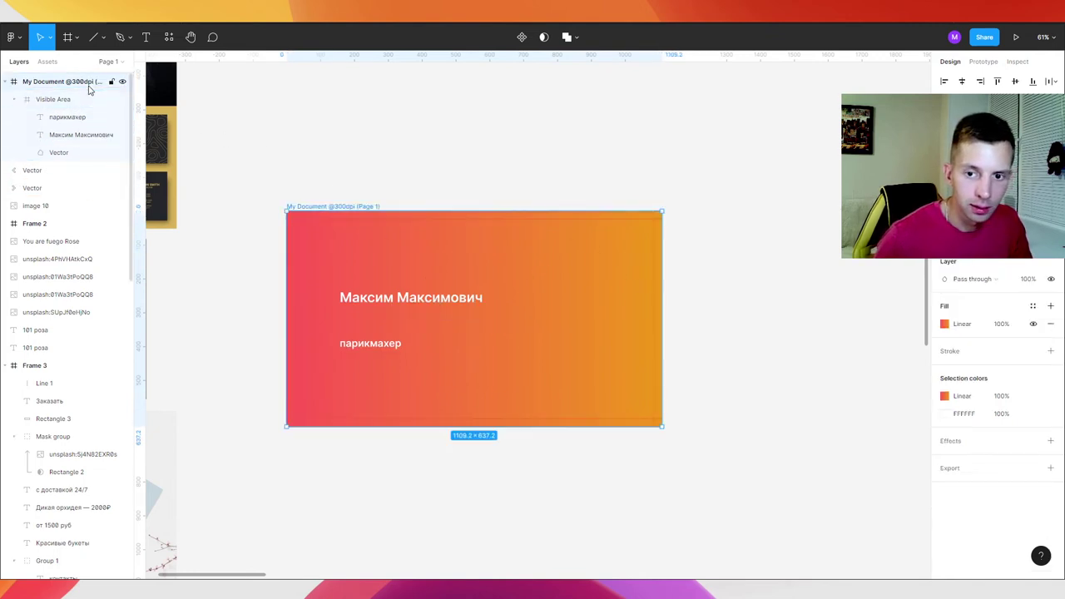
{"action": "left_click", "coordinate": [64, 100]}
{"action": "left_click", "coordinate": [78, 134]}
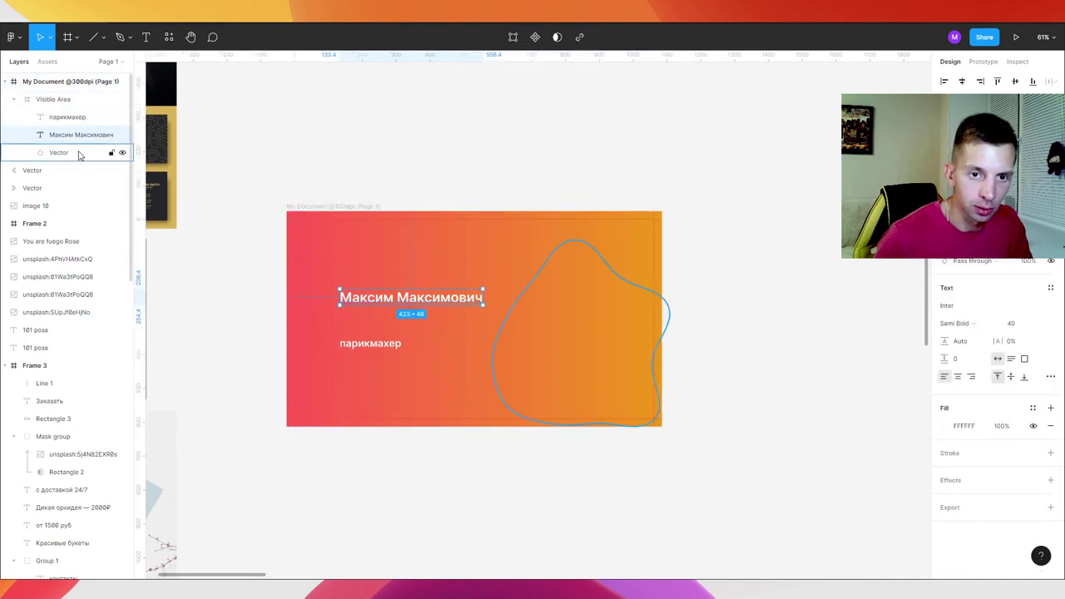
{"action": "left_click", "coordinate": [75, 117], "text": "shift"}
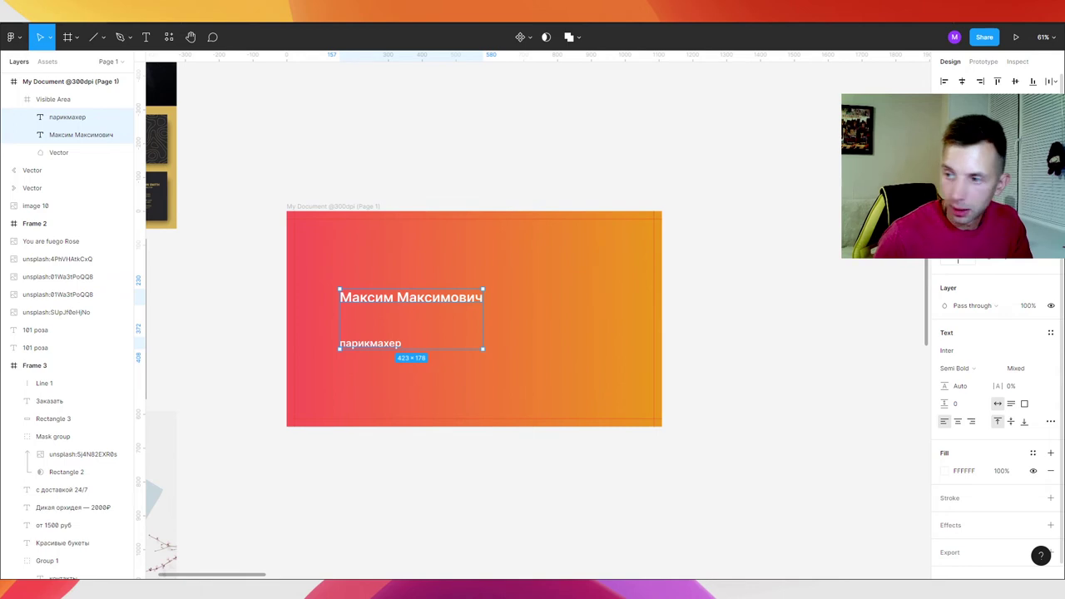
{"action": "left_click_drag", "start_coordinate": [482, 348], "coordinate": [482, 323]}
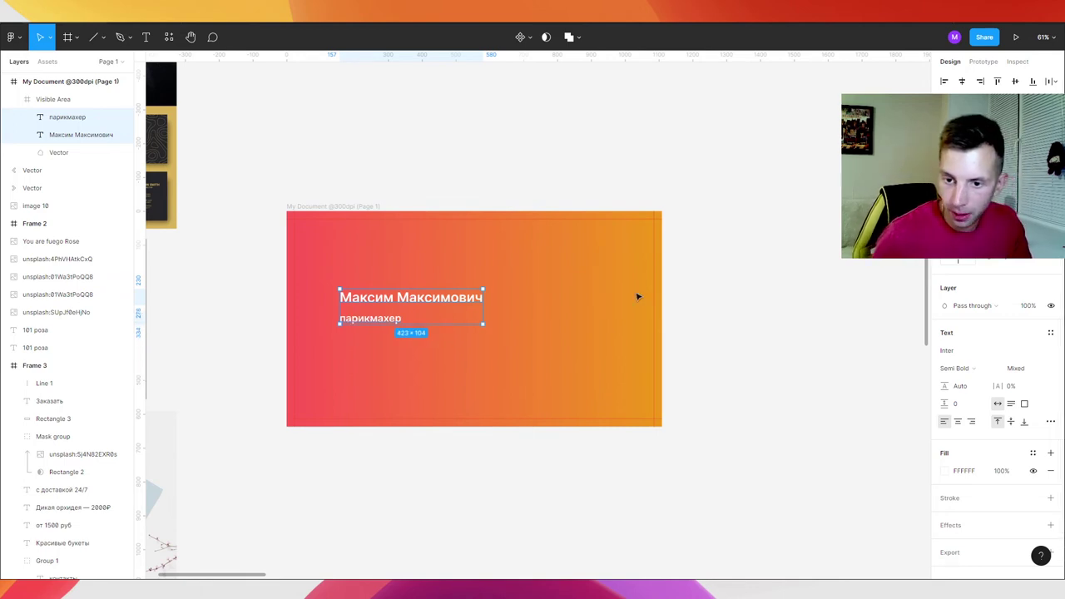
Group the name and парикмахер texts with Ctrl+G and nudge the group slightly lower
{"action": "left_click", "coordinate": [444, 308]}
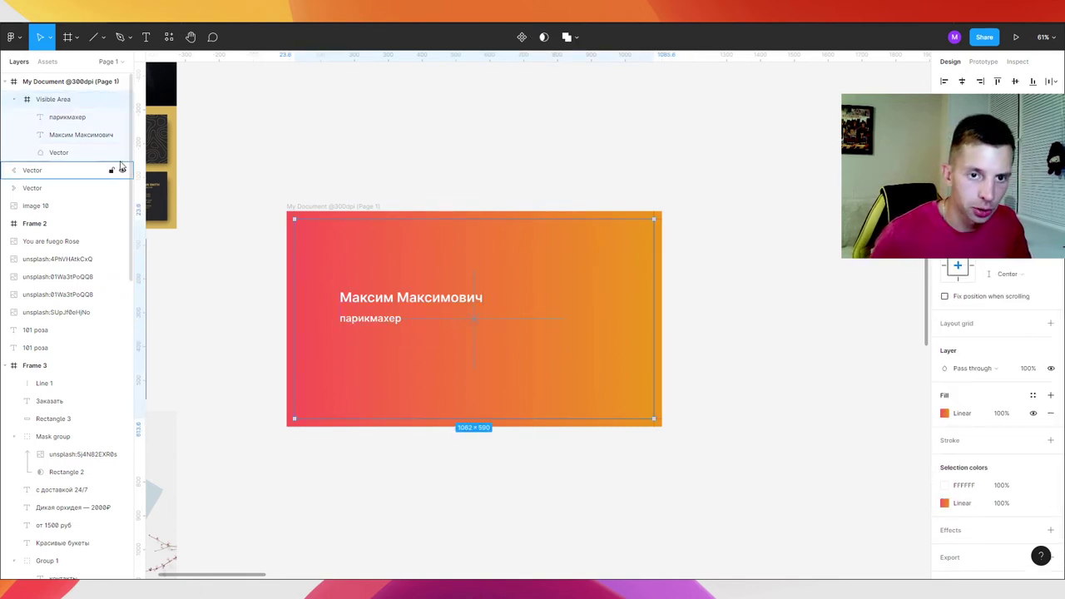
{"action": "left_click", "coordinate": [81, 135]}
{"action": "left_click", "coordinate": [81, 119], "text": "shift"}
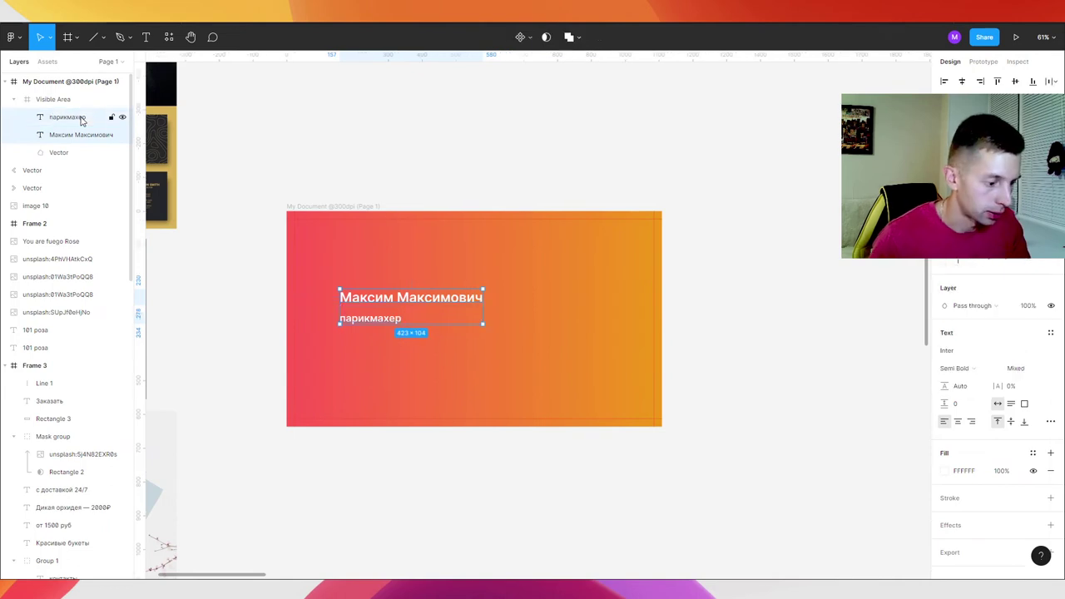
{"action": "key", "text": "ctrl+g"}
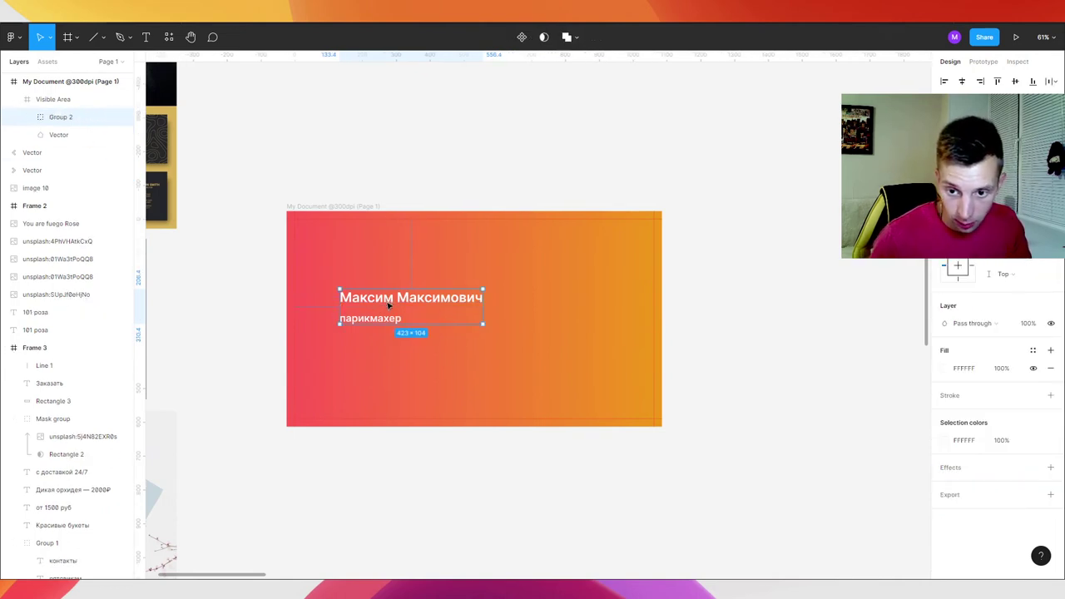
{"action": "left_click_drag", "start_coordinate": [388, 306], "coordinate": [388, 319]}
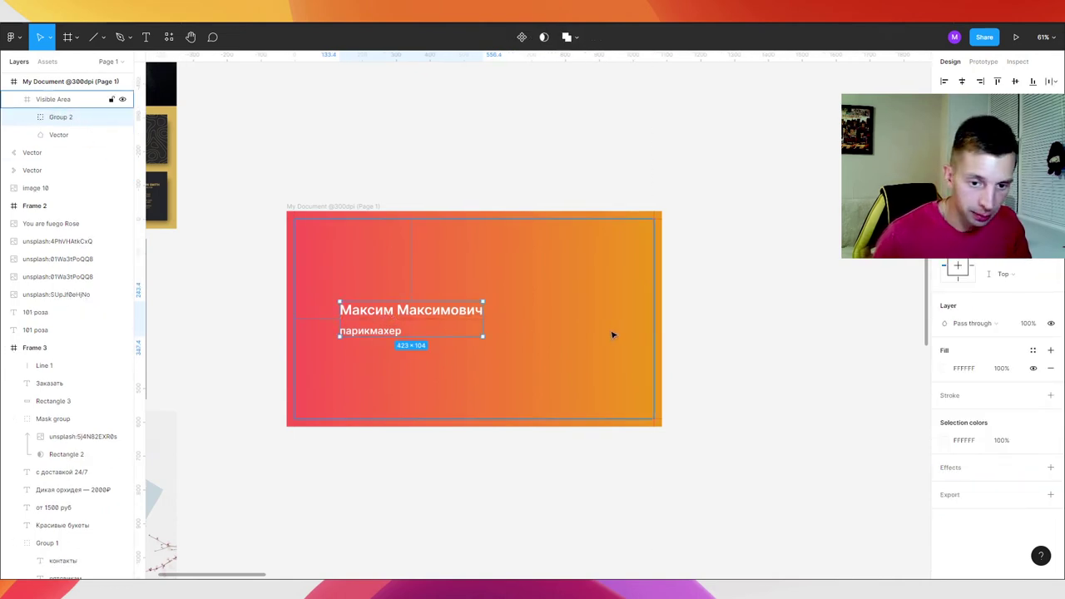
{"action": "left_click", "coordinate": [487, 256]}
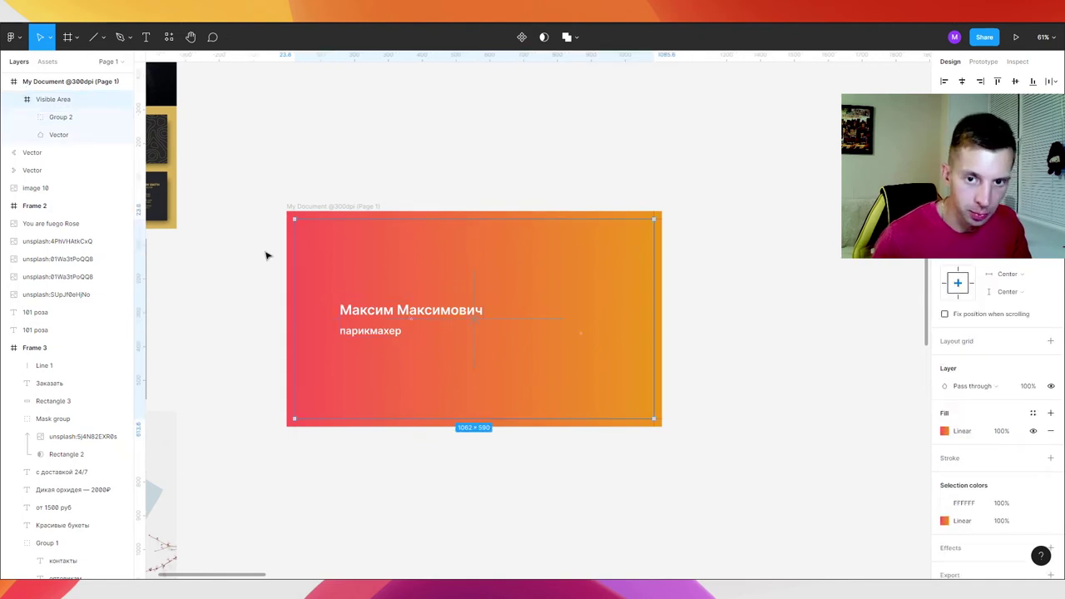
{"action": "scroll", "coordinate": [258, 254], "scroll_direction": "down", "scroll_amount": 5}
{"action": "scroll", "coordinate": [373, 261], "scroll_direction": "up", "scroll_amount": 2}
{"action": "scroll", "coordinate": [292, 305], "scroll_direction": "up", "scroll_amount": 5}
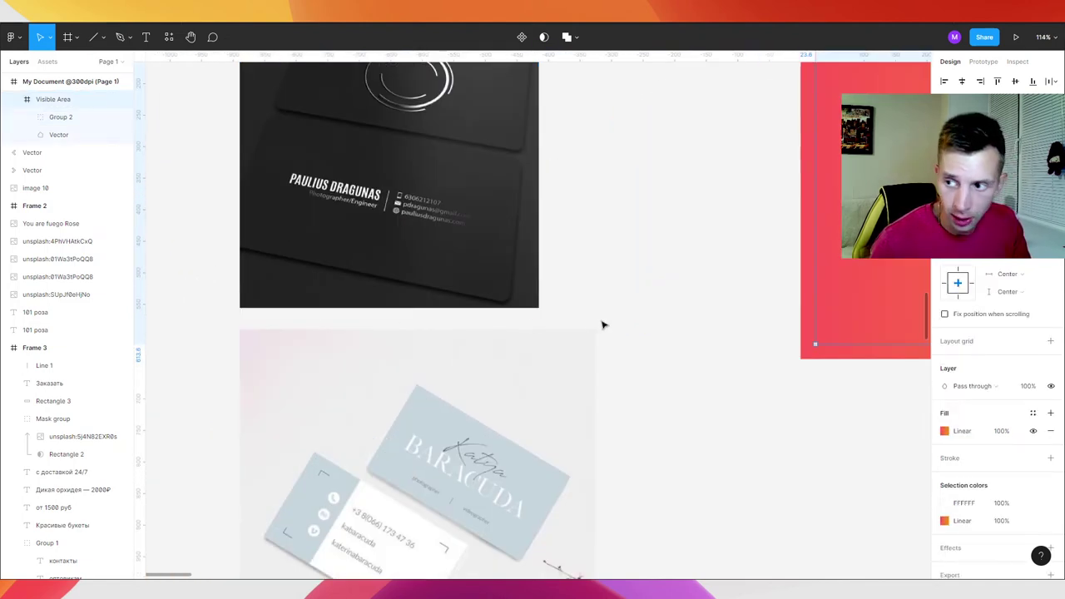
Pan and zoom the canvas back to the red-to-orange gradient card at 114%
{"action": "scroll", "coordinate": [595, 323], "scroll_direction": "down", "scroll_amount": 3}
{"action": "scroll", "coordinate": [589, 323], "scroll_direction": "down", "scroll_amount": 4}
{"action": "mouse_move", "coordinate": [635, 304]}
{"action": "left_mouse_down"}
{"action": "mouse_move", "coordinate": [318, 290]}
{"action": "mouse_move", "coordinate": [423, 298]}
{"action": "left_mouse_up"}
{"action": "scroll", "coordinate": [283, 289], "scroll_direction": "up", "scroll_amount": 4}
{"action": "scroll", "coordinate": [283, 289], "scroll_direction": "up", "scroll_amount": 3}
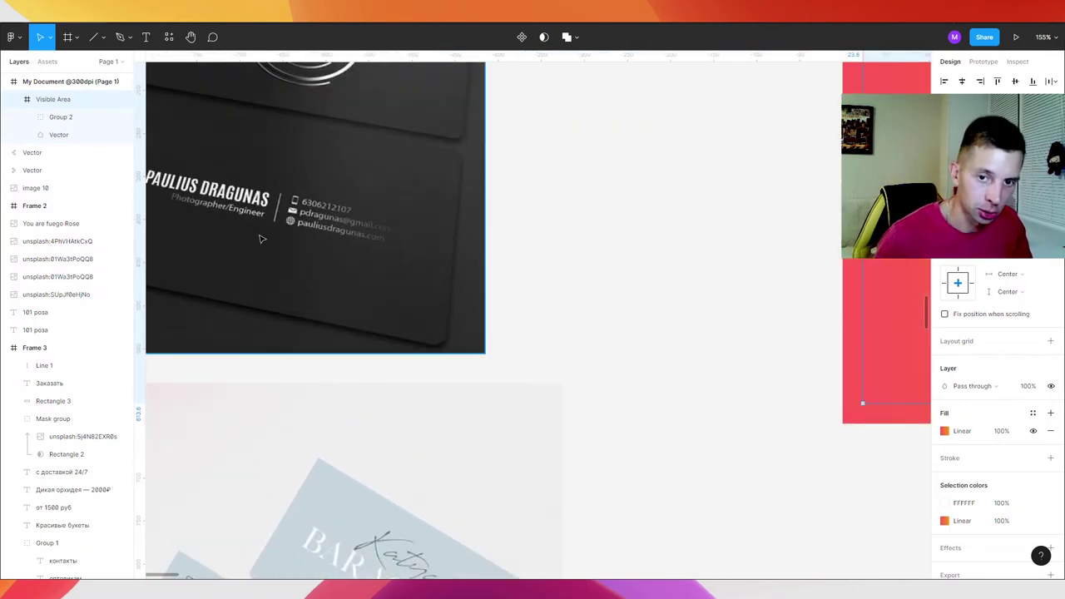
{"action": "scroll", "coordinate": [697, 290], "scroll_direction": "left", "scroll_amount": 1}
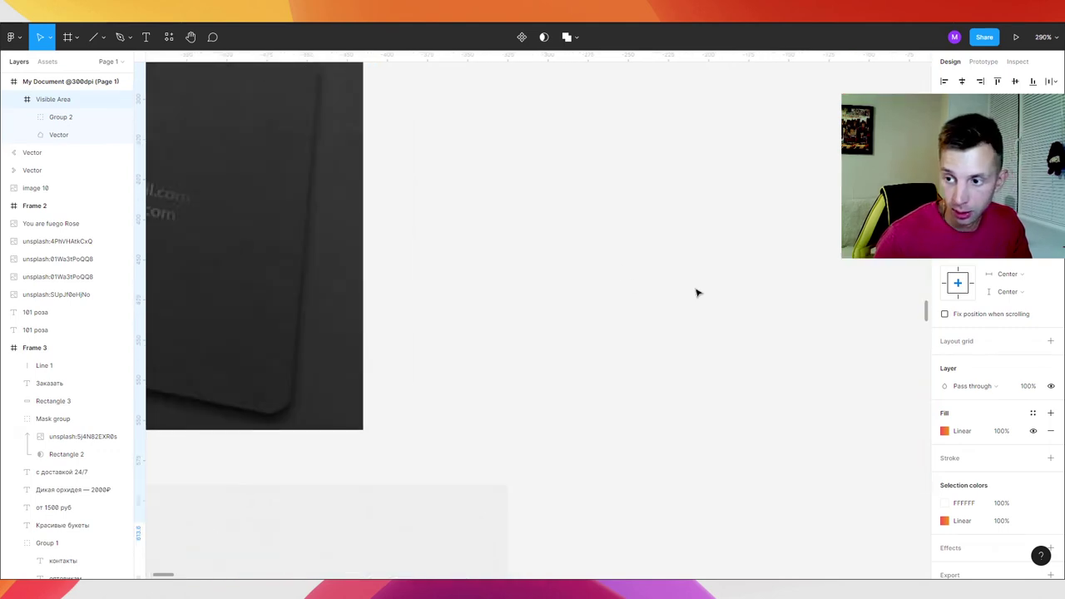
{"action": "scroll", "coordinate": [532, 307], "scroll_direction": "right", "scroll_amount": 5}
{"action": "scroll", "coordinate": [416, 292], "scroll_direction": "down", "scroll_amount": 2}
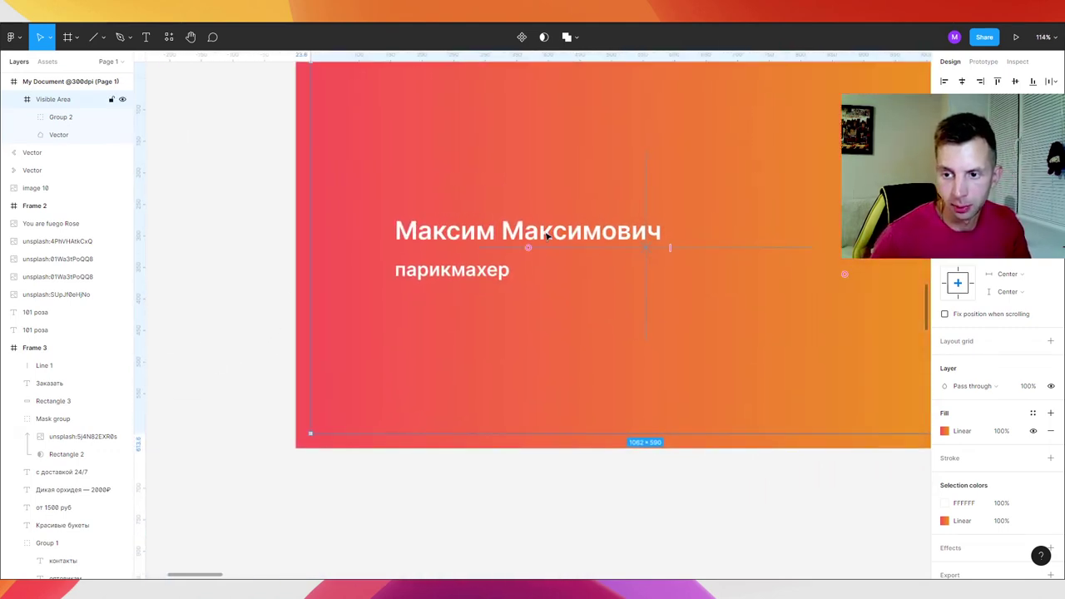
Switch the name heading's font from Inter to Montserrat SemiBold 40
{"action": "double_click", "coordinate": [548, 237]}
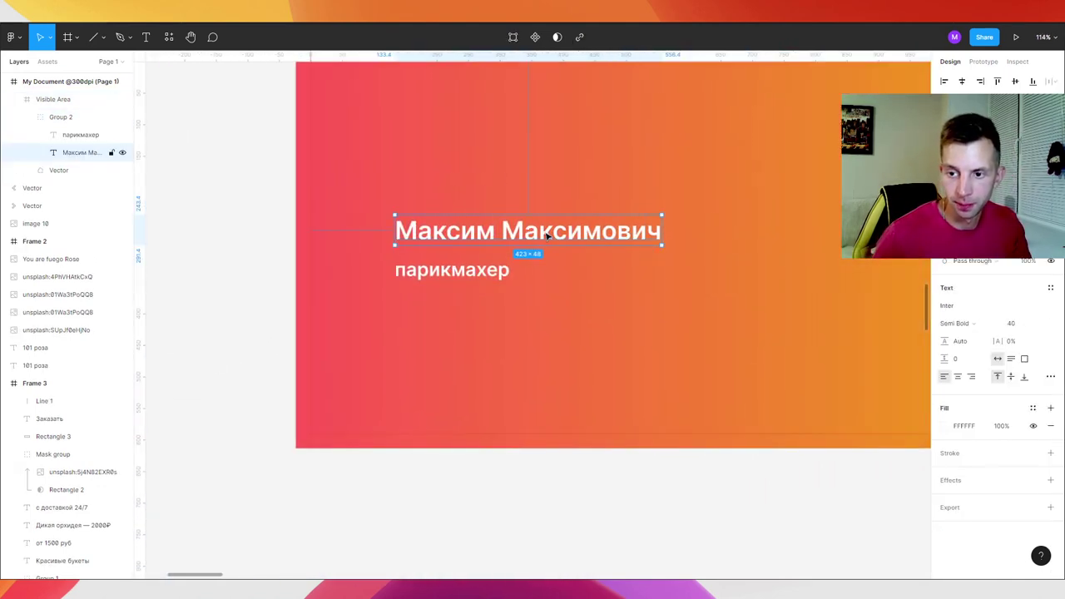
{"action": "left_click", "coordinate": [1055, 309]}
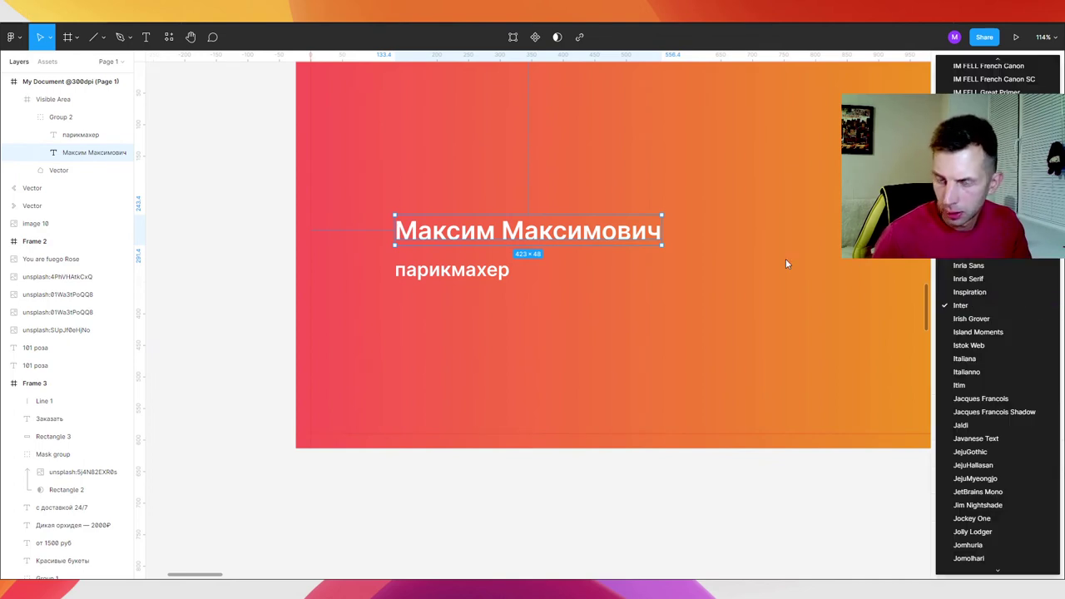
{"action": "key", "text": "Escape"}
{"action": "left_click", "coordinate": [982, 306]}
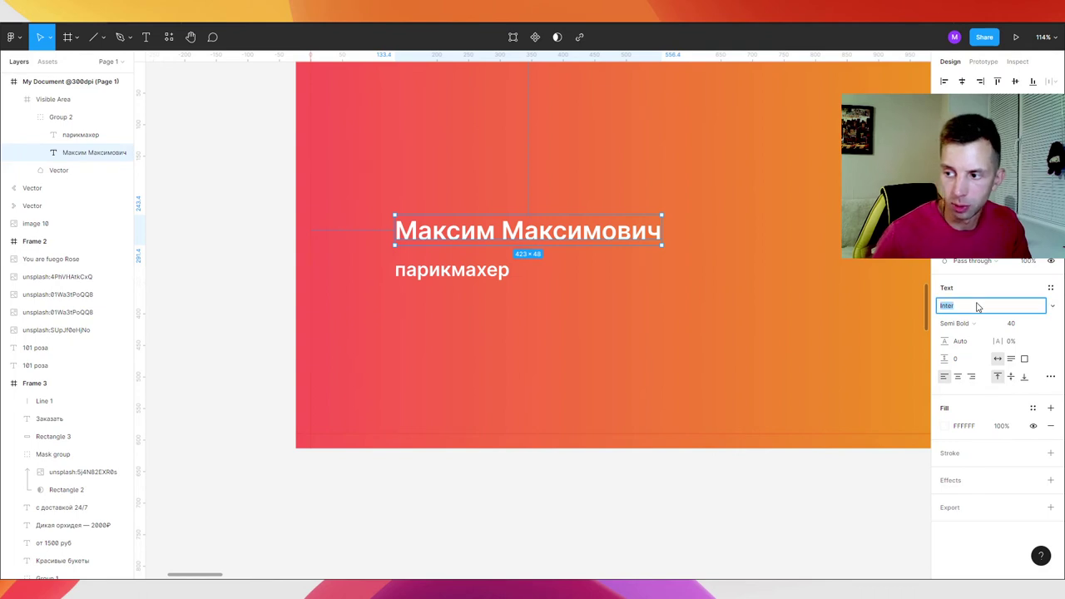
{"action": "type", "text": "mo"}
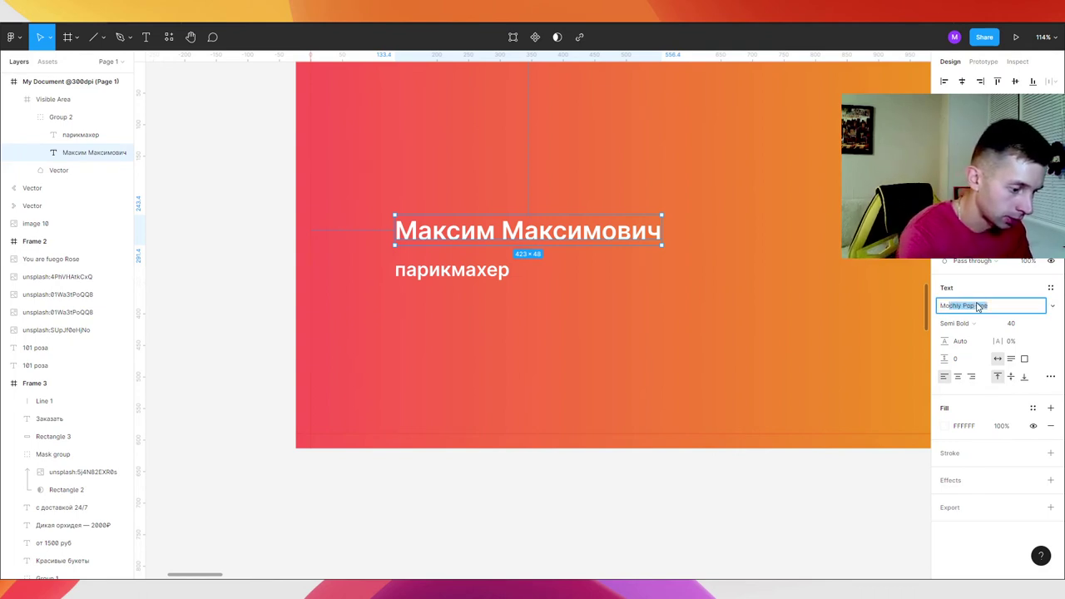
{"action": "type", "text": "ns"}
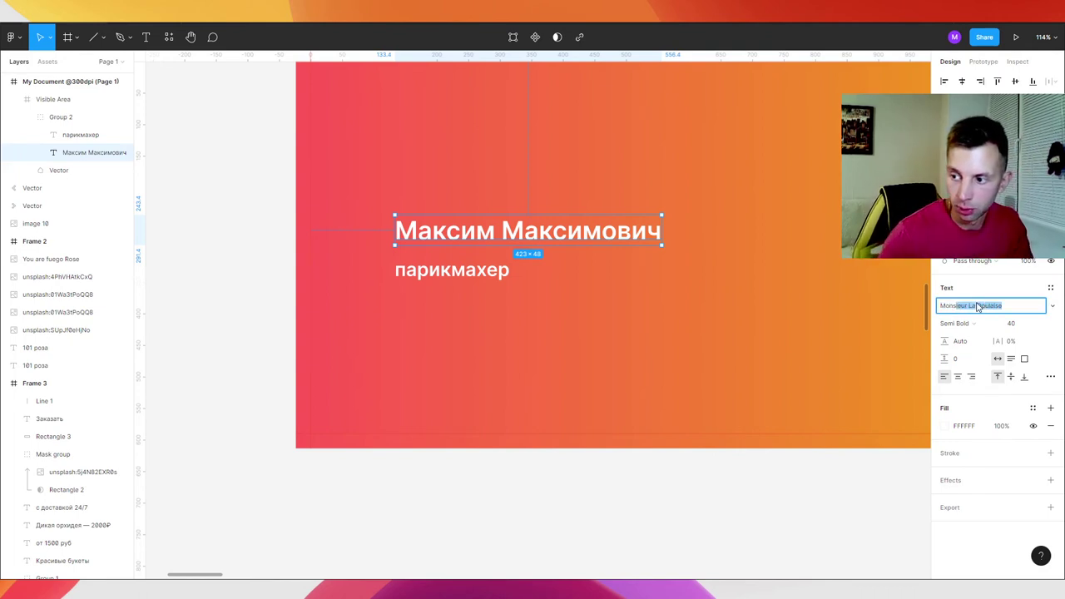
{"action": "type", "text": "e"}
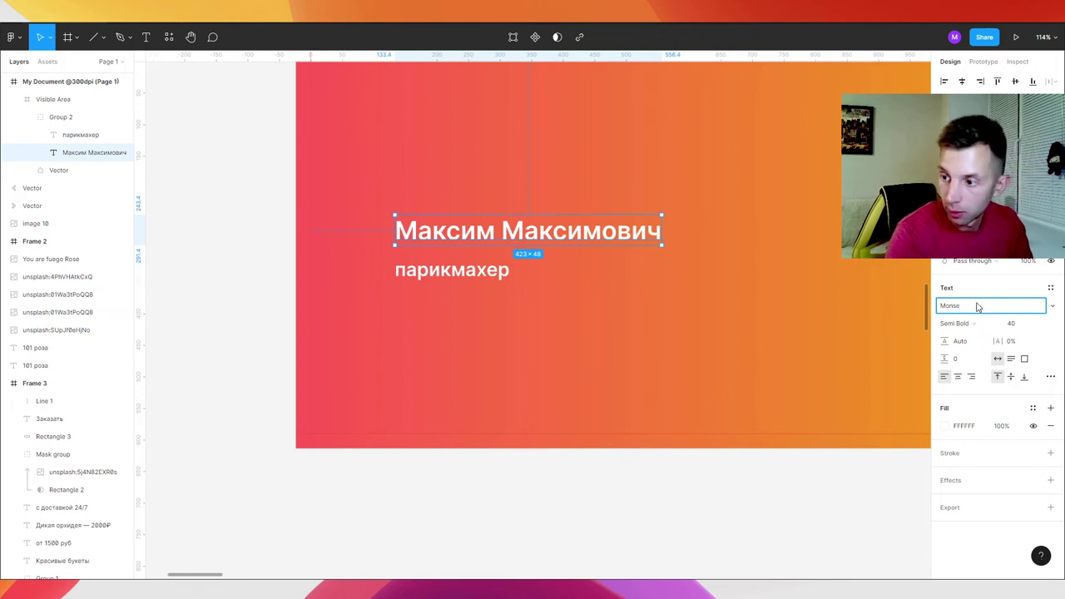
{"action": "key", "text": "BackSpace"}
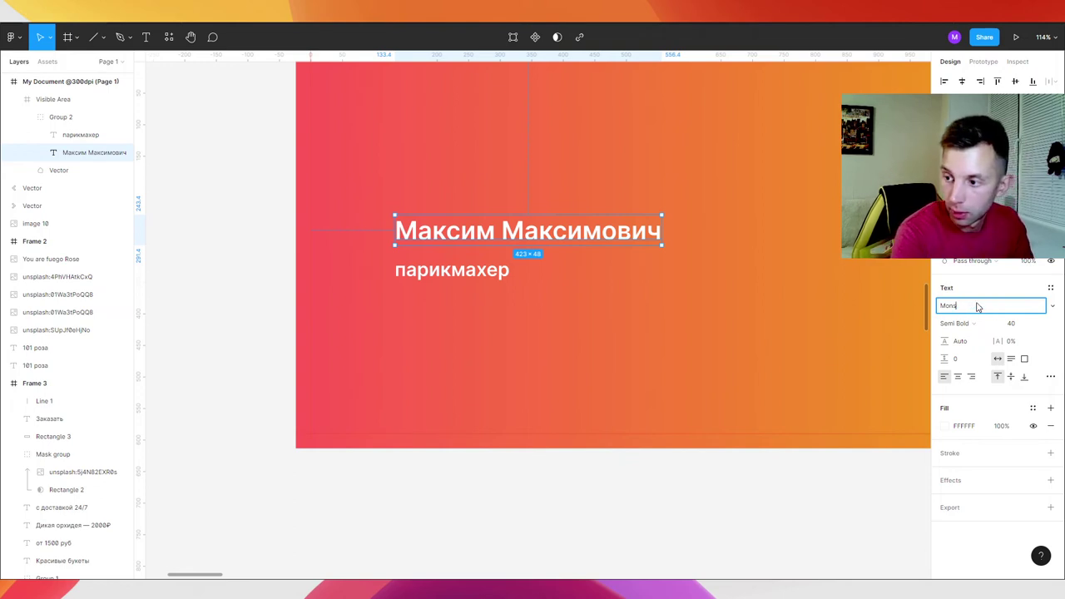
{"action": "key", "text": "BackSpace"}
{"action": "type", "text": "t"}
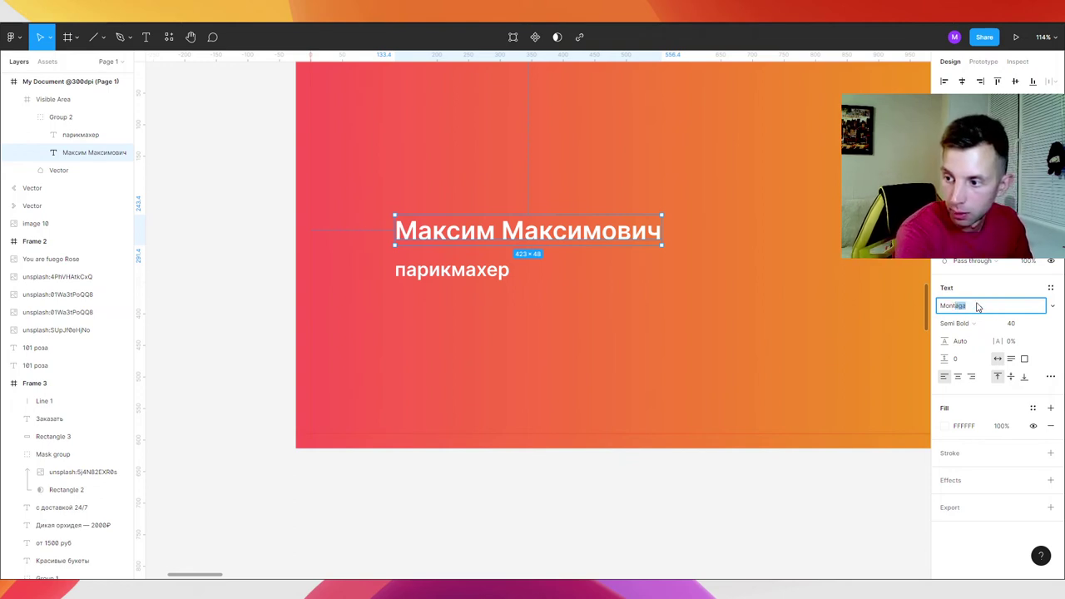
{"action": "type", "text": "serrat"}
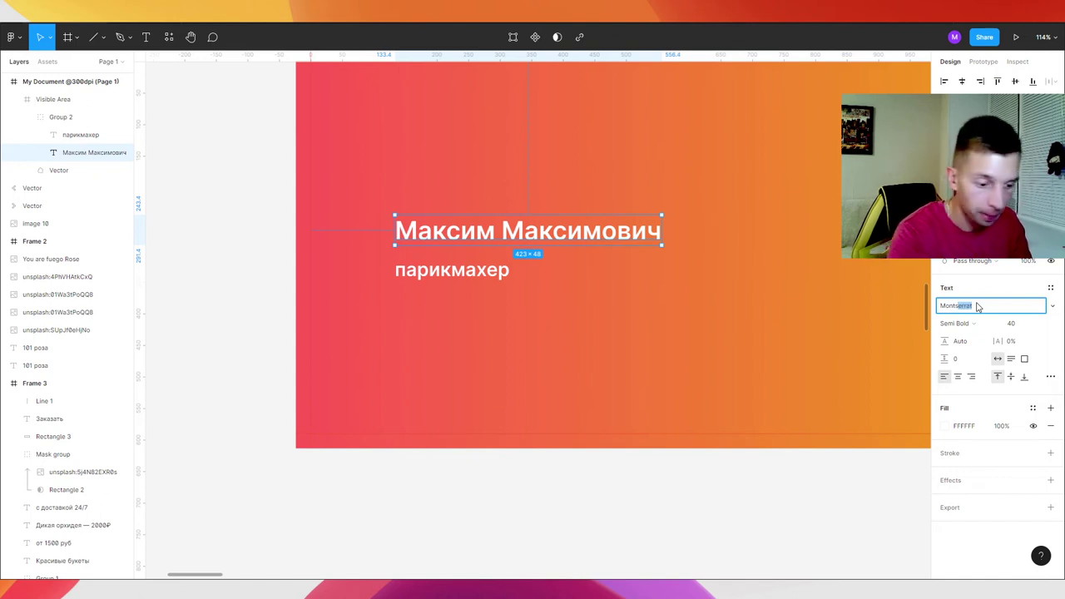
{"action": "key", "text": "Return"}
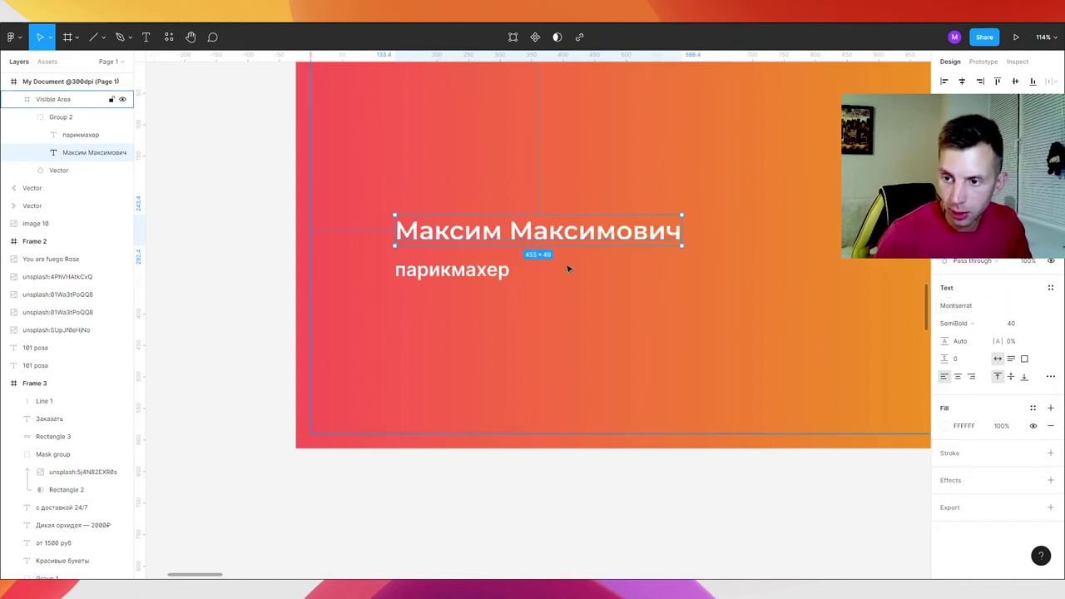
{"action": "left_click", "coordinate": [494, 276]}
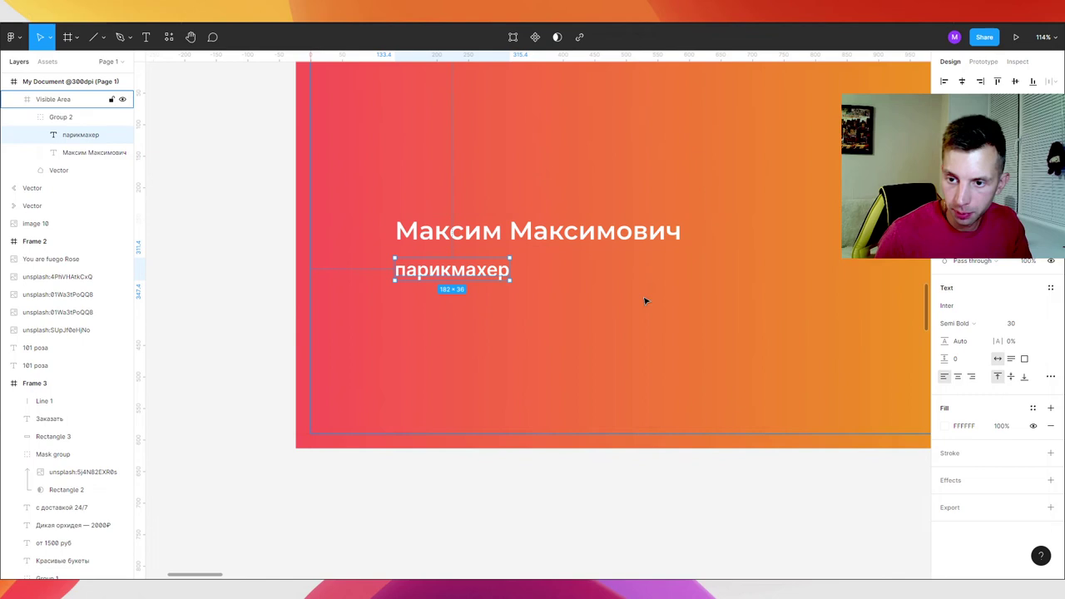
Set the парикмахер subtitle to Roboto Regular
{"action": "left_click", "coordinate": [983, 308]}
{"action": "type", "text": "Ro"}
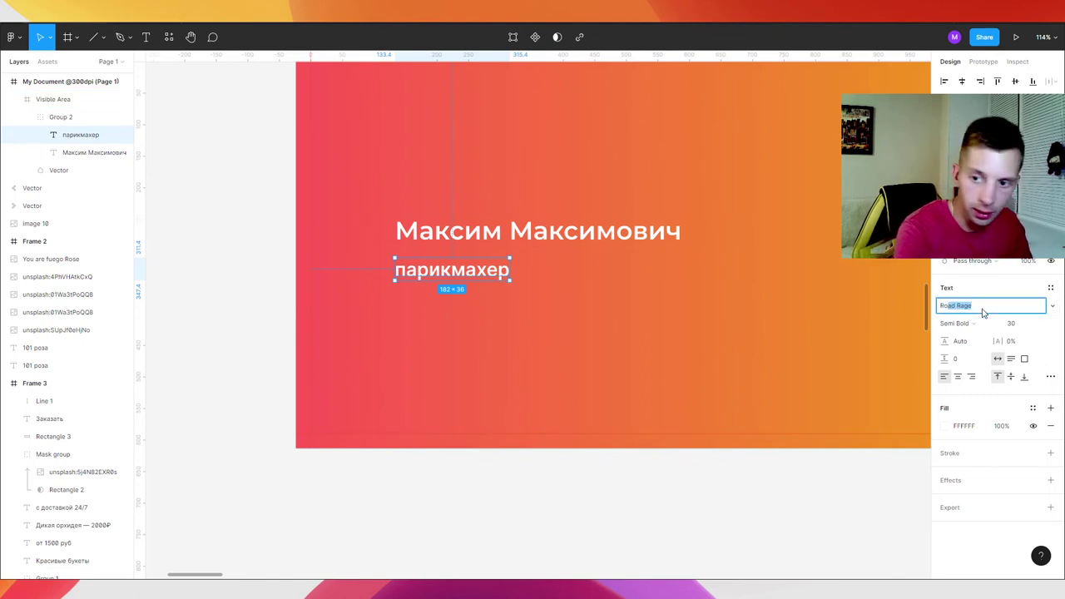
{"action": "type", "text": "boto"}
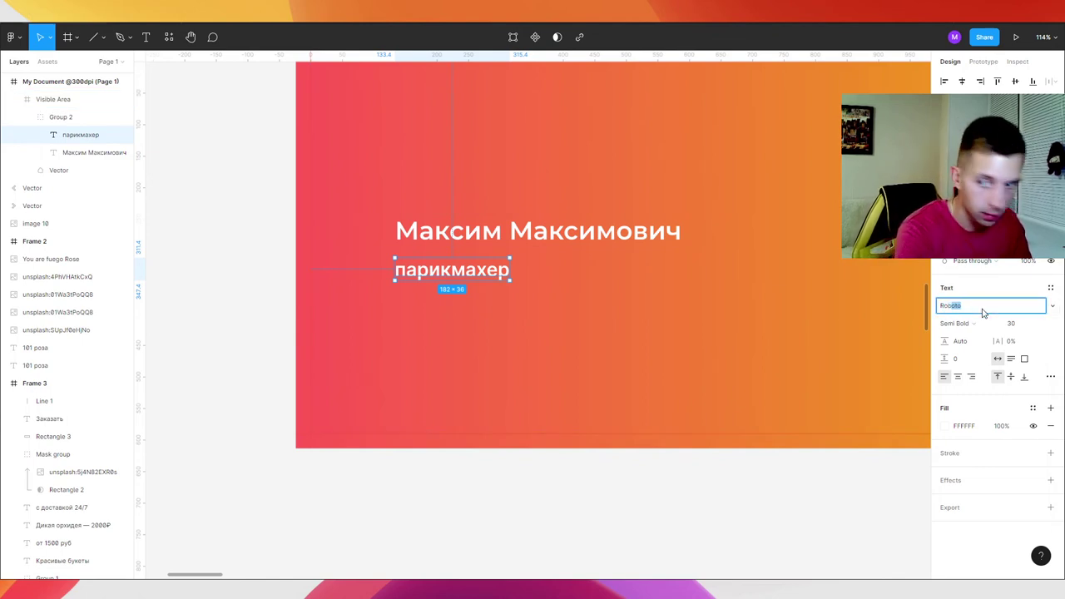
{"action": "key", "text": "Return"}
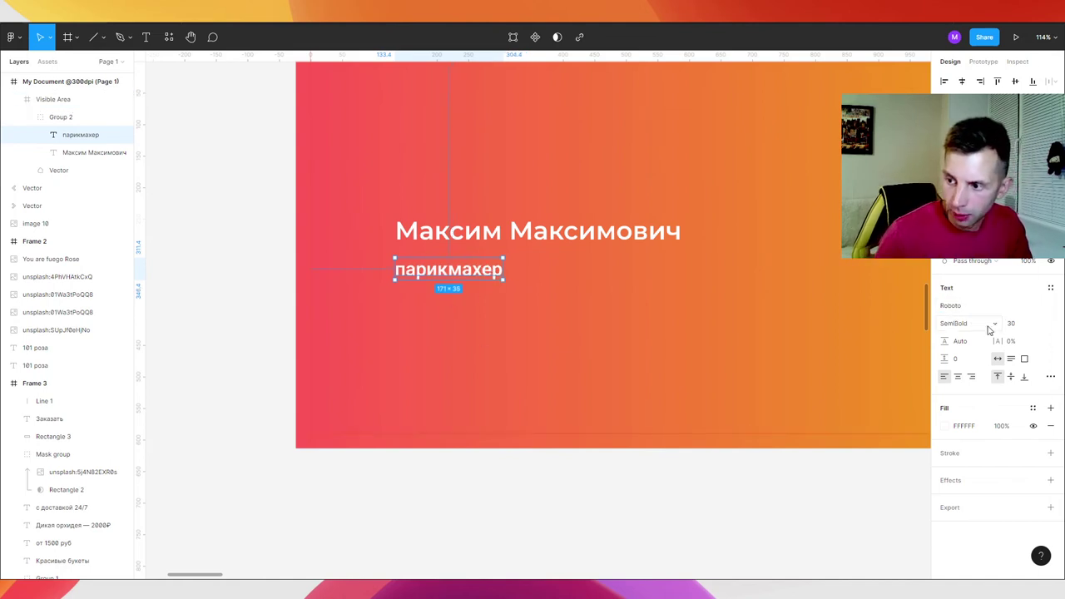
{"action": "left_click", "coordinate": [988, 327]}
{"action": "left_click", "coordinate": [985, 235]}
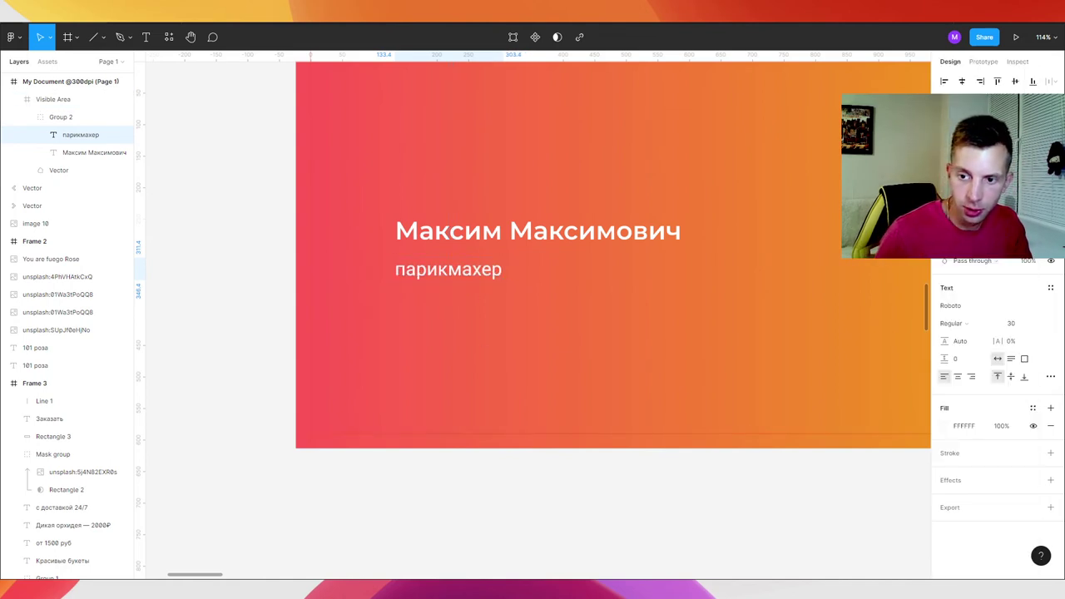
Make the name heading Montserrat Bold while keeping the subtitle at Regular weight
{"action": "left_click", "coordinate": [533, 237]}
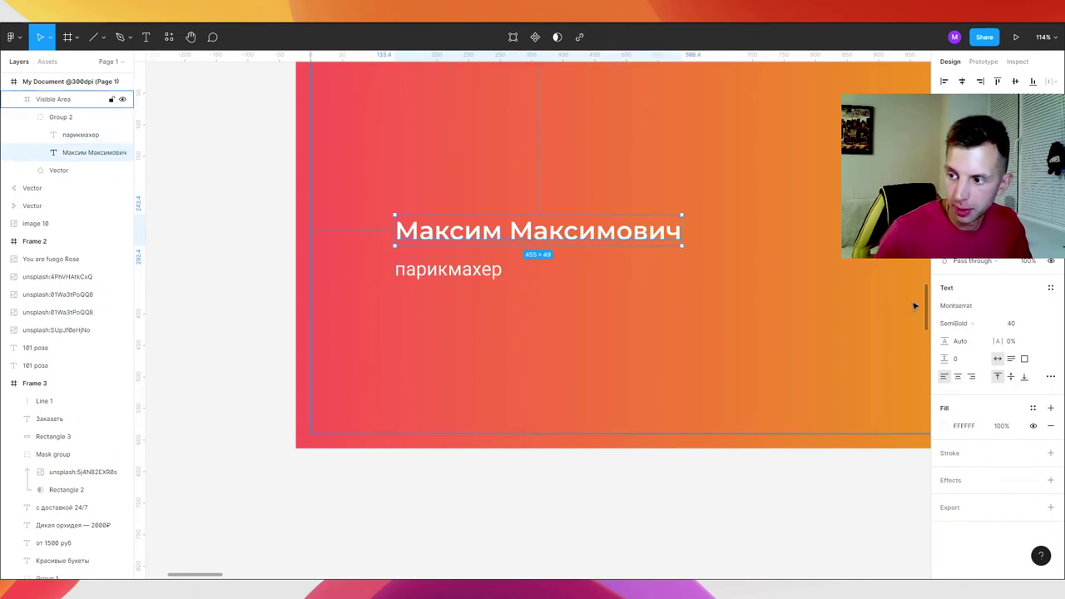
{"action": "left_click", "coordinate": [966, 324]}
{"action": "left_click", "coordinate": [961, 336]}
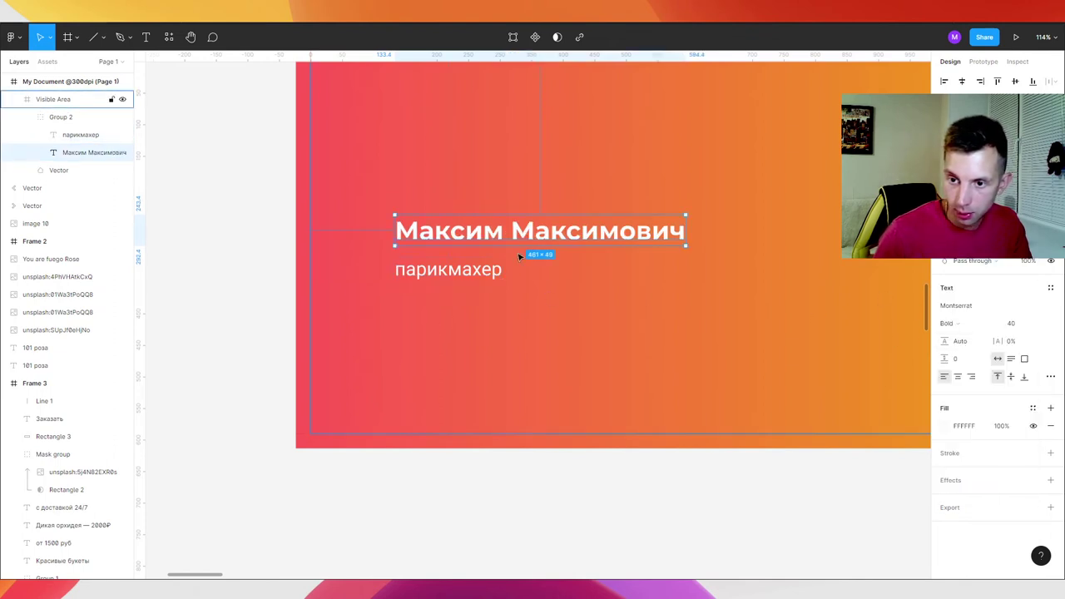
{"action": "left_click", "coordinate": [977, 326]}
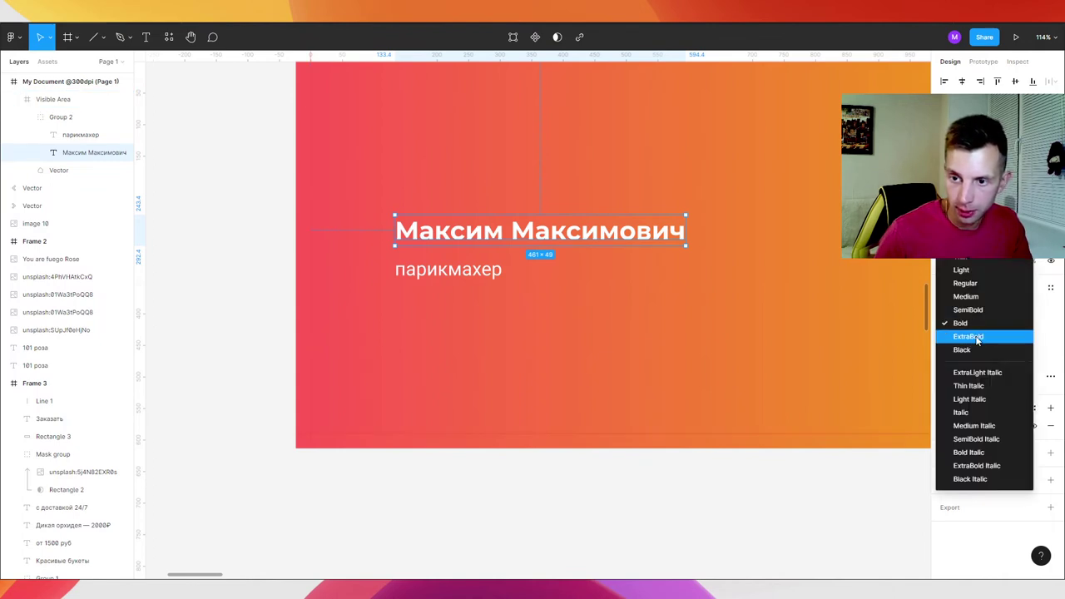
{"action": "left_click", "coordinate": [477, 276]}
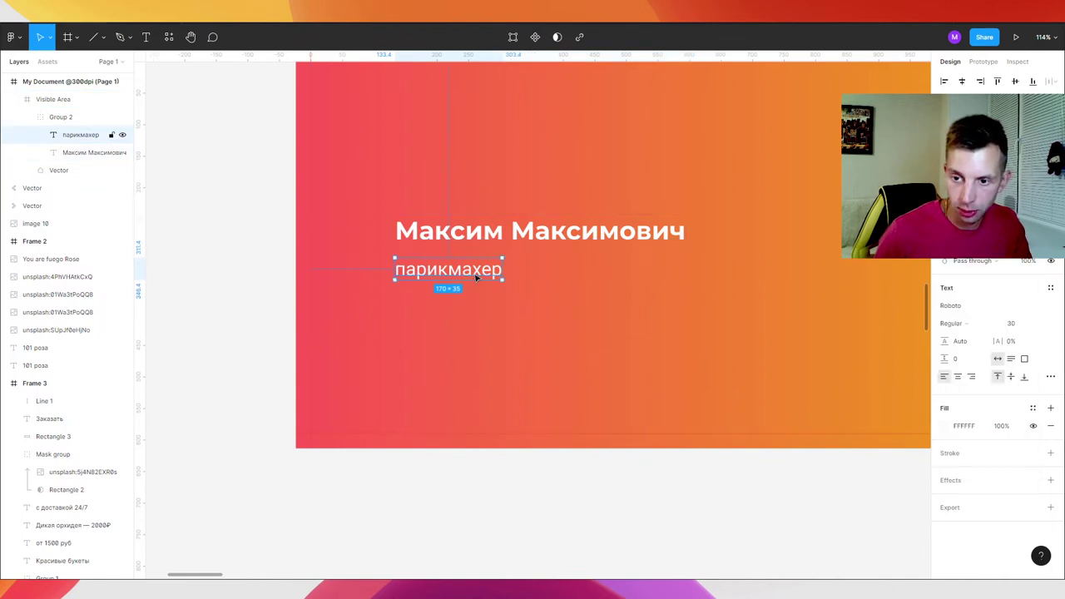
{"action": "left_click", "coordinate": [977, 326]}
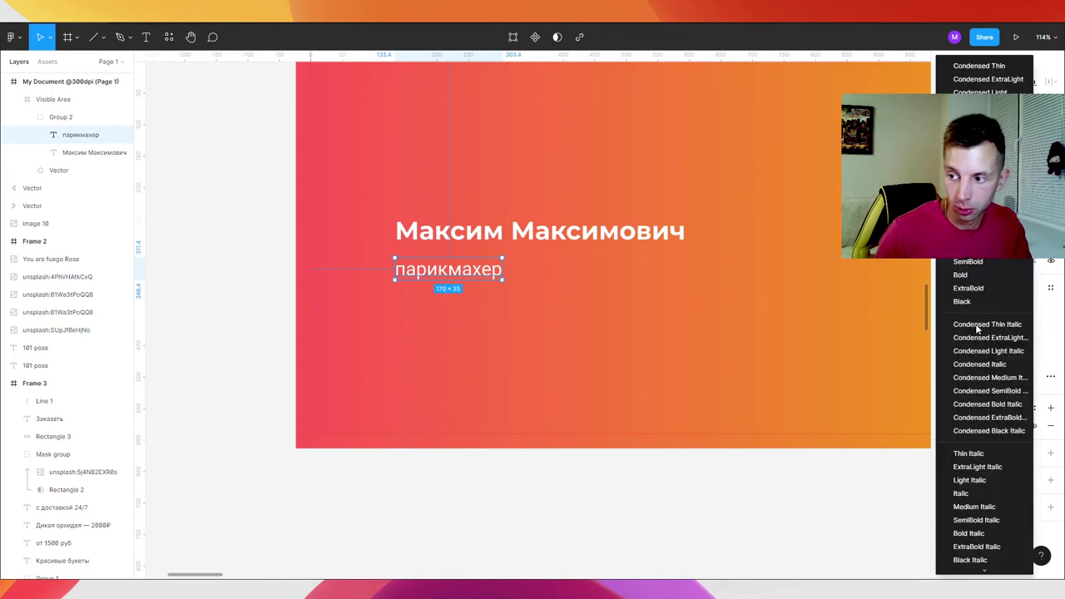
{"action": "left_click", "coordinate": [843, 323]}
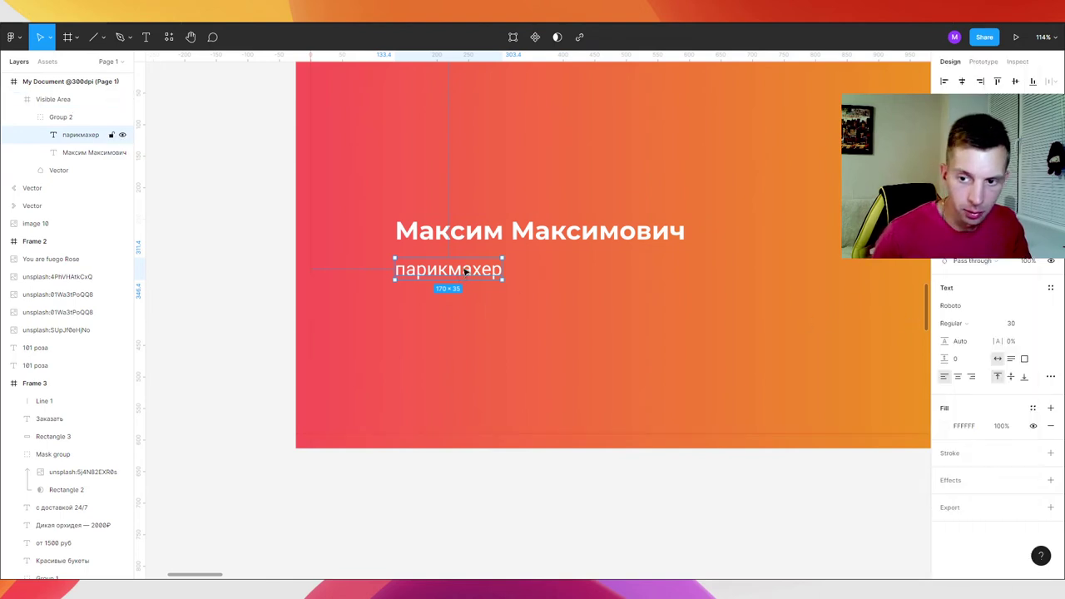
Move the subtitle up closer to the name and nudge both lines up
{"action": "left_click_drag", "start_coordinate": [466, 271], "coordinate": [467, 265]}
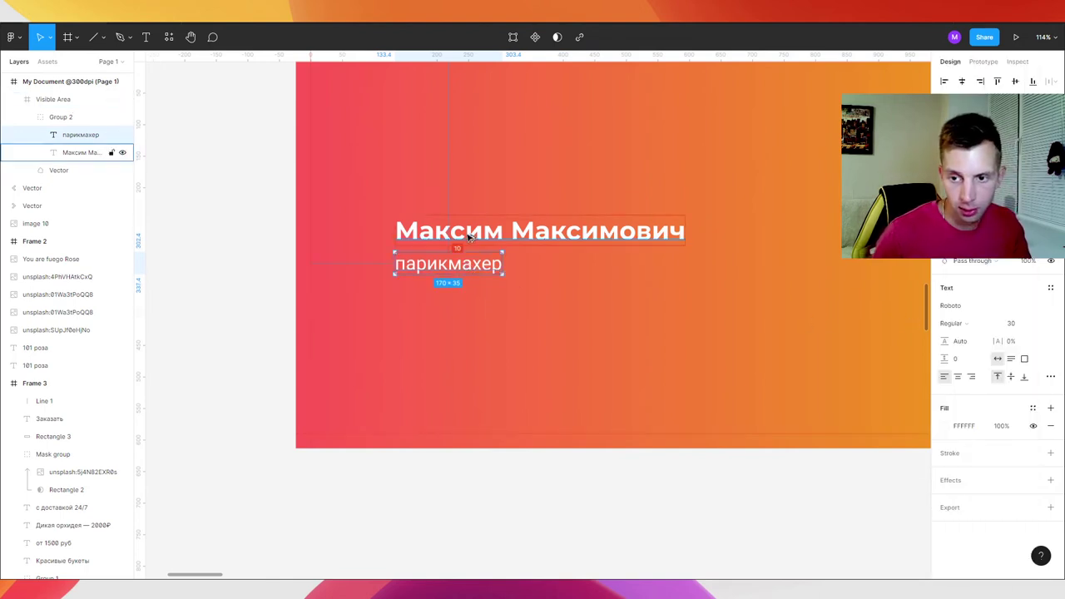
{"action": "left_click", "coordinate": [469, 238], "text": "shift"}
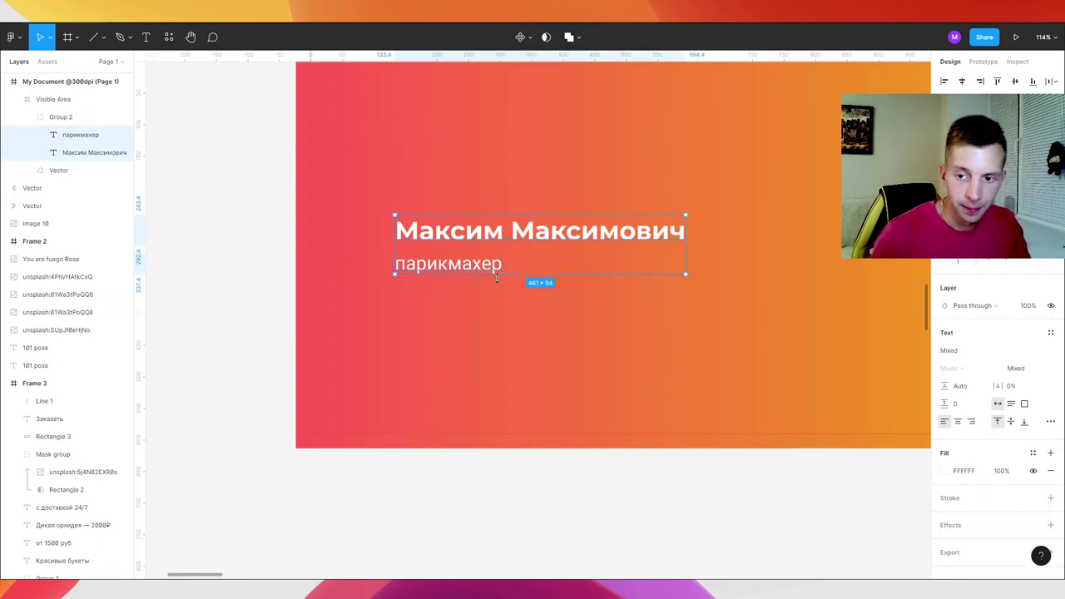
{"action": "key", "text": "Up"}
{"action": "key", "text": "Up"}
{"action": "key", "text": "Up"}
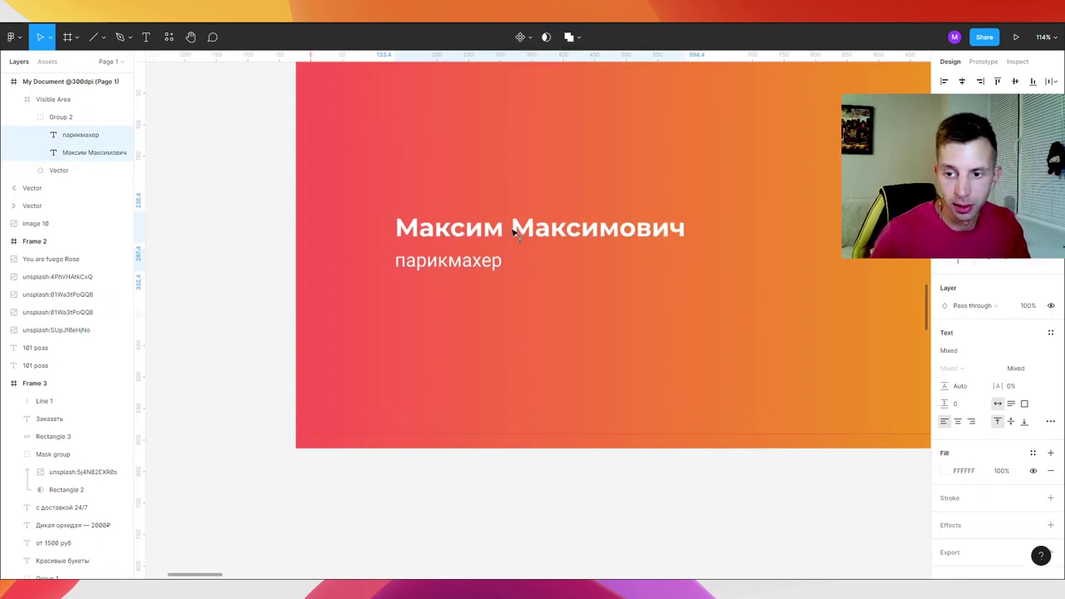
{"action": "left_click", "coordinate": [565, 333]}
{"action": "scroll", "coordinate": [566, 333], "scroll_direction": "down", "scroll_amount": 5}
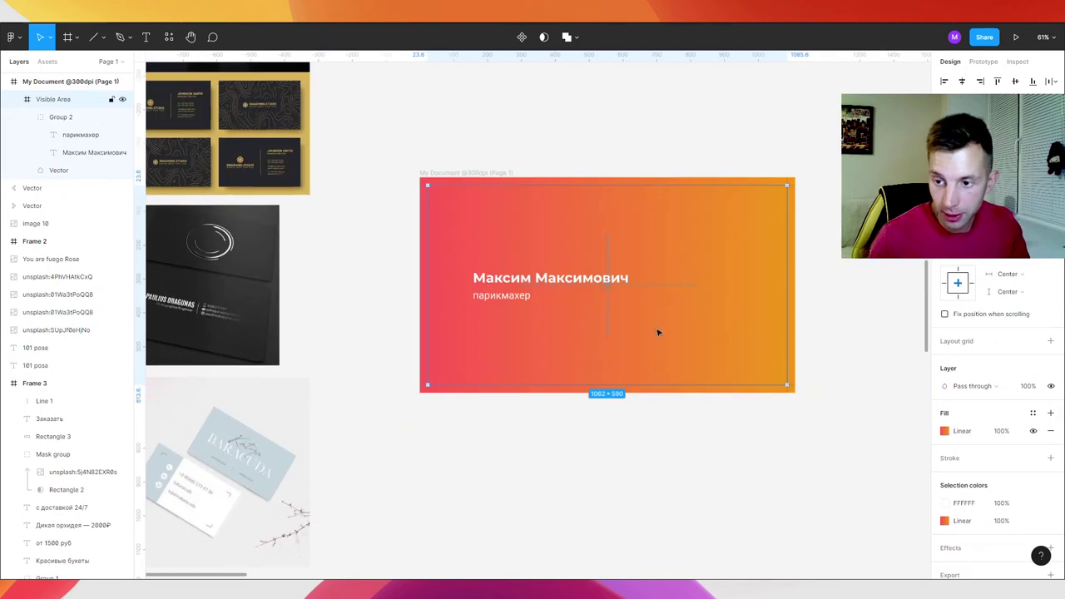
{"action": "scroll", "coordinate": [657, 332], "scroll_direction": "right", "scroll_amount": 3}
{"action": "scroll", "coordinate": [594, 311], "scroll_direction": "right", "scroll_amount": 2}
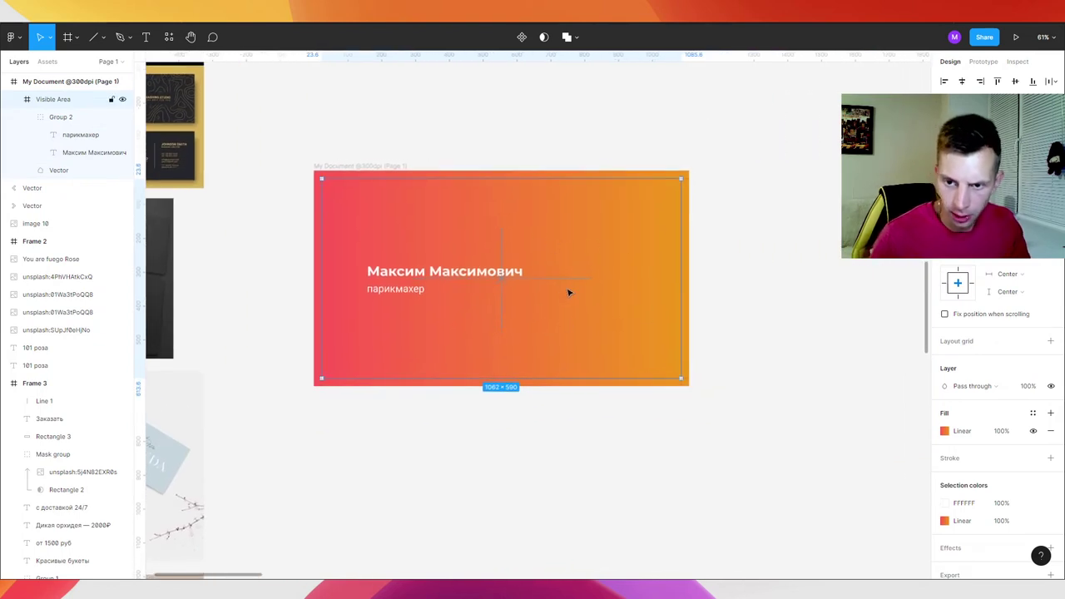
Shift the name and subtitle left to about 81 px from the card's left edge
{"action": "double_click", "coordinate": [395, 289]}
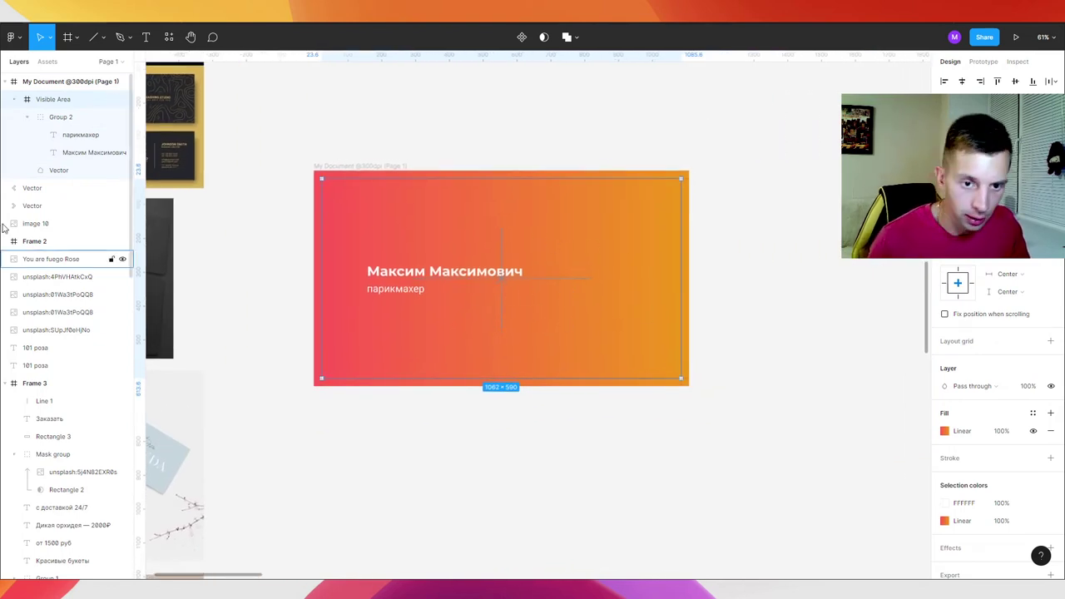
{"action": "left_click", "coordinate": [74, 152], "text": "shift"}
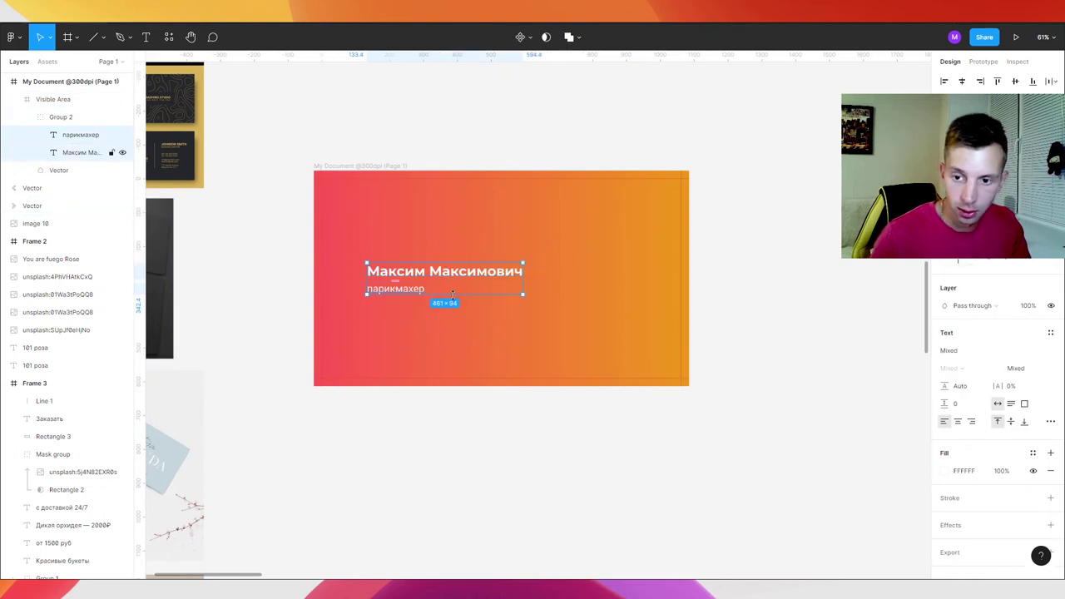
{"action": "left_click_drag", "start_coordinate": [434, 276], "coordinate": [422, 281]}
{"action": "key", "text": "alt"}
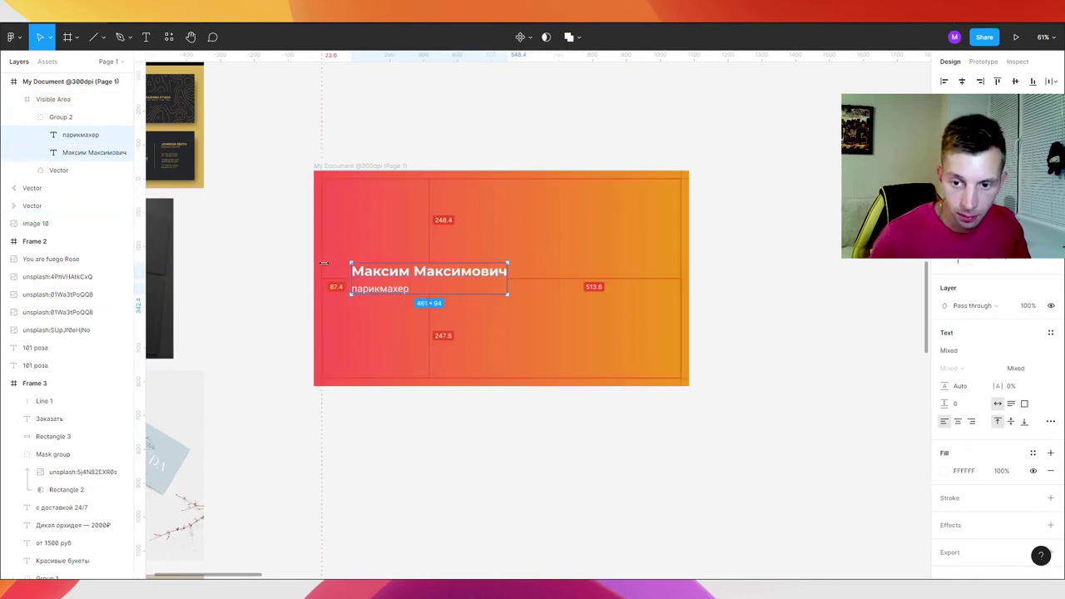
{"action": "key", "text": "Left"}
{"action": "key", "text": "Left"}
{"action": "key", "text": "Left"}
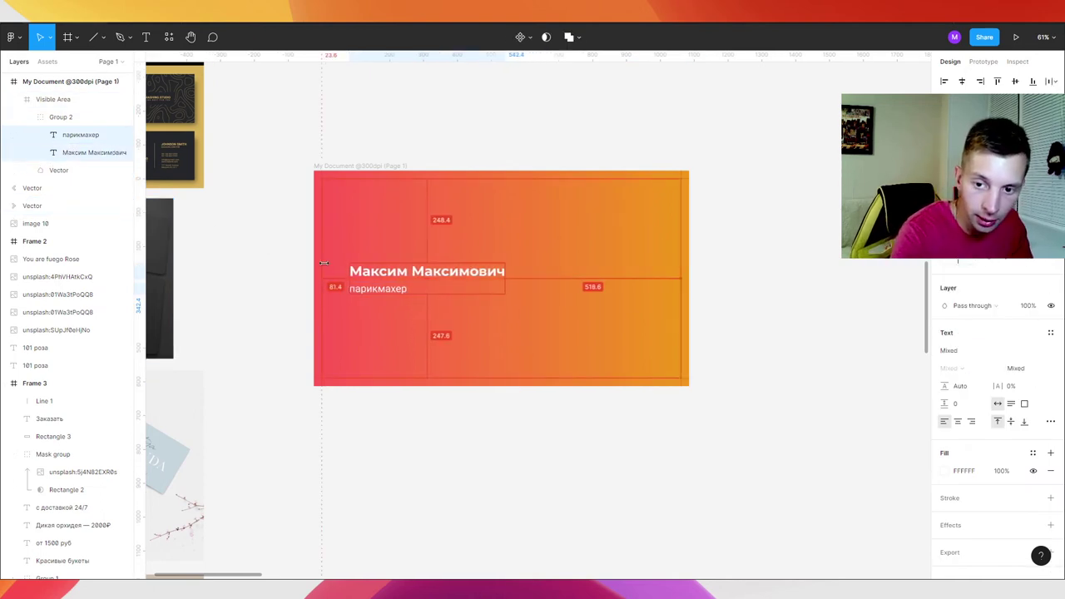
{"action": "key", "text": "Left"}
{"action": "left_click", "coordinate": [533, 233]}
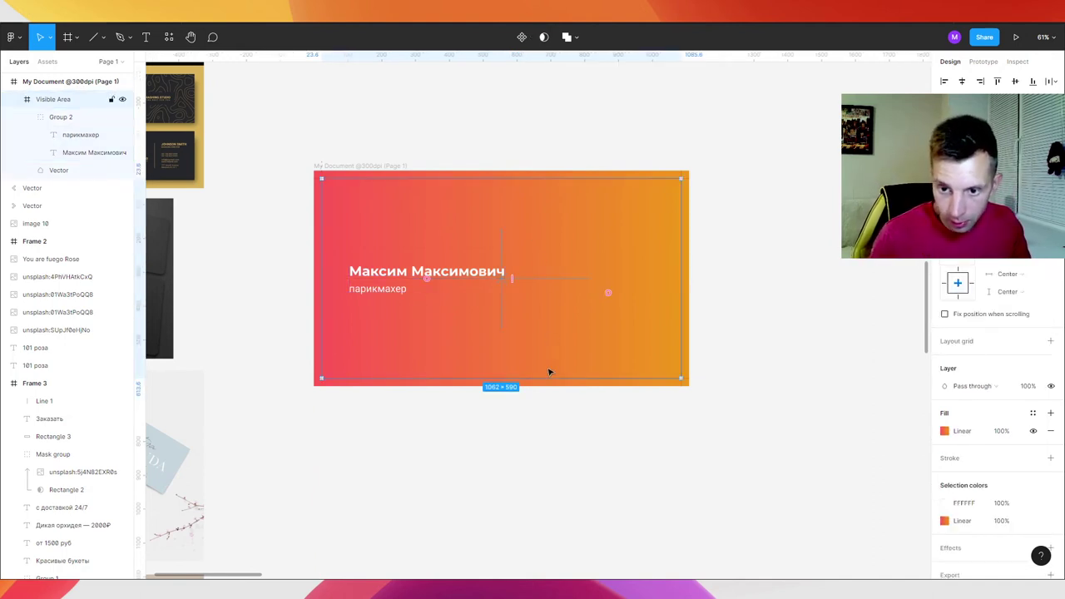
{"action": "left_click", "coordinate": [758, 246]}
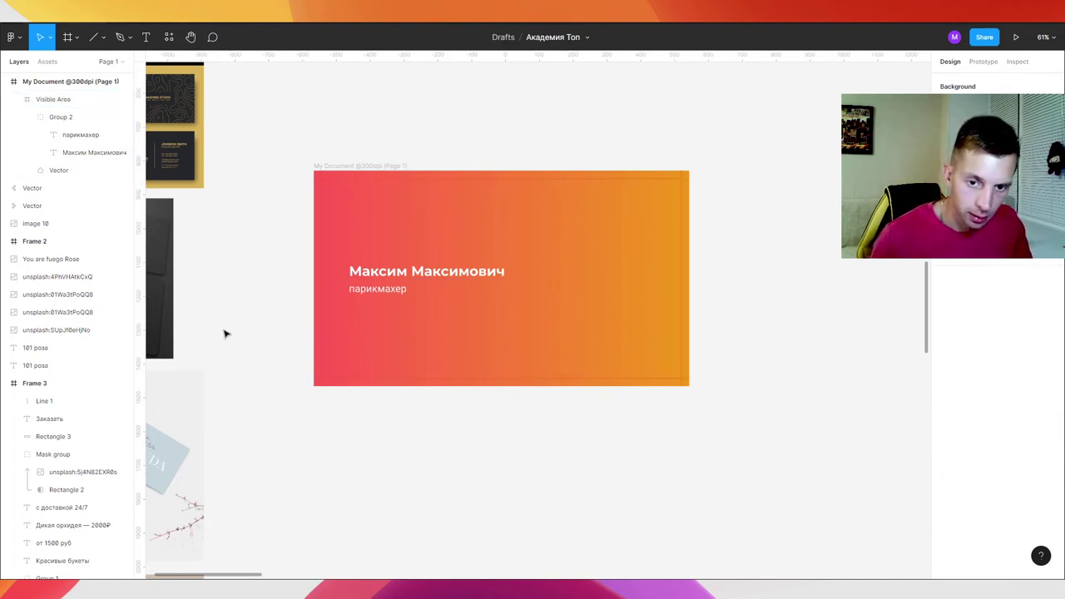
{"action": "scroll", "coordinate": [511, 307], "scroll_direction": "left", "scroll_amount": 5}
{"action": "scroll", "coordinate": [458, 335], "scroll_direction": "down", "scroll_amount": 4}
{"action": "scroll", "coordinate": [401, 211], "scroll_direction": "up", "scroll_amount": 2}
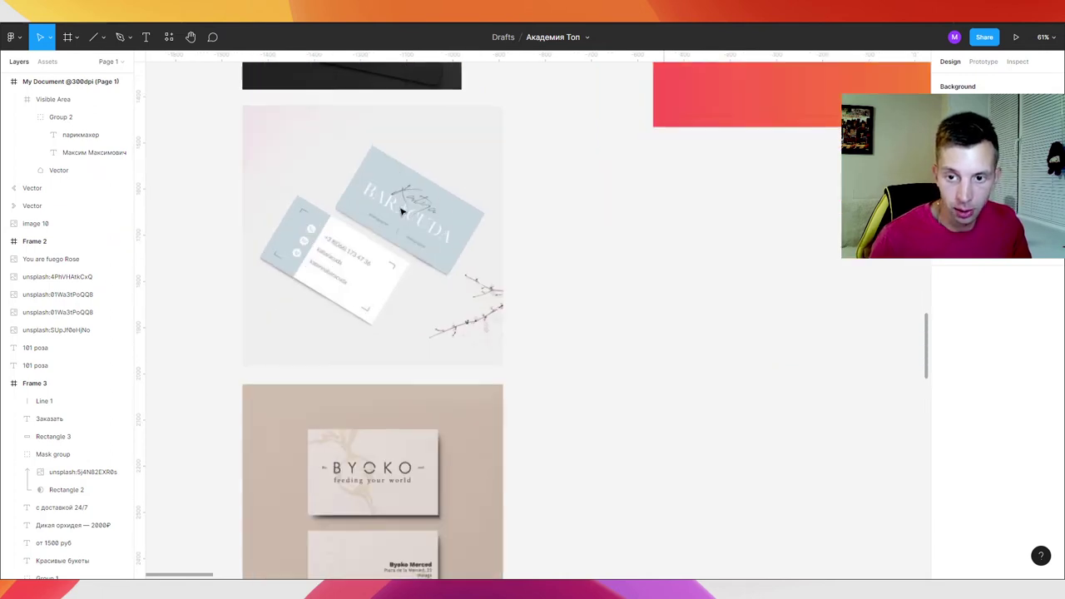
{"action": "scroll", "coordinate": [402, 212], "scroll_direction": "up", "scroll_amount": 3}
{"action": "scroll", "coordinate": [420, 286], "scroll_direction": "down", "scroll_amount": 3}
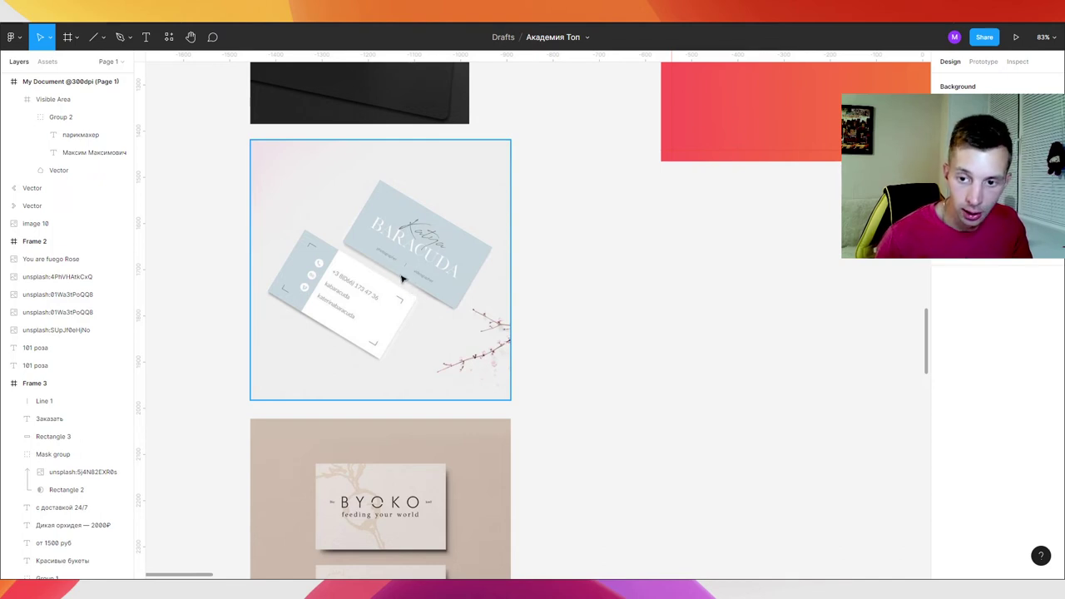
{"action": "scroll", "coordinate": [418, 303], "scroll_direction": "down", "scroll_amount": 2}
{"action": "scroll", "coordinate": [411, 321], "scroll_direction": "down", "scroll_amount": 2}
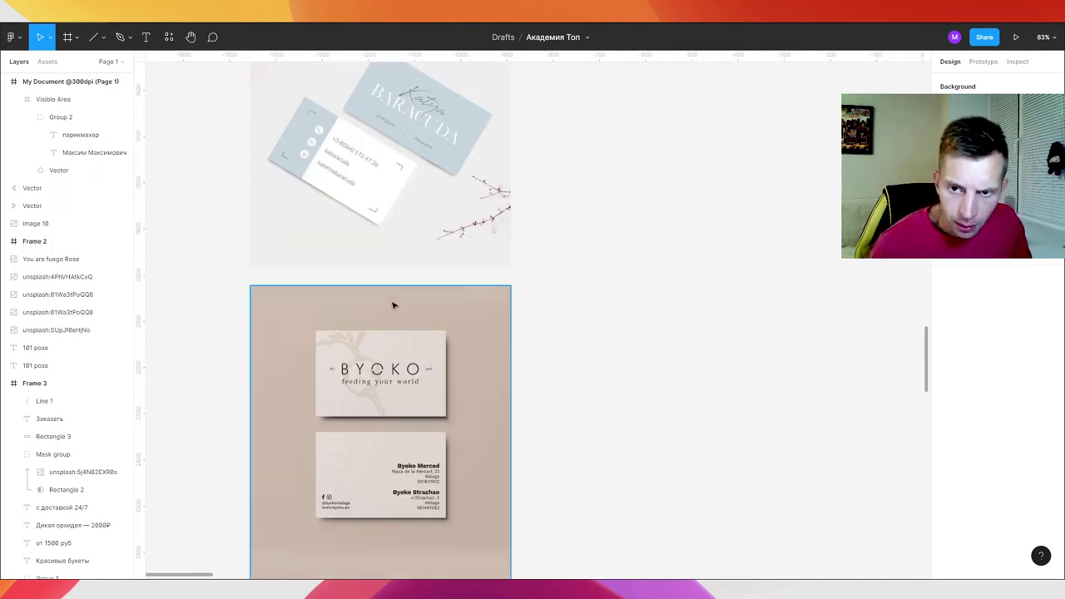
{"action": "scroll", "coordinate": [358, 350], "scroll_direction": "down", "scroll_amount": 2}
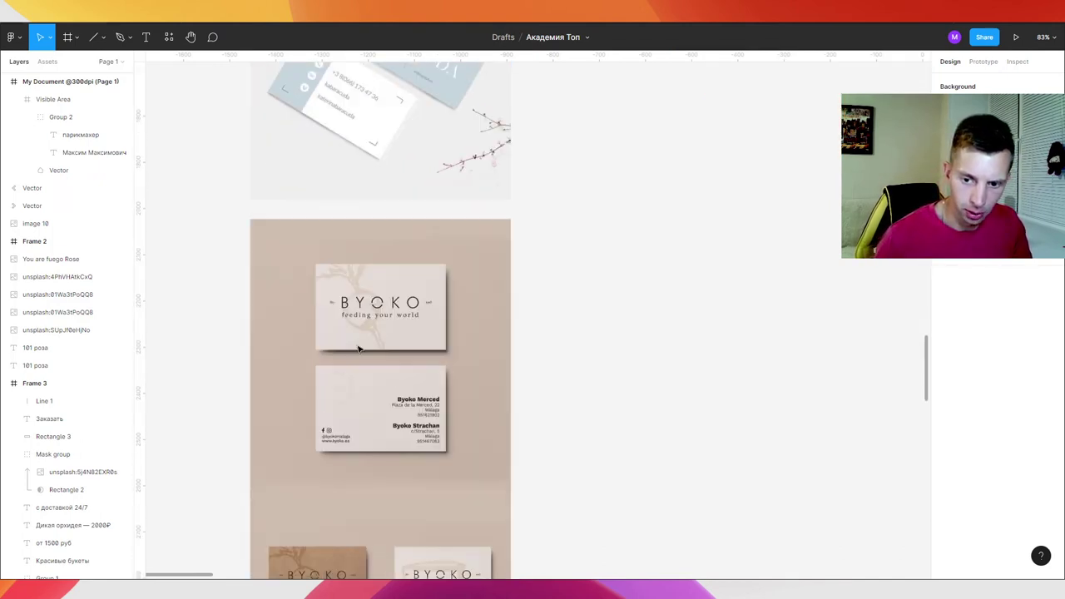
{"action": "scroll", "coordinate": [361, 352], "scroll_direction": "down", "scroll_amount": 2}
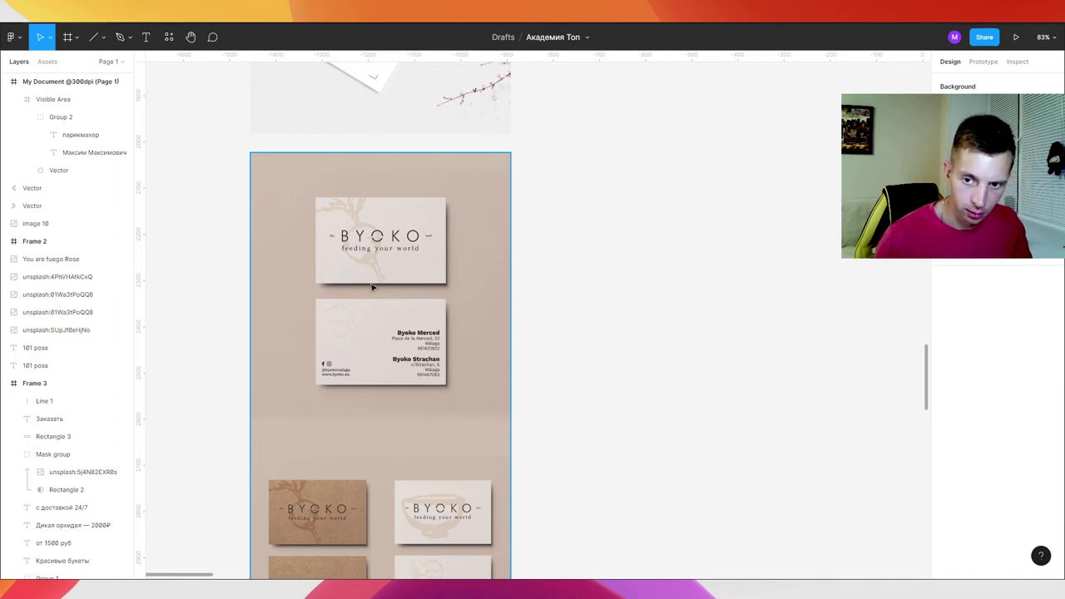
{"action": "scroll", "coordinate": [372, 287], "scroll_direction": "down", "scroll_amount": 3}
{"action": "scroll", "coordinate": [371, 285], "scroll_direction": "down", "scroll_amount": 2}
{"action": "scroll", "coordinate": [371, 287], "scroll_direction": "down", "scroll_amount": 5}
{"action": "scroll", "coordinate": [369, 297], "scroll_direction": "down", "scroll_amount": 3}
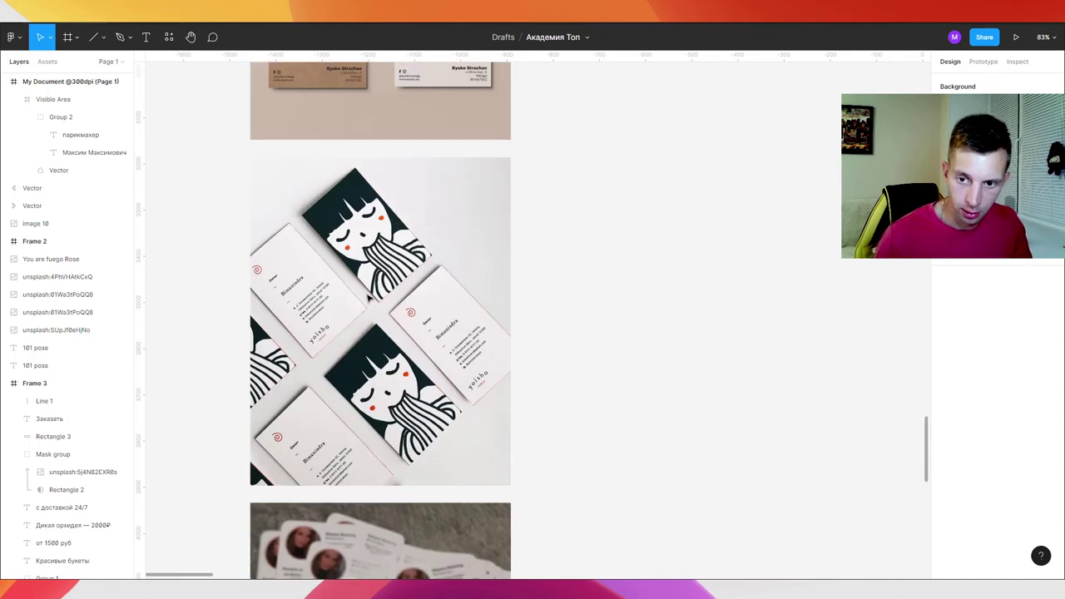
{"action": "scroll", "coordinate": [372, 302], "scroll_direction": "down", "scroll_amount": 2}
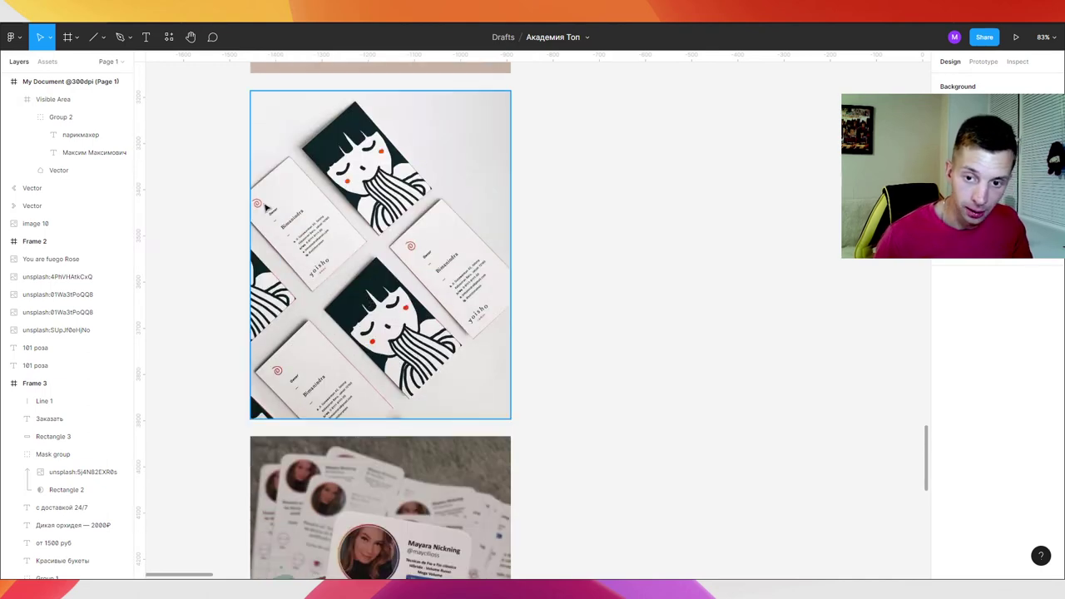
{"action": "scroll", "coordinate": [412, 337], "scroll_direction": "down", "scroll_amount": 5}
{"action": "scroll", "coordinate": [396, 343], "scroll_direction": "down", "scroll_amount": 3}
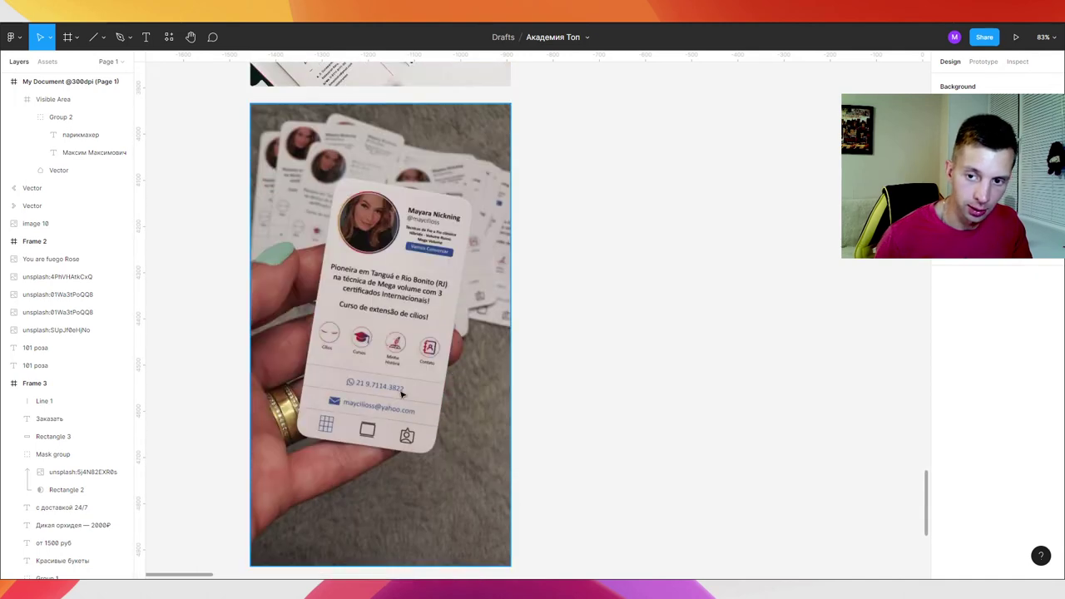
{"action": "scroll", "coordinate": [402, 394], "scroll_direction": "down", "scroll_amount": 2}
{"action": "scroll", "coordinate": [400, 341], "scroll_direction": "up", "scroll_amount": 4}
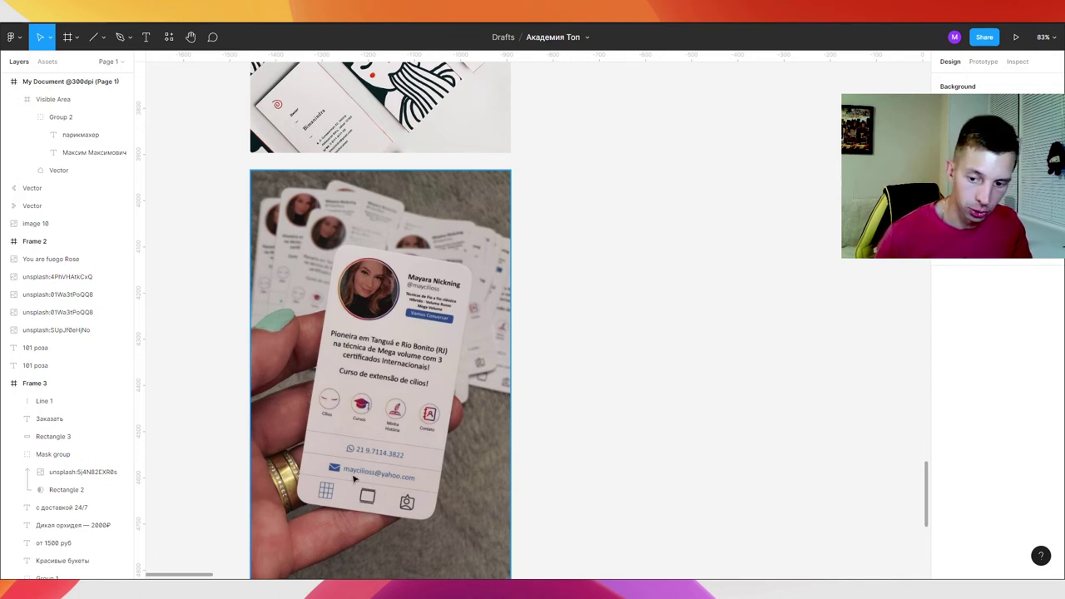
{"action": "scroll", "coordinate": [353, 478], "scroll_direction": "down", "scroll_amount": 3}
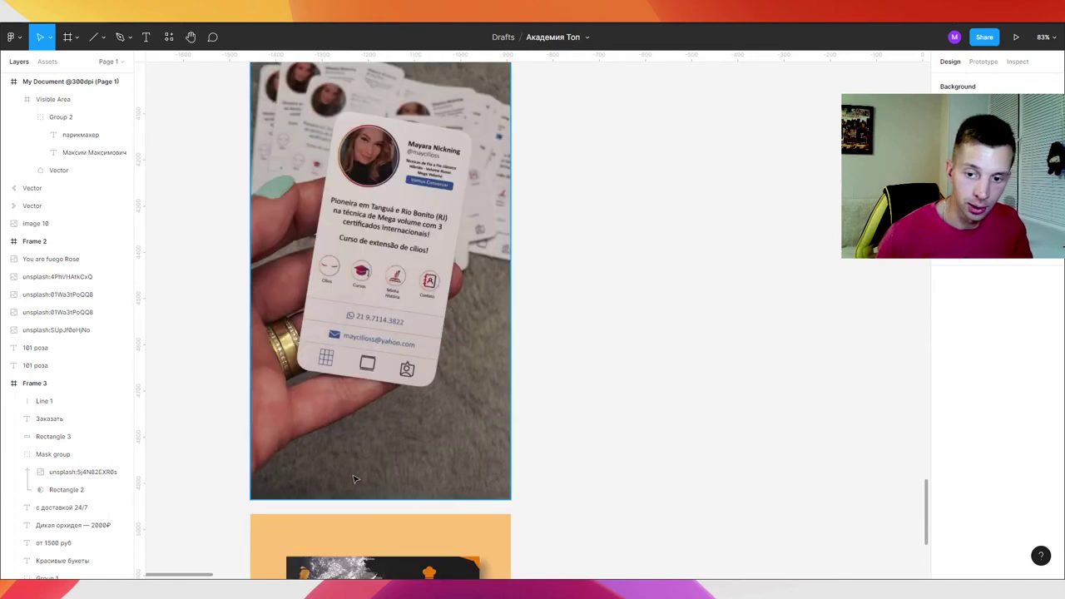
{"action": "scroll", "coordinate": [366, 472], "scroll_direction": "up", "scroll_amount": 2}
{"action": "scroll", "coordinate": [360, 380], "scroll_direction": "down", "scroll_amount": 6}
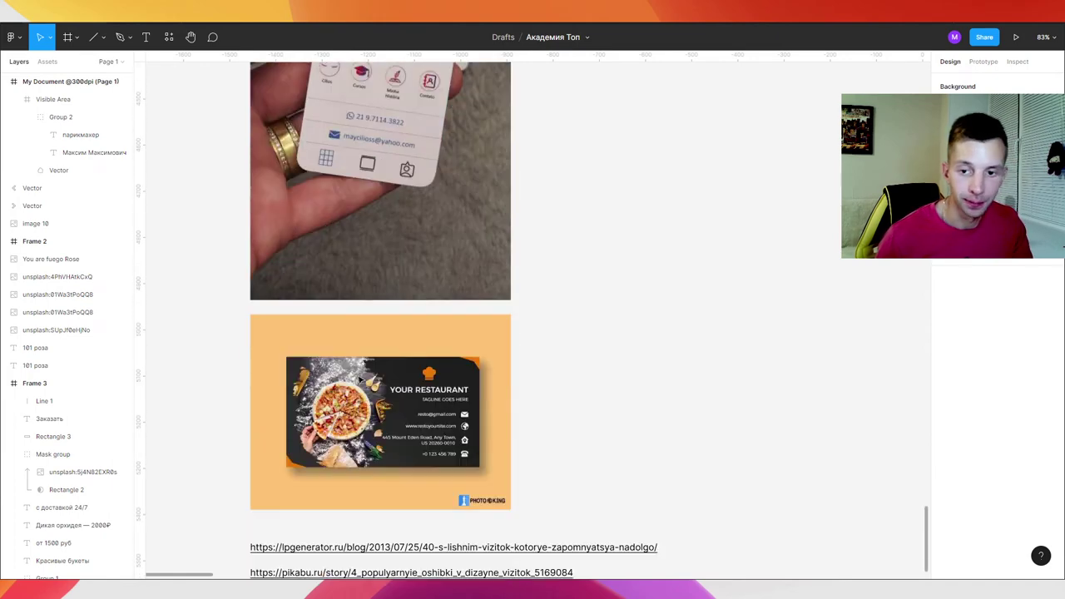
{"action": "scroll", "coordinate": [360, 380], "scroll_direction": "down", "scroll_amount": 2}
{"action": "scroll", "coordinate": [359, 380], "scroll_direction": "down", "scroll_amount": 2}
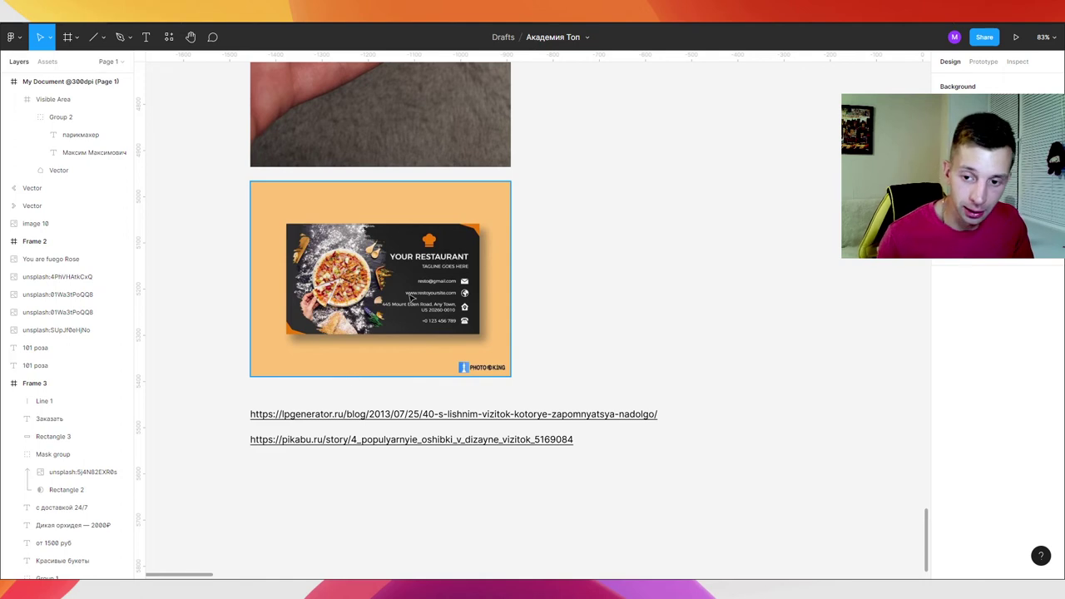
{"action": "scroll", "coordinate": [404, 284], "scroll_direction": "up", "scroll_amount": 3}
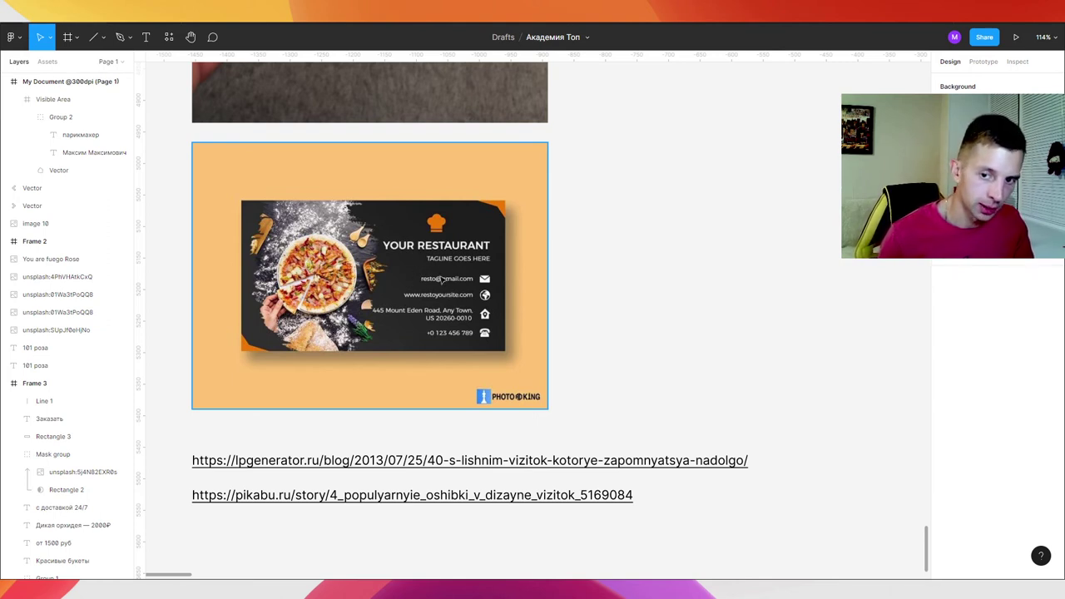
{"action": "scroll", "coordinate": [437, 297], "scroll_direction": "down", "scroll_amount": 2}
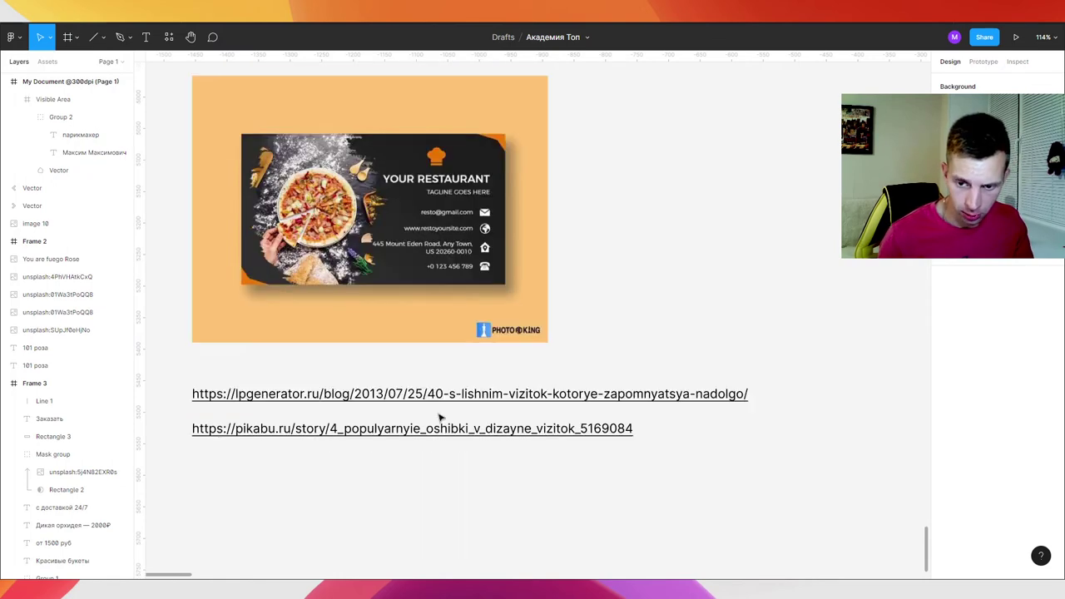
{"action": "left_click", "coordinate": [436, 428]}
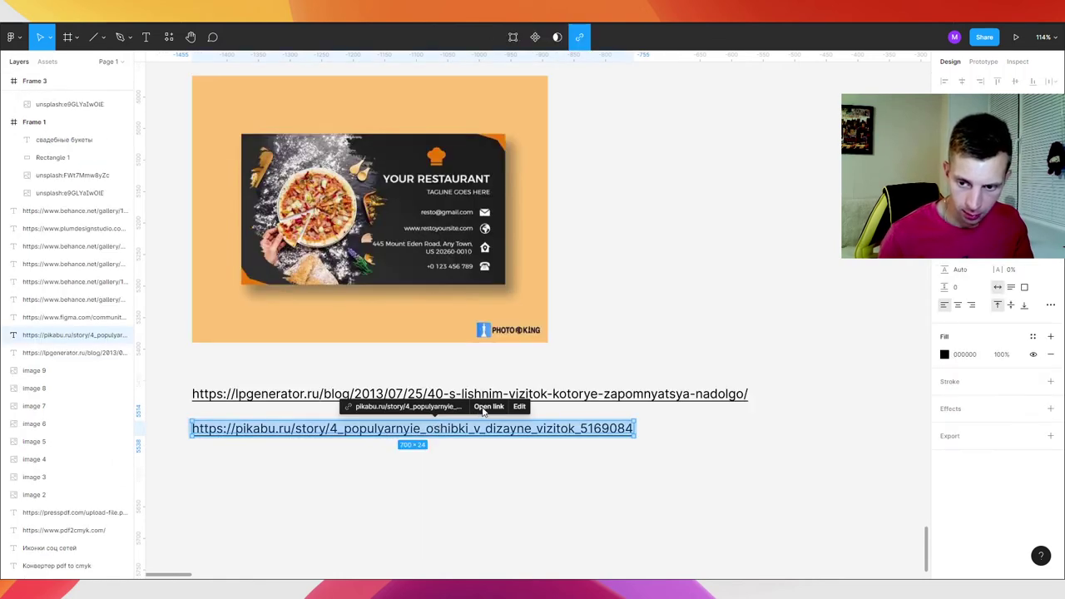
{"action": "left_click", "coordinate": [486, 406]}
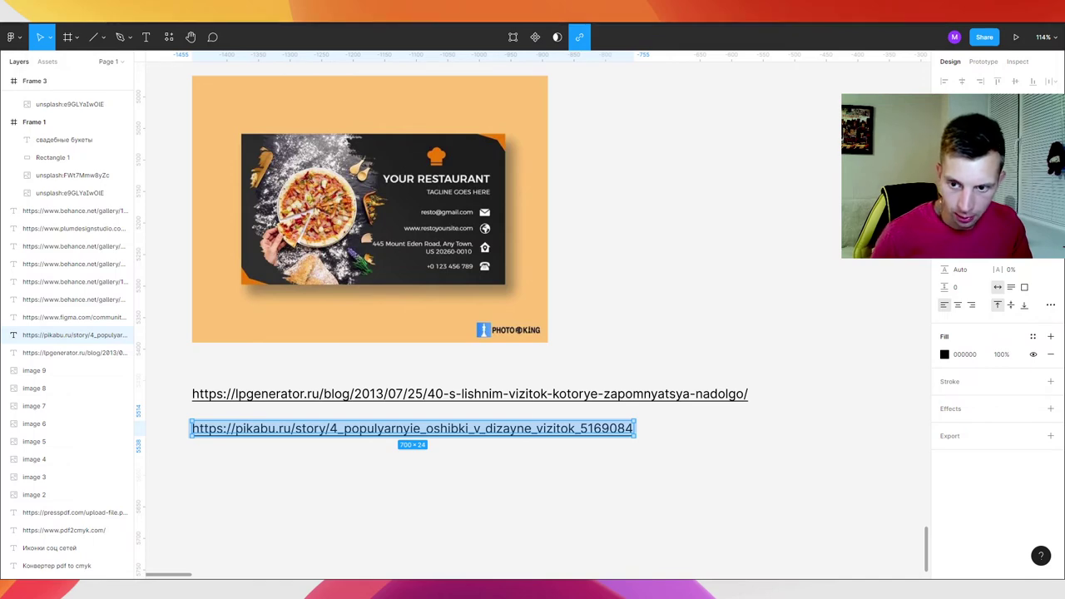
{"action": "scroll", "coordinate": [599, 360], "scroll_direction": "down", "scroll_amount": 2, "text": "ctrl"}
{"action": "scroll", "coordinate": [602, 361], "scroll_direction": "down", "scroll_amount": 6, "text": "ctrl"}
{"action": "scroll", "coordinate": [338, 338], "scroll_direction": "down", "scroll_amount": 3, "text": "ctrl"}
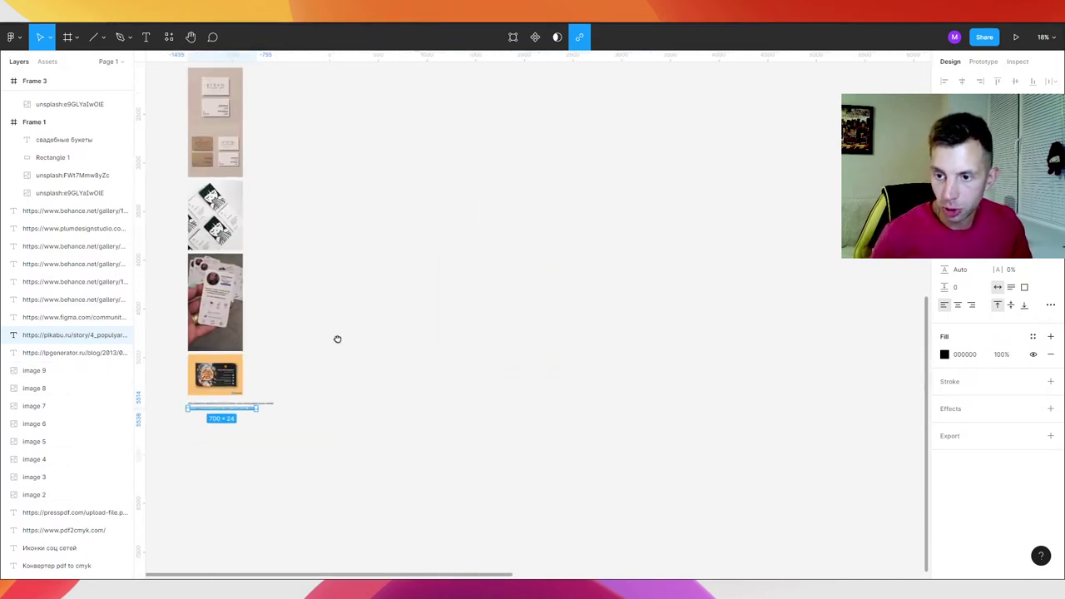
{"action": "scroll", "coordinate": [561, 302], "scroll_direction": "right", "scroll_amount": 5}
{"action": "scroll", "coordinate": [469, 307], "scroll_direction": "up", "scroll_amount": 3, "text": "ctrl"}
Move the block of contact texts next to the gradient card
{"action": "scroll", "coordinate": [468, 307], "scroll_direction": "up", "scroll_amount": 2, "text": "ctrl"}
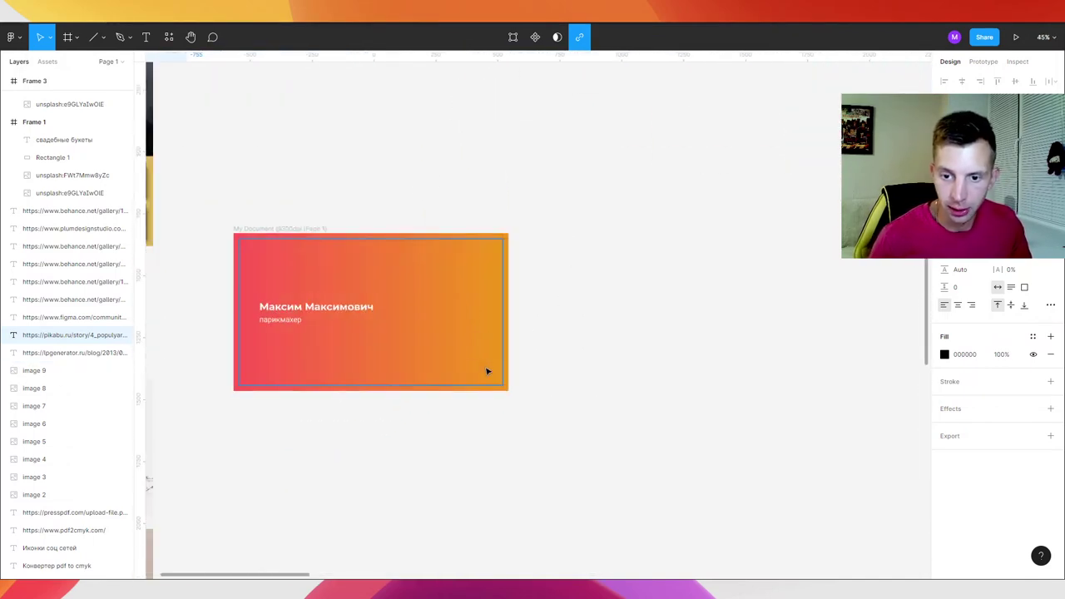
{"action": "scroll", "coordinate": [525, 311], "scroll_direction": "up", "scroll_amount": 5}
{"action": "left_click_drag", "start_coordinate": [526, 296], "coordinate": [453, 449]}
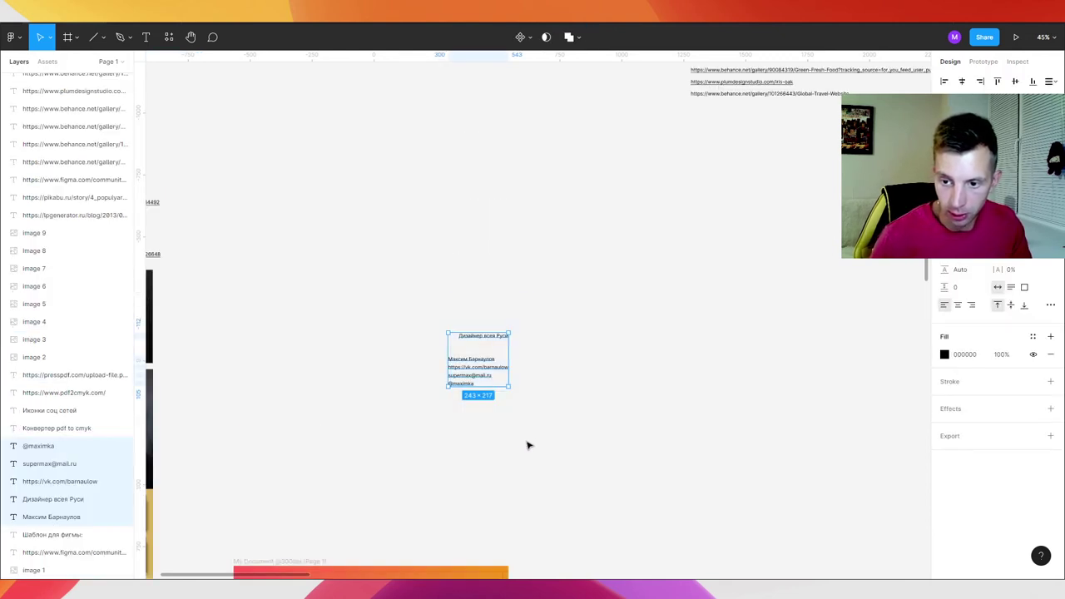
{"action": "left_click_drag", "start_coordinate": [481, 376], "coordinate": [566, 547]}
{"action": "scroll", "coordinate": [567, 547], "scroll_direction": "down", "scroll_amount": 4}
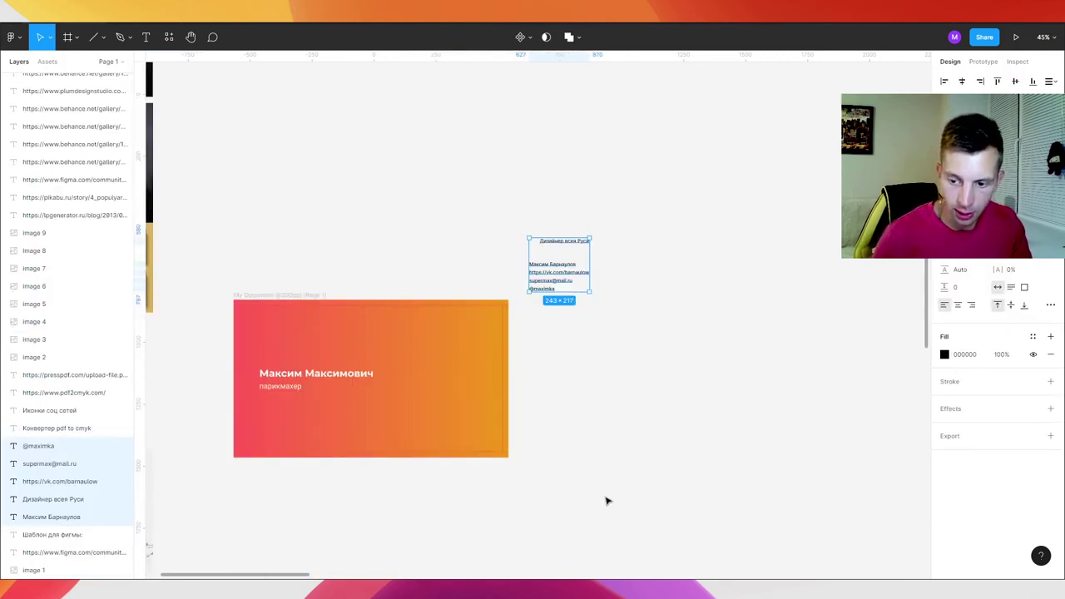
{"action": "scroll", "coordinate": [606, 499], "scroll_direction": "down", "scroll_amount": 2}
{"action": "scroll", "coordinate": [496, 250], "scroll_direction": "up", "scroll_amount": 2}
{"action": "scroll", "coordinate": [583, 383], "scroll_direction": "down", "scroll_amount": 1}
{"action": "left_click", "coordinate": [583, 268]}
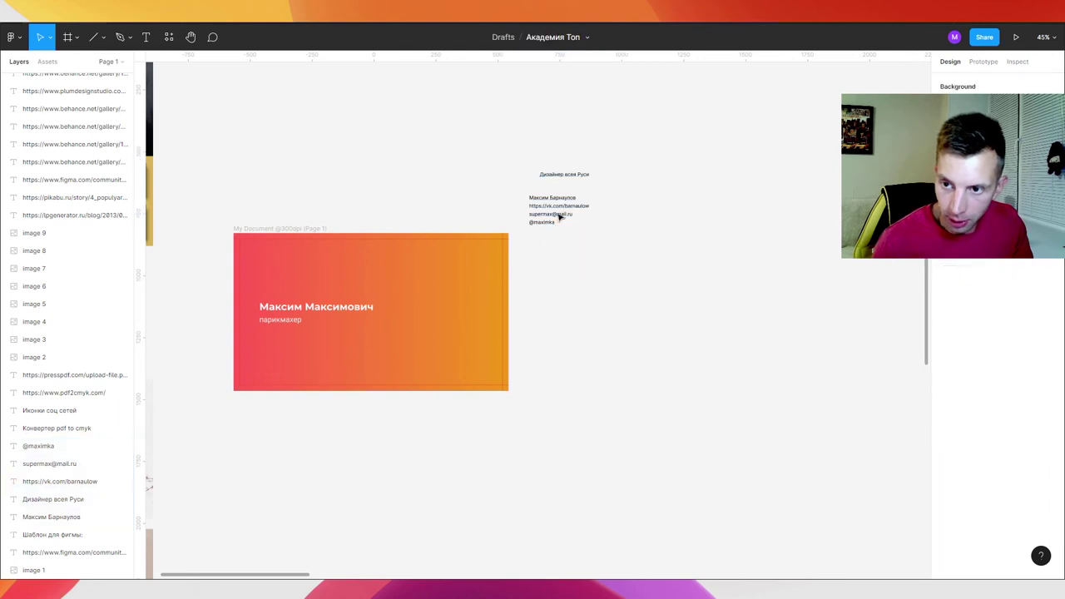
Move the VK profile link line onto the gradient card
{"action": "left_click", "coordinate": [549, 214]}
{"action": "left_click", "coordinate": [557, 206]}
{"action": "double_click", "coordinate": [556, 207]}
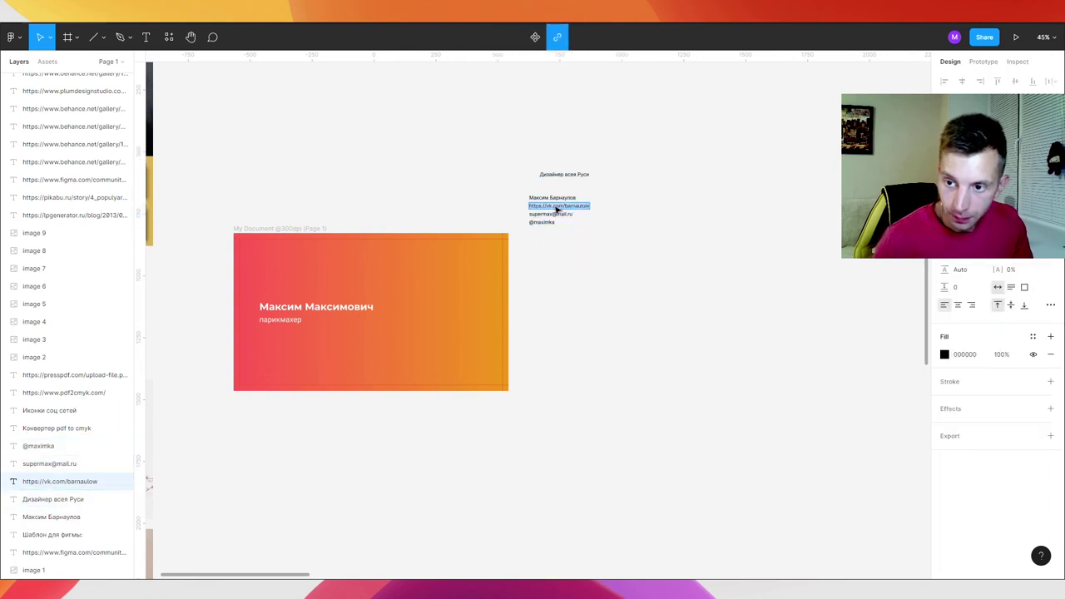
{"action": "key", "text": "Escape"}
{"action": "mouse_move", "coordinate": [582, 204]}
{"action": "left_mouse_down"}
{"action": "mouse_move", "coordinate": [545, 212]}
{"action": "mouse_move", "coordinate": [483, 295]}
{"action": "mouse_move", "coordinate": [452, 286]}
{"action": "left_mouse_up"}
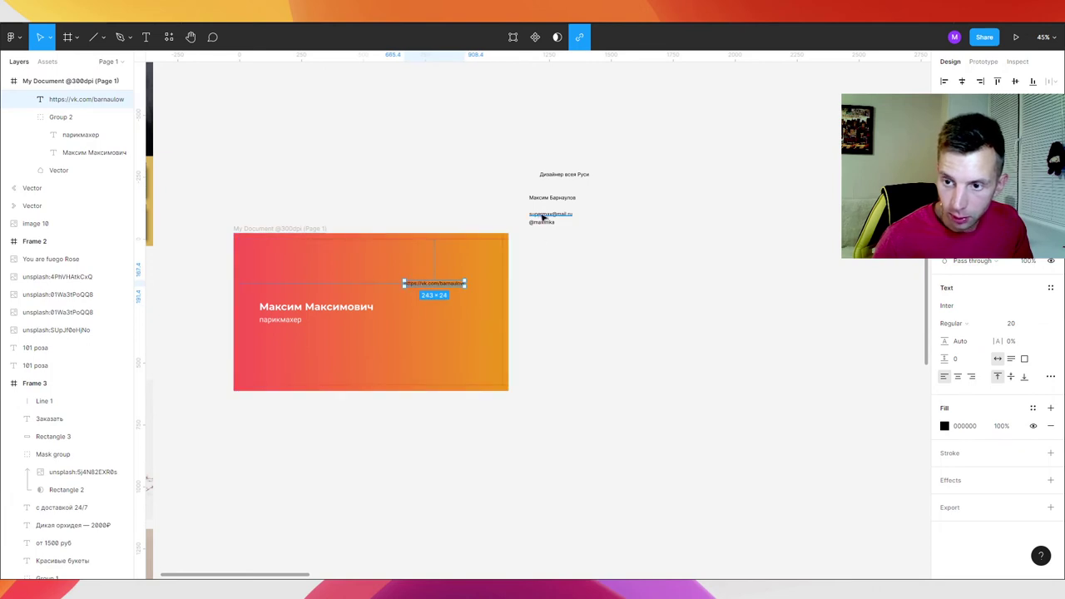
{"action": "scroll", "coordinate": [409, 321], "scroll_direction": "up", "scroll_amount": 5}
{"action": "double_click", "coordinate": [504, 201]}
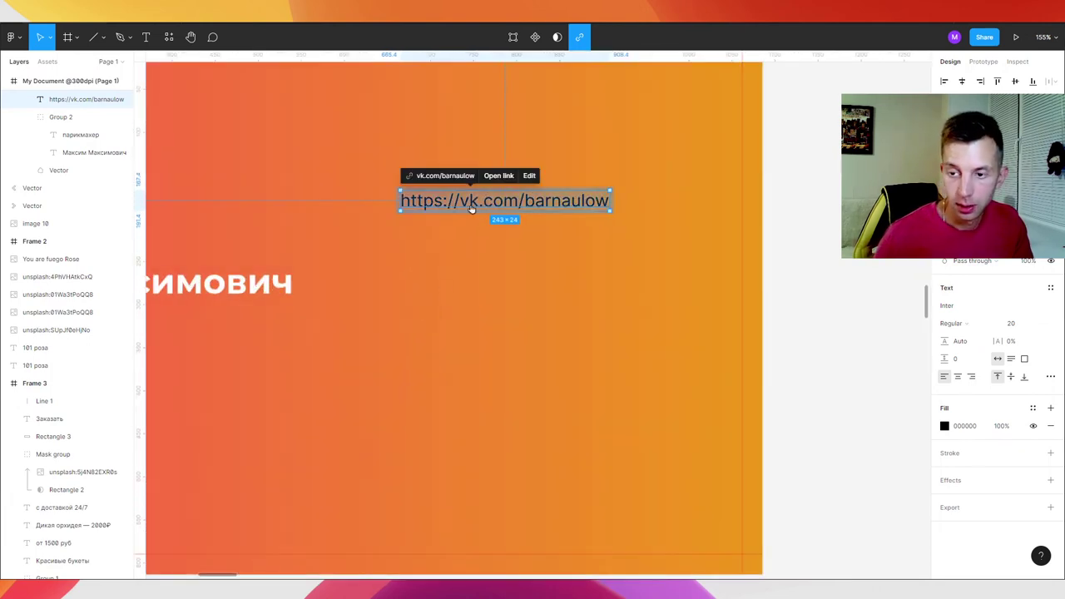
{"action": "left_click", "coordinate": [448, 201]}
{"action": "left_click_drag", "start_coordinate": [461, 201], "coordinate": [380, 199]}
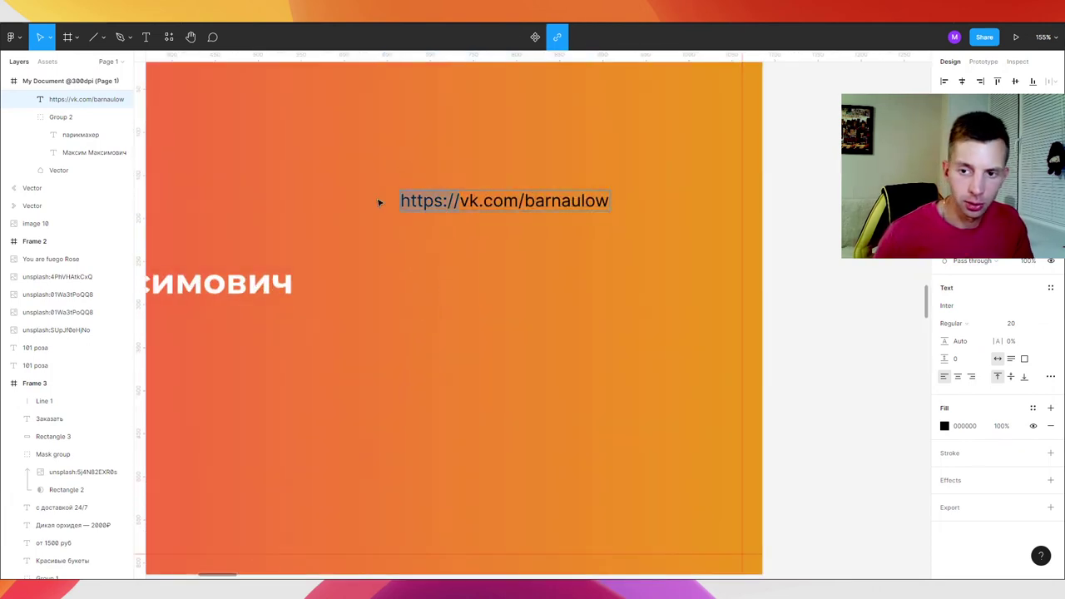
{"action": "key", "text": "BackSpace"}
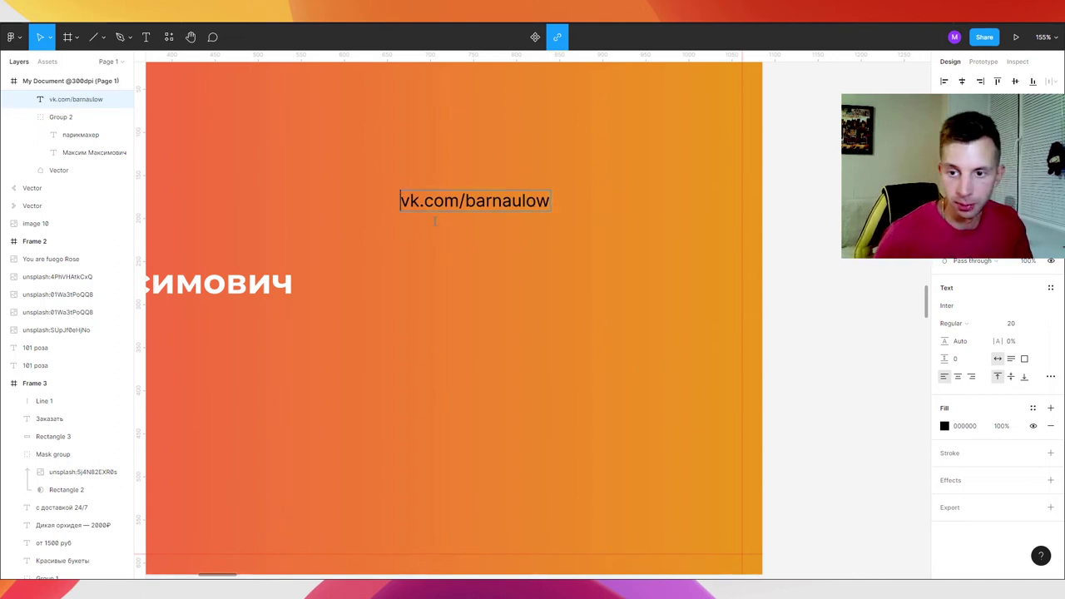
{"action": "key", "text": "Escape"}
Stack the e-mail and social handle lines under the link and select all three
{"action": "scroll", "coordinate": [488, 275], "scroll_direction": "down", "scroll_amount": 2}
{"action": "scroll", "coordinate": [488, 277], "scroll_direction": "down", "scroll_amount": 3}
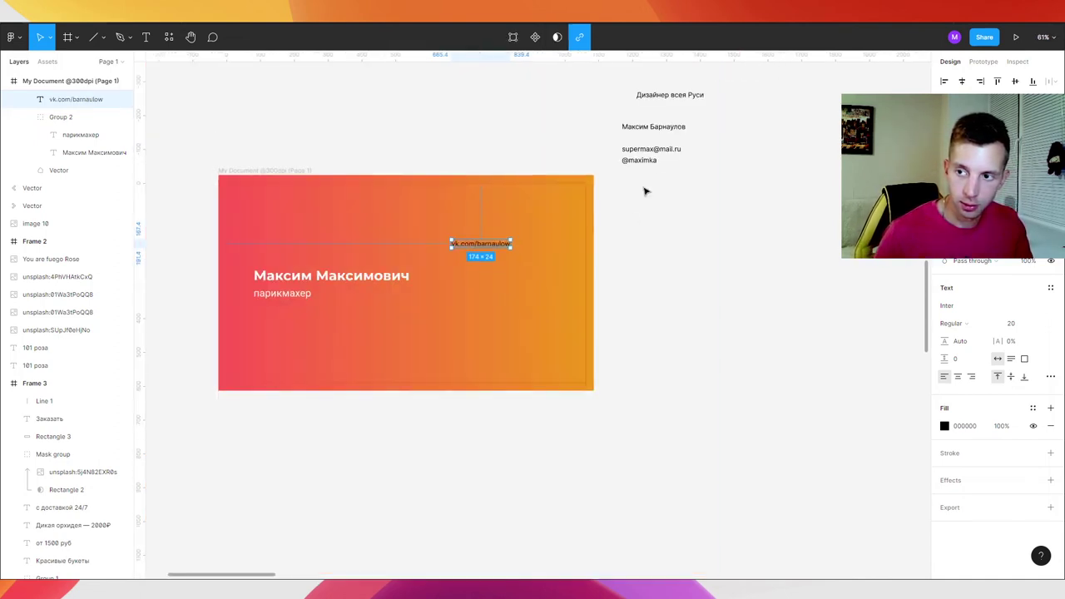
{"action": "left_click_drag", "start_coordinate": [670, 150], "coordinate": [499, 259]}
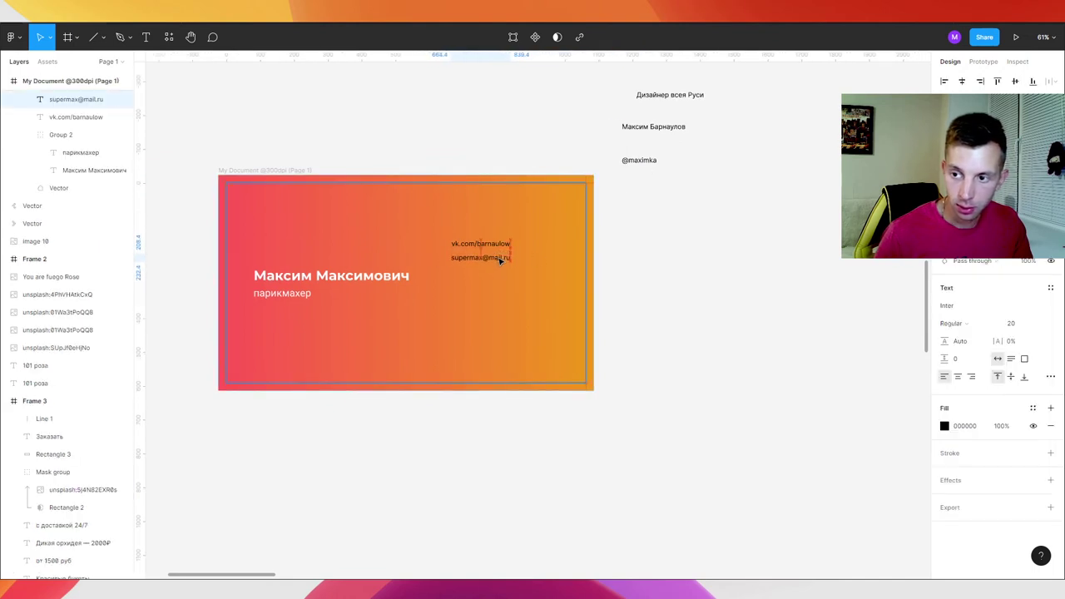
{"action": "left_click_drag", "start_coordinate": [646, 163], "coordinate": [477, 270]}
{"action": "left_click", "coordinate": [481, 243]}
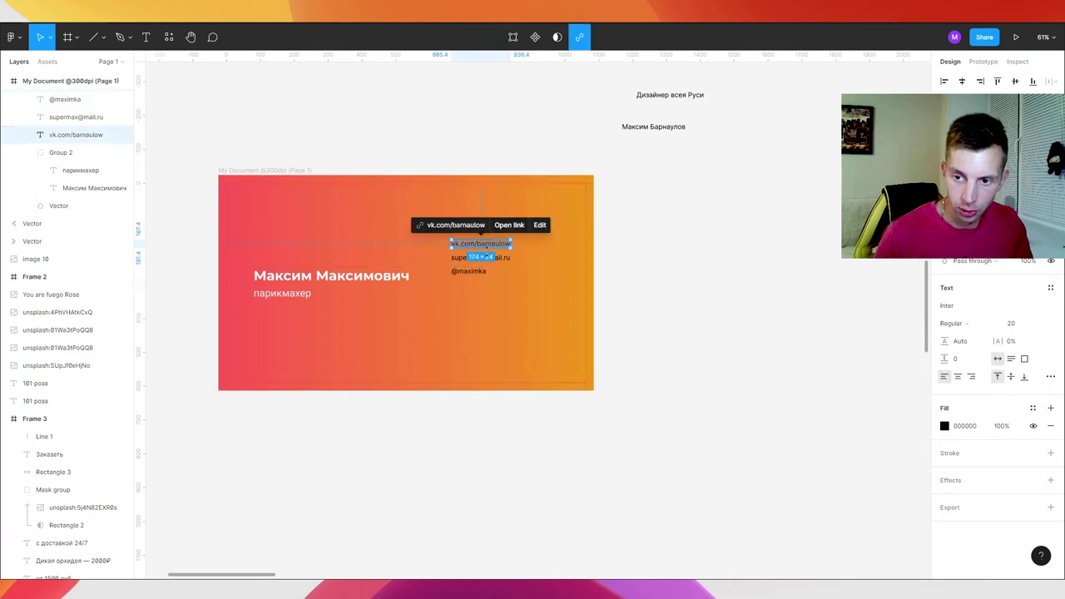
{"action": "left_click", "coordinate": [487, 258], "text": "shift"}
{"action": "left_click", "coordinate": [487, 269], "text": "shift"}
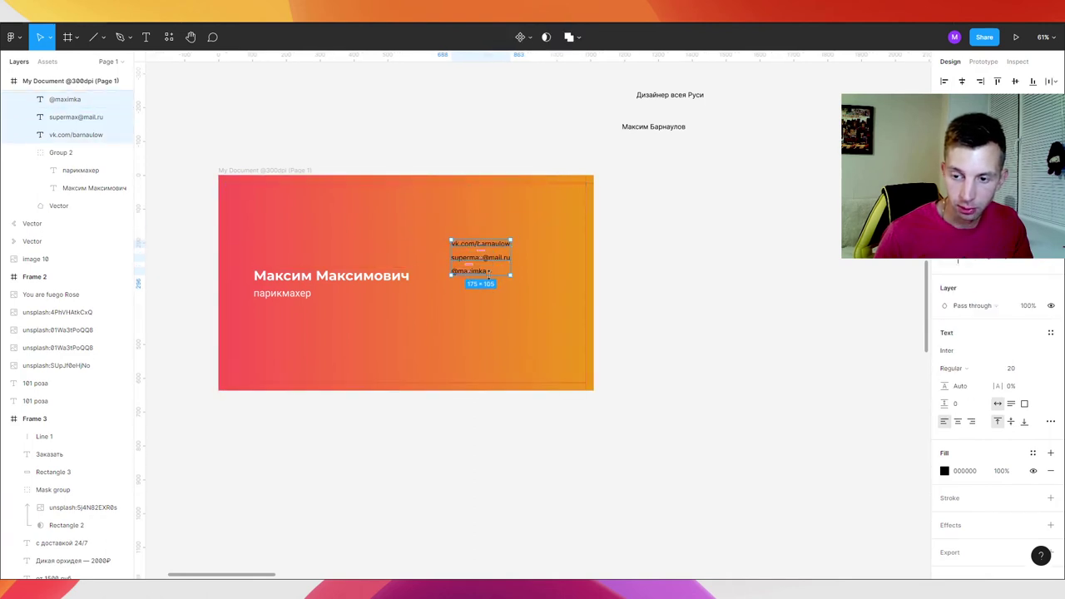
Make the three contact lines white (FFFFFF) and move them slightly down
{"action": "left_click", "coordinate": [946, 471]}
{"action": "left_click_drag", "start_coordinate": [812, 339], "coordinate": [780, 295]}
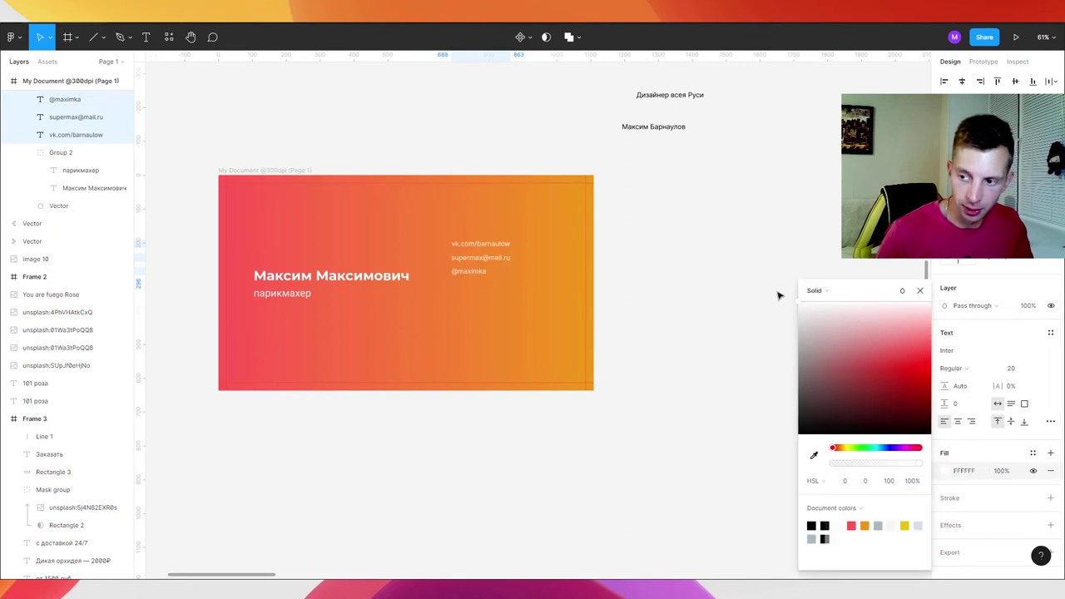
{"action": "left_click", "coordinate": [920, 291]}
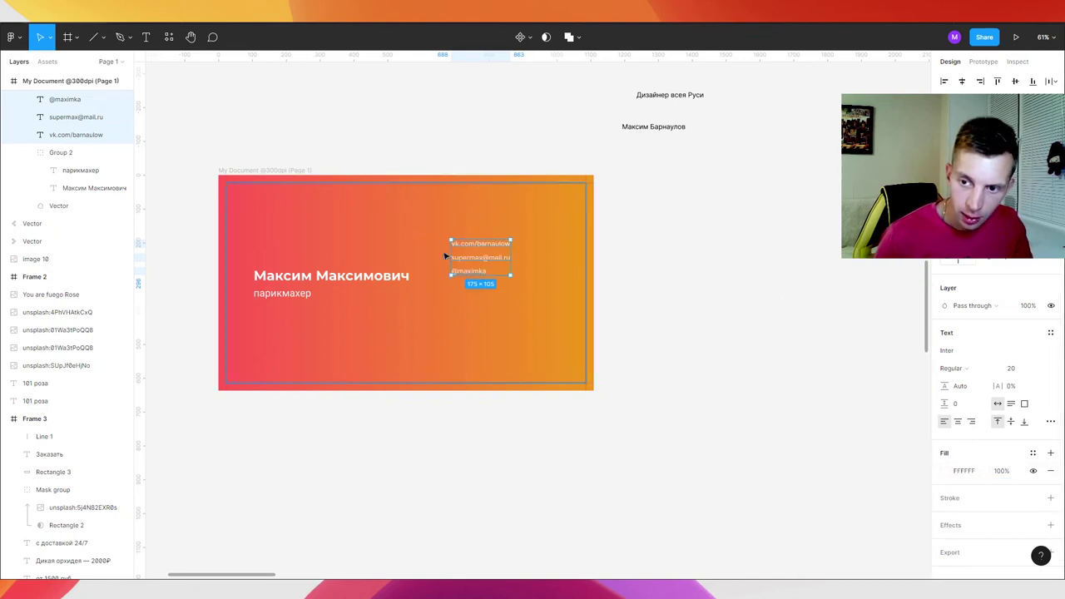
{"action": "left_click_drag", "start_coordinate": [489, 264], "coordinate": [532, 300]}
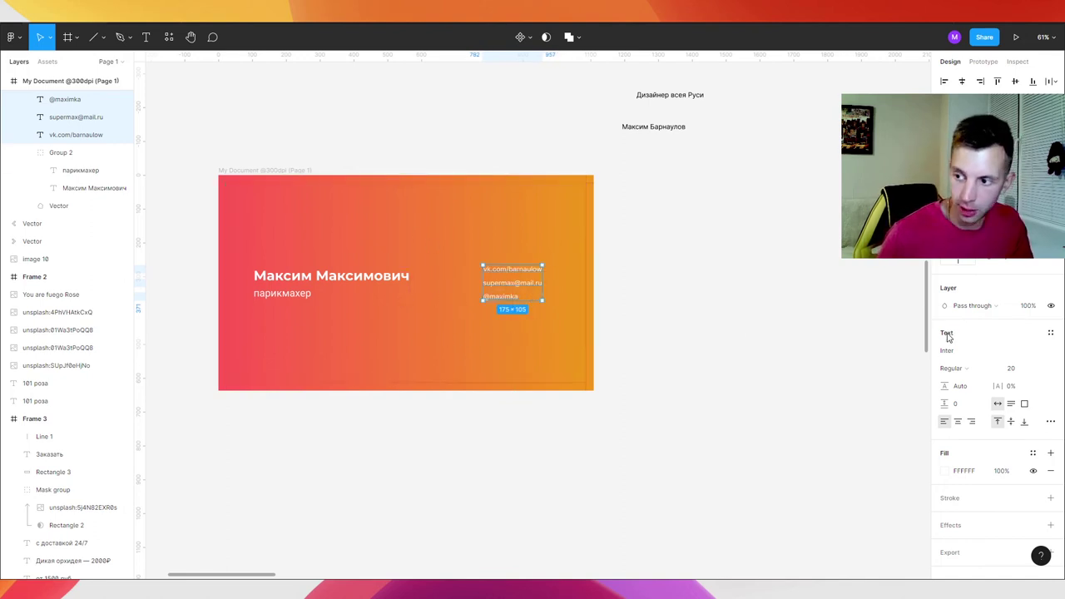
Set the contact lines to size 25, widen their spacing, and align them with the name
{"action": "left_click", "coordinate": [1015, 373]}
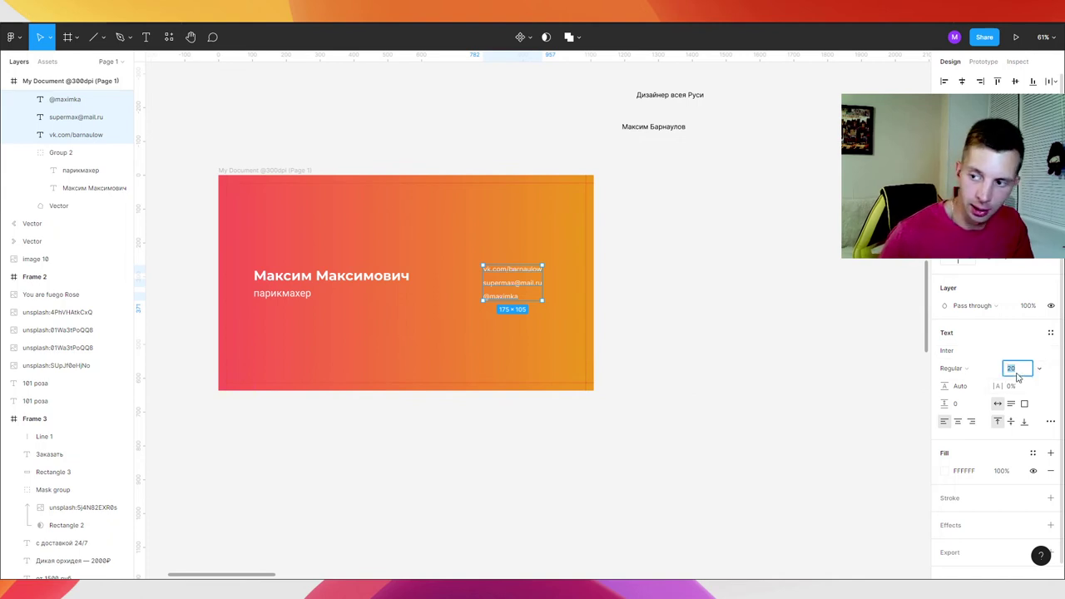
{"action": "type", "text": "25"}
{"action": "key", "text": "Return"}
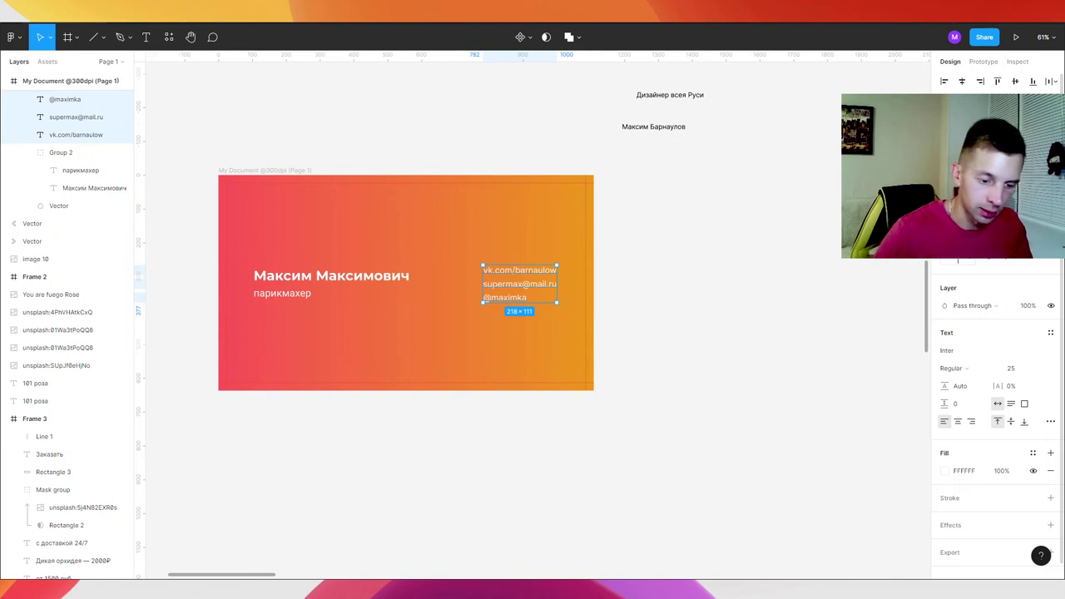
{"action": "key", "text": "ctrl+alt+shift+t"}
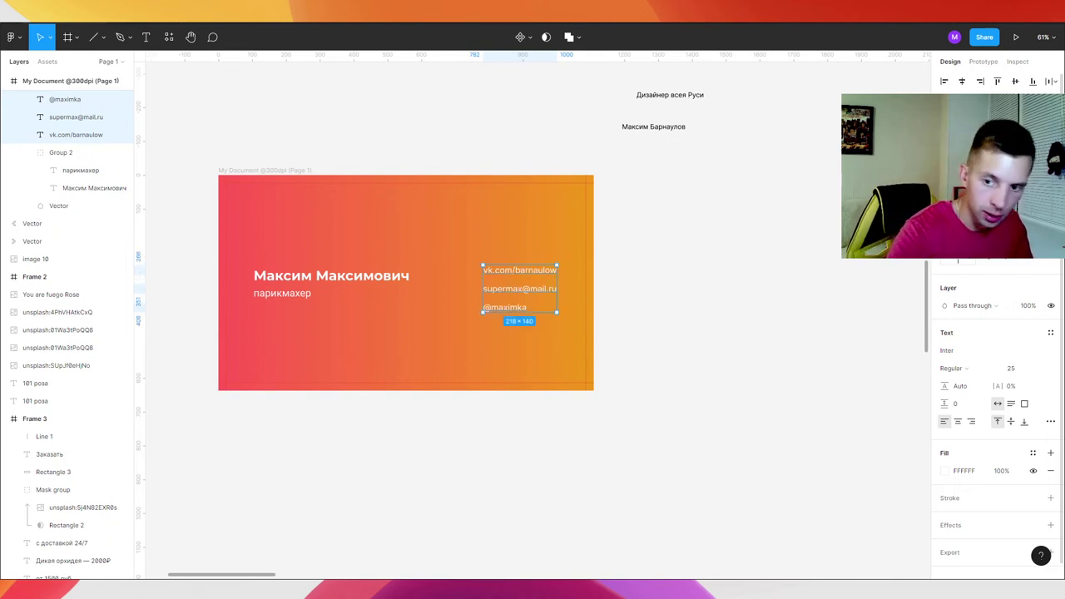
{"action": "key", "text": "alt+shift+period"}
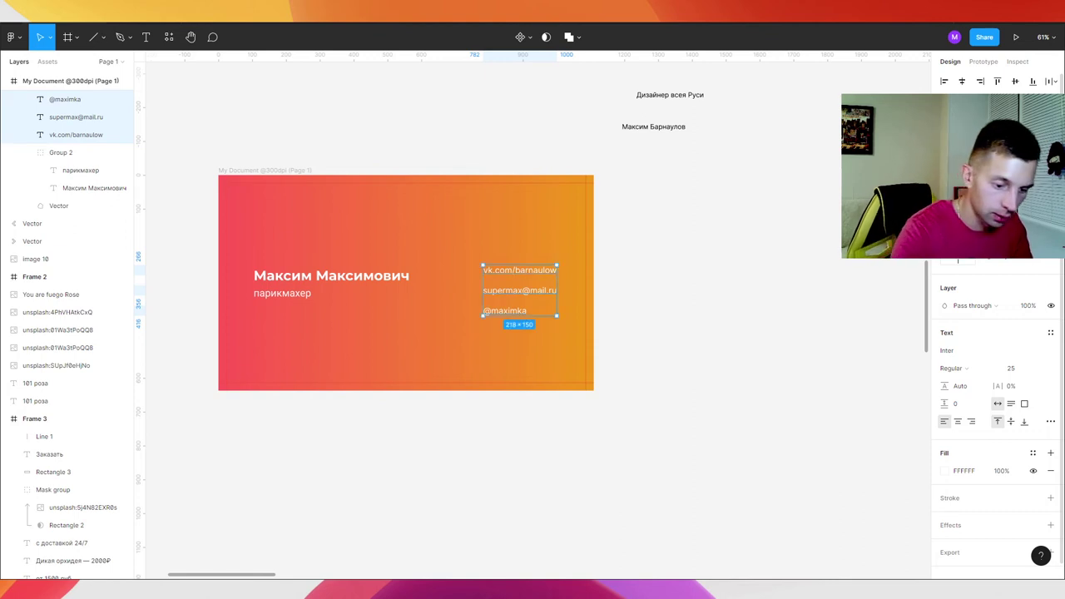
{"action": "key", "text": "alt+shift+period"}
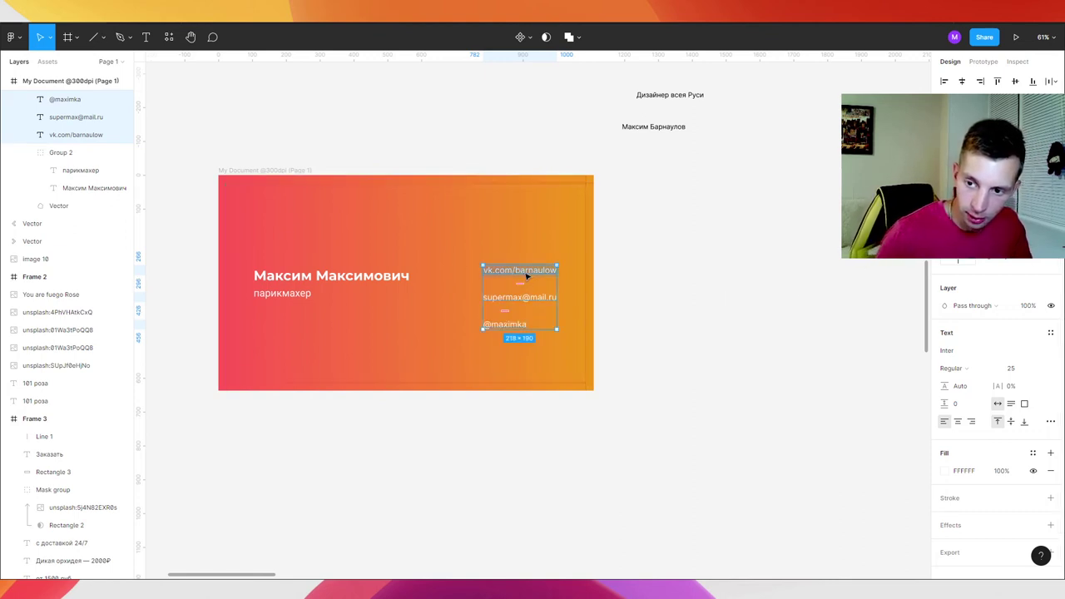
{"action": "left_click_drag", "start_coordinate": [504, 290], "coordinate": [510, 274]}
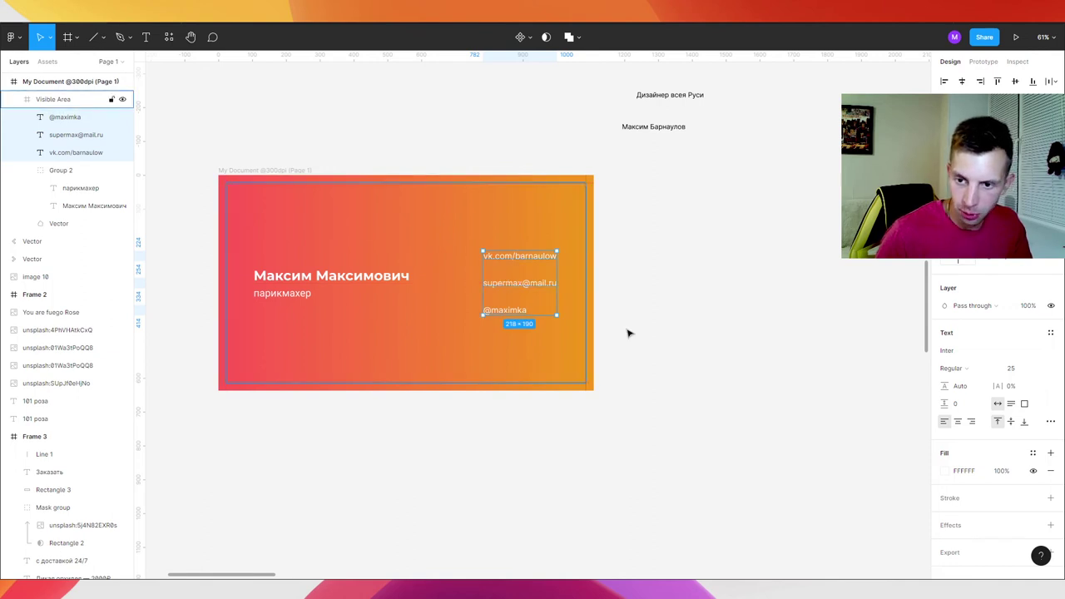
Draw a wavy vertical curve on the card with the pen tool
{"action": "left_click", "coordinate": [129, 38]}
{"action": "left_click", "coordinate": [117, 64]}
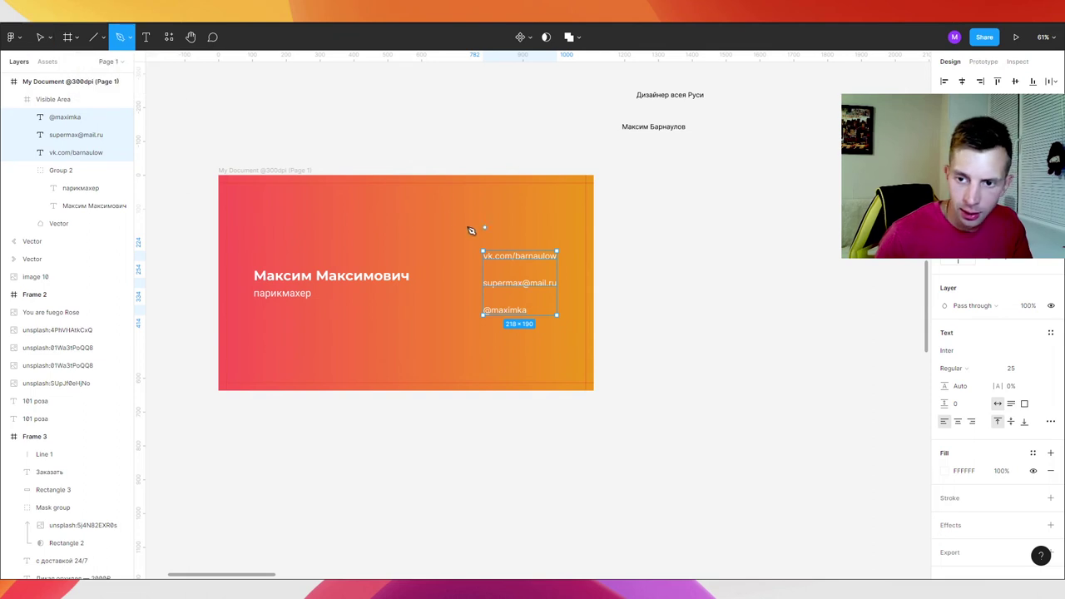
{"action": "left_click", "coordinate": [440, 202]}
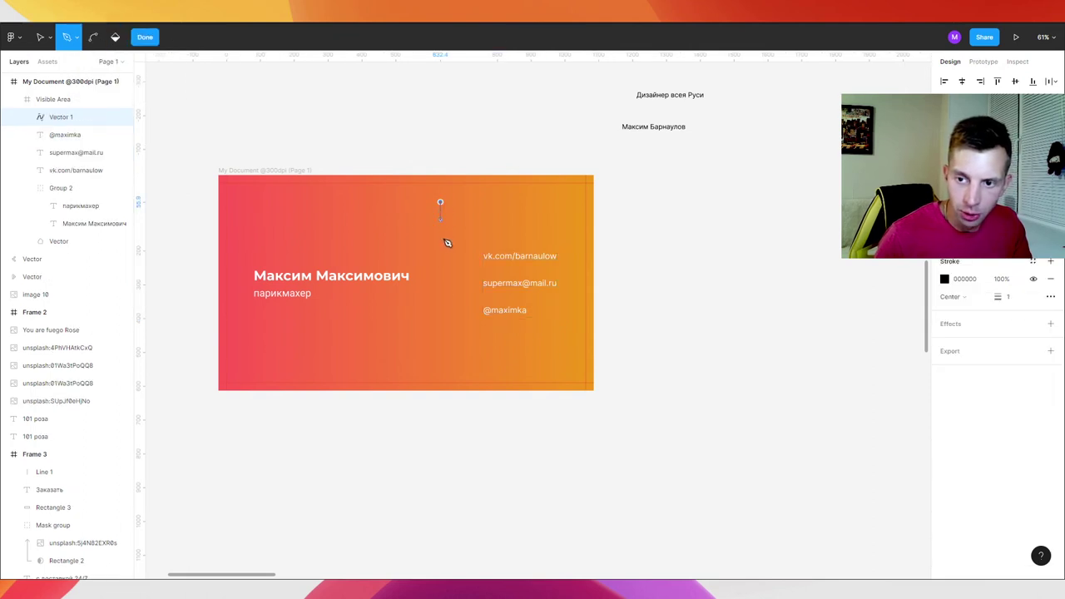
{"action": "left_click", "coordinate": [441, 355]}
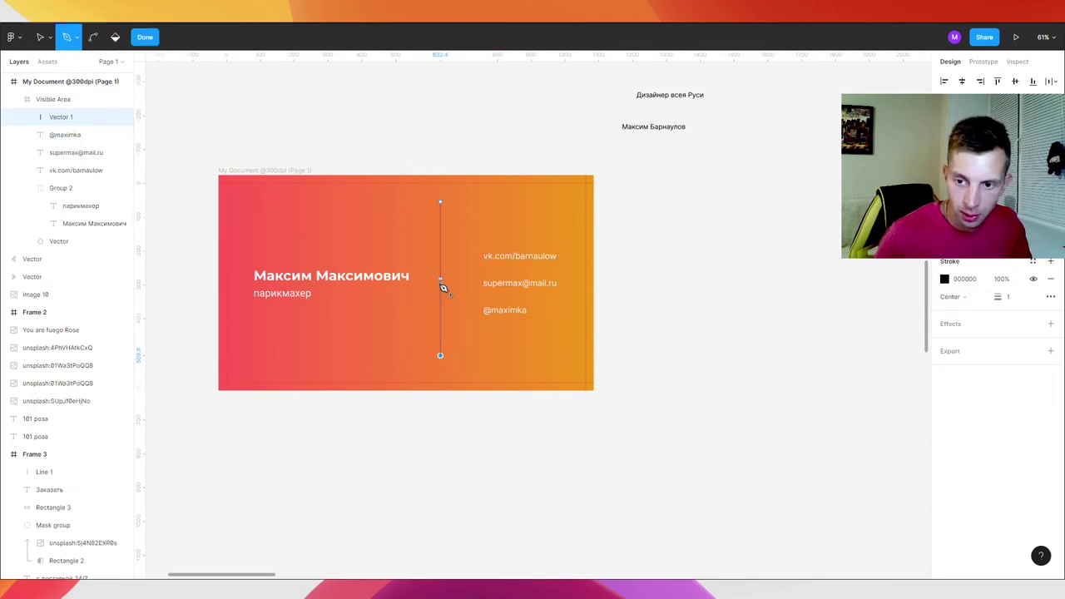
{"action": "key", "text": "ctrl"}
{"action": "left_click_drag", "start_coordinate": [442, 283], "coordinate": [471, 257]}
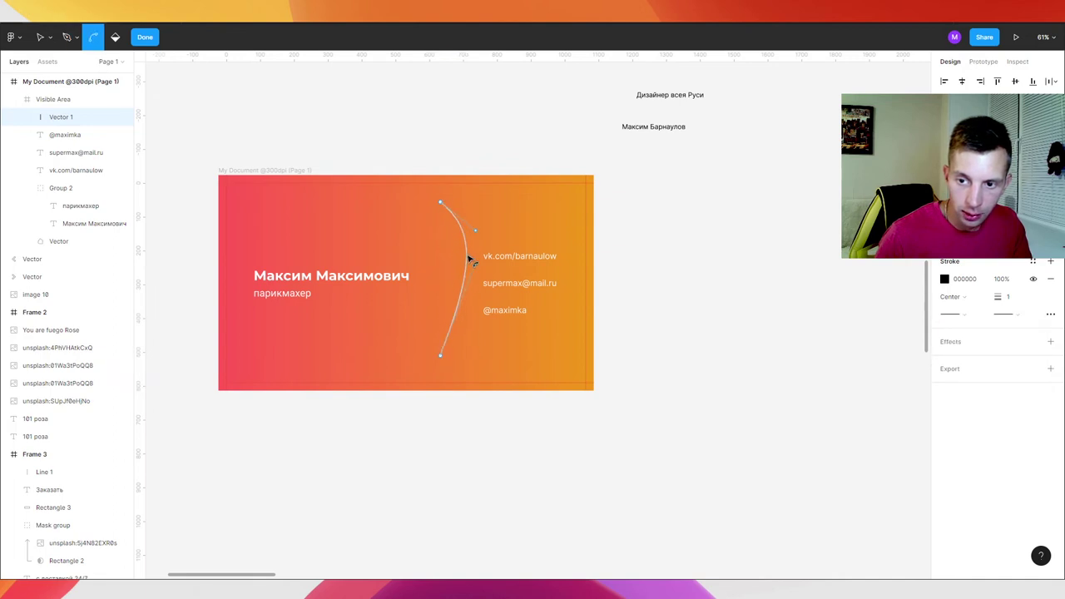
{"action": "left_click", "coordinate": [458, 309]}
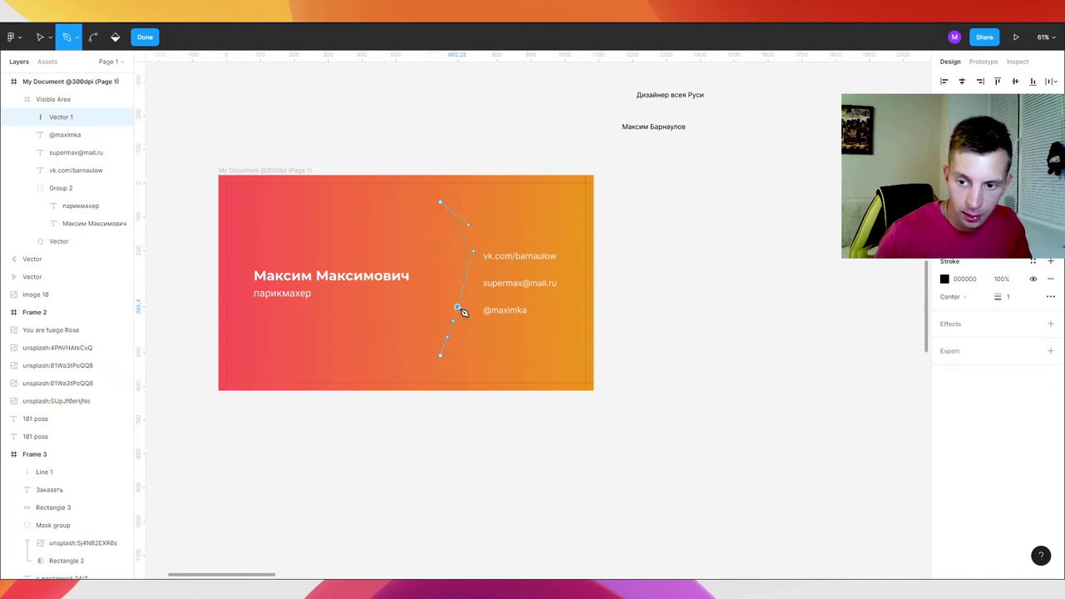
{"action": "key", "text": "ctrl"}
{"action": "mouse_move", "coordinate": [460, 310]}
{"action": "left_mouse_down"}
{"action": "mouse_move", "coordinate": [466, 324]}
{"action": "mouse_move", "coordinate": [432, 333]}
{"action": "left_mouse_up"}
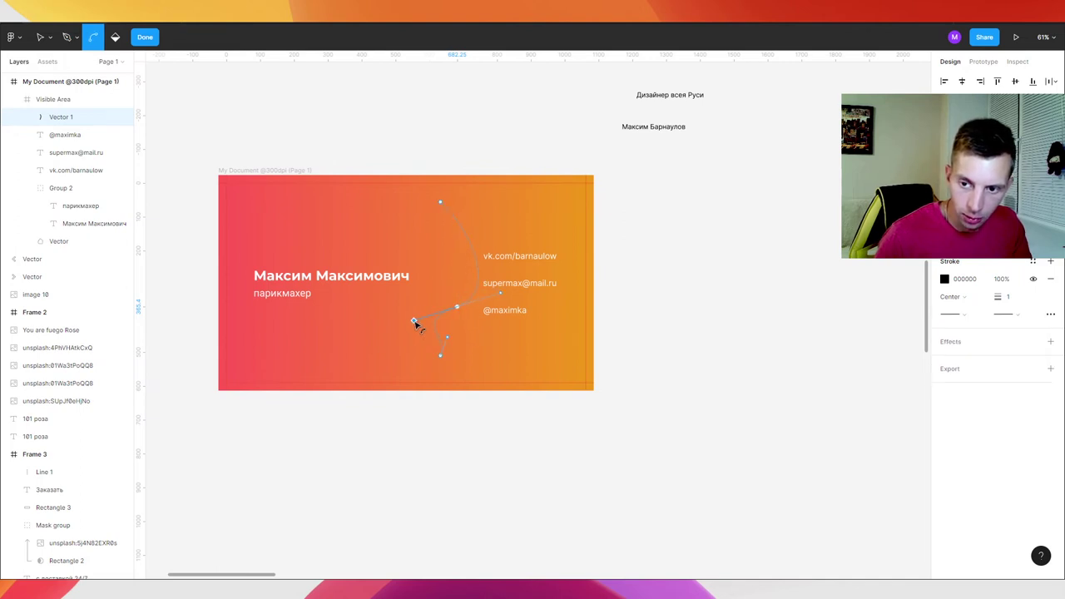
{"action": "mouse_move", "coordinate": [459, 311]}
{"action": "left_mouse_down"}
{"action": "mouse_move", "coordinate": [471, 298]}
{"action": "mouse_move", "coordinate": [425, 257]}
{"action": "mouse_move", "coordinate": [420, 268]}
{"action": "left_mouse_up"}
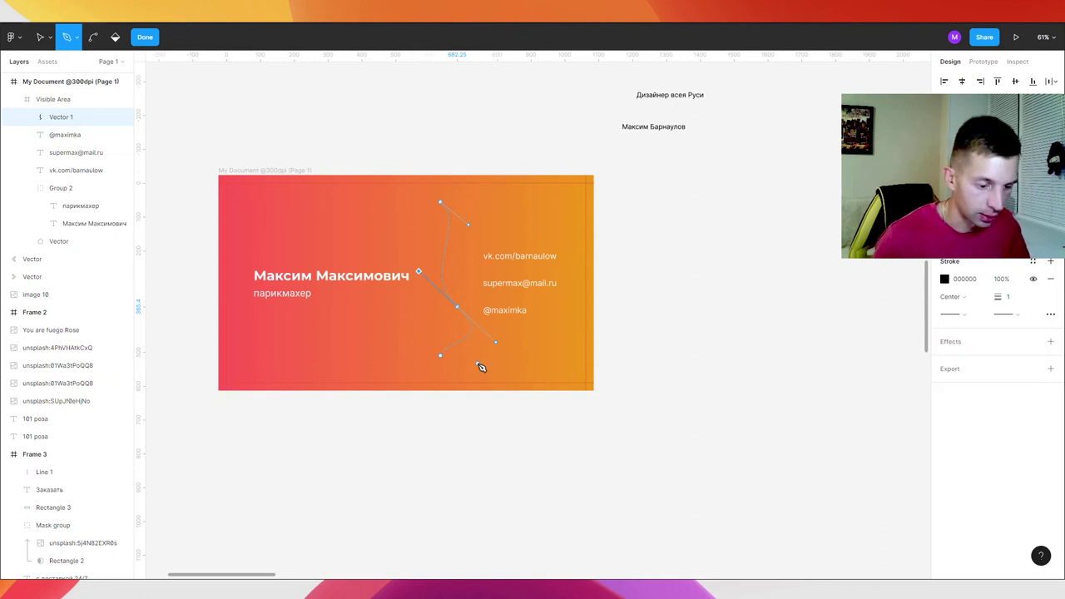
{"action": "key", "text": "Escape"}
Change the wavy line's stroke from black to white FFFFFF
{"action": "left_click", "coordinate": [944, 332]}
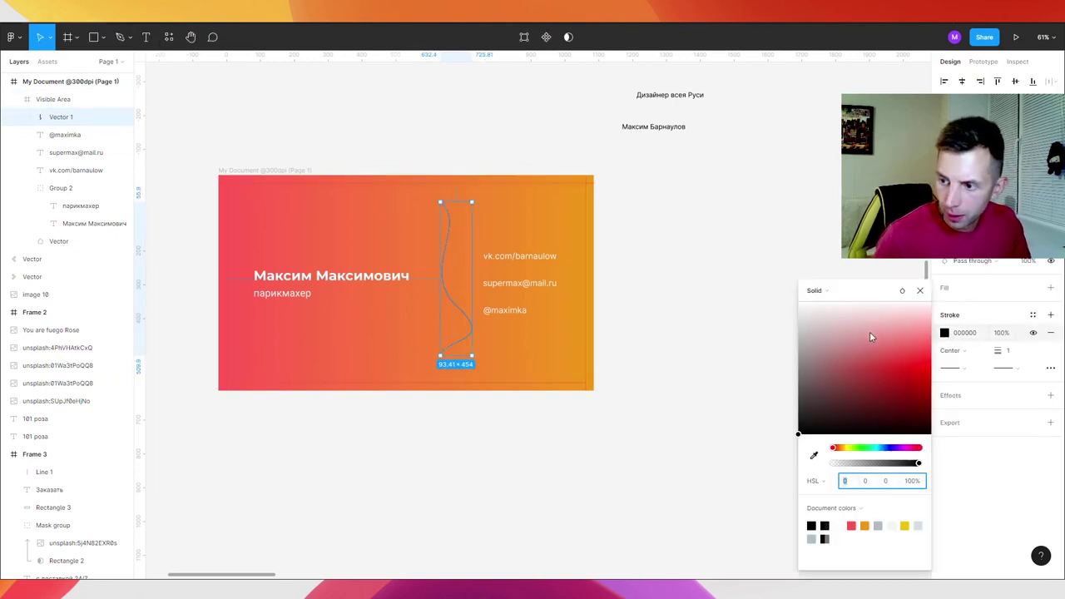
{"action": "left_click_drag", "start_coordinate": [869, 331], "coordinate": [772, 291]}
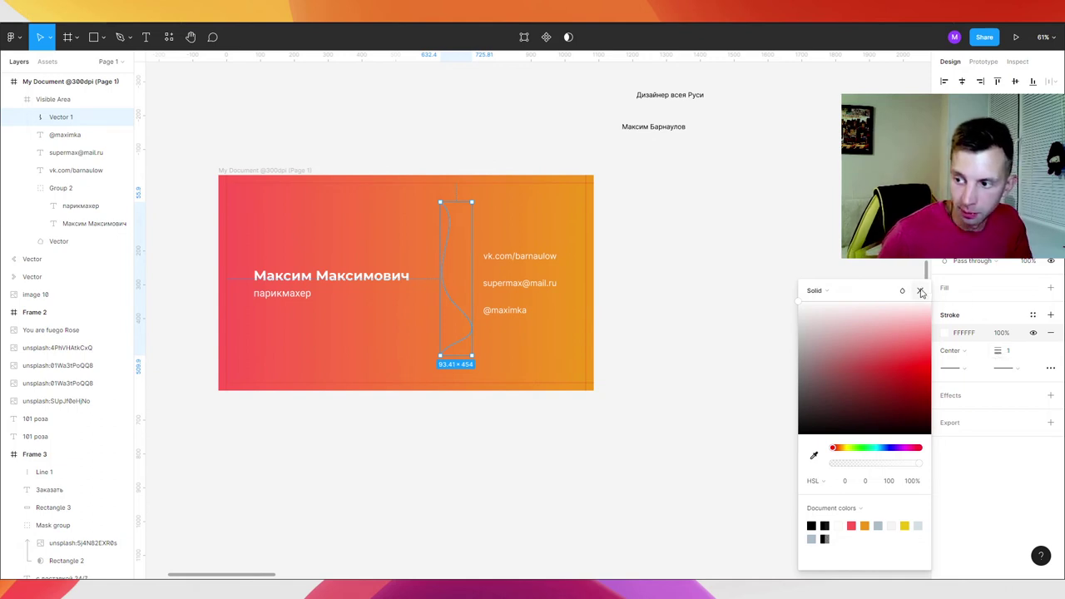
{"action": "left_click", "coordinate": [919, 291]}
{"action": "key", "text": "Escape"}
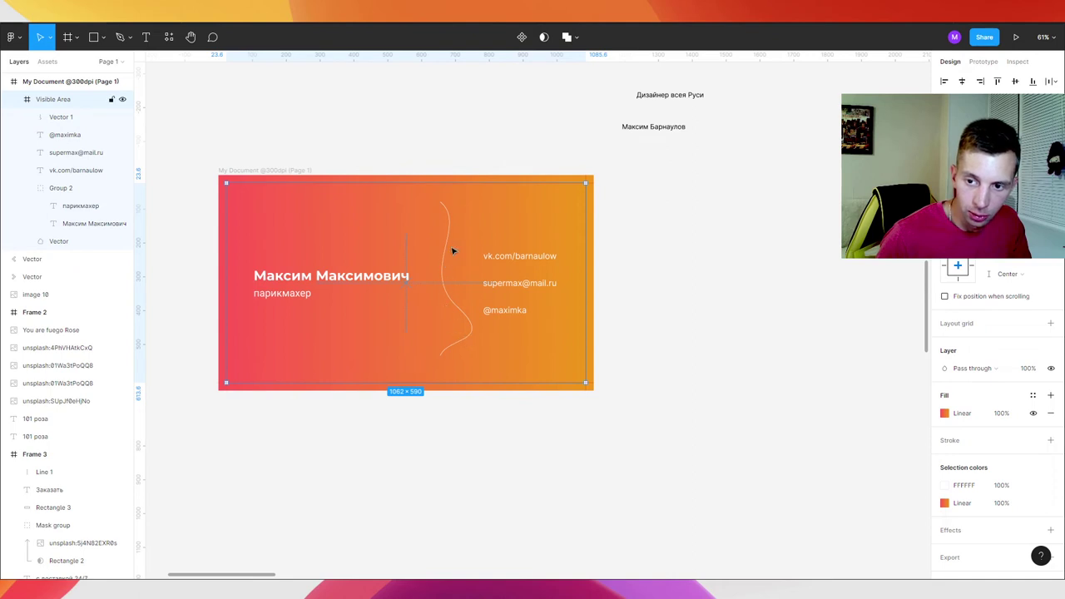
Reshape the wavy line's curve slightly, exit editing, and zoom out
{"action": "left_click", "coordinate": [72, 242]}
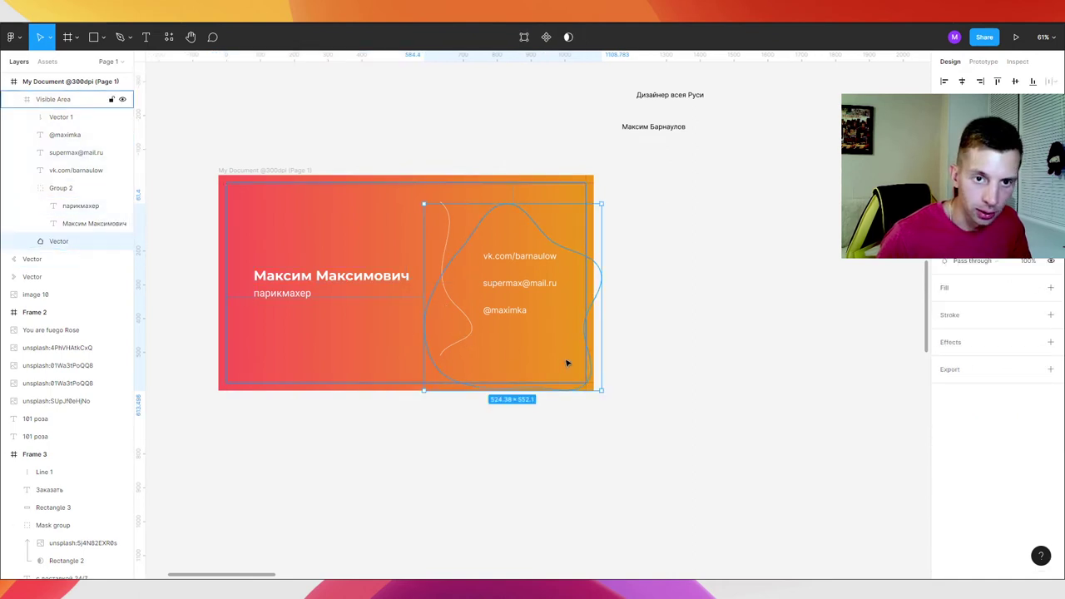
{"action": "left_click", "coordinate": [77, 118]}
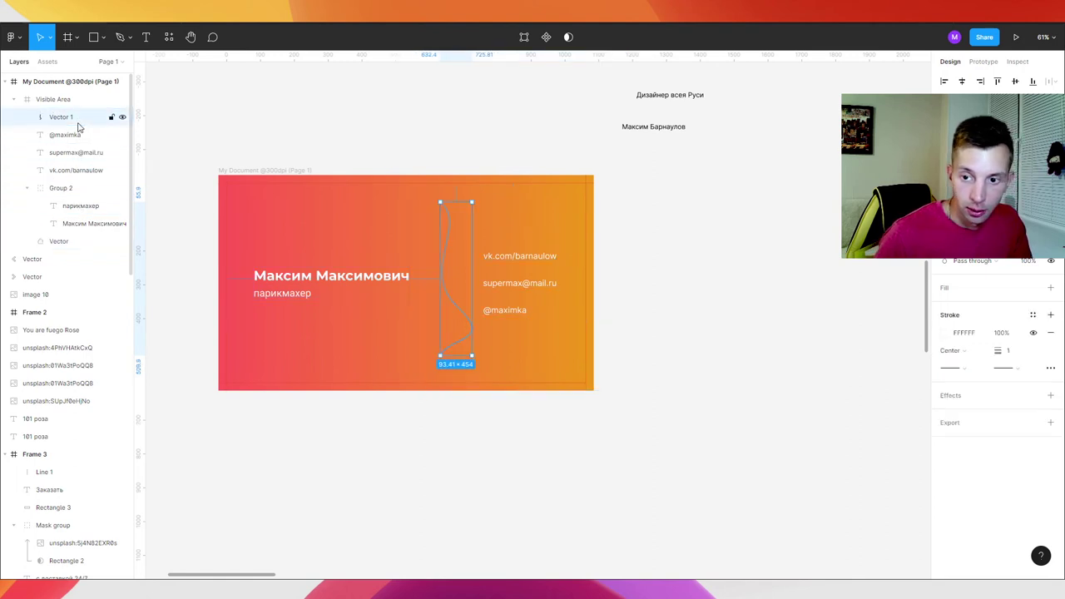
{"action": "double_click", "coordinate": [454, 253]}
{"action": "left_click_drag", "start_coordinate": [454, 255], "coordinate": [452, 259]}
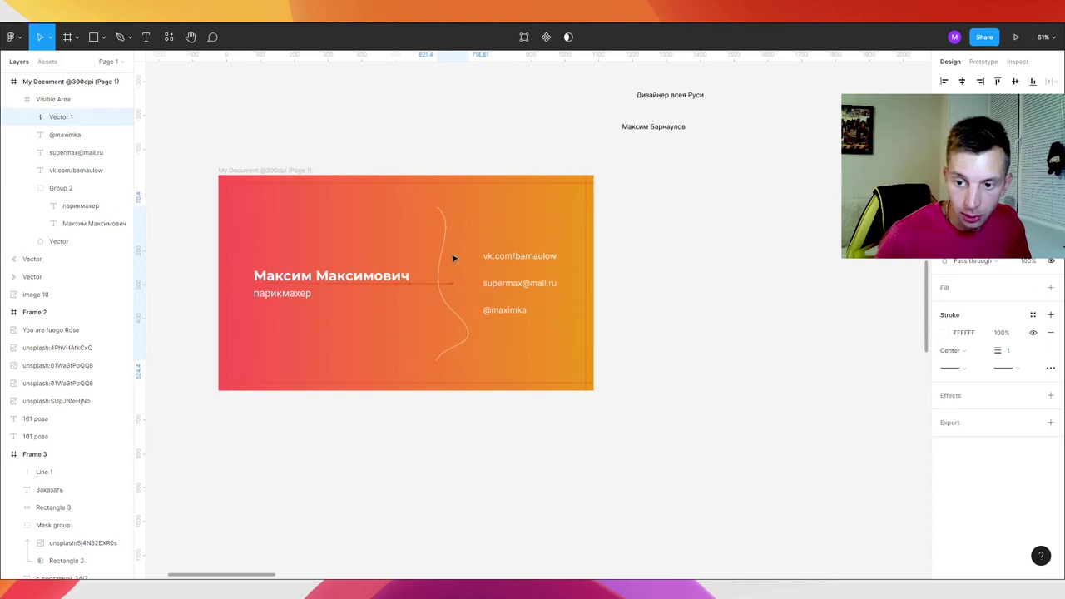
{"action": "key", "text": "Escape"}
{"action": "key", "text": "Escape"}
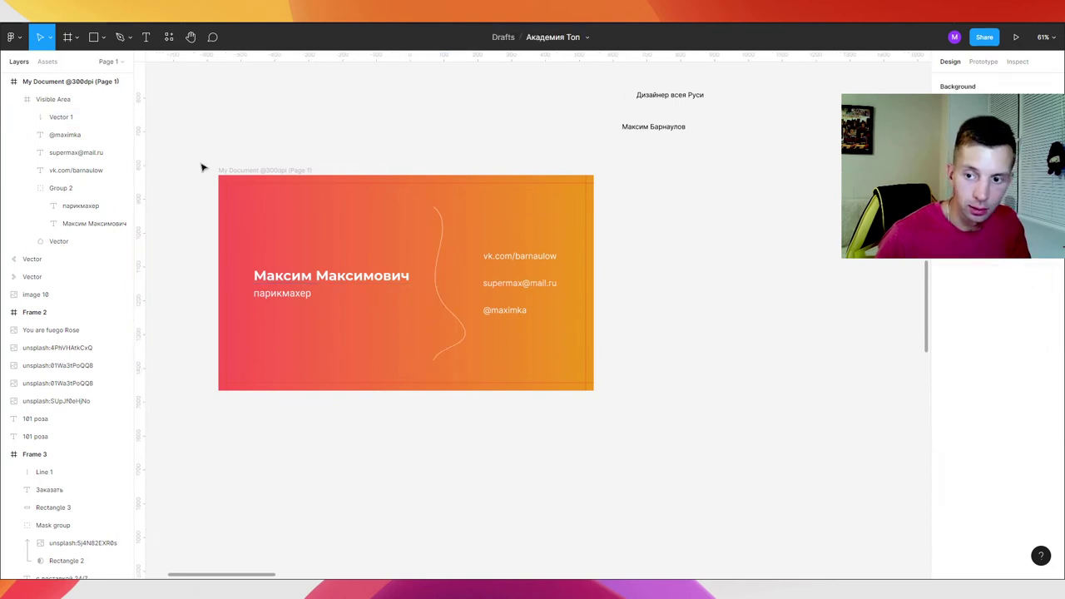
{"action": "scroll", "coordinate": [204, 187], "scroll_direction": "down", "scroll_amount": 5}
{"action": "scroll", "coordinate": [447, 341], "scroll_direction": "left", "scroll_amount": 5}
{"action": "scroll", "coordinate": [430, 268], "scroll_direction": "up", "scroll_amount": 5}
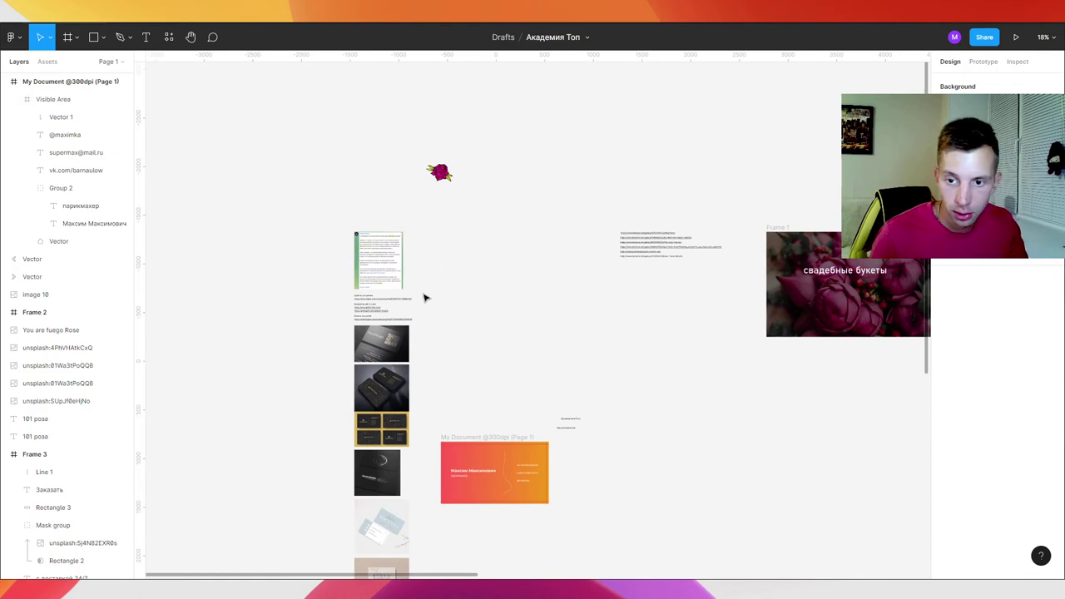
{"action": "scroll", "coordinate": [412, 308], "scroll_direction": "up", "scroll_amount": 5}
{"action": "scroll", "coordinate": [388, 323], "scroll_direction": "up", "scroll_amount": 5}
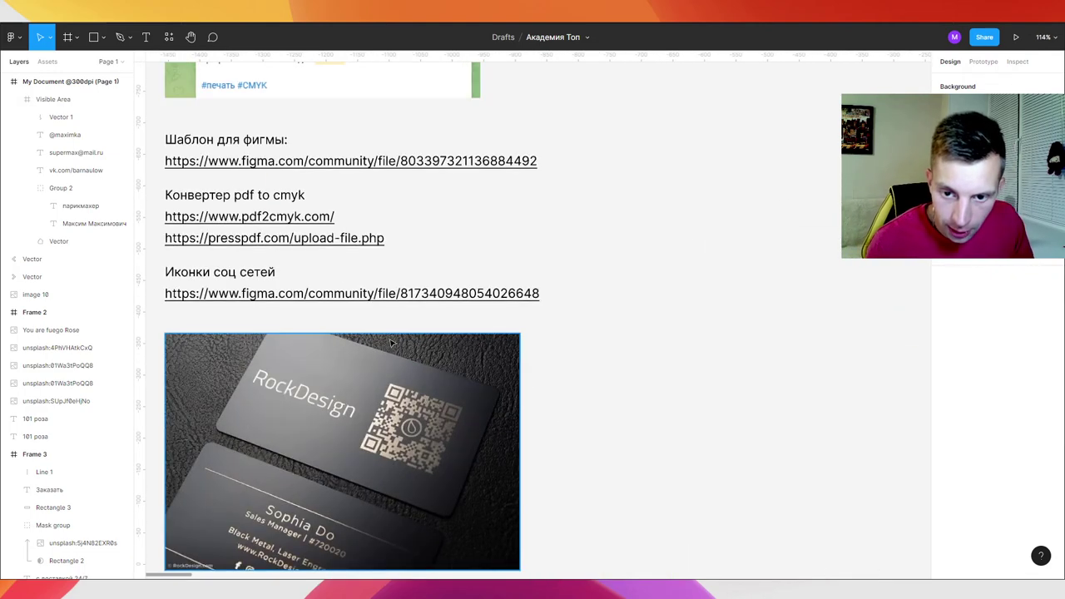
{"action": "left_click", "coordinate": [326, 296]}
{"action": "left_click", "coordinate": [395, 274]}
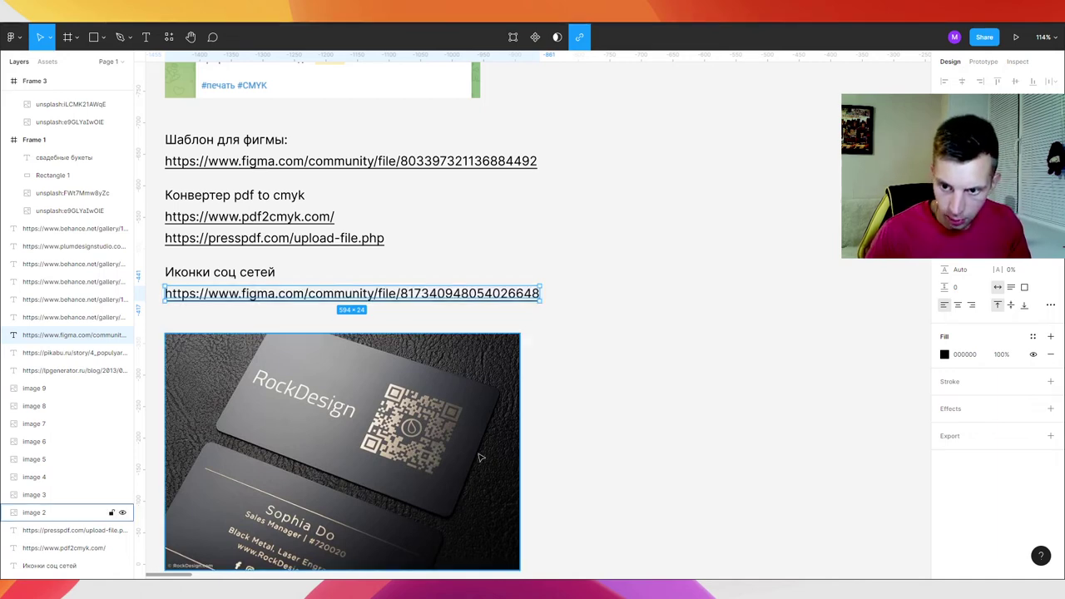
{"action": "scroll", "coordinate": [466, 449], "scroll_direction": "down", "scroll_amount": 2}
{"action": "scroll", "coordinate": [635, 441], "scroll_direction": "down", "scroll_amount": 5}
{"action": "scroll", "coordinate": [555, 379], "scroll_direction": "down", "scroll_amount": 5}
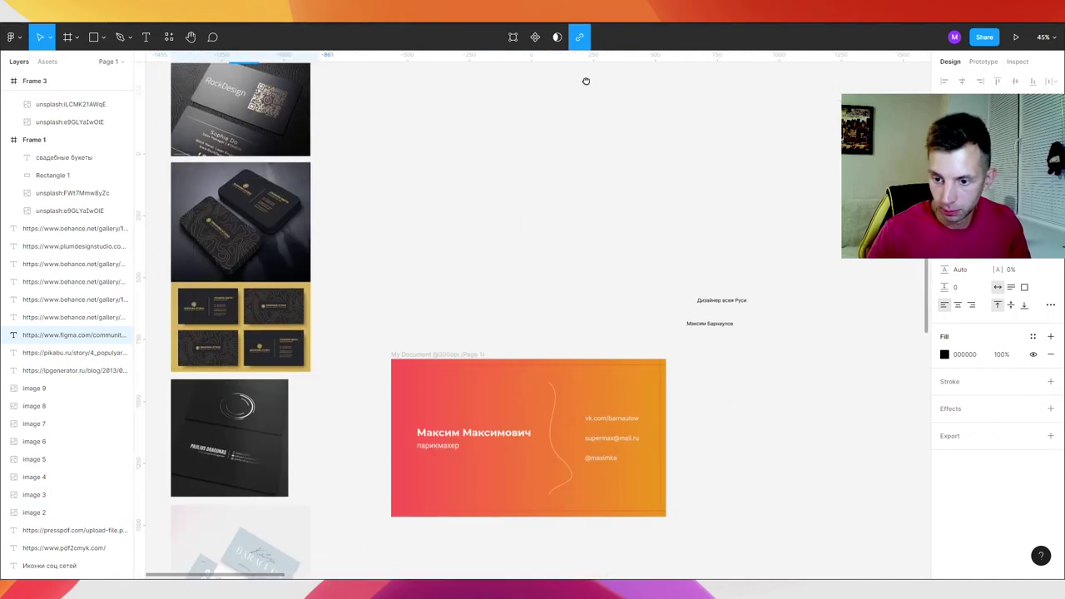
{"action": "scroll", "coordinate": [685, 500], "scroll_direction": "left", "scroll_amount": 2}
{"action": "scroll", "coordinate": [685, 499], "scroll_direction": "down", "scroll_amount": 2}
{"action": "scroll", "coordinate": [552, 348], "scroll_direction": "right", "scroll_amount": 3}
{"action": "scroll", "coordinate": [553, 348], "scroll_direction": "up", "scroll_amount": 3}
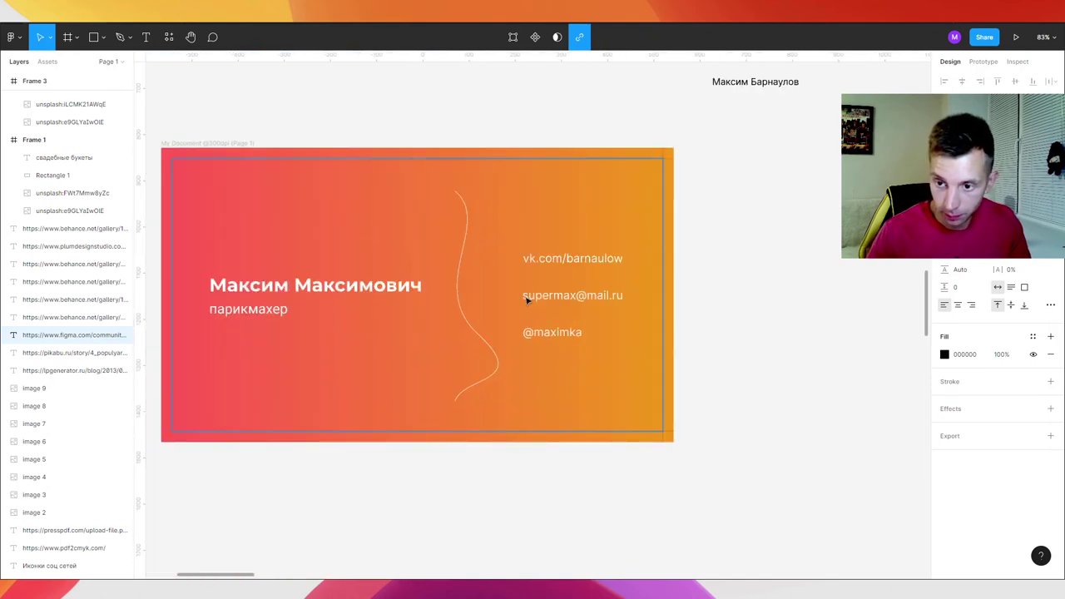
Paste the VK icon and position it beside the VK profile line
{"action": "key", "text": "ctrl+v"}
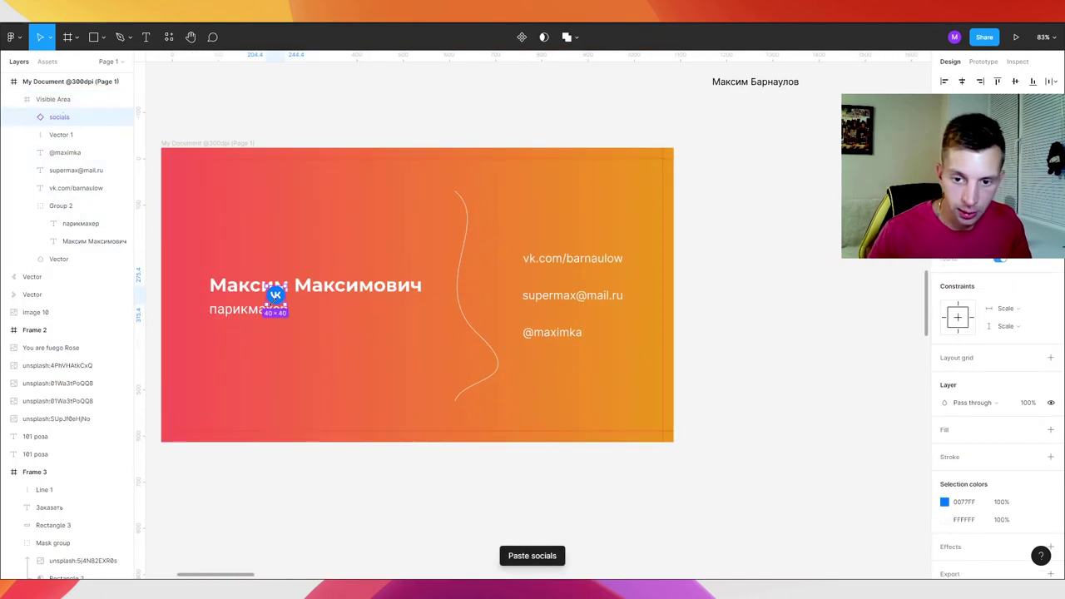
{"action": "left_click_drag", "start_coordinate": [281, 300], "coordinate": [504, 261]}
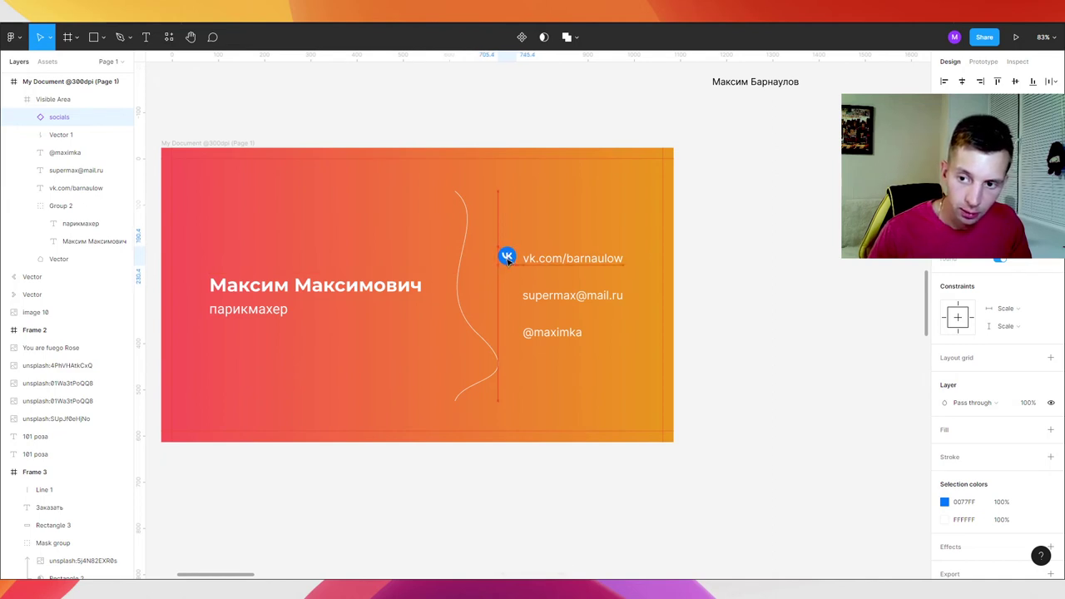
{"action": "left_click_drag", "start_coordinate": [504, 261], "coordinate": [507, 263]}
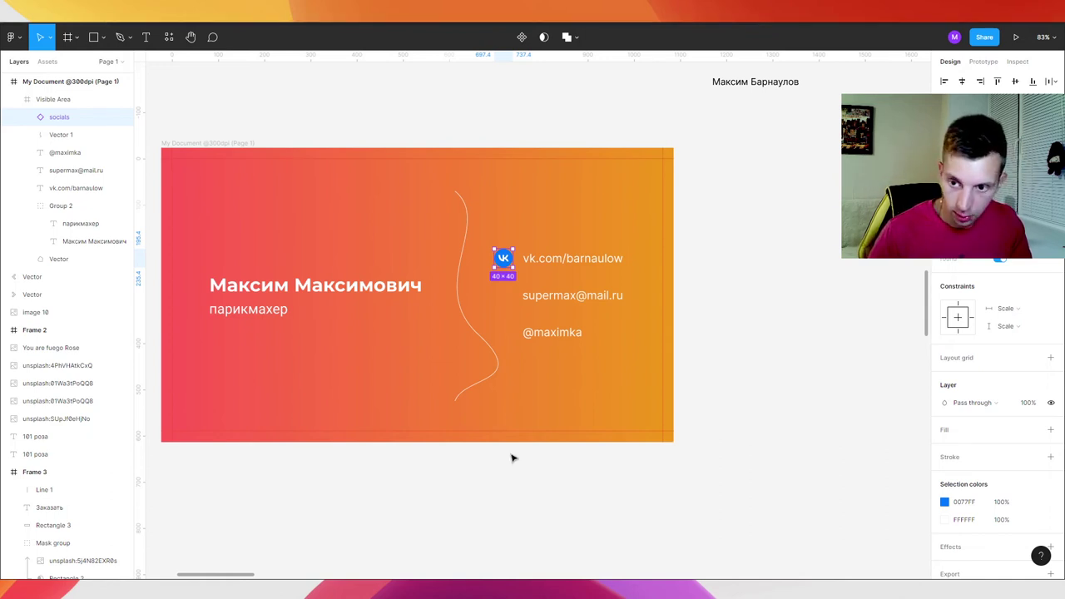
Paste the Instagram icon beside the handle line, then paste the Twitter icon into the card
{"action": "left_click", "coordinate": [532, 378]}
{"action": "key", "text": "ctrl+v"}
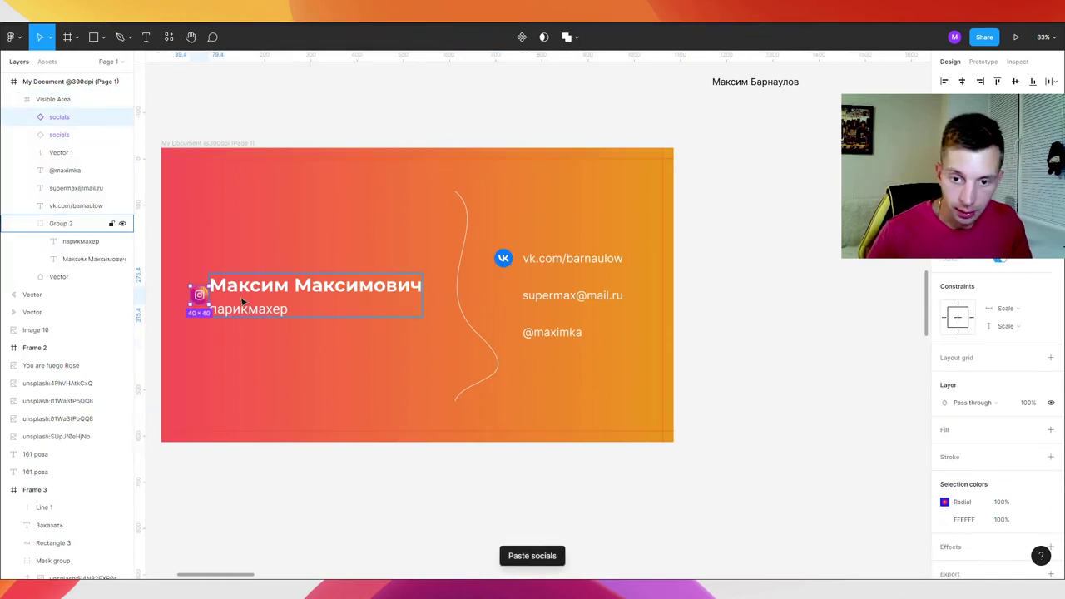
{"action": "mouse_move", "coordinate": [199, 300]}
{"action": "left_mouse_down"}
{"action": "mouse_move", "coordinate": [502, 303]}
{"action": "mouse_move", "coordinate": [503, 333]}
{"action": "left_mouse_up"}
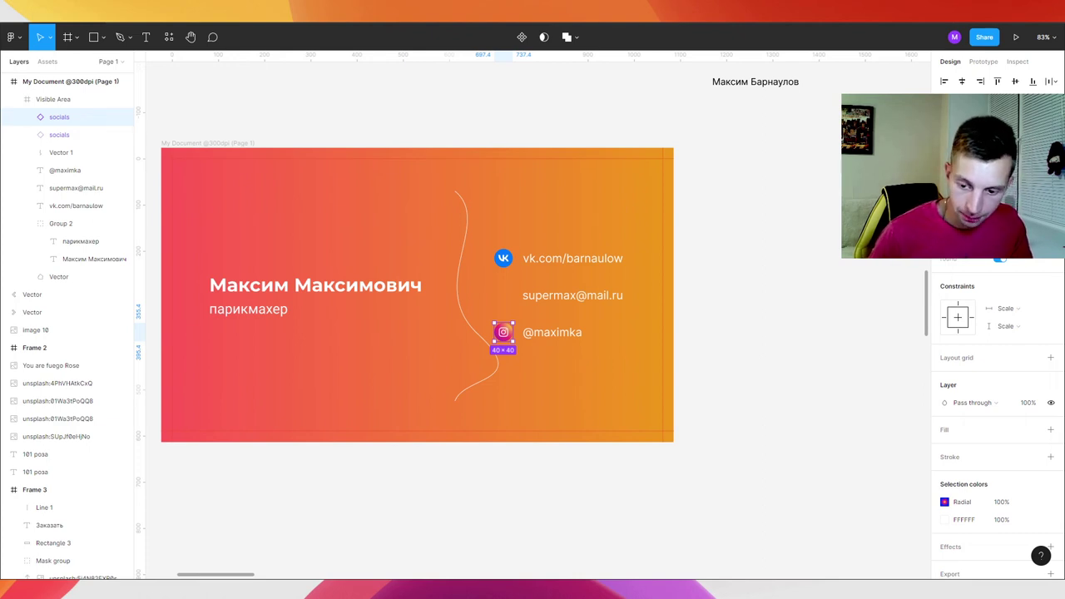
{"action": "left_click", "coordinate": [489, 310]}
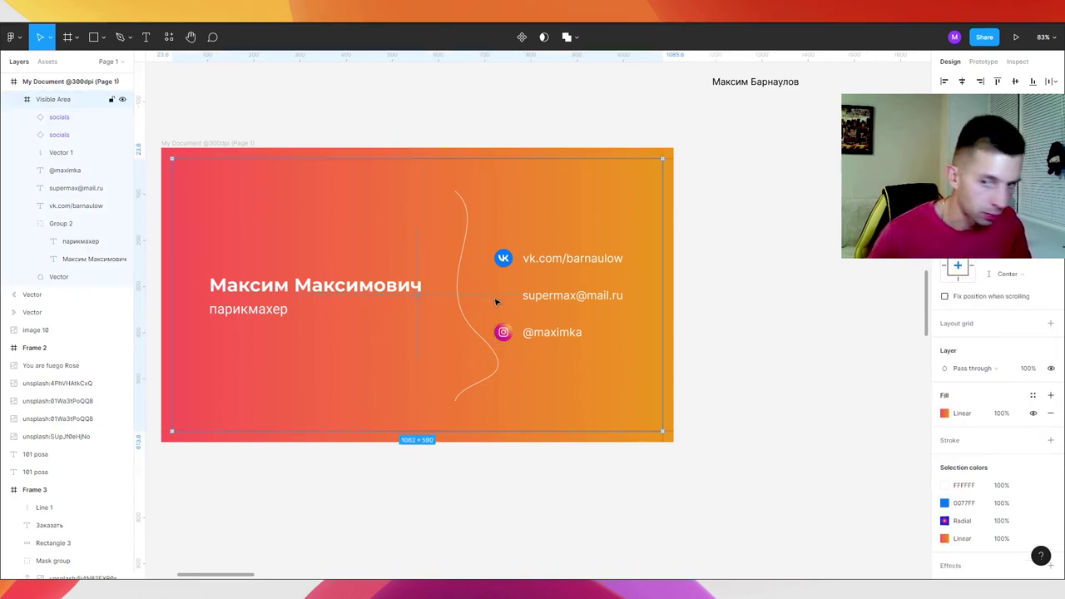
{"action": "key", "text": "ctrl+v"}
Place the Twitter icon beside the e-mail contact line
{"action": "left_click_drag", "start_coordinate": [251, 296], "coordinate": [505, 298]}
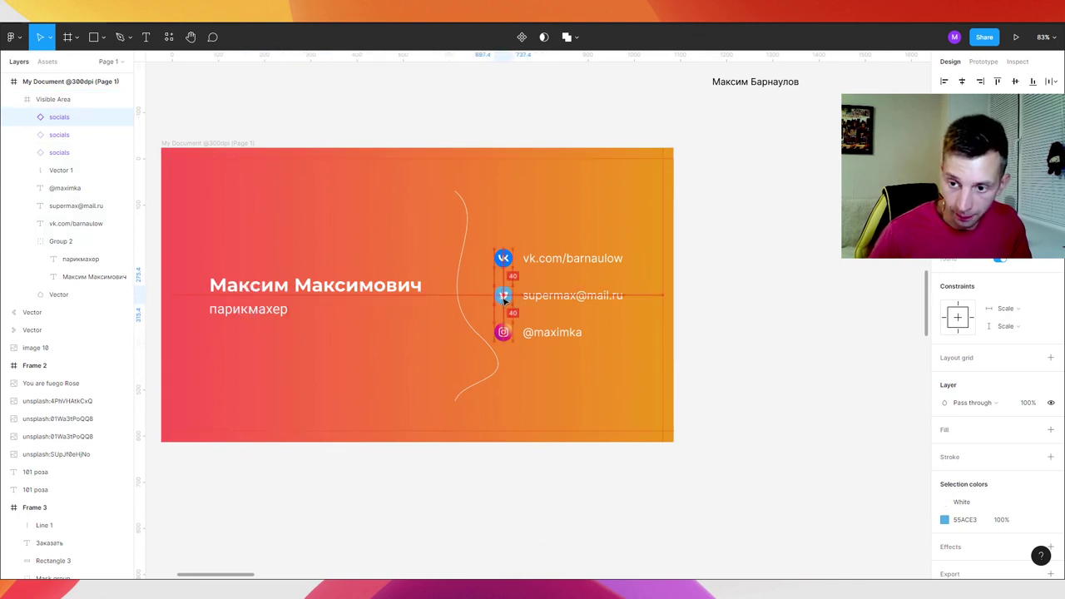
{"action": "left_click", "coordinate": [564, 200]}
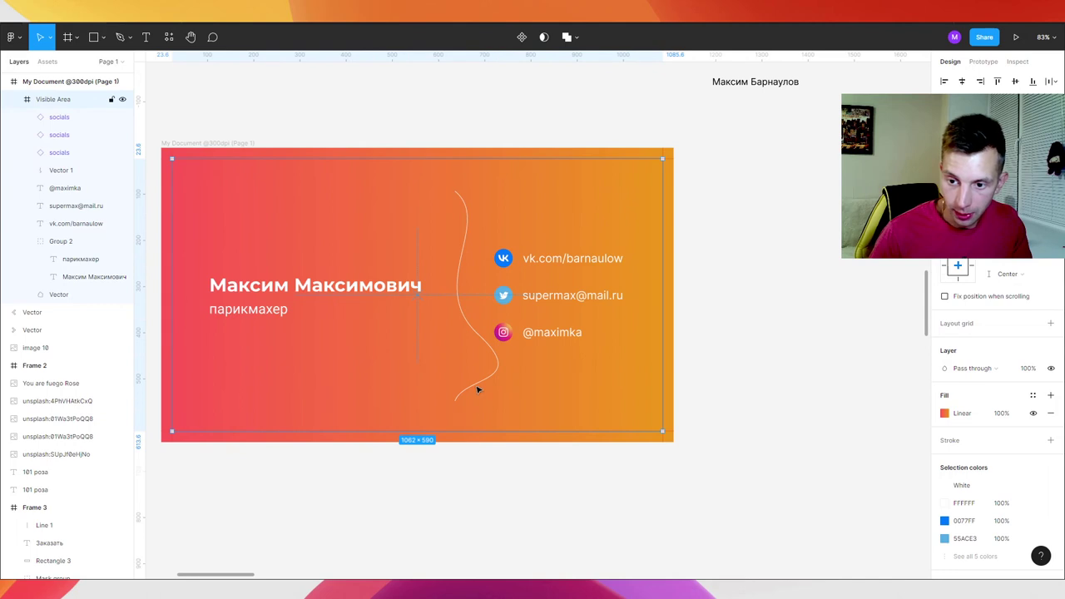
{"action": "left_click", "coordinate": [100, 116]}
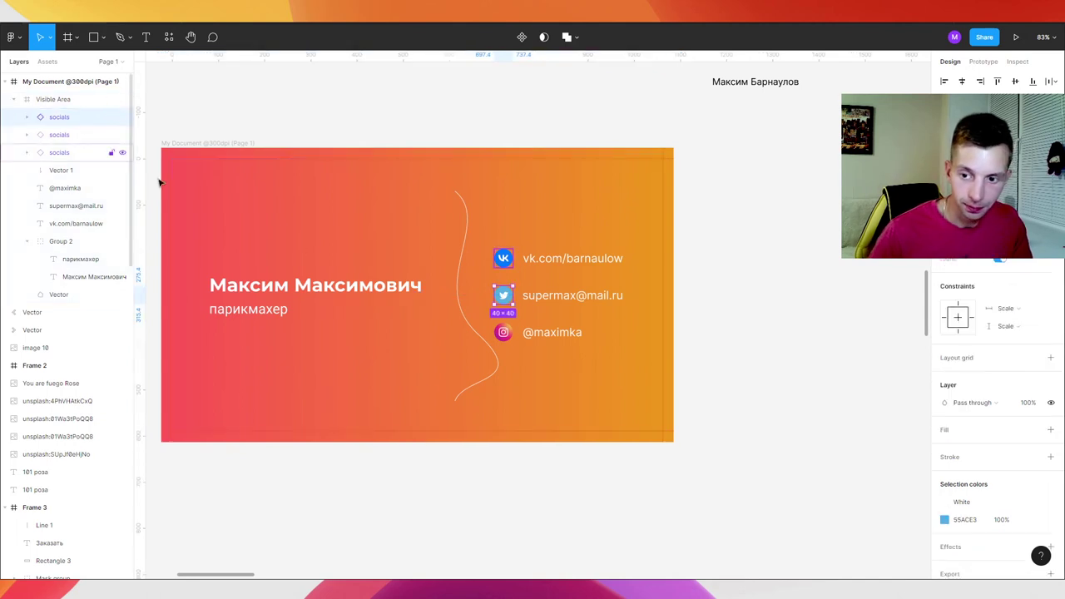
{"action": "left_click", "coordinate": [66, 135]}
{"action": "left_click", "coordinate": [73, 152]}
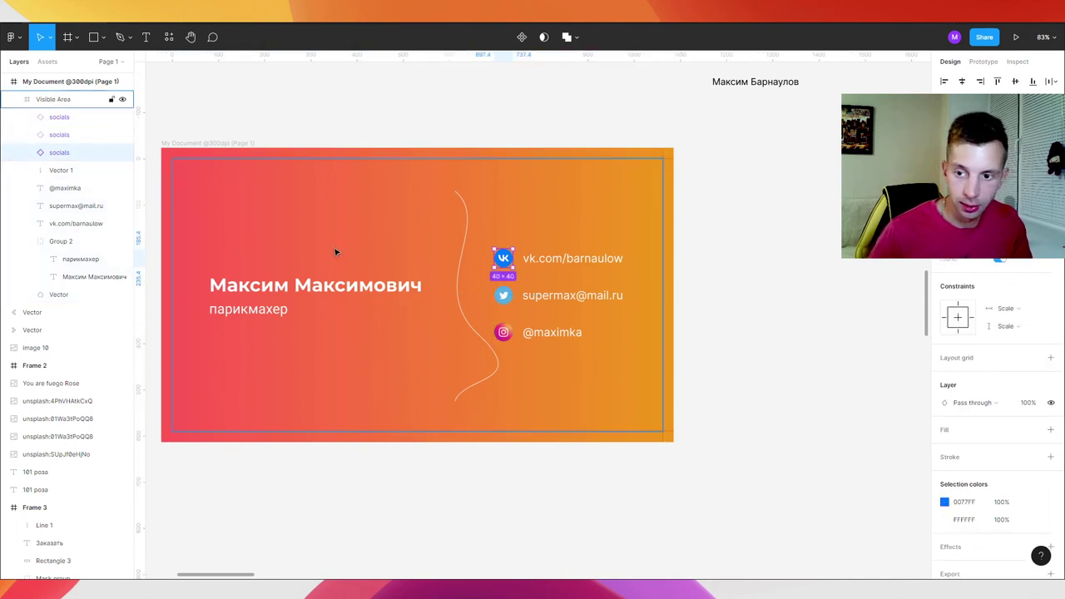
Nudge the wavy curve and the name-and-subtitle group a few pixels left
{"action": "left_click", "coordinate": [67, 170]}
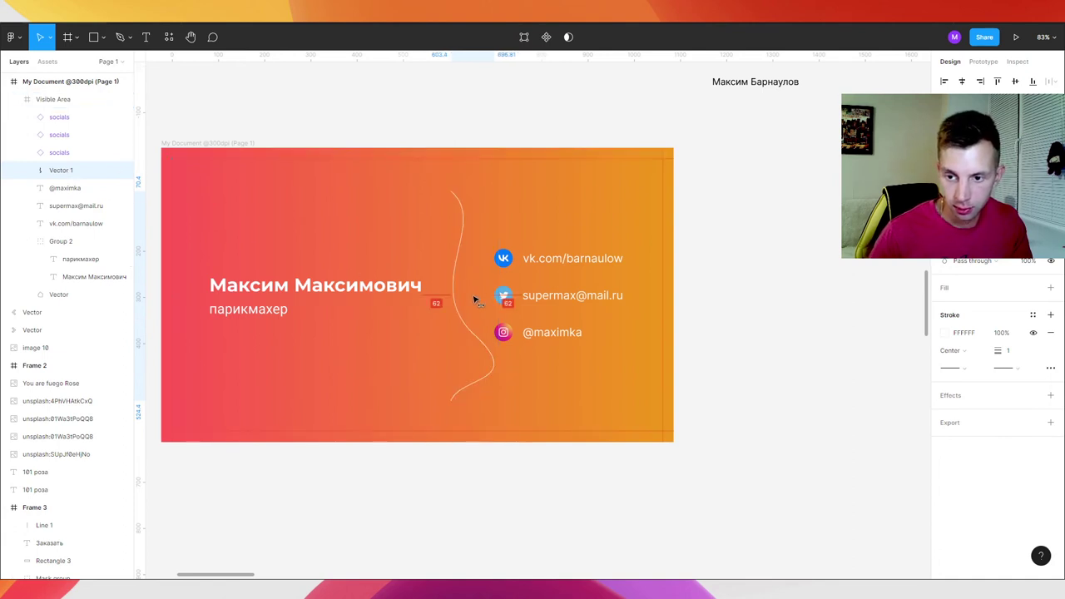
{"action": "left_click_drag", "start_coordinate": [474, 300], "coordinate": [471, 300]}
{"action": "left_click", "coordinate": [288, 291]}
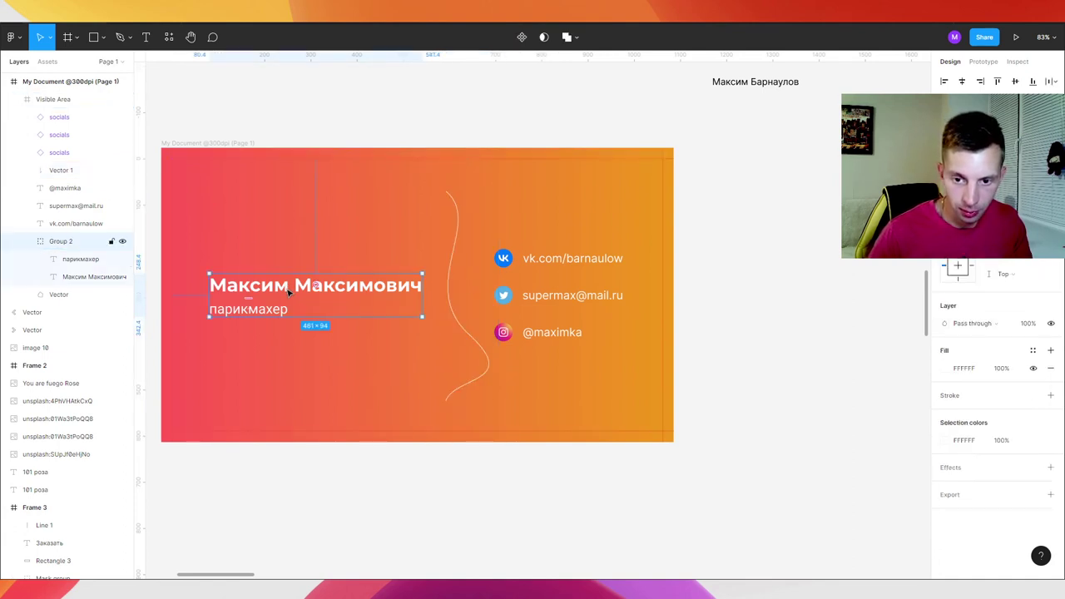
{"action": "left_click_drag", "start_coordinate": [314, 287], "coordinate": [309, 287]}
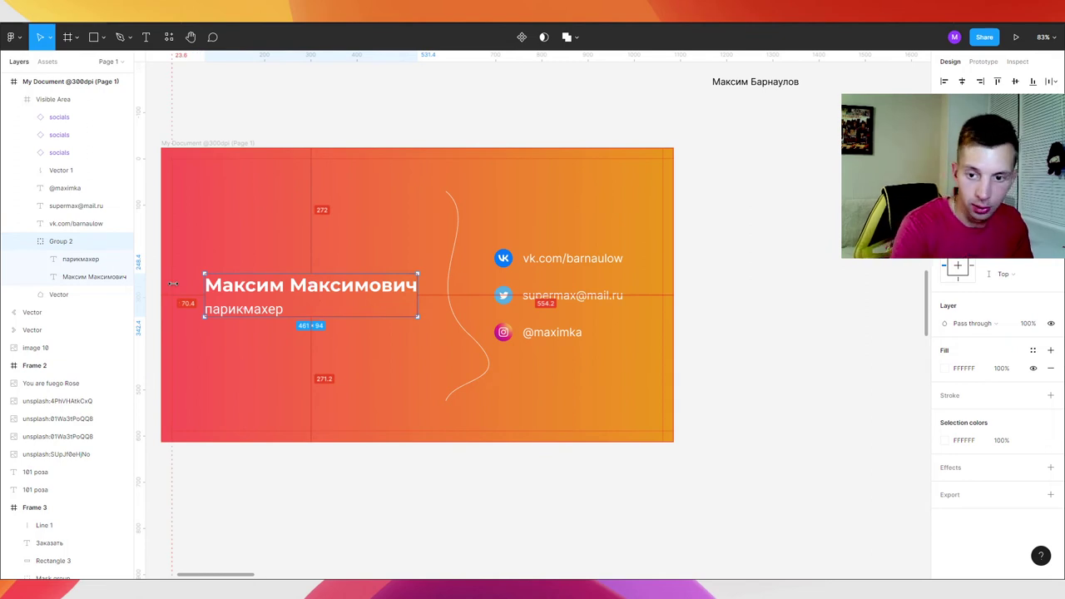
{"action": "left_click", "coordinate": [316, 239]}
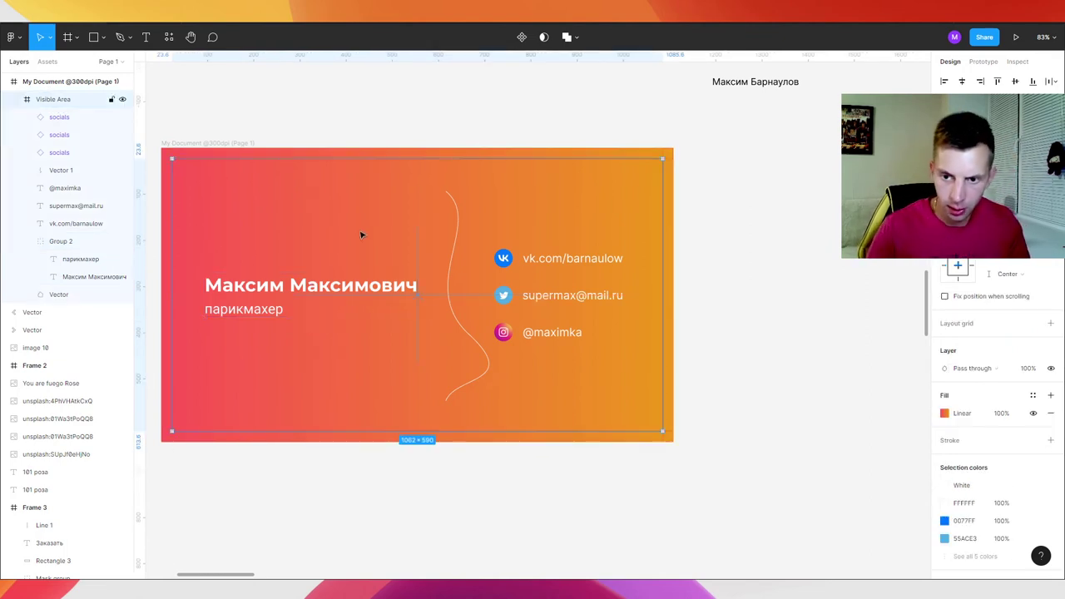
{"action": "left_click", "coordinate": [616, 454]}
{"action": "scroll", "coordinate": [614, 464], "scroll_direction": "down", "scroll_amount": 3}
{"action": "scroll", "coordinate": [614, 466], "scroll_direction": "up", "scroll_amount": 2}
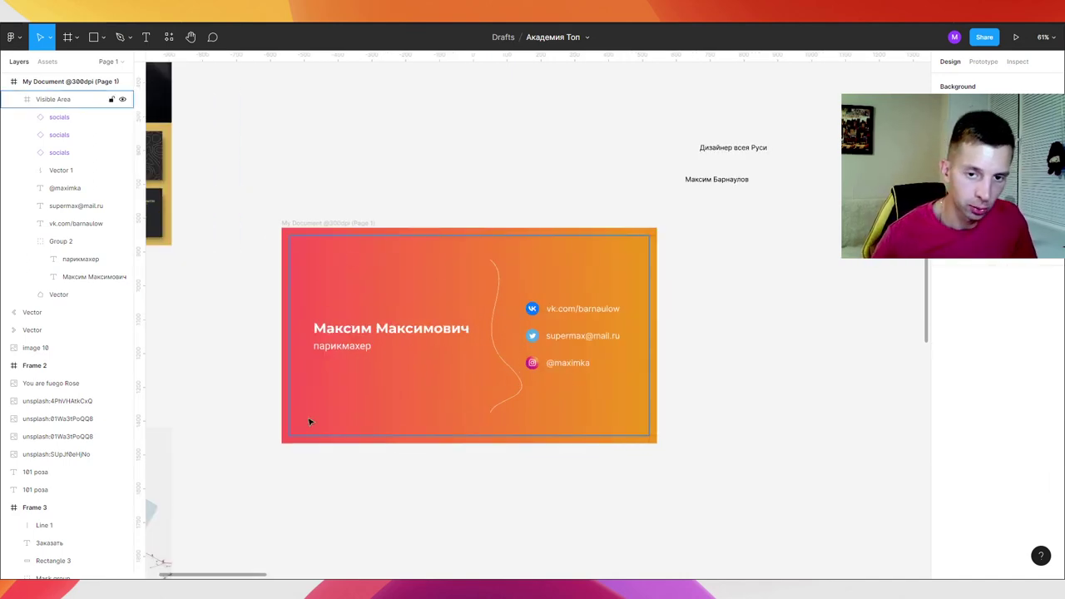
Search Bootstrap Icons for hair and girl ('девушка') icons, find none, and reopen saved plugins
{"action": "right_click", "coordinate": [329, 133]}
{"action": "mouse_move", "coordinate": [347, 227]}
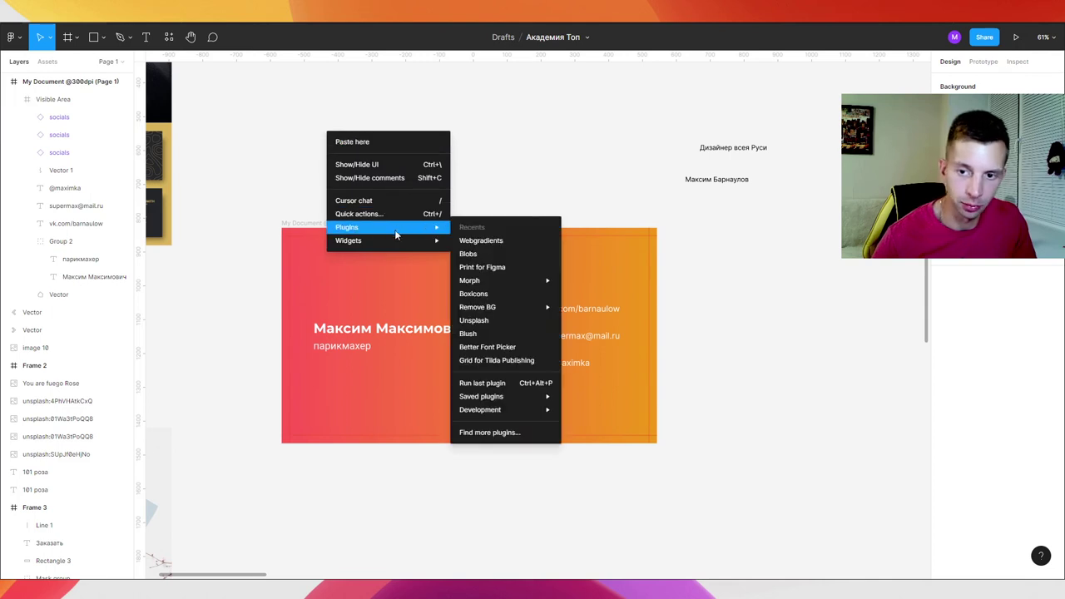
{"action": "mouse_move", "coordinate": [491, 396]}
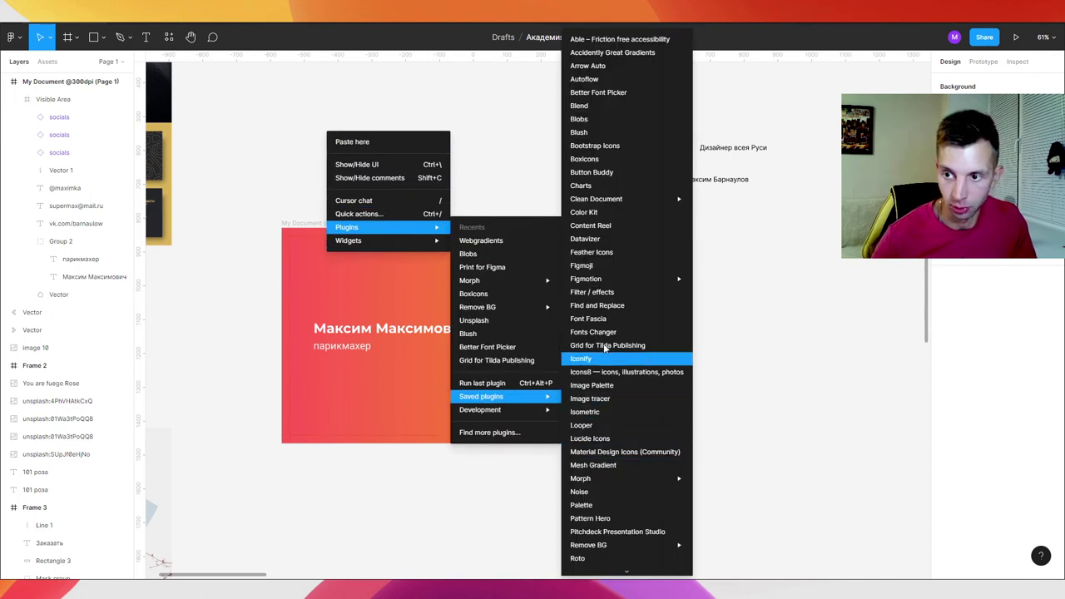
{"action": "left_click", "coordinate": [622, 158]}
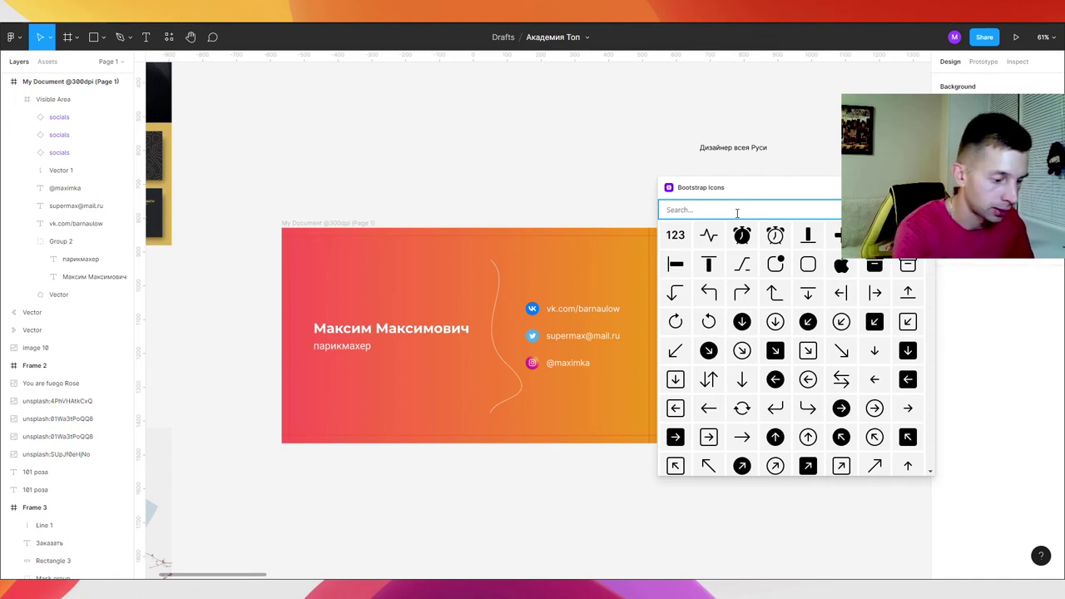
{"action": "type", "text": "вс"}
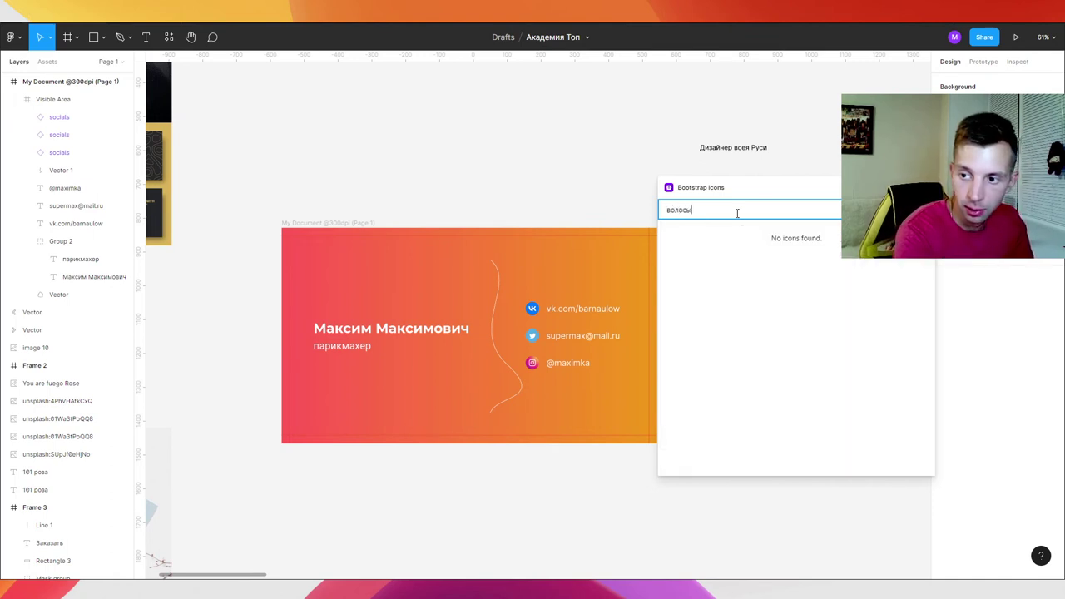
{"action": "key", "text": "BackSpace"}
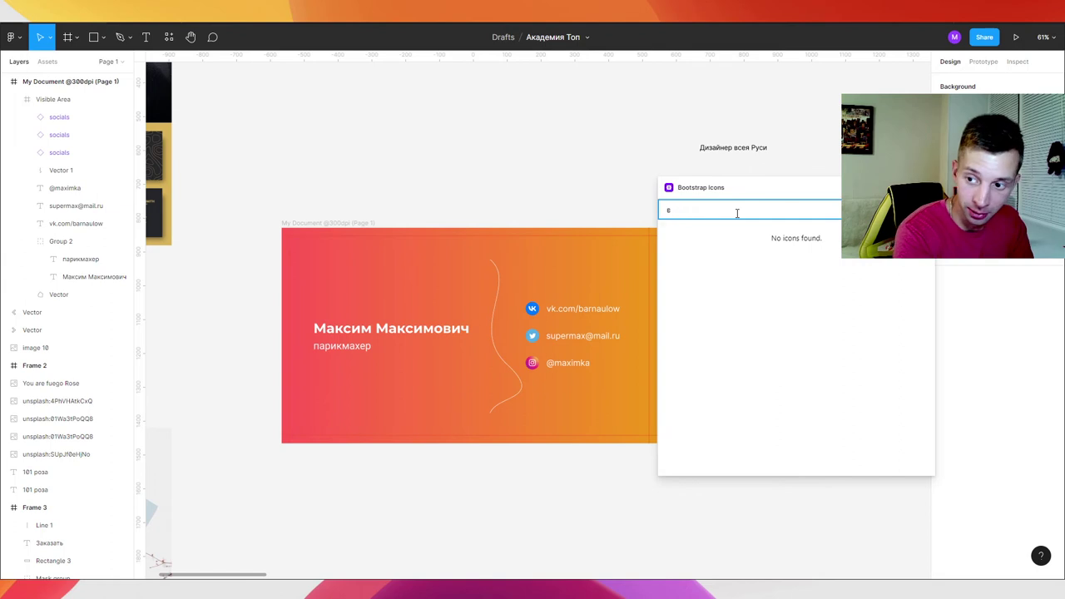
{"action": "key", "text": "BackSpace"}
{"action": "type", "text": "девушка"}
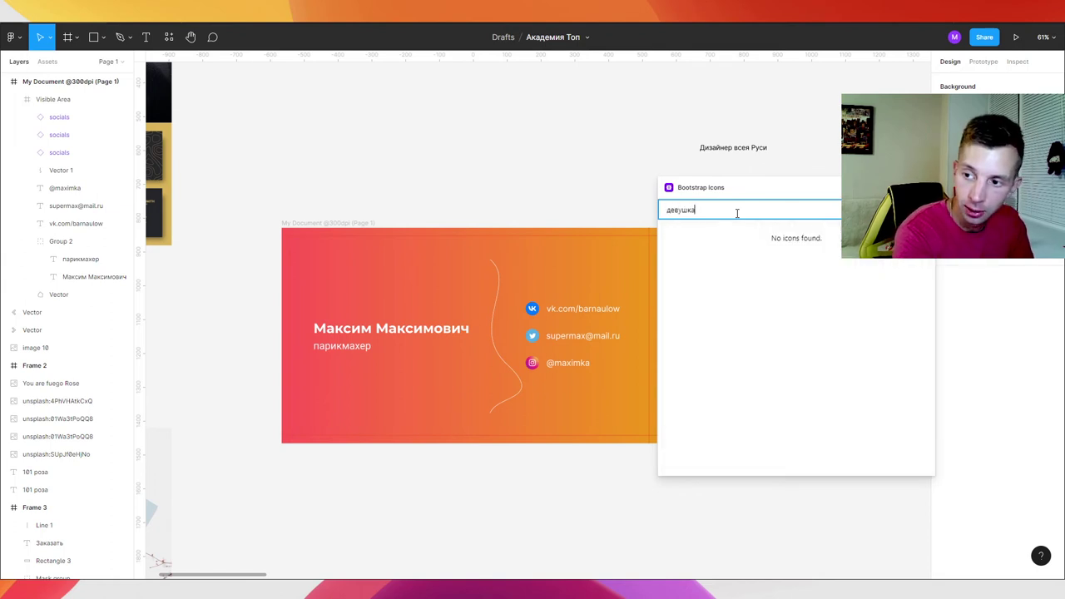
{"action": "key", "text": "Escape"}
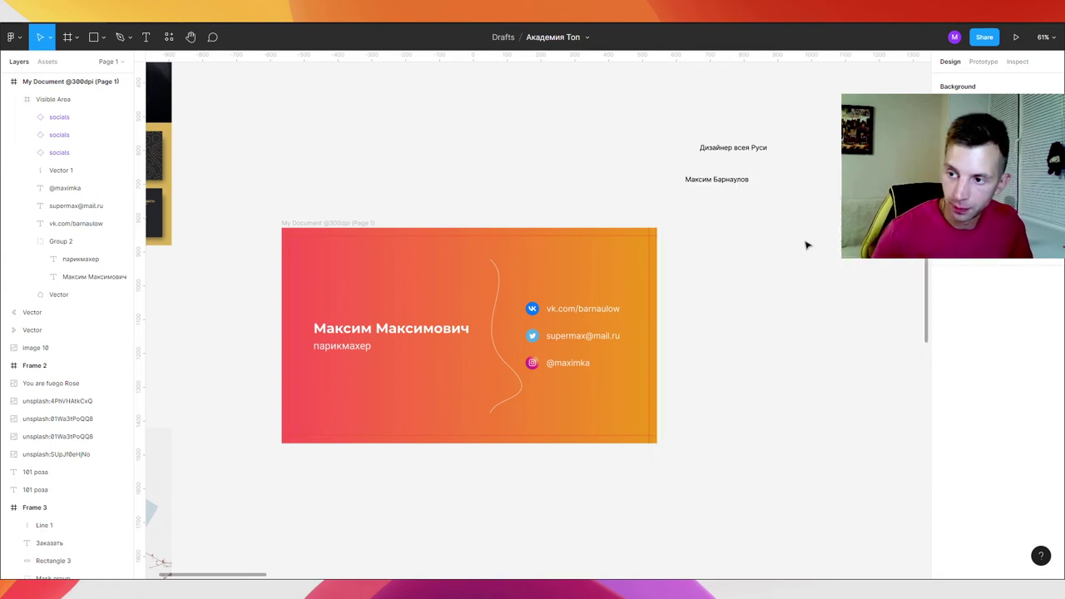
{"action": "right_click", "coordinate": [725, 278]}
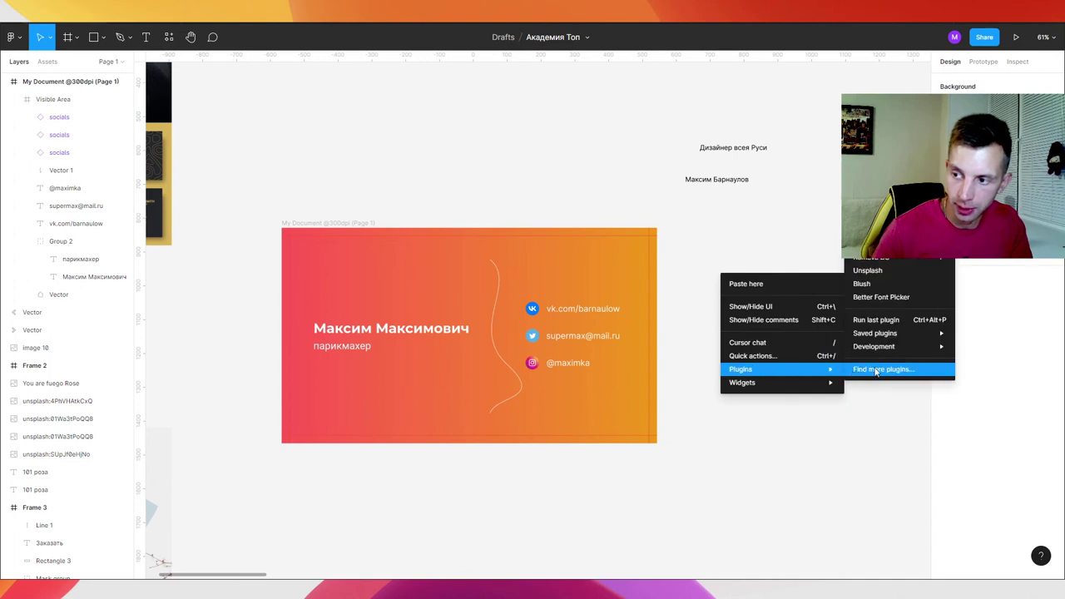
{"action": "mouse_move", "coordinate": [876, 332]}
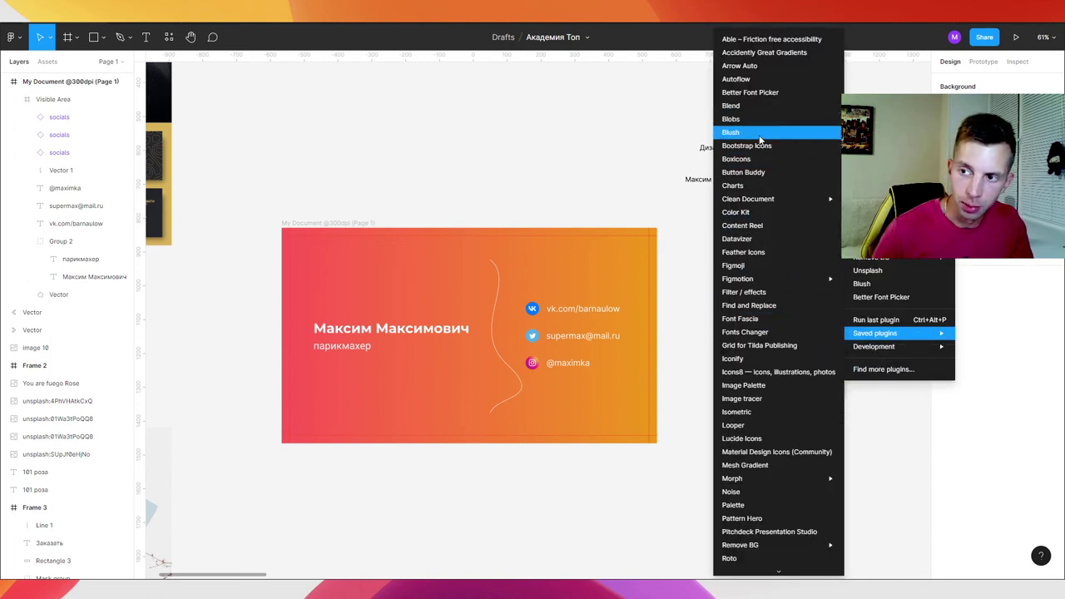
Insert the Avatar [colors] illustration from Blush's Allura collection onto the canvas
{"action": "left_click", "coordinate": [761, 133]}
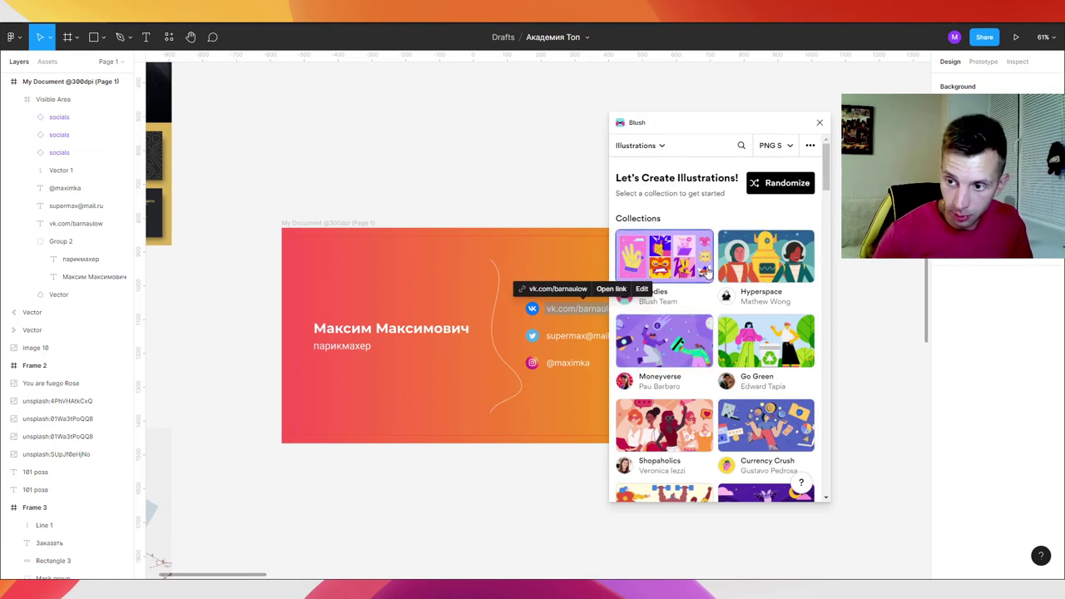
{"action": "scroll", "coordinate": [749, 341], "scroll_direction": "down", "scroll_amount": 2}
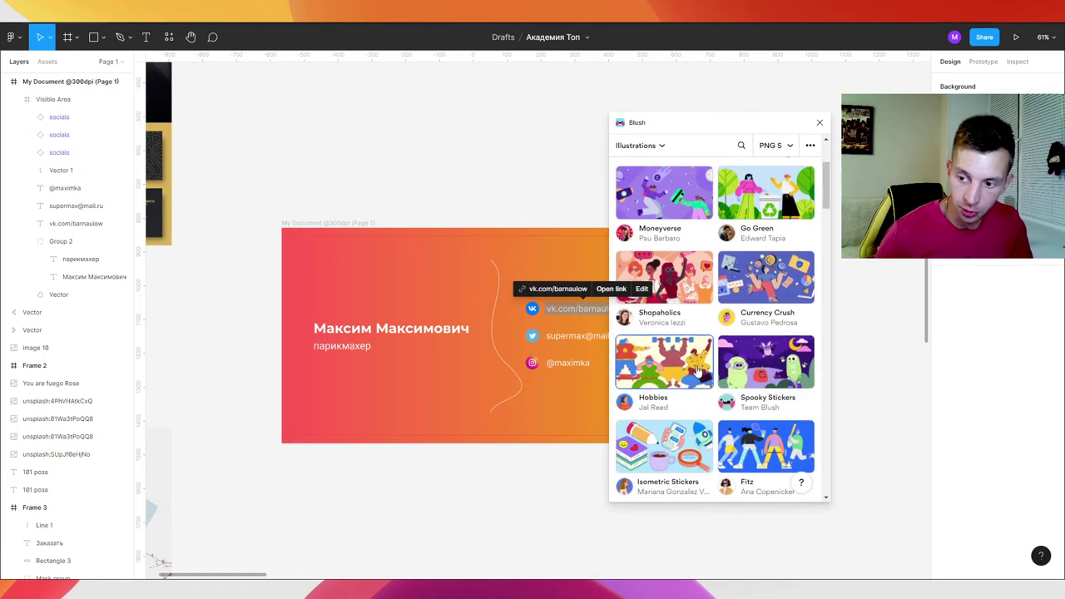
{"action": "scroll", "coordinate": [697, 371], "scroll_direction": "down", "scroll_amount": 4}
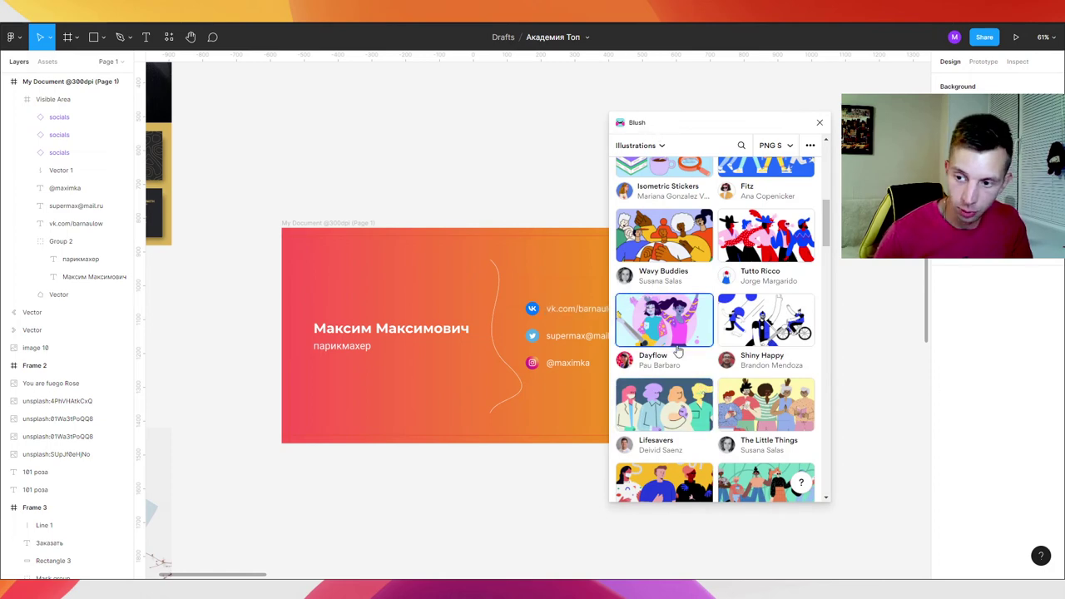
{"action": "scroll", "coordinate": [663, 307], "scroll_direction": "down", "scroll_amount": 2}
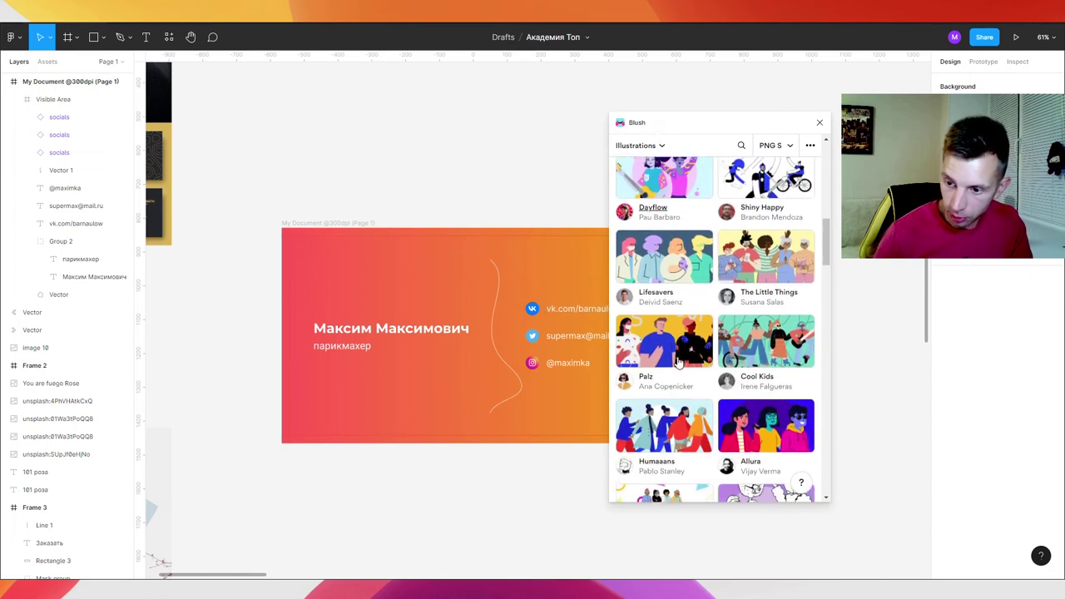
{"action": "scroll", "coordinate": [663, 308], "scroll_direction": "down", "scroll_amount": 2}
{"action": "left_click", "coordinate": [759, 290]}
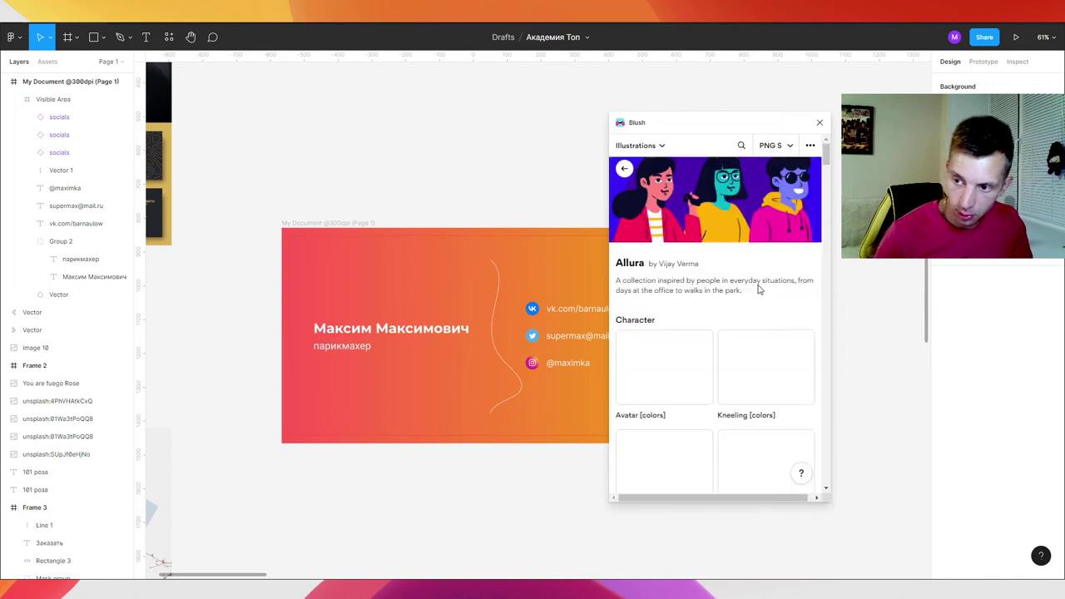
{"action": "scroll", "coordinate": [770, 426], "scroll_direction": "down", "scroll_amount": 2}
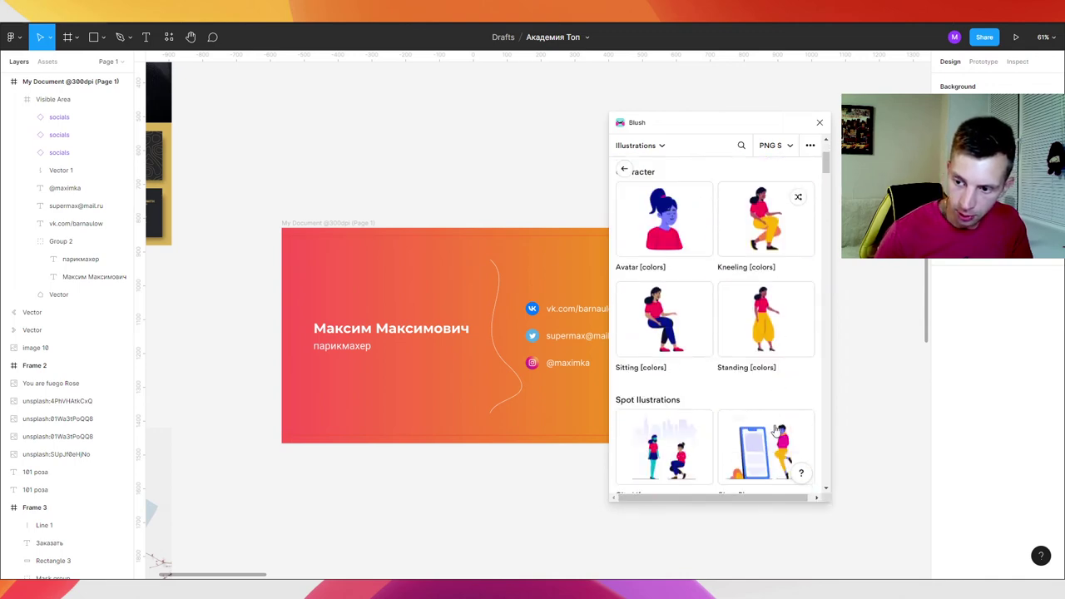
{"action": "scroll", "coordinate": [772, 428], "scroll_direction": "down", "scroll_amount": 3}
{"action": "scroll", "coordinate": [774, 430], "scroll_direction": "down", "scroll_amount": 2}
{"action": "scroll", "coordinate": [774, 430], "scroll_direction": "down", "scroll_amount": 3}
{"action": "scroll", "coordinate": [774, 430], "scroll_direction": "down", "scroll_amount": 1}
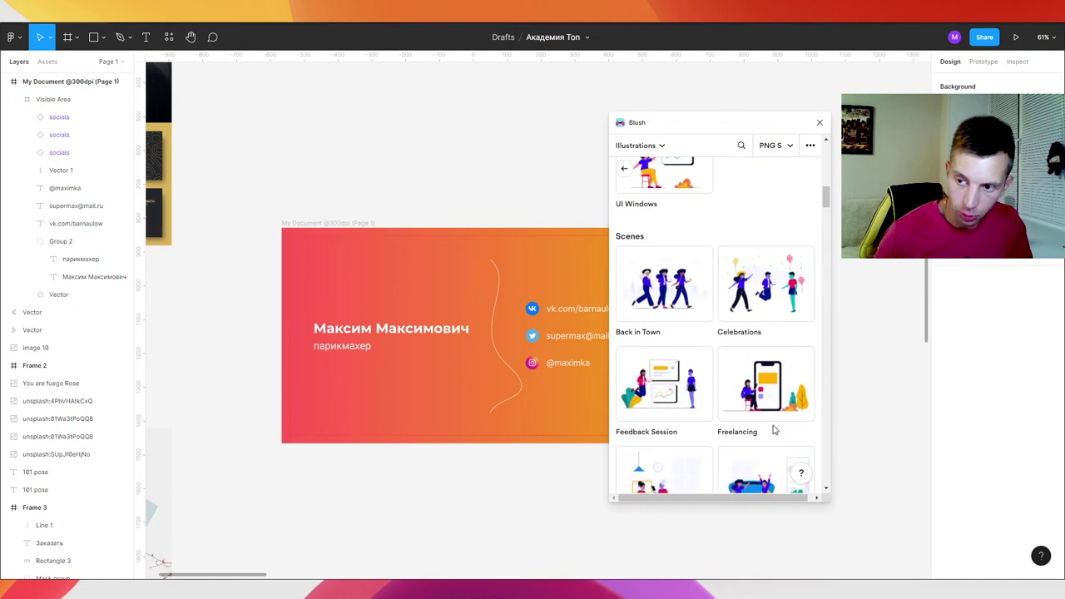
{"action": "scroll", "coordinate": [770, 428], "scroll_direction": "up", "scroll_amount": 7}
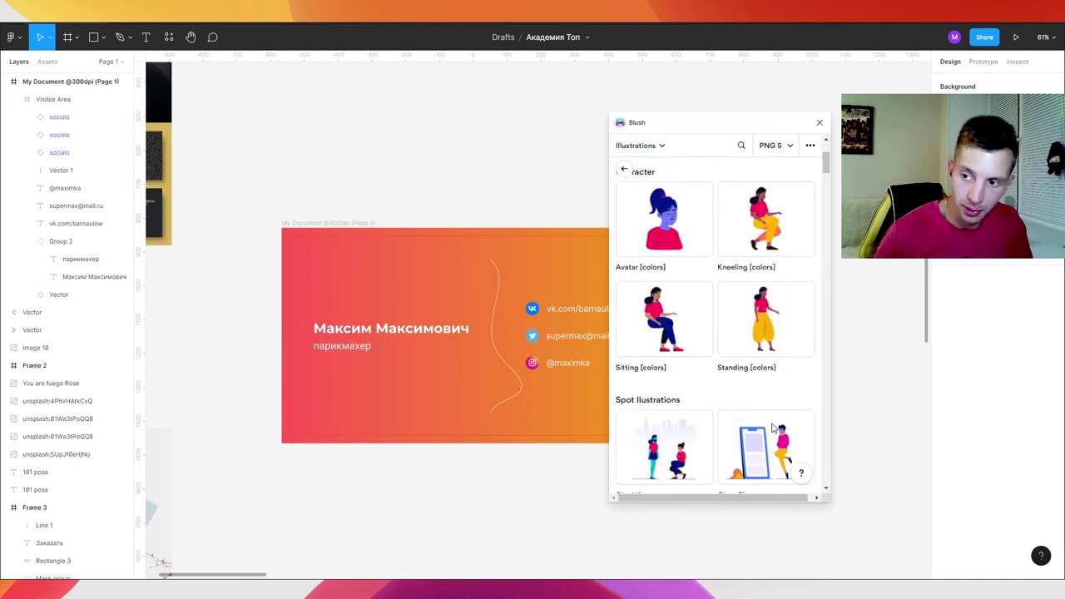
{"action": "left_click", "coordinate": [690, 237]}
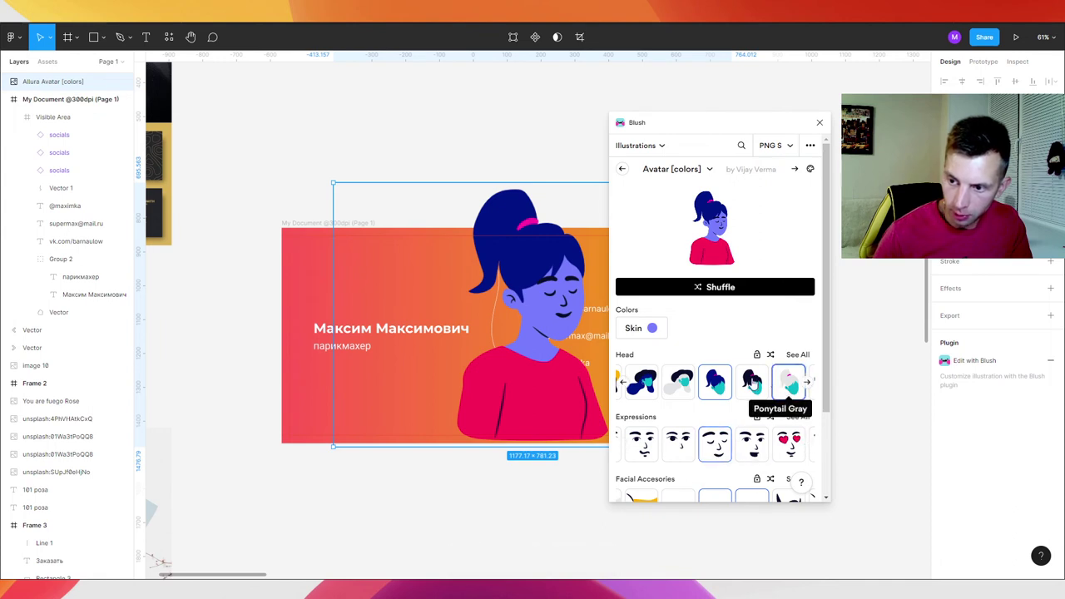
Cycle through the avatar's head styles to a ponytailed girl
{"action": "left_click", "coordinate": [807, 383]}
{"action": "left_click", "coordinate": [807, 383]}
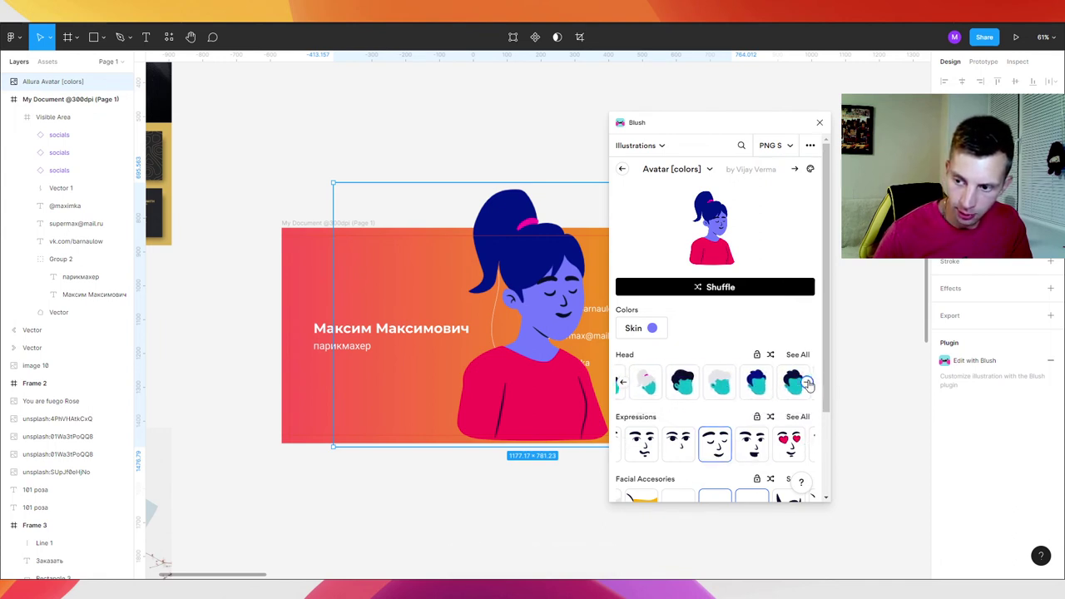
{"action": "left_click", "coordinate": [807, 382]}
{"action": "left_click", "coordinate": [807, 383]}
{"action": "left_click", "coordinate": [807, 382]}
{"action": "left_click", "coordinate": [808, 383]}
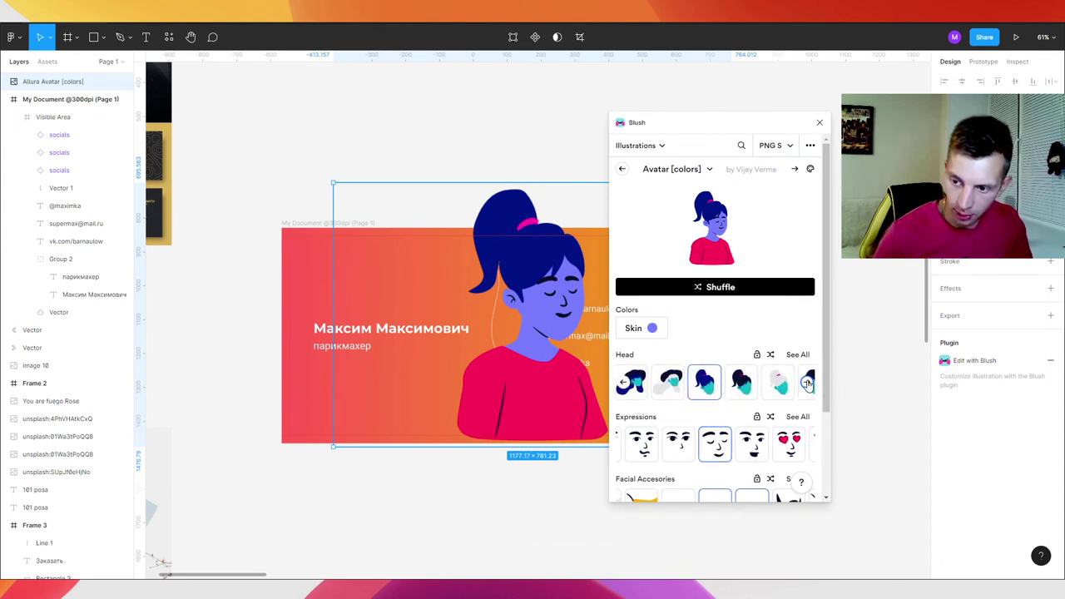
{"action": "left_click", "coordinate": [807, 383]}
{"action": "left_click", "coordinate": [807, 383]}
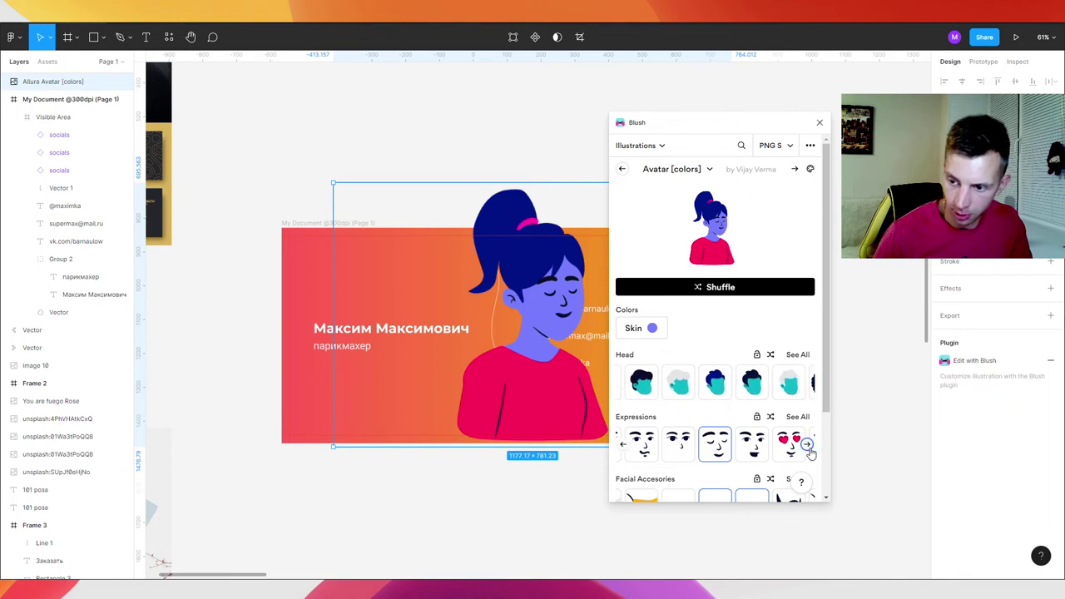
{"action": "scroll", "coordinate": [824, 388], "scroll_direction": "down", "scroll_amount": 3}
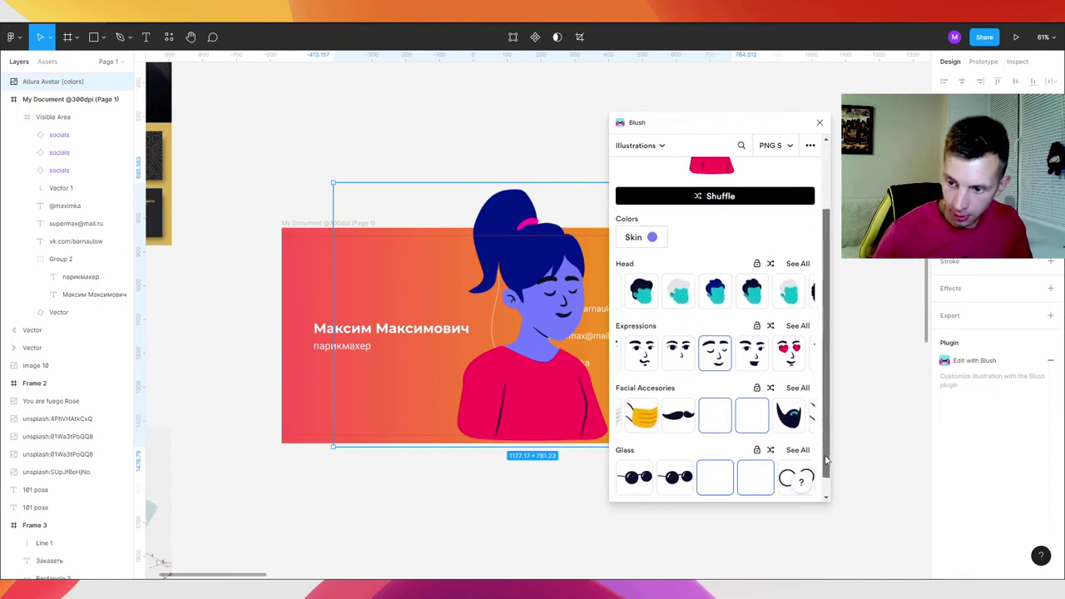
{"action": "scroll", "coordinate": [826, 347], "scroll_direction": "up", "scroll_amount": 3}
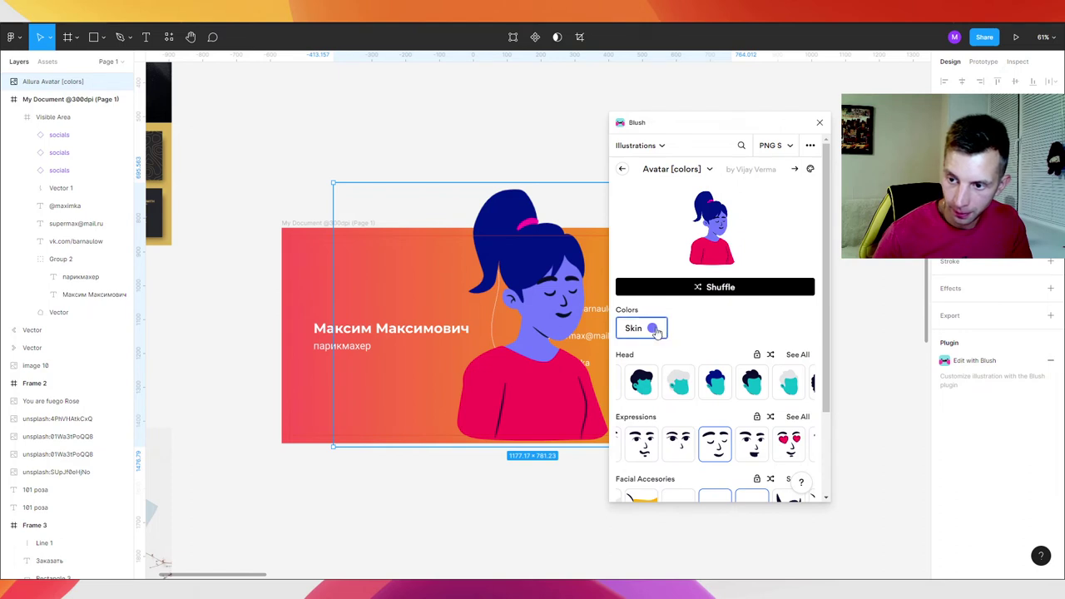
Change the avatar's skin colour to the pink swatch
{"action": "left_click", "coordinate": [652, 328]}
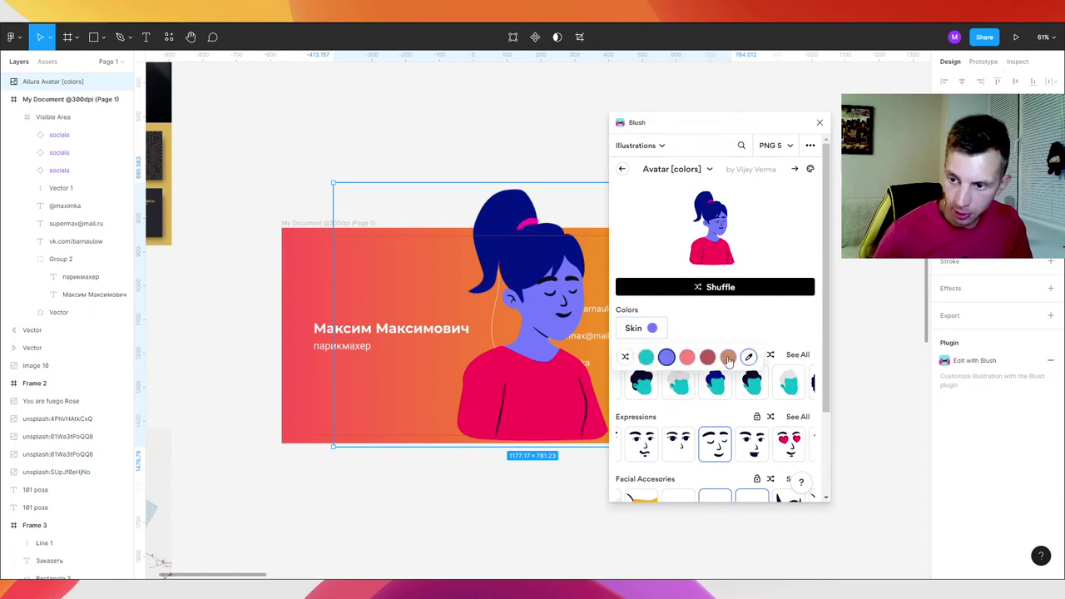
{"action": "left_click", "coordinate": [728, 357]}
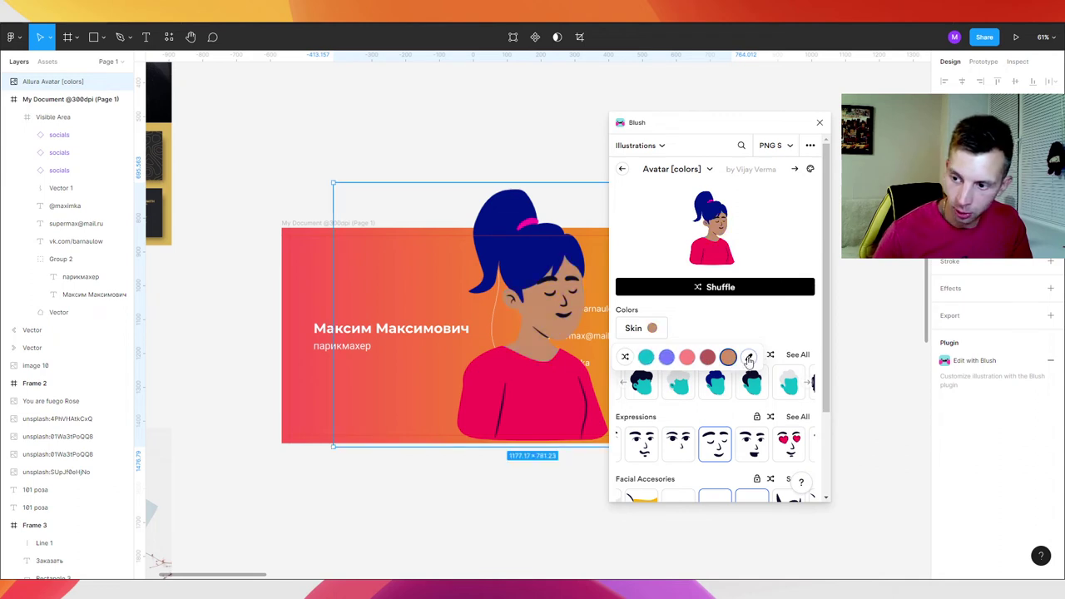
{"action": "left_click", "coordinate": [749, 358]}
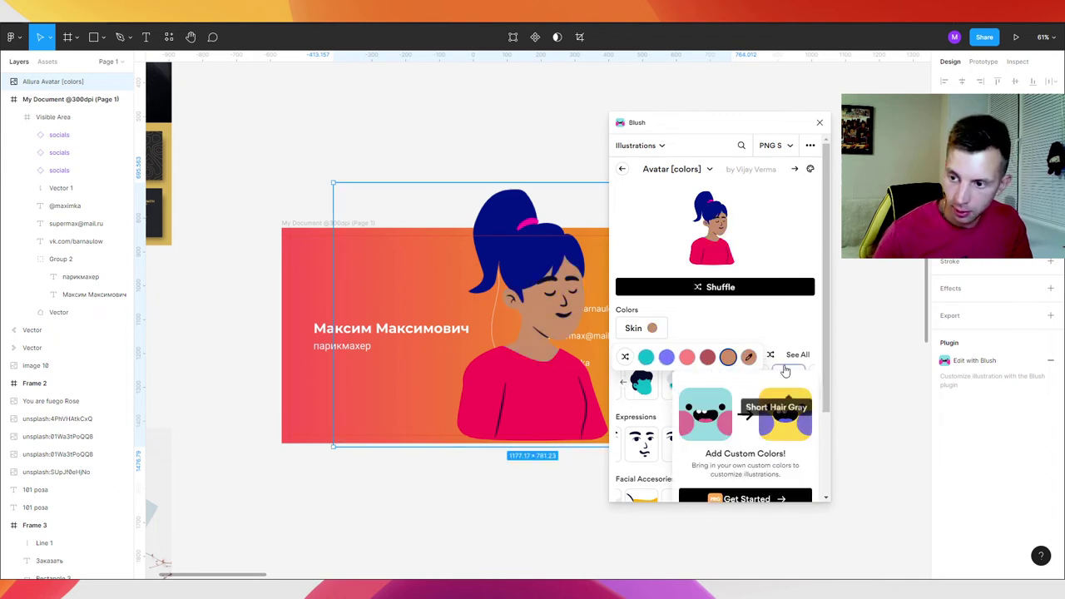
{"action": "left_click", "coordinate": [750, 359]}
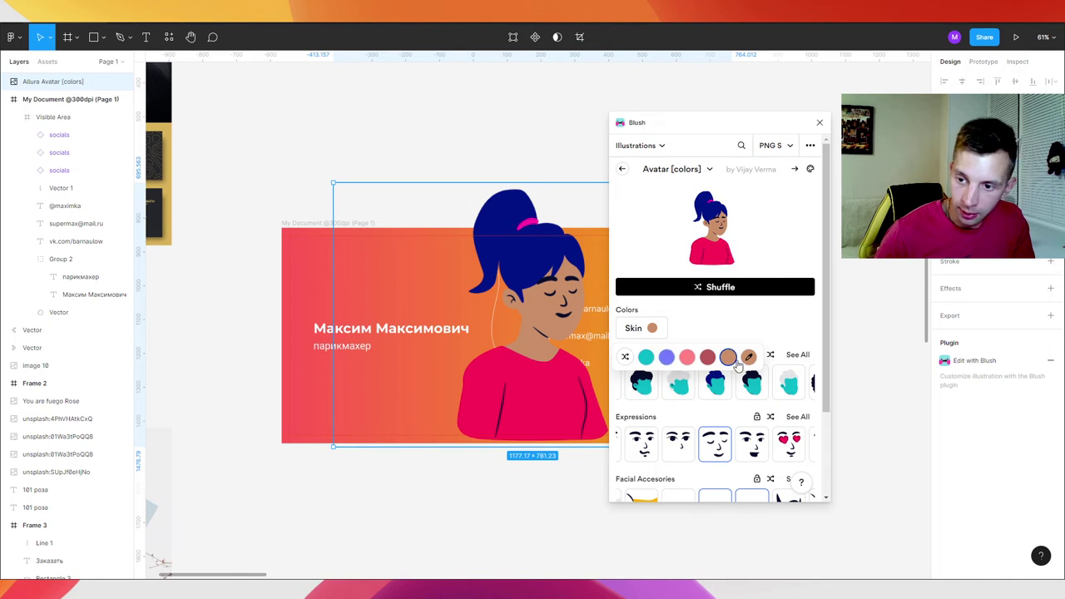
{"action": "left_click", "coordinate": [686, 358]}
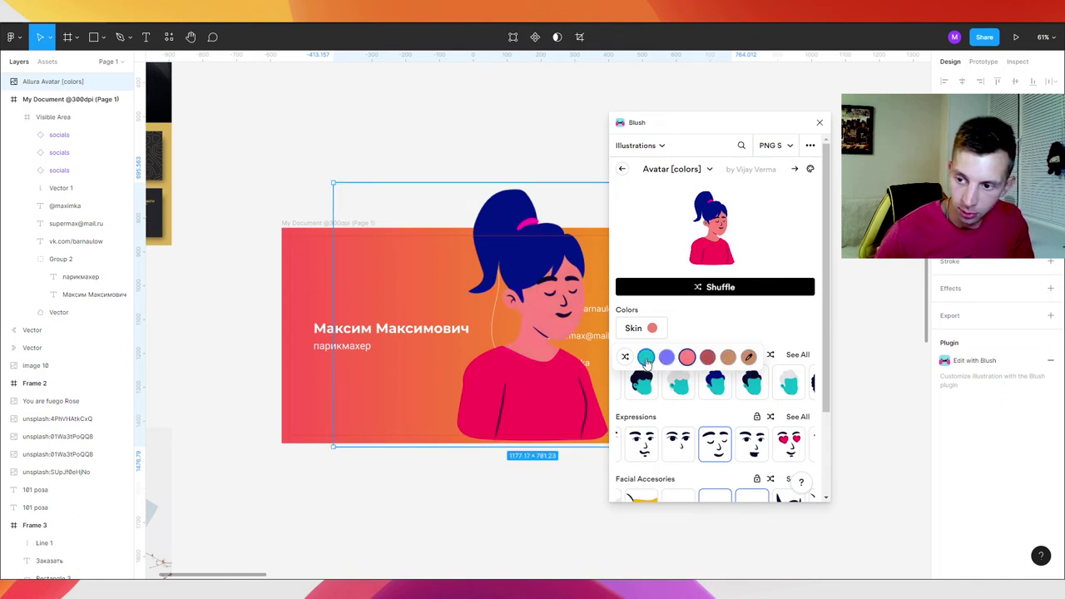
Shrink the avatar to about 447×297, try it on the card, then delete it
{"action": "left_click", "coordinate": [820, 123]}
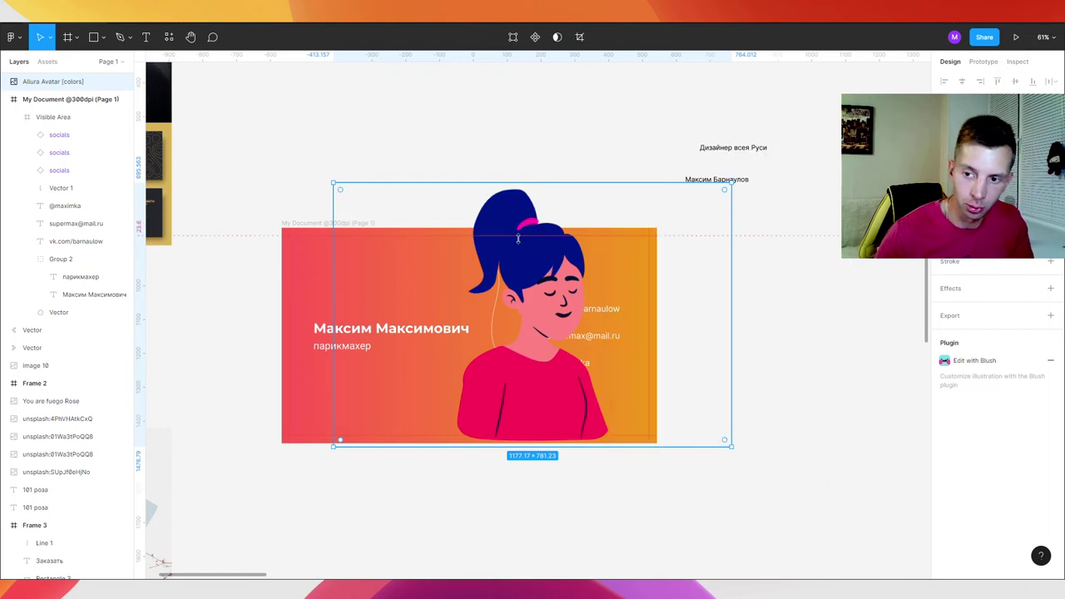
{"action": "left_click_drag", "start_coordinate": [330, 181], "coordinate": [580, 347]}
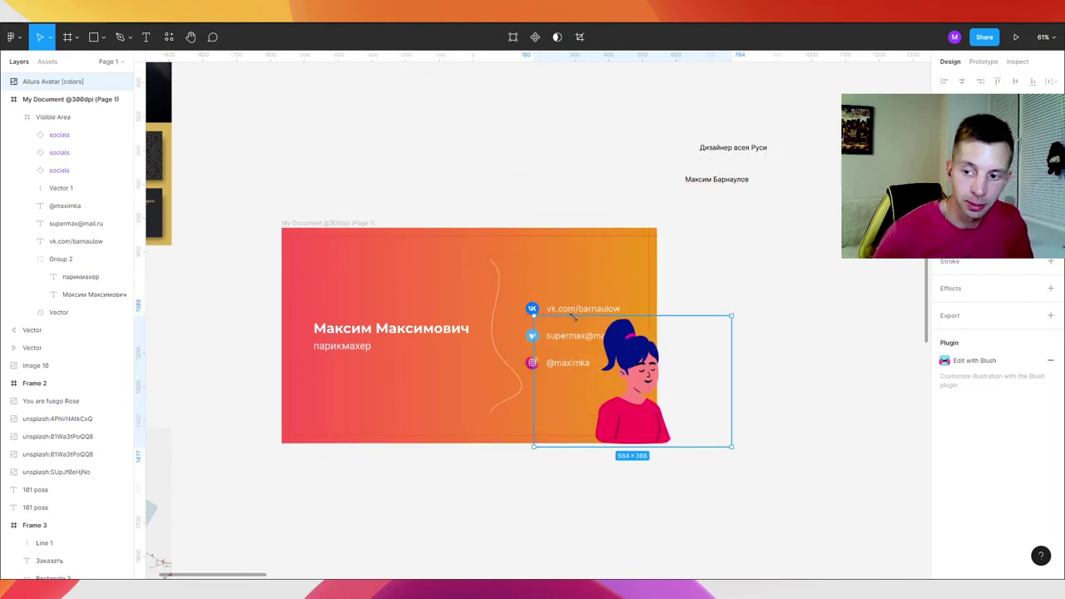
{"action": "left_click_drag", "start_coordinate": [693, 403], "coordinate": [354, 401]}
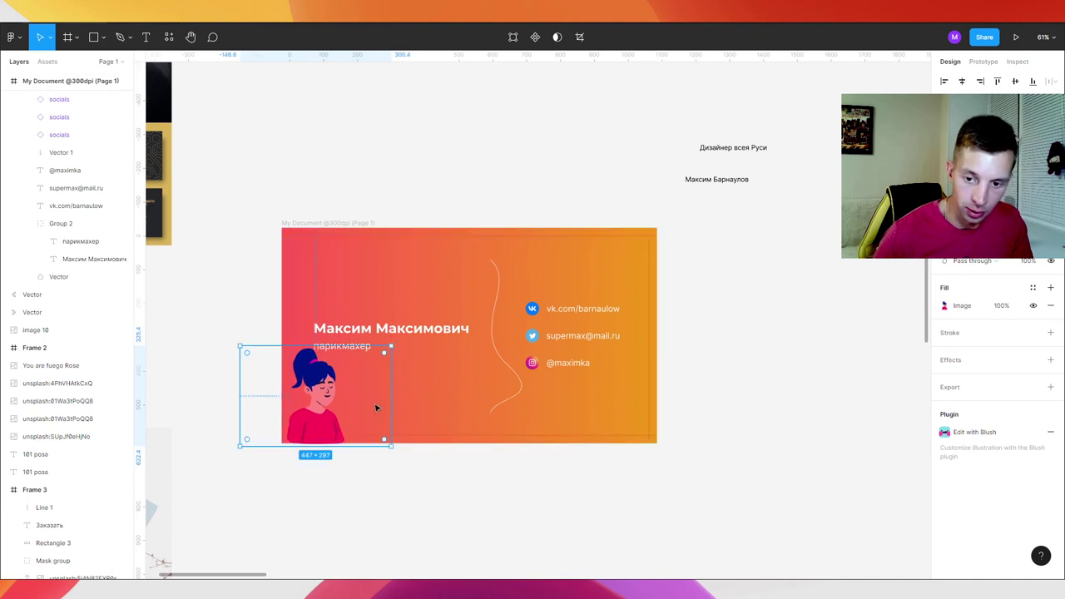
{"action": "left_click_drag", "start_coordinate": [379, 356], "coordinate": [832, 310]}
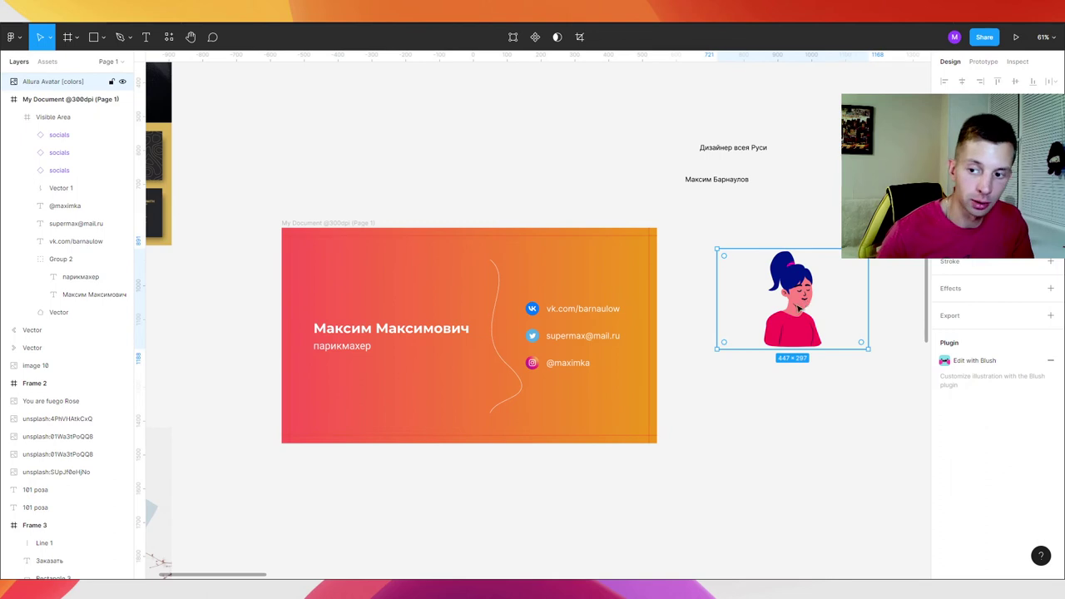
{"action": "key", "text": "Delete"}
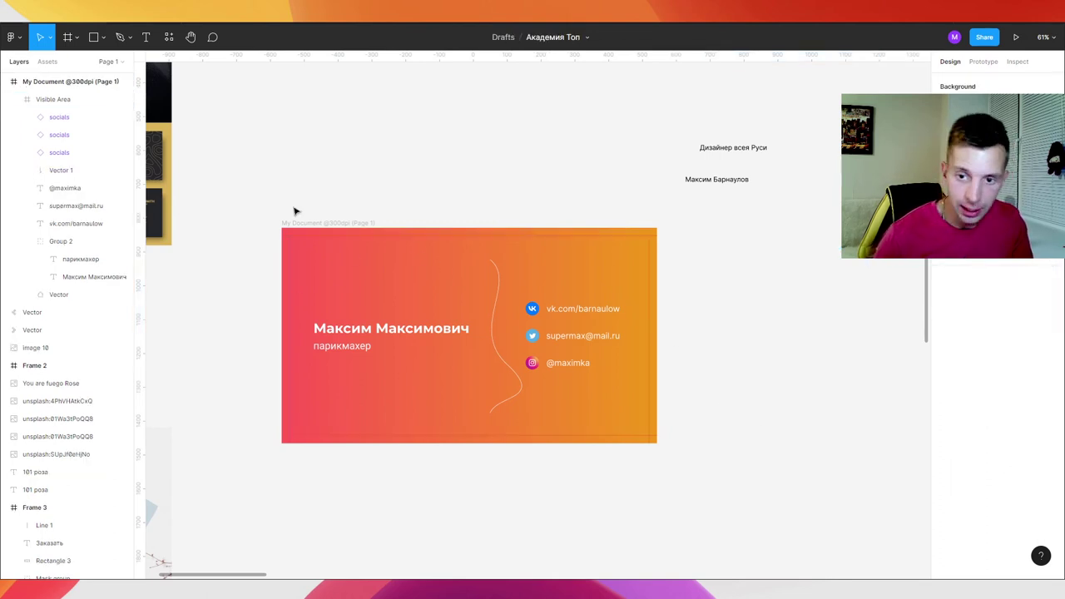
Marquee-select the card frame and clear the selection to check the result
{"action": "mouse_move", "coordinate": [253, 182]}
{"action": "left_mouse_down"}
{"action": "mouse_move", "coordinate": [674, 506]}
{"action": "mouse_move", "coordinate": [699, 507]}
{"action": "left_mouse_up"}
{"action": "left_click", "coordinate": [561, 505]}
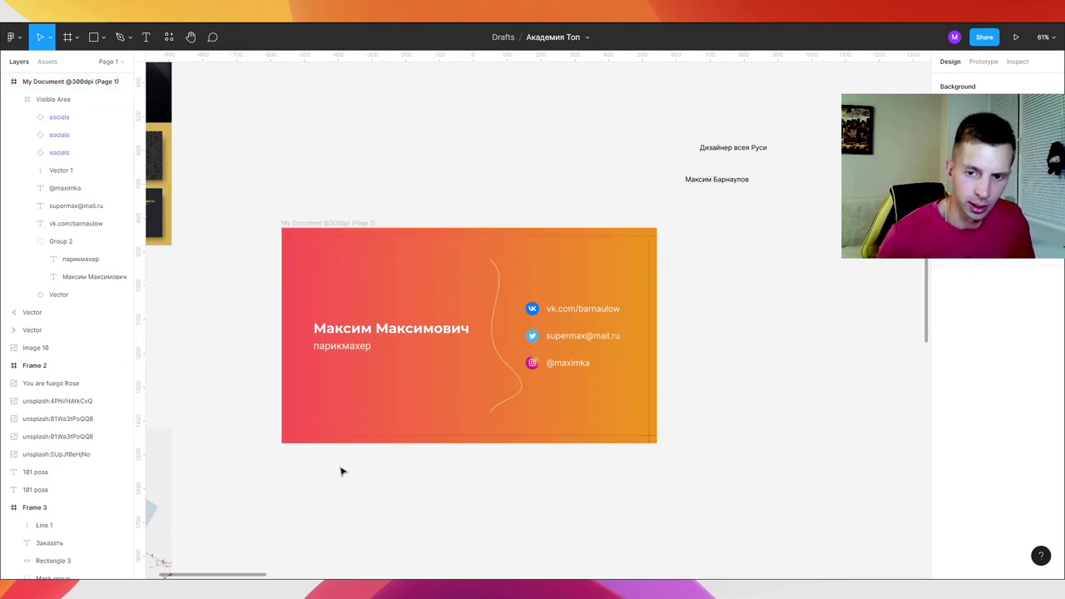
{"action": "left_click_drag", "start_coordinate": [259, 476], "coordinate": [684, 227]}
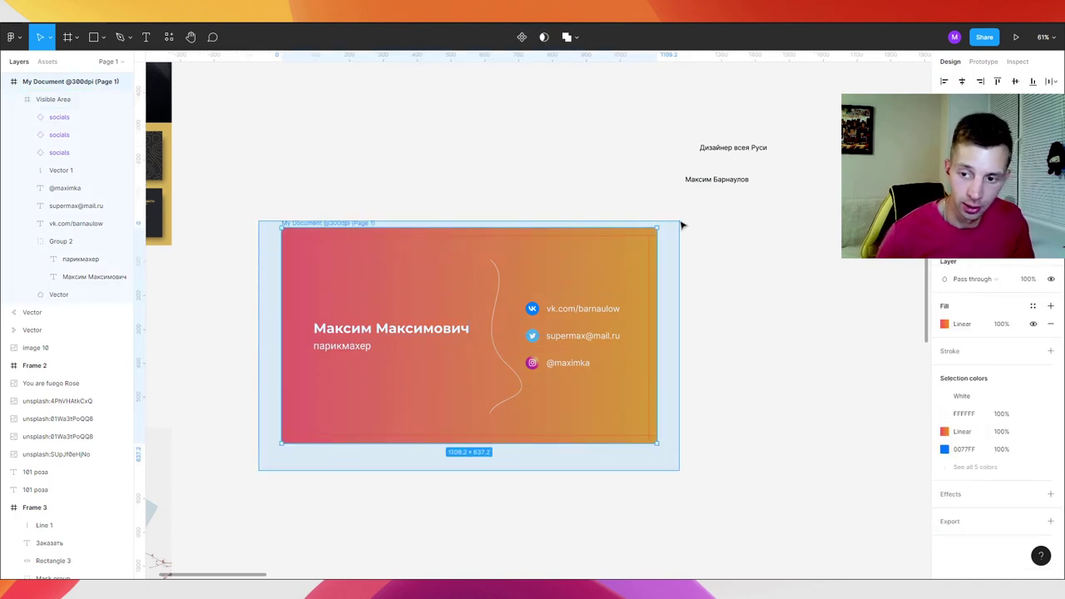
{"action": "left_click", "coordinate": [363, 178]}
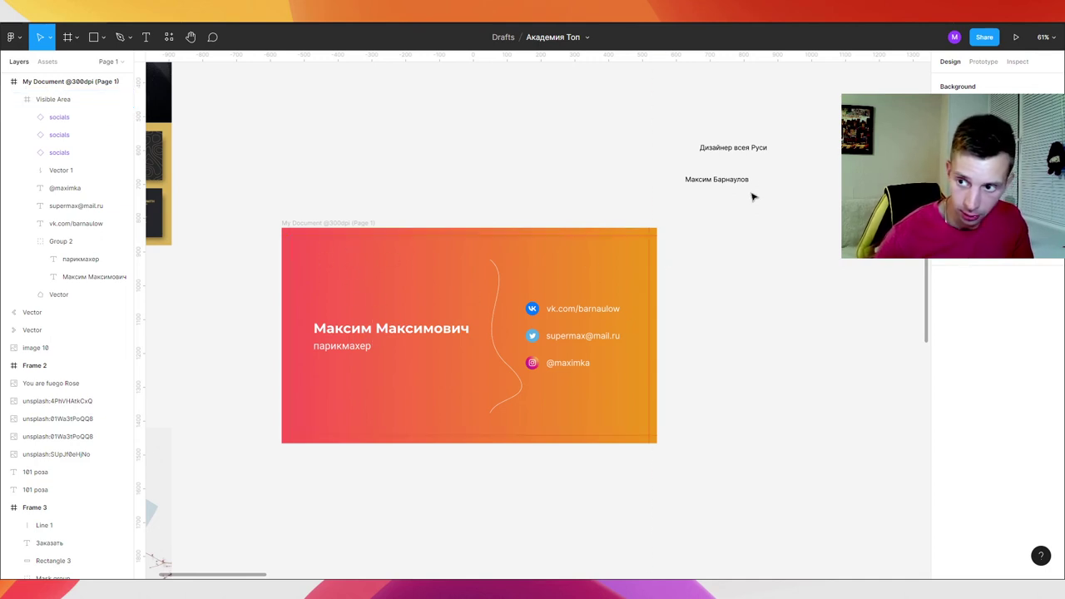
Move the 'Дизайнер всея Руси' caption to the card's upper left and make it white
{"action": "mouse_move", "coordinate": [746, 150]}
{"action": "left_mouse_down"}
{"action": "mouse_move", "coordinate": [417, 268]}
{"action": "mouse_move", "coordinate": [346, 268]}
{"action": "left_mouse_up"}
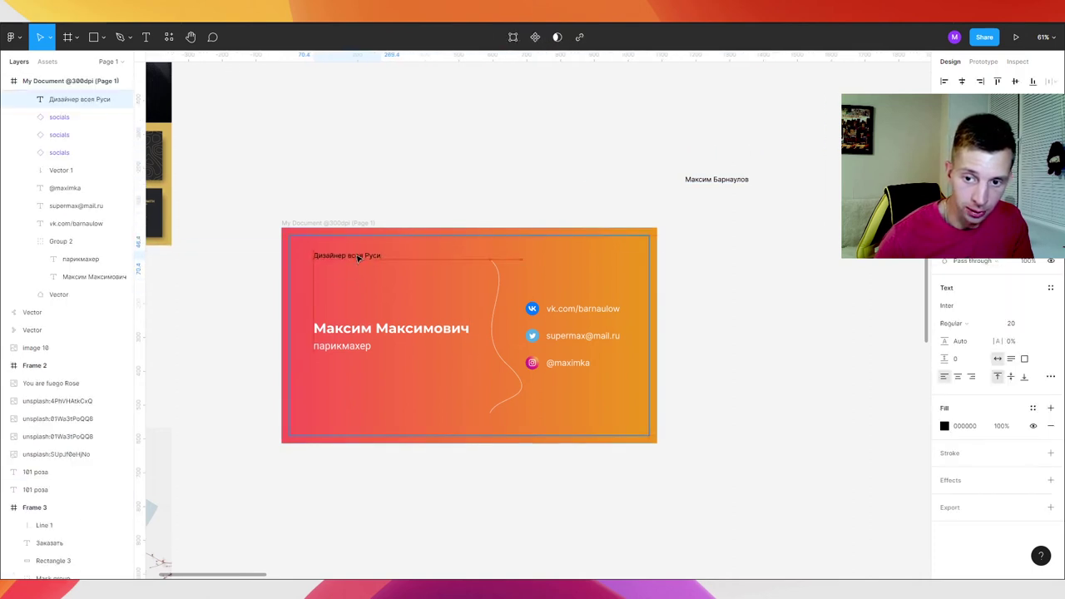
{"action": "left_click", "coordinate": [945, 426]}
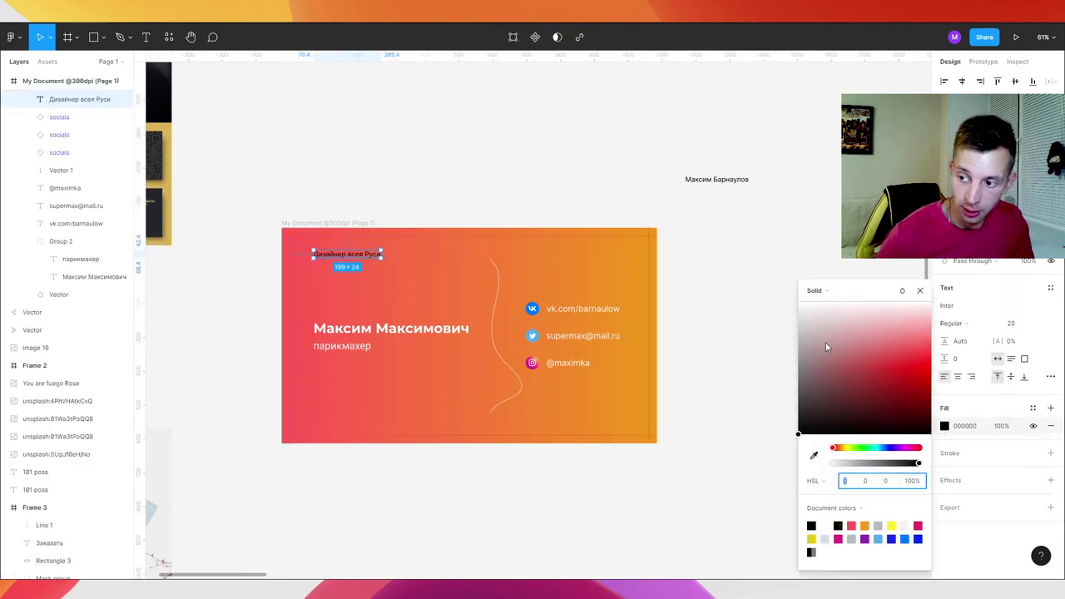
{"action": "left_click_drag", "start_coordinate": [826, 342], "coordinate": [799, 301]}
{"action": "left_click", "coordinate": [921, 290]}
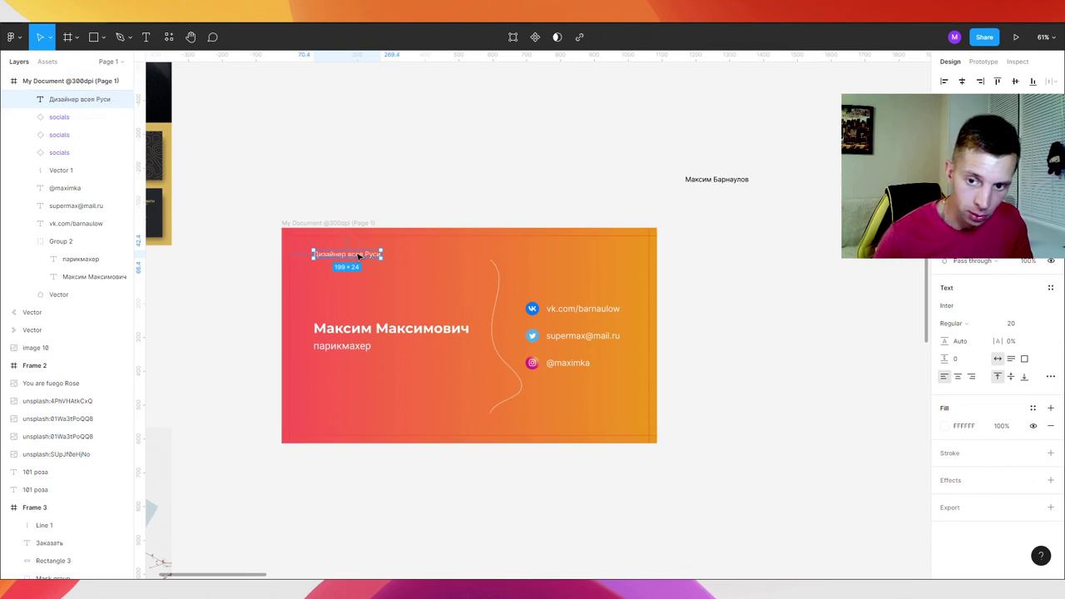
{"action": "left_click", "coordinate": [391, 166]}
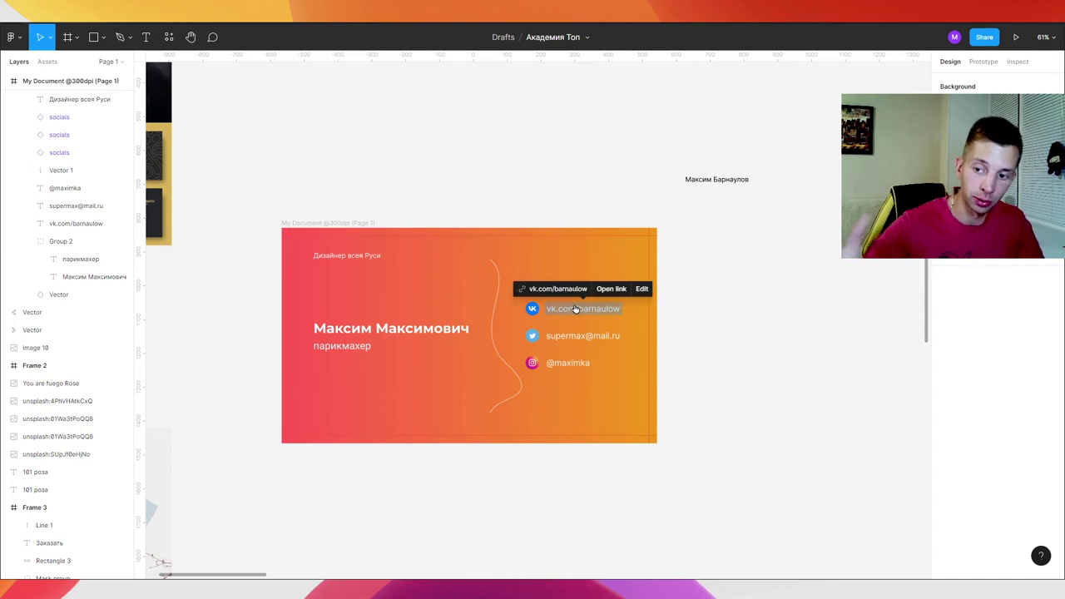
{"action": "mouse_move", "coordinate": [583, 309]}
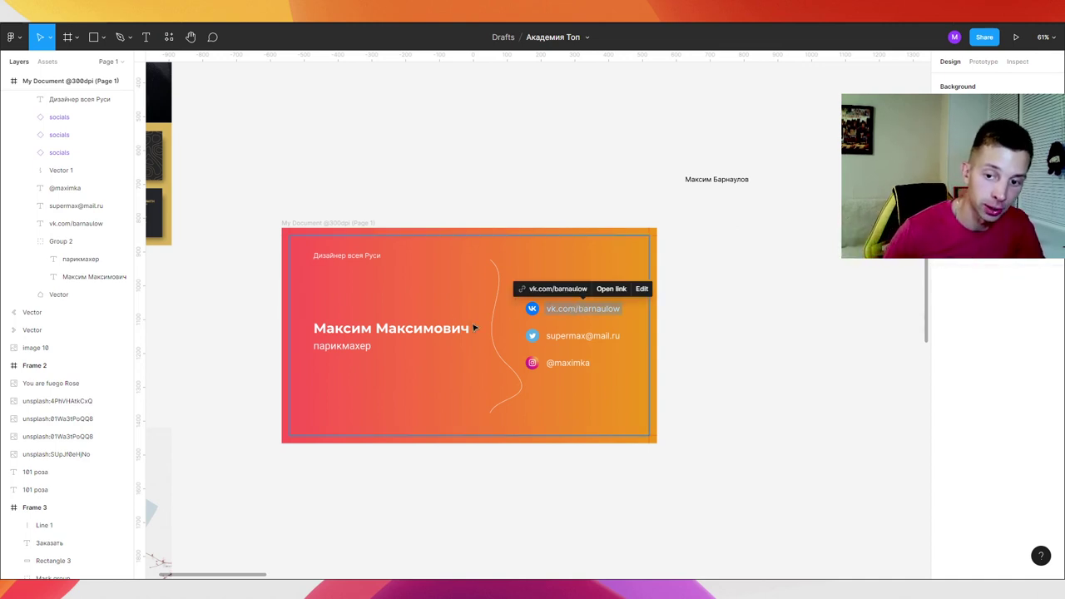
{"action": "left_click", "coordinate": [356, 260]}
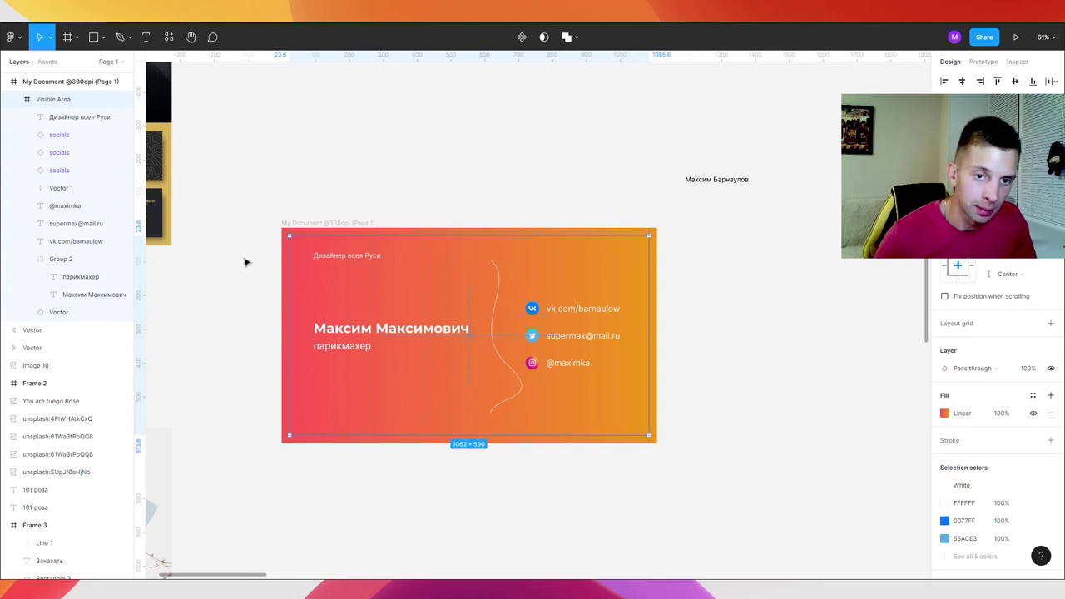
{"action": "left_click", "coordinate": [94, 117]}
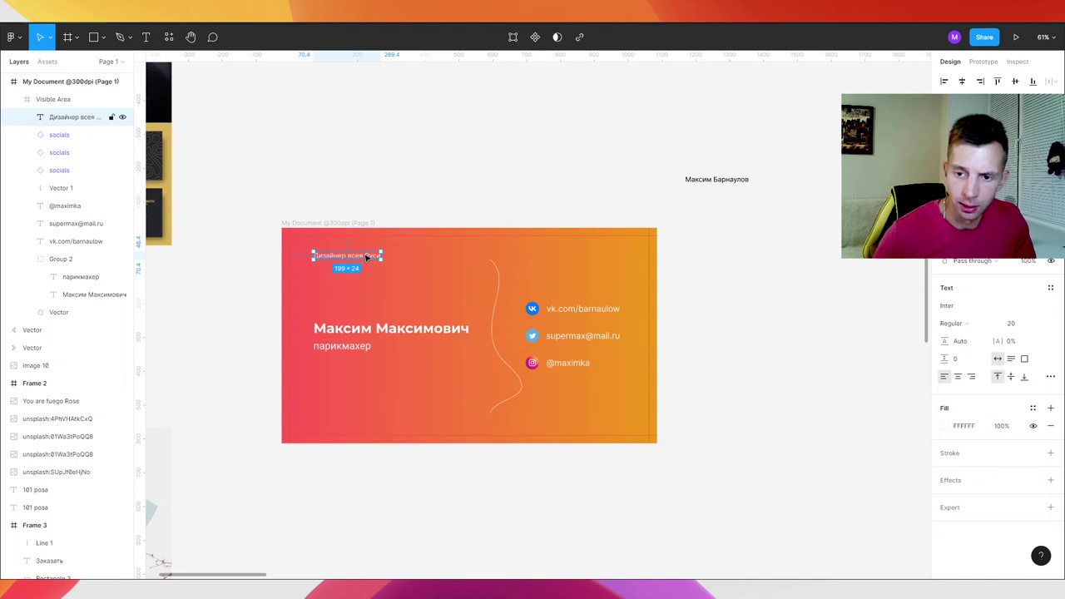
Retype the top caption as 'стрижка от 500₽'
{"action": "key", "text": "Return"}
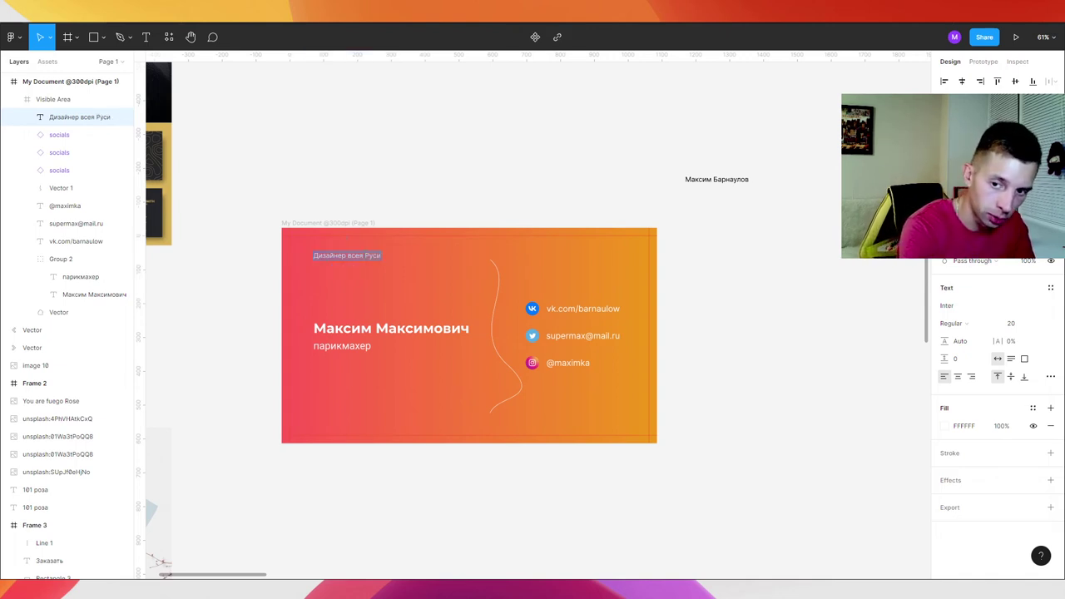
{"action": "type", "text": "от 5"}
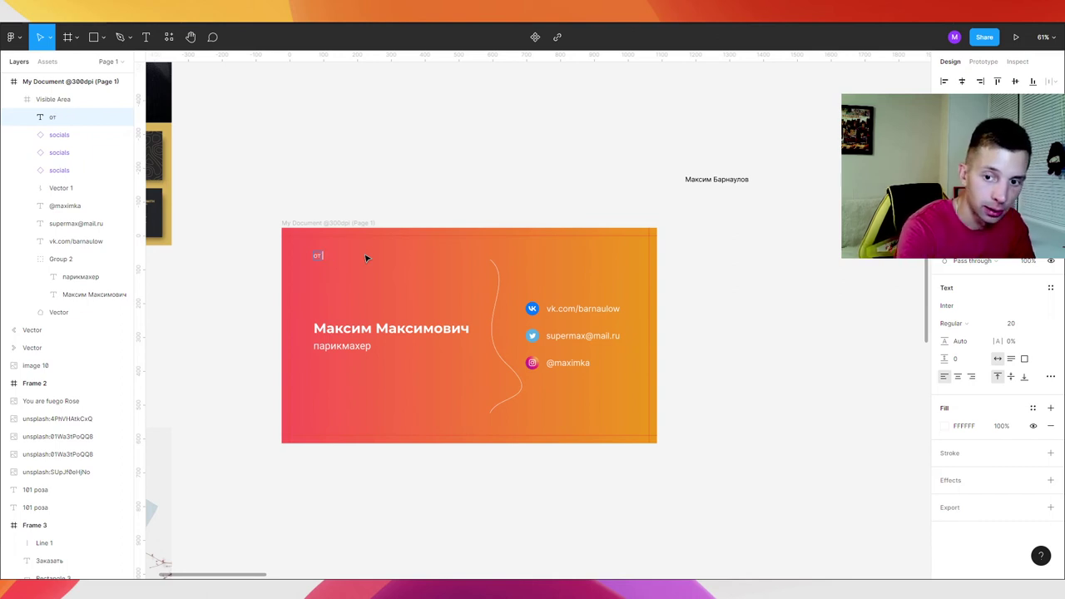
{"action": "key", "text": "BackSpace"}
{"action": "key", "text": "BackSpace"}
{"action": "type", "text": "стриж"}
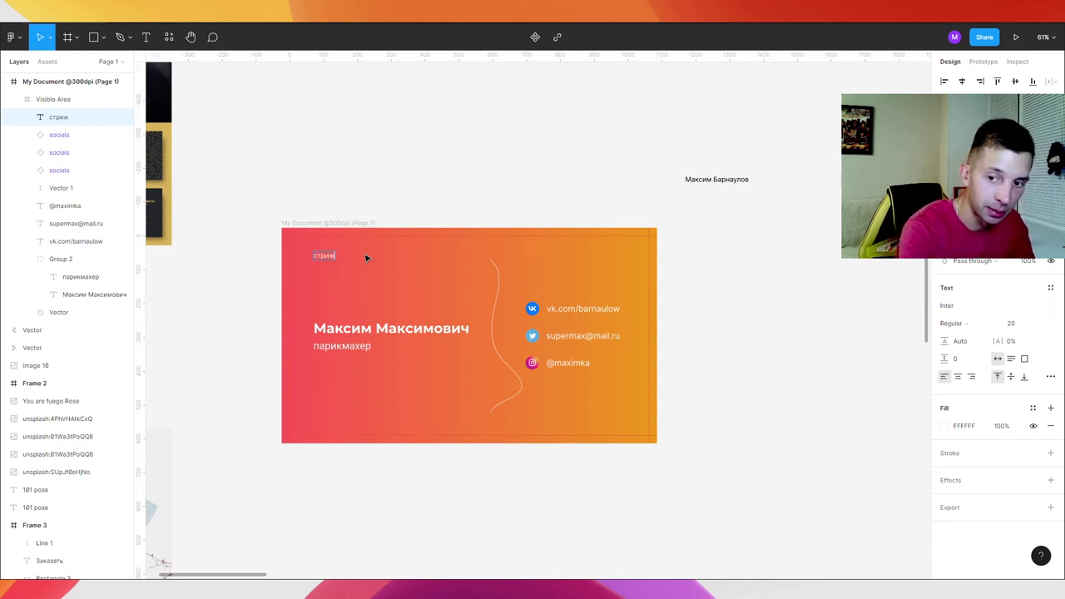
{"action": "type", "text": "ка от 500"}
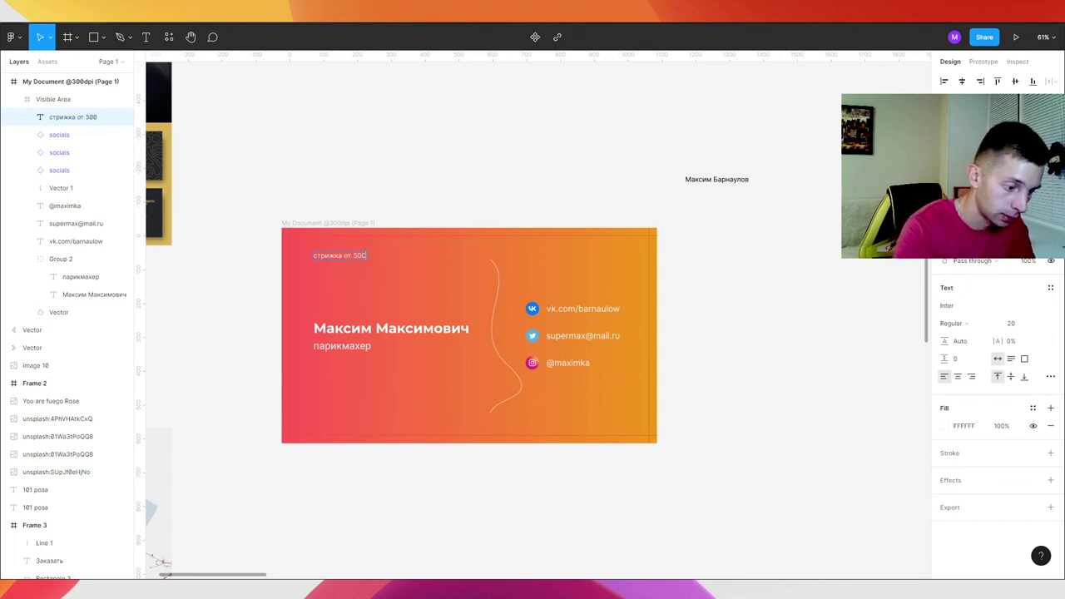
{"action": "type", "text": "₽"}
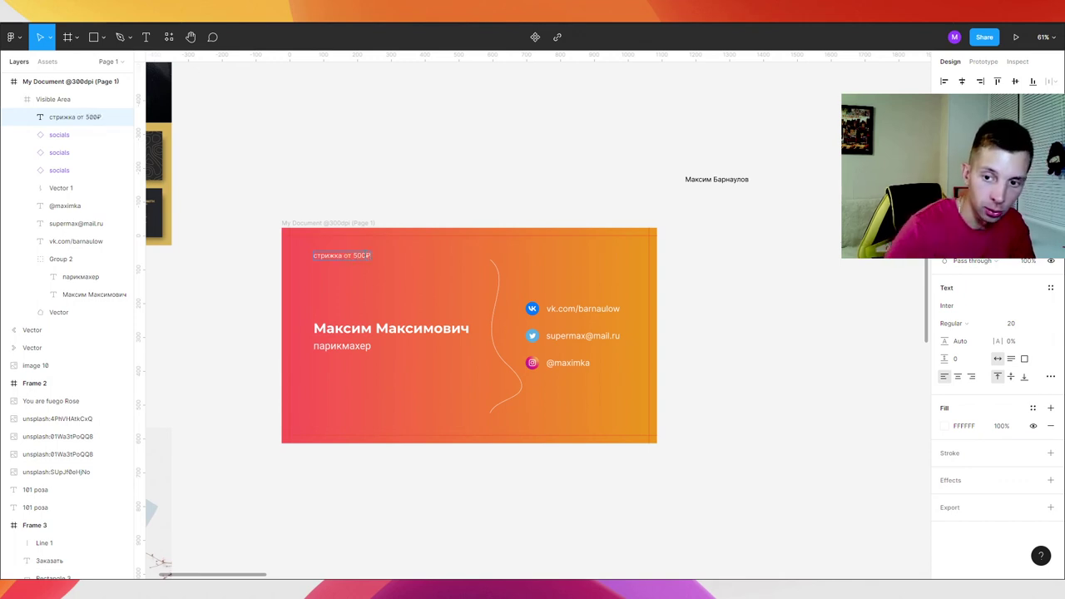
{"action": "key", "text": "Escape"}
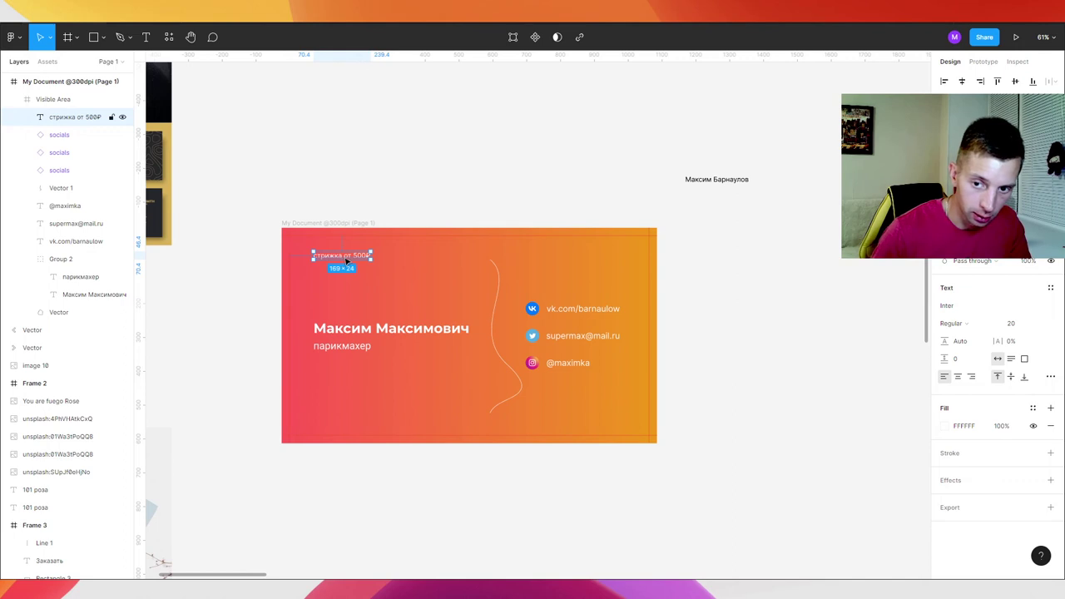
Delete the bottom duplicate and then the 'стрижка от 500₽' caption itself
{"action": "left_click_drag", "start_coordinate": [350, 260], "coordinate": [347, 423]}
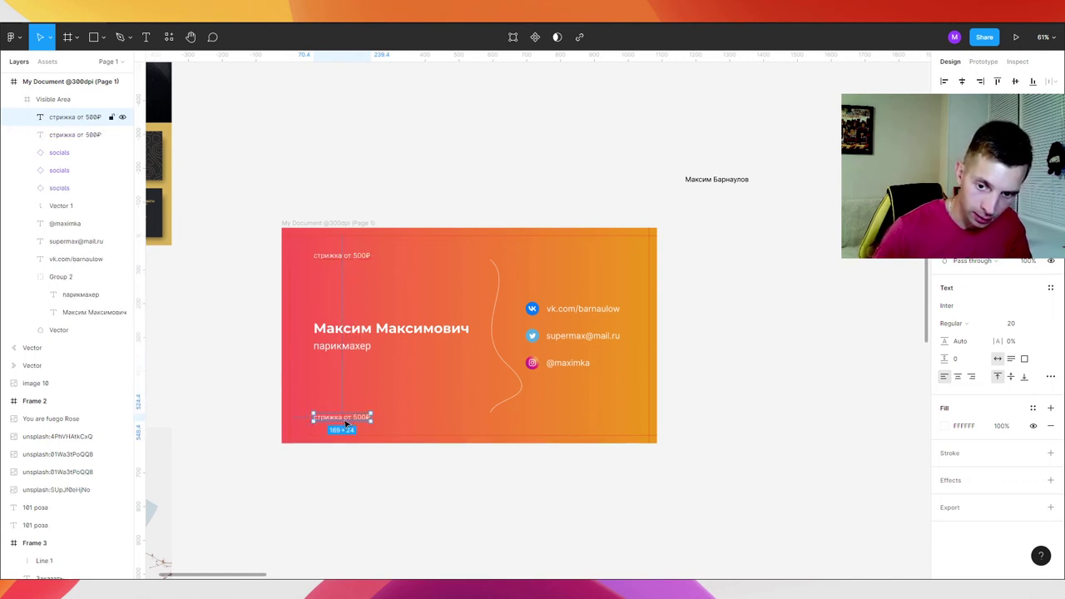
{"action": "key", "text": "Return"}
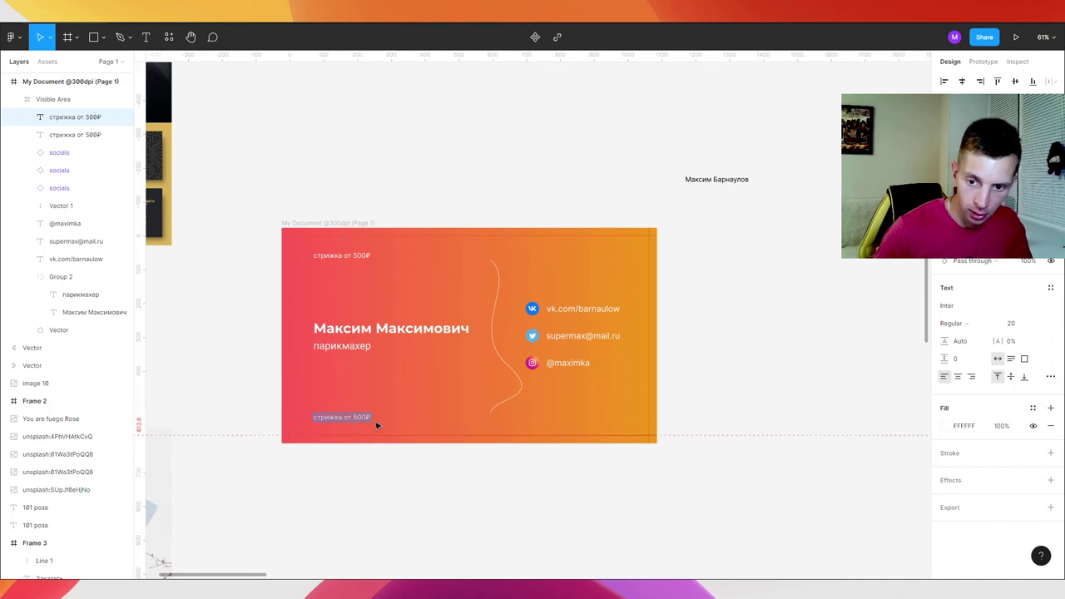
{"action": "key", "text": "Escape"}
{"action": "key", "text": "Delete"}
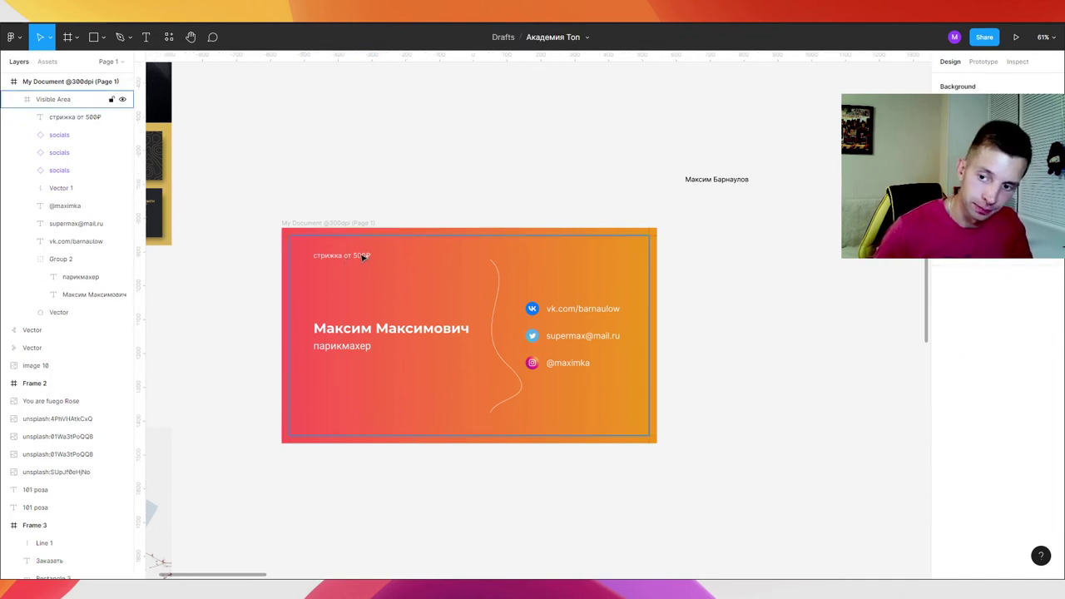
{"action": "left_click", "coordinate": [363, 257]}
{"action": "left_click", "coordinate": [68, 118]}
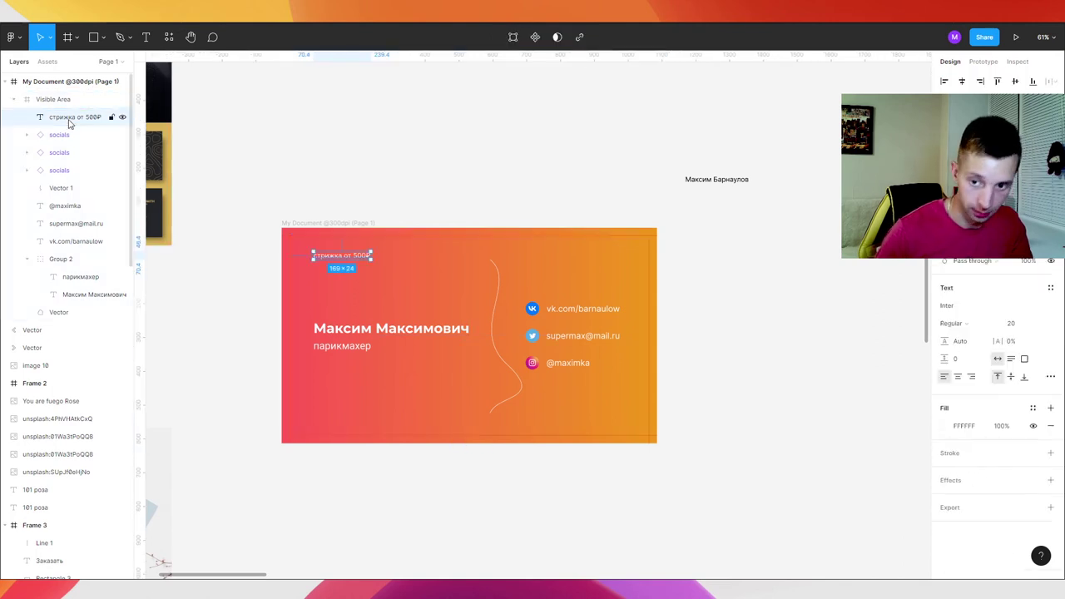
{"action": "key", "text": "Delete"}
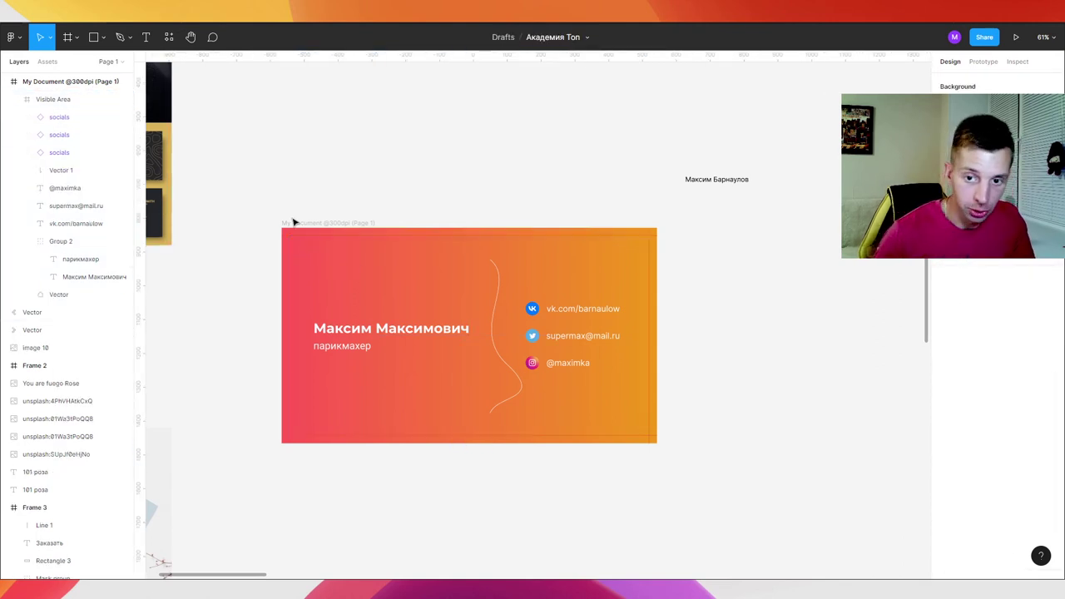
{"action": "left_click", "coordinate": [298, 224]}
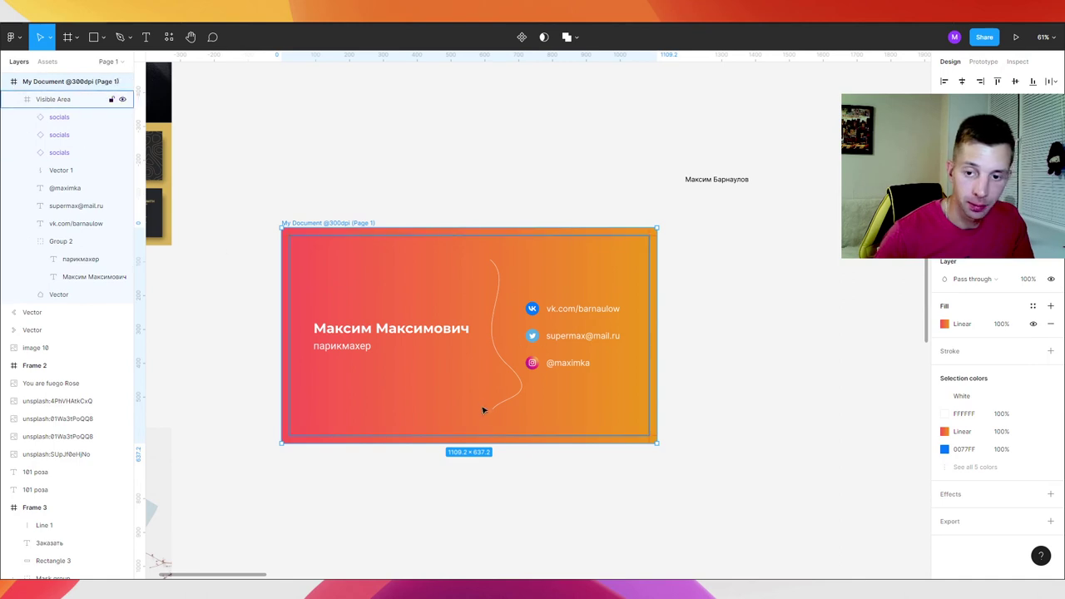
Add a PDF export setting to the card frame and export it
{"action": "left_click", "coordinate": [1003, 521]}
{"action": "scroll", "coordinate": [991, 516], "scroll_direction": "down", "scroll_amount": 2}
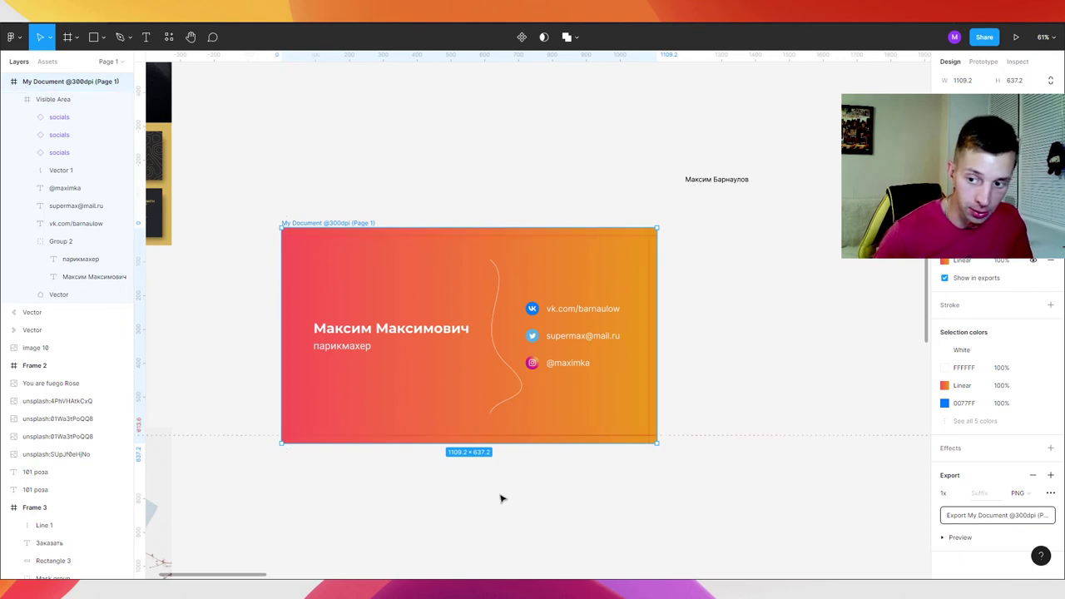
{"action": "left_click", "coordinate": [1037, 500]}
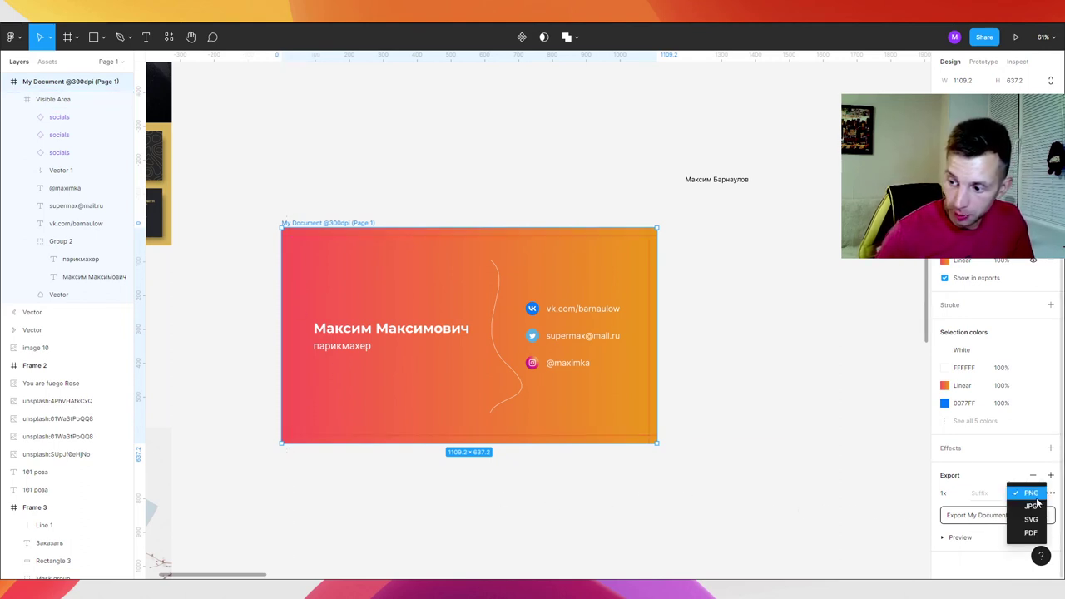
{"action": "left_click", "coordinate": [1022, 532]}
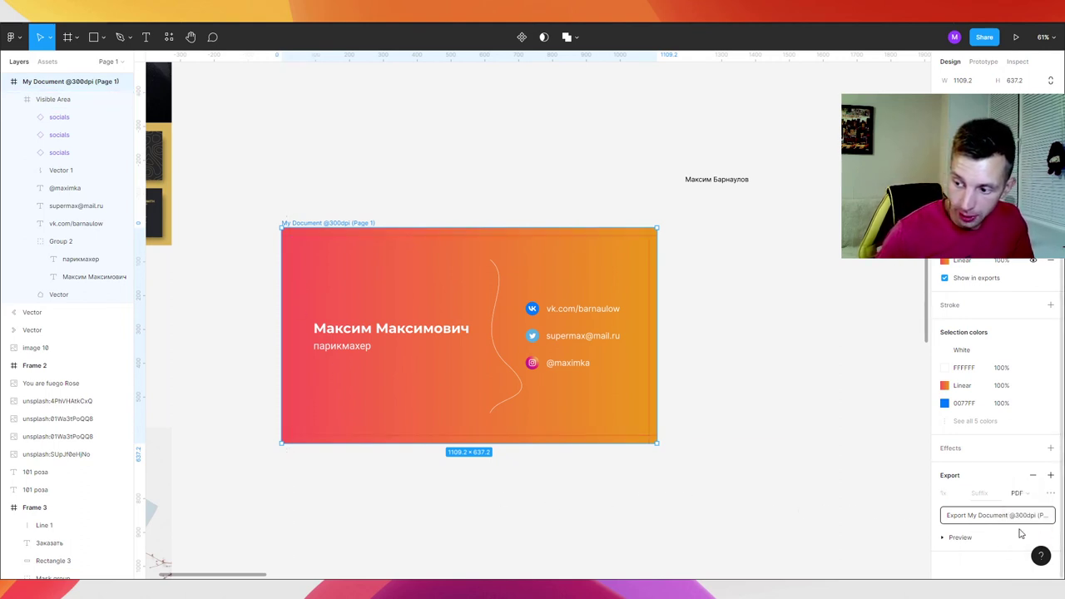
{"action": "left_click", "coordinate": [976, 516]}
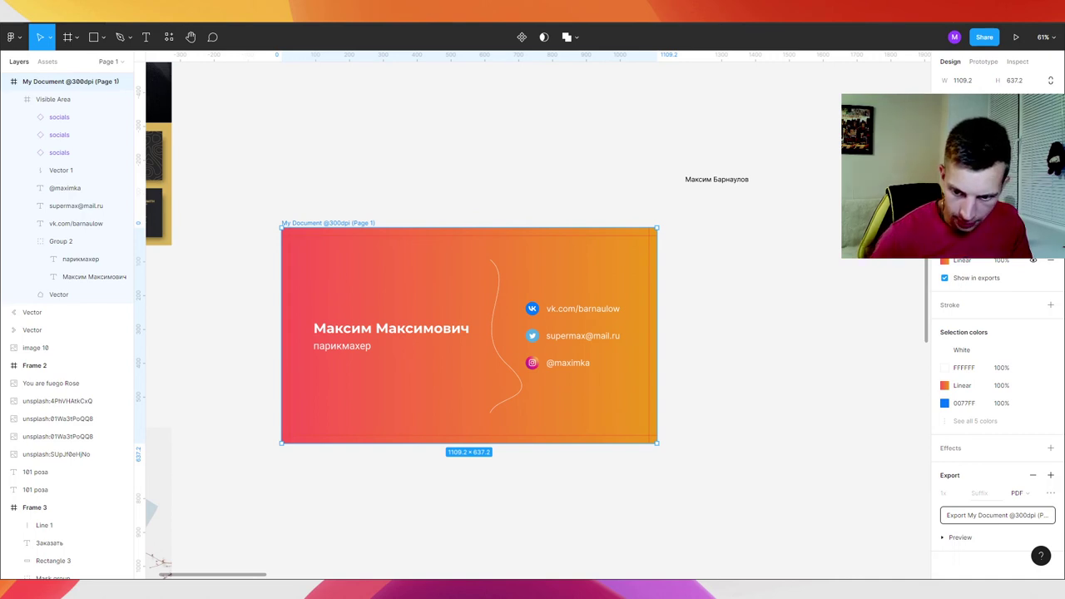
{"action": "scroll", "coordinate": [200, 311], "scroll_direction": "down", "scroll_amount": 5}
Navigate to the canvas notes and select the pdf2cmyk.com link text
{"action": "left_click_drag", "start_coordinate": [241, 209], "coordinate": [391, 370]}
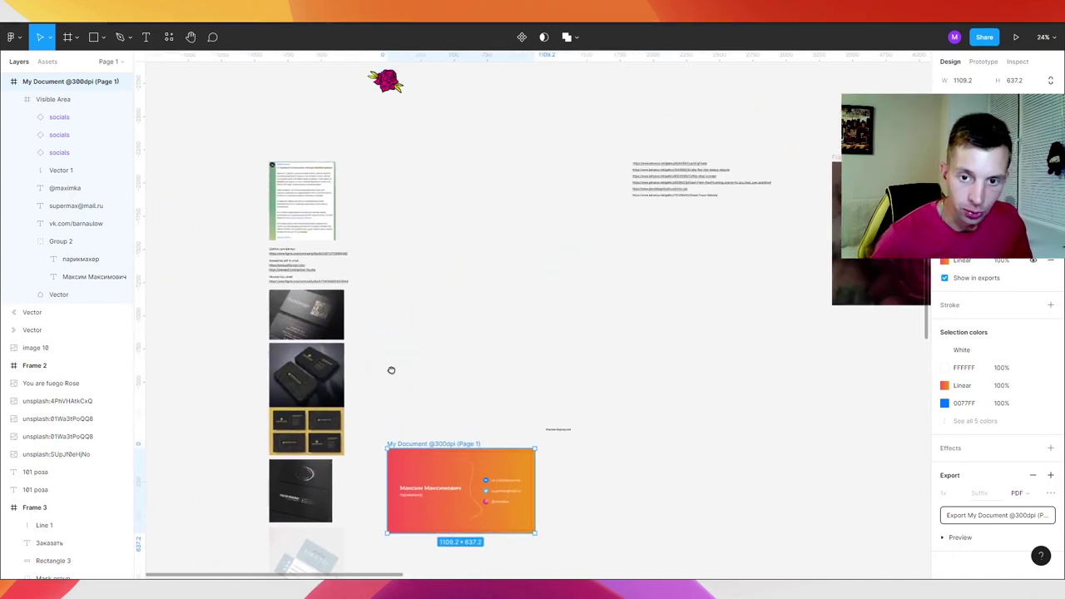
{"action": "scroll", "coordinate": [298, 311], "scroll_direction": "up", "scroll_amount": 5}
{"action": "scroll", "coordinate": [285, 278], "scroll_direction": "up", "scroll_amount": 2}
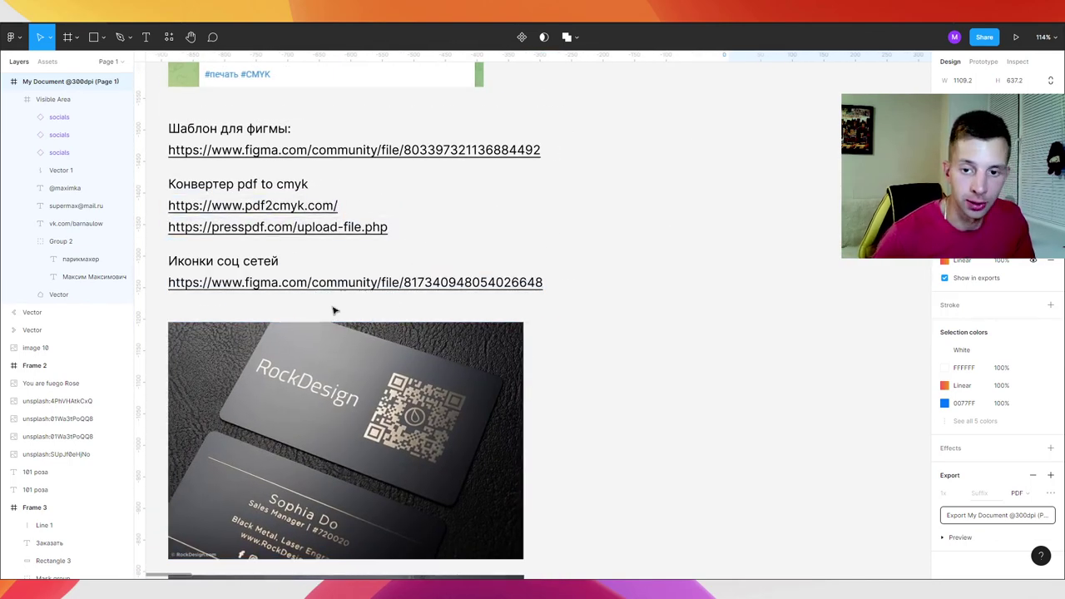
{"action": "double_click", "coordinate": [269, 212]}
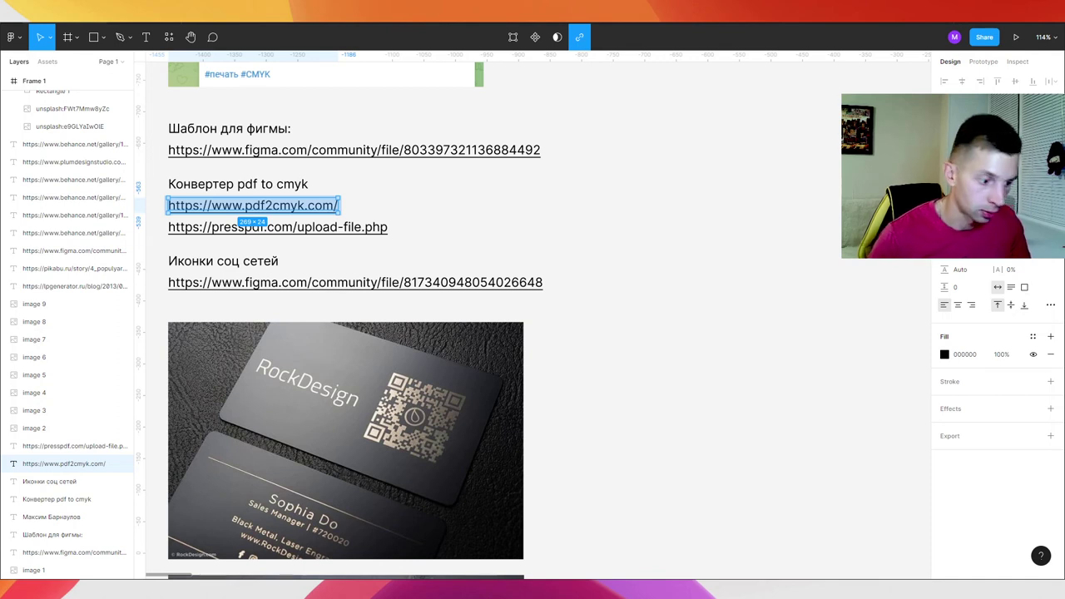
Convert the card PDF to CMYK with ISO Coated v2 ECI and open My_Document_300dpi_Page_1_cmyk.pdf
{"action": "key", "text": "Escape"}
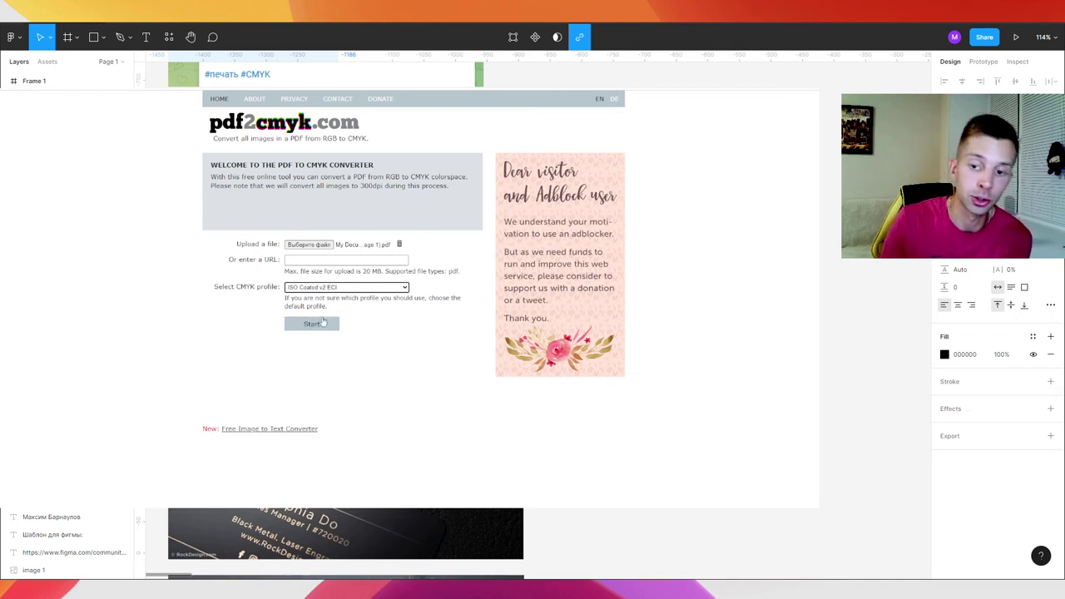
{"action": "left_click", "coordinate": [316, 326]}
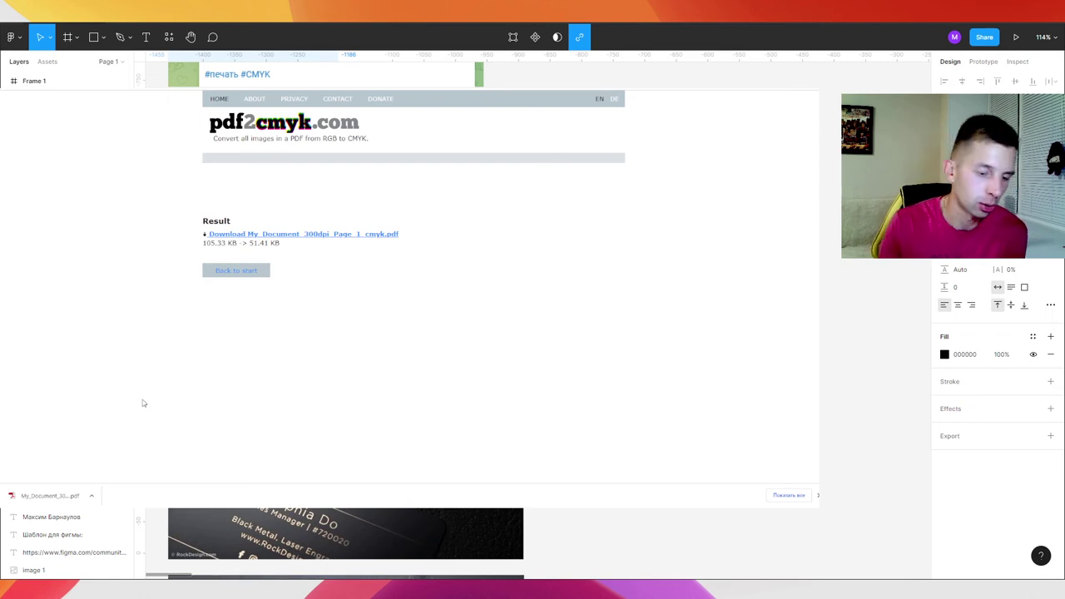
{"action": "left_click", "coordinate": [62, 496]}
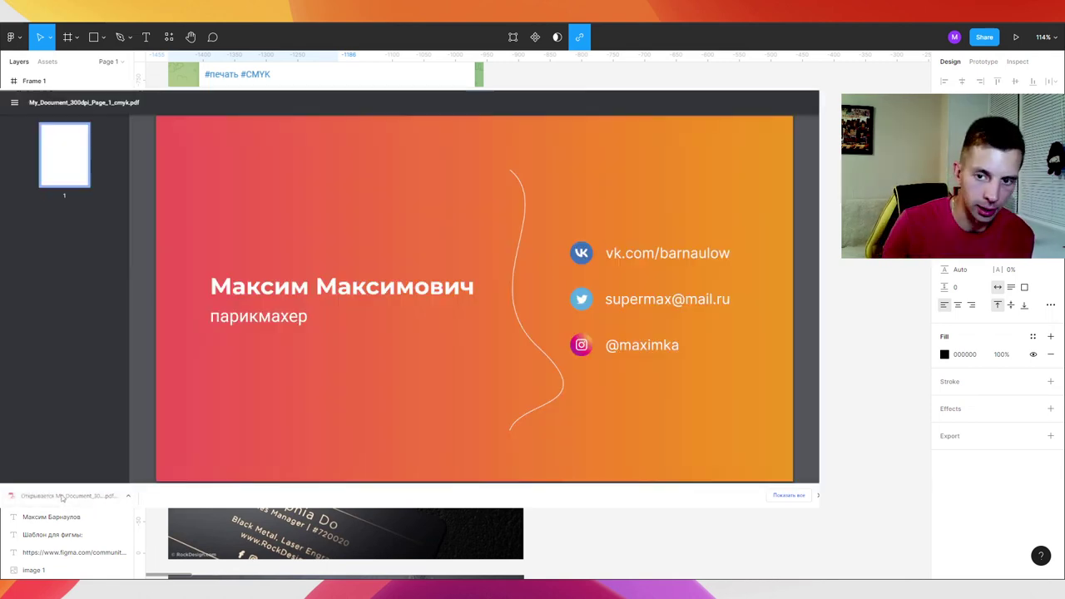
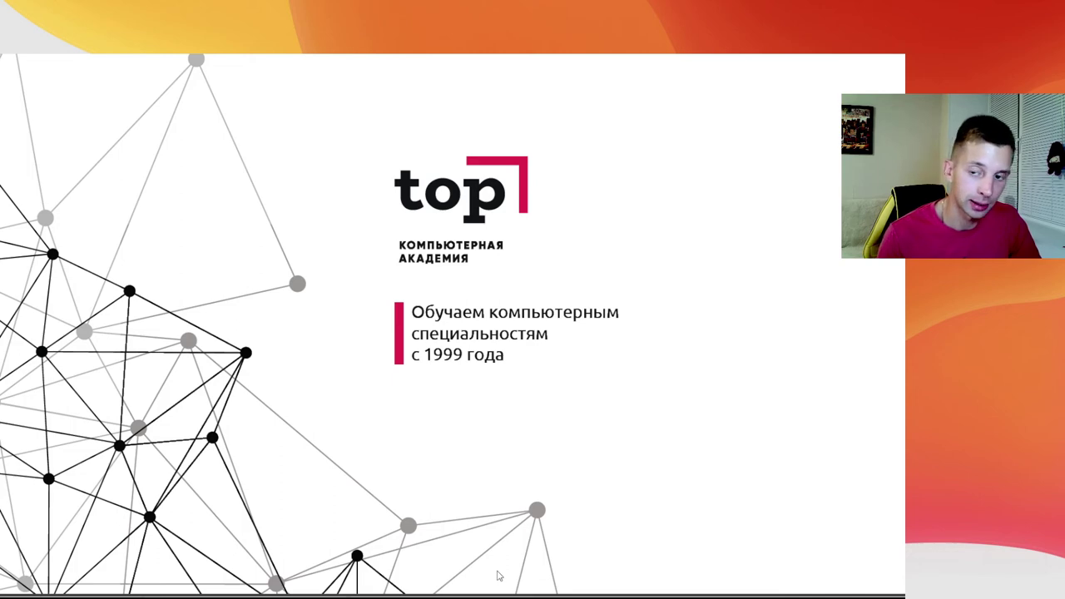
Scroll to the statistics slide: 250 000 graduates, 72 000 students, 2 800 teachers, 142 branches
{"action": "scroll", "coordinate": [498, 576], "scroll_direction": "down", "scroll_amount": 10}
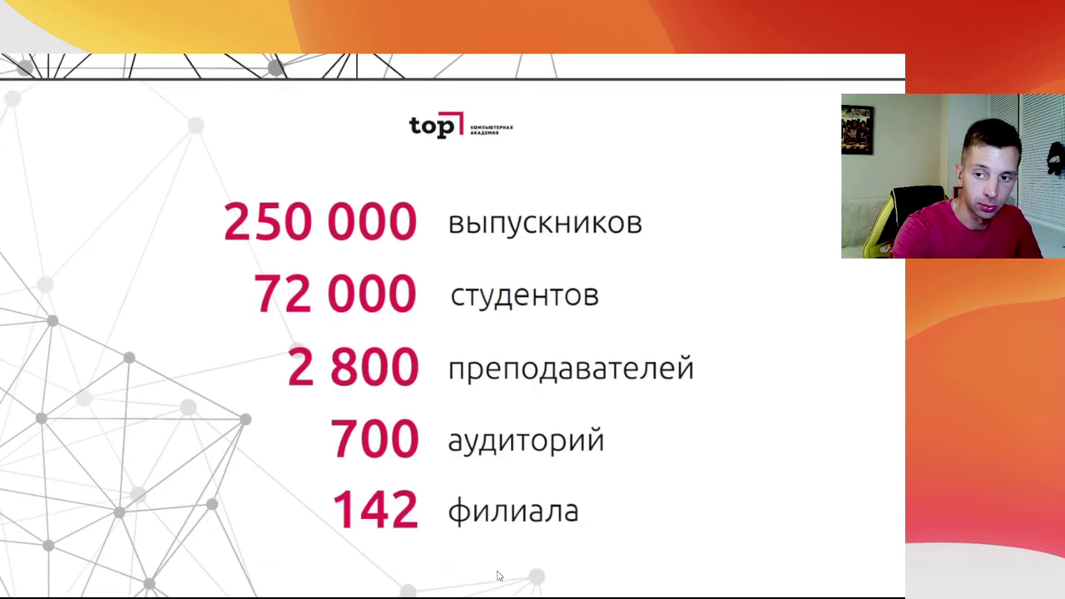
{"action": "scroll", "coordinate": [499, 576], "scroll_direction": "down", "scroll_amount": 1}
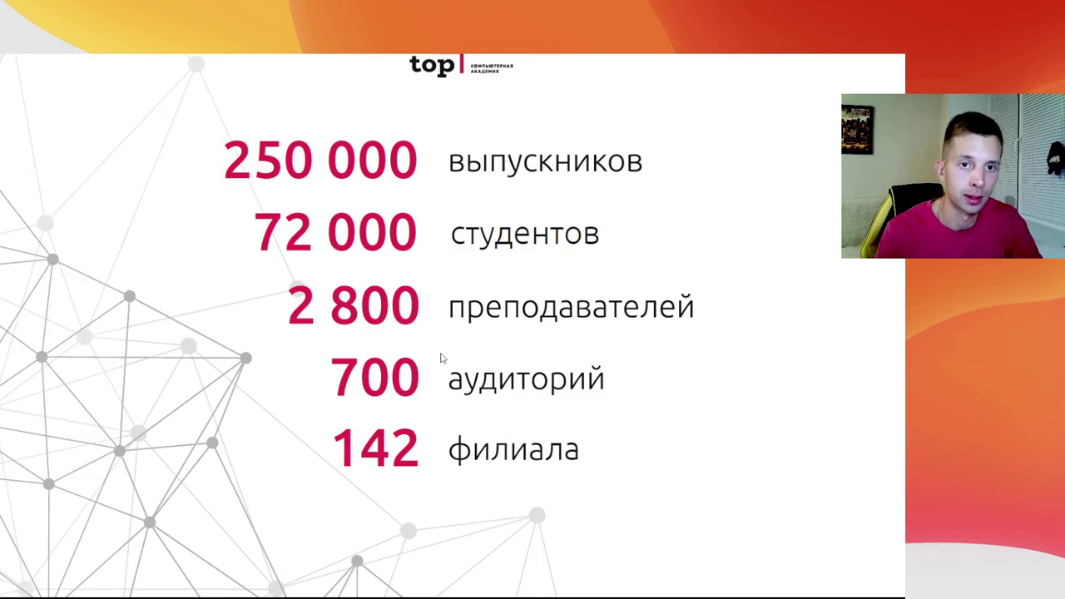
Go from the graduates-and-company-logos slide to the «Программа обучения» curriculum slide
{"action": "scroll", "coordinate": [442, 358], "scroll_direction": "down", "scroll_amount": 5}
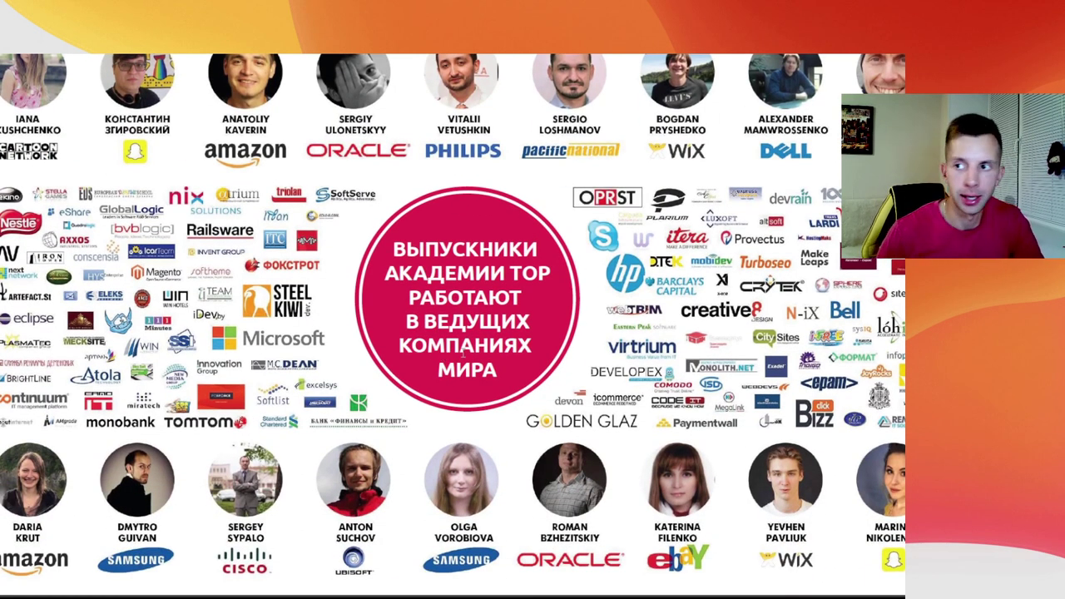
{"action": "scroll", "coordinate": [828, 208], "scroll_direction": "up", "scroll_amount": 1}
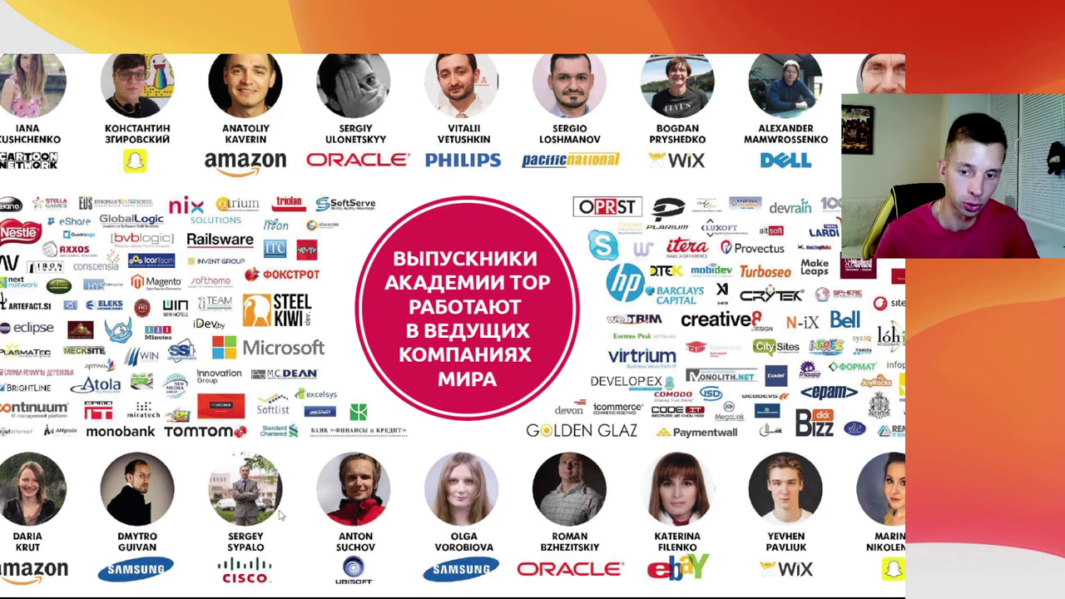
{"action": "key", "text": "Right"}
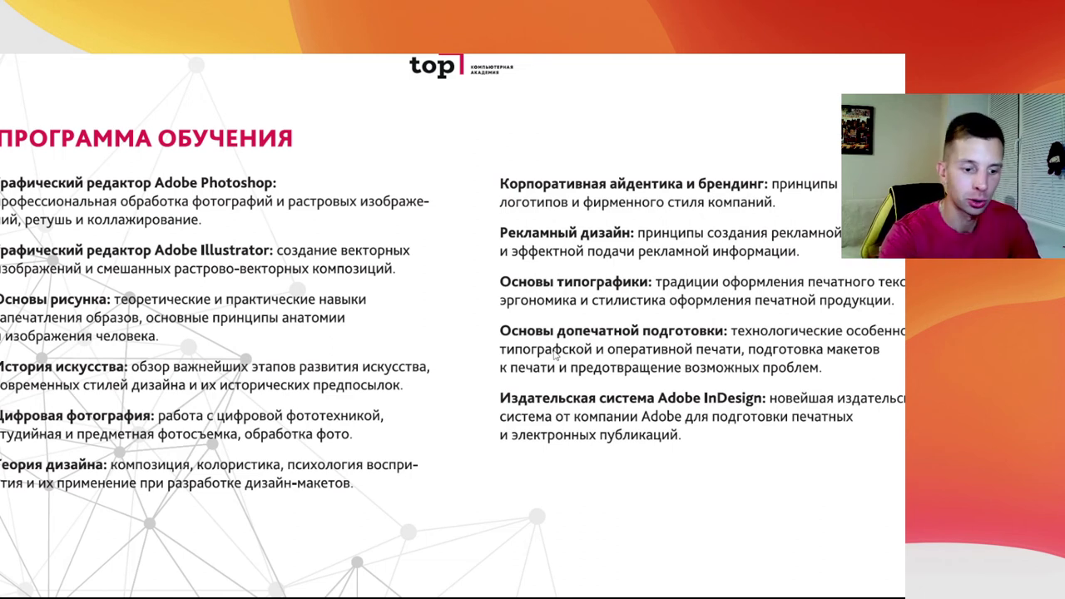
Advance to «Как мы помогаем найти работу?», covering diploma defences, partners and résumé help
{"action": "key", "text": "Right"}
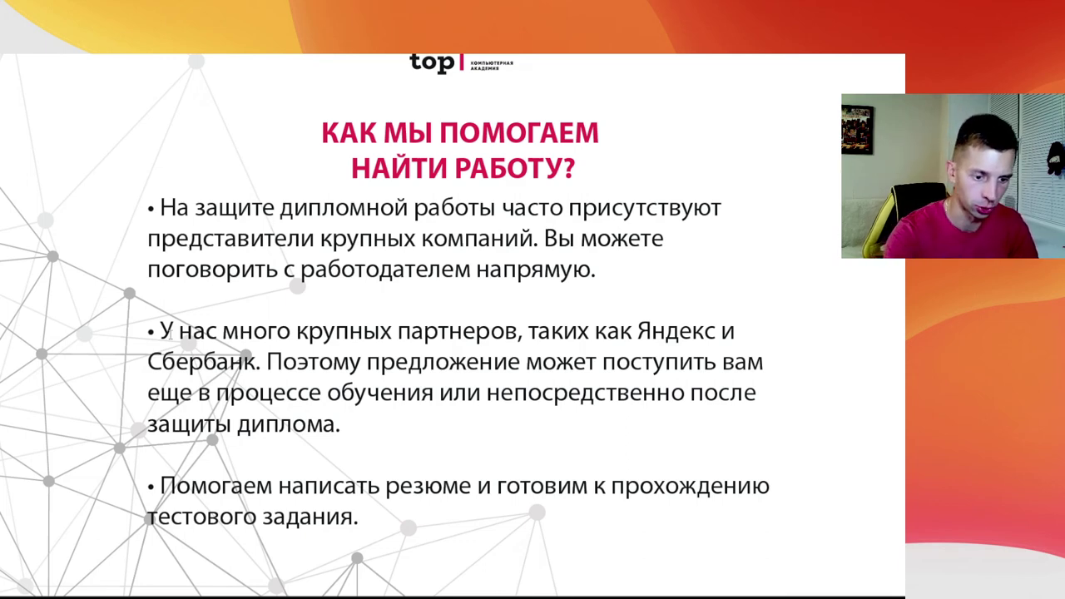
Step through the partner-logos slide to the «Буткемп: Графический дизайн» page slide
{"action": "key", "text": "Right"}
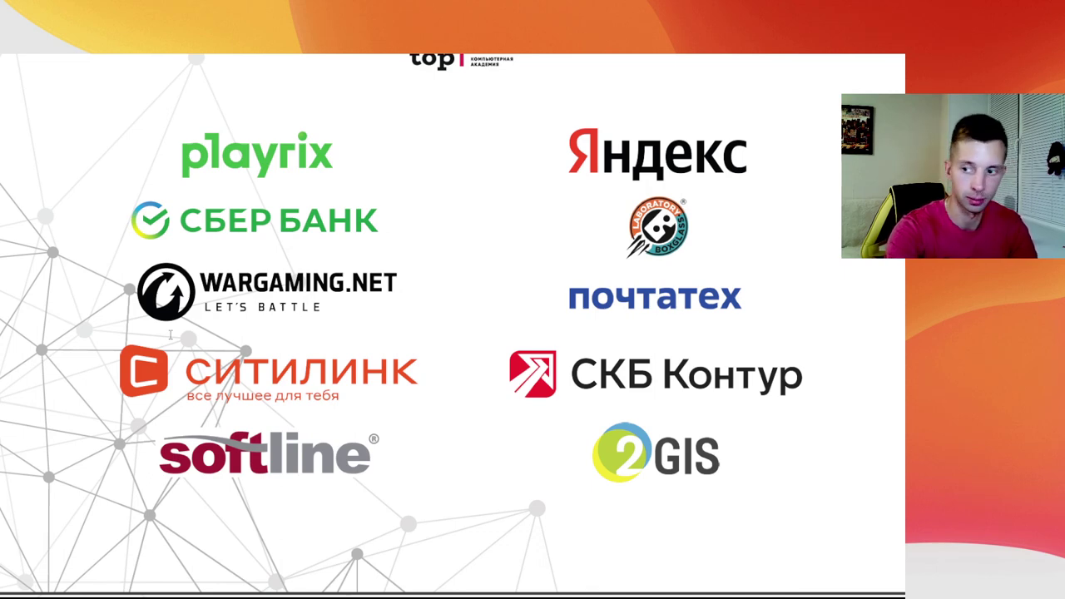
{"action": "key", "text": "Right"}
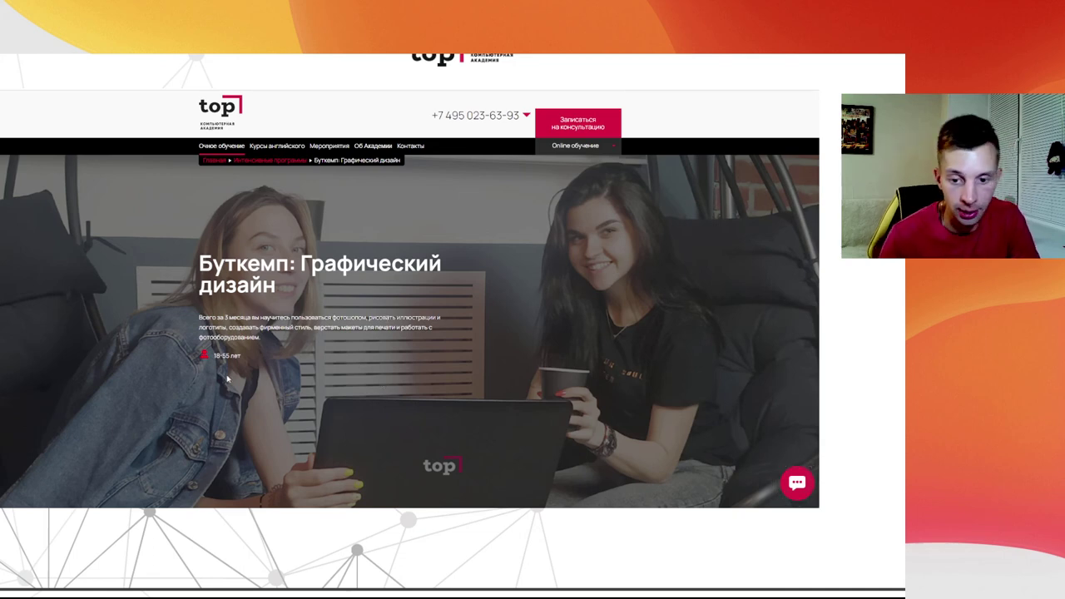
Scroll the course page past «Наши ценности» to the «Программа обучения» list, Photoshop to InDesign
{"action": "scroll", "coordinate": [230, 362], "scroll_direction": "down", "scroll_amount": 5}
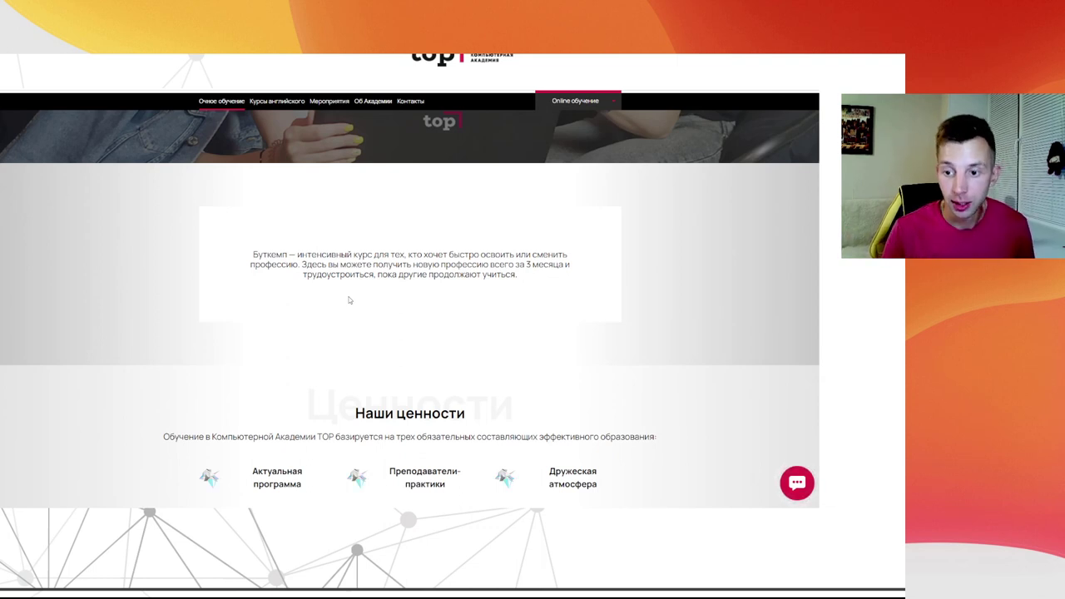
{"action": "scroll", "coordinate": [320, 328], "scroll_direction": "down", "scroll_amount": 3}
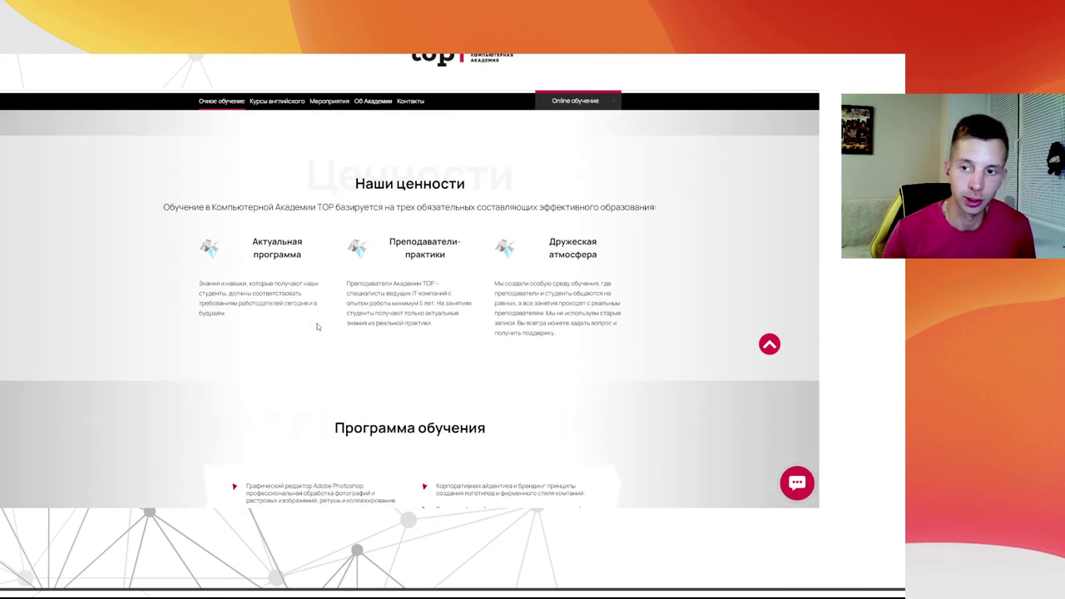
{"action": "scroll", "coordinate": [333, 334], "scroll_direction": "down", "scroll_amount": 3}
{"action": "scroll", "coordinate": [332, 334], "scroll_direction": "down", "scroll_amount": 2}
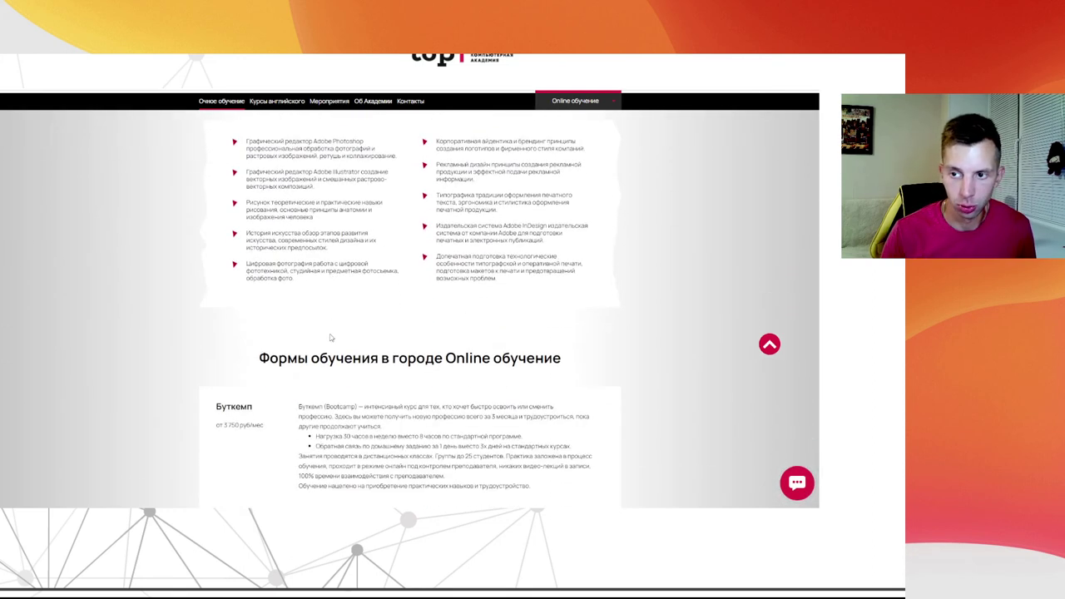
{"action": "scroll", "coordinate": [331, 337], "scroll_direction": "up", "scroll_amount": 2}
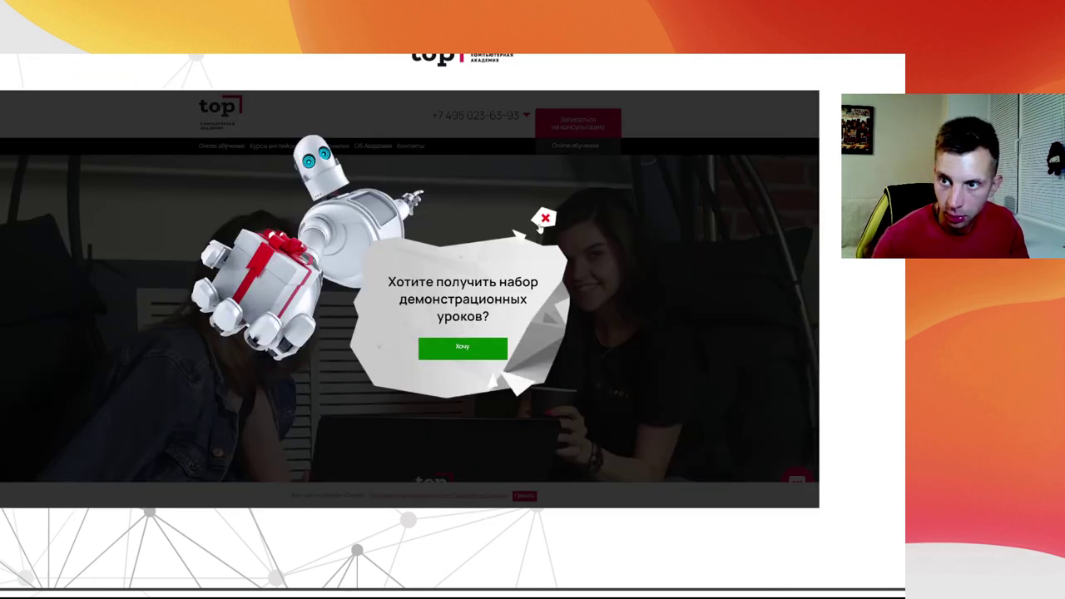
Dismiss the course page's promo pop-up and put the cursor in the webinar chat box
{"action": "left_click", "coordinate": [545, 218]}
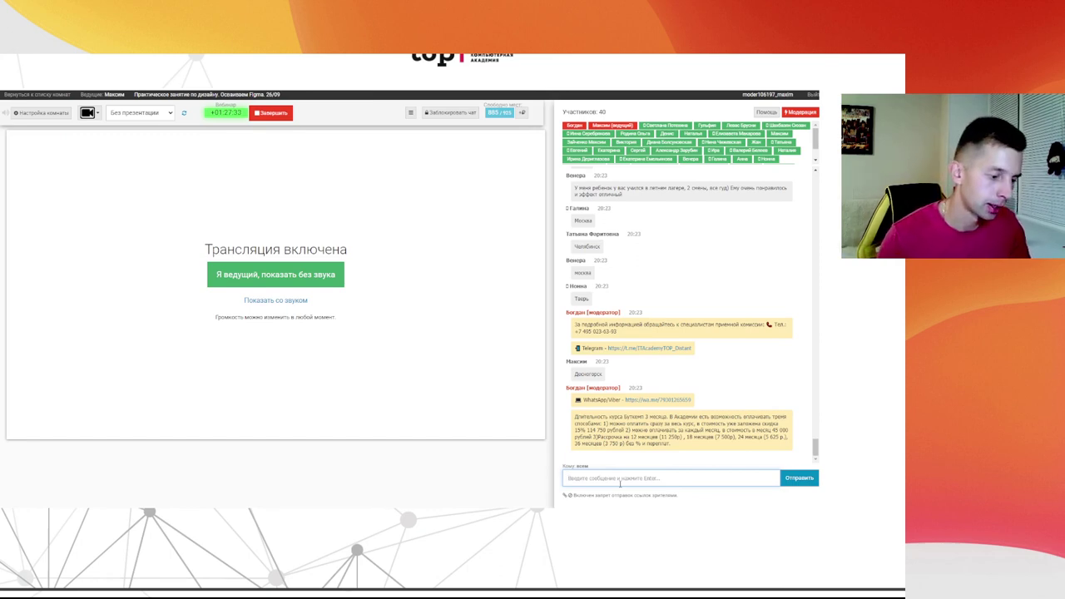
{"action": "left_click", "coordinate": [620, 481]}
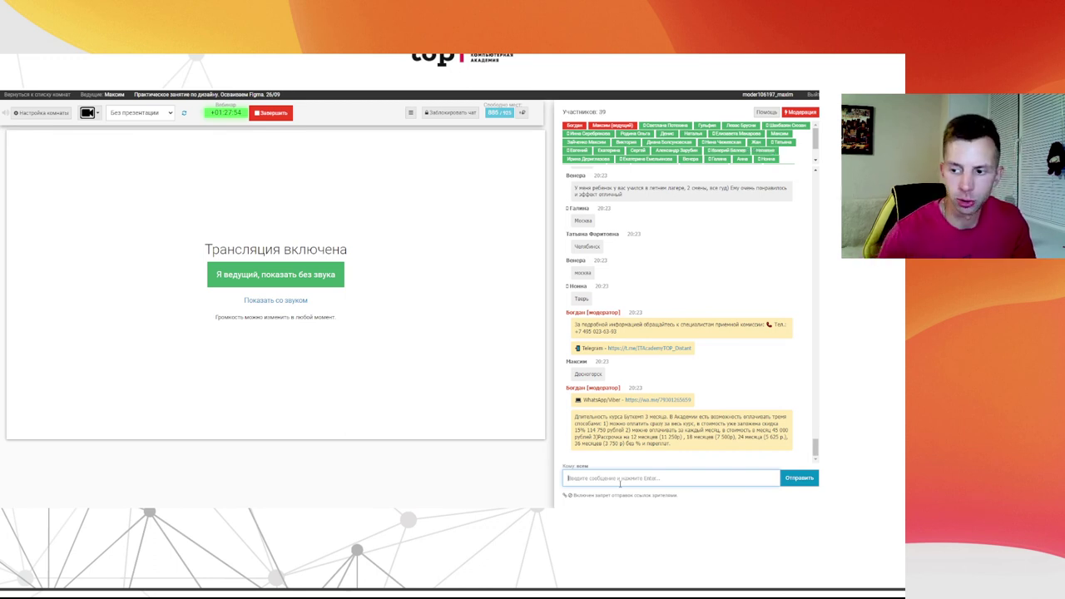
{"action": "left_click", "coordinate": [620, 481]}
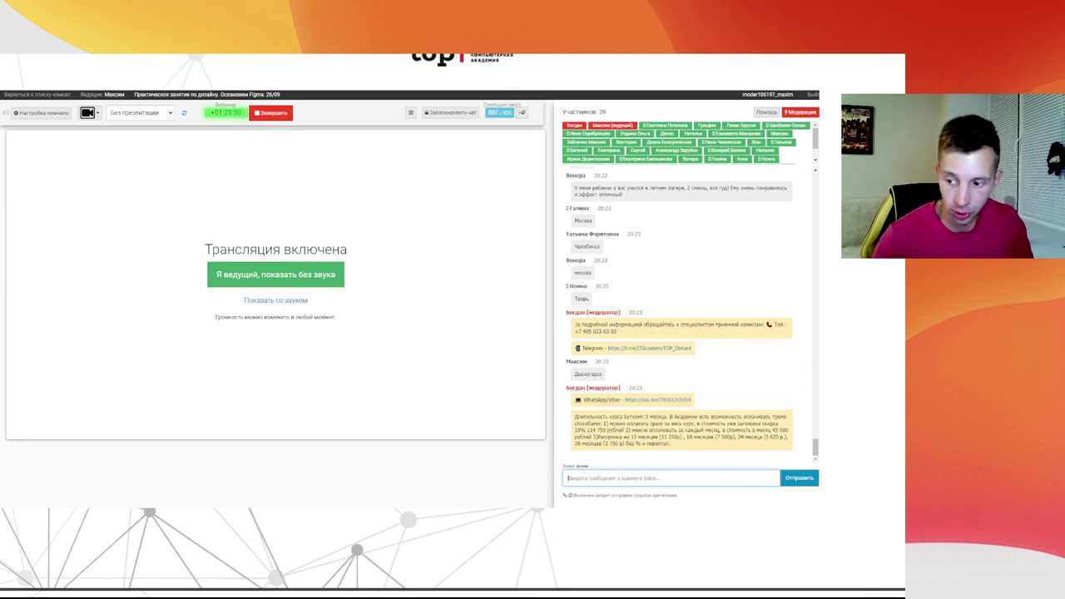
Paste the course link into the webinar chat and send it to participants
{"action": "type", "text": "https://online.top-academy.ru/bootcamp-graphic-design123"}
{"action": "key", "text": "Return"}
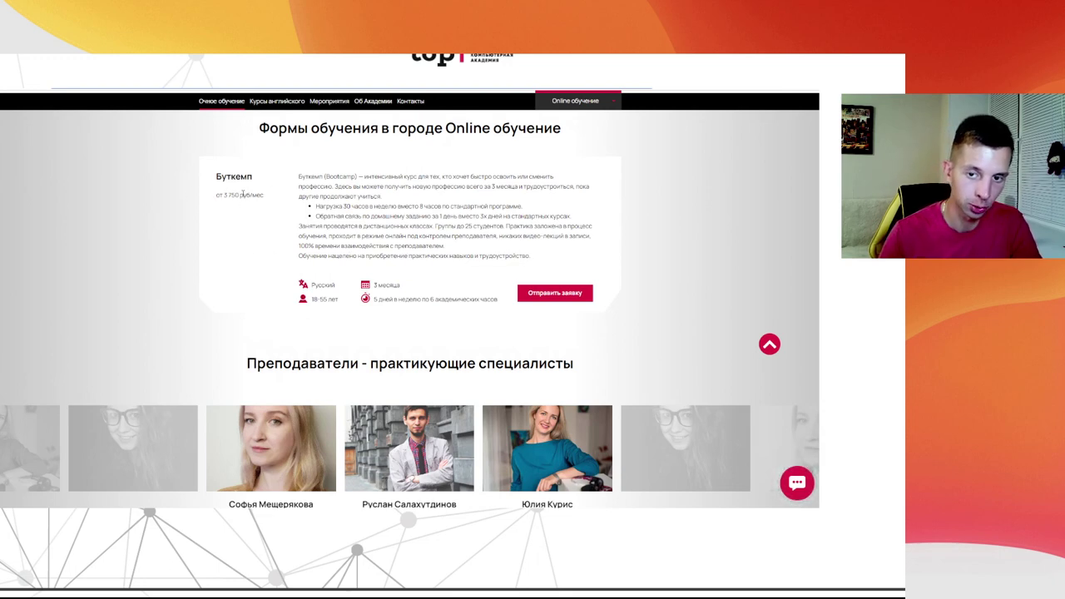
Scroll through the academy page, then return to the «БУТКЕМП» slide priced from 3570₽/мес
{"action": "scroll", "coordinate": [268, 197], "scroll_direction": "down", "scroll_amount": 4}
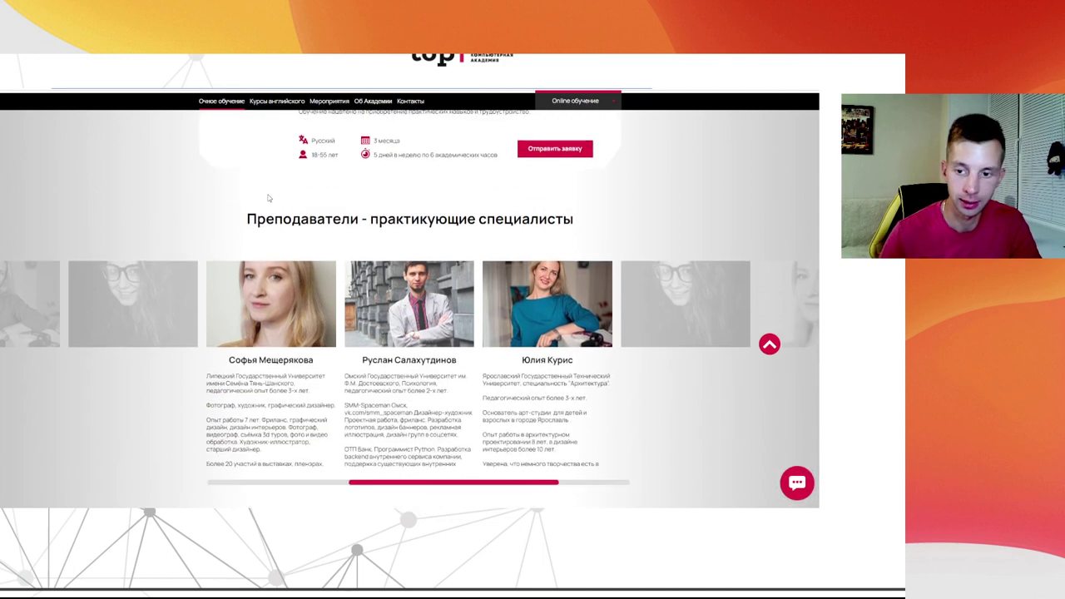
{"action": "scroll", "coordinate": [268, 198], "scroll_direction": "up", "scroll_amount": 1}
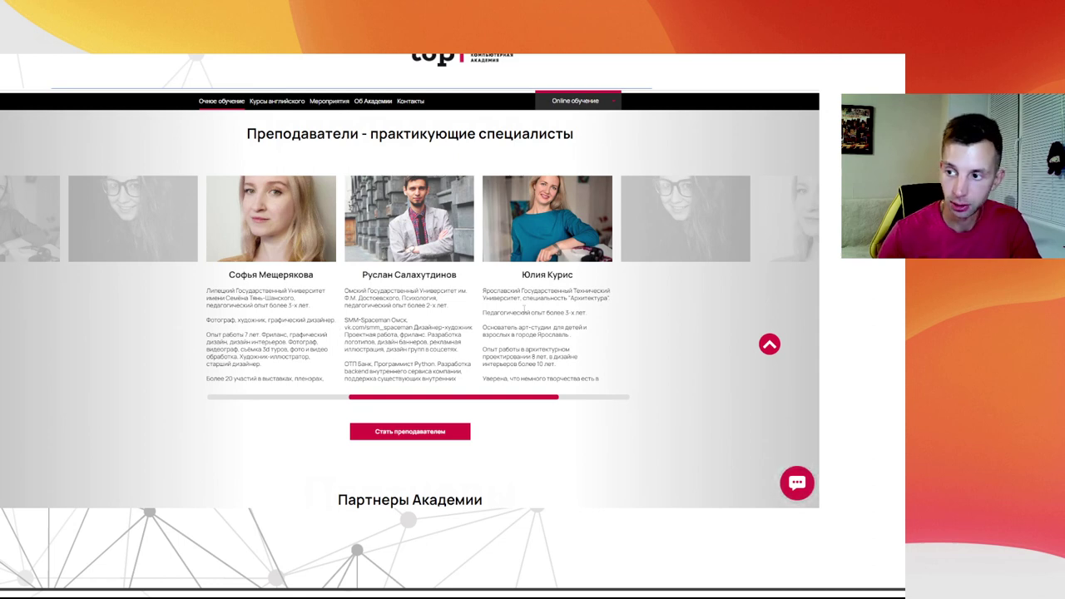
{"action": "scroll", "coordinate": [352, 300], "scroll_direction": "down", "scroll_amount": 5}
{"action": "scroll", "coordinate": [352, 299], "scroll_direction": "down", "scroll_amount": 5}
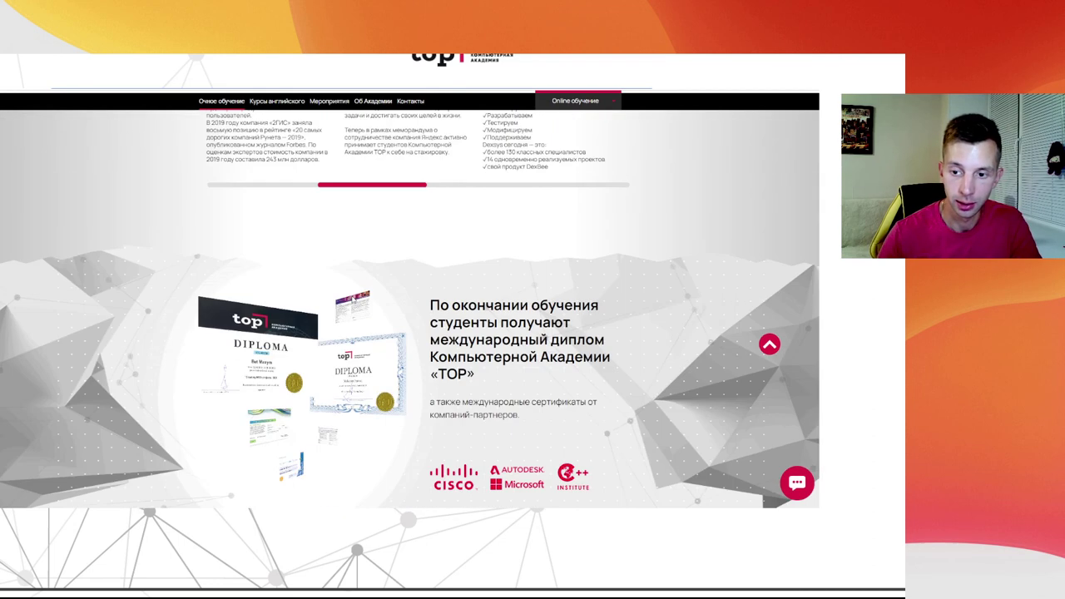
{"action": "scroll", "coordinate": [352, 300], "scroll_direction": "up", "scroll_amount": 1}
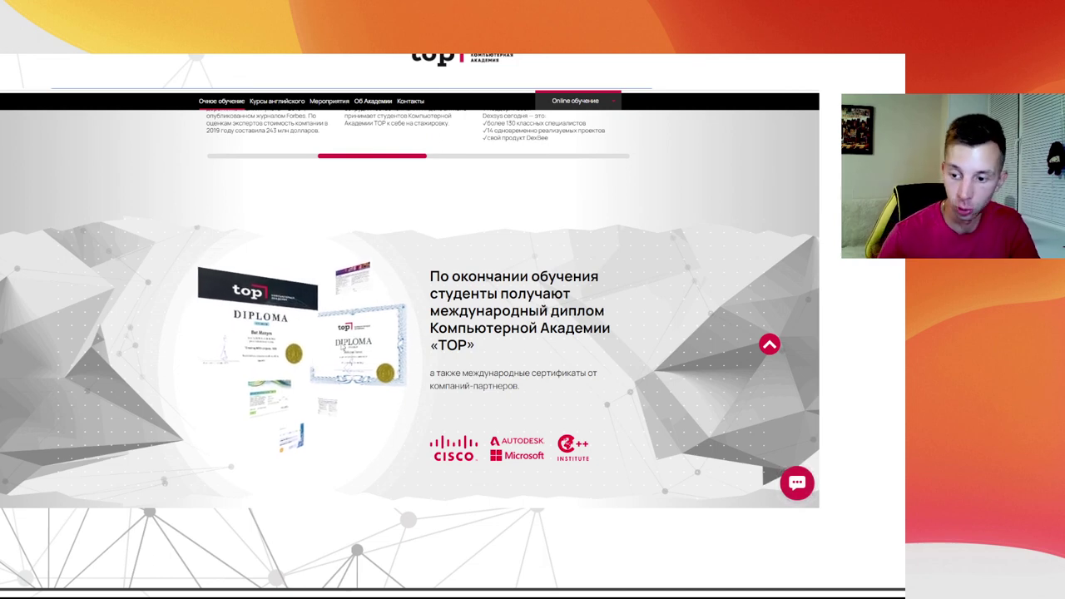
{"action": "scroll", "coordinate": [508, 387], "scroll_direction": "down", "scroll_amount": 1}
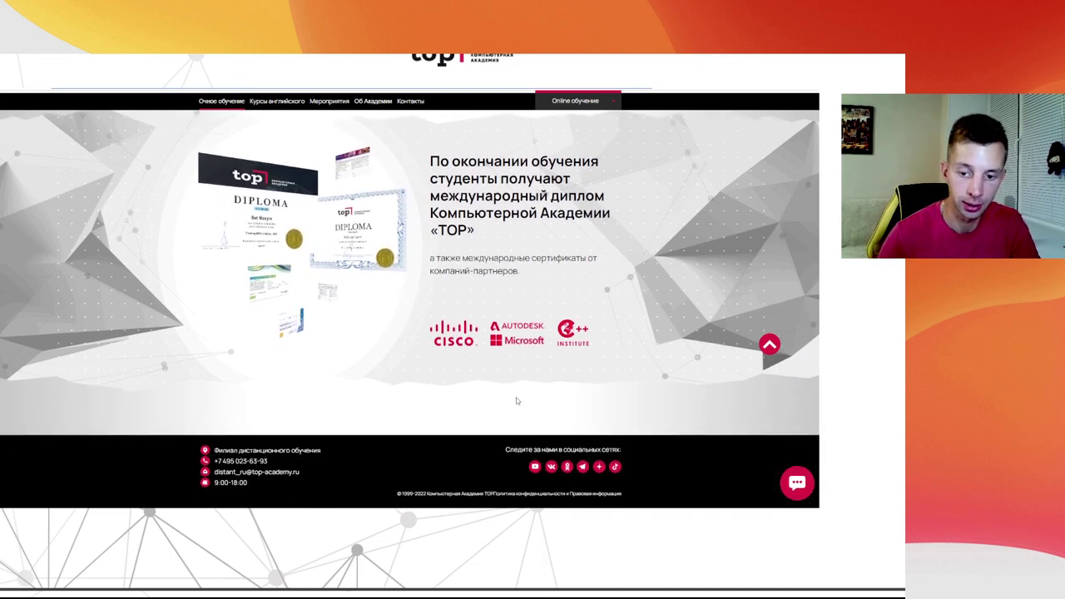
{"action": "scroll", "coordinate": [515, 397], "scroll_direction": "up", "scroll_amount": 2}
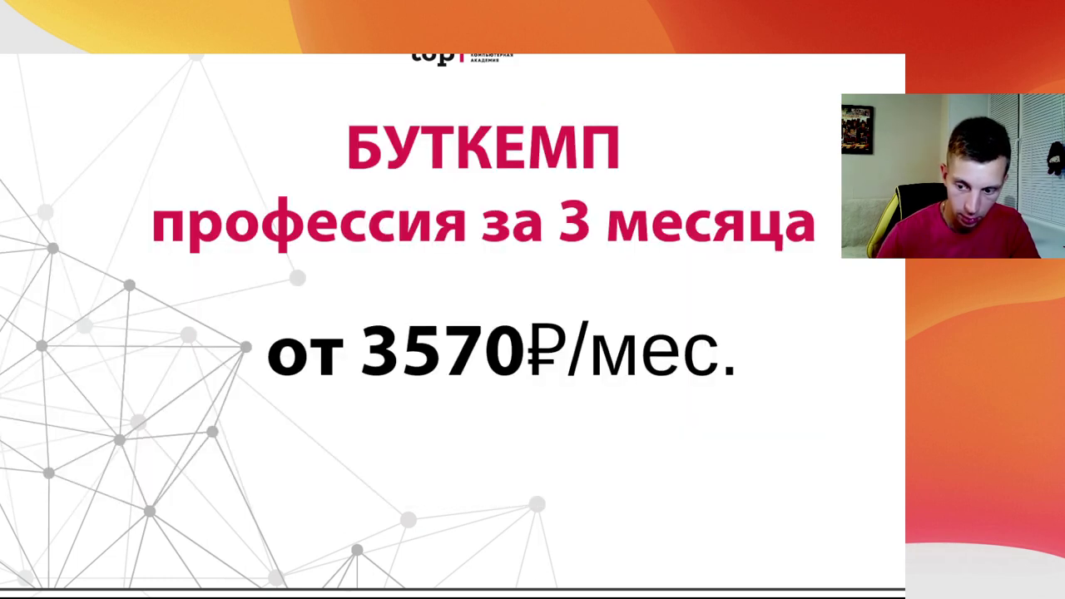
Advance past «Рассрочка на обучение» to the «Условия рассрочки» slide with the Tinkoff terms
{"action": "left_click", "coordinate": [256, 353]}
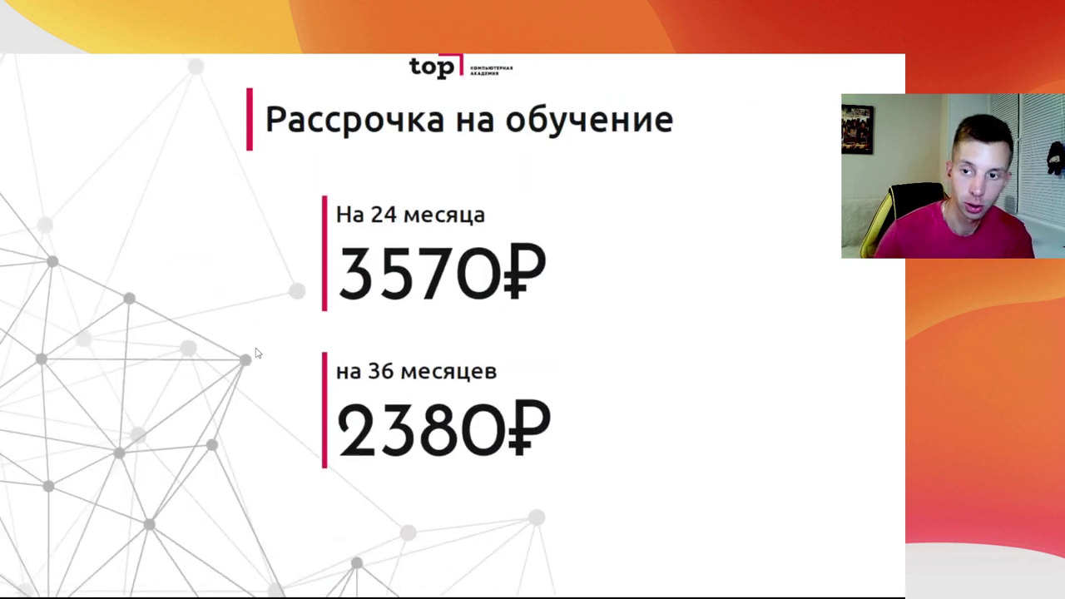
{"action": "scroll", "coordinate": [256, 353], "scroll_direction": "down", "scroll_amount": 1}
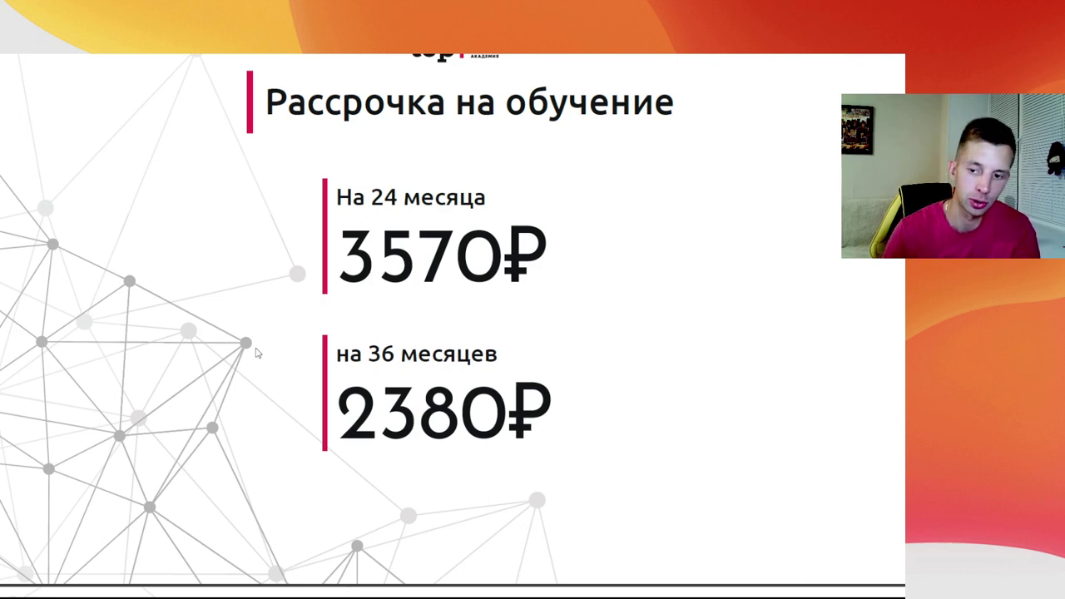
{"action": "key", "text": "Right"}
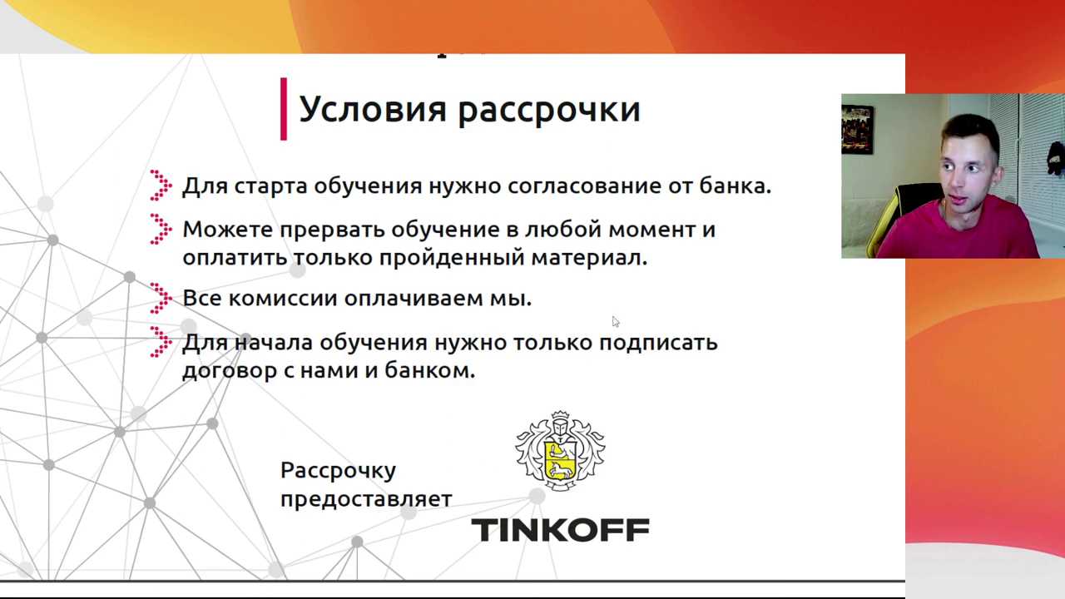
Scroll past «ОНЛАЙН И ОЧНО» to the closing contacts slide showing online.top-academy.ru
{"action": "scroll", "coordinate": [428, 326], "scroll_direction": "up", "scroll_amount": 1}
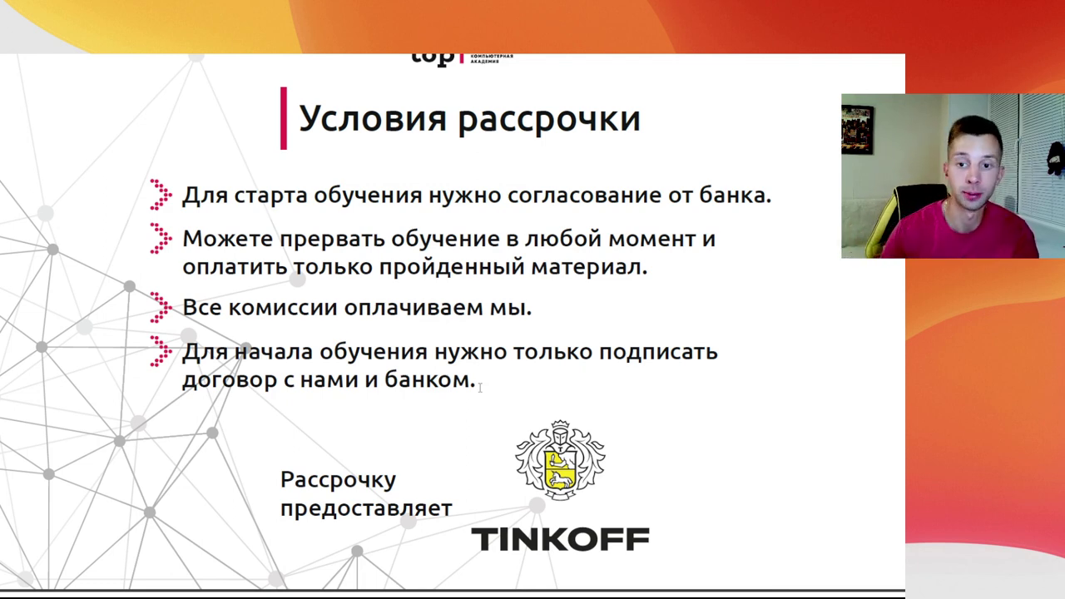
{"action": "scroll", "coordinate": [480, 386], "scroll_direction": "down", "scroll_amount": 5}
Scroll back to the ОНЛАЙН И ОЧНО map slide, then show the TOP Academy home page
{"action": "scroll", "coordinate": [479, 387], "scroll_direction": "down", "scroll_amount": 5}
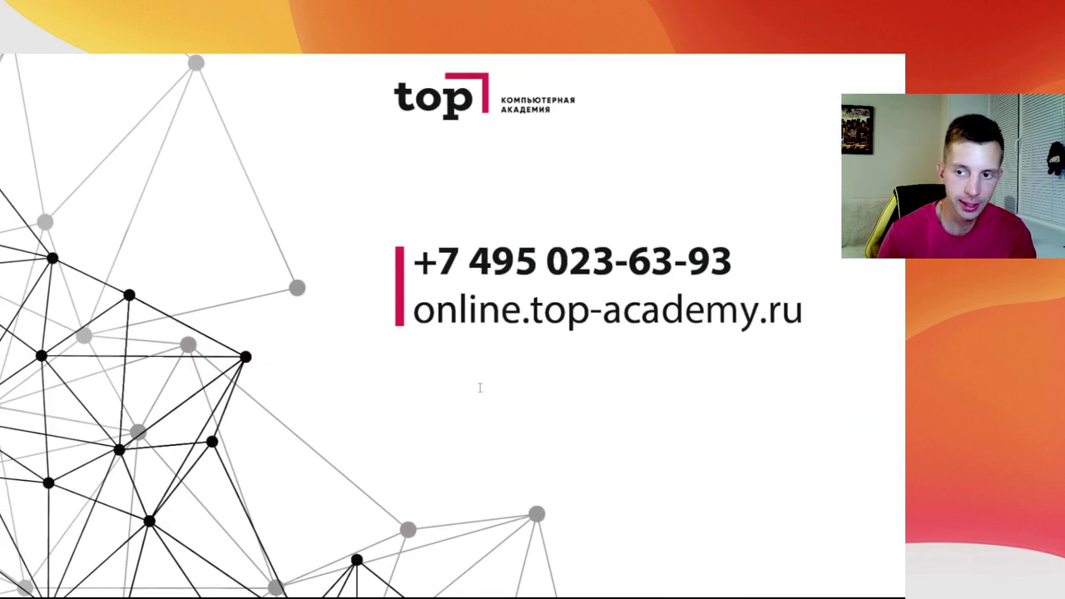
{"action": "scroll", "coordinate": [479, 387], "scroll_direction": "up", "scroll_amount": 5}
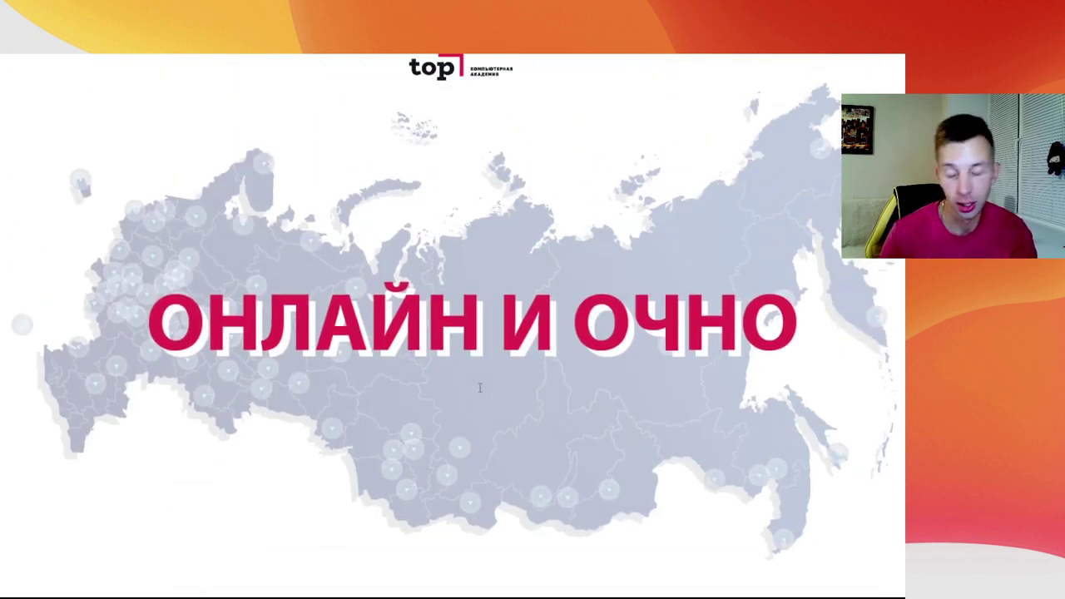
{"action": "scroll", "coordinate": [480, 387], "scroll_direction": "down", "scroll_amount": 5}
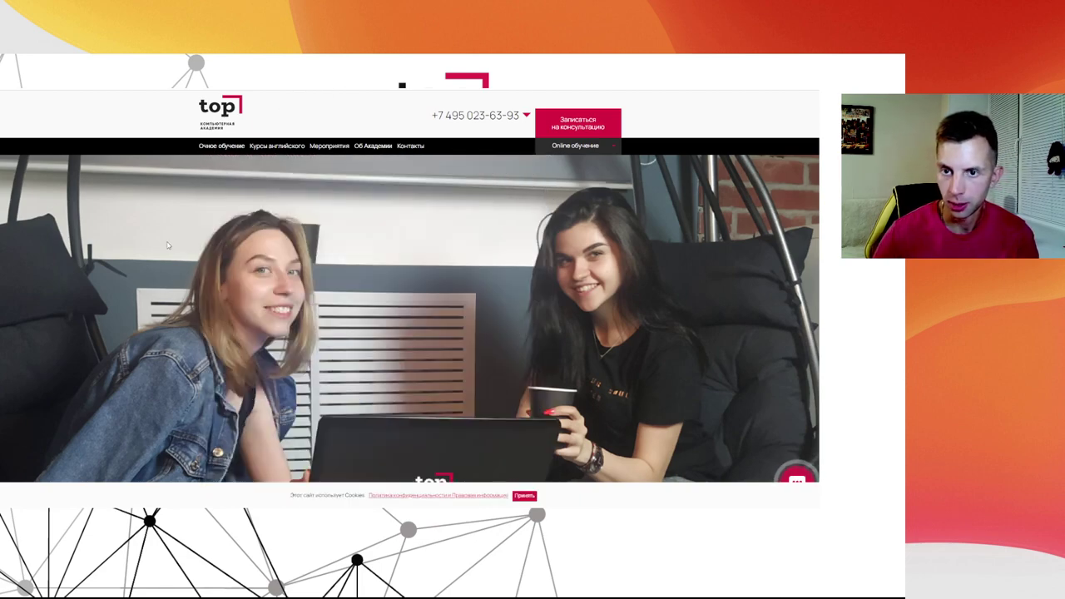
Open the «Курс: WEB разработка Full-stack» page from the Online обучение menu
{"action": "left_click", "coordinate": [606, 147]}
{"action": "scroll", "coordinate": [554, 248], "scroll_direction": "down", "scroll_amount": 2}
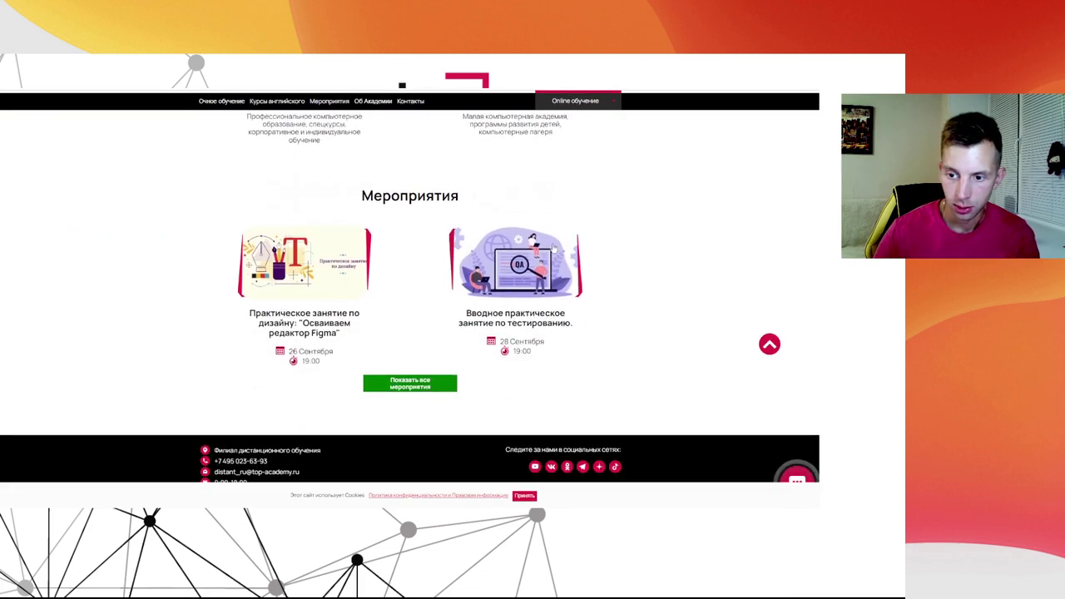
{"action": "scroll", "coordinate": [554, 248], "scroll_direction": "up", "scroll_amount": 5}
{"action": "scroll", "coordinate": [554, 247], "scroll_direction": "up", "scroll_amount": 5}
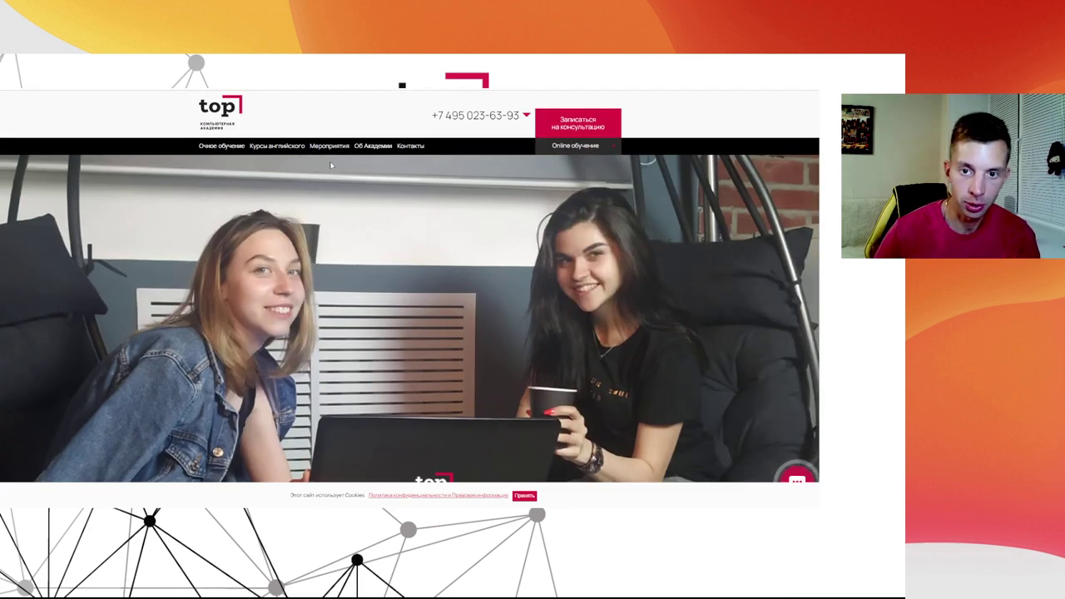
{"action": "mouse_move", "coordinate": [221, 146]}
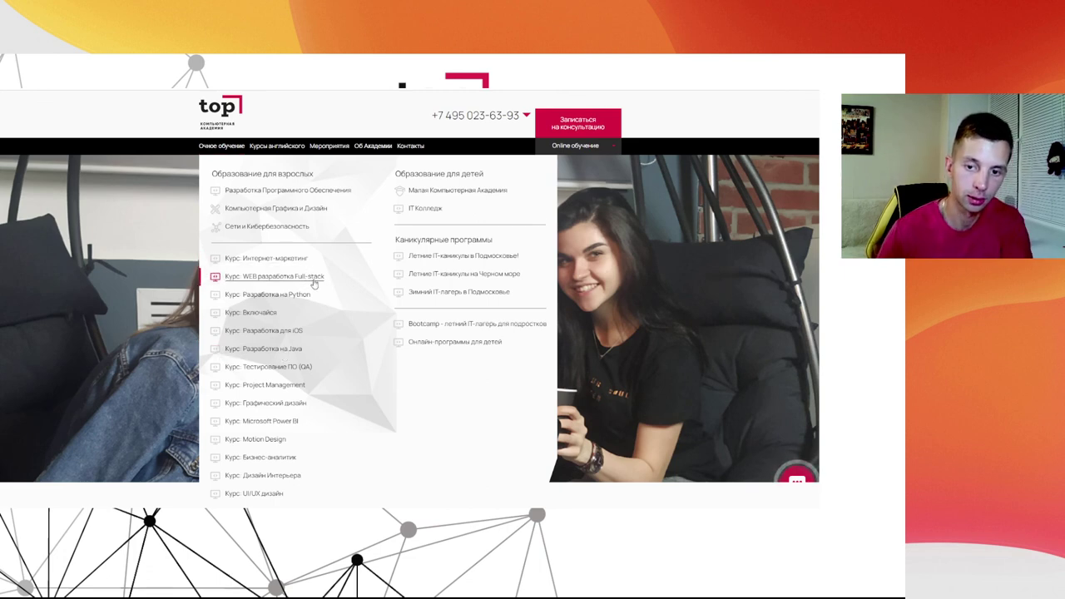
{"action": "left_click", "coordinate": [315, 283]}
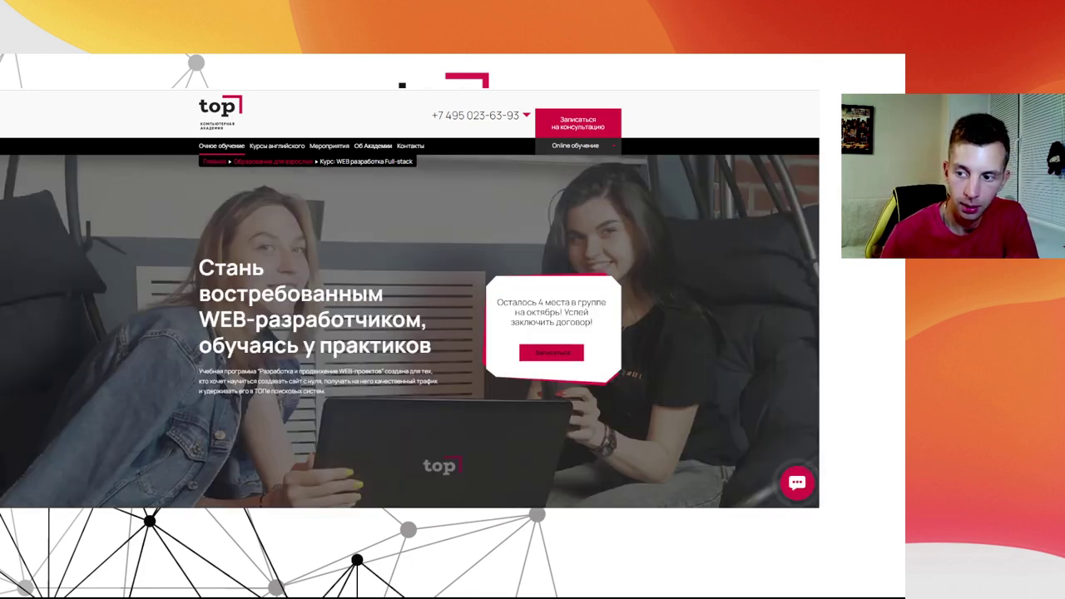
Scroll down through the Full-stack course page sections
{"action": "scroll", "coordinate": [307, 293], "scroll_direction": "down", "scroll_amount": 2}
{"action": "scroll", "coordinate": [306, 300], "scroll_direction": "down", "scroll_amount": 1}
{"action": "scroll", "coordinate": [307, 299], "scroll_direction": "up", "scroll_amount": 3}
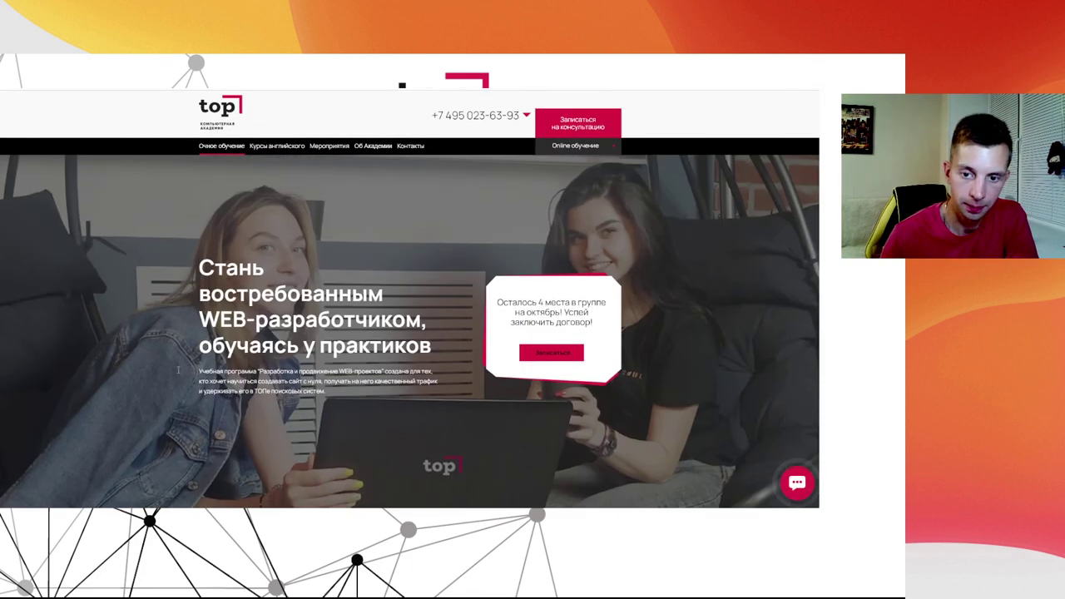
{"action": "scroll", "coordinate": [304, 350], "scroll_direction": "down", "scroll_amount": 6}
{"action": "scroll", "coordinate": [300, 392], "scroll_direction": "down", "scroll_amount": 5}
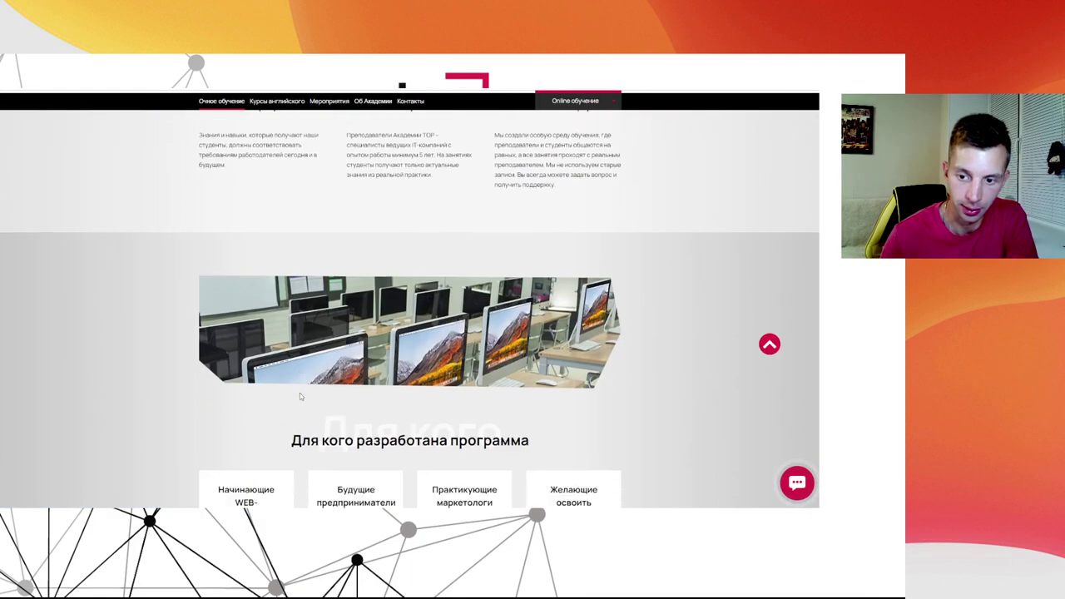
{"action": "scroll", "coordinate": [300, 392], "scroll_direction": "down", "scroll_amount": 3}
{"action": "scroll", "coordinate": [300, 397], "scroll_direction": "down", "scroll_amount": 2}
{"action": "scroll", "coordinate": [300, 397], "scroll_direction": "down", "scroll_amount": 4}
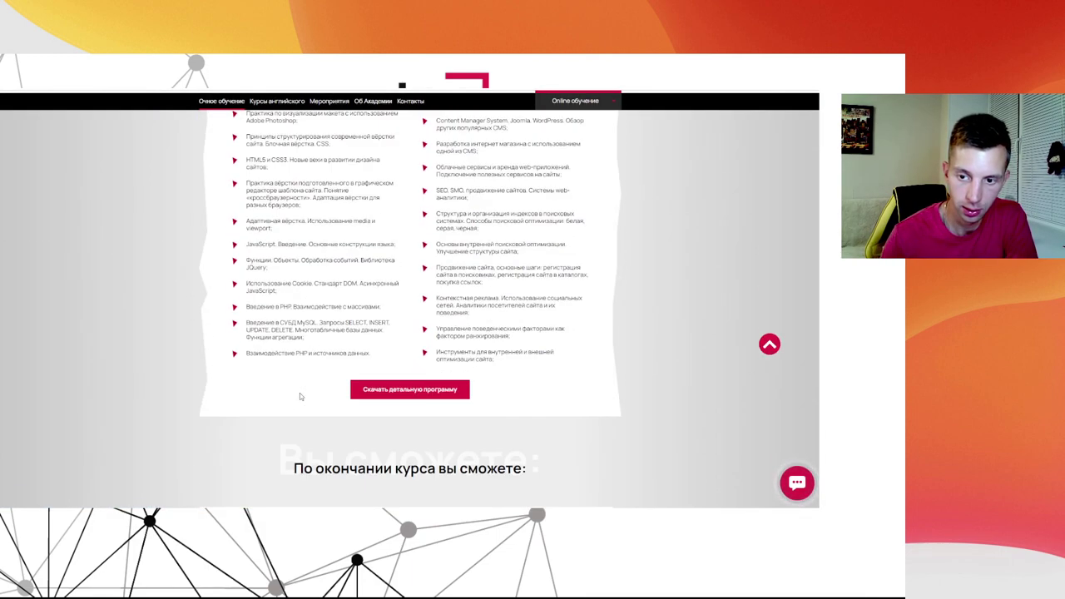
{"action": "scroll", "coordinate": [300, 397], "scroll_direction": "down", "scroll_amount": 4}
{"action": "scroll", "coordinate": [300, 397], "scroll_direction": "down", "scroll_amount": 5}
{"action": "scroll", "coordinate": [301, 397], "scroll_direction": "down", "scroll_amount": 3}
{"action": "scroll", "coordinate": [300, 397], "scroll_direction": "down", "scroll_amount": 3}
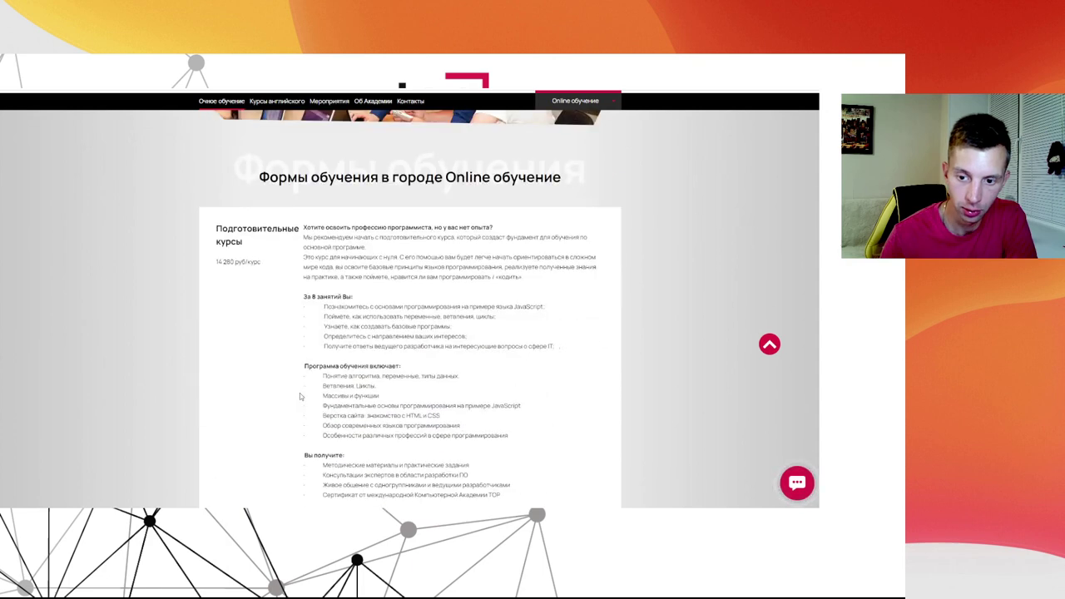
{"action": "scroll", "coordinate": [300, 397], "scroll_direction": "down", "scroll_amount": 1}
{"action": "scroll", "coordinate": [300, 397], "scroll_direction": "up", "scroll_amount": 1}
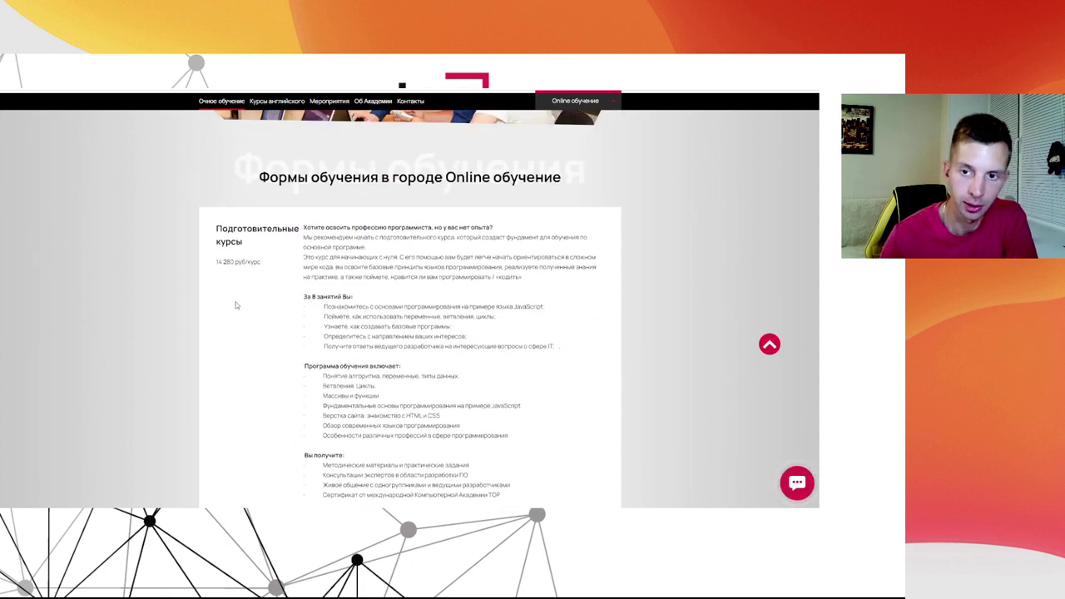
{"action": "scroll", "coordinate": [237, 306], "scroll_direction": "down", "scroll_amount": 2}
{"action": "scroll", "coordinate": [237, 306], "scroll_direction": "down", "scroll_amount": 2}
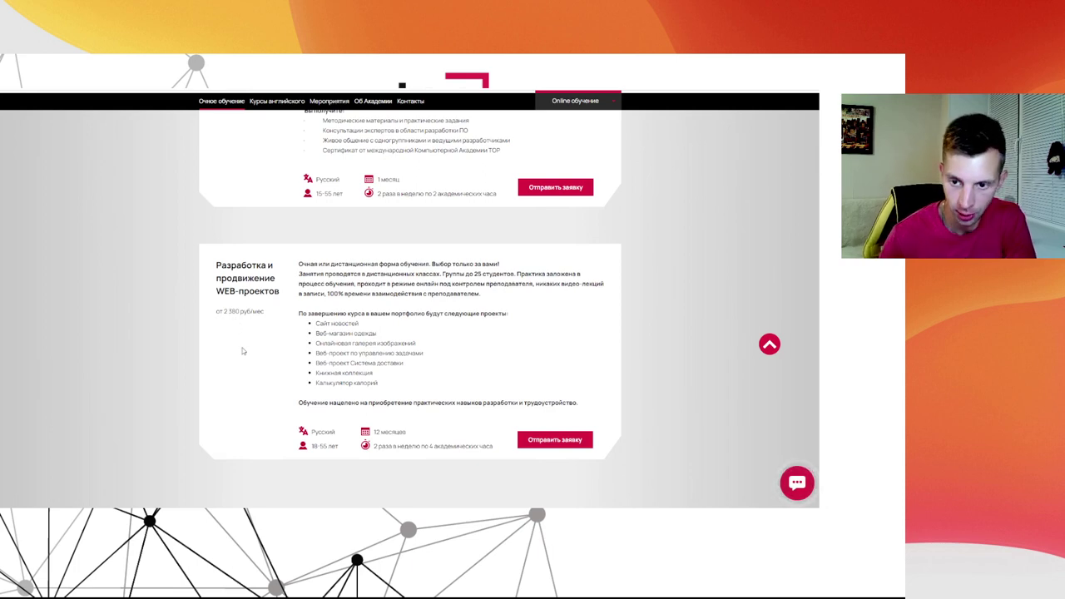
{"action": "scroll", "coordinate": [455, 356], "scroll_direction": "down", "scroll_amount": 3}
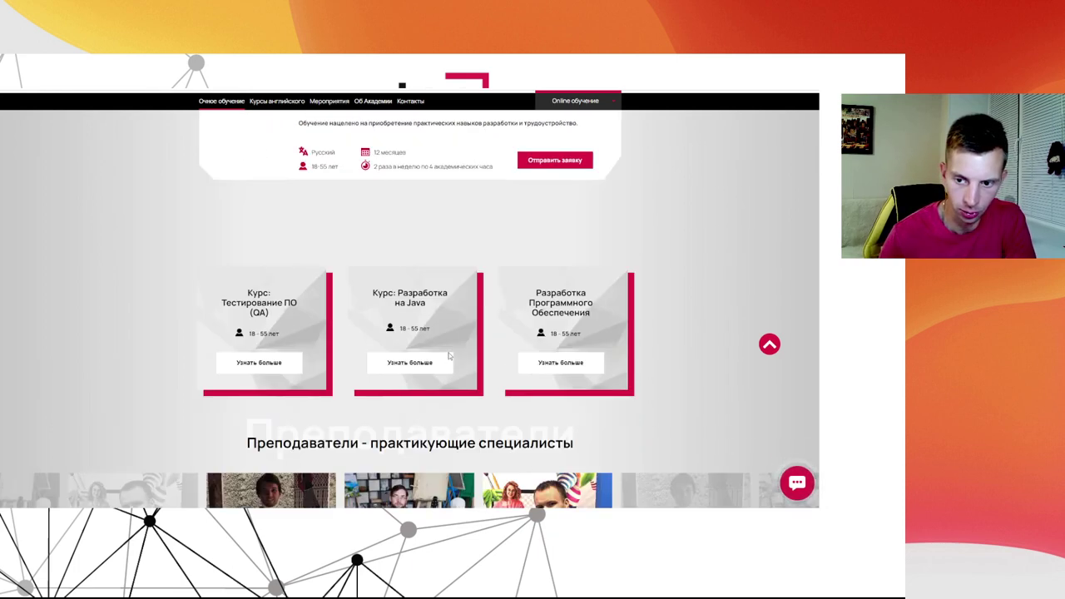
{"action": "scroll", "coordinate": [455, 355], "scroll_direction": "down", "scroll_amount": 2}
{"action": "scroll", "coordinate": [449, 356], "scroll_direction": "up", "scroll_amount": 3}
{"action": "scroll", "coordinate": [449, 356], "scroll_direction": "down", "scroll_amount": 5}
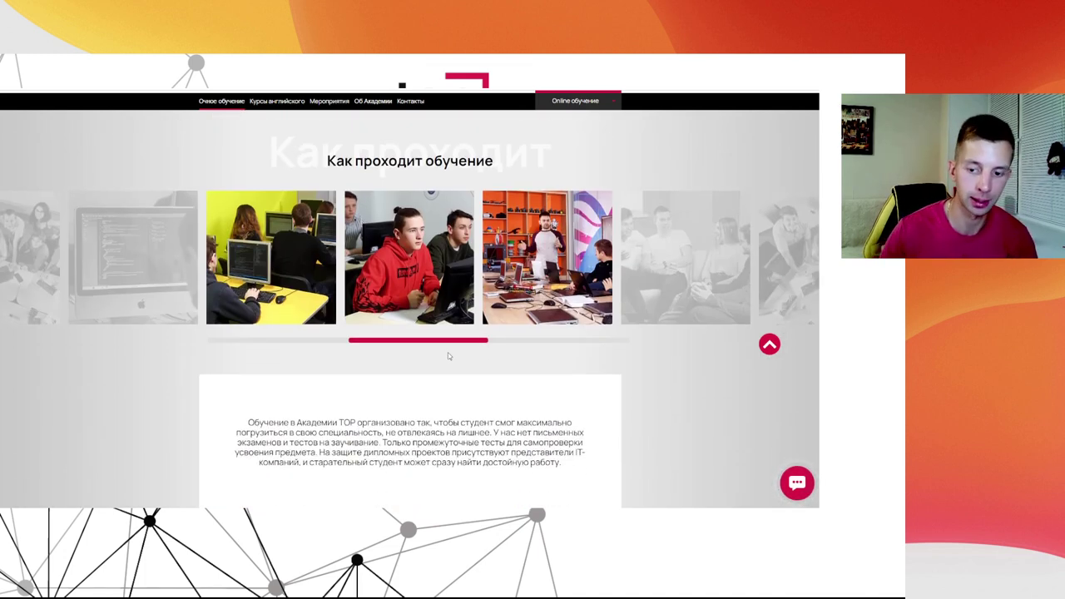
{"action": "scroll", "coordinate": [462, 411], "scroll_direction": "down", "scroll_amount": 3}
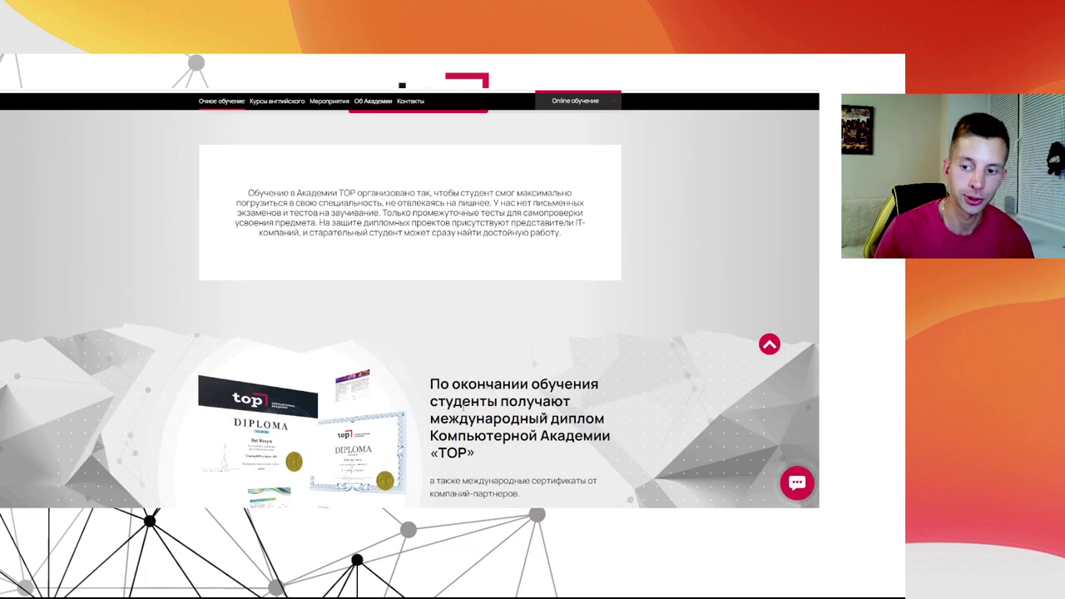
{"action": "scroll", "coordinate": [463, 408], "scroll_direction": "down", "scroll_amount": 4}
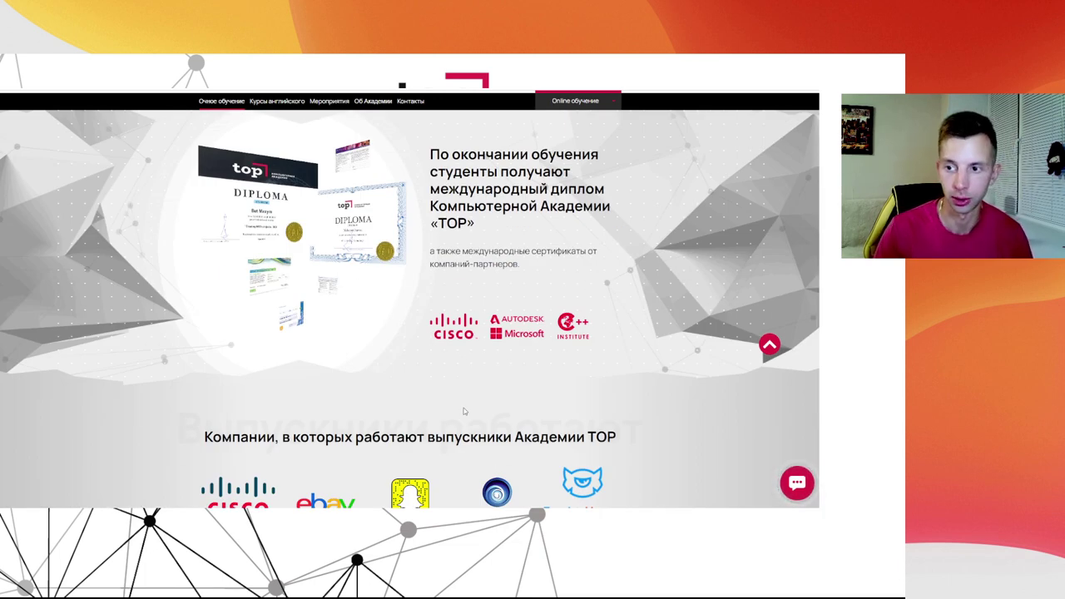
{"action": "scroll", "coordinate": [464, 408], "scroll_direction": "down", "scroll_amount": 3}
{"action": "scroll", "coordinate": [464, 408], "scroll_direction": "up", "scroll_amount": 5}
{"action": "scroll", "coordinate": [464, 408], "scroll_direction": "up", "scroll_amount": 3}
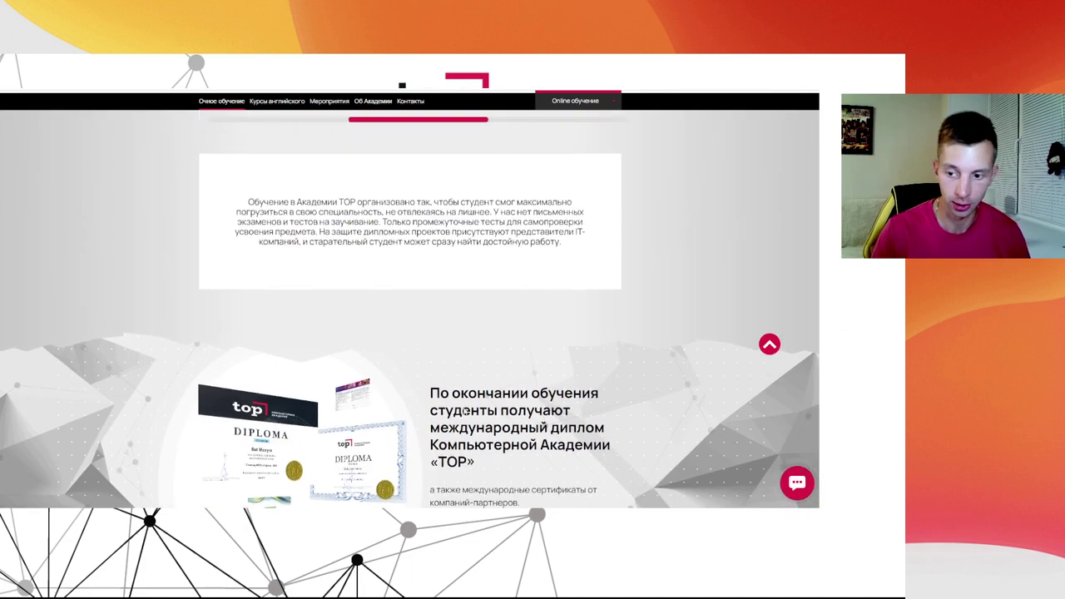
{"action": "scroll", "coordinate": [464, 408], "scroll_direction": "up", "scroll_amount": 5}
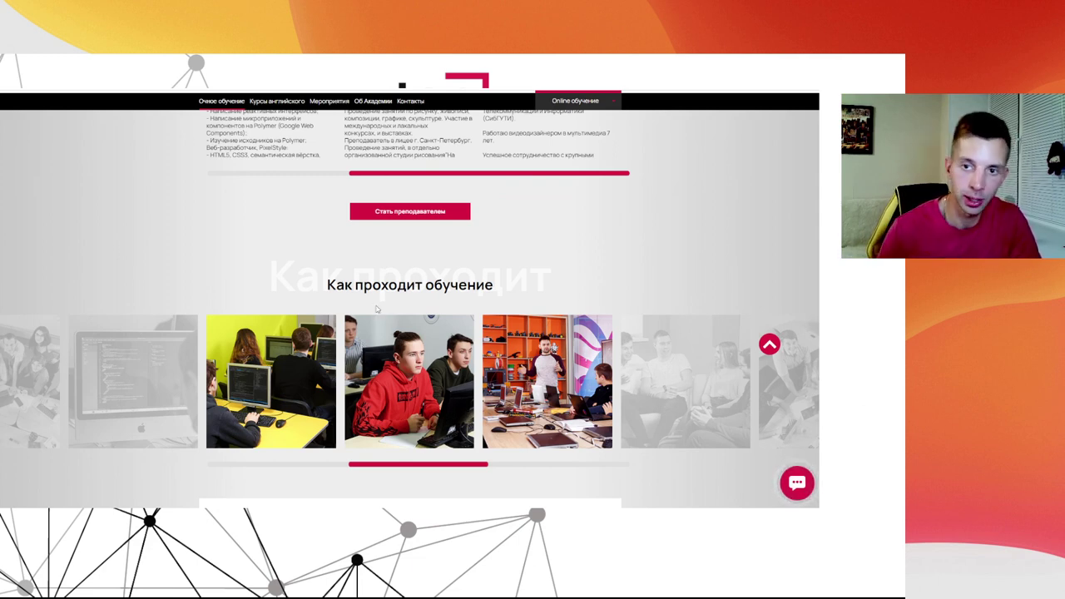
Scroll back up to the hero banner noting «Осталось 4 места в группе на октябрь!»
{"action": "scroll", "coordinate": [391, 333], "scroll_direction": "up", "scroll_amount": 5}
{"action": "scroll", "coordinate": [321, 260], "scroll_direction": "up", "scroll_amount": 5}
{"action": "scroll", "coordinate": [321, 261], "scroll_direction": "up", "scroll_amount": 5}
{"action": "scroll", "coordinate": [325, 263], "scroll_direction": "up", "scroll_amount": 5}
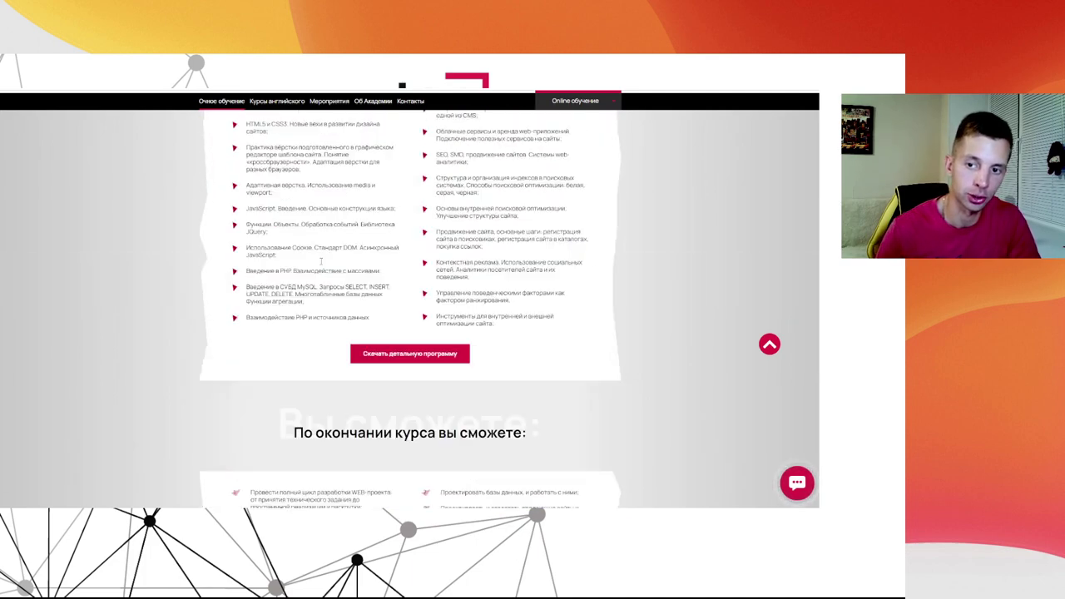
{"action": "scroll", "coordinate": [328, 267], "scroll_direction": "up", "scroll_amount": 5}
{"action": "scroll", "coordinate": [330, 270], "scroll_direction": "up", "scroll_amount": 5}
{"action": "scroll", "coordinate": [331, 271], "scroll_direction": "up", "scroll_amount": 10}
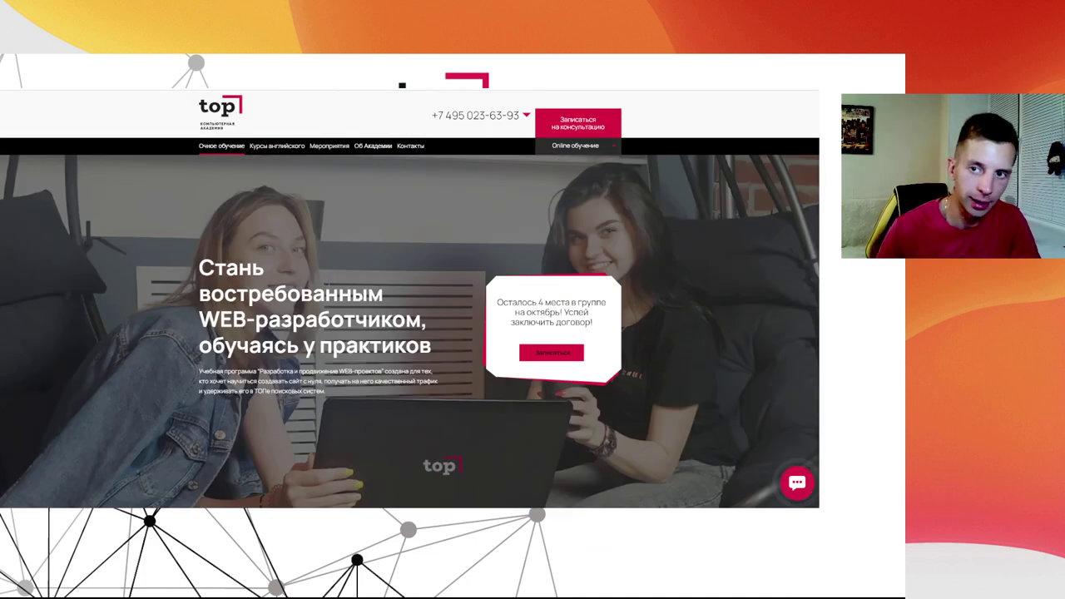
Return to Figma and briefly enter, then leave, editing of the pdf2cmyk link text
{"action": "key", "text": "ctrl+Tab"}
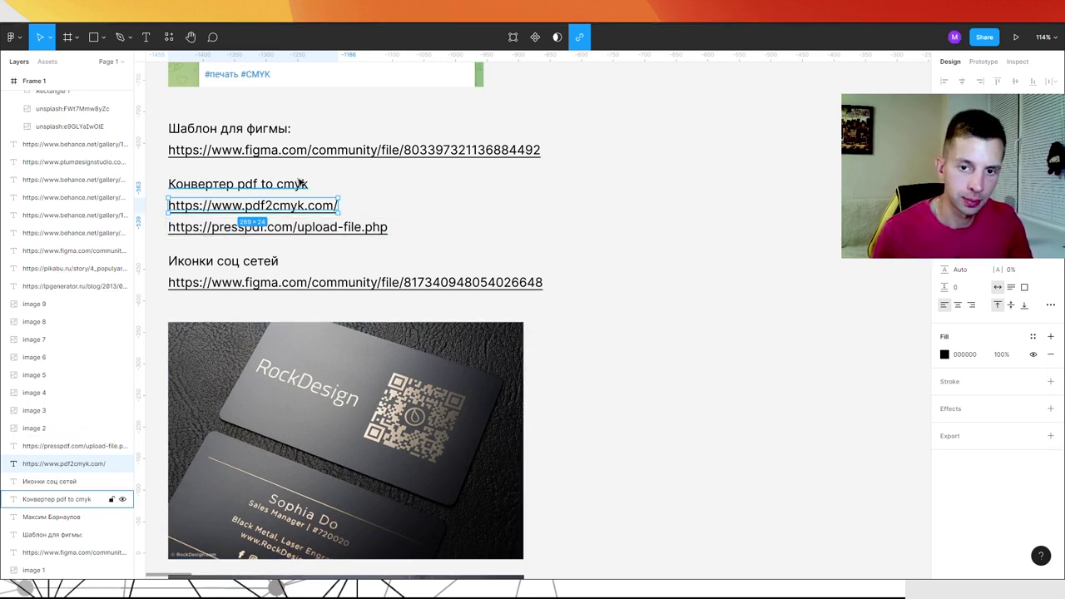
{"action": "double_click", "coordinate": [266, 206]}
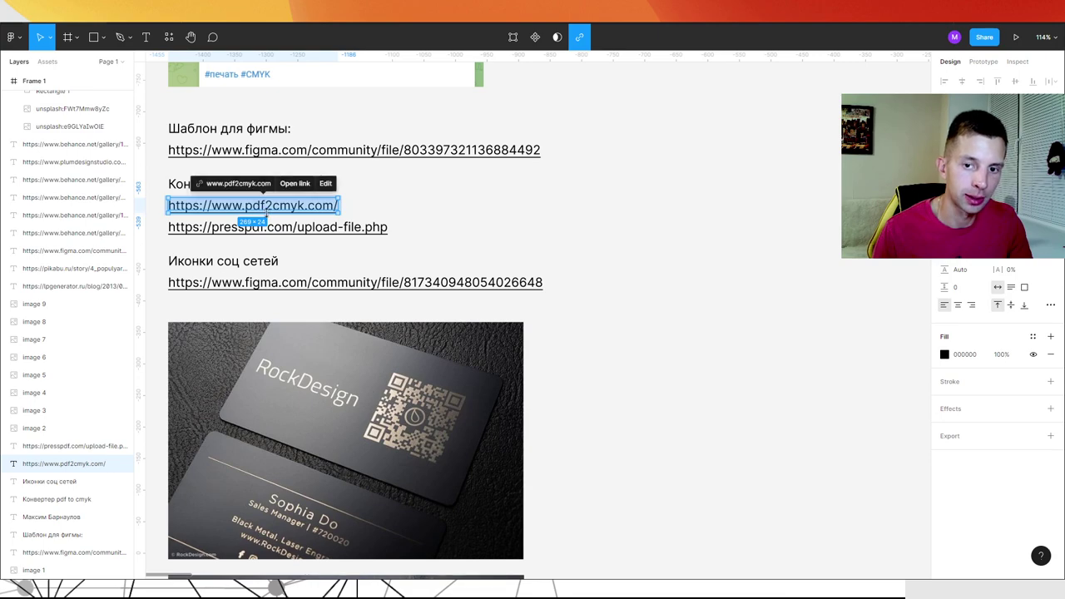
{"action": "key", "text": "Escape"}
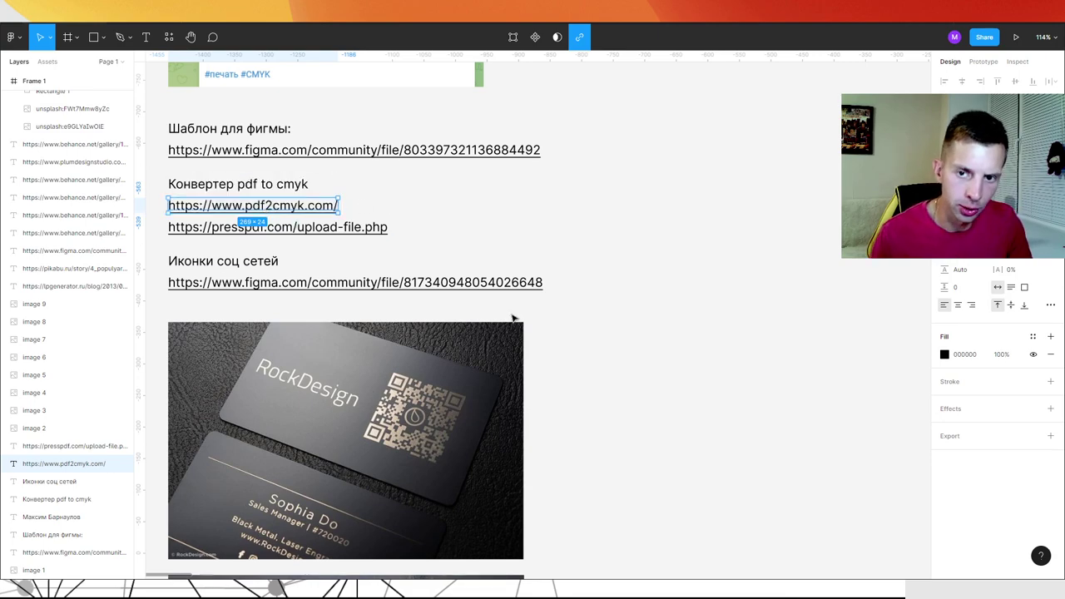
Zoom out and pan the canvas to the flower landing-page frames
{"action": "scroll", "coordinate": [515, 319], "scroll_direction": "down", "scroll_amount": 5}
{"action": "scroll", "coordinate": [509, 324], "scroll_direction": "down", "scroll_amount": 5}
{"action": "scroll", "coordinate": [505, 328], "scroll_direction": "down", "scroll_amount": 5}
{"action": "scroll", "coordinate": [506, 328], "scroll_direction": "down", "scroll_amount": 5}
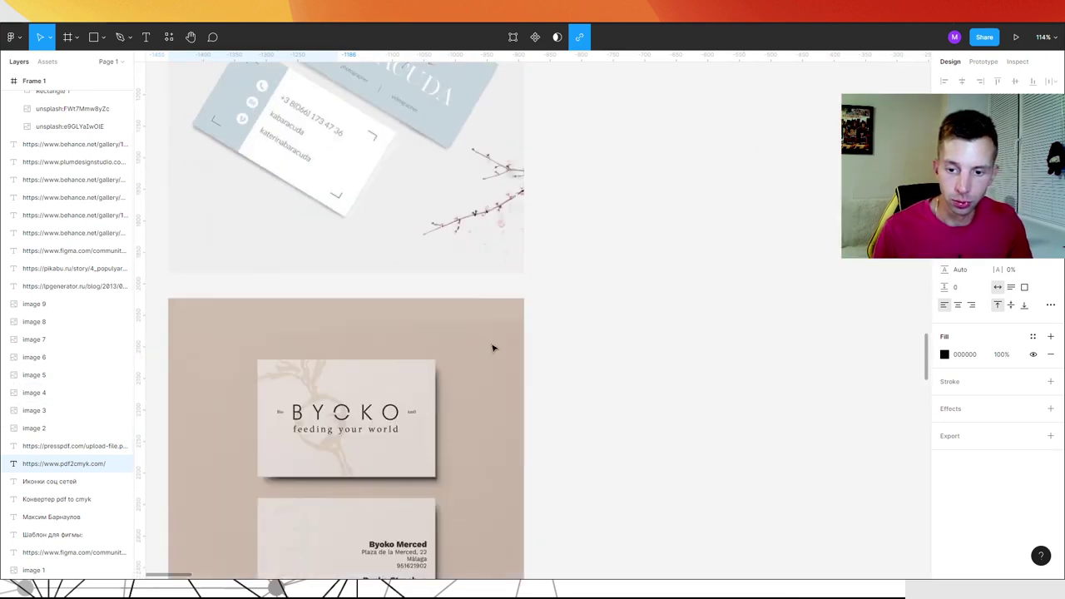
{"action": "scroll", "coordinate": [492, 349], "scroll_direction": "down", "scroll_amount": 5}
{"action": "scroll", "coordinate": [725, 330], "scroll_direction": "down", "scroll_amount": 5}
{"action": "left_click_drag", "start_coordinate": [725, 331], "coordinate": [358, 386]}
{"action": "scroll", "coordinate": [358, 387], "scroll_direction": "up", "scroll_amount": 5}
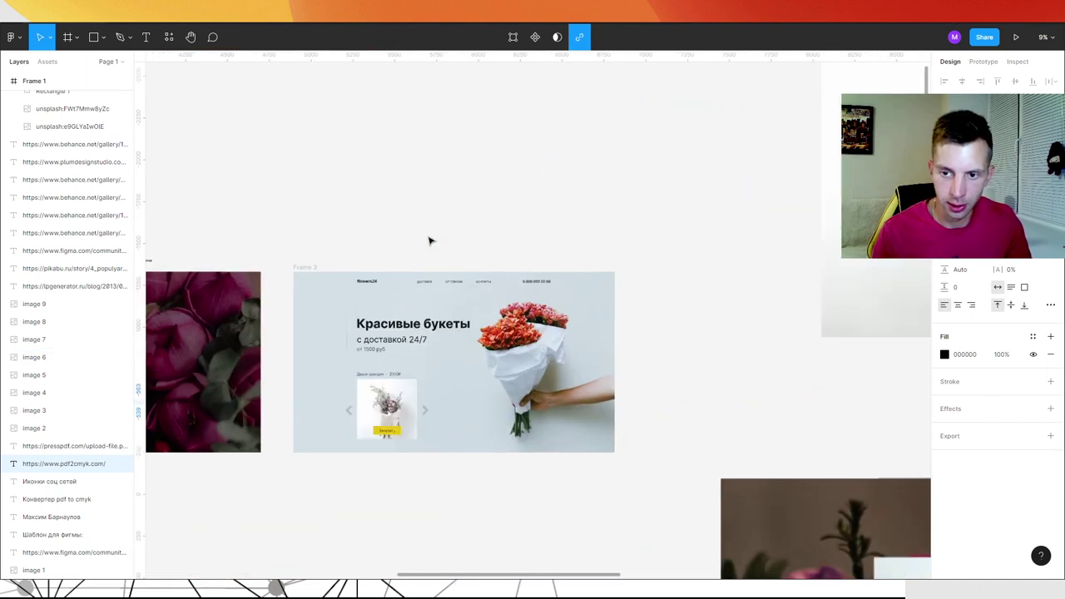
{"action": "scroll", "coordinate": [431, 238], "scroll_direction": "up", "scroll_amount": 5}
{"action": "scroll", "coordinate": [476, 424], "scroll_direction": "down", "scroll_amount": 3}
{"action": "scroll", "coordinate": [477, 466], "scroll_direction": "down", "scroll_amount": 3}
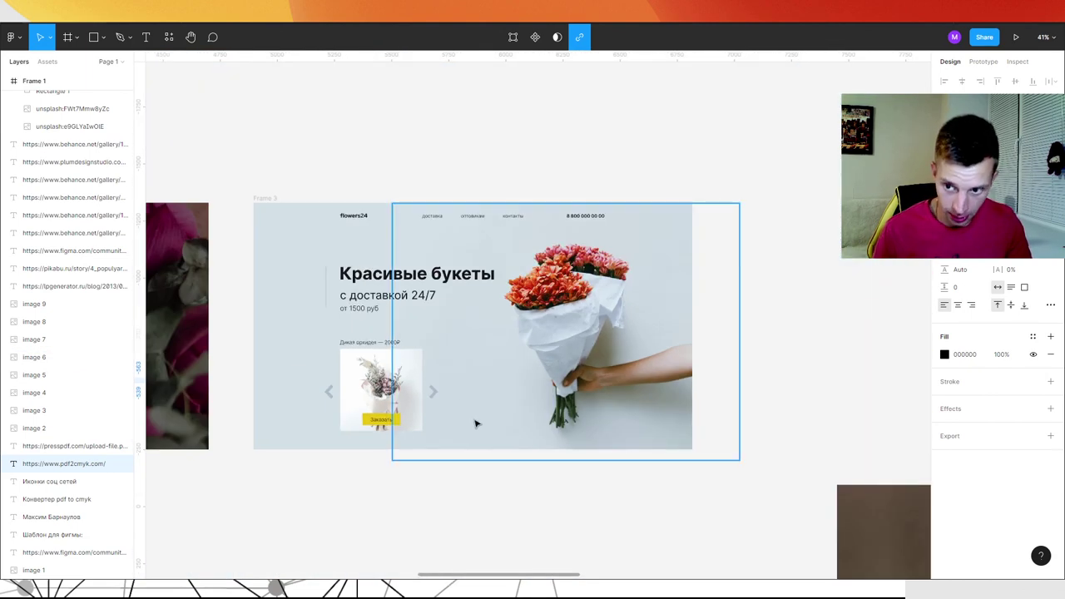
{"action": "scroll", "coordinate": [475, 423], "scroll_direction": "up", "scroll_amount": 2}
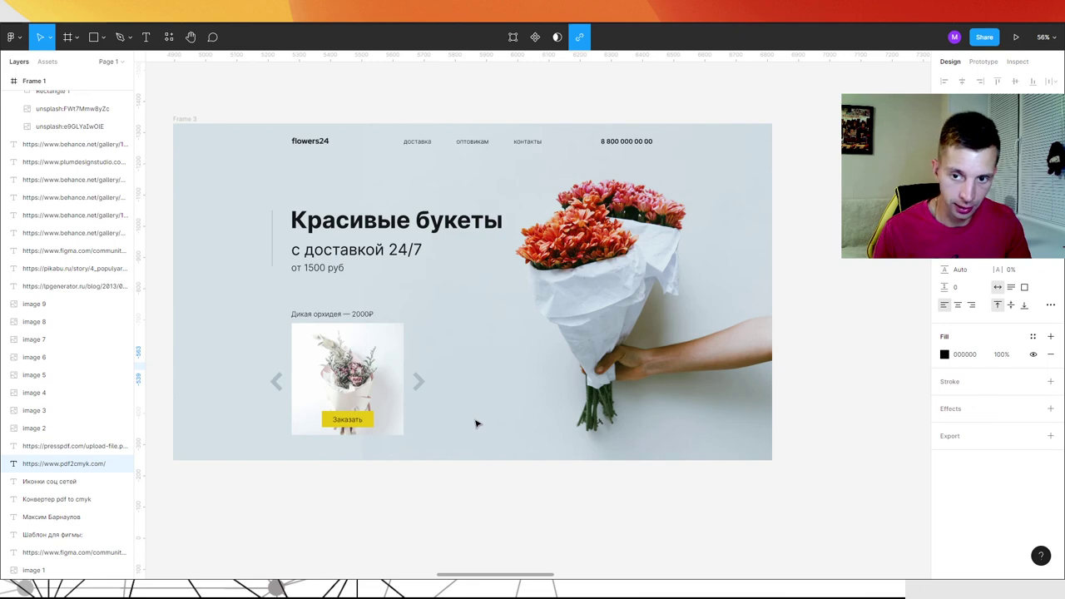
{"action": "scroll", "coordinate": [475, 424], "scroll_direction": "down", "scroll_amount": 2}
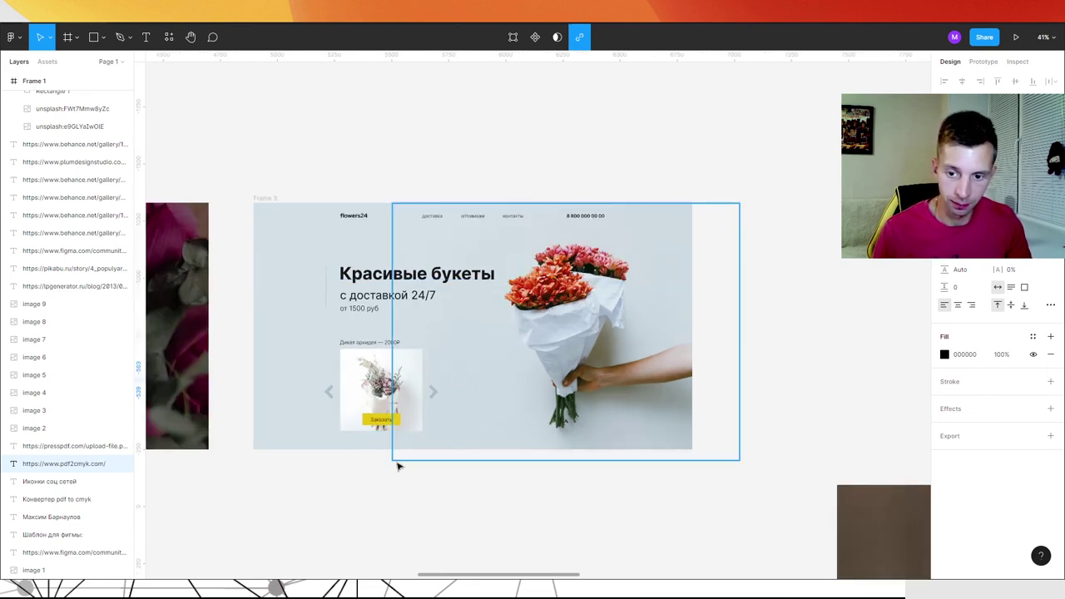
Pan past the свадебные букеты frame to the orange hairdresser business card
{"action": "left_click_drag", "start_coordinate": [291, 473], "coordinate": [652, 326]}
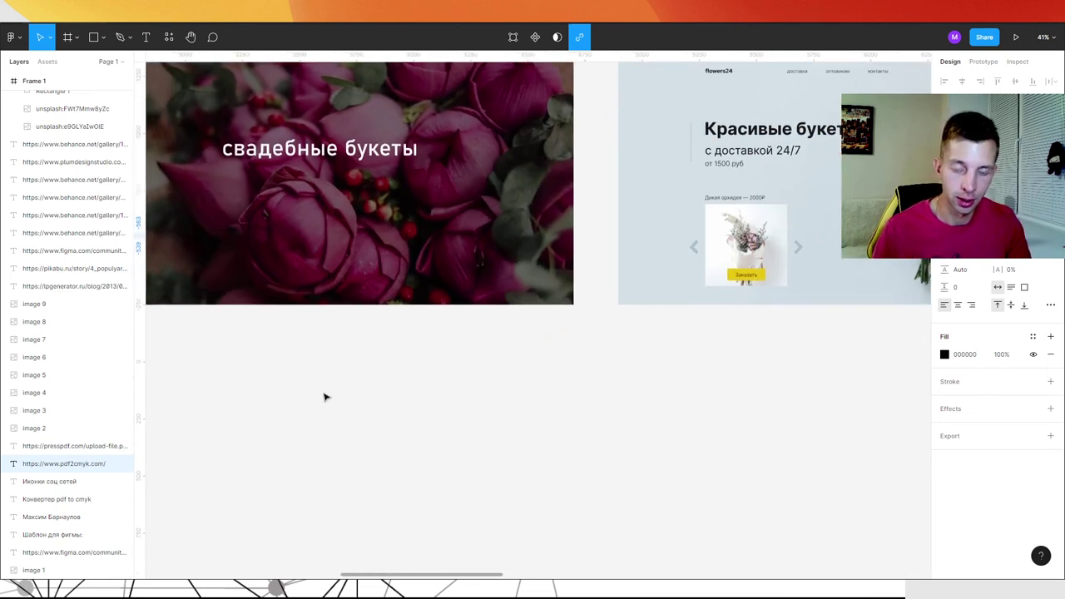
{"action": "scroll", "coordinate": [325, 397], "scroll_direction": "down", "scroll_amount": 6}
{"action": "left_click_drag", "start_coordinate": [241, 428], "coordinate": [609, 278]}
{"action": "scroll", "coordinate": [376, 371], "scroll_direction": "up", "scroll_amount": 6}
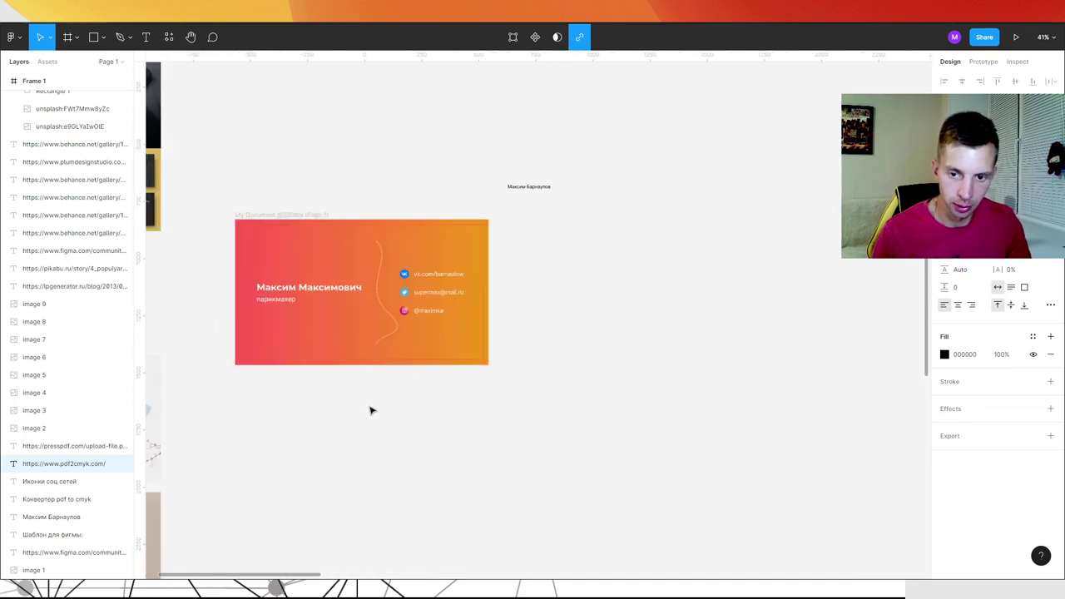
{"action": "scroll", "coordinate": [372, 411], "scroll_direction": "up", "scroll_amount": 2}
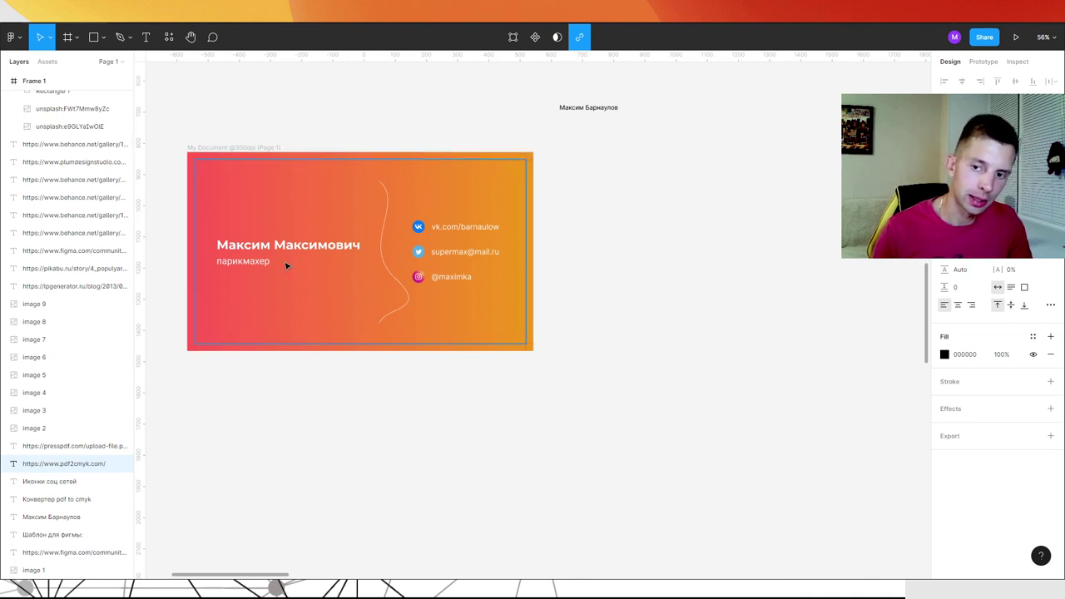
{"action": "scroll", "coordinate": [237, 389], "scroll_direction": "down", "scroll_amount": 2}
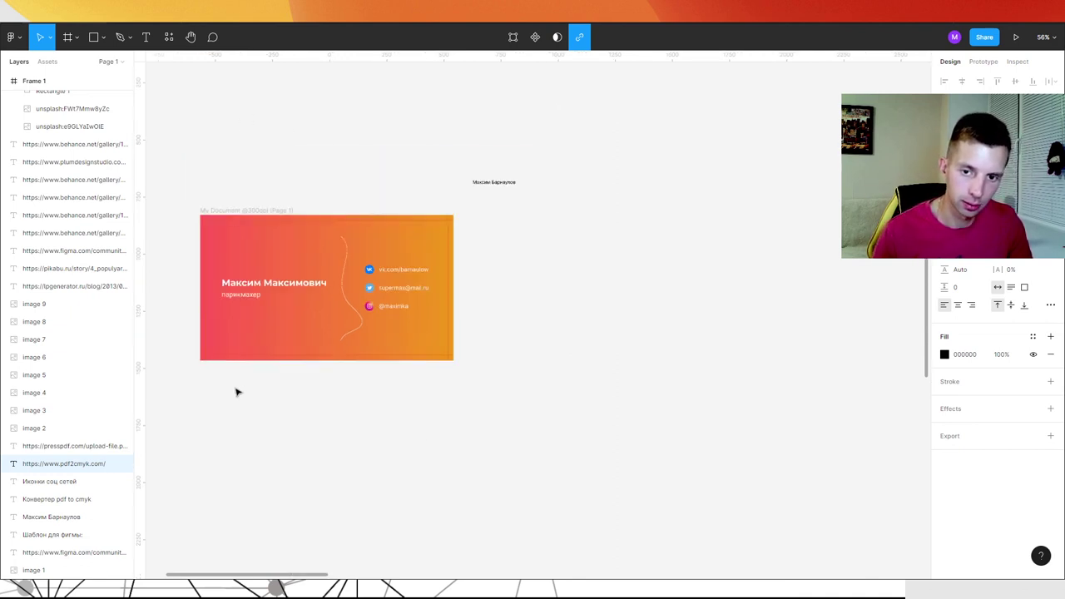
{"action": "scroll", "coordinate": [216, 404], "scroll_direction": "left", "scroll_amount": 5}
{"action": "scroll", "coordinate": [431, 374], "scroll_direction": "down", "scroll_amount": 5}
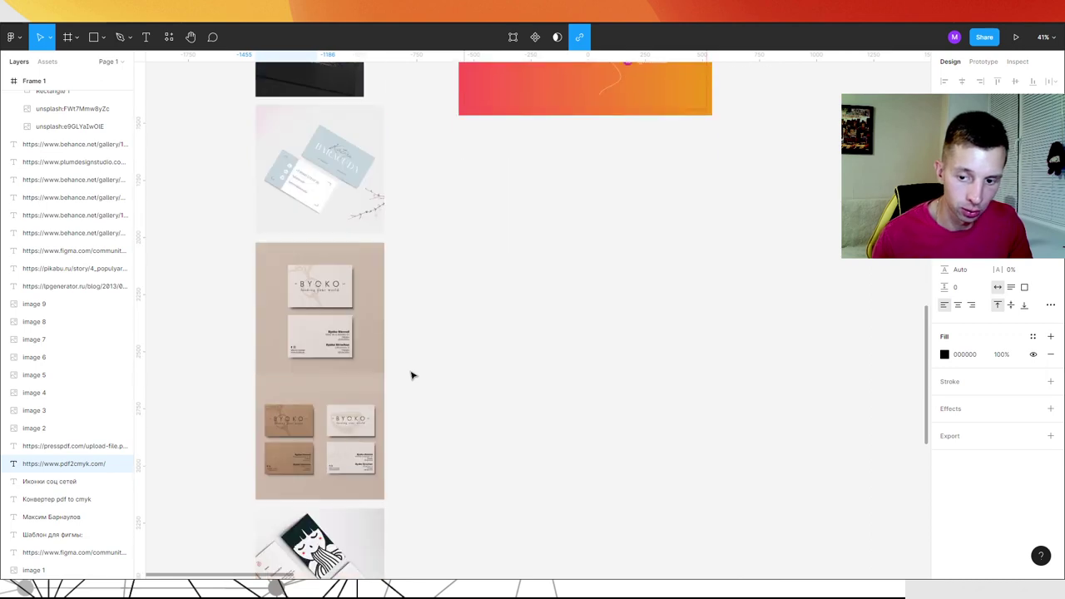
{"action": "scroll", "coordinate": [411, 375], "scroll_direction": "down", "scroll_amount": 5}
{"action": "scroll", "coordinate": [411, 375], "scroll_direction": "down", "scroll_amount": 5}
{"action": "scroll", "coordinate": [411, 375], "scroll_direction": "up", "scroll_amount": 5}
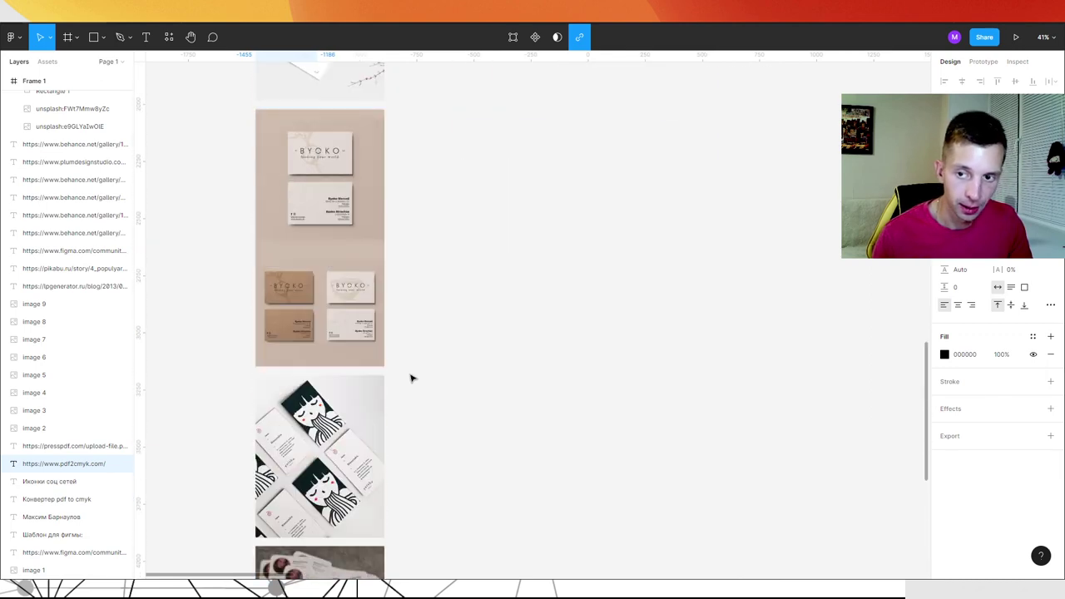
{"action": "scroll", "coordinate": [411, 375], "scroll_direction": "up", "scroll_amount": 5}
{"action": "scroll", "coordinate": [414, 378], "scroll_direction": "up", "scroll_amount": 2}
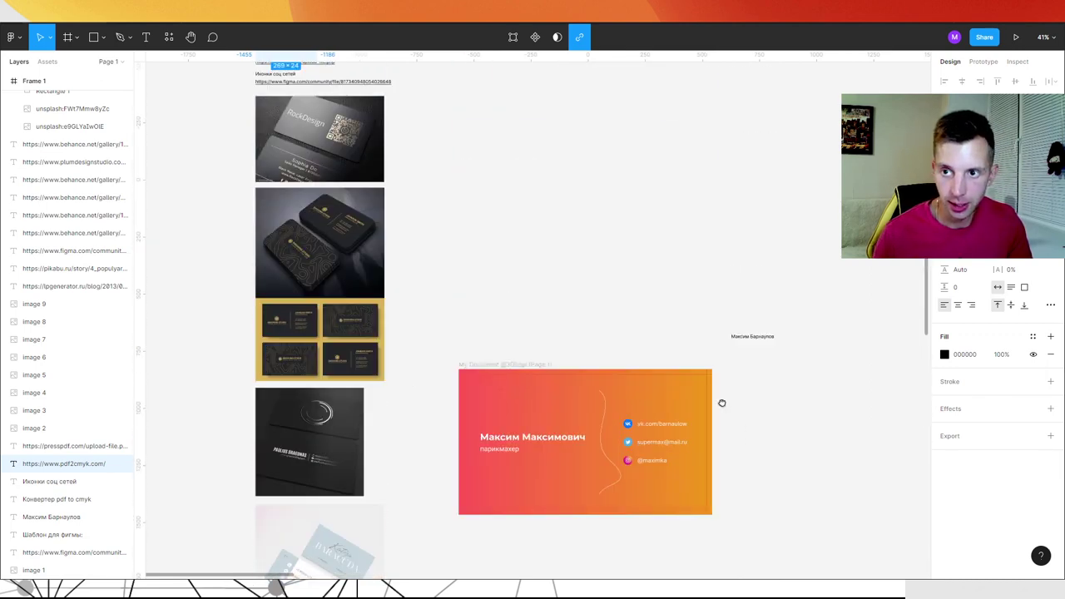
{"action": "scroll", "coordinate": [720, 405], "scroll_direction": "down", "scroll_amount": 5}
{"action": "scroll", "coordinate": [721, 405], "scroll_direction": "right", "scroll_amount": 2}
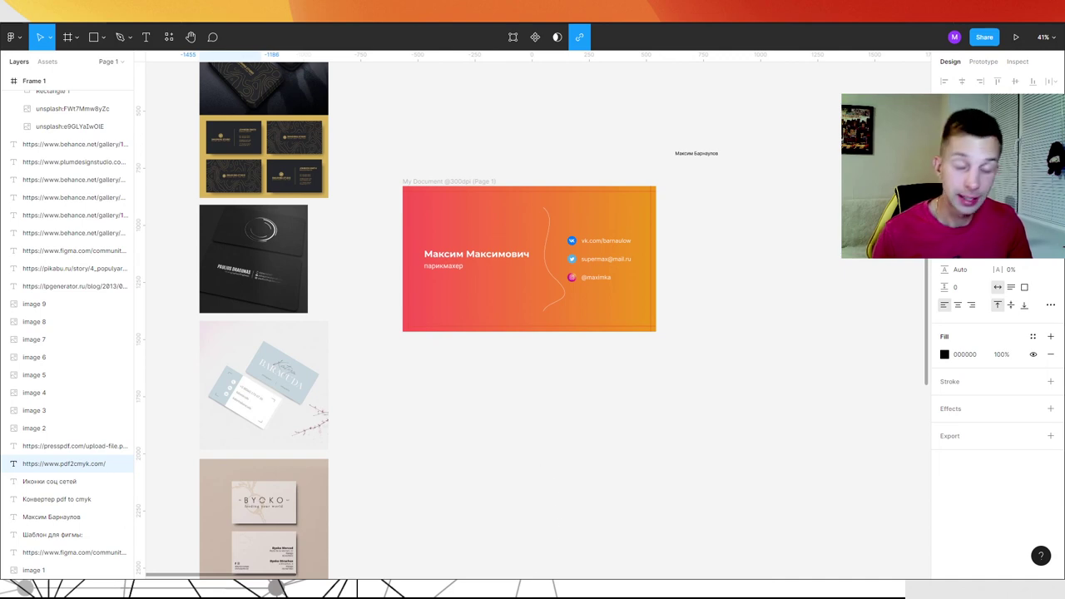